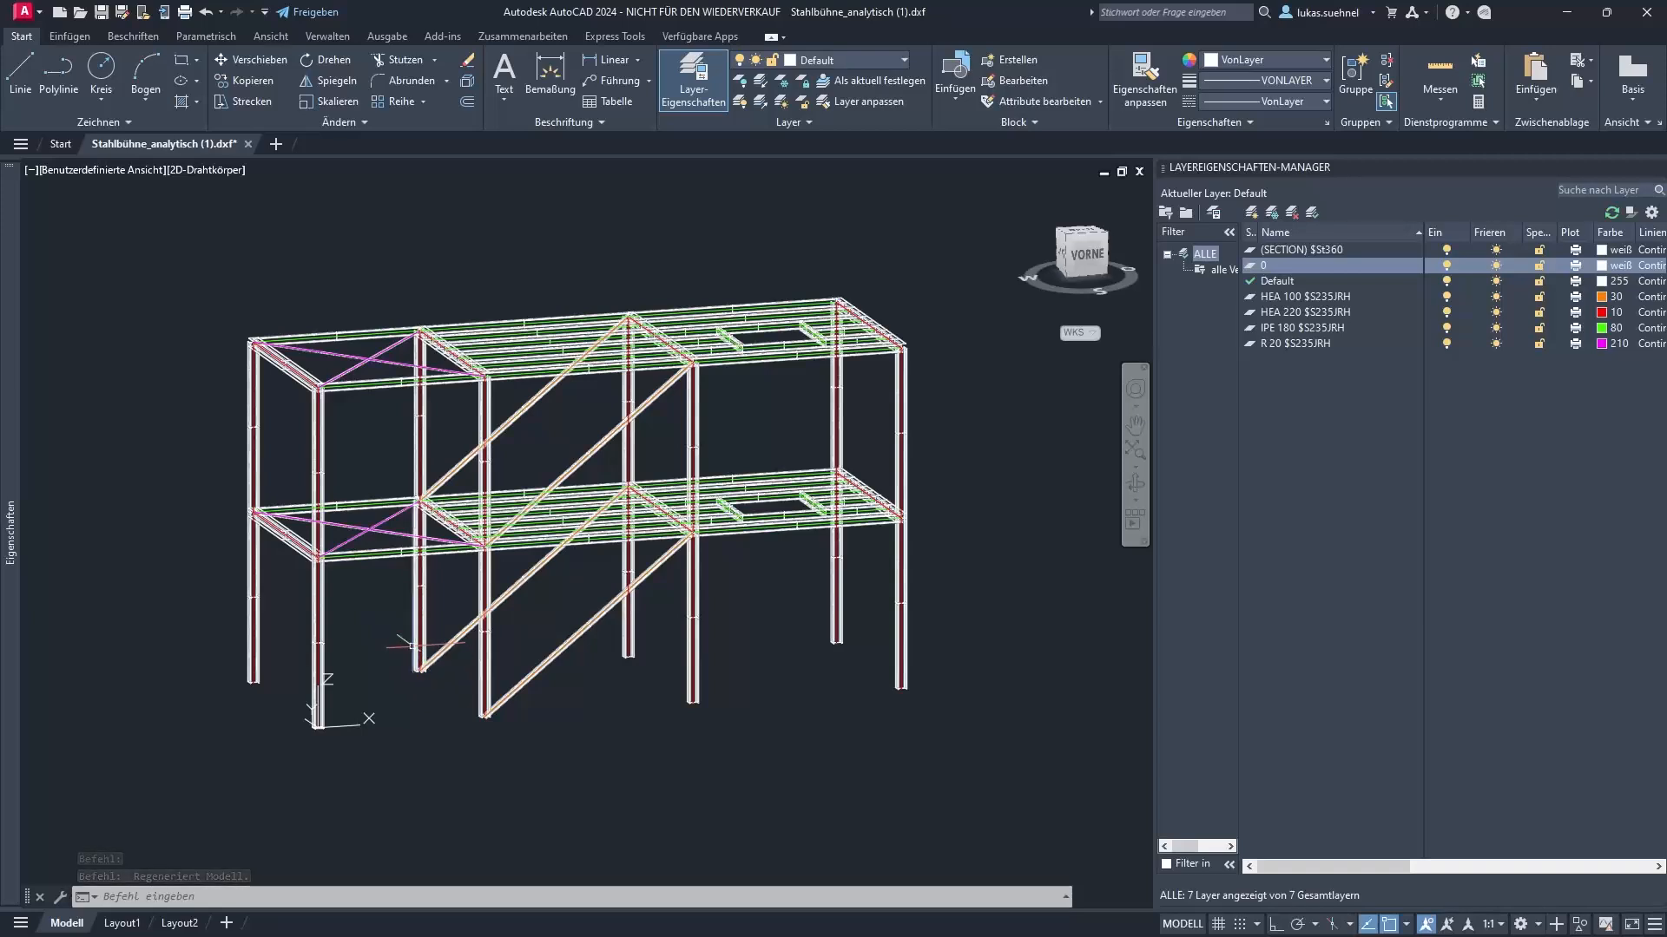
Examine the steel platform model's member centerlines, profile outlines, beam connections and section-named layers, including HEA 100 $S235JRH
mouse_move(413, 646)
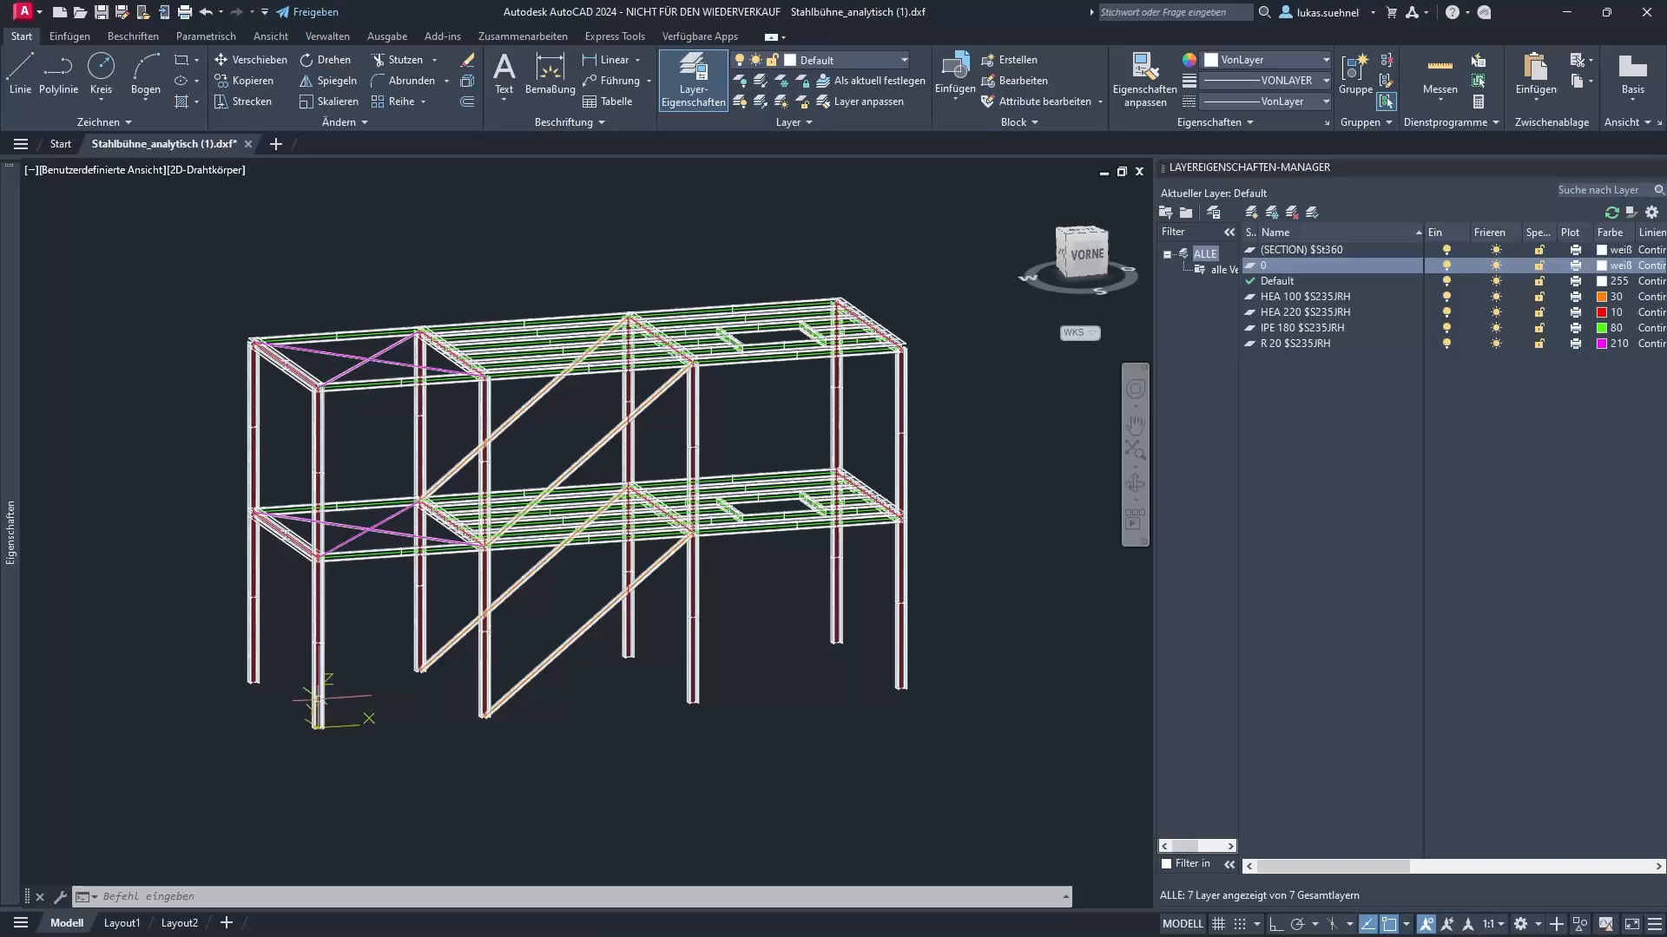
scroll(324, 705, up, 3)
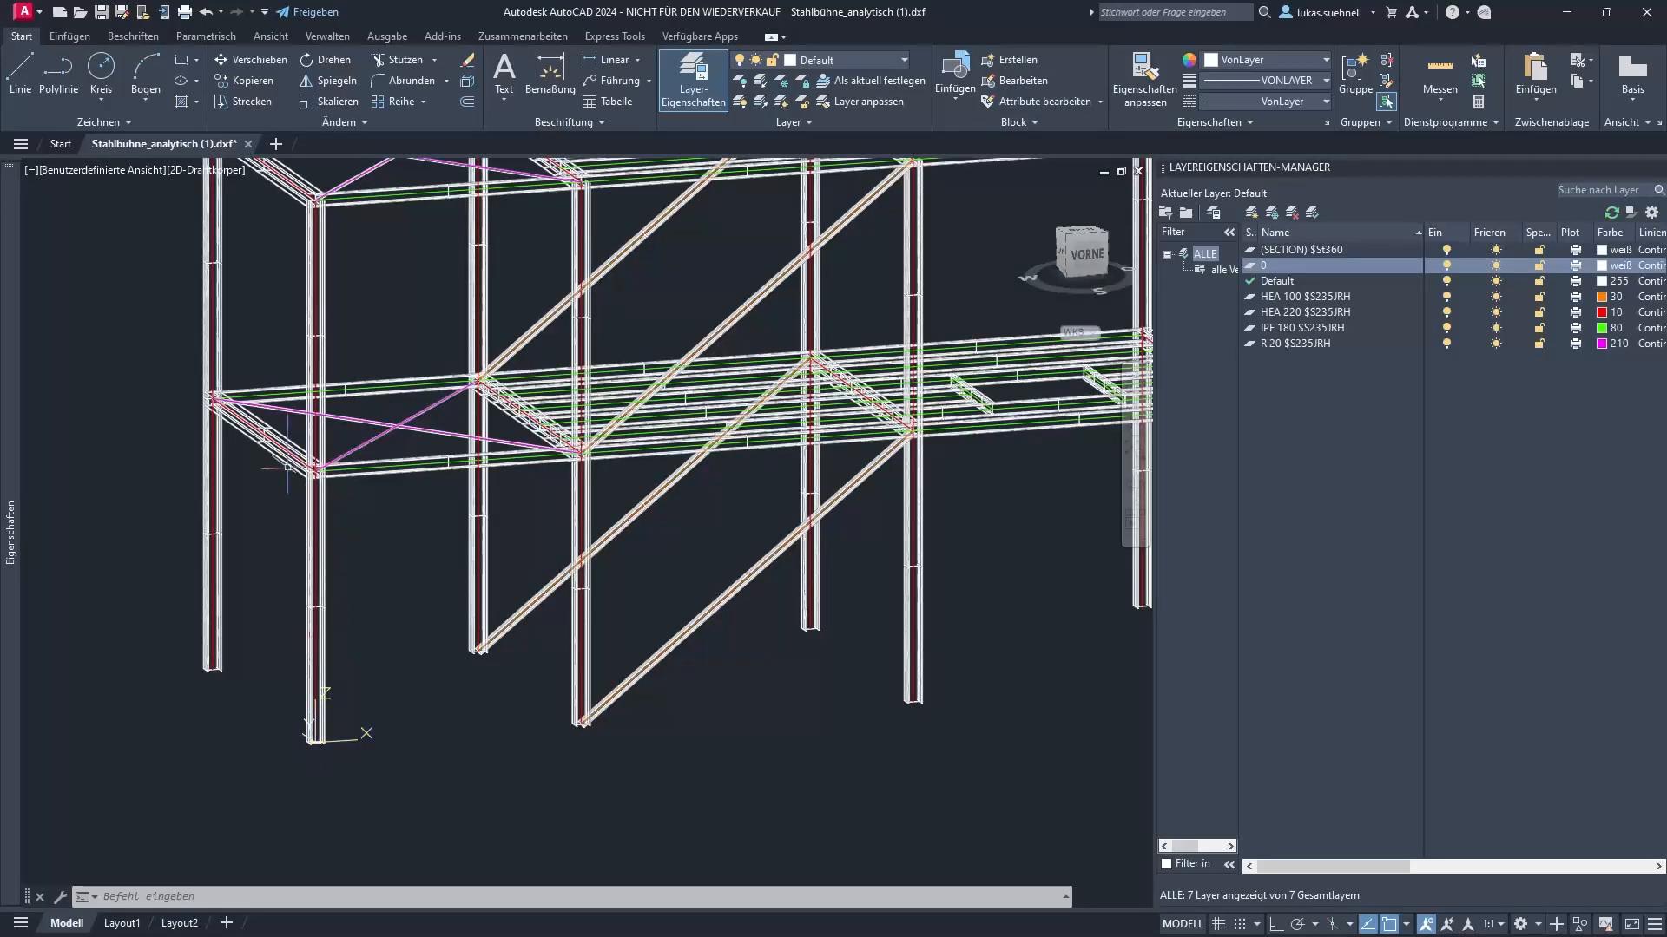
scroll(330, 564, down, 5)
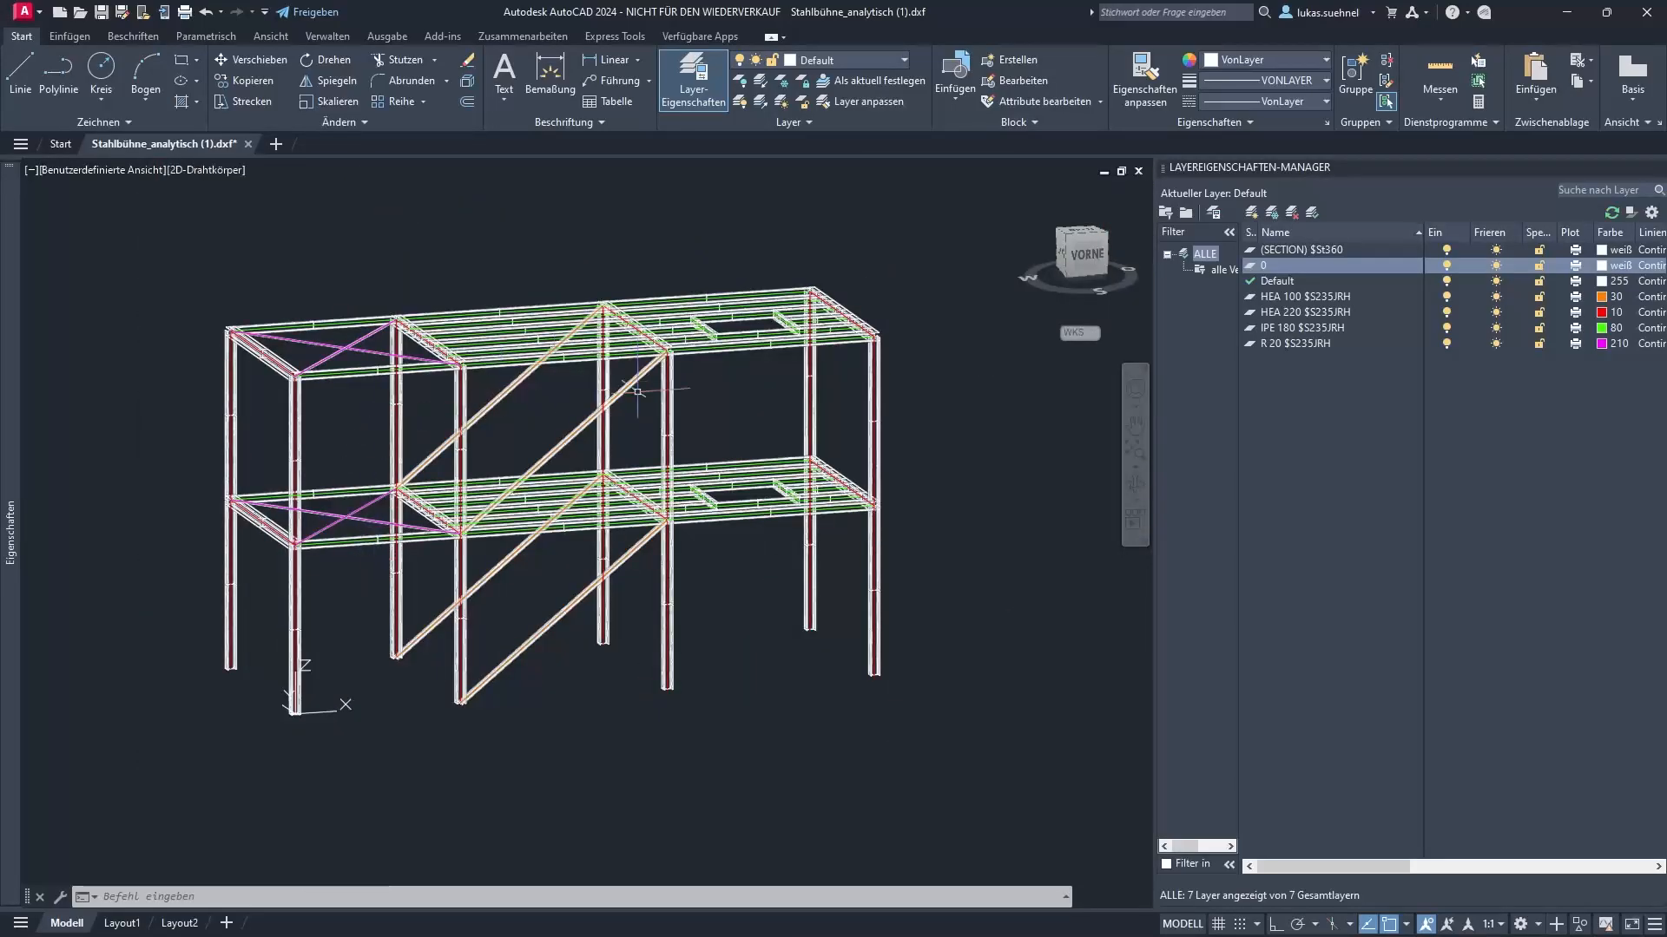
scroll(345, 523, up, 4)
scroll(349, 522, up, 5)
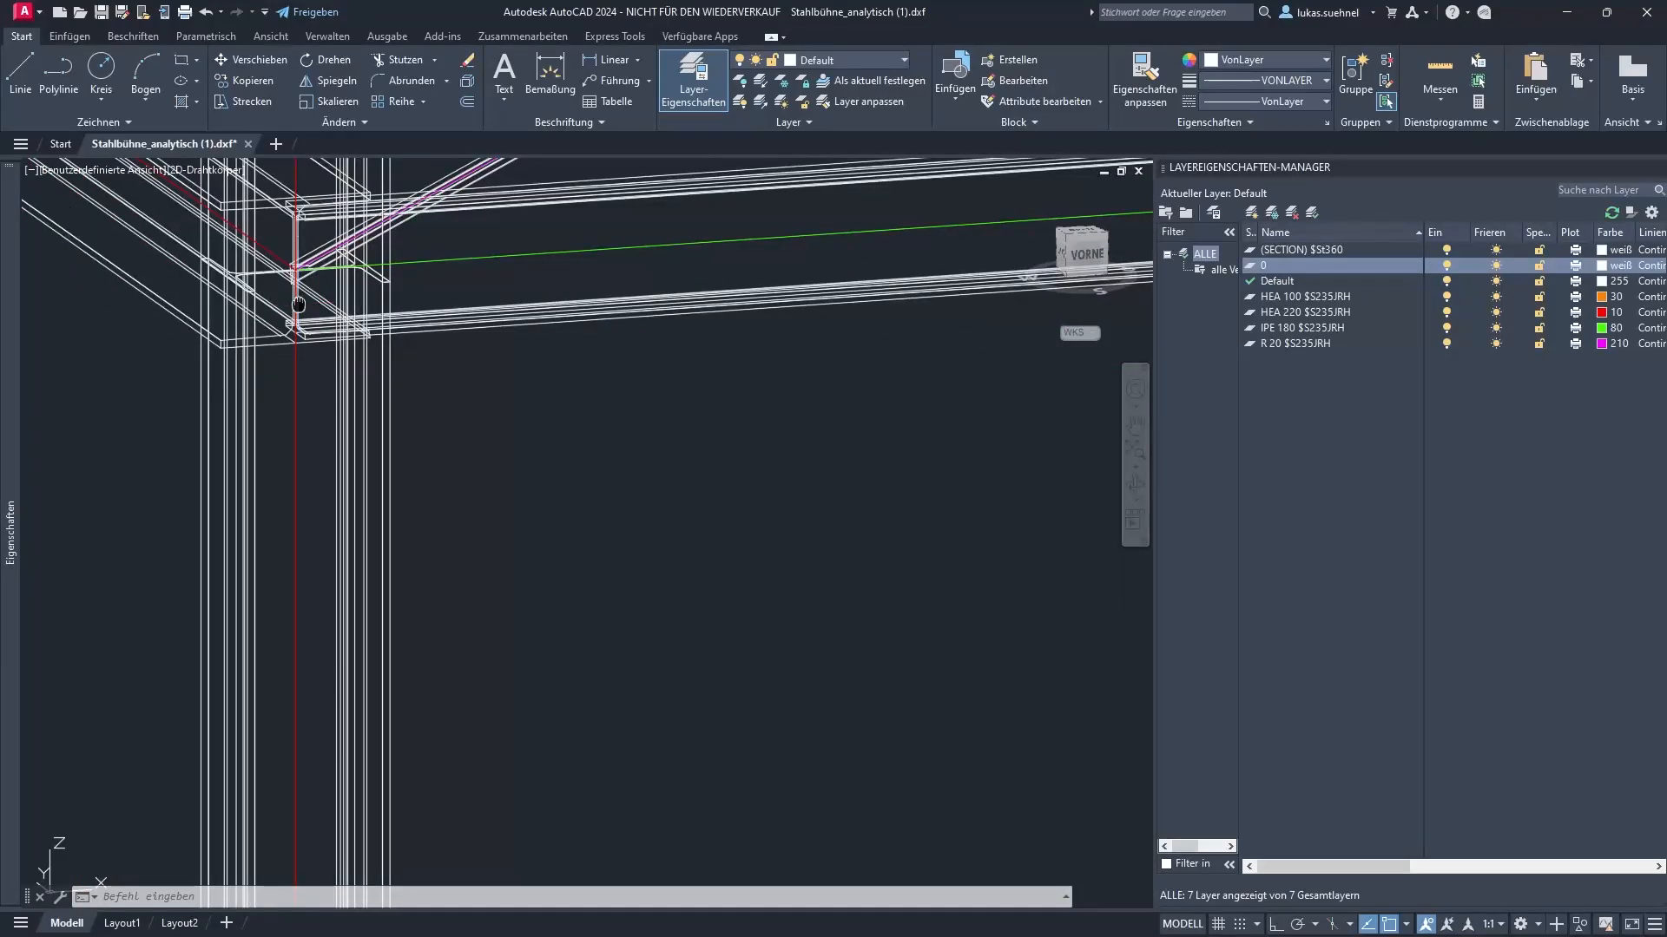
middle_drag(297, 304, 380, 558)
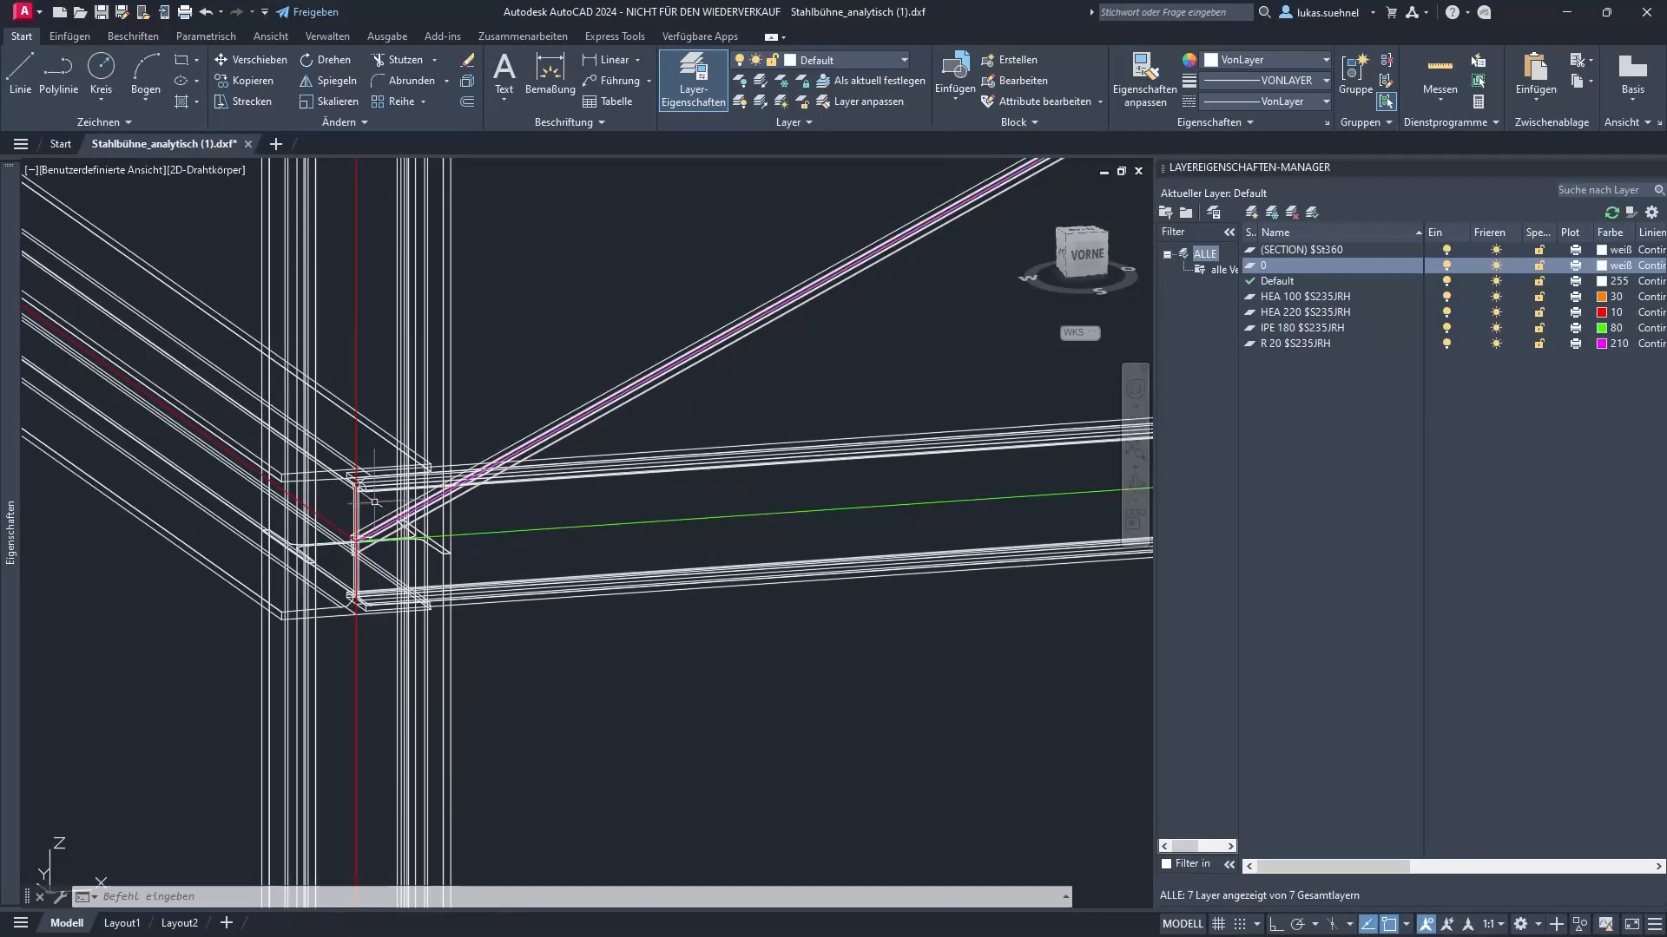
scroll(347, 599, down, 4)
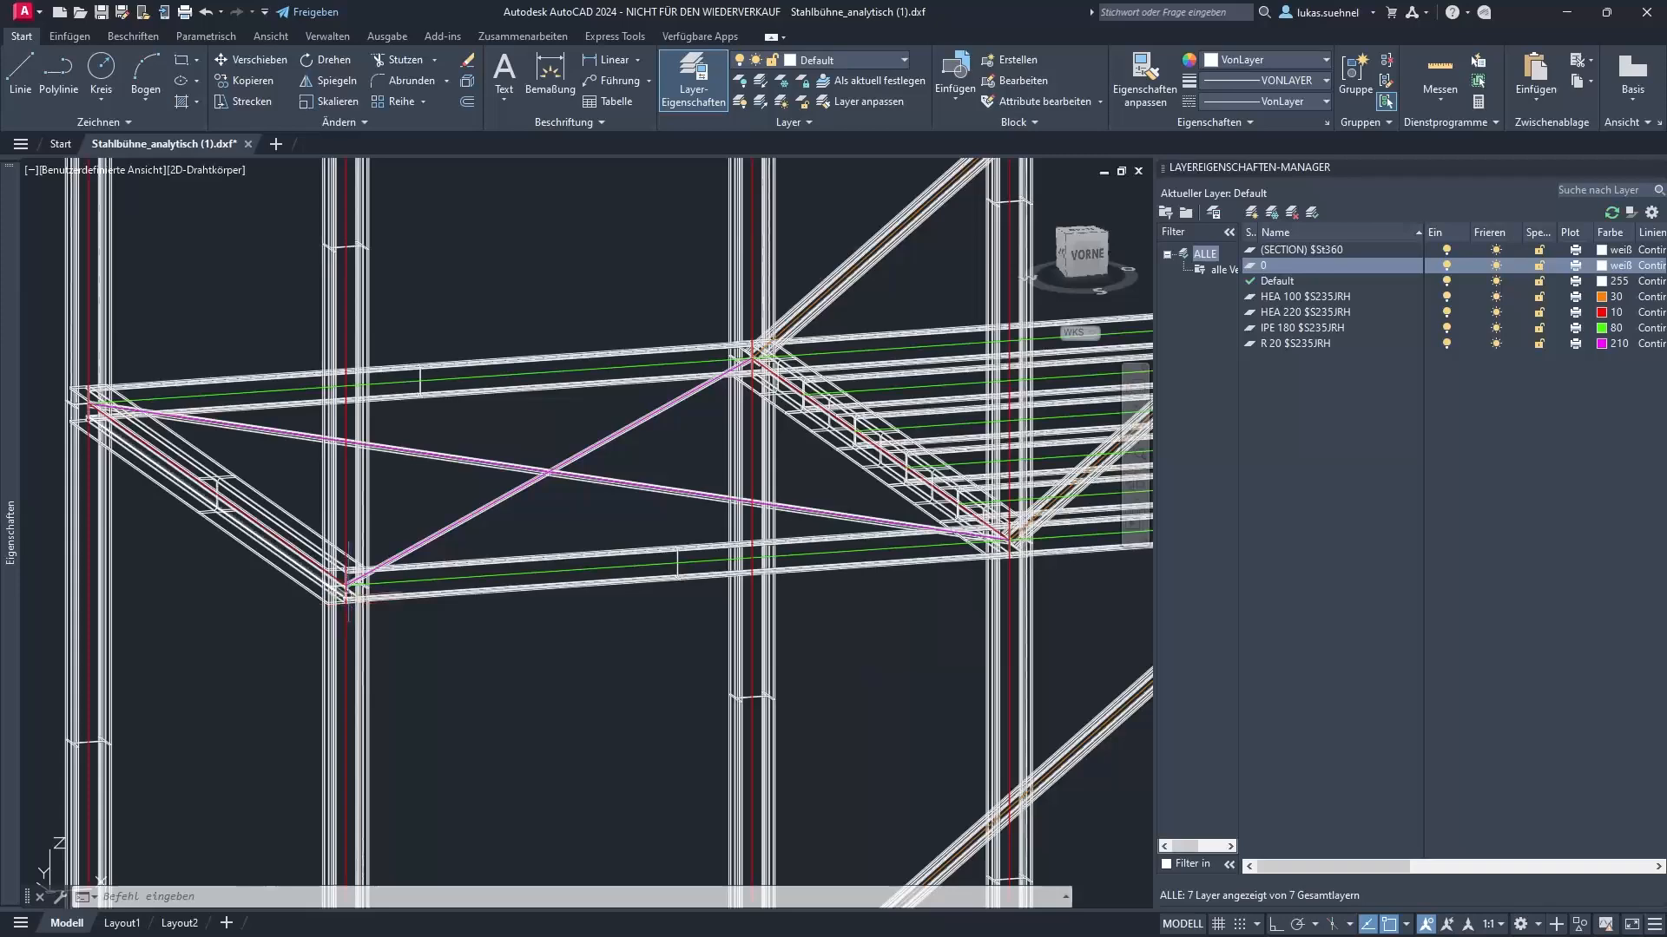
scroll(347, 580, down, 2)
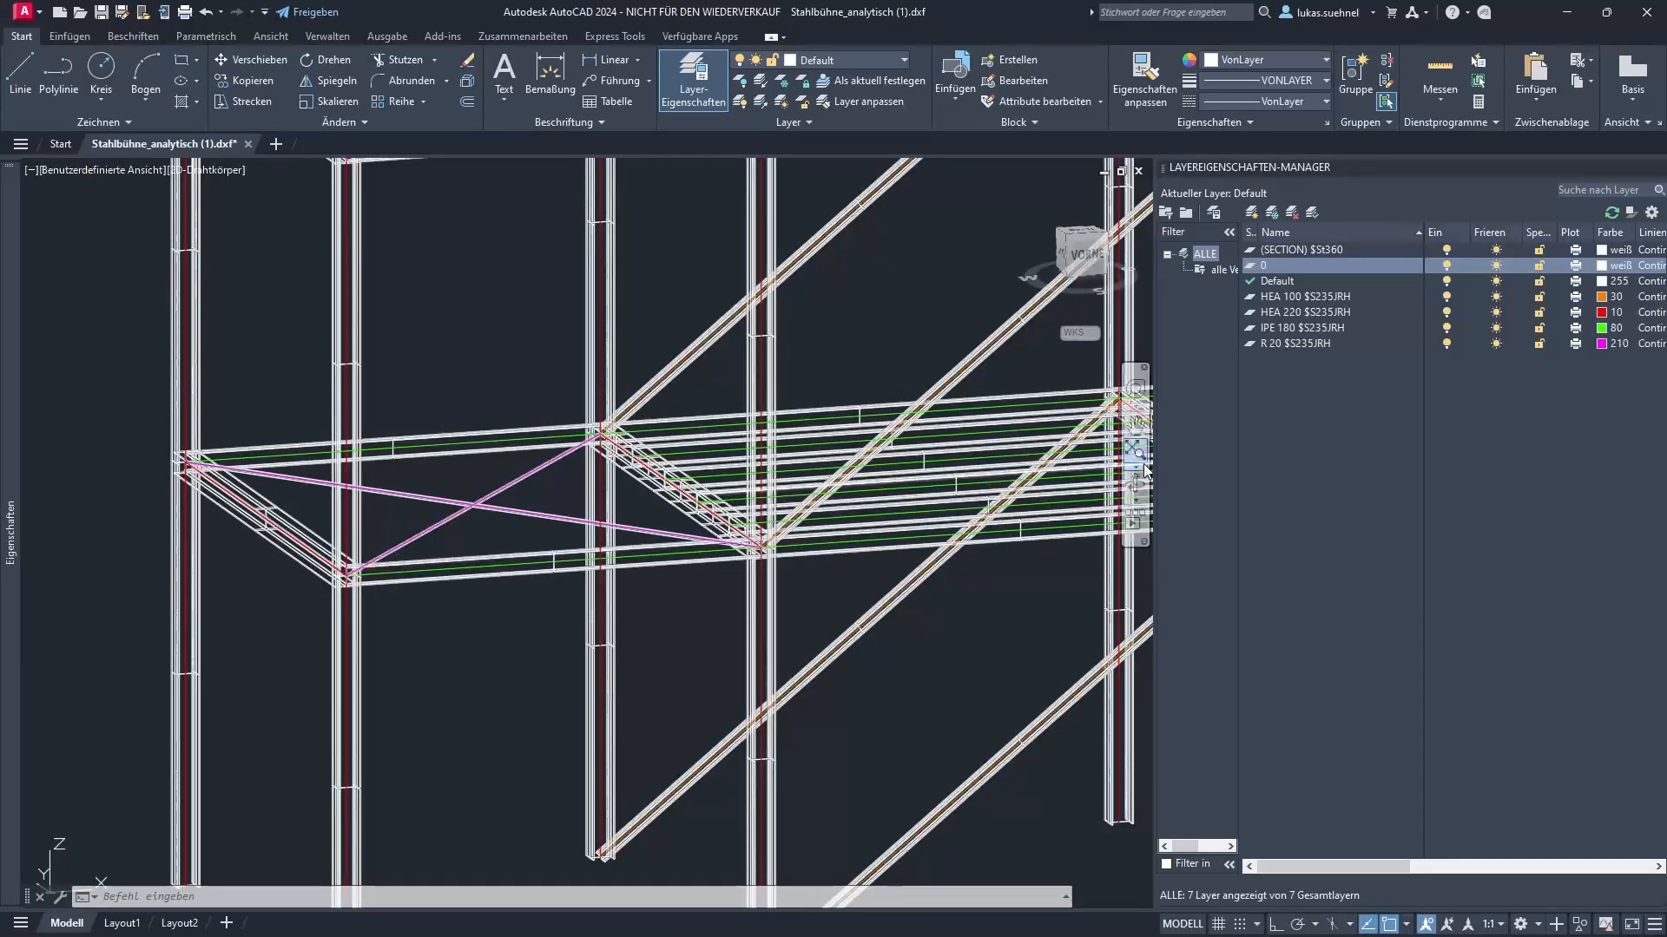
click(1278, 298)
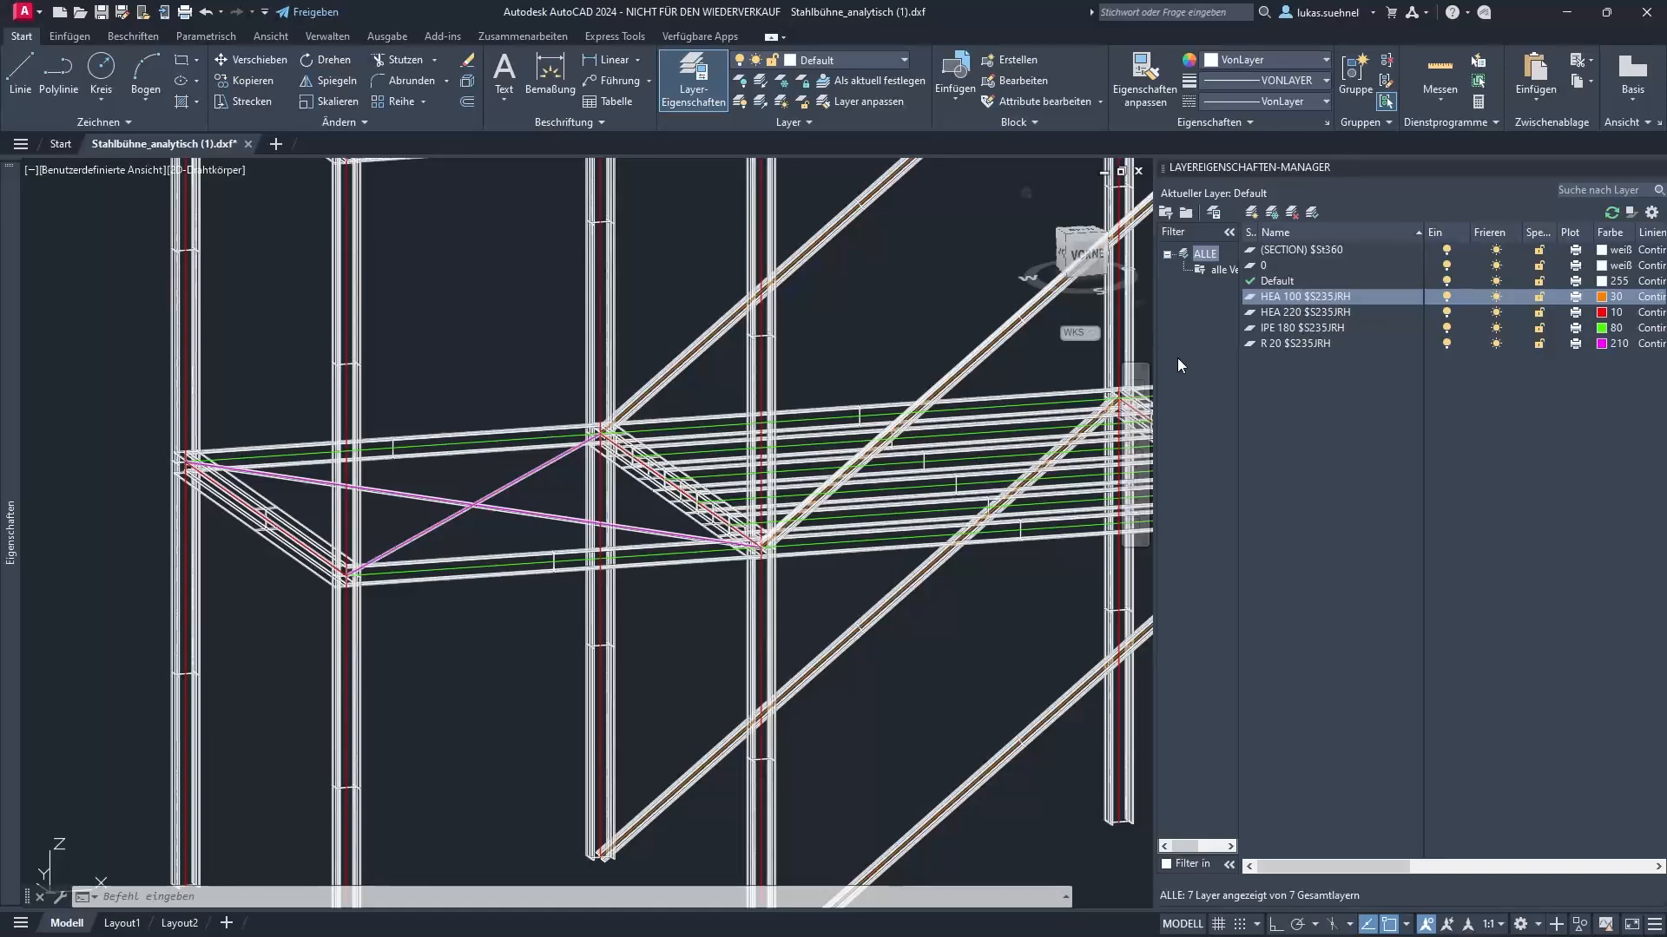
scroll(480, 490, down, 3)
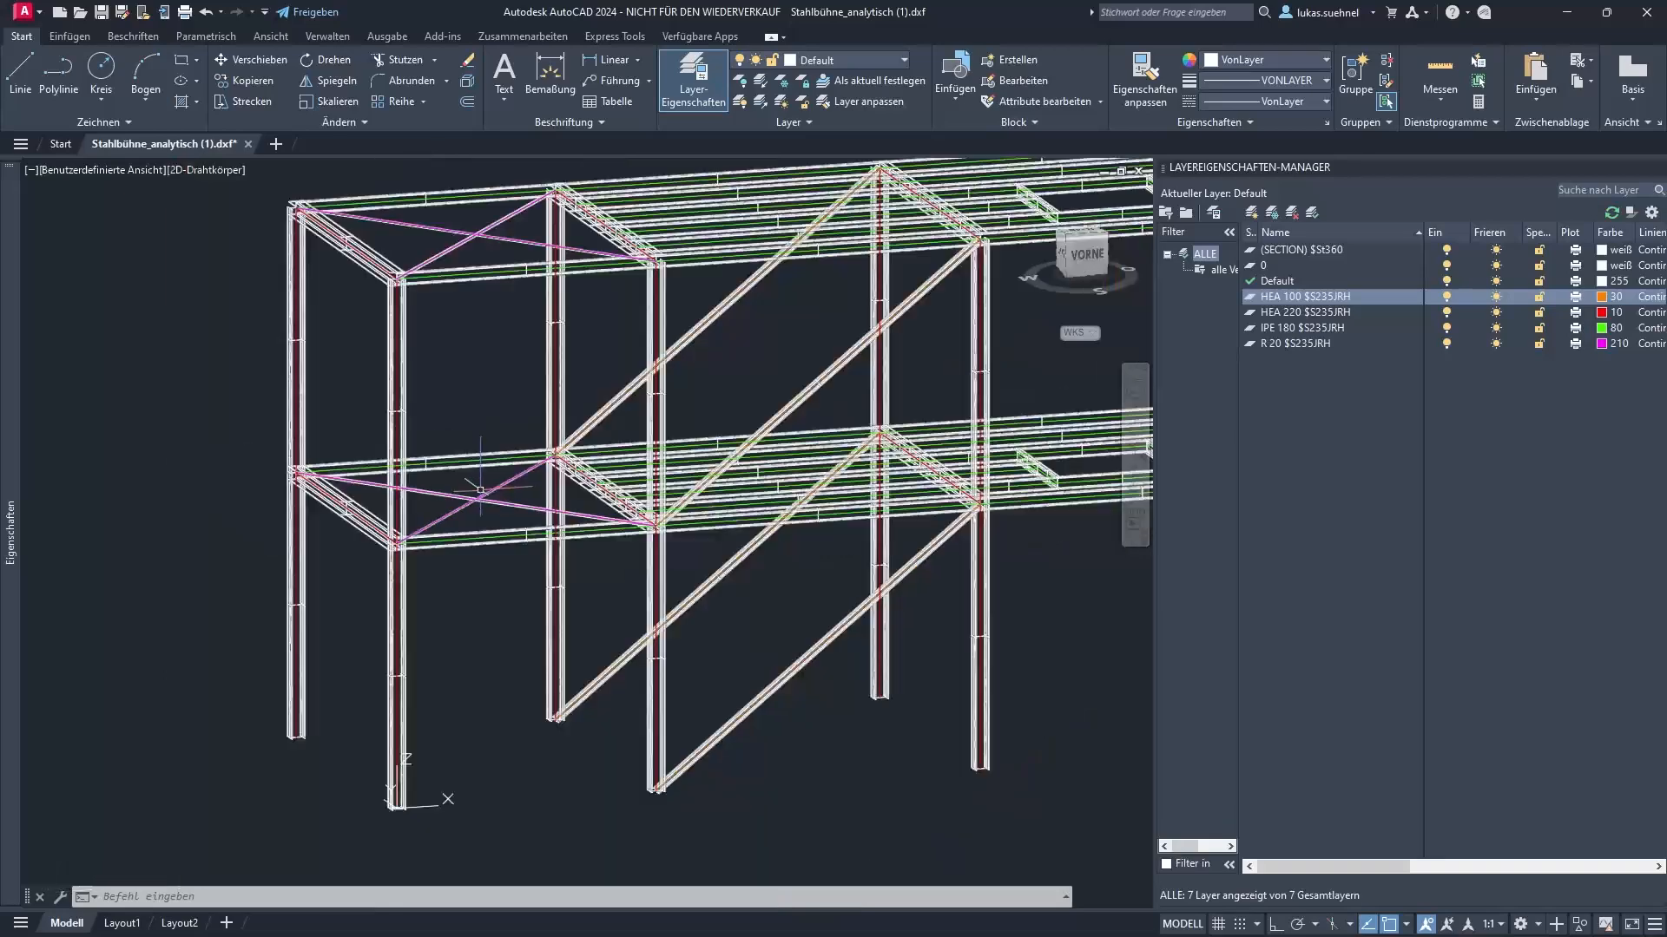
scroll(480, 490, down, 3)
scroll(788, 440, down, 1)
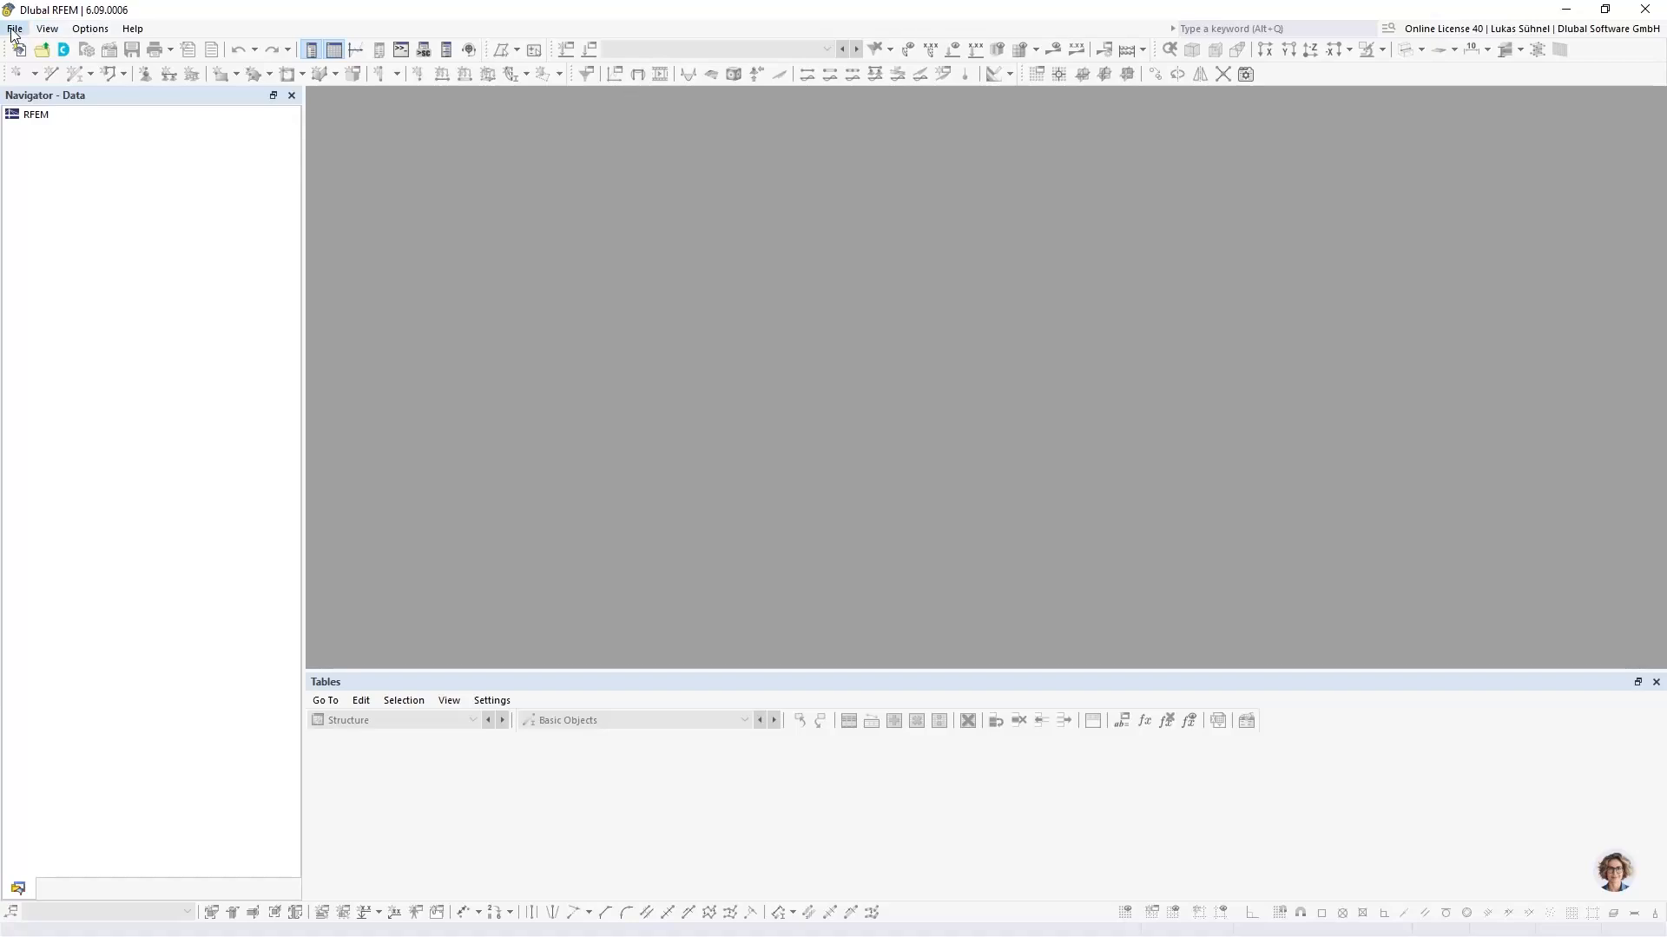
Switch to RFEM and open Stahlbühne_analytisch (1).dxf through the DXF II import
click(14, 28)
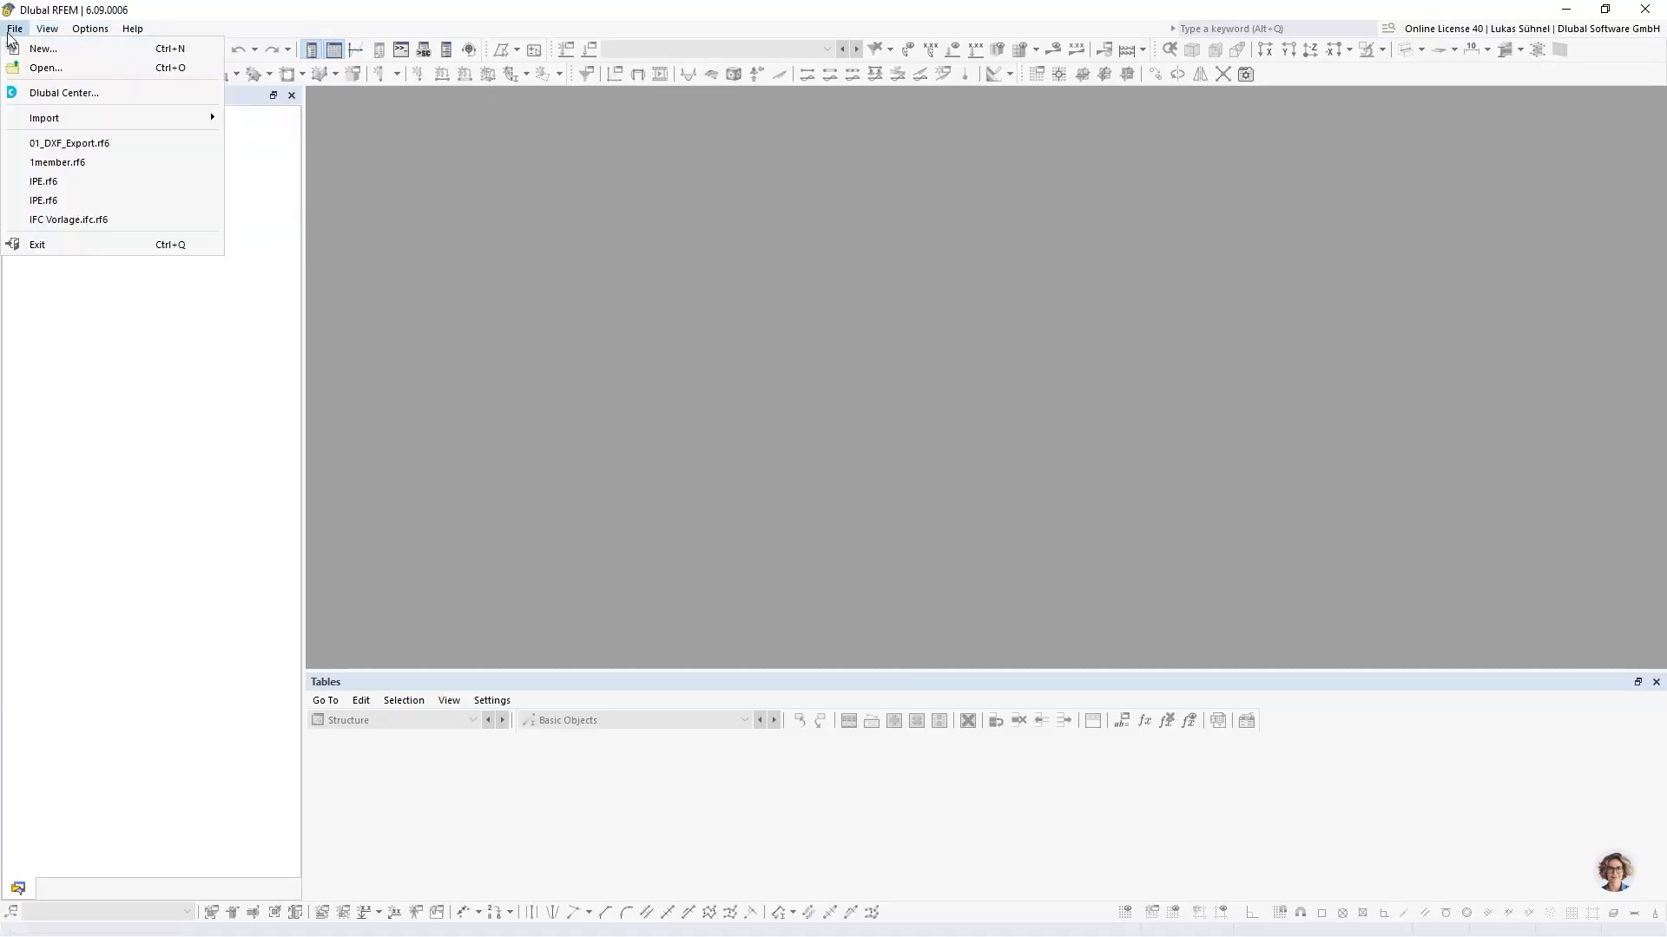
mouse_move(56, 120)
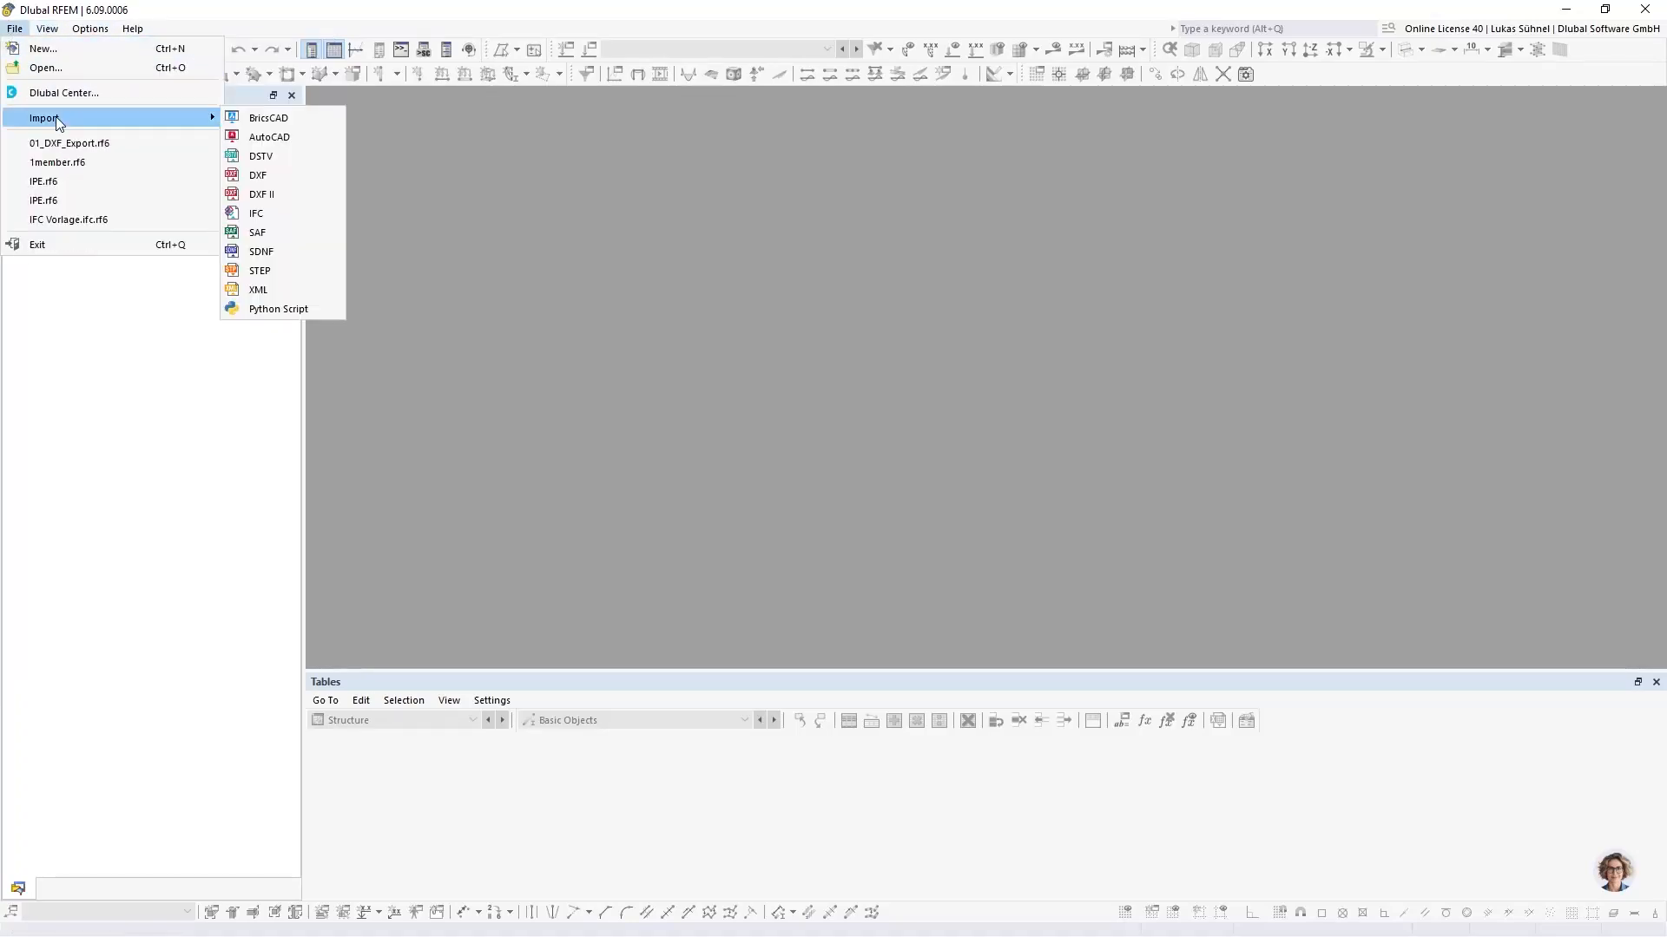
click(276, 192)
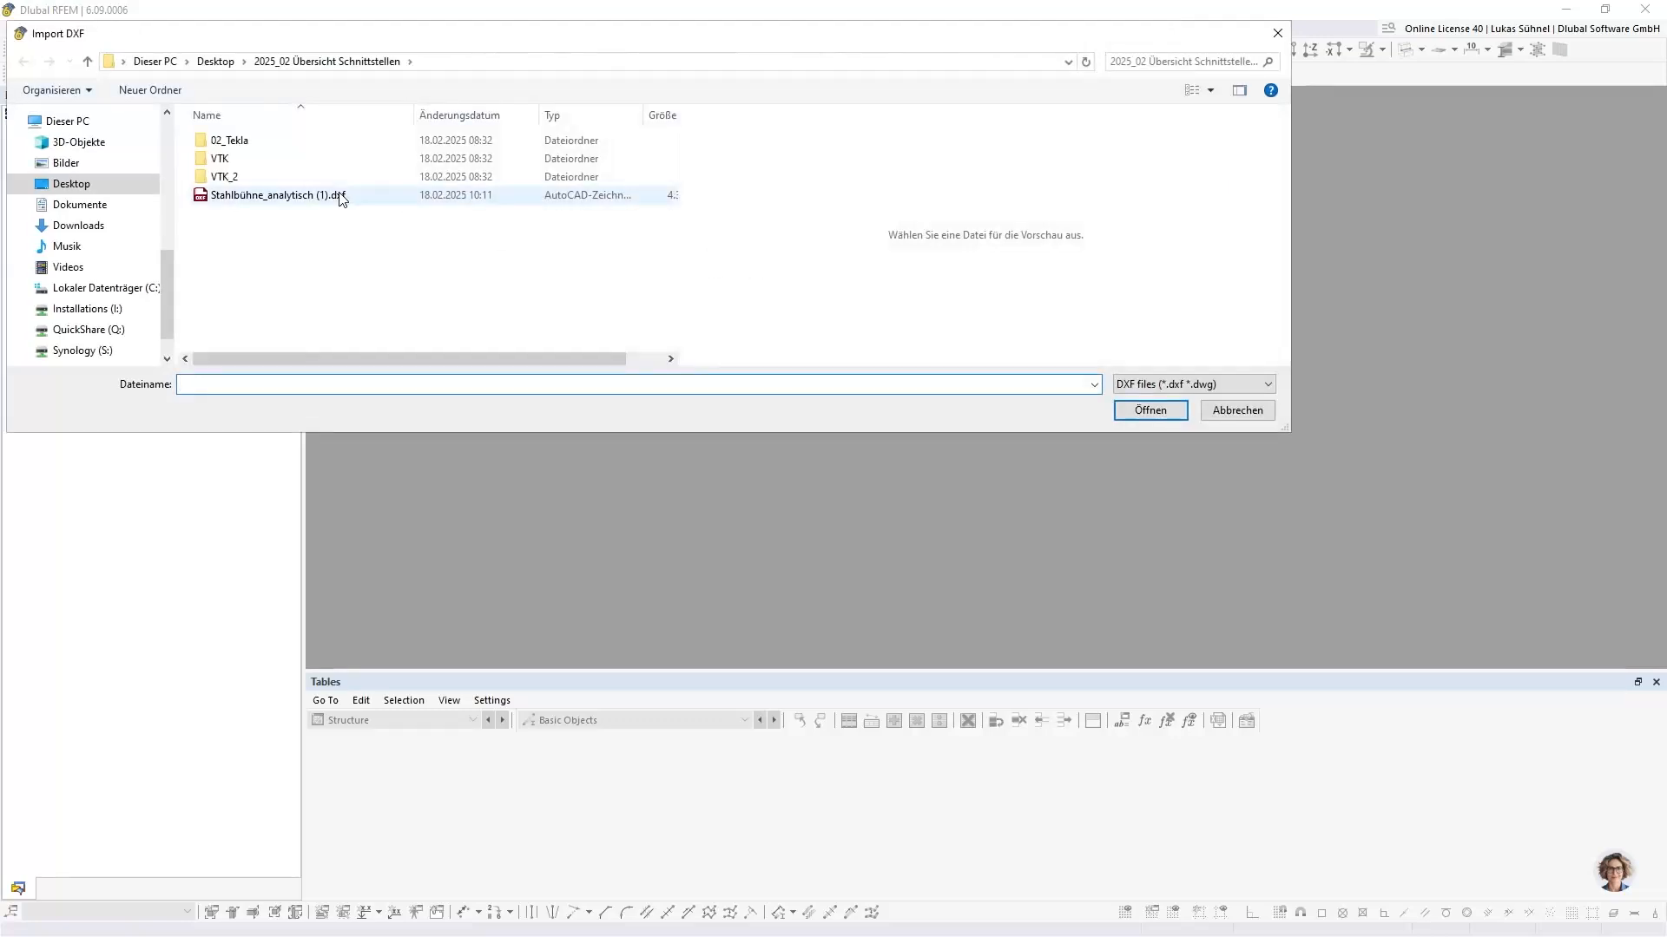
click(260, 196)
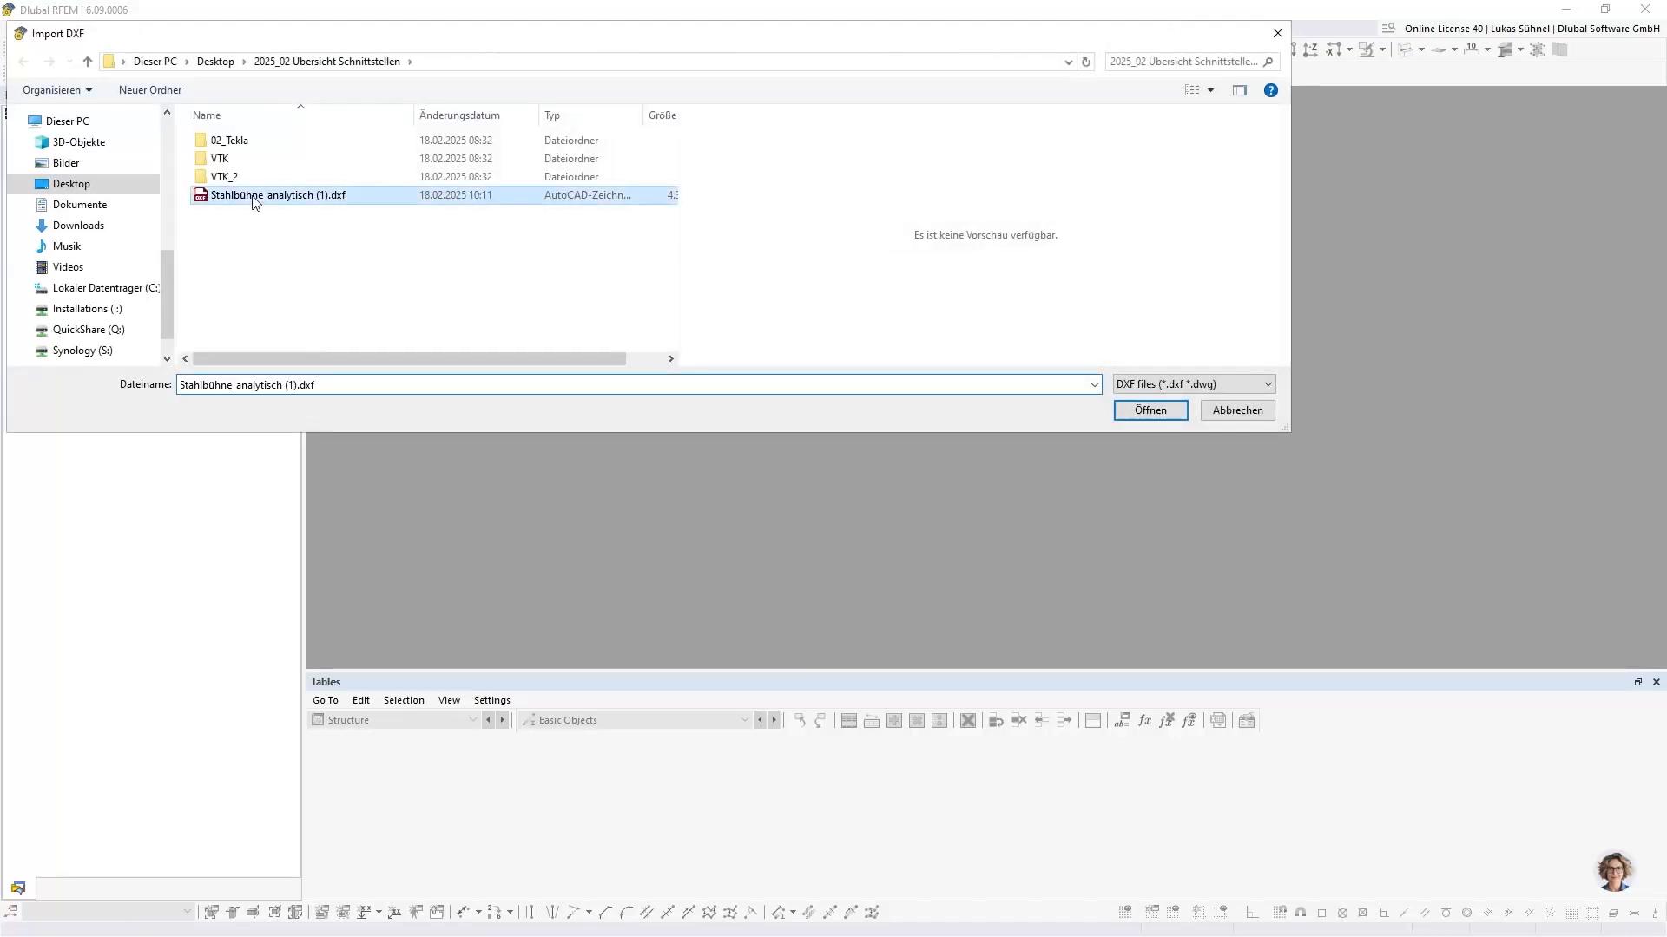
click(1144, 420)
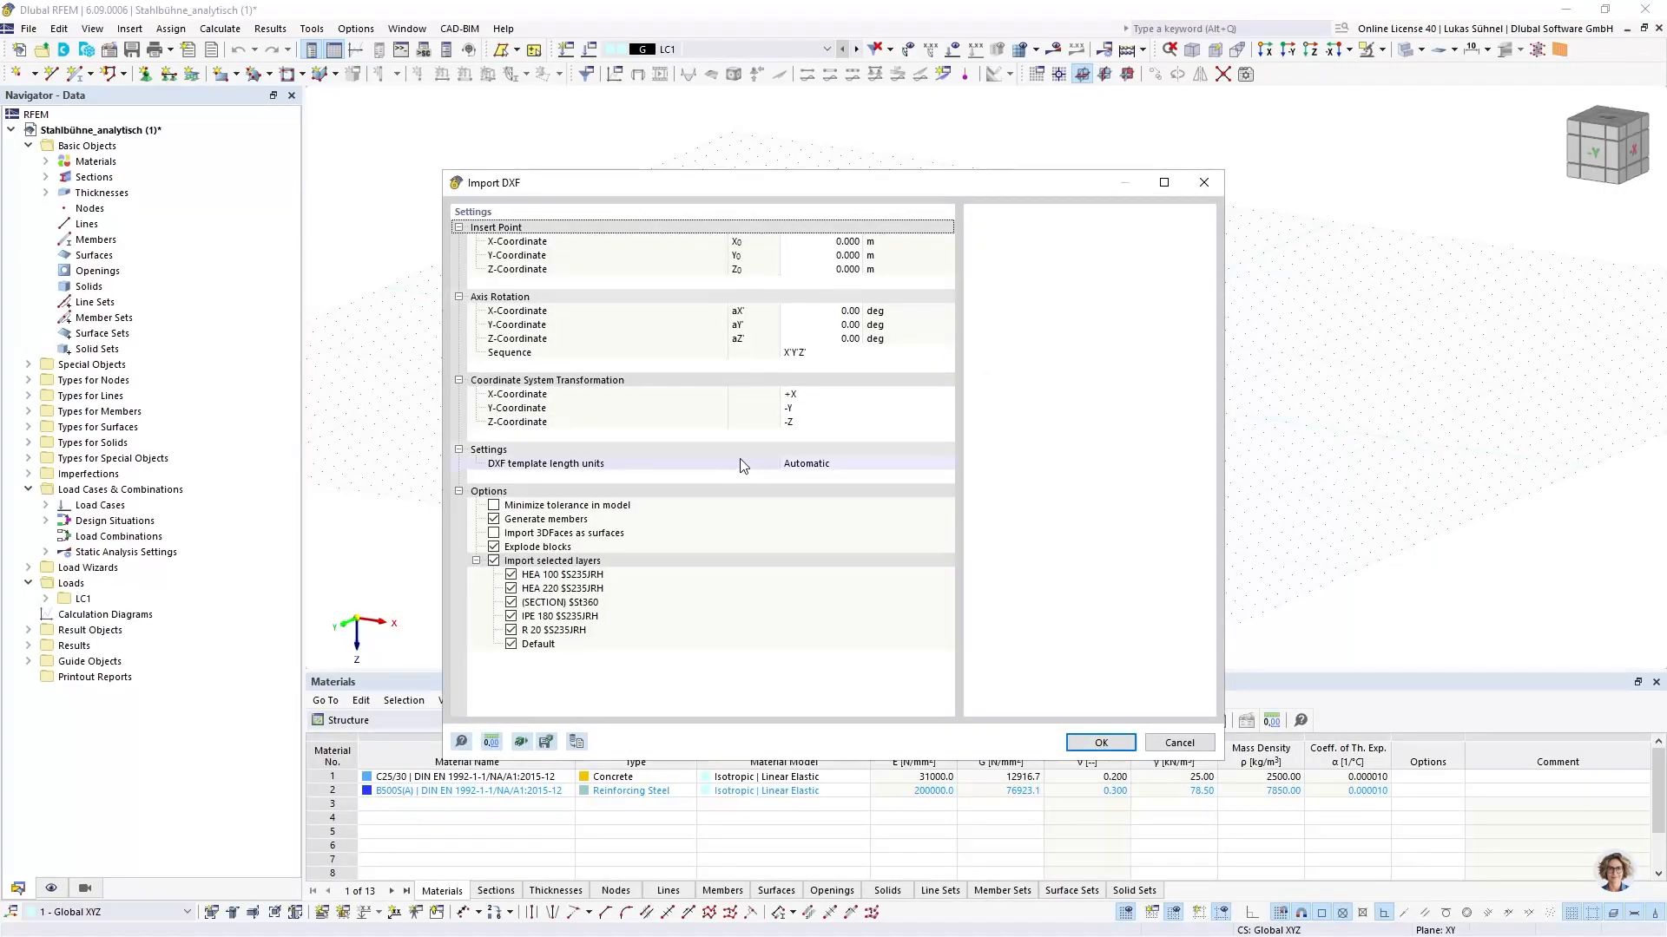
Exclude the Default and (SECTION) $St360 layers from the DXF import, keep Generate members enabled, and accept the import settings
click(807, 423)
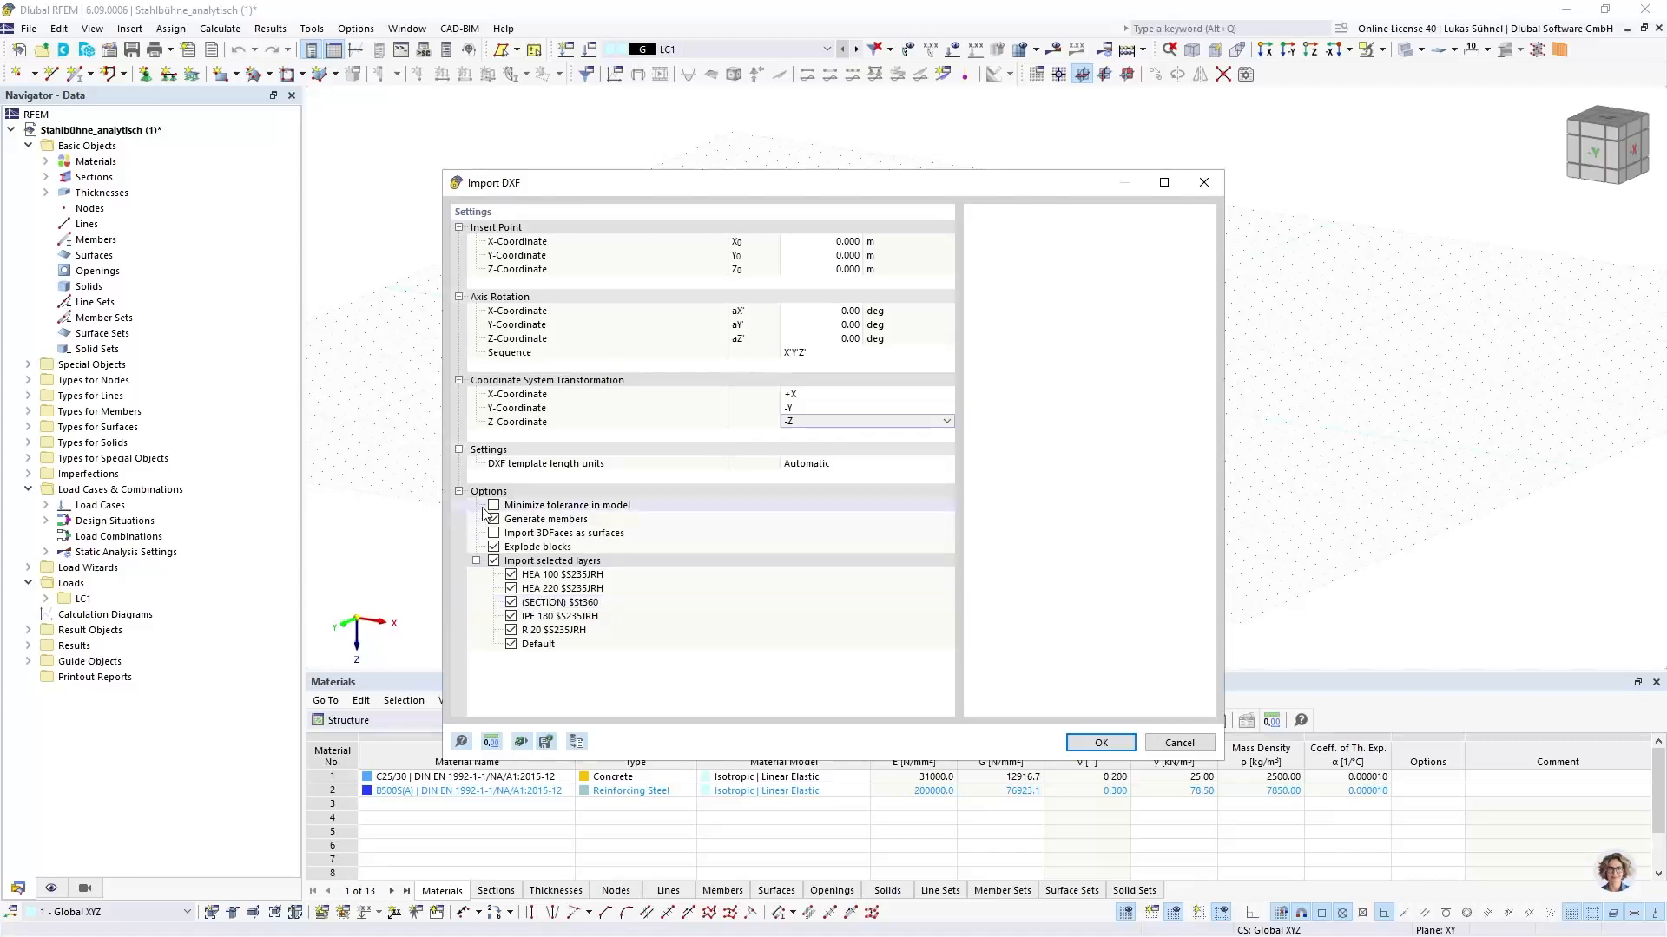
click(527, 520)
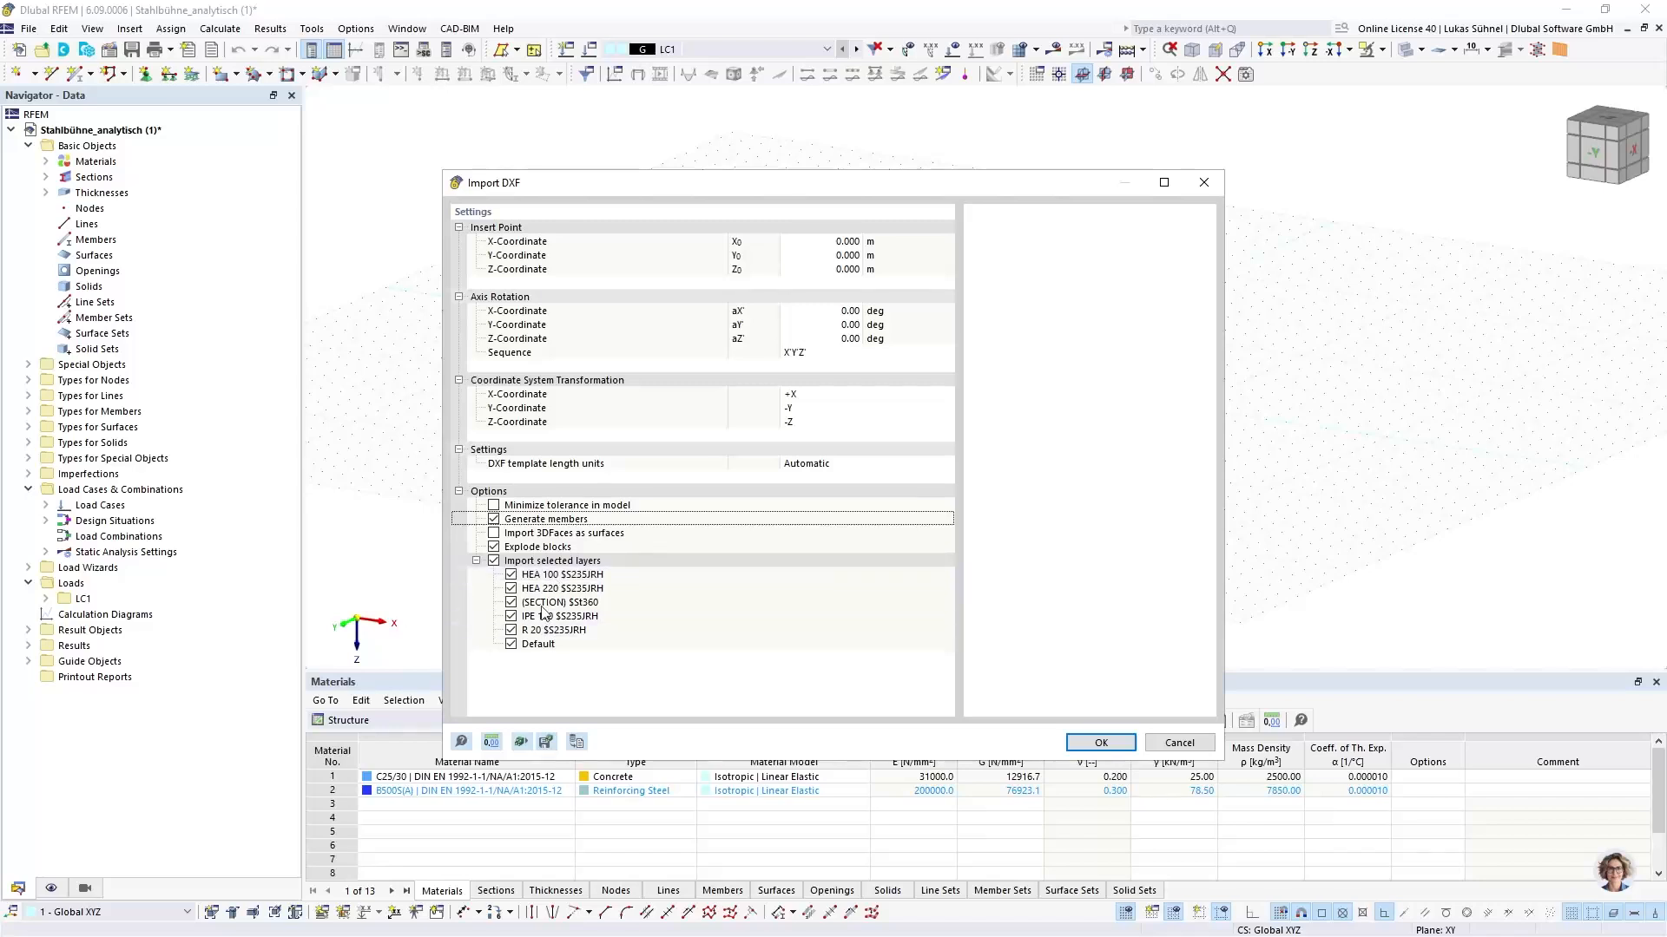
click(511, 644)
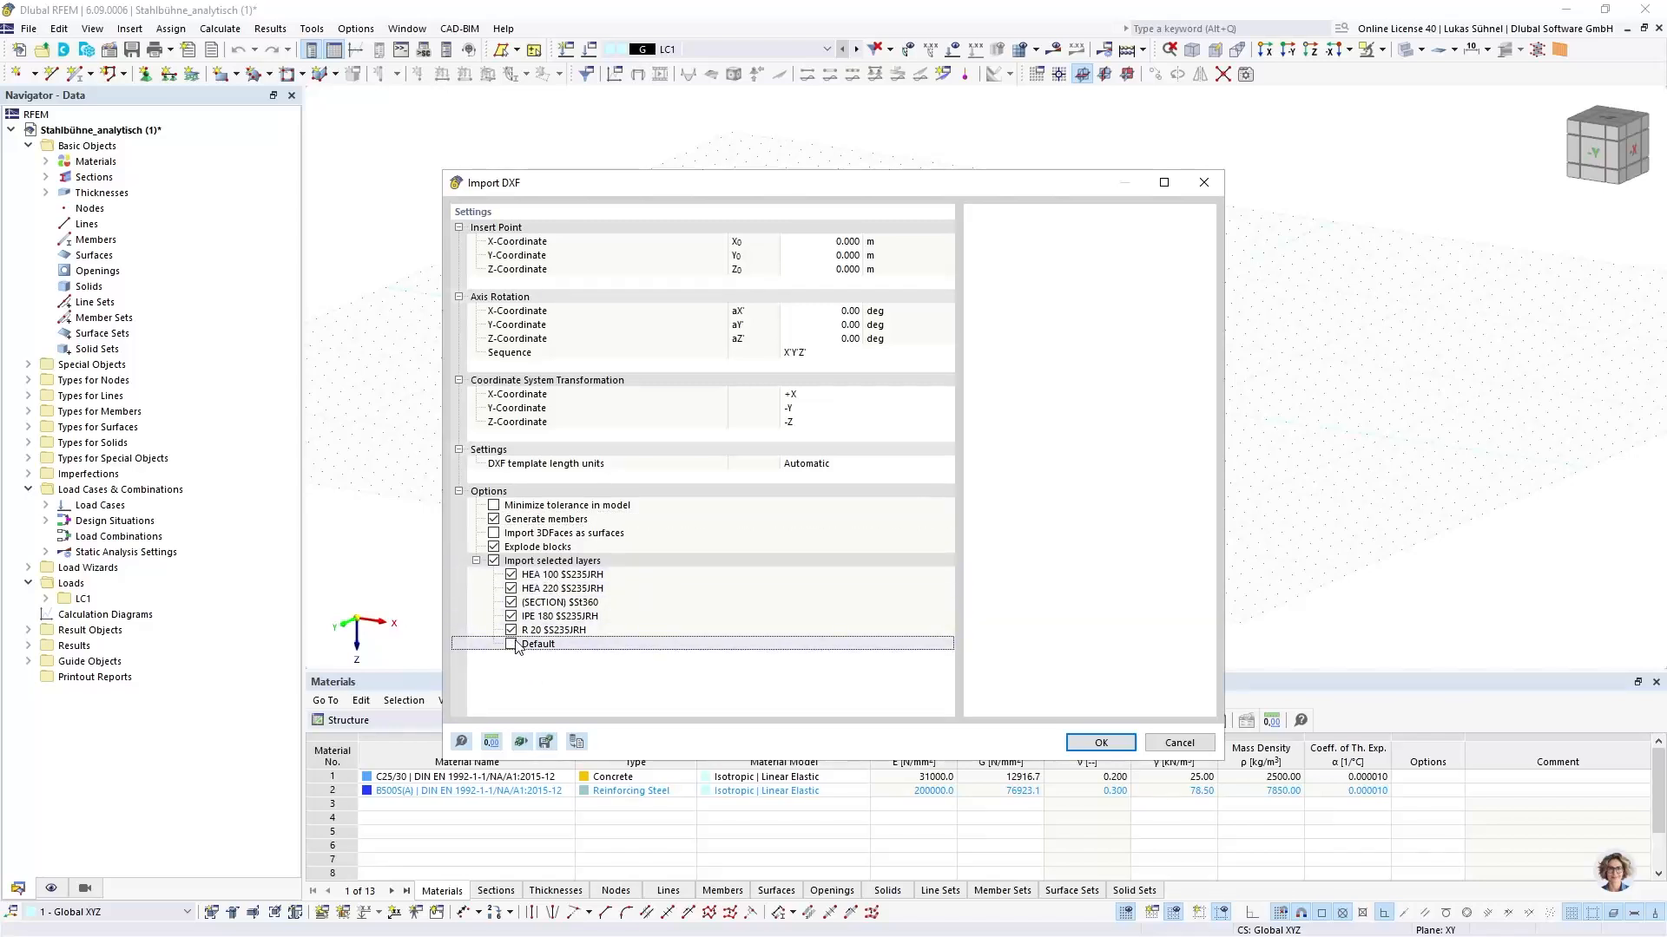
click(512, 603)
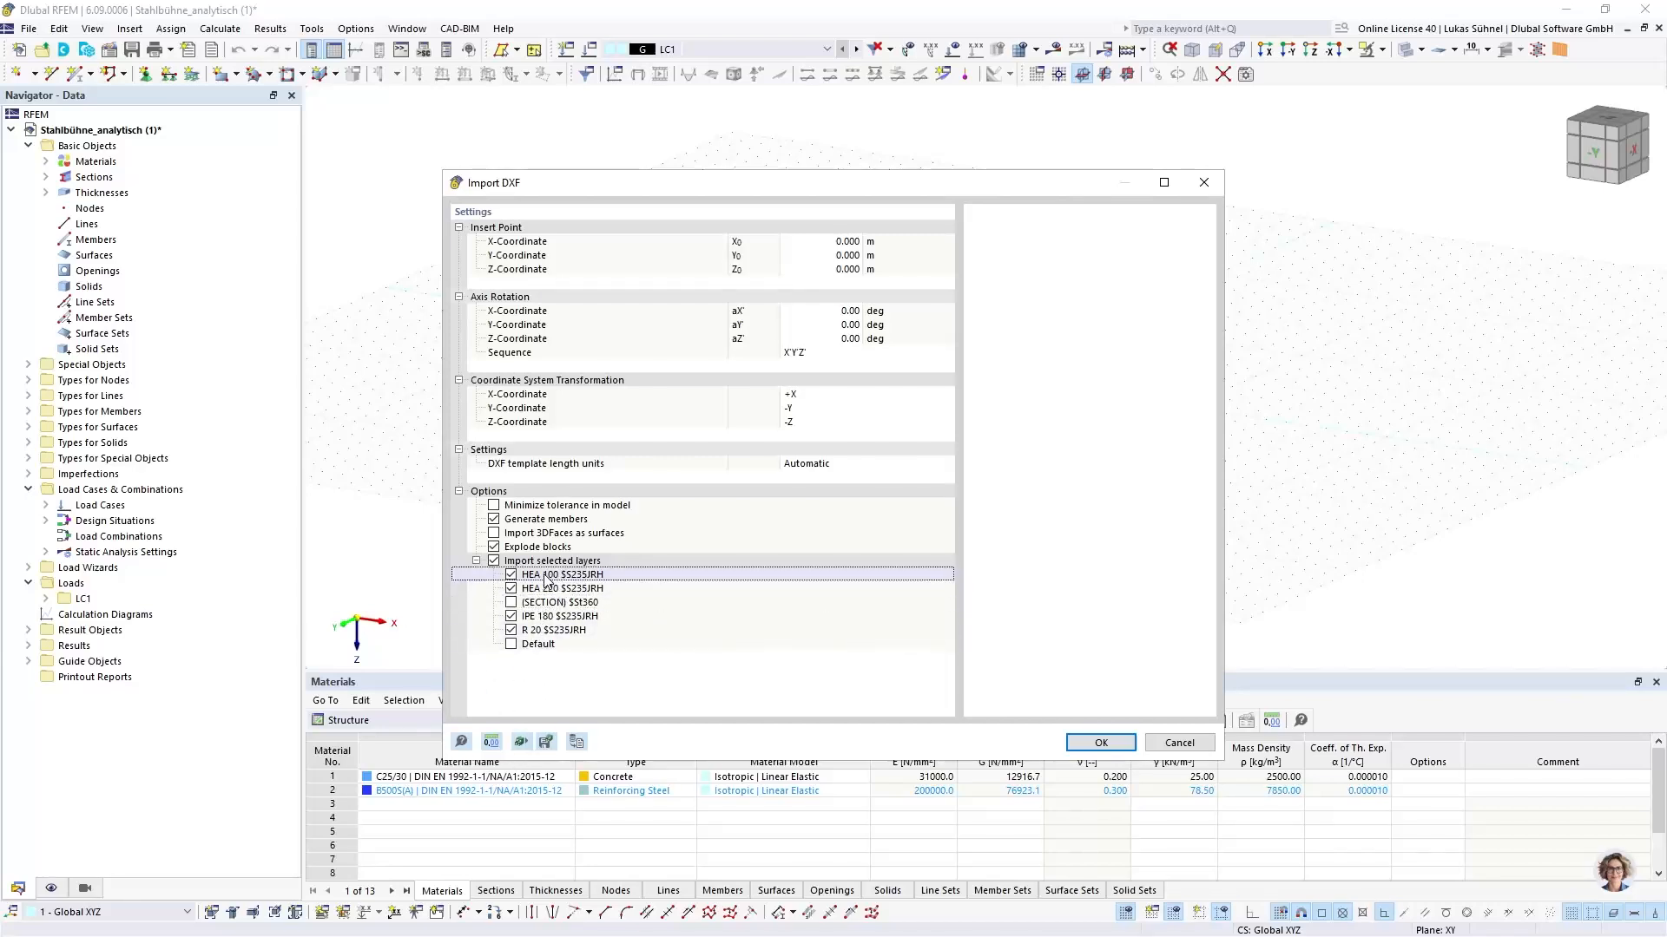
click(539, 590)
click(539, 631)
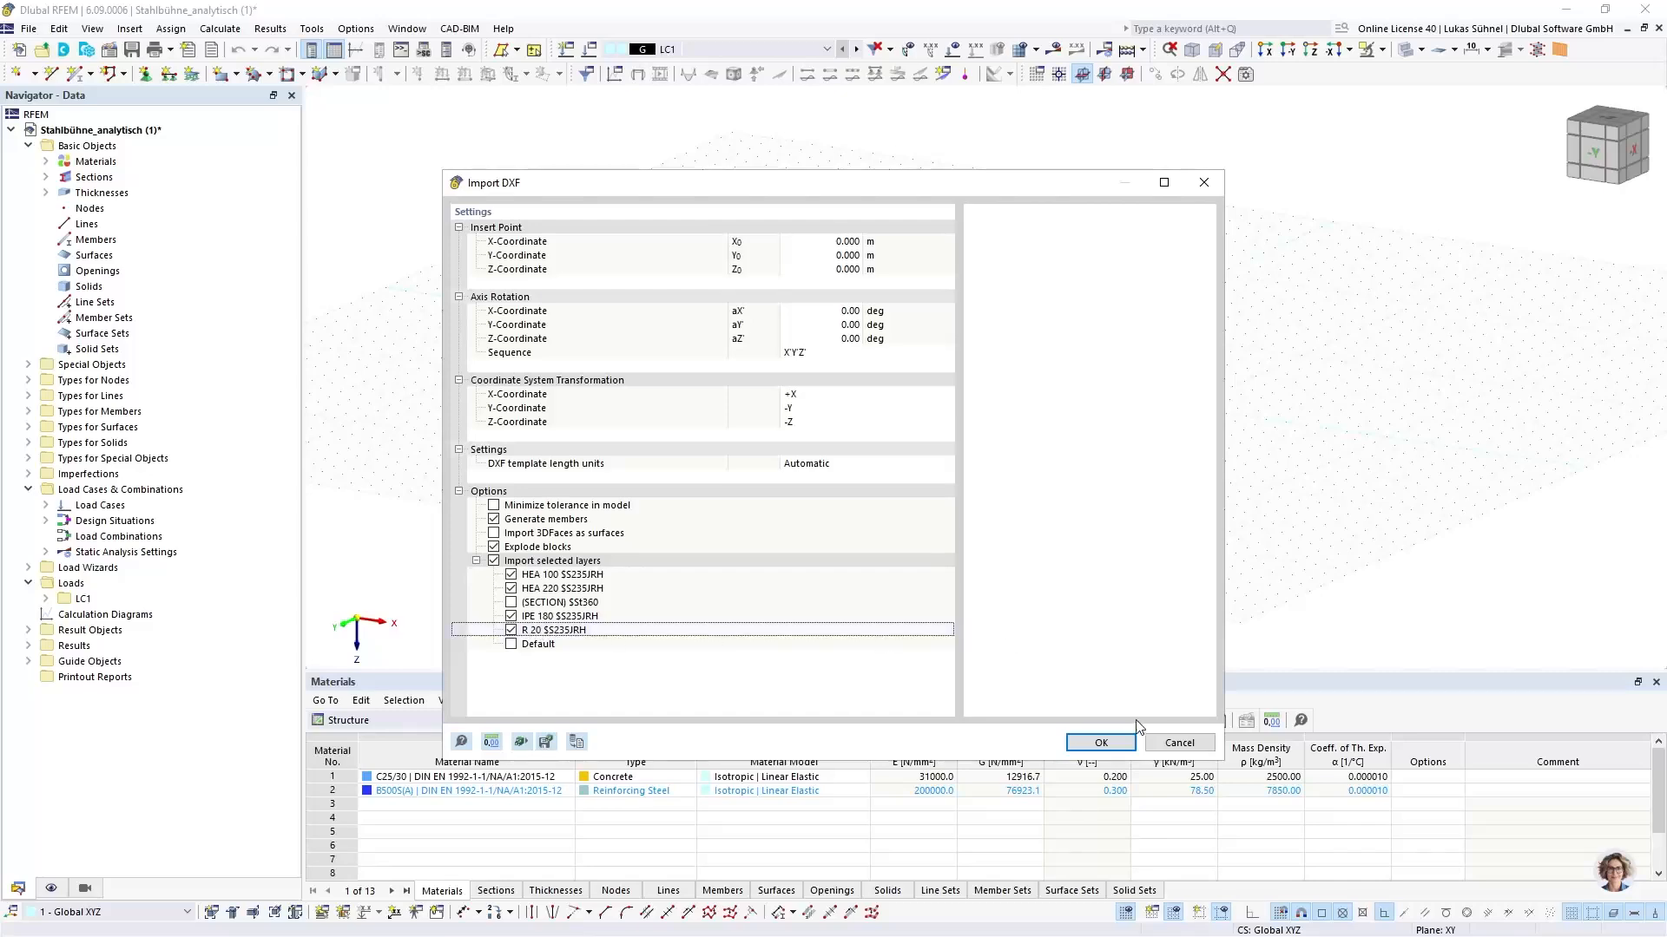
click(1099, 742)
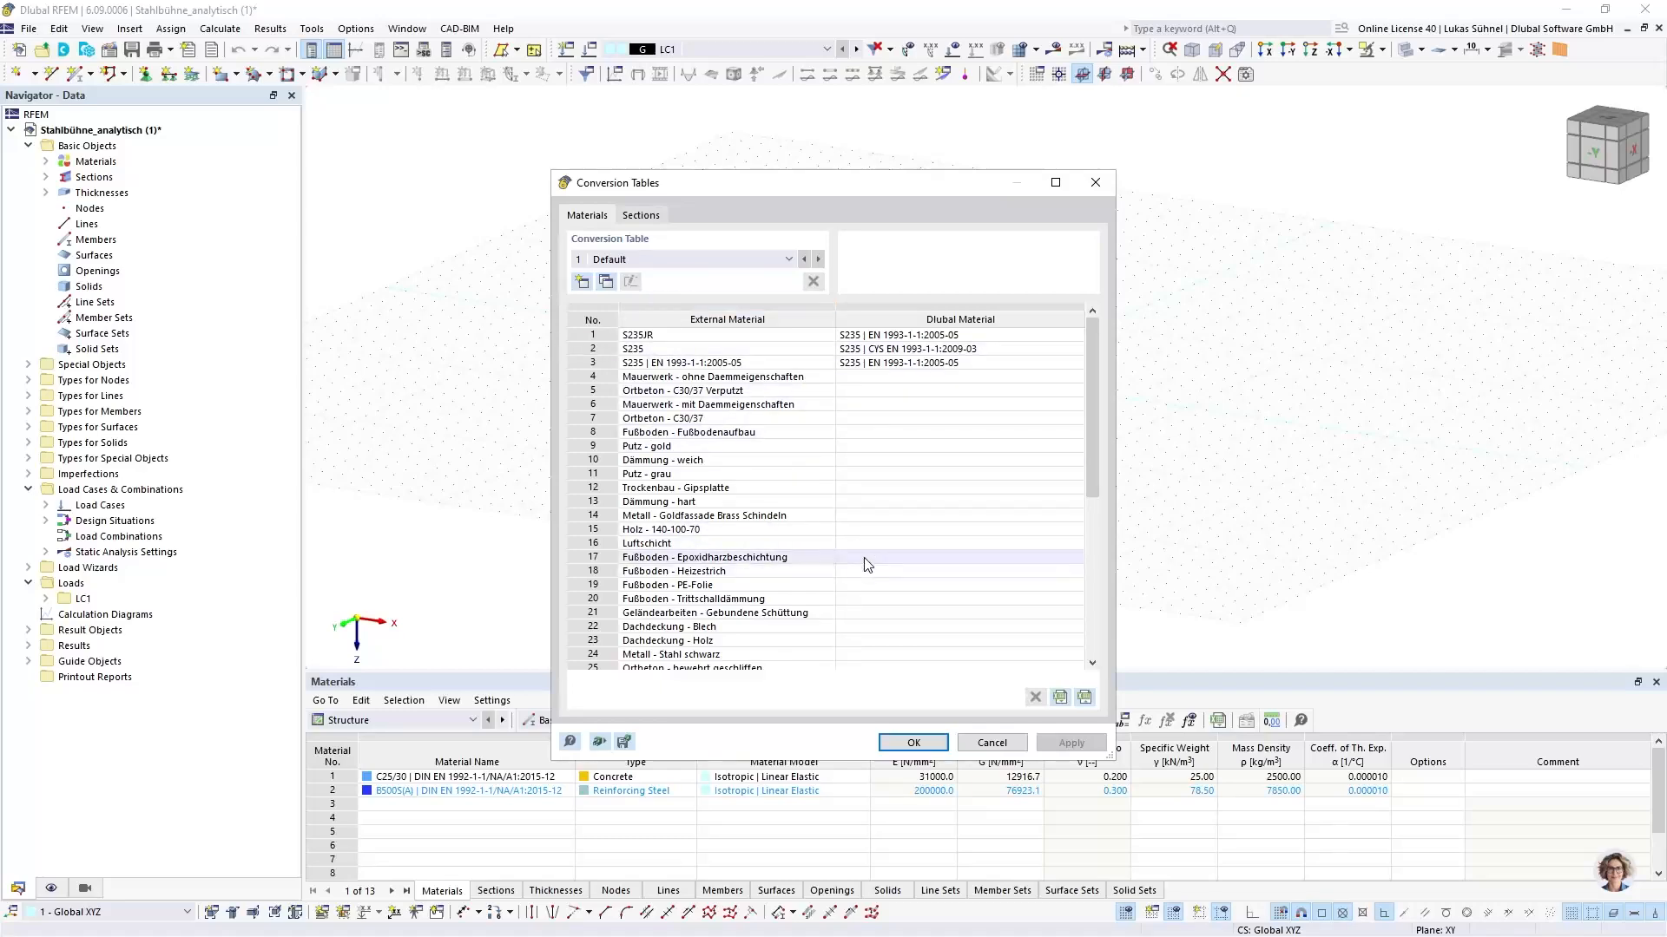
click(1080, 405)
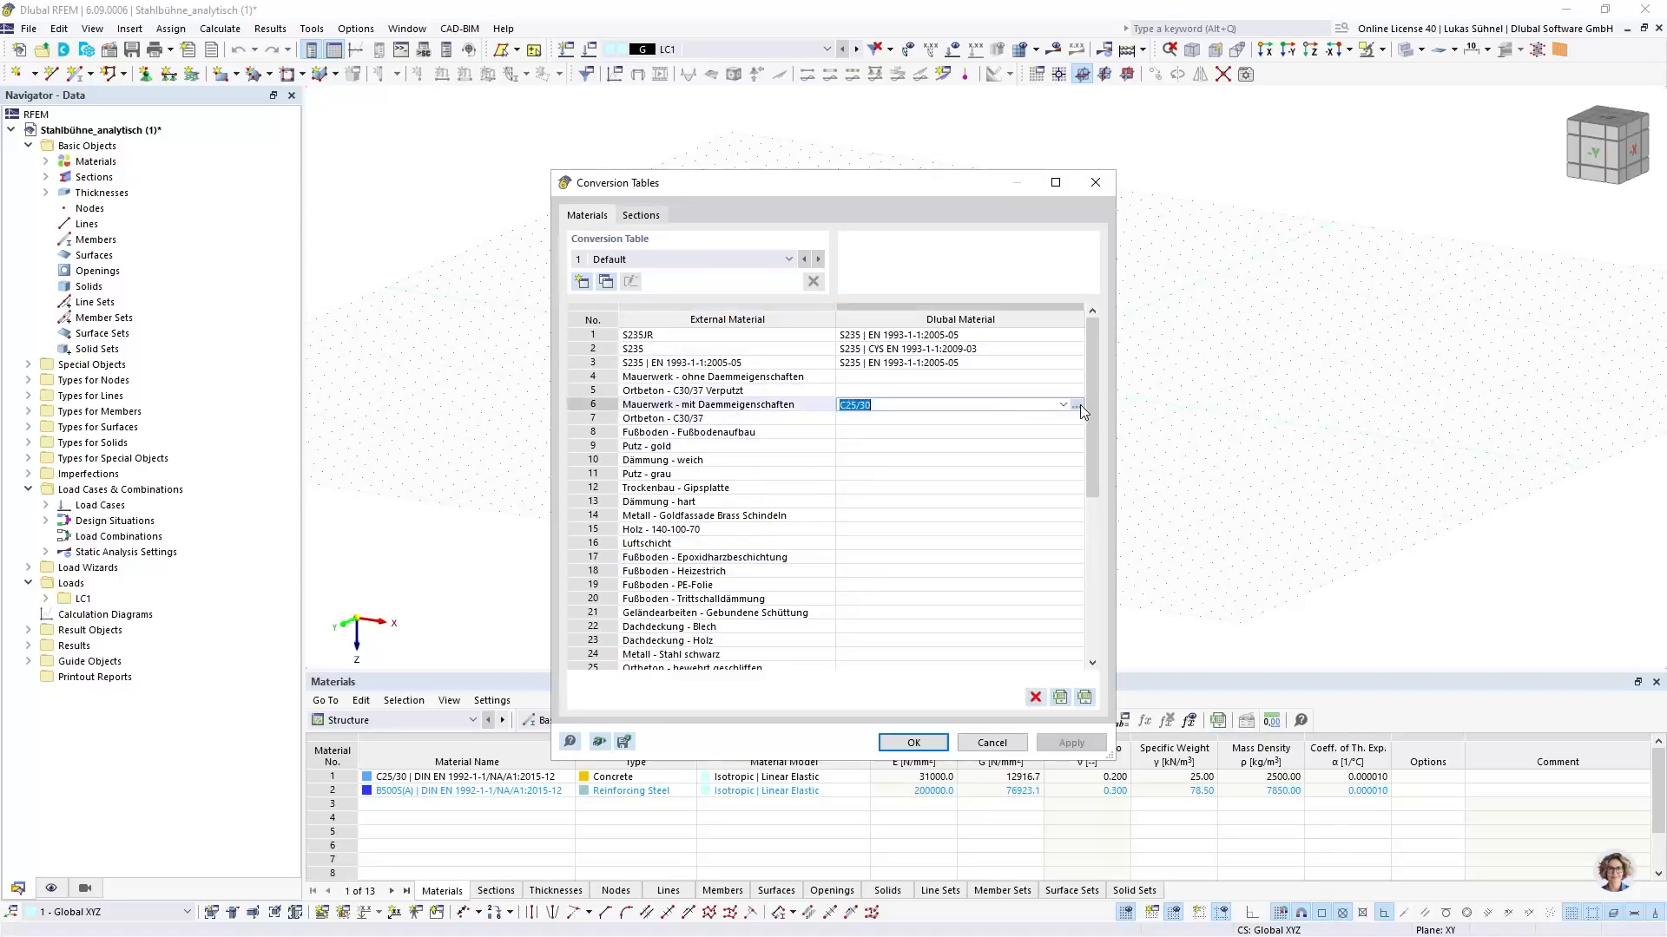
click(1080, 404)
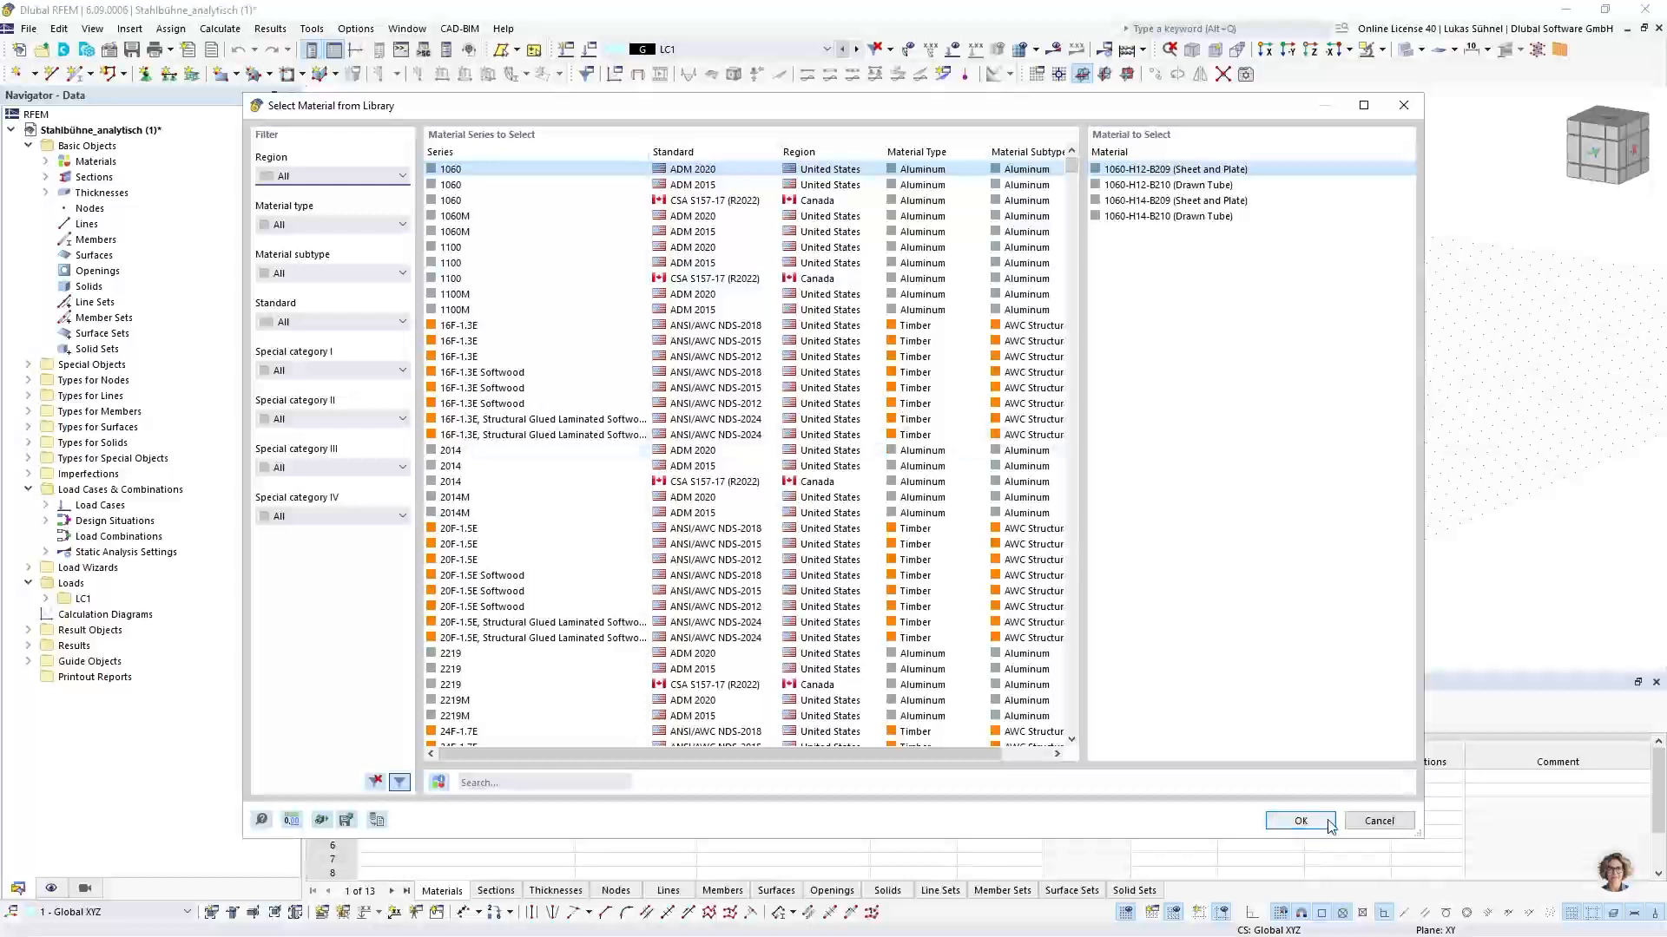
click(1367, 816)
Review the section conversion table and accept the conversion tables to complete the DXF import
click(641, 216)
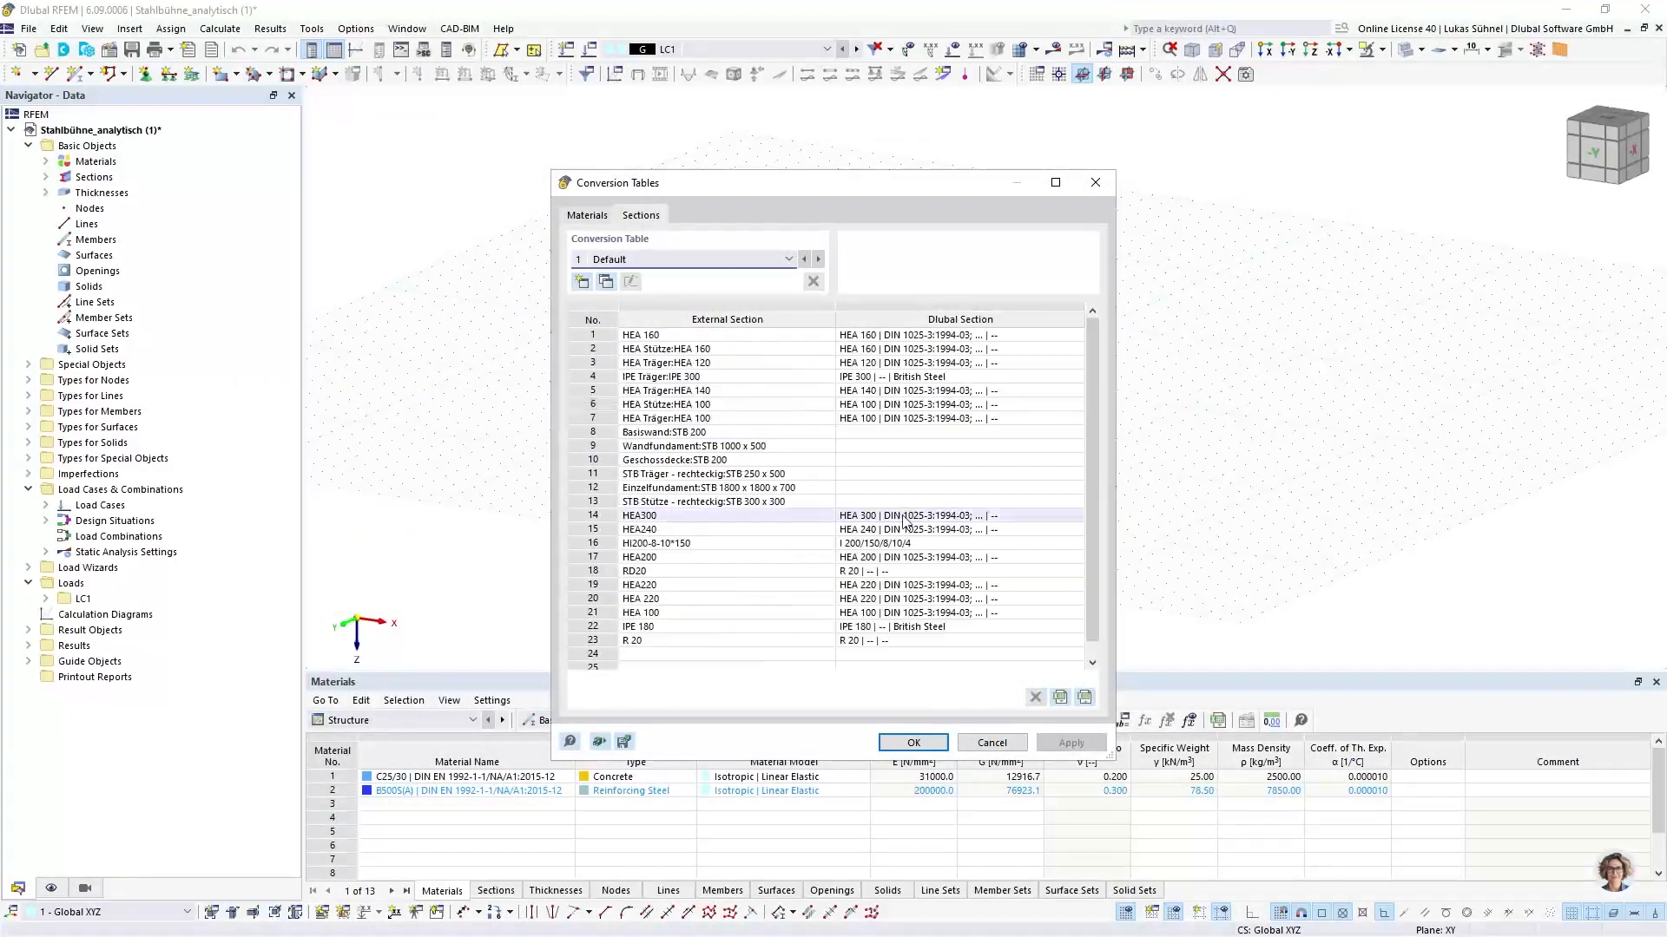
click(920, 744)
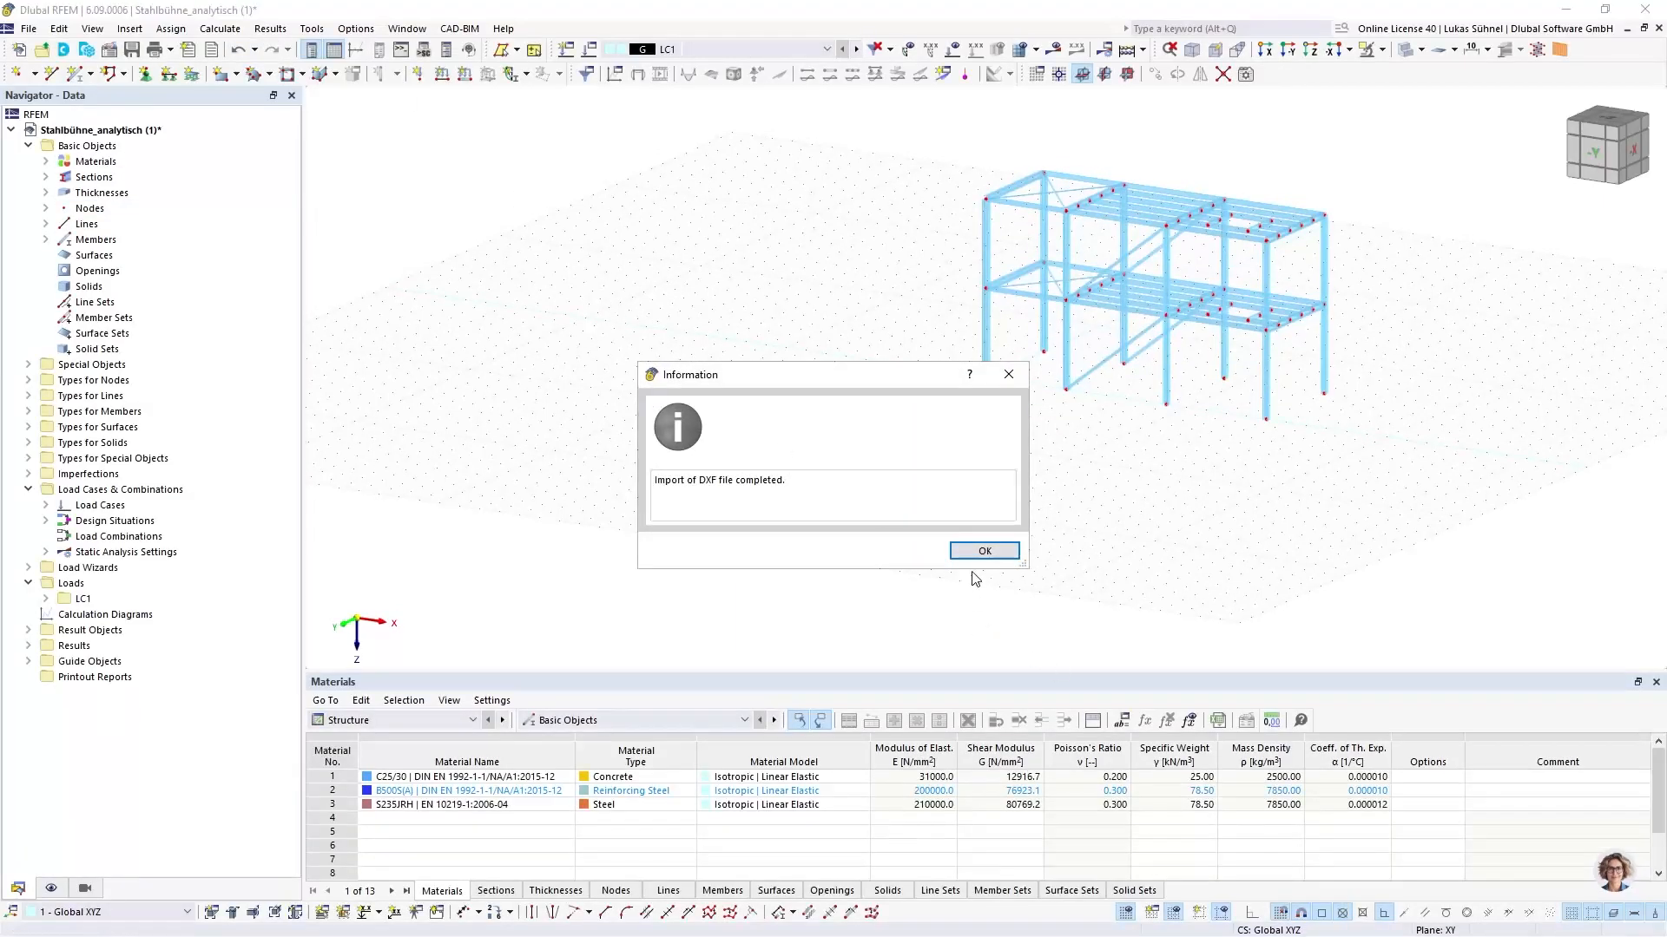
click(979, 552)
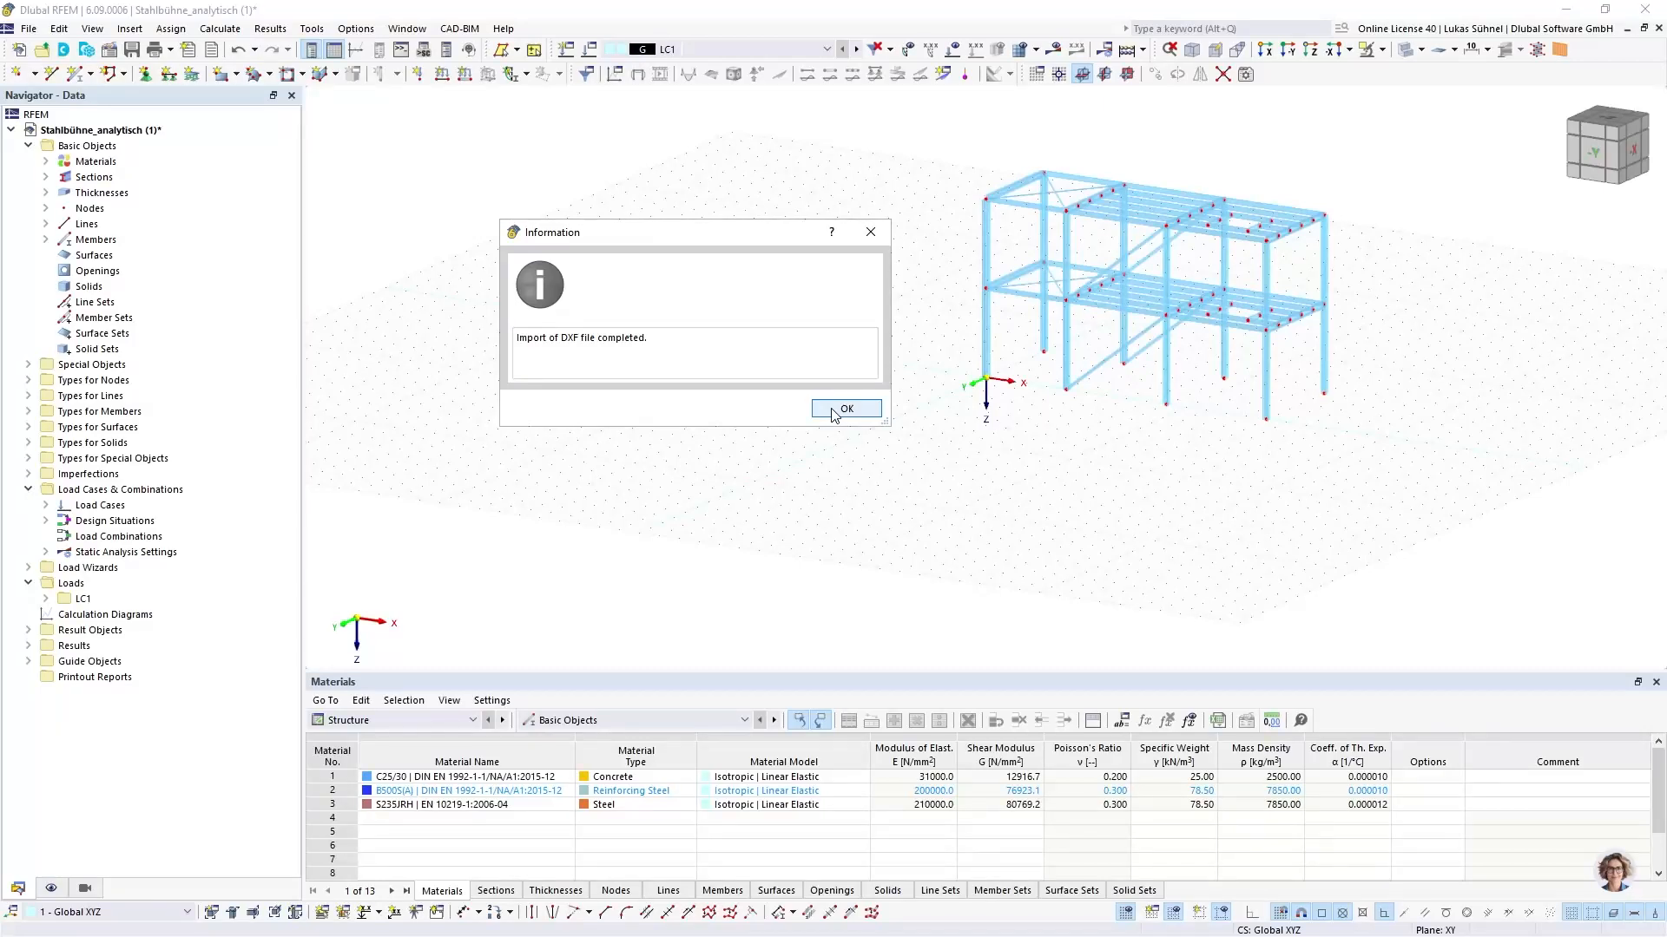
click(832, 410)
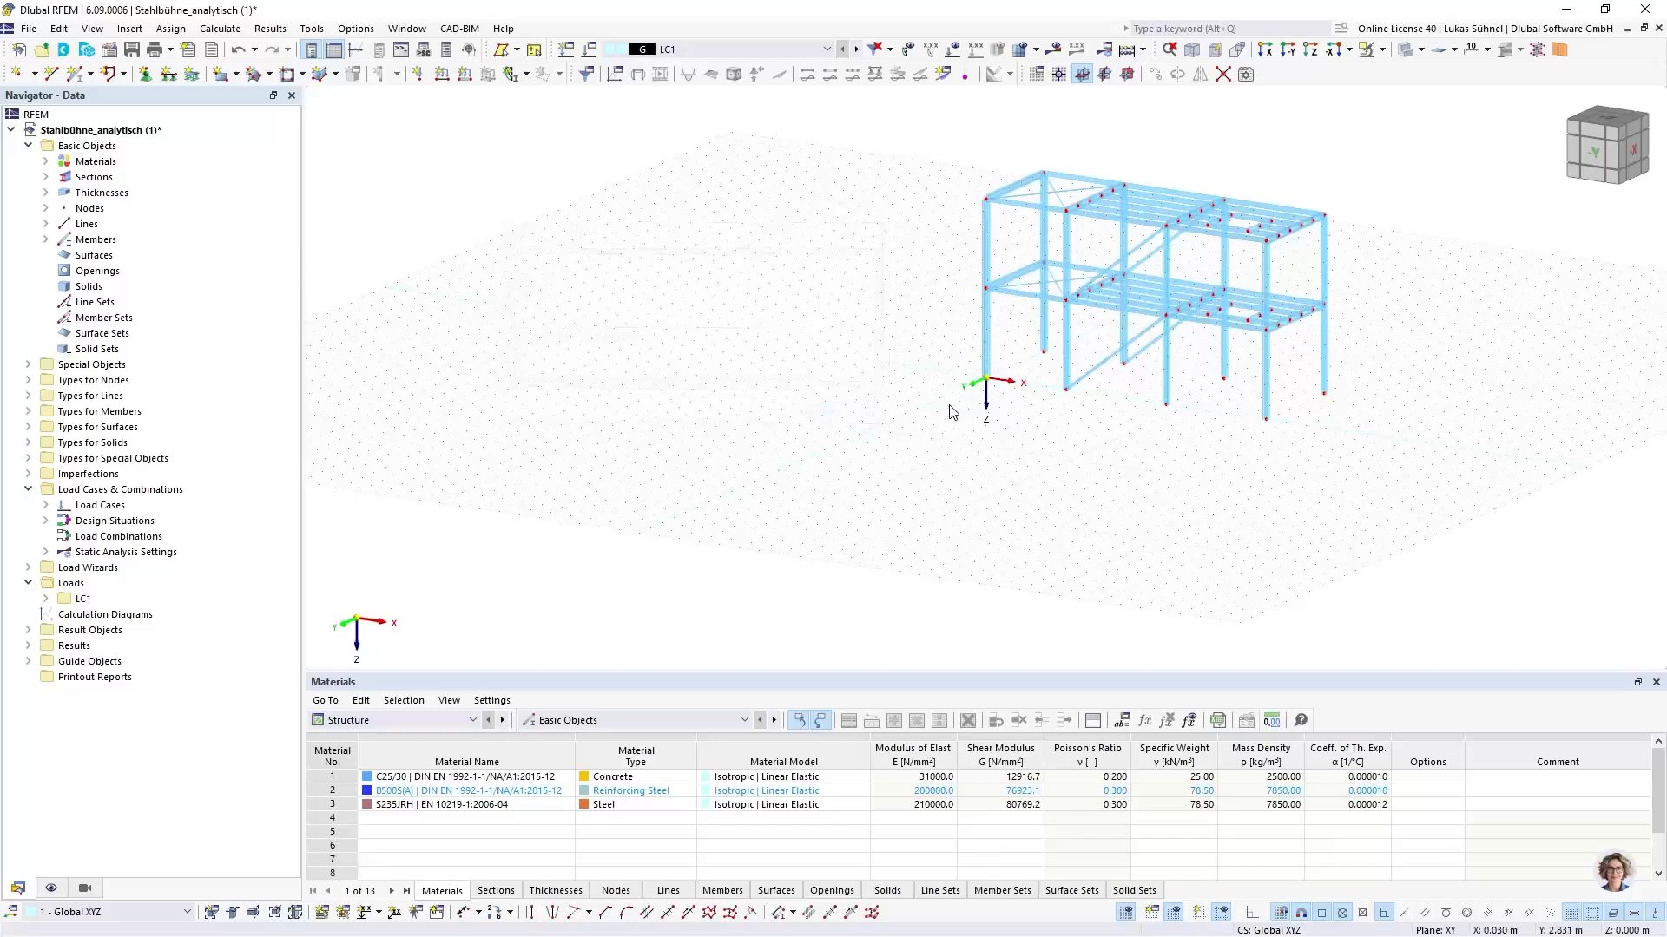
Collapse the entire tree of display settings for the imported platform model
ctrl+middle_drag(894, 354, 680, 428)
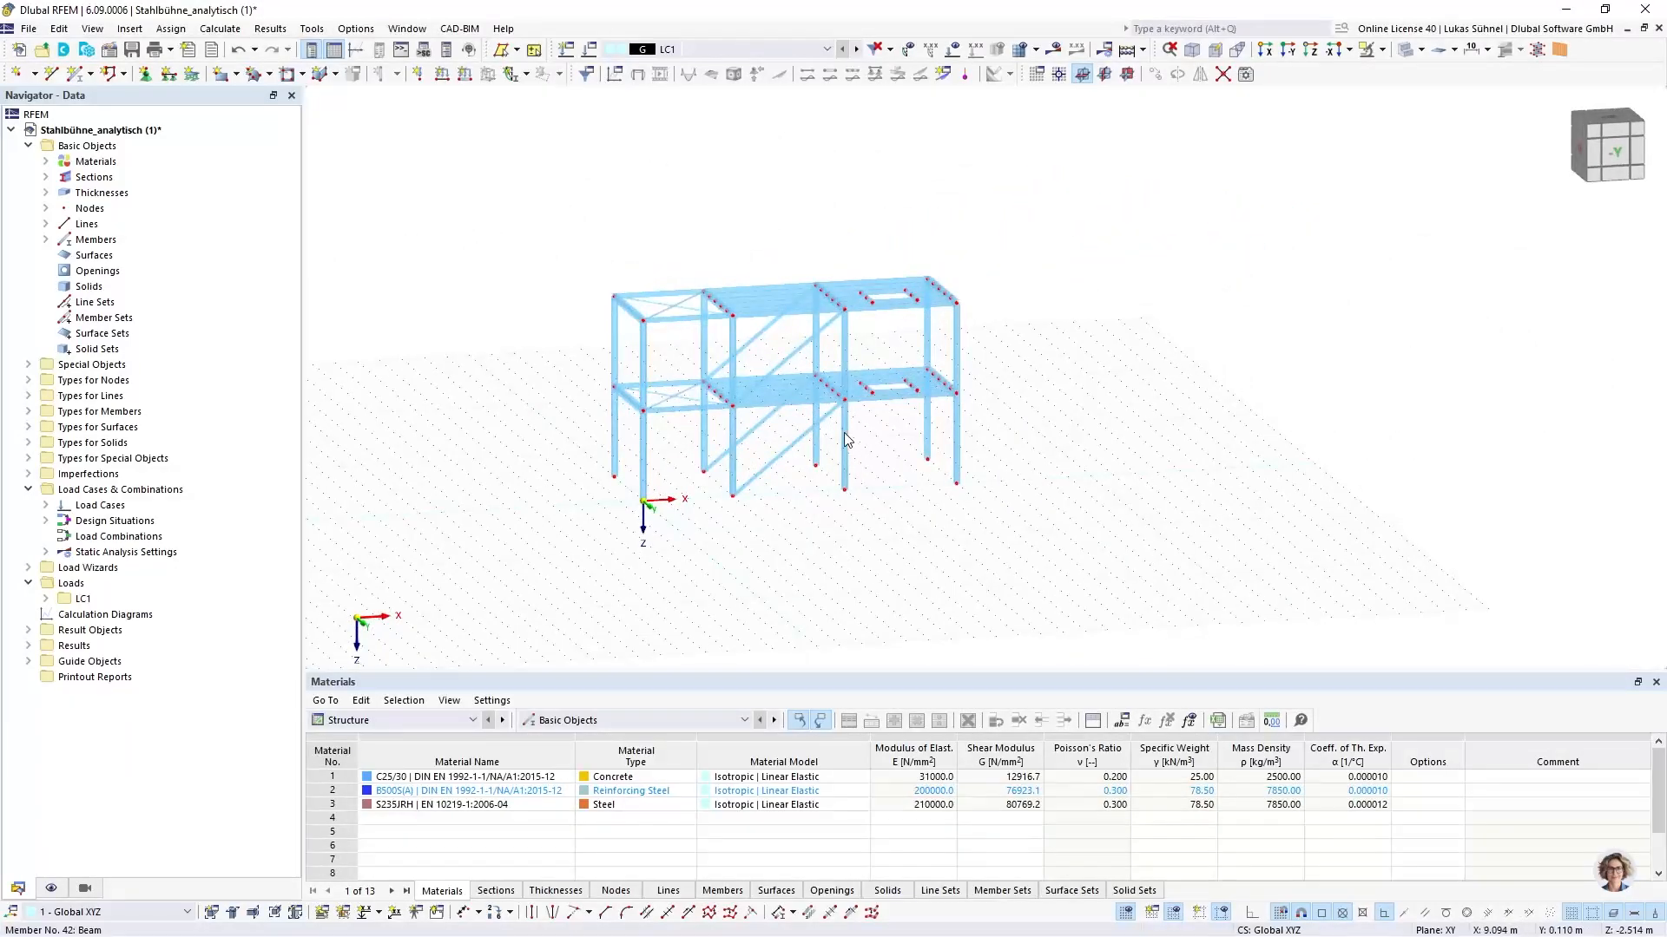
scroll(779, 400, up, 4)
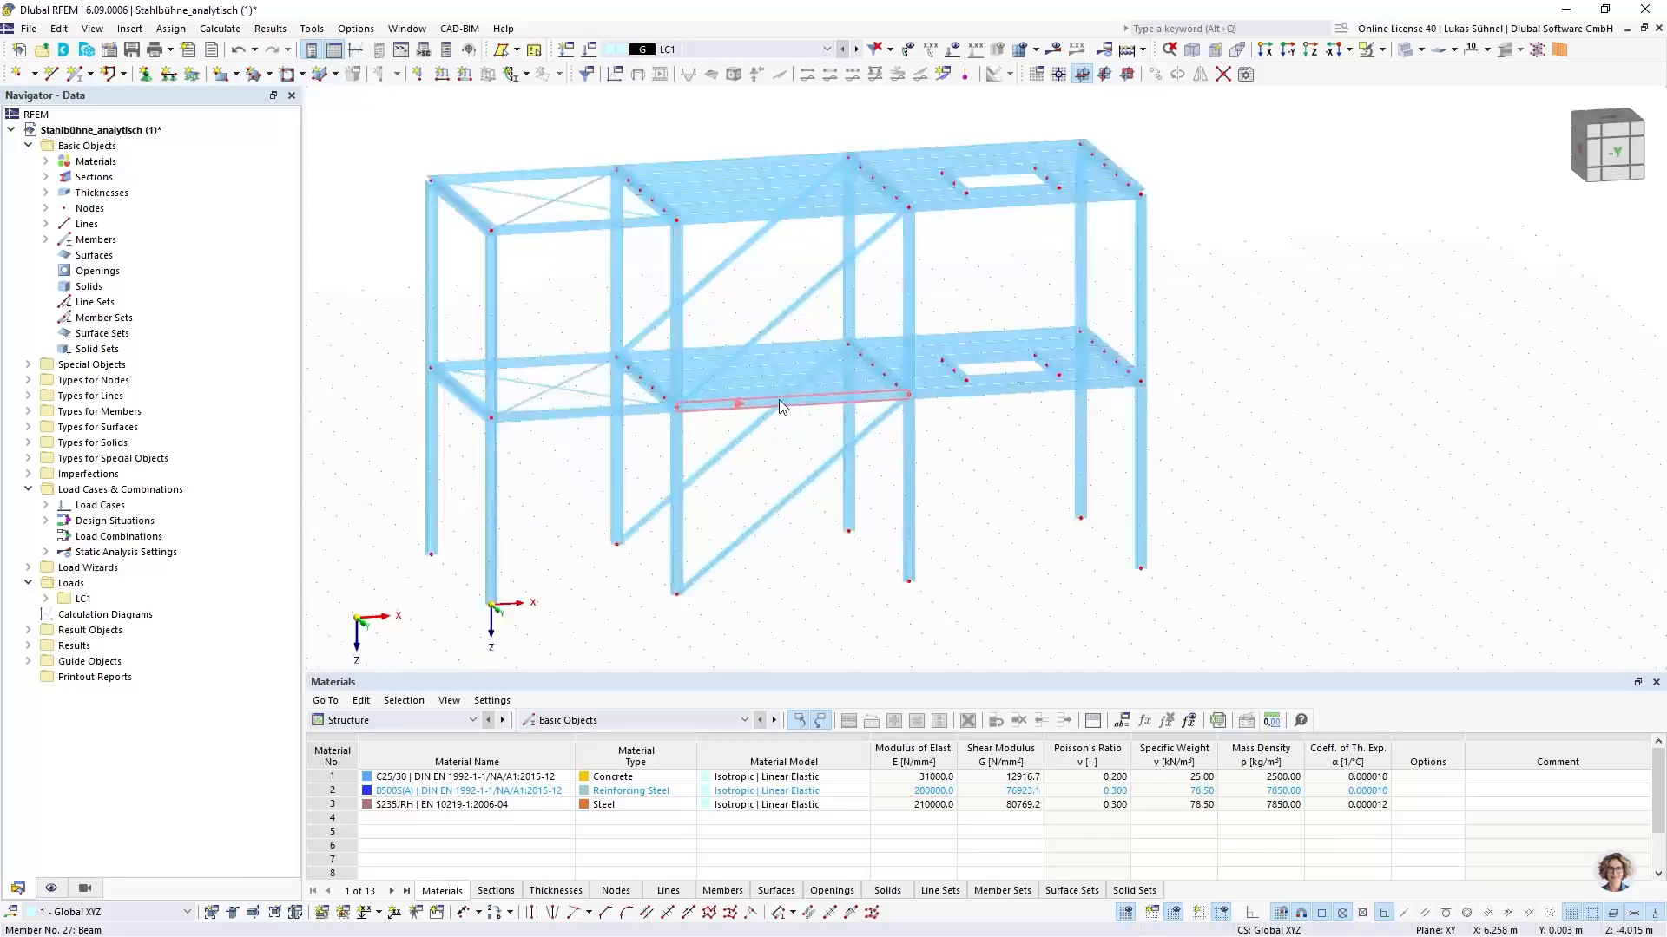
middle_drag(747, 470, 743, 519)
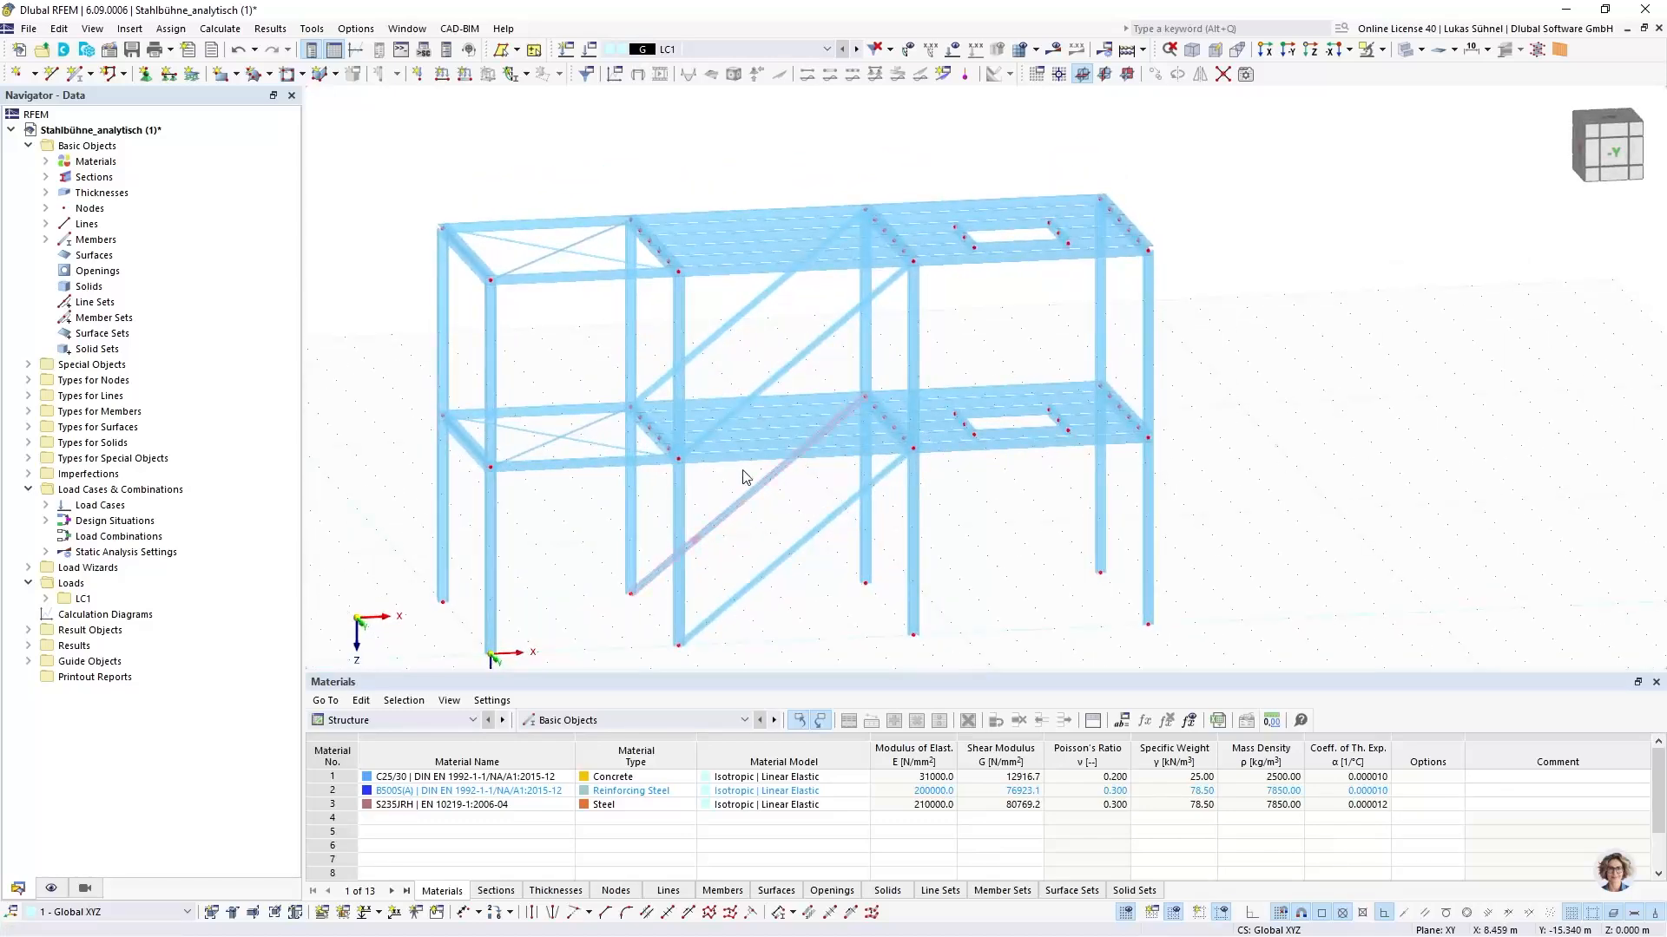
middle_drag(382, 336, 469, 408)
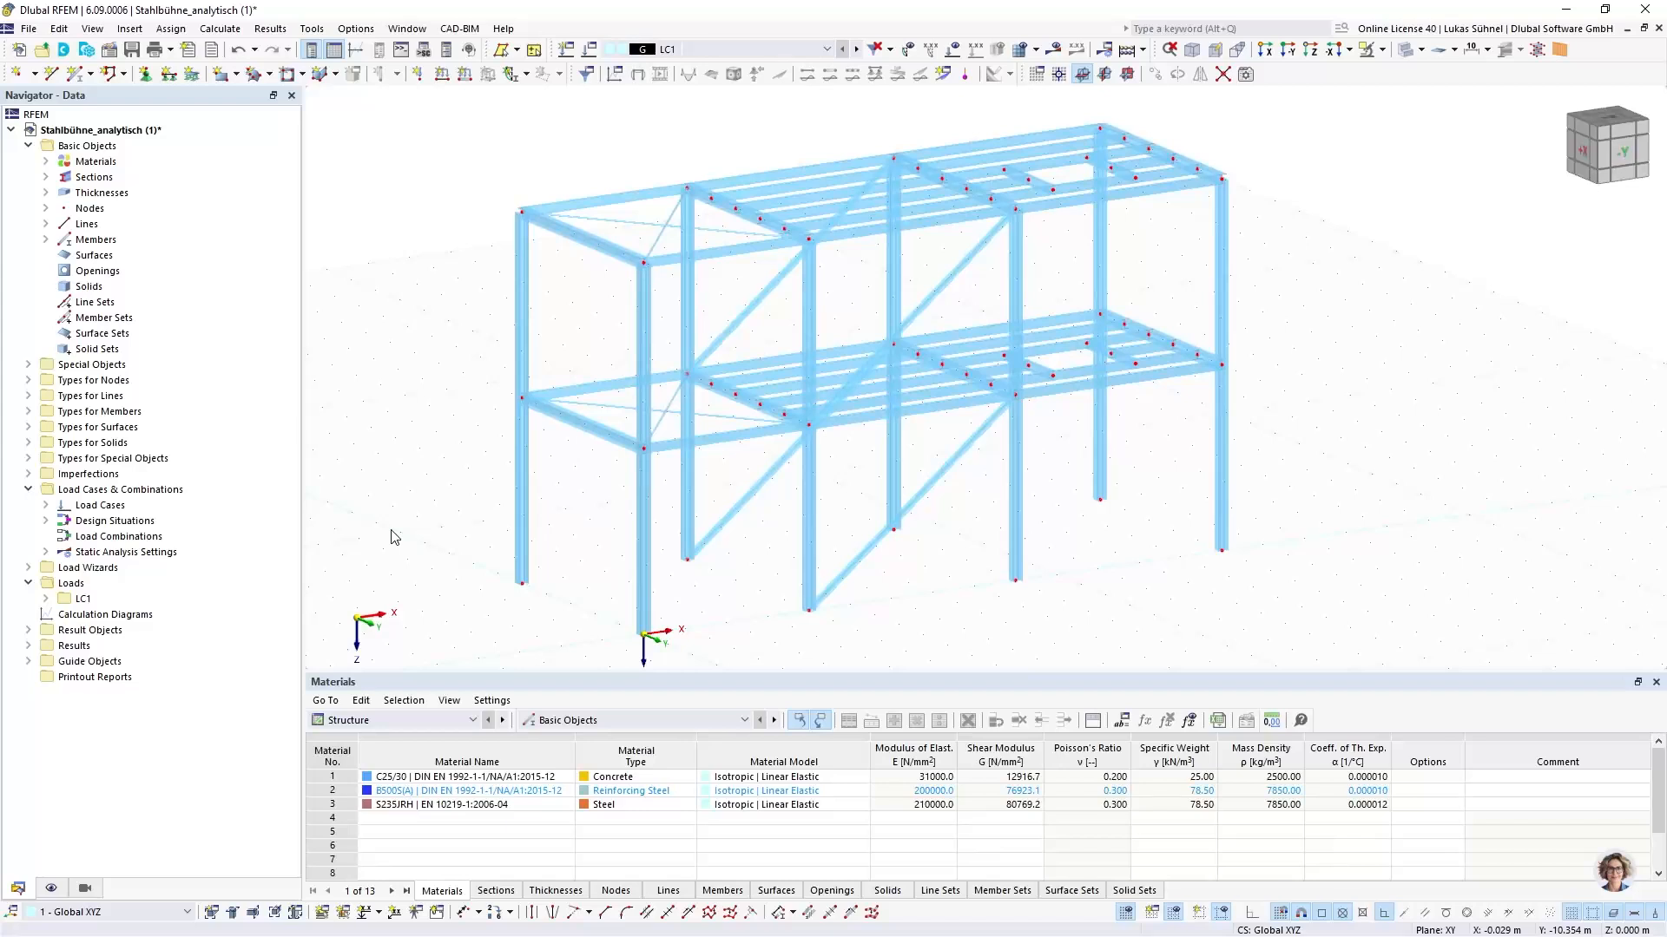
click(51, 888)
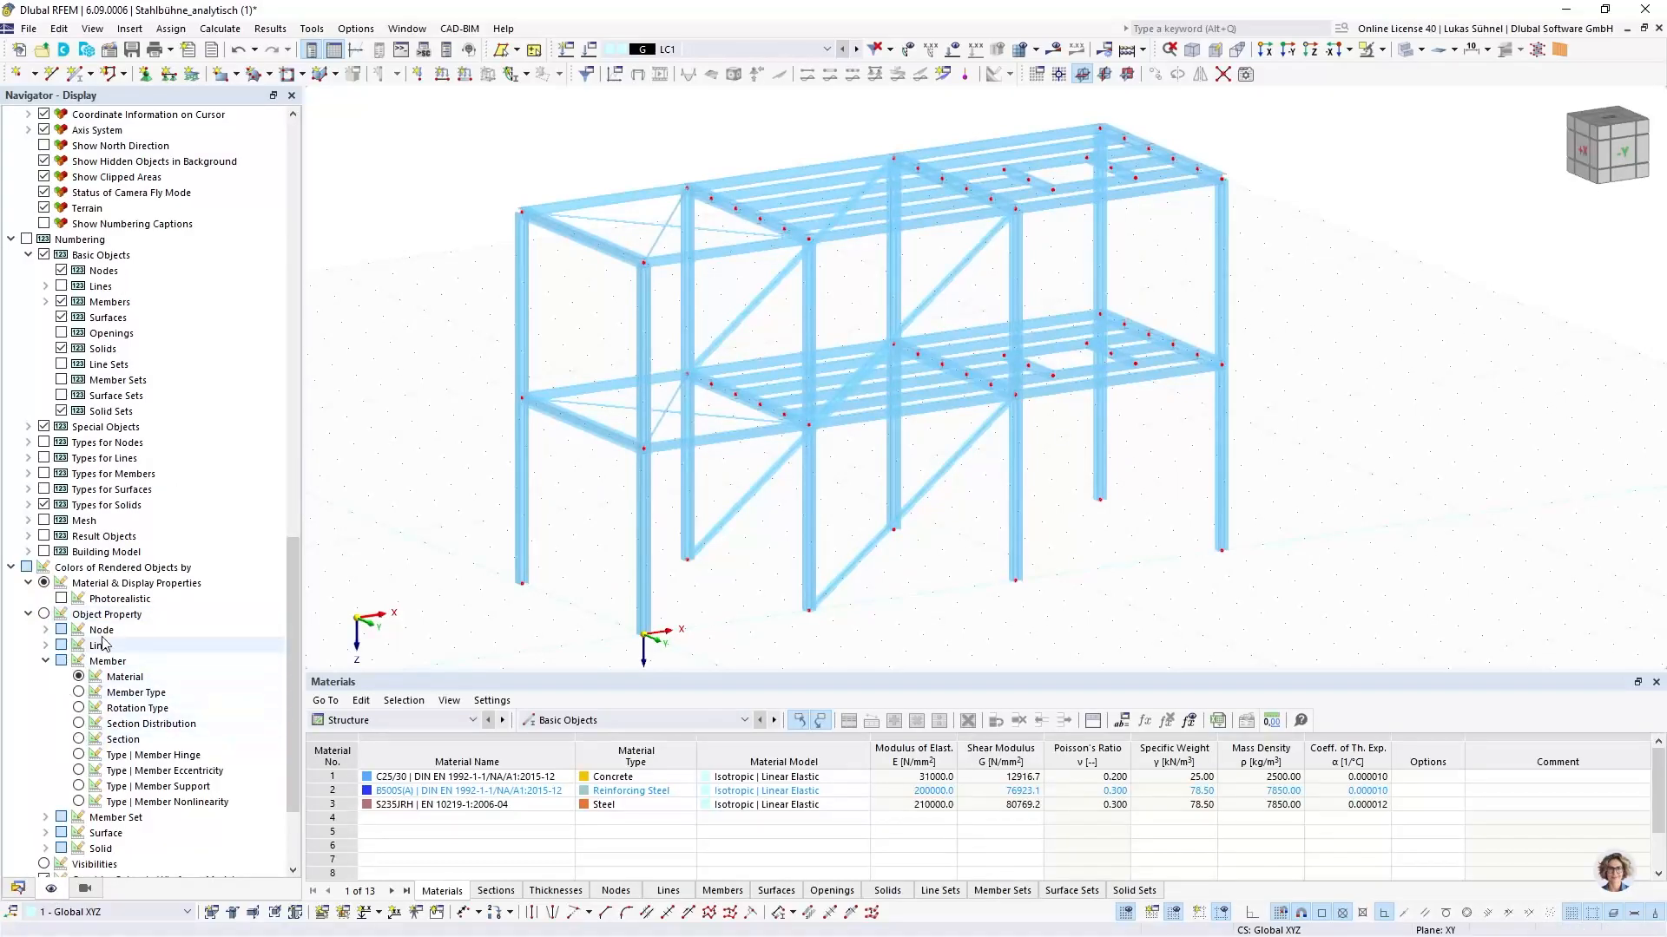
right_click(173, 520)
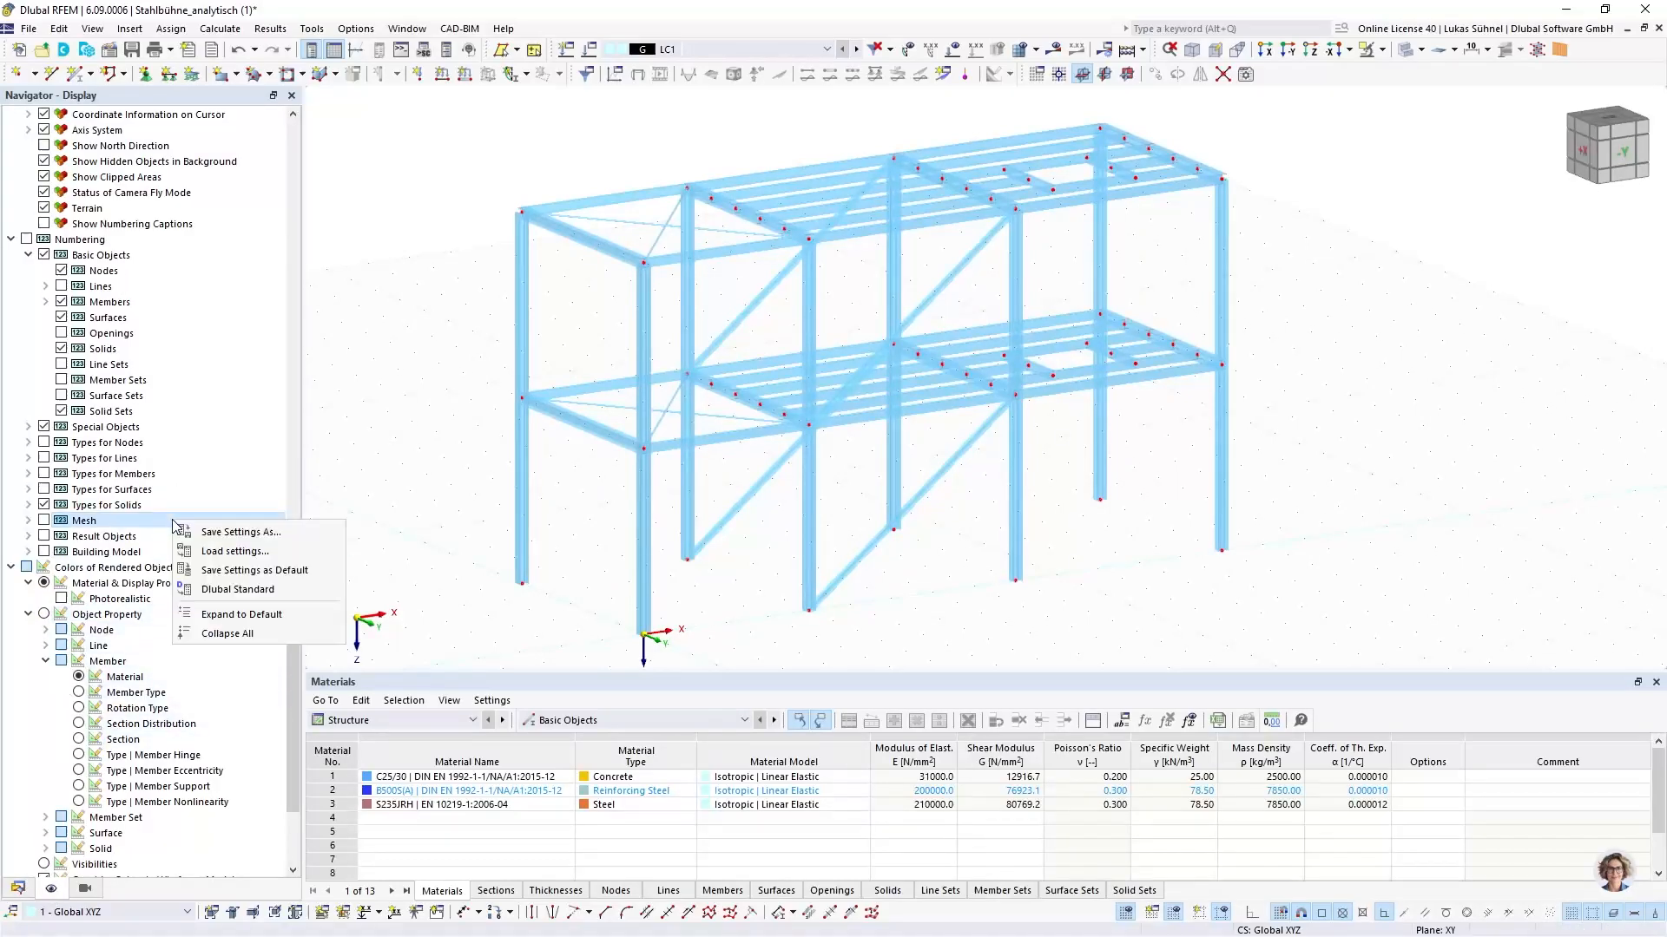
click(227, 634)
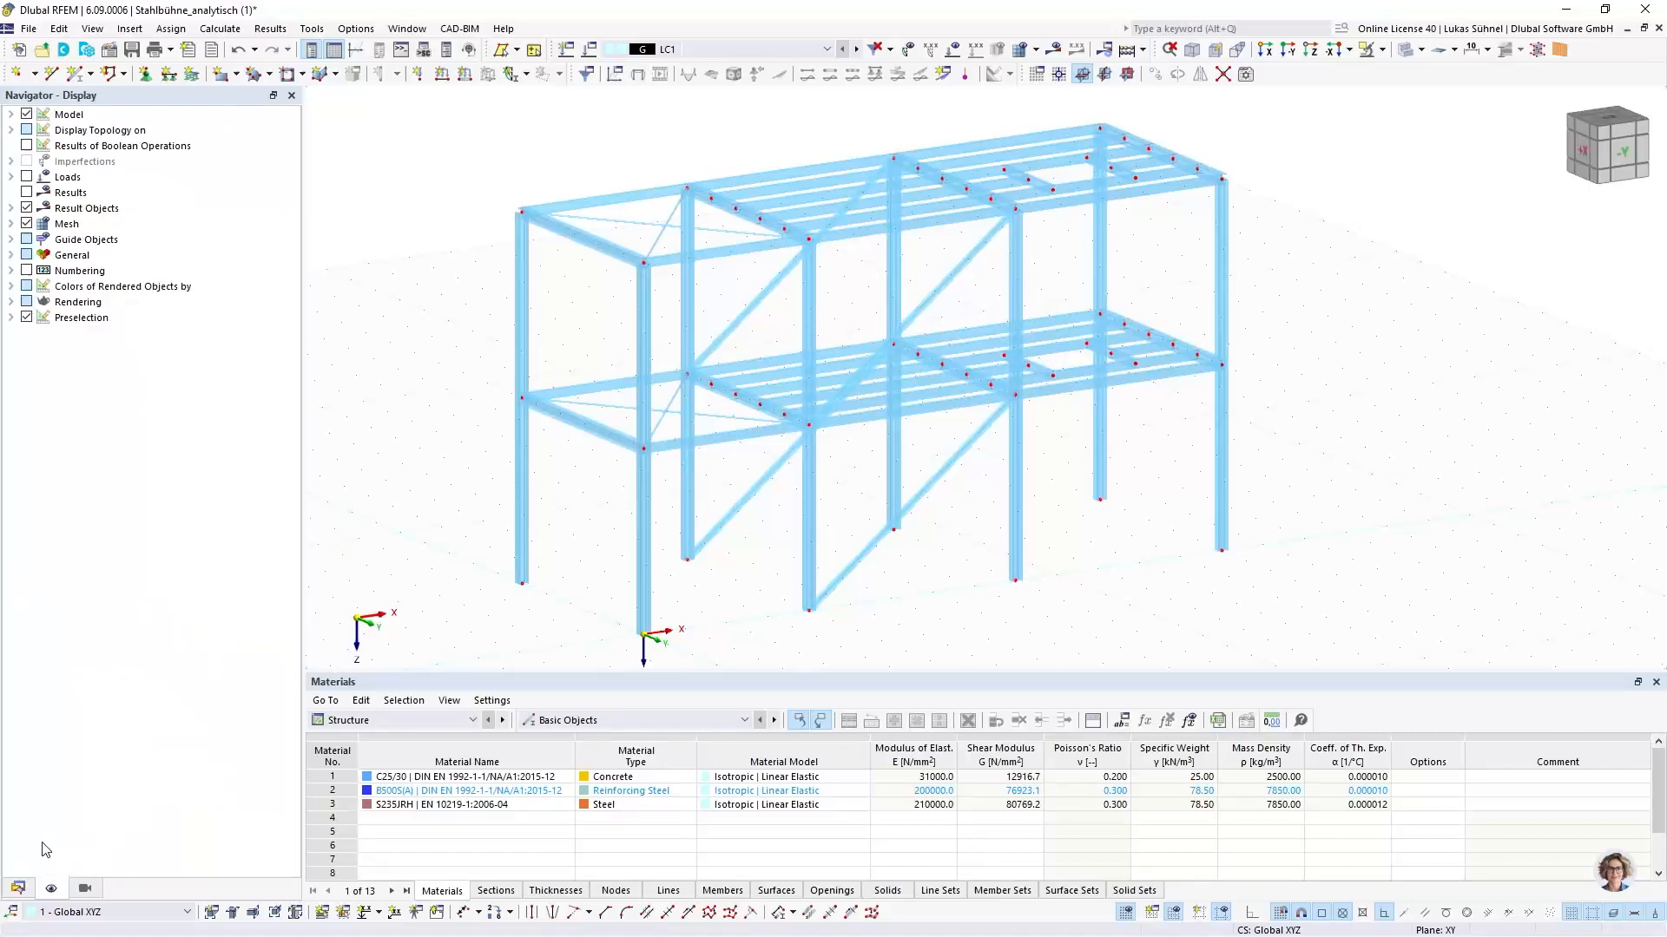
Color the rendered members by their Section property and show the frame with solid member profiles
click(11, 287)
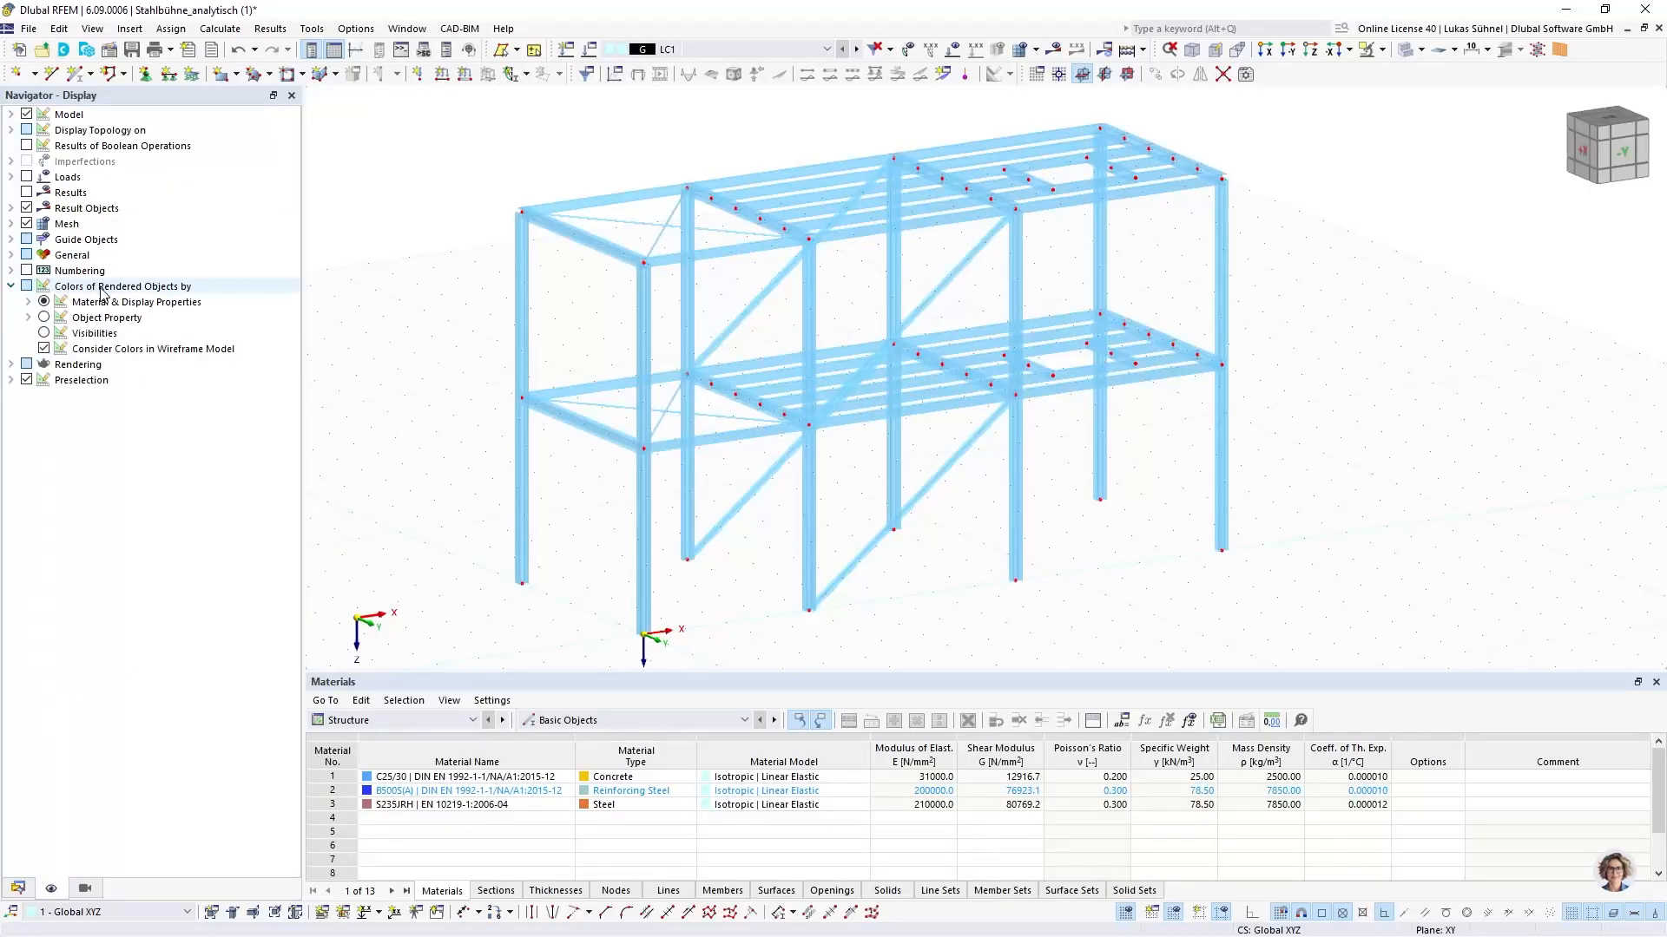
click(28, 302)
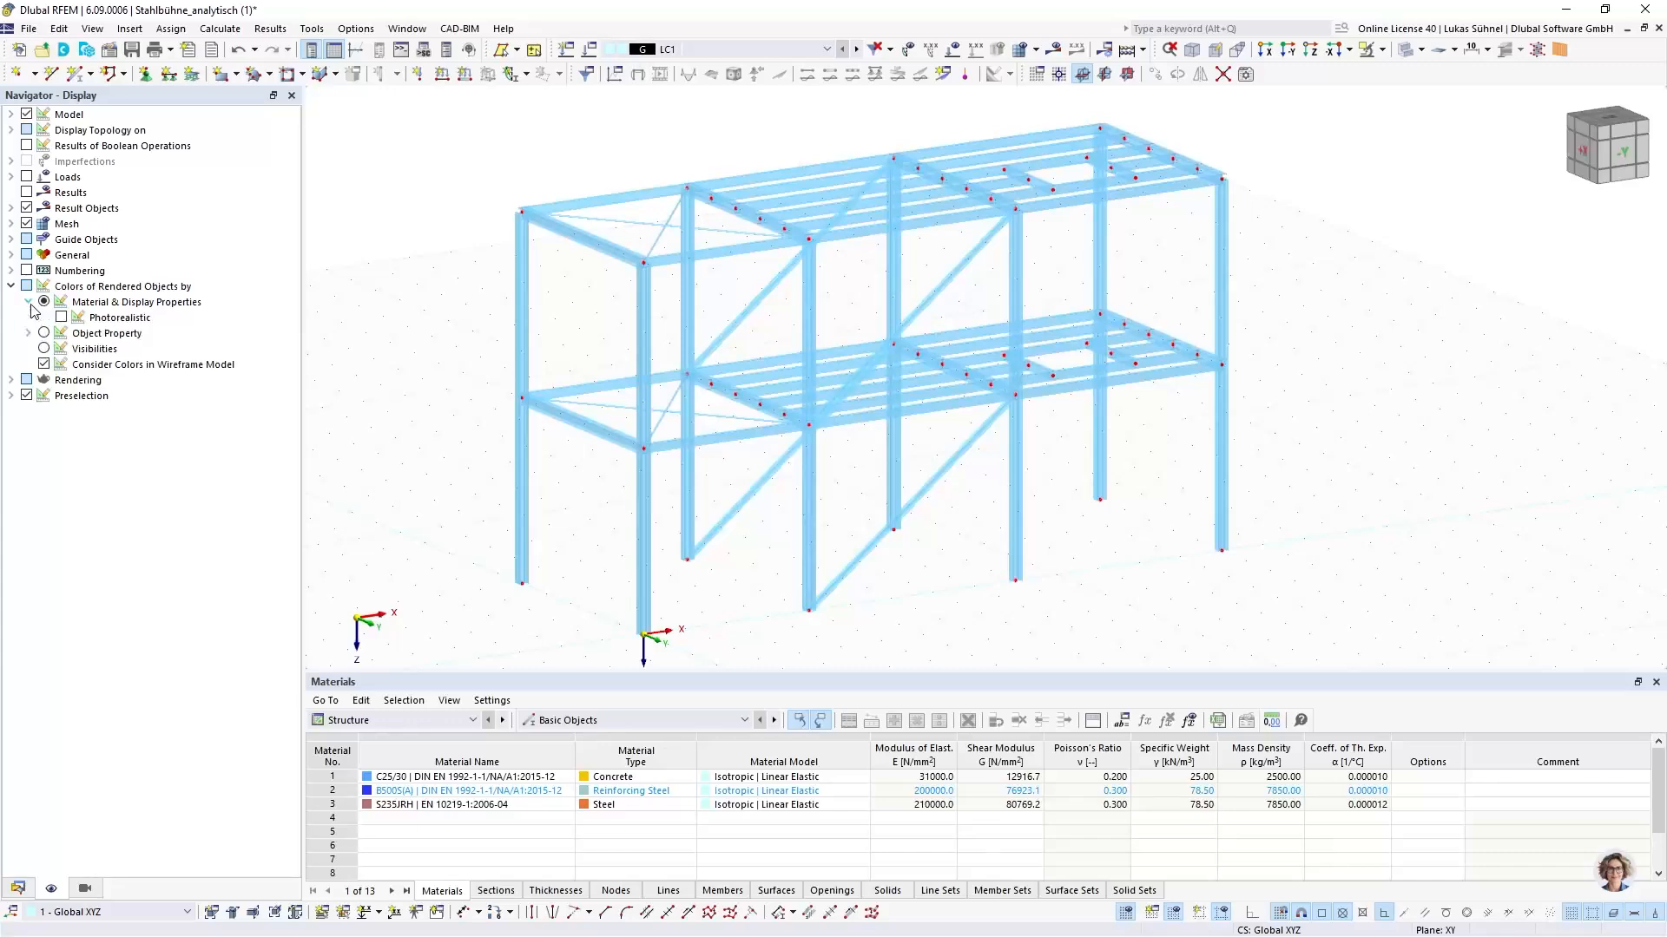
click(29, 334)
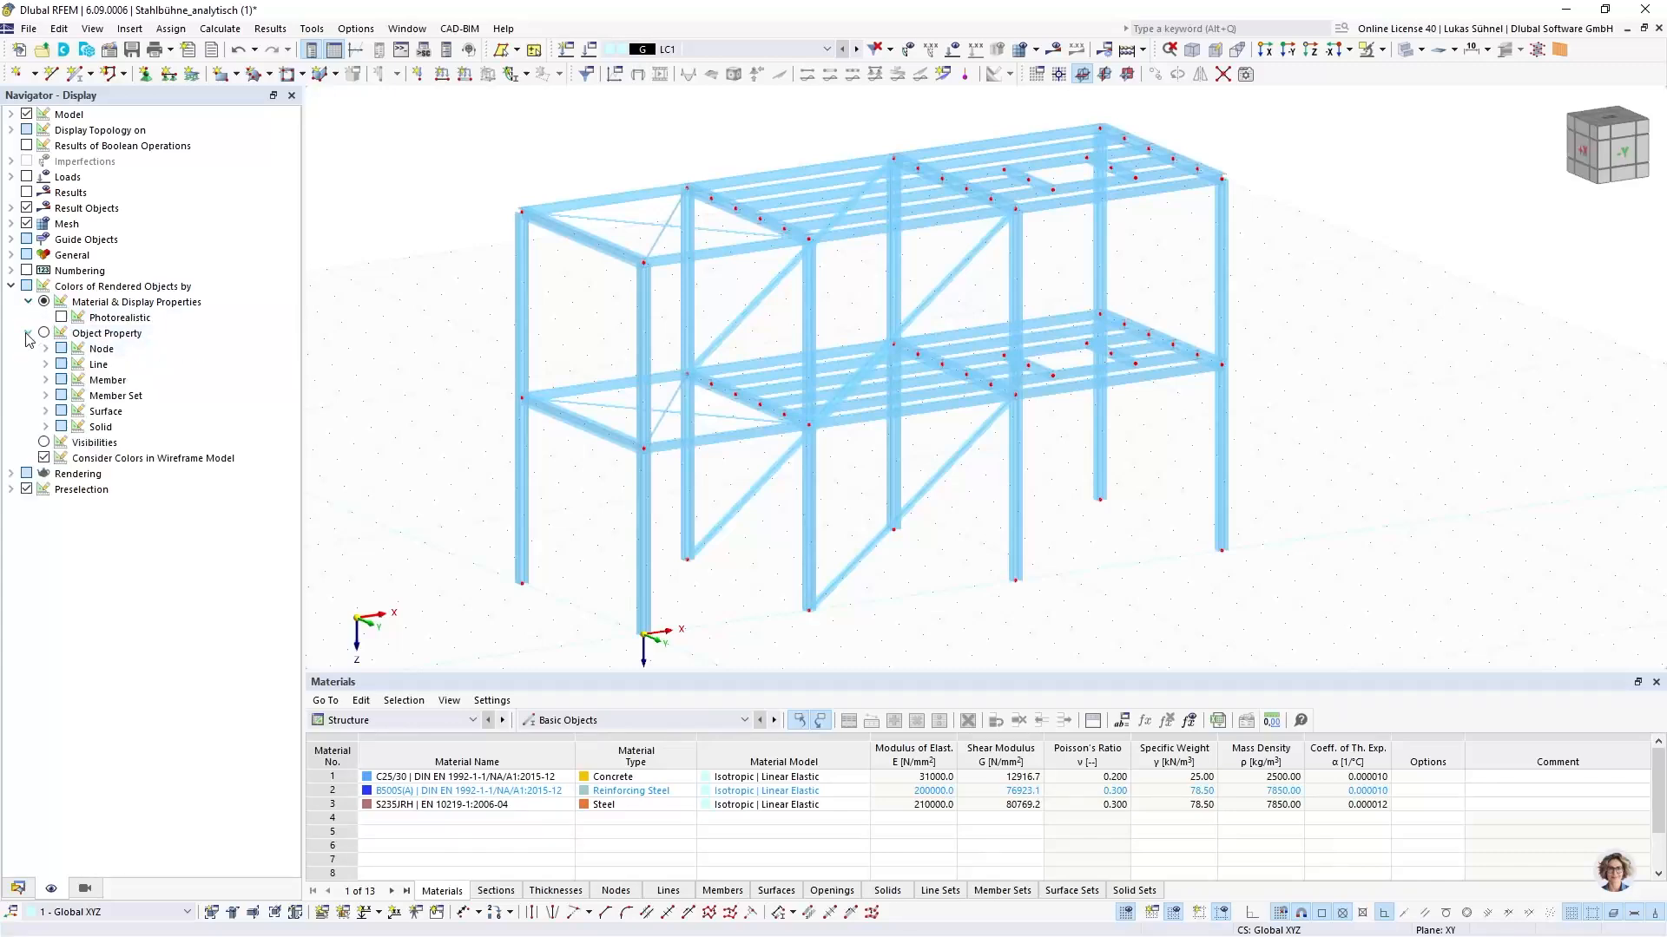
click(46, 380)
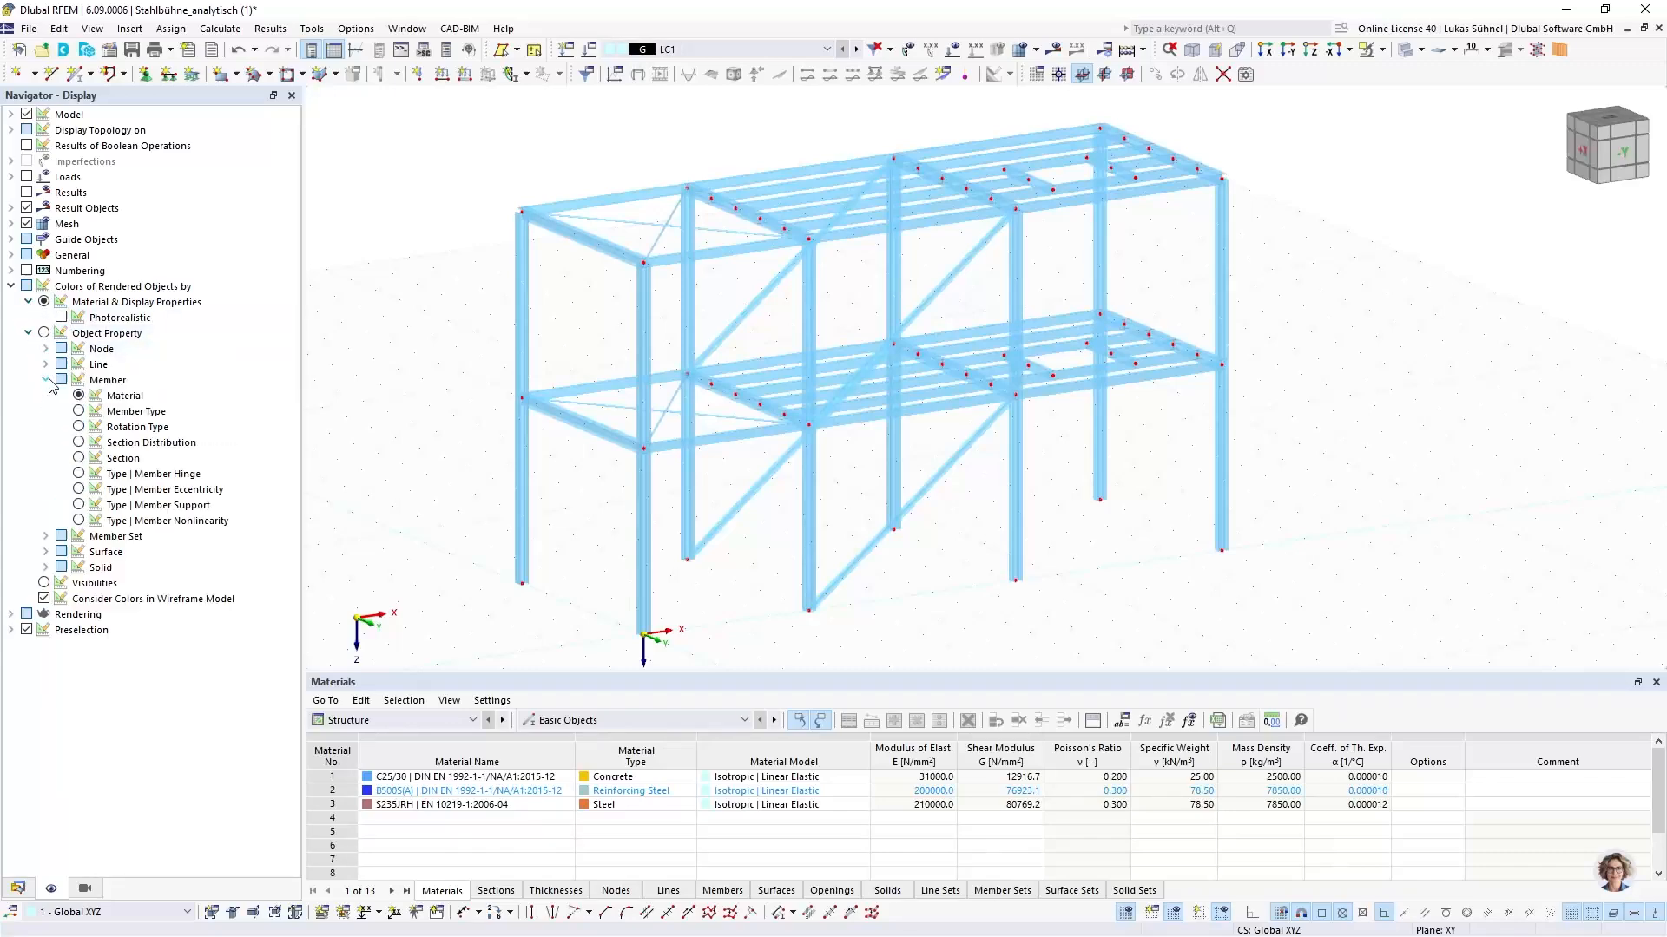
click(80, 459)
click(1405, 51)
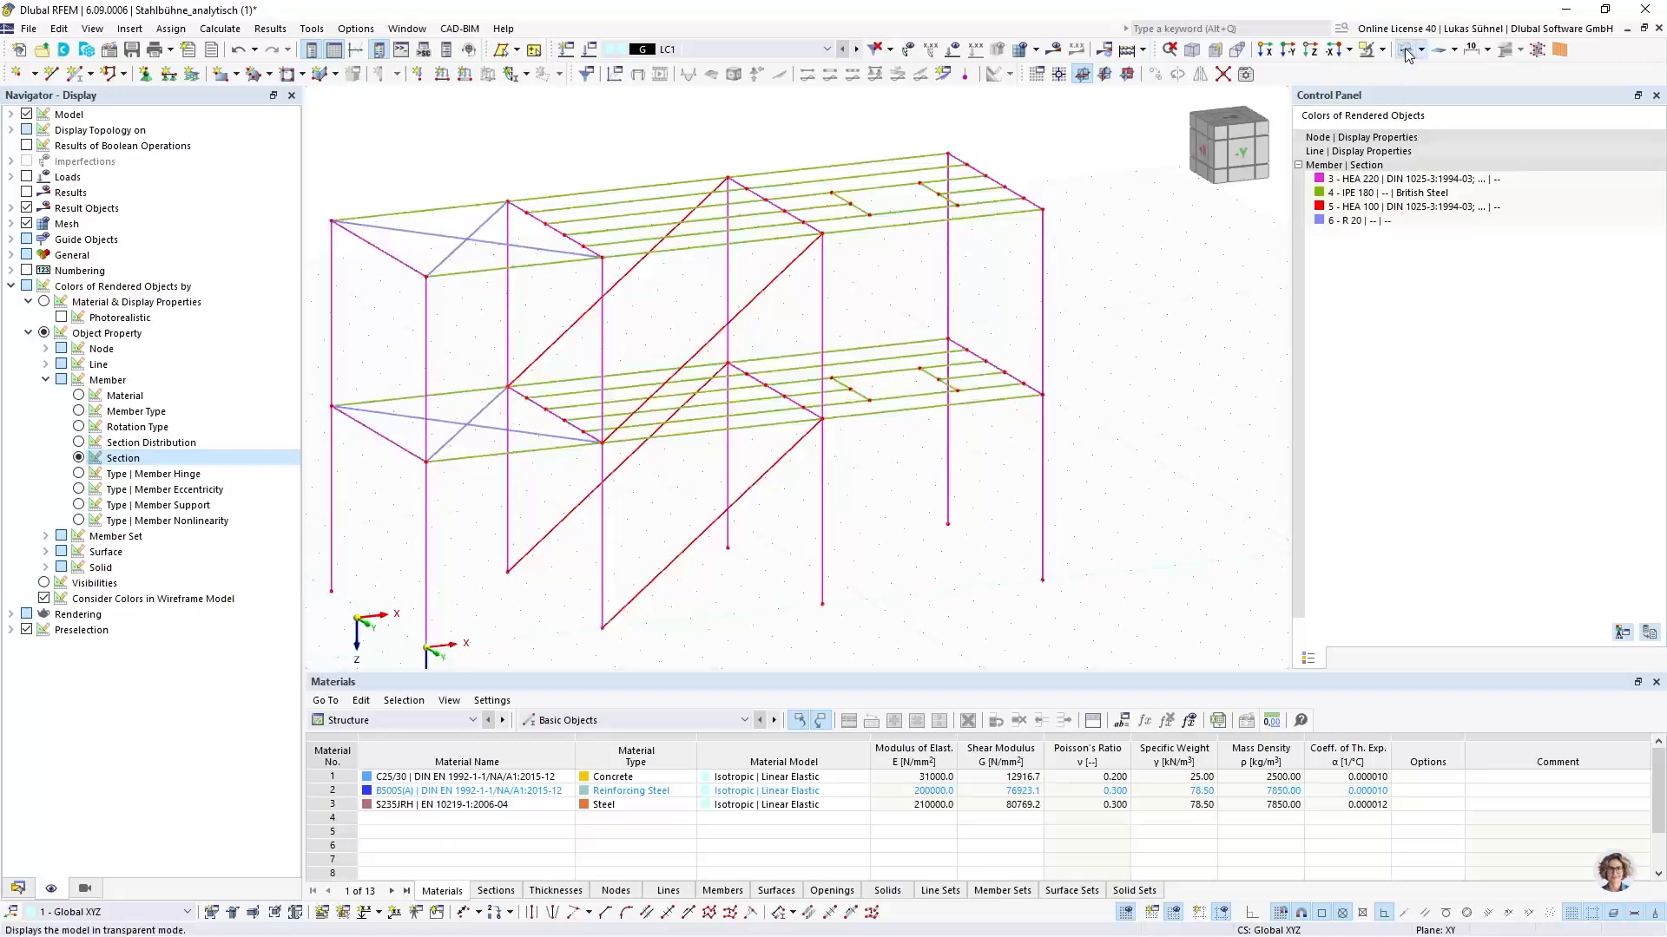
click(1406, 52)
mouse_move(799, 402)
middle_down()
mouse_move(815, 415)
mouse_move(773, 439)
mouse_move(794, 403)
middle_up()
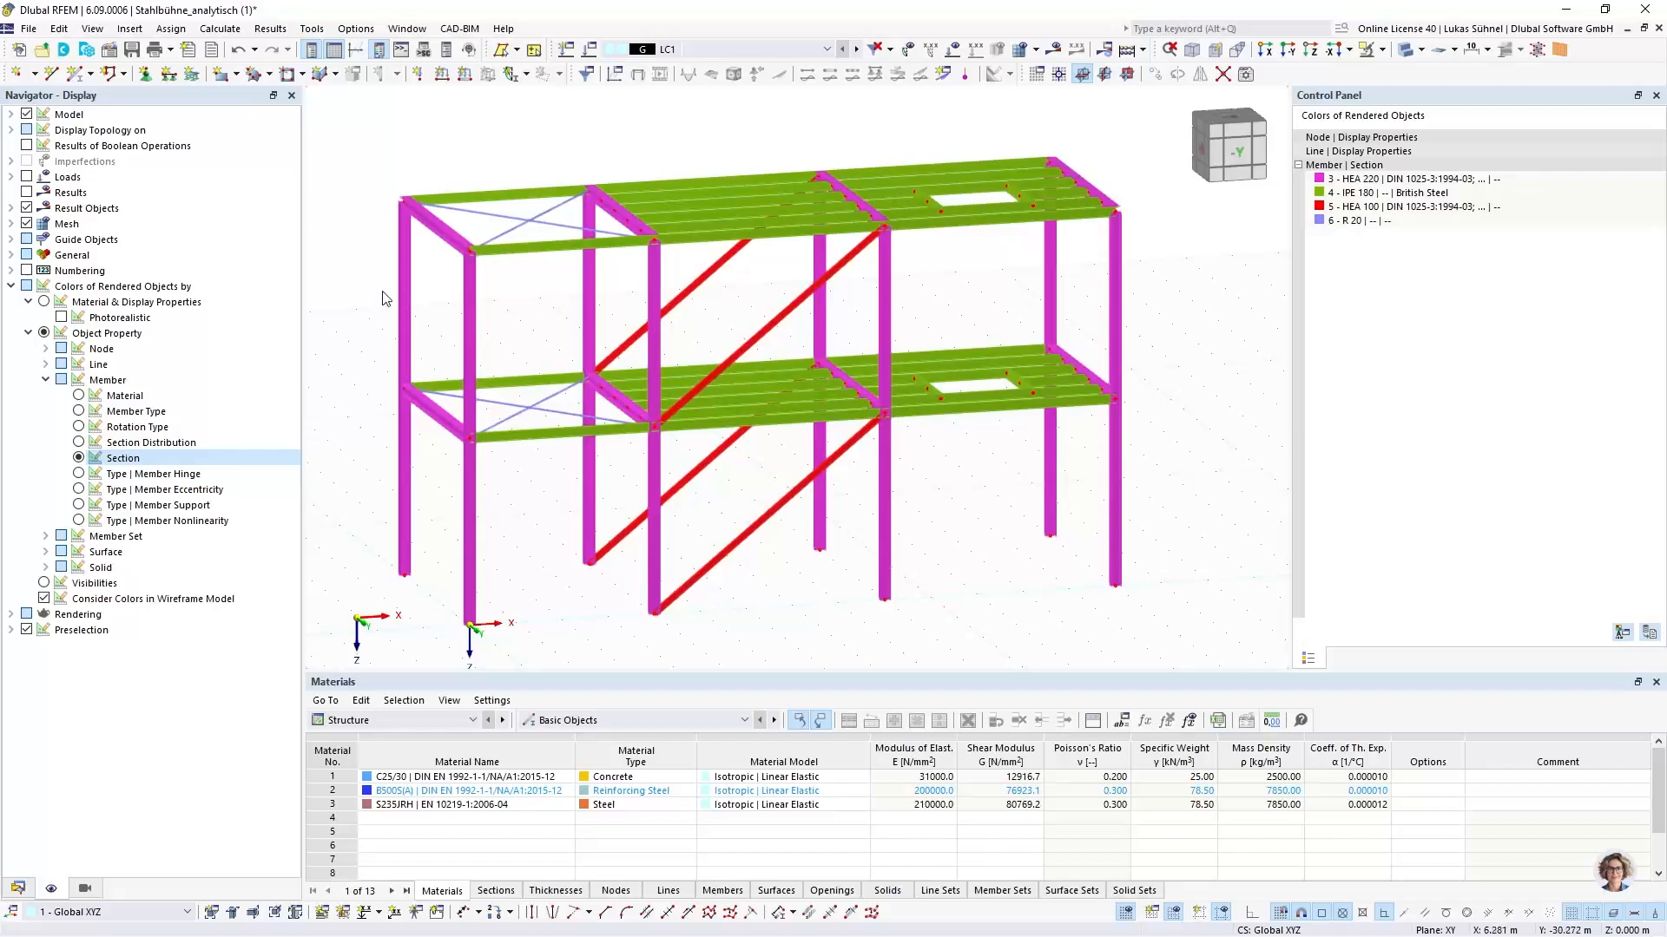
Check the model for identical nodes with a tolerance of 0.0100 m and close the check without applying changes
click(324, 32)
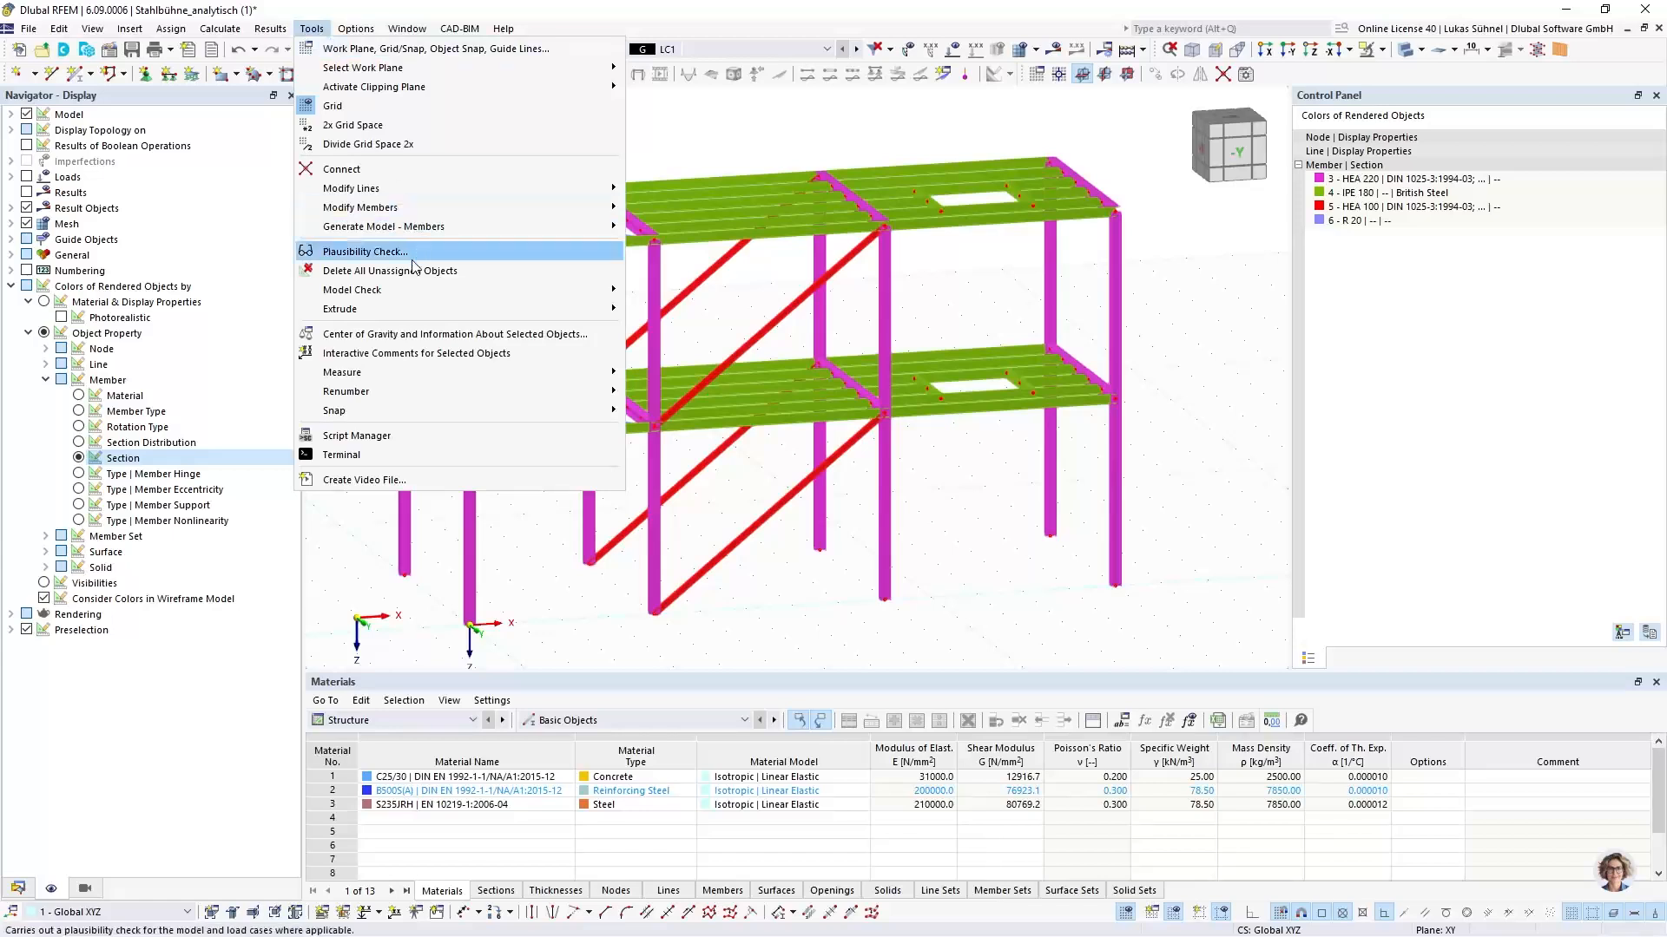
mouse_move(557, 290)
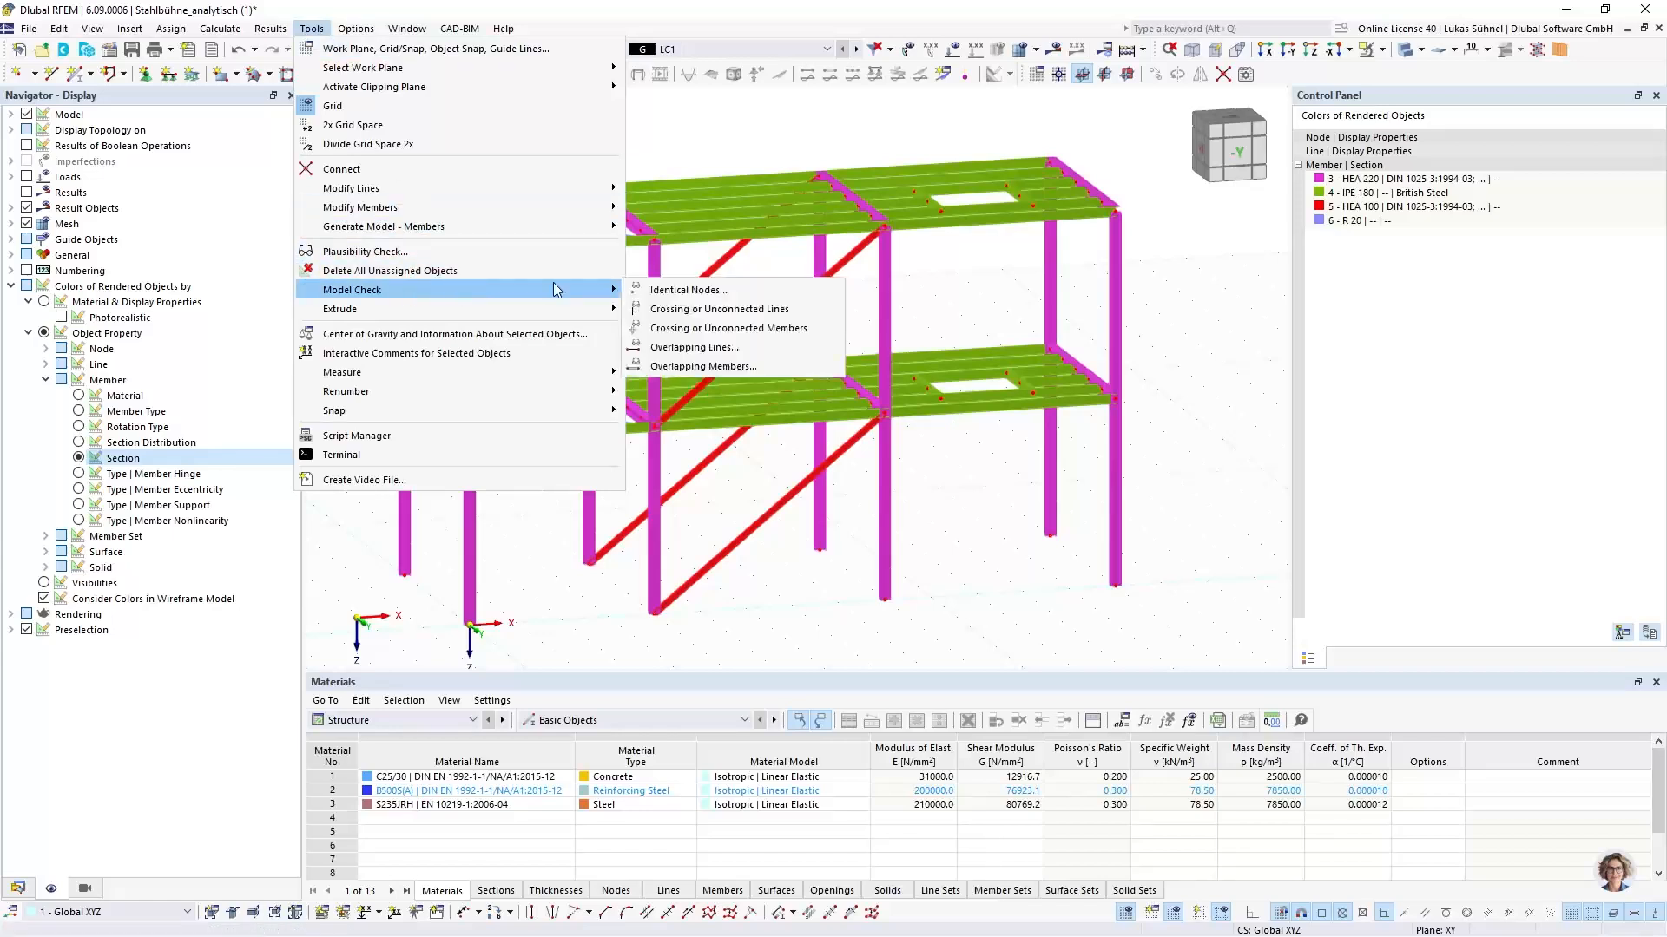
click(703, 292)
drag(701, 296, 1132, 284)
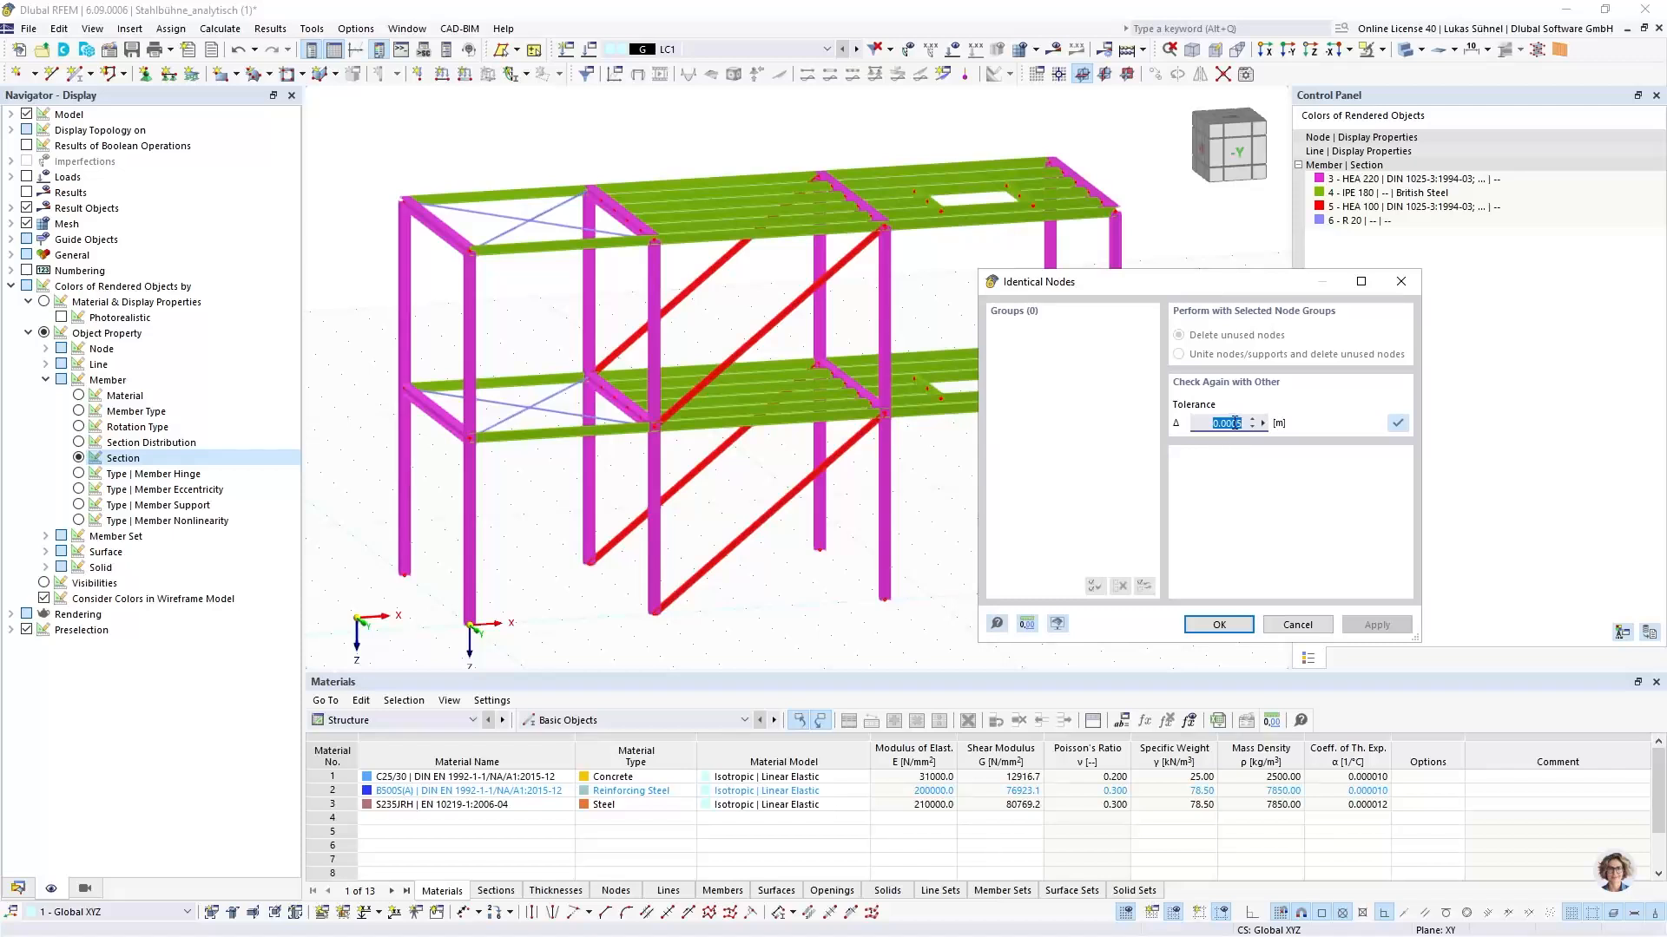
drag(1232, 422, 1337, 428)
text(11)
key(Tab)
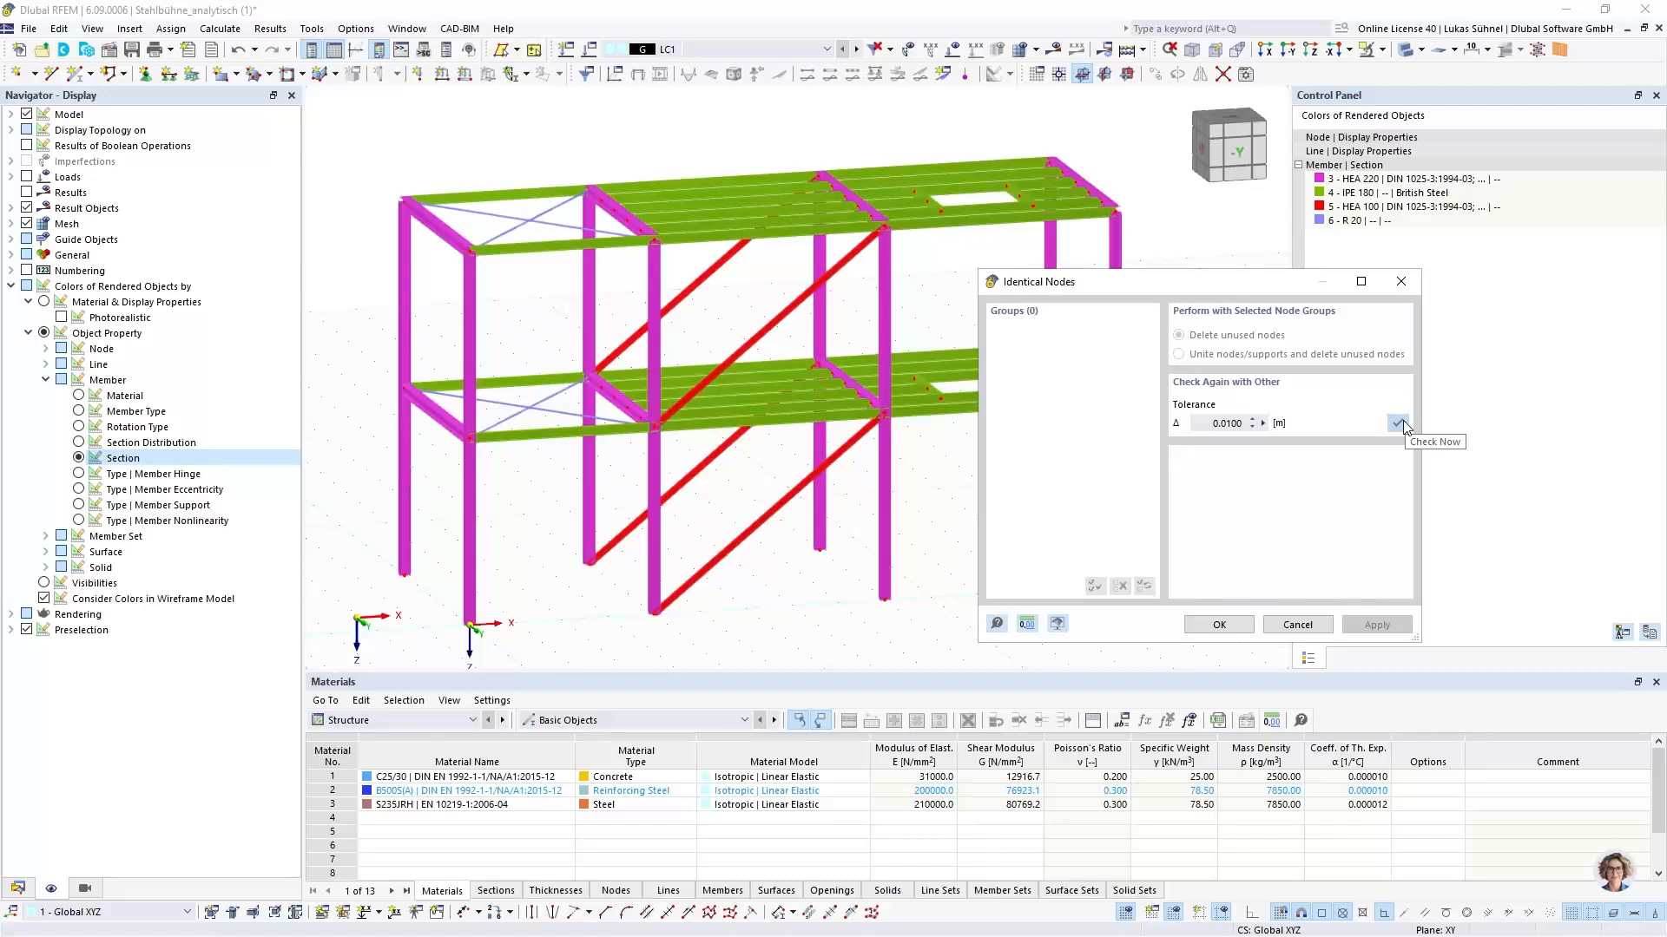
click(1399, 424)
click(1299, 624)
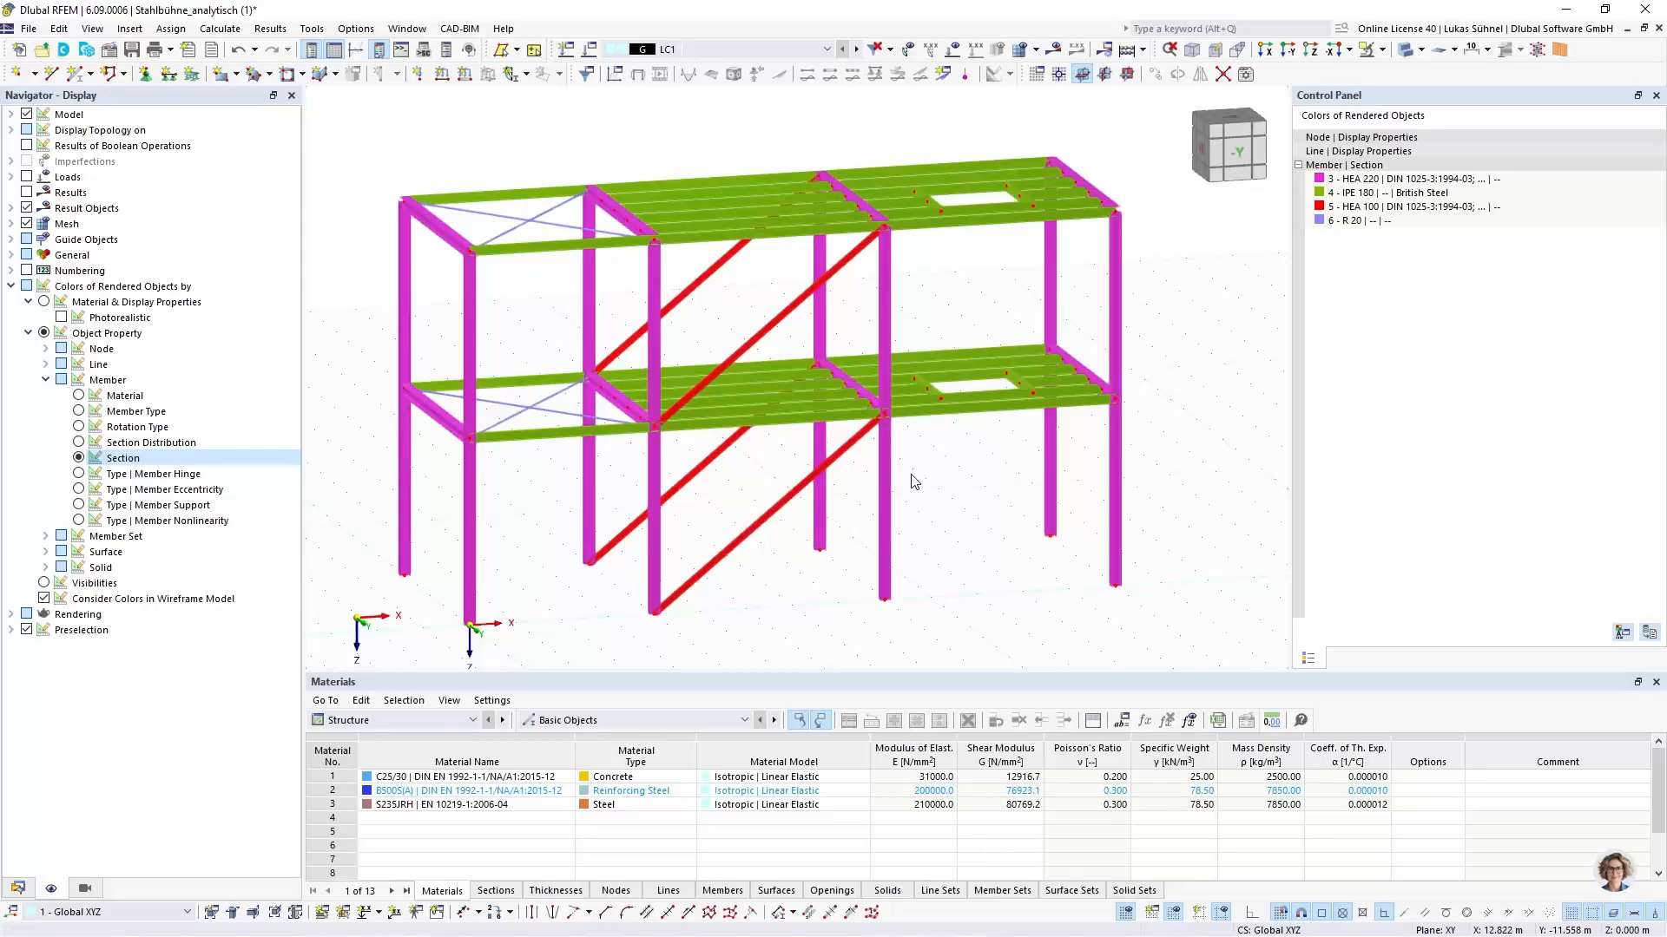
ctrl+middle_drag(942, 430, 1002, 447)
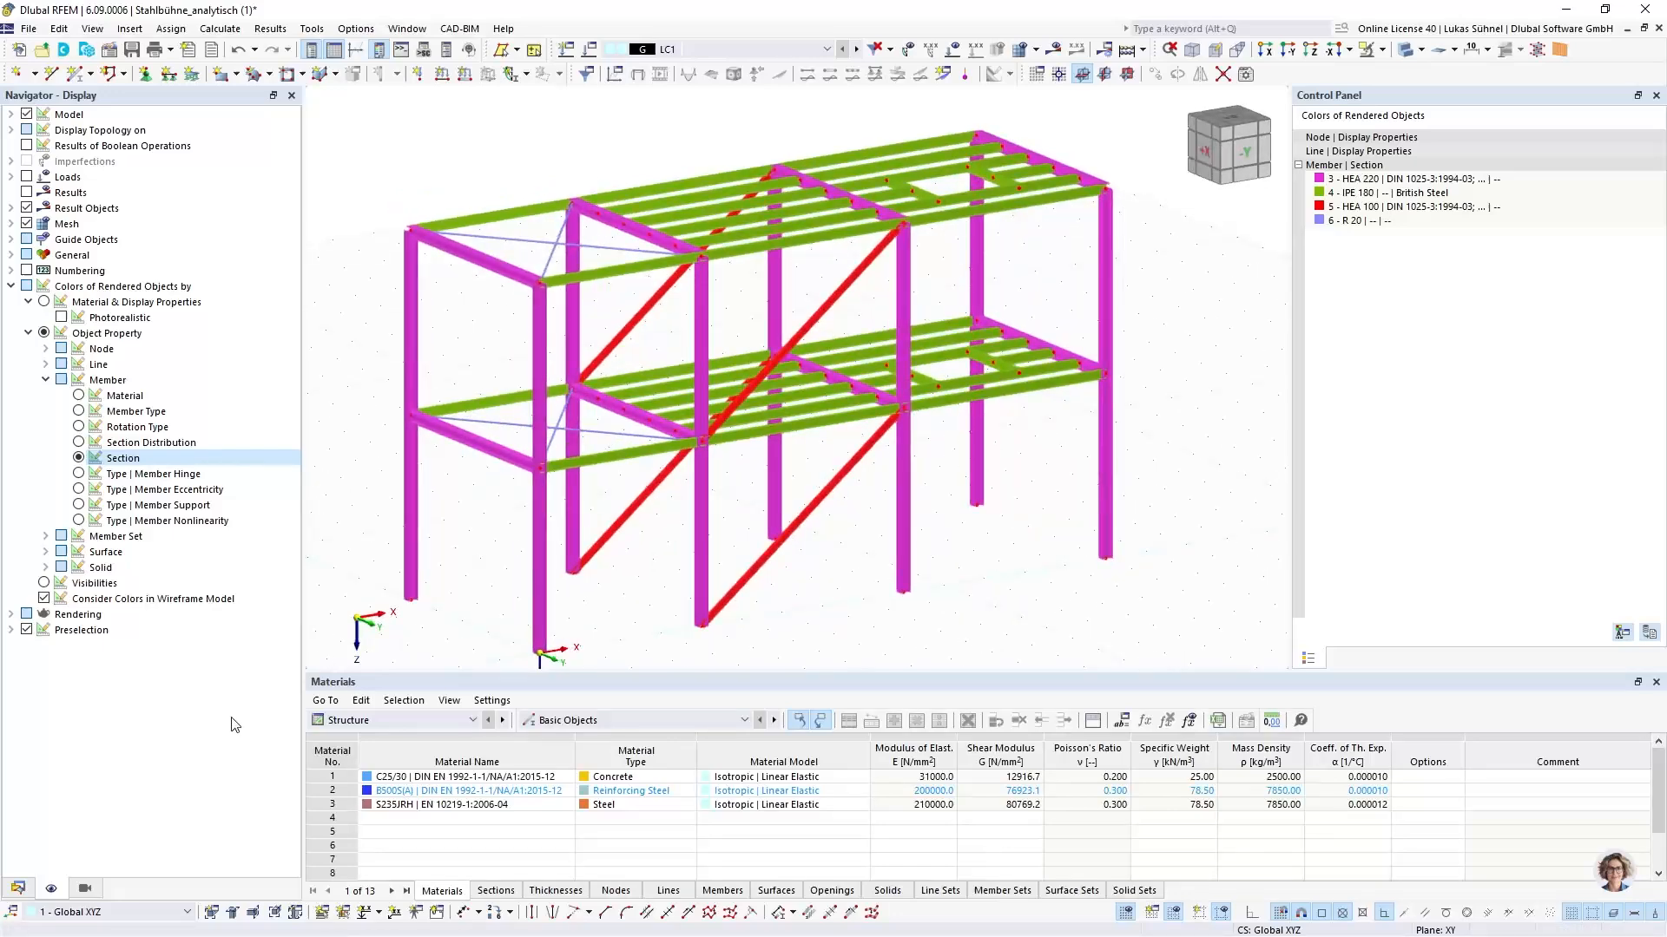
click(18, 888)
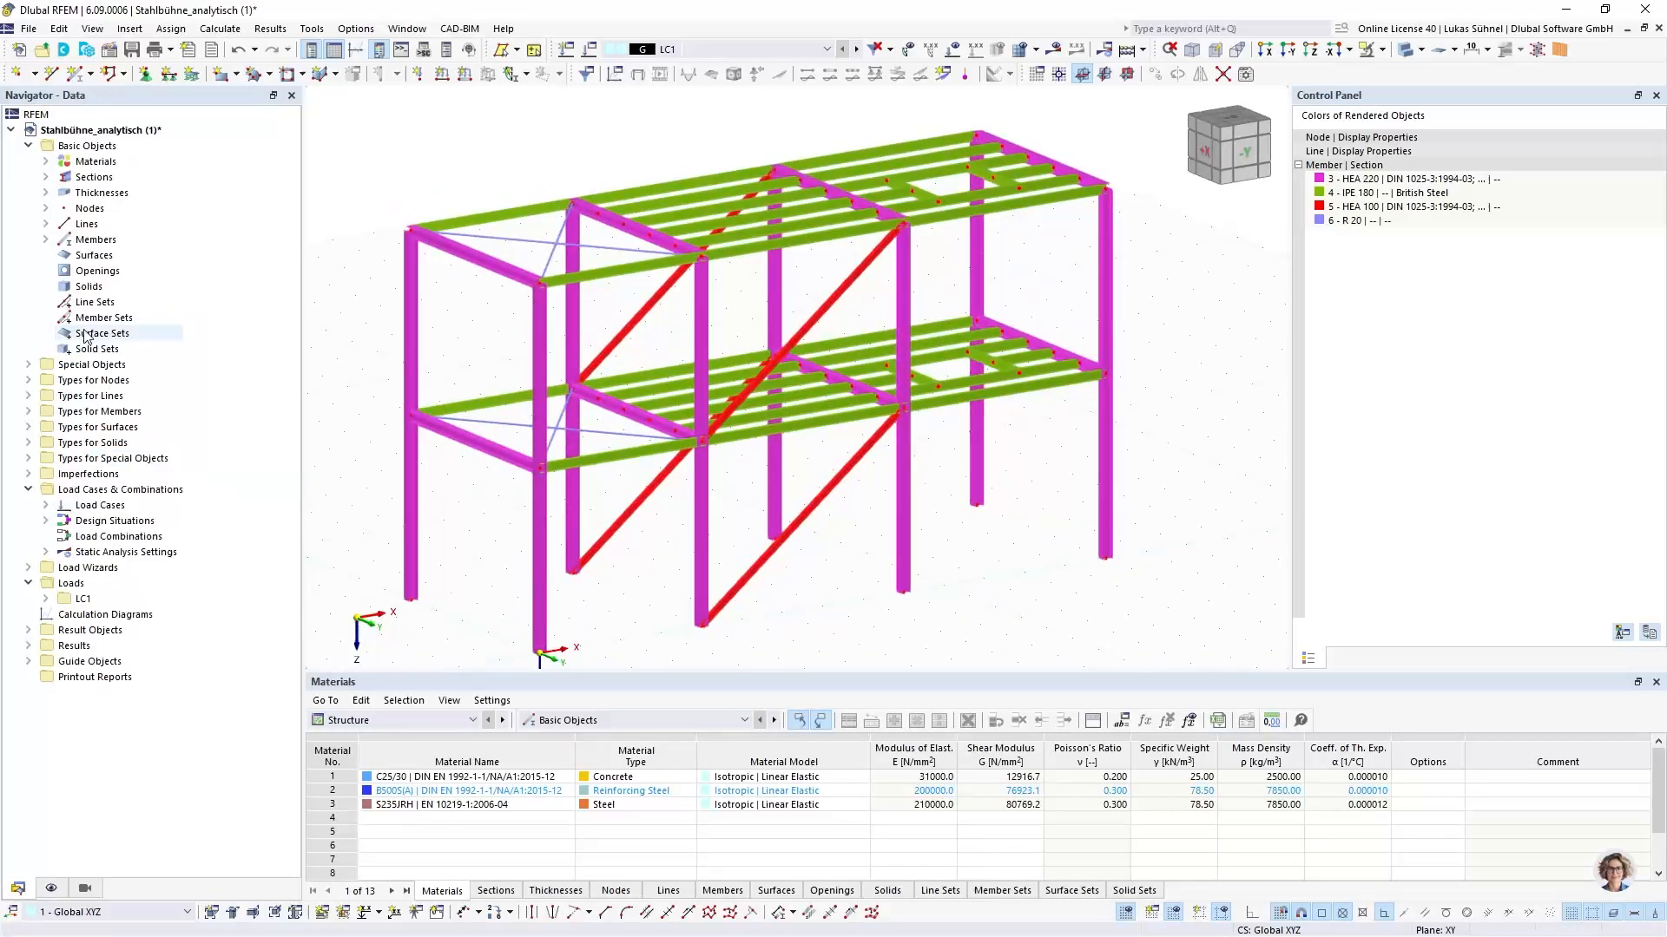
click(46, 240)
click(45, 240)
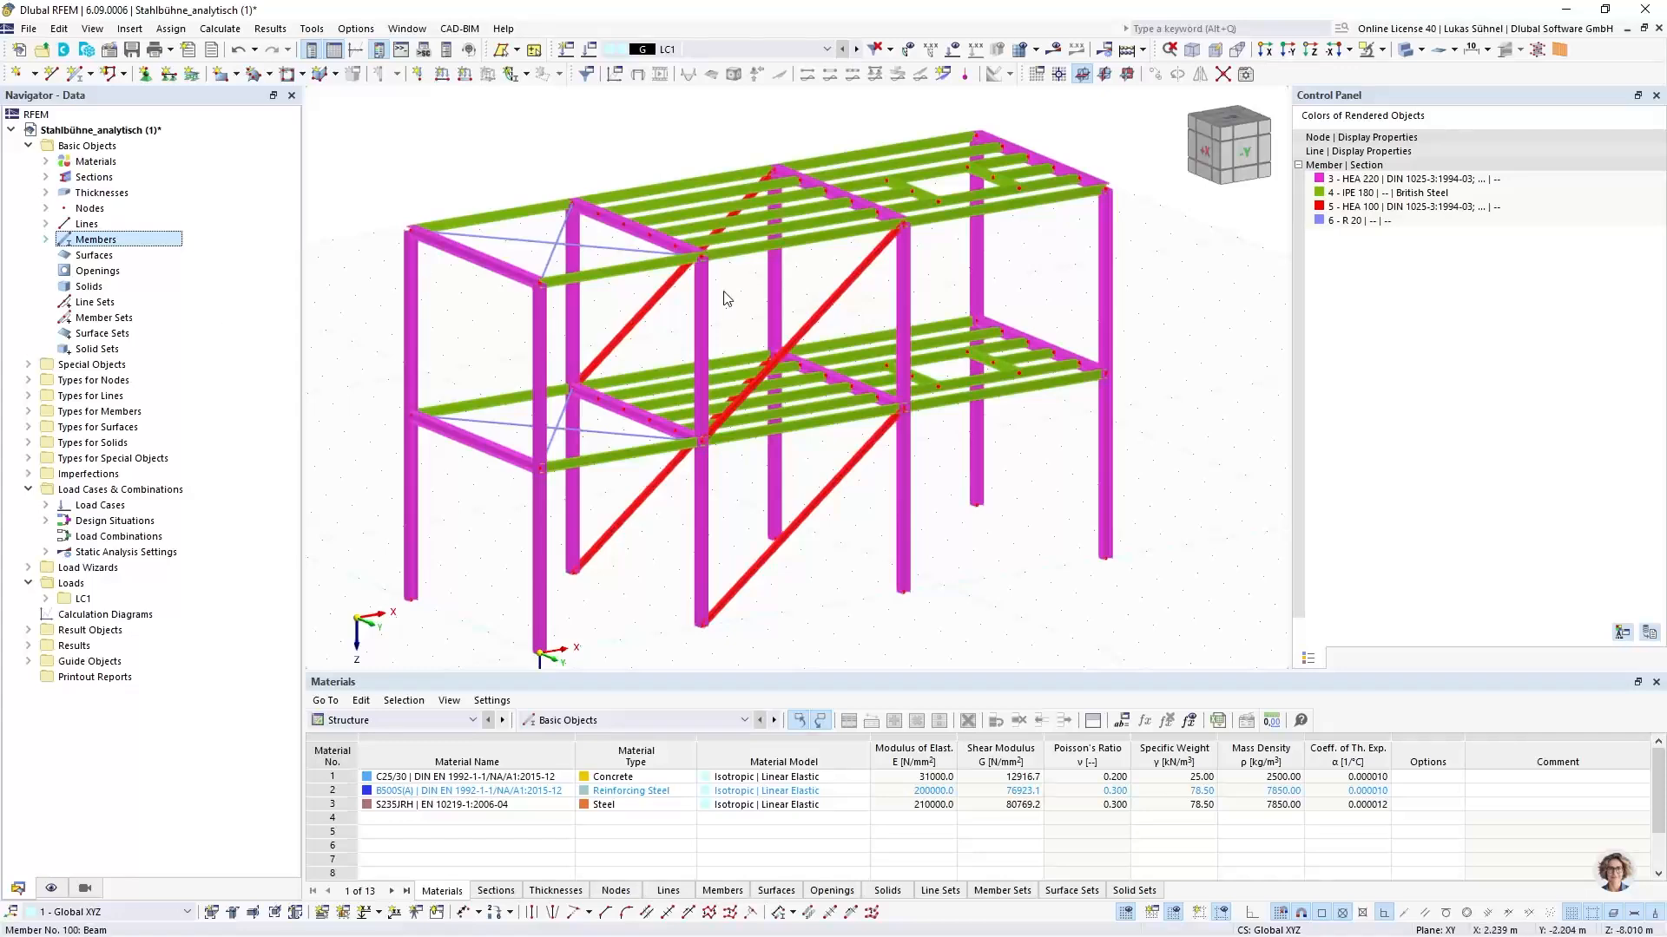
scroll(749, 460, down, 3)
ctrl+middle_drag(805, 542, 649, 556)
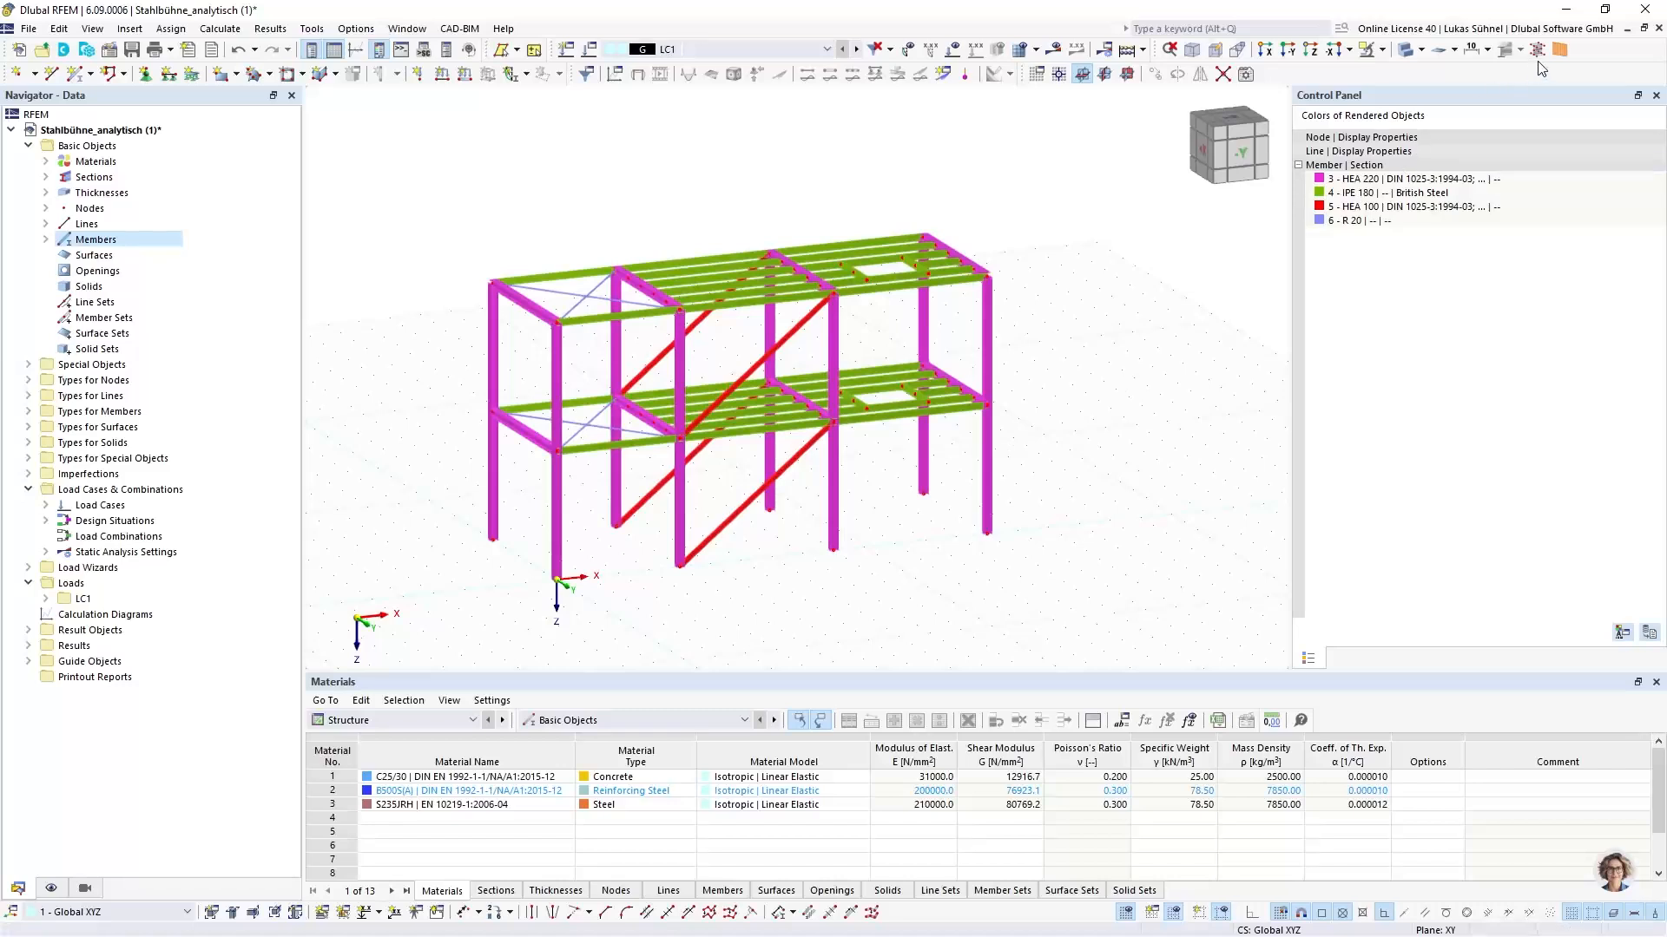
Close the steel platform model without saving and open 01_DXF_Export.rf6
click(1658, 28)
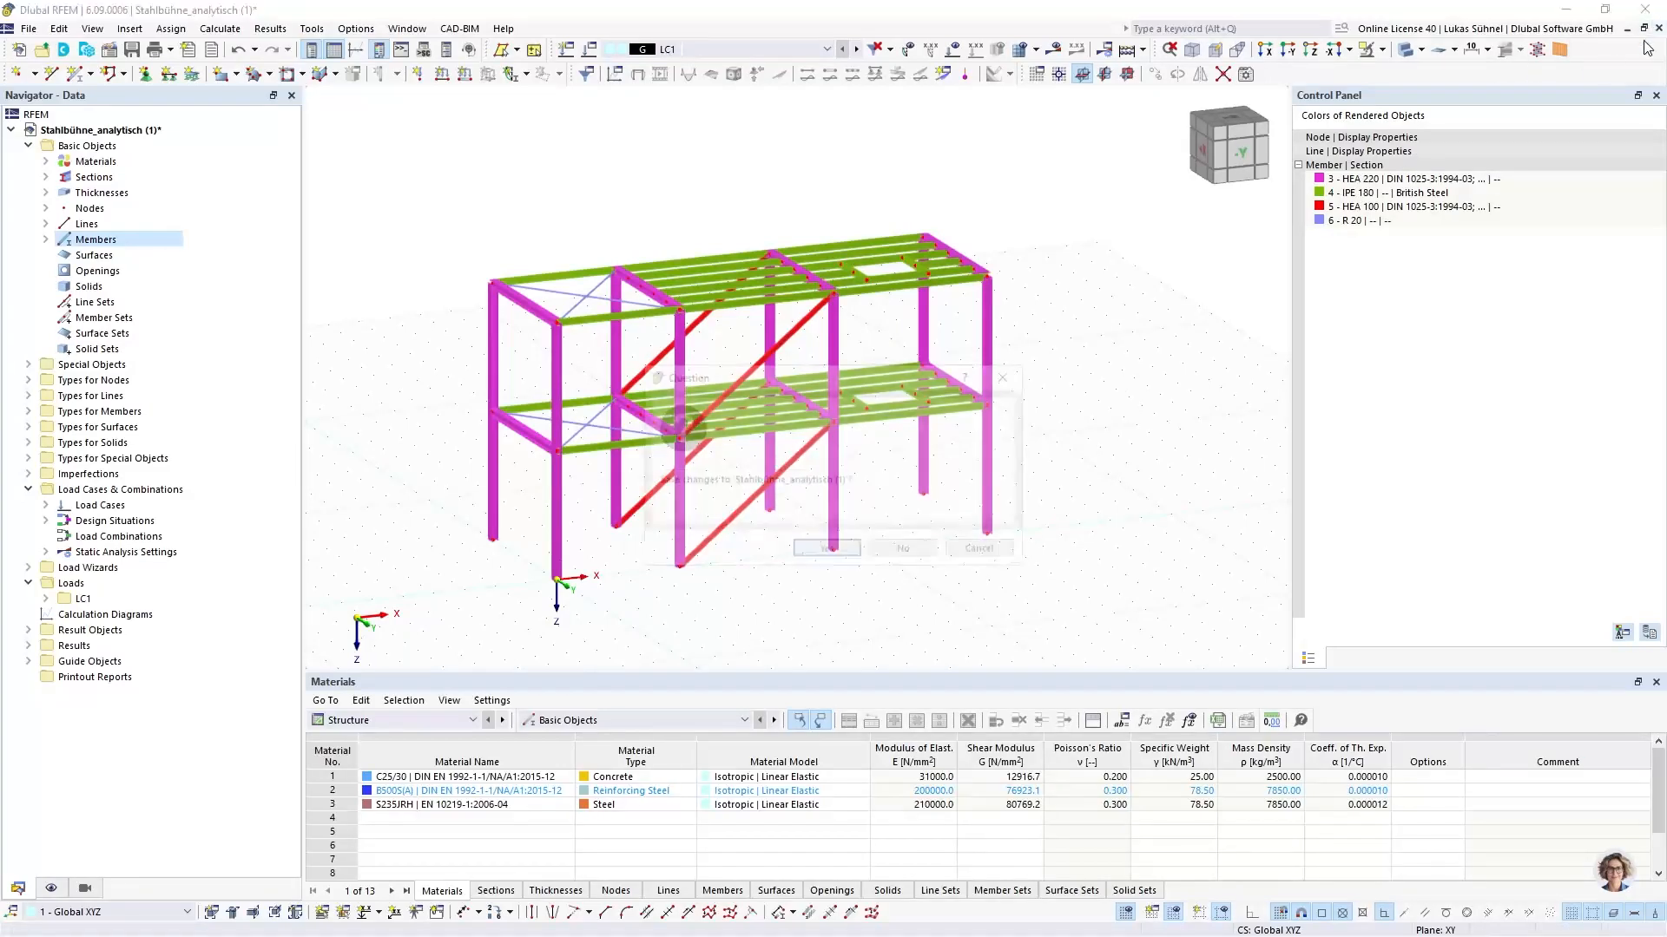
click(904, 550)
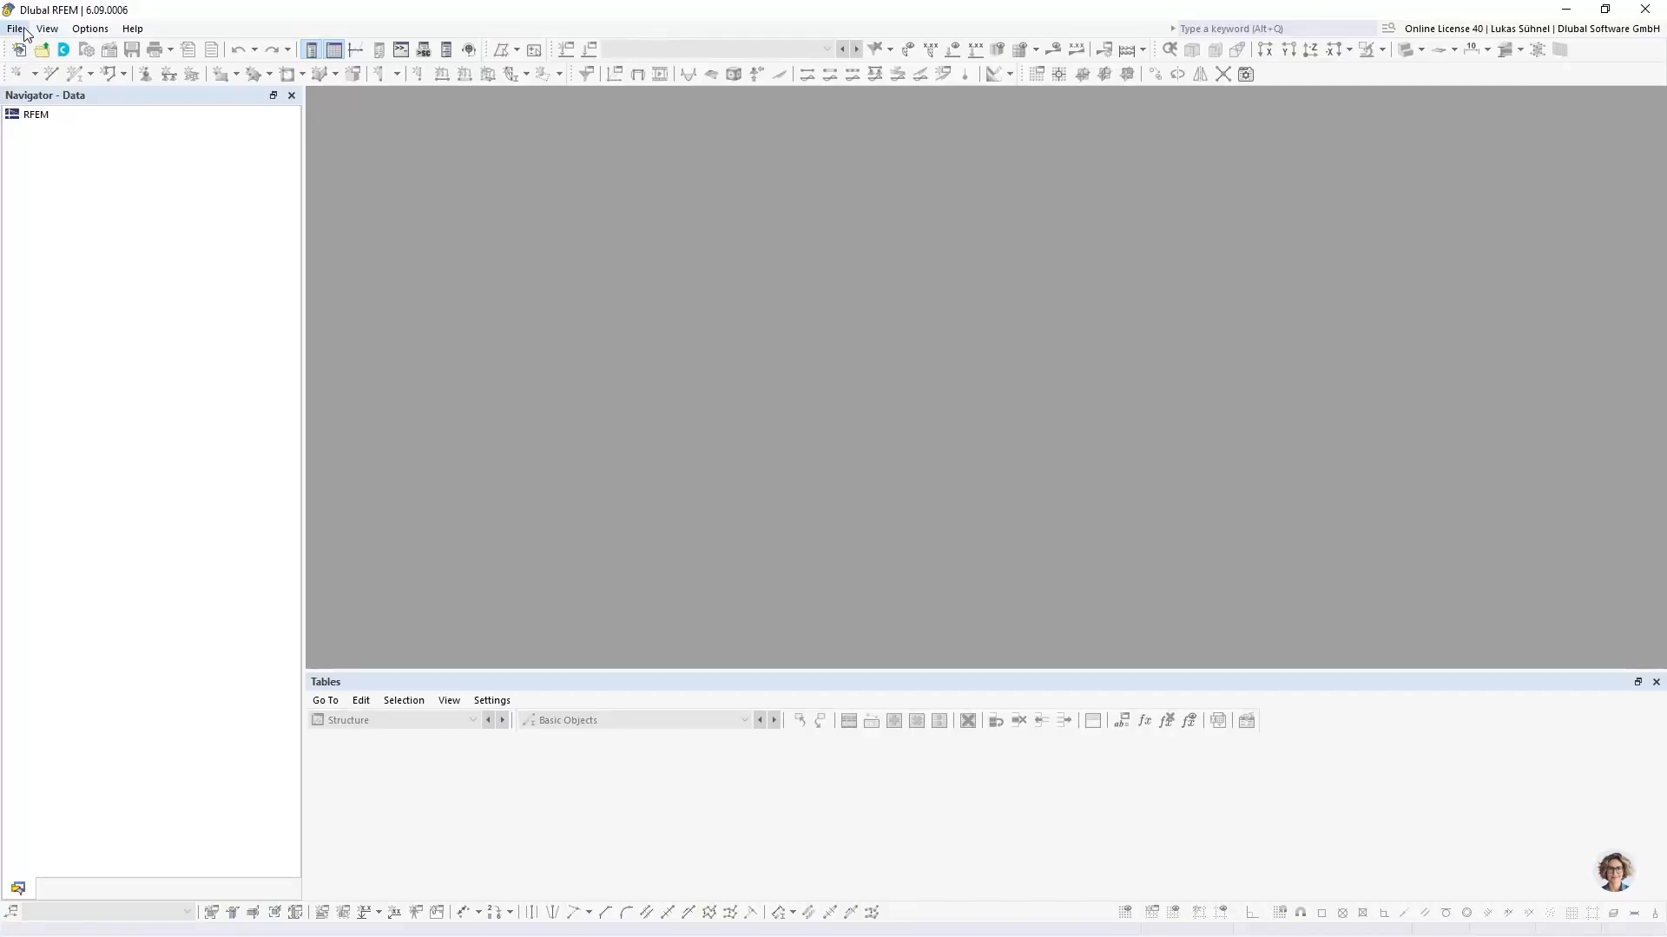
click(24, 31)
click(46, 68)
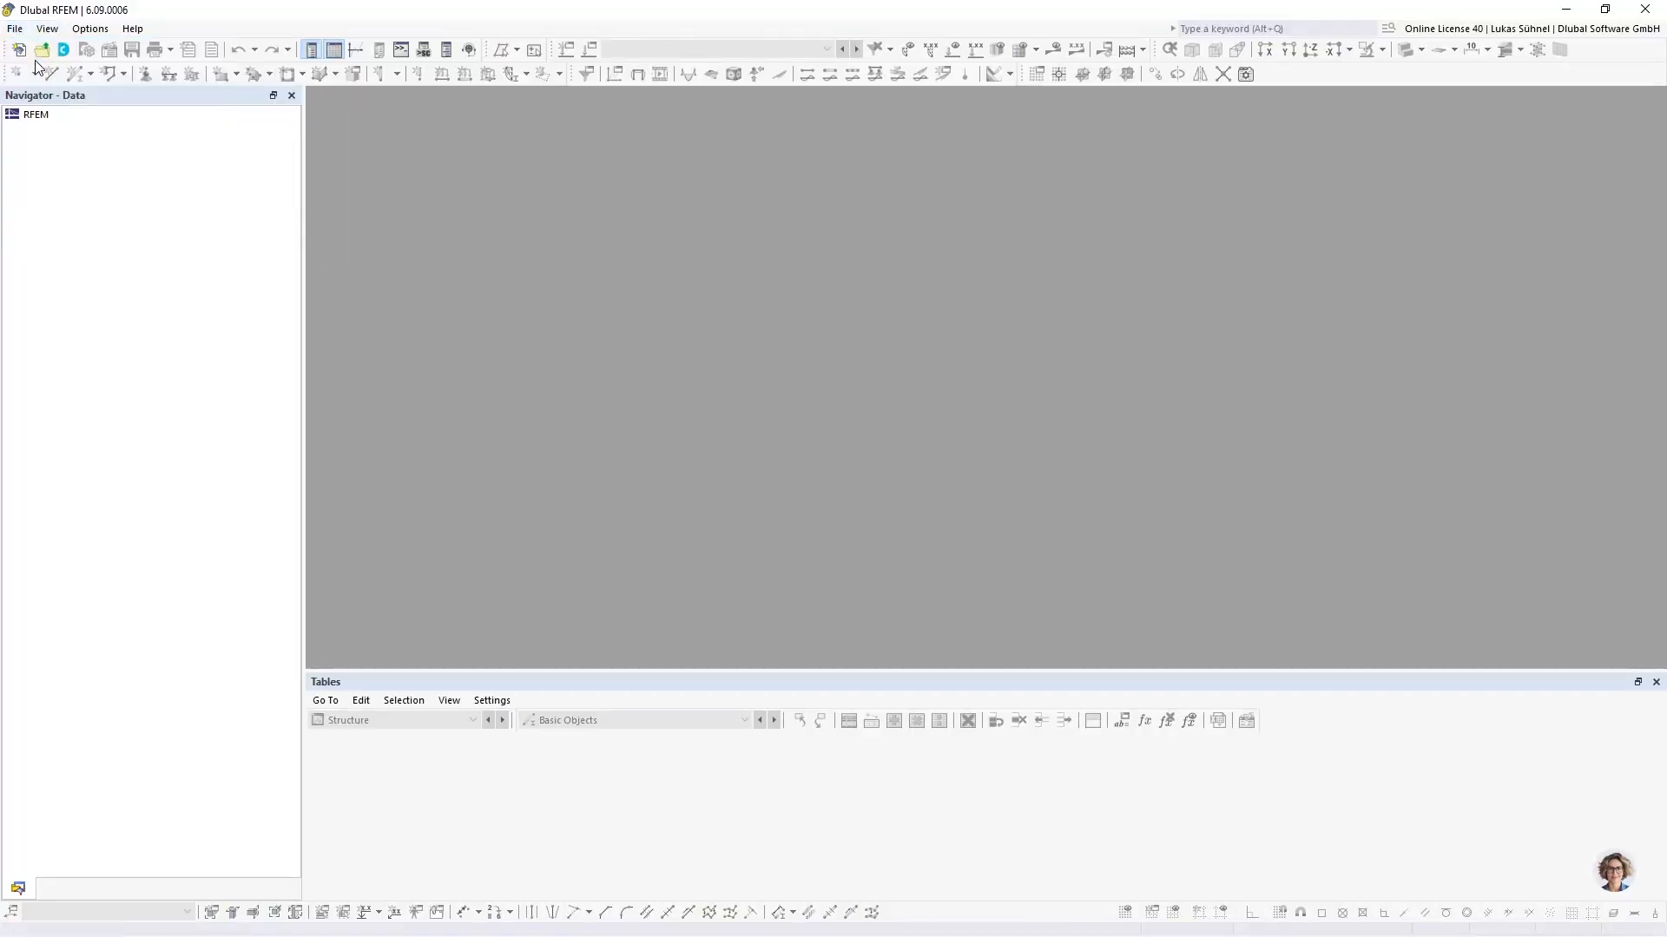
click(287, 195)
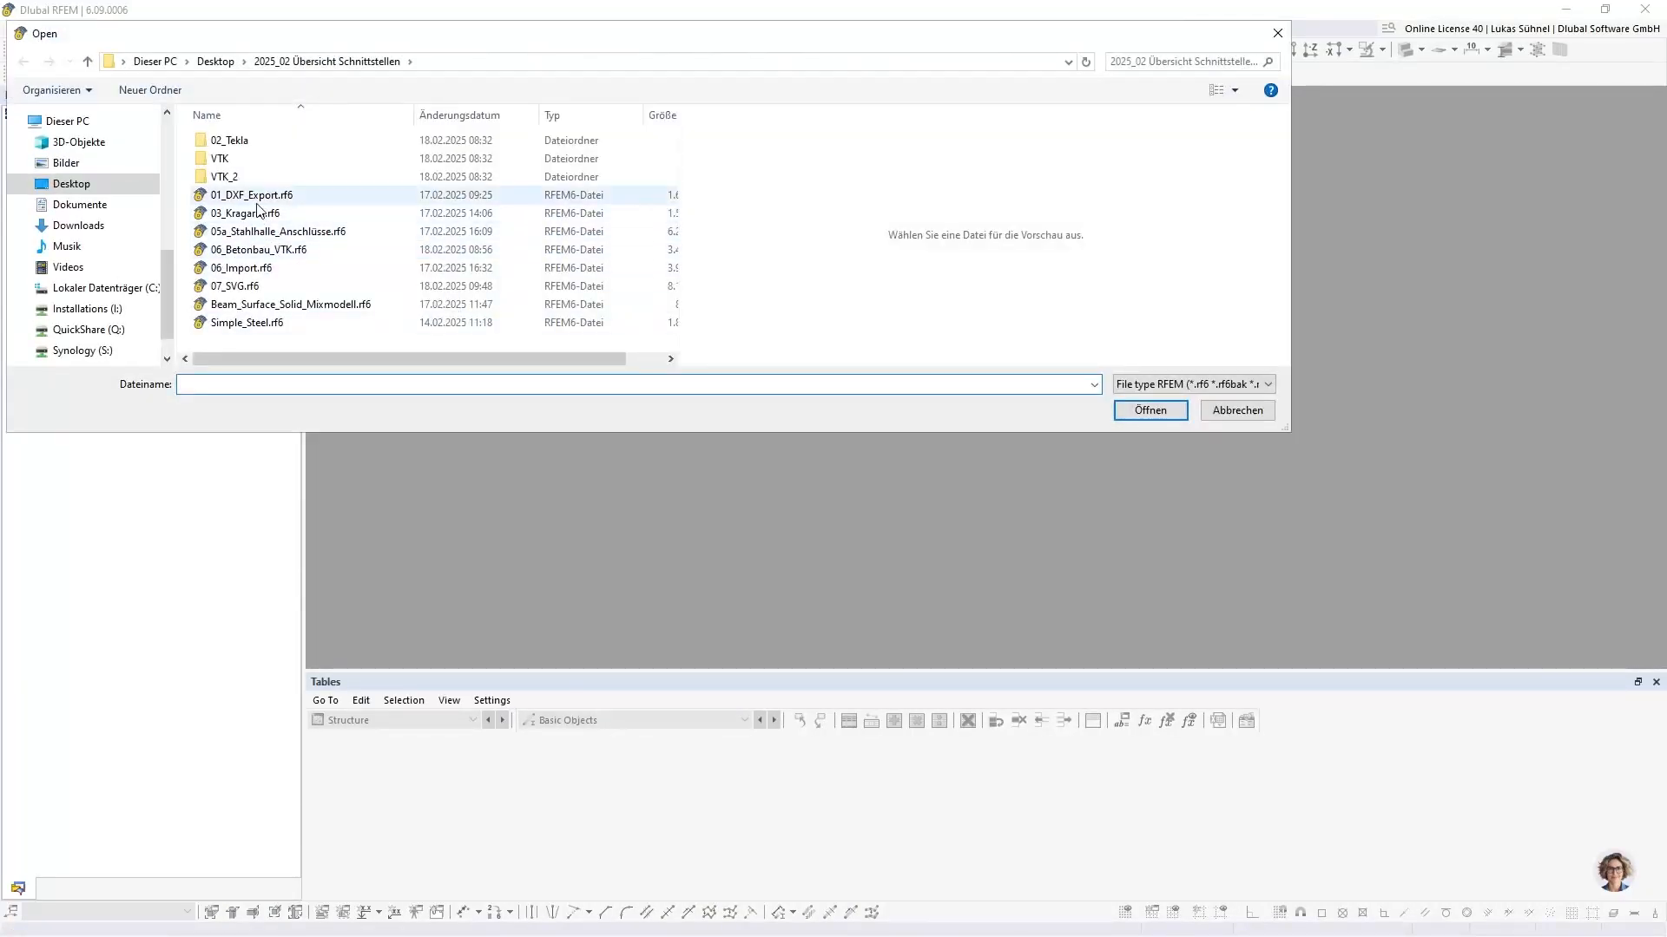
click(1128, 413)
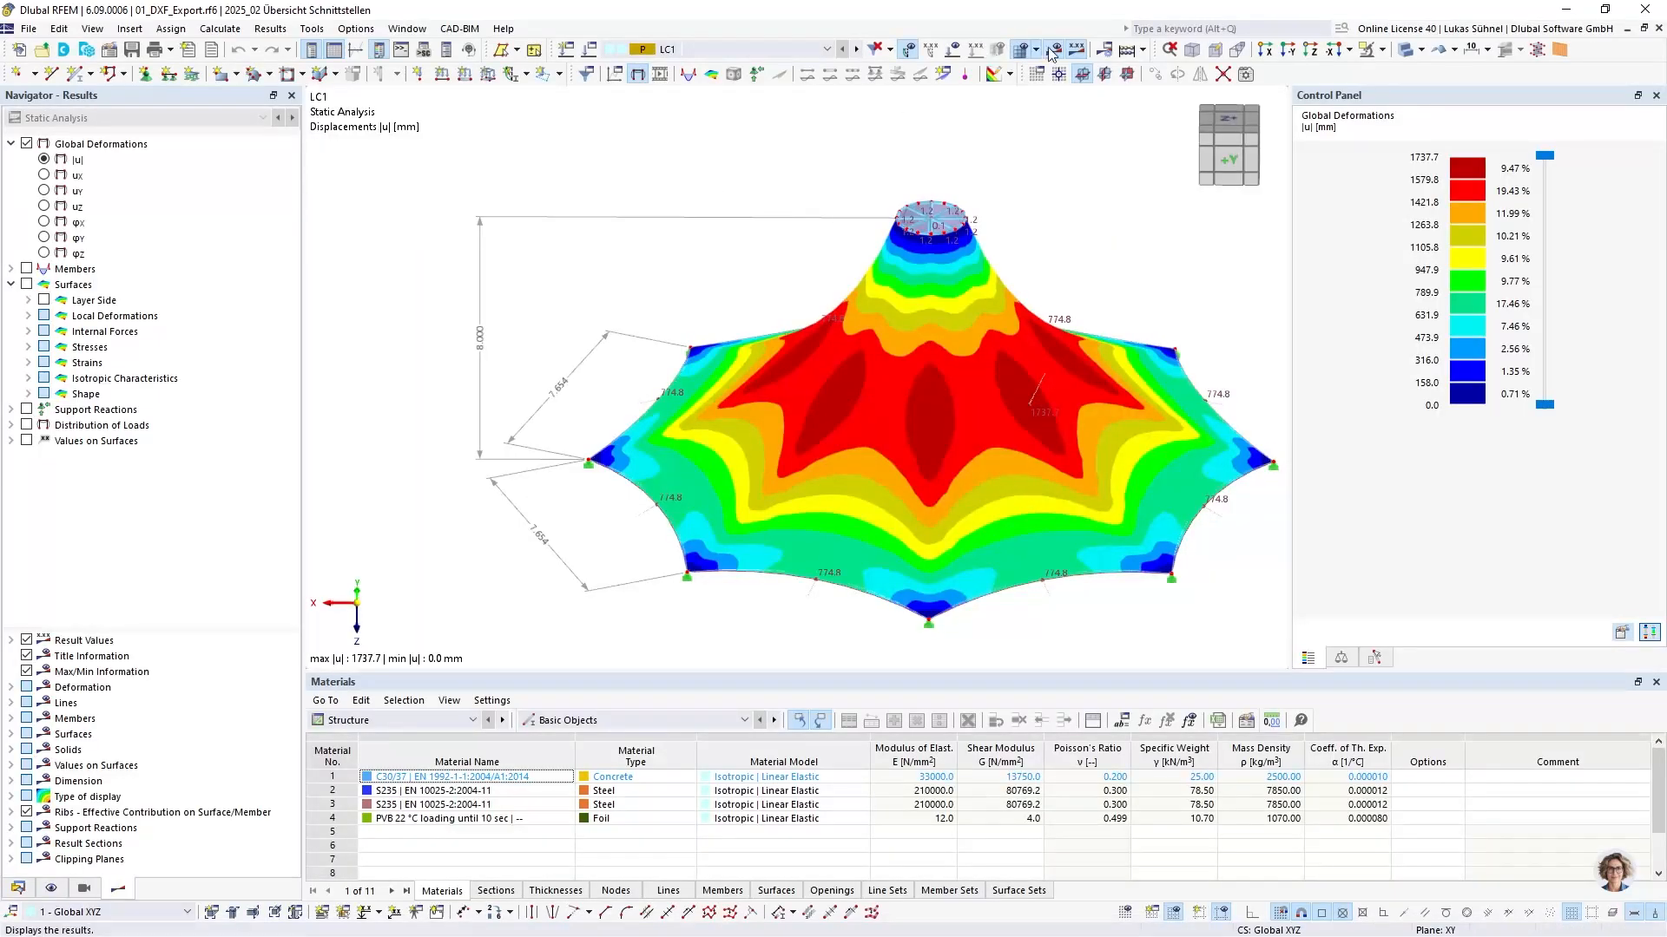
Hide the deformation results and display the membrane model's topology on its original shape
click(1053, 52)
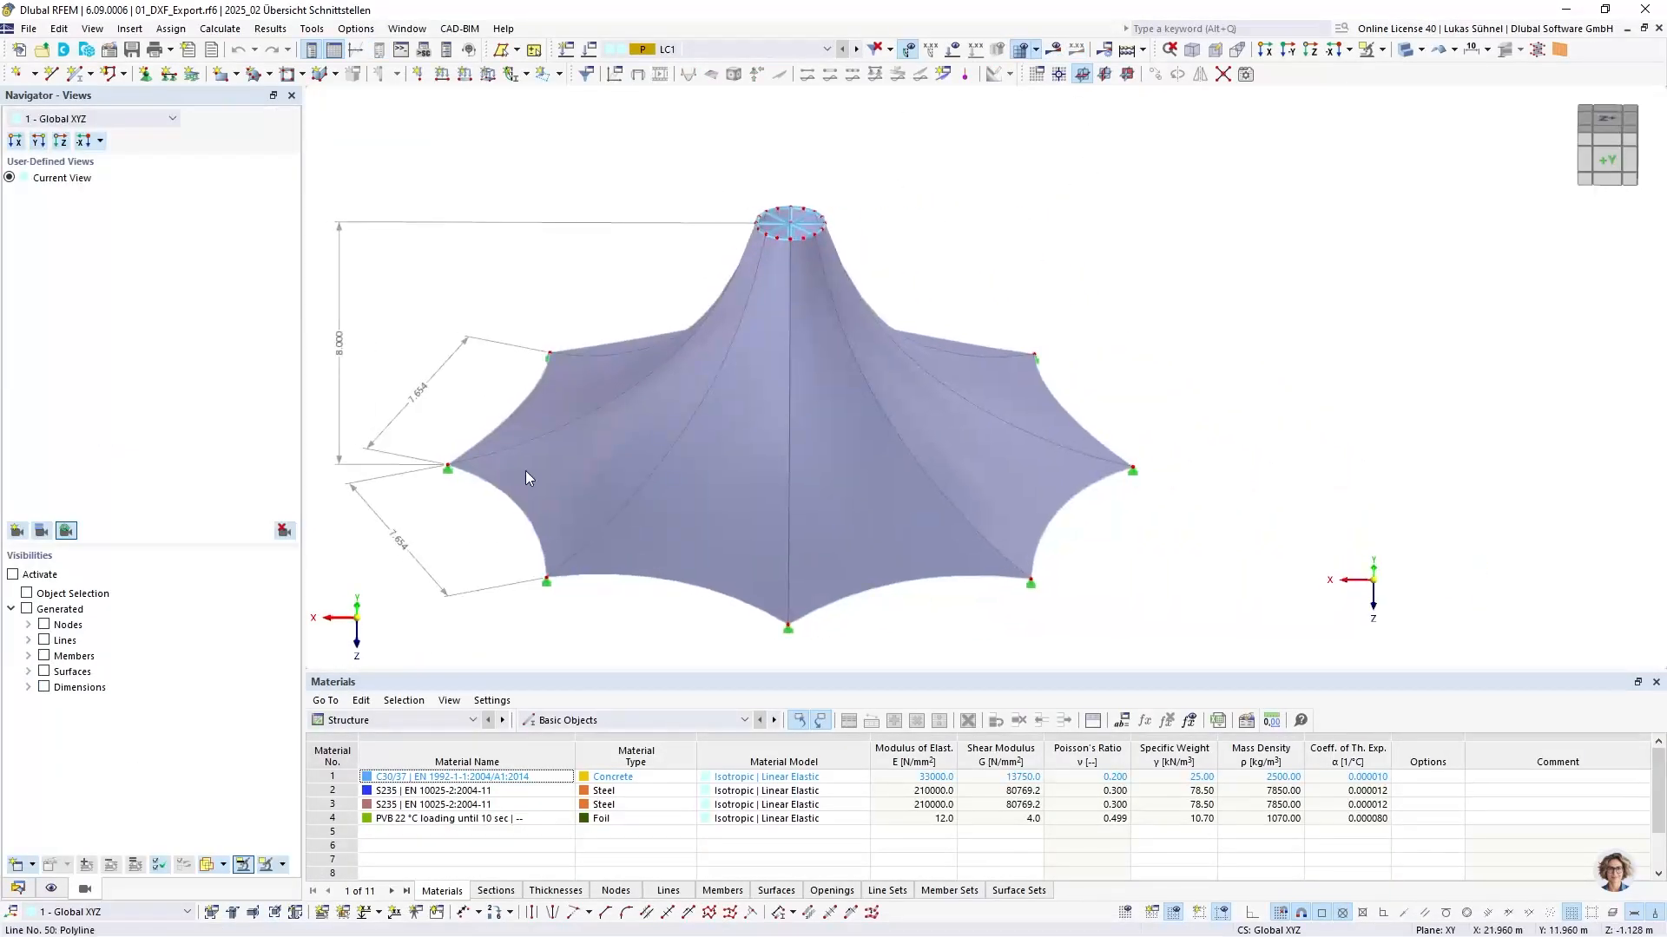
click(52, 888)
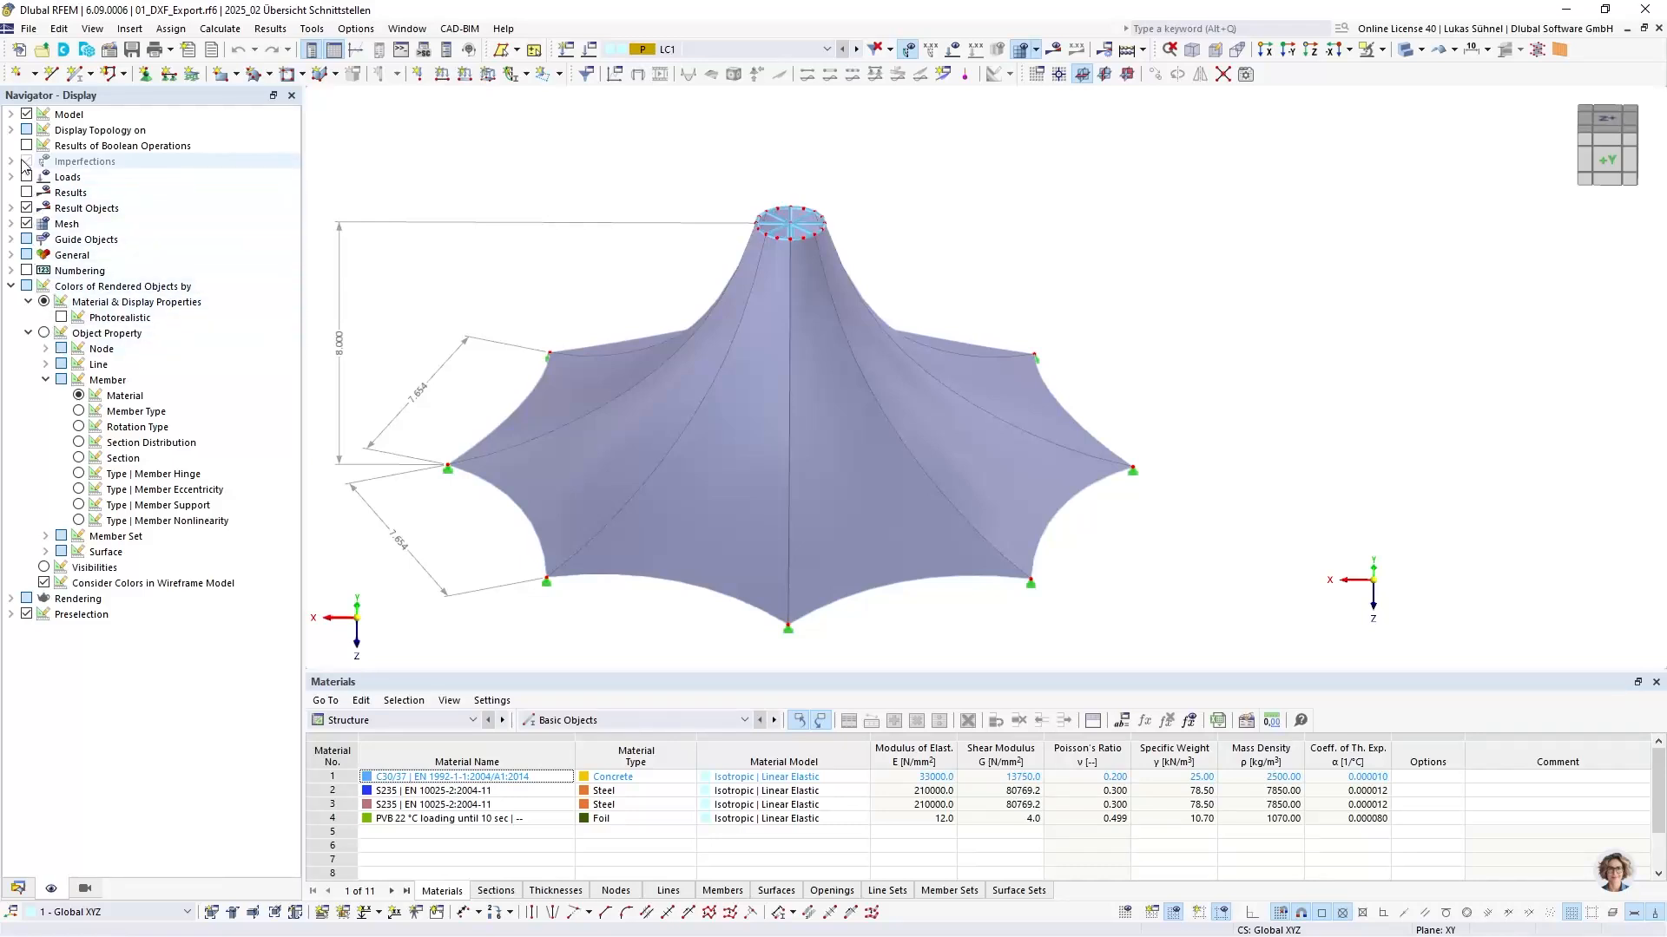
click(11, 129)
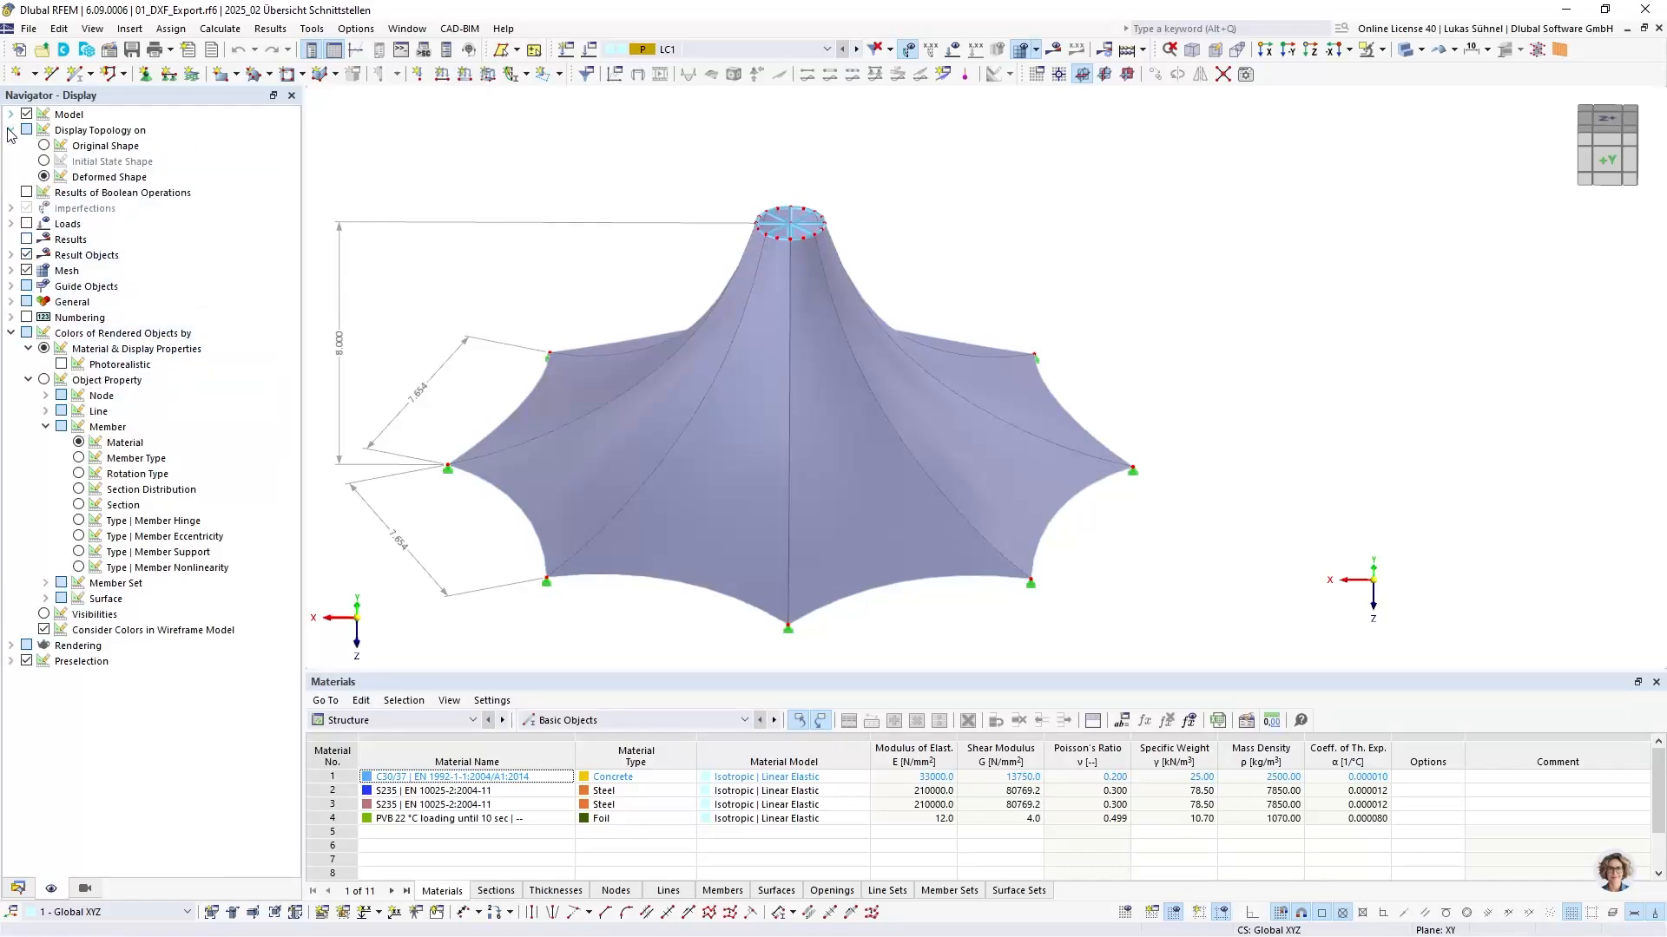
click(95, 145)
middle_drag(477, 252, 614, 353)
Examine the activated add-ons, including Form-Finding, in the model's base data and close it without changes
click(17, 888)
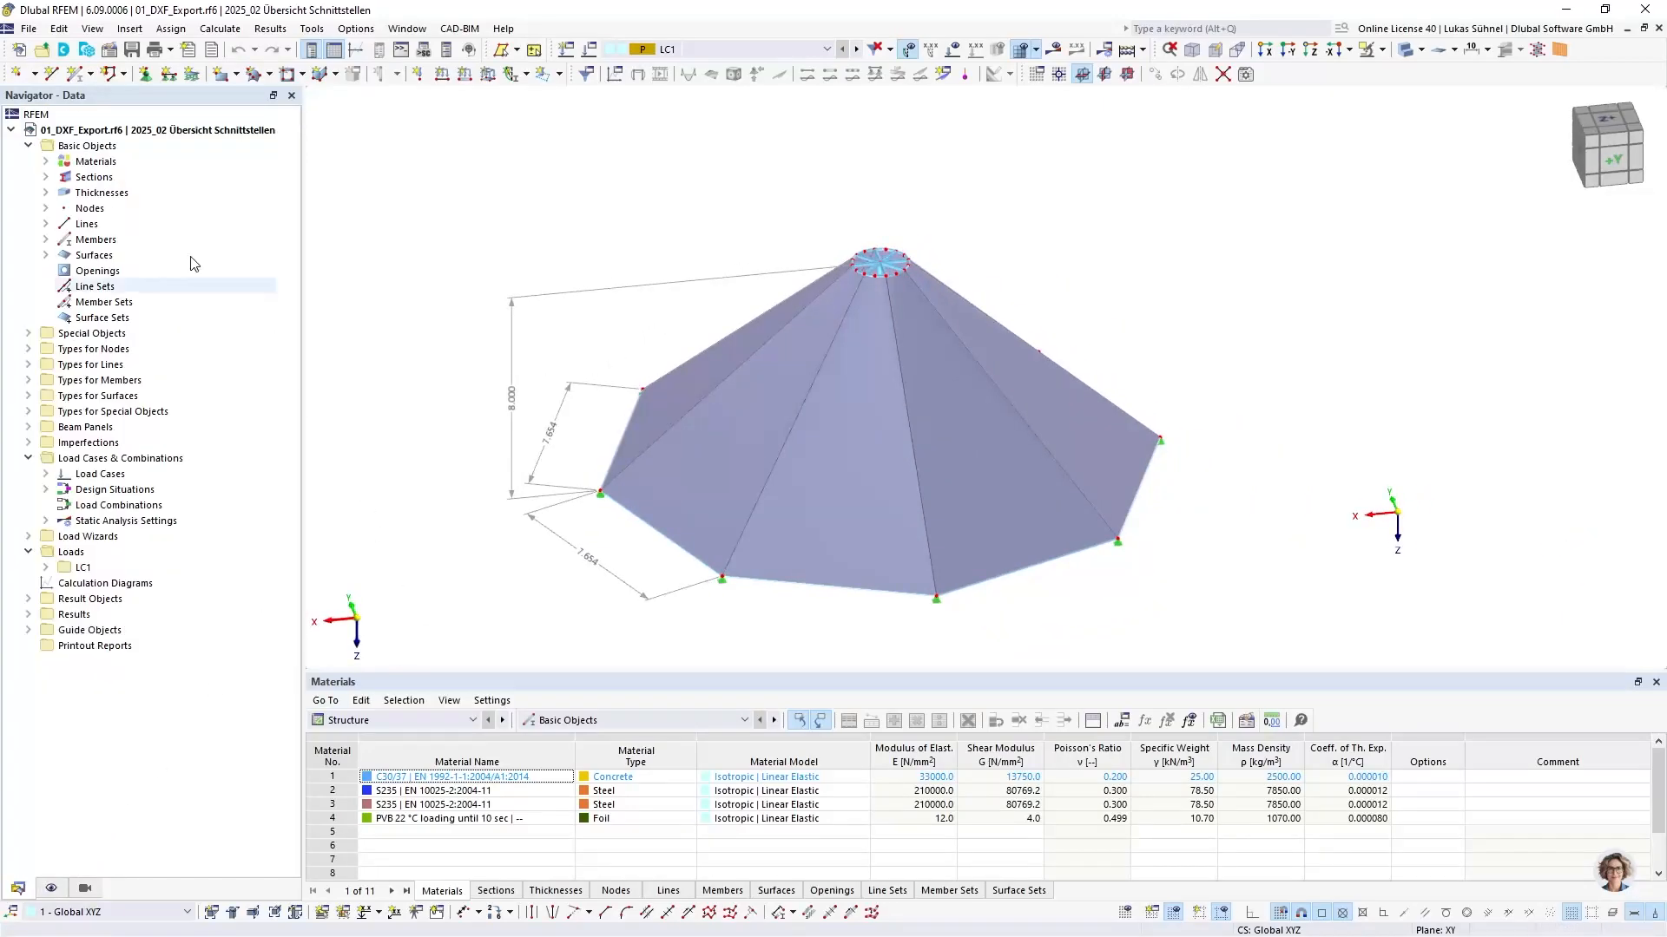
right_click(102, 128)
click(147, 140)
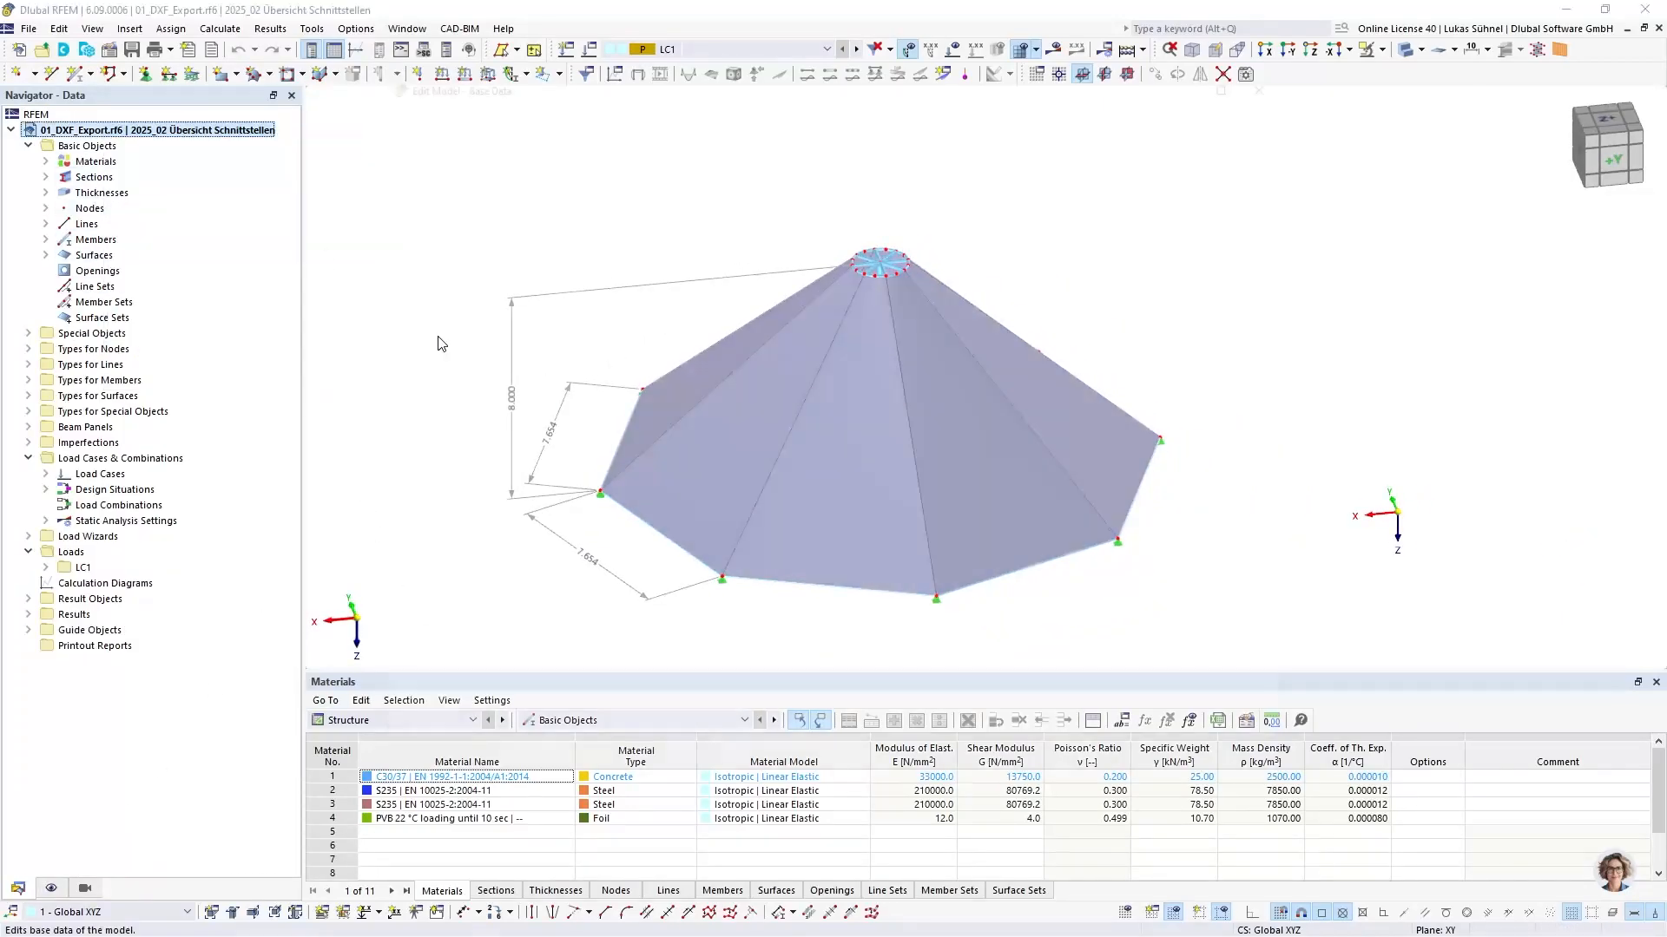
click(458, 106)
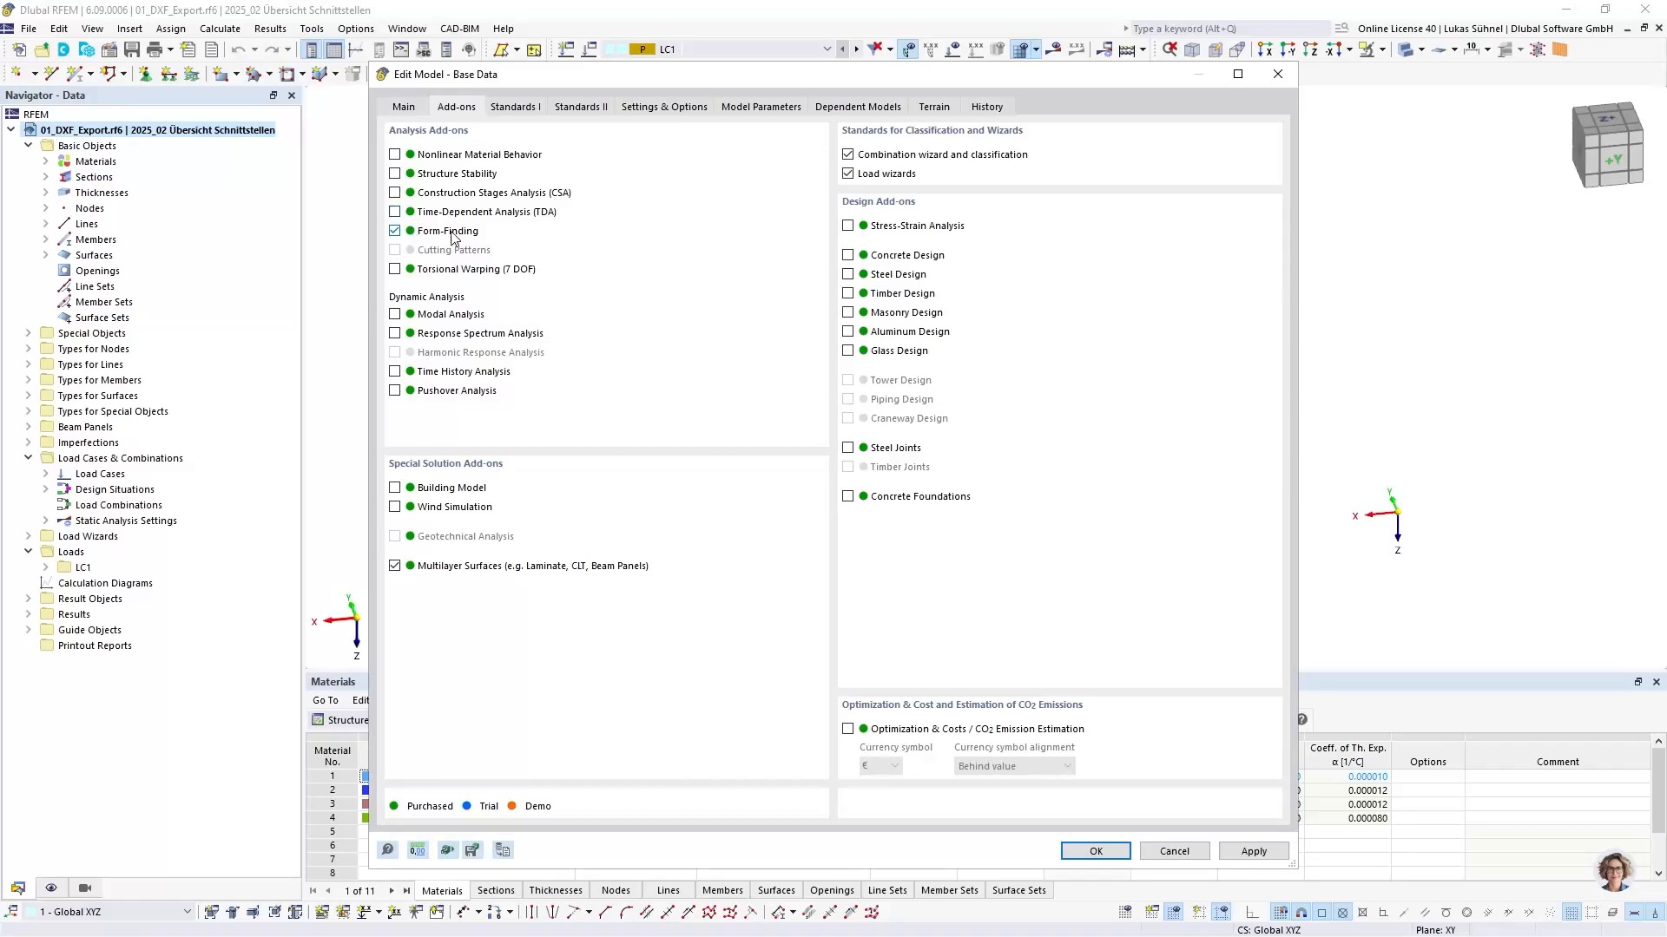
click(1146, 853)
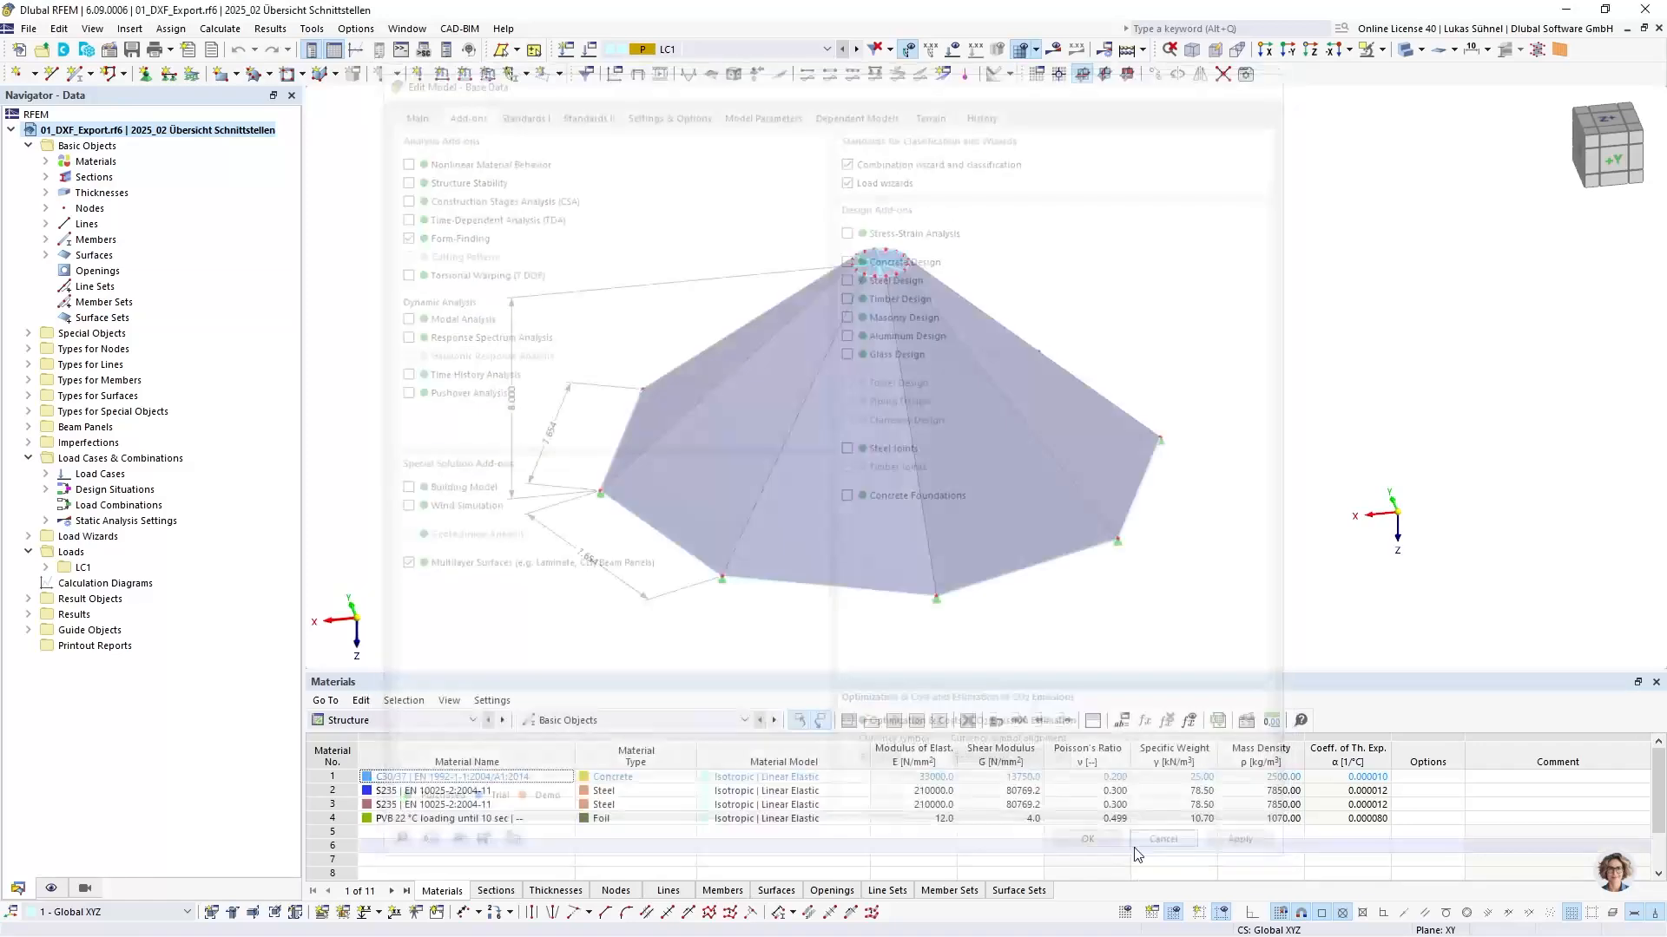
Examine the stiffness type, thickness and material of a membrane surface and close its properties without changes
mouse_move(746, 239)
ctrl+middle_down()
mouse_move(758, 373)
mouse_move(741, 257)
ctrl+middle_up()
double_click(854, 428)
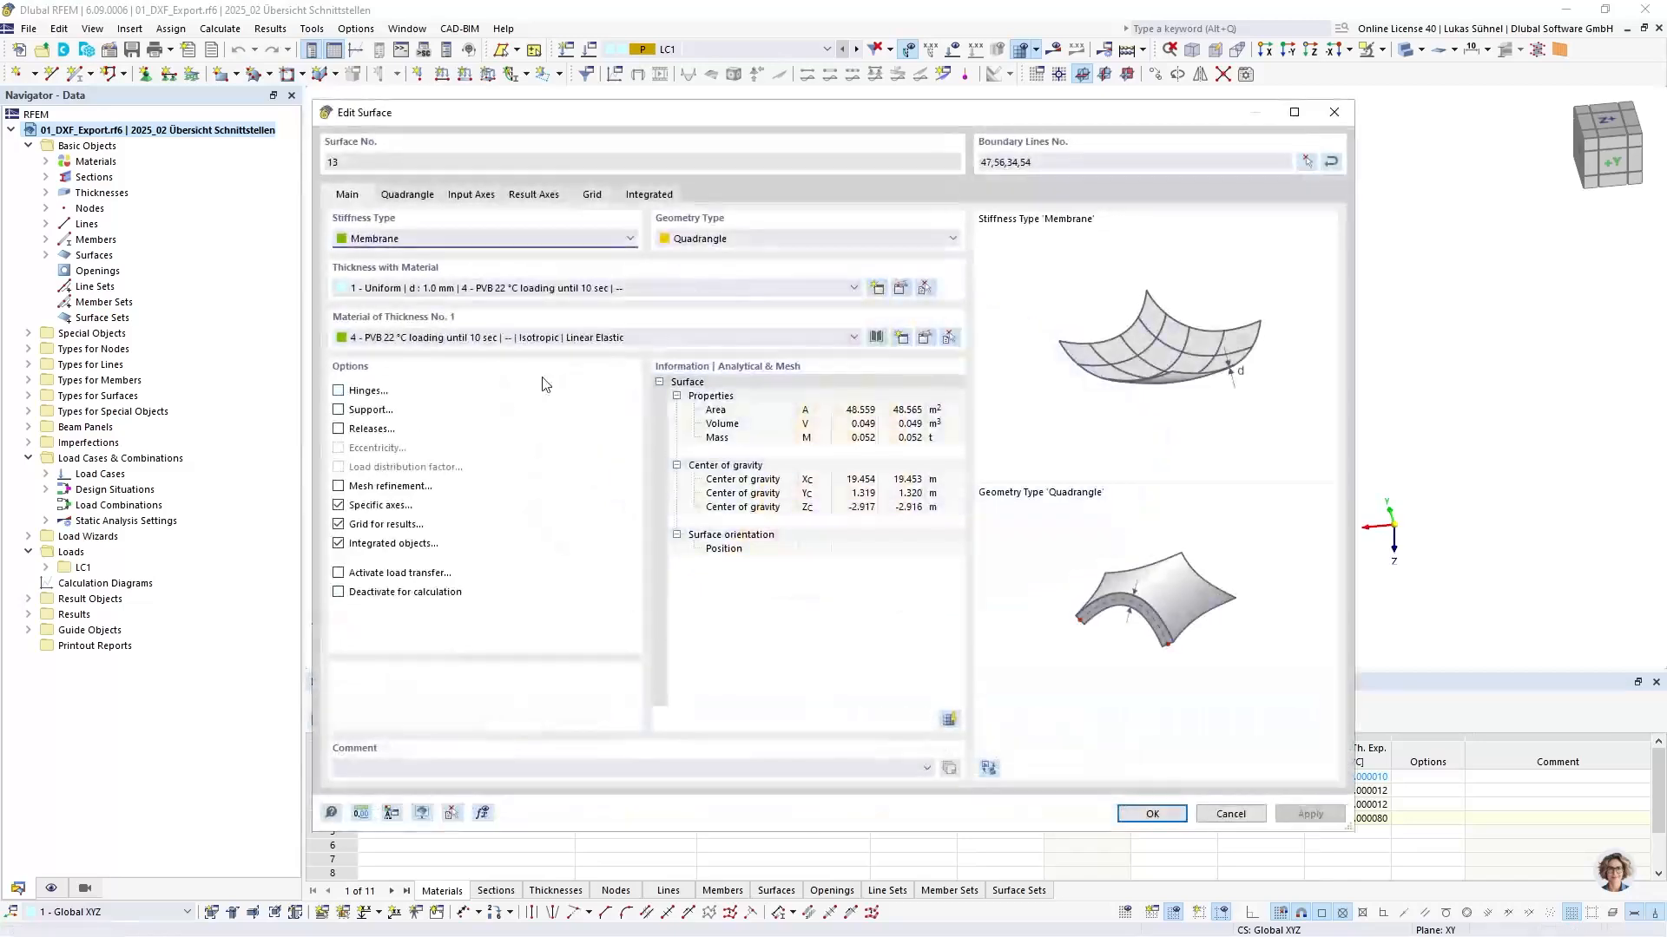
click(1251, 812)
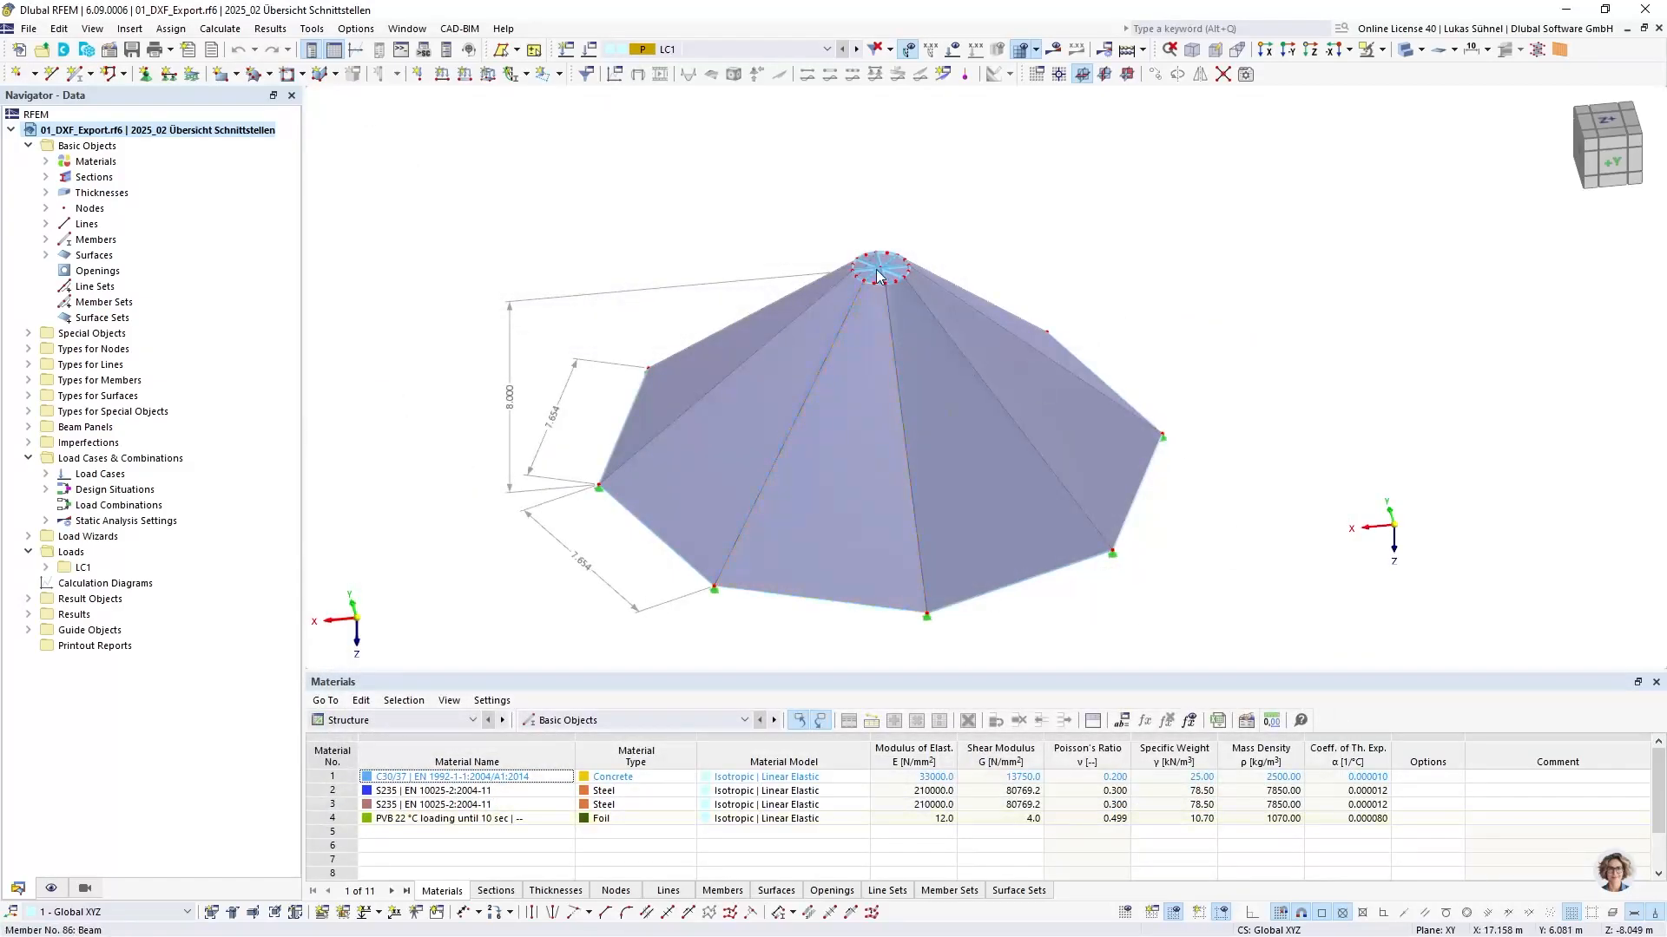
Examine the member properties of a cable along the membrane's lower edge, close them without changes, and inspect the ring at the apex
ctrl+middle_drag(800, 653, 751, 592)
scroll(639, 526, up, 4)
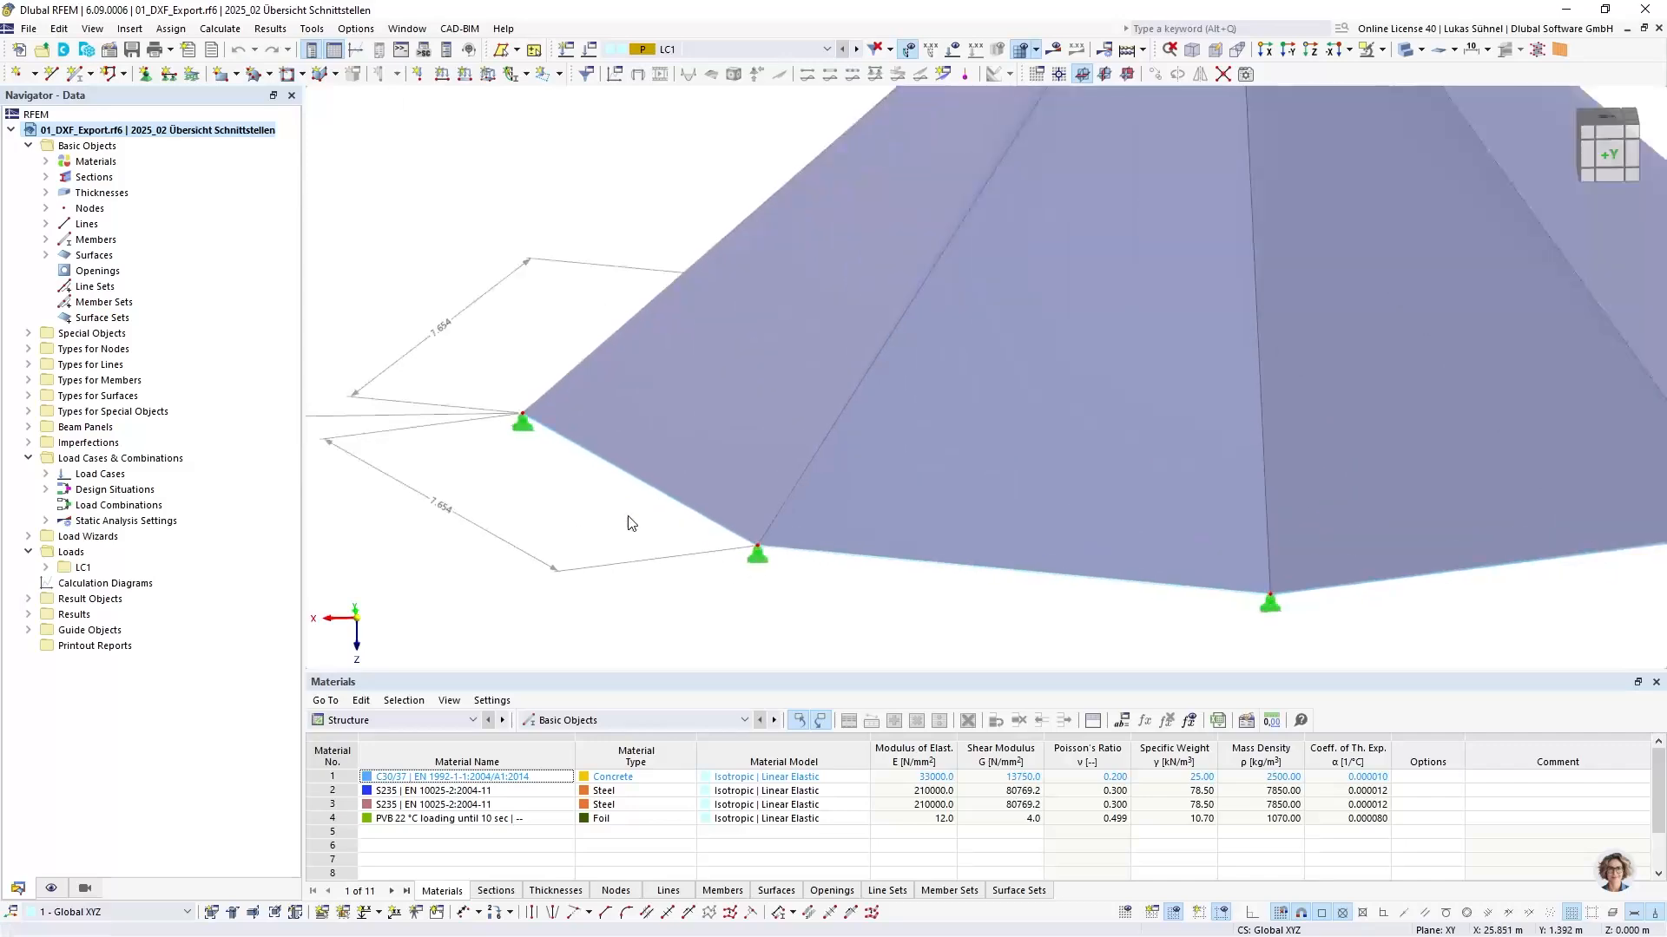
mouse_move(609, 473)
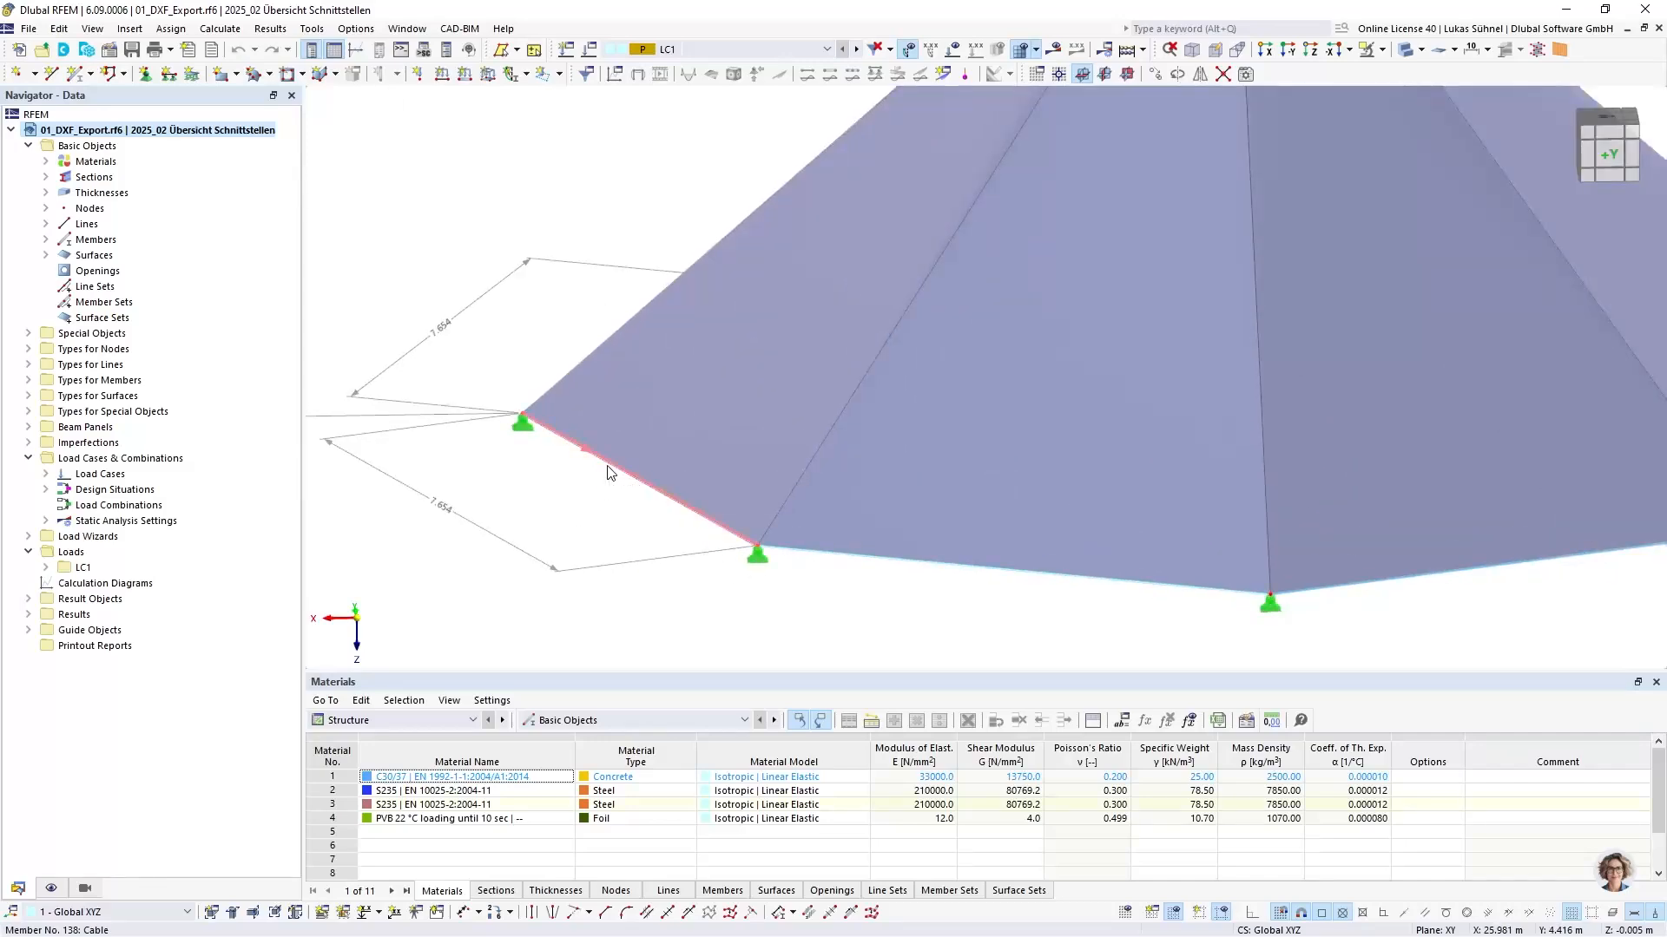
double_click(610, 491)
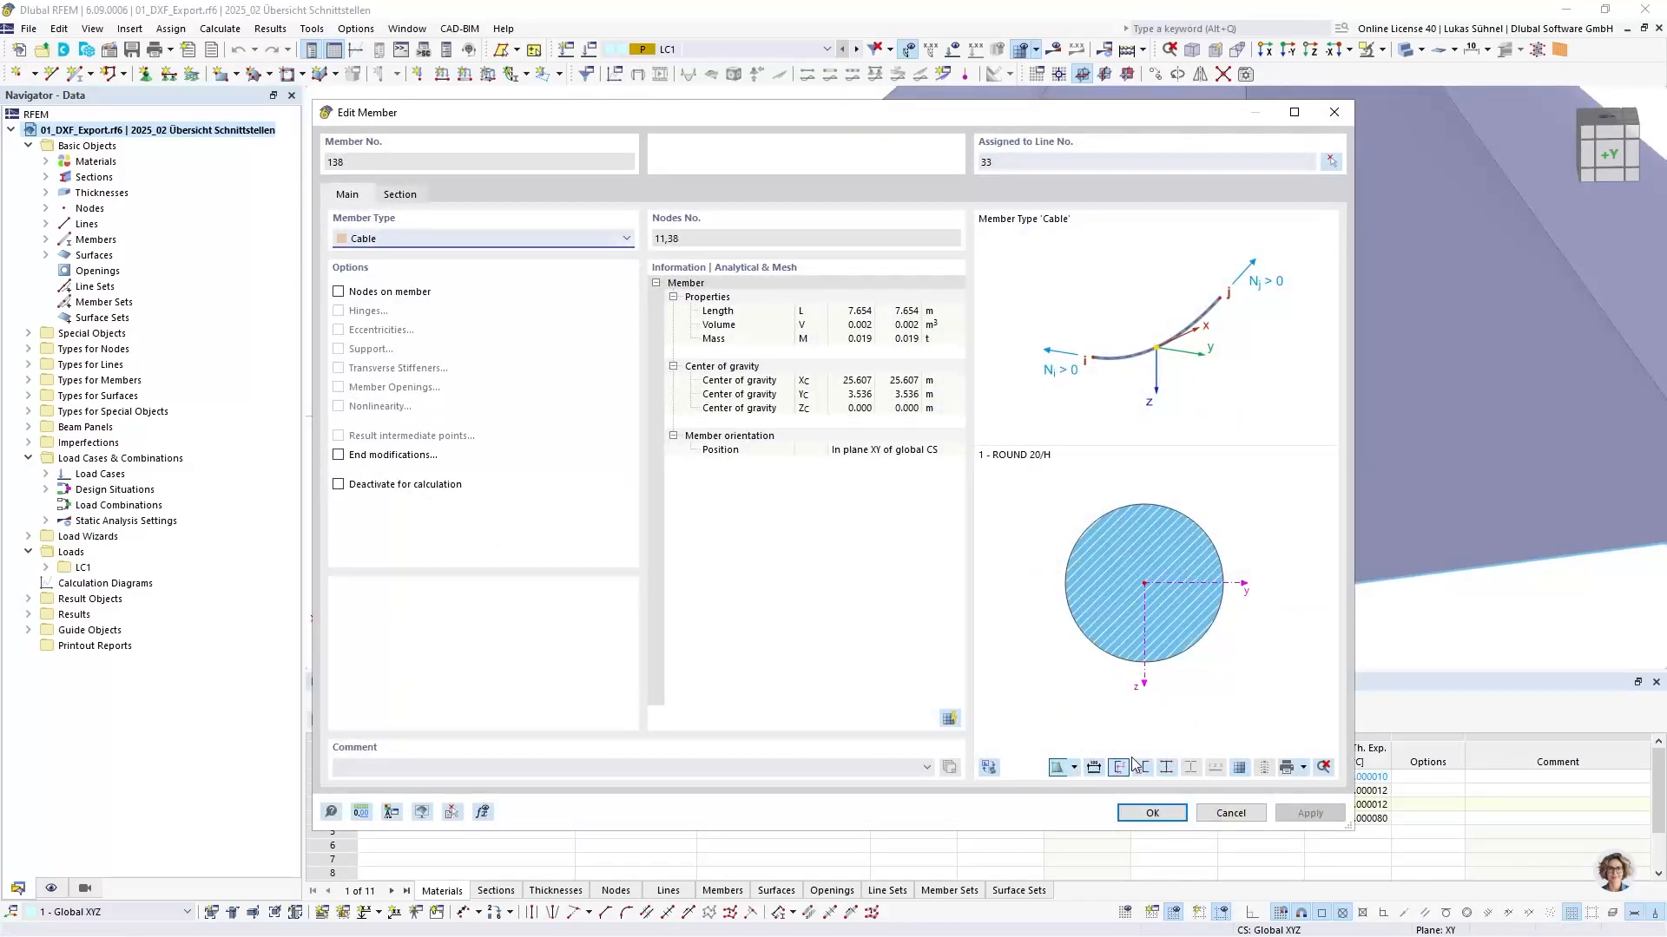
click(1229, 813)
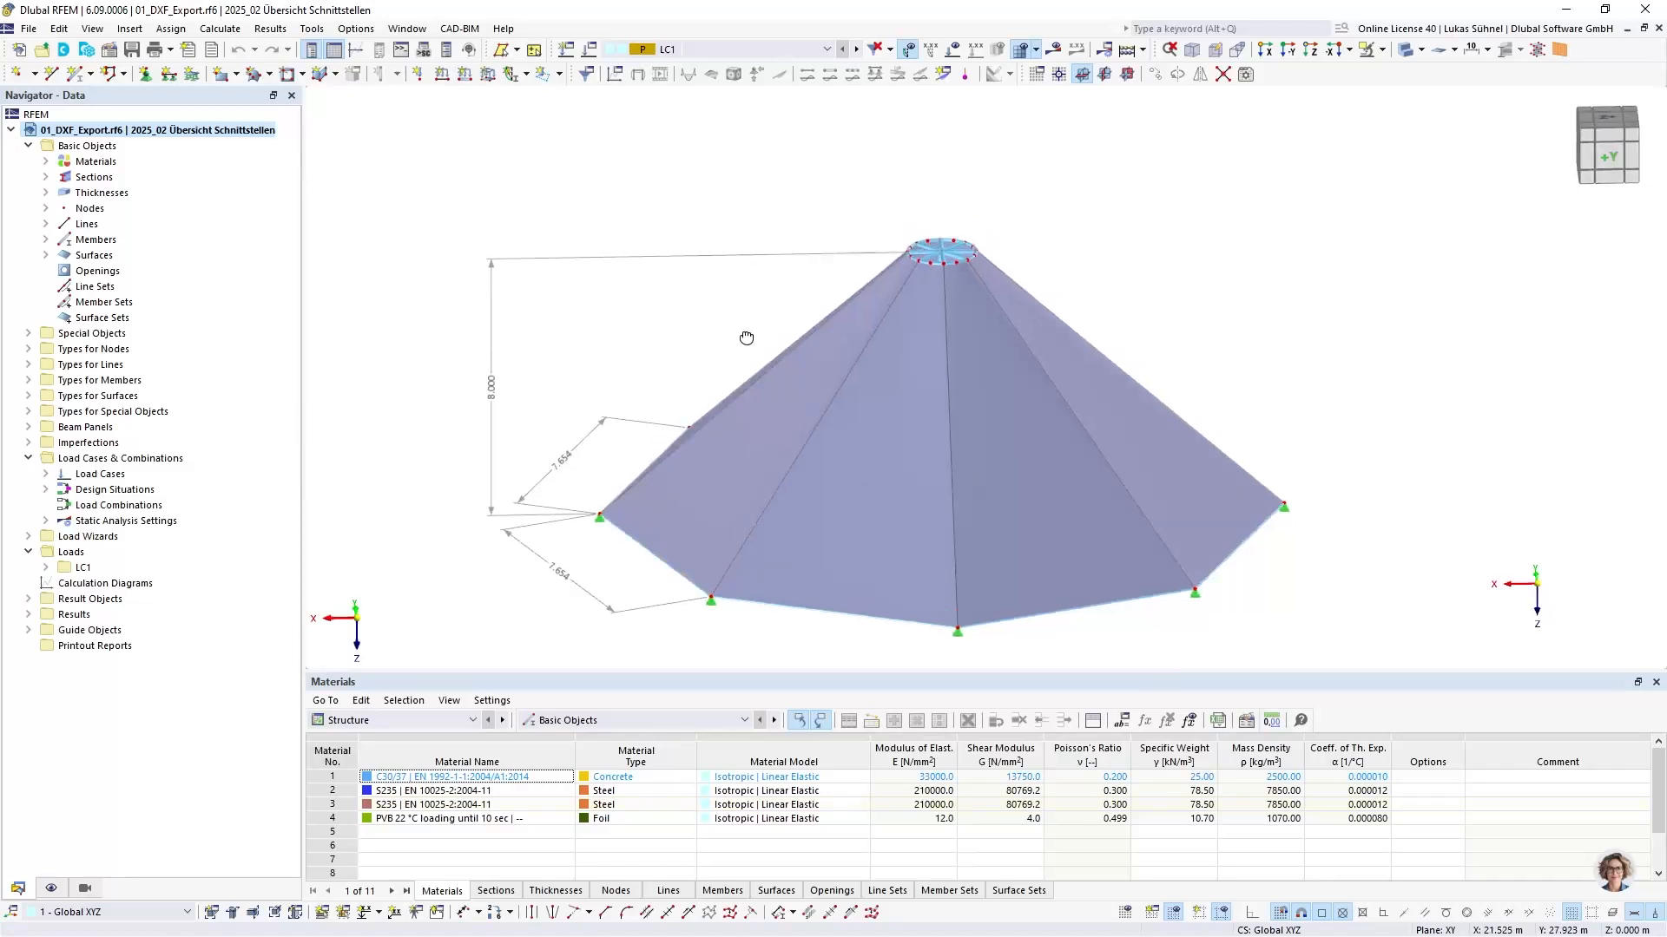
scroll(978, 252, up, 5)
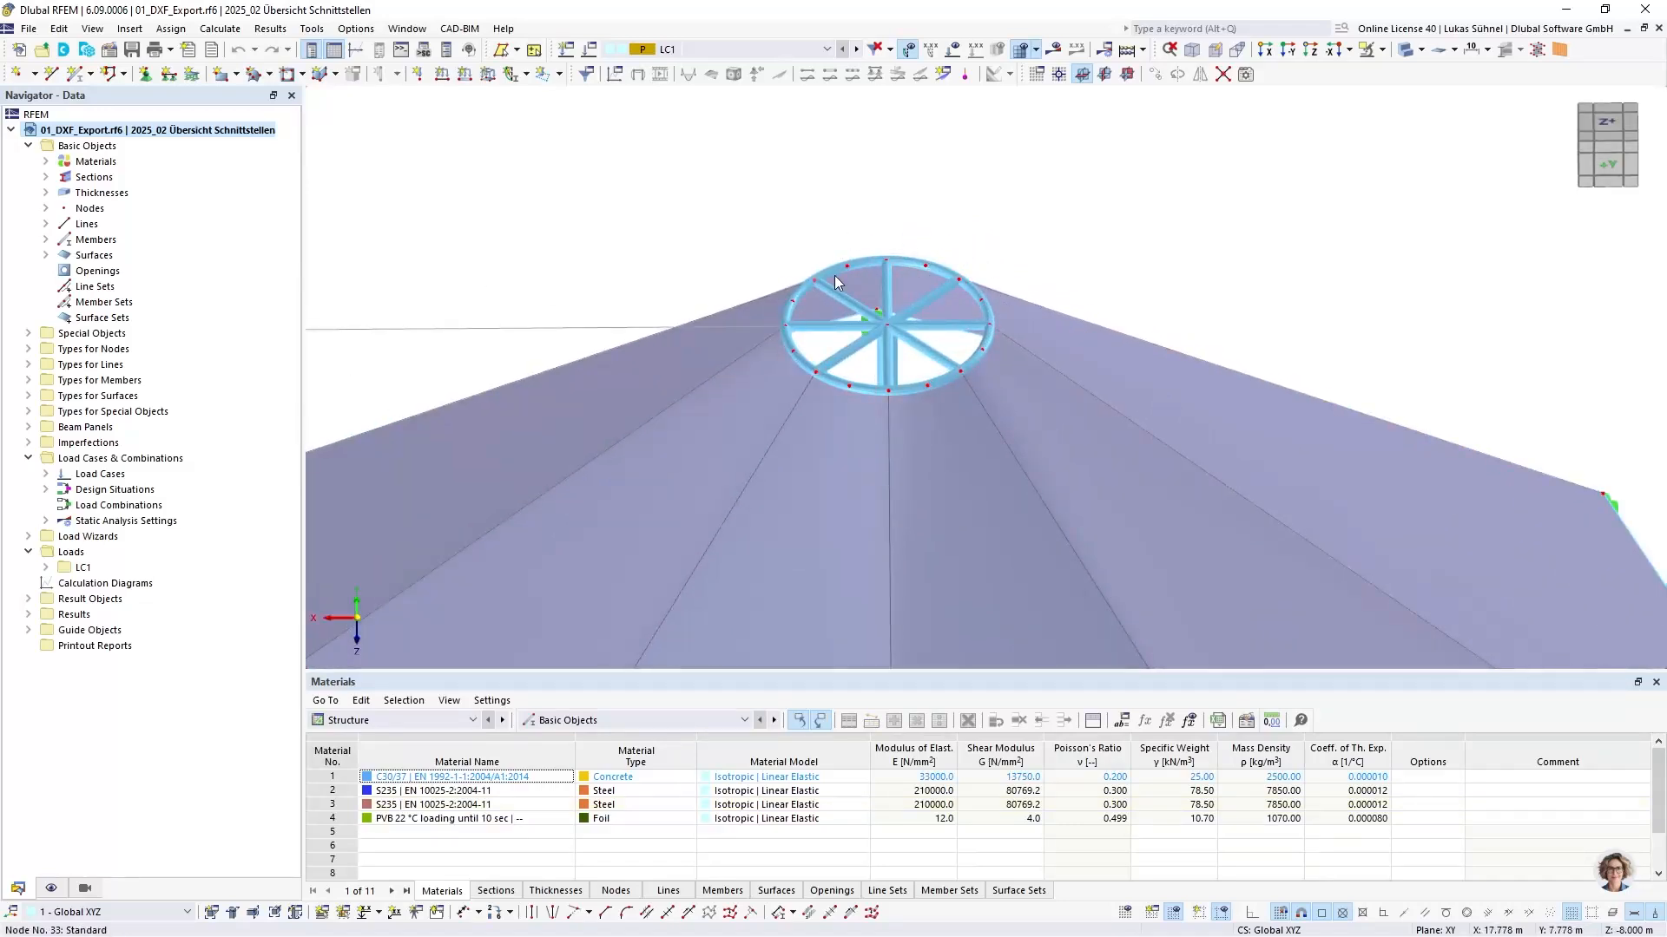
scroll(833, 241, down, 4)
scroll(832, 241, down, 5)
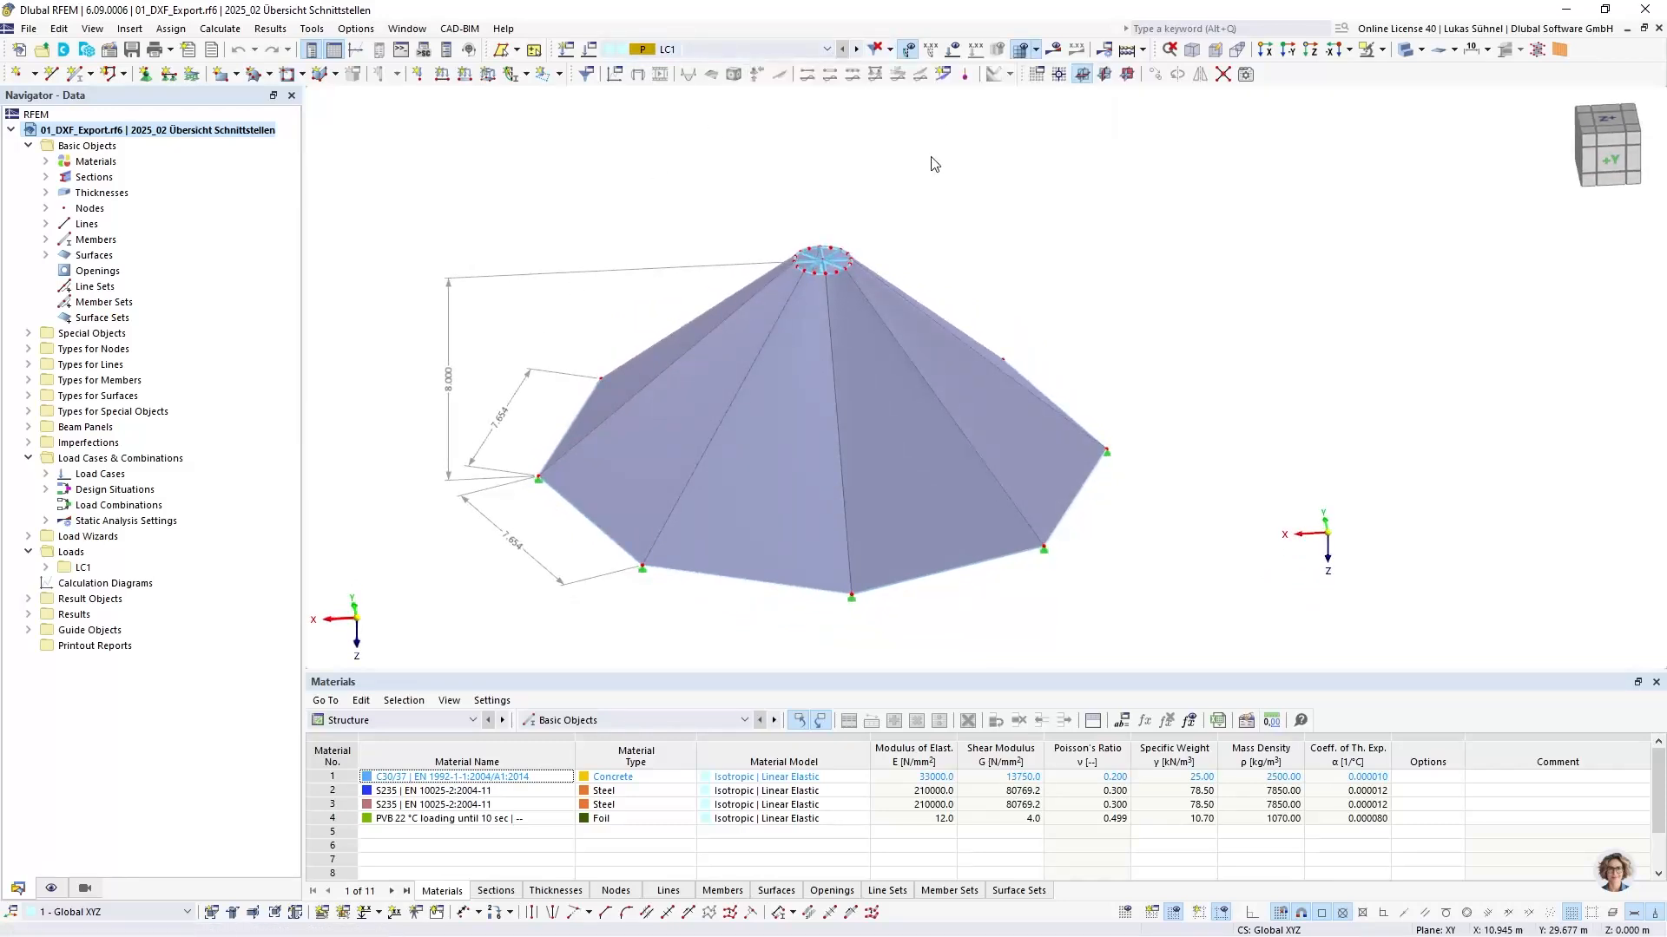
Display the LC1 loads, examine the form-finding definition options of a membrane surface load, and close it without changes
click(952, 50)
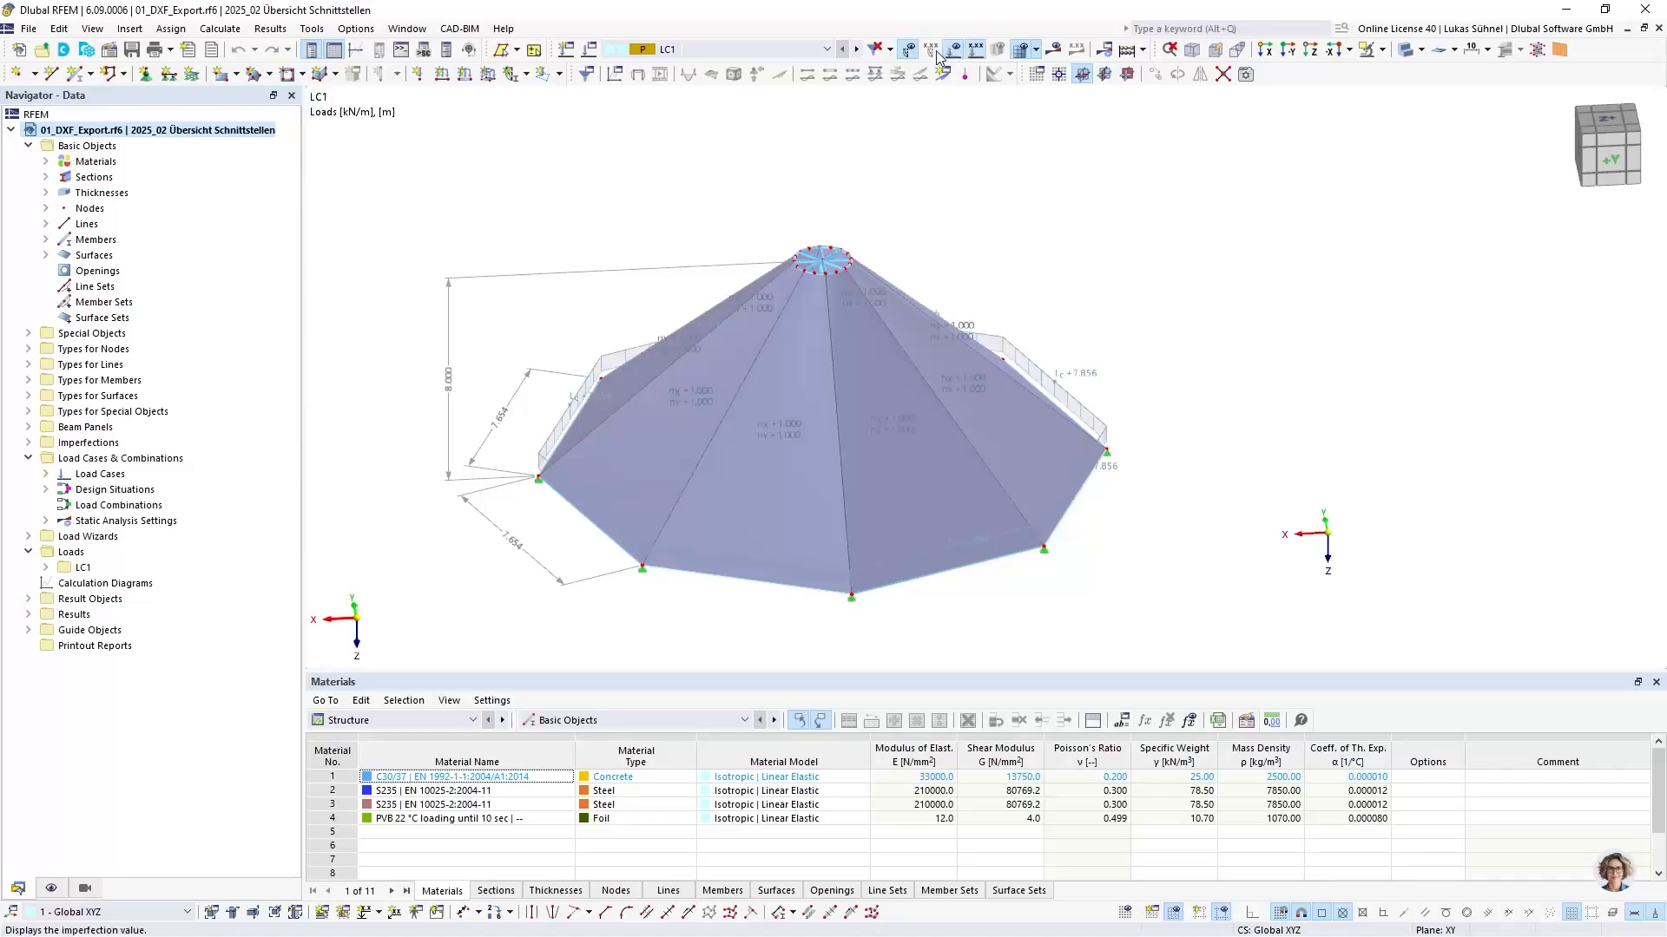
double_click(963, 337)
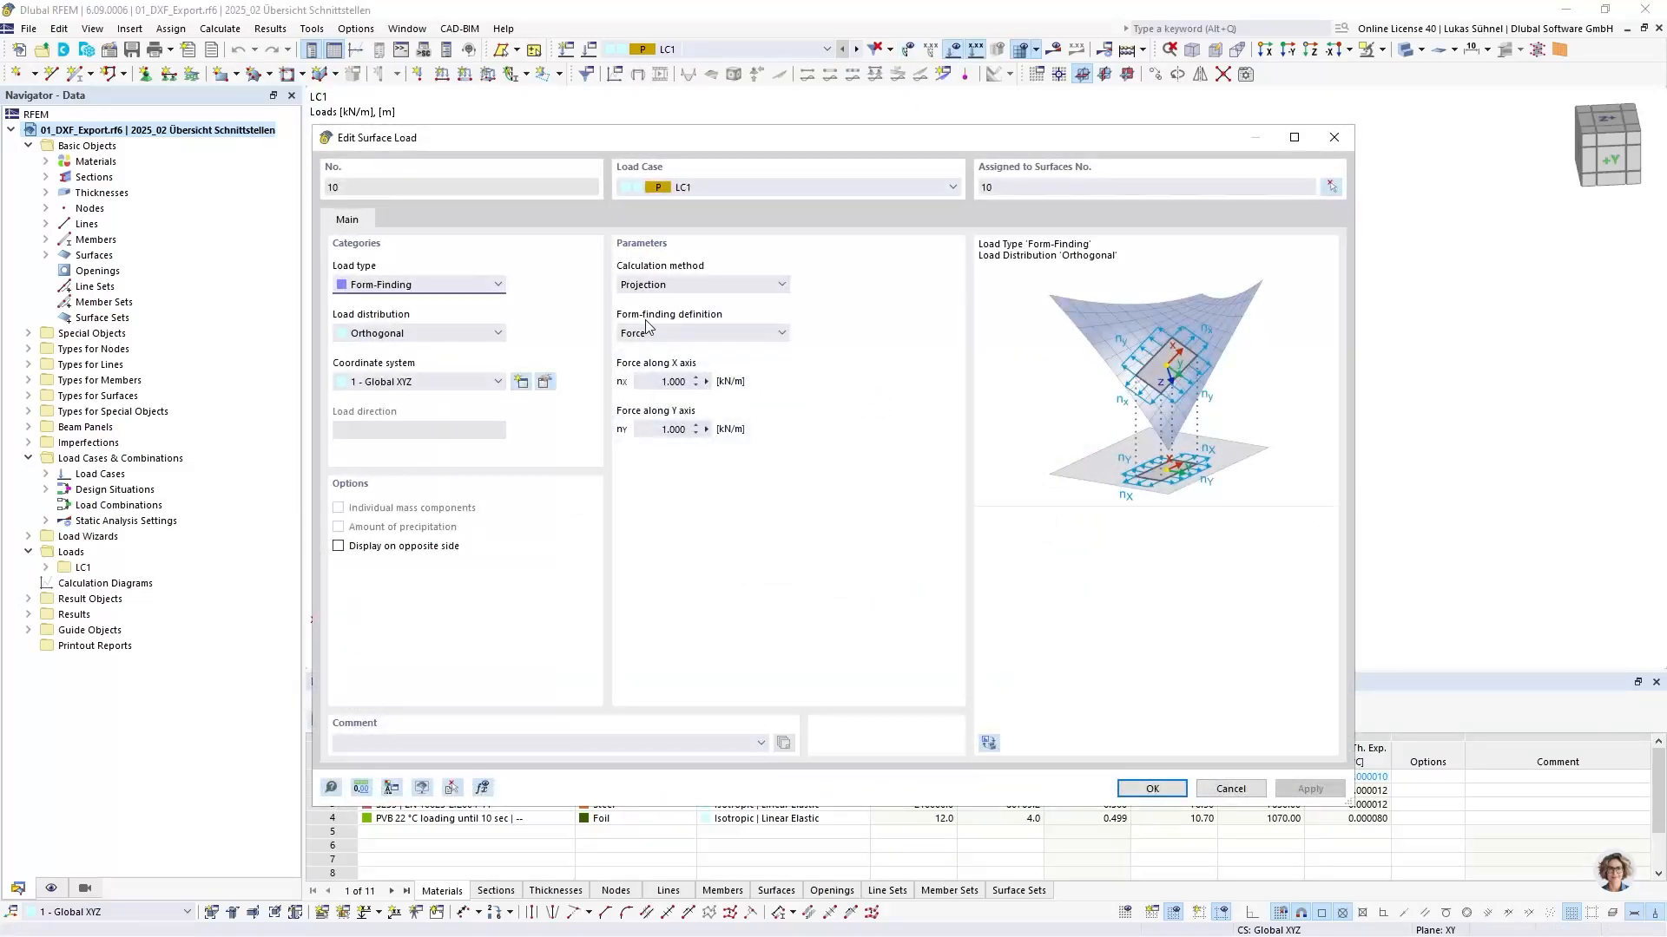
click(657, 336)
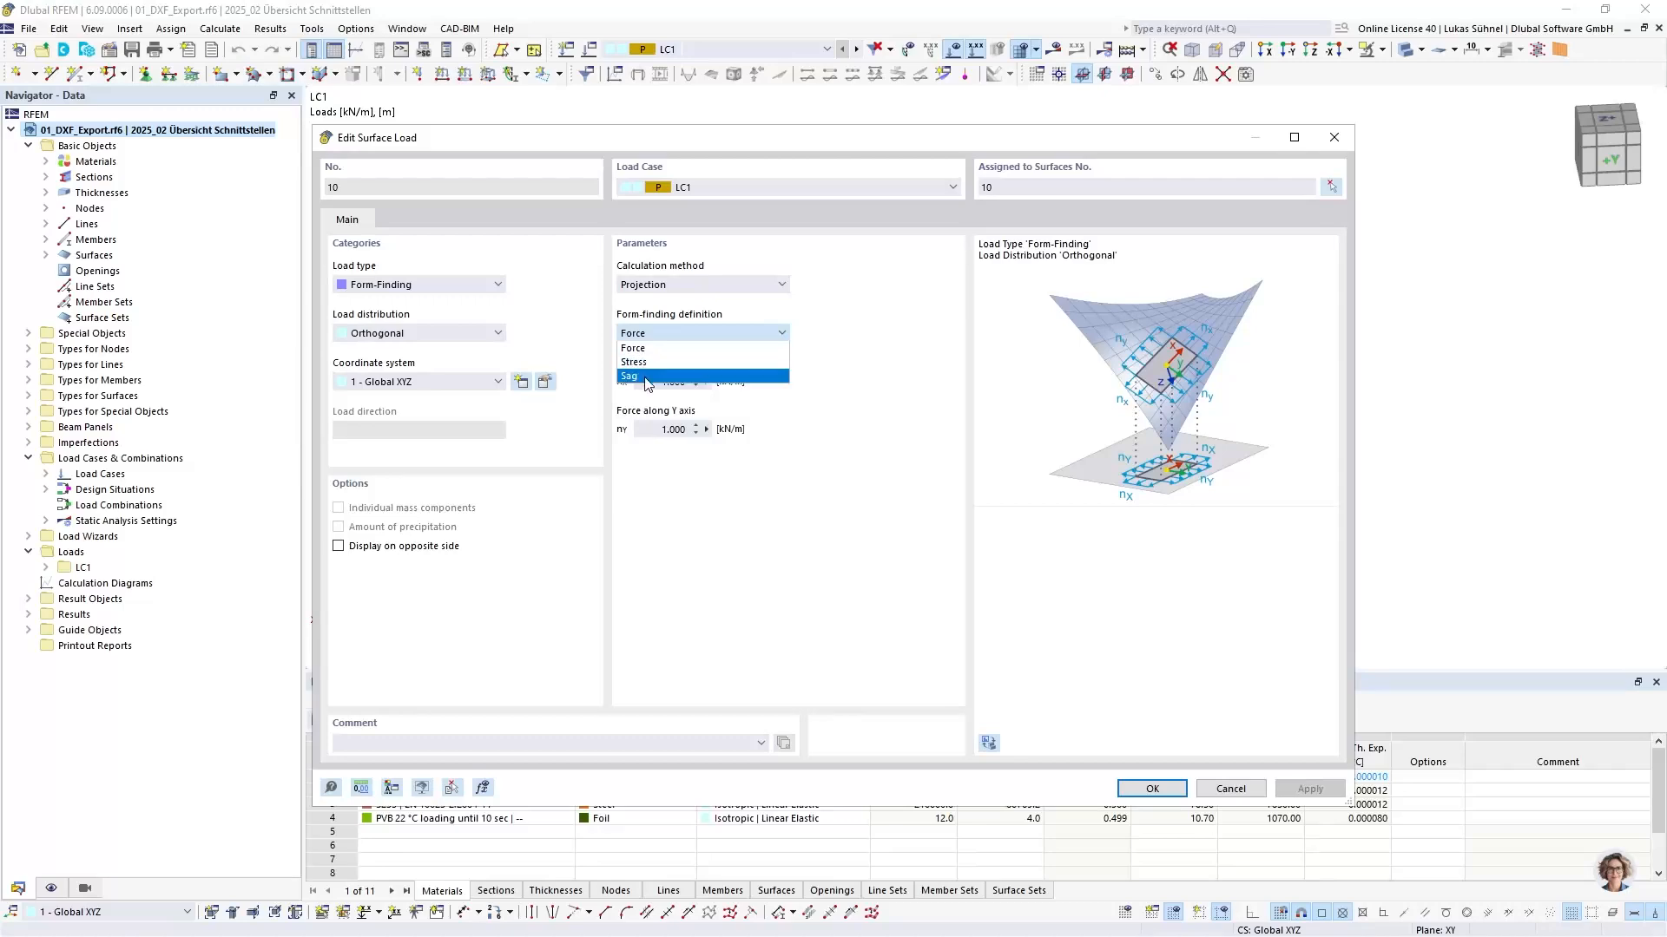
click(653, 328)
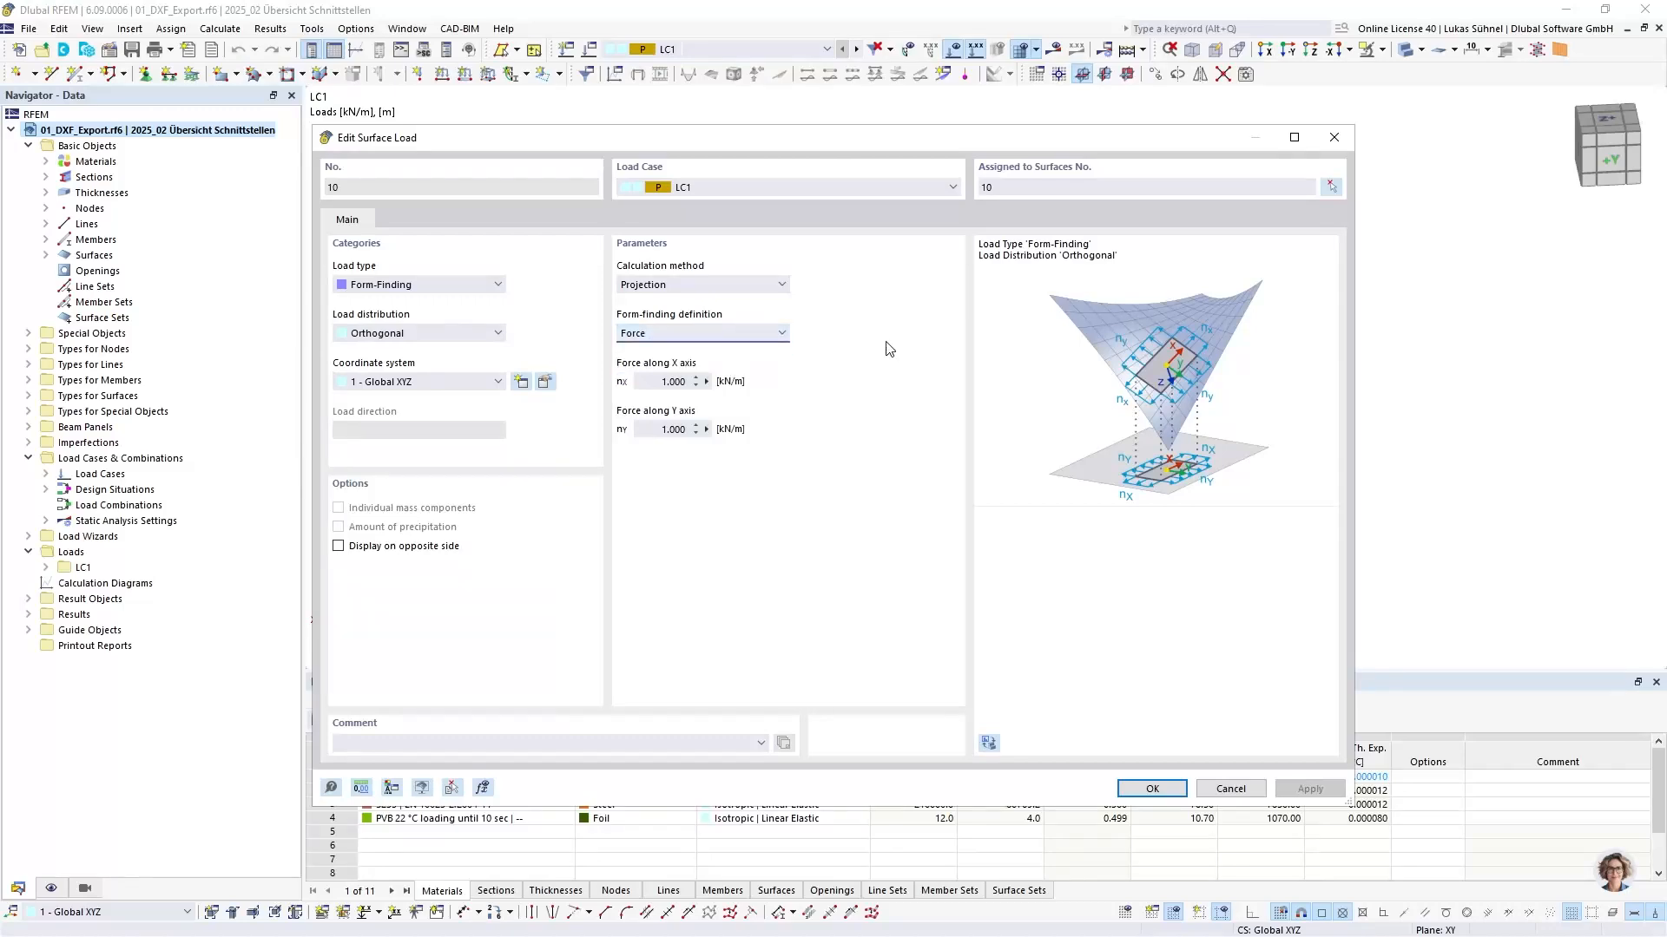
click(1231, 789)
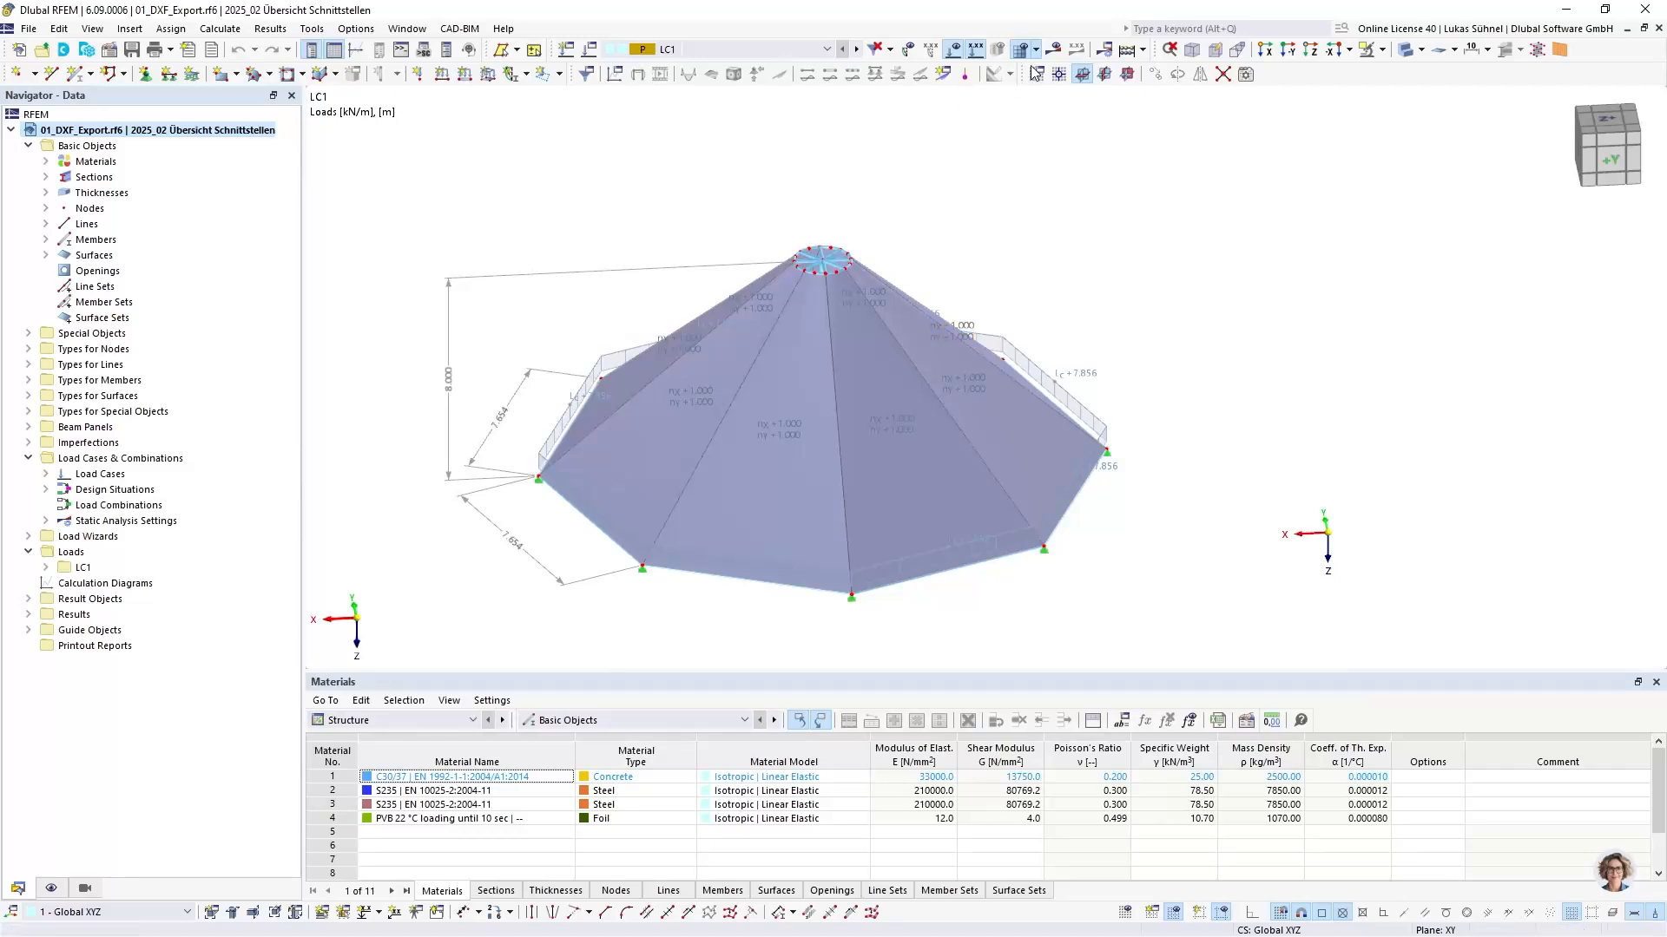
Display the LC1 global deformations |u| as a coloured plot on the form-found membrane shape
click(1056, 52)
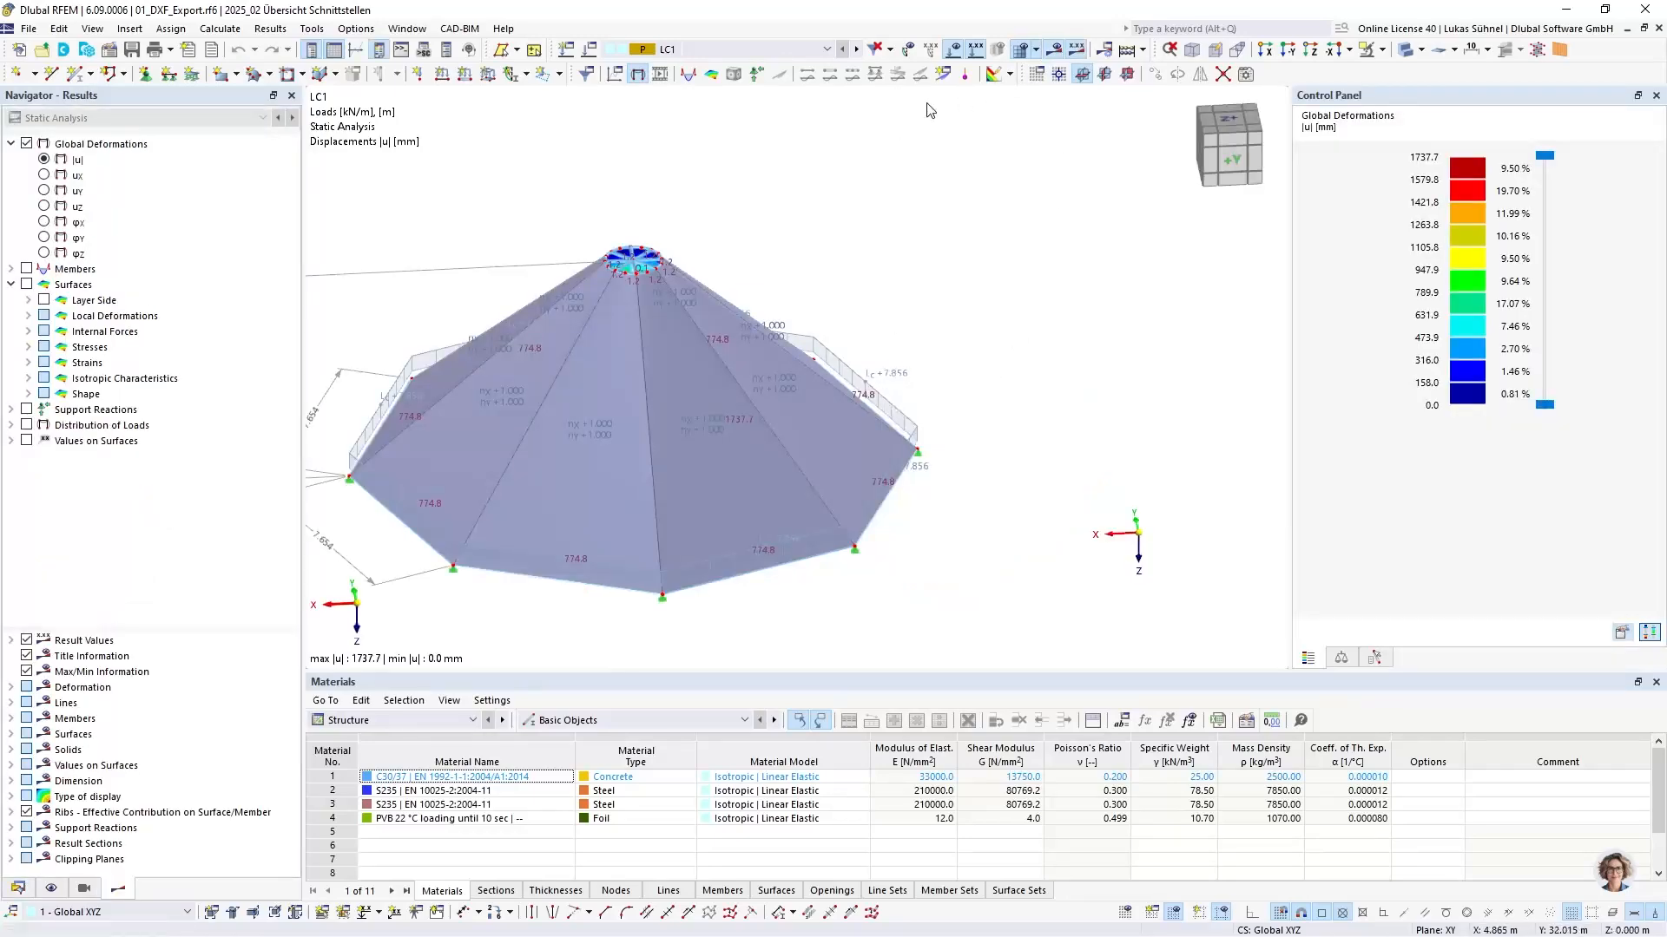
click(1402, 52)
click(1403, 52)
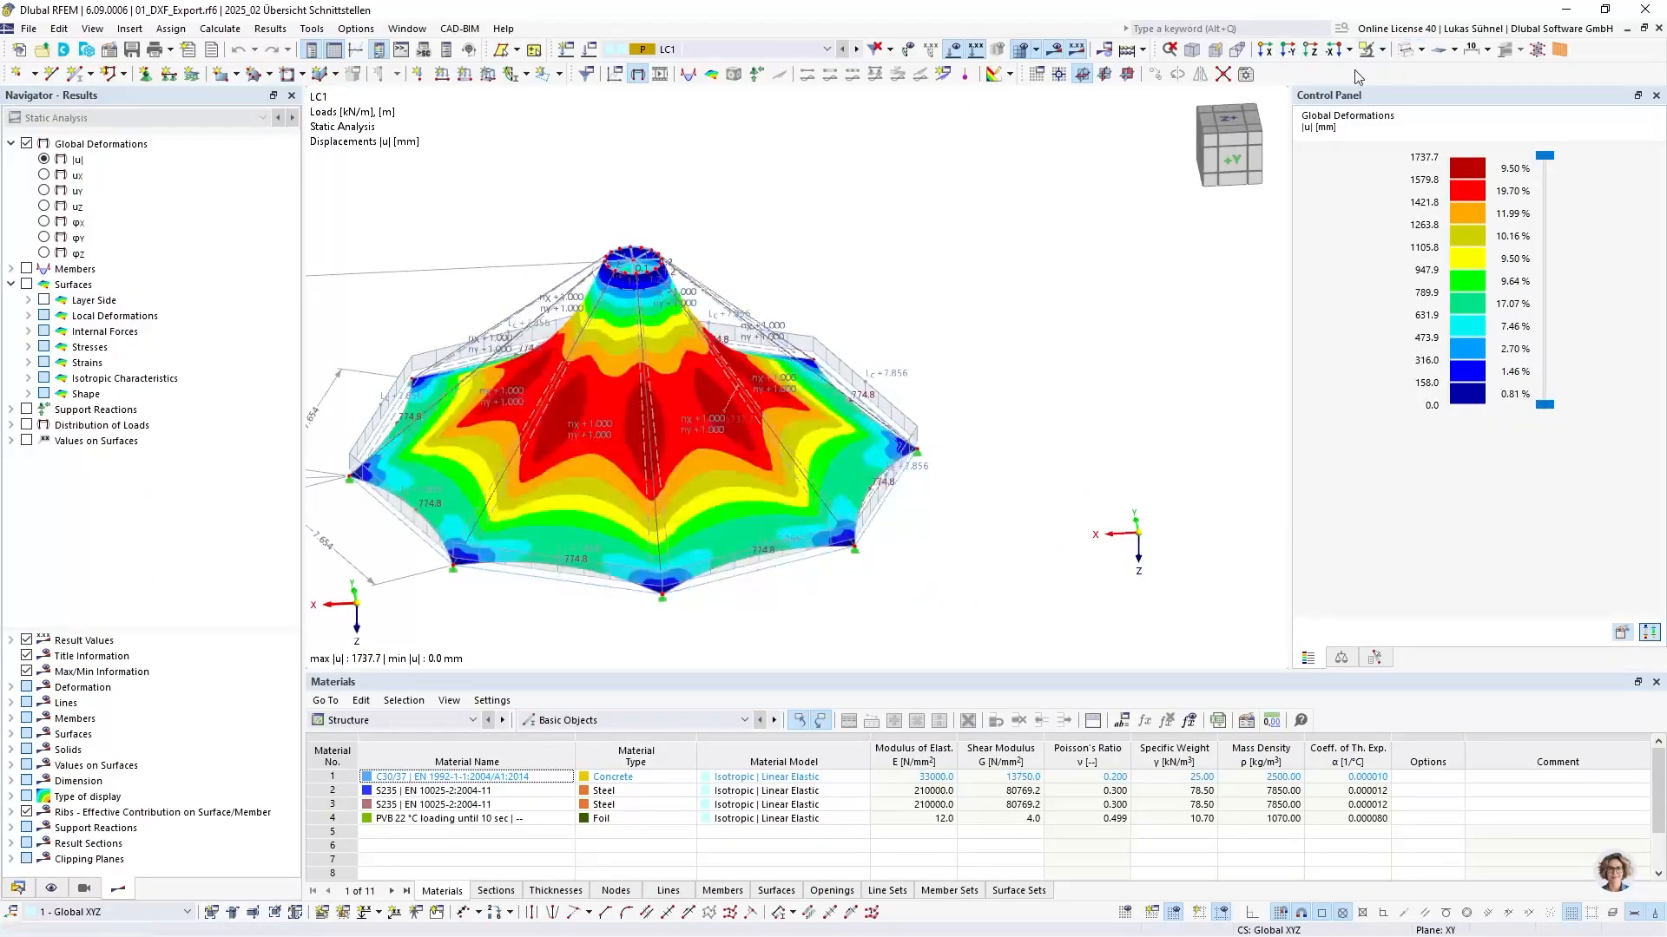
Examine the form-found membrane shape from several angles, comparing it with the original straight-edged geometry
middle_drag(860, 161, 1022, 212)
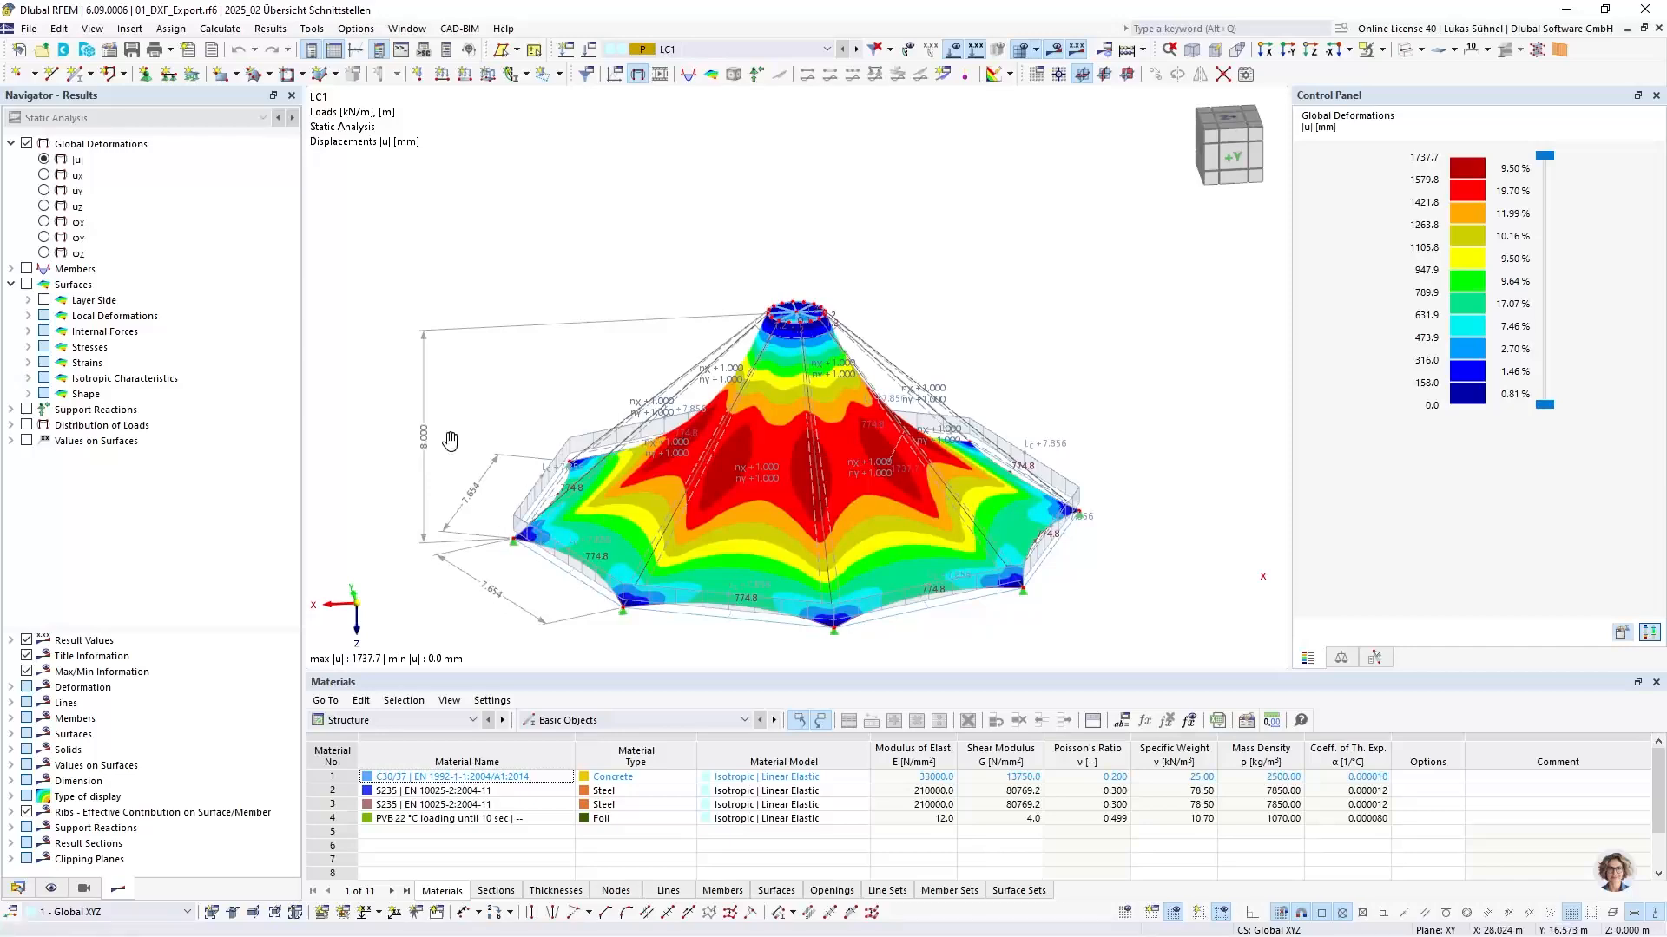
middle_drag(449, 441, 463, 399)
ctrl+middle_drag(464, 399, 477, 439)
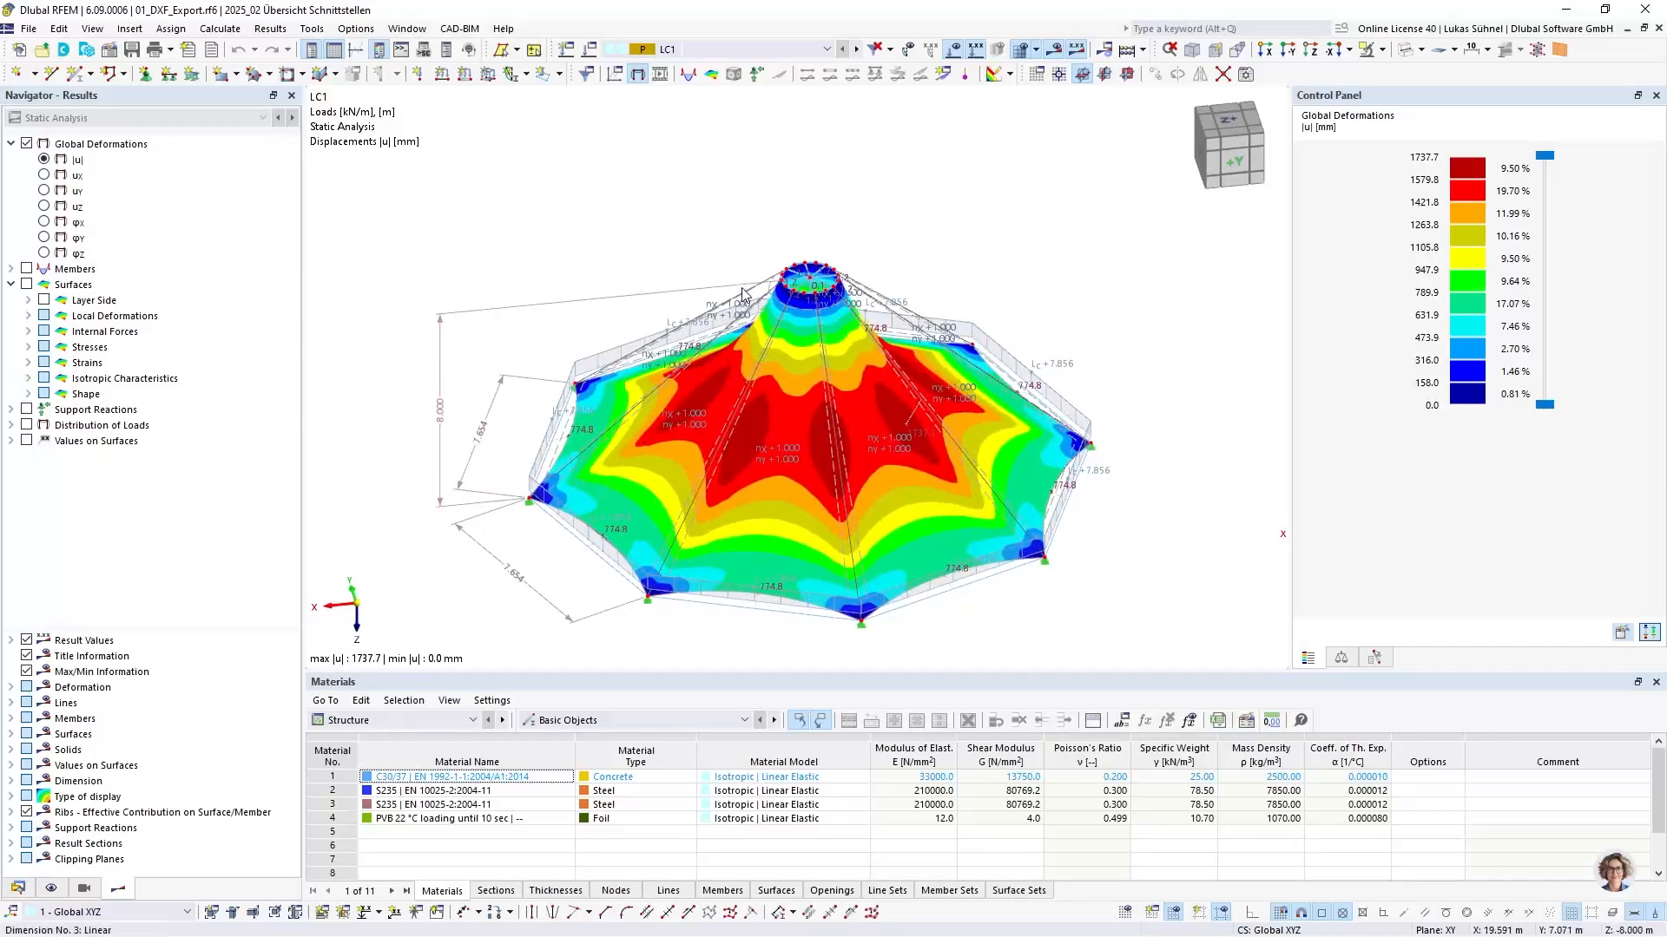
ctrl+middle_drag(741, 289, 731, 412)
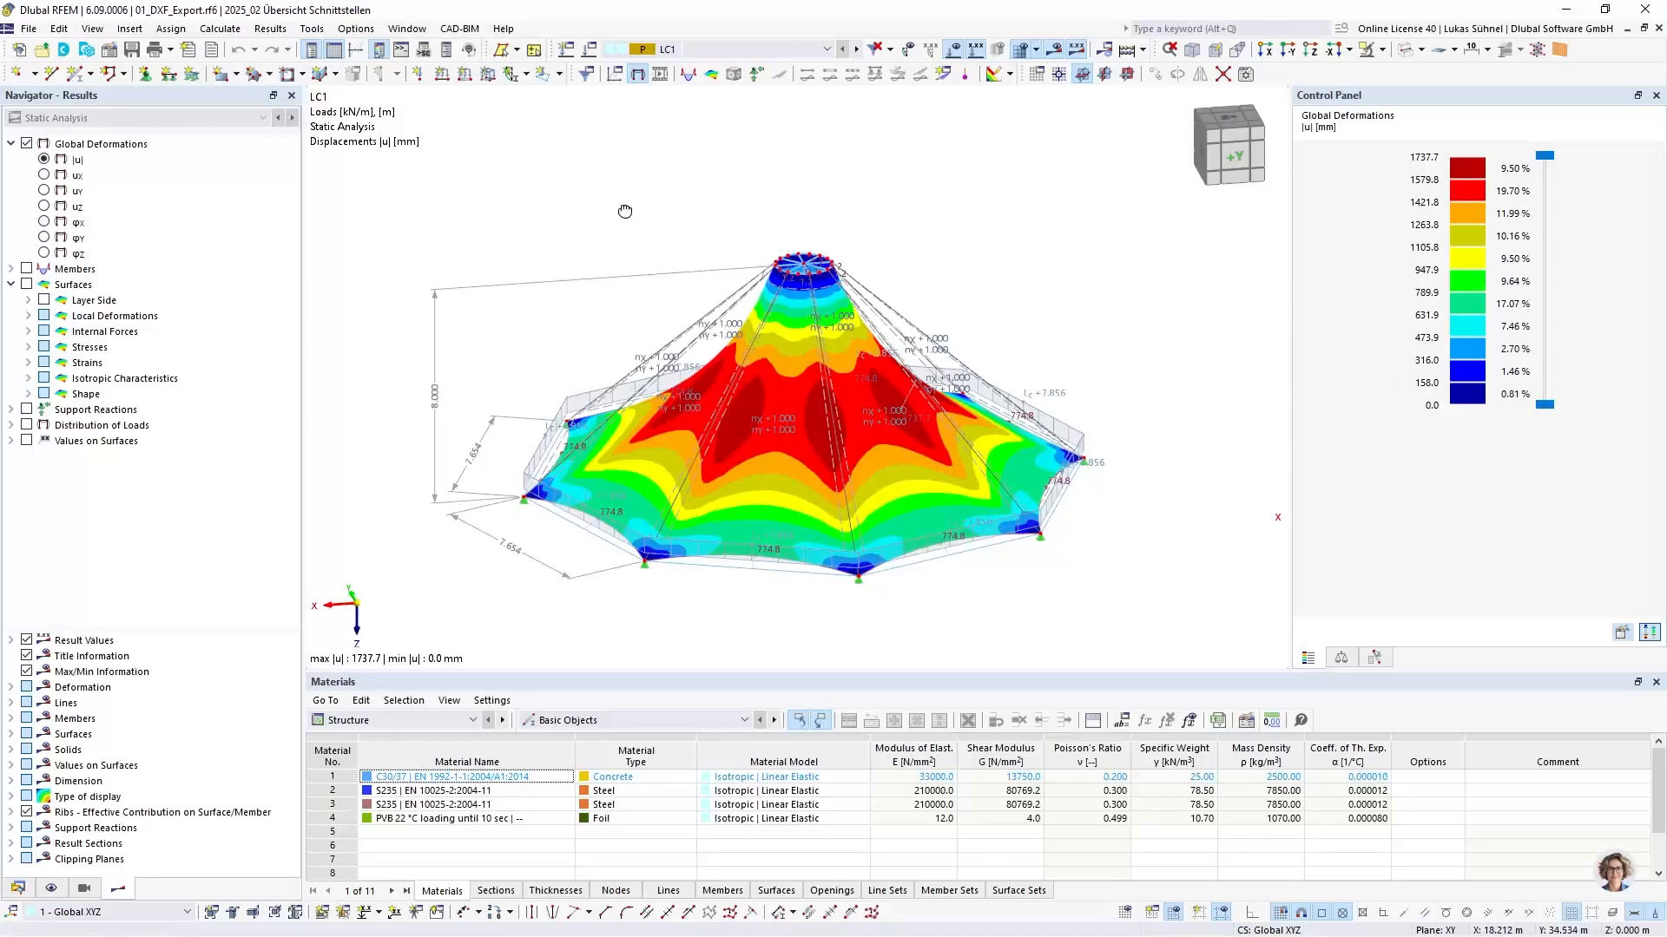
scroll(625, 211, up, 2)
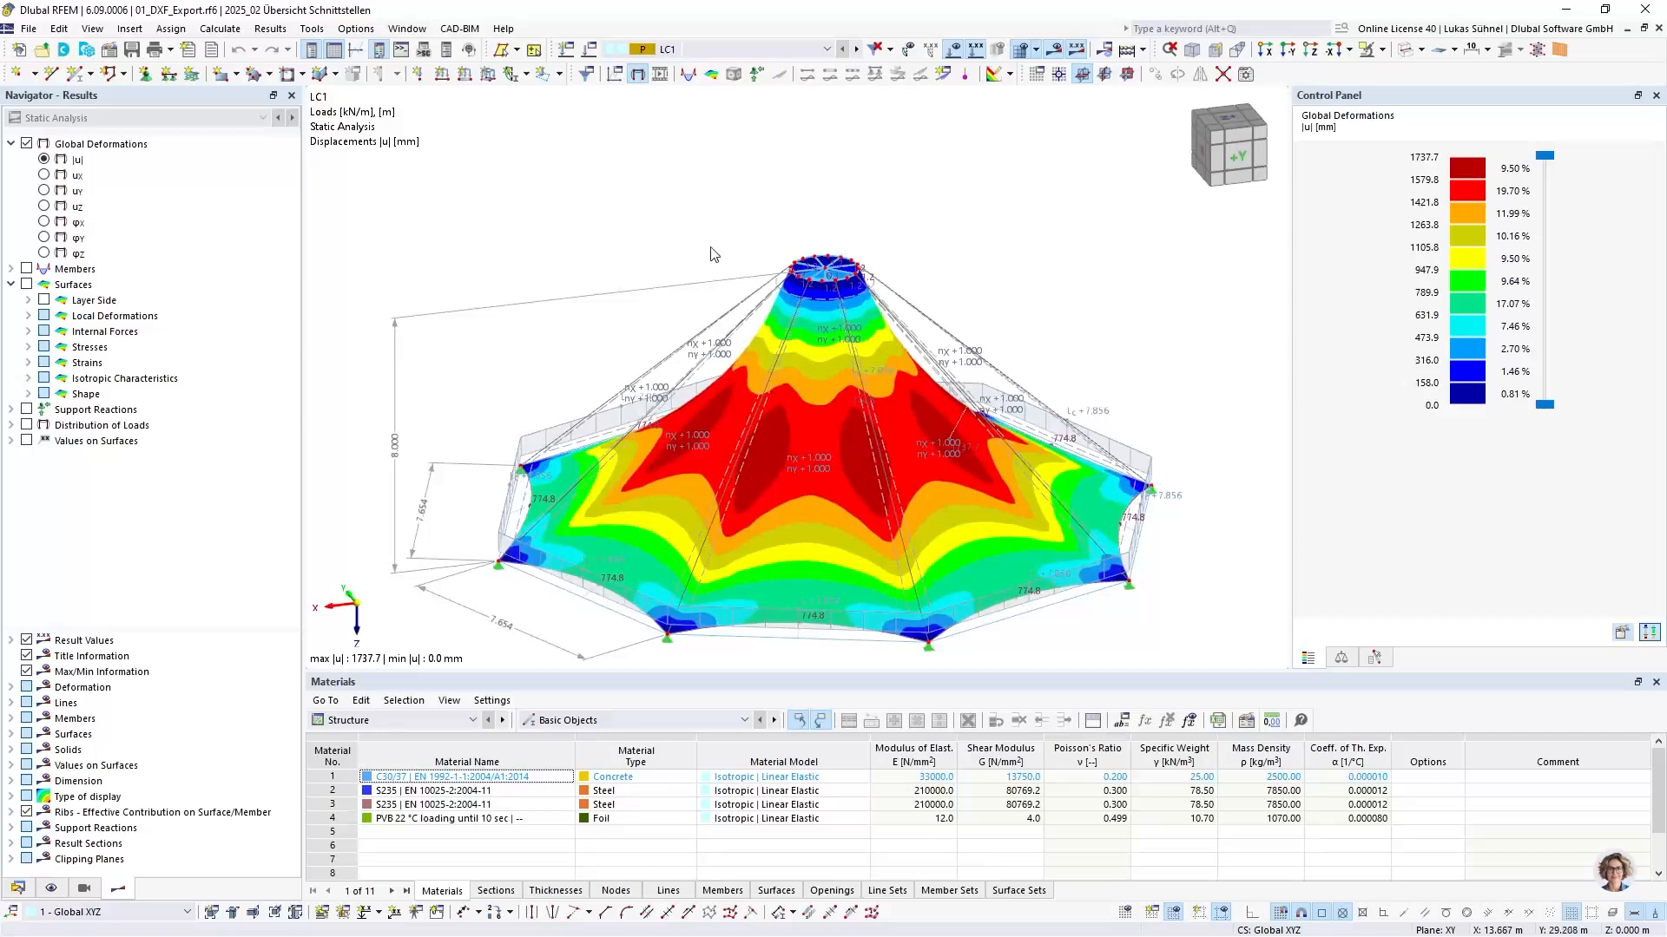
ctrl+middle_drag(710, 254, 678, 241)
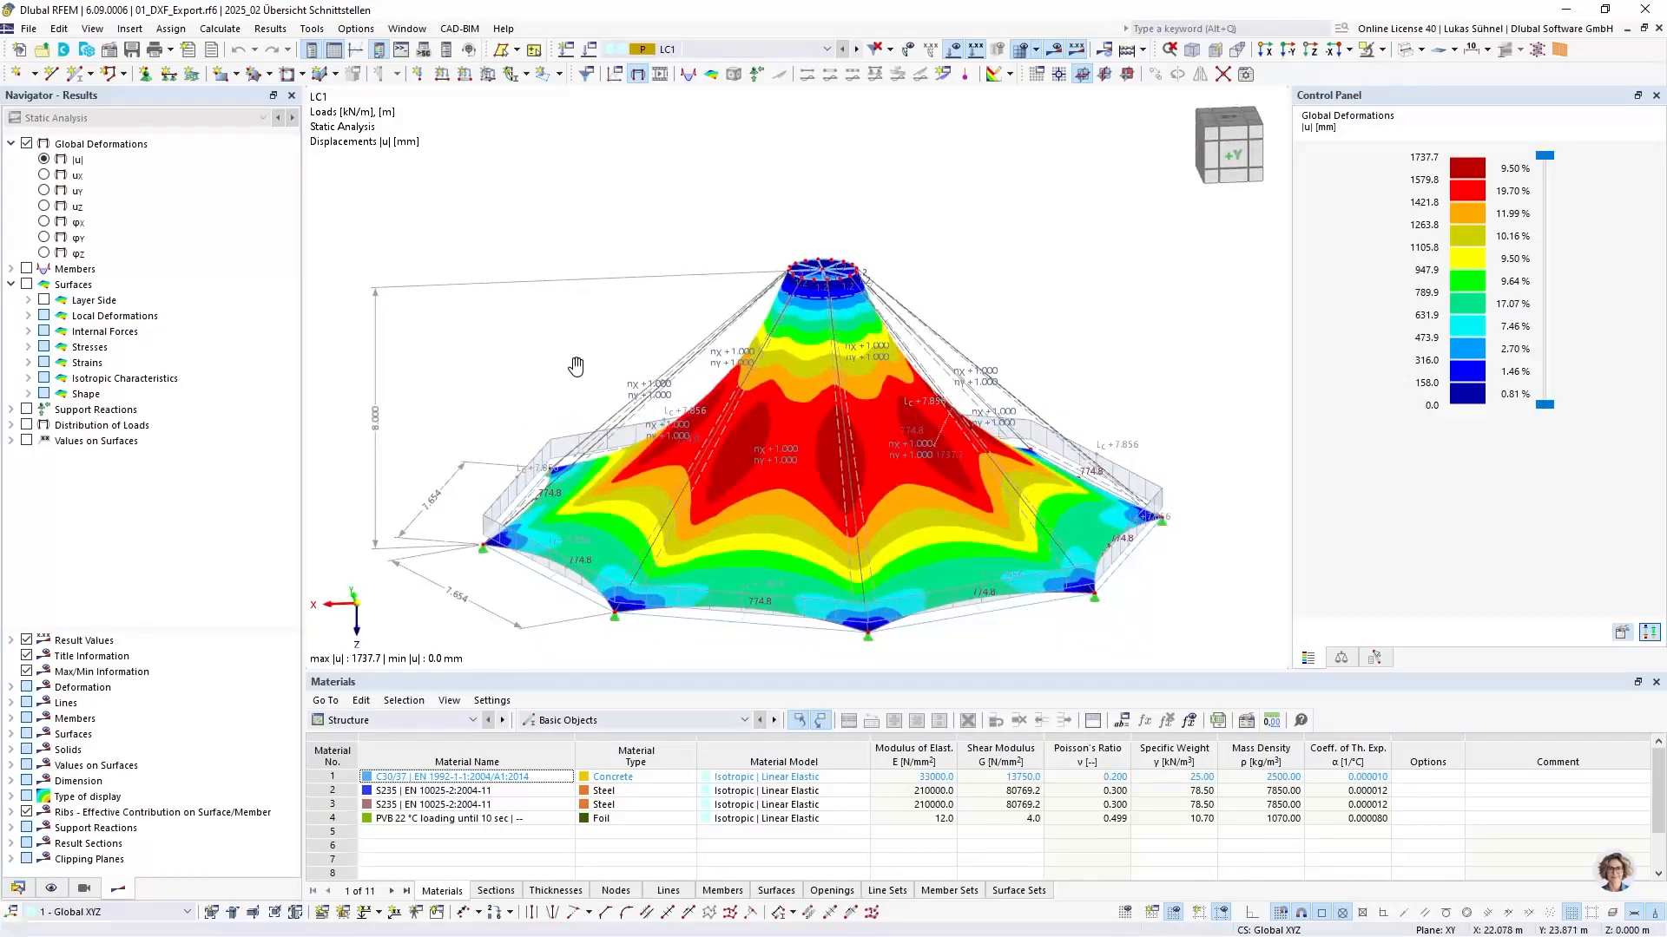
middle_drag(573, 361, 633, 324)
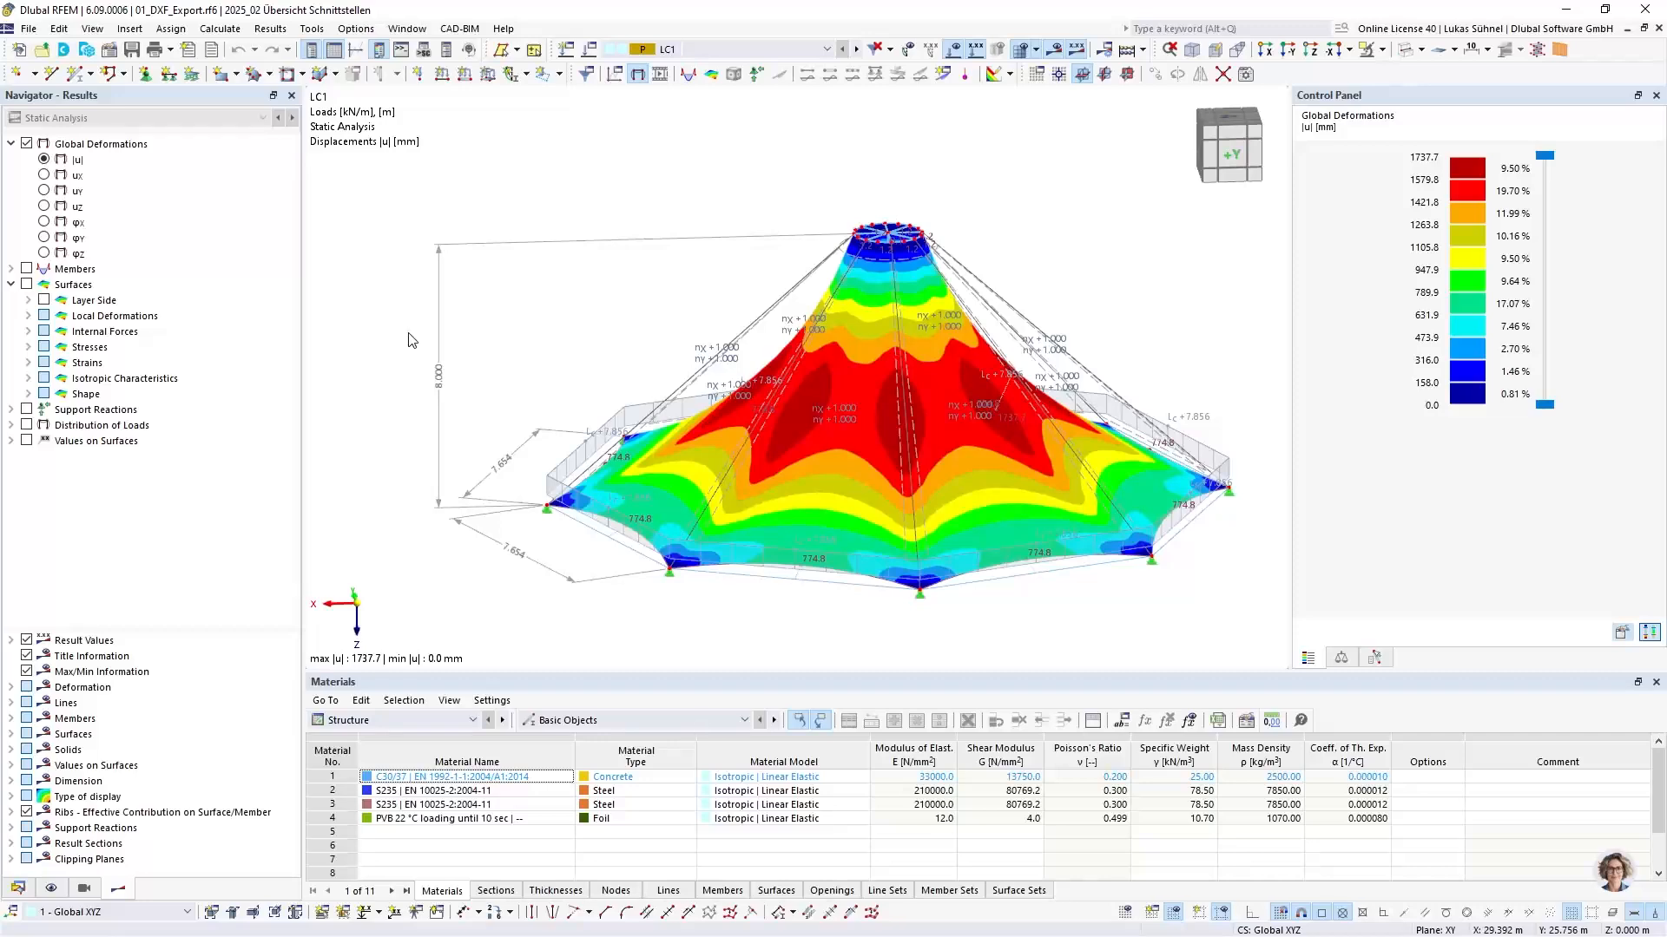
ctrl+middle_drag(560, 315, 518, 334)
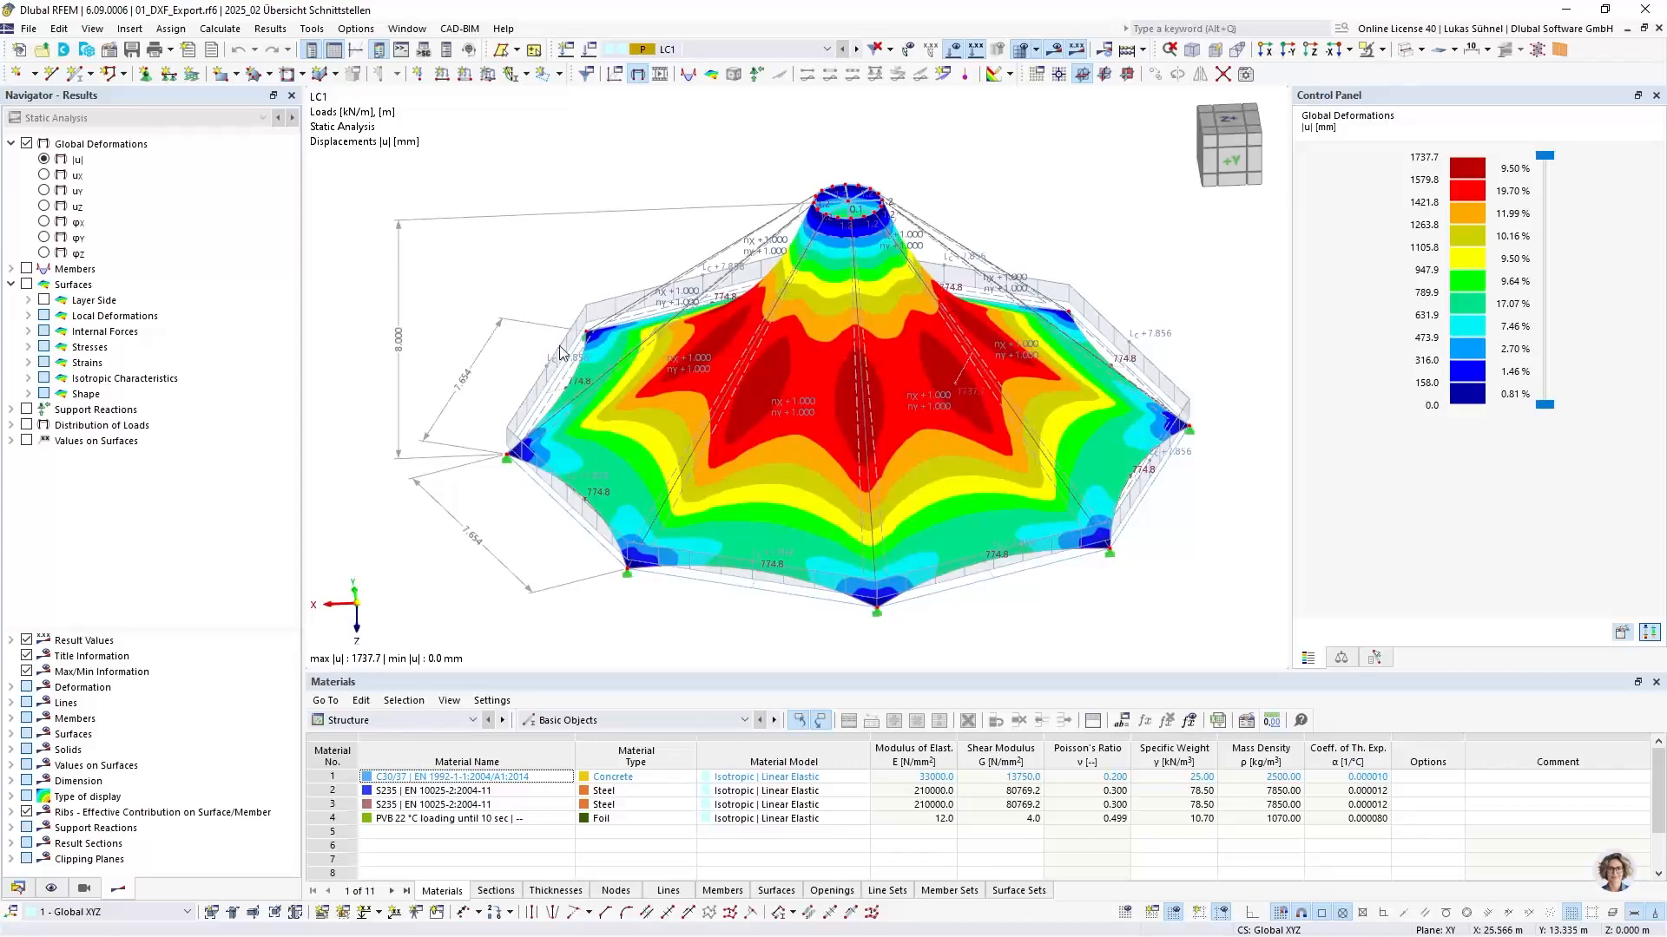
ctrl+middle_drag(519, 277, 543, 266)
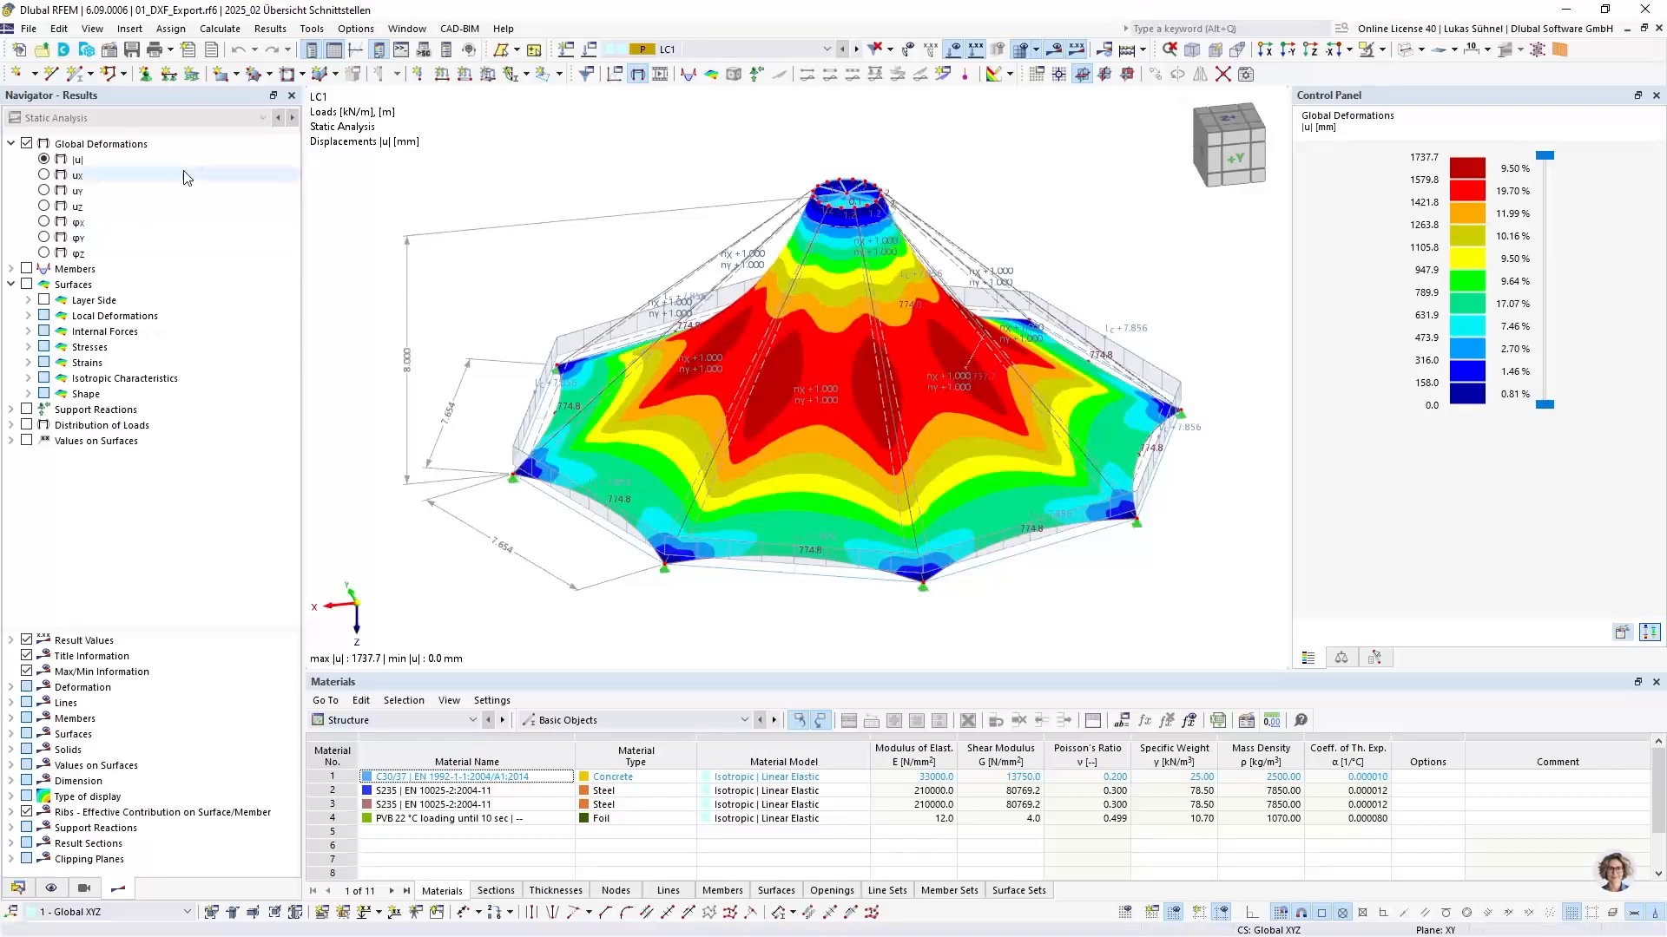
Start a DXF II export of the model, saving the file to the Desktop as Def_shape
click(29, 29)
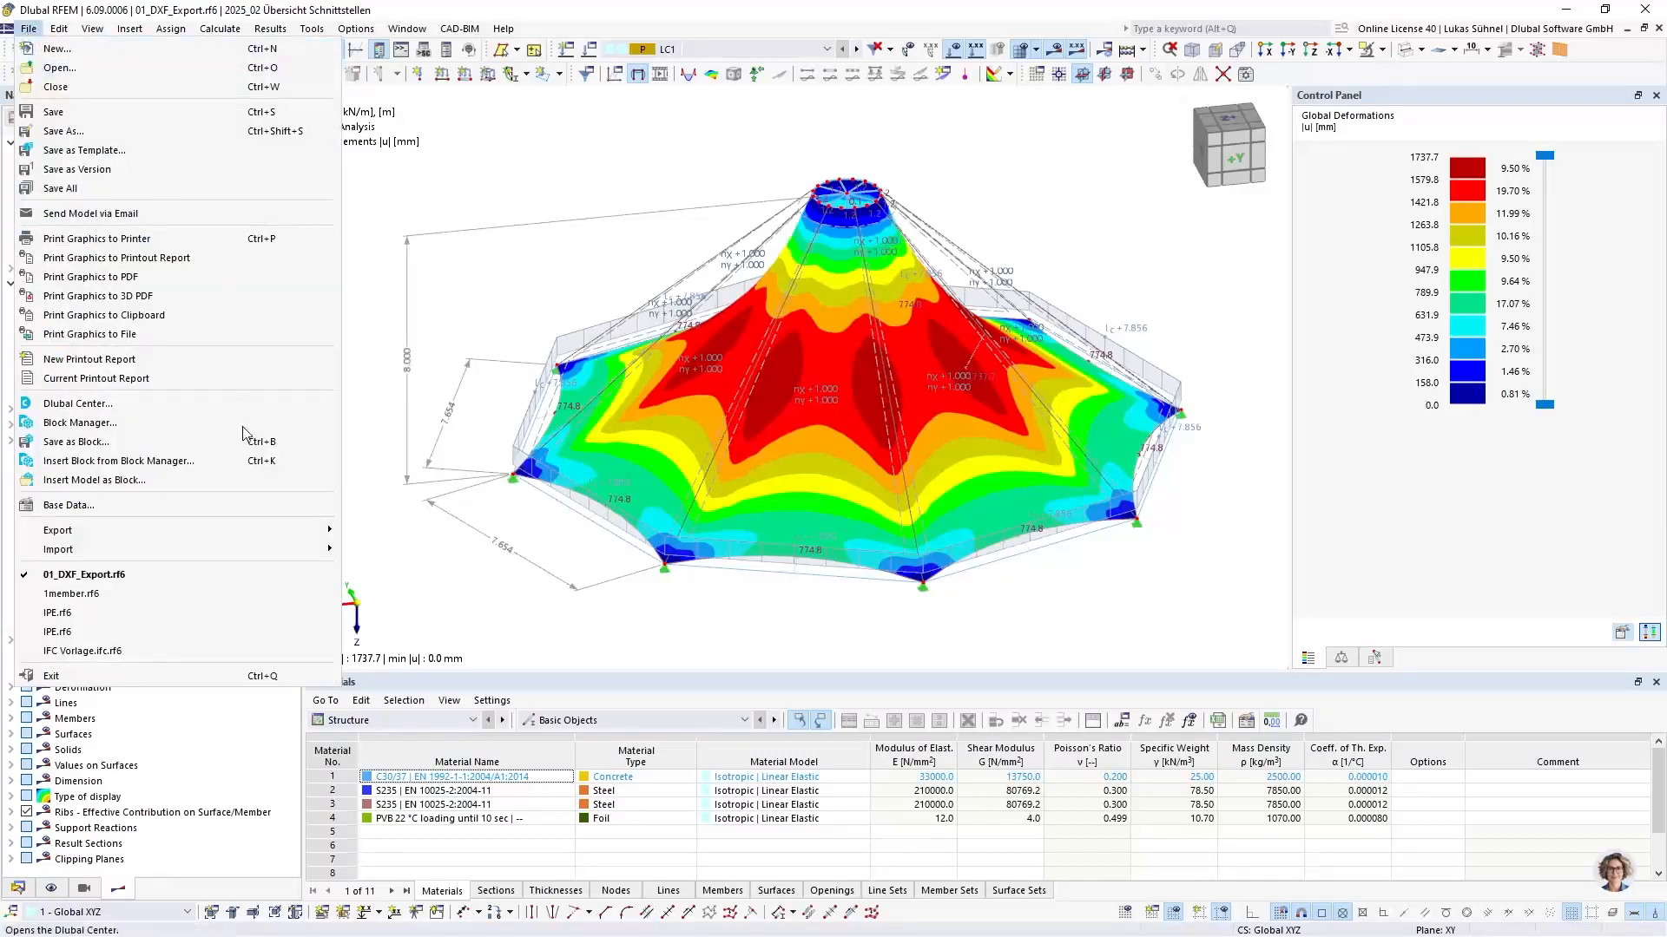
mouse_move(144, 532)
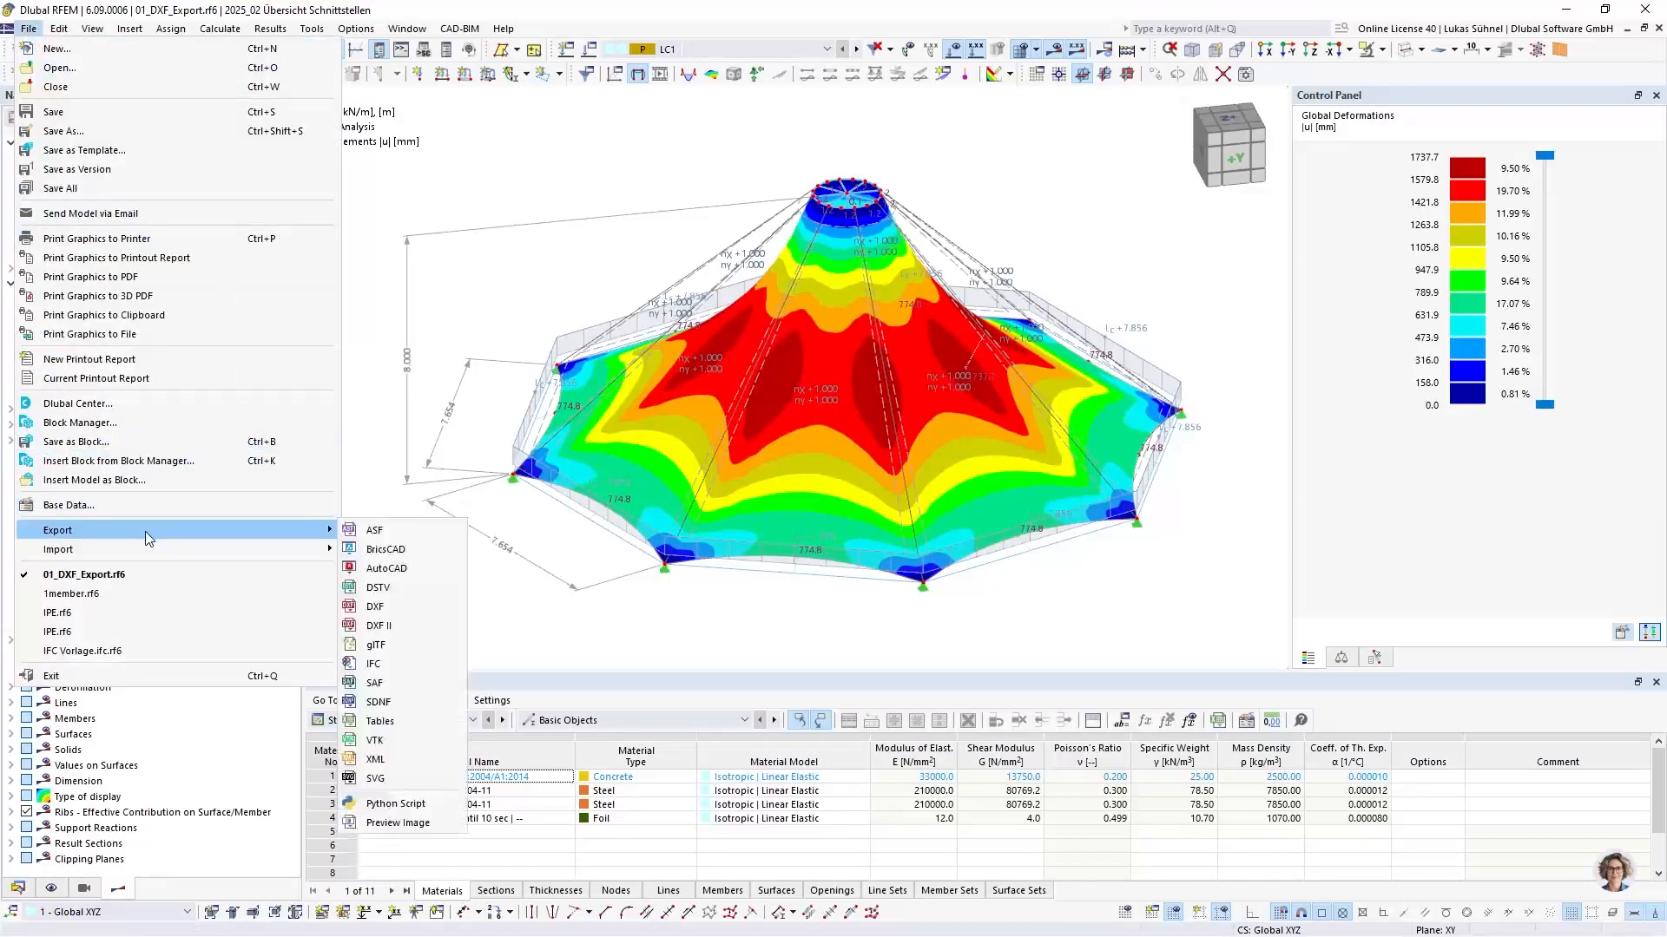
click(383, 626)
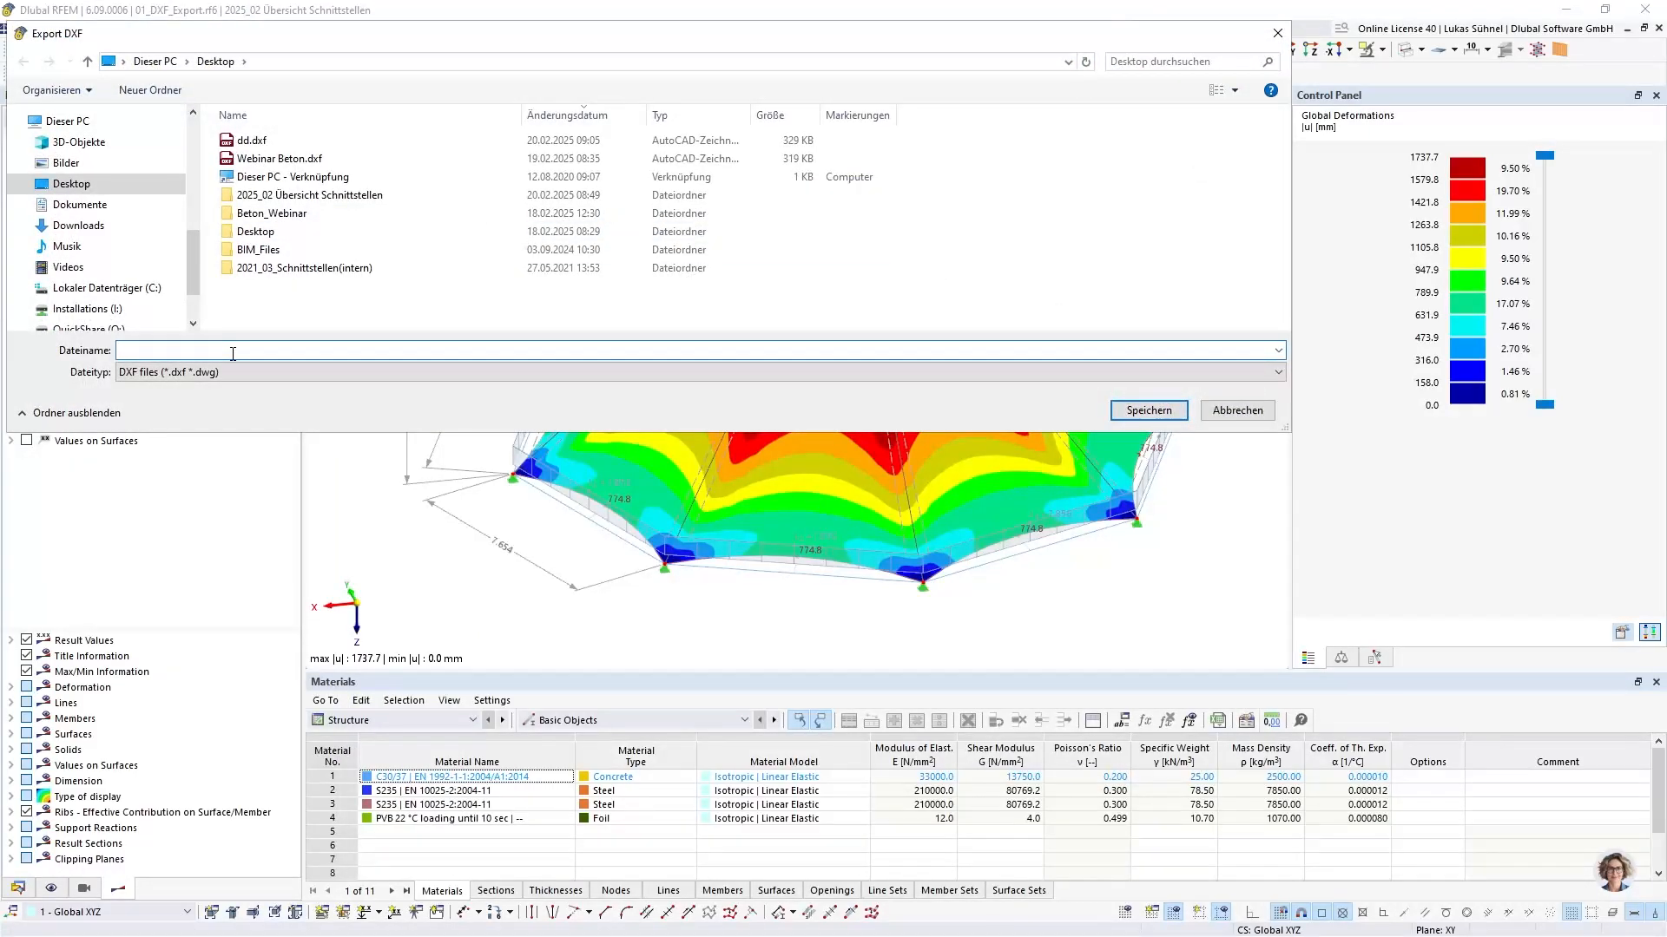
text(Def_shape)
click(1149, 409)
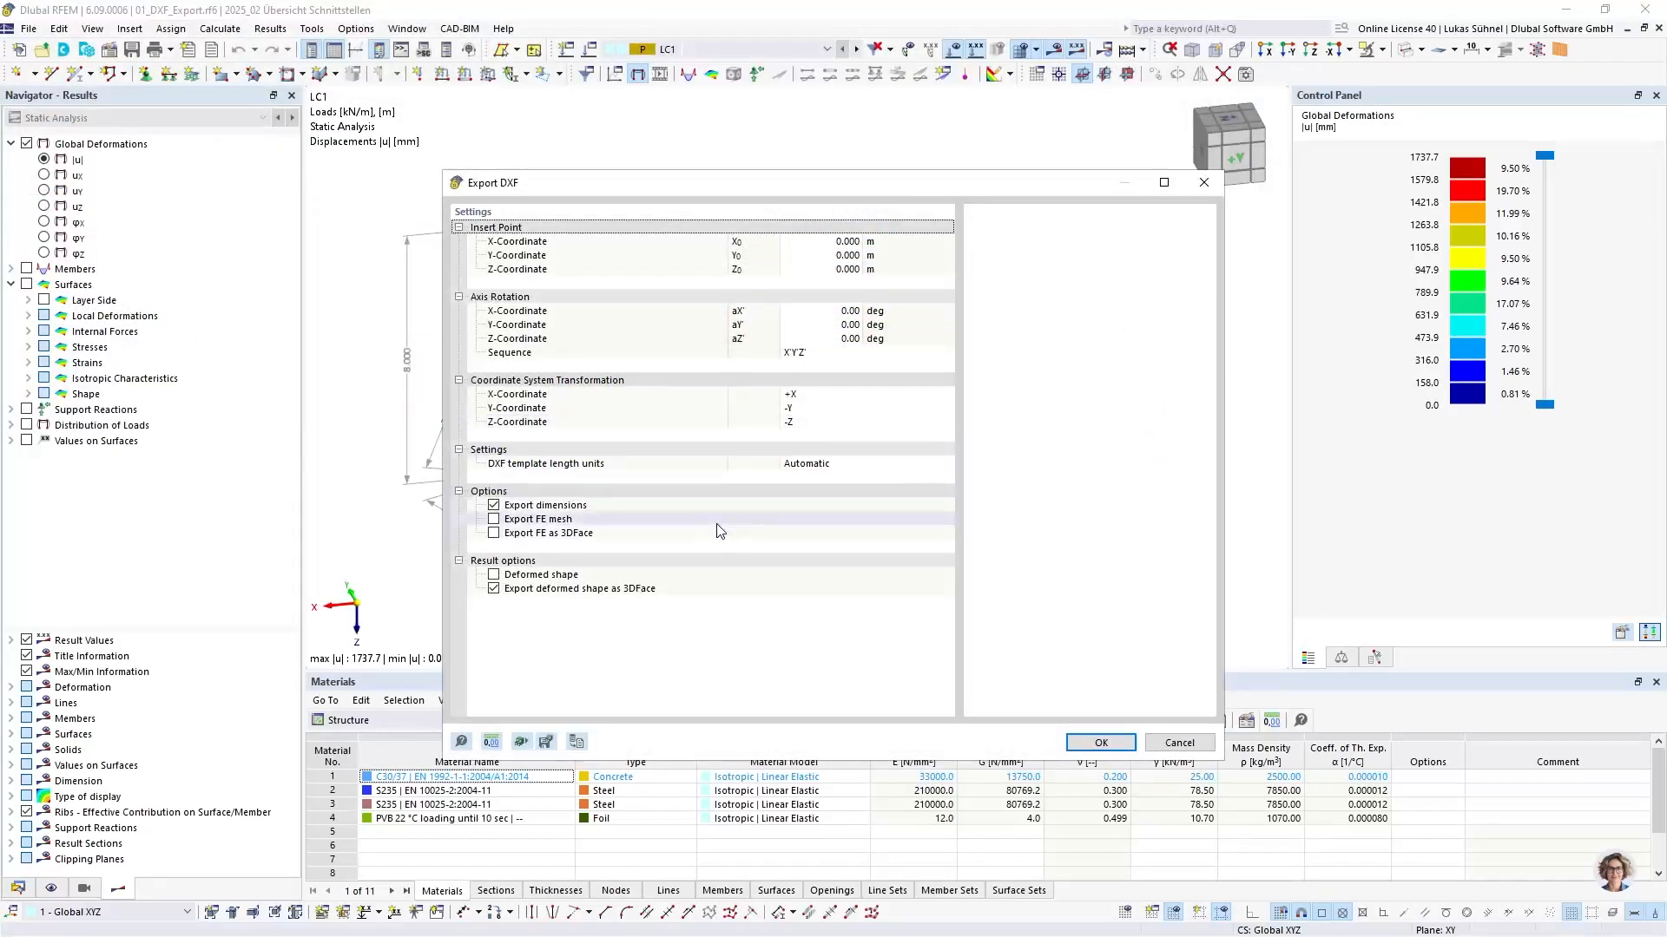
Run the DXF export with dimensions and the deformed shape as 3DFace enabled, leaving the Deformed shape option off
drag(571, 197, 652, 125)
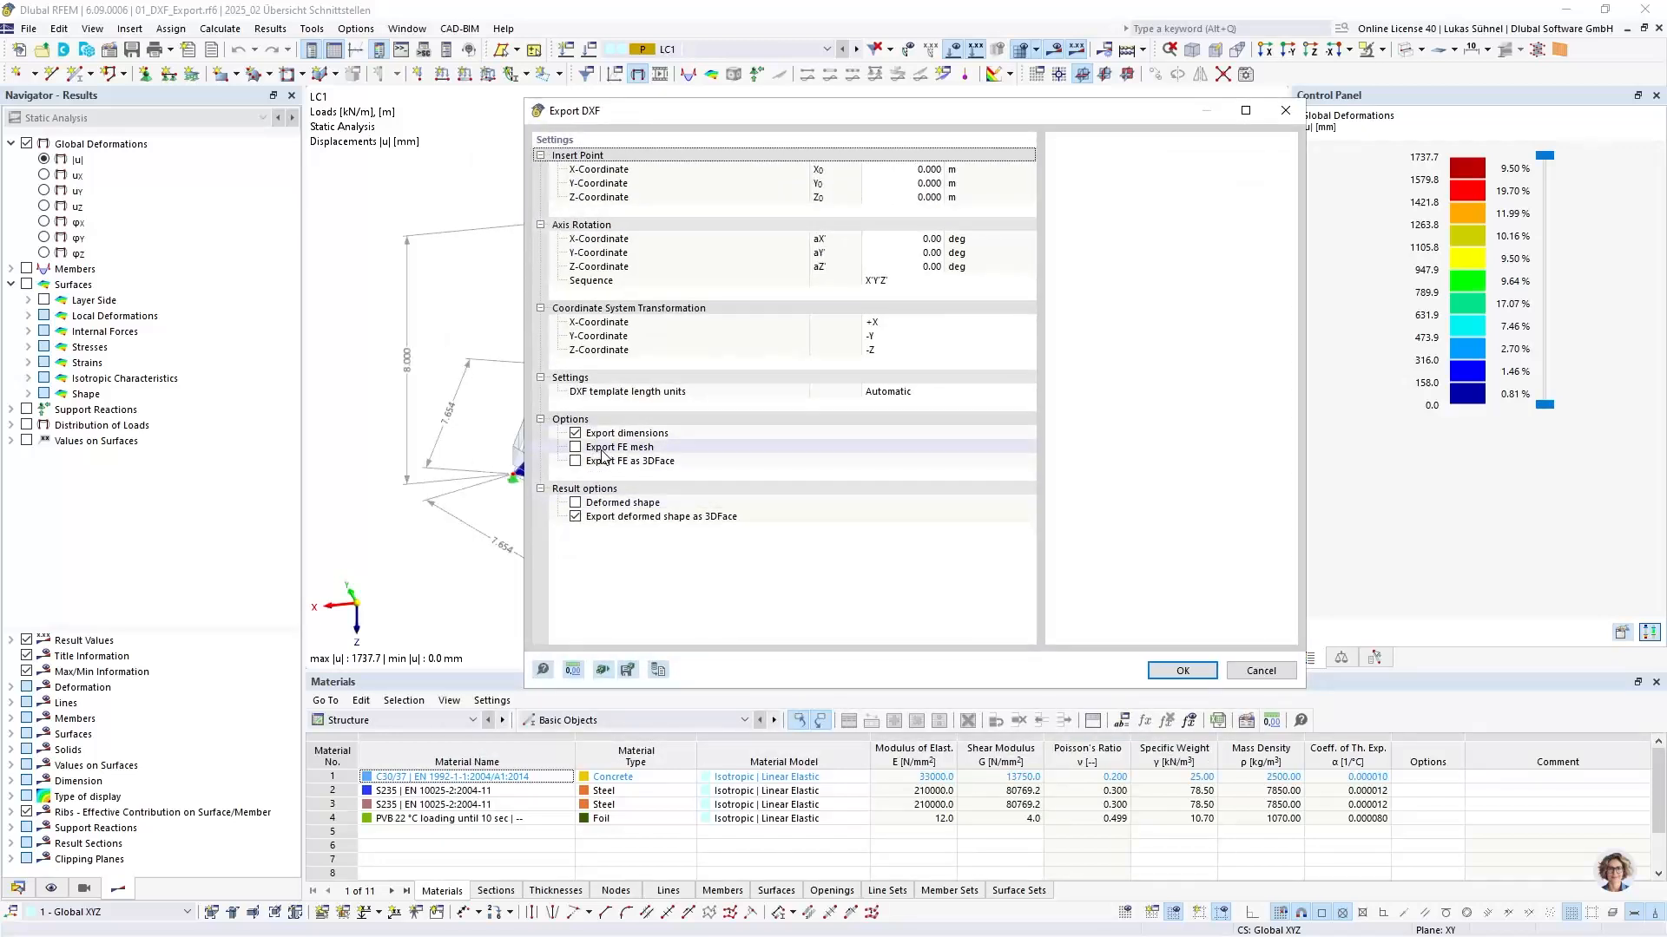
drag(647, 111, 910, 114)
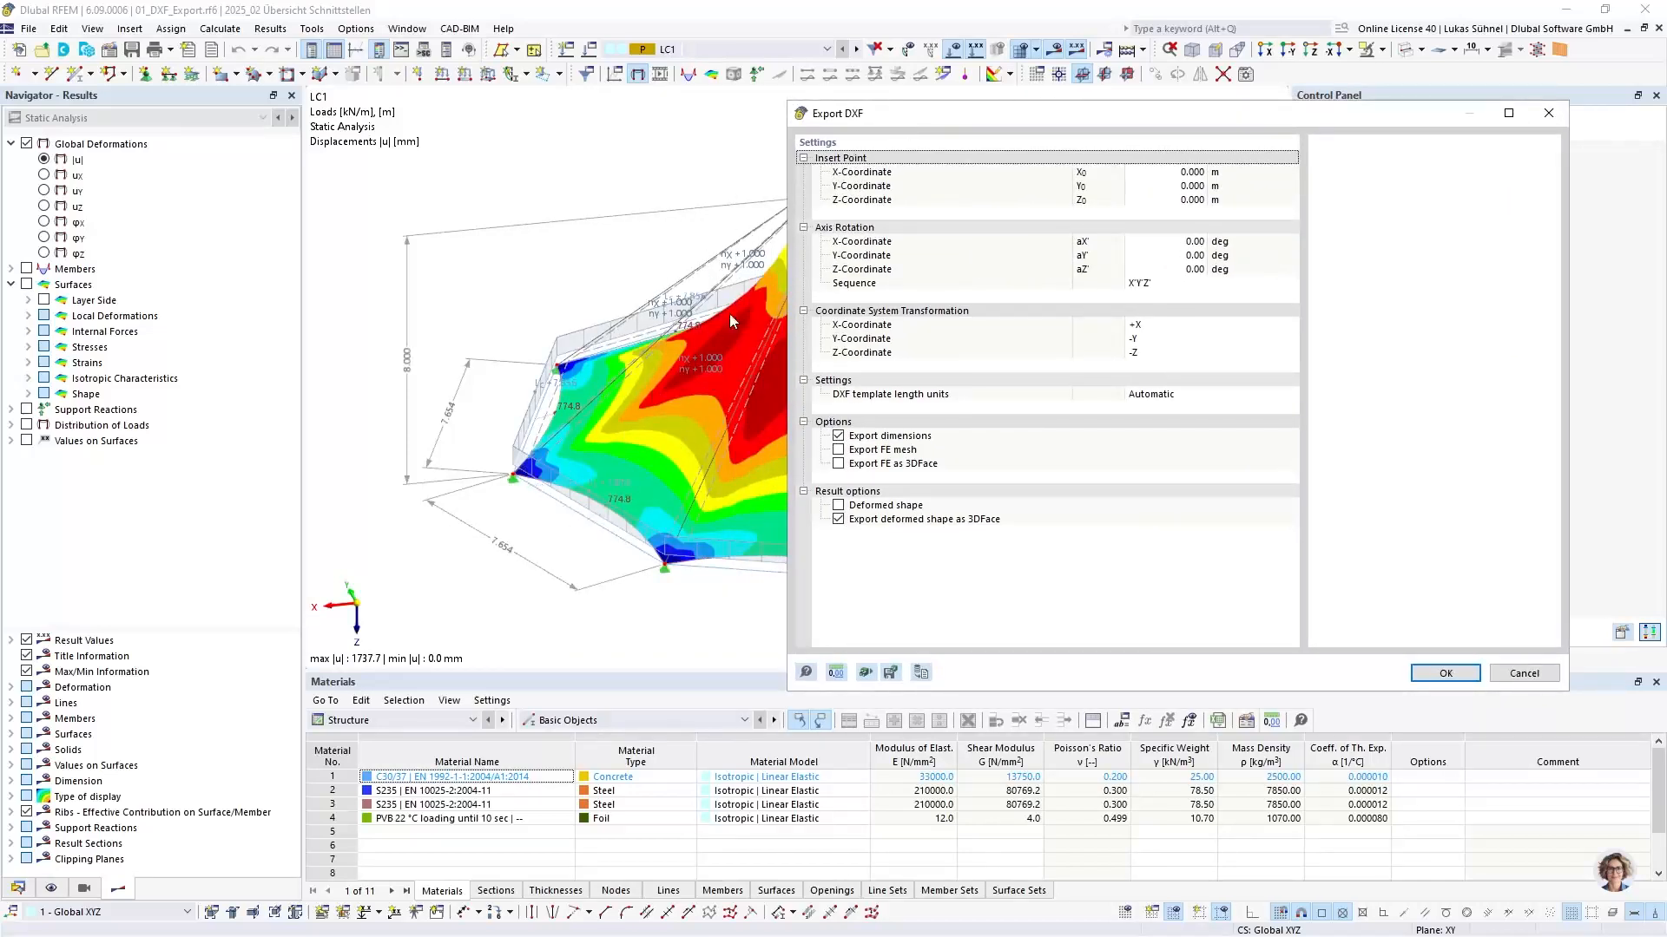
drag(909, 117, 742, 96)
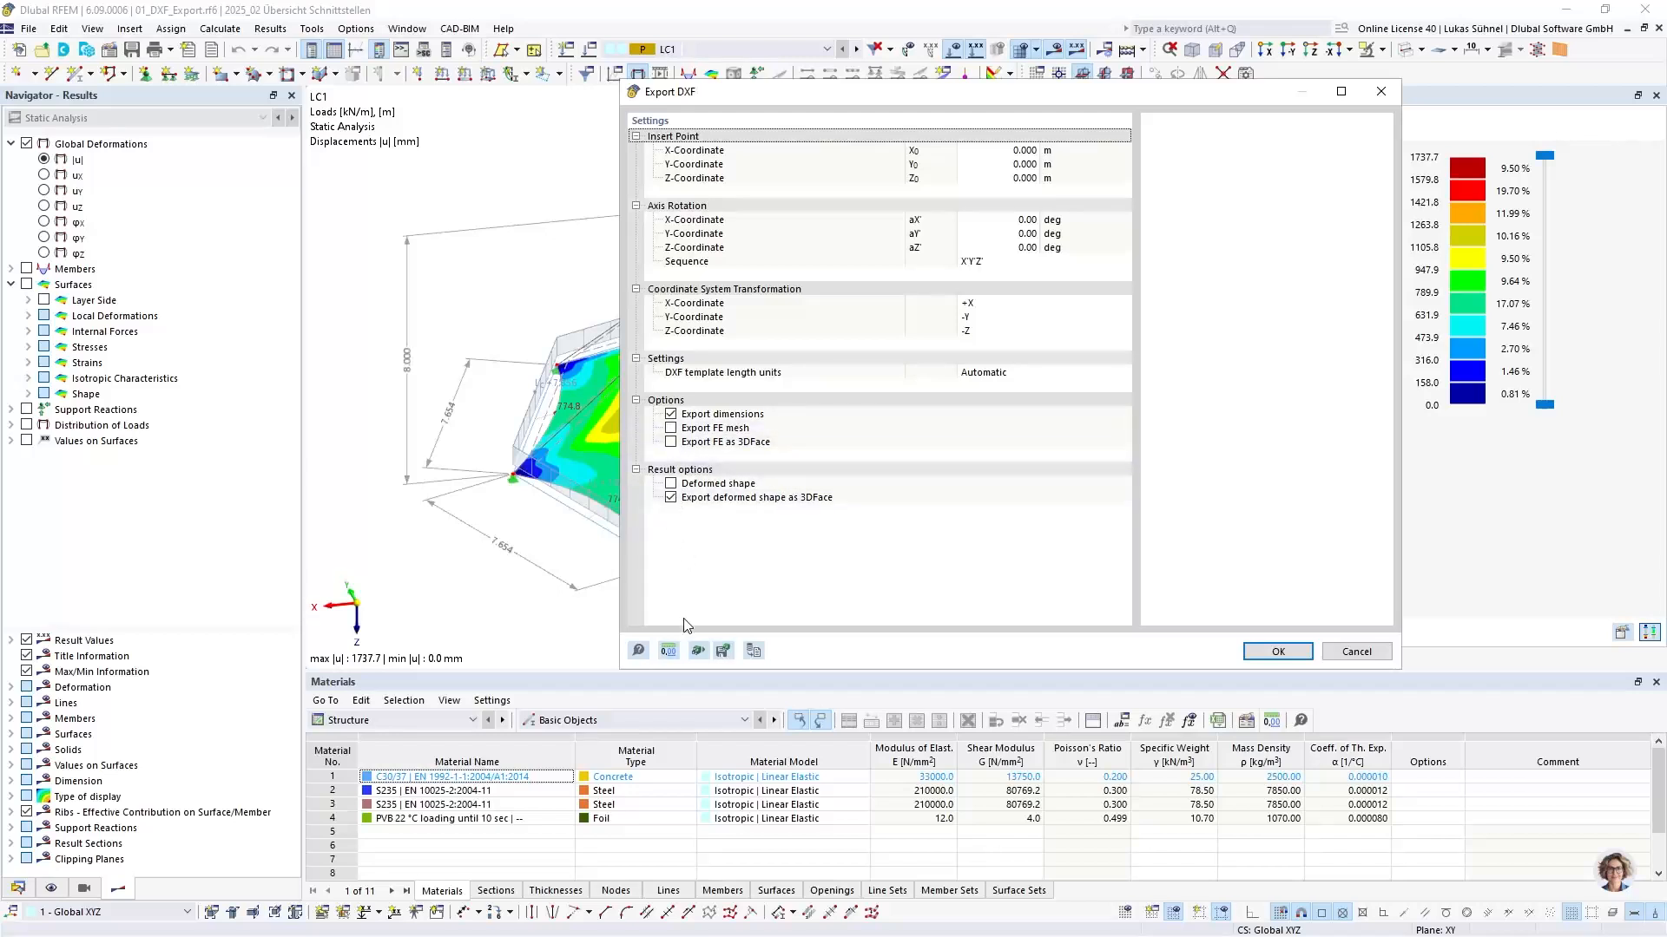
click(671, 485)
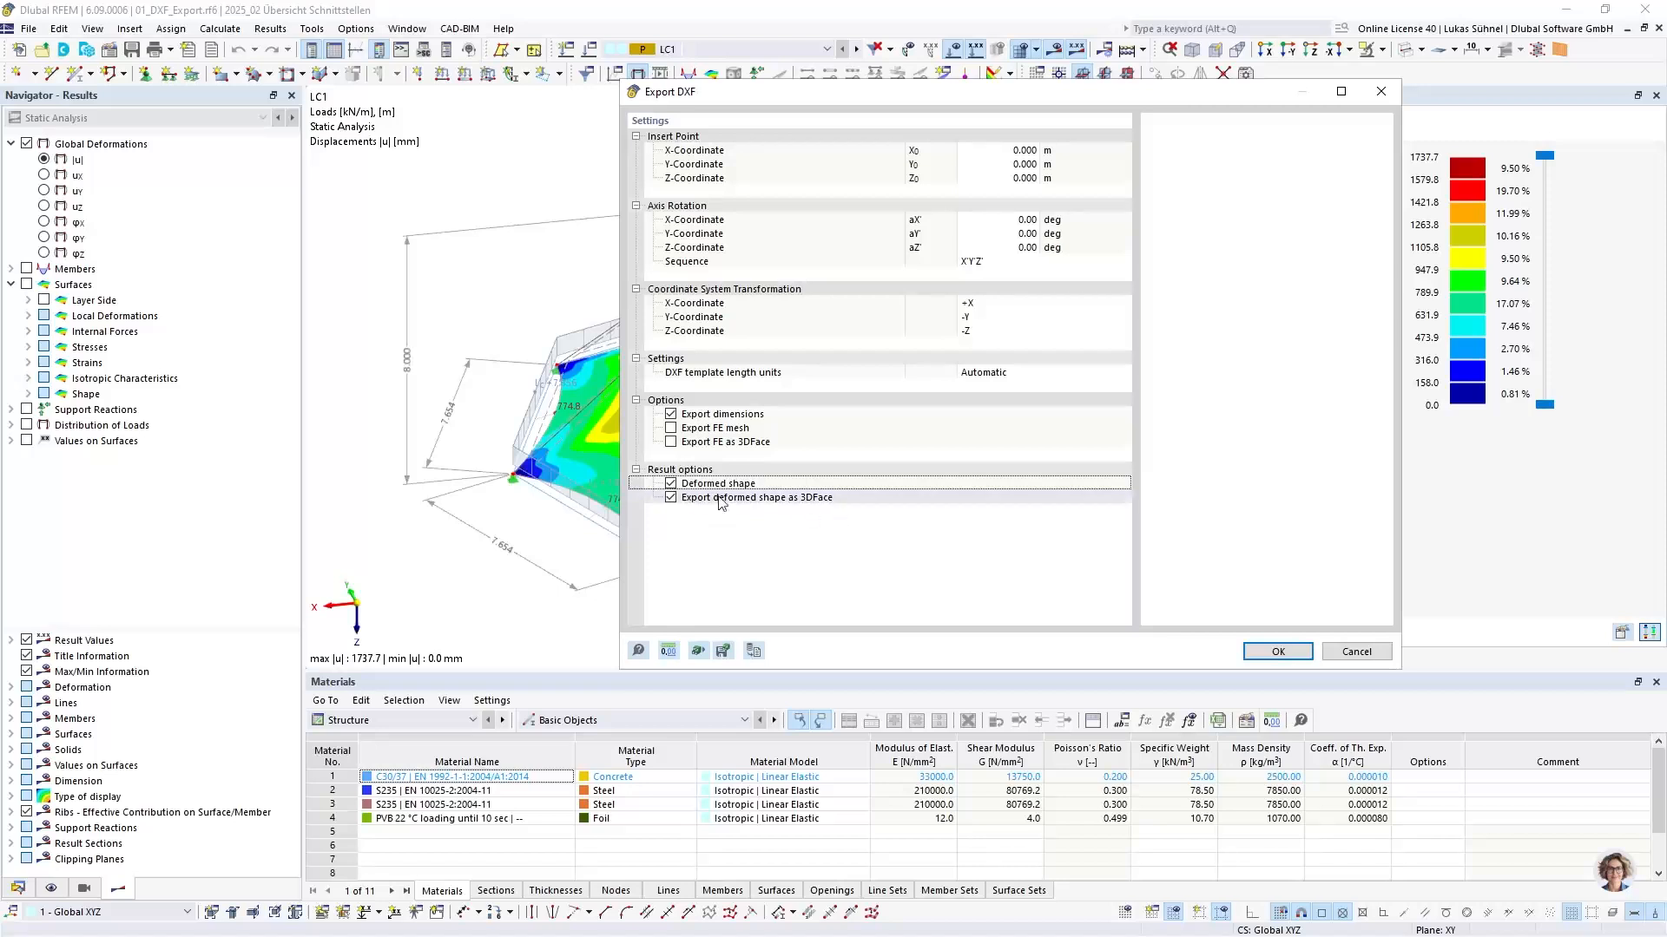
click(671, 484)
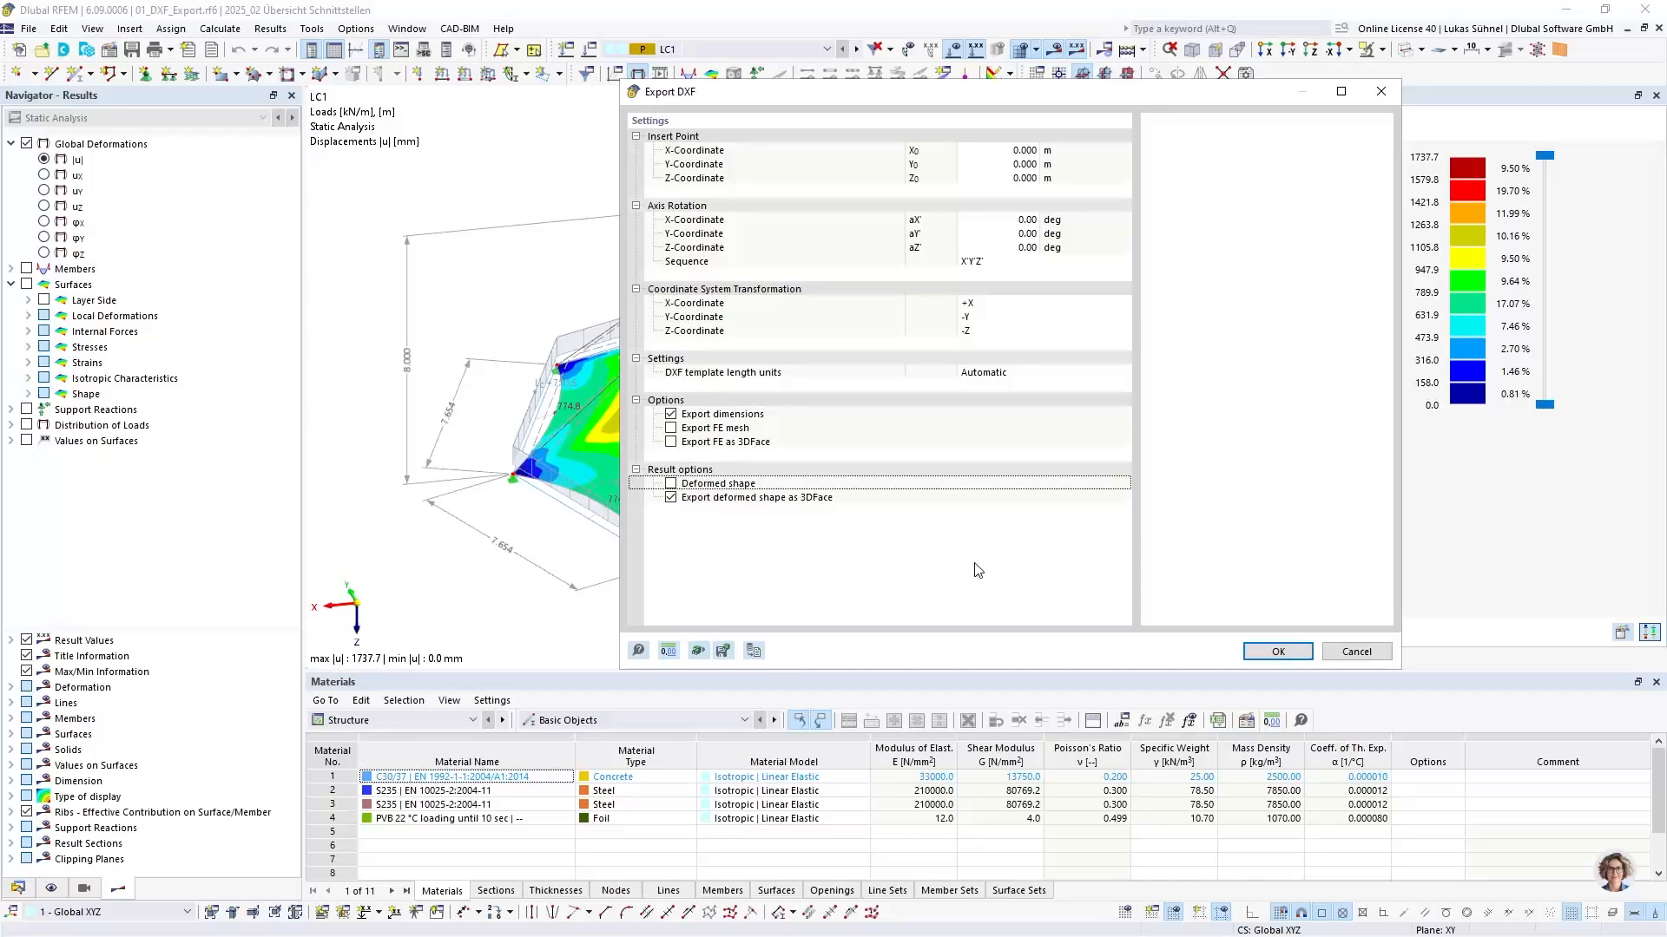
click(1275, 652)
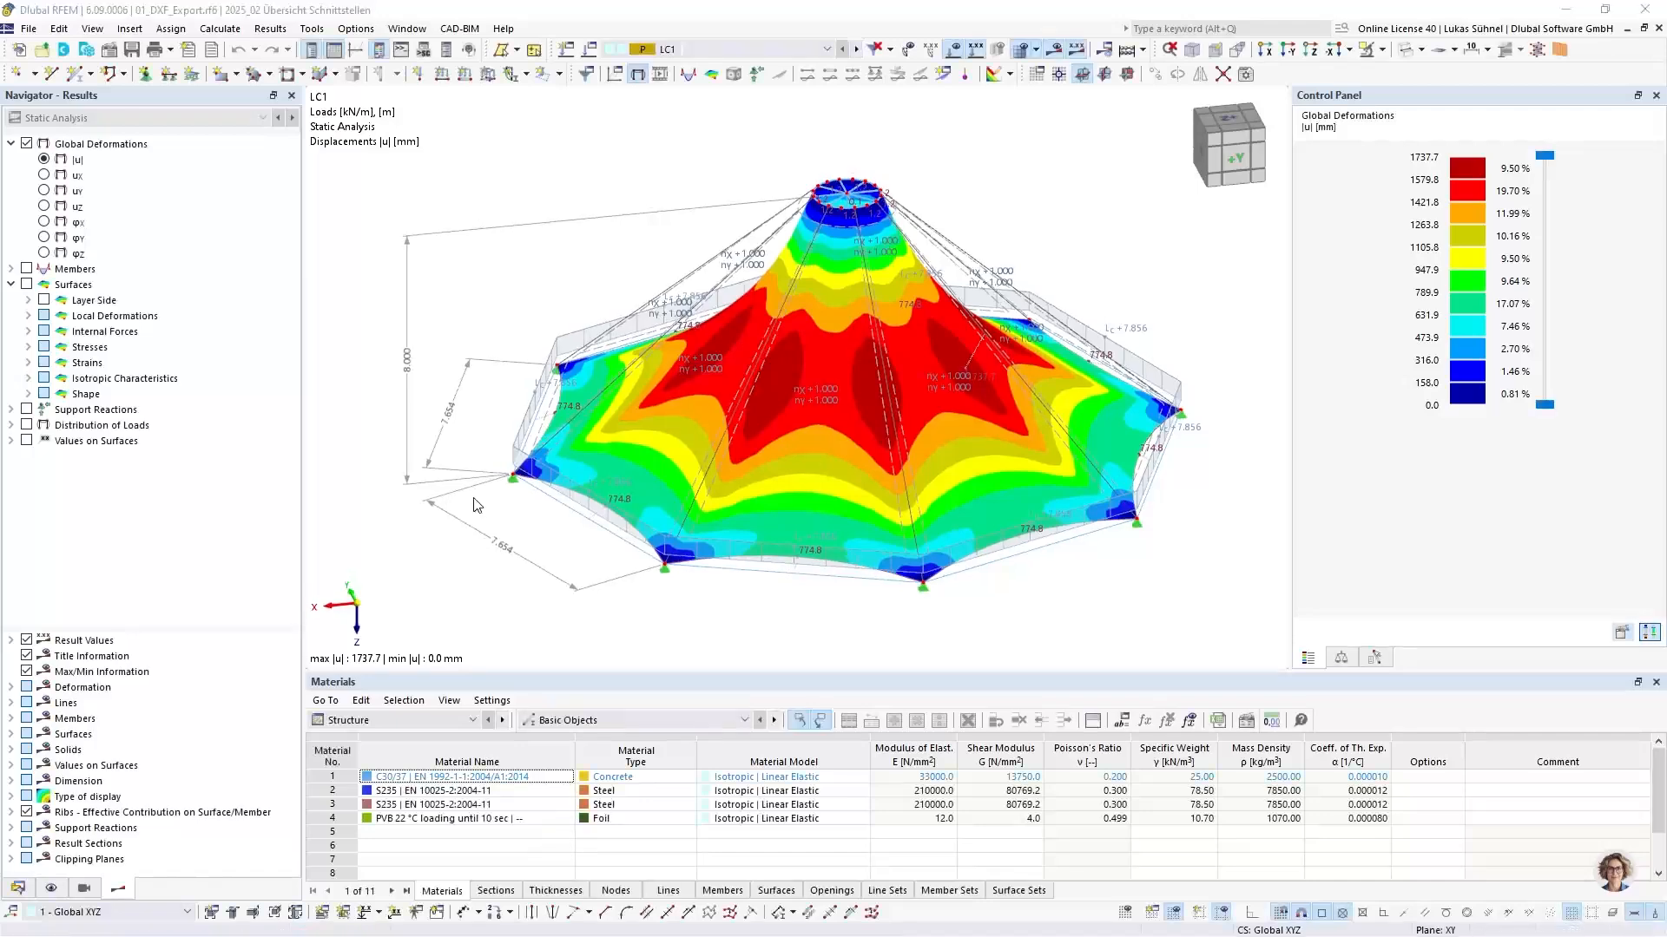
Switch to AutoCAD and close the Stahlbühne_analytisch (1).dxf drawing without saving
click(1009, 554)
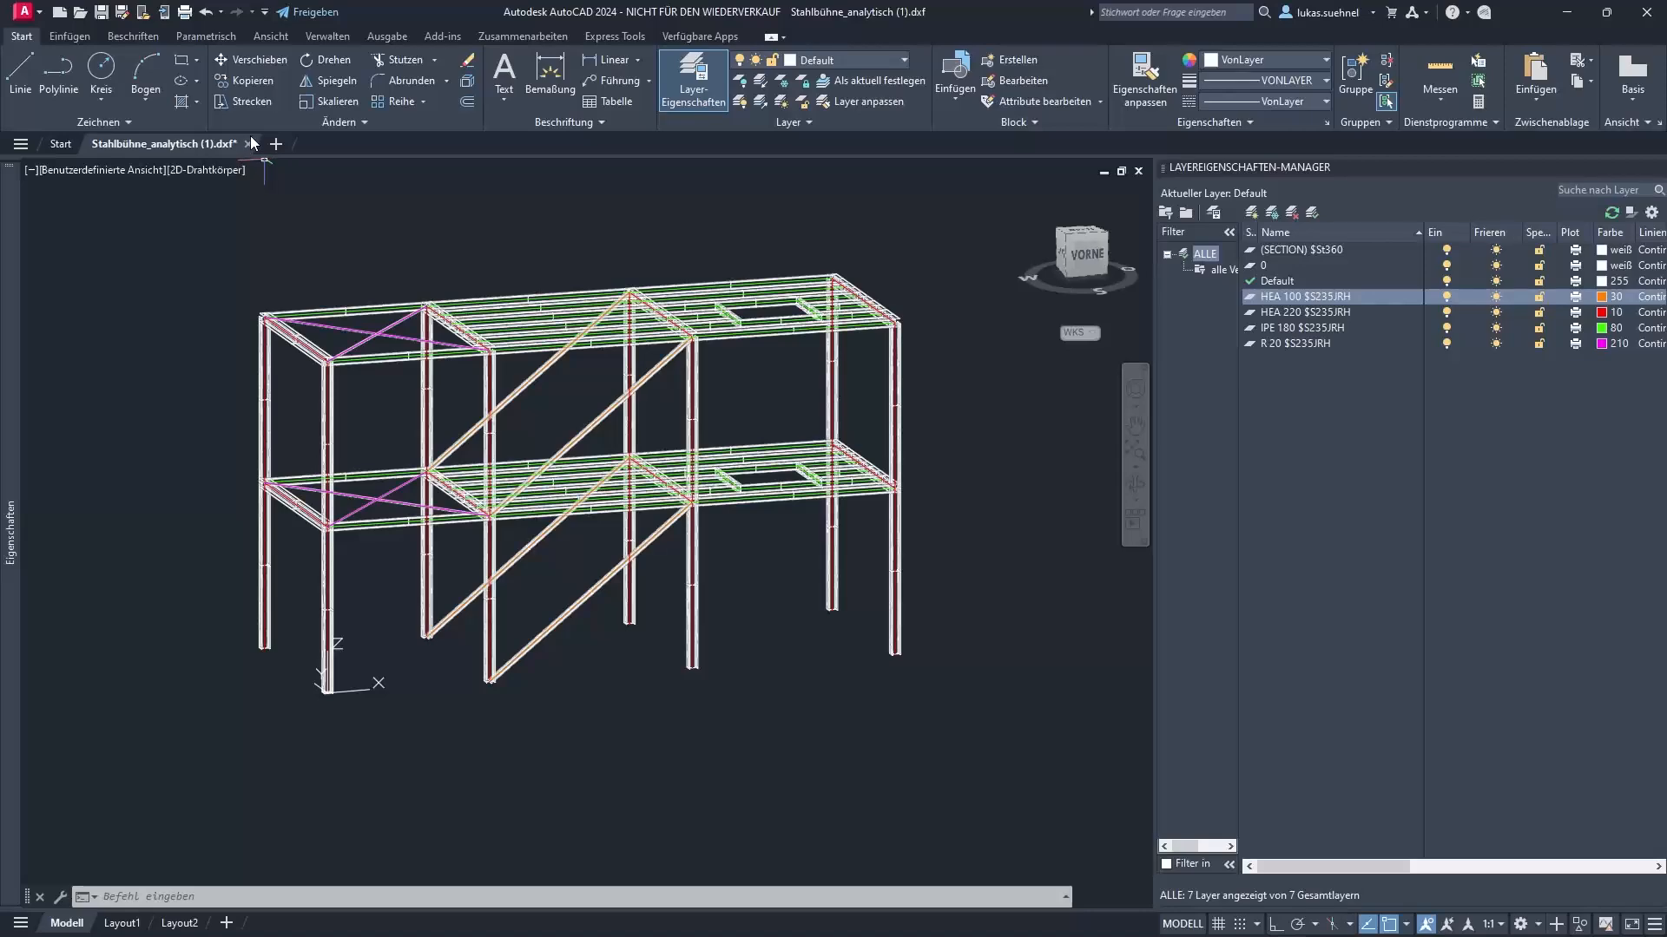
click(249, 141)
click(884, 515)
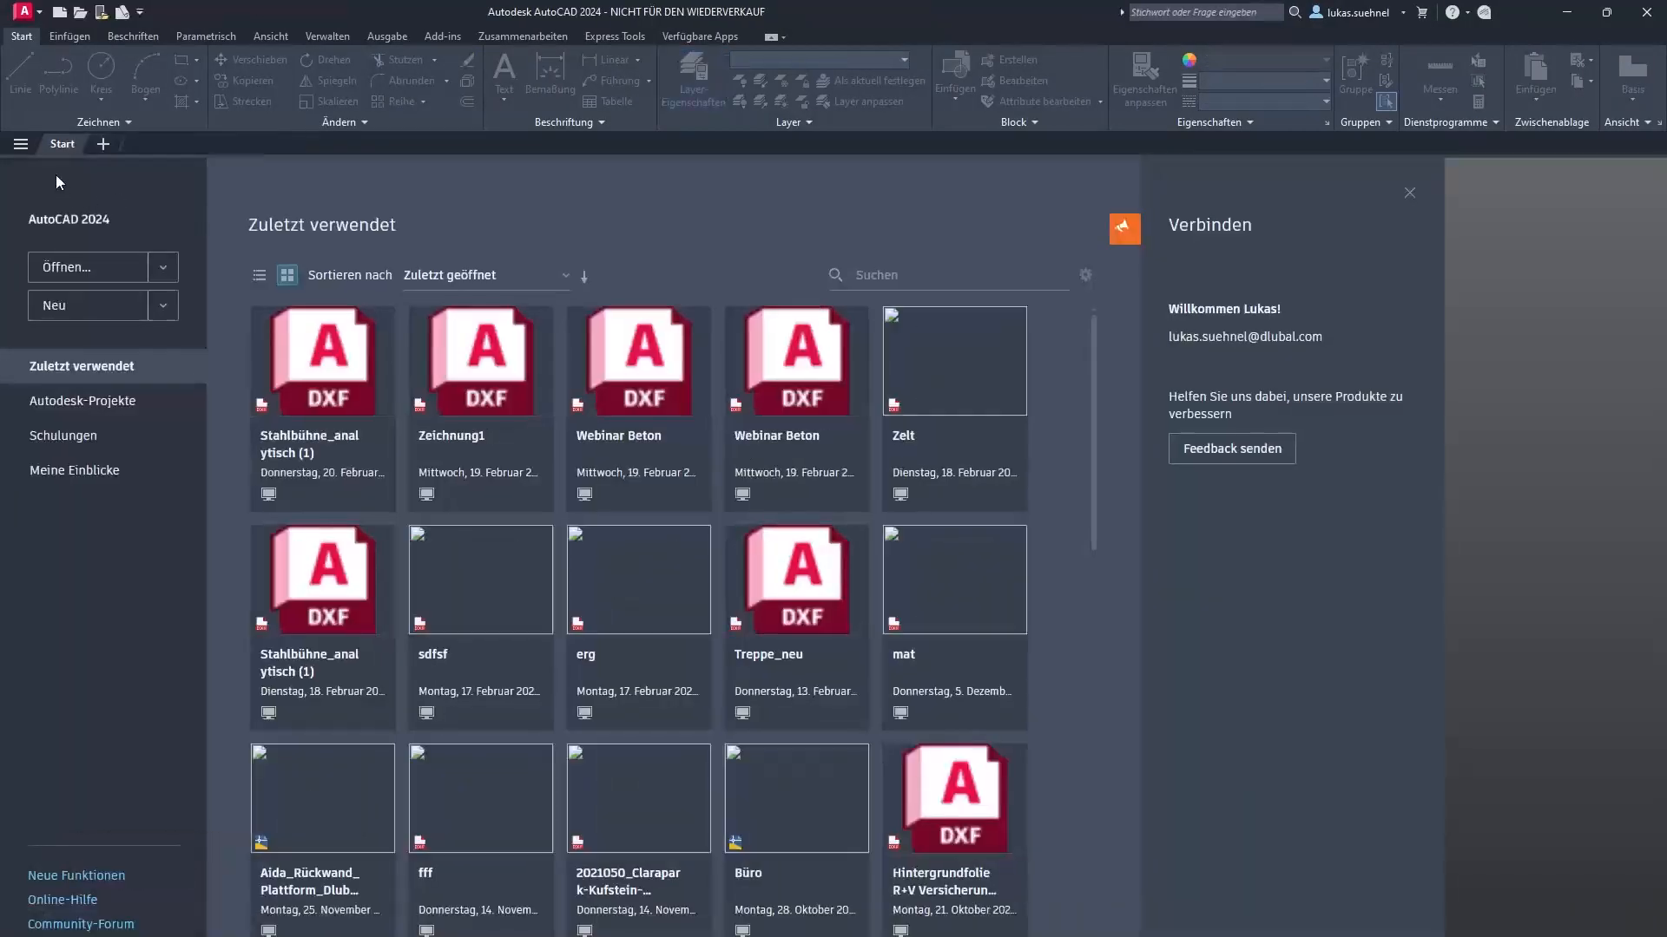
Open Def_shape.dxf from the Desktop and dismiss the invalid shortcut warning
key(ctrl+o)
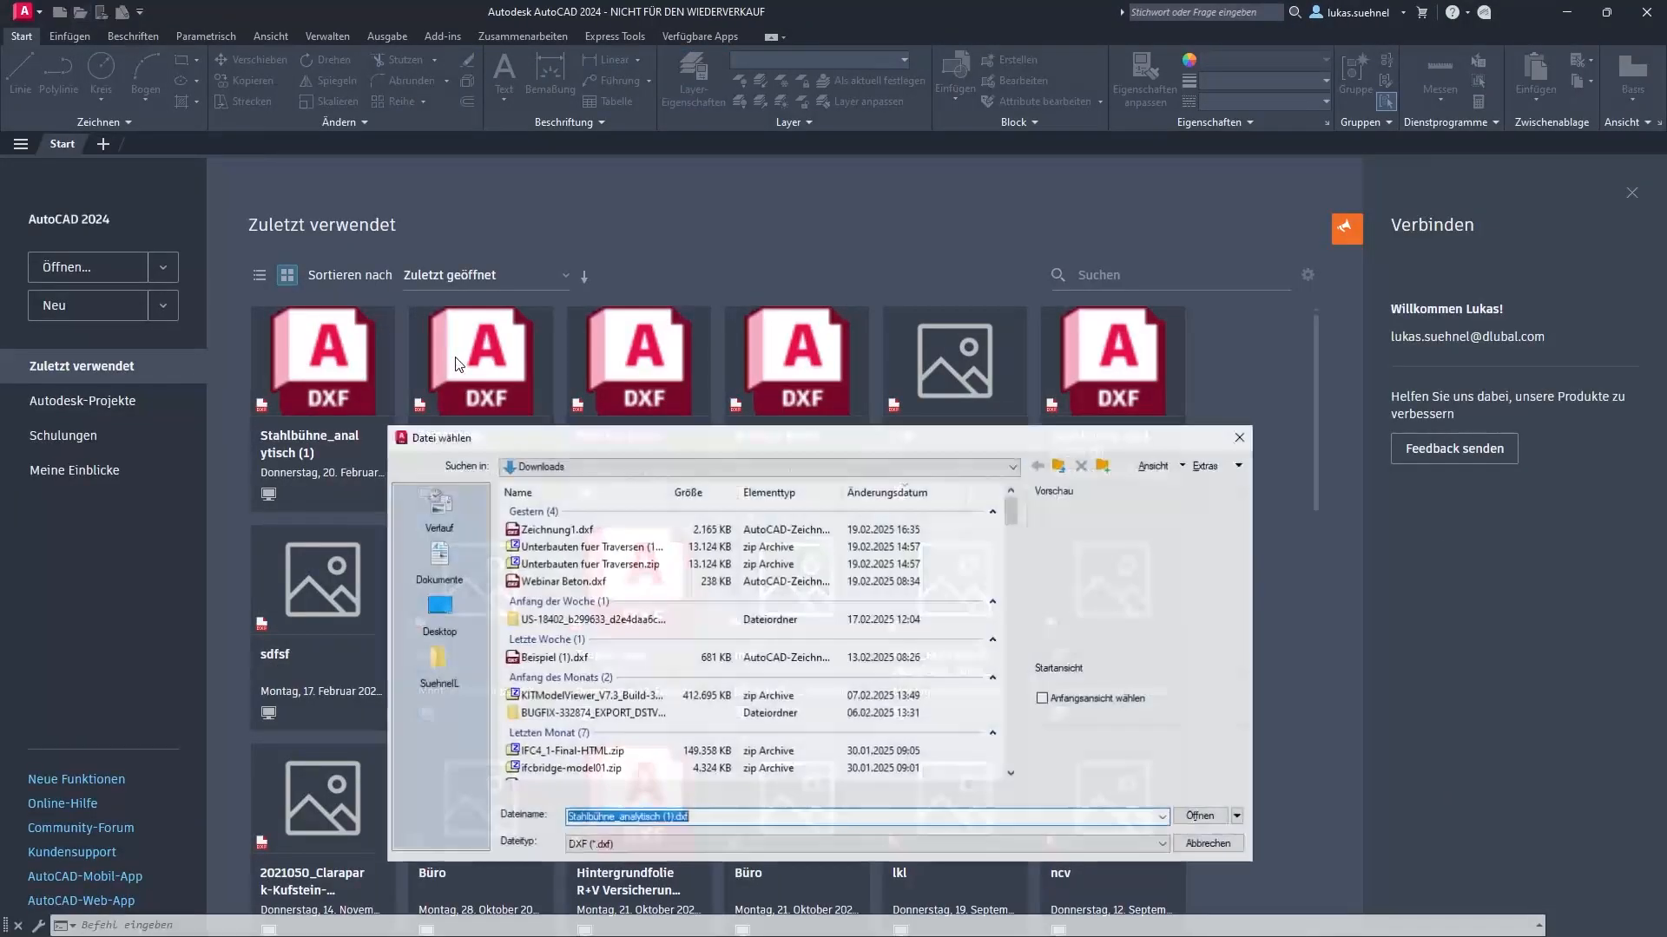
click(438, 608)
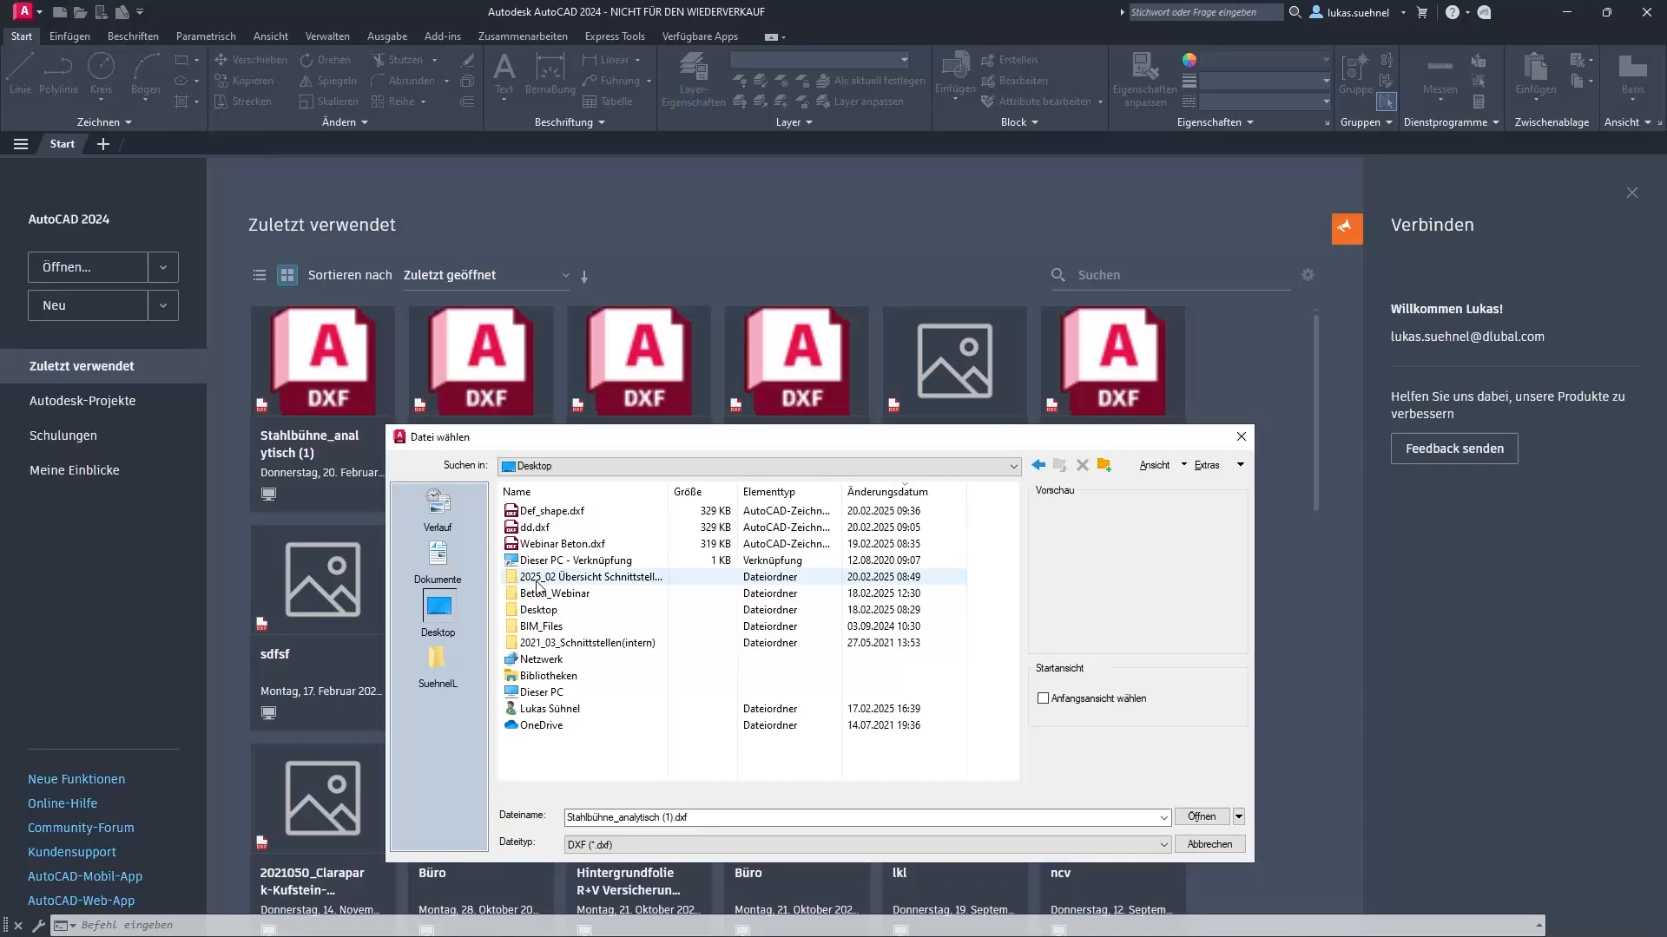
double_click(552, 512)
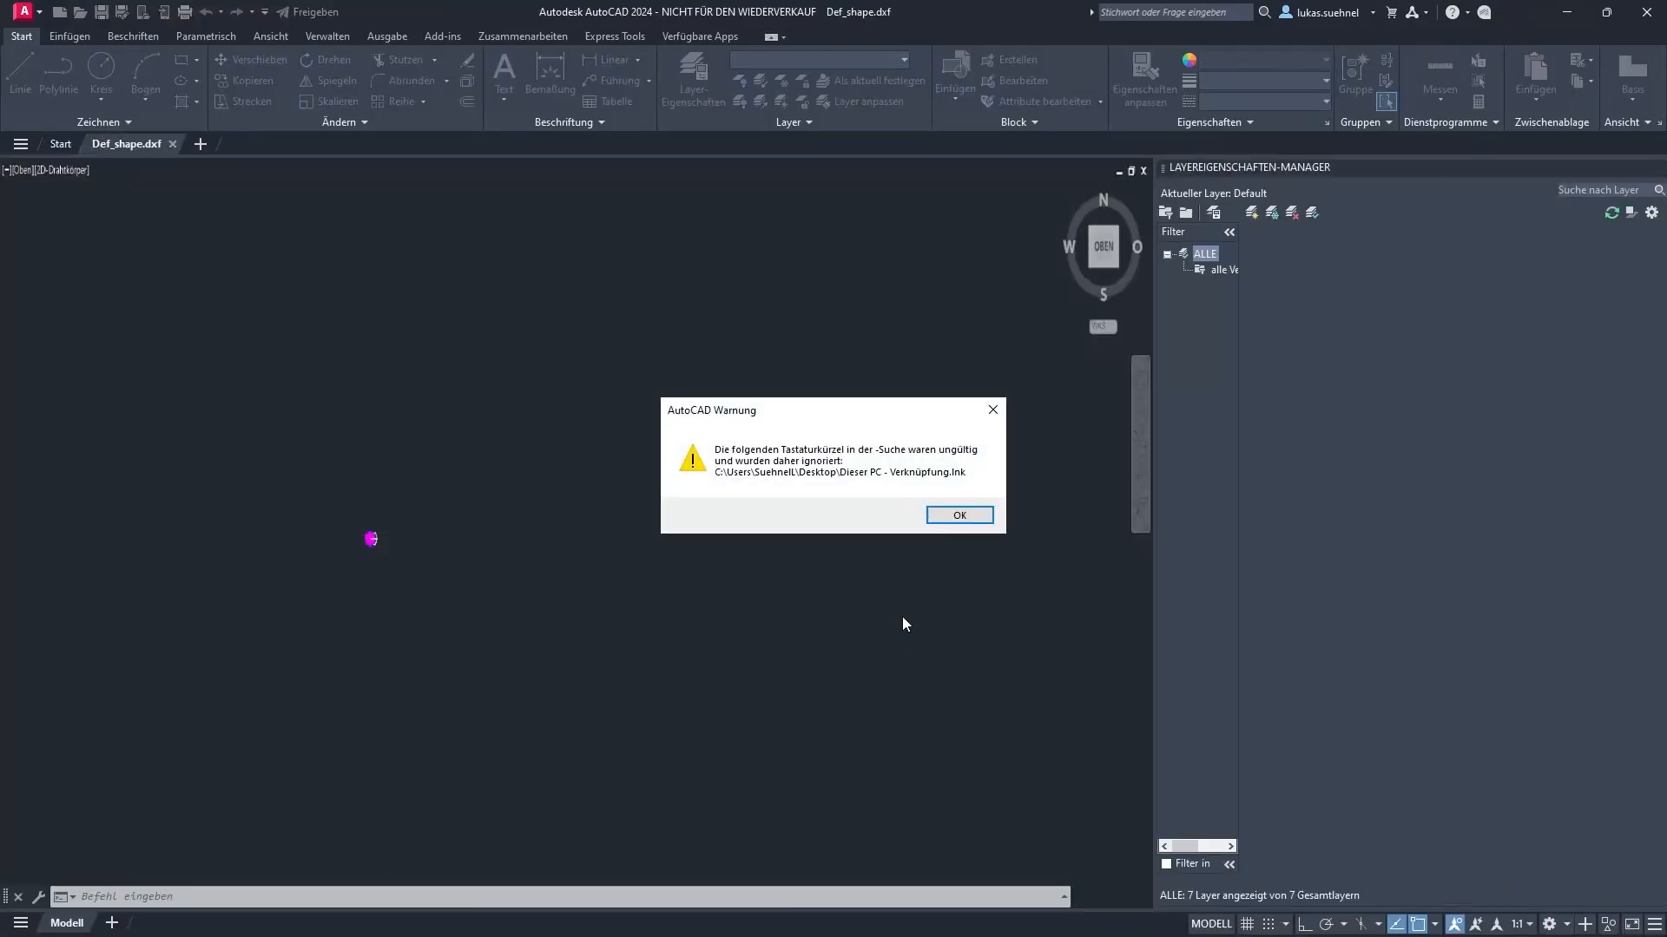
click(962, 518)
Turn off the PVB 22 °C surface layer and the ROUND 0.02 S235 member layer, leaving the deformed mesh displayed
scroll(459, 501, up, 6)
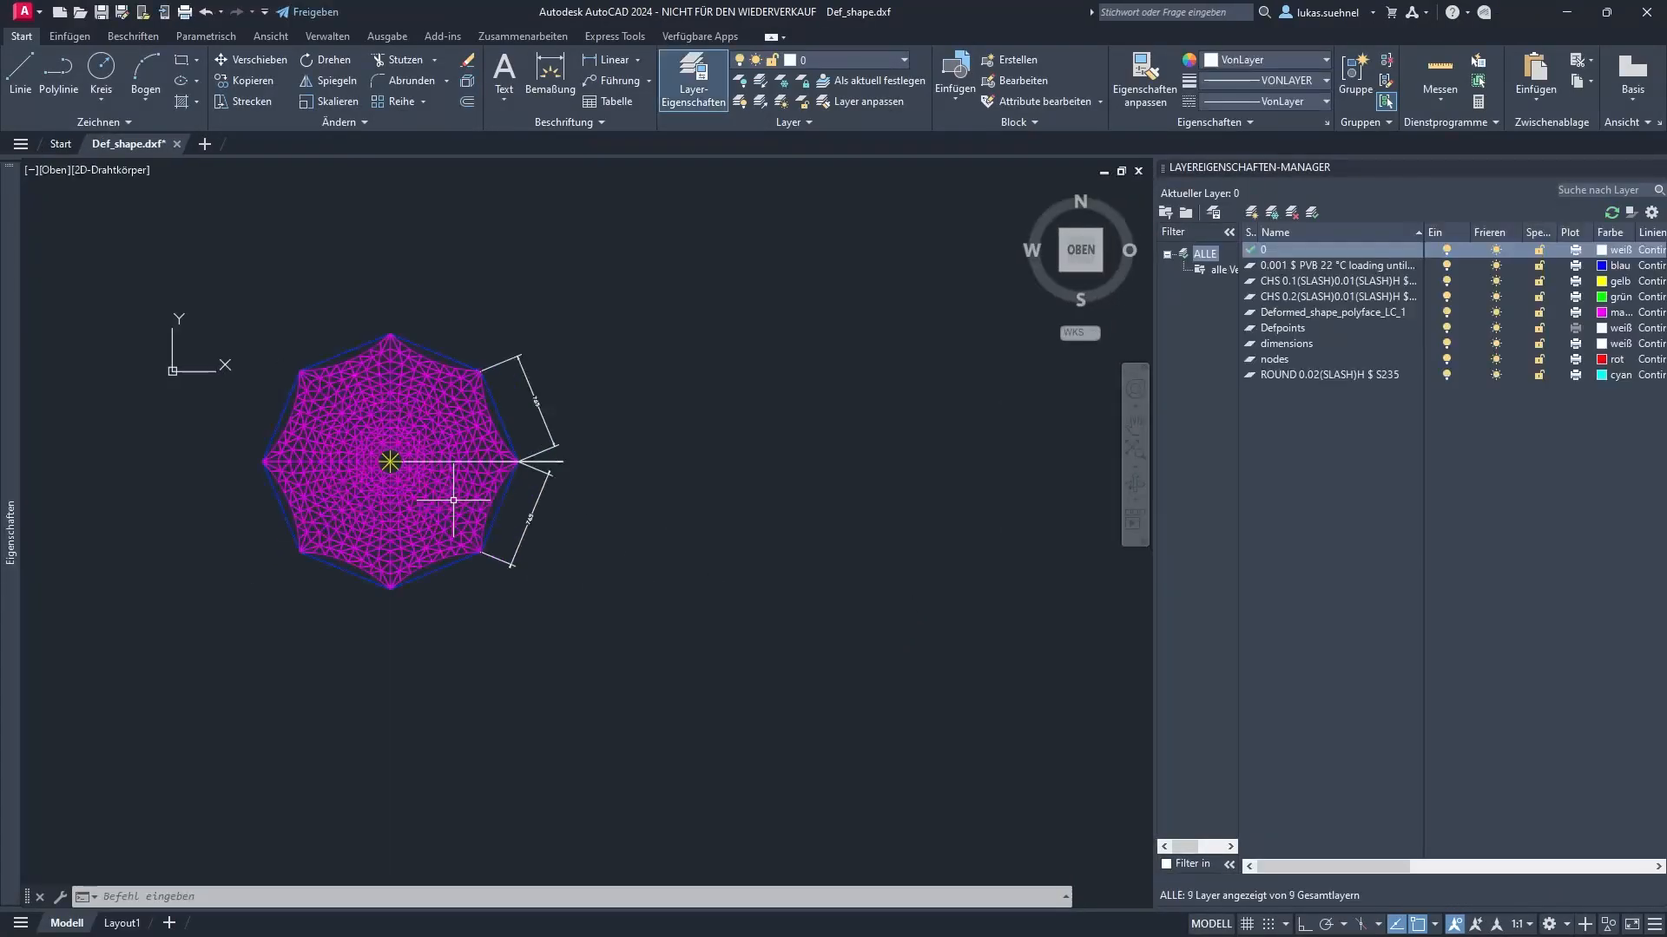
shift+middle_drag(327, 706, 368, 411)
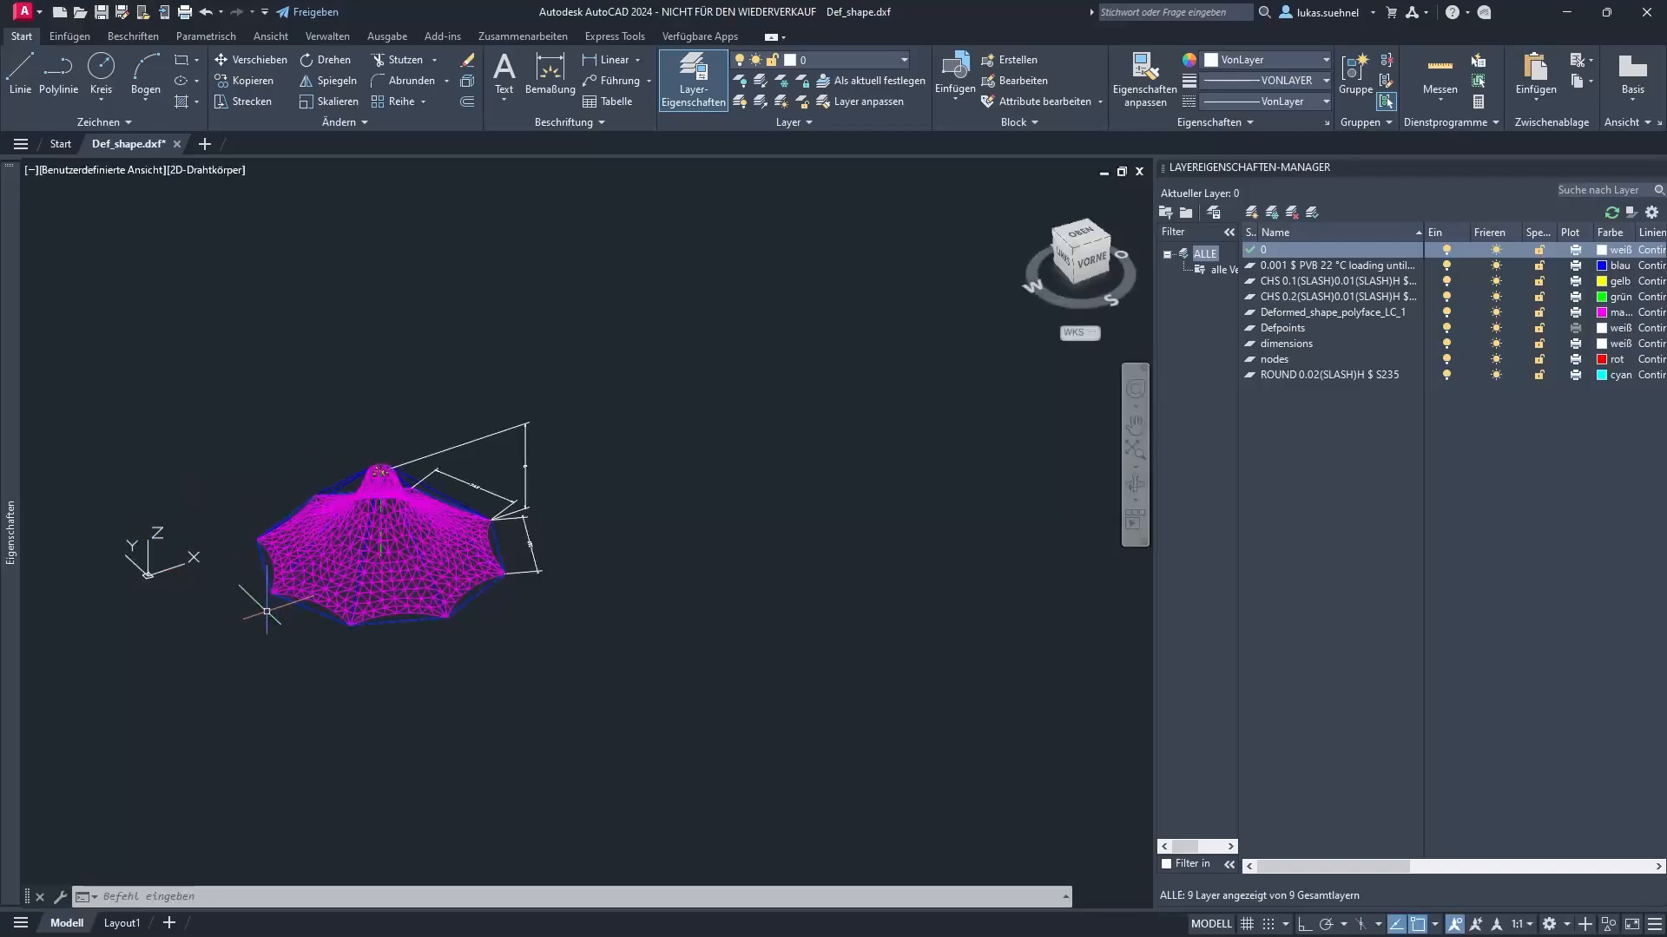
scroll(295, 545, up, 5)
shift+middle_drag(295, 545, 279, 495)
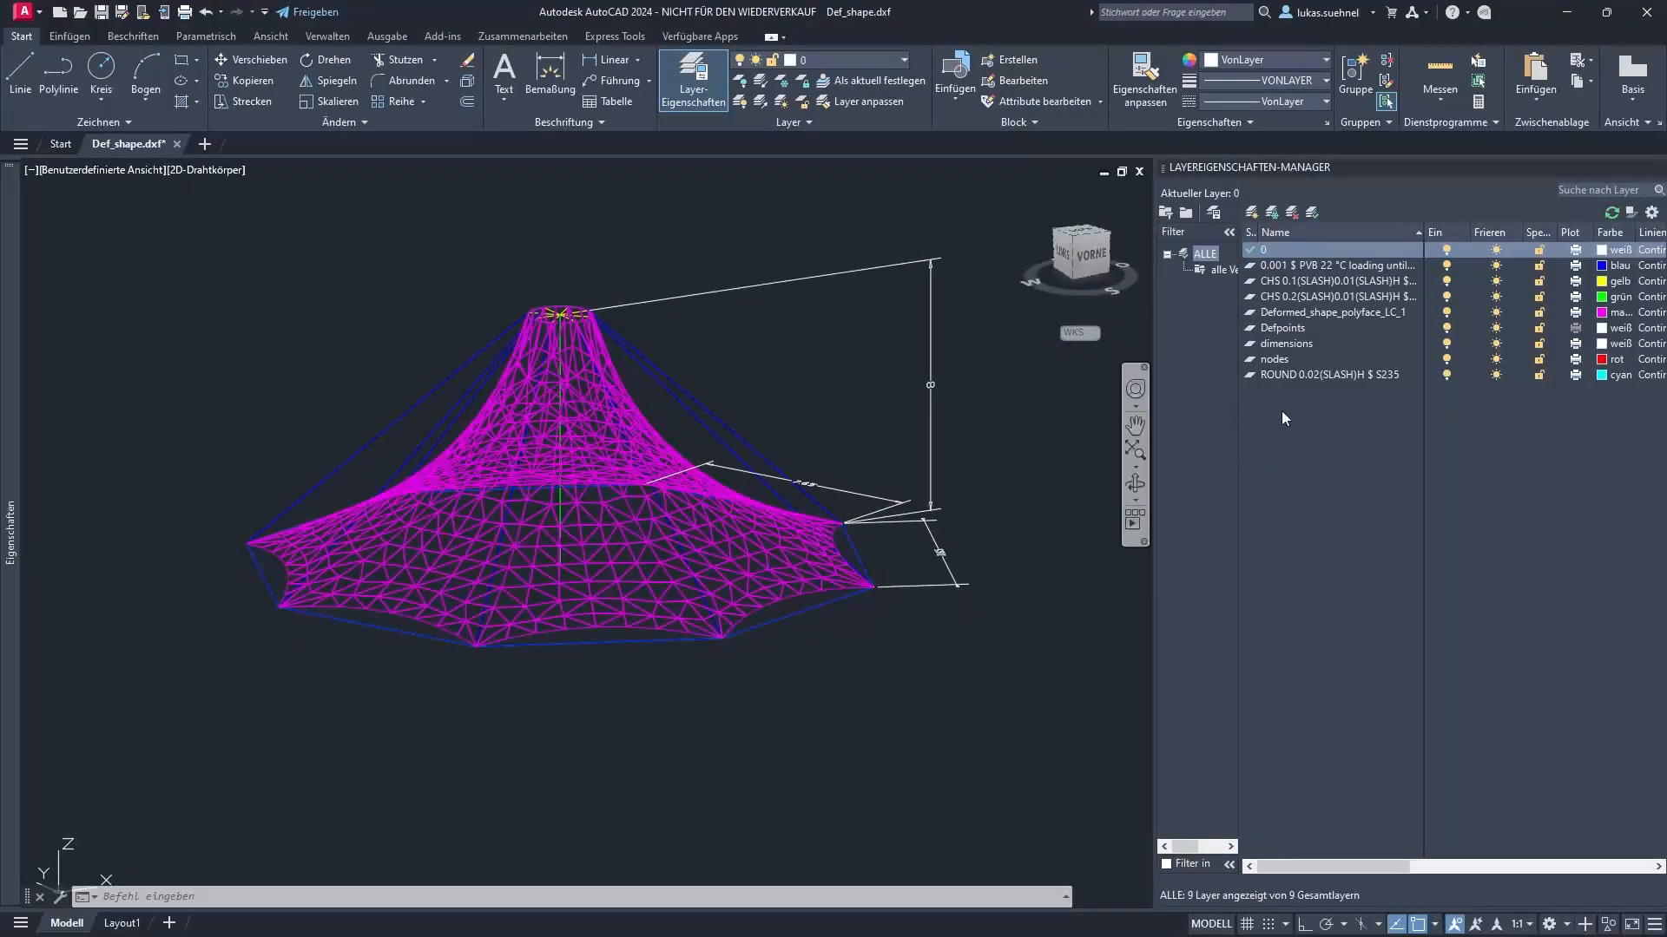
click(1446, 265)
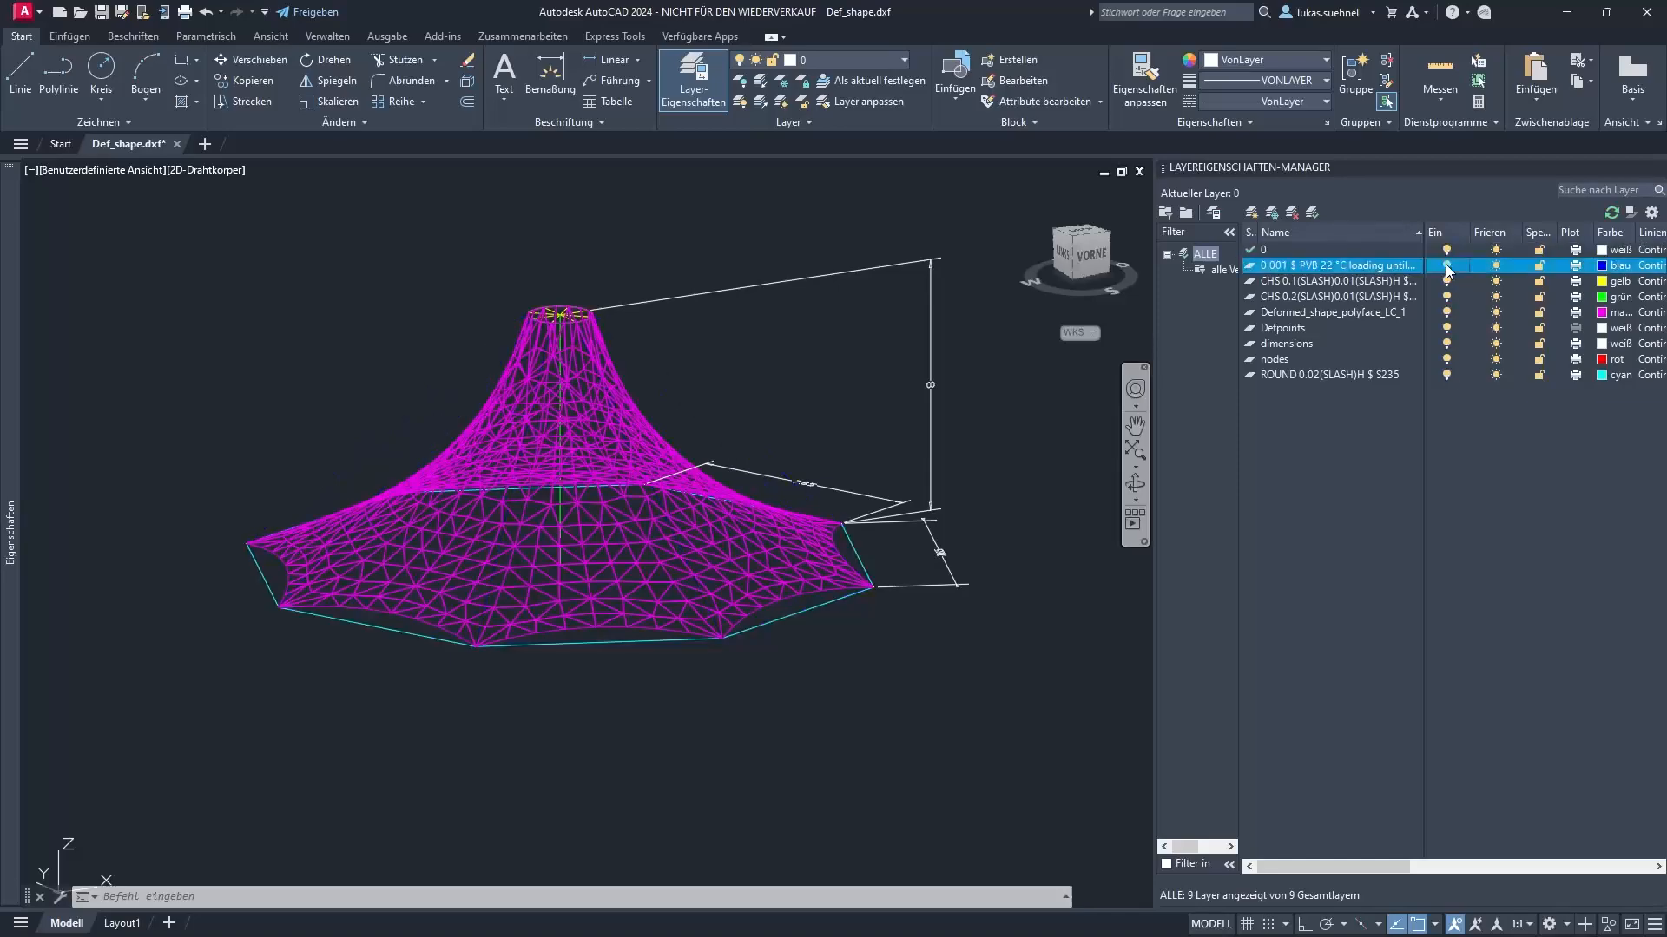
click(1446, 374)
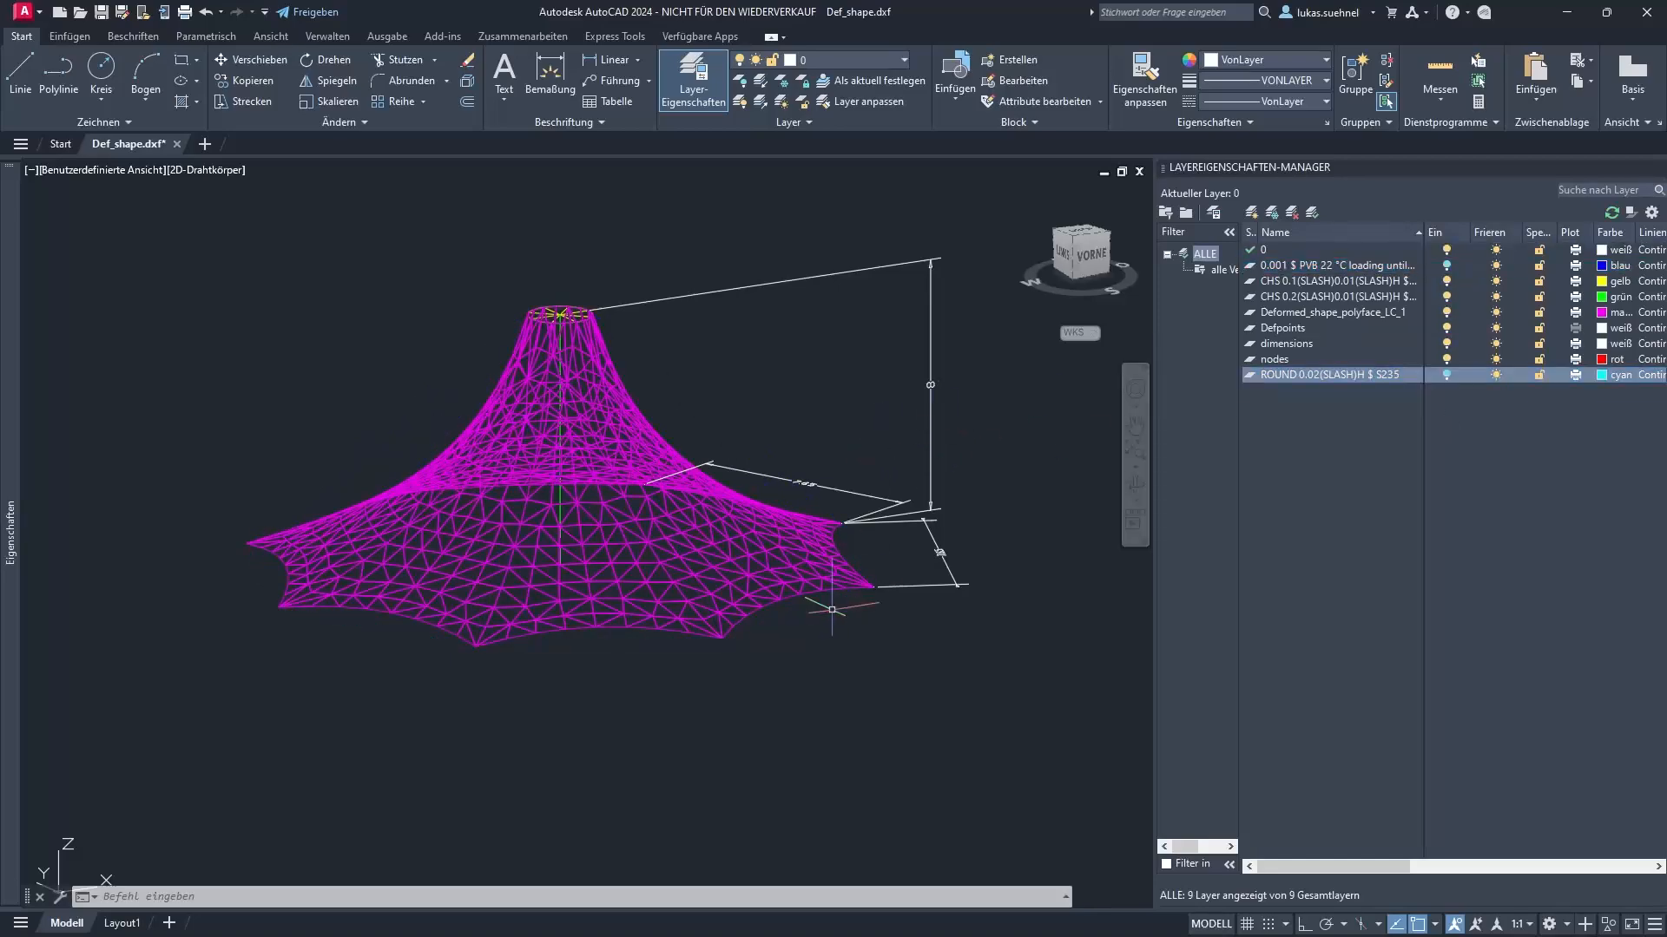
Set the visual style of the deformed membrane view to shaded (Schattiert)
shift+middle_drag(863, 345, 894, 390)
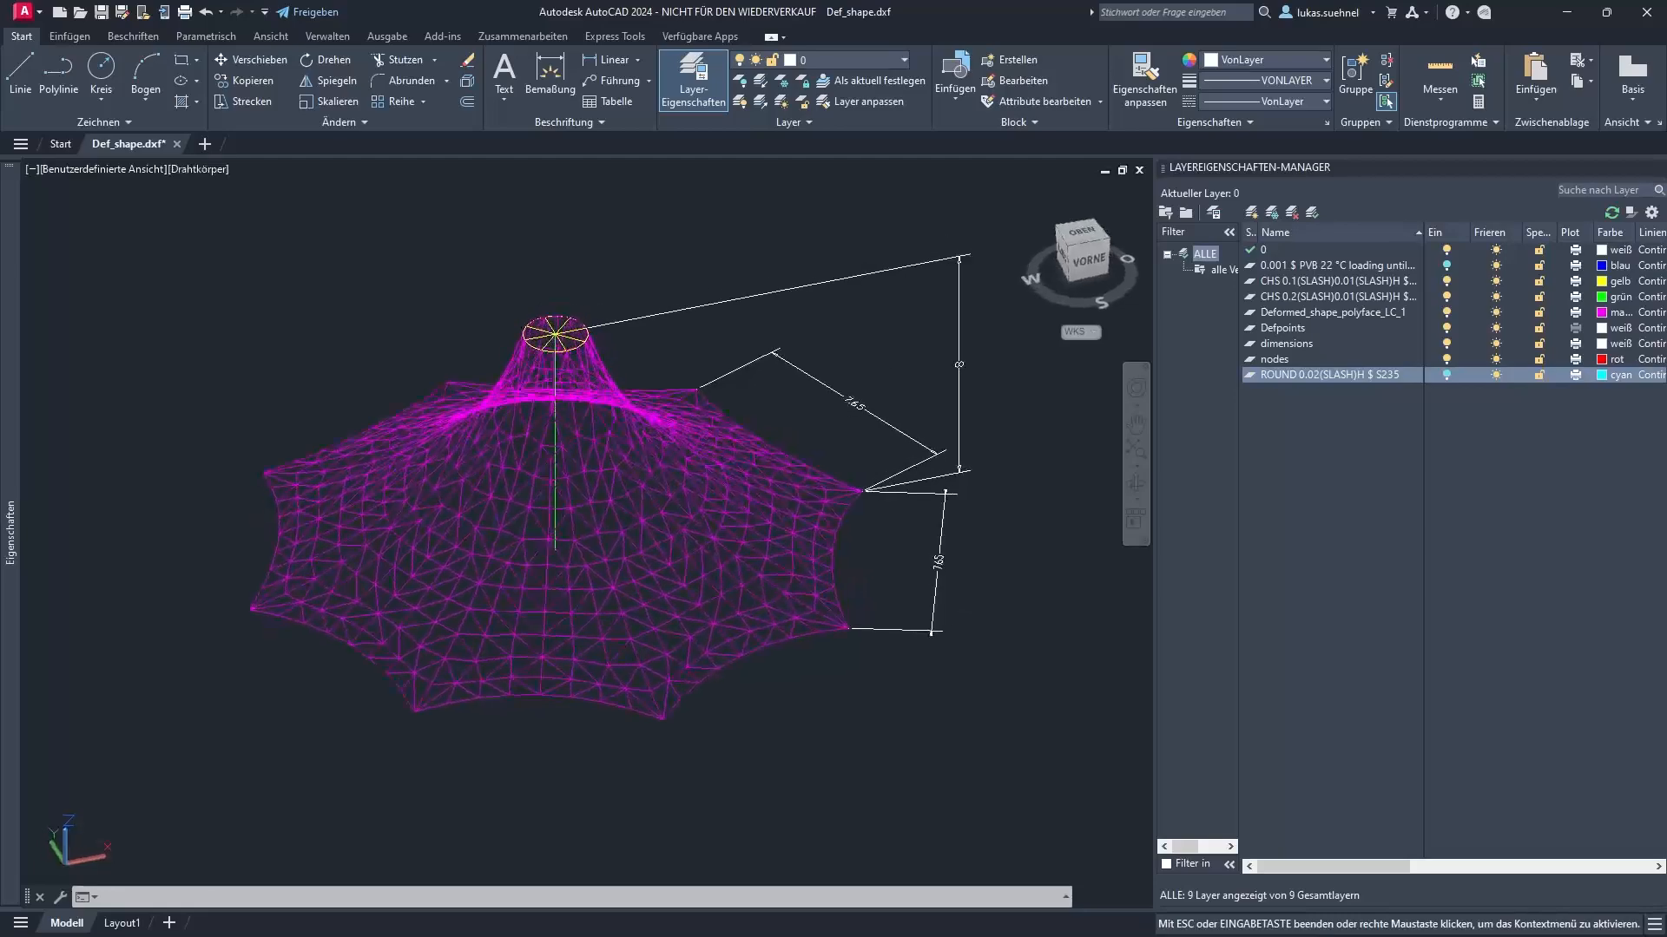
key(Escape)
click(210, 171)
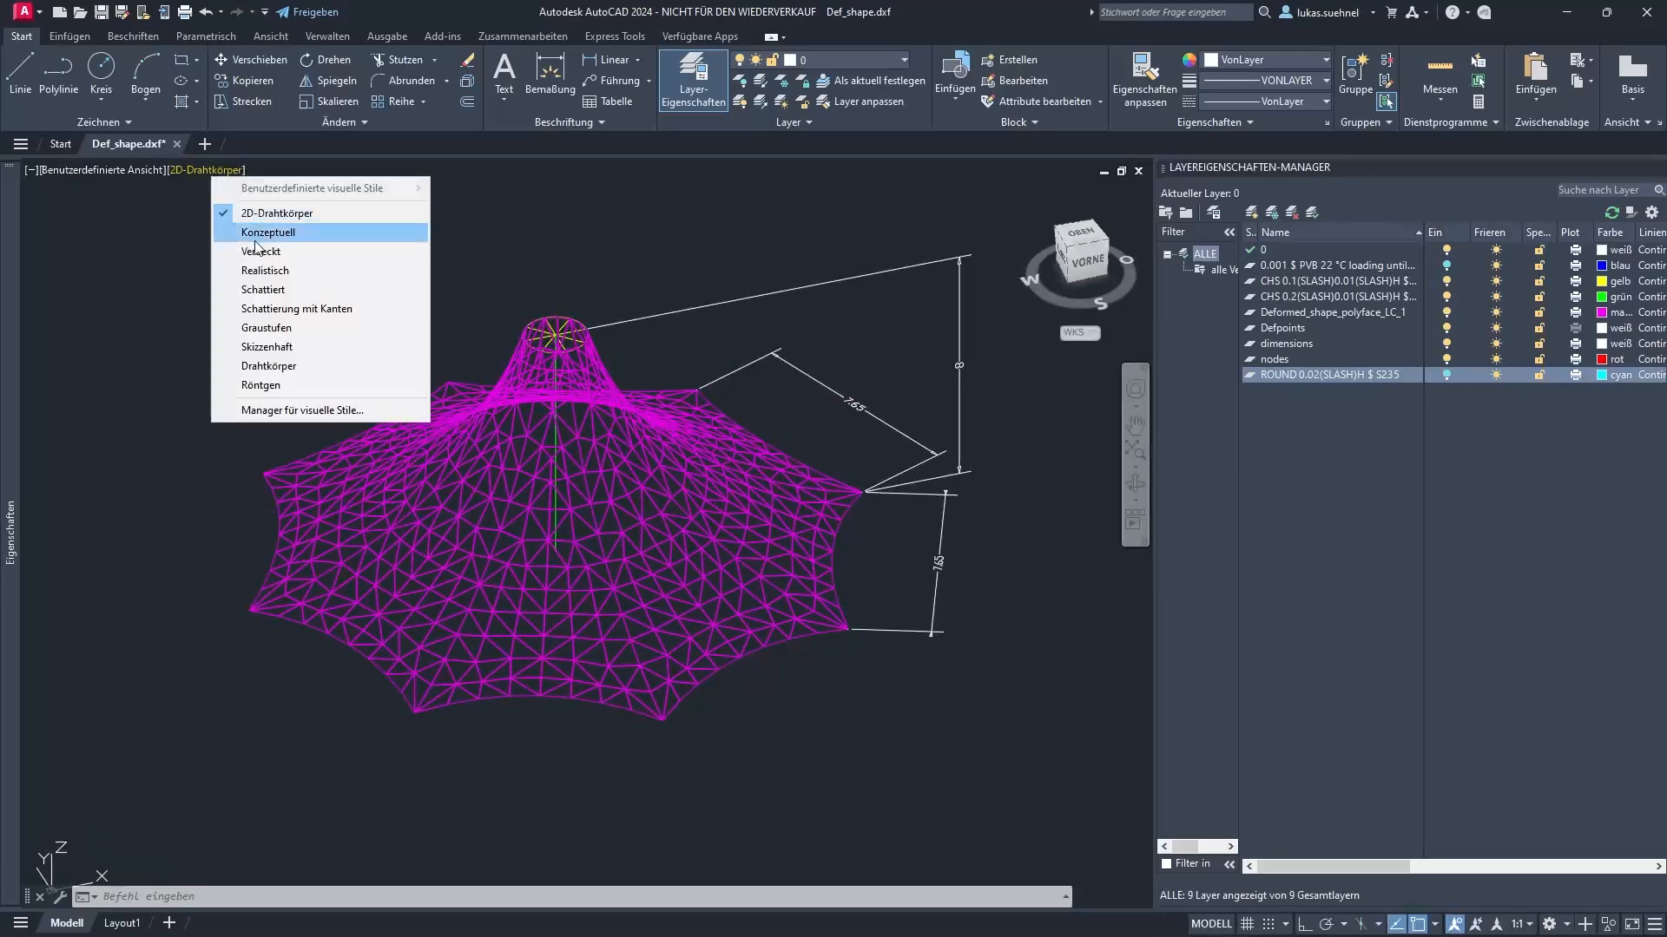
click(263, 287)
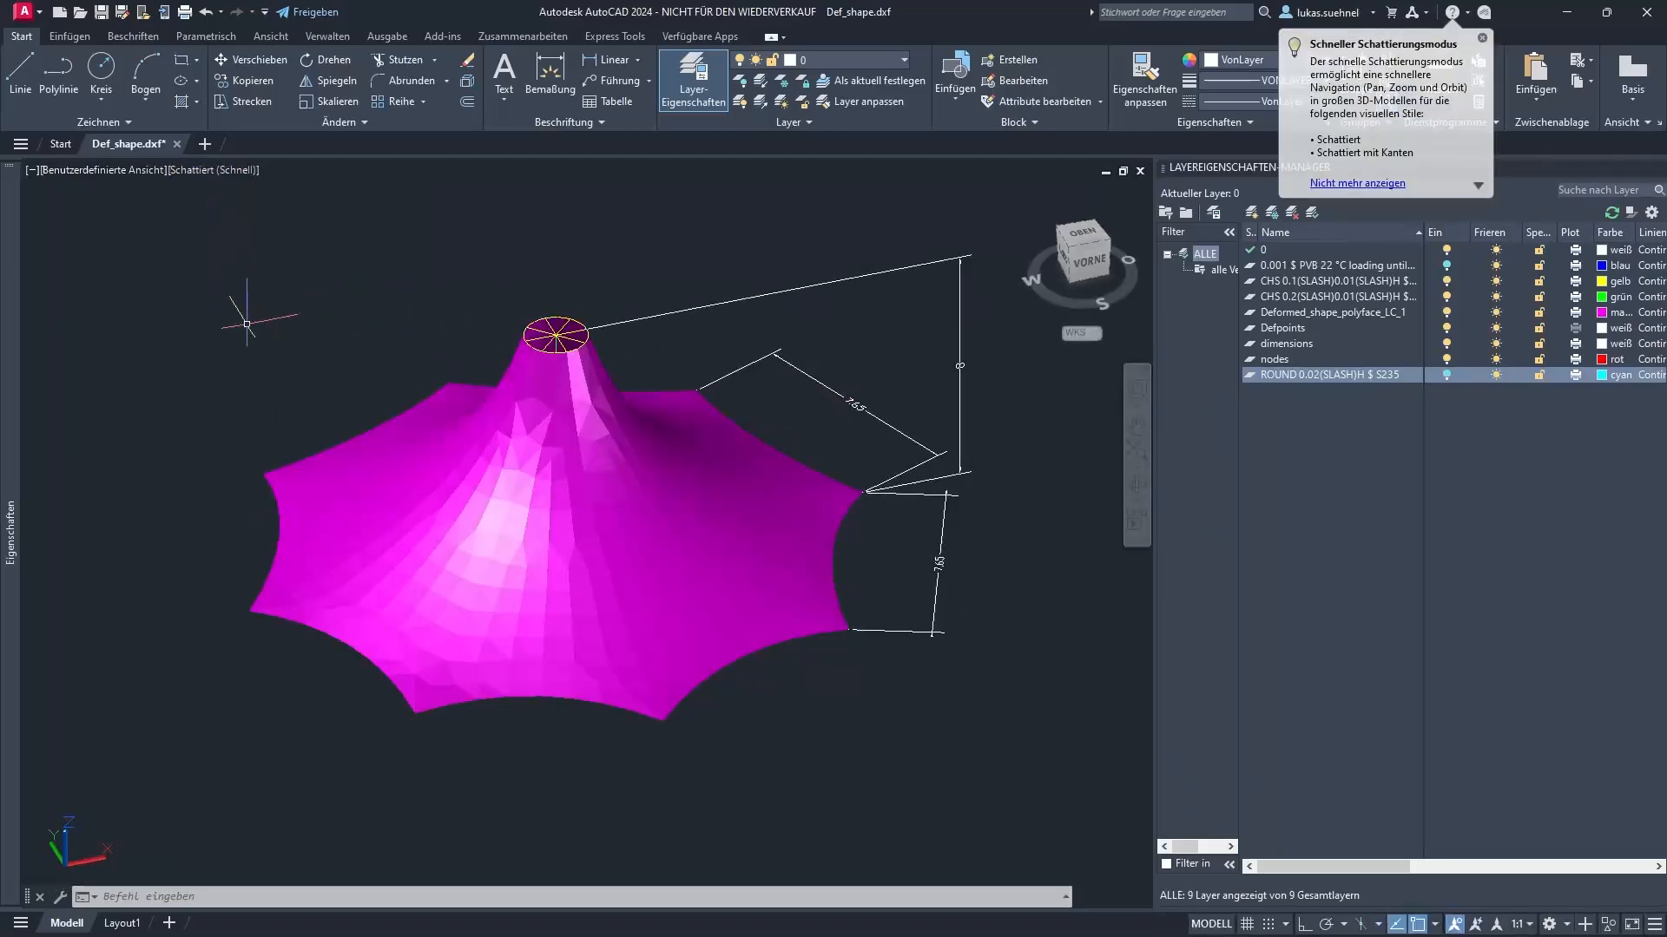
View the shaded membrane from the back, inspect the properties of its vertical height dimension, and clear the selection
mouse_move(898, 326)
shift+middle_down()
mouse_move(751, 402)
mouse_move(362, 349)
shift+middle_up()
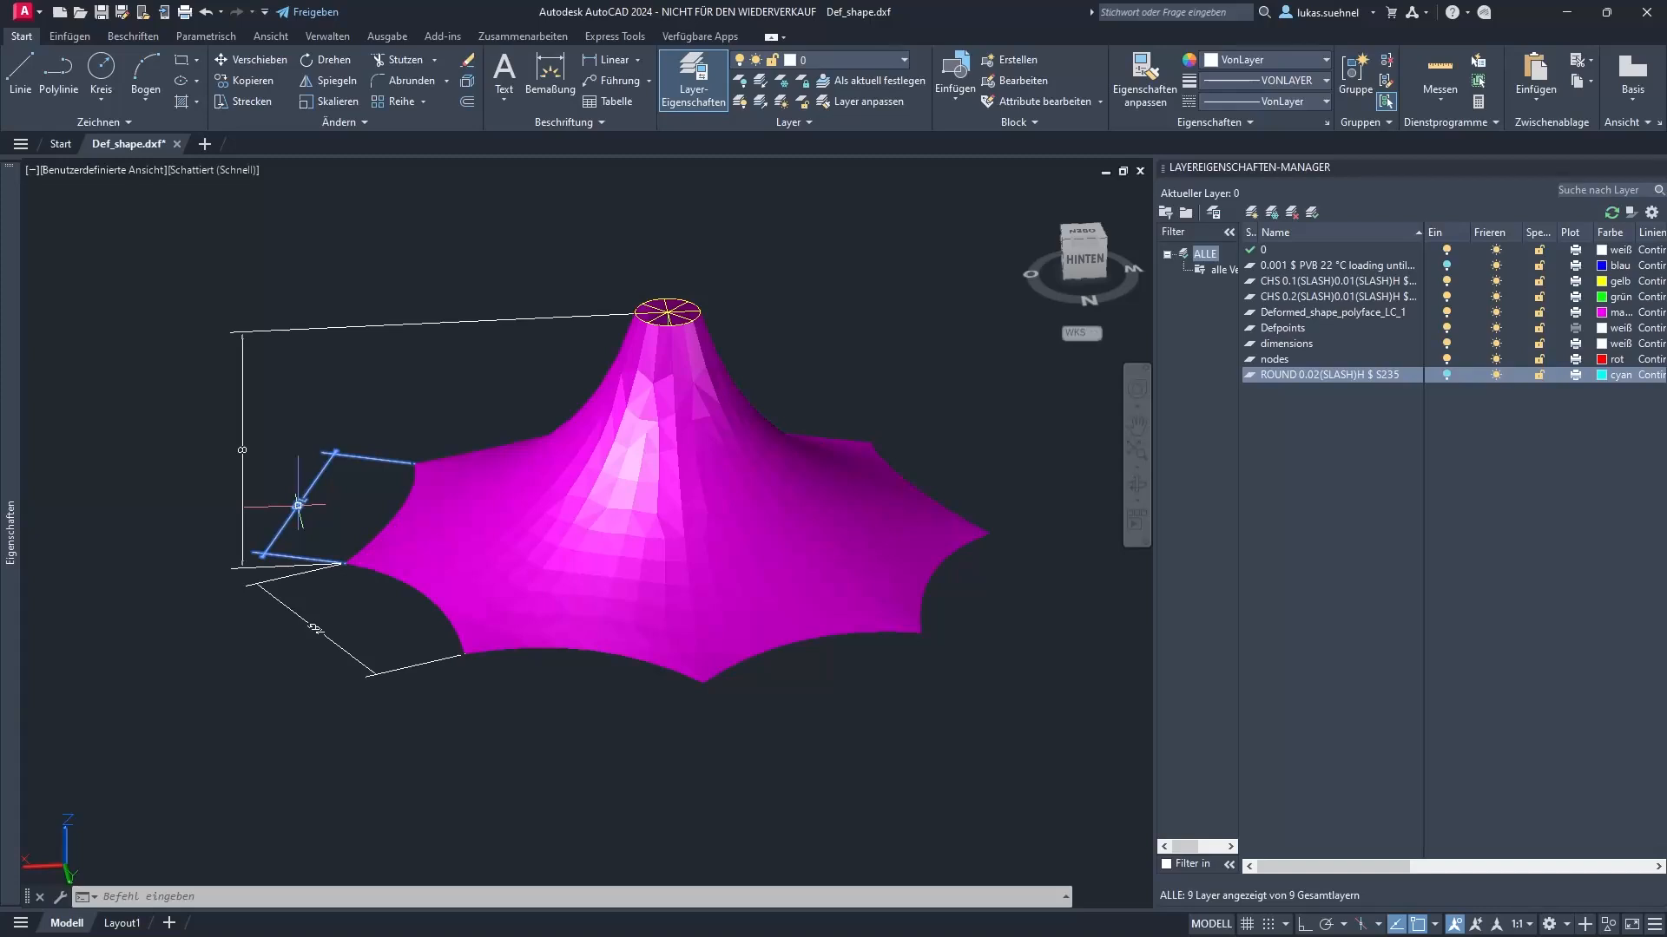
click(242, 450)
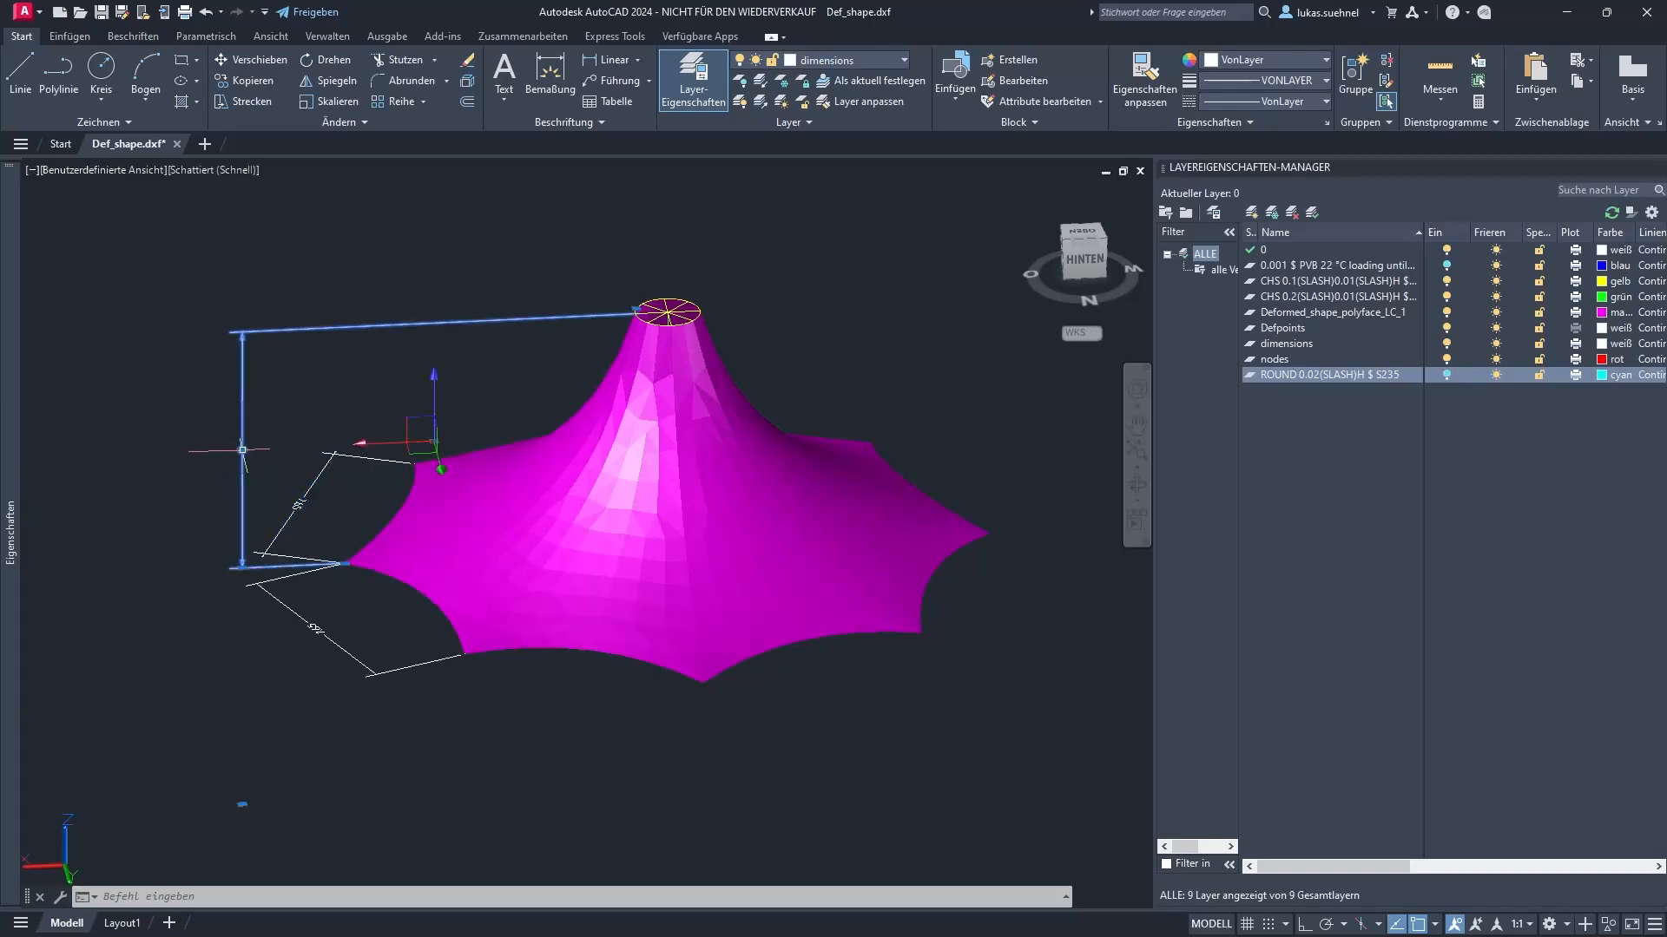
mouse_move(244, 451)
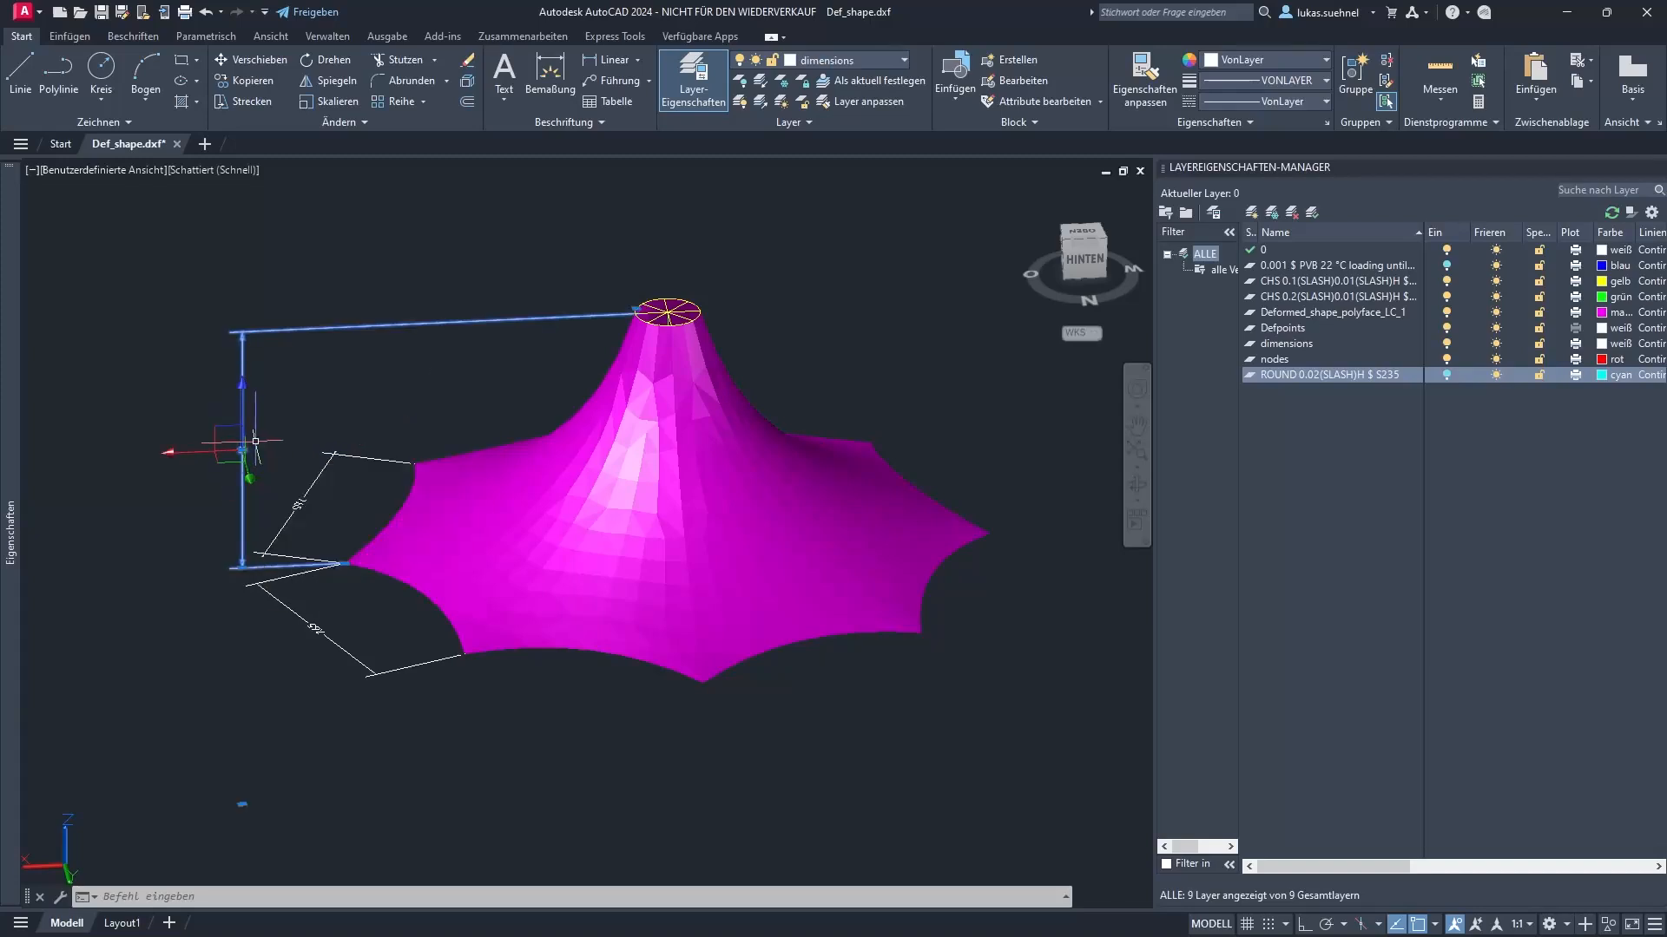
click(305, 403)
click(308, 397)
mouse_move(12, 481)
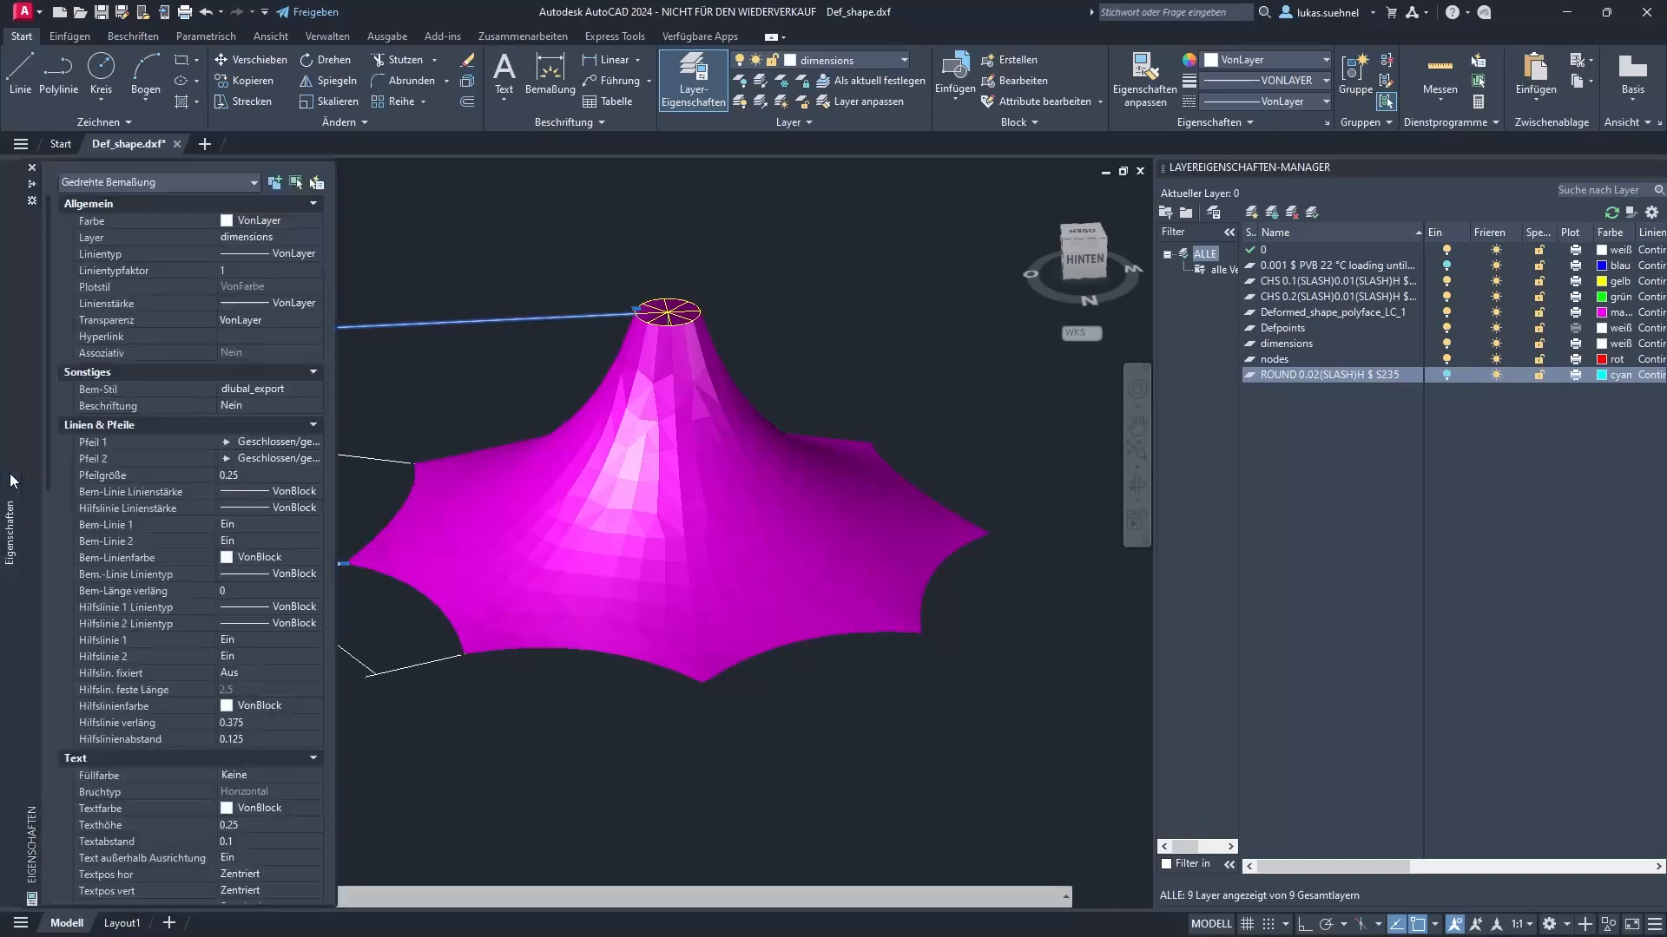
scroll(251, 555, down, 12)
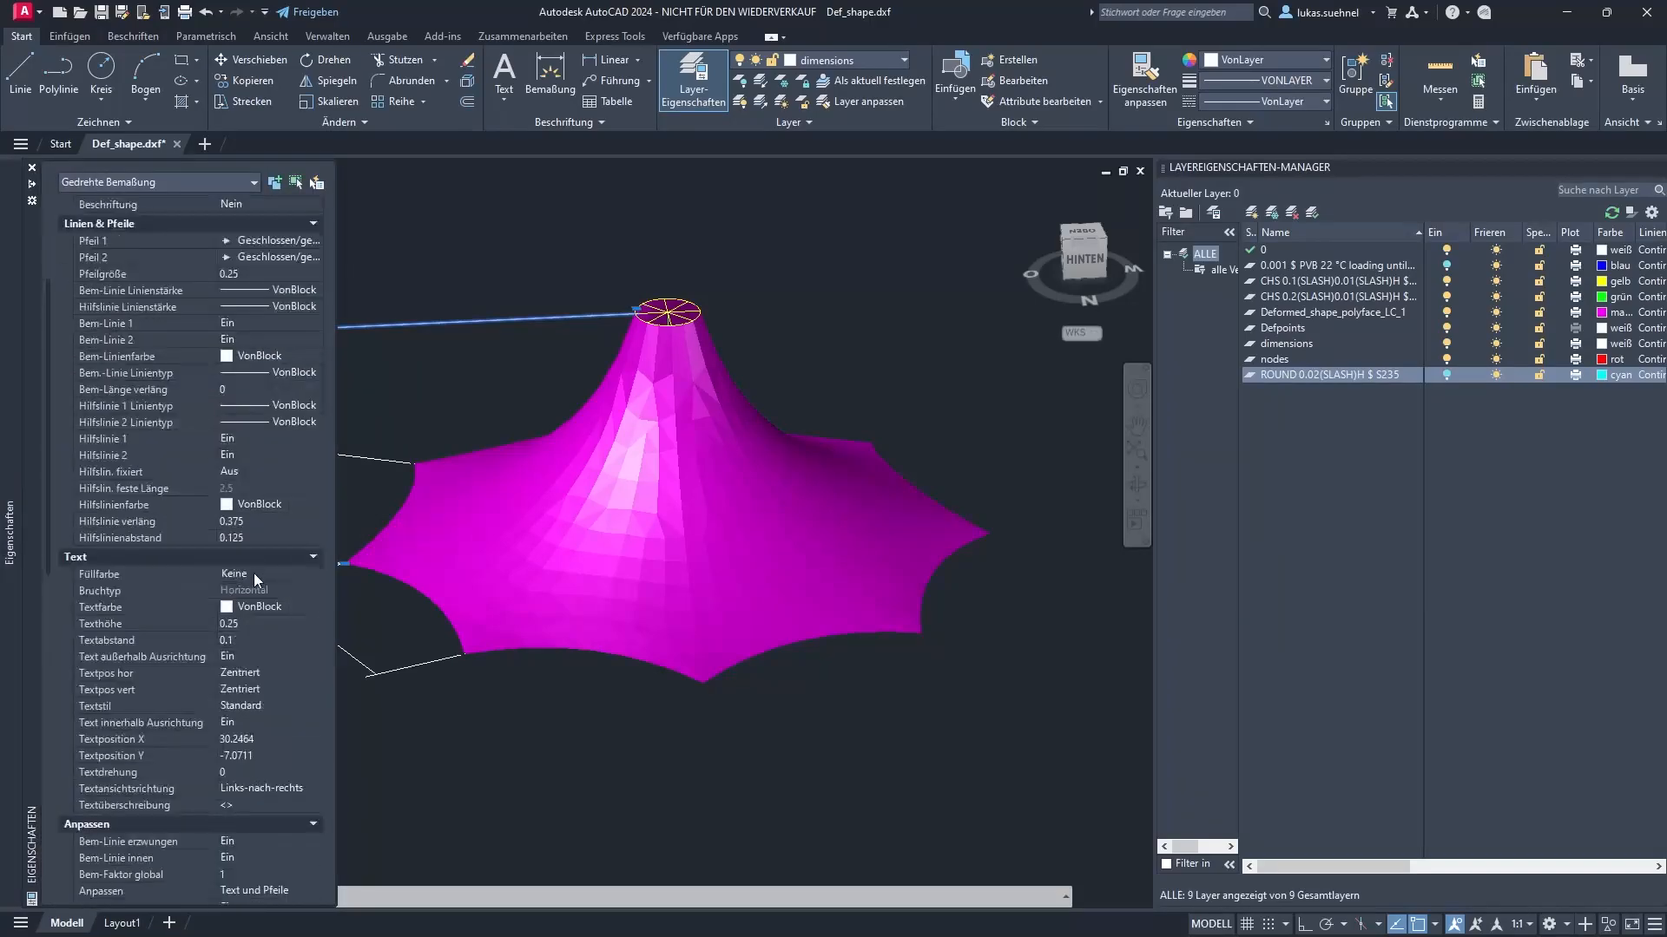
key(Escape)
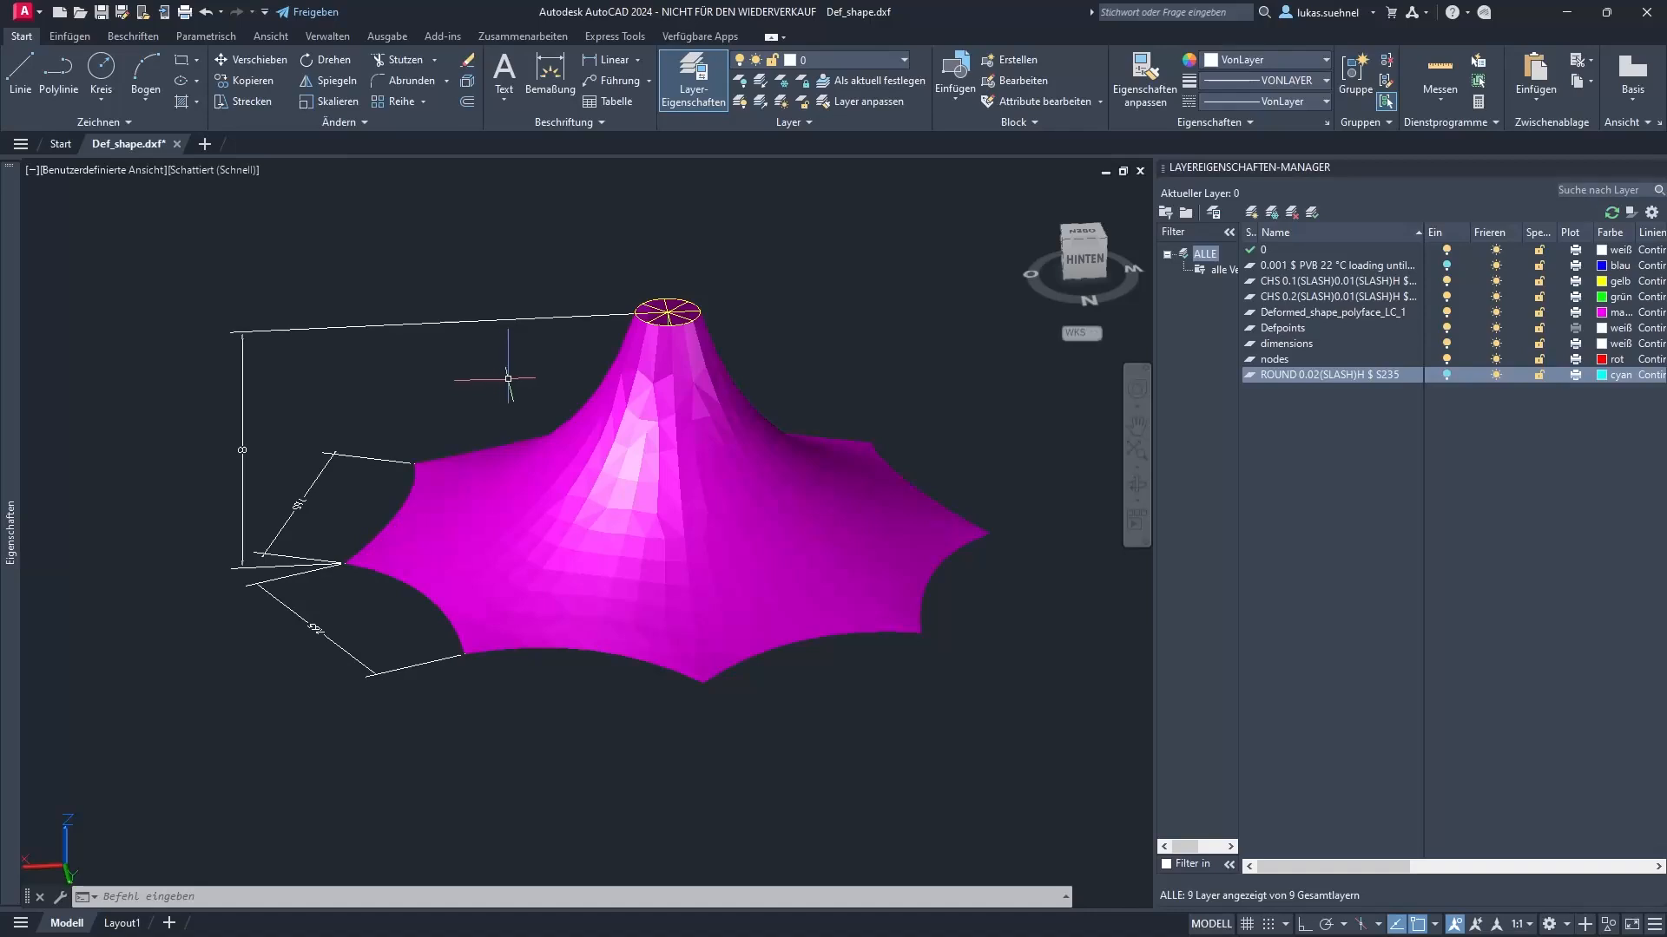
Minimize AutoCAD, switch to the presentation and advance to the DSTV (*.stp) slide
click(1567, 13)
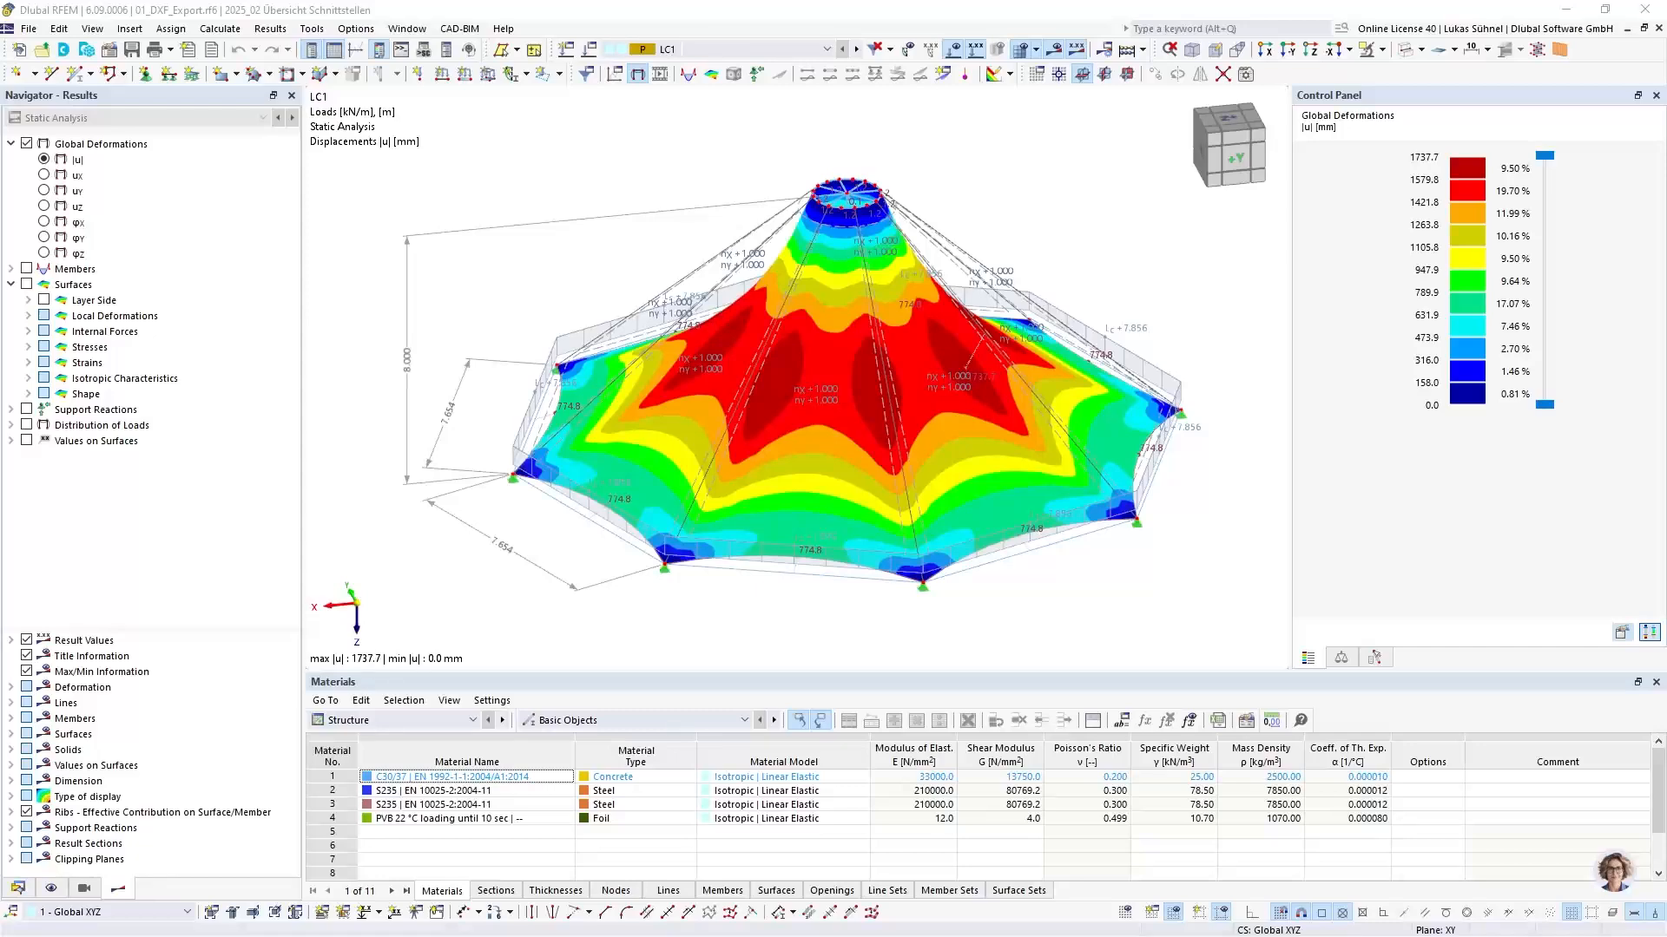
key(alt+Tab)
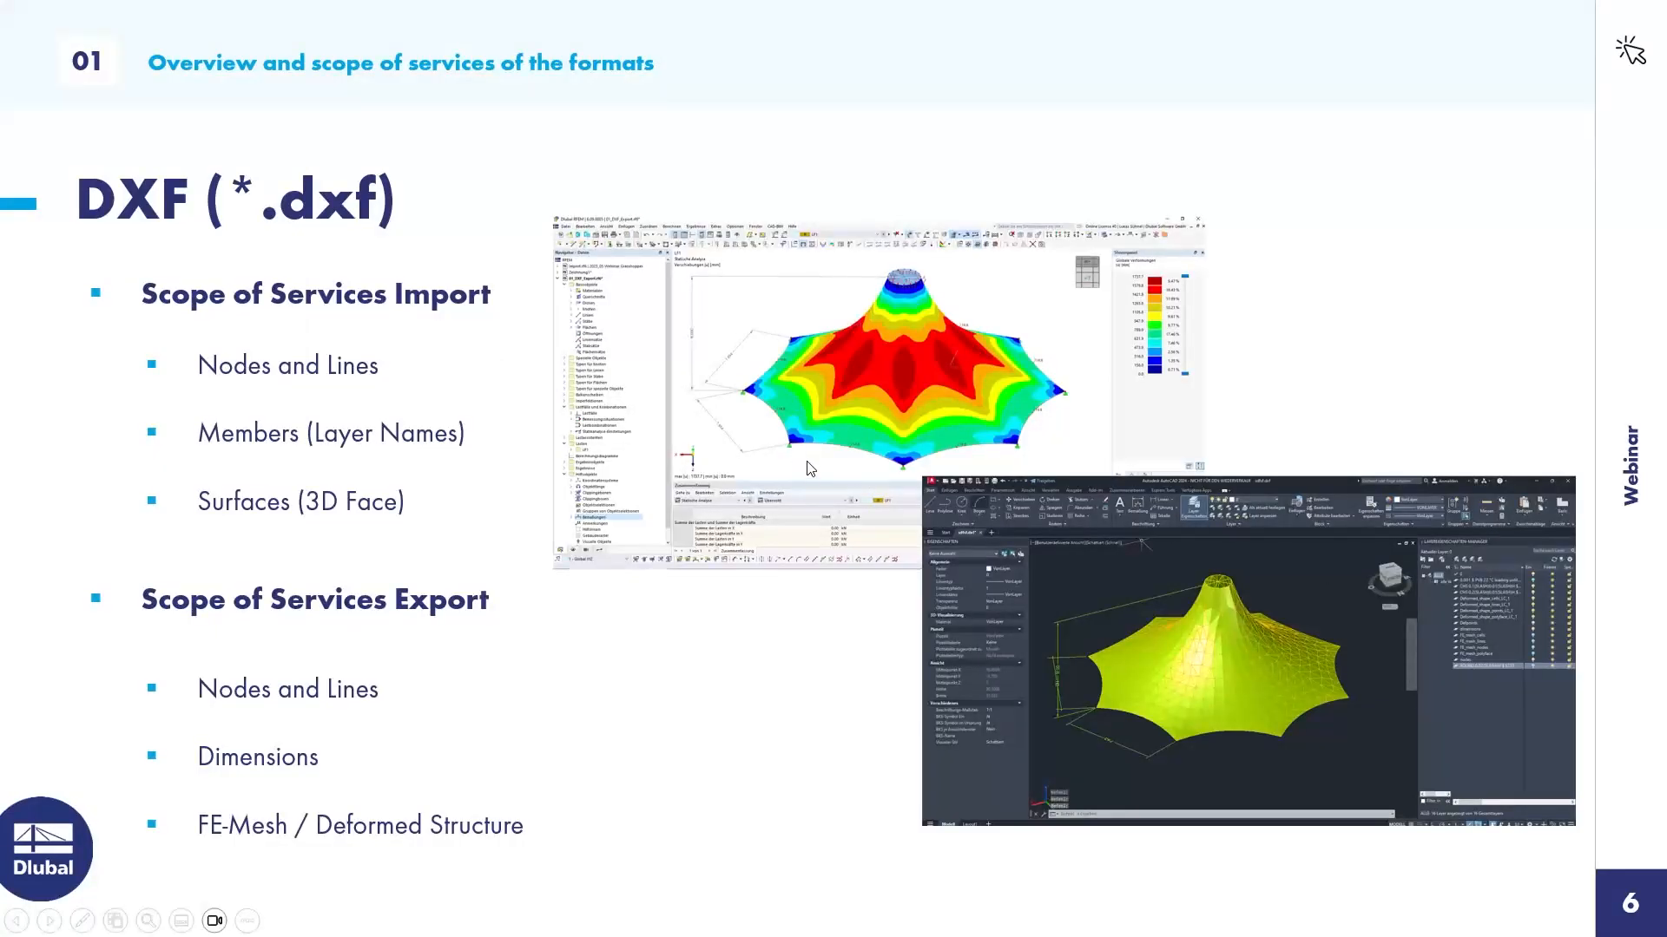
click(829, 465)
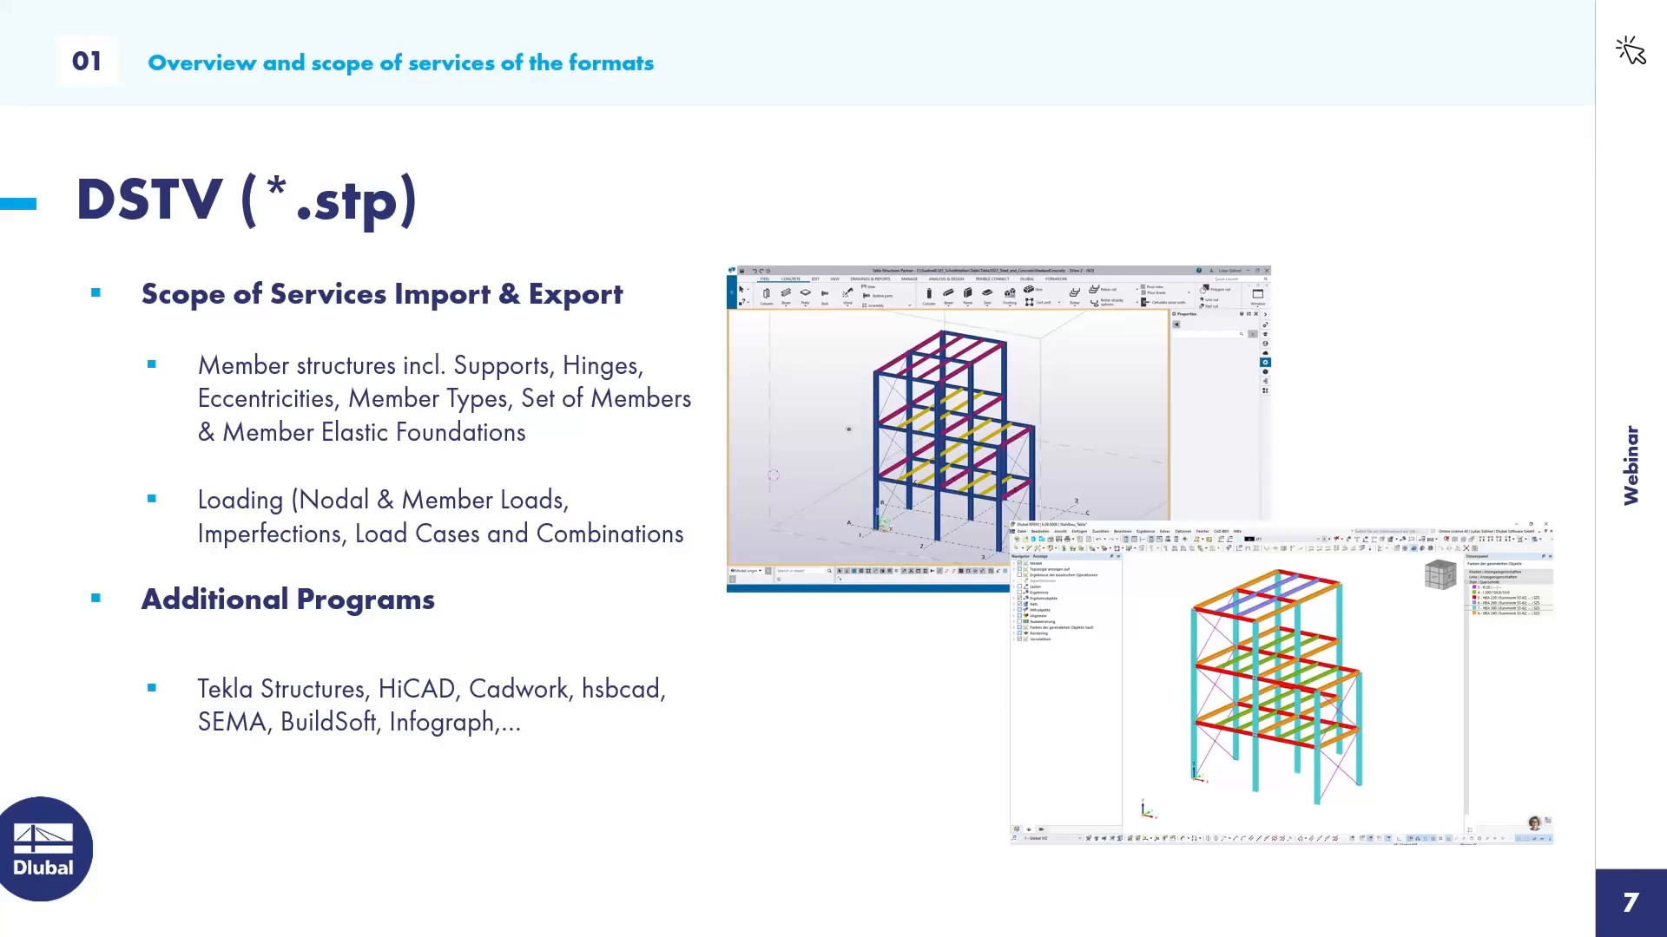
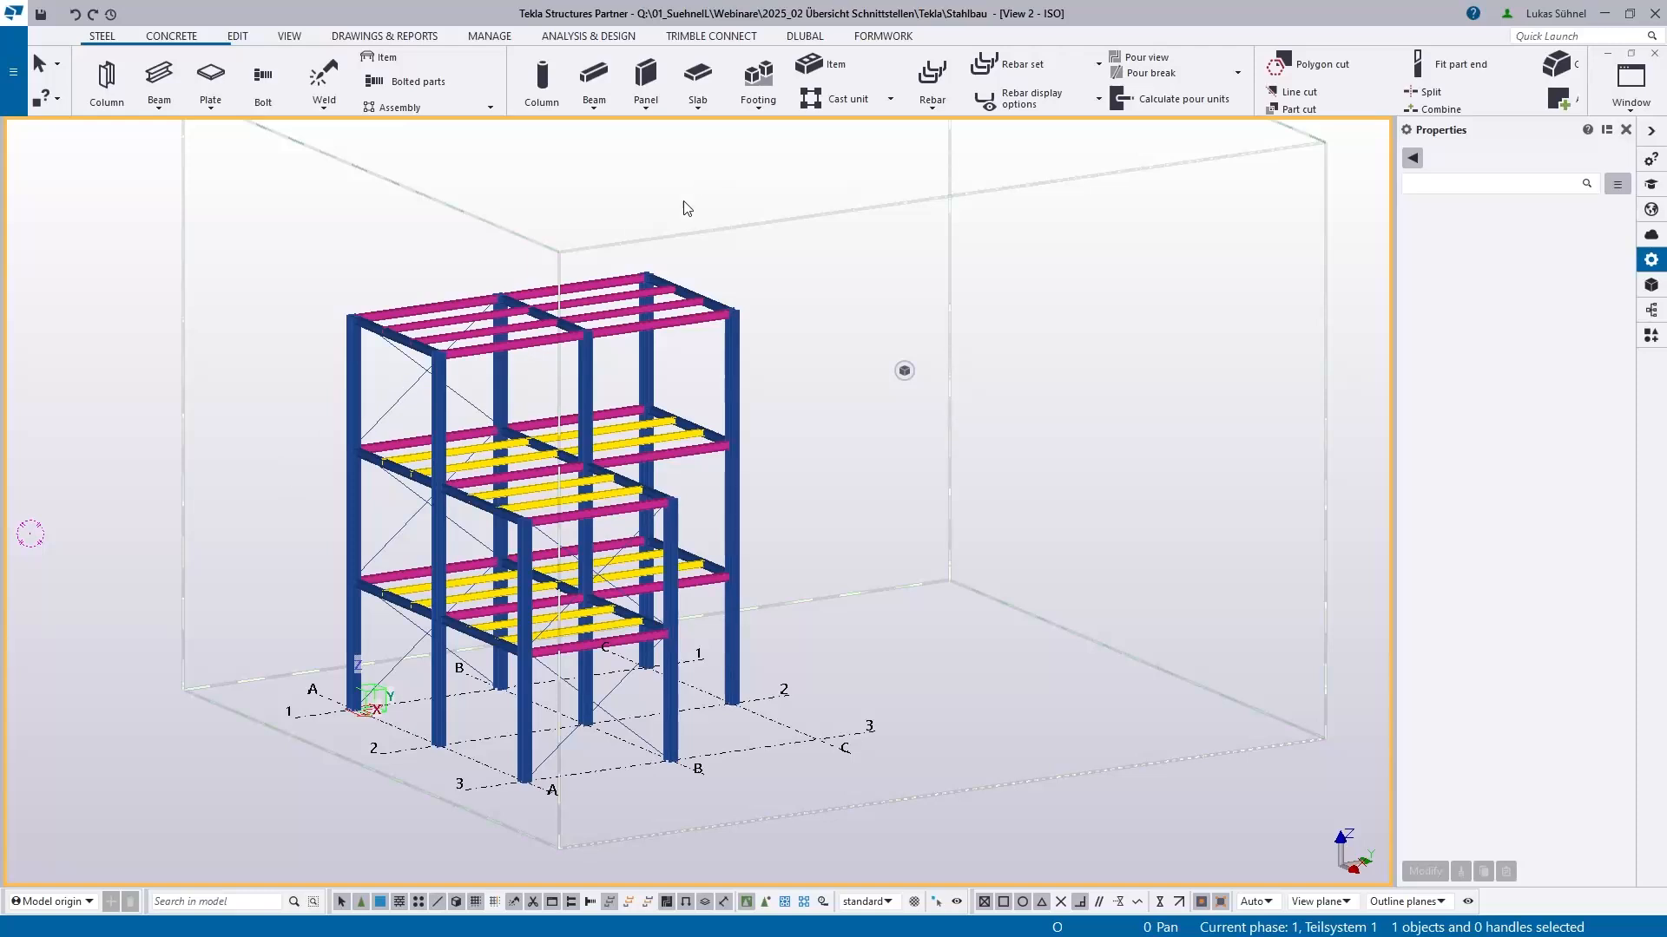
Select the entire steel frame in the Tekla Structures model
click(805, 36)
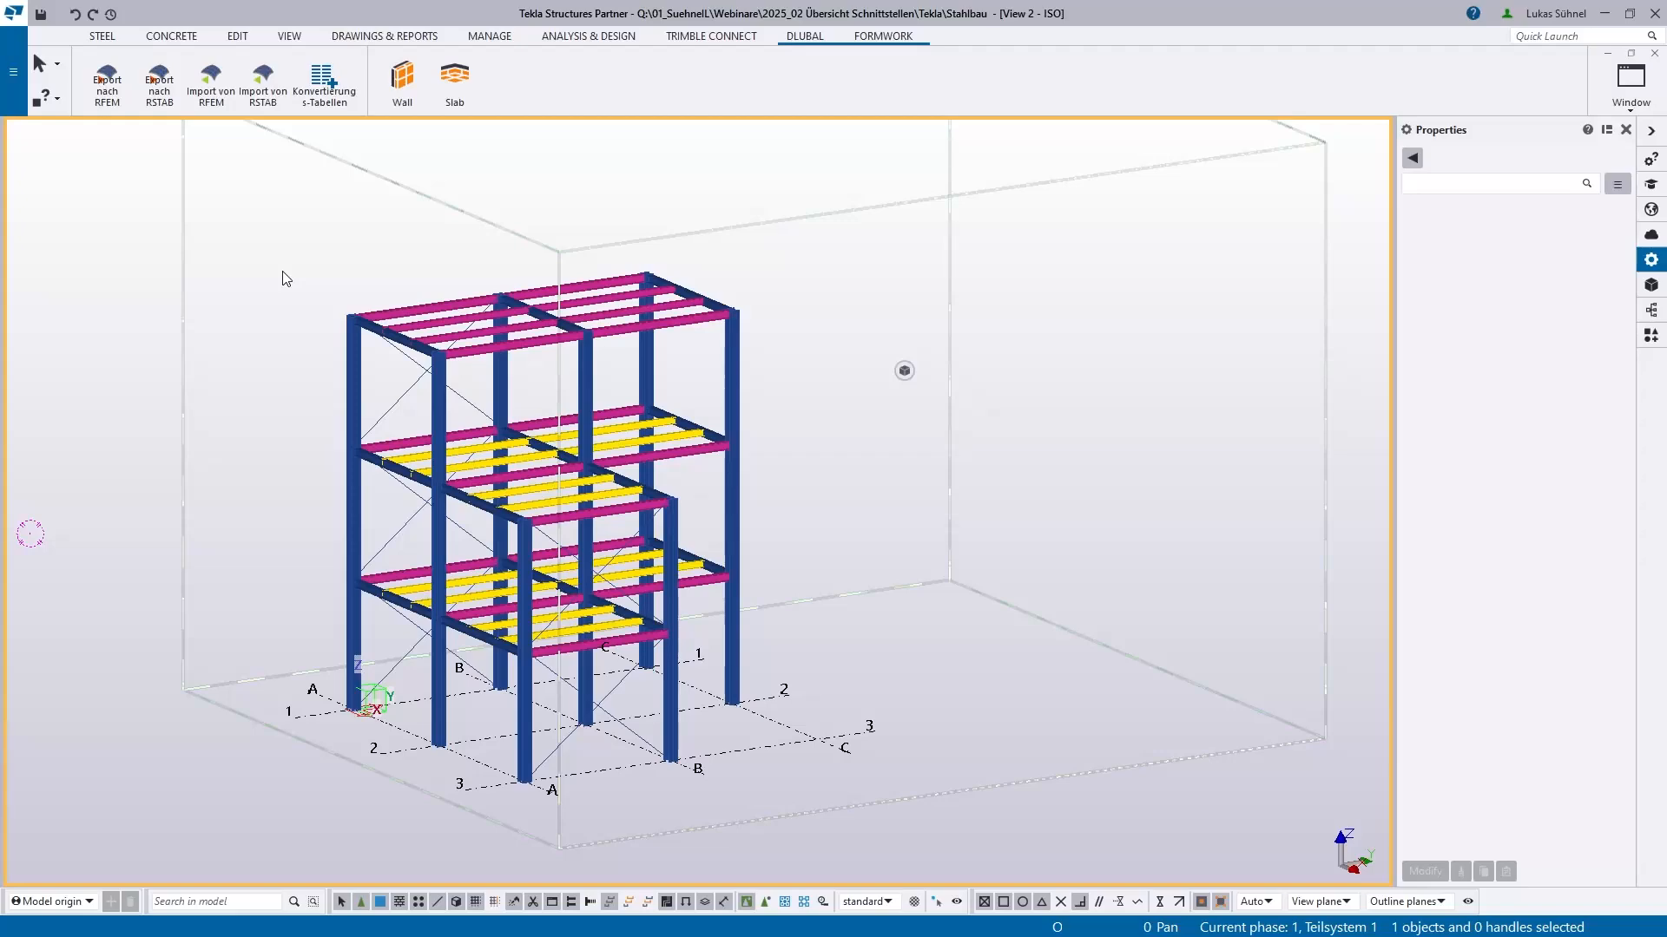
click(96, 37)
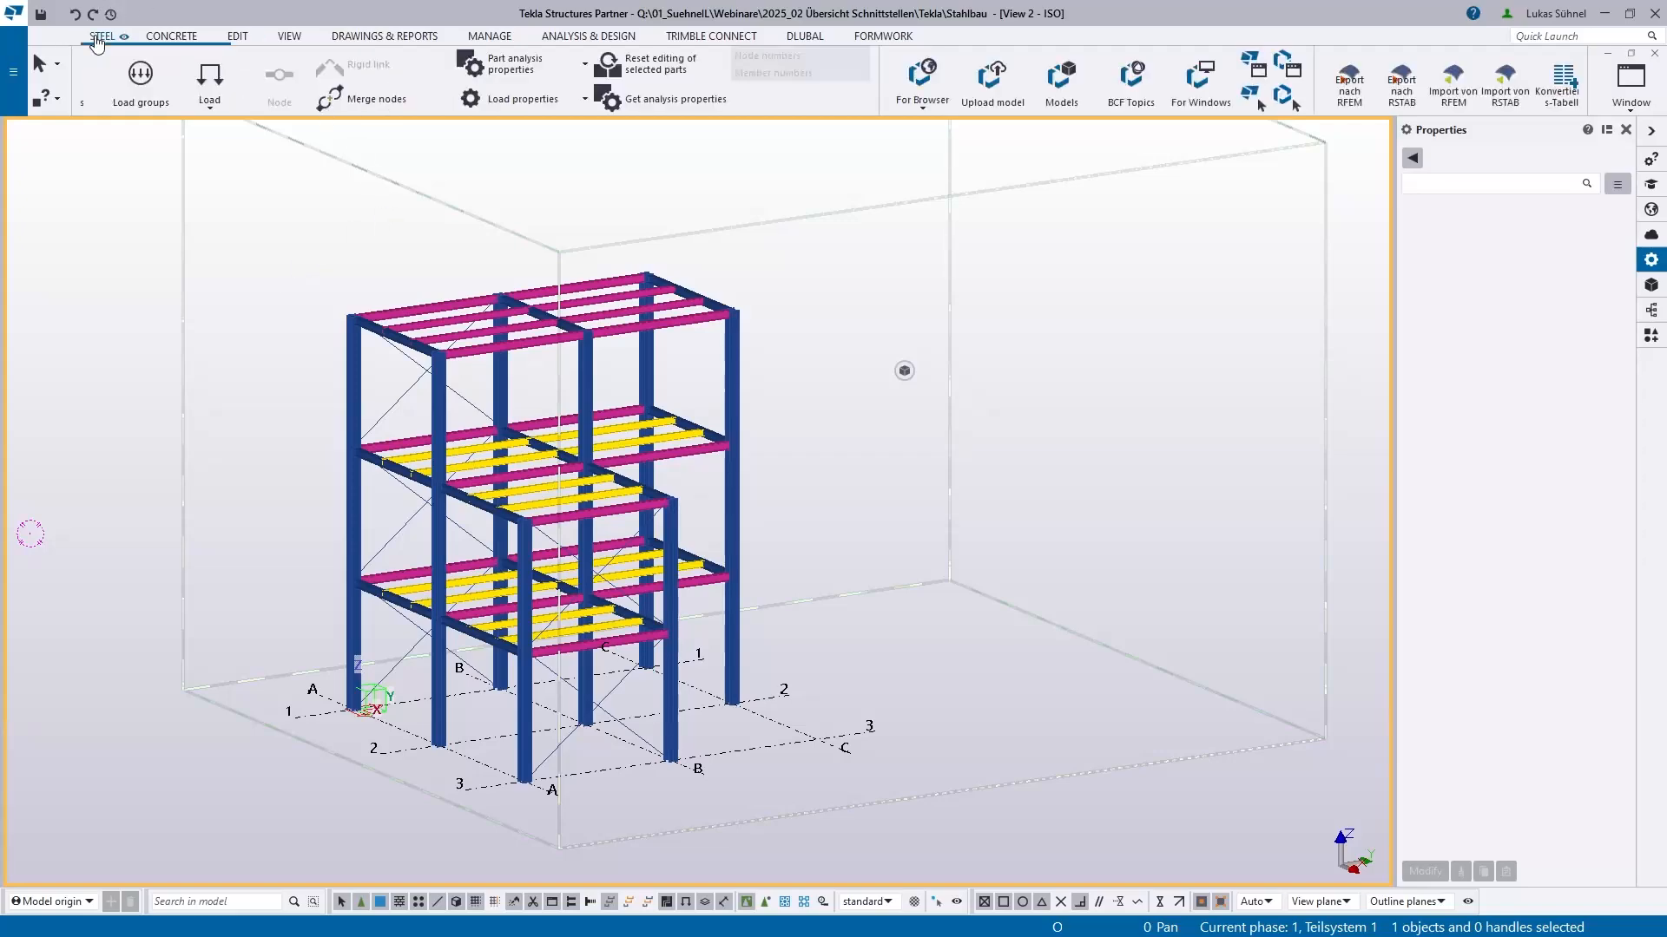
scroll(271, 221, down, 1)
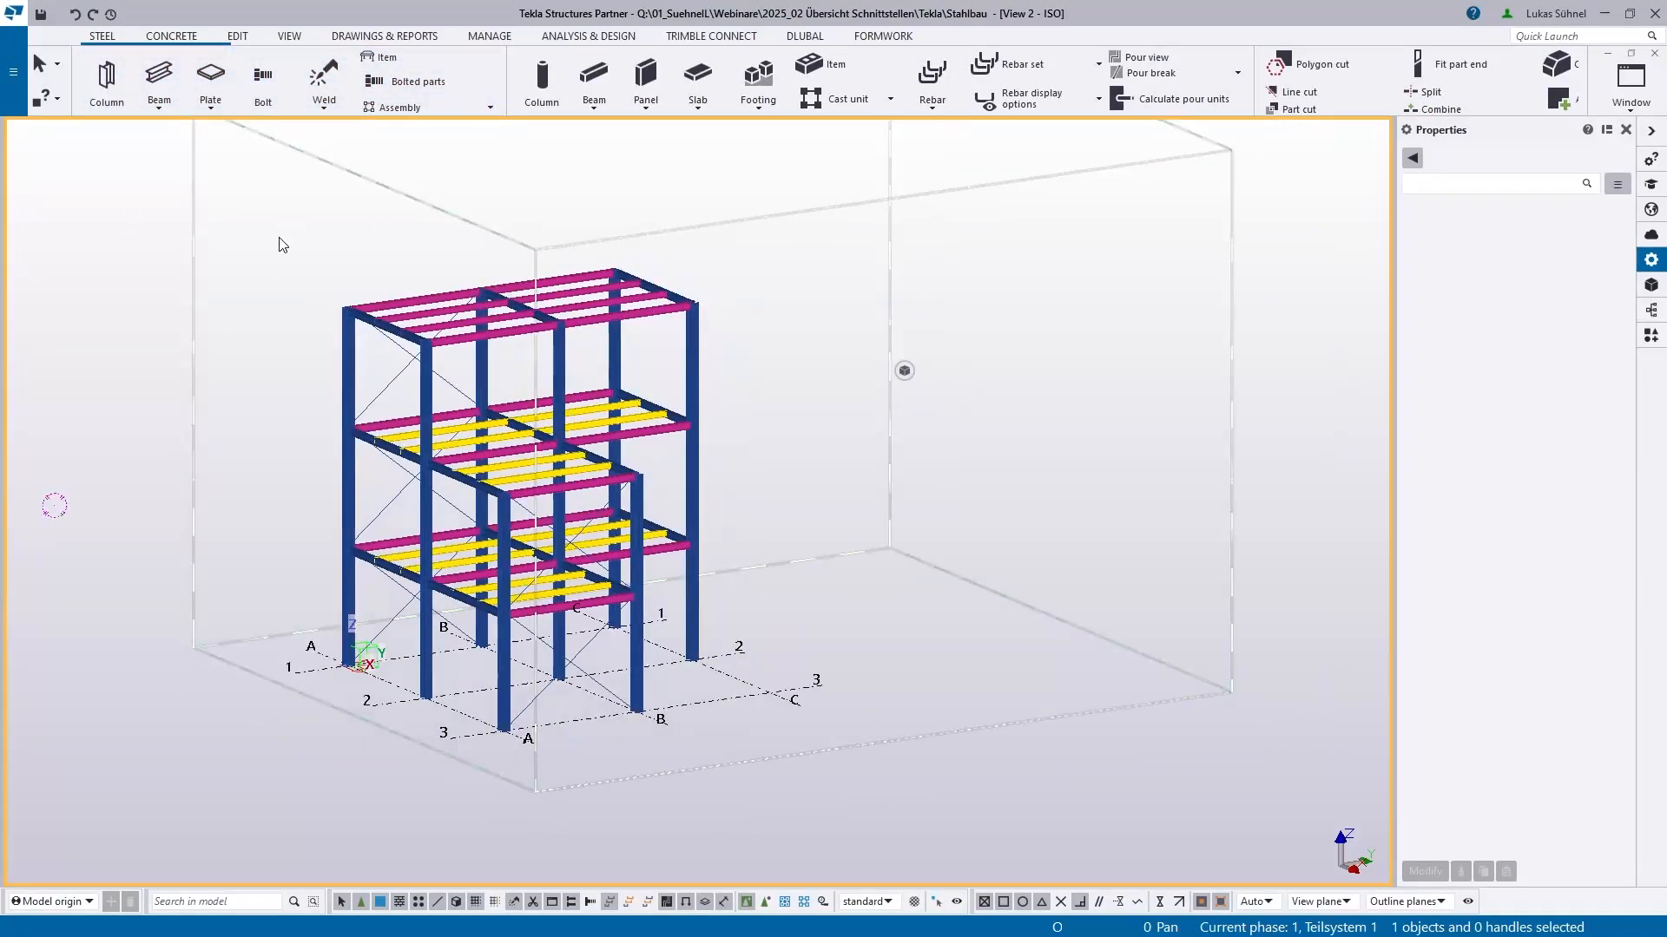
drag(256, 208, 811, 794)
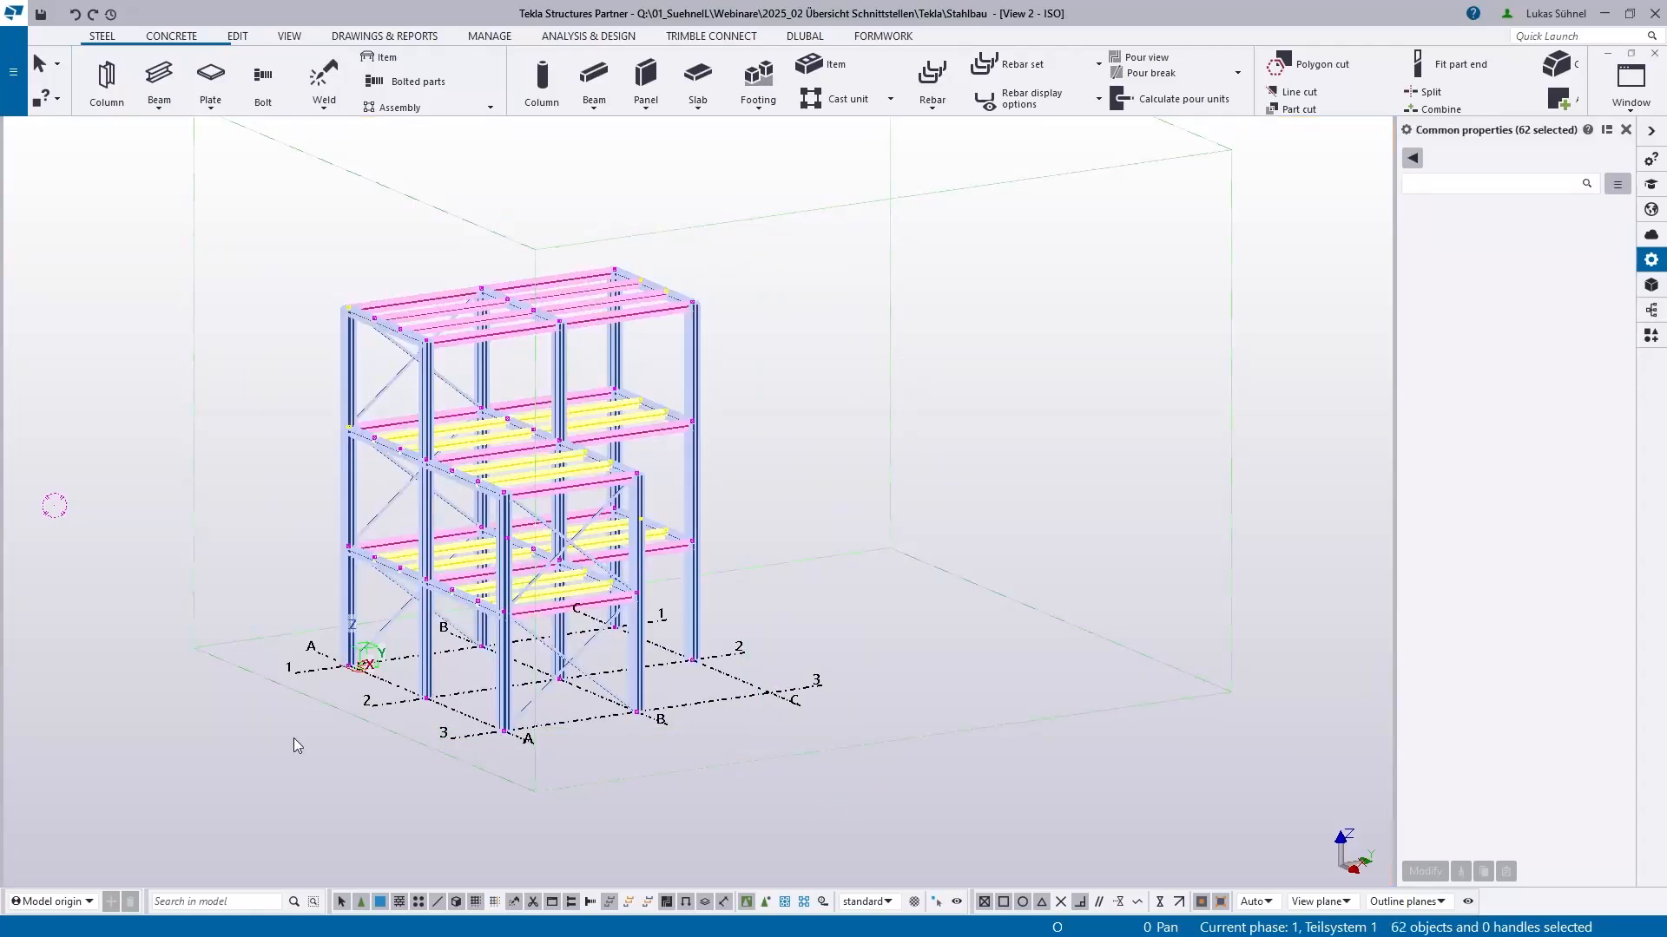
Start a FEM export of the selected frame and review its DSTV version and general parameter settings
click(19, 77)
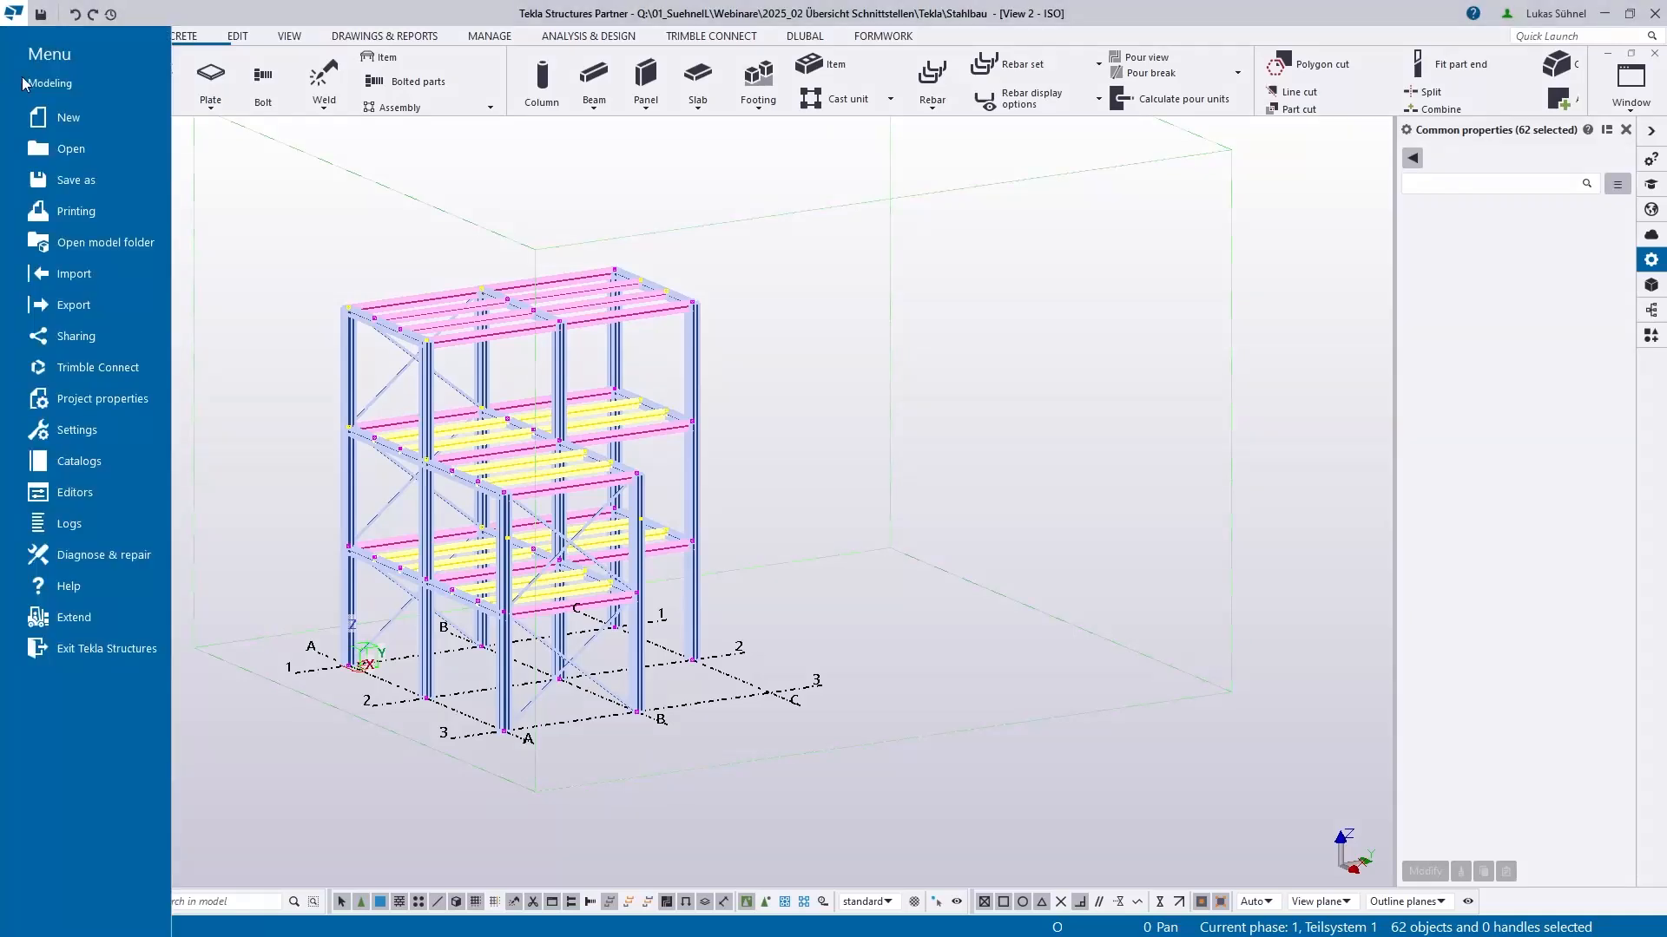
click(87, 299)
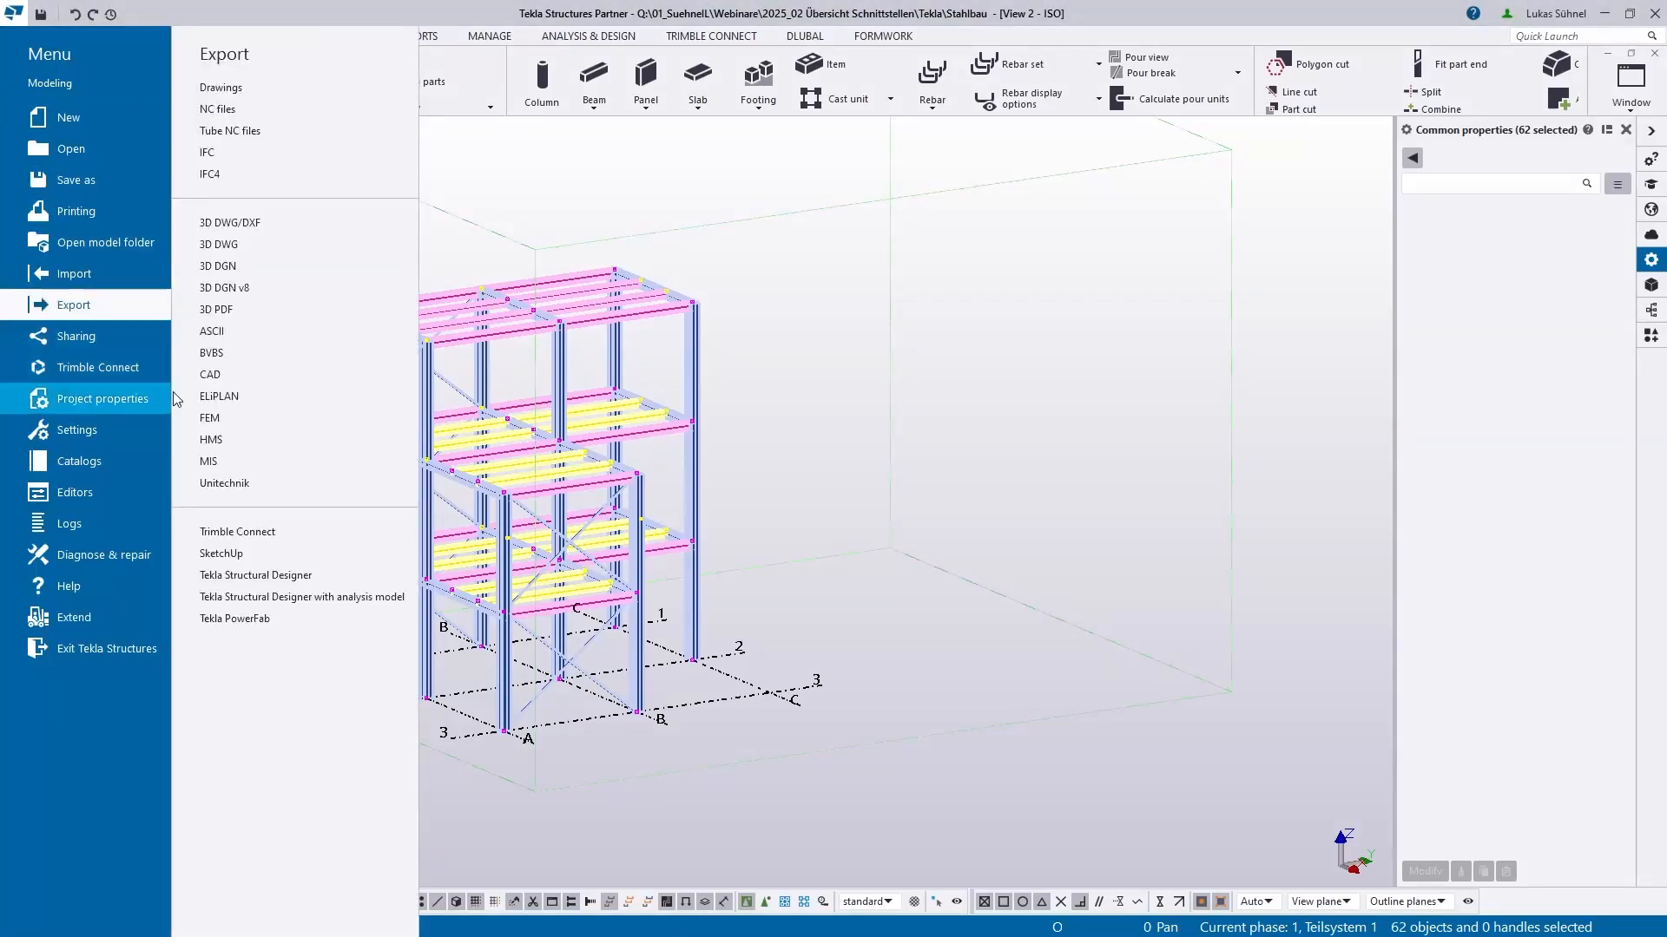
click(210, 426)
click(616, 354)
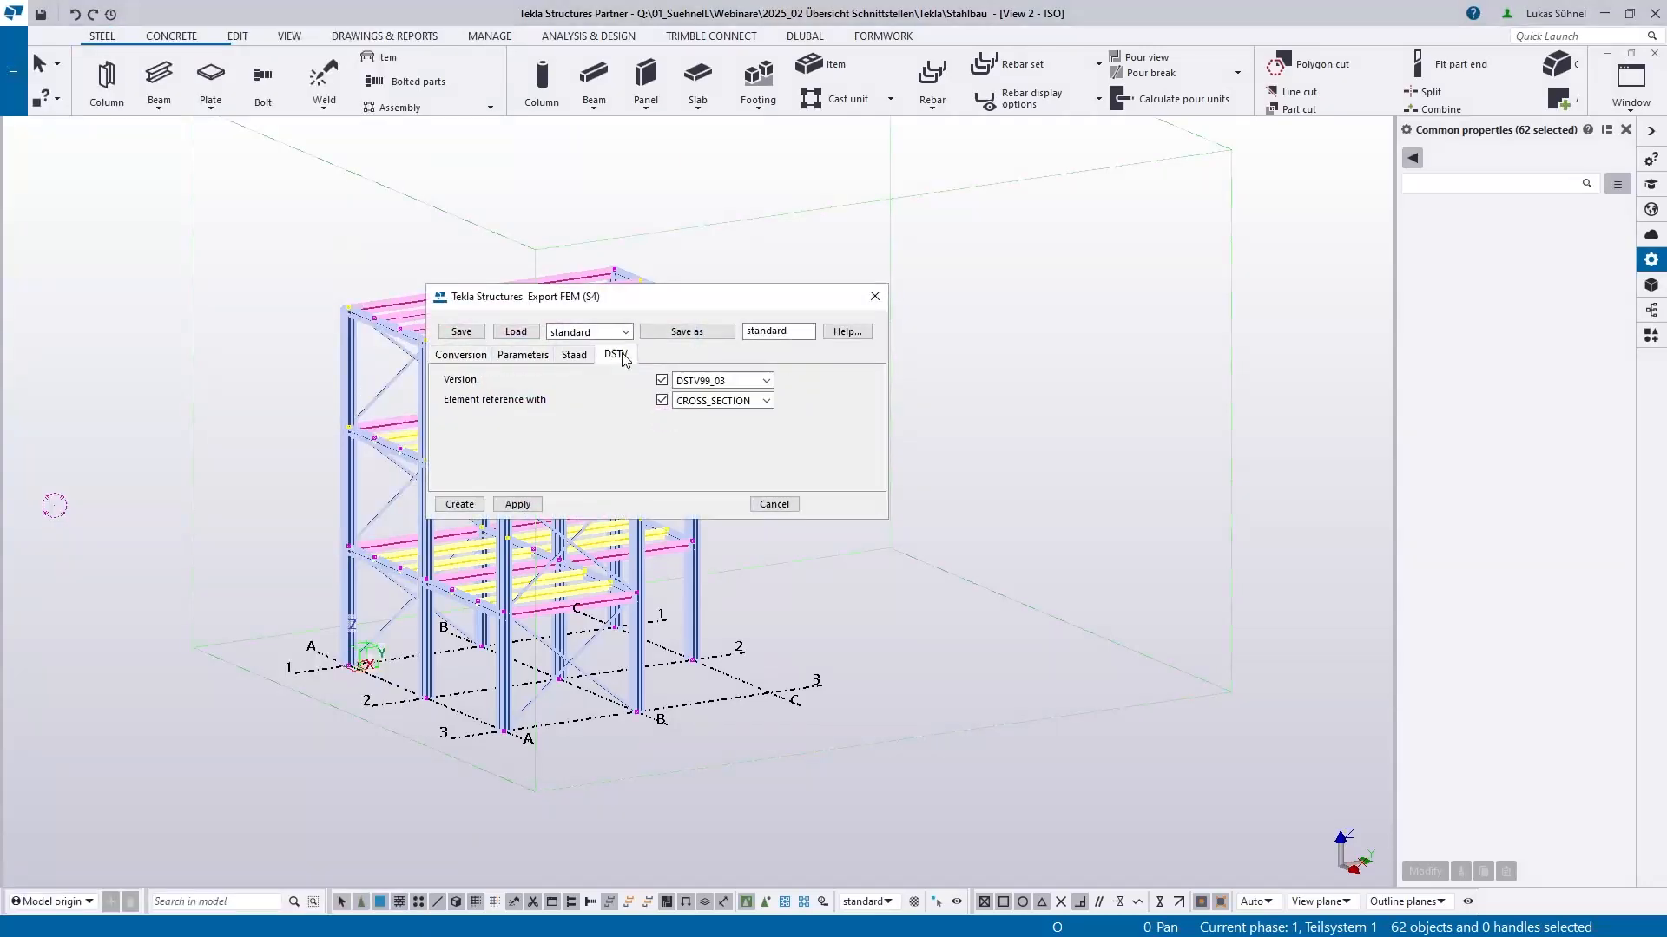
click(524, 358)
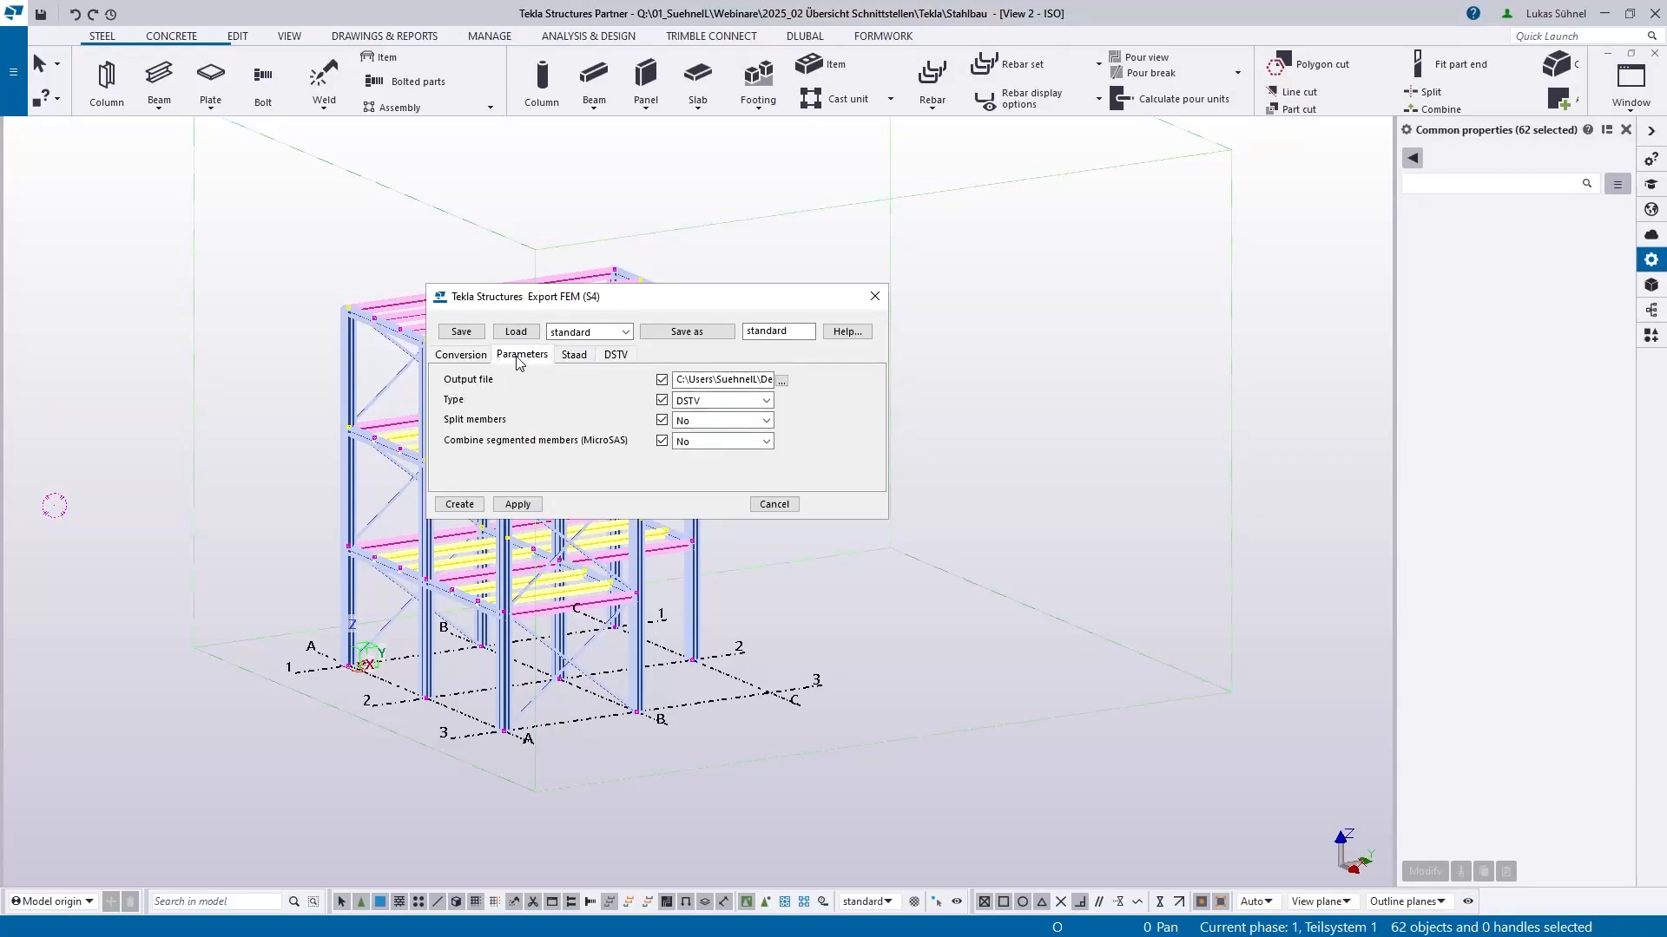
Set the output file to TeklaOut.stp on the Desktop, create the DSTV export and close the export dialog
click(781, 381)
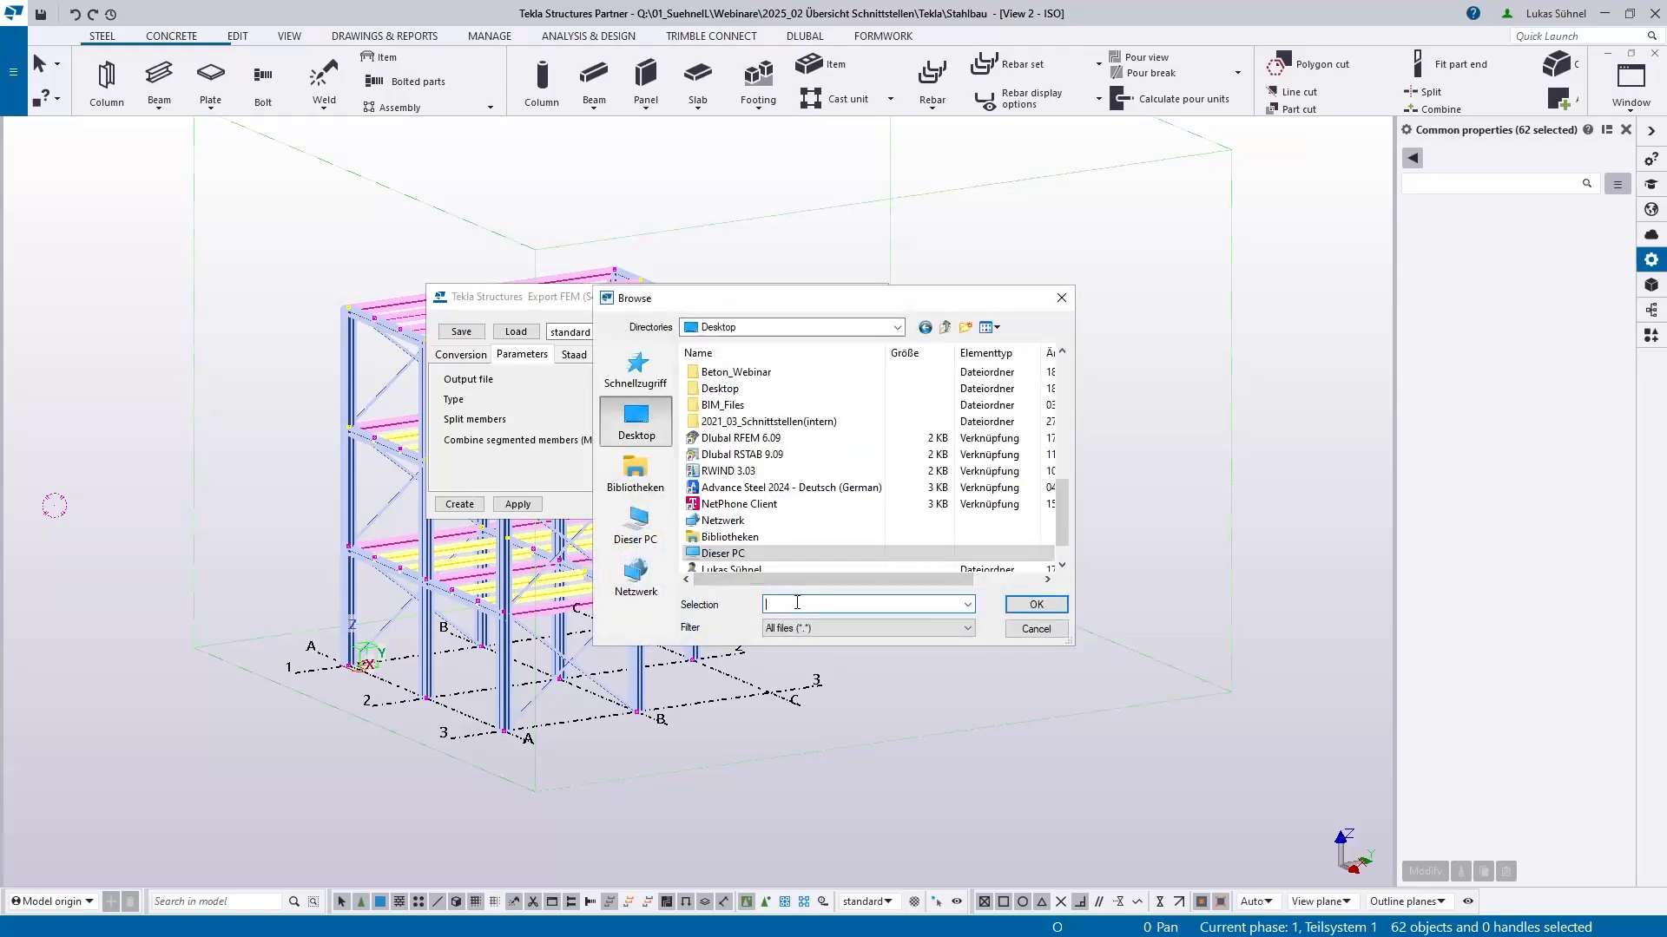
text(T)
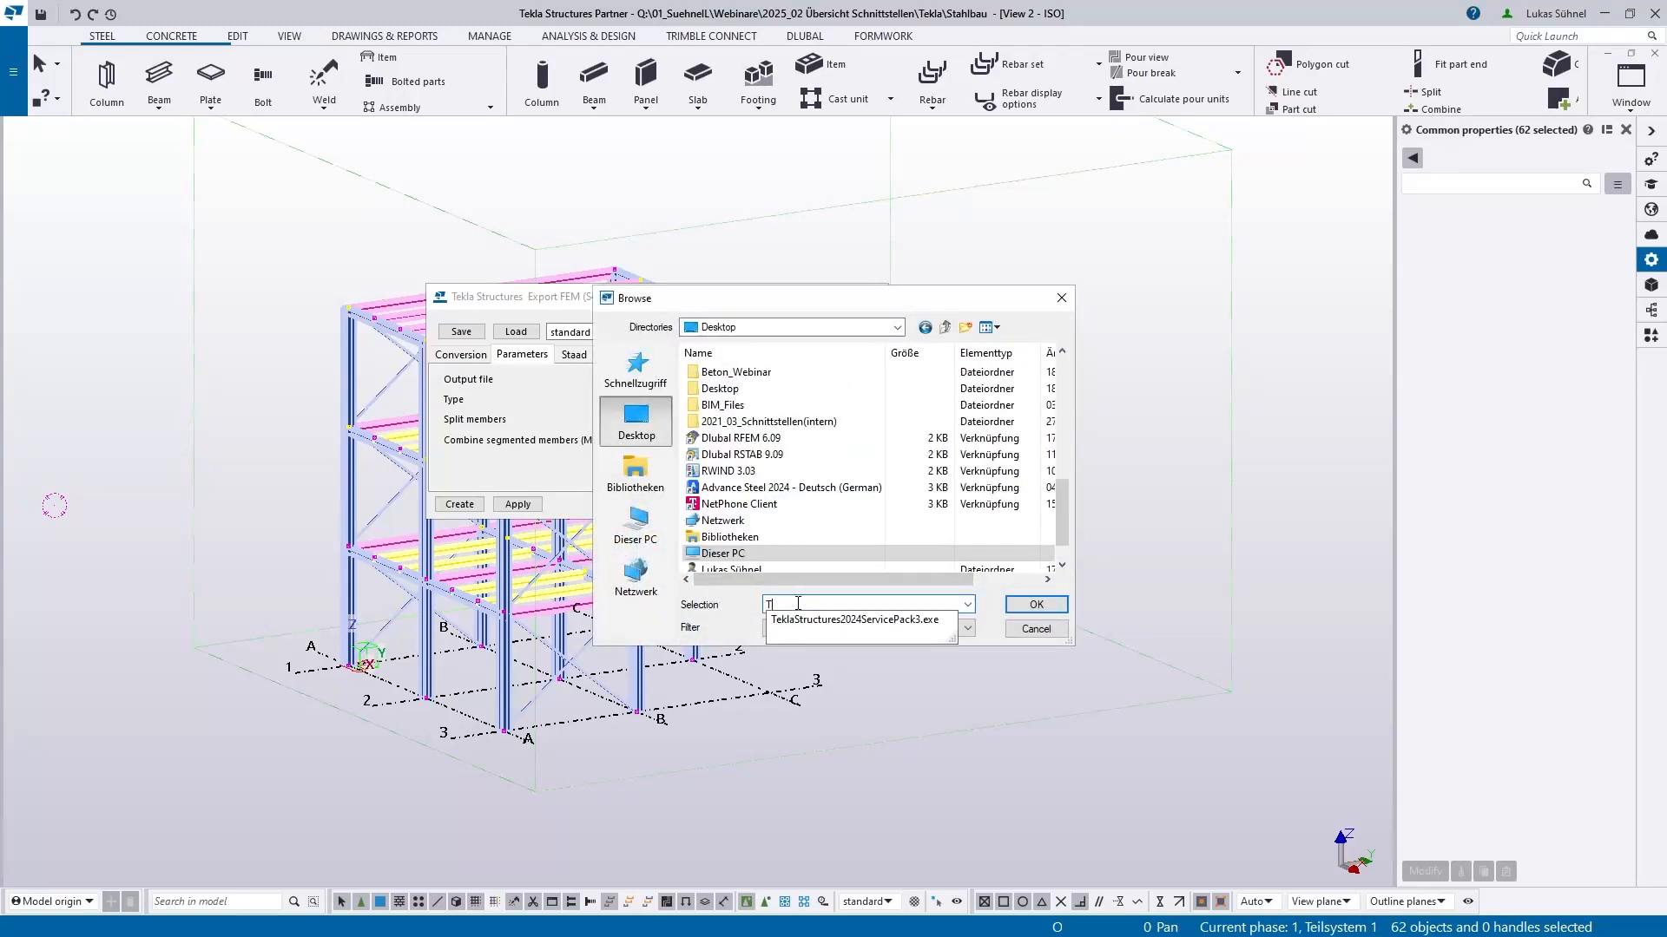
text(eklaOut.stp)
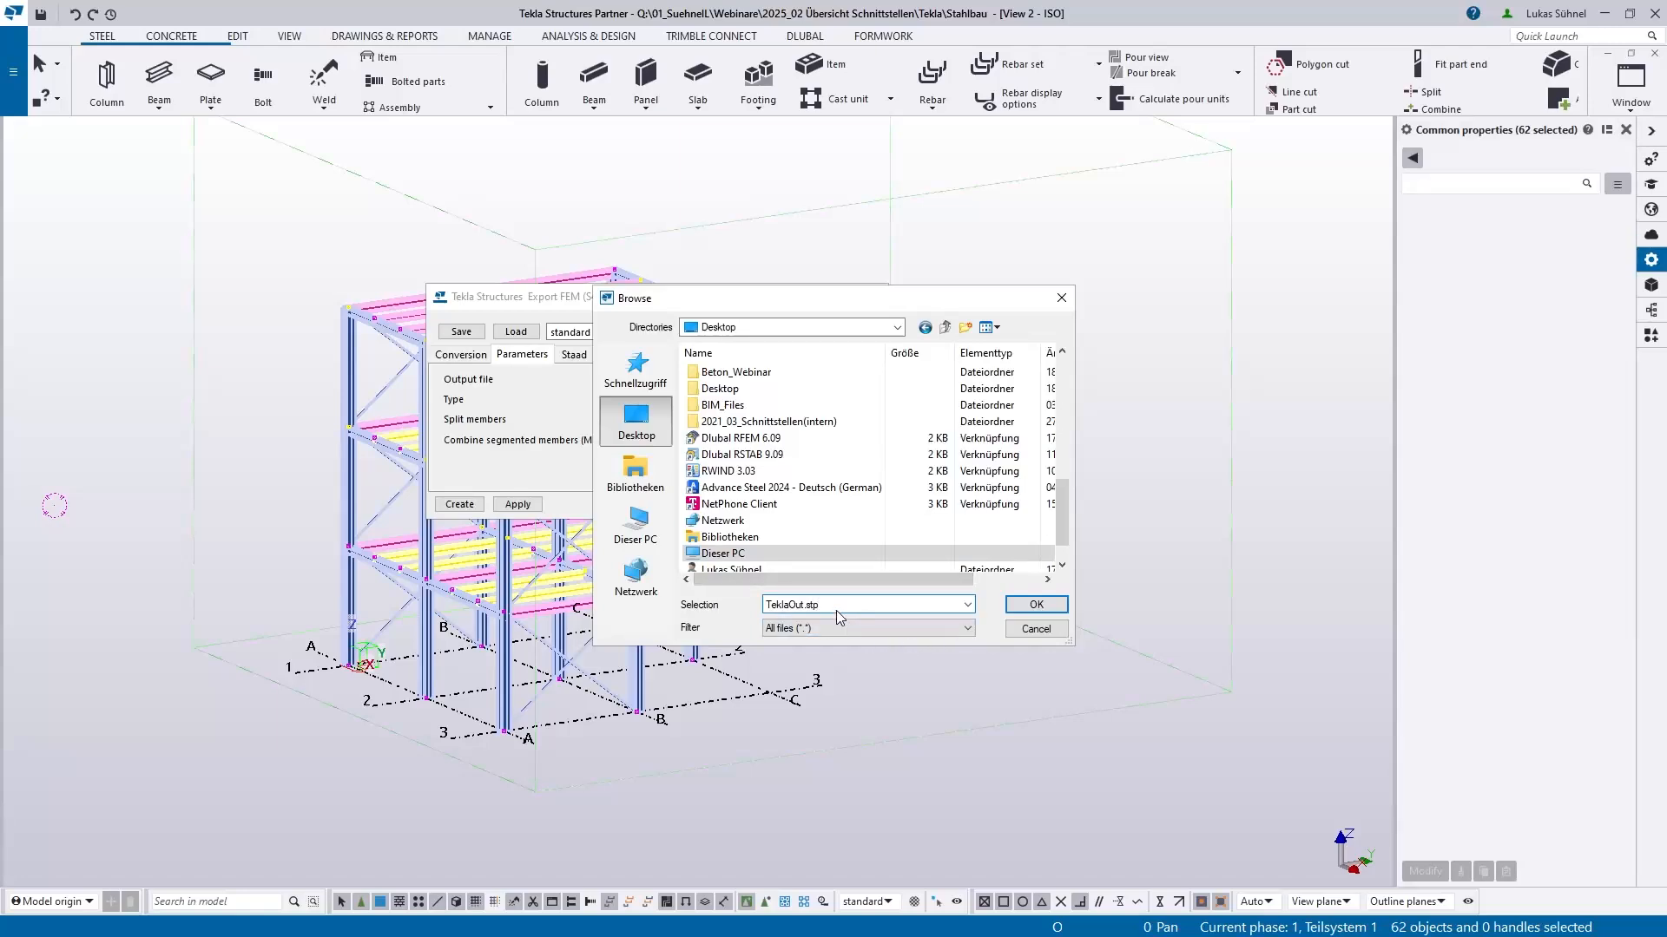
click(1037, 605)
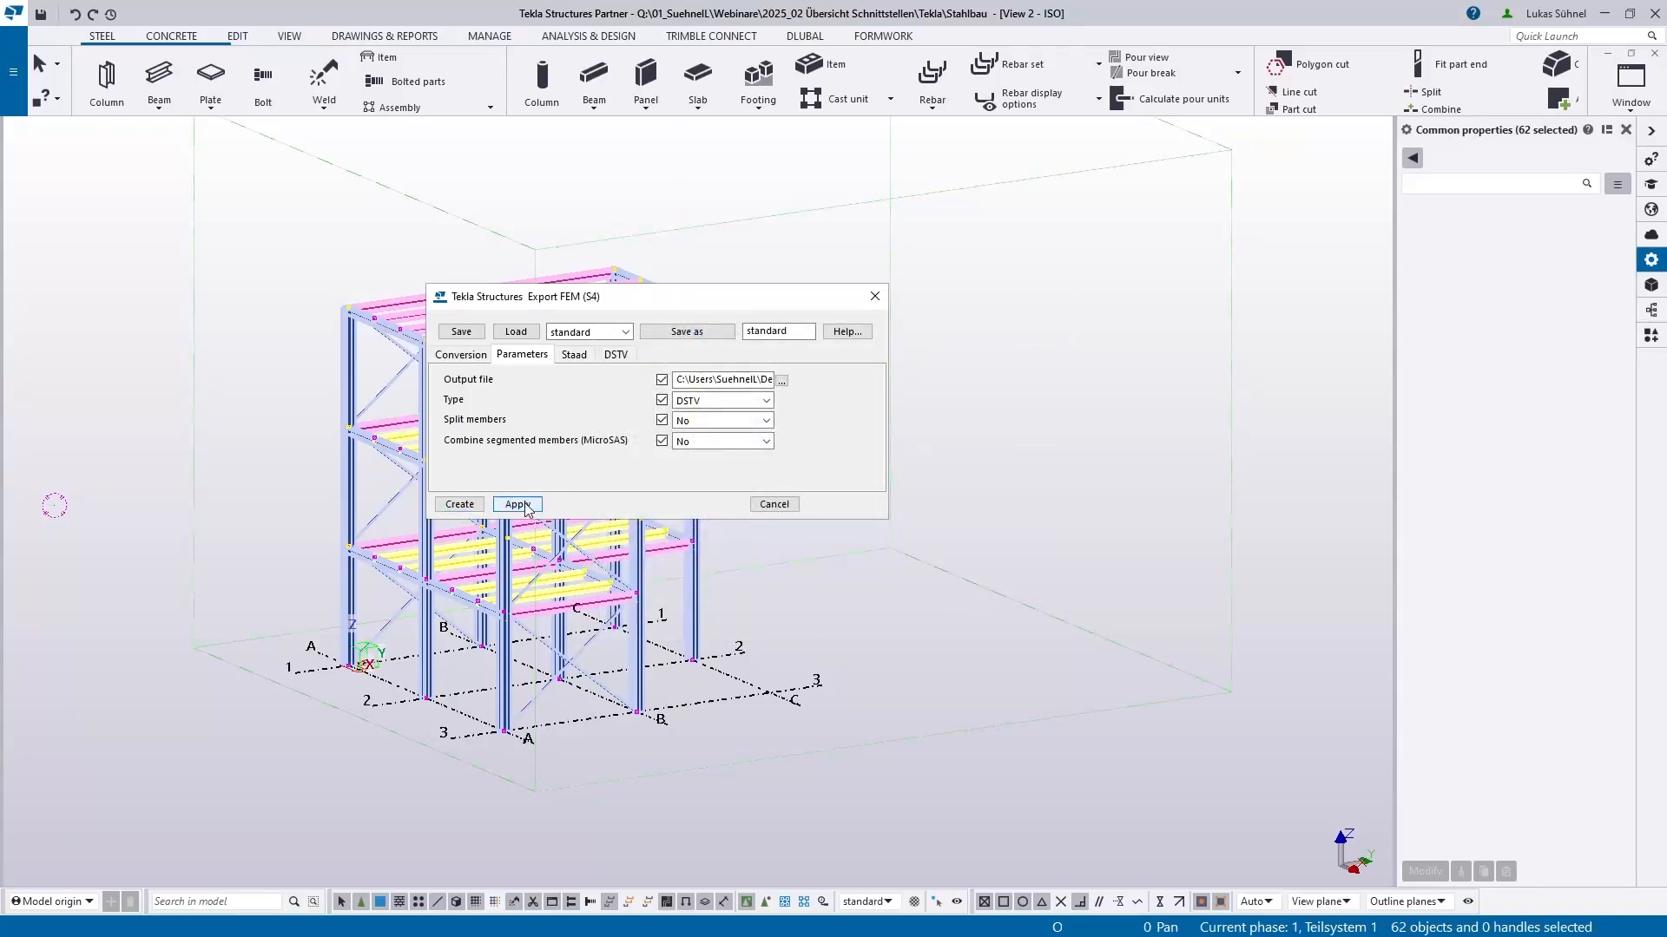
click(462, 509)
click(774, 504)
Clear the frame selection and bring the exported TeklaOut.stp text file into view over the model
click(994, 339)
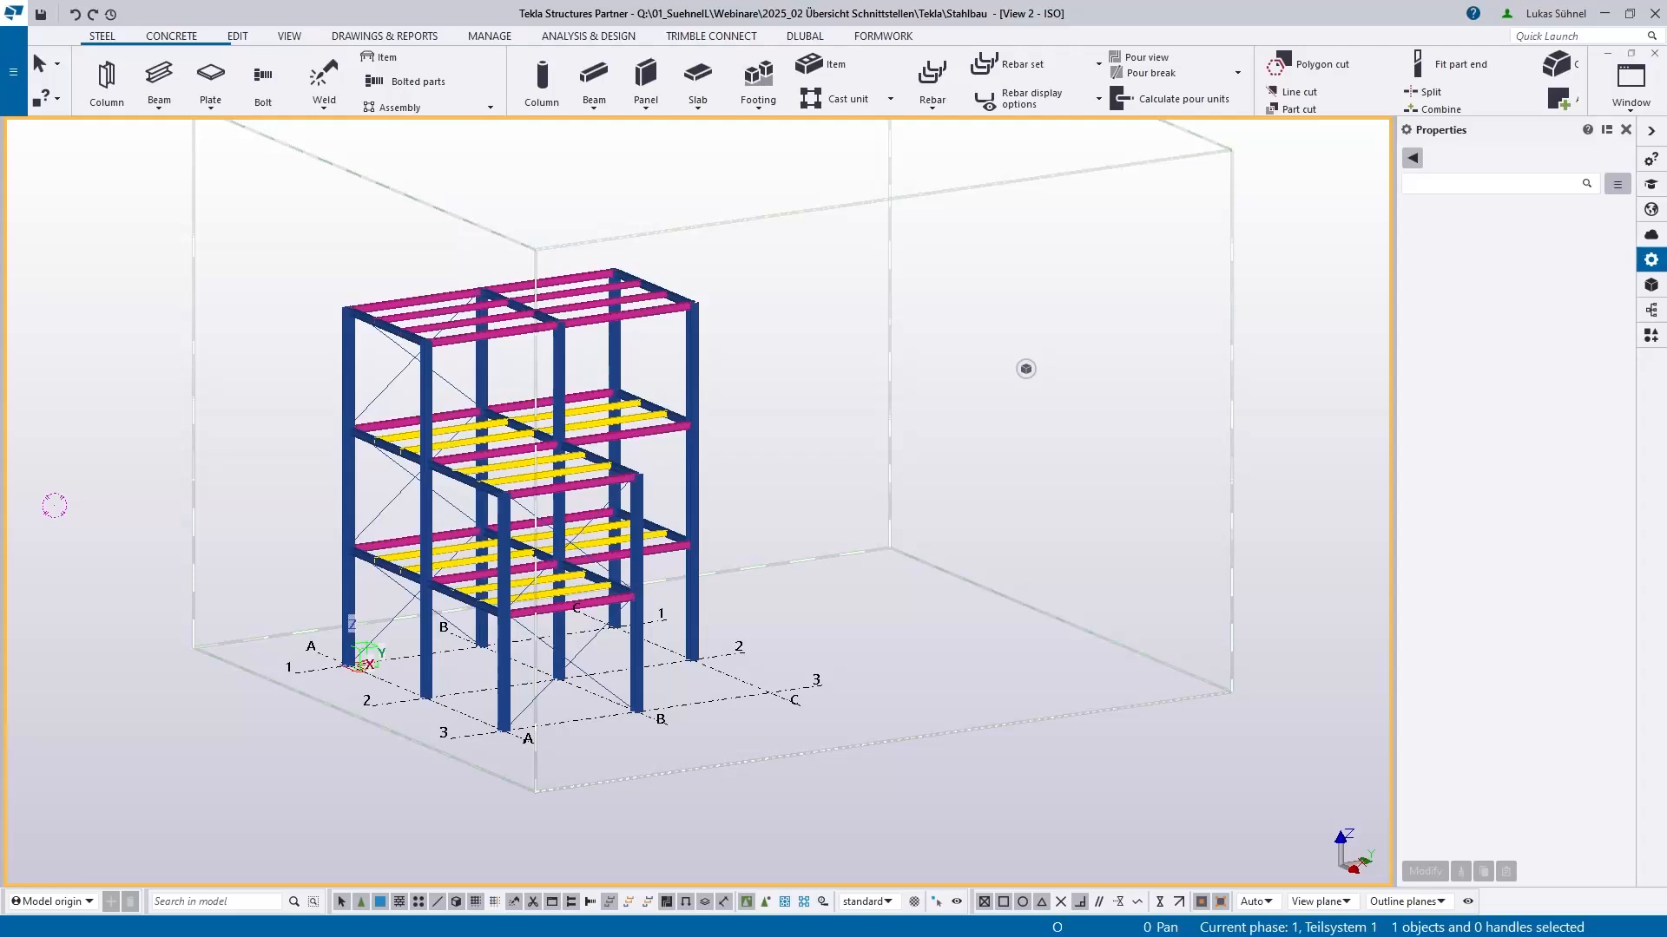
drag(1666, 668, 391, 232)
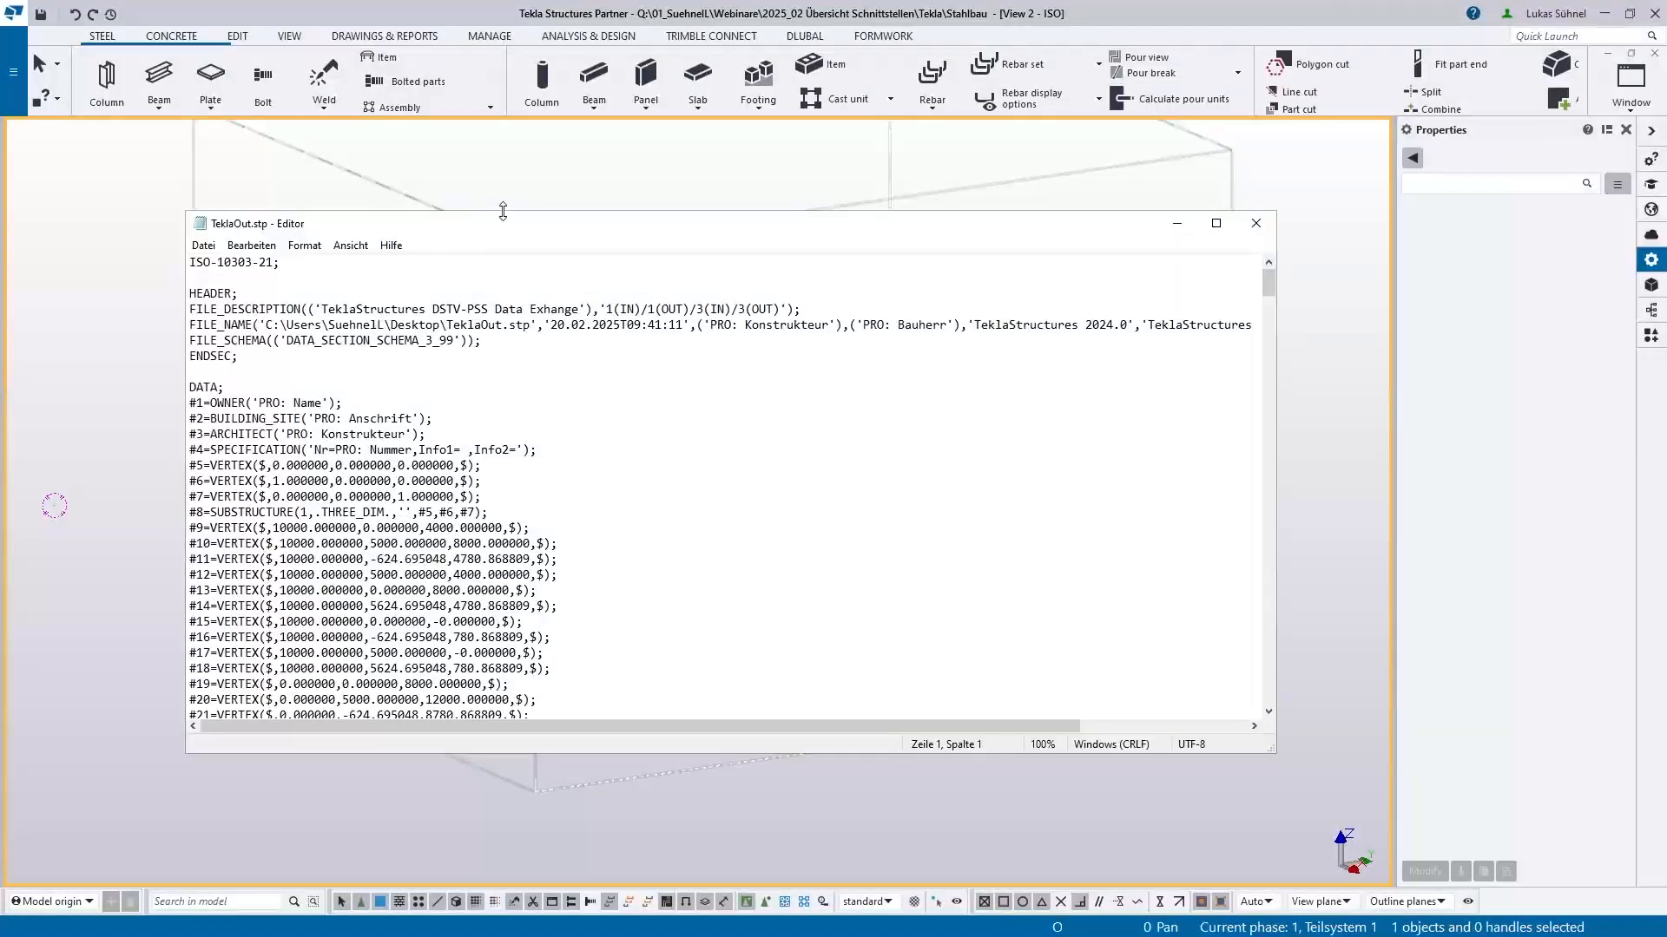
Examine the header of TeklaOut.stp, including the exchange format description, the author fields and the Tekla Structures version
drag(503, 211, 508, 169)
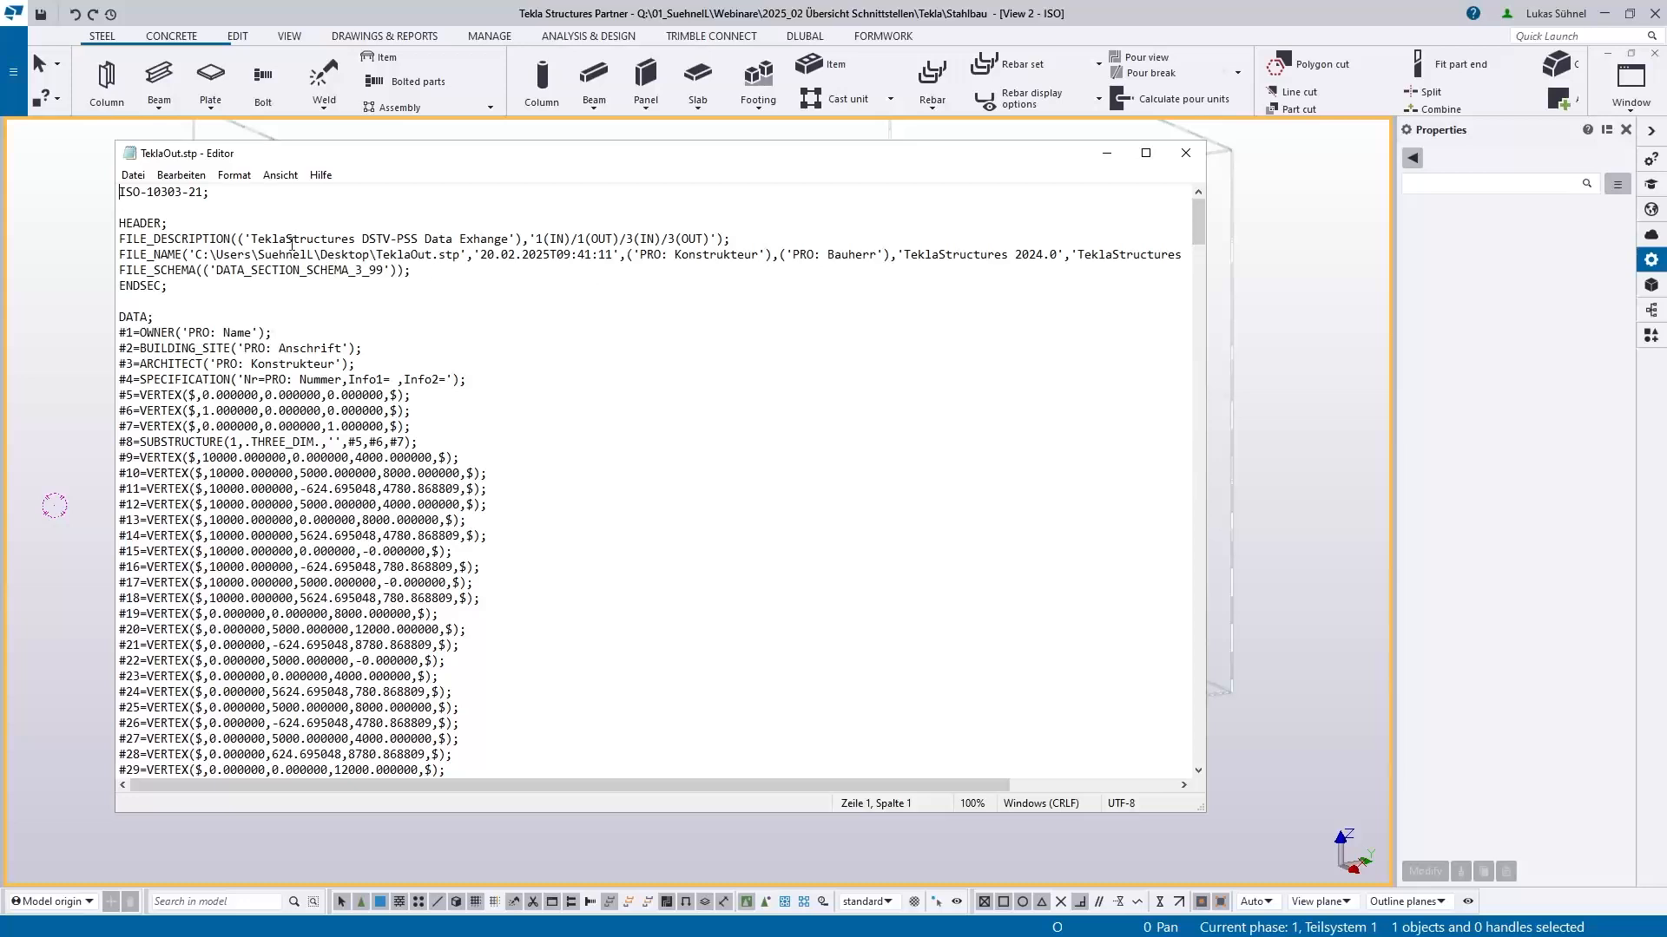
drag(251, 238, 453, 238)
click(274, 239)
scroll(211, 382, down, 2)
scroll(215, 365, up, 2)
drag(646, 254, 733, 255)
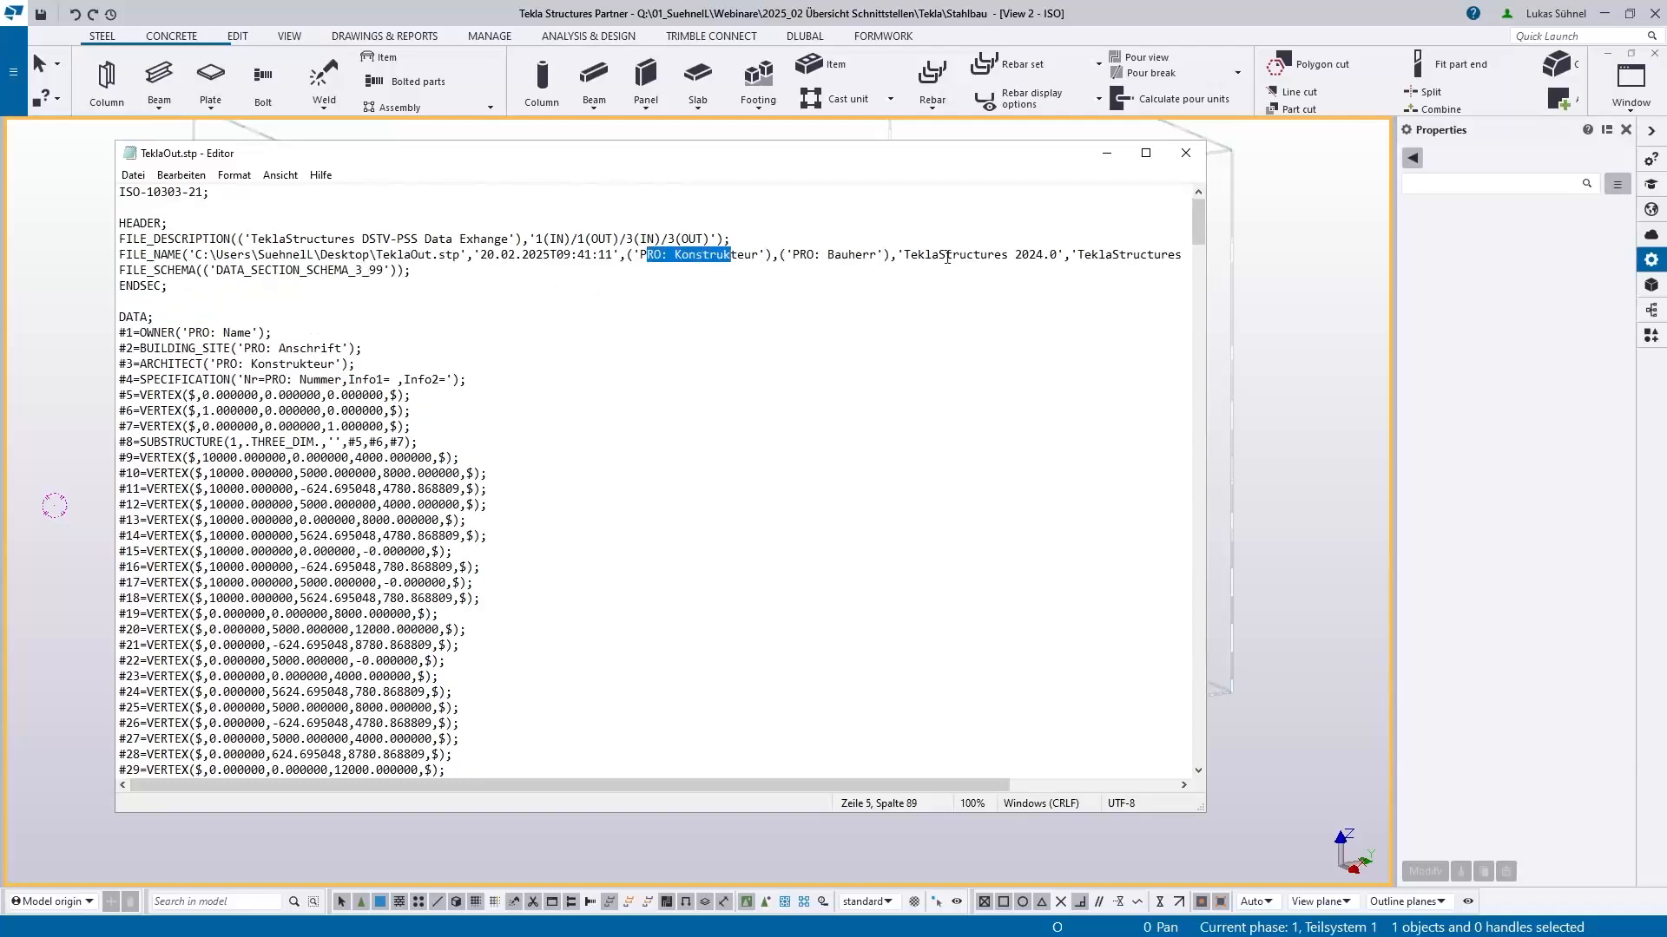
drag(960, 254, 1060, 255)
Examine the VERTEX coordinate entries in the data section of TeklaOut.stp
scroll(309, 334, down, 2)
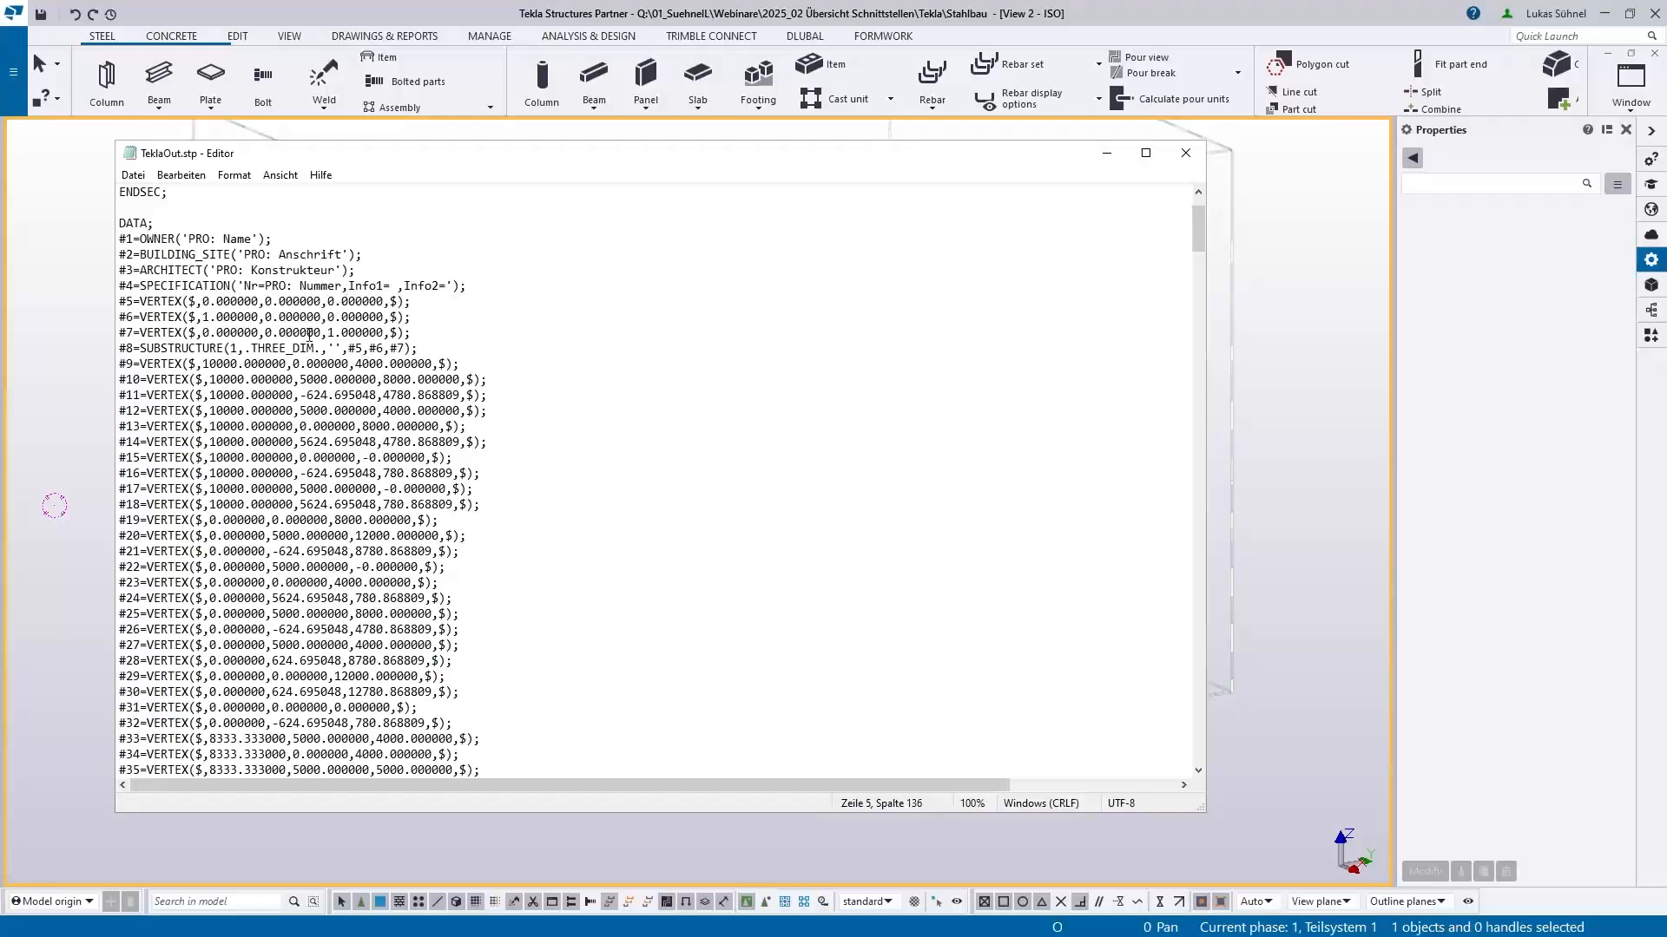
scroll(309, 334, down, 1)
drag(125, 316, 540, 592)
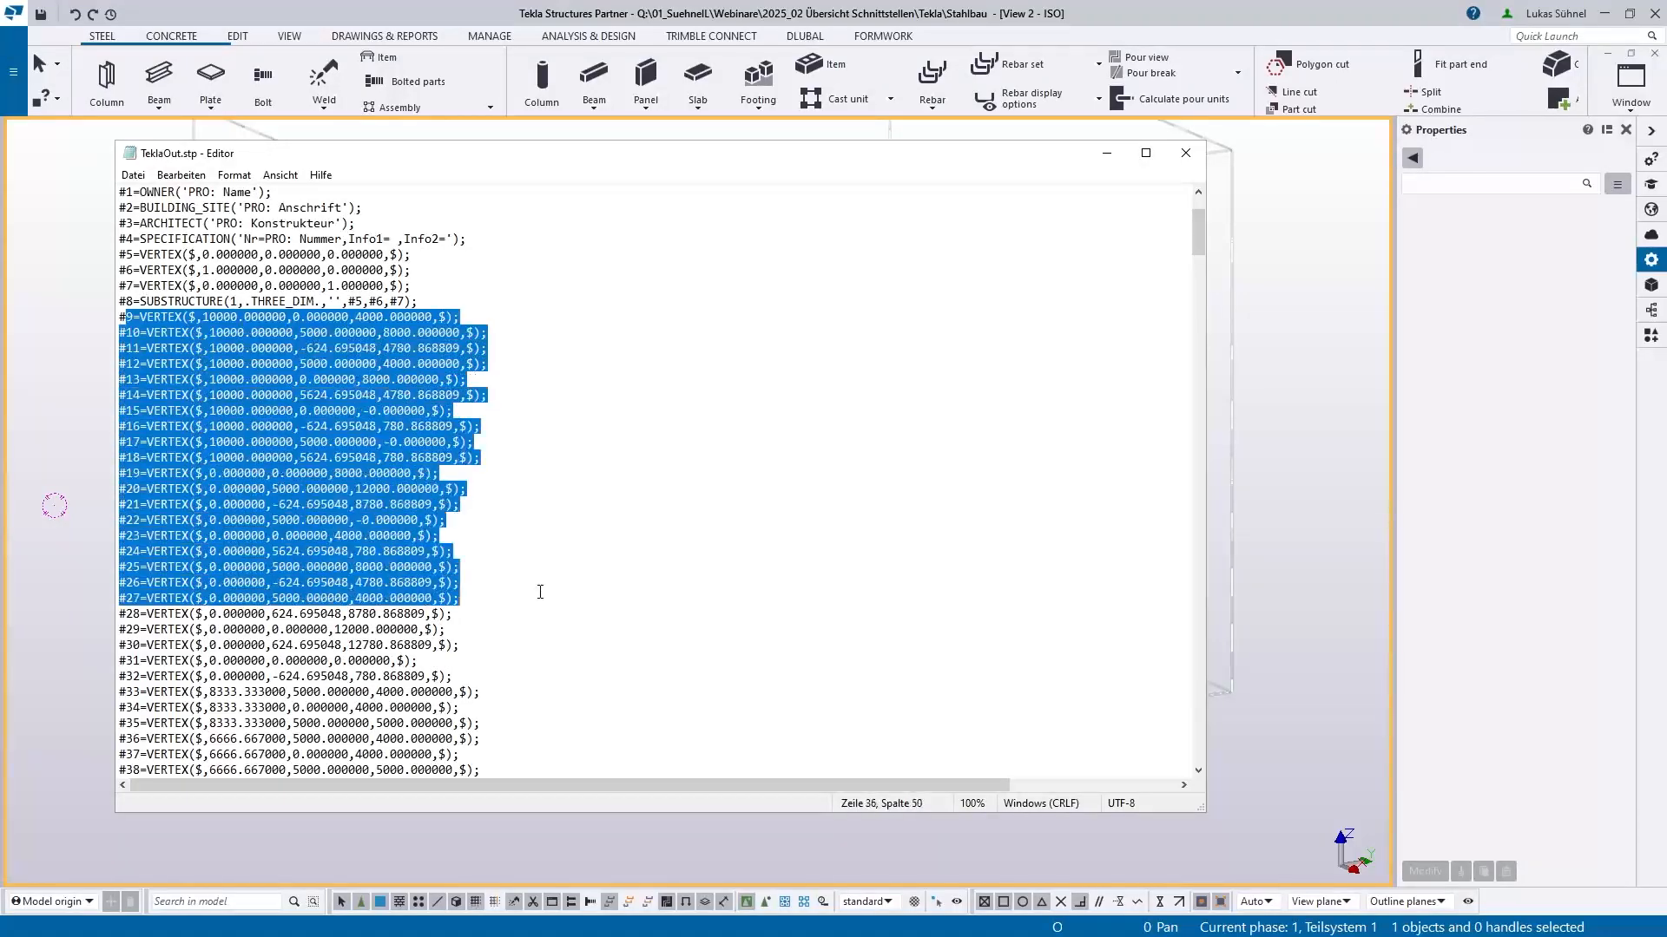
click(217, 489)
drag(140, 410, 189, 411)
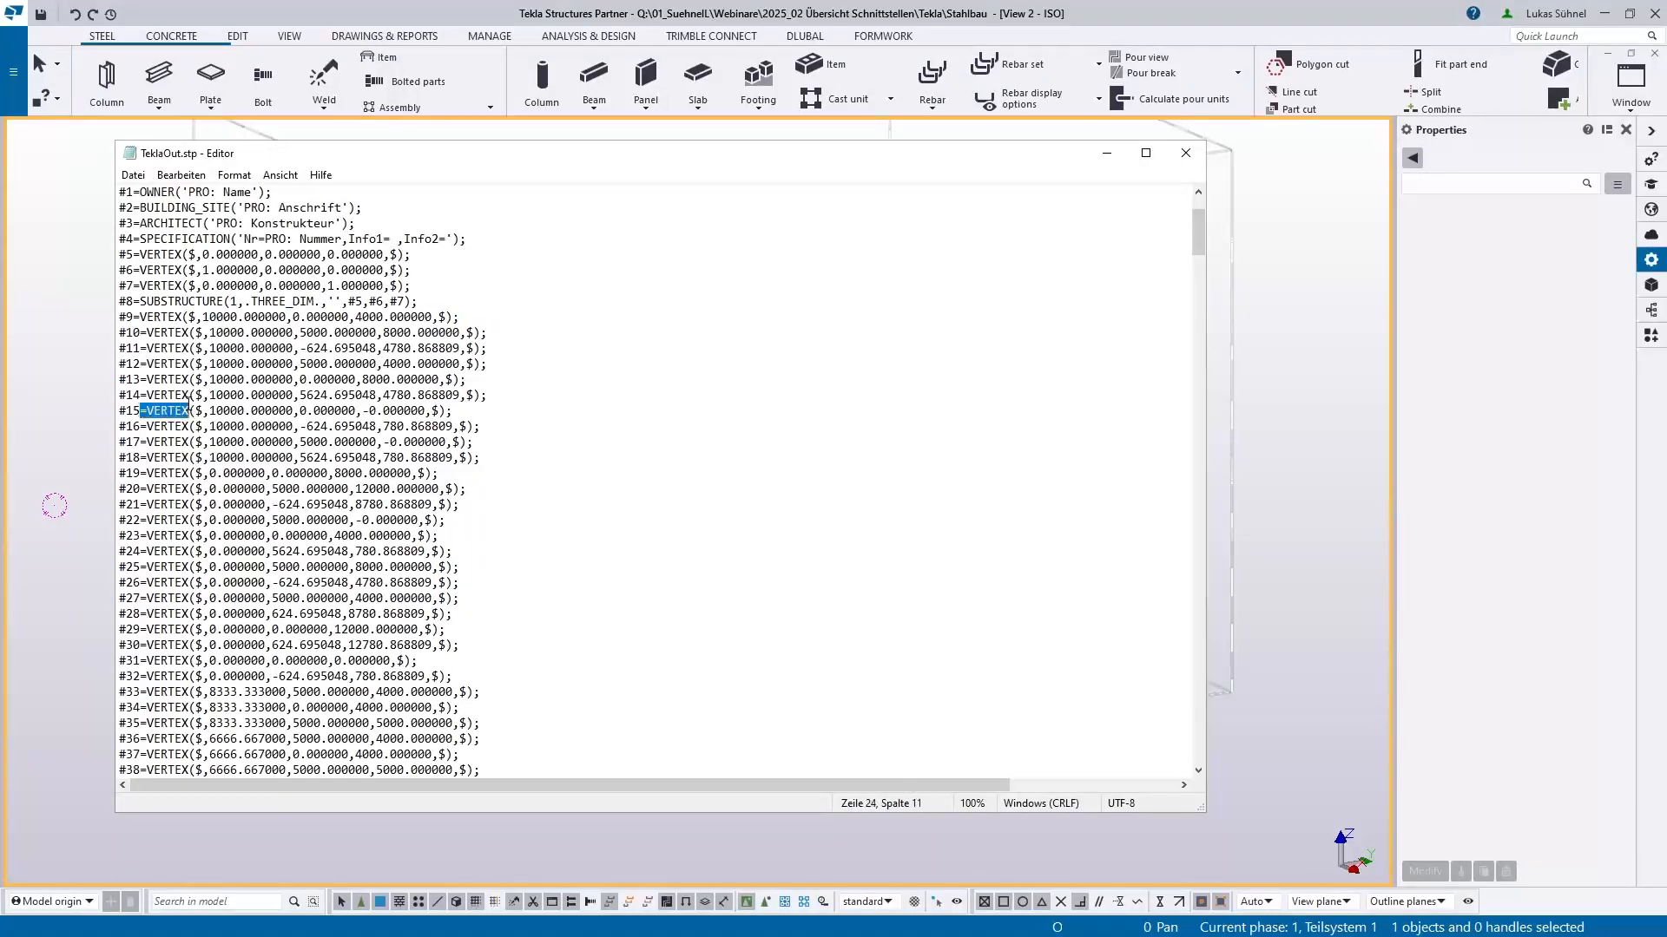
Examine the MATERIAL and CROSS_SECTION entries following the node list in TeklaOut.stp
drag(1200, 232, 1170, 513)
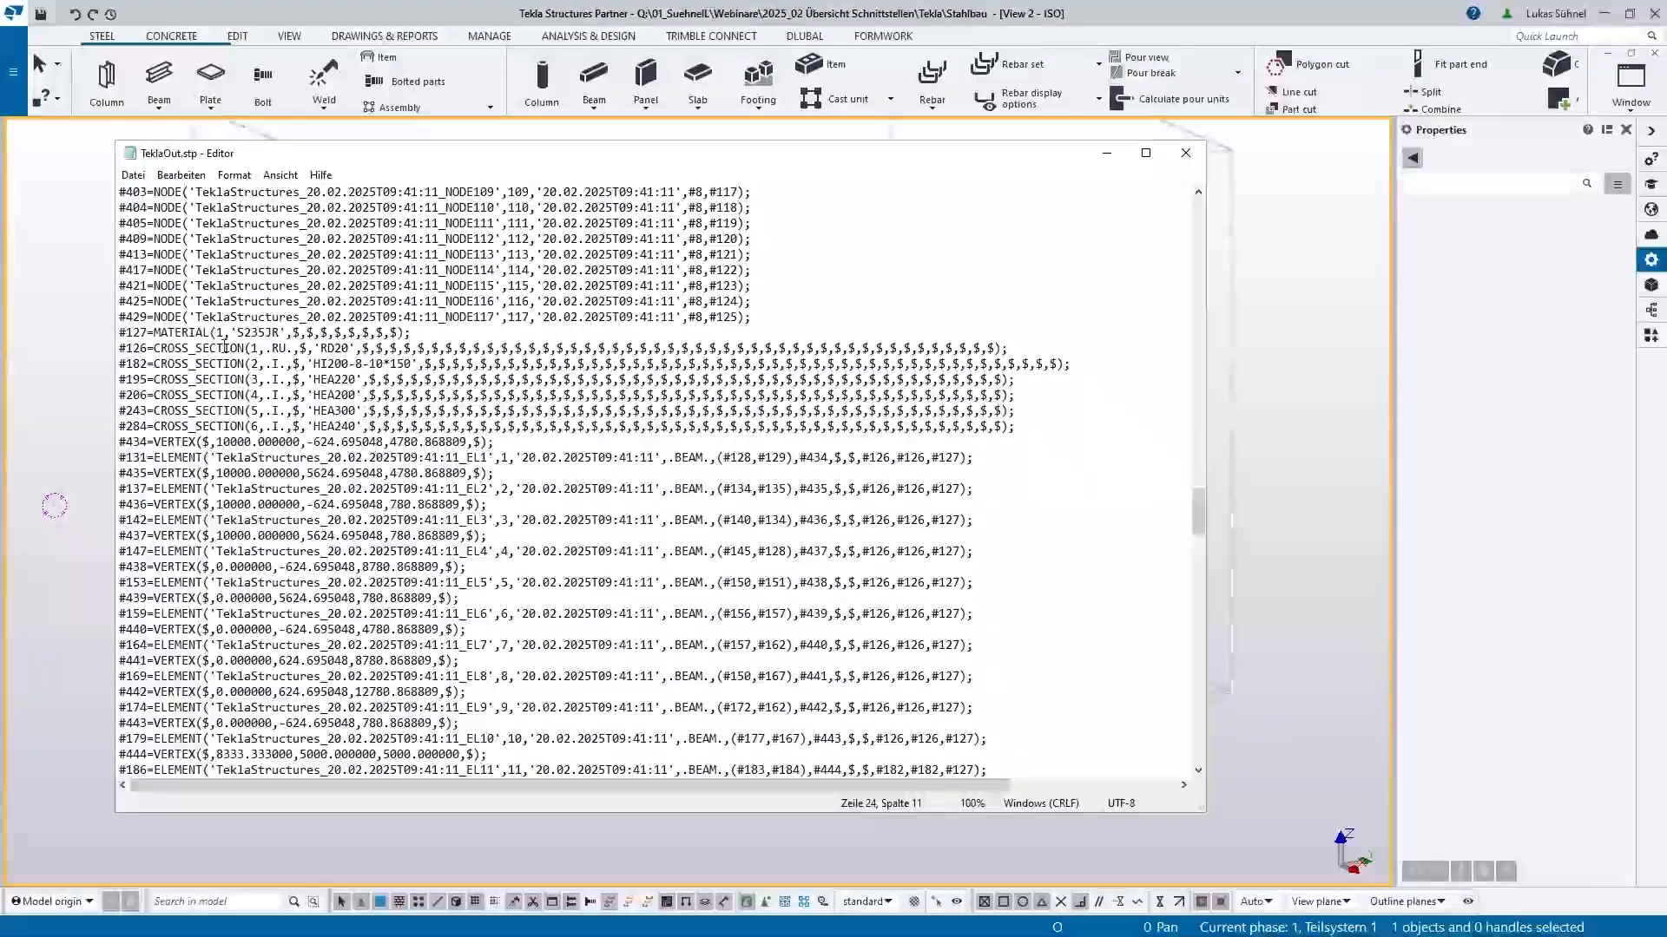
drag(148, 332, 411, 332)
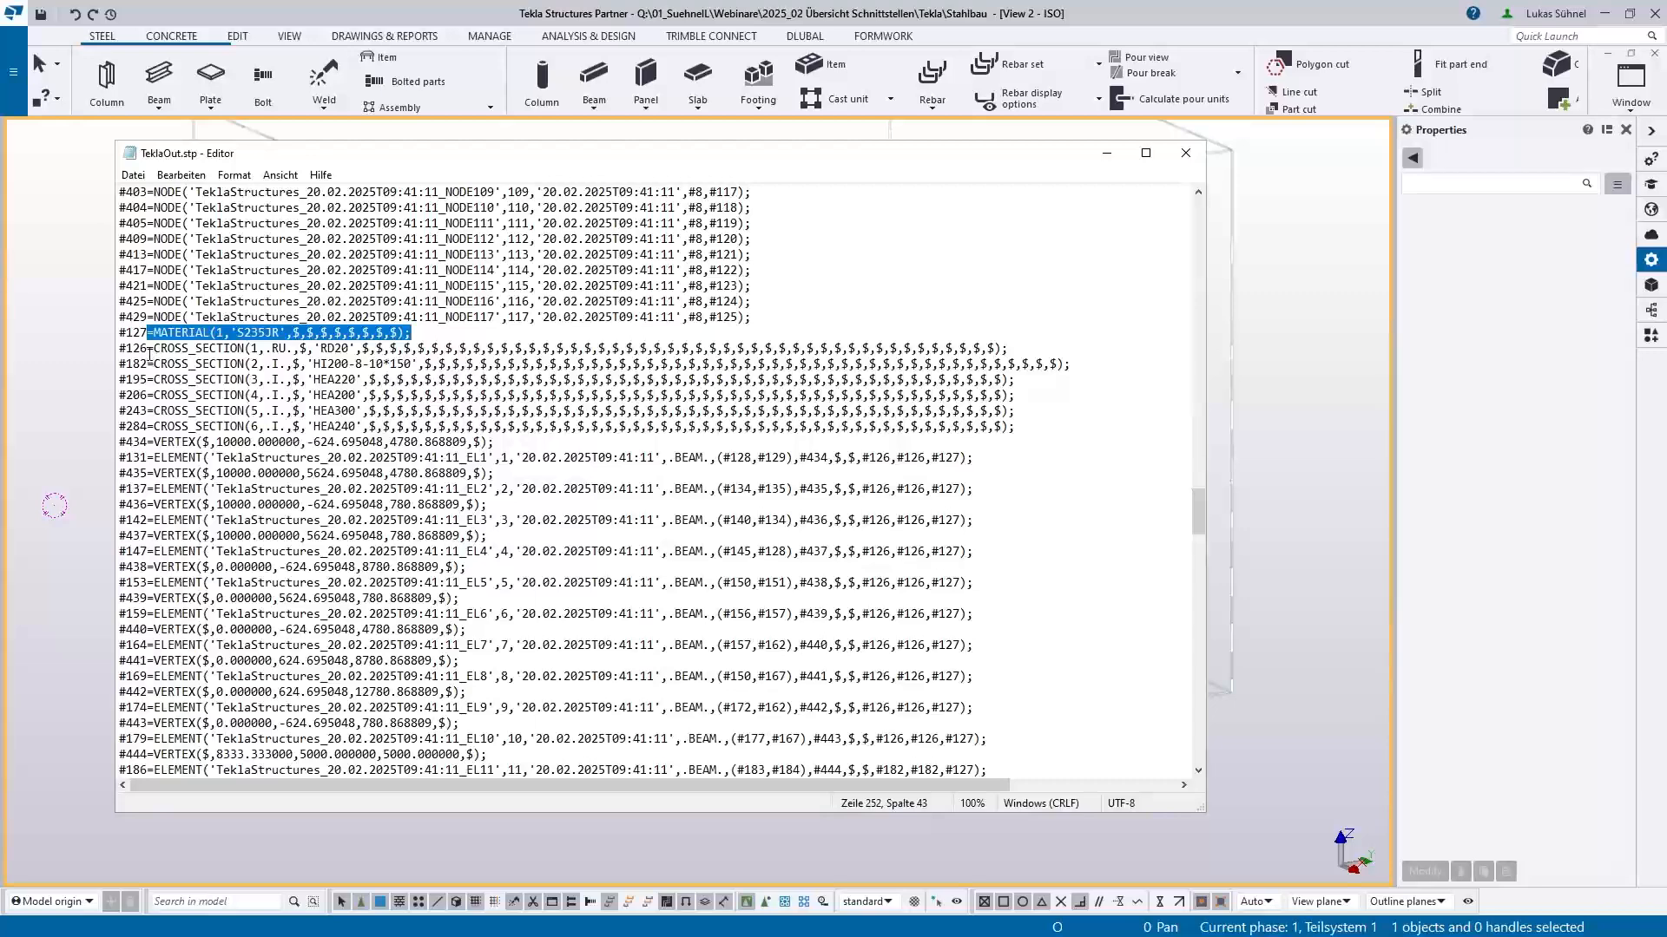
drag(147, 349, 484, 427)
click(272, 365)
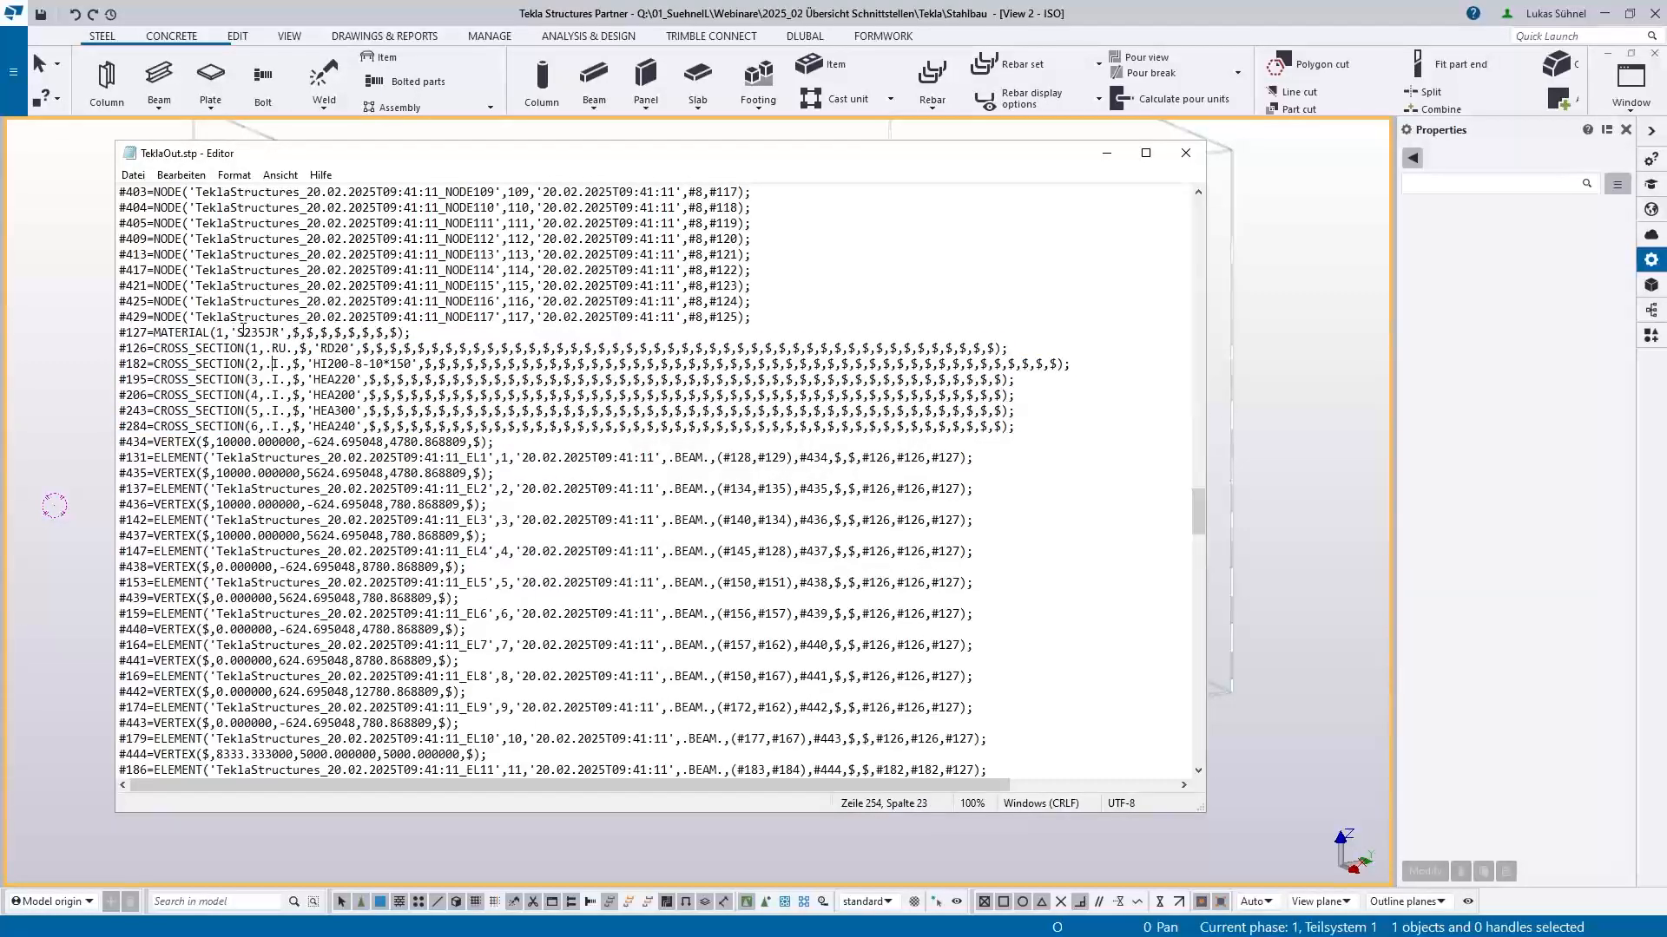
drag(236, 333, 278, 332)
drag(452, 379, 752, 381)
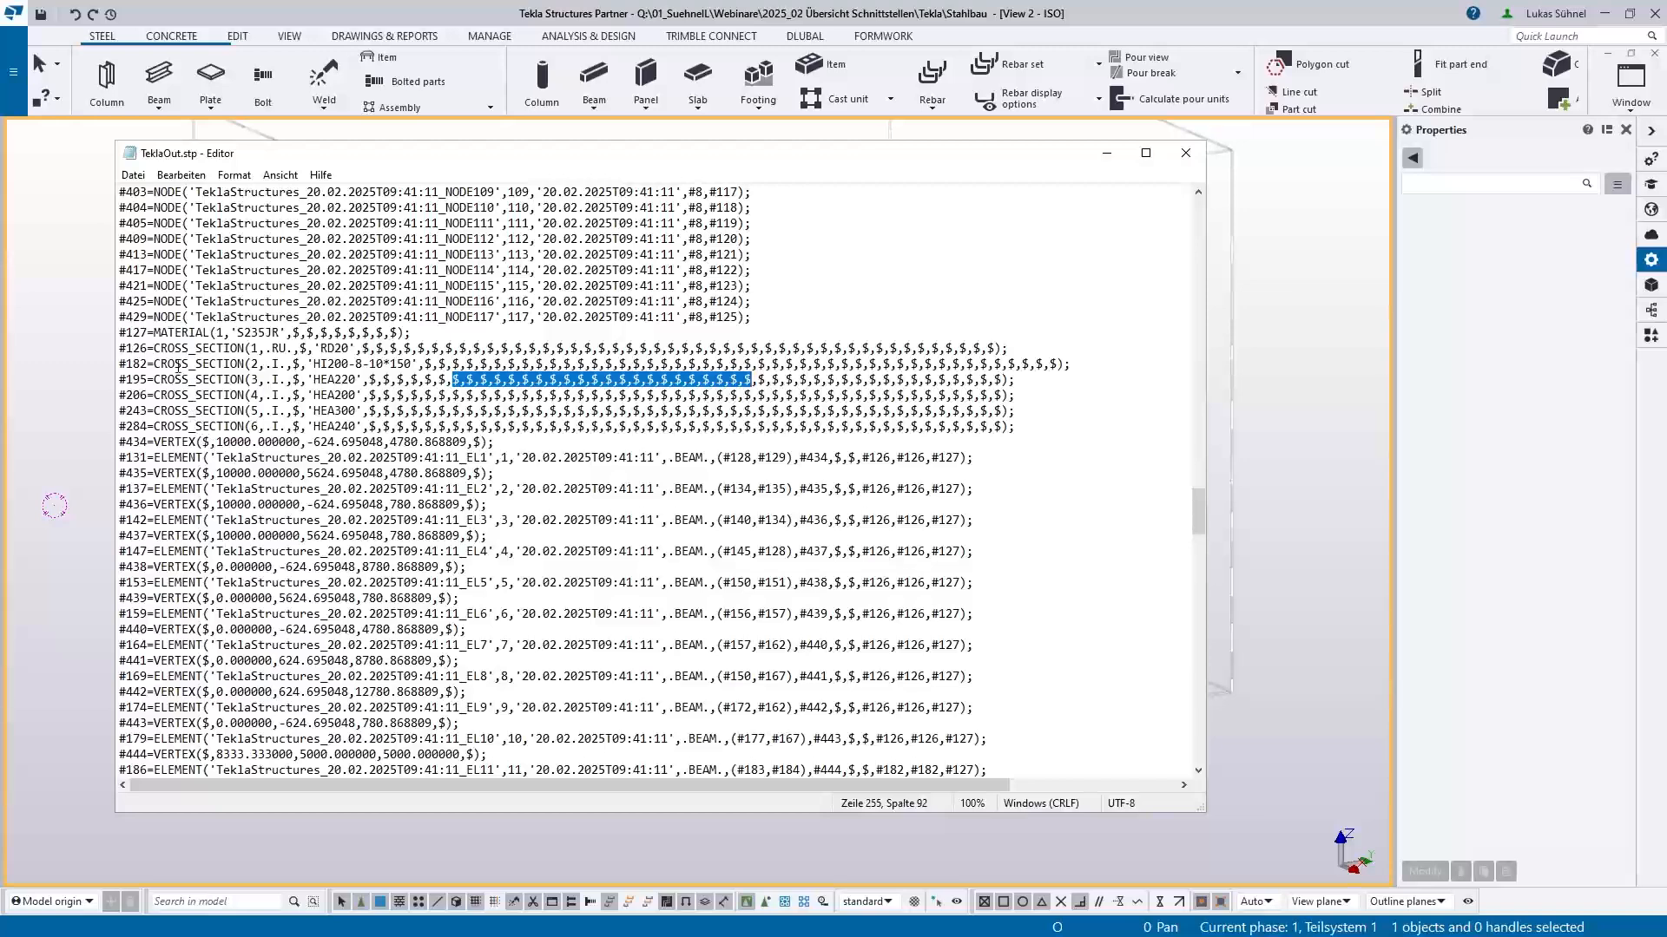
Examine the ELEMENT entries and their node, section and material references in TeklaOut.stp, and close the file
scroll(176, 328, down, 2)
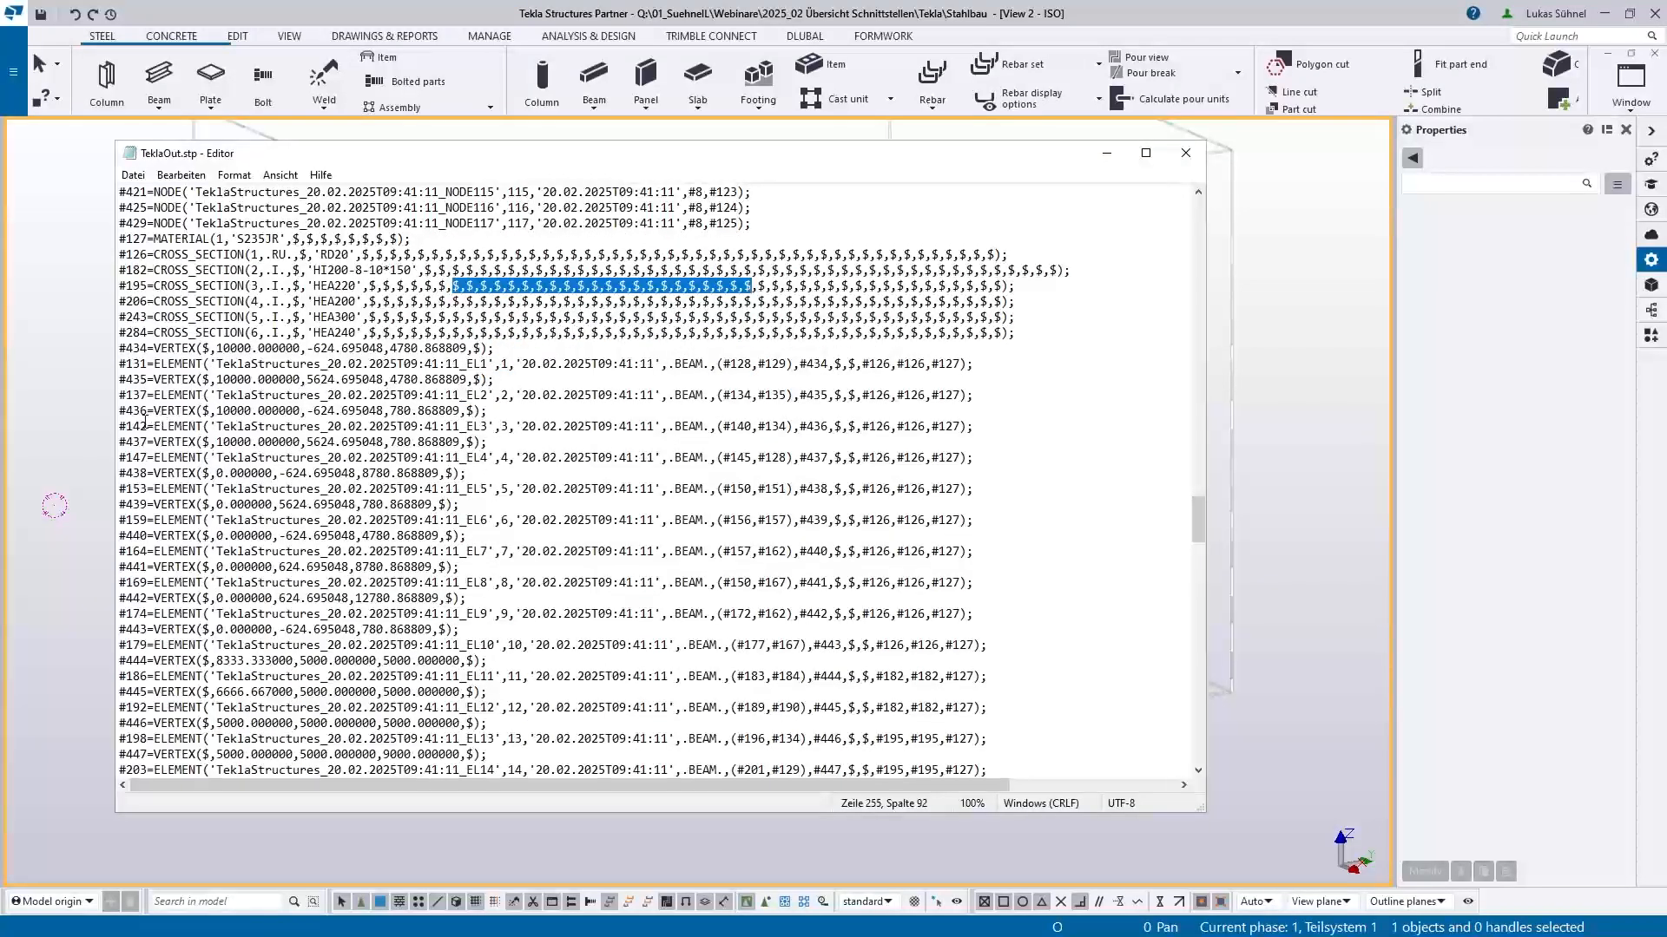
drag(146, 426, 884, 427)
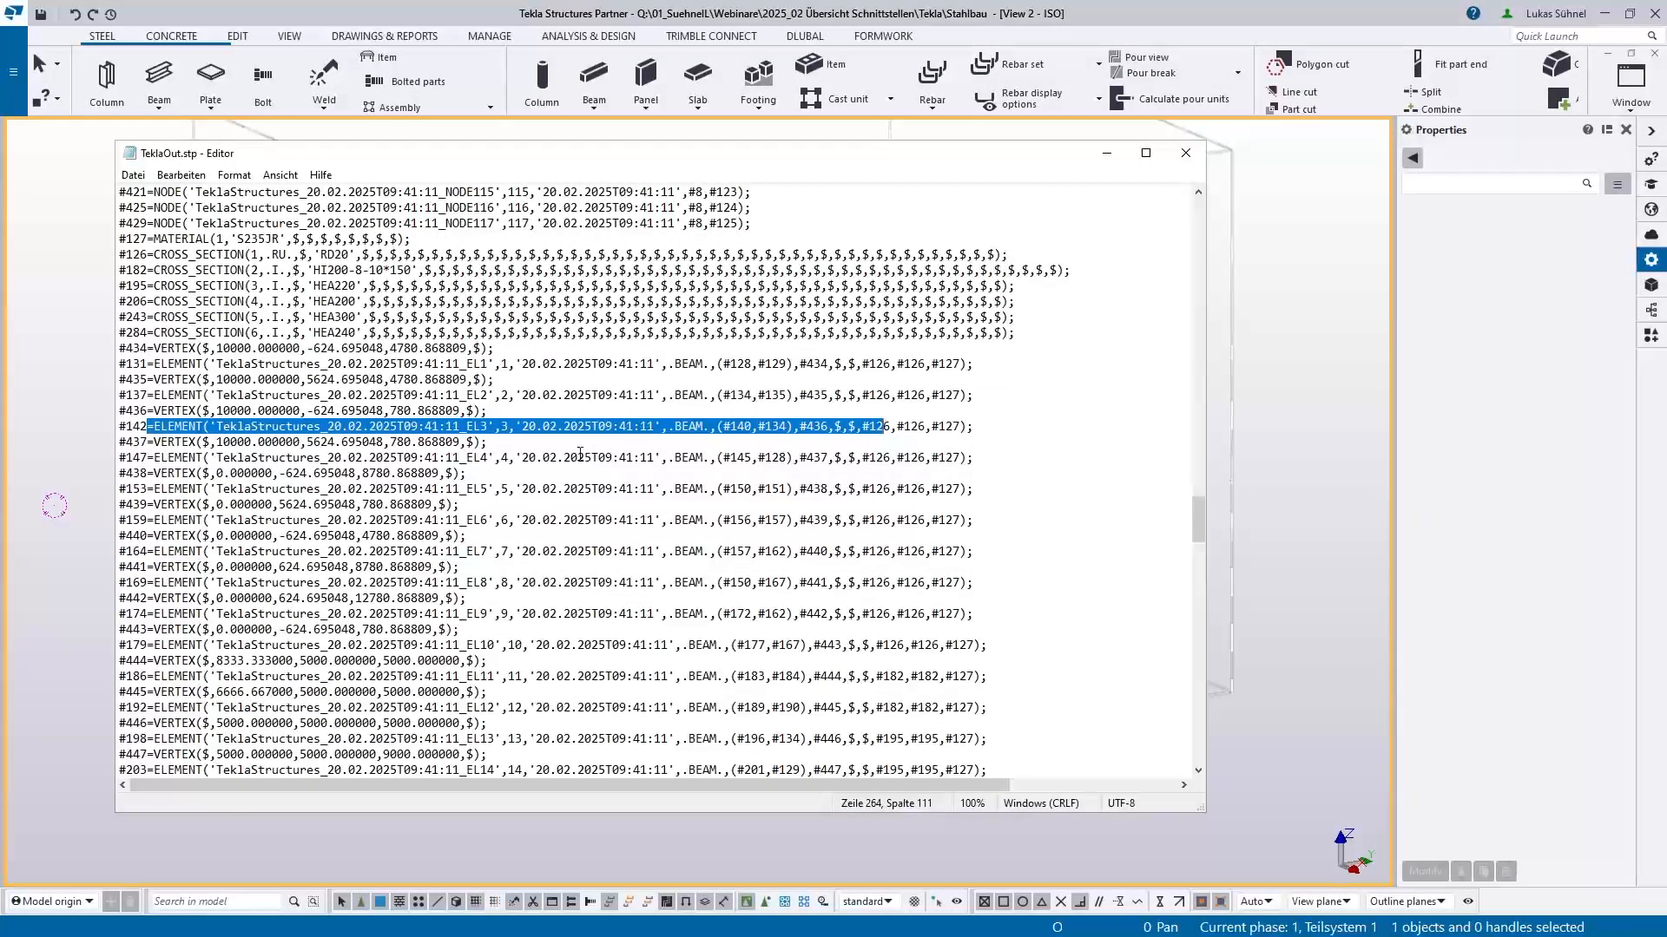
drag(674, 426, 927, 426)
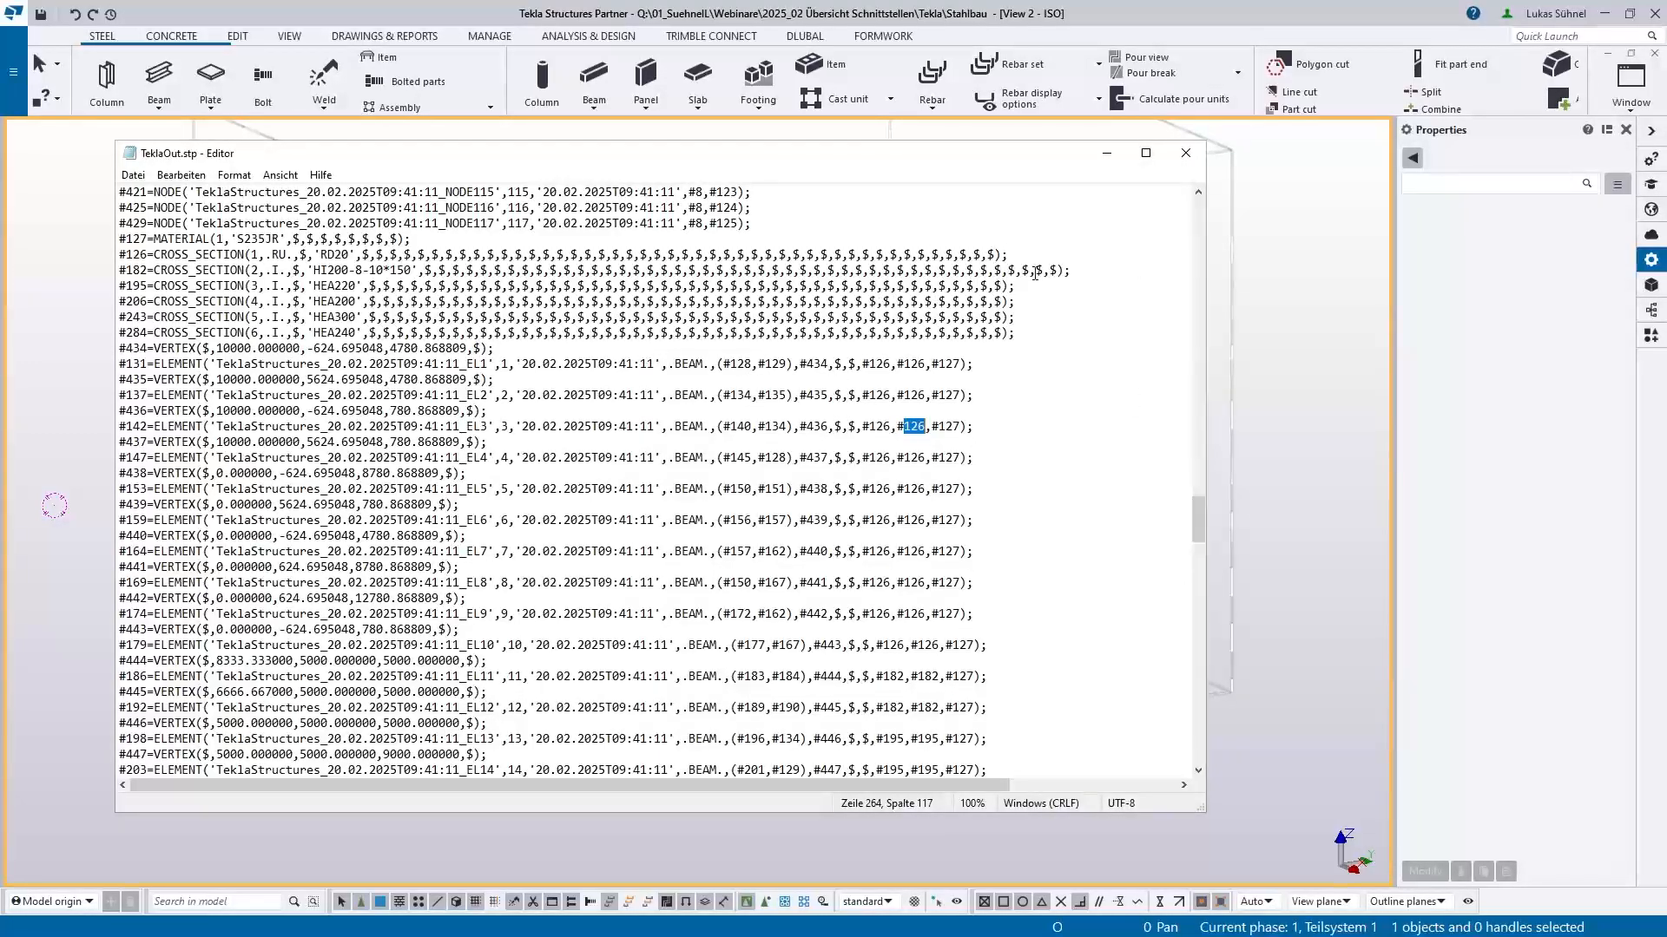
click(1186, 153)
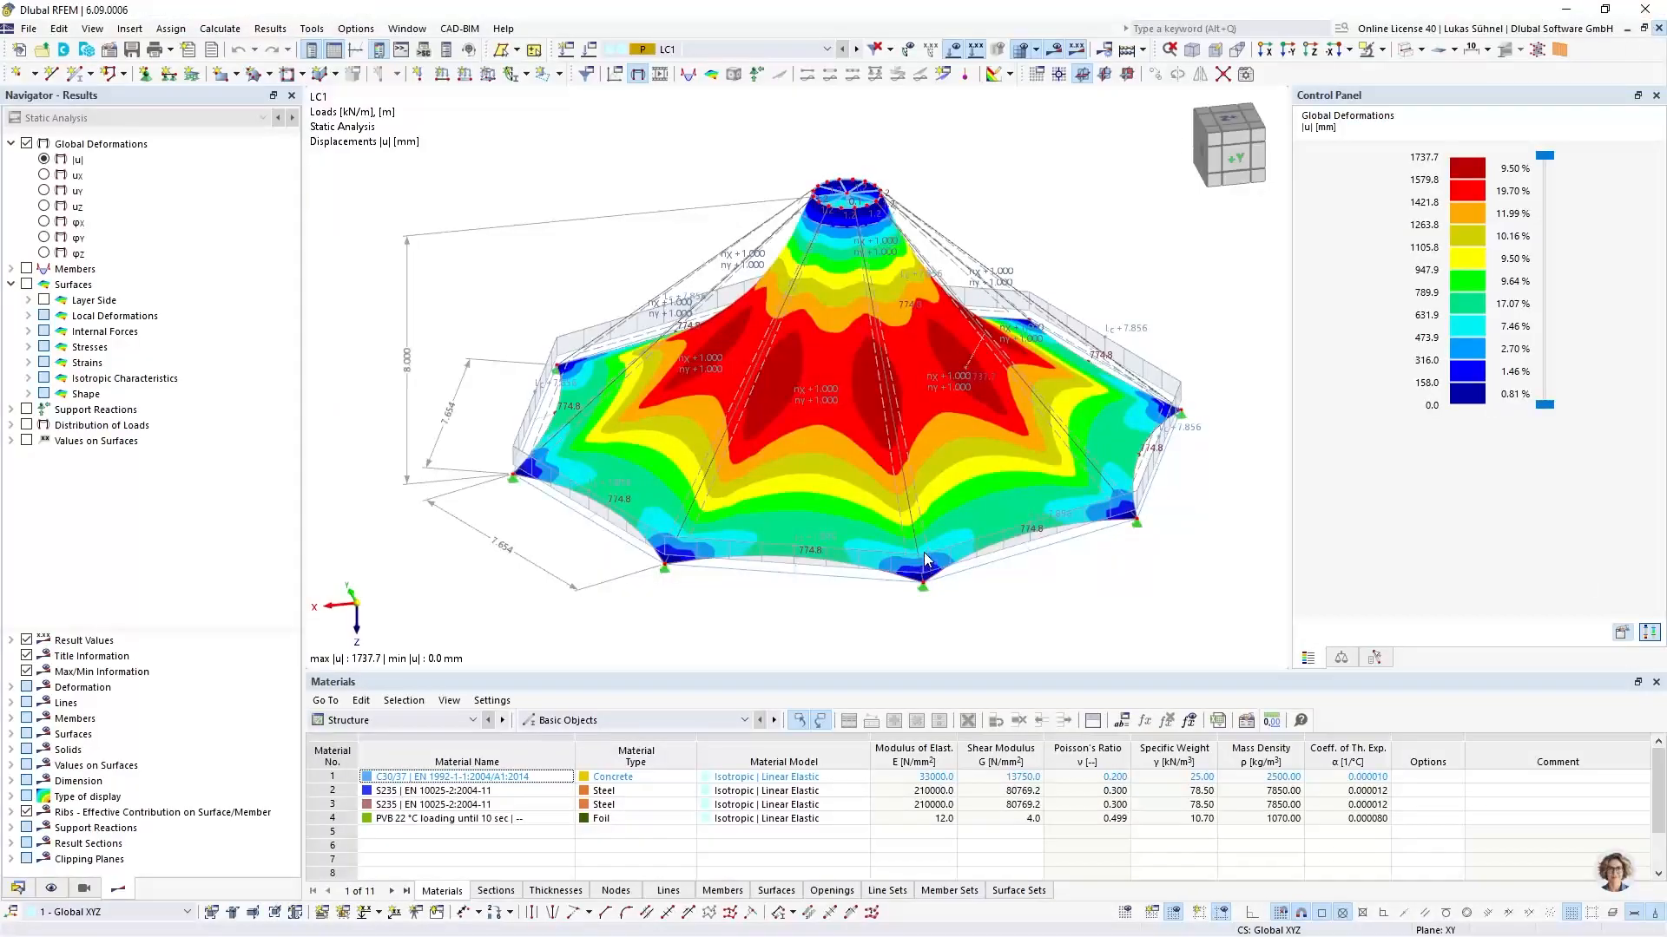
Close the membrane model in RFEM and choose TeklaOut.stp for a DSTV import
click(1655, 31)
click(15, 29)
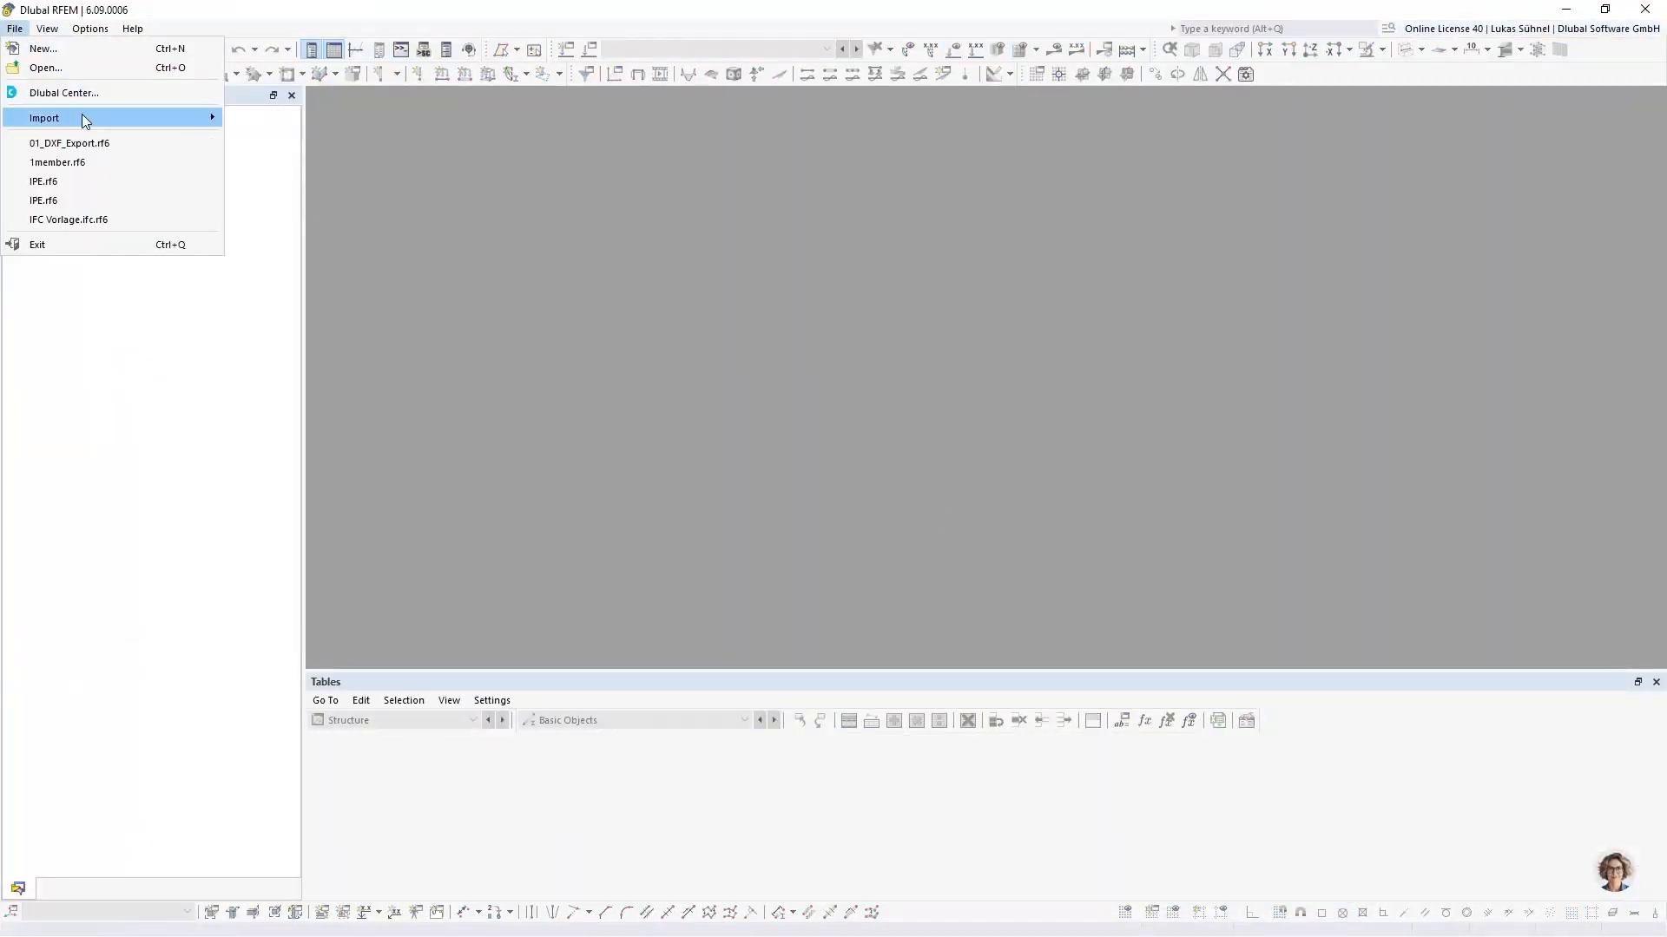
mouse_move(82, 113)
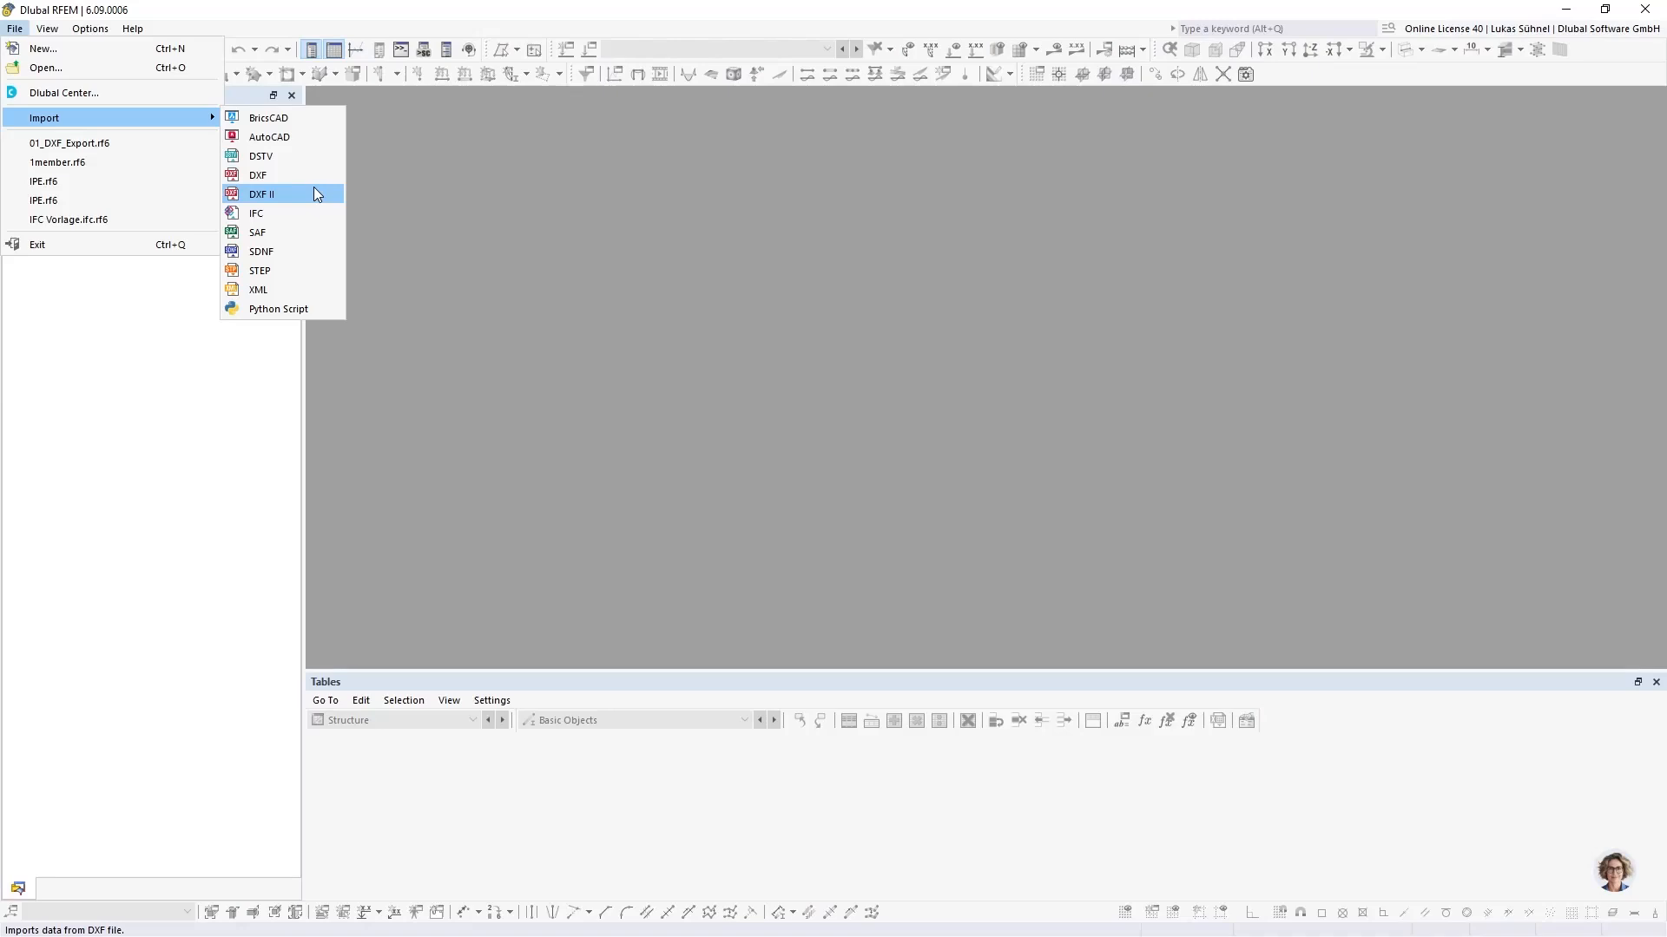
click(292, 155)
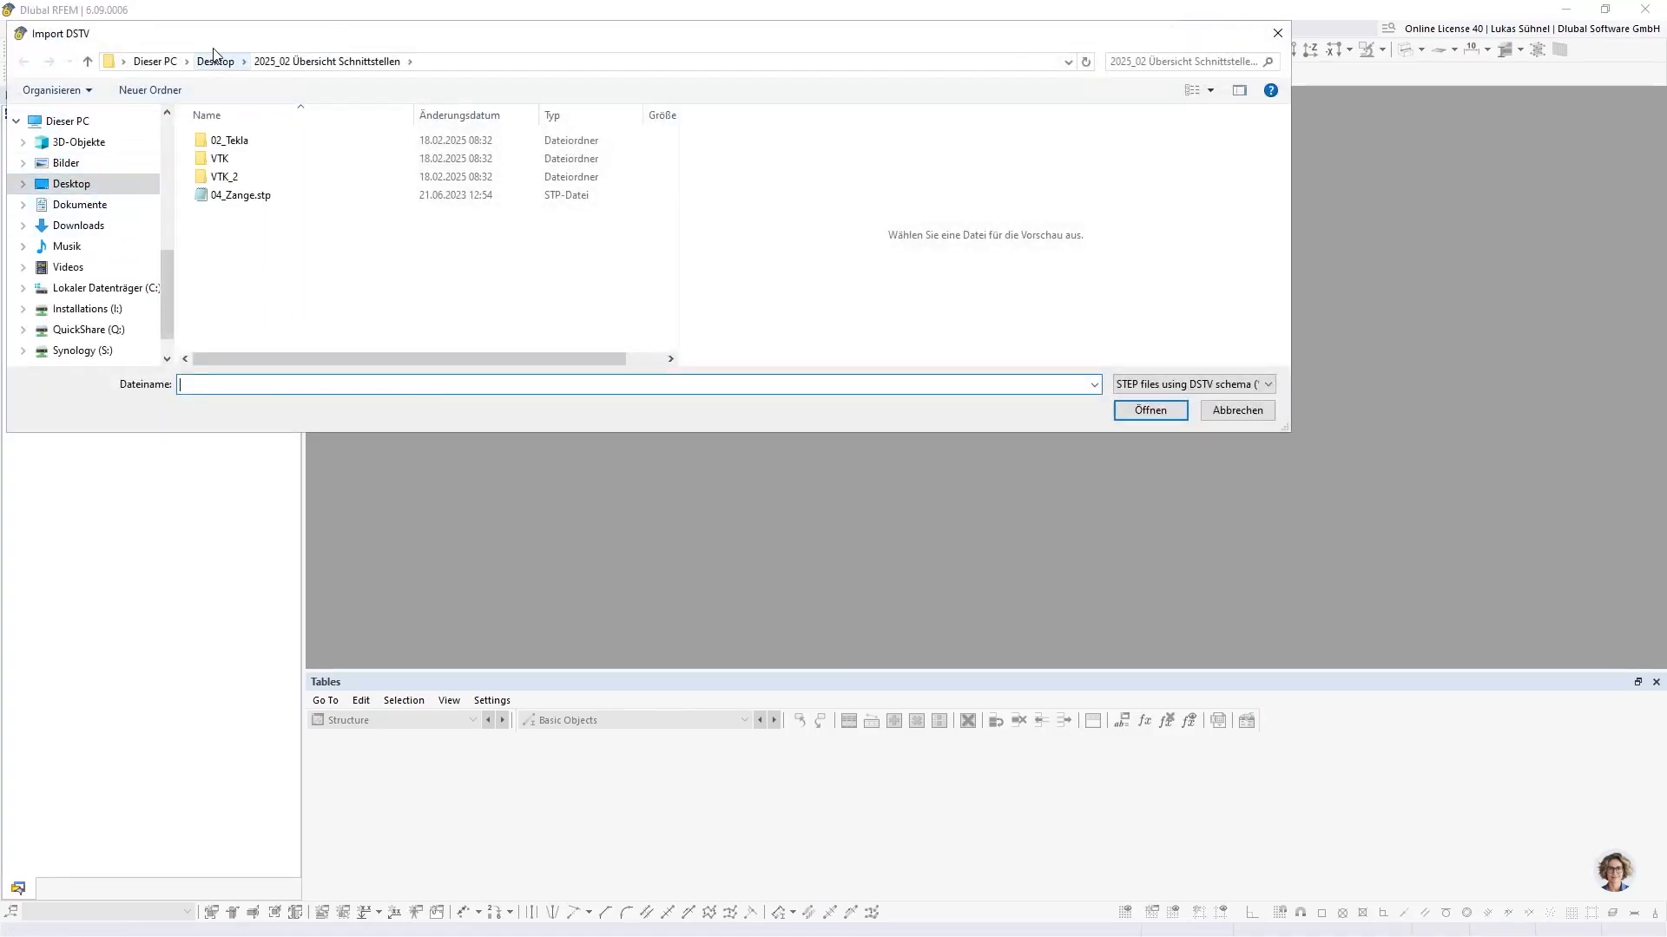
drag(260, 37, 1406, 138)
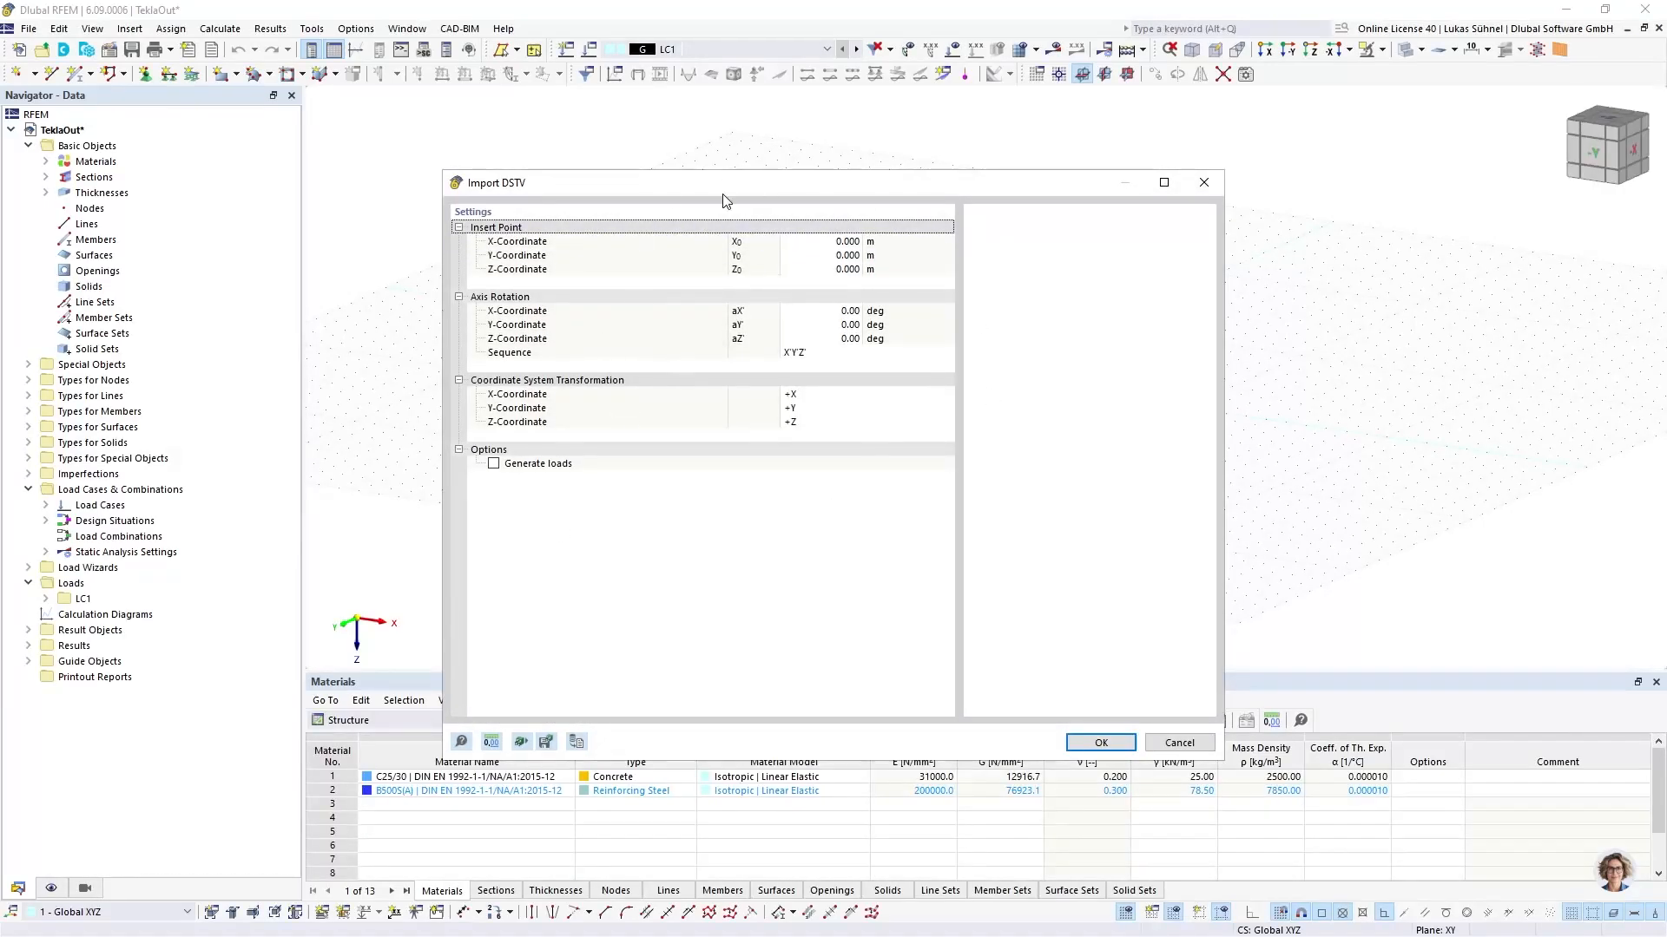
Accept the DSTV import settings, review the material and section conversion tables, and complete the import
drag(723, 196, 716, 151)
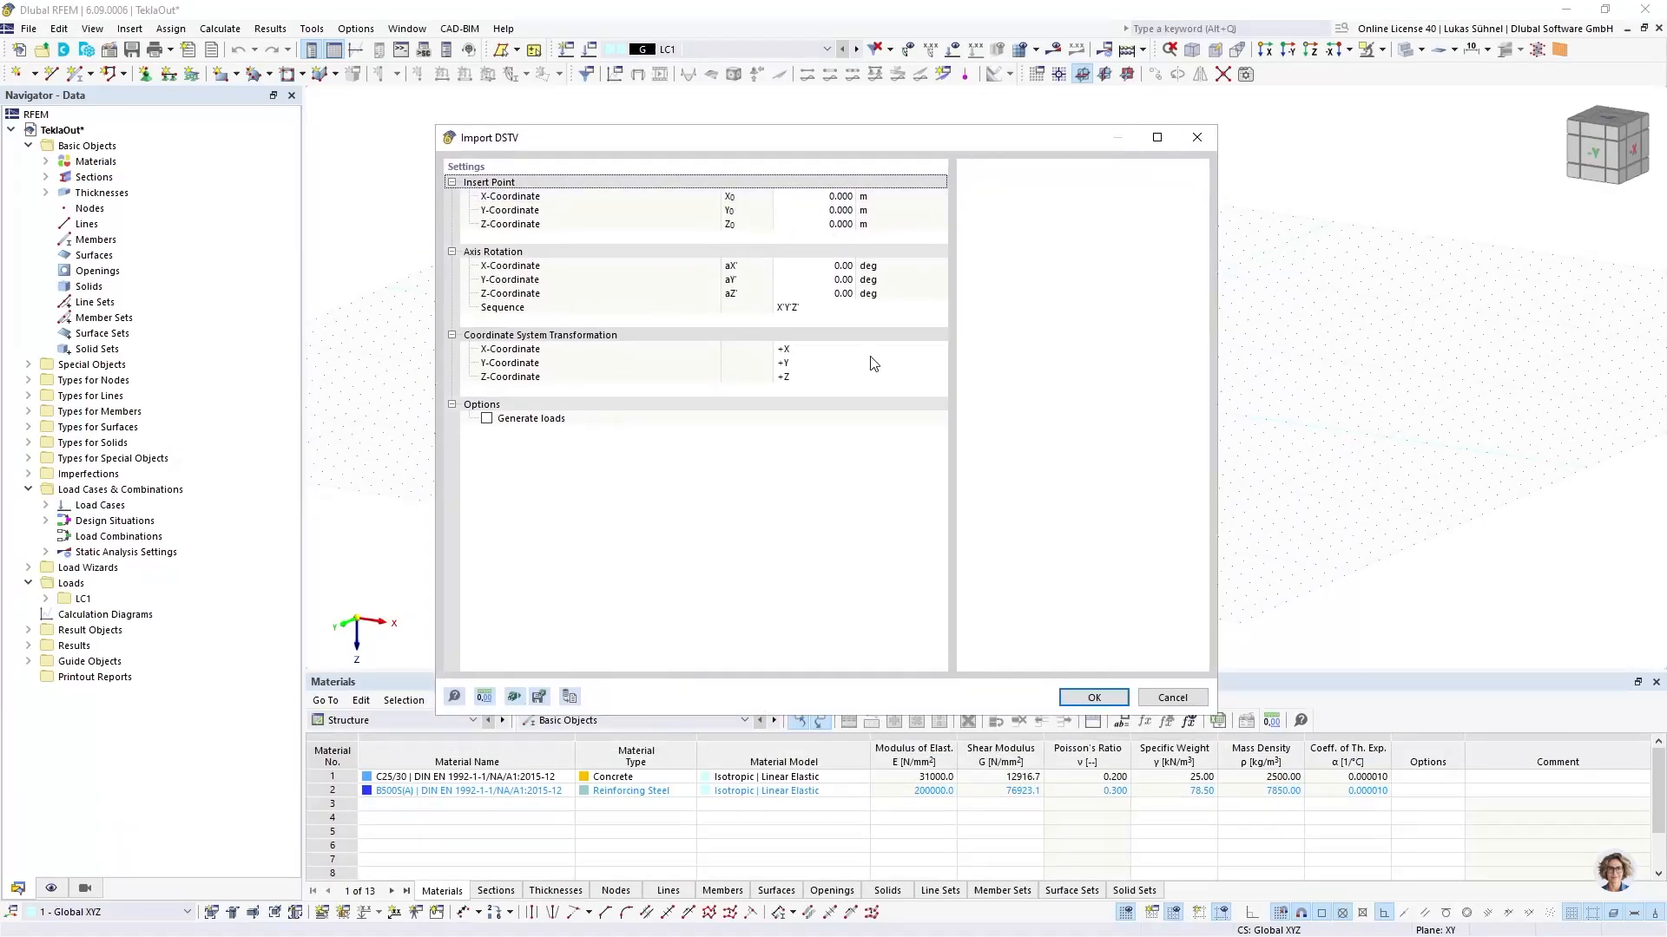
click(1097, 699)
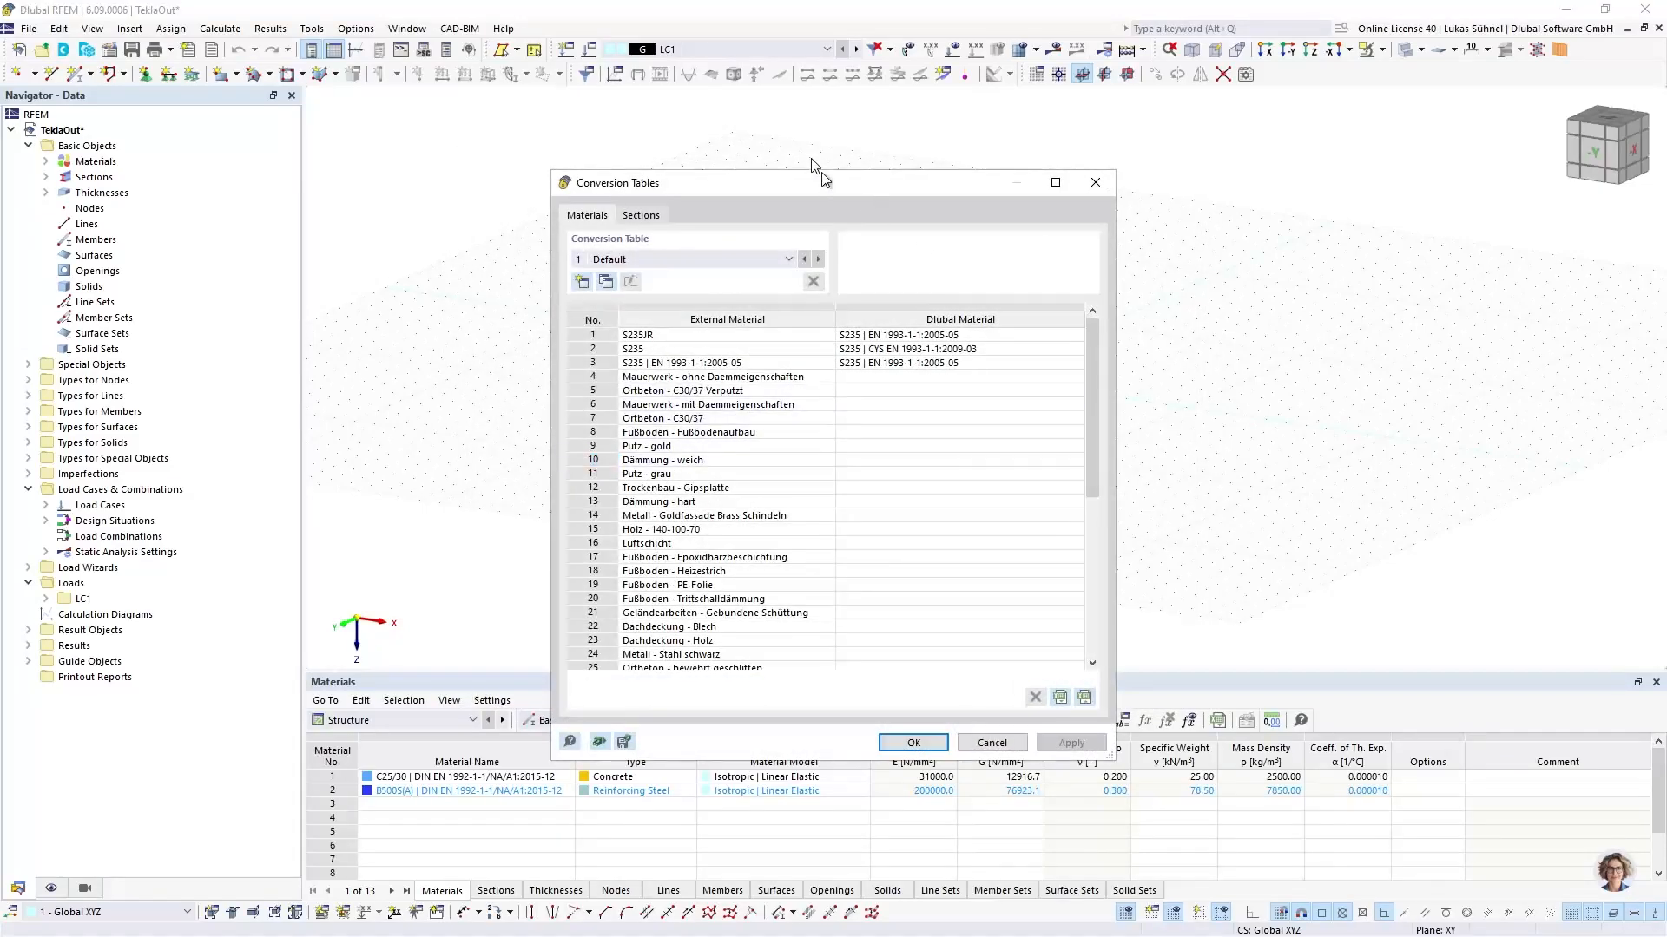
drag(827, 180, 727, 81)
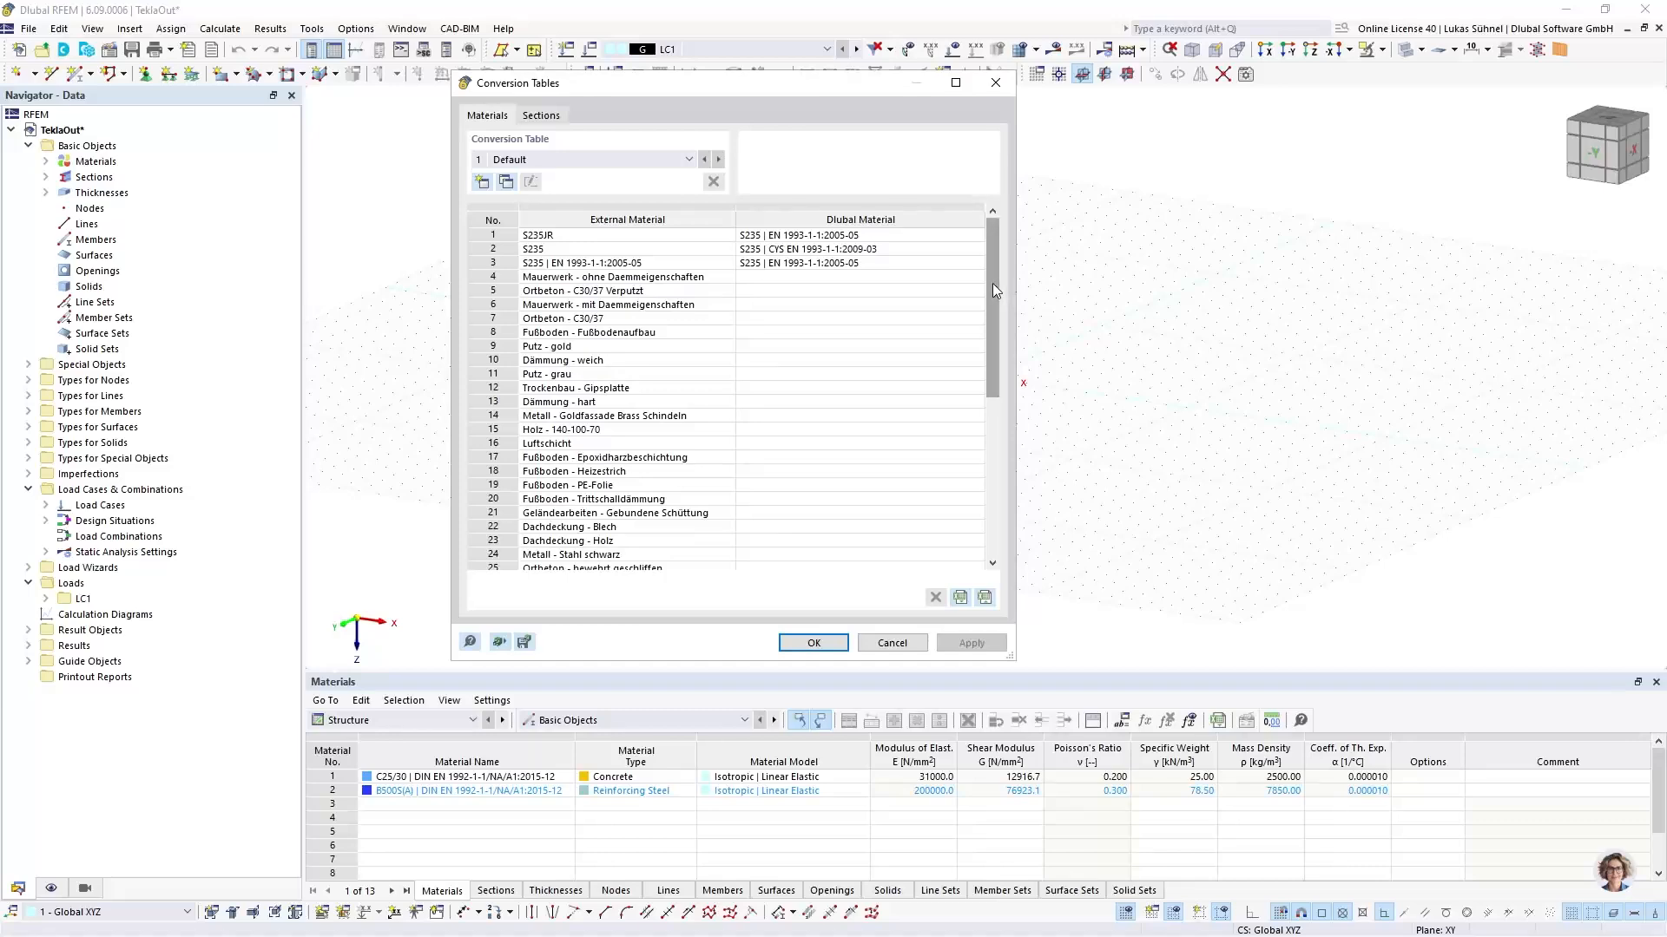
drag(992, 283, 670, 207)
click(541, 115)
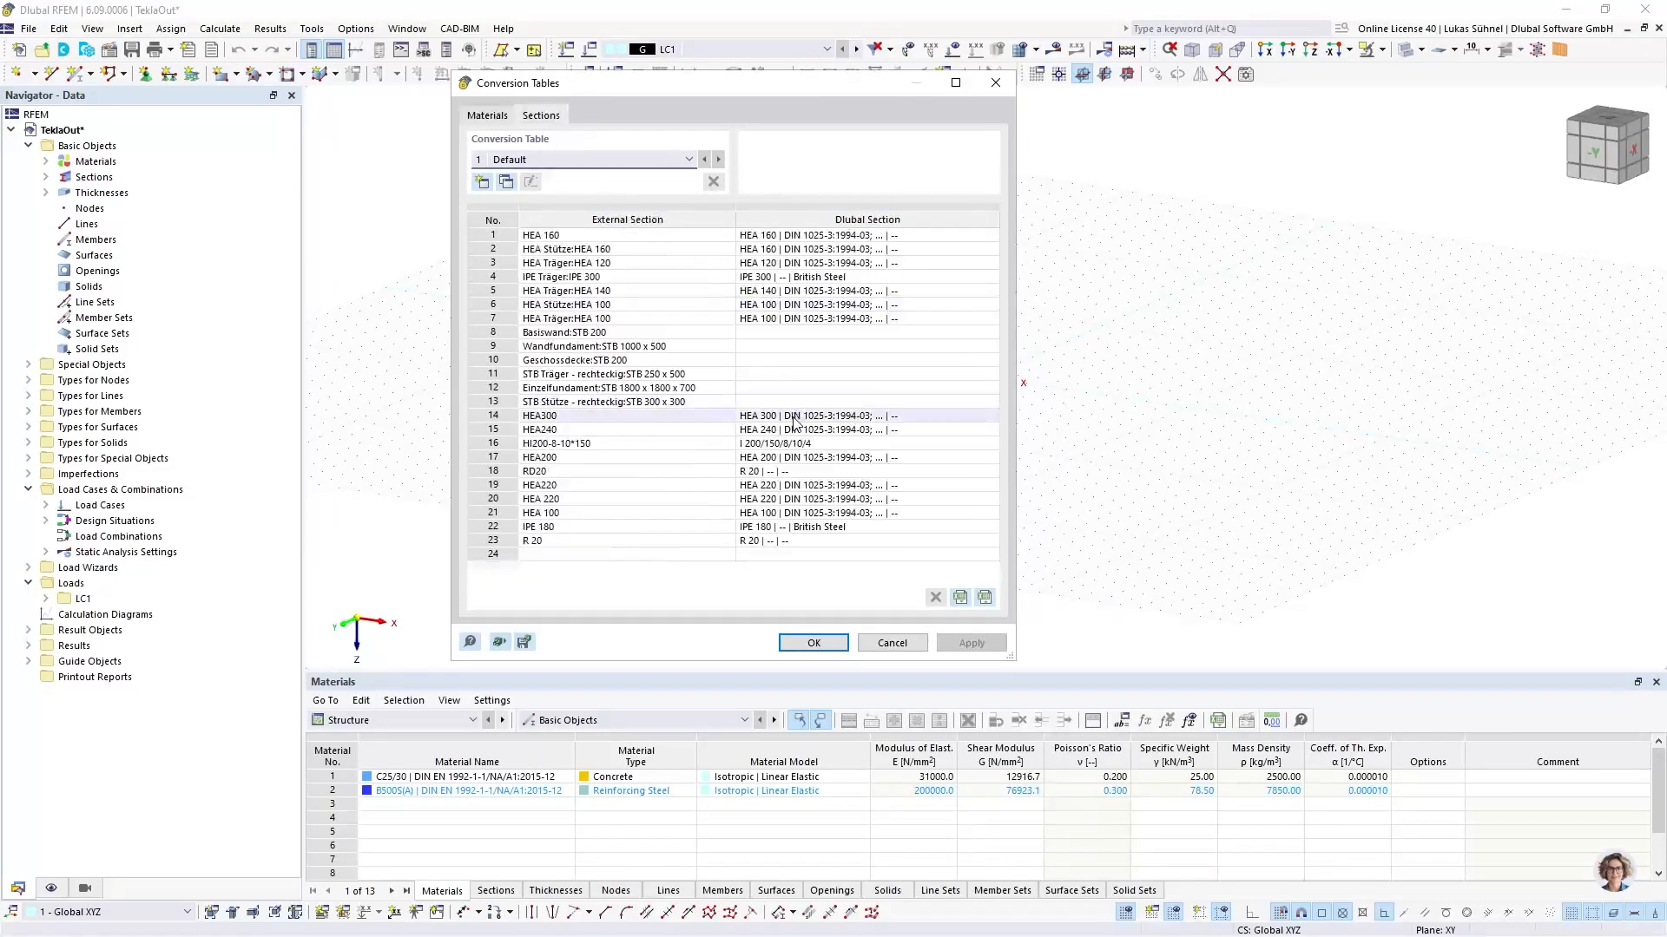
drag(612, 486, 825, 527)
click(815, 643)
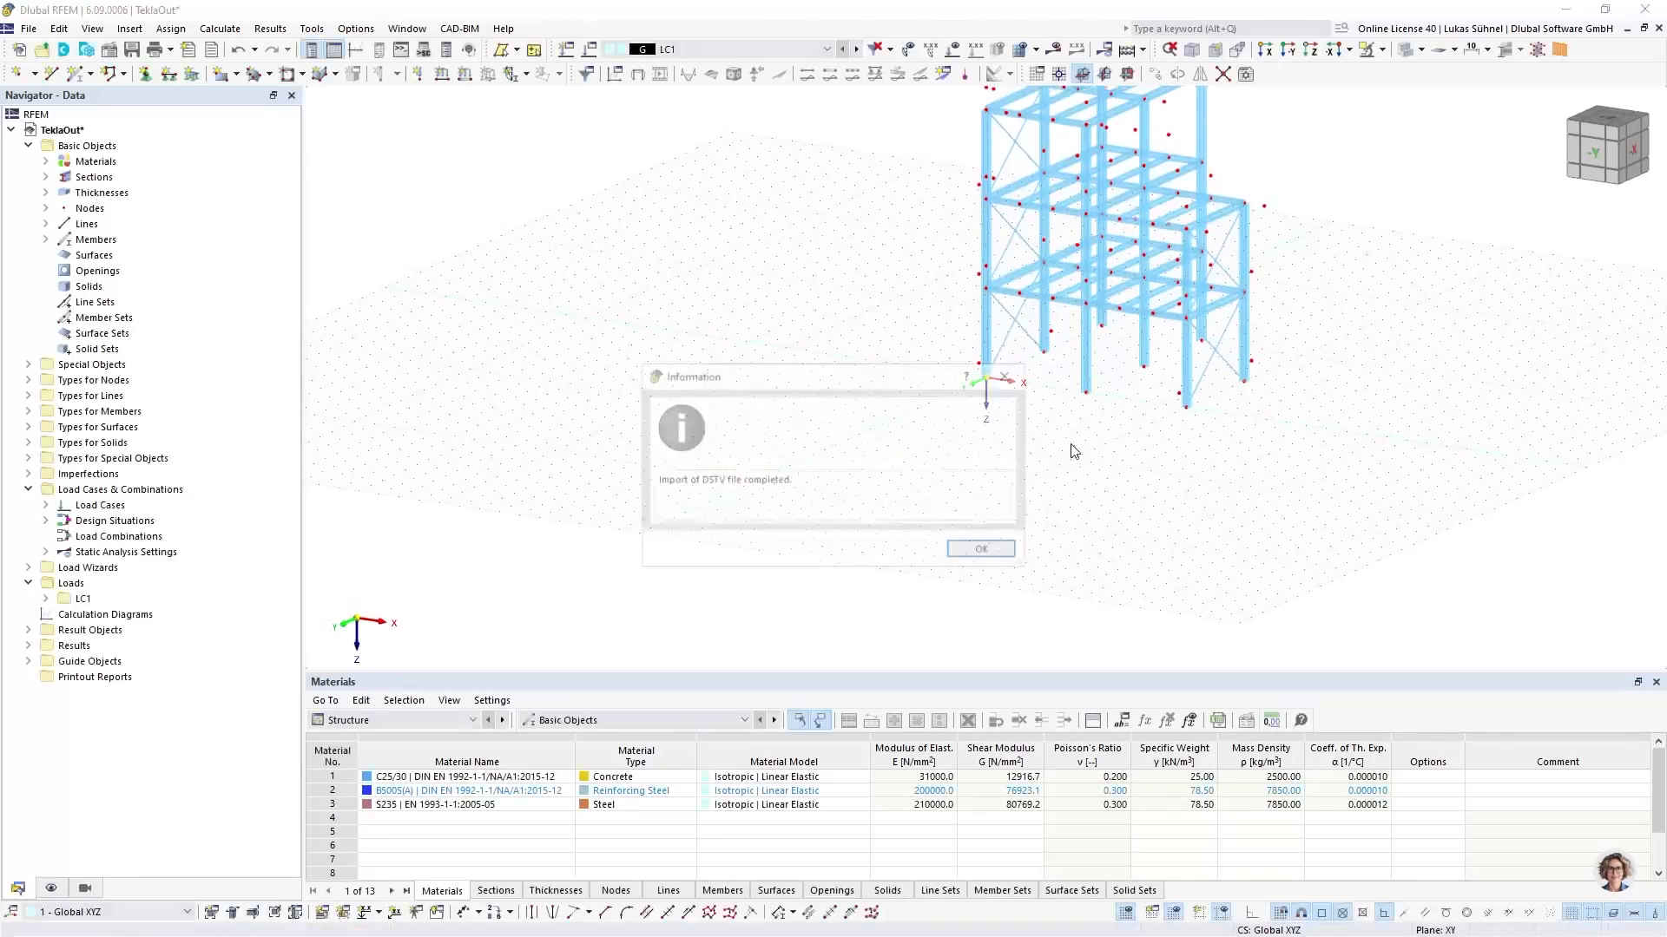
click(985, 550)
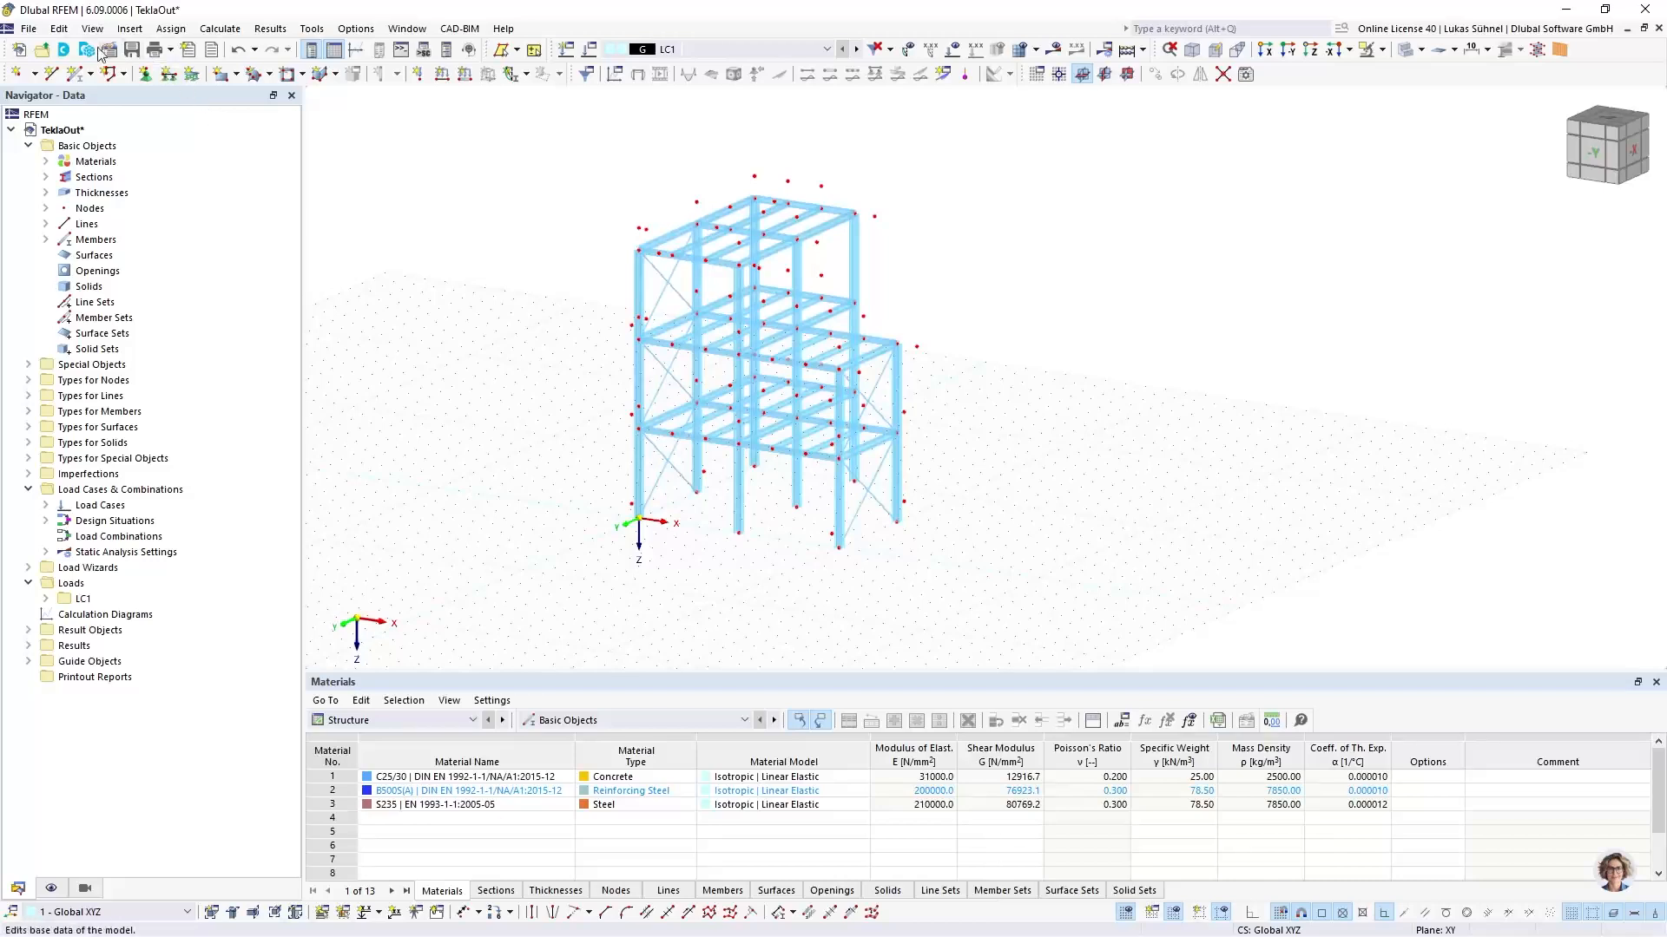
Select all free nodes around the imported frame and delete them
click(54, 31)
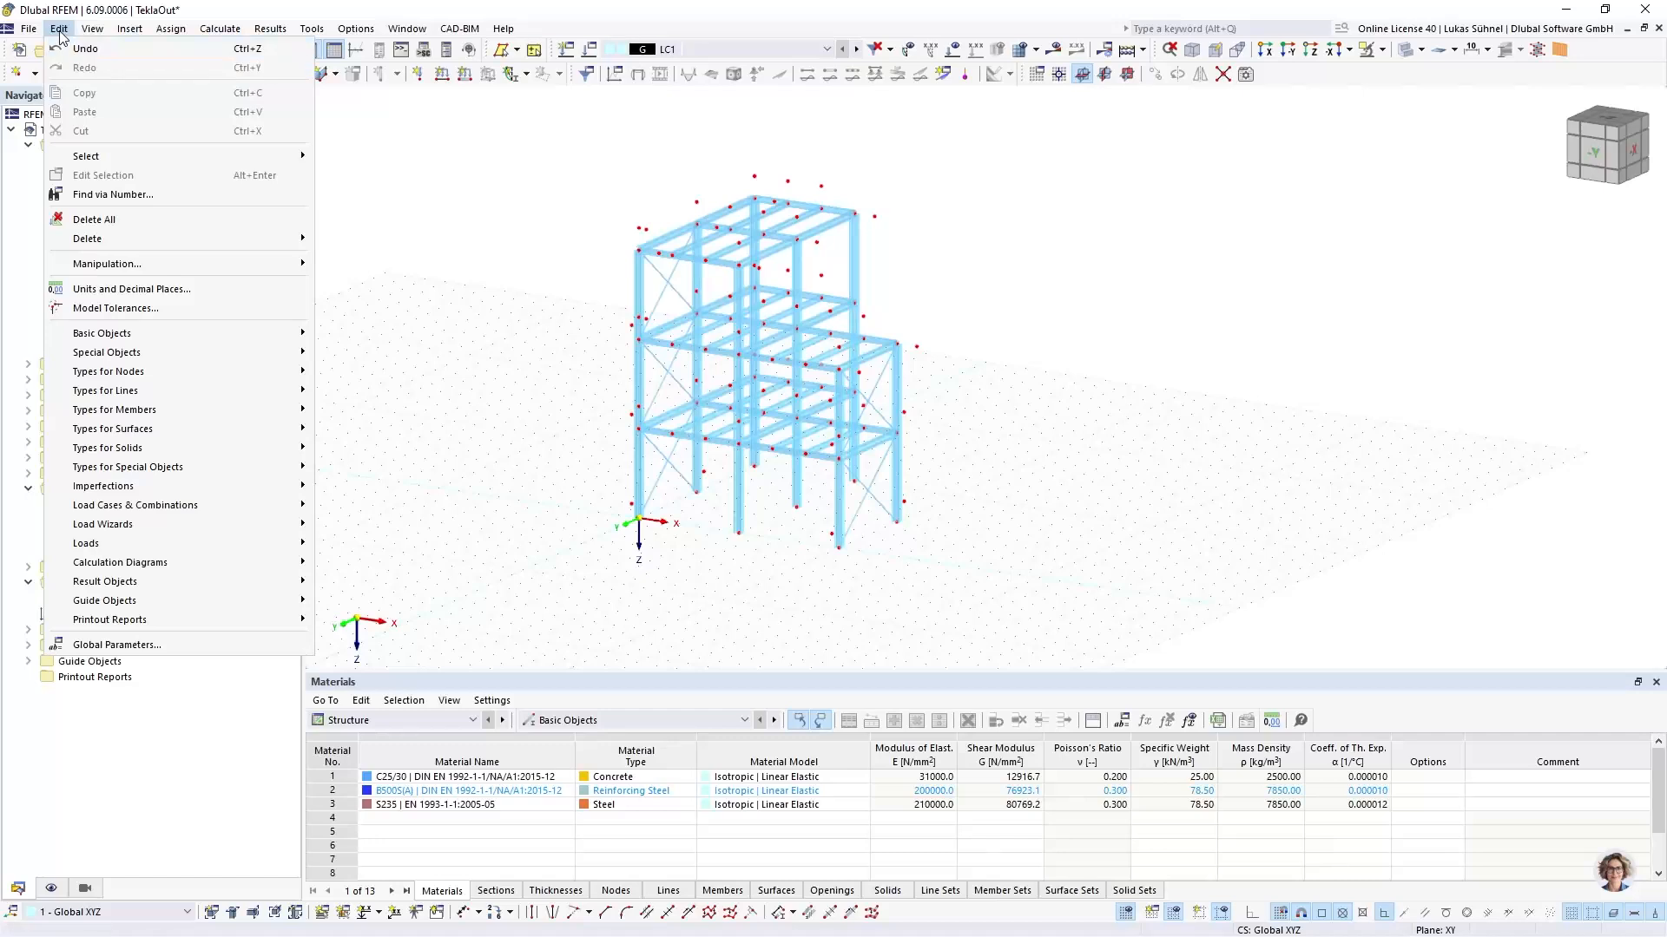
mouse_move(148, 161)
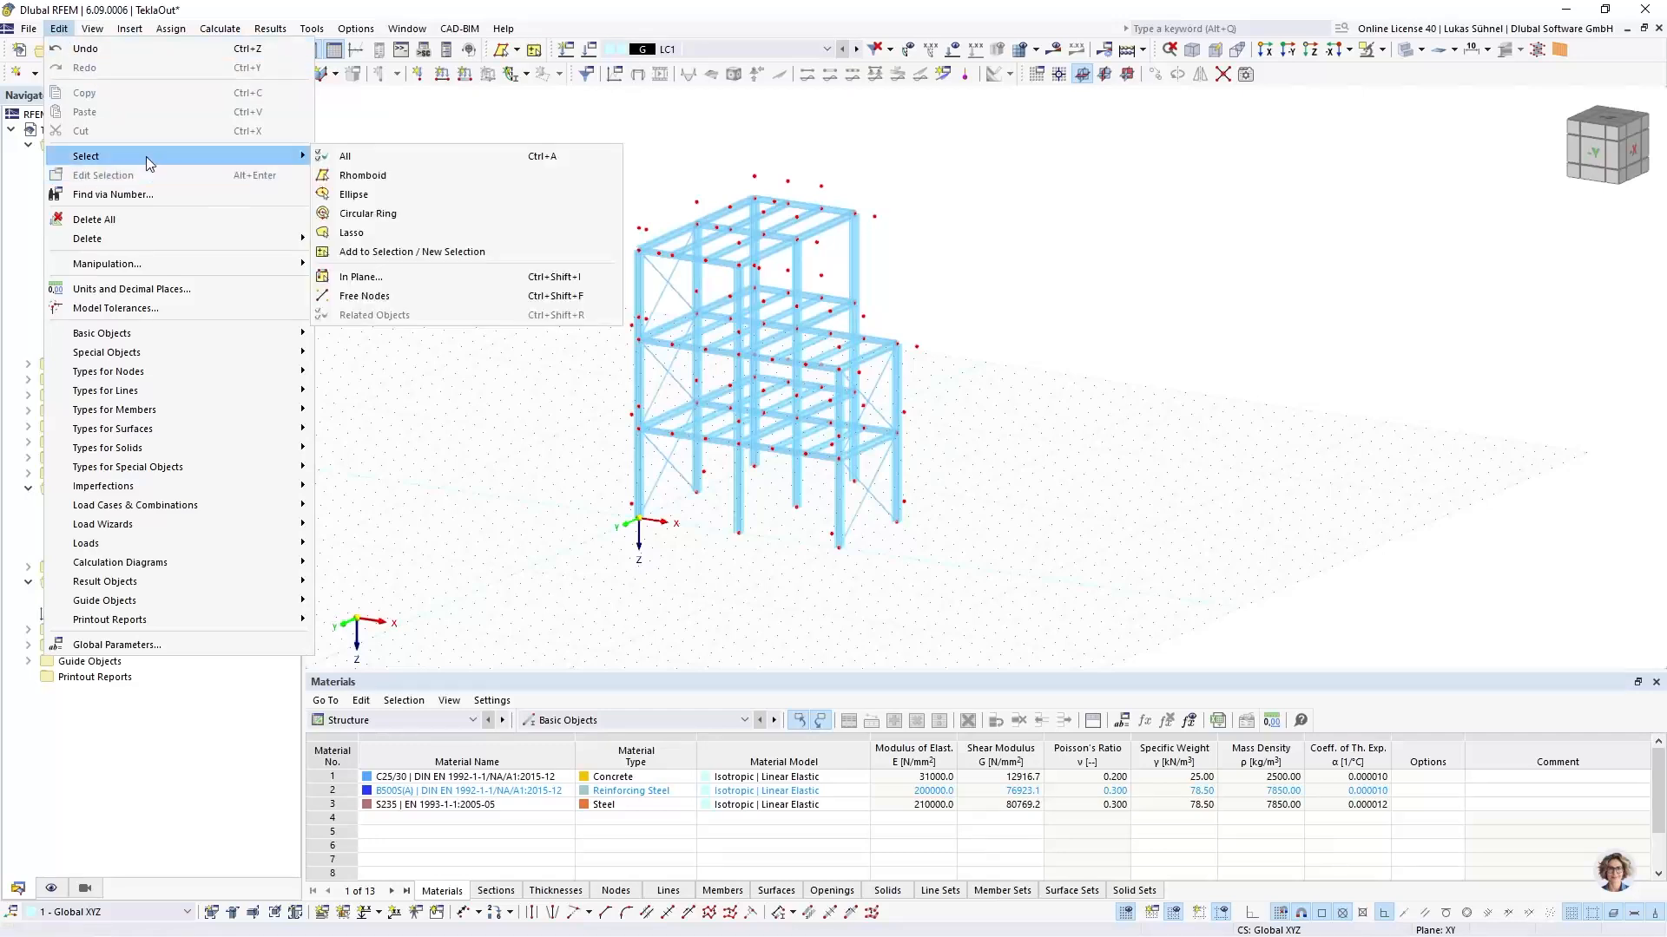
click(362, 296)
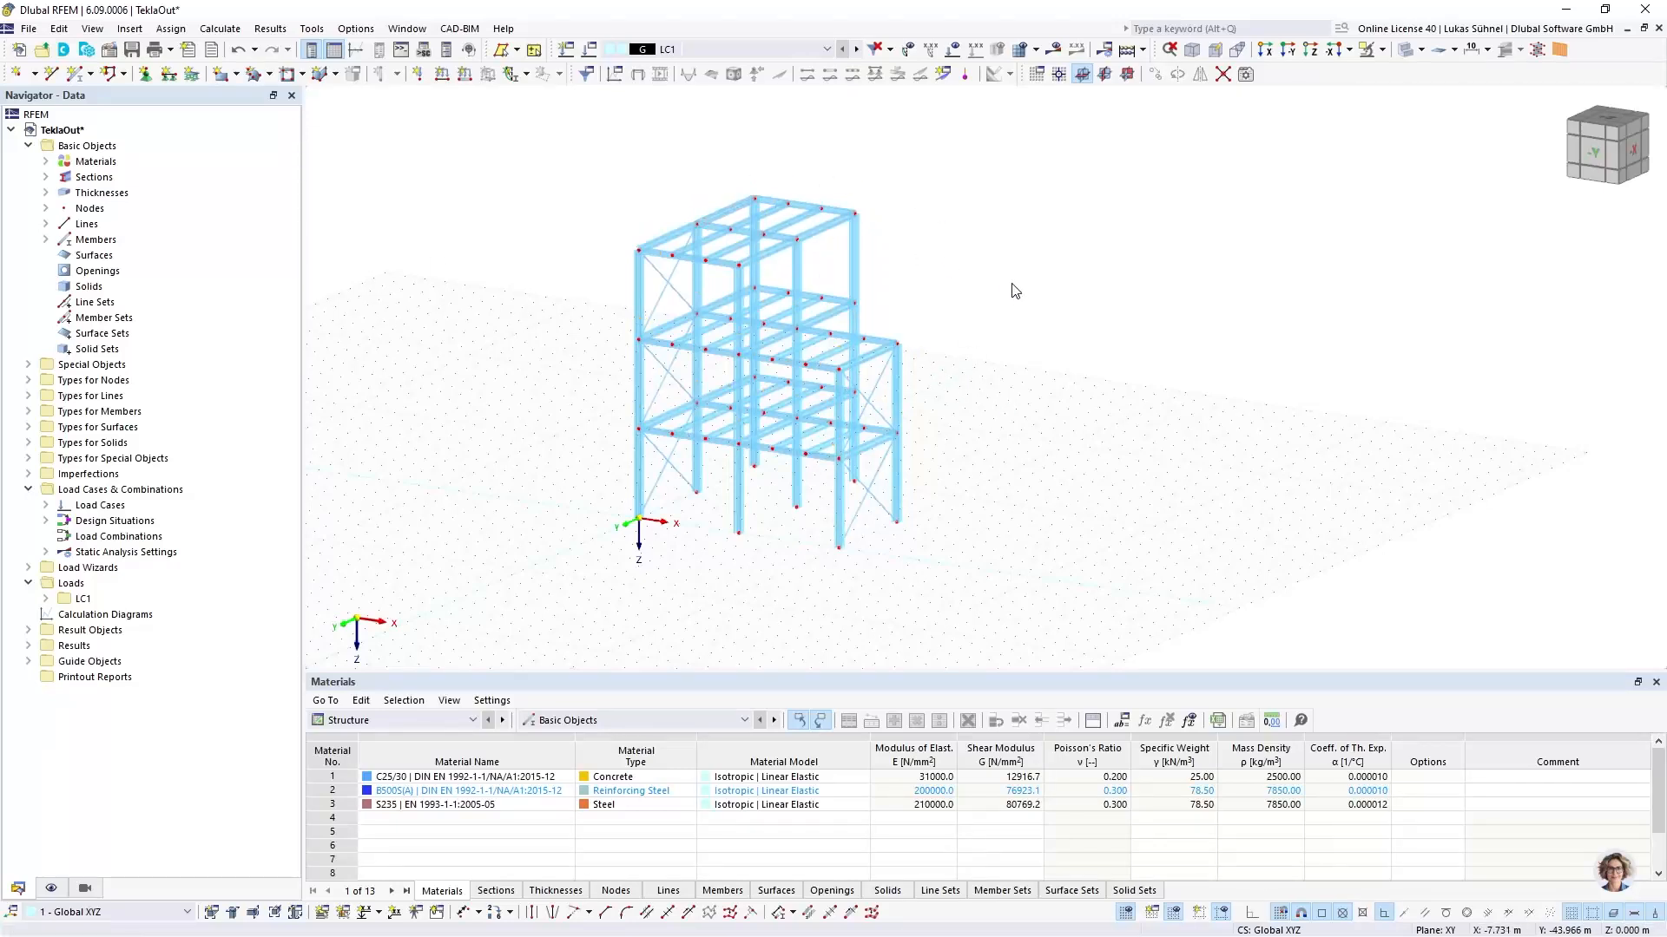
Change the frame's render mode and color the members by section to check the imported profiles
click(1404, 50)
scroll(769, 340, up, 3)
middle_drag(998, 342, 1019, 242)
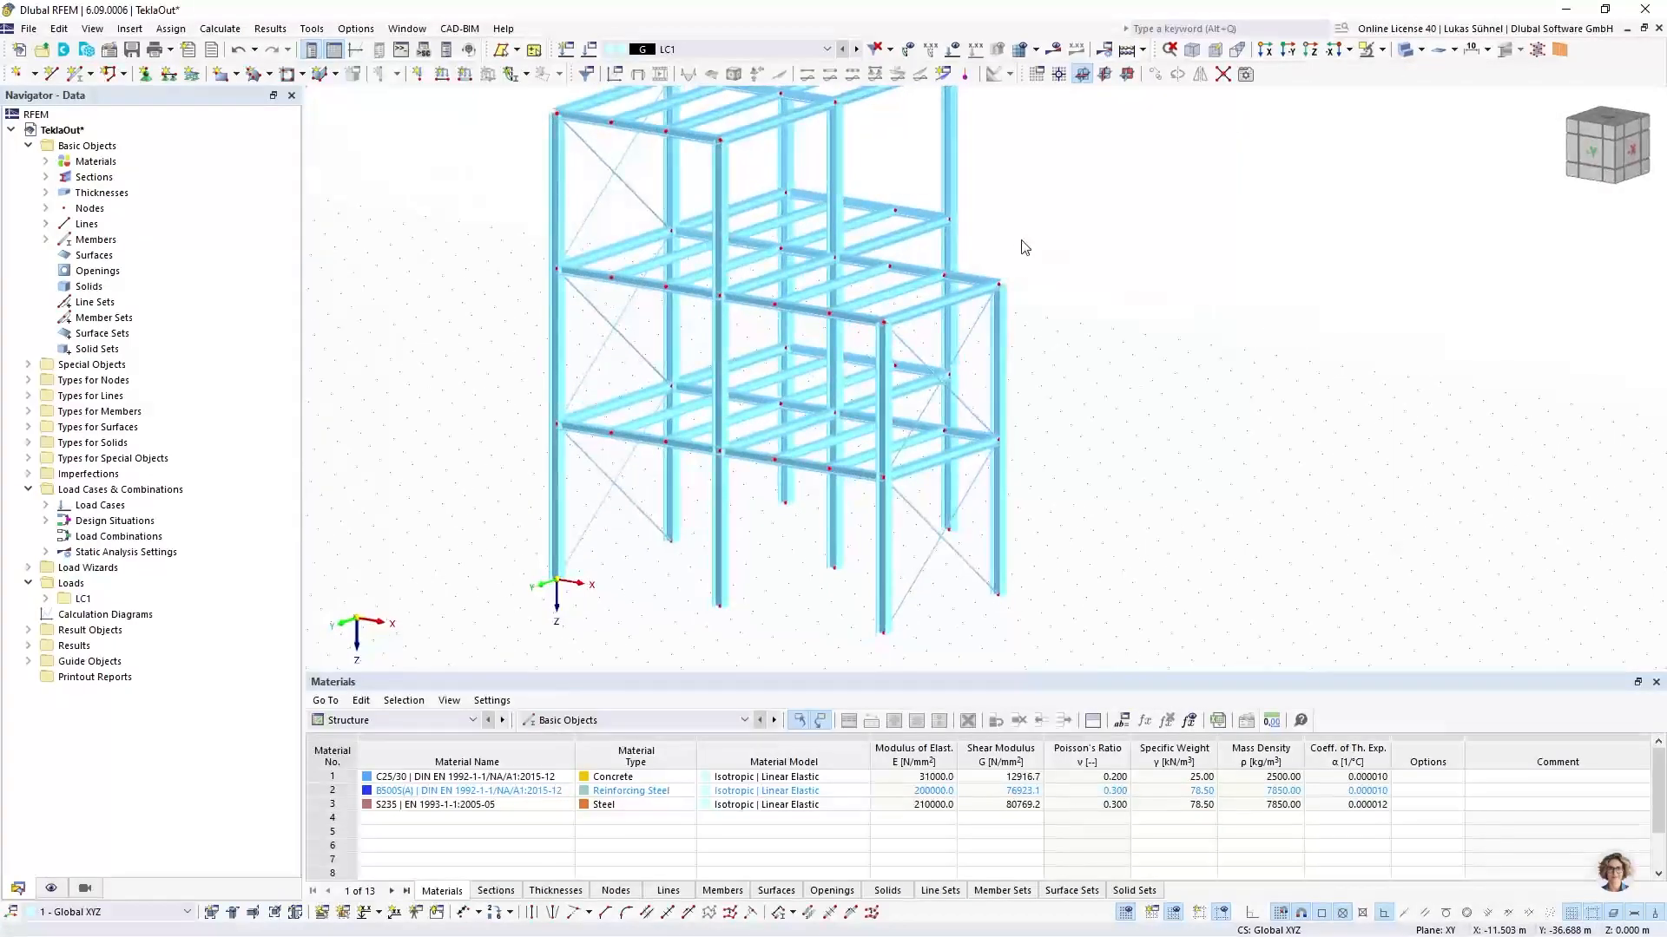
click(52, 887)
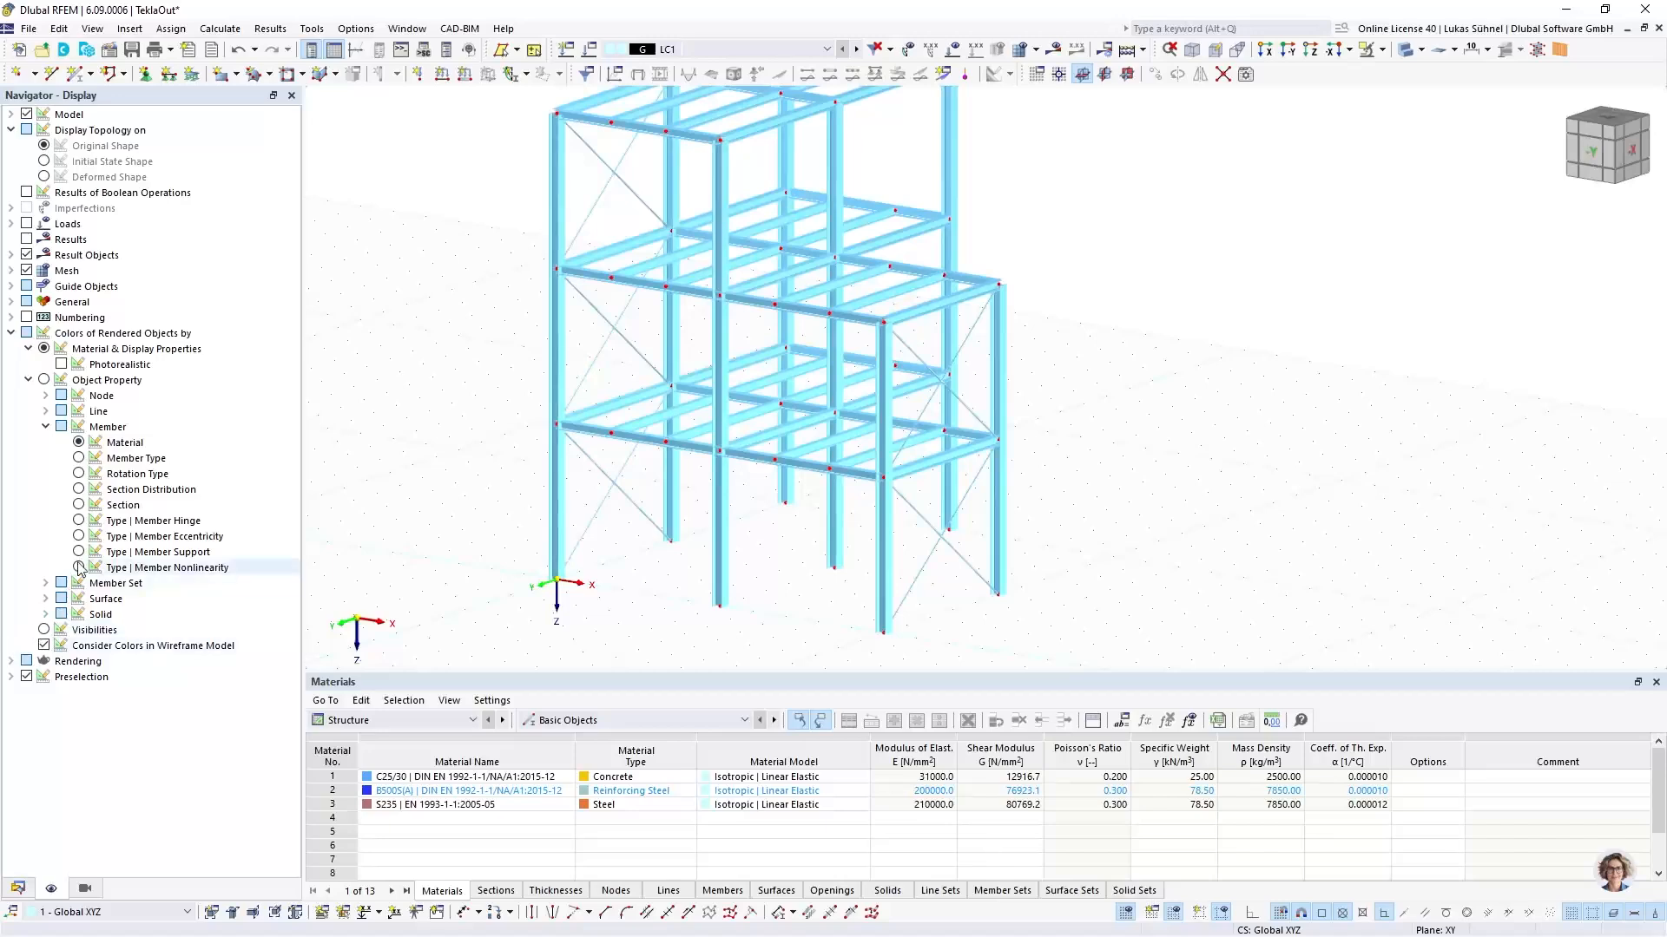
click(79, 504)
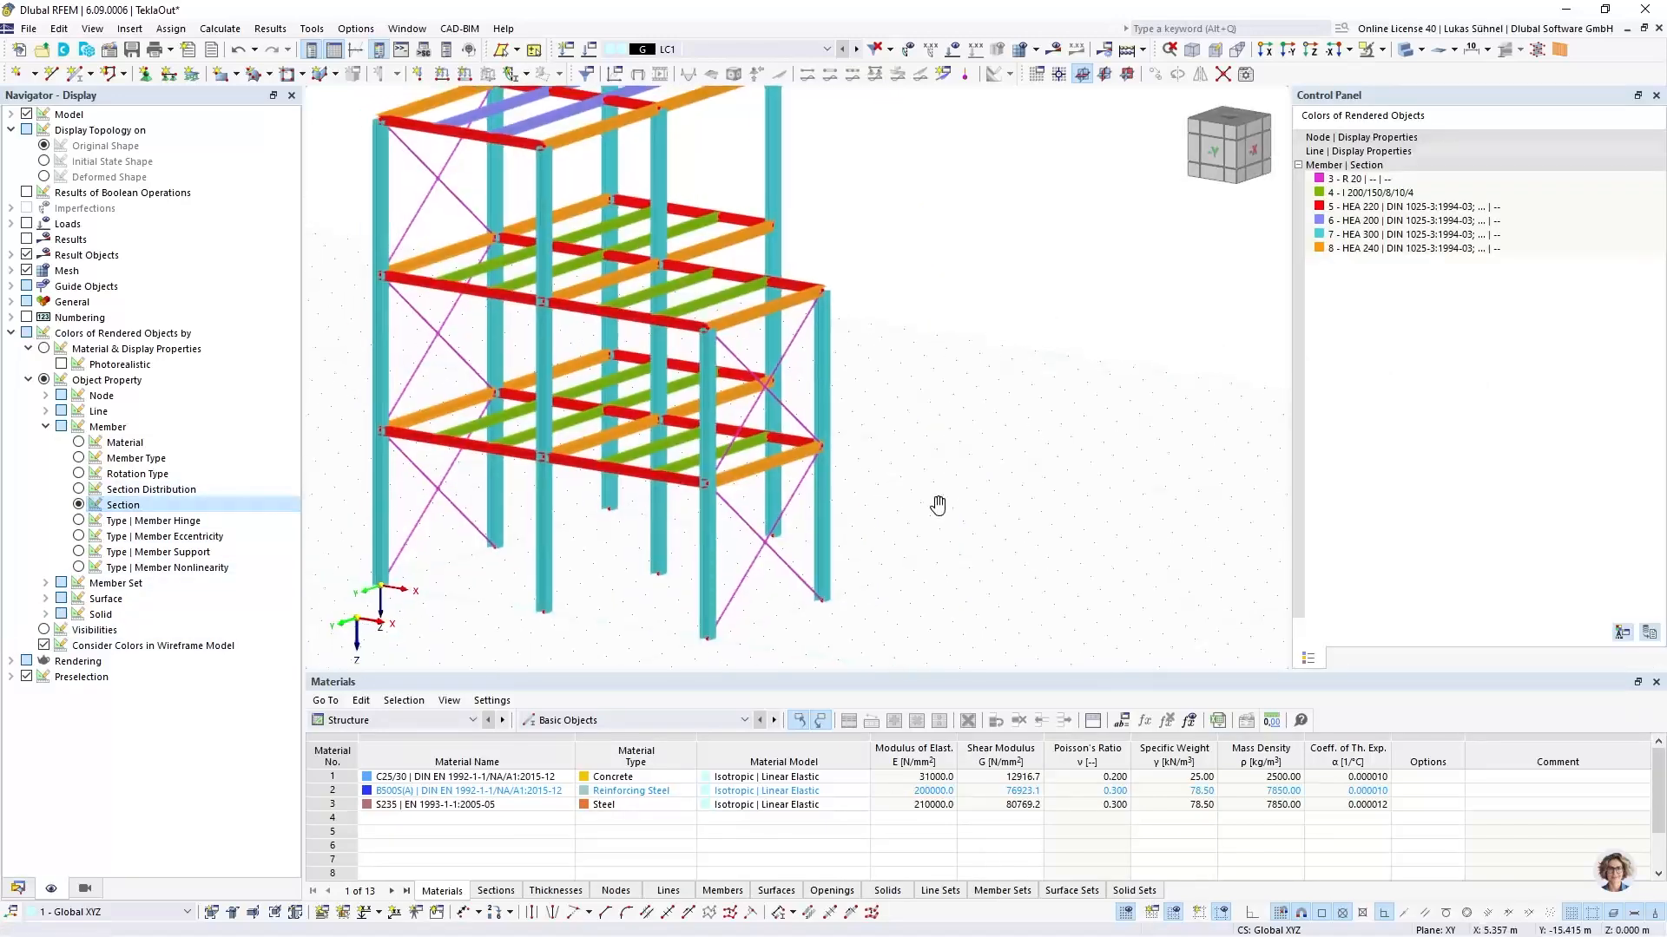
scroll(996, 465, down, 2)
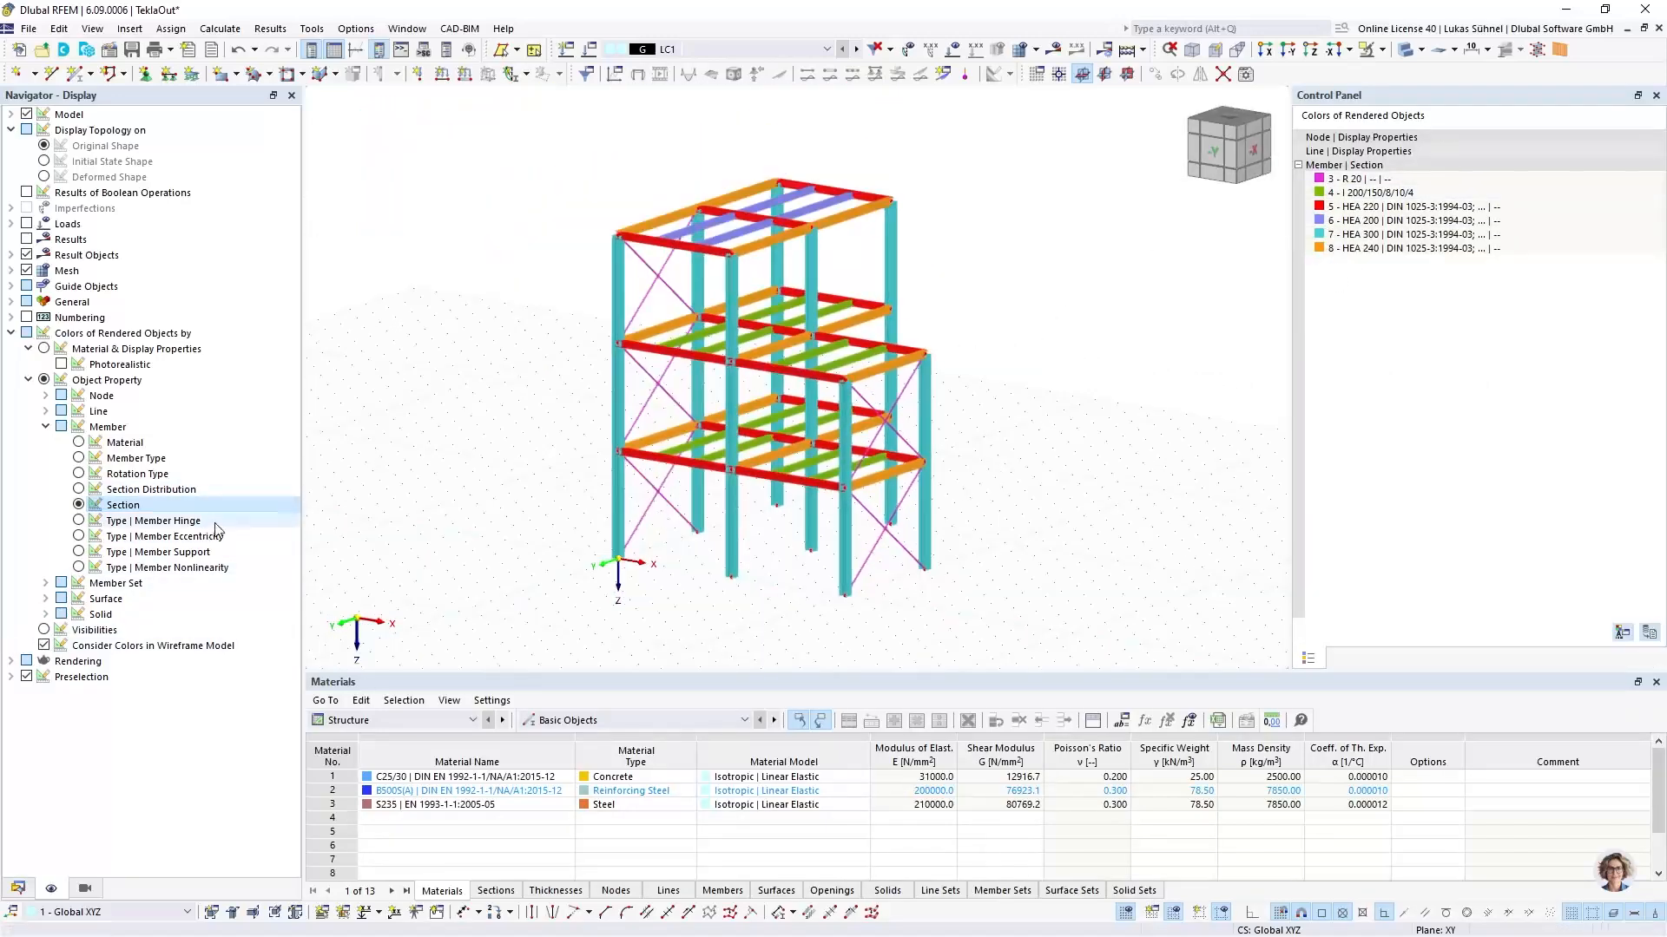
Color the members by member type and by member hinge to check which properties were imported
click(79, 458)
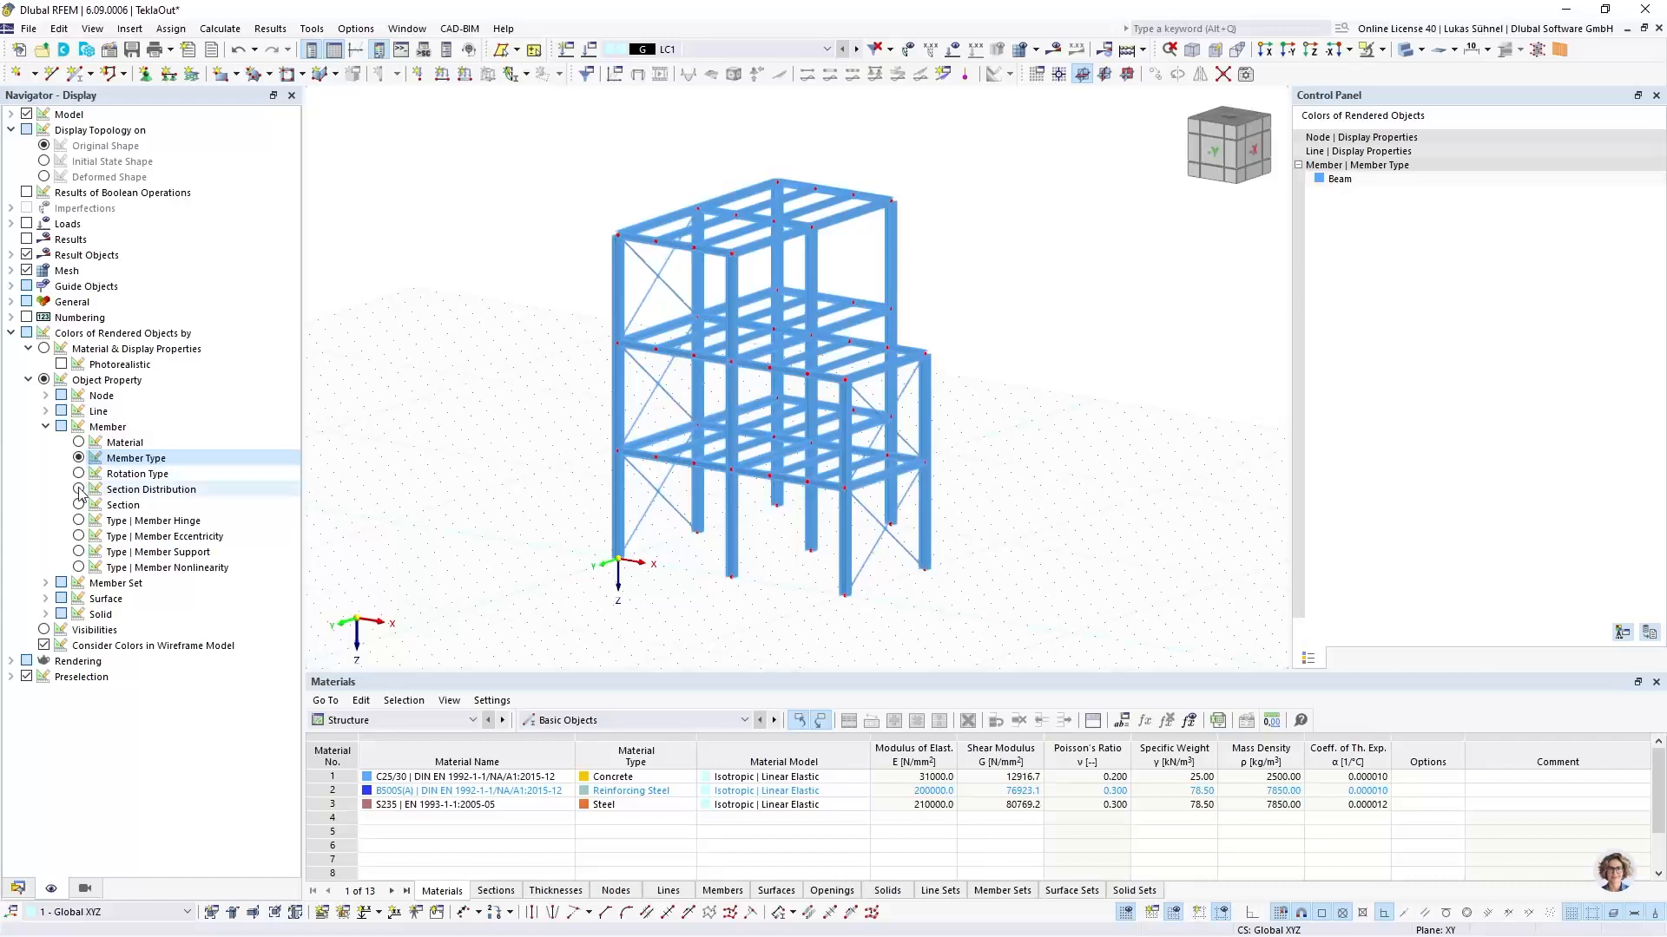
click(79, 521)
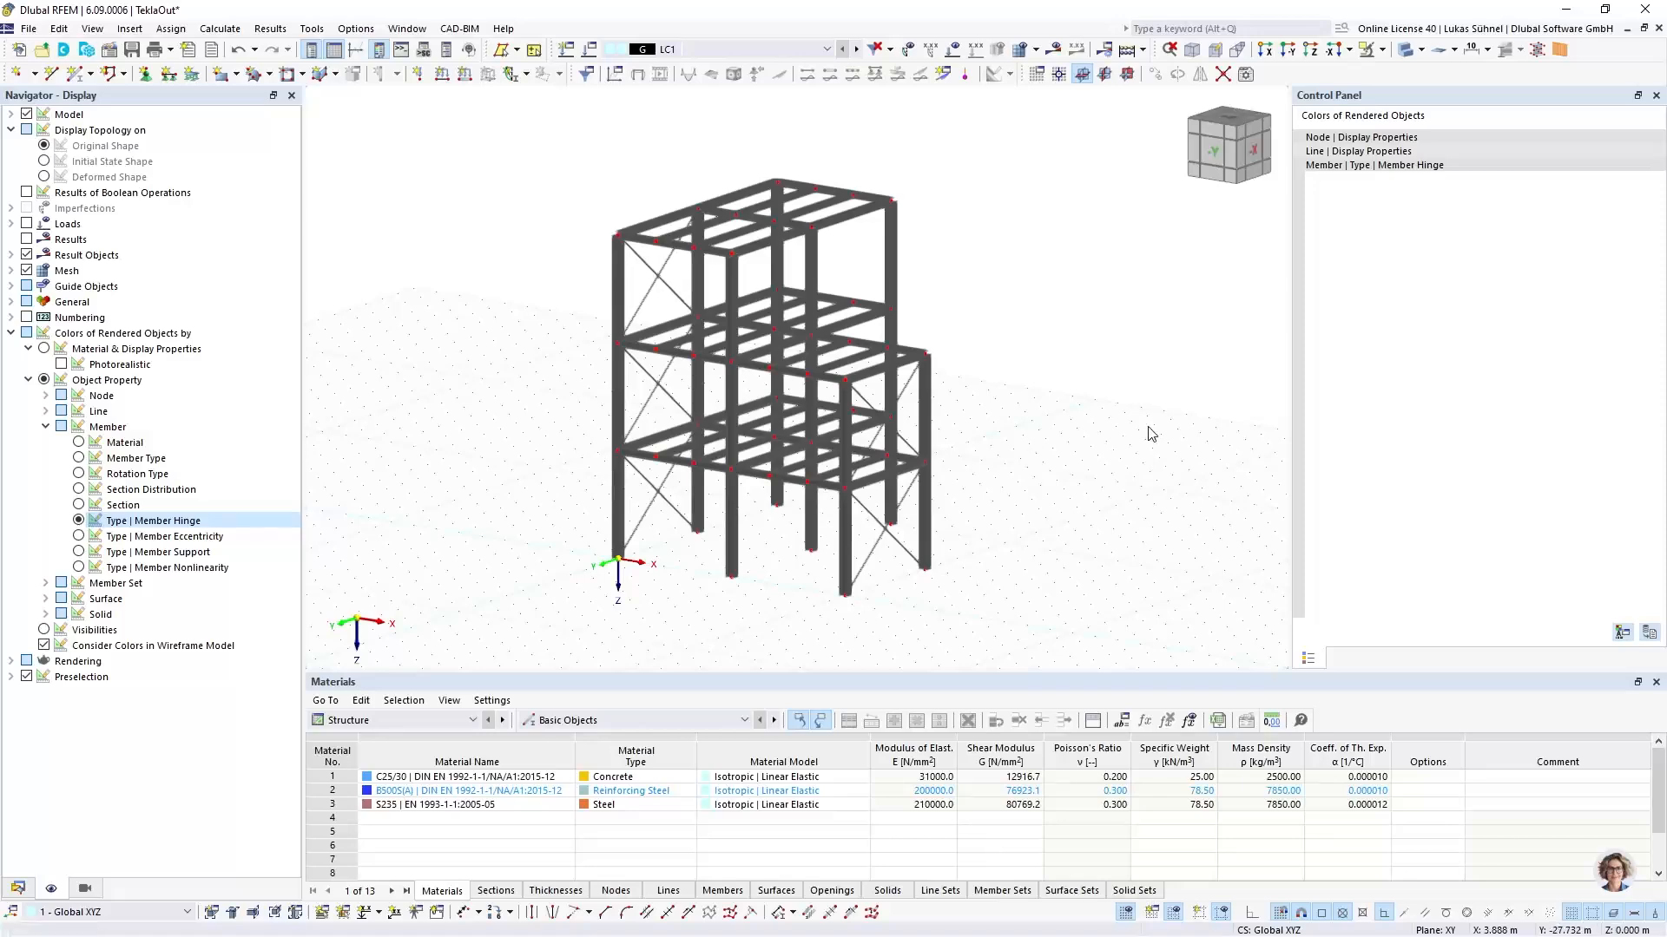
ctrl+middle_drag(1148, 430, 950, 432)
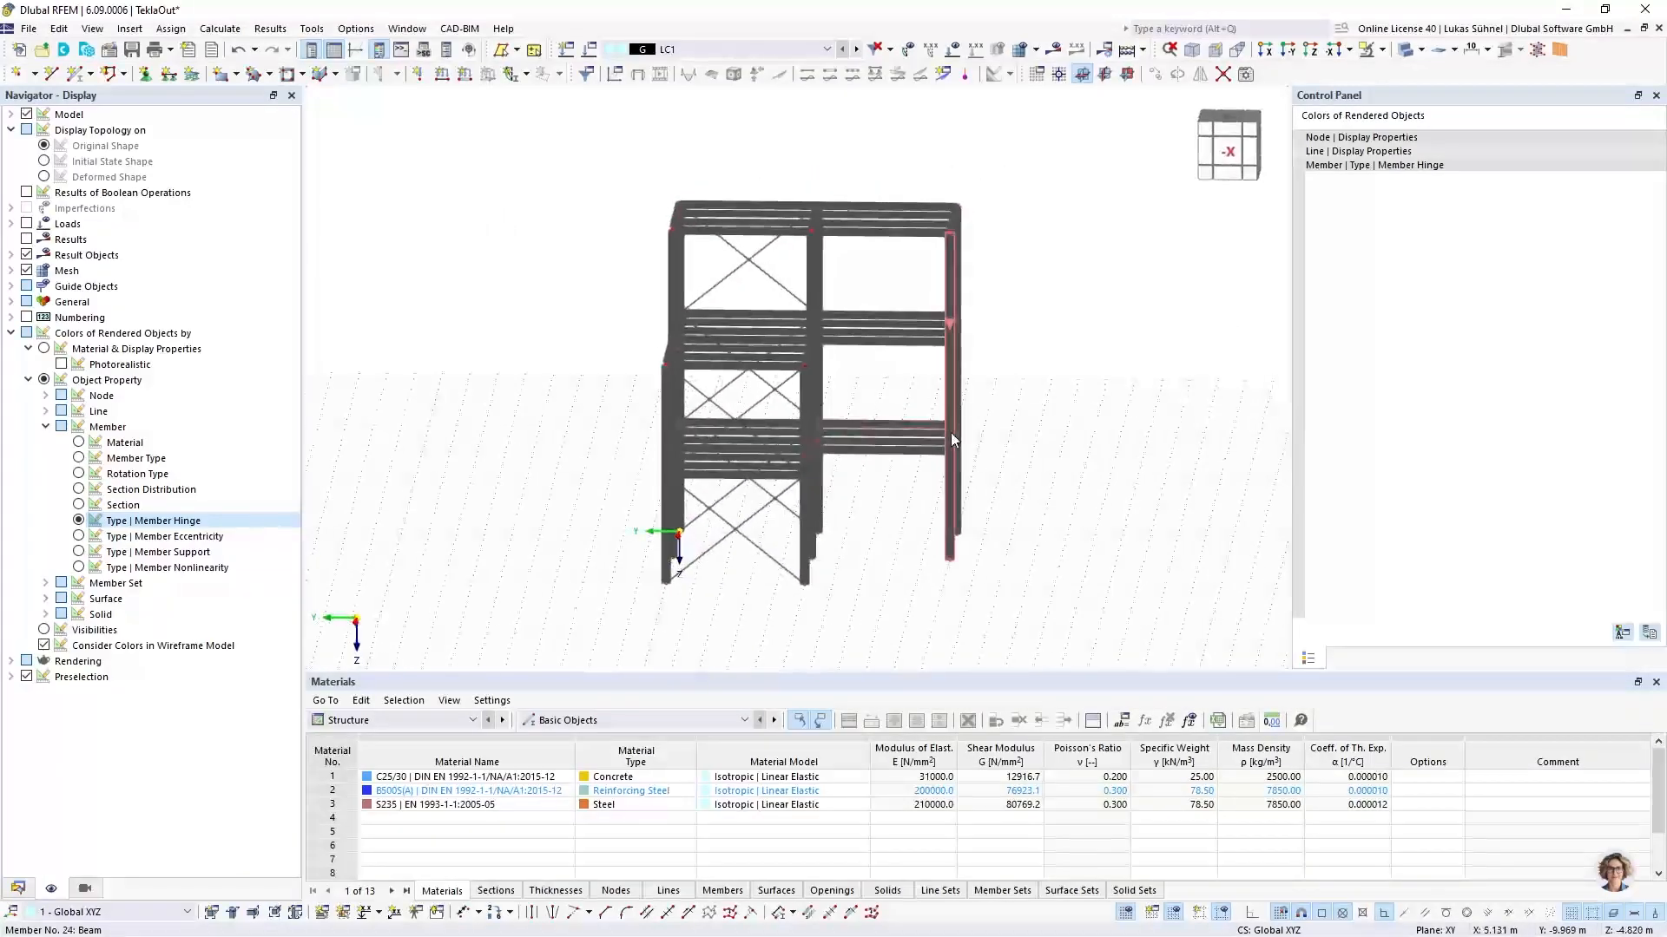
click(18, 888)
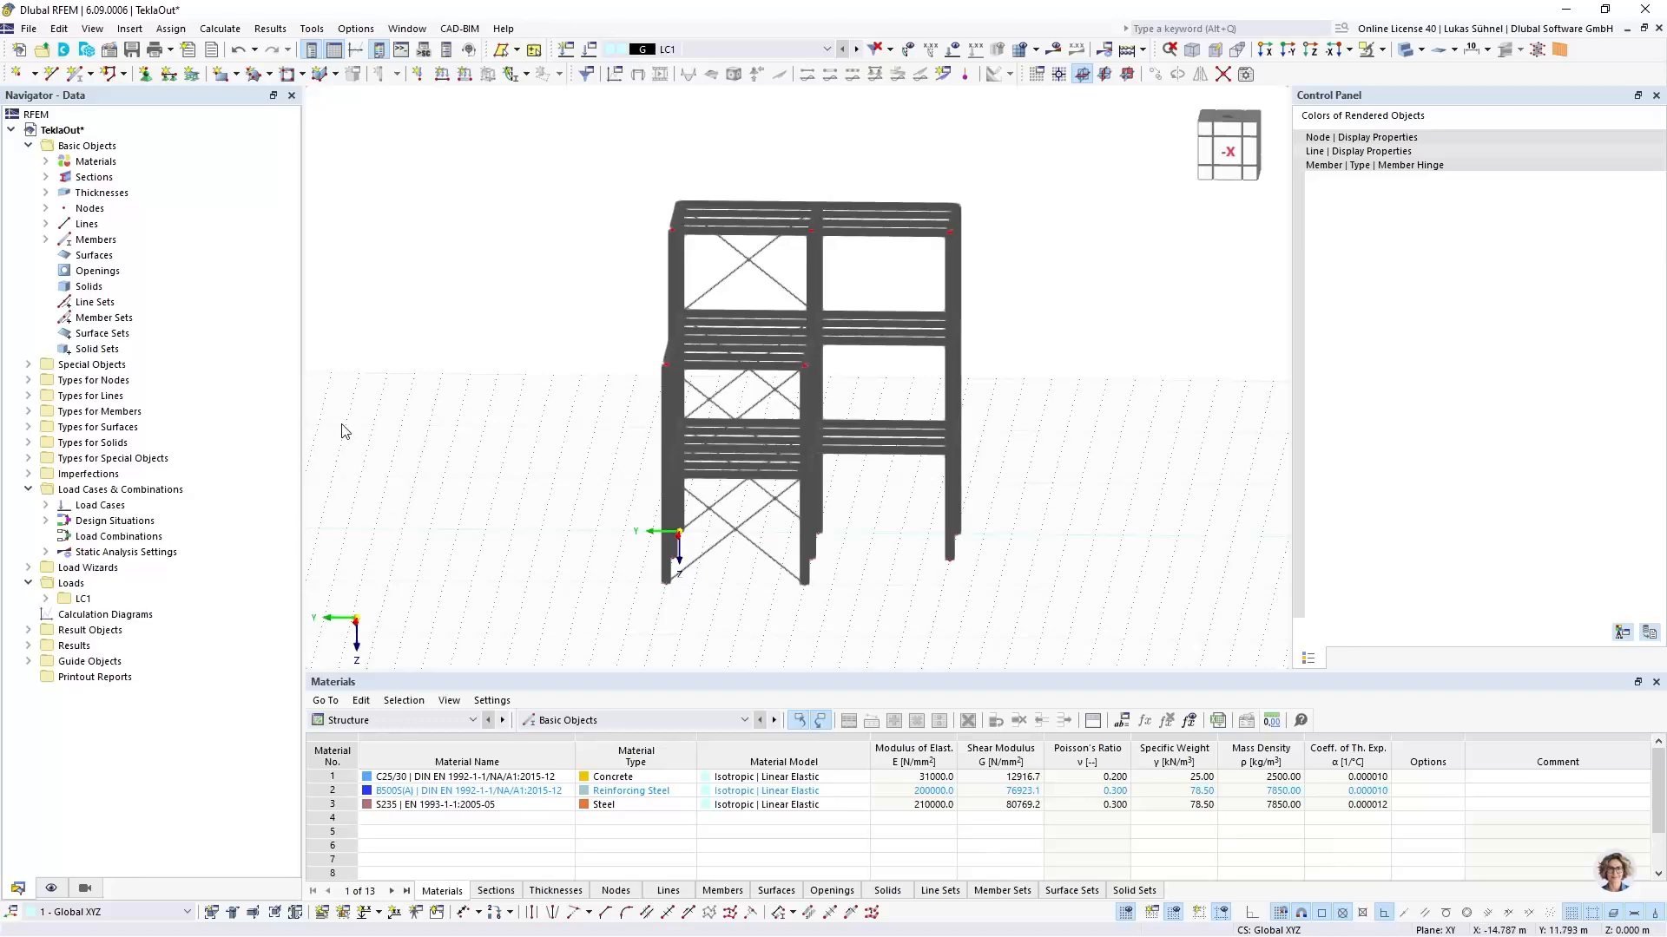
click(52, 888)
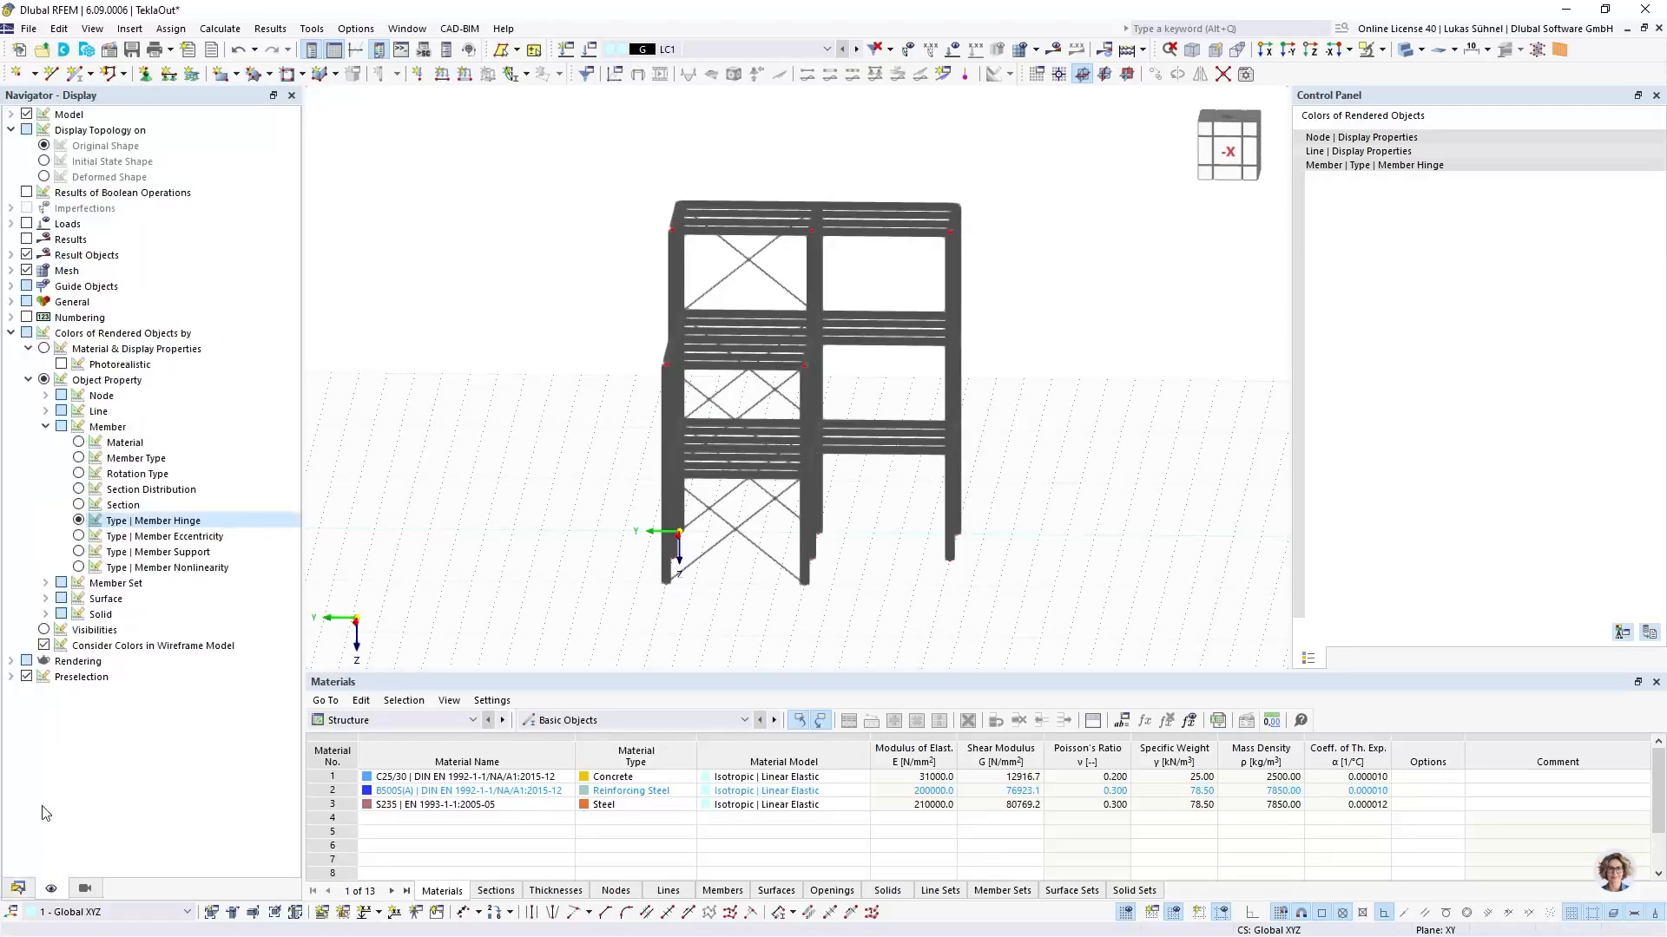
Color the rendered objects by Material & Display Properties again and return to the model's object data
click(44, 348)
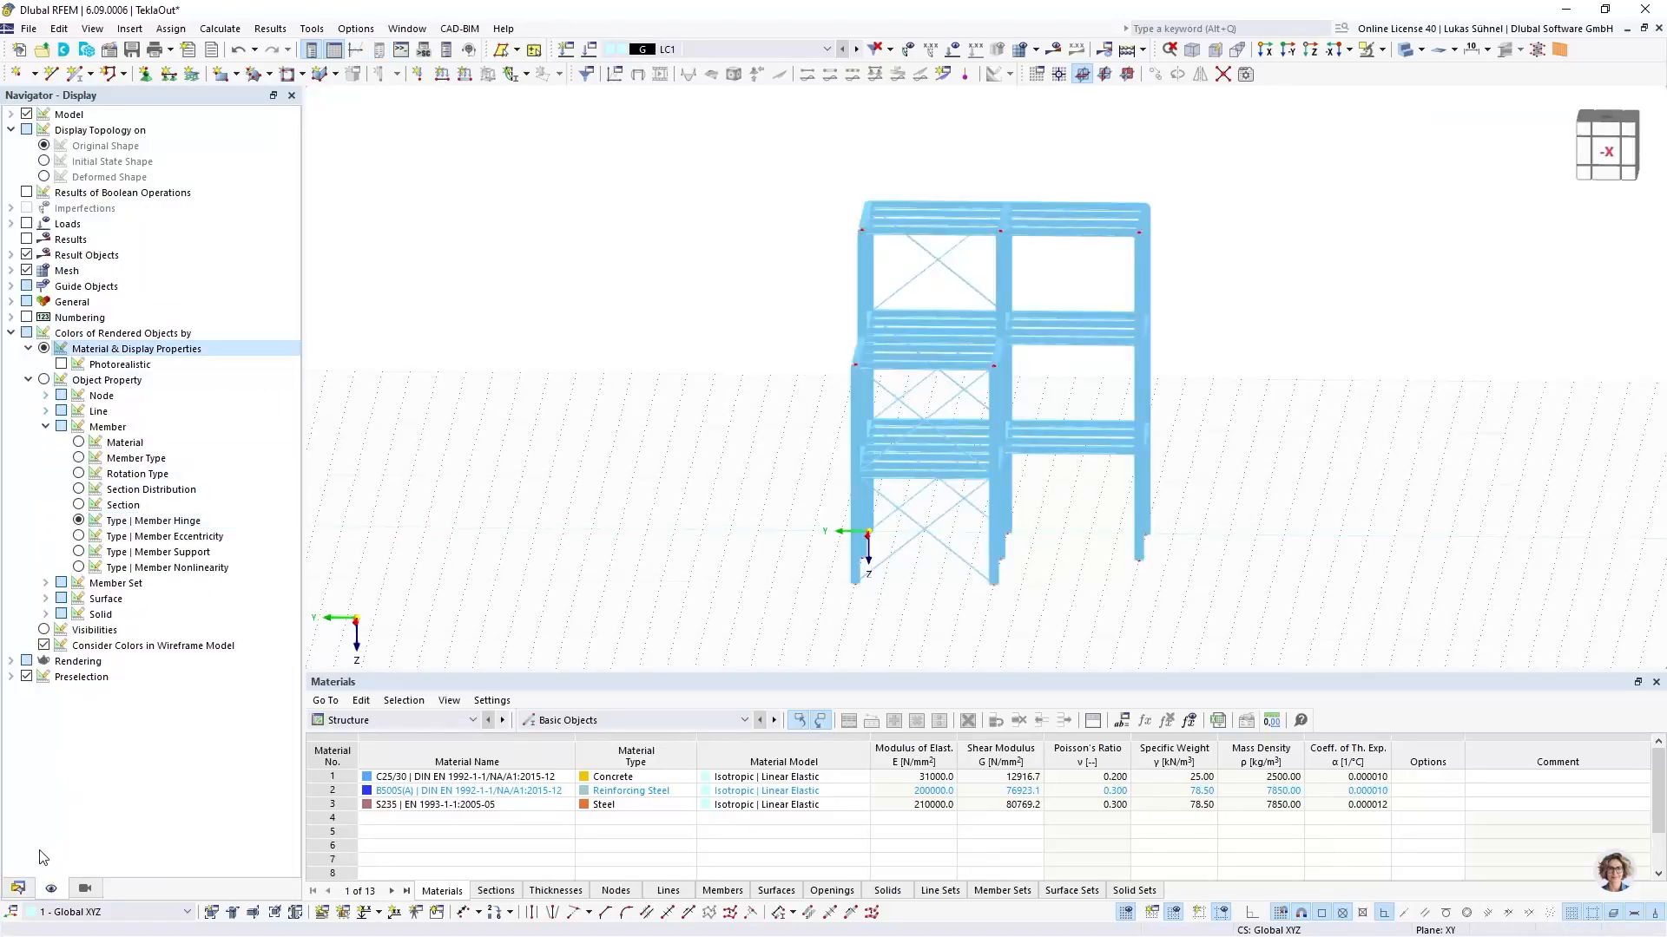
click(17, 888)
ctrl+middle_drag(512, 329, 606, 346)
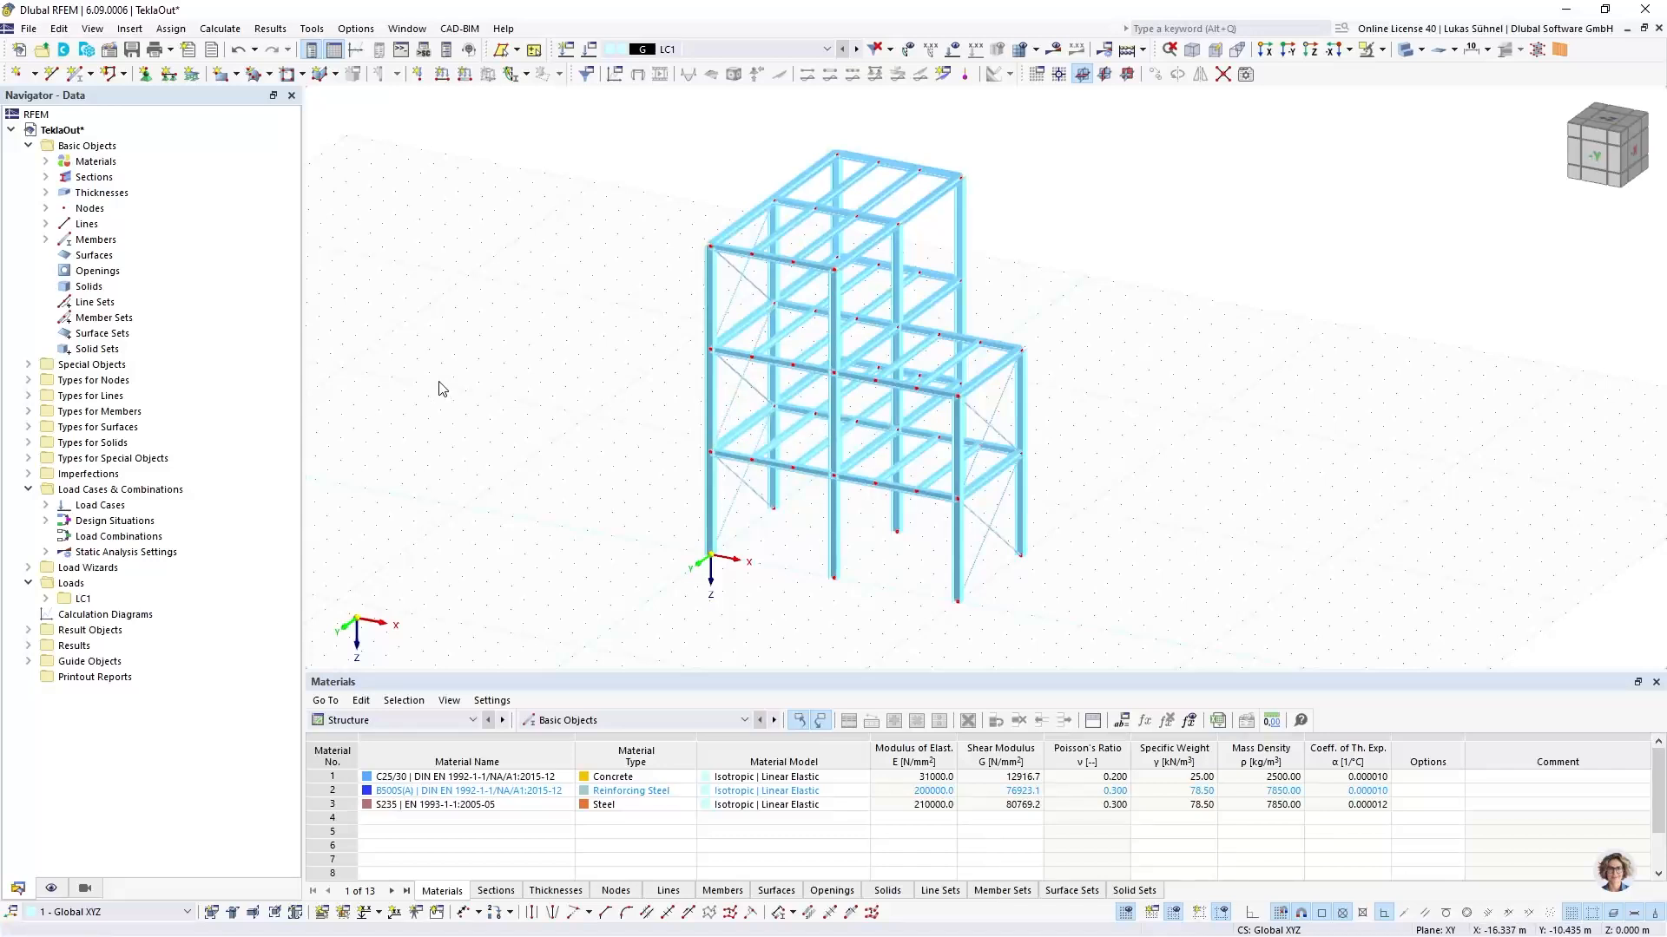
List the model's sections and highlight the bracing members that use section R 20
click(46, 177)
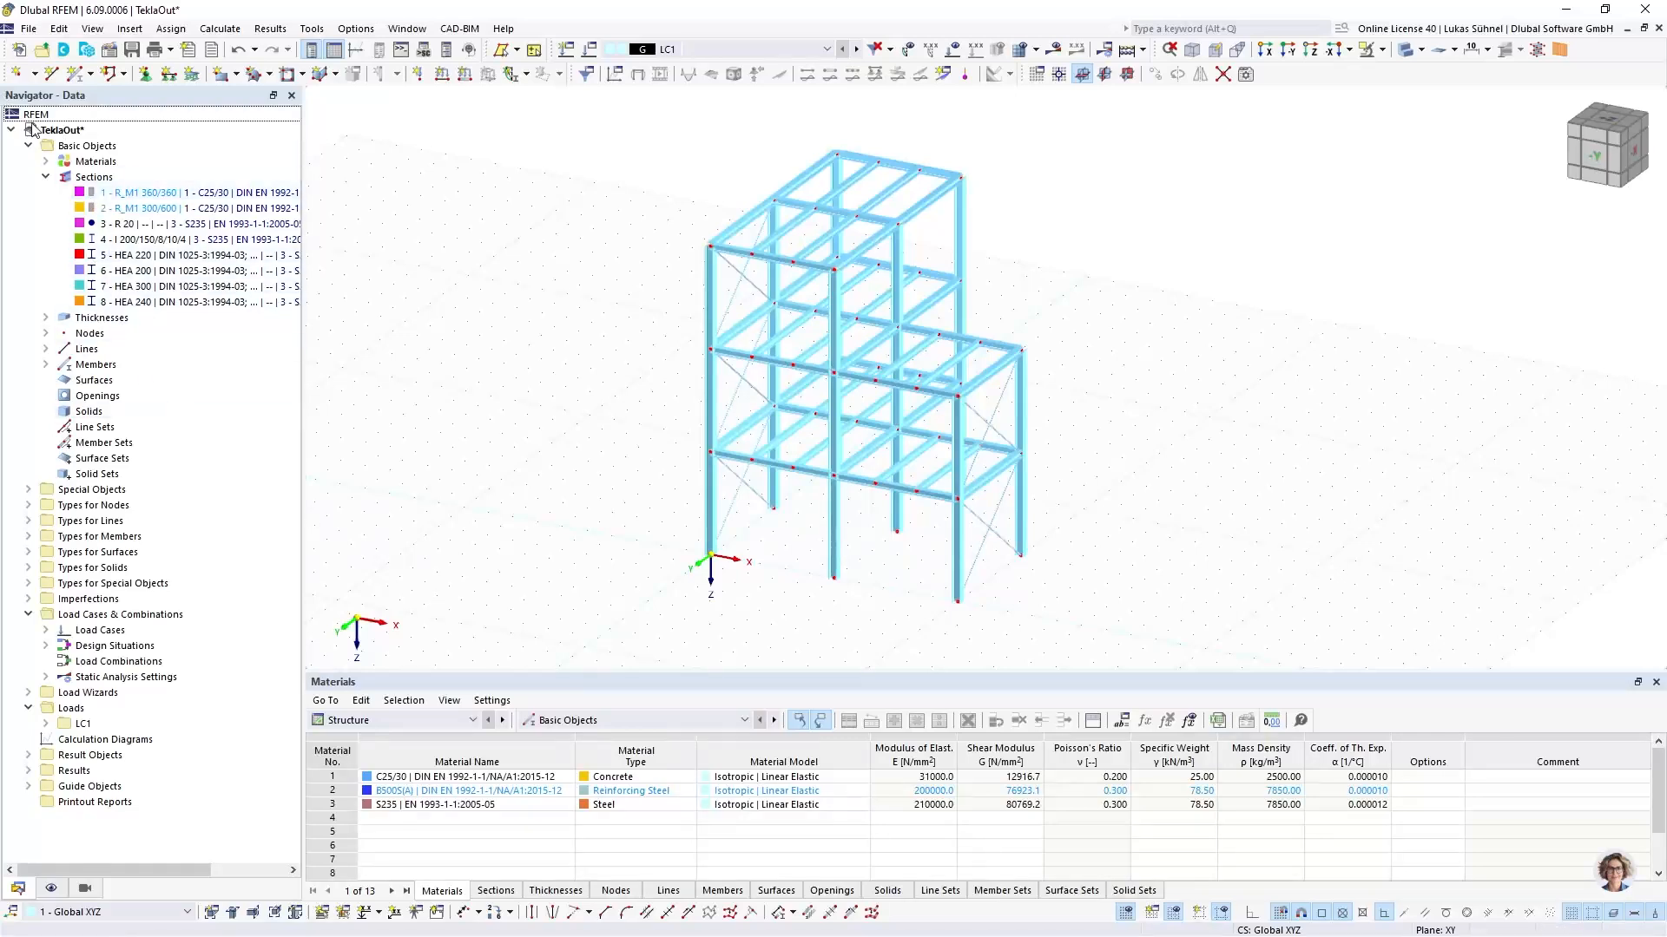
click(132, 226)
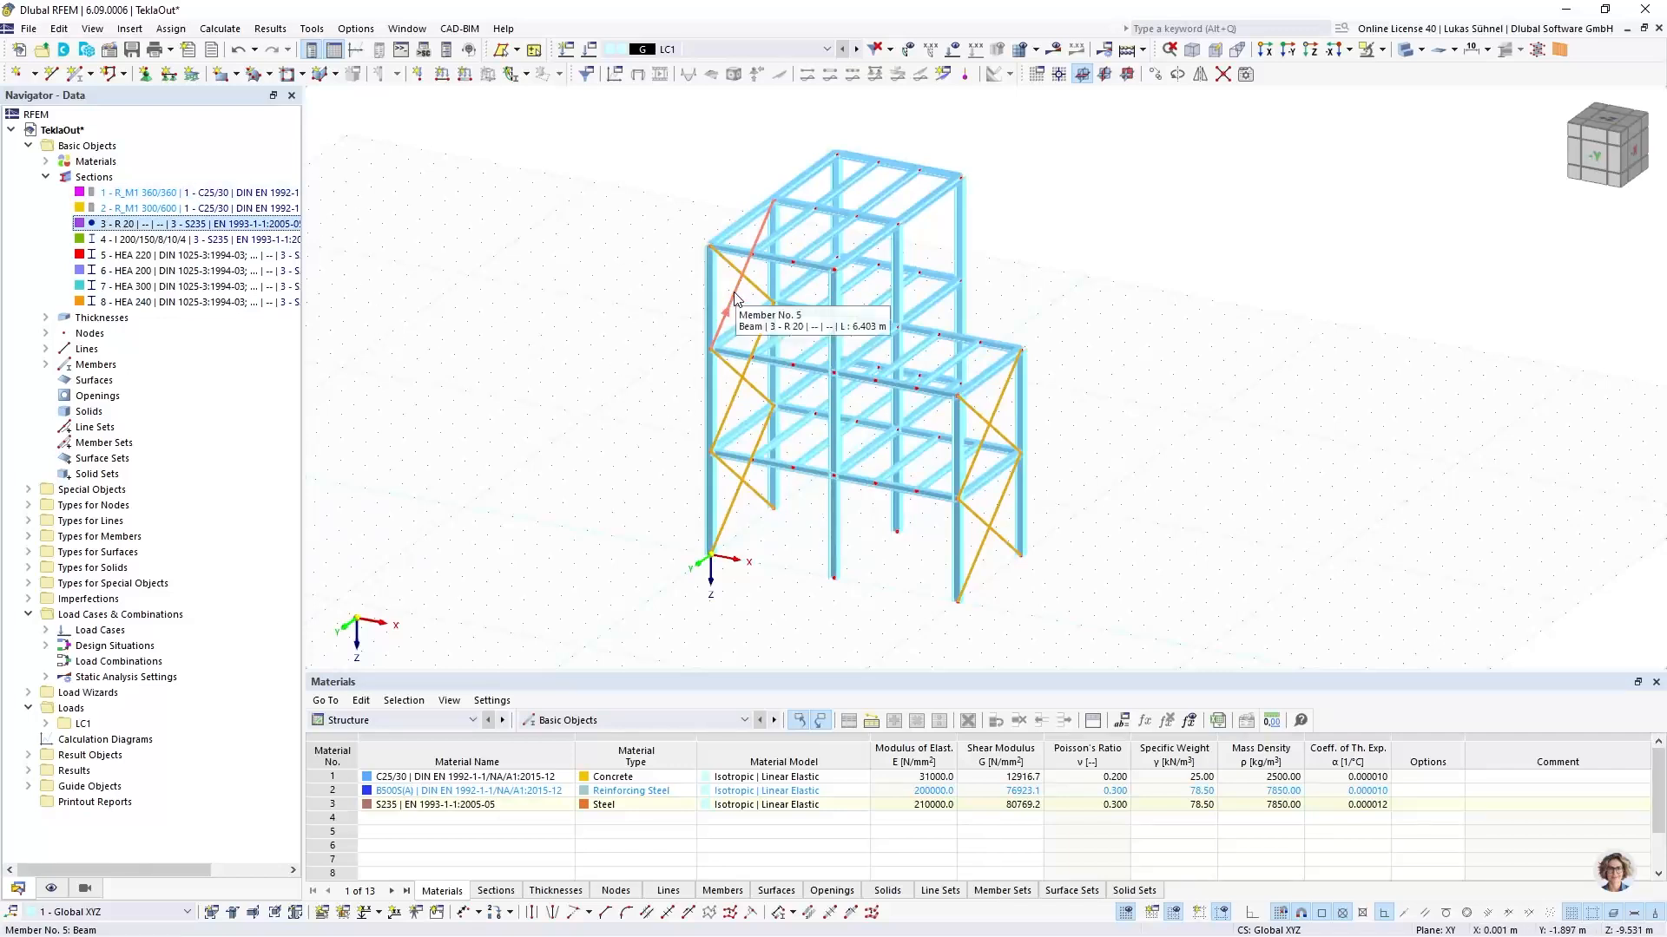
click(1099, 594)
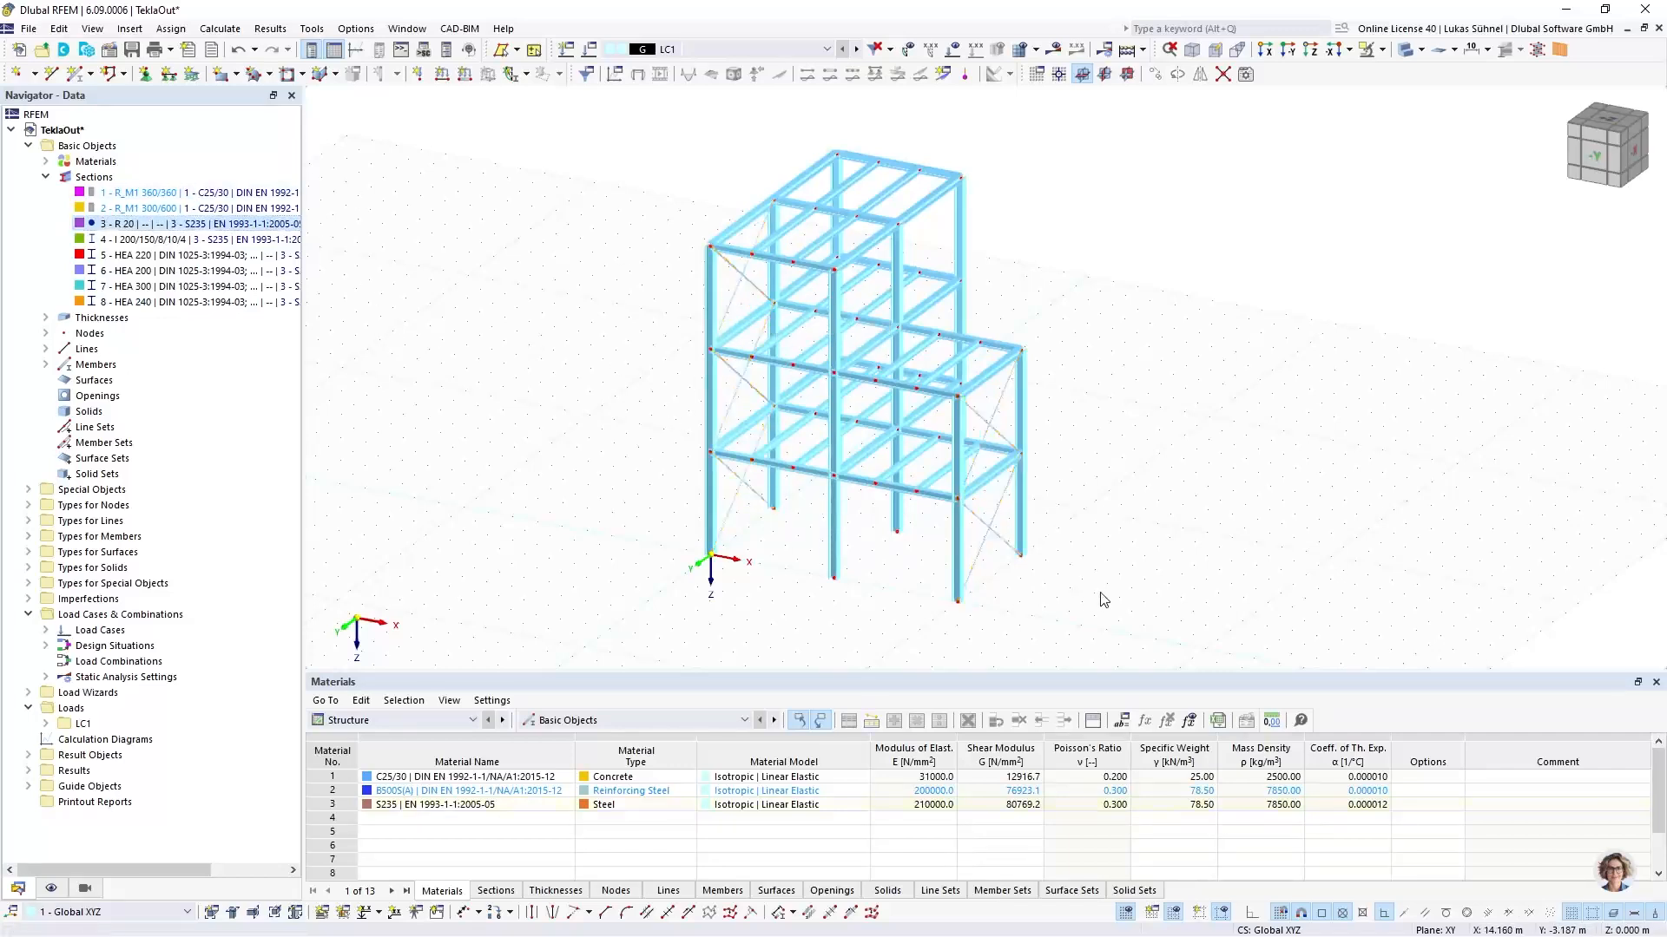
click(1004, 540)
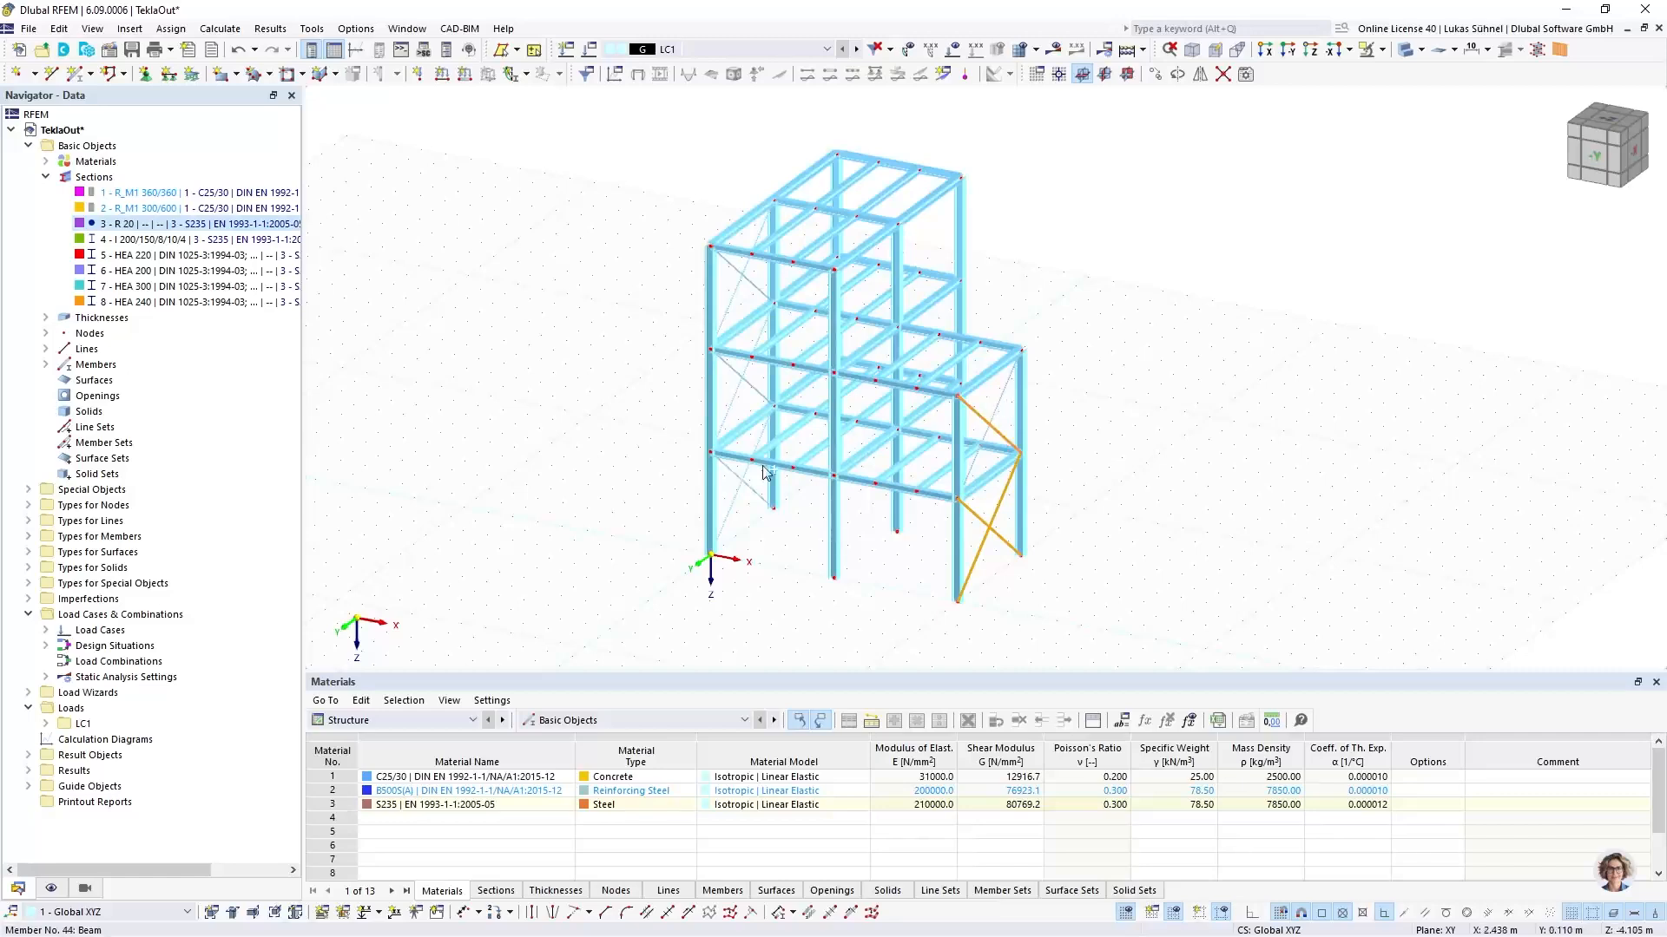
click(764, 579)
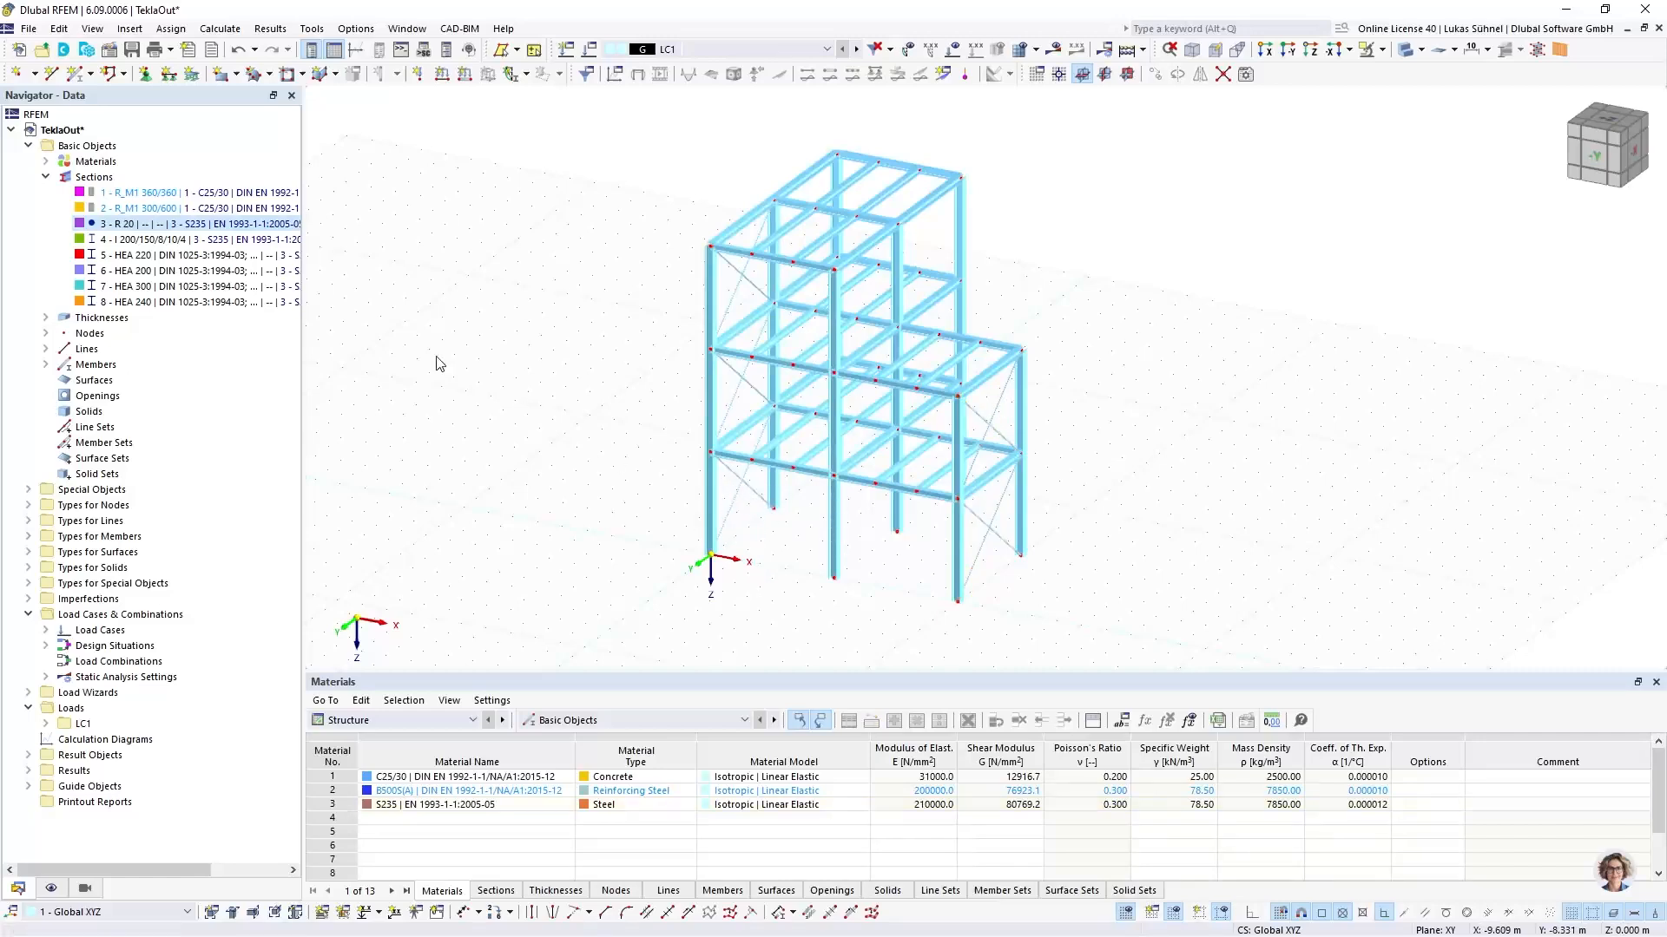
Change the member type of all members with section R 20 to Tension
click(110, 224)
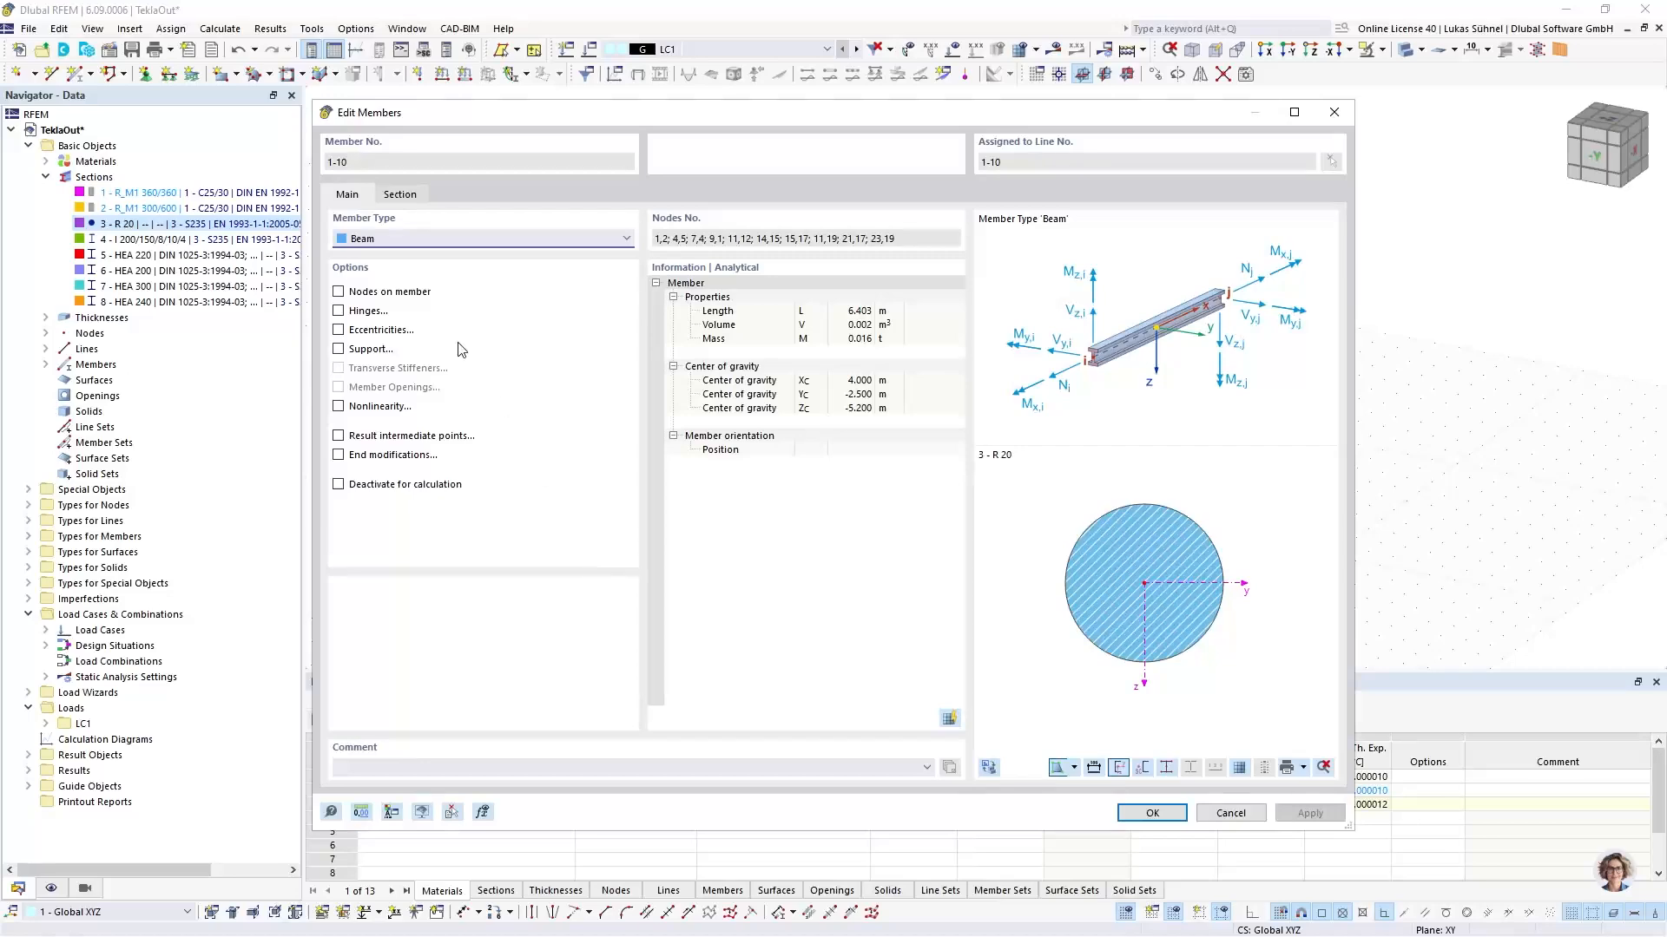
click(414, 241)
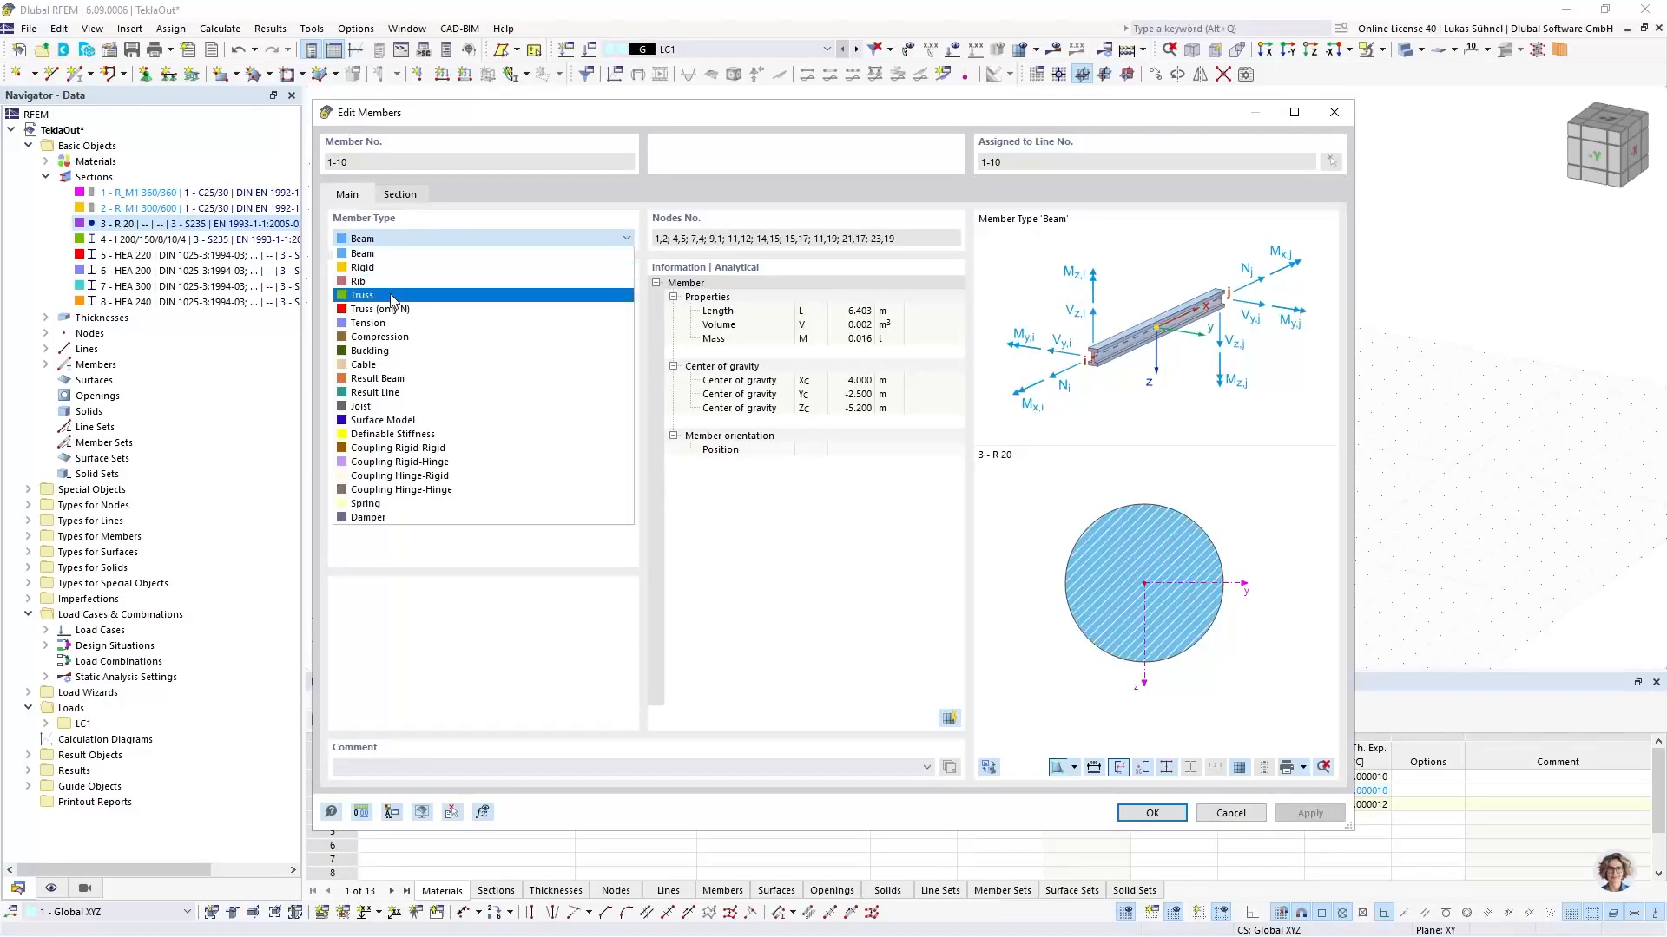
click(390, 324)
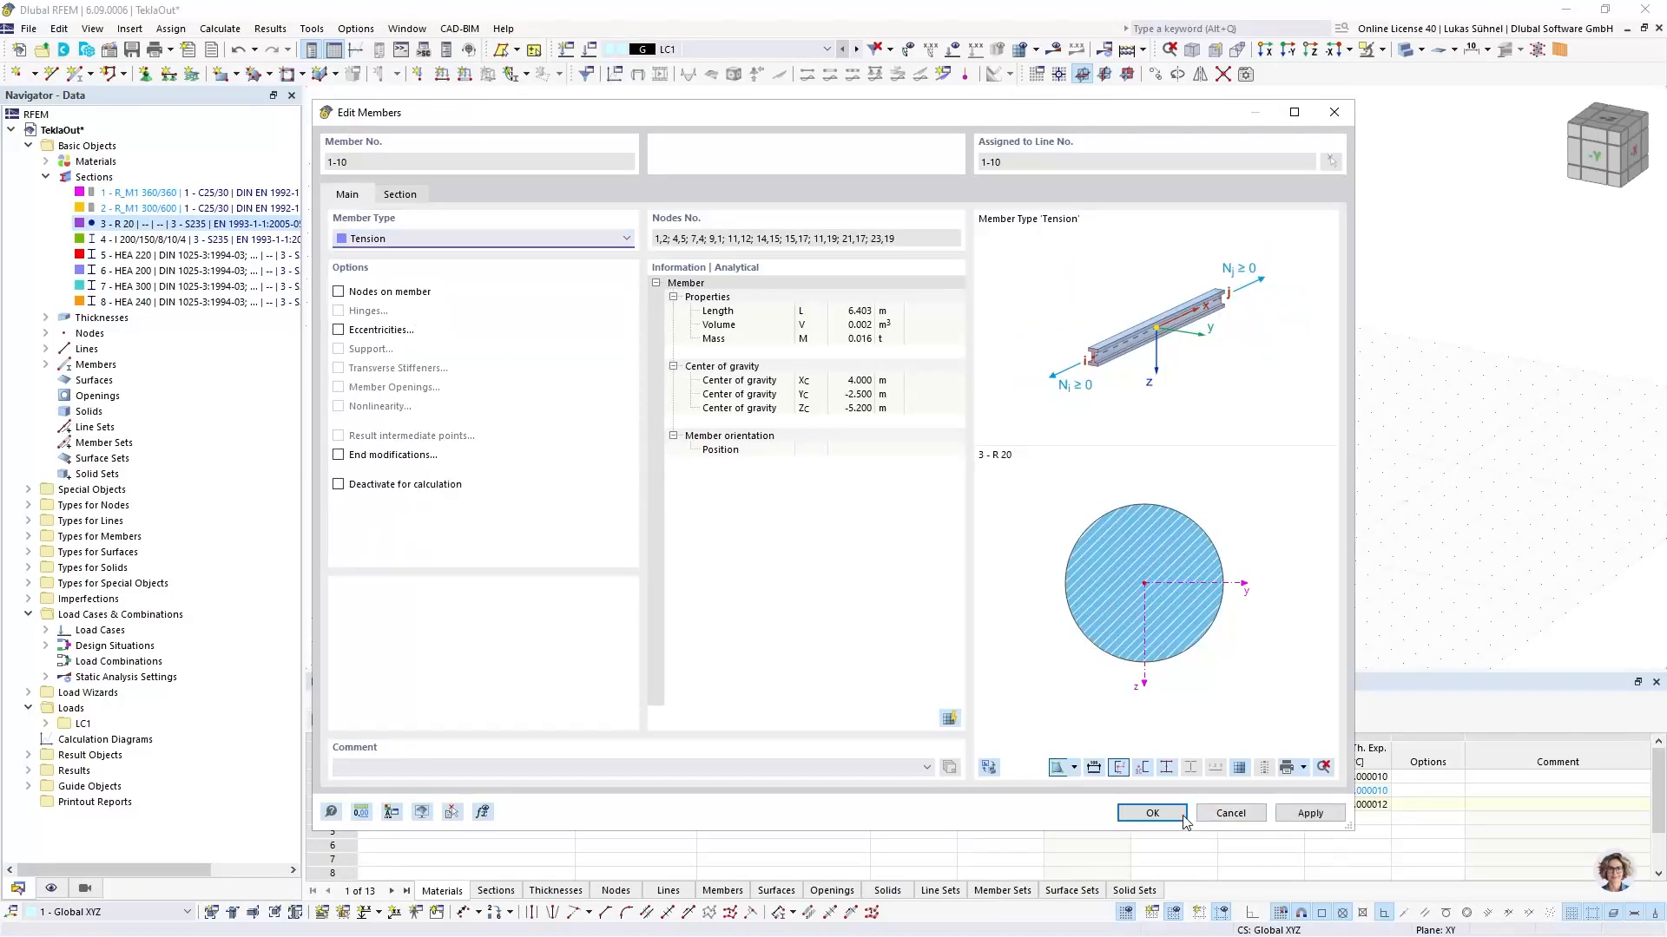
click(1154, 813)
ctrl+middle_drag(1157, 409, 814, 313)
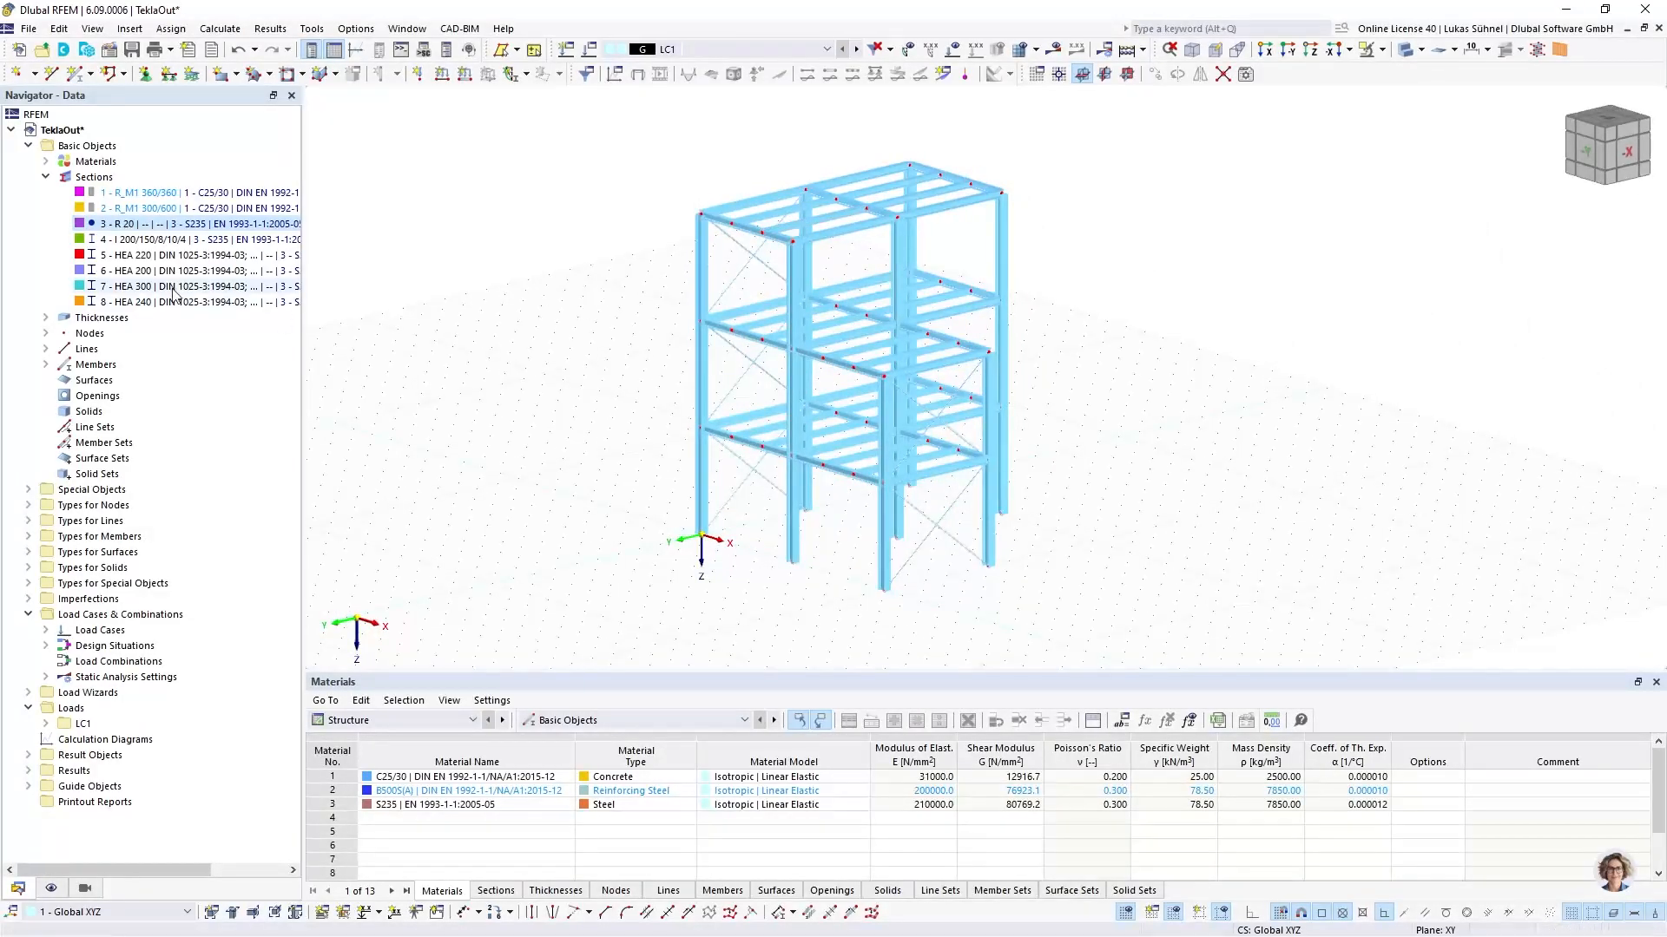
Select the floor and roof beams with sections I 200/150/8/10/4 and HEA 200 and review their member type and hinge options
click(130, 239)
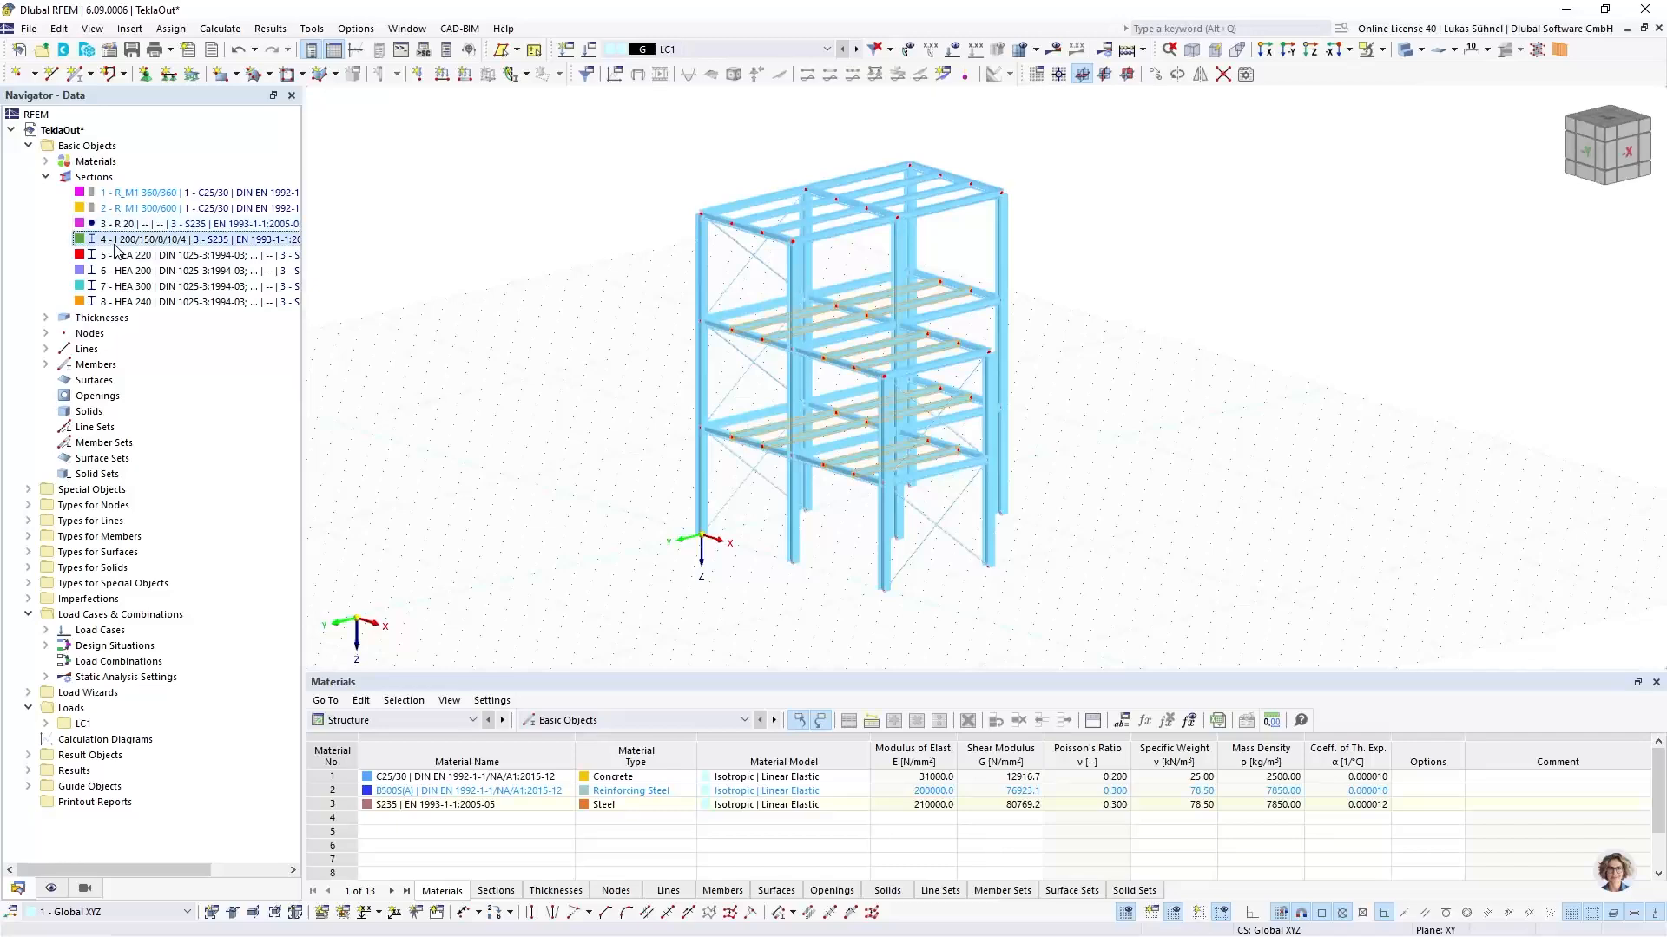
ctrl+click(127, 271)
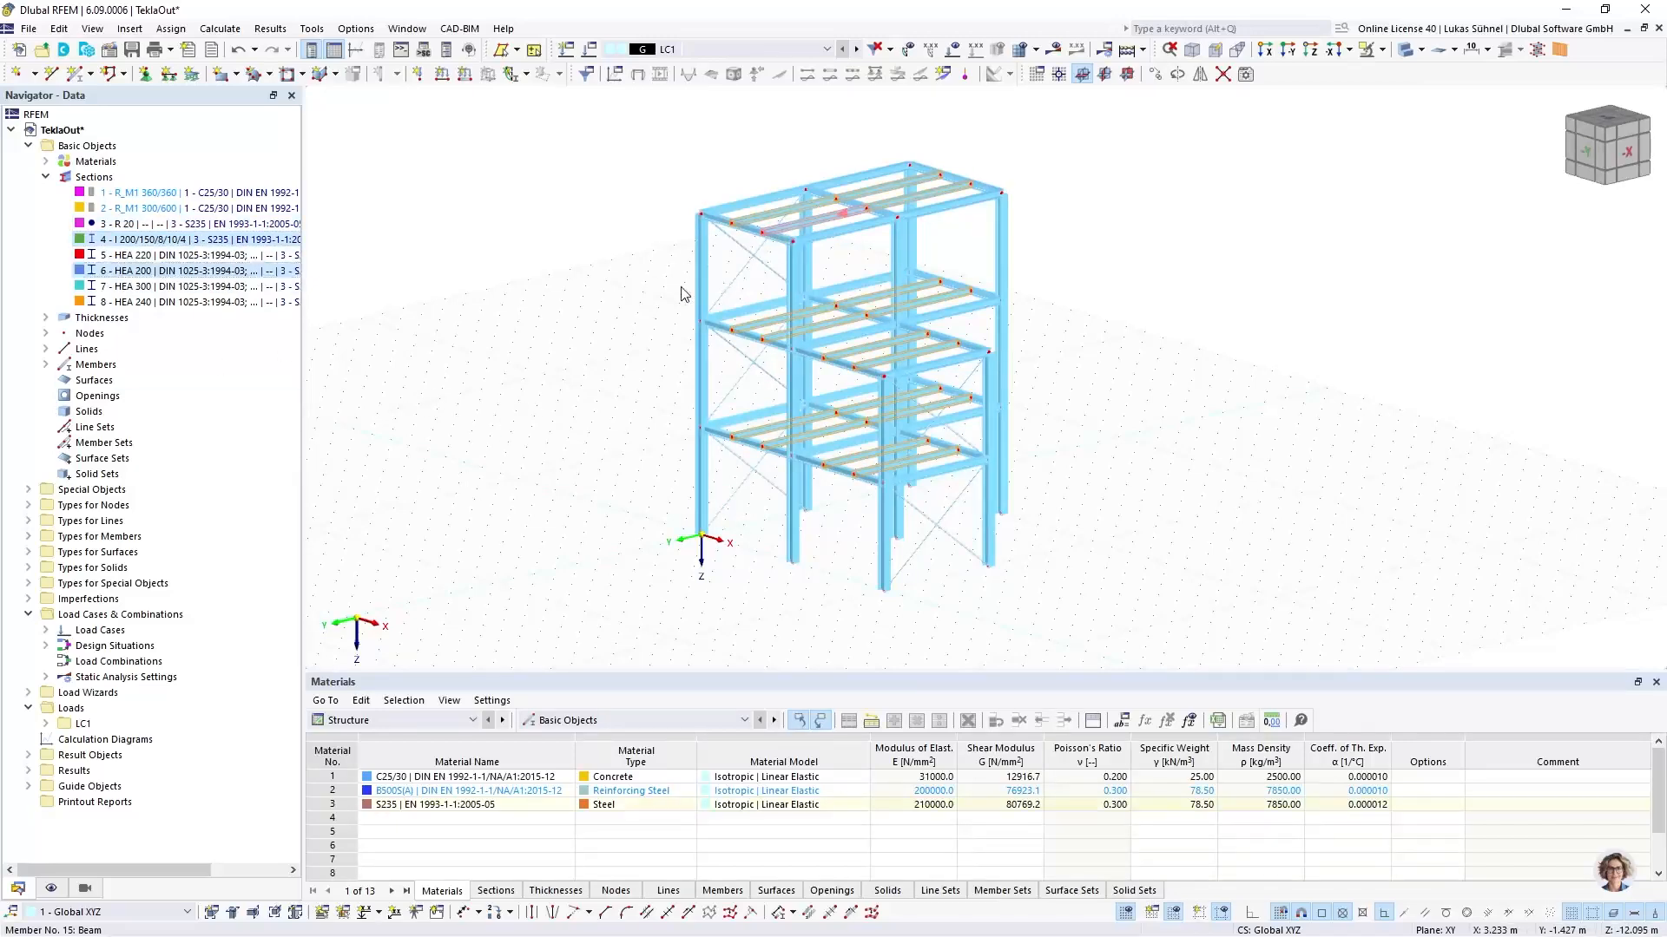
click(390, 239)
click(410, 303)
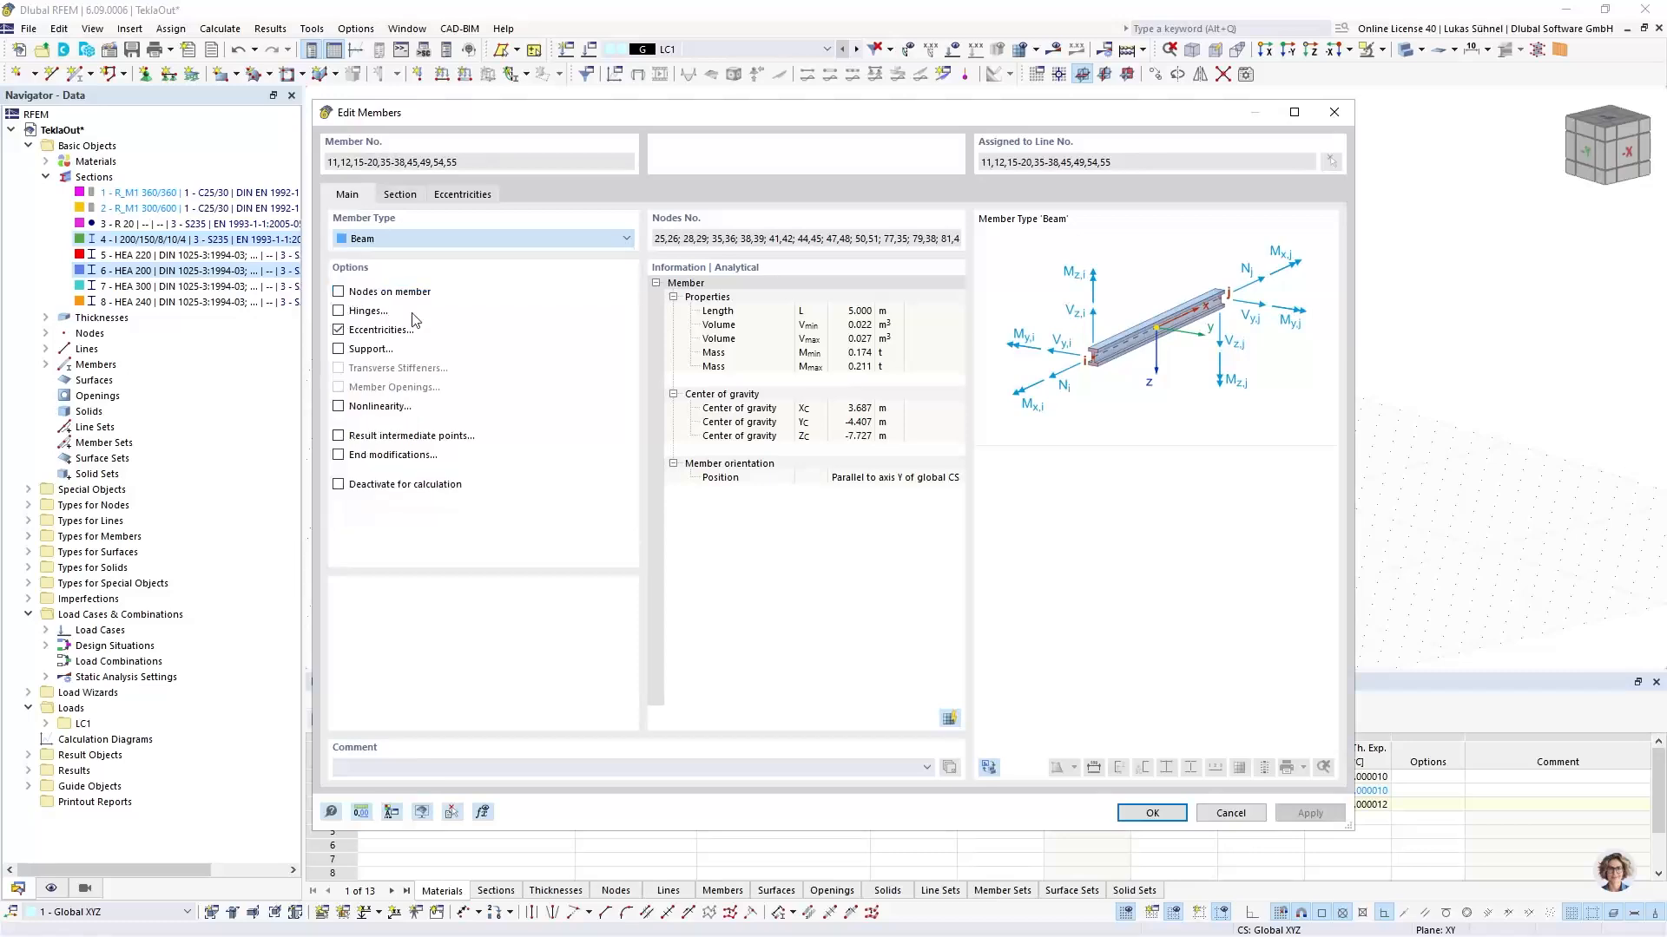
click(1150, 813)
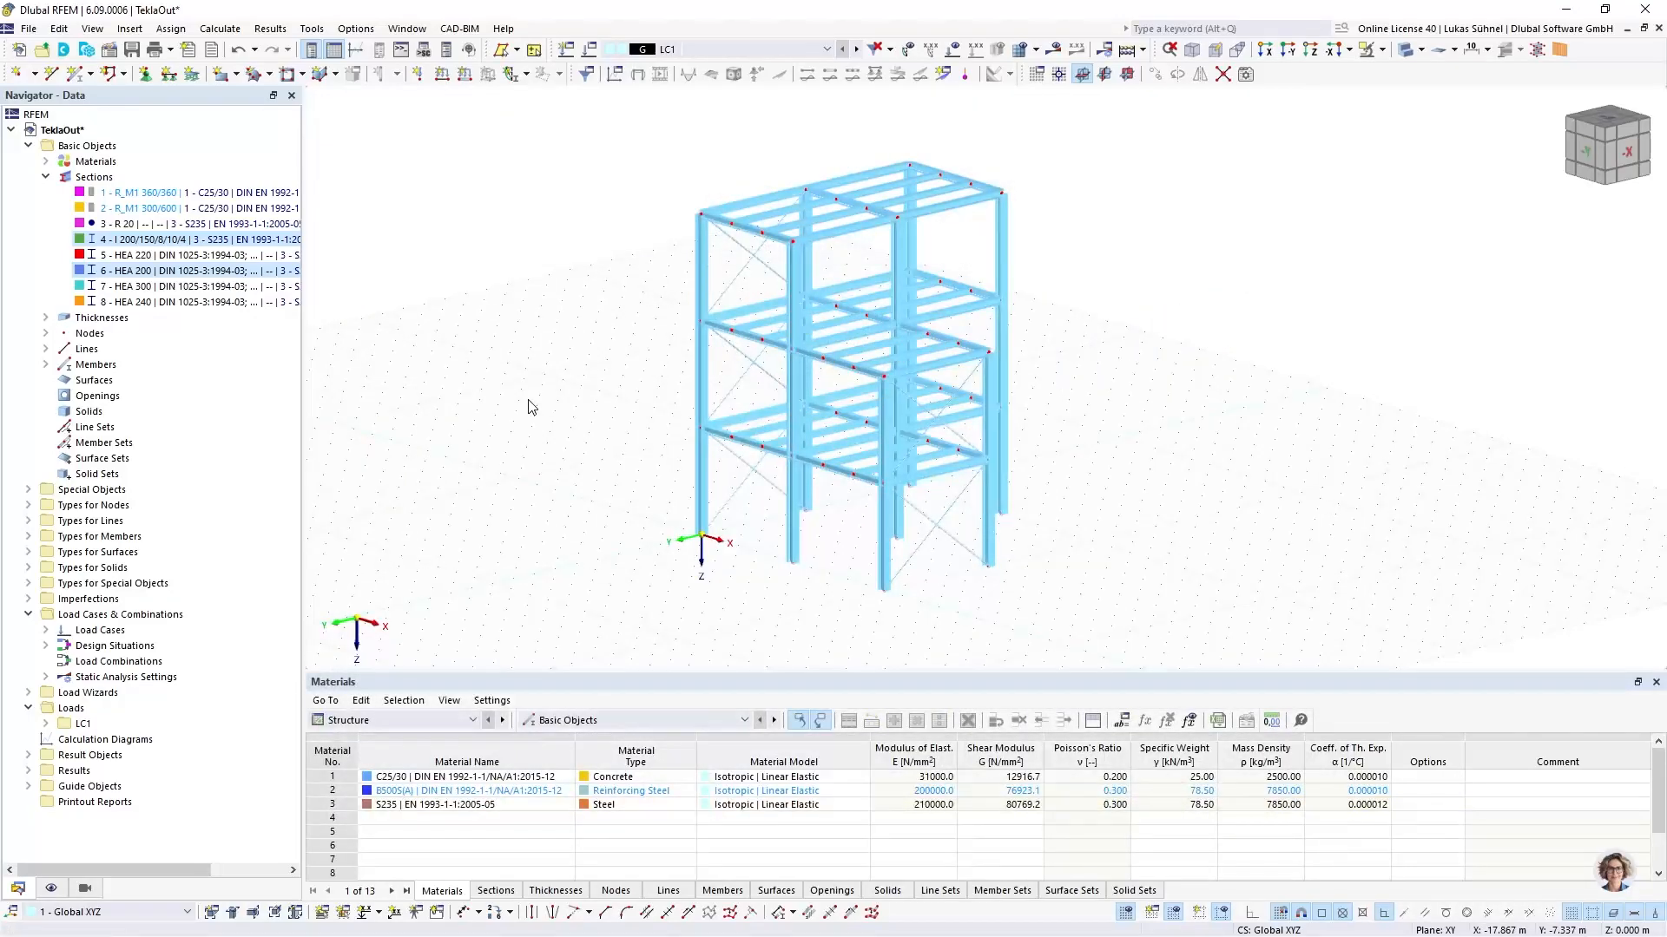
Assign nodal support type 1, with all translations and the Z rotation fixed, to all column base nodes
middle_drag(847, 264, 794, 332)
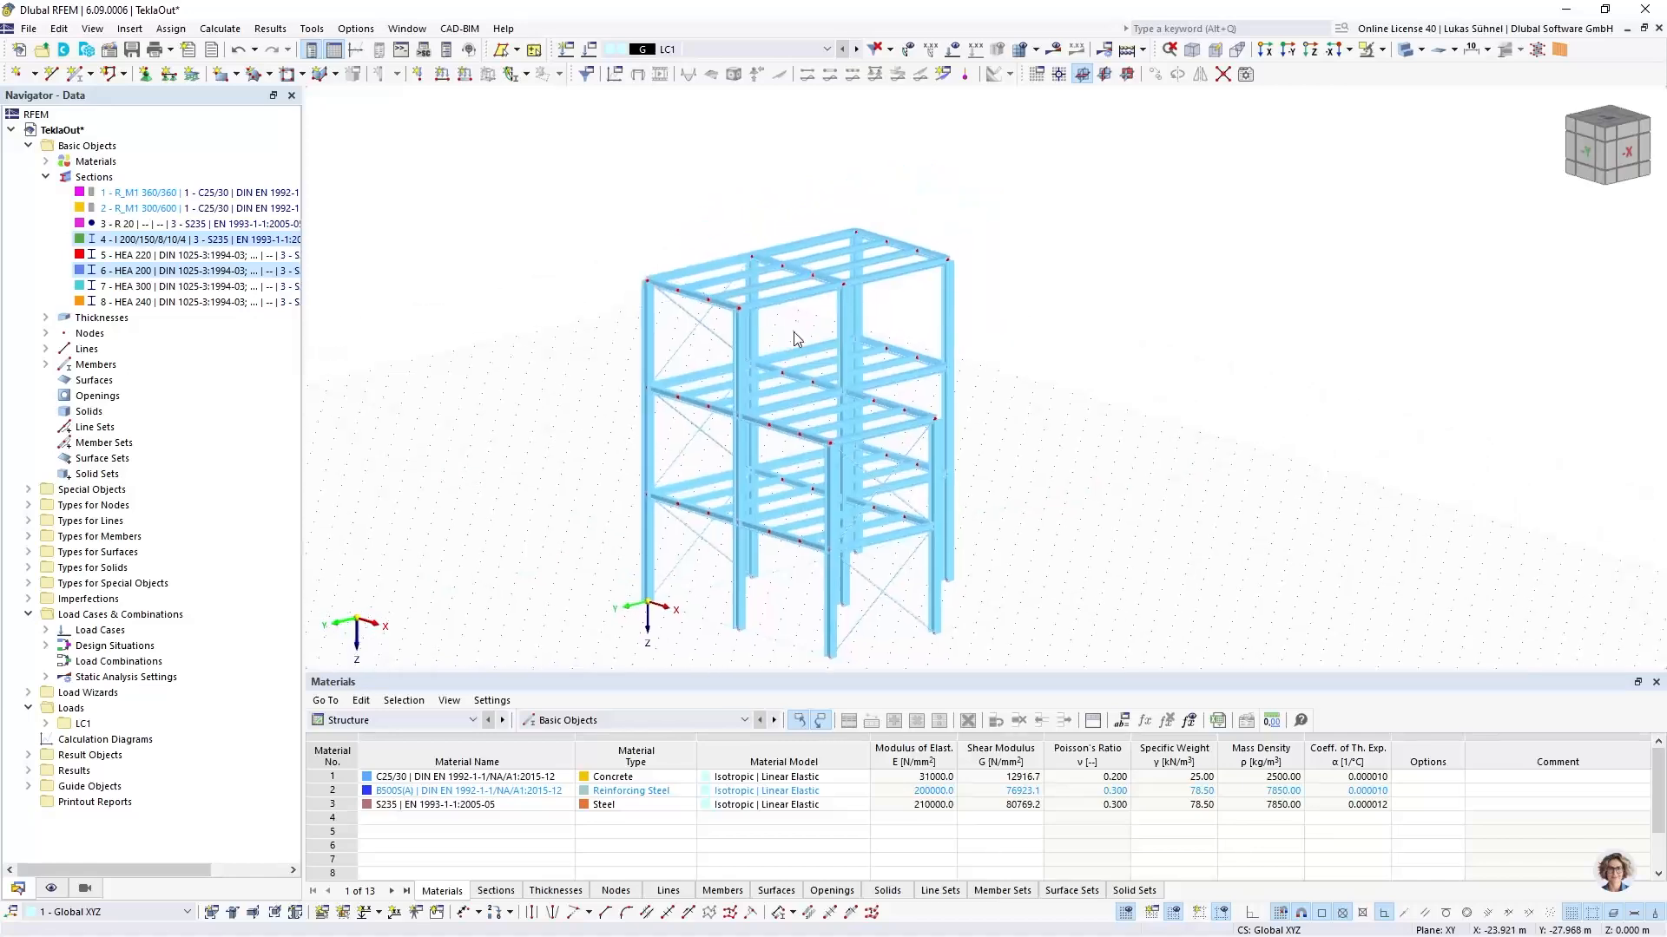
ctrl+middle_drag(628, 435, 518, 367)
click(145, 74)
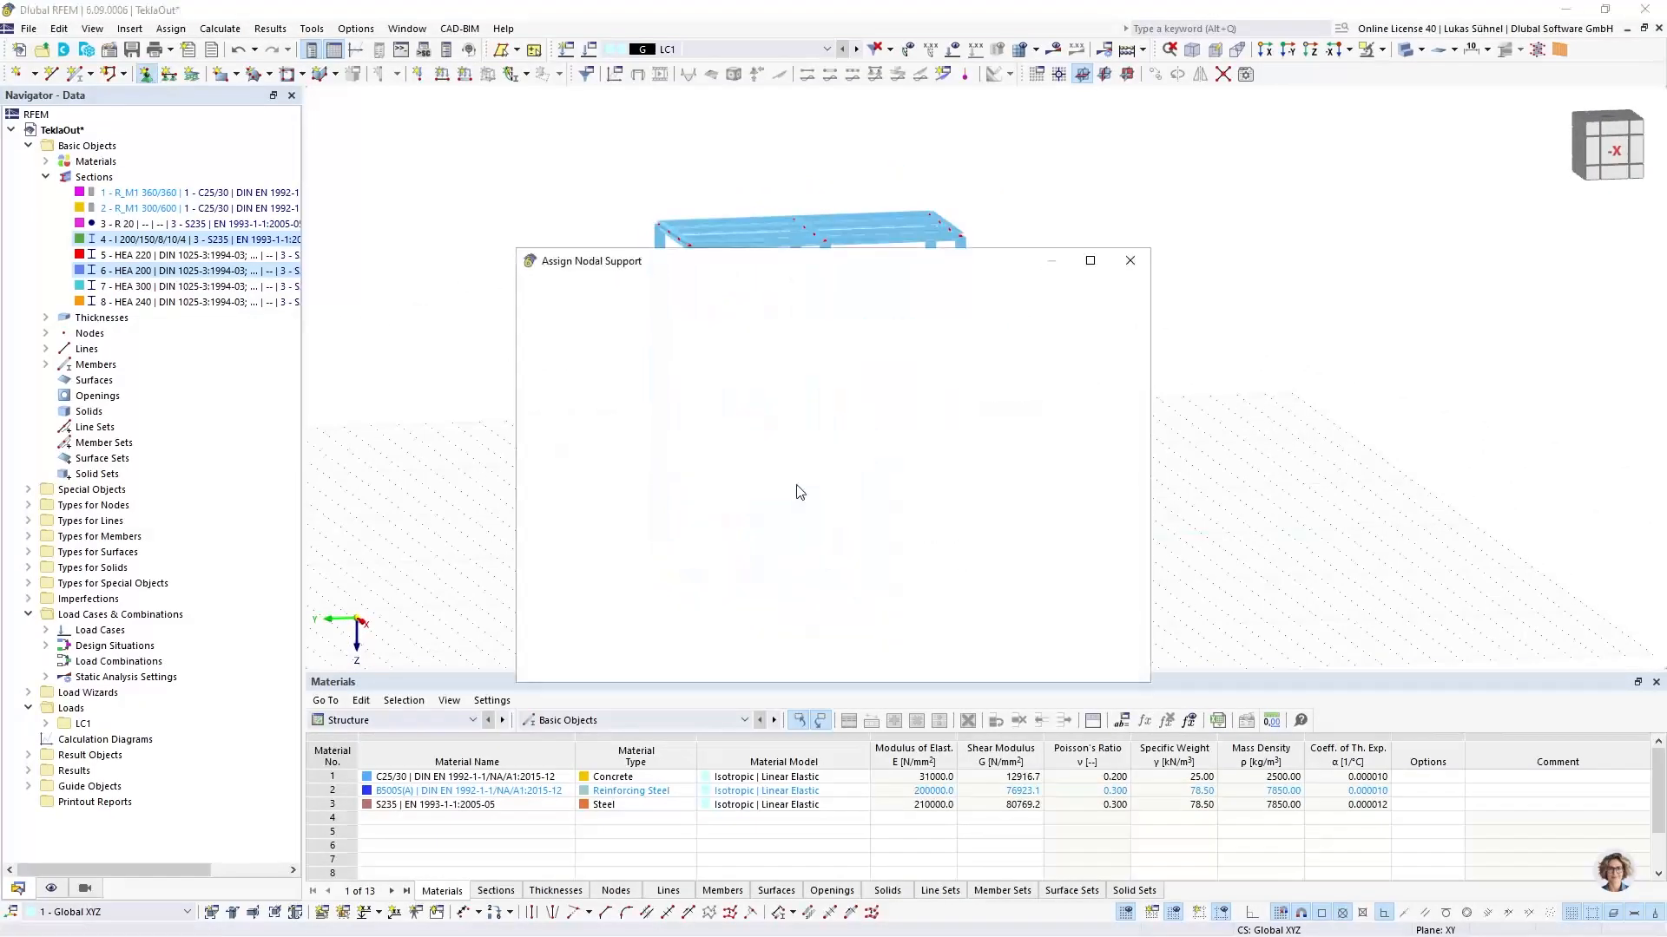
click(753, 310)
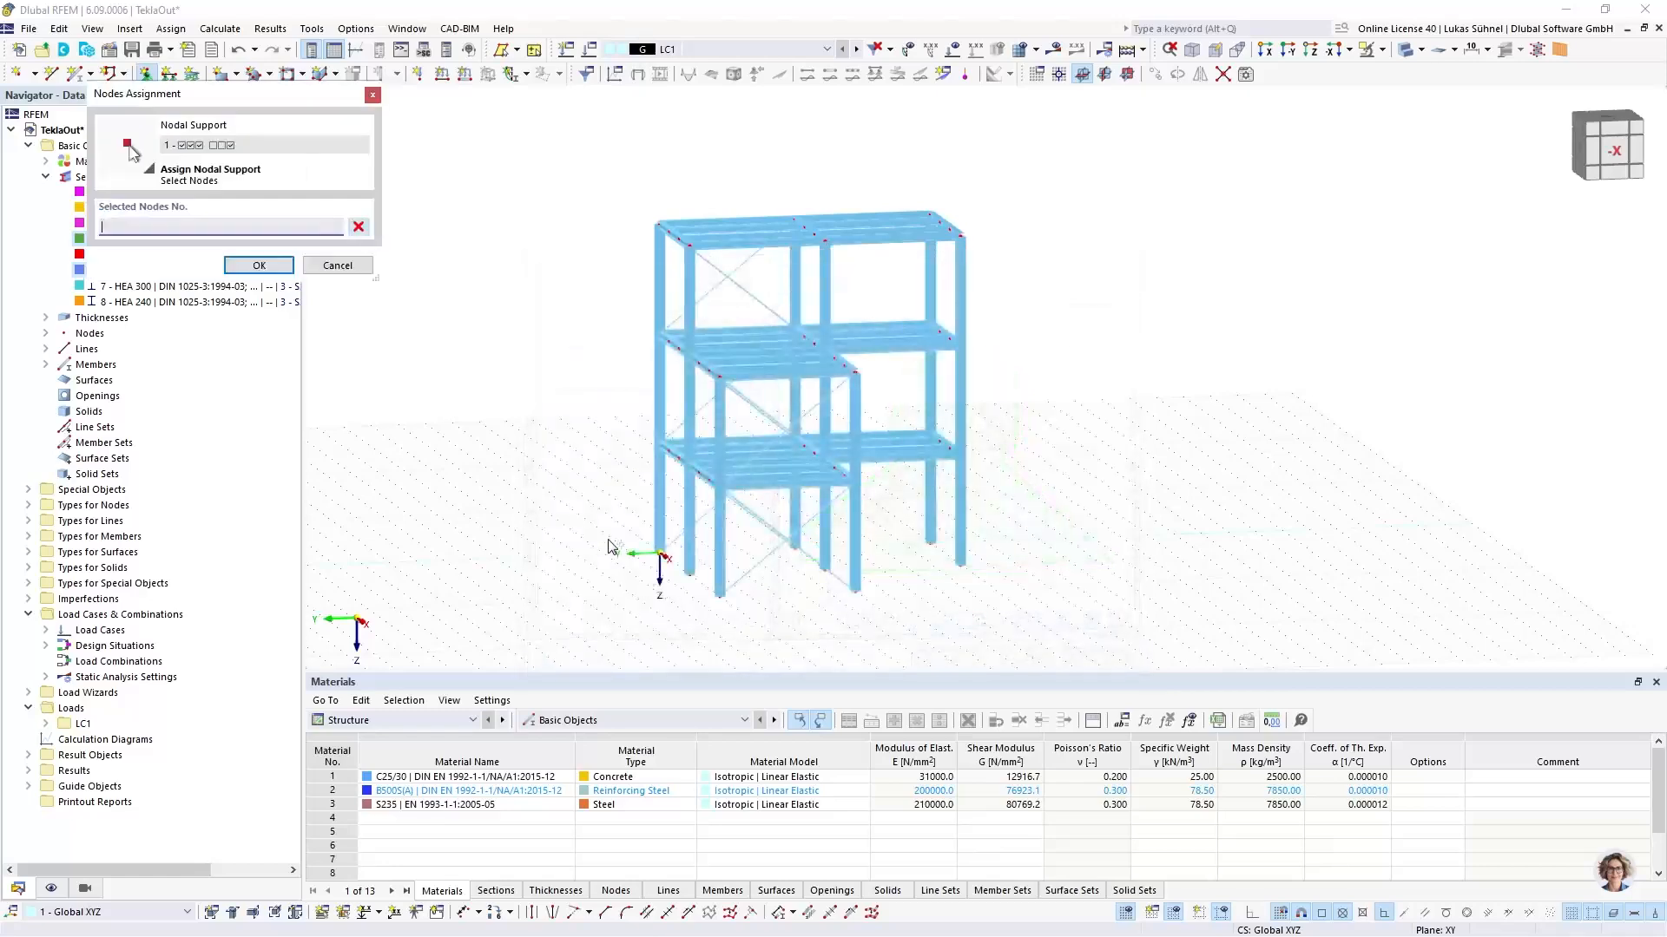
drag(598, 525, 1112, 651)
click(290, 271)
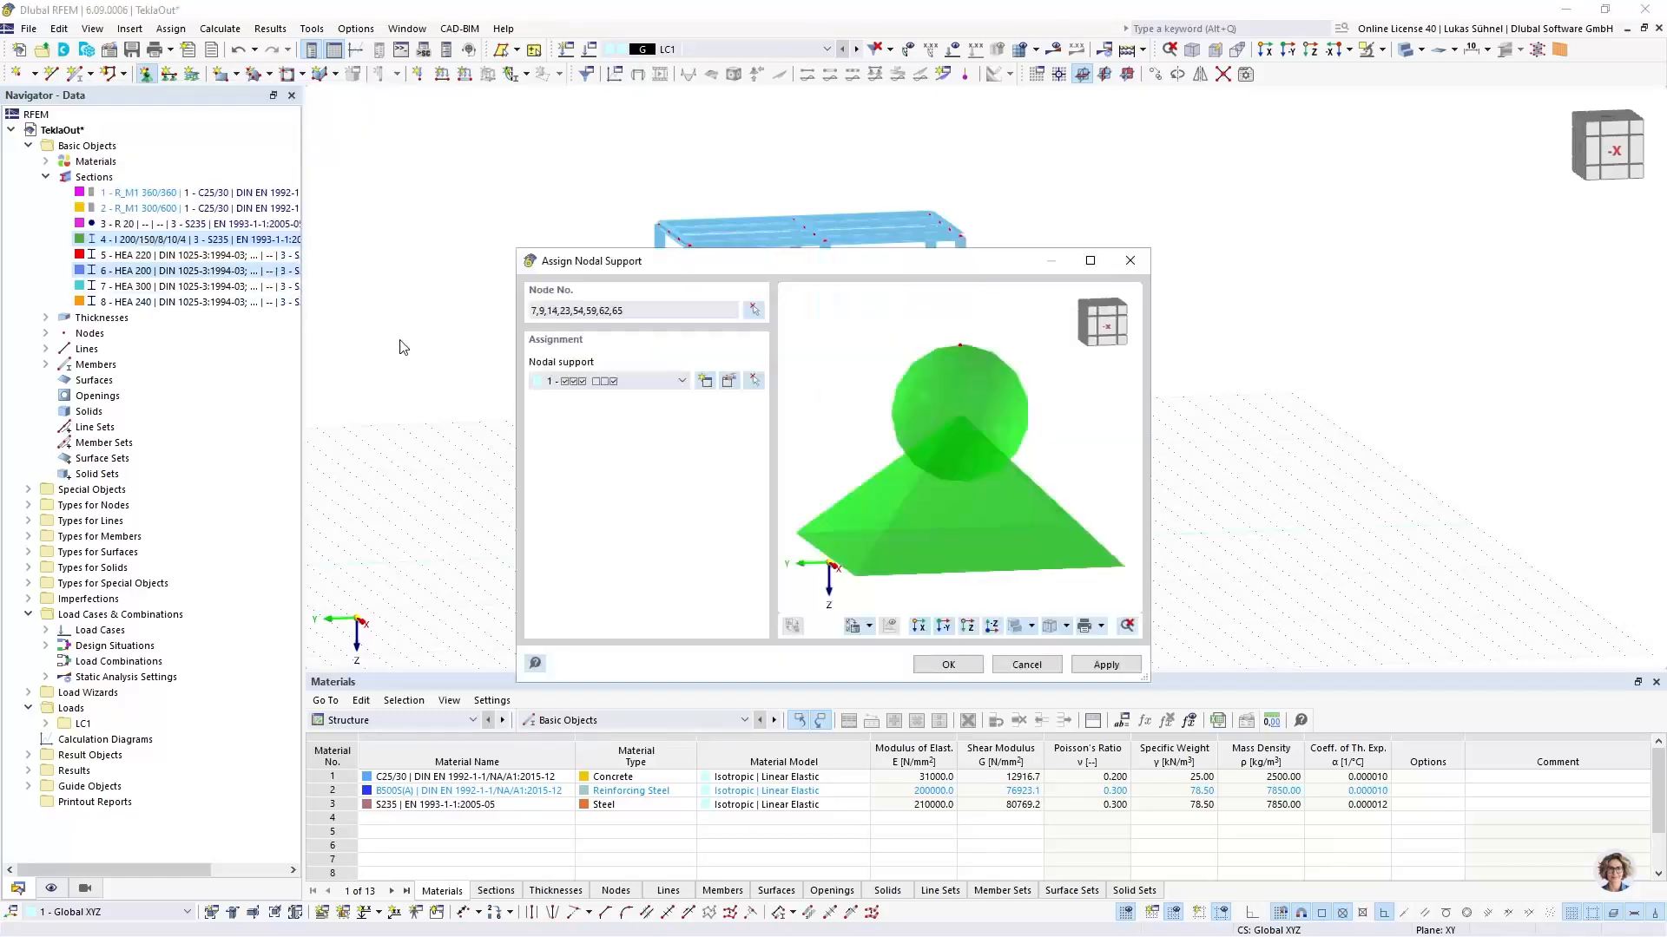
click(966, 666)
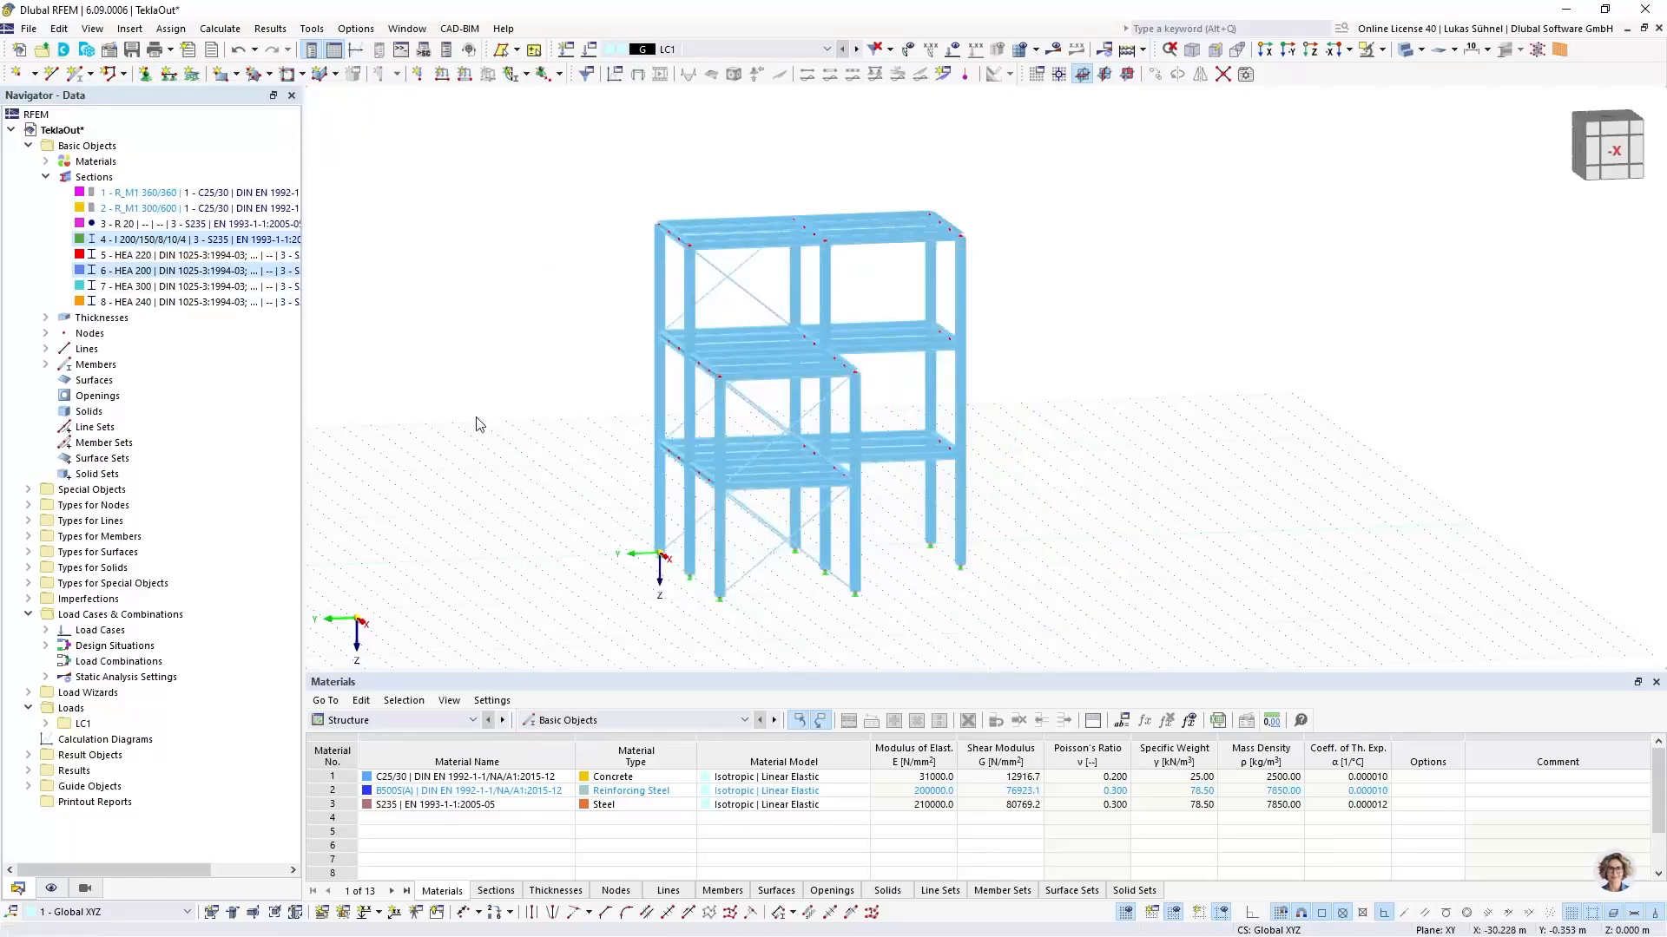
ctrl+middle_drag(476, 418, 508, 465)
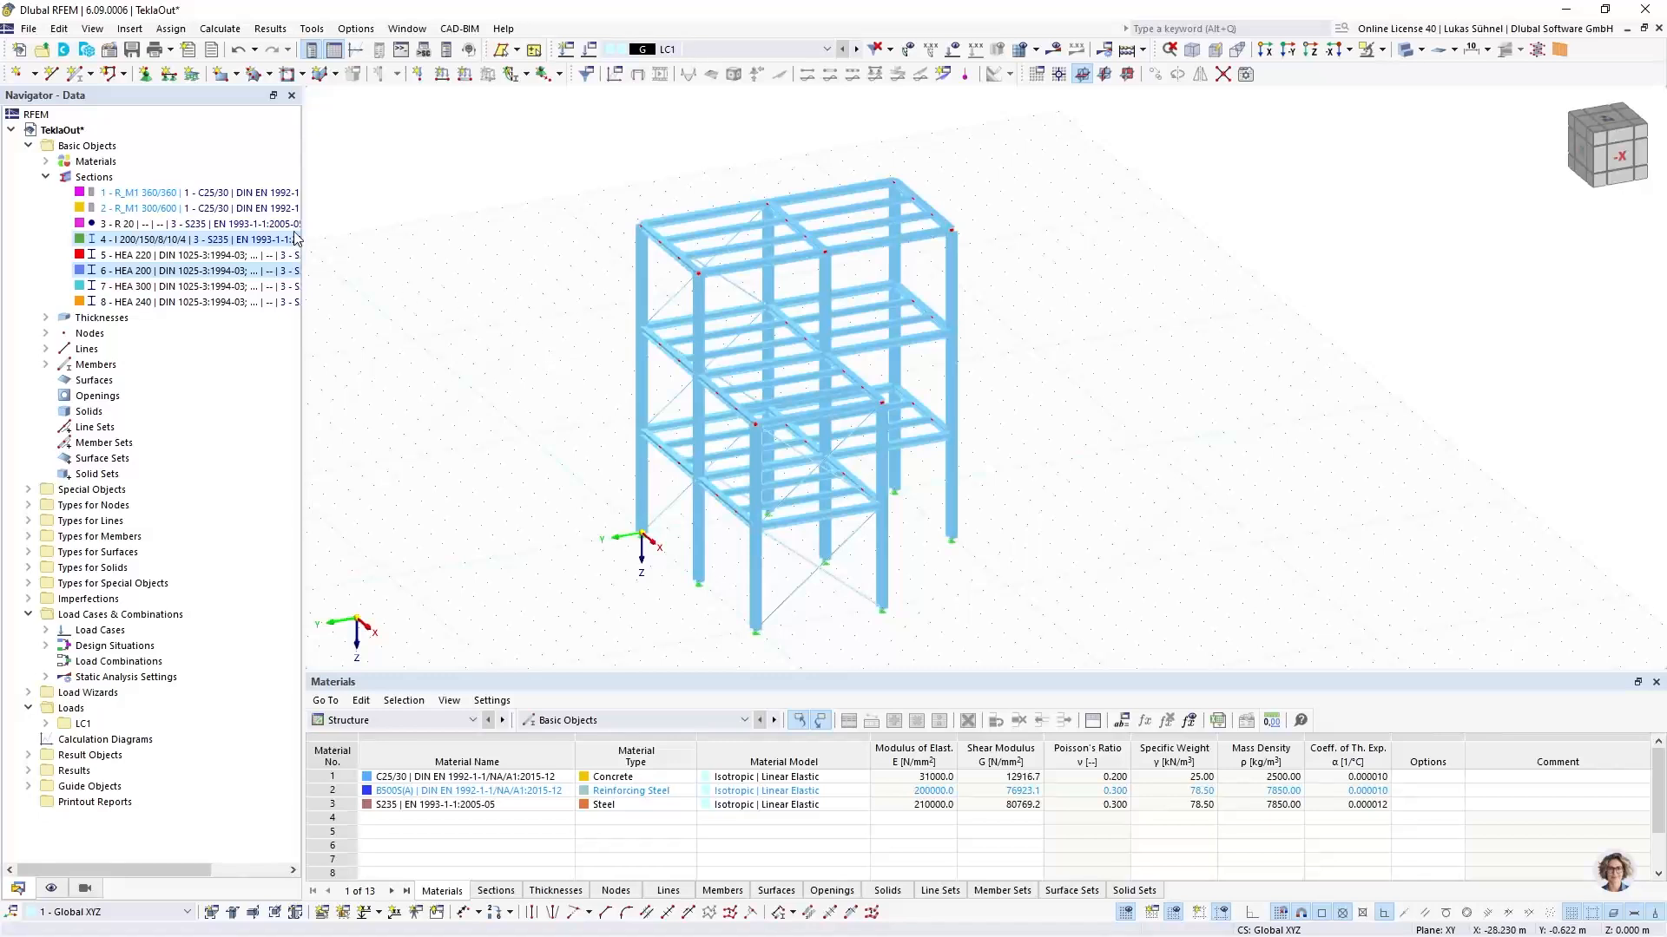
Export the model in DSTV format to the Desktop as "RFEM out" with the default export settings
click(33, 28)
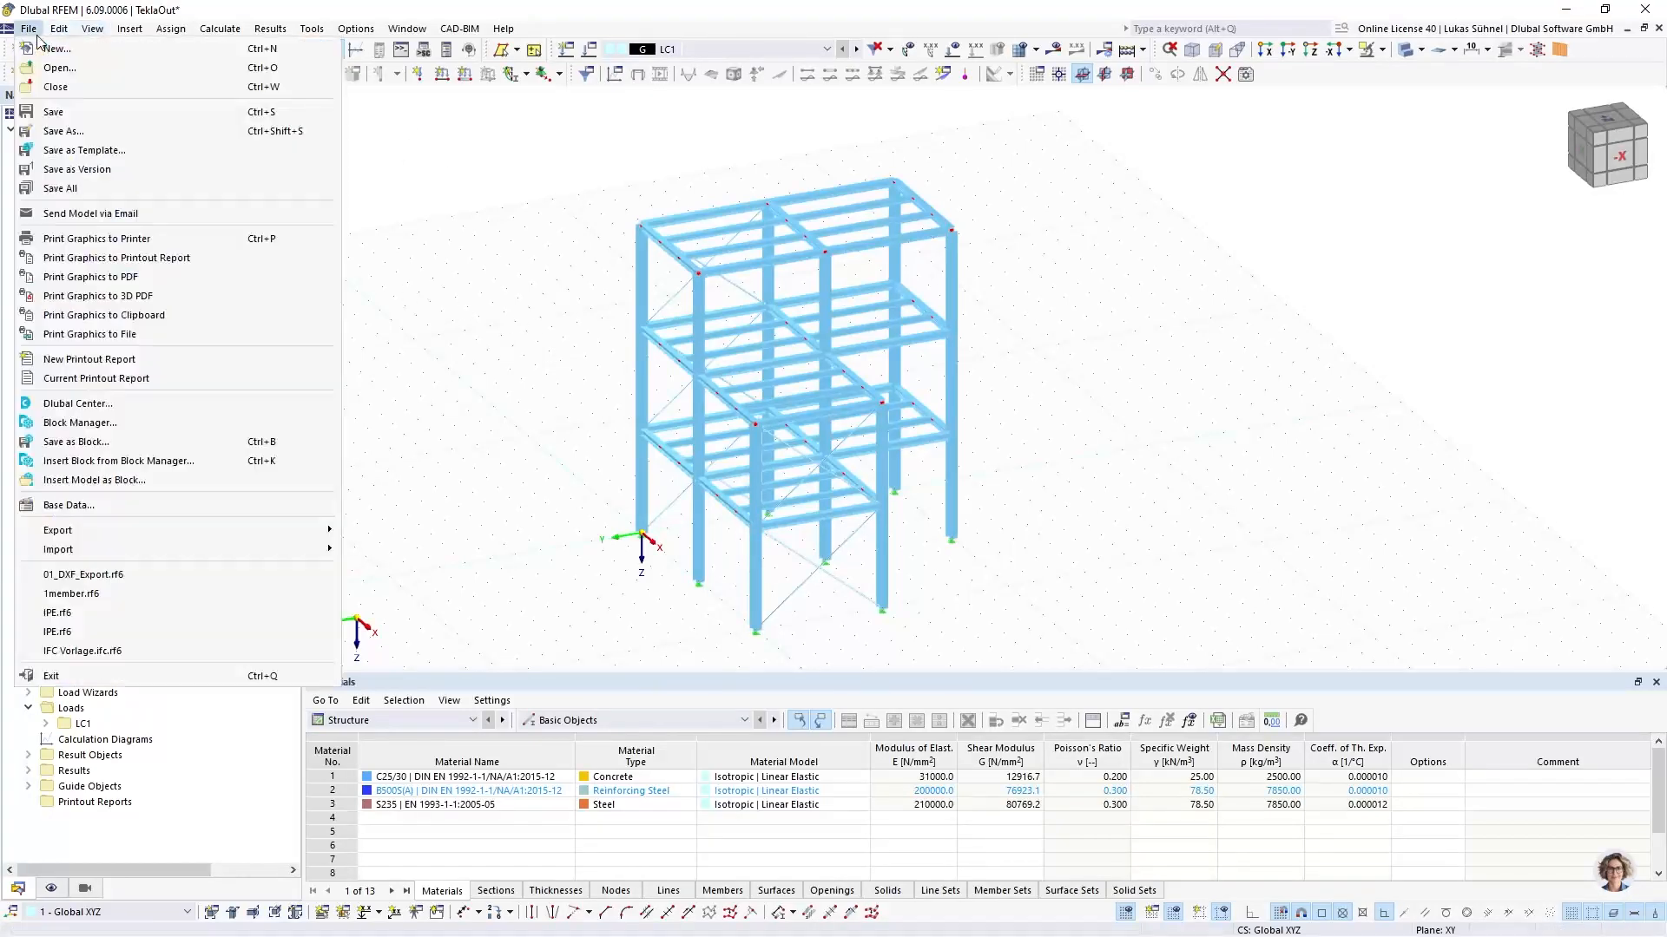
mouse_move(192, 527)
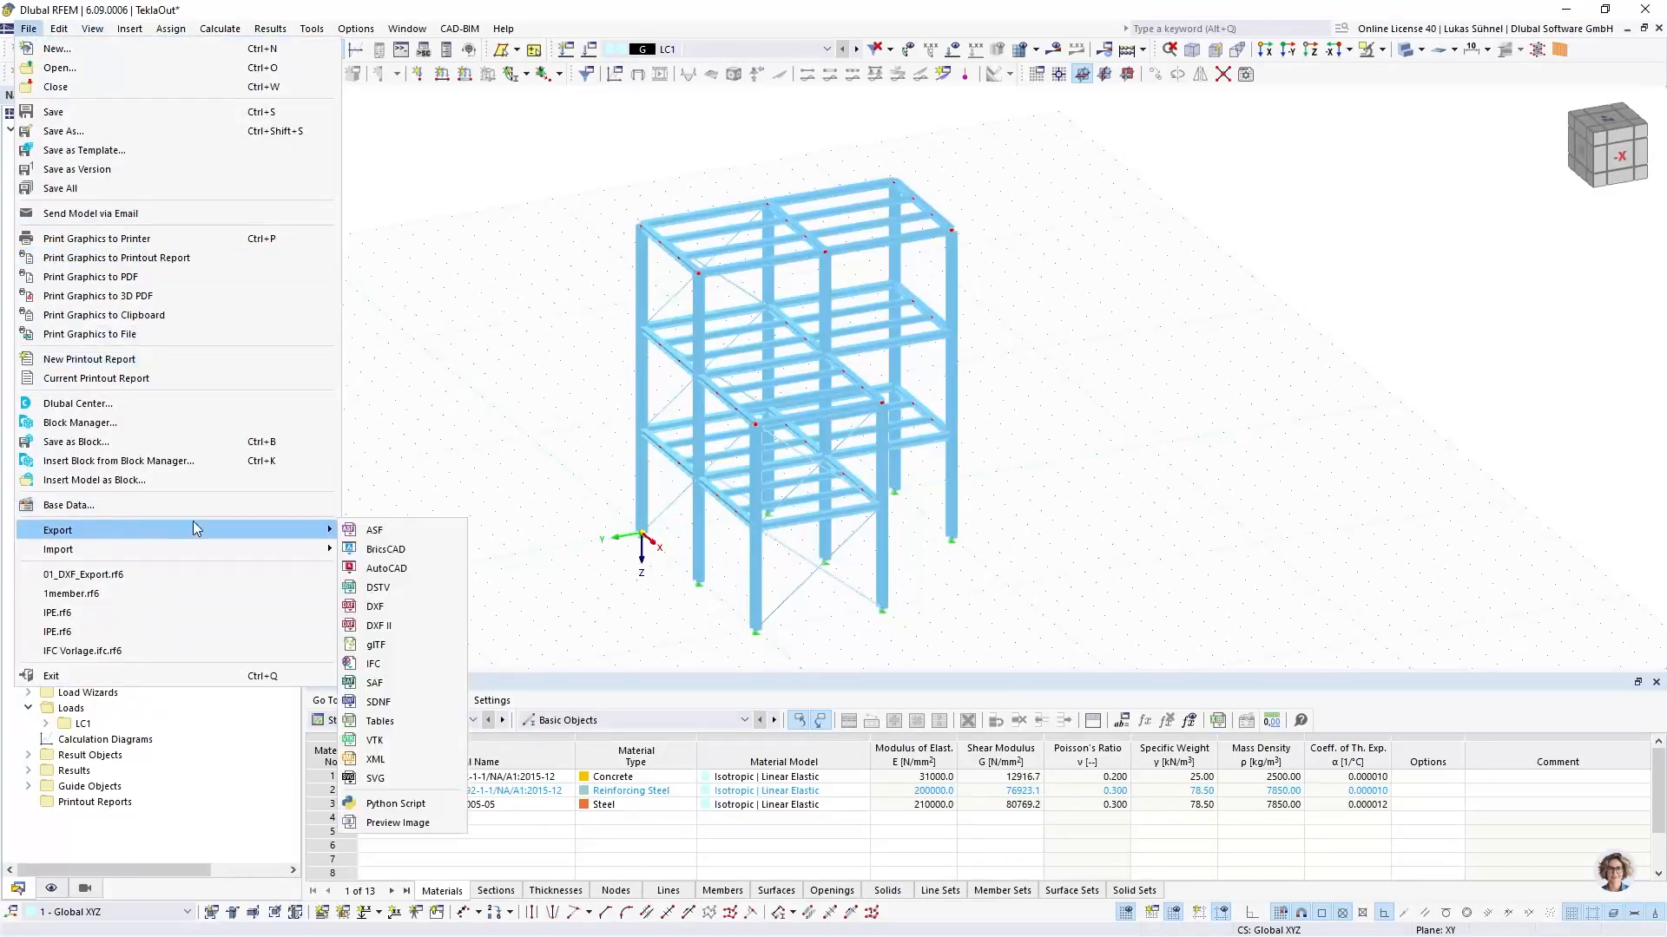
click(411, 590)
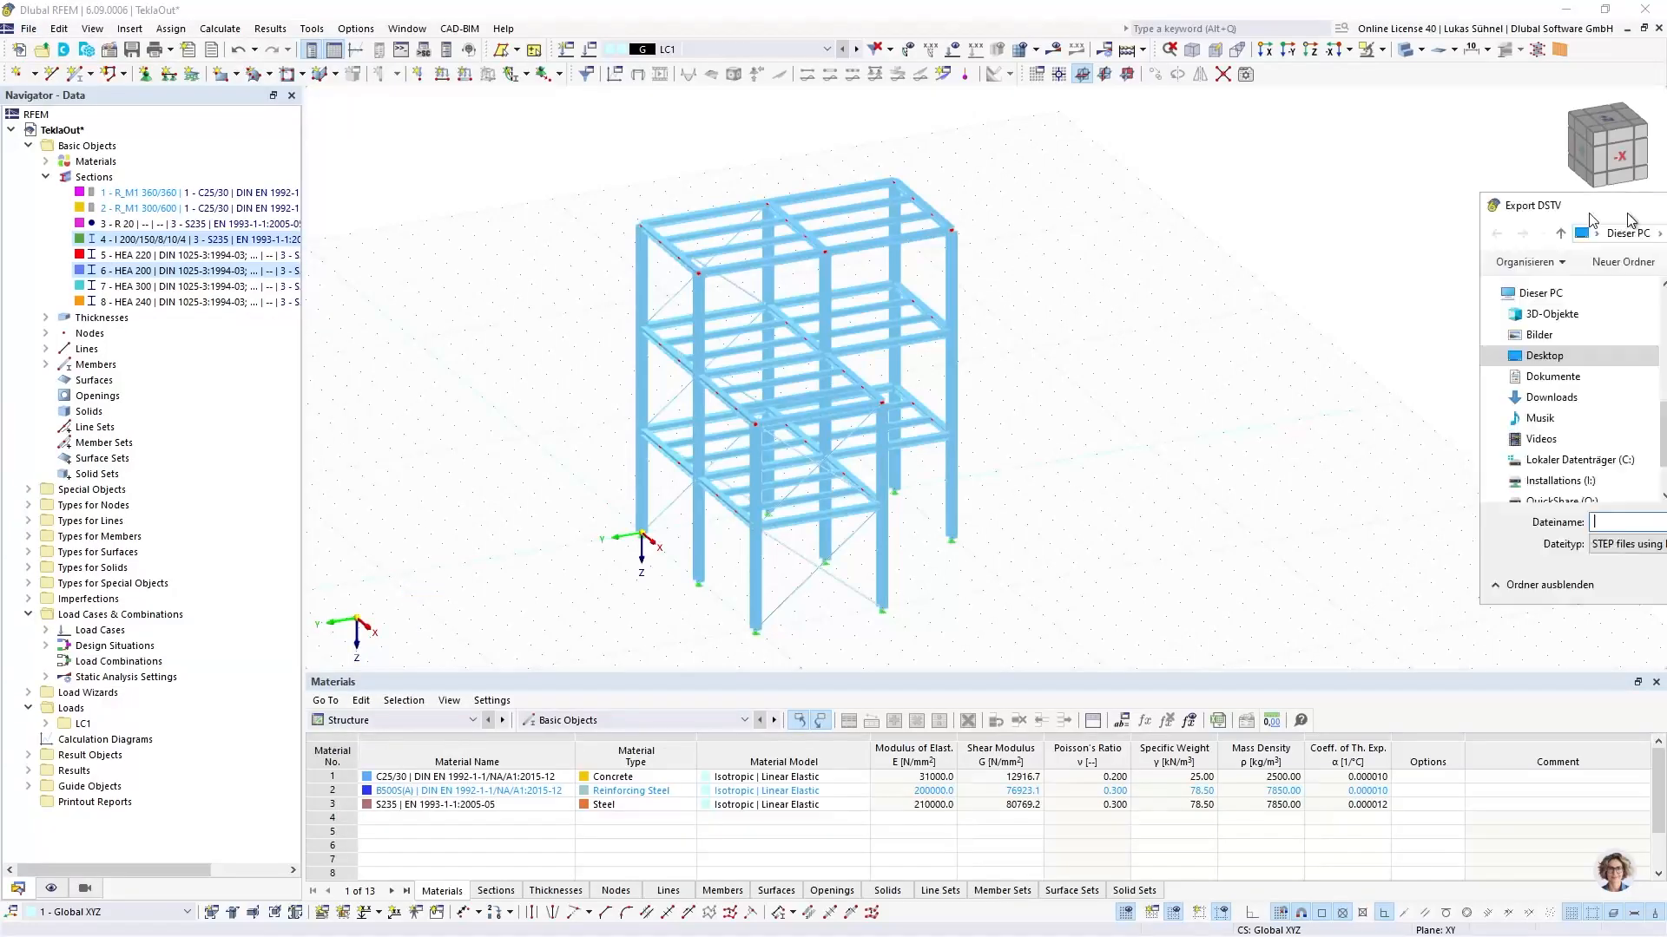
click(522, 549)
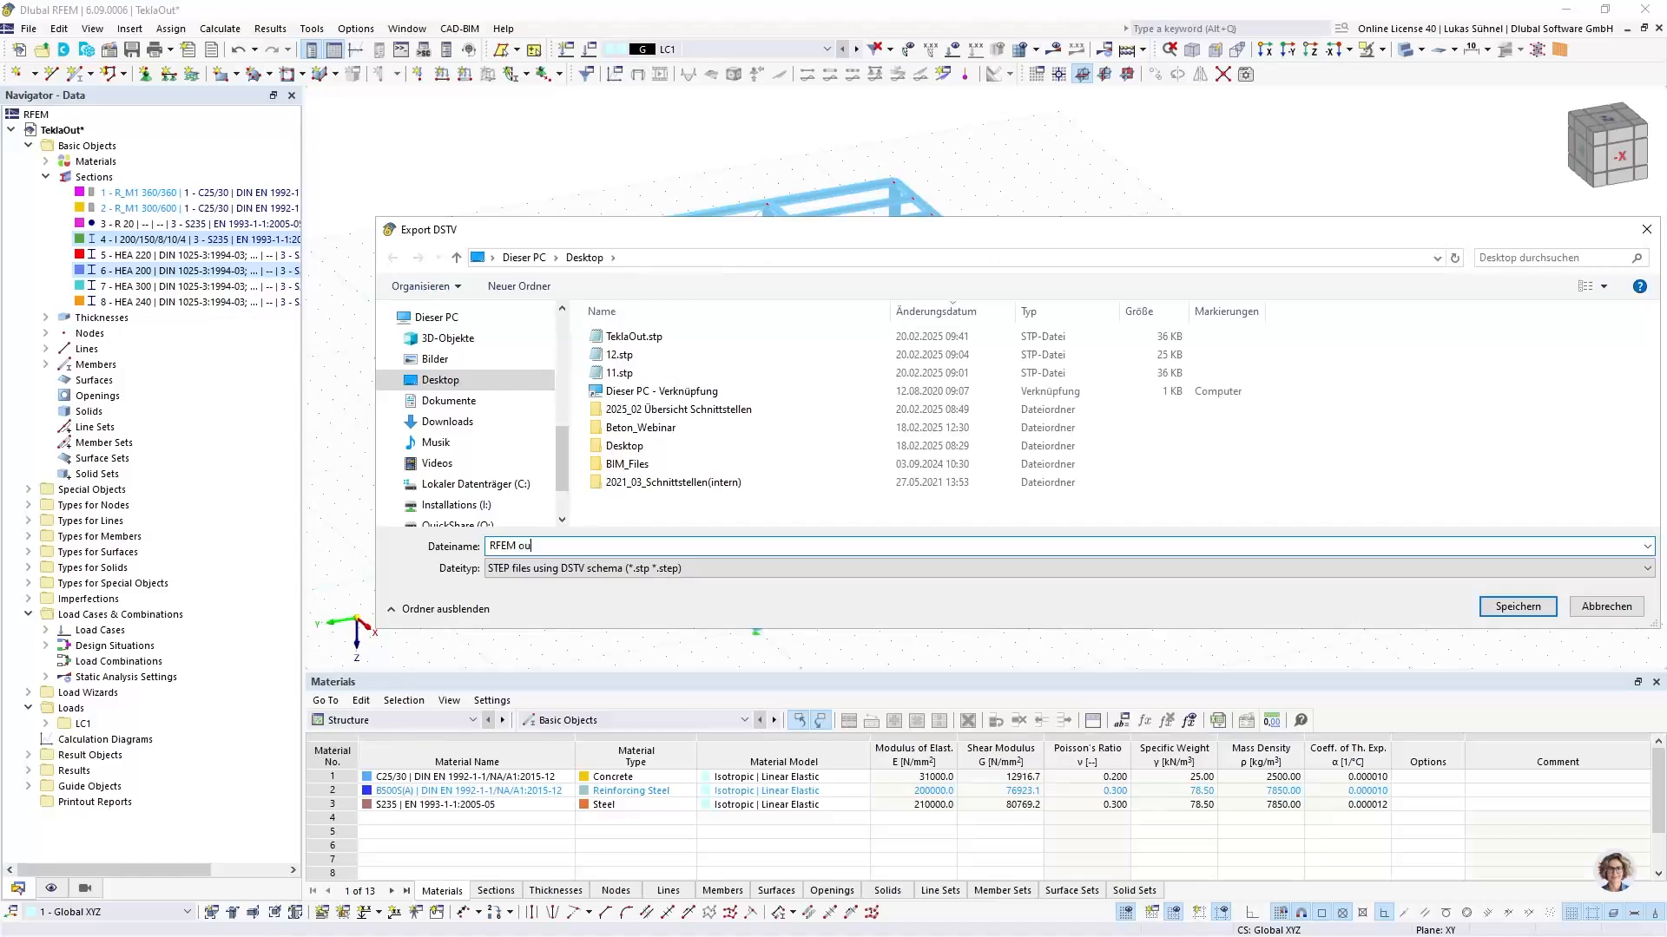
text(RFEM out)
key(Return)
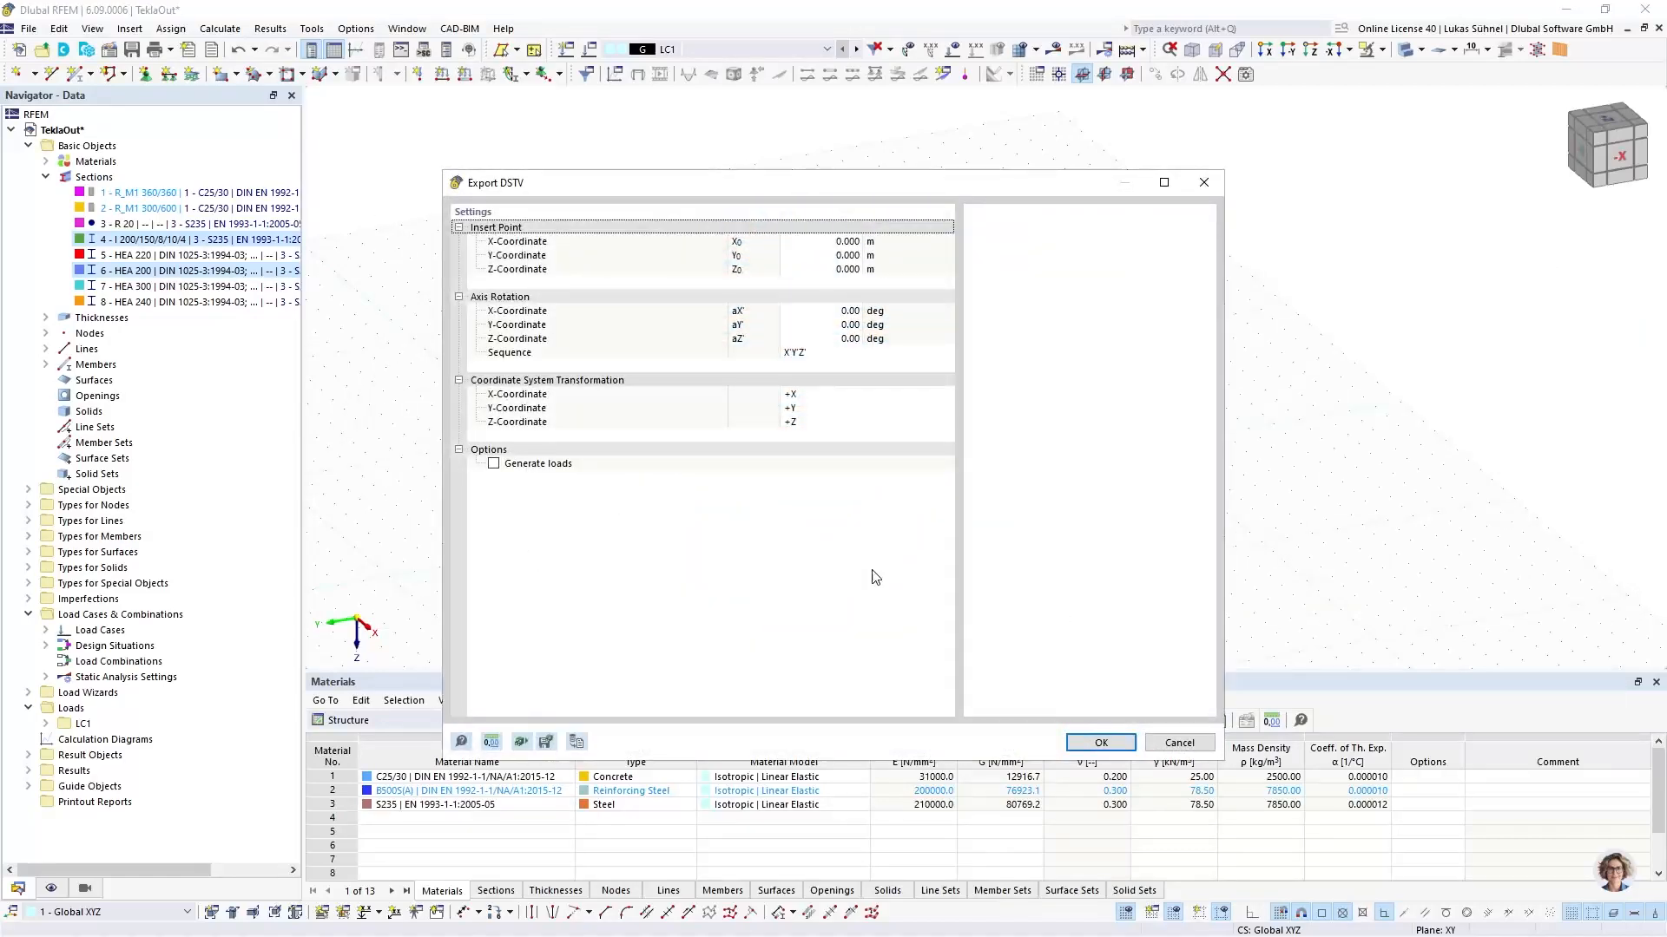
click(1100, 743)
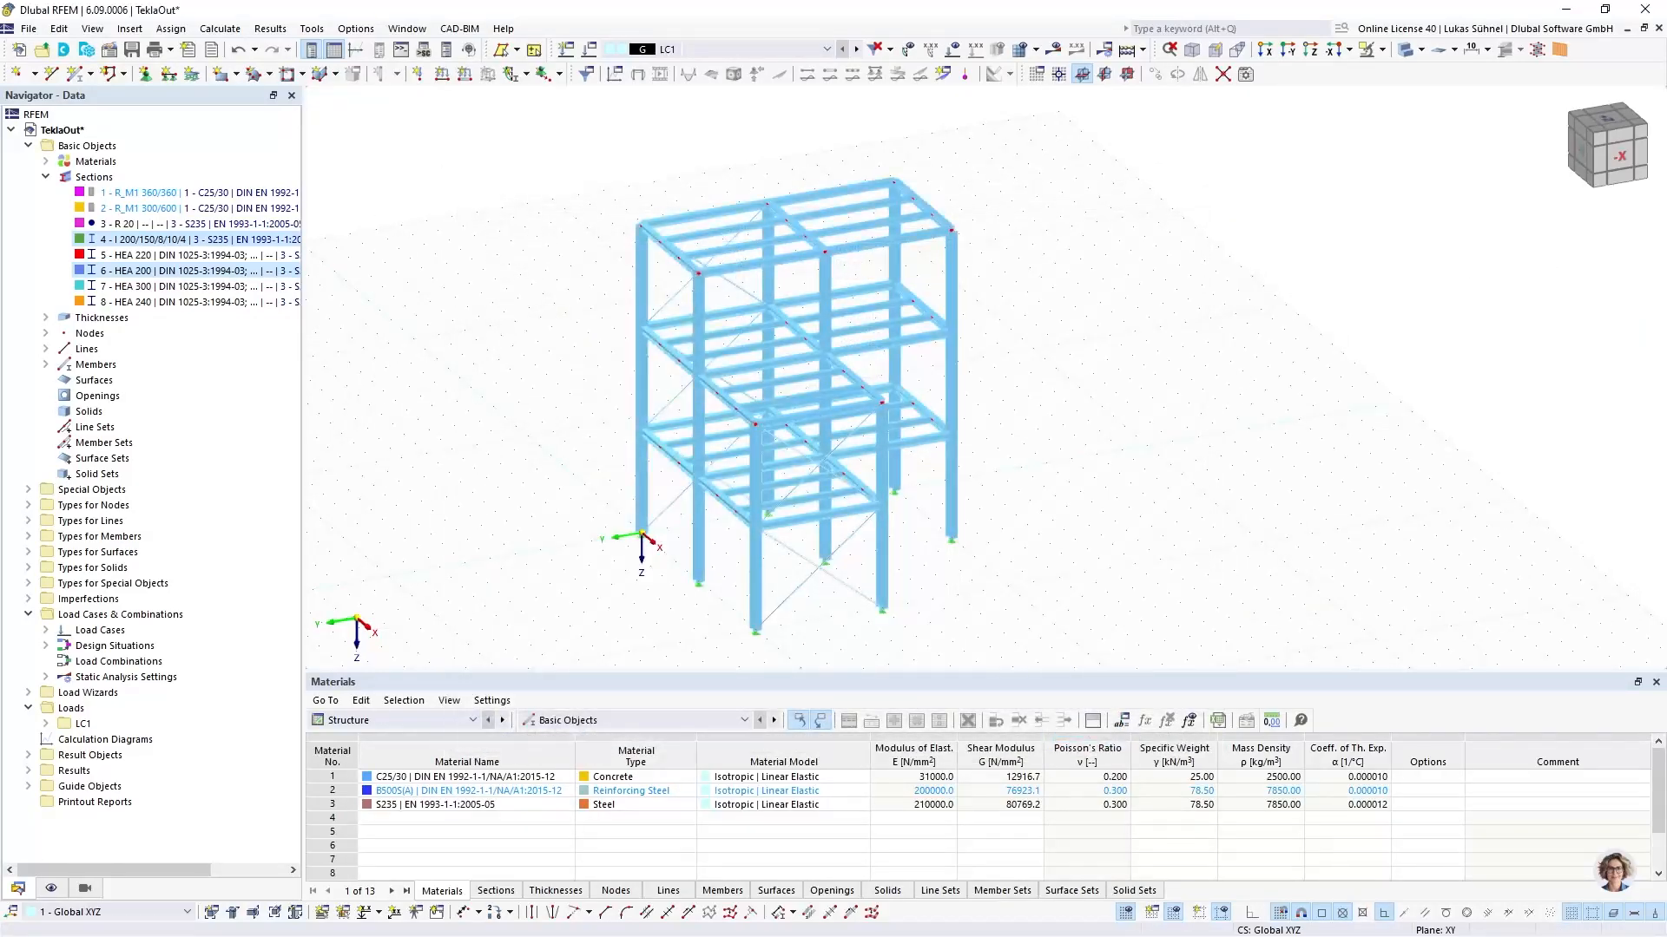
Acknowledge the completed export, open RFEM out.stp from the Desktop folder in the text editor, and widen its window
drag(1666, 177, 1613, 175)
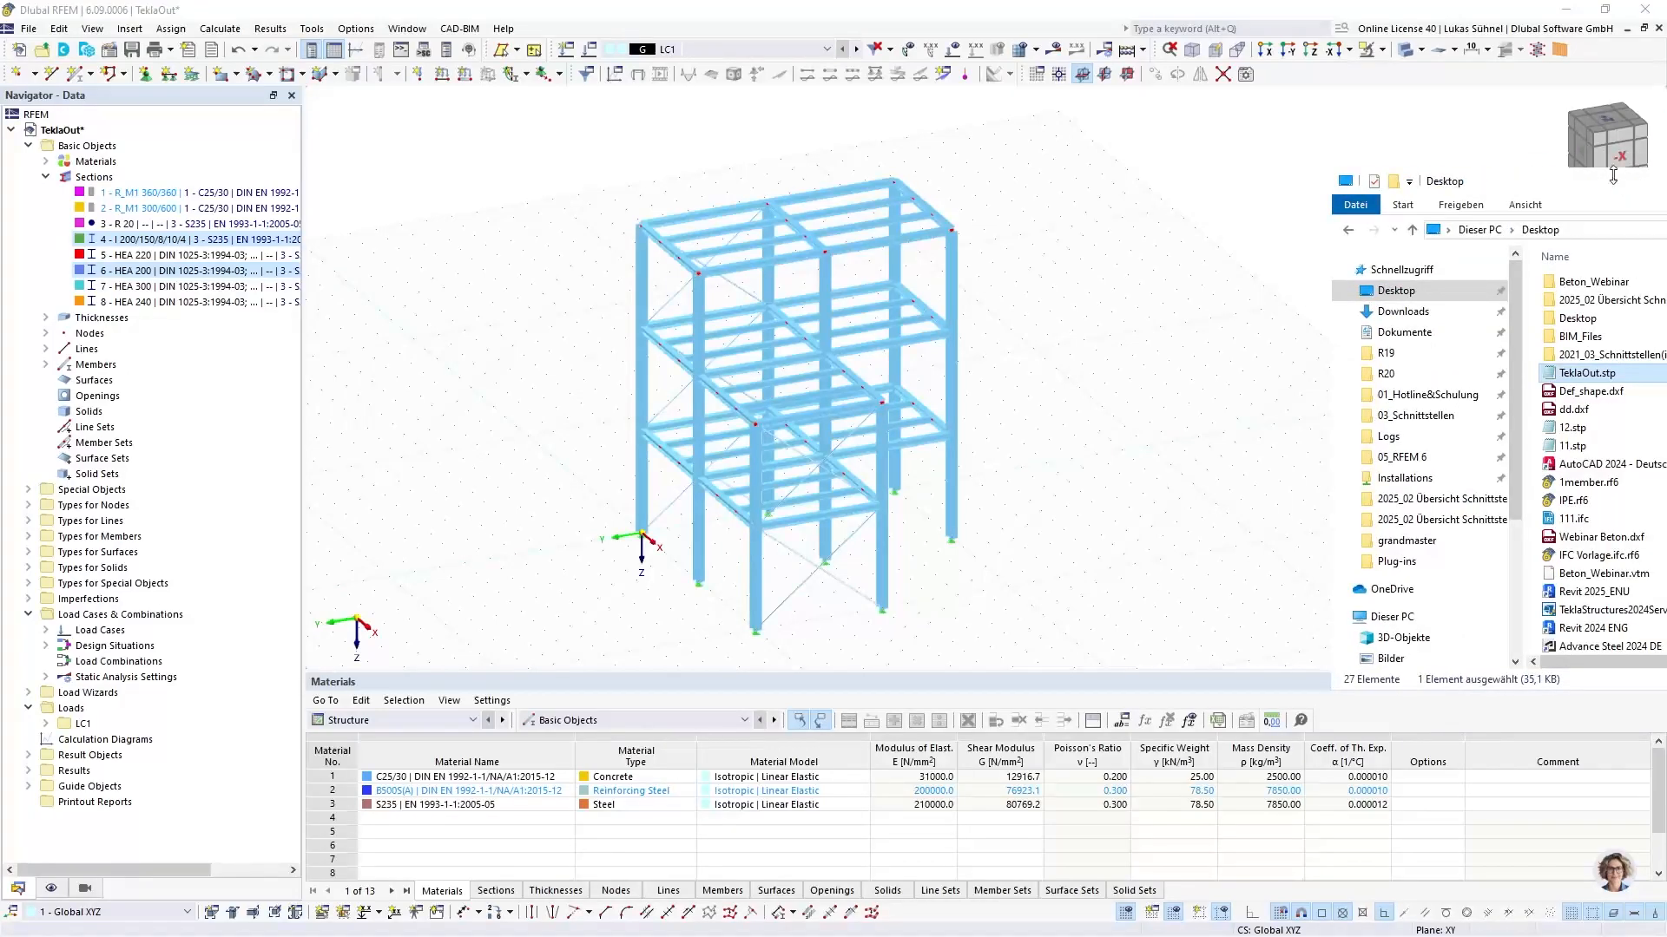
drag(1563, 201, 1526, 201)
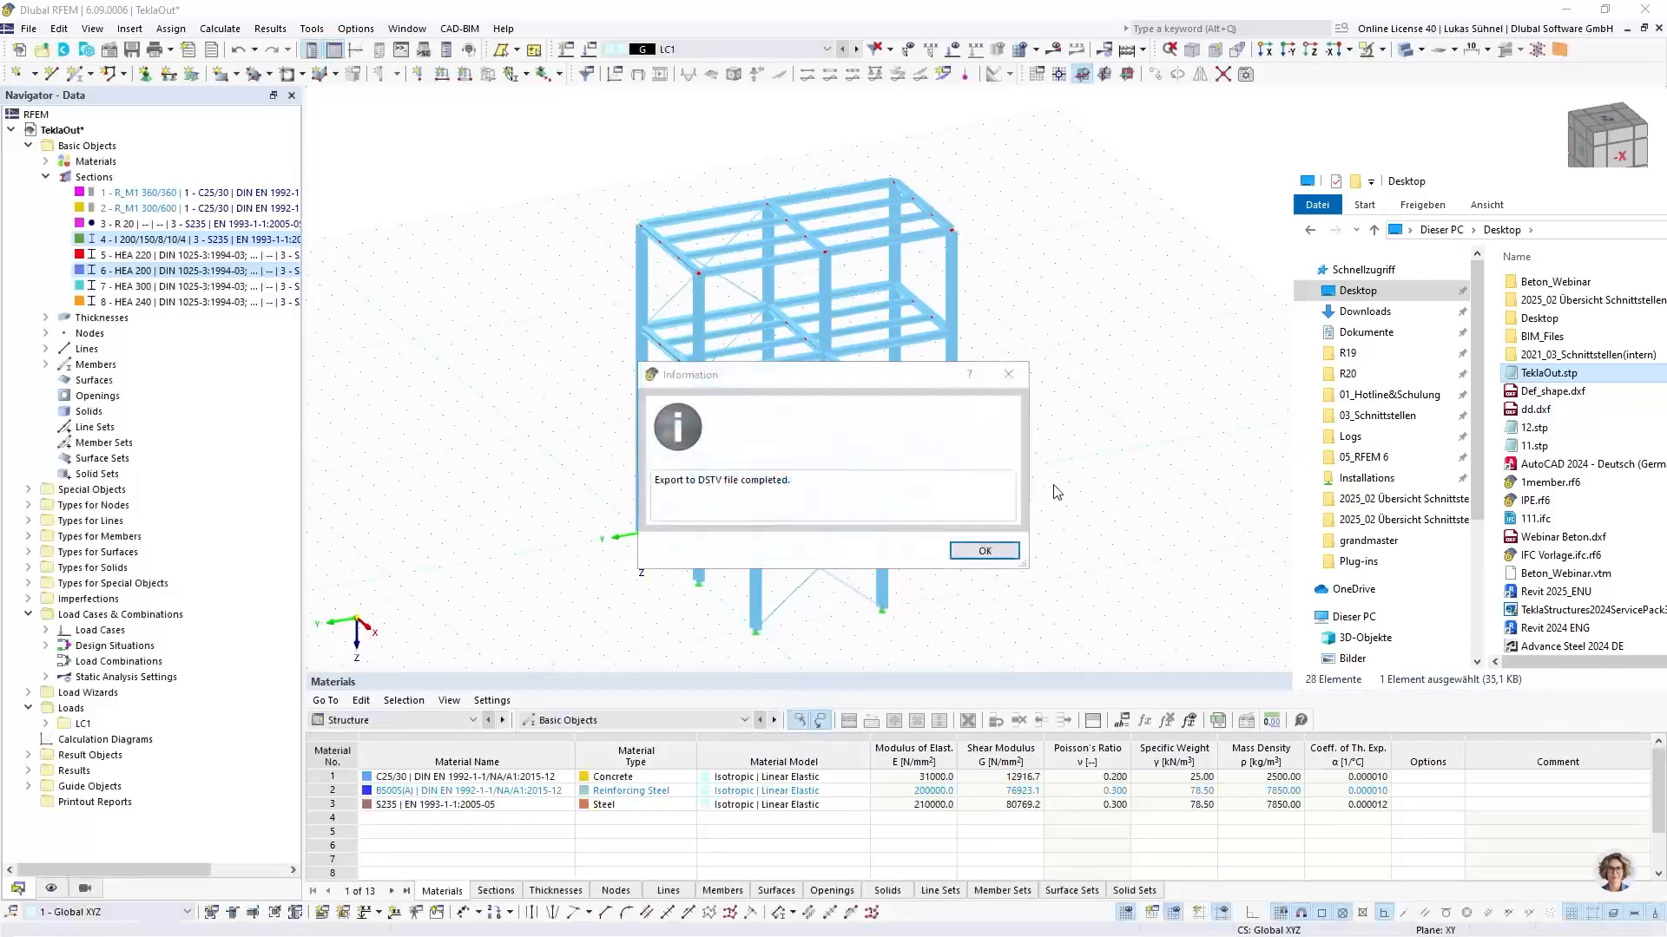
click(975, 554)
key(alt+Tab)
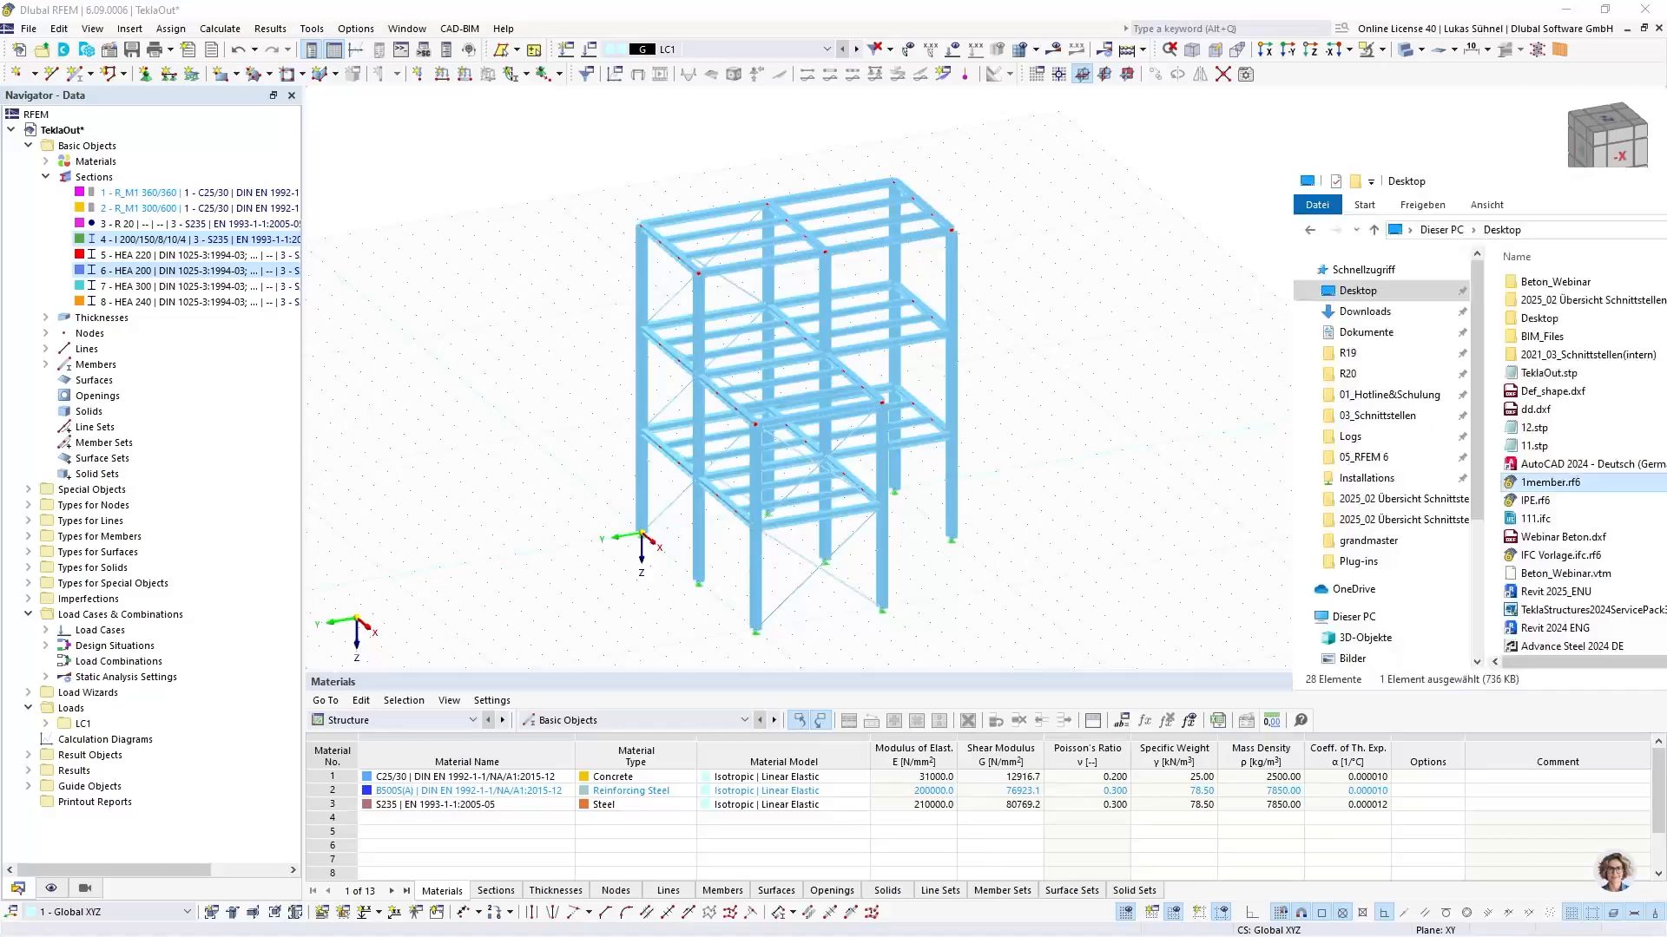
double_click(1595, 376)
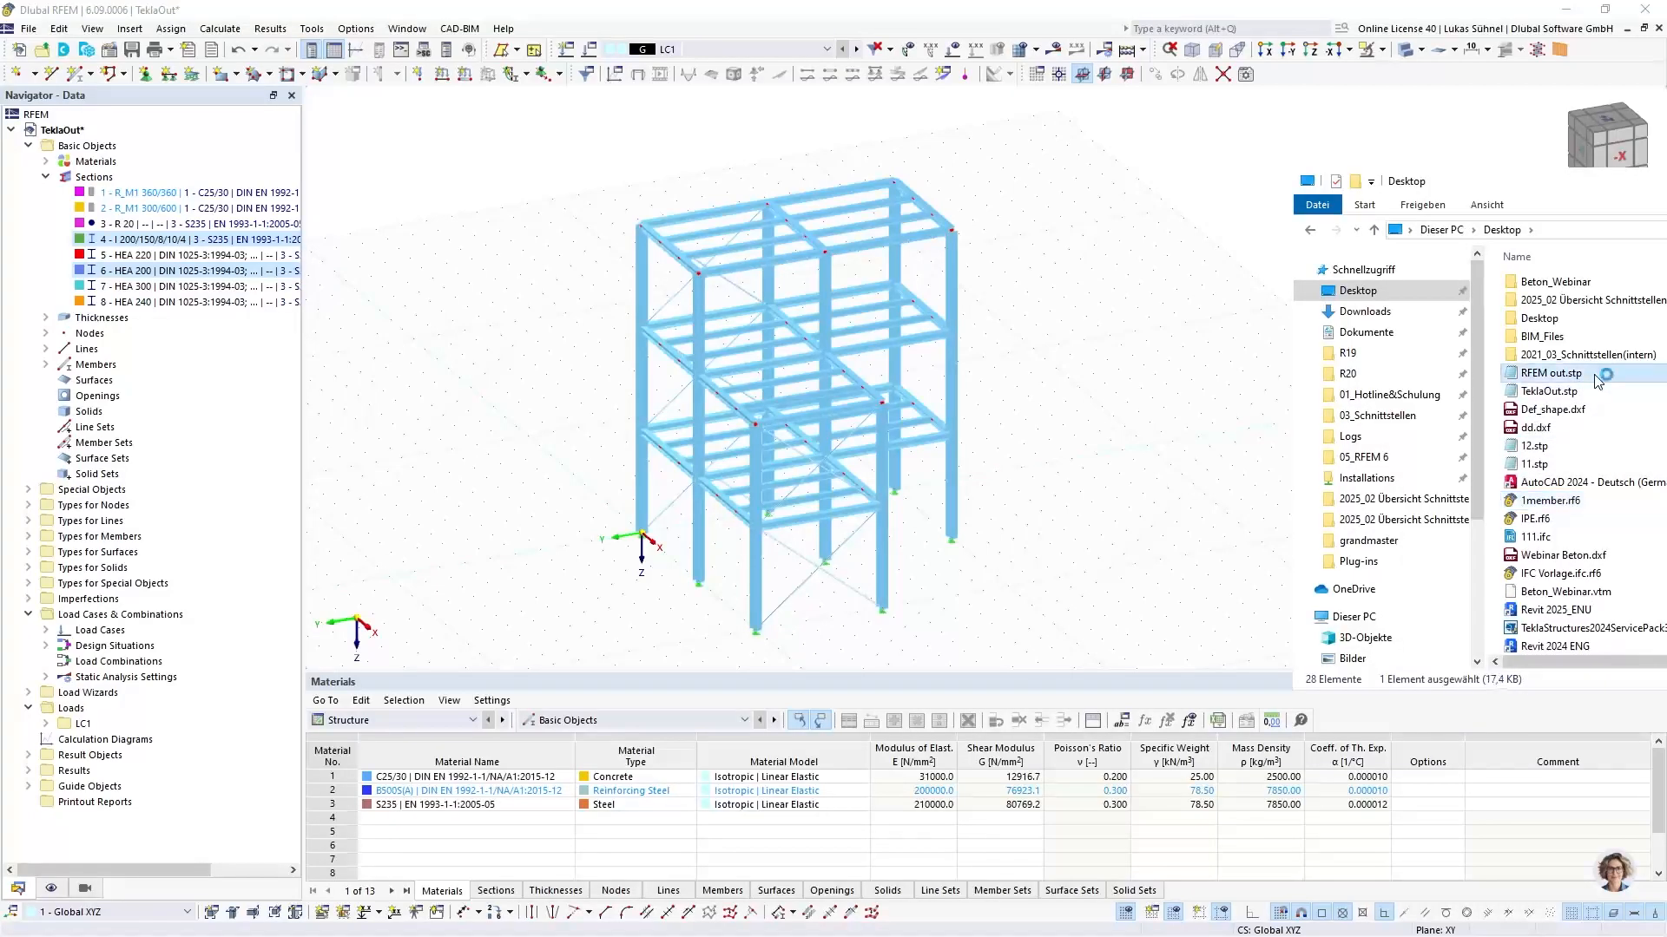
drag(1641, 188, 1666, 188)
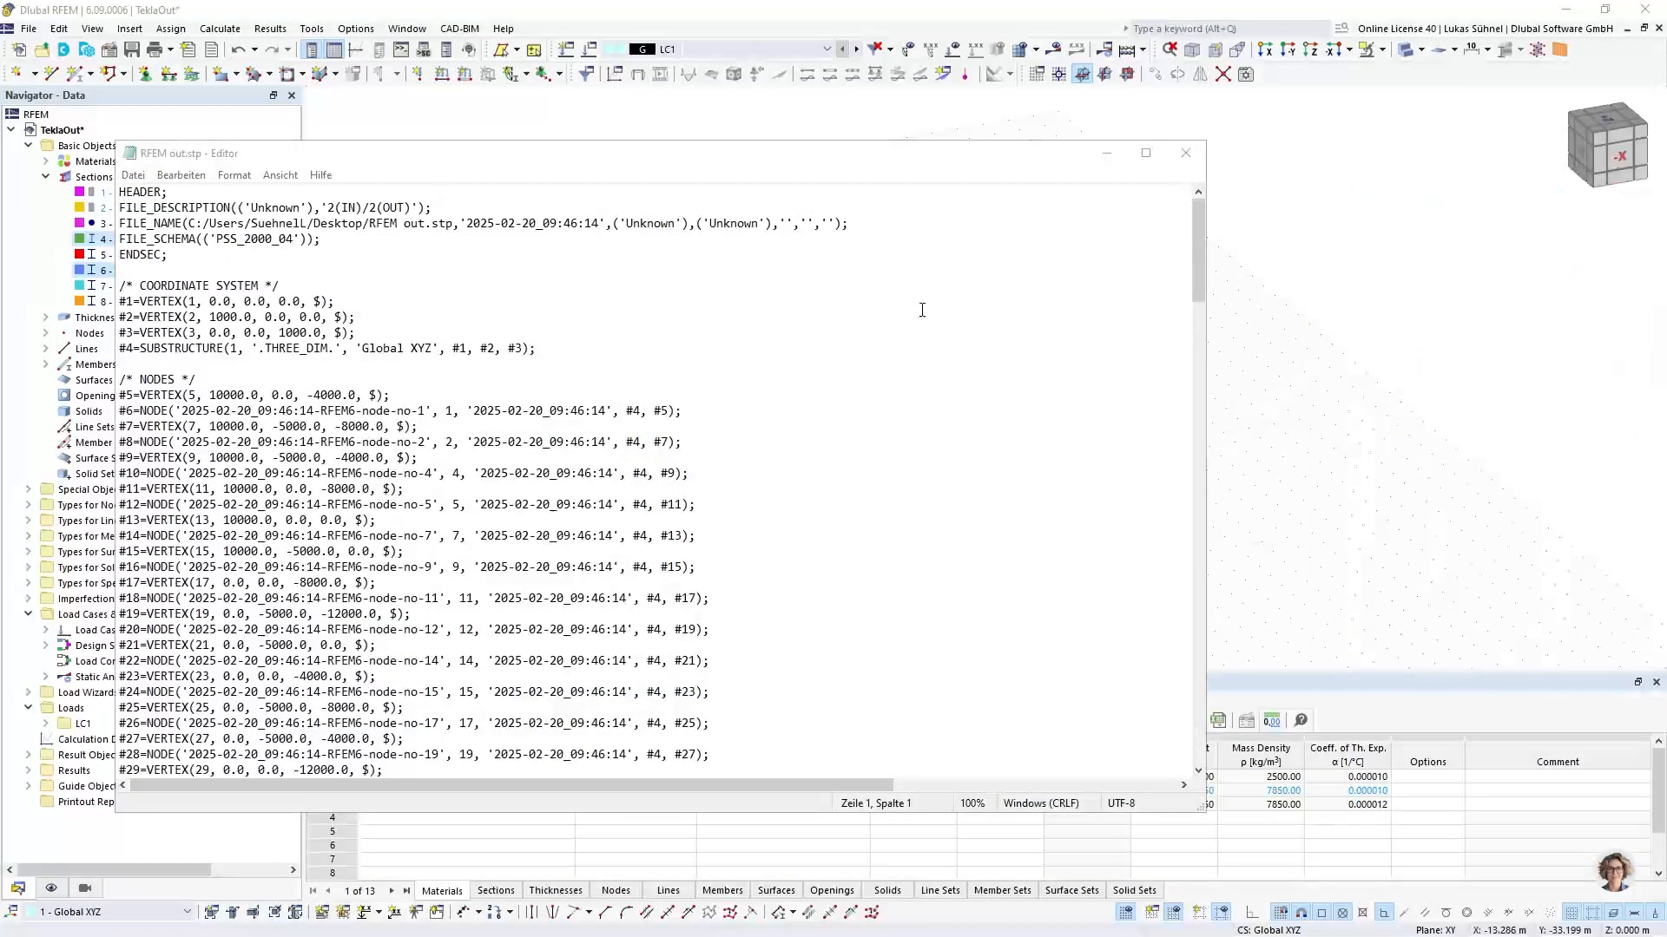
click(763, 160)
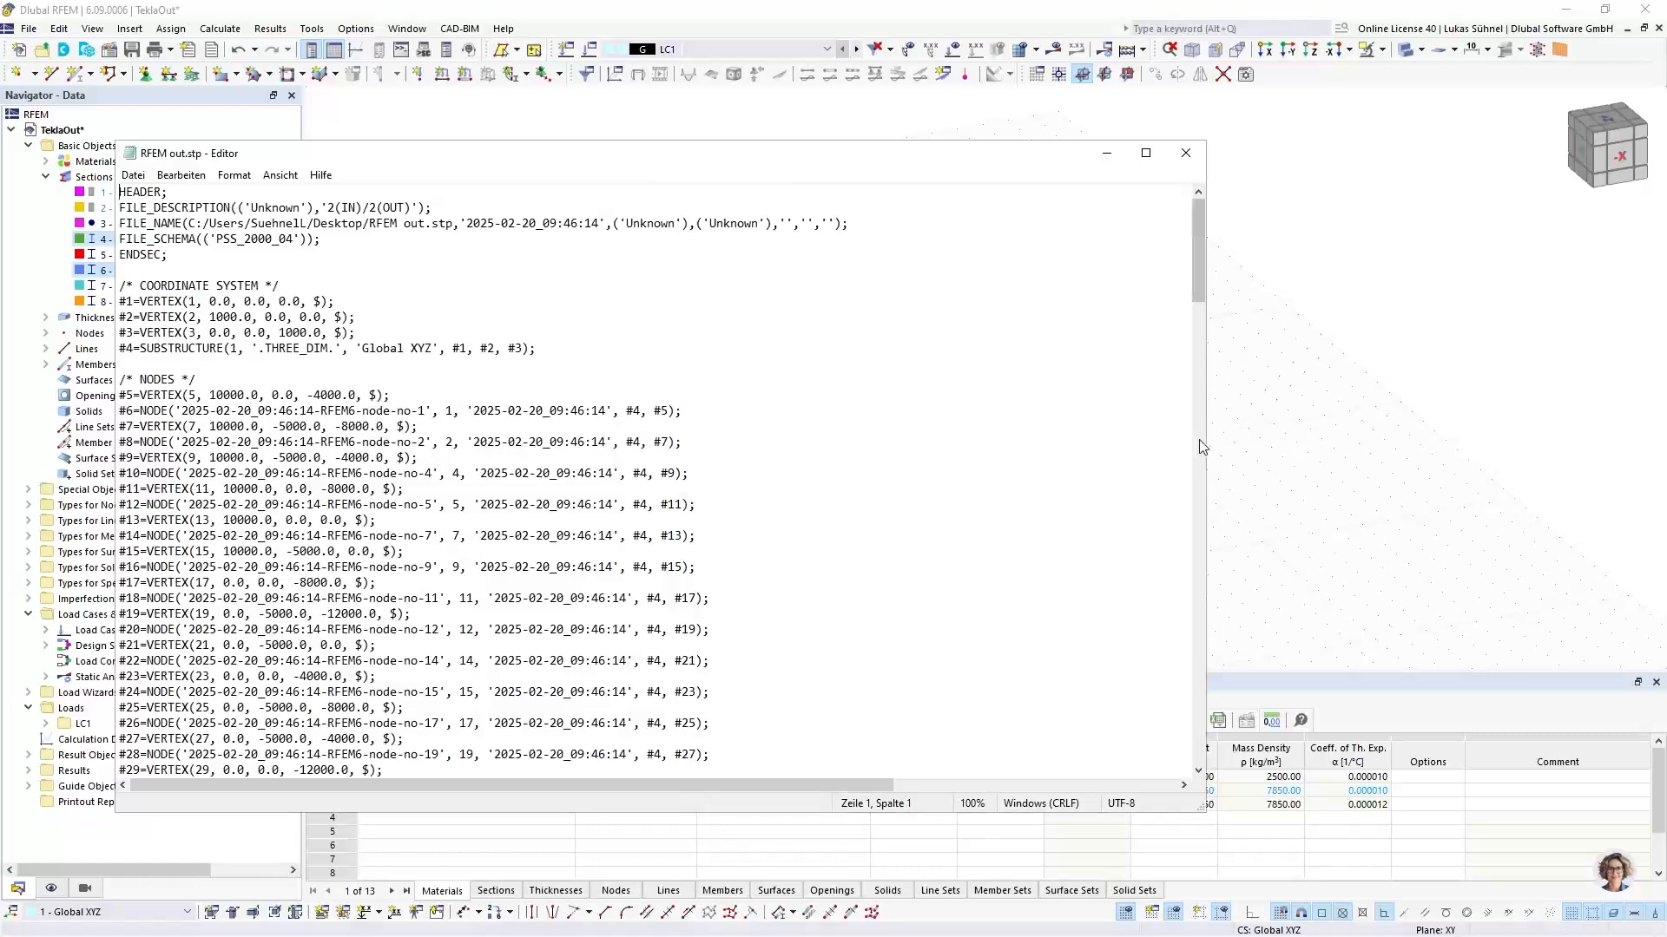
drag(1206, 442, 1589, 418)
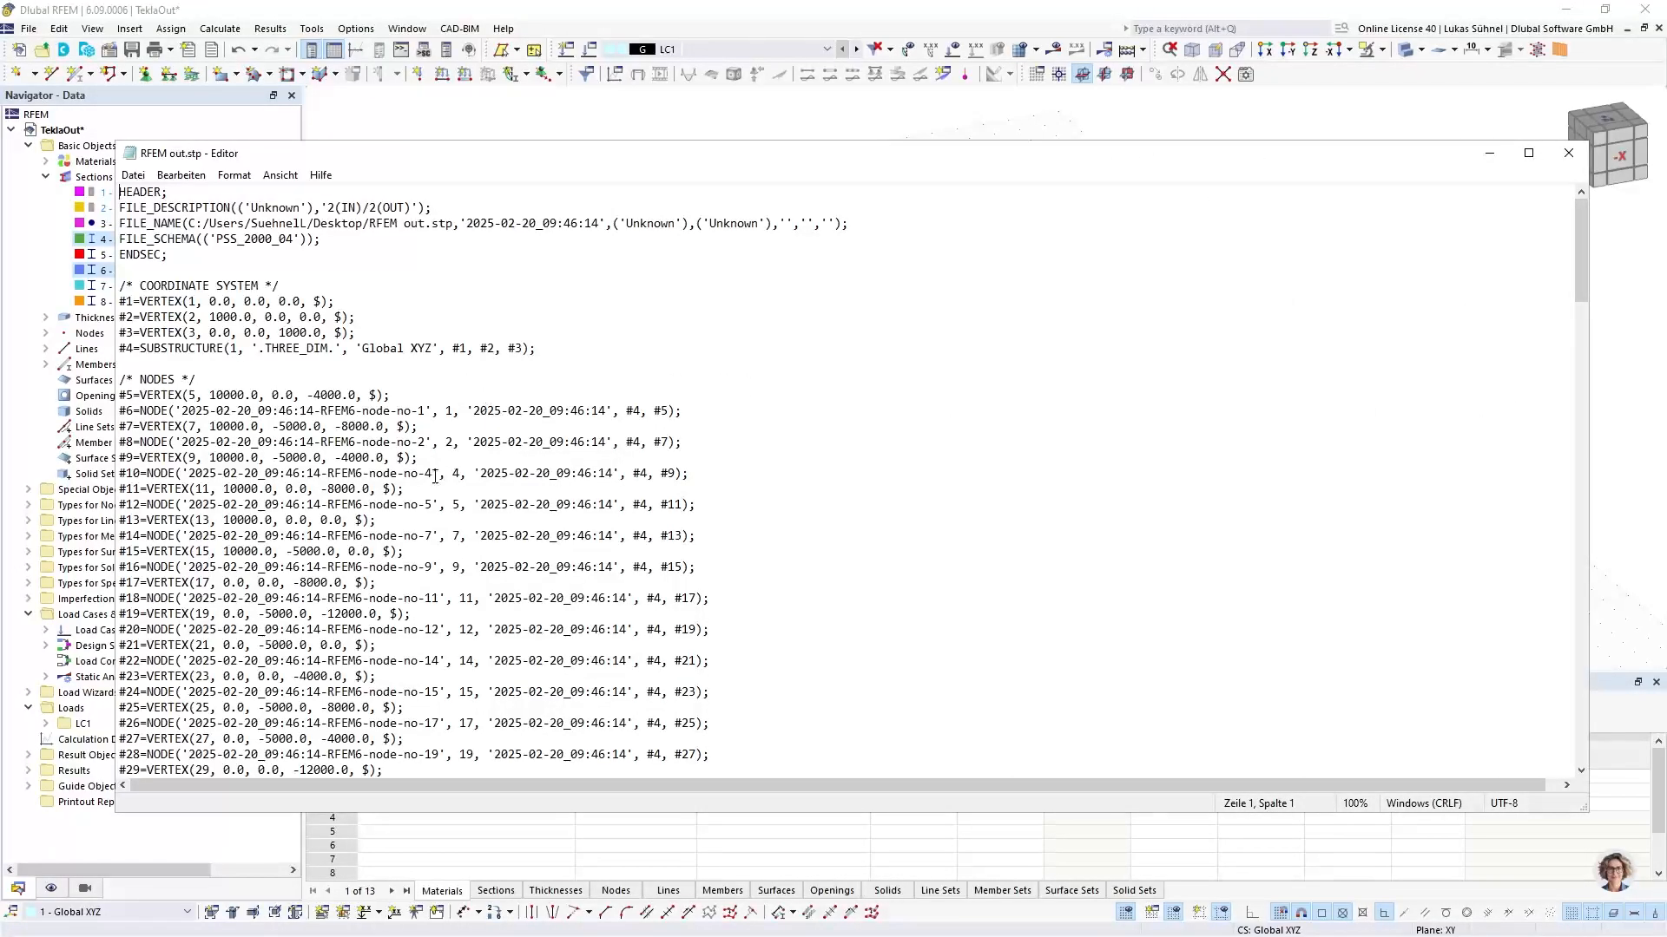
Examine the coordinate system, nodes, sections and materials listed in RFEM out.stp
scroll(435, 476, down, 2)
scroll(279, 340, up, 2)
drag(133, 380, 242, 379)
scroll(174, 434, down, 20)
scroll(187, 465, down, 11)
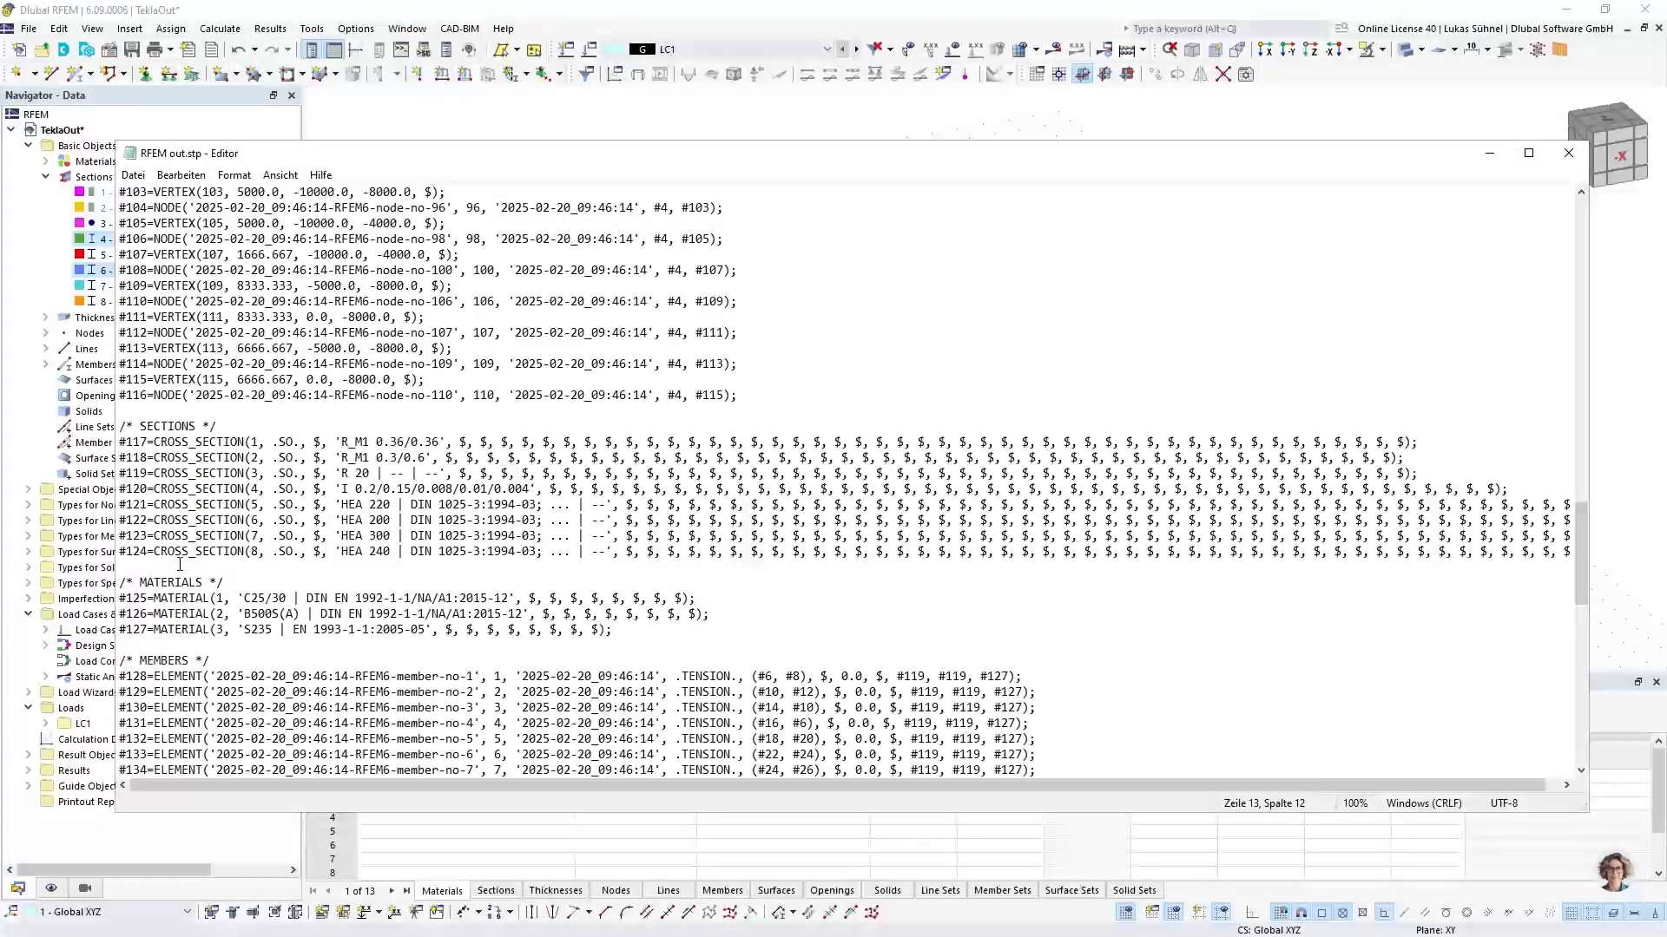
scroll(152, 581, down, 3)
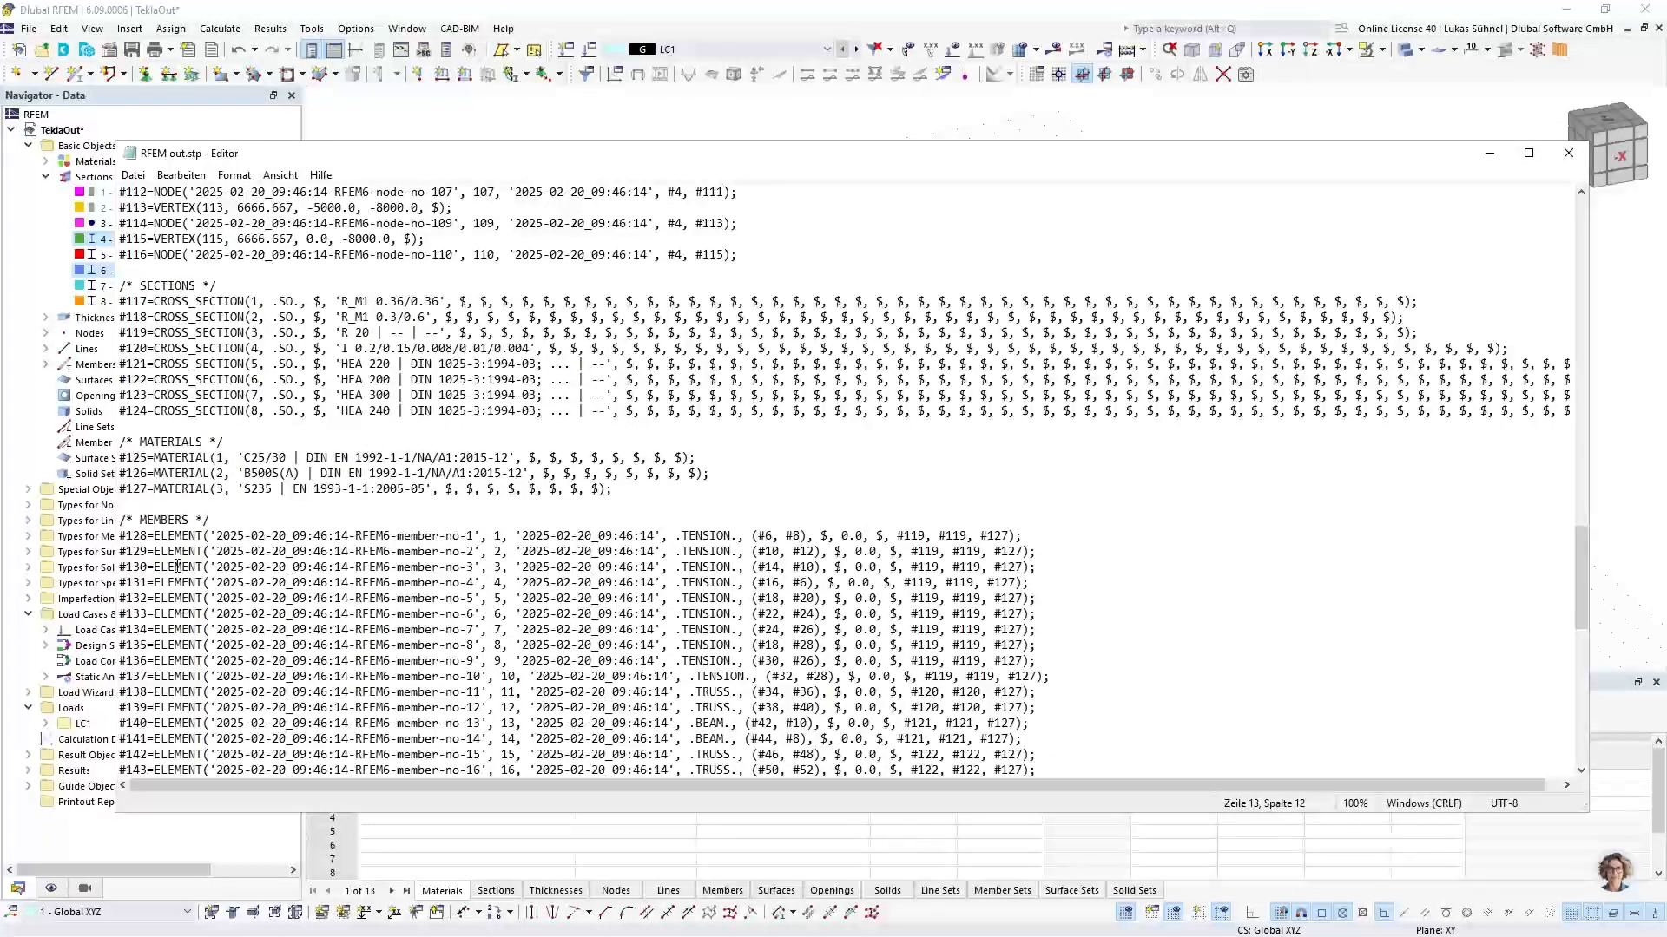
scroll(715, 567, down, 5)
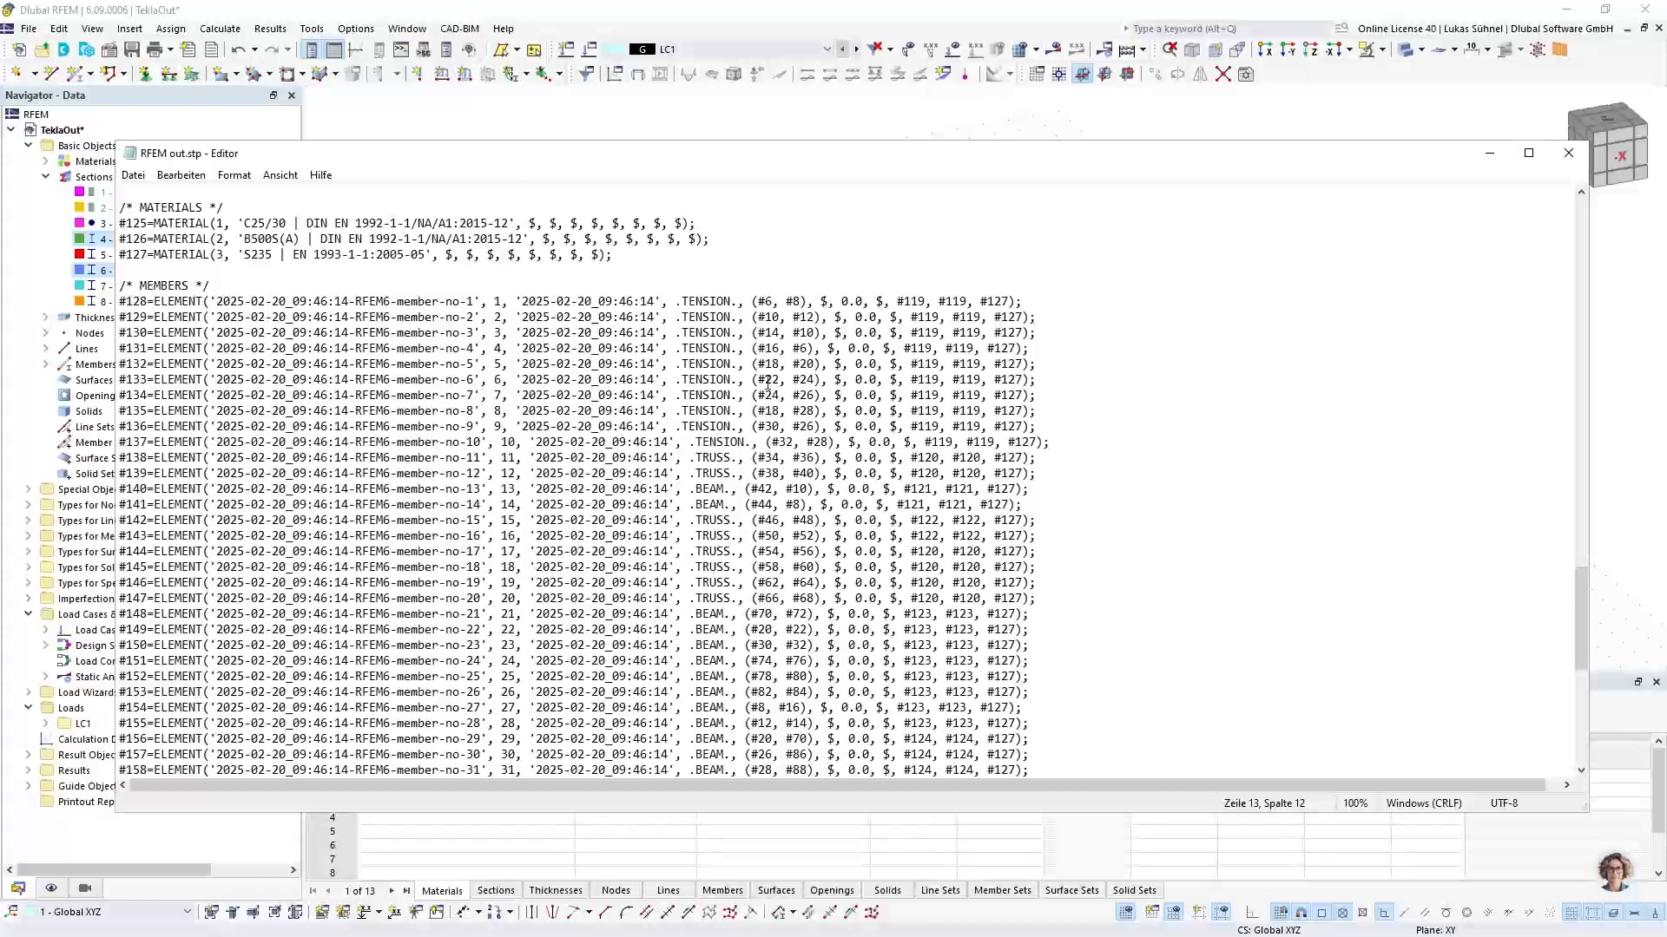
Review the member elements in RFEM out.stp, comparing their types and the sections and materials they reference
drag(688, 333, 708, 318)
click(704, 460)
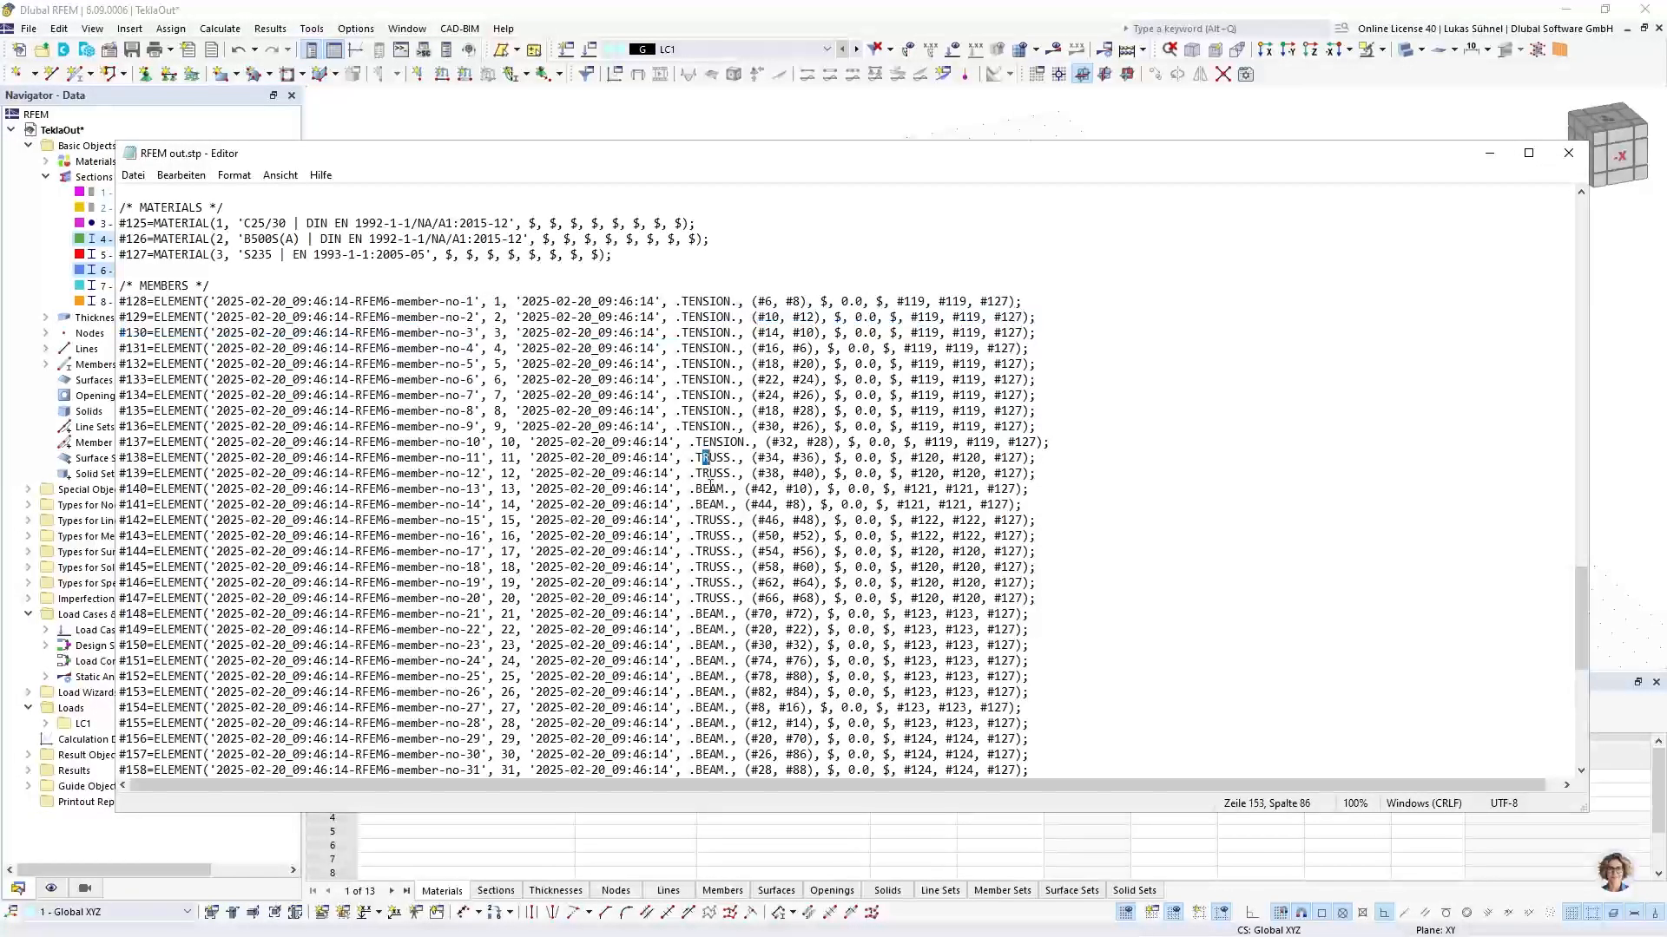
scroll(710, 499, down, 6)
scroll(710, 502, down, 2)
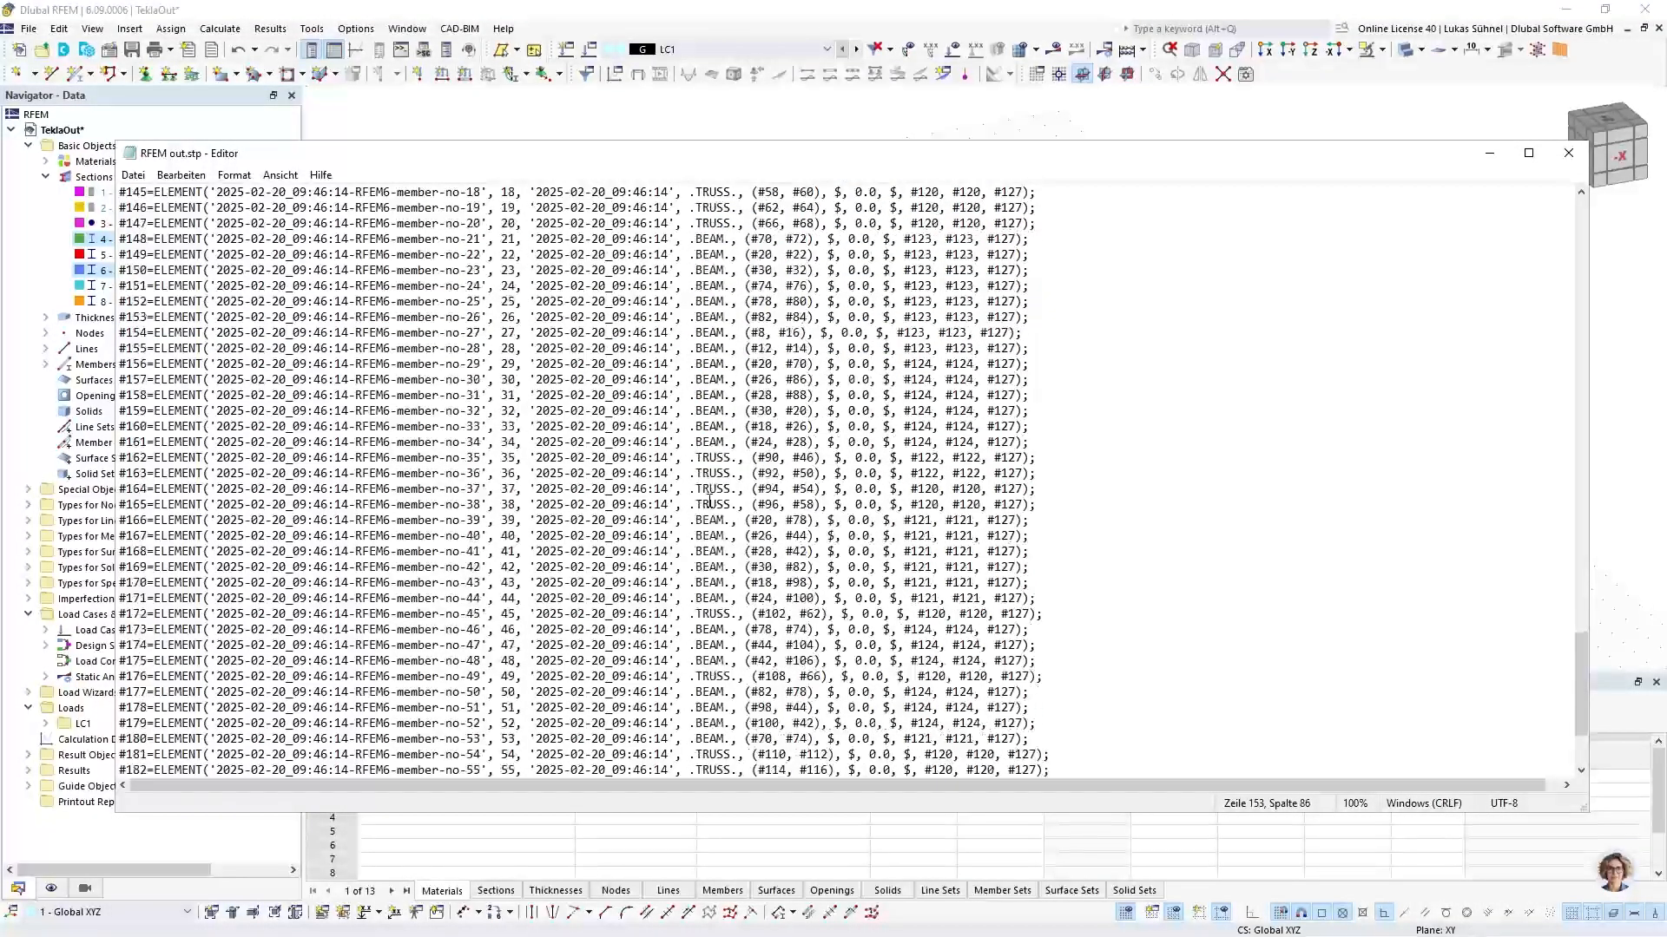
scroll(710, 523, up, 11)
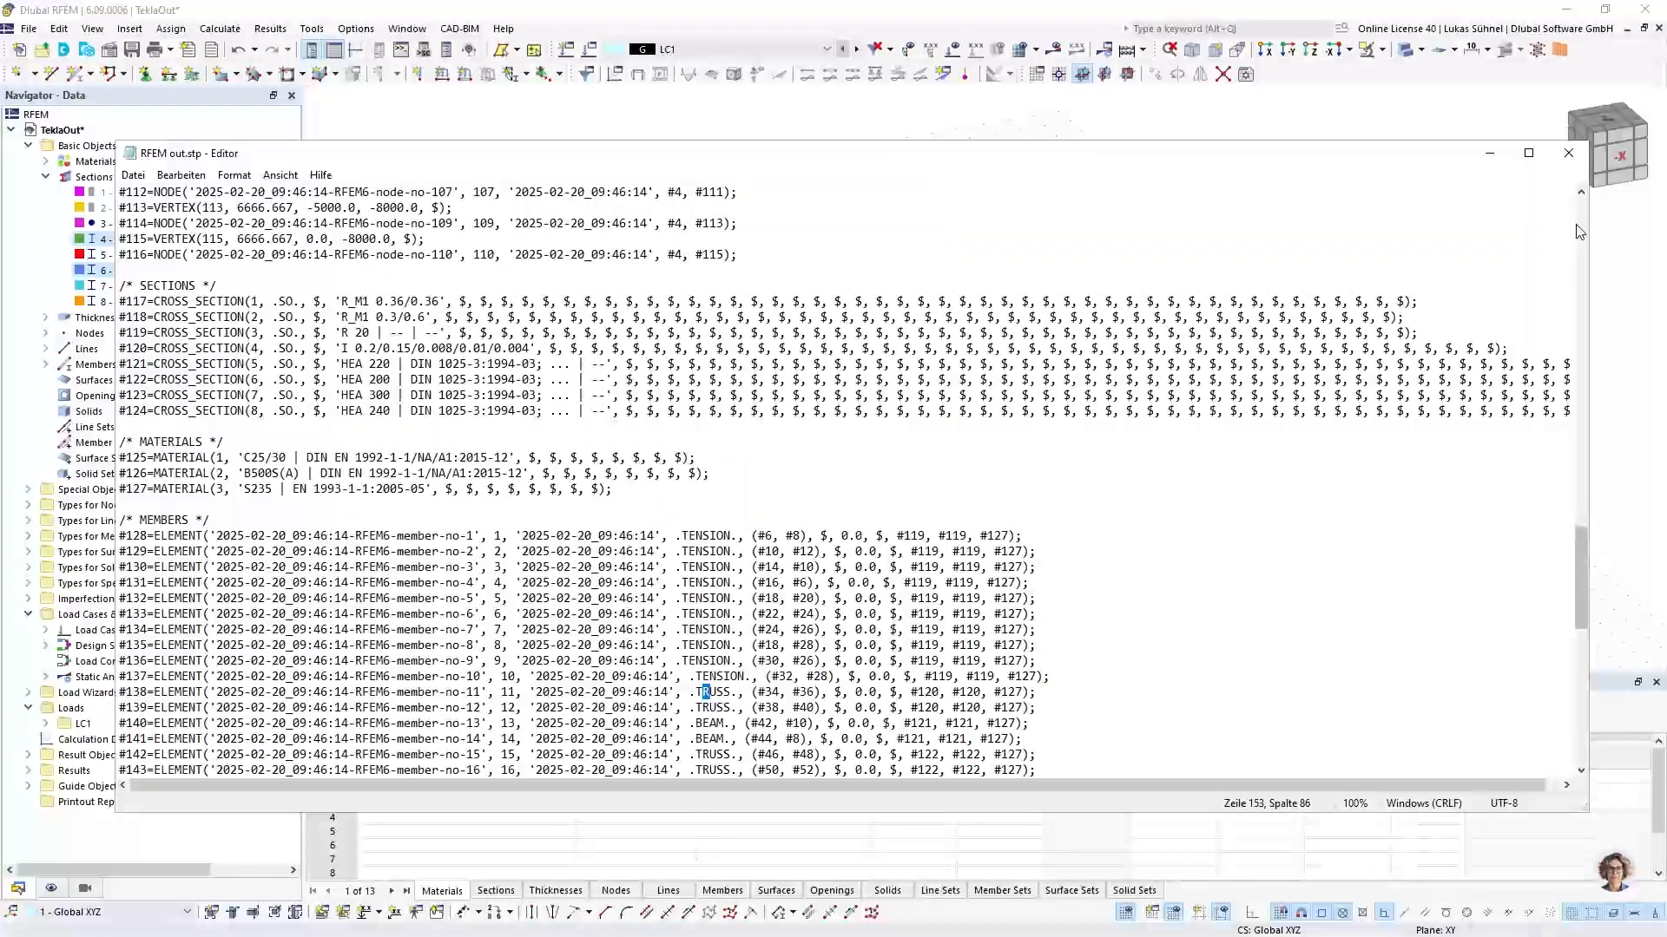
Close RFEM out.stp and switch to the presentation, advancing it to the SDNF (*.sdnf) slide
click(1568, 153)
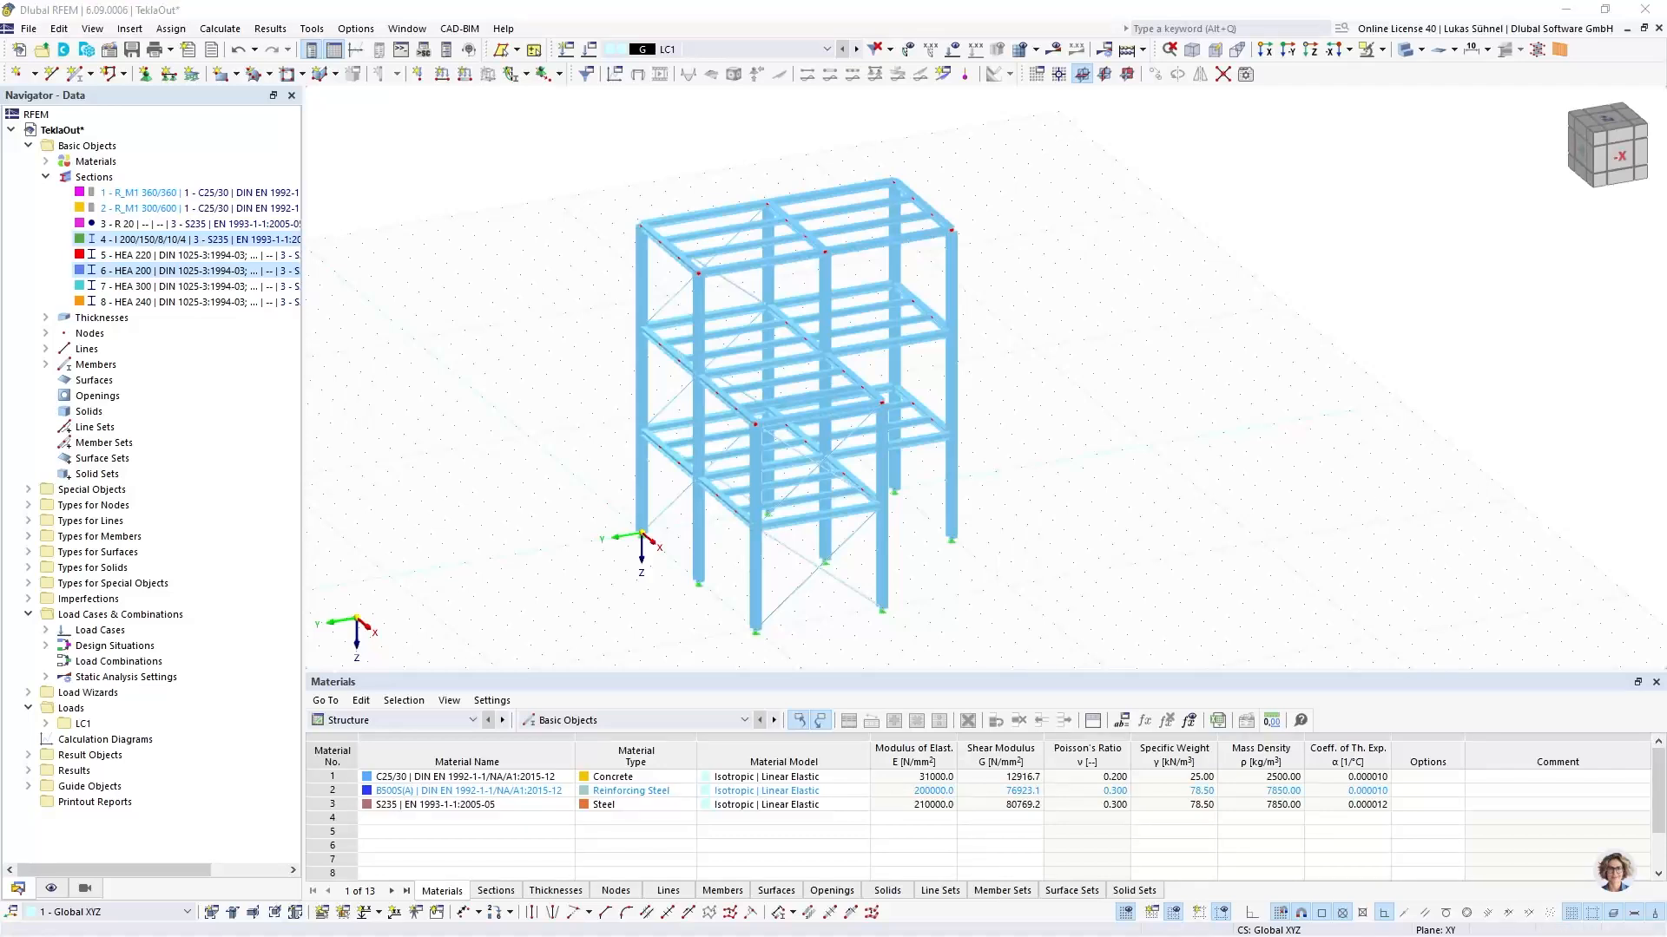
key(alt+Tab)
click(712, 365)
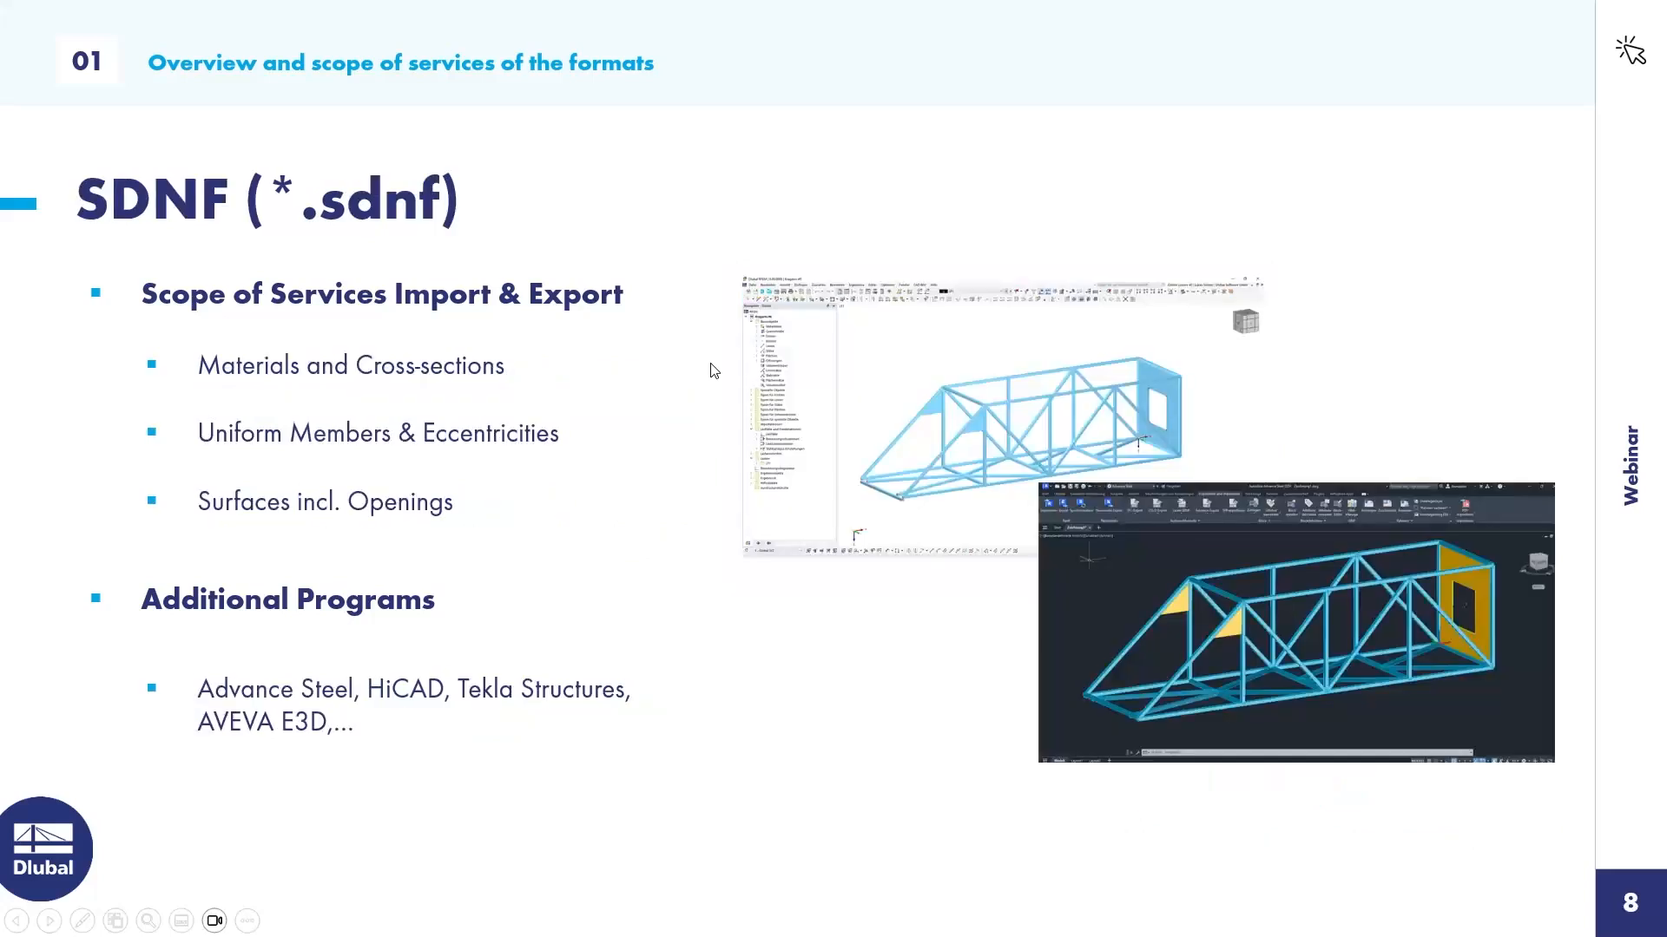
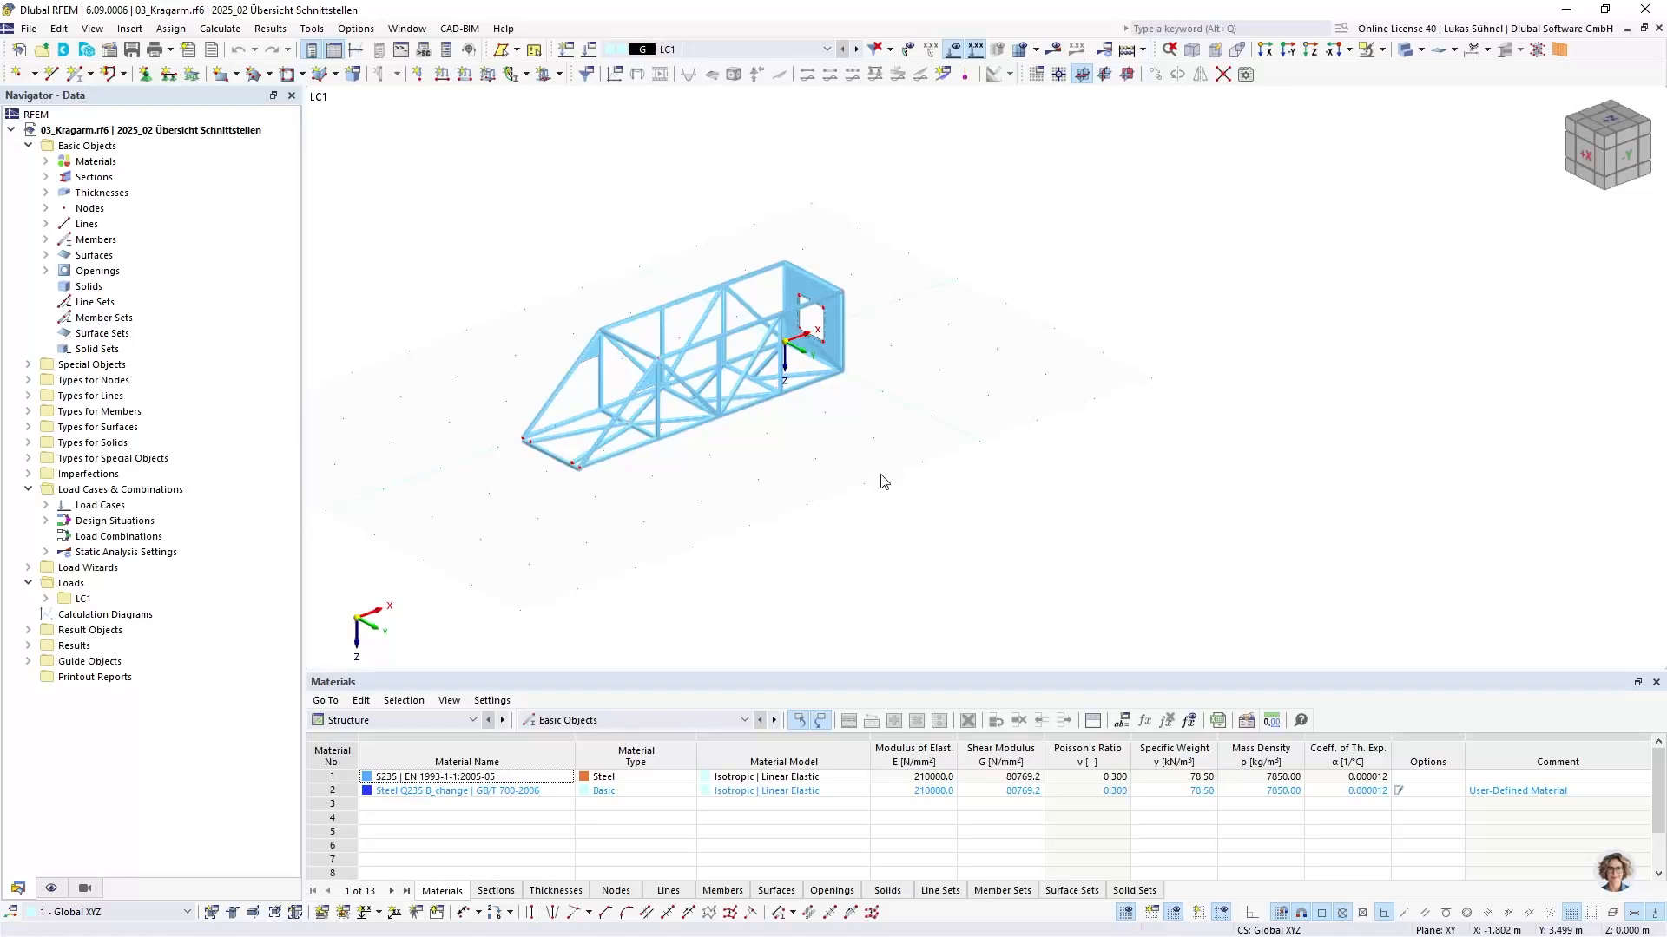
Inspect the thickness and material of the front triangular gusset surface in the cantilever truss, leaving its properties unchanged
mouse_move(884, 481)
ctrl+middle_down()
mouse_move(834, 451)
mouse_move(860, 468)
ctrl+middle_up()
scroll(864, 509, up, 2)
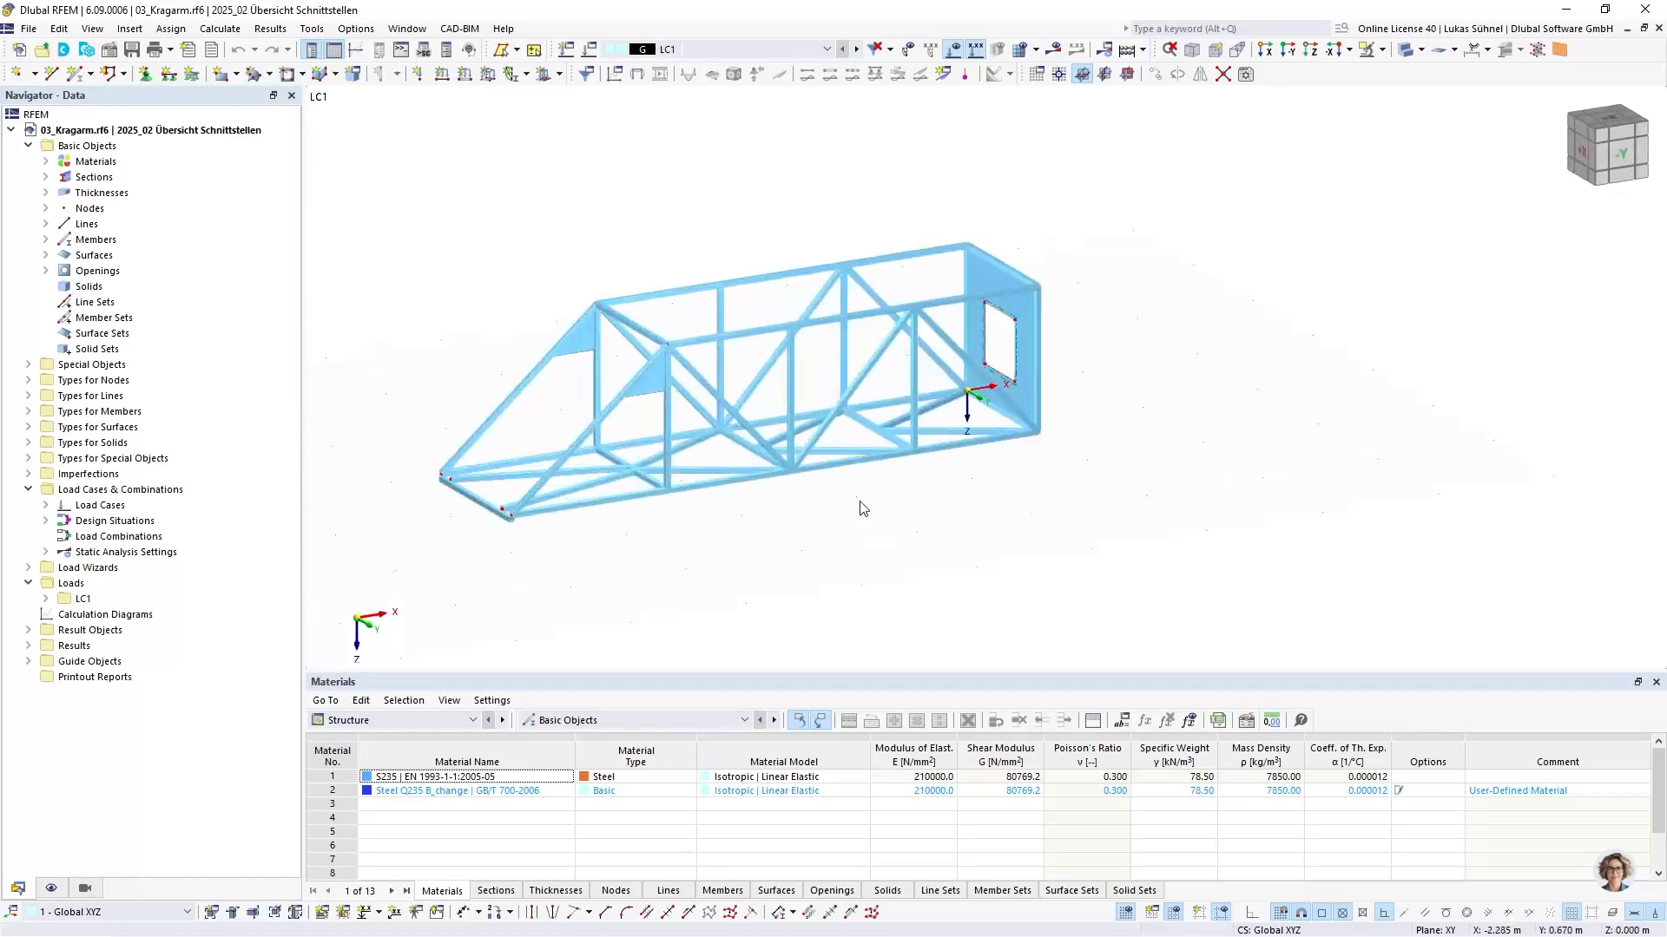
ctrl+middle_drag(740, 537, 689, 543)
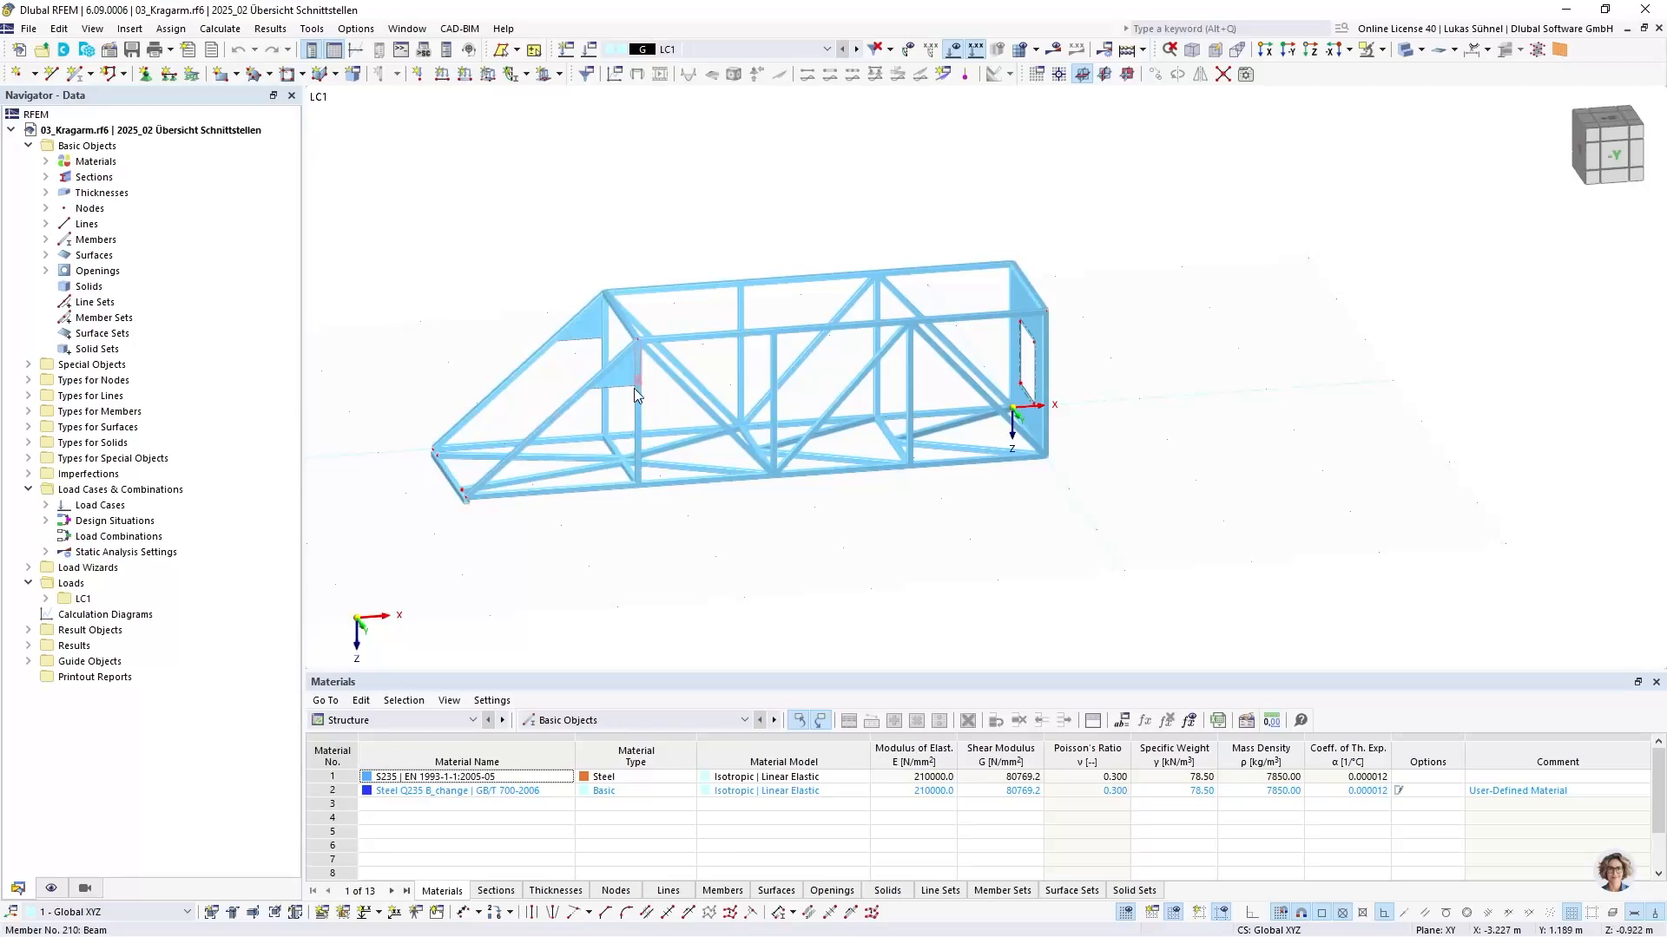
scroll(618, 400, up, 3)
scroll(612, 402, up, 3)
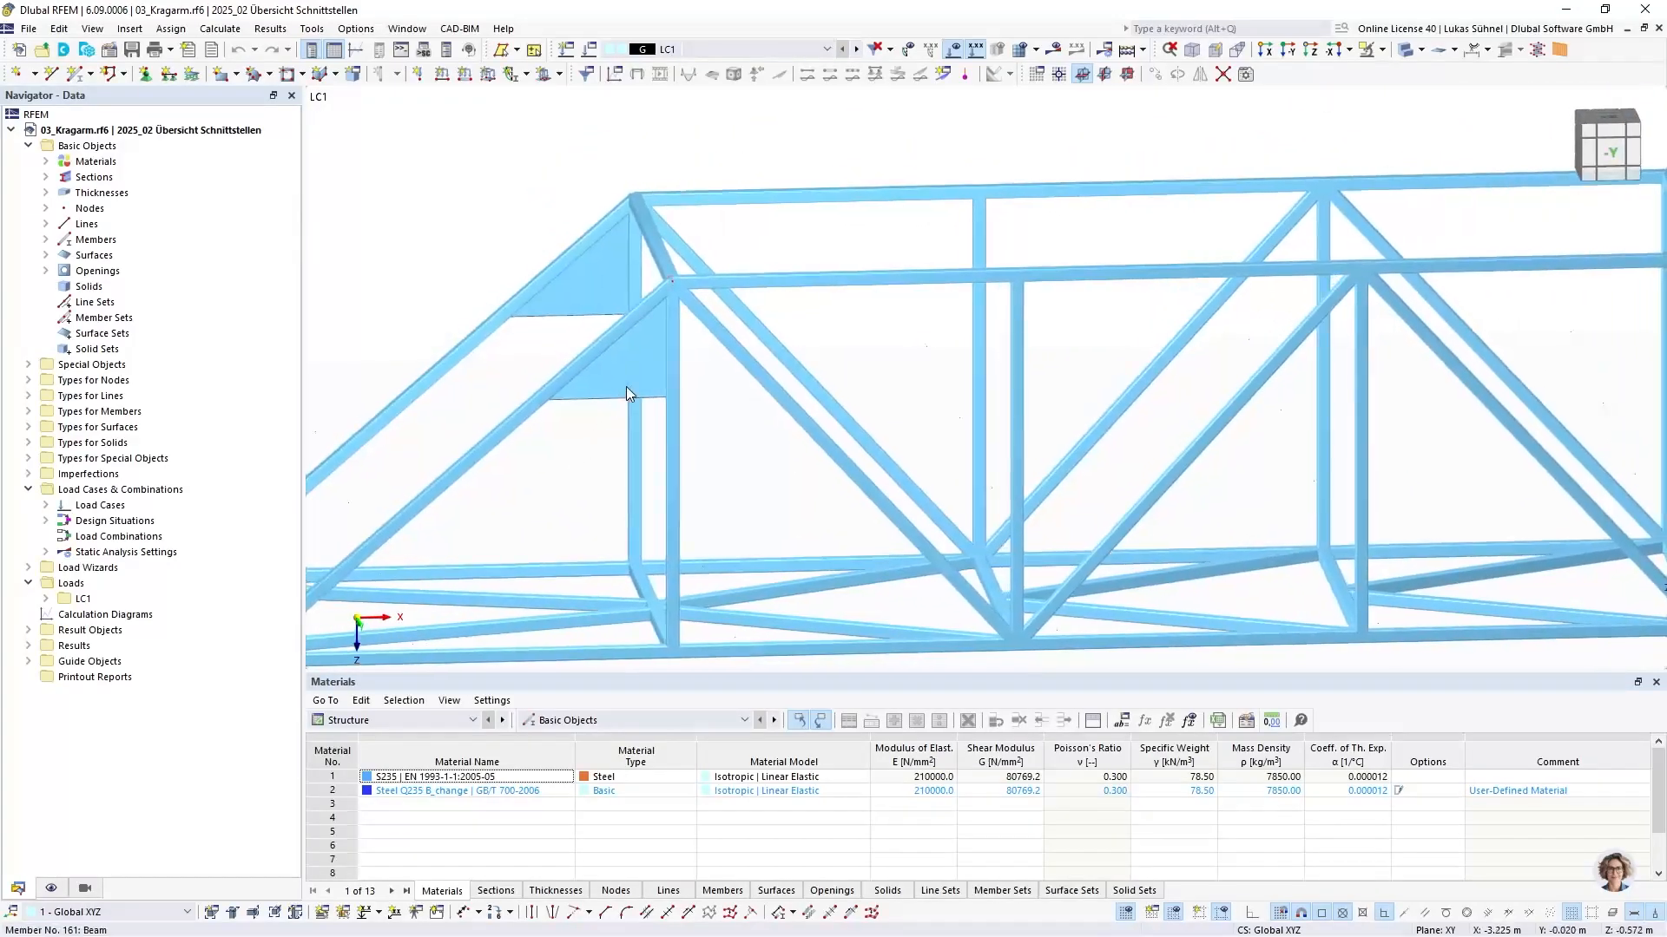
double_click(601, 388)
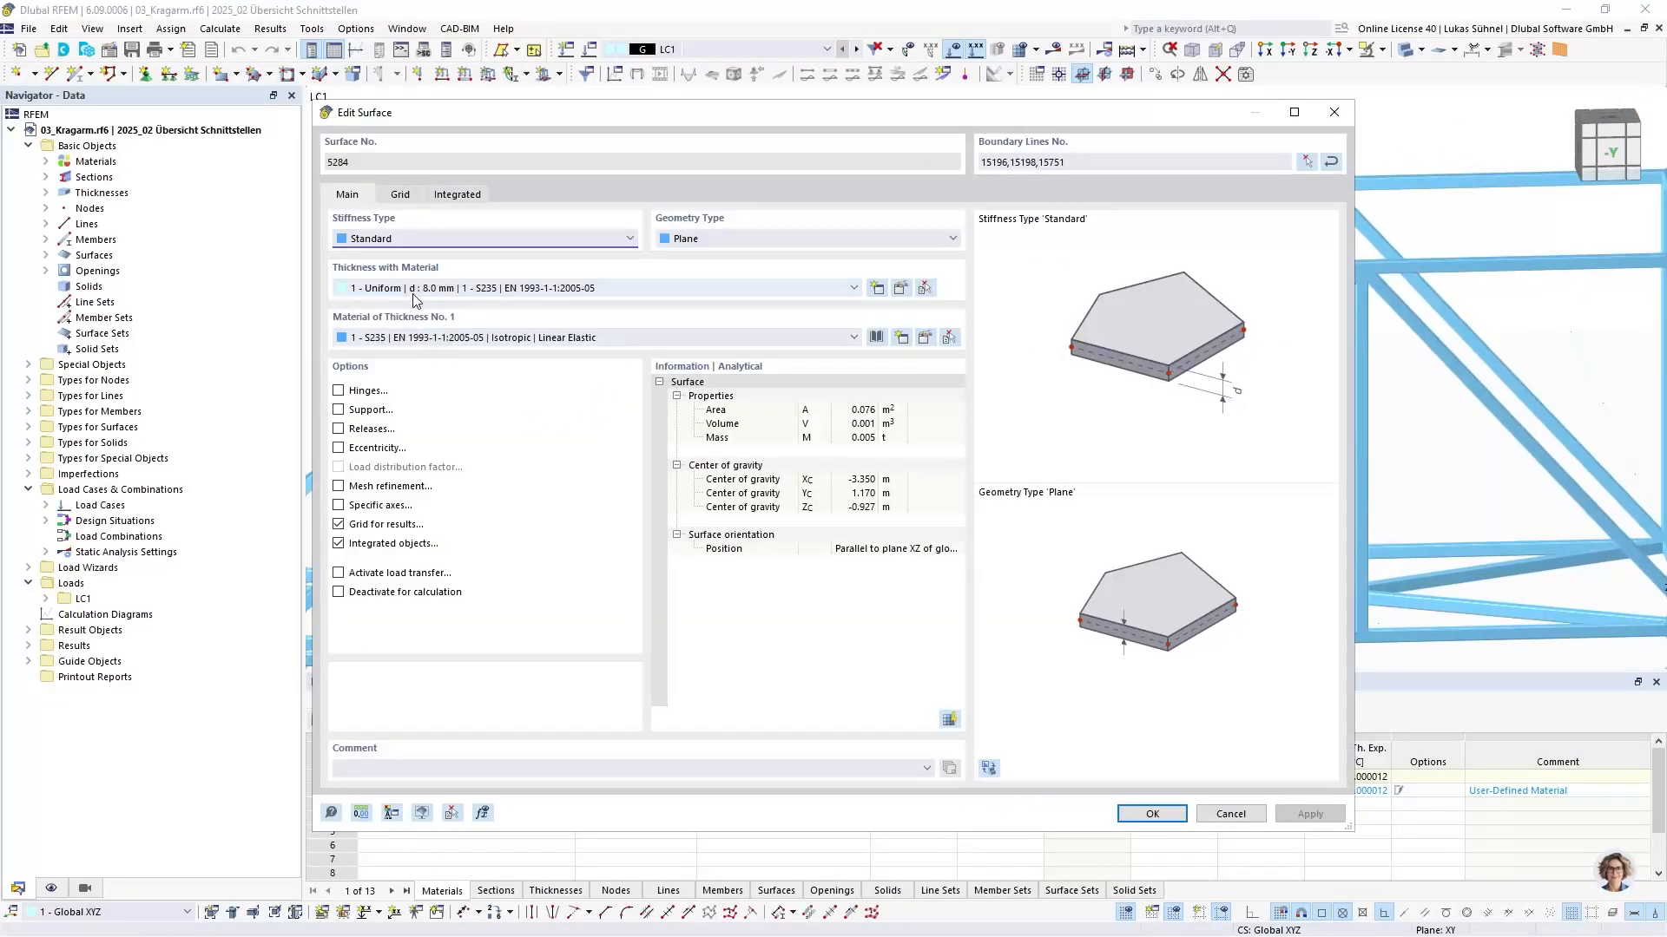
click(1231, 814)
key(Escape)
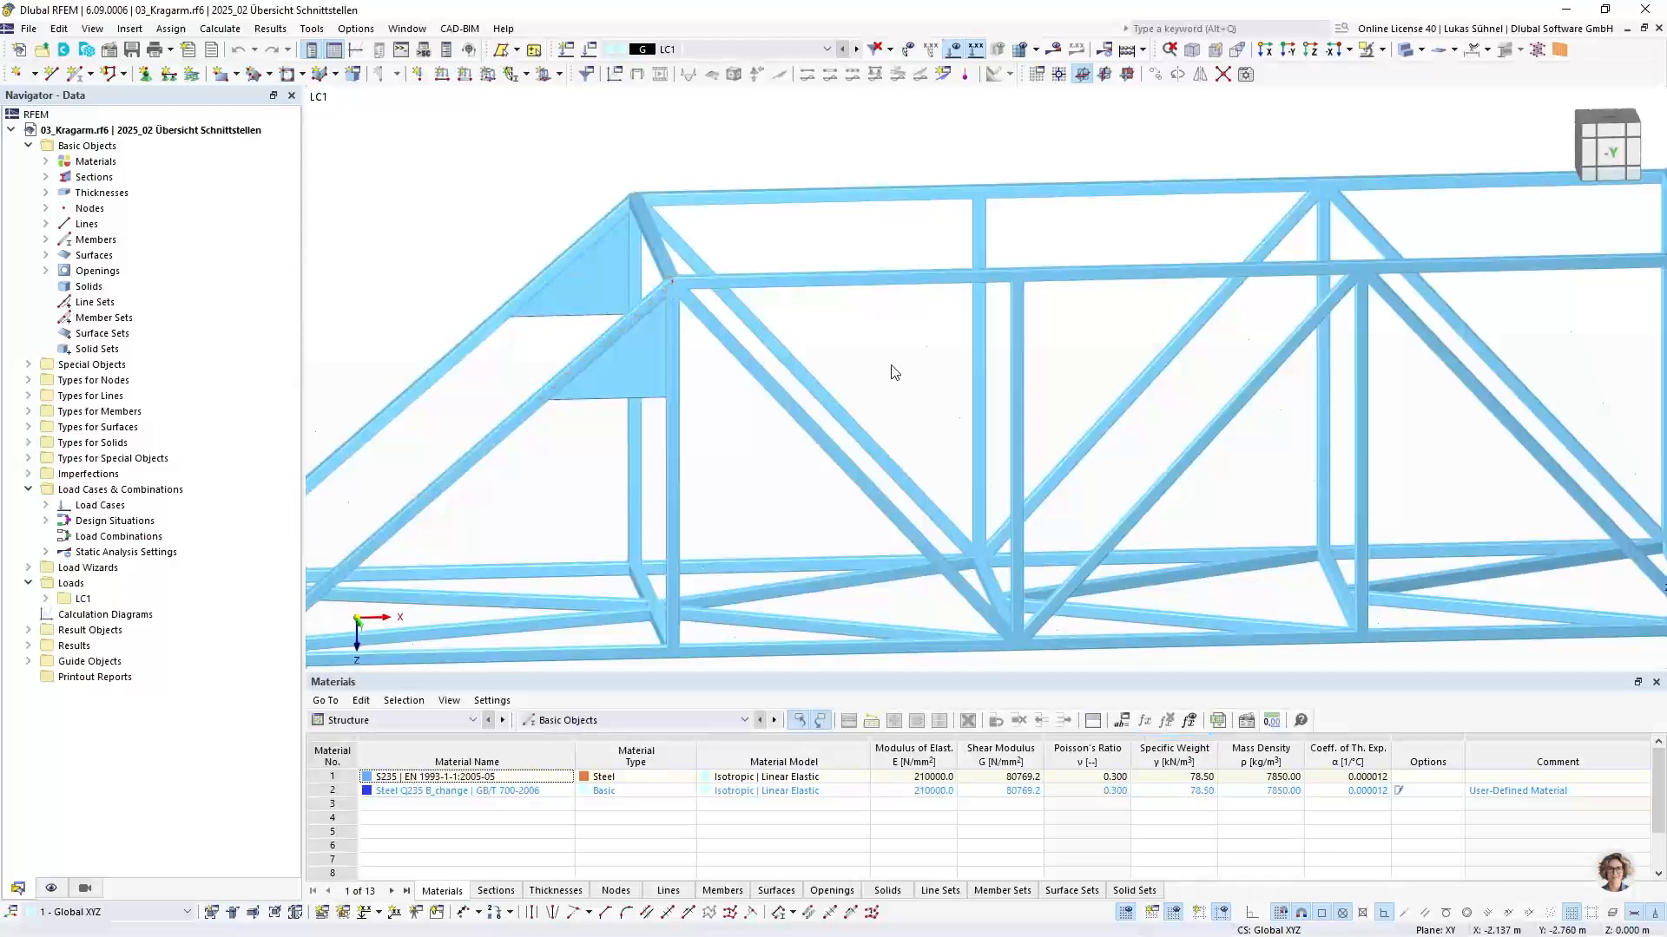
Inspect the end plate surface with its rectangular opening and view the whole cantilever truss
ctrl+middle_drag(641, 384, 752, 460)
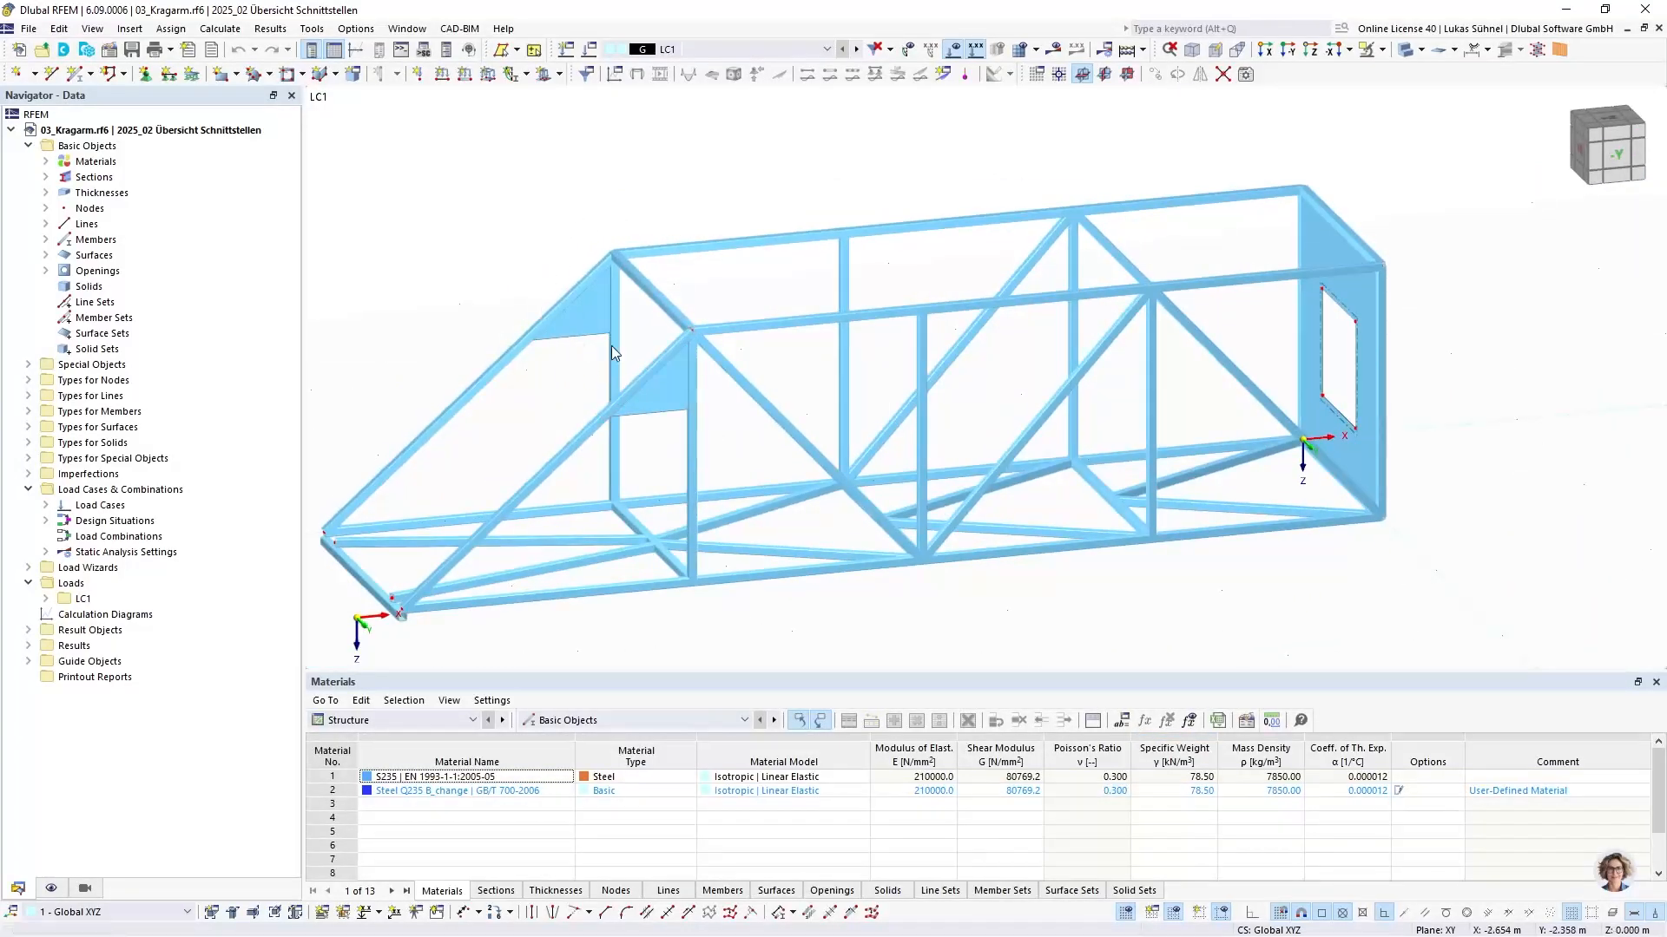
ctrl+middle_drag(733, 436, 854, 469)
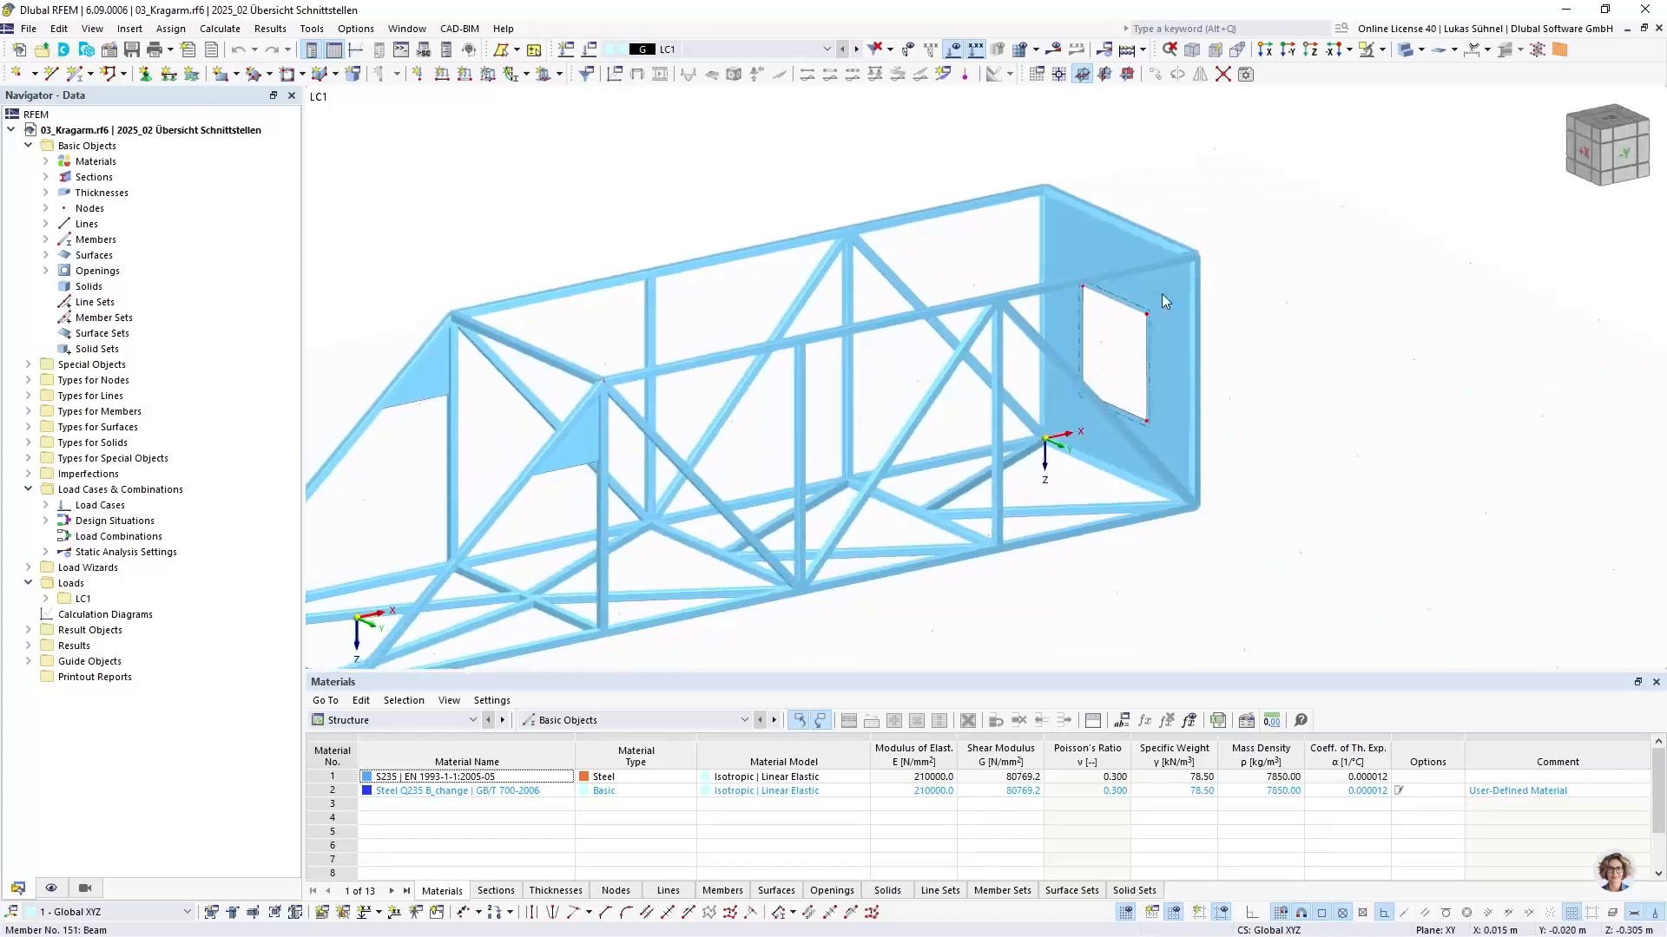
click(1079, 249)
scroll(1164, 342, down, 3)
ctrl+middle_drag(1164, 342, 855, 523)
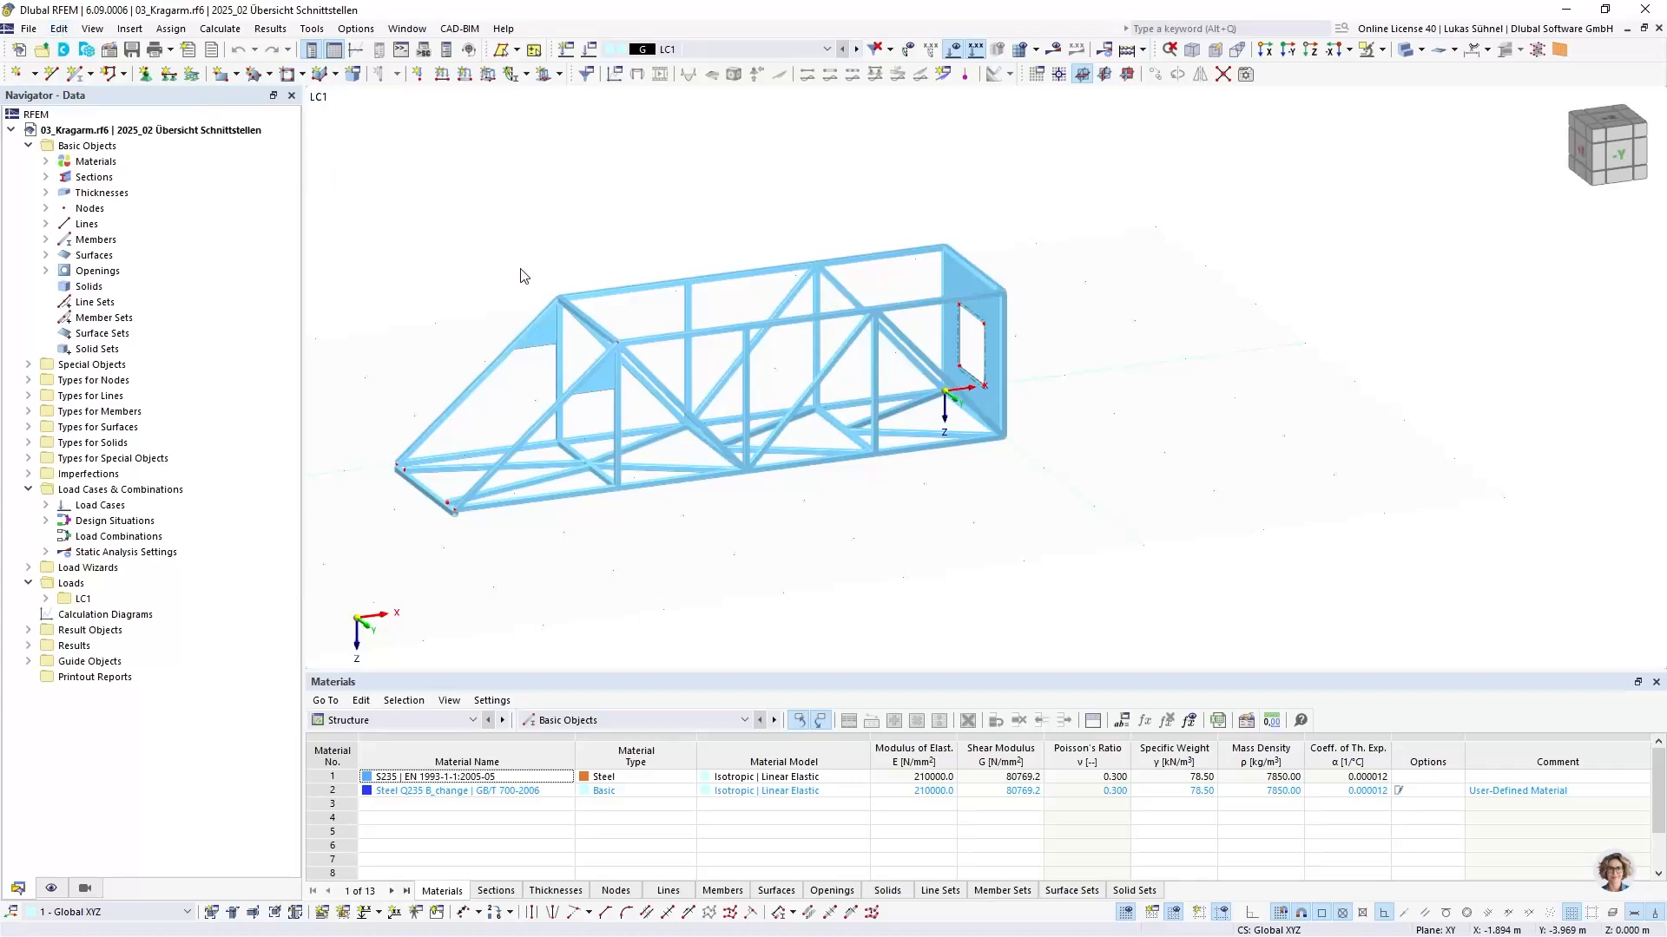
Export the model in SDNF format to the Desktop as "Cantilever", including linear members, surfaces and openings
click(30, 31)
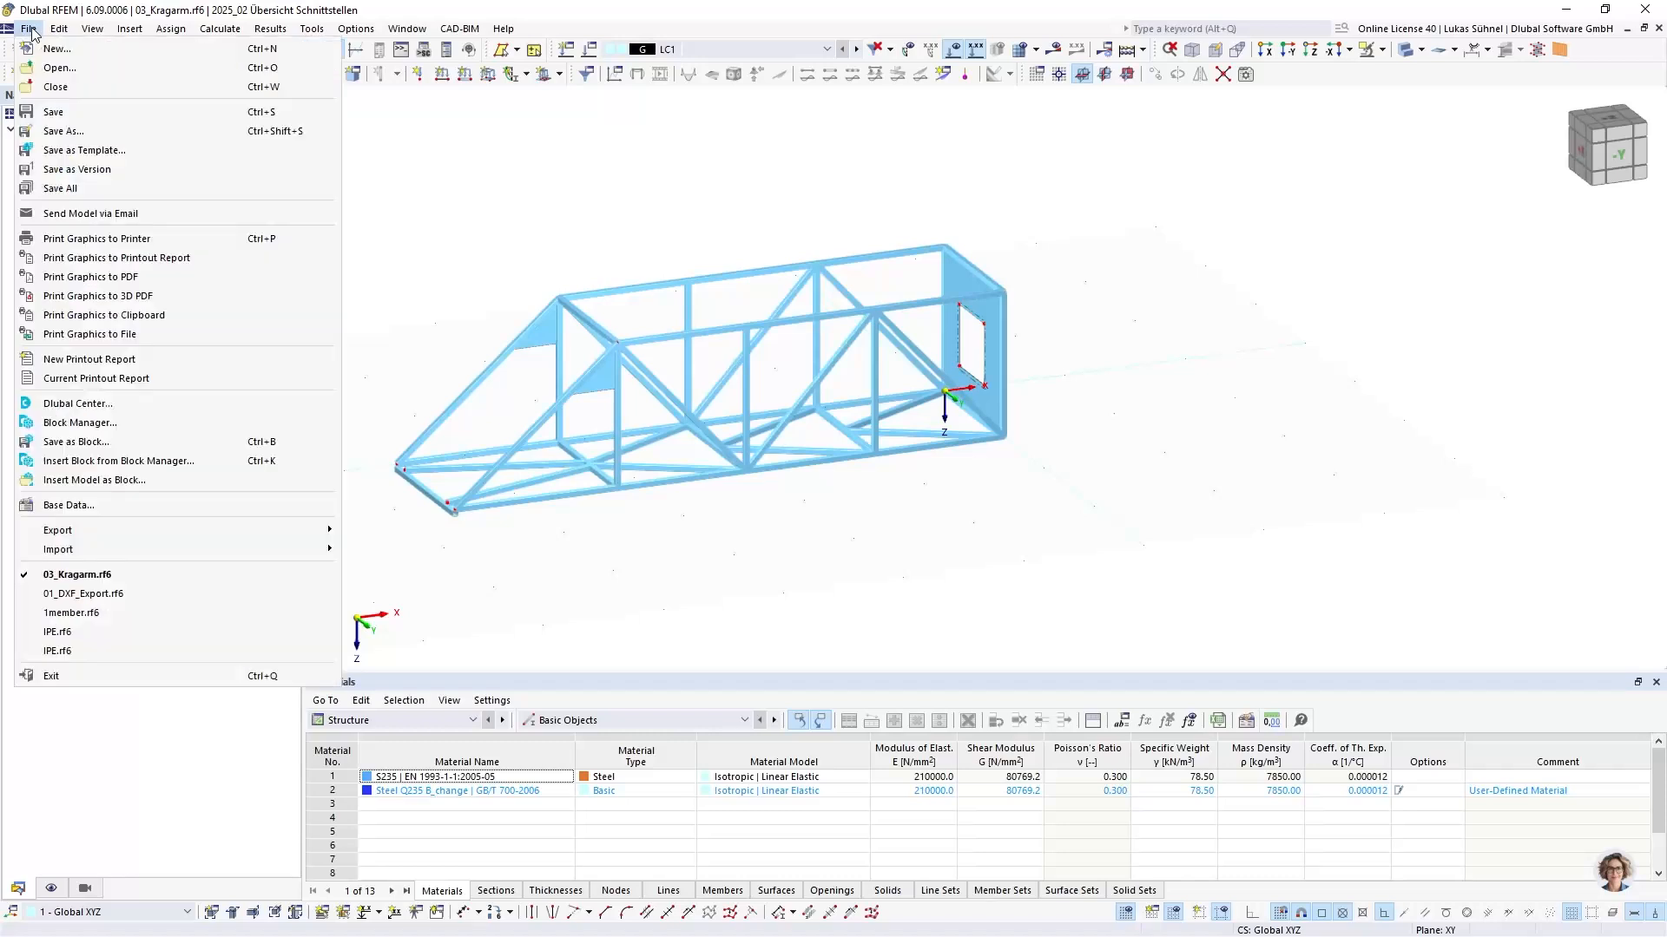
mouse_move(209, 536)
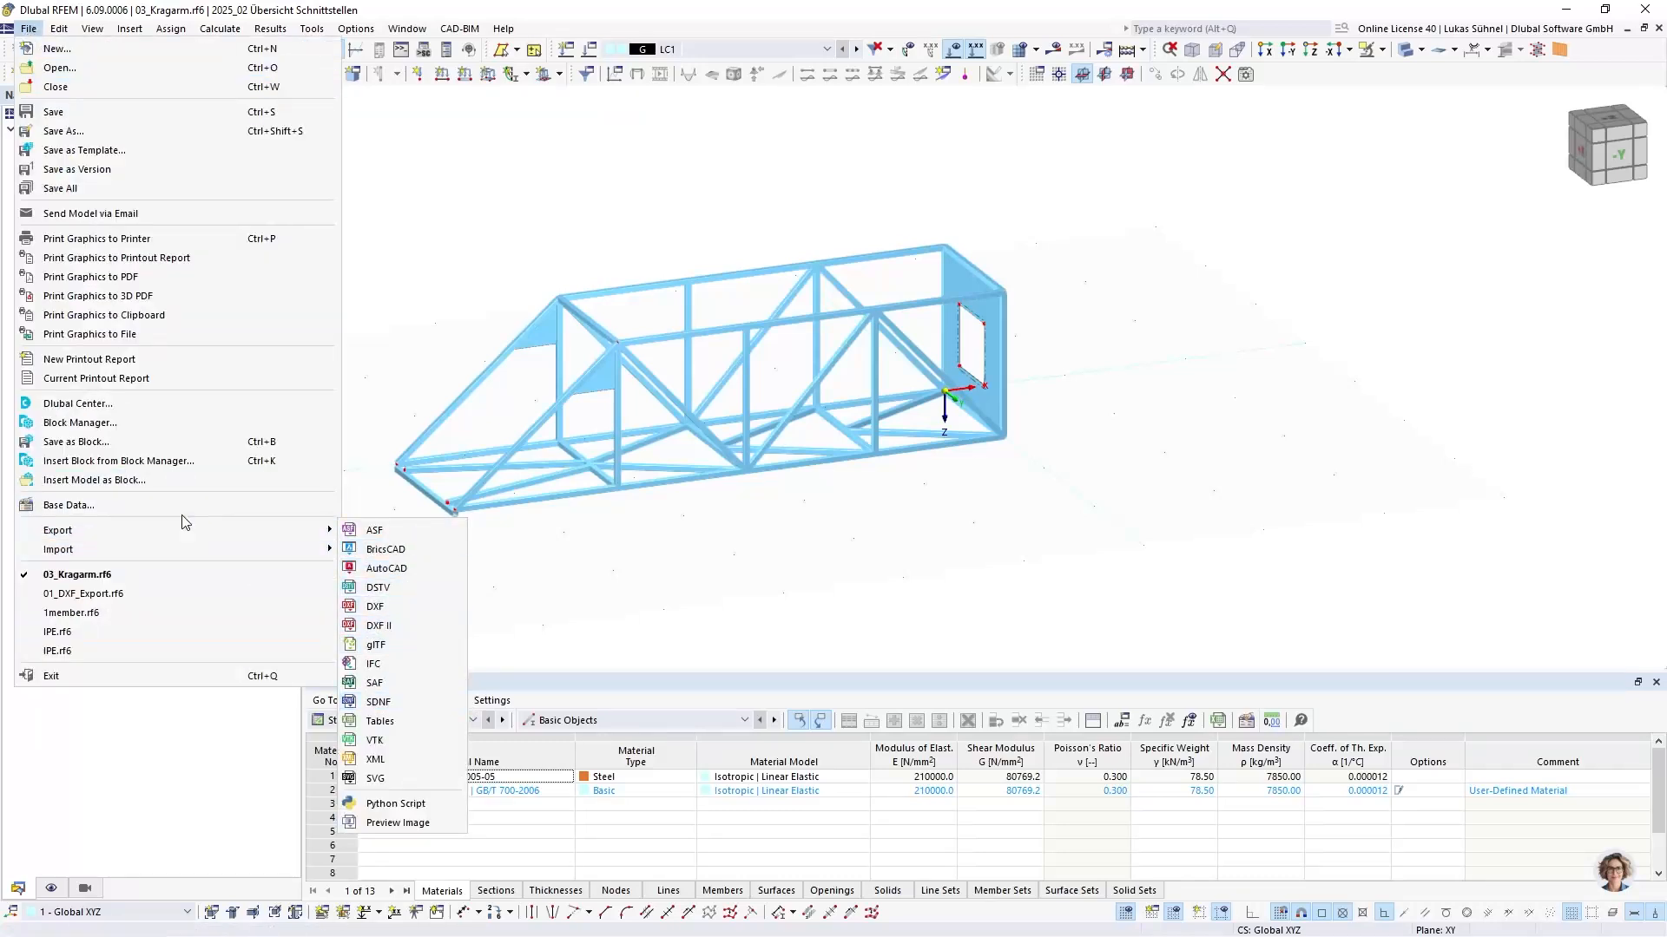
click(391, 701)
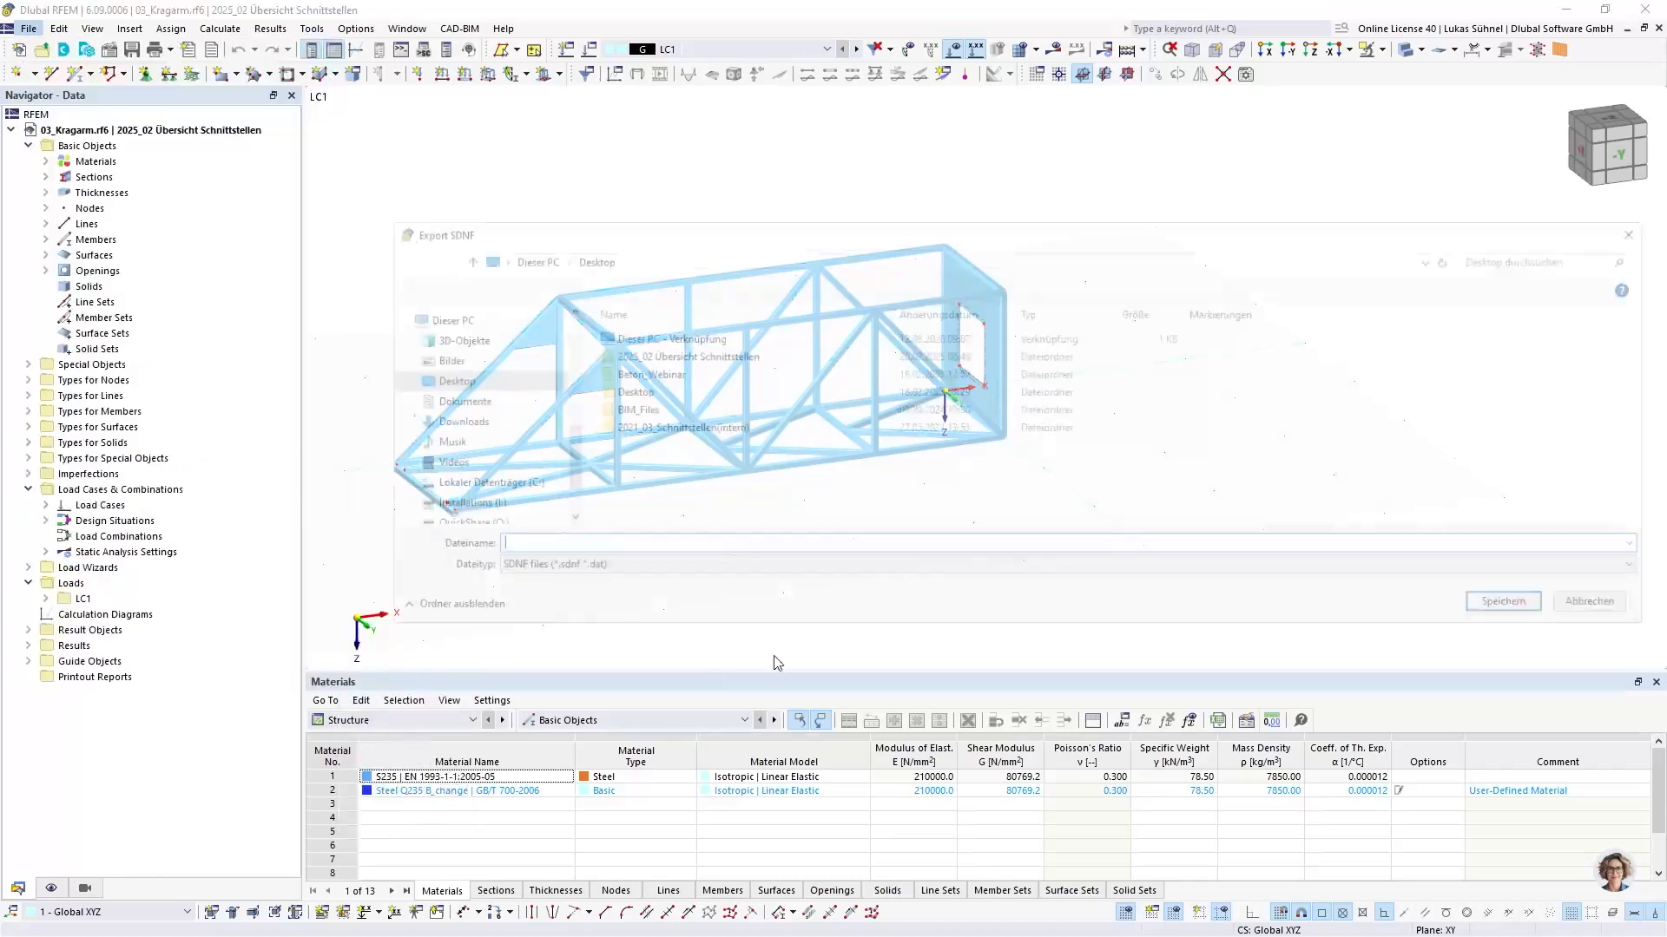
click(519, 545)
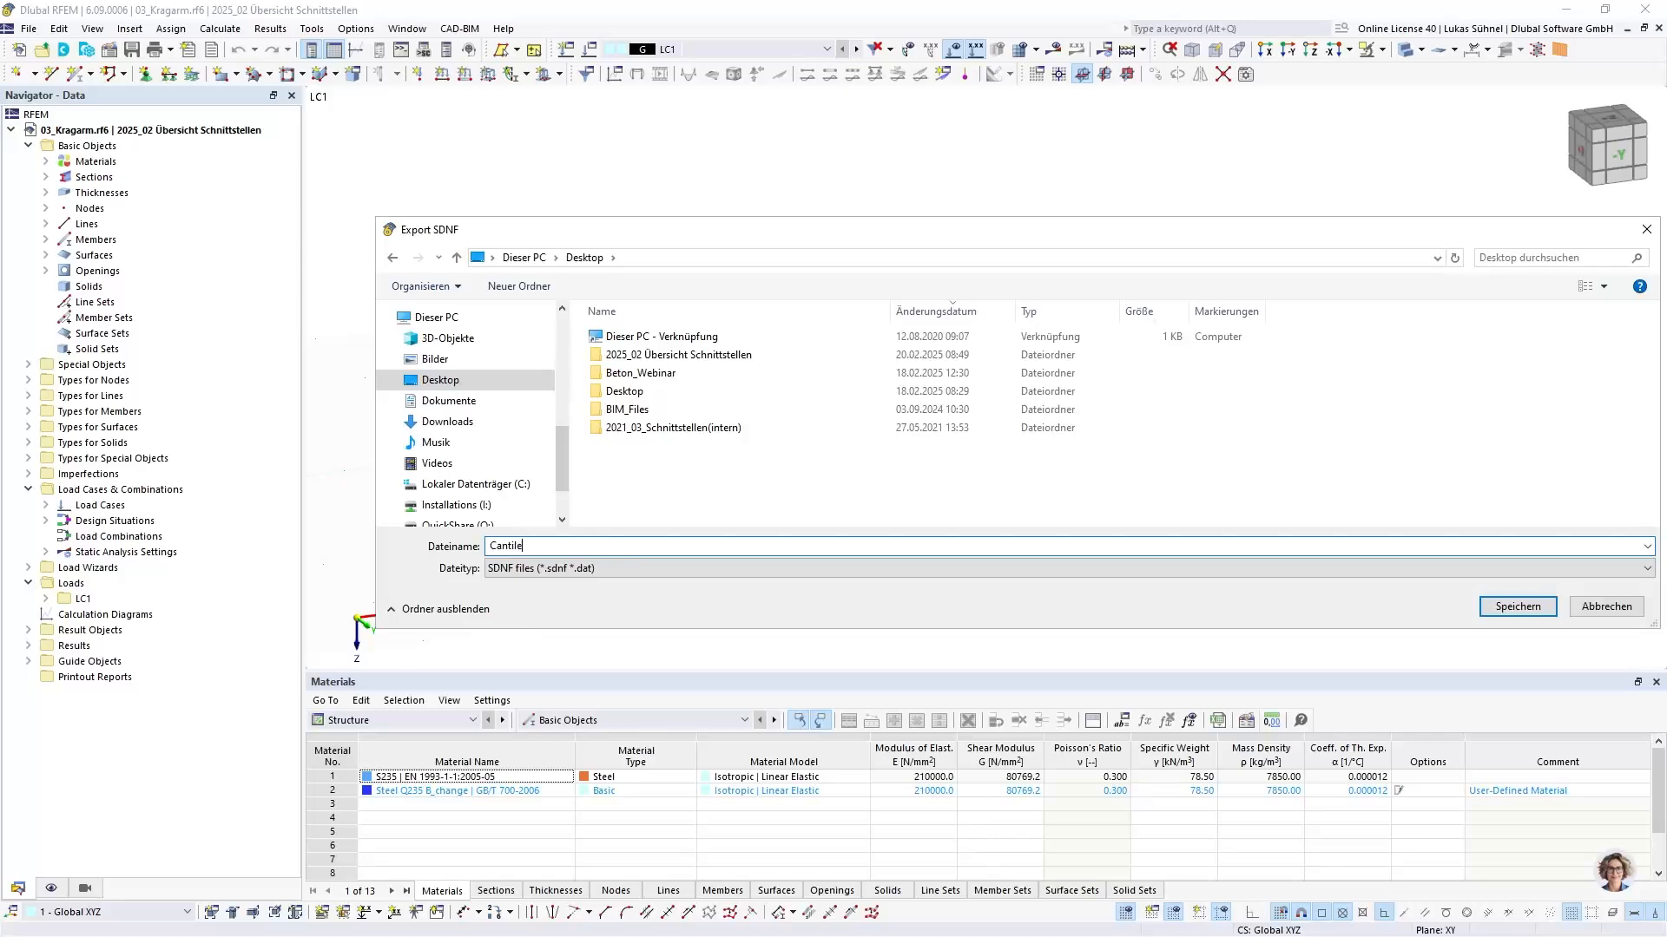
key(Return)
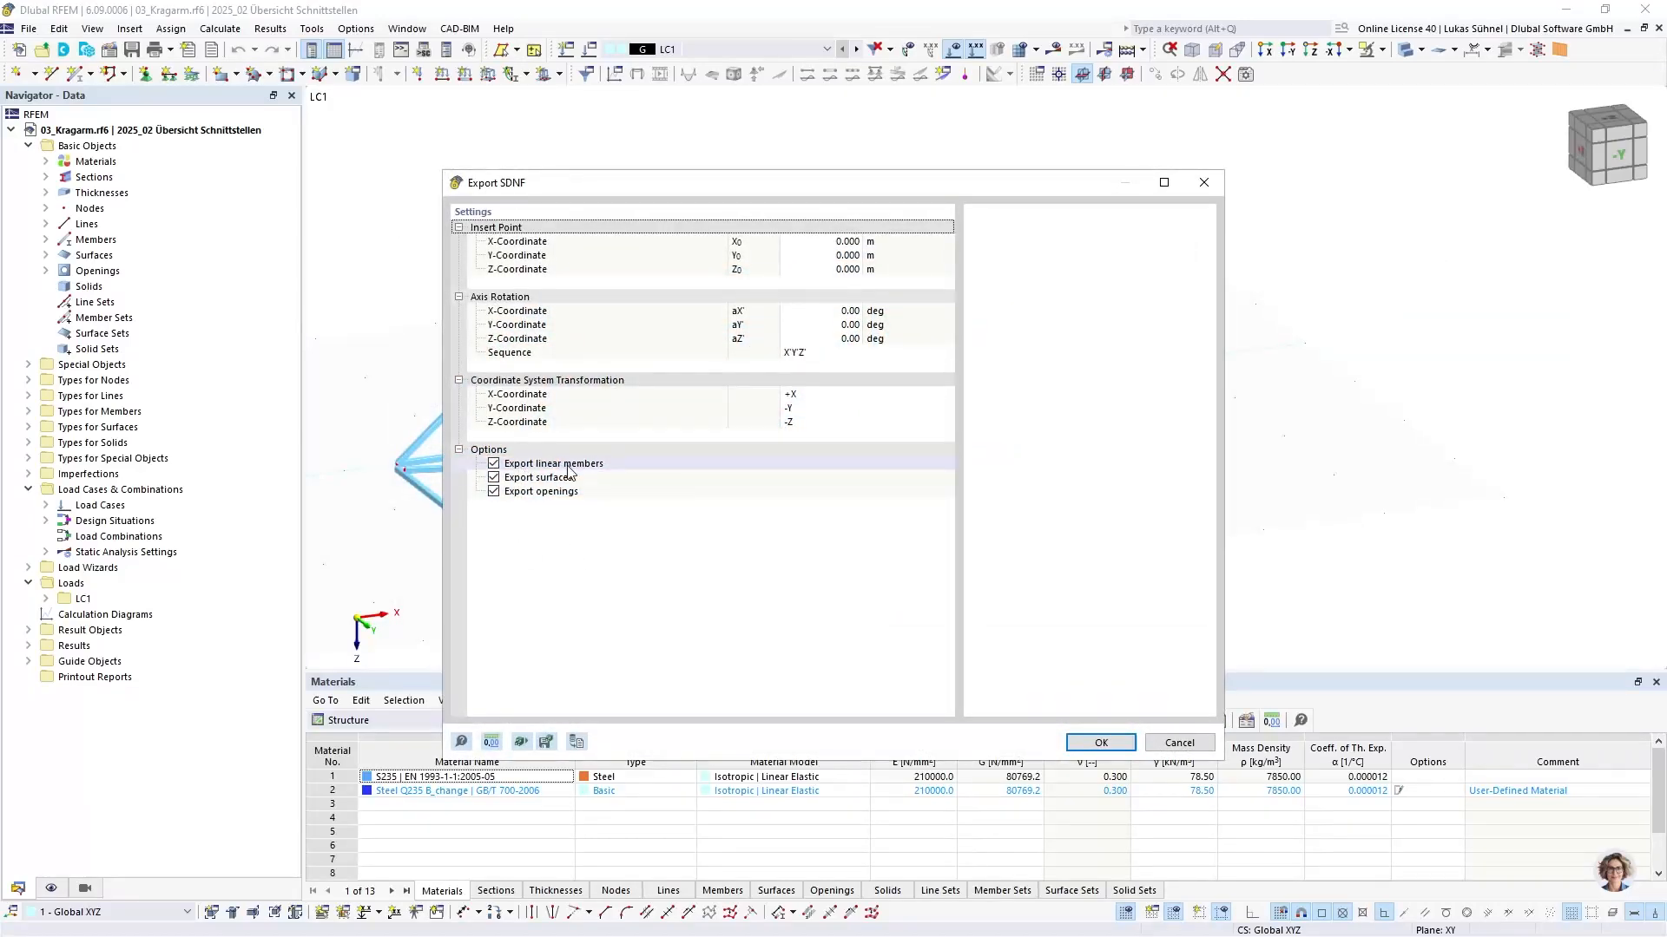
click(1101, 742)
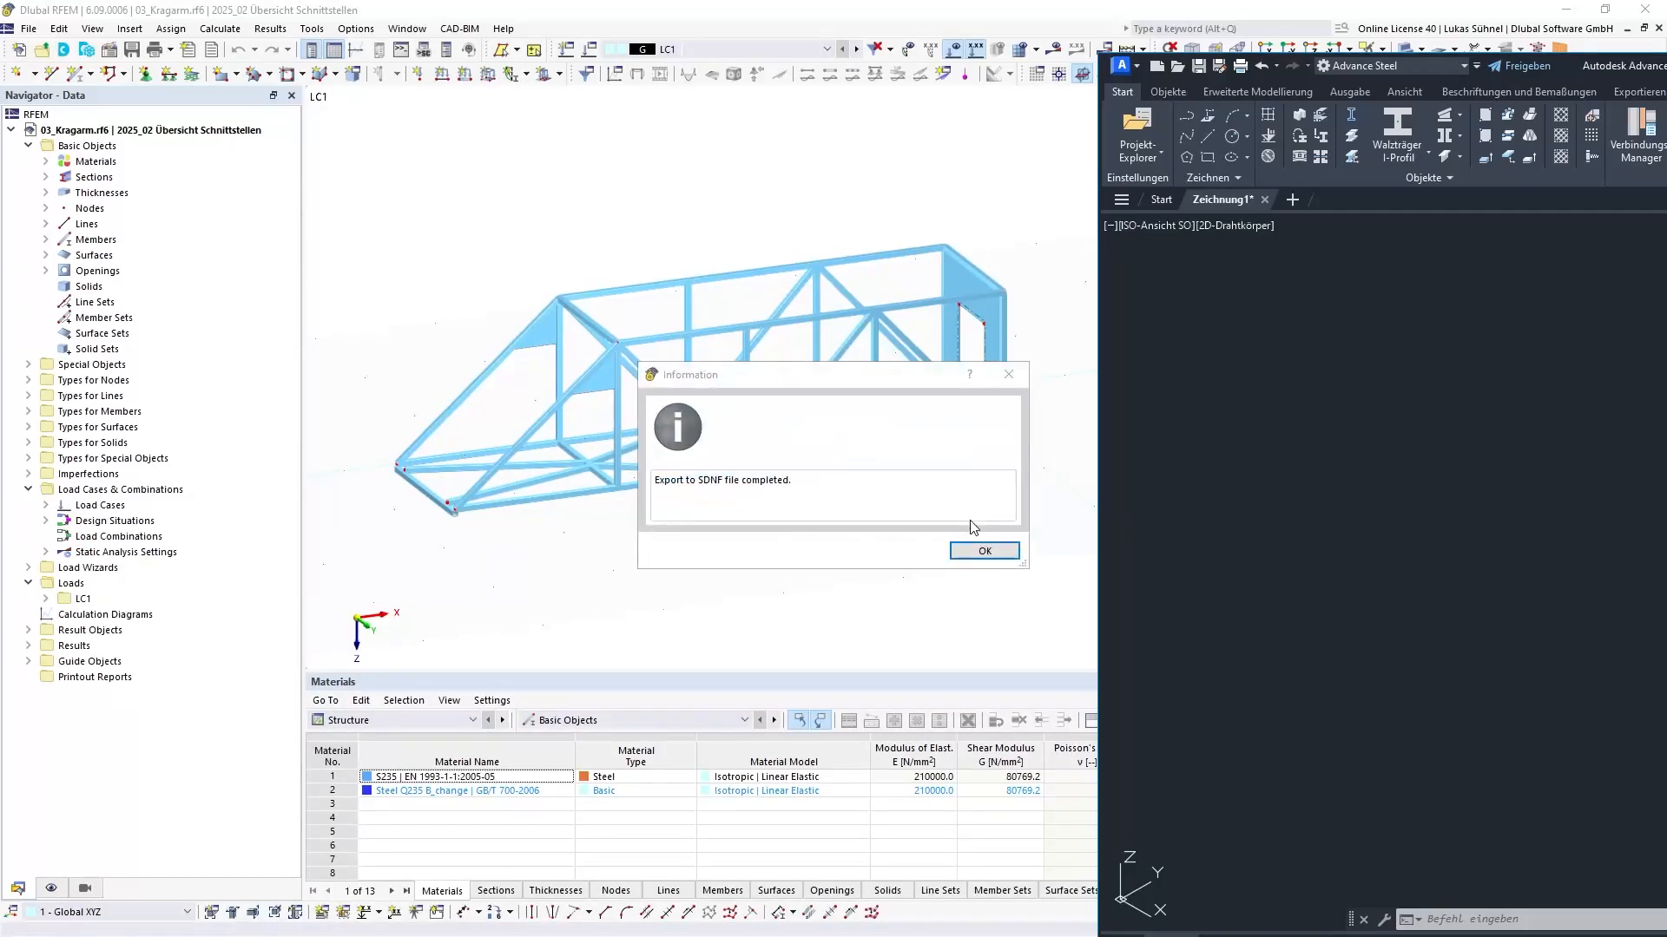
Acknowledge the completed SDNF export, switch to Advance Steel and maximize its window
click(978, 552)
key(alt+Tab)
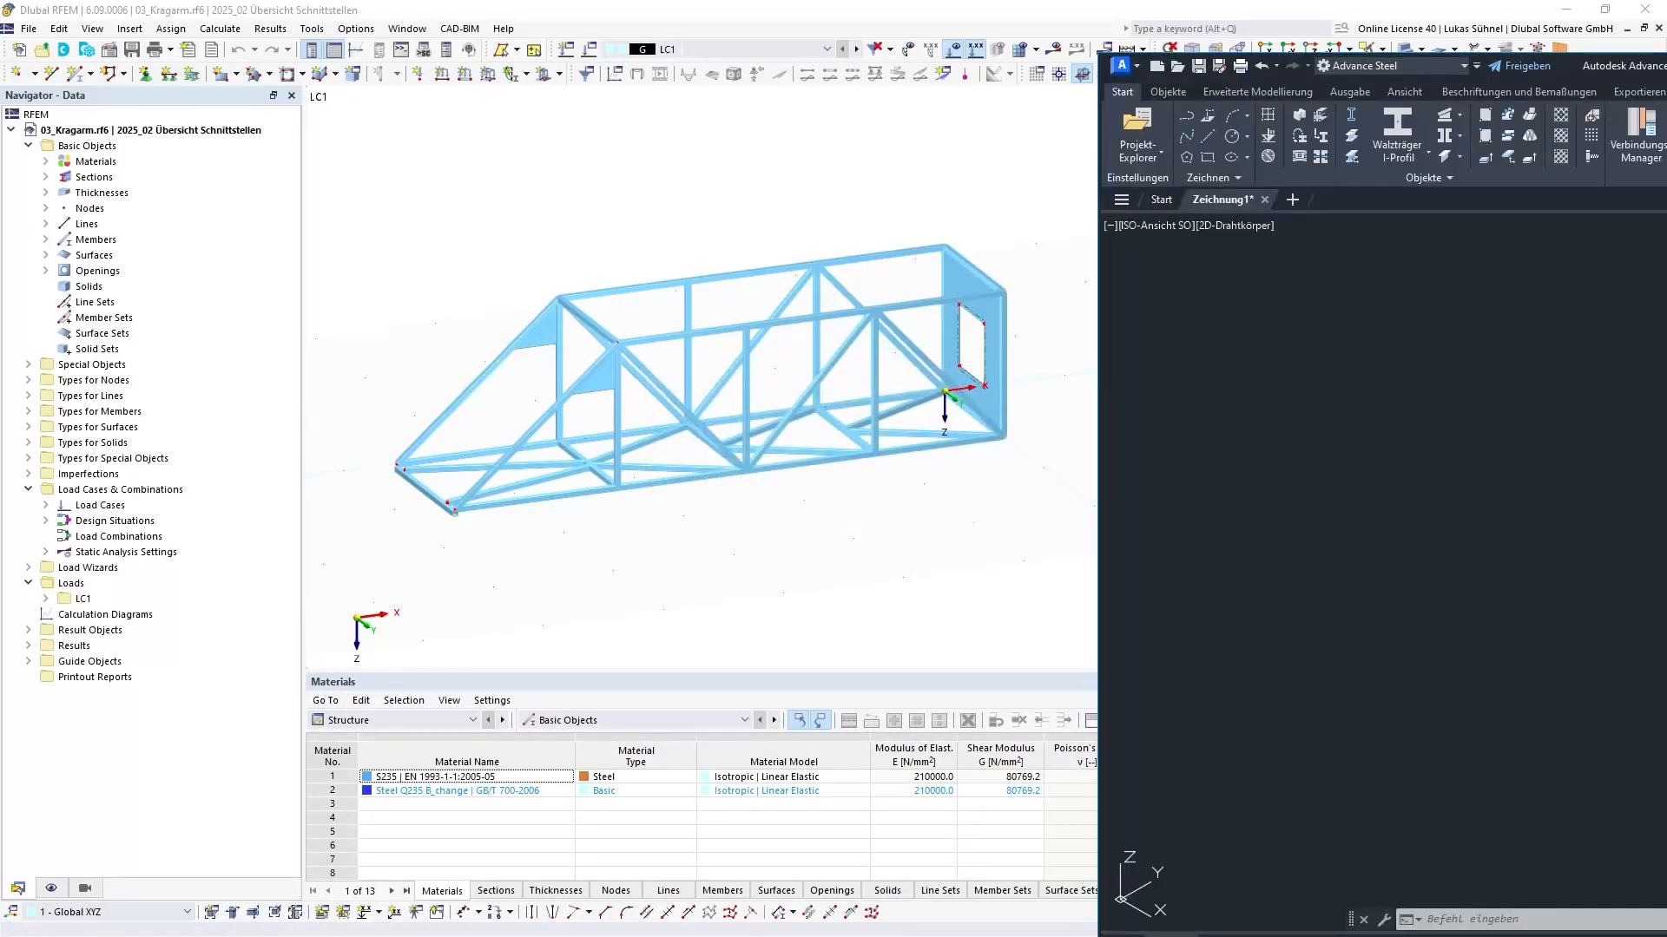
drag(1666, 66, 1120, 0)
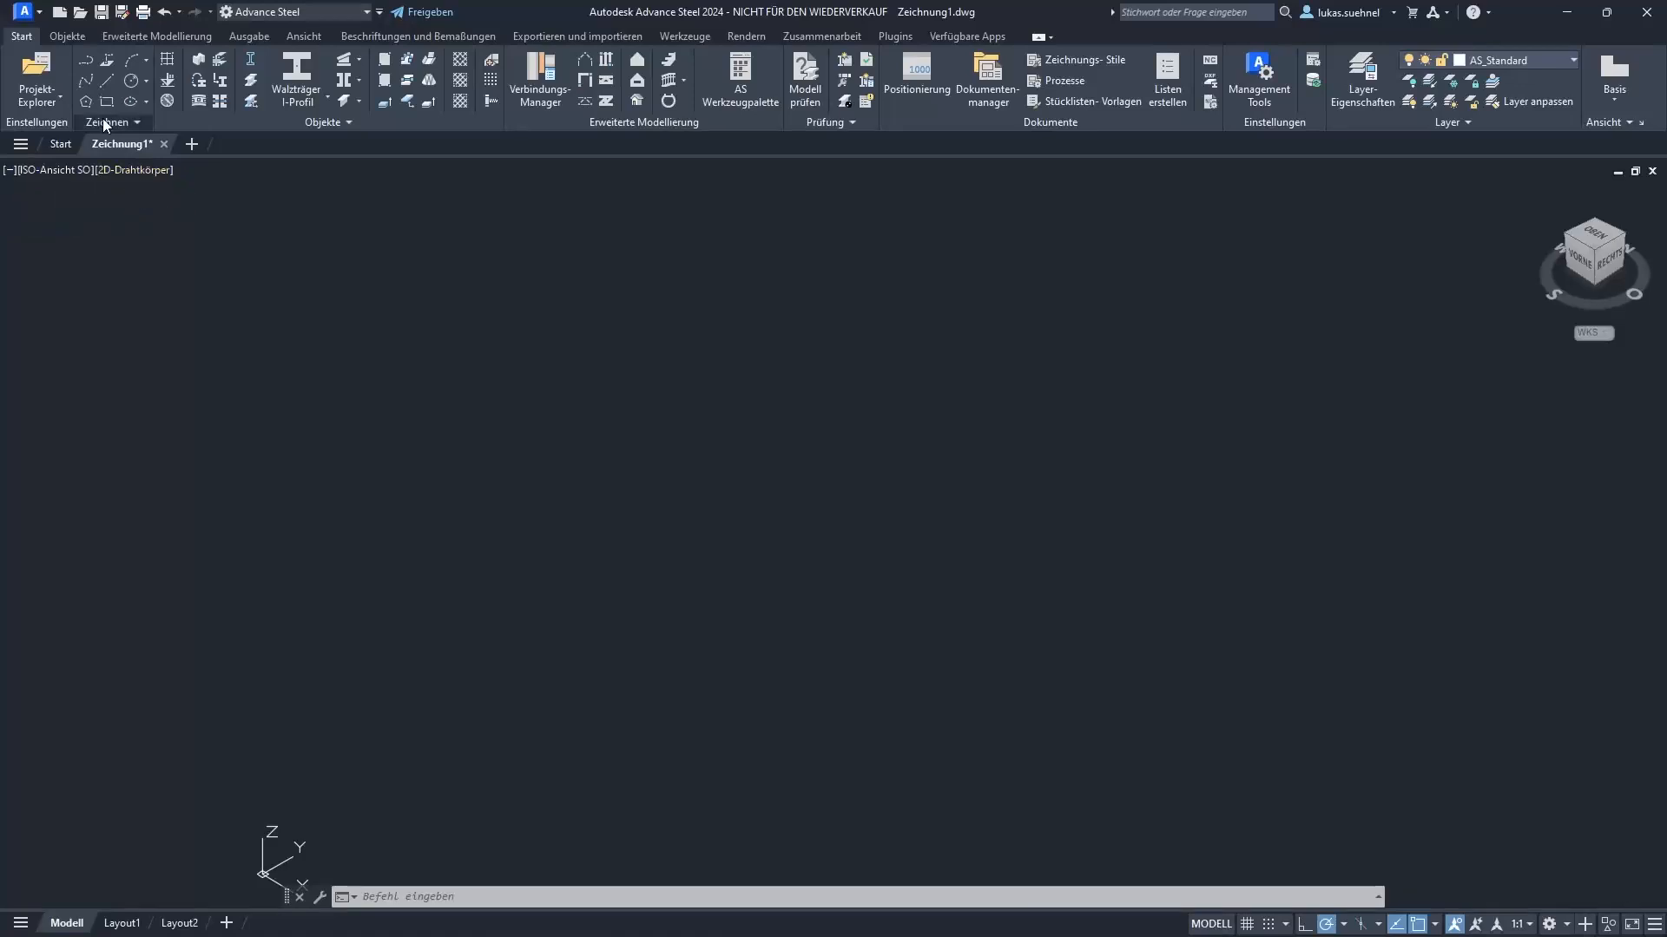
click(39, 14)
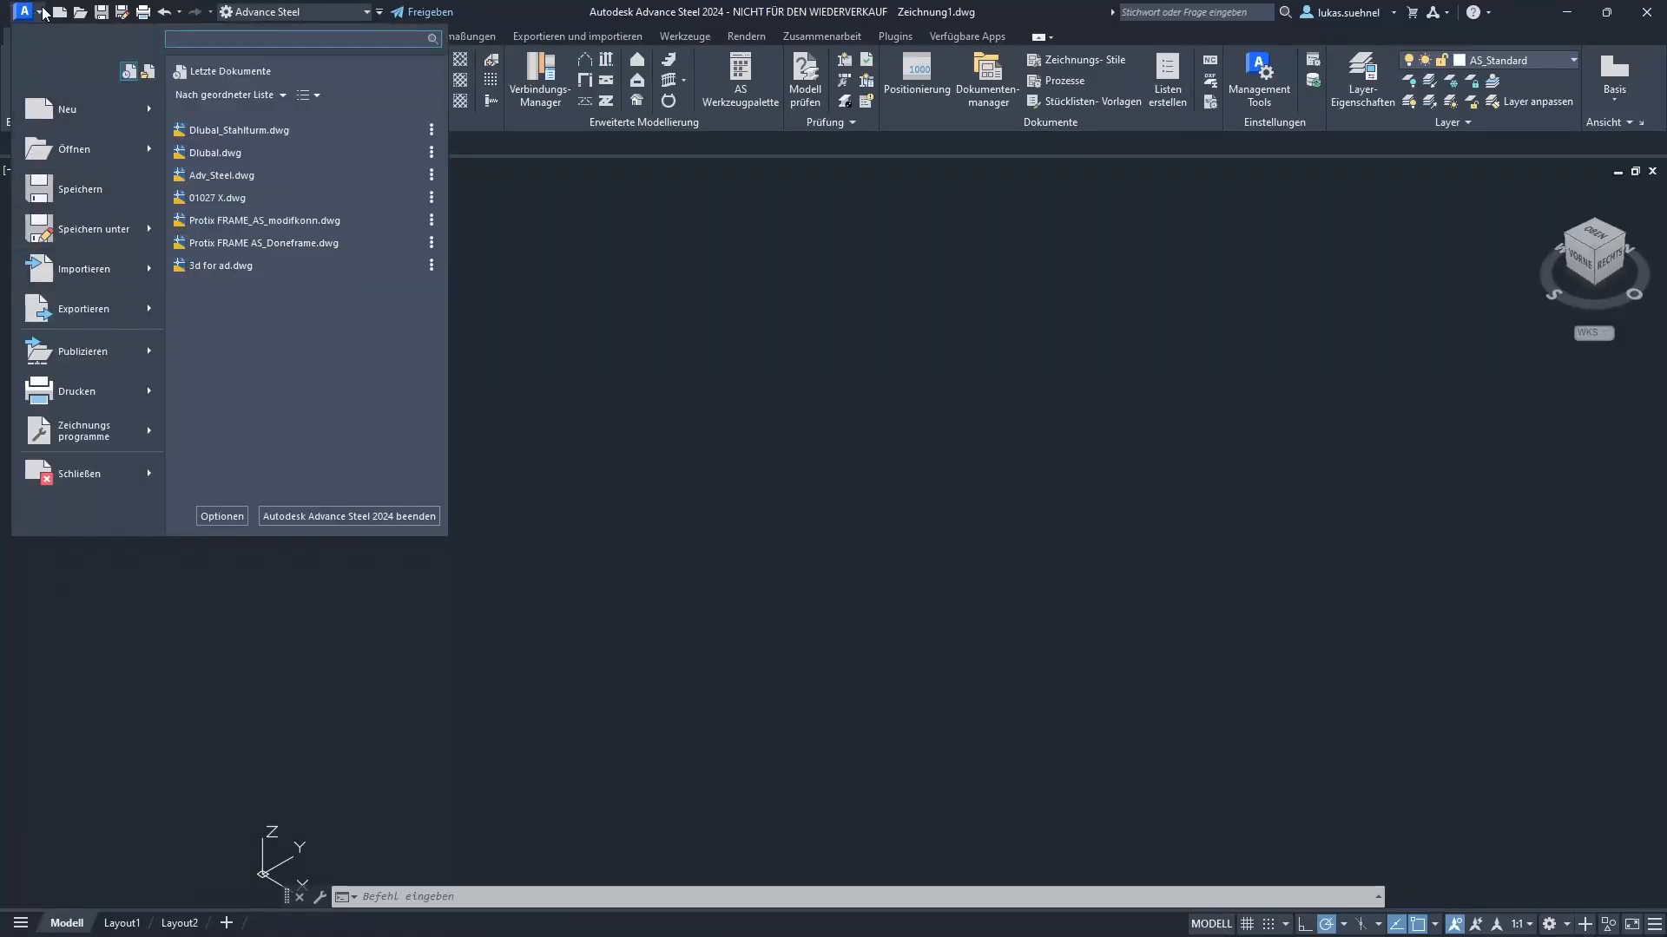
mouse_move(94, 273)
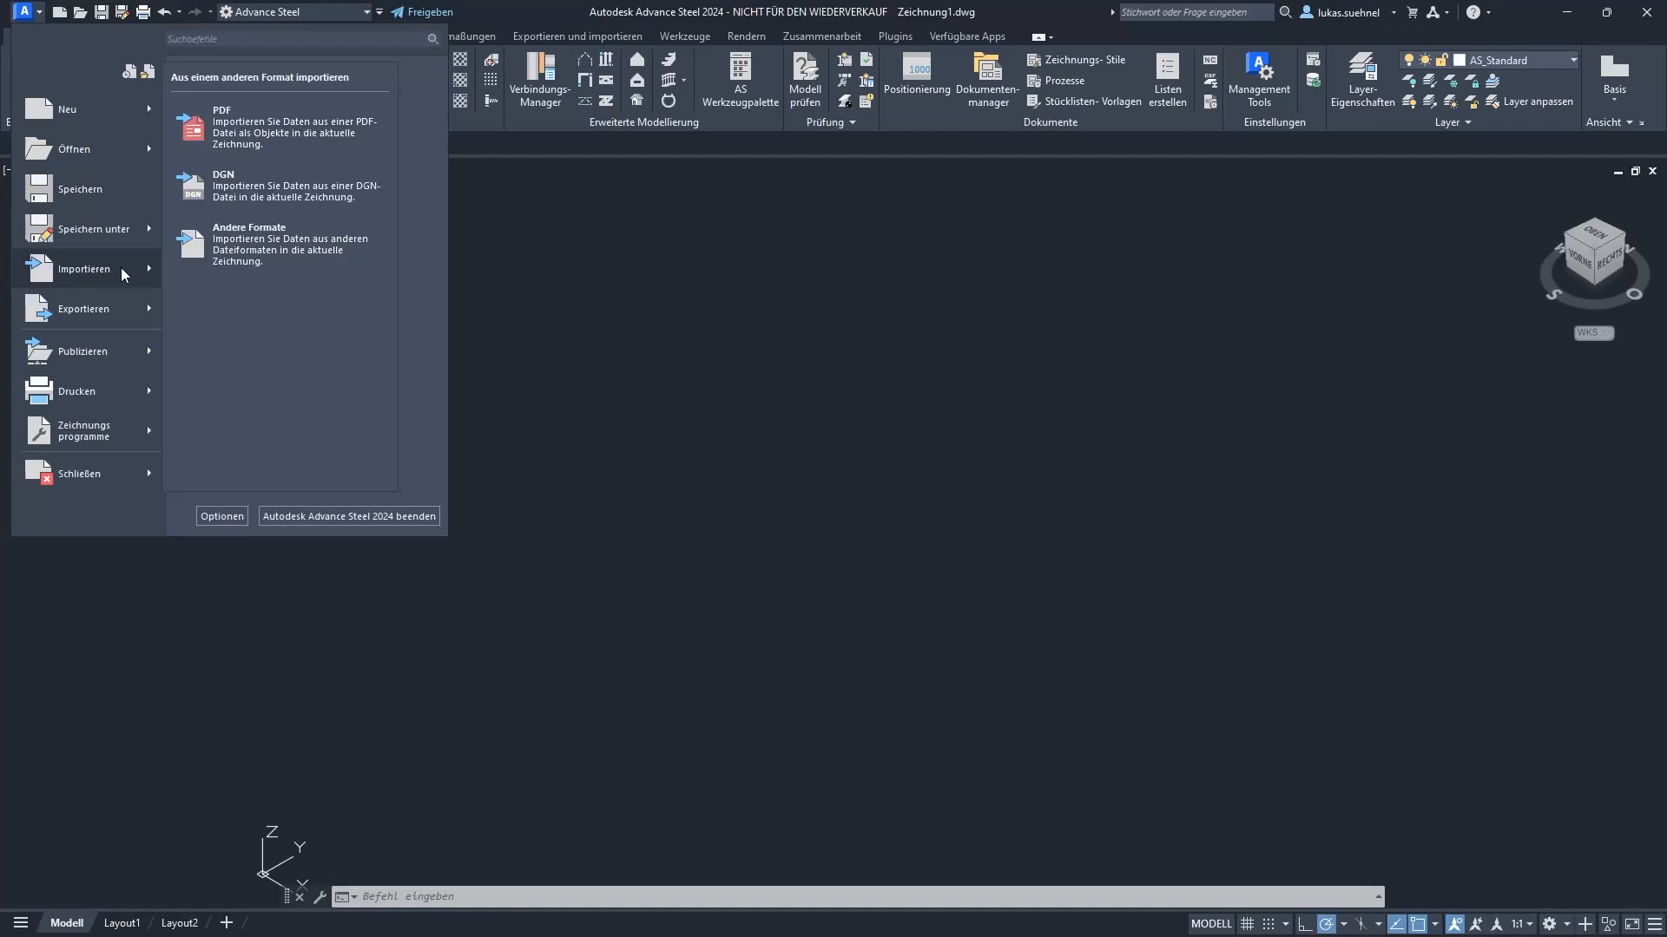
click(725, 428)
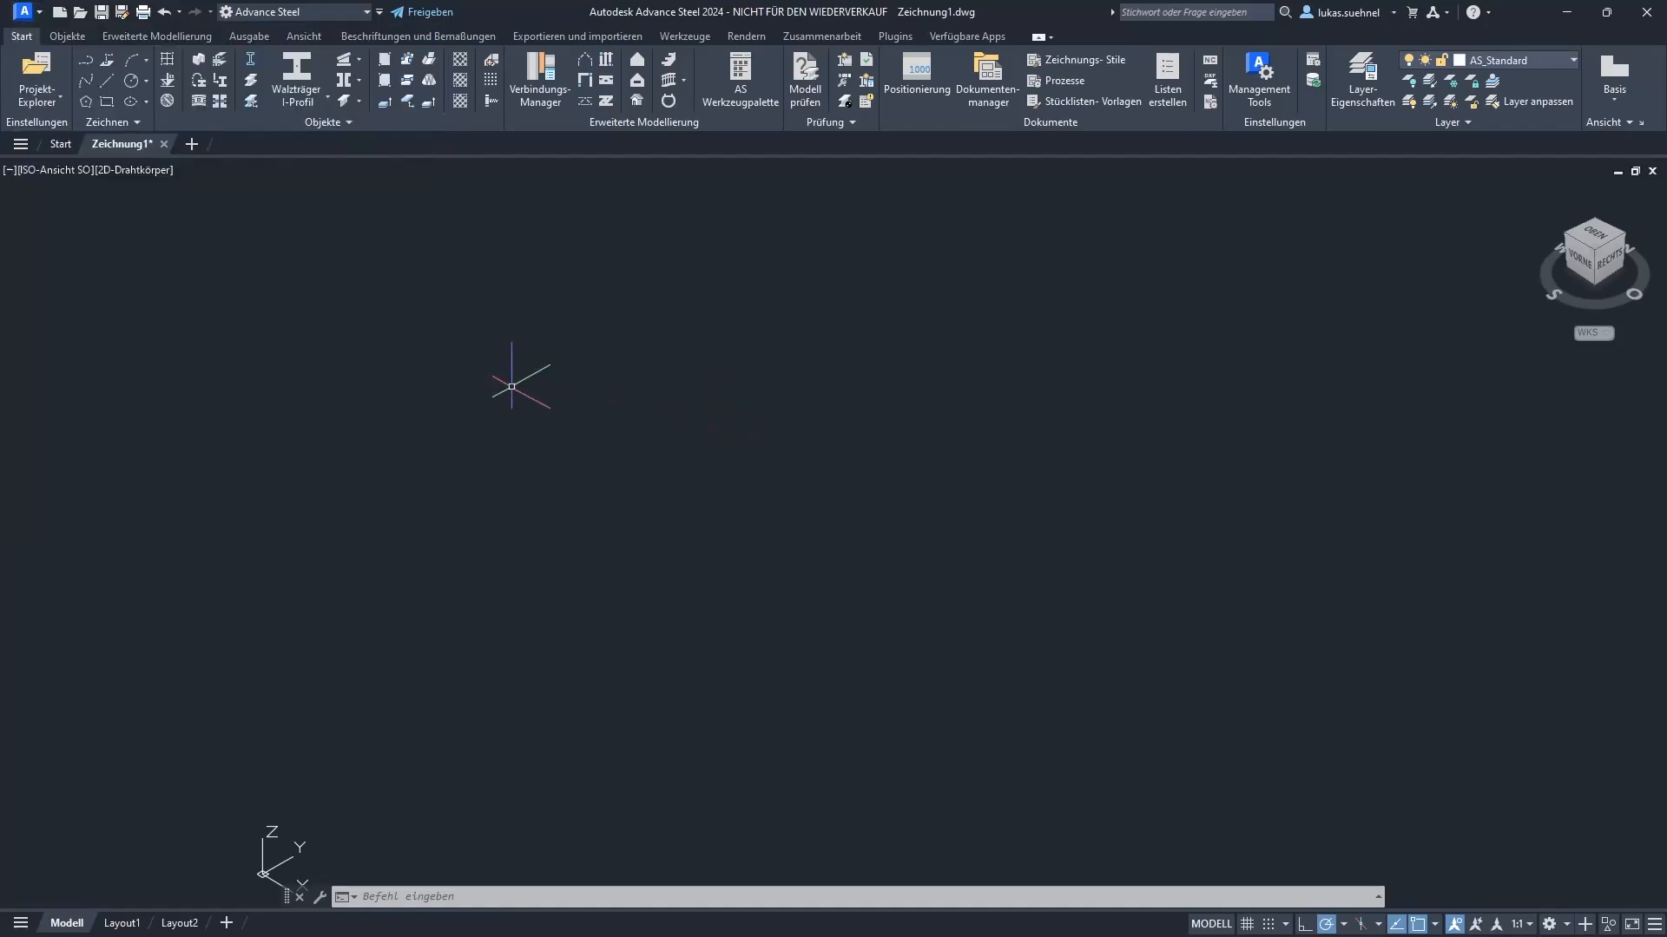
Import Cantilever.sdnf from the Desktop with Advance Steel as the application, placing the insertion point near the coordinate origin
click(531, 36)
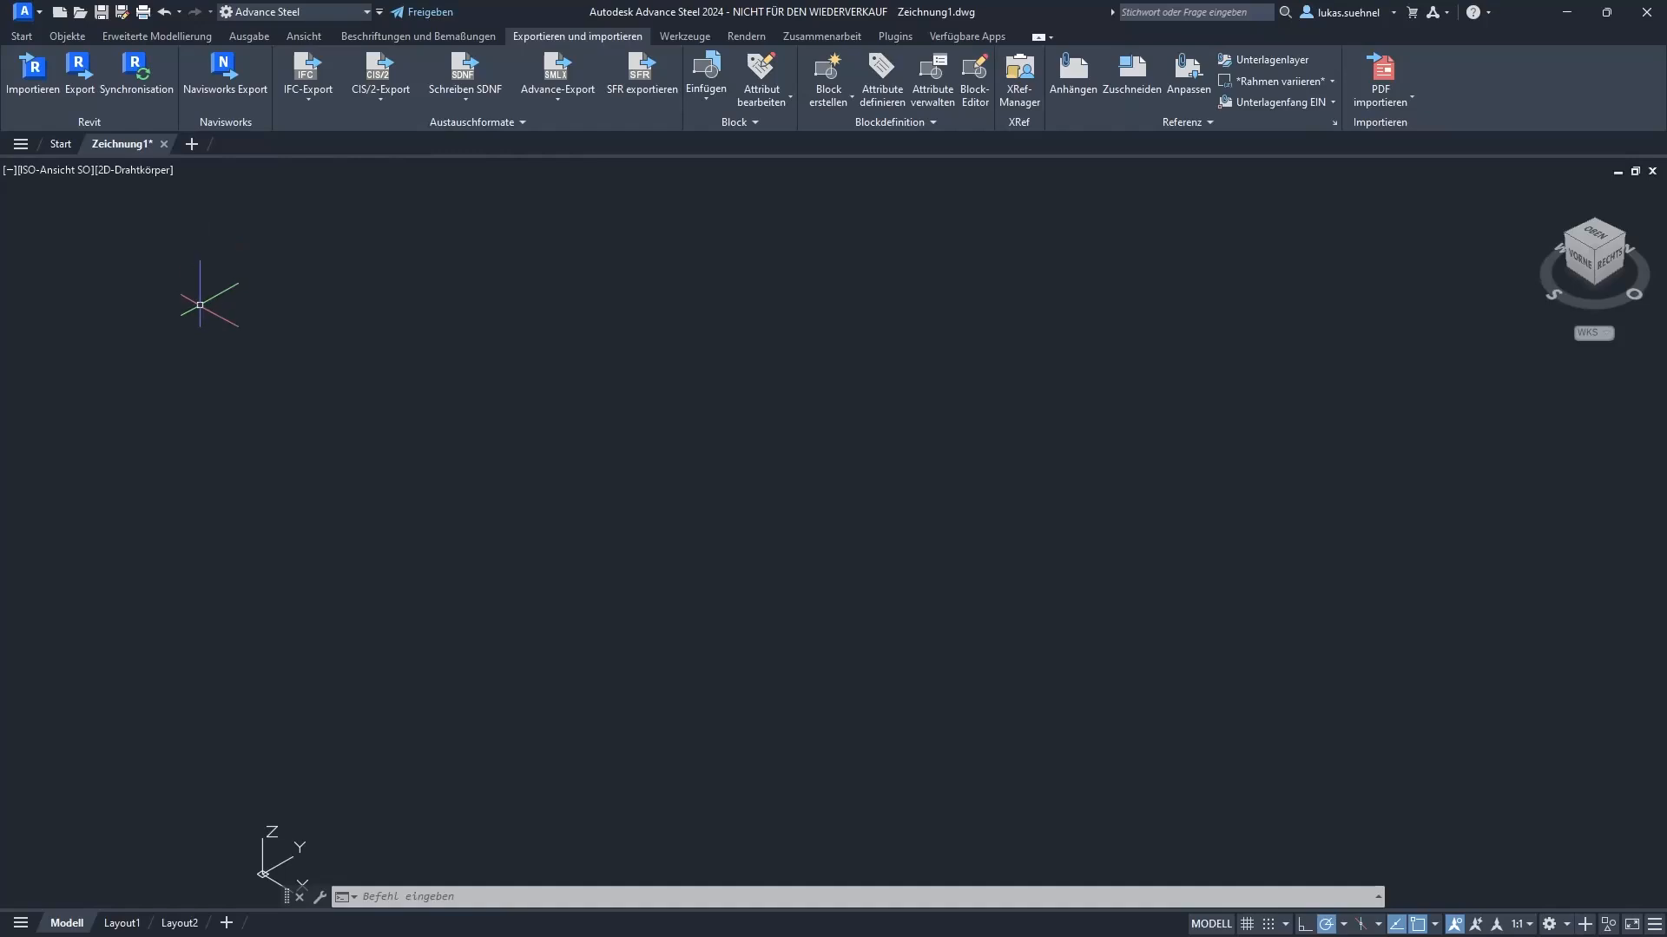
click(502, 125)
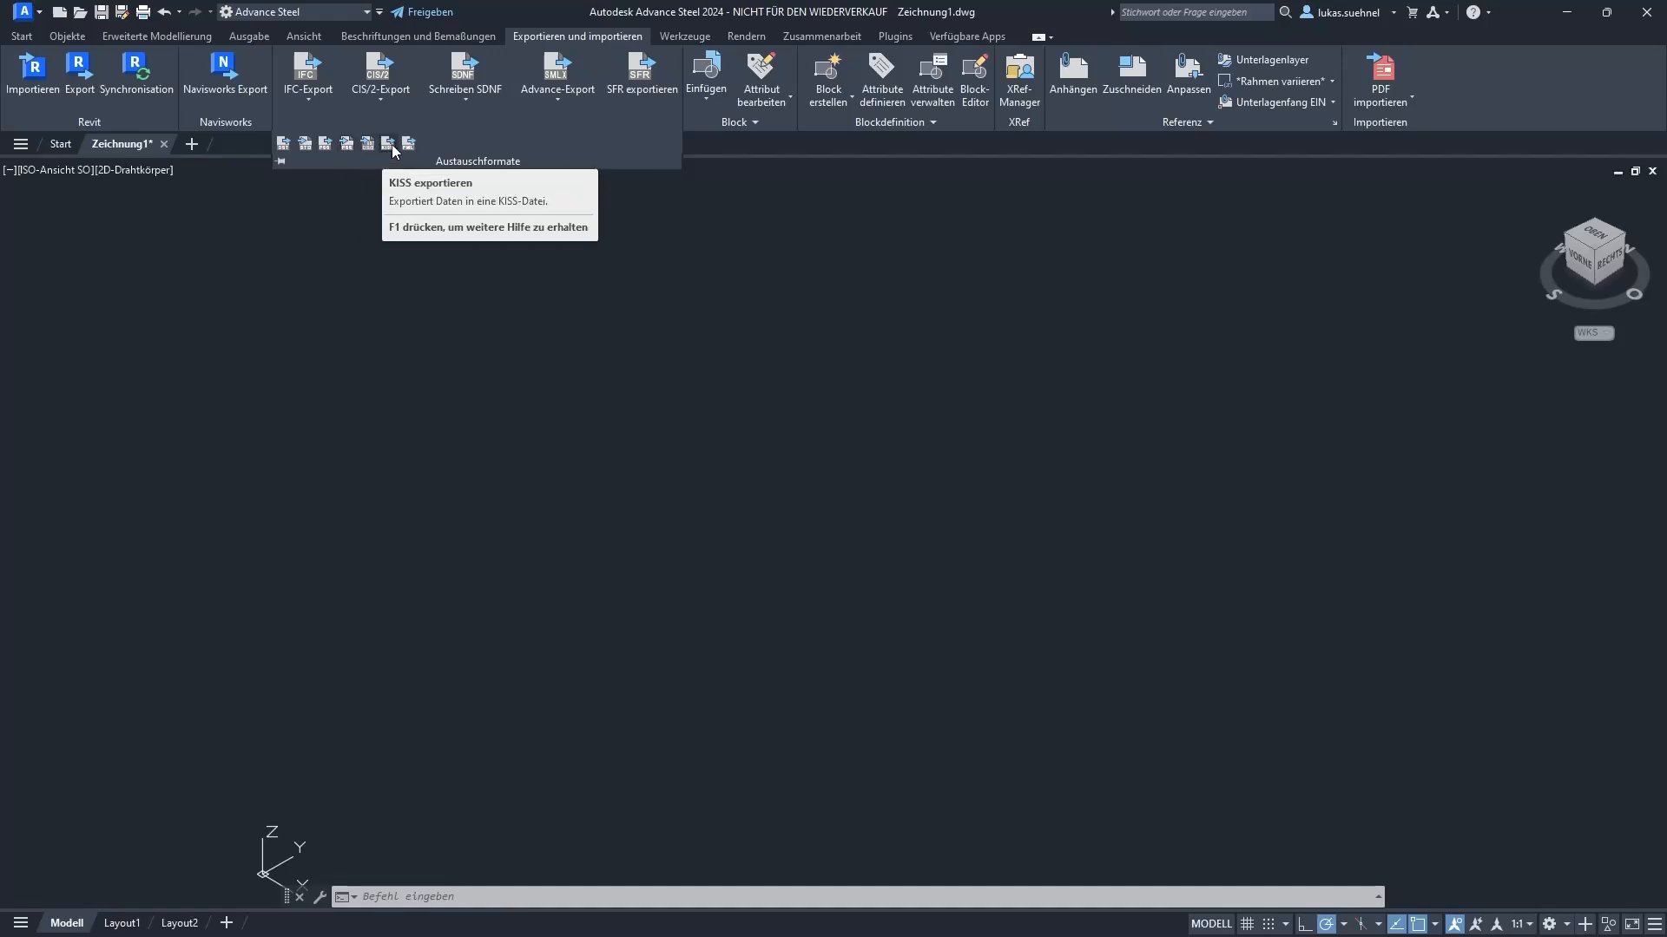
click(469, 267)
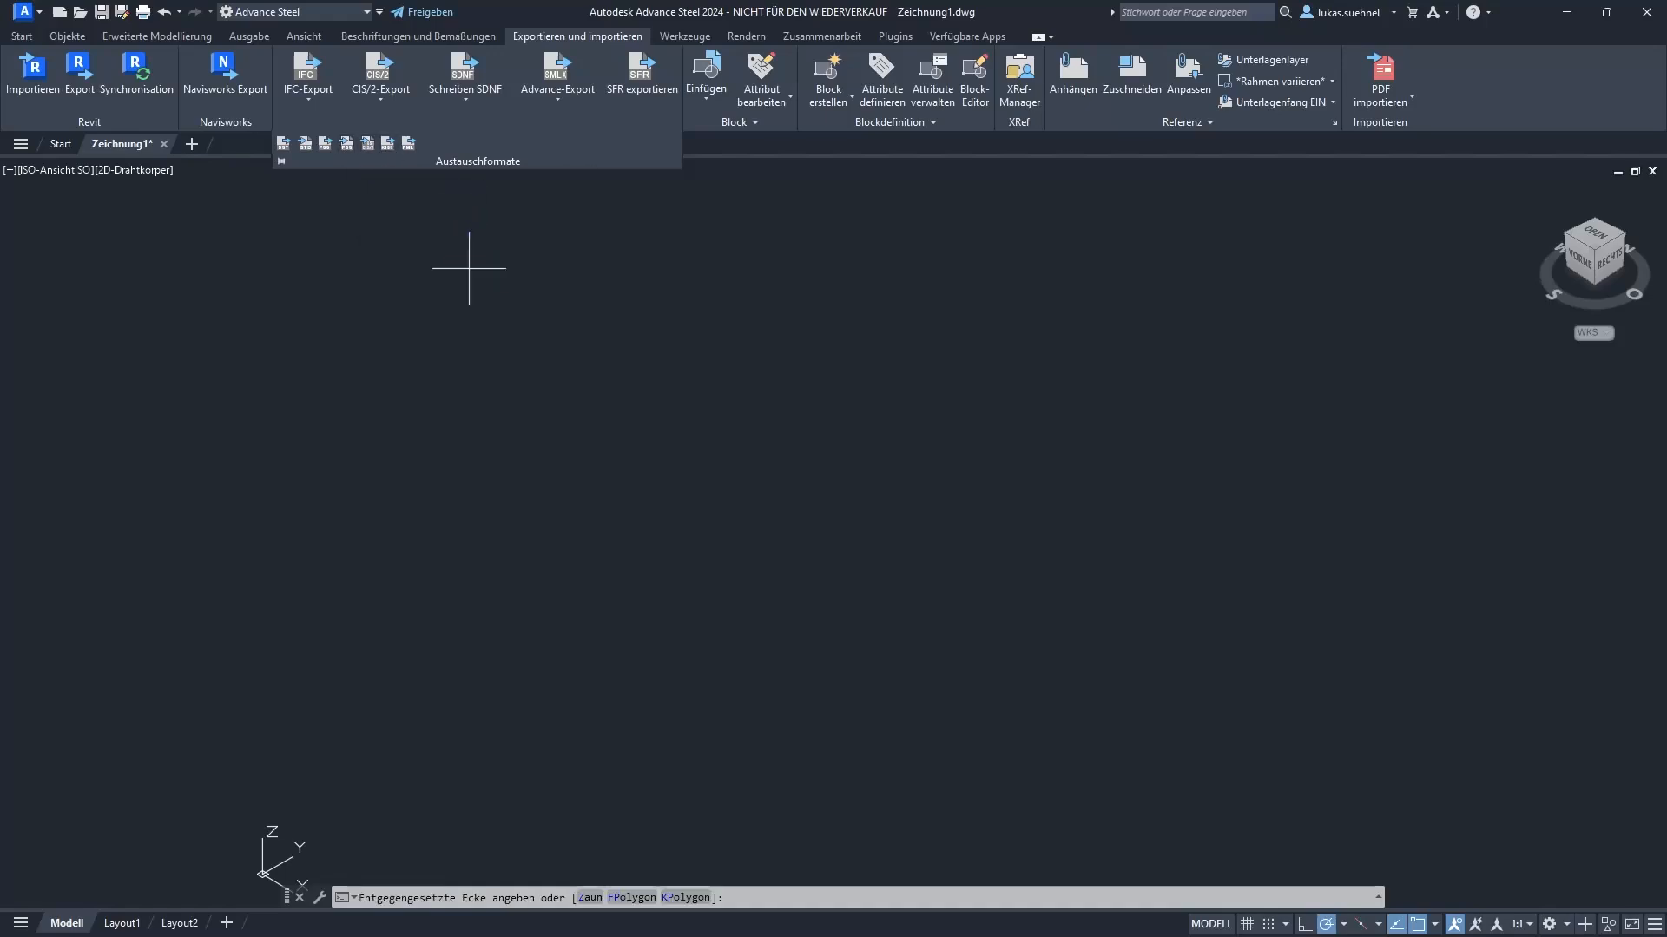
click(467, 101)
click(473, 165)
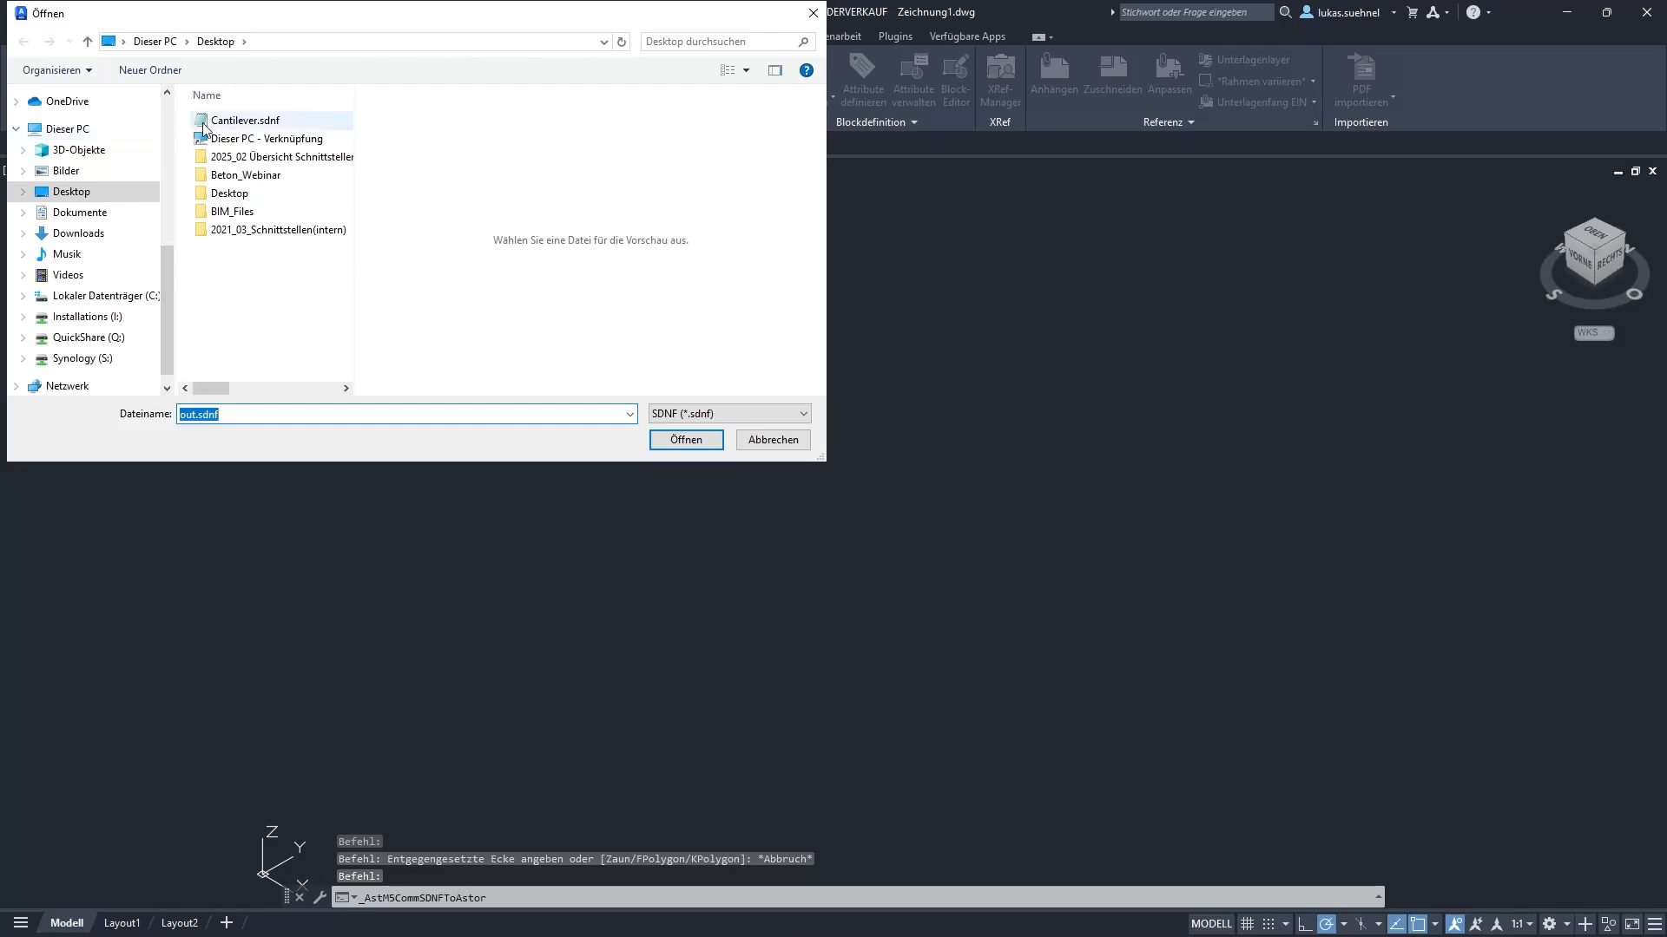
click(245, 120)
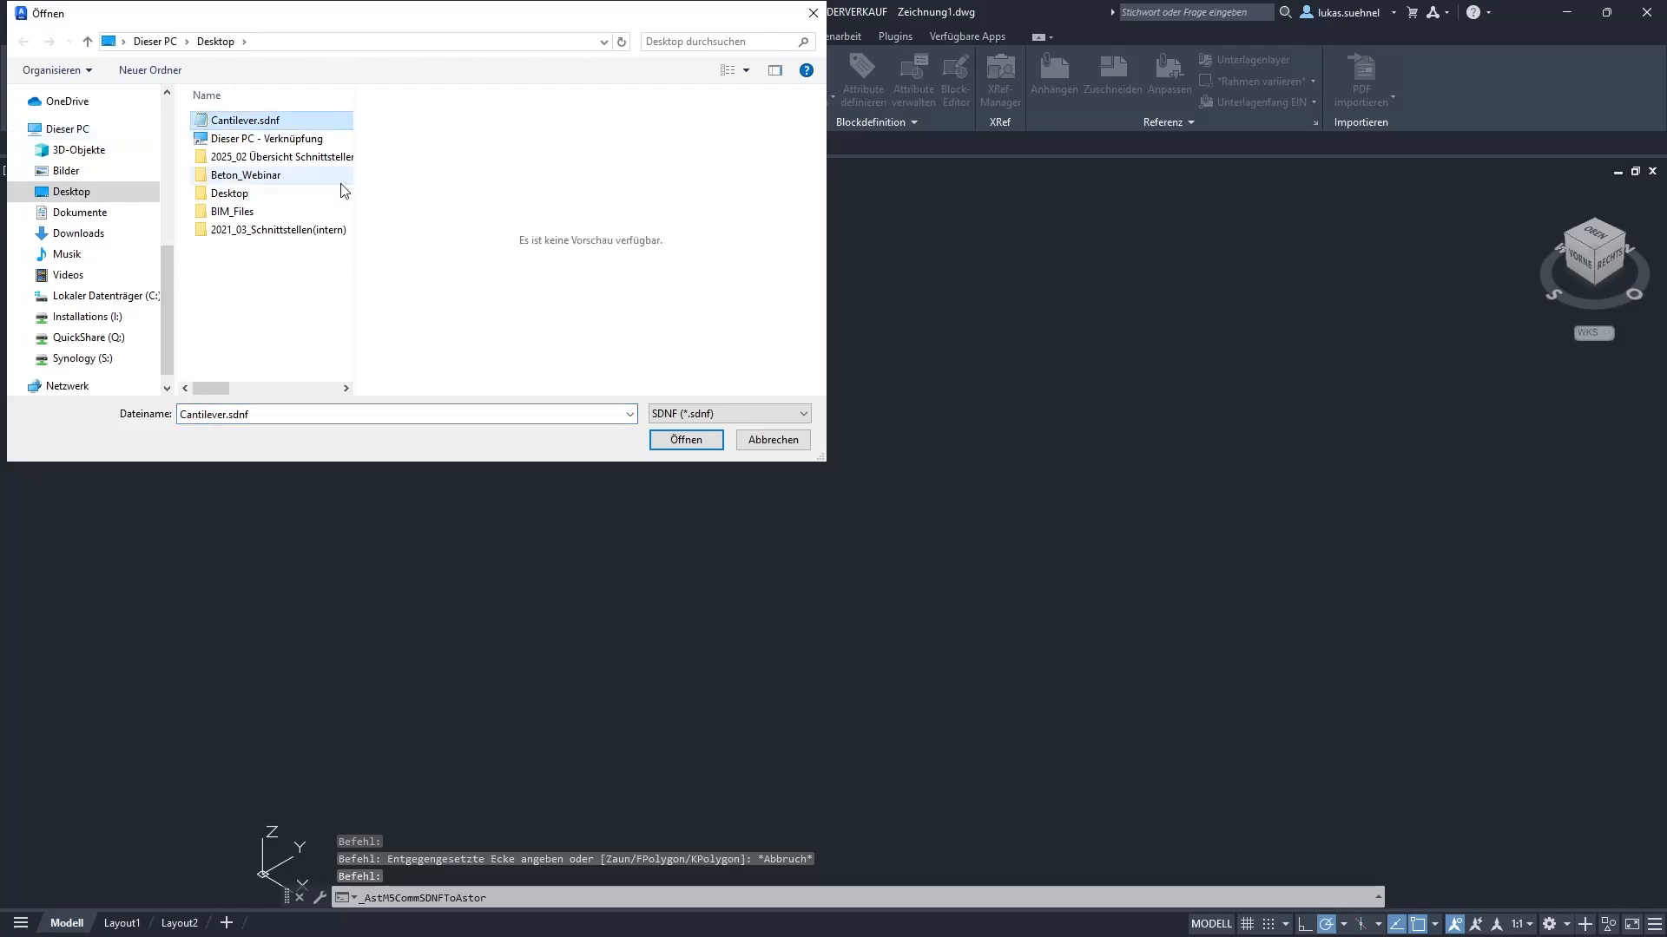
click(690, 444)
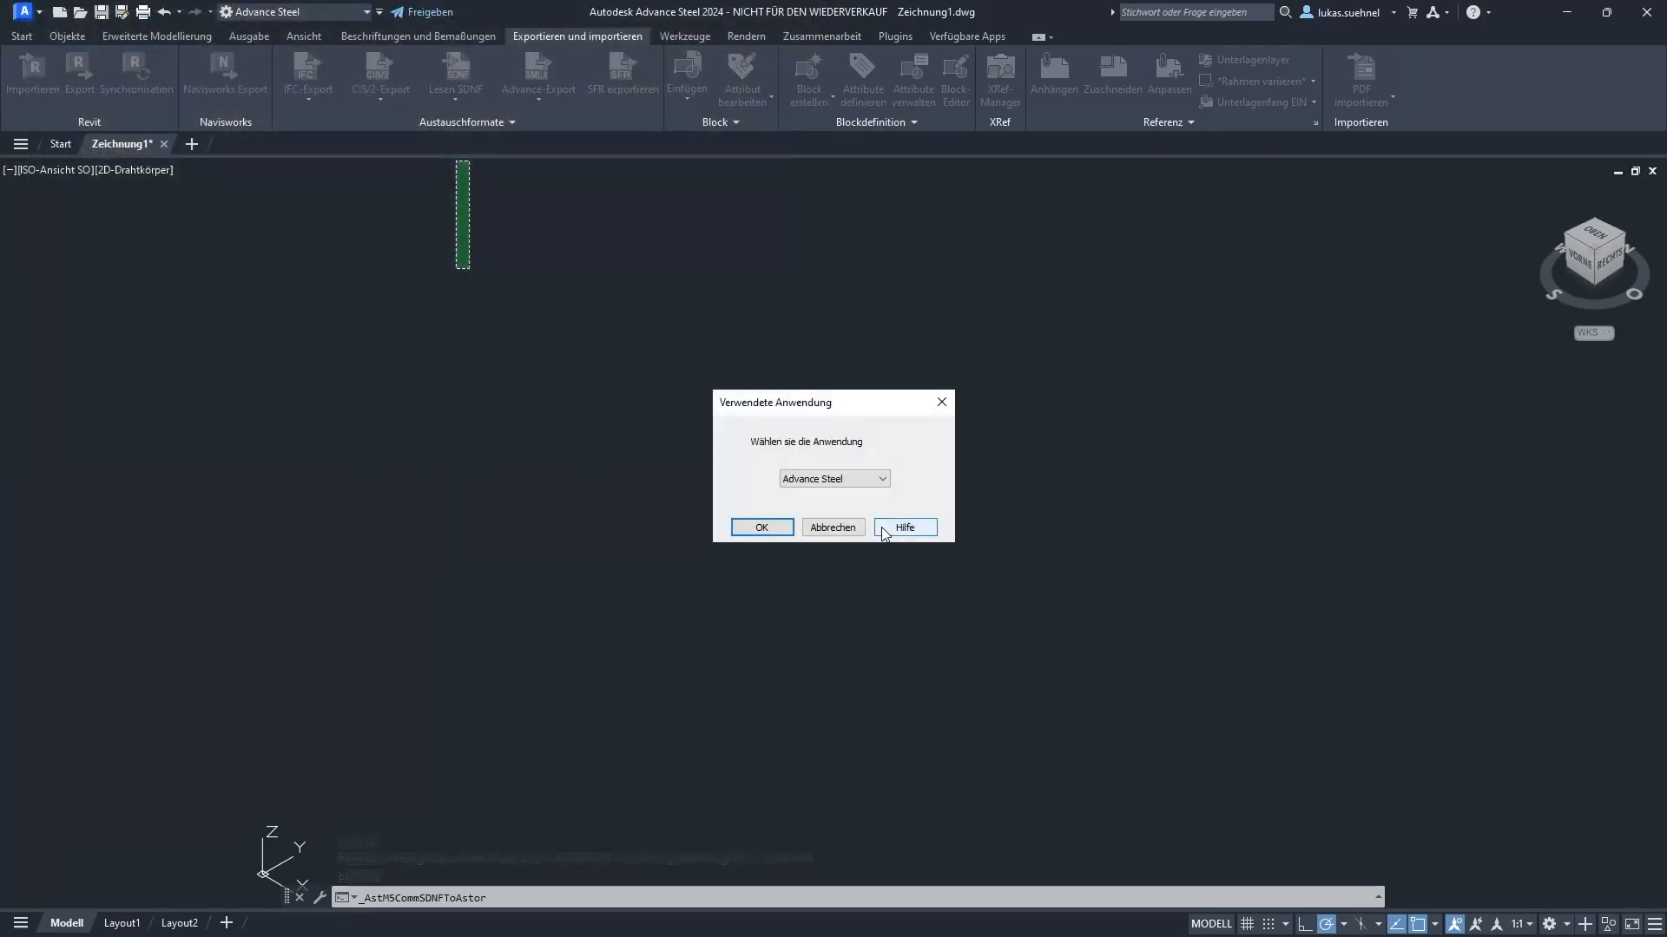
click(763, 528)
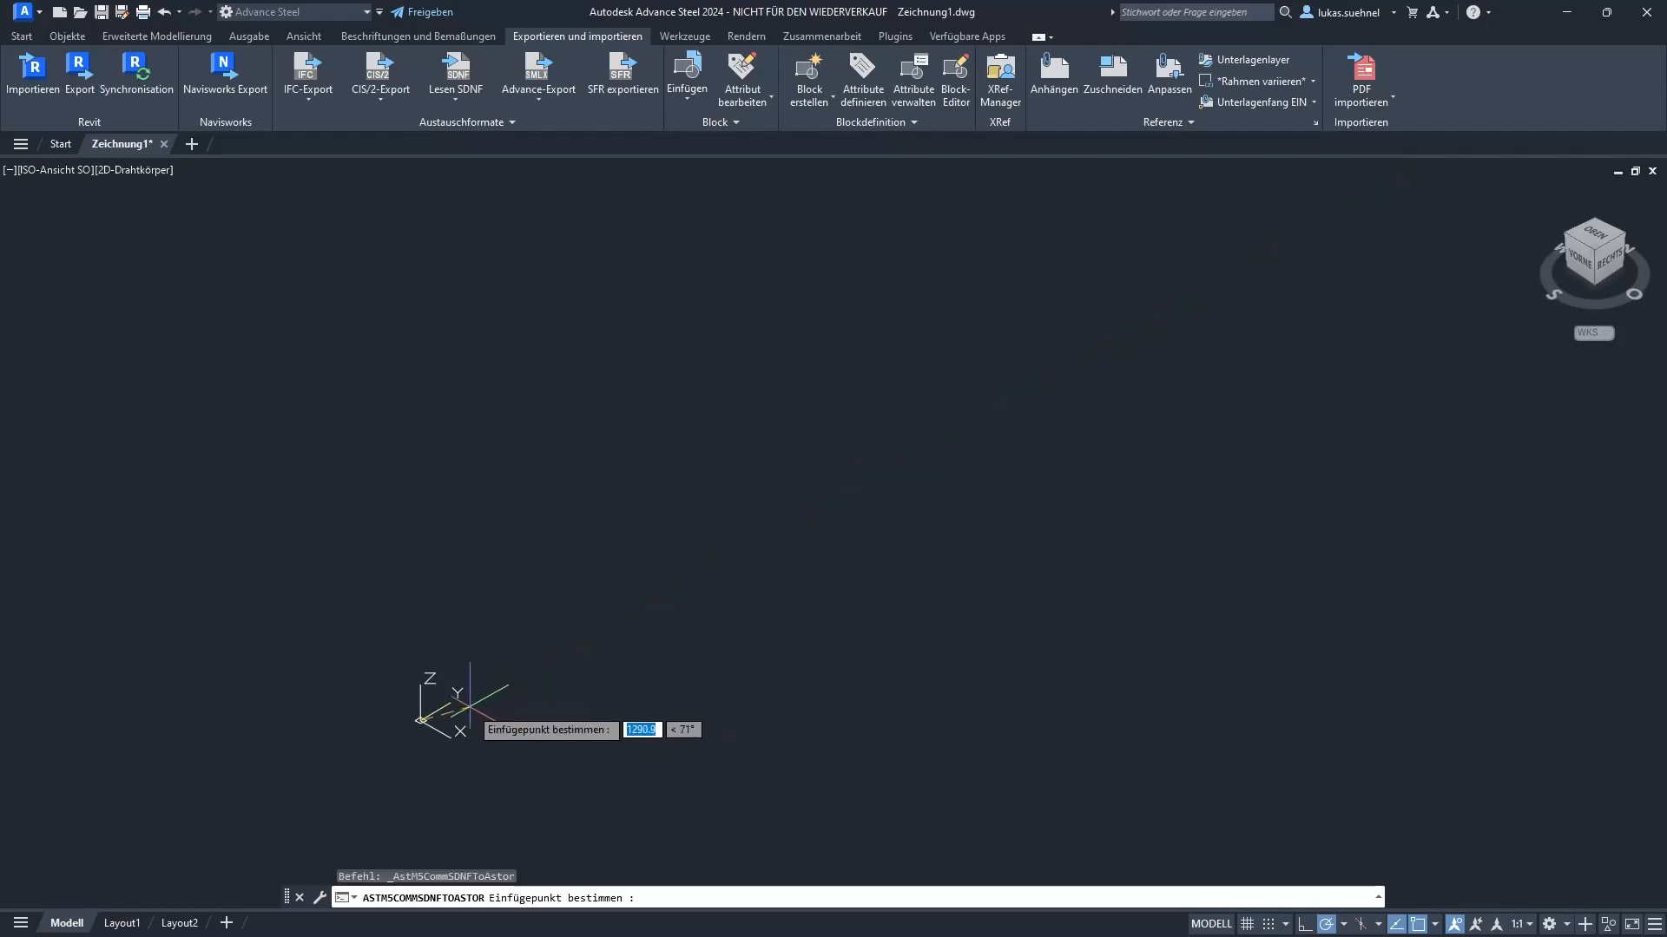
click(395, 732)
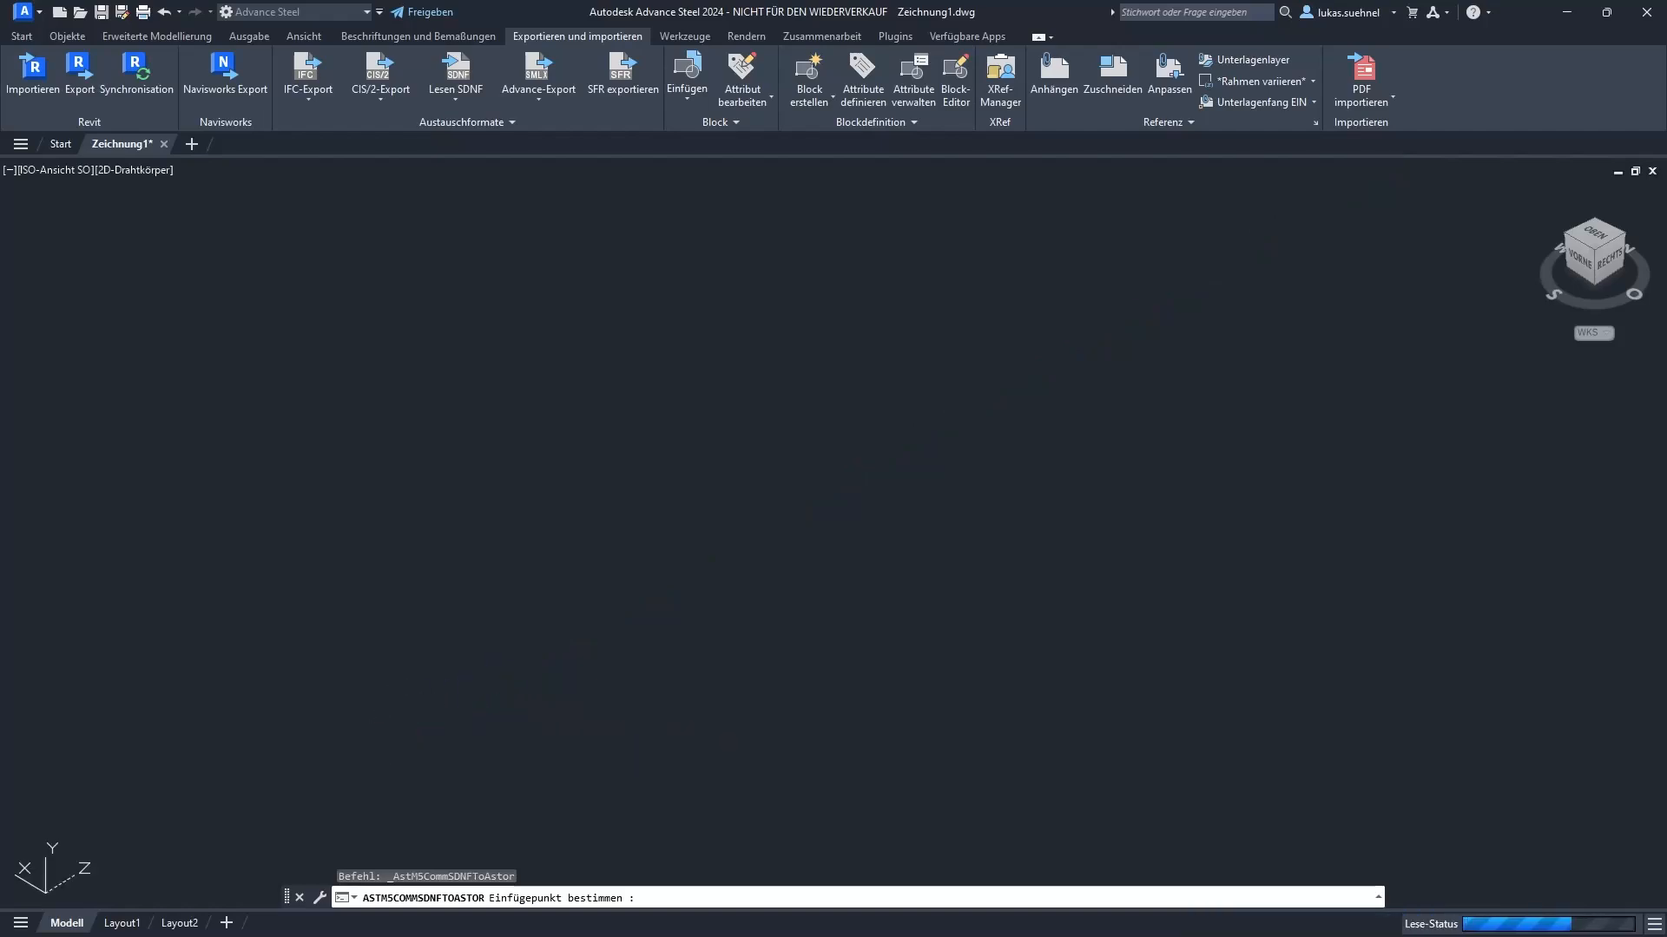
Display the imported SDNF truss model in the Schattiert visual style
scroll(640, 558, down, 2)
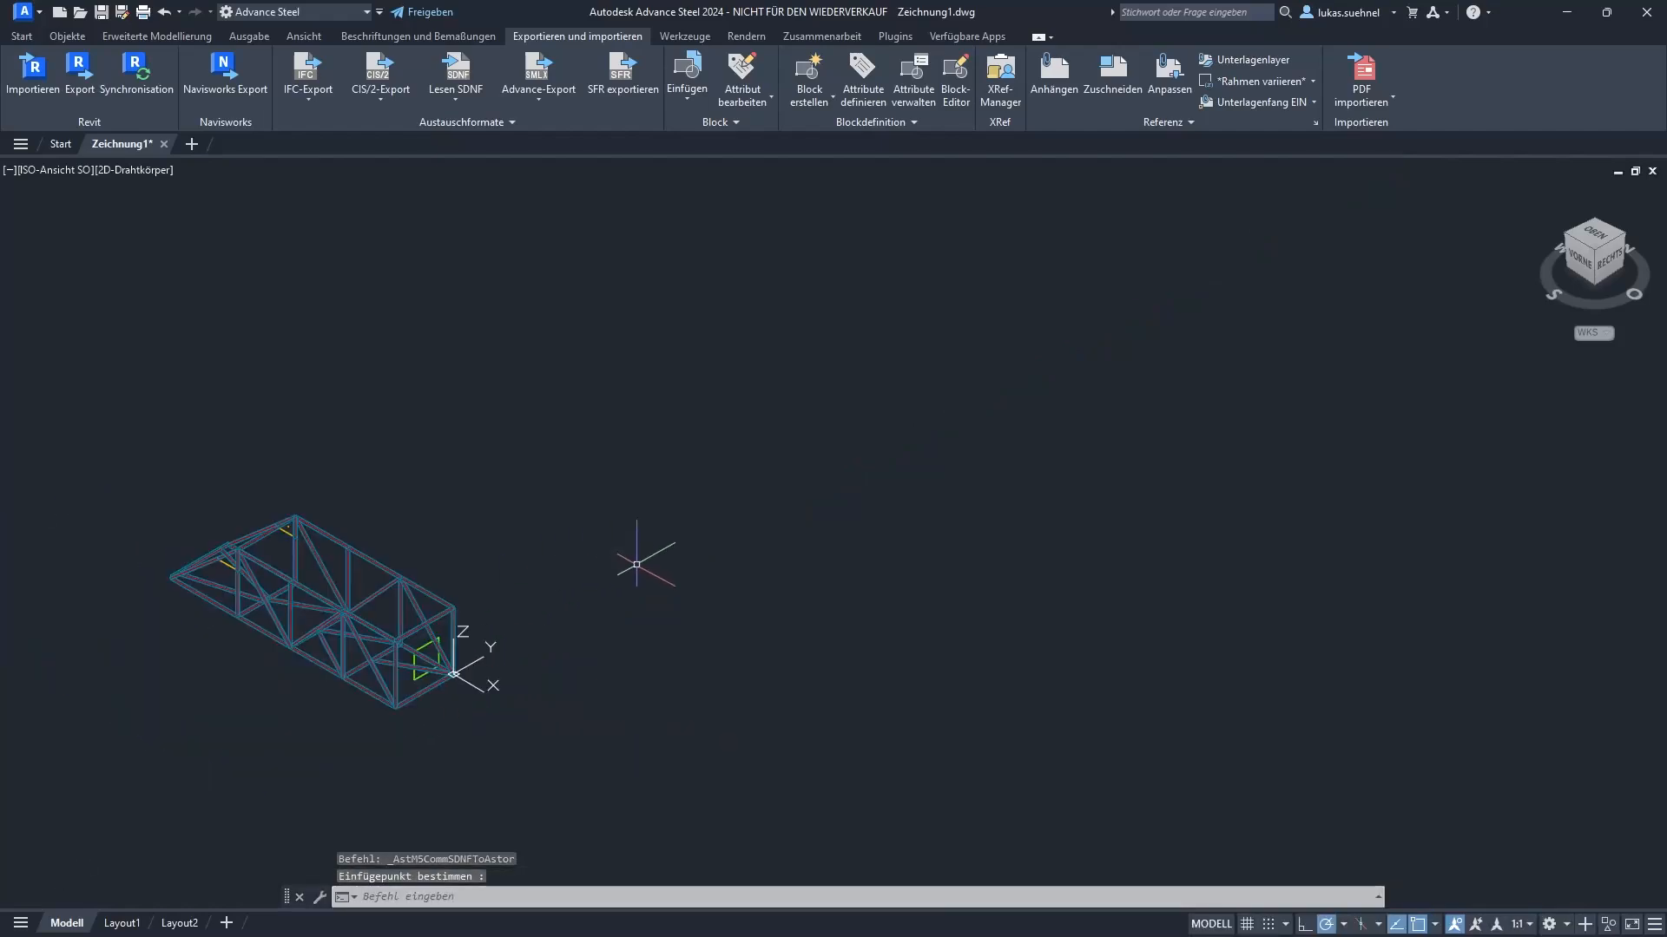
middle_drag(130, 658, 485, 599)
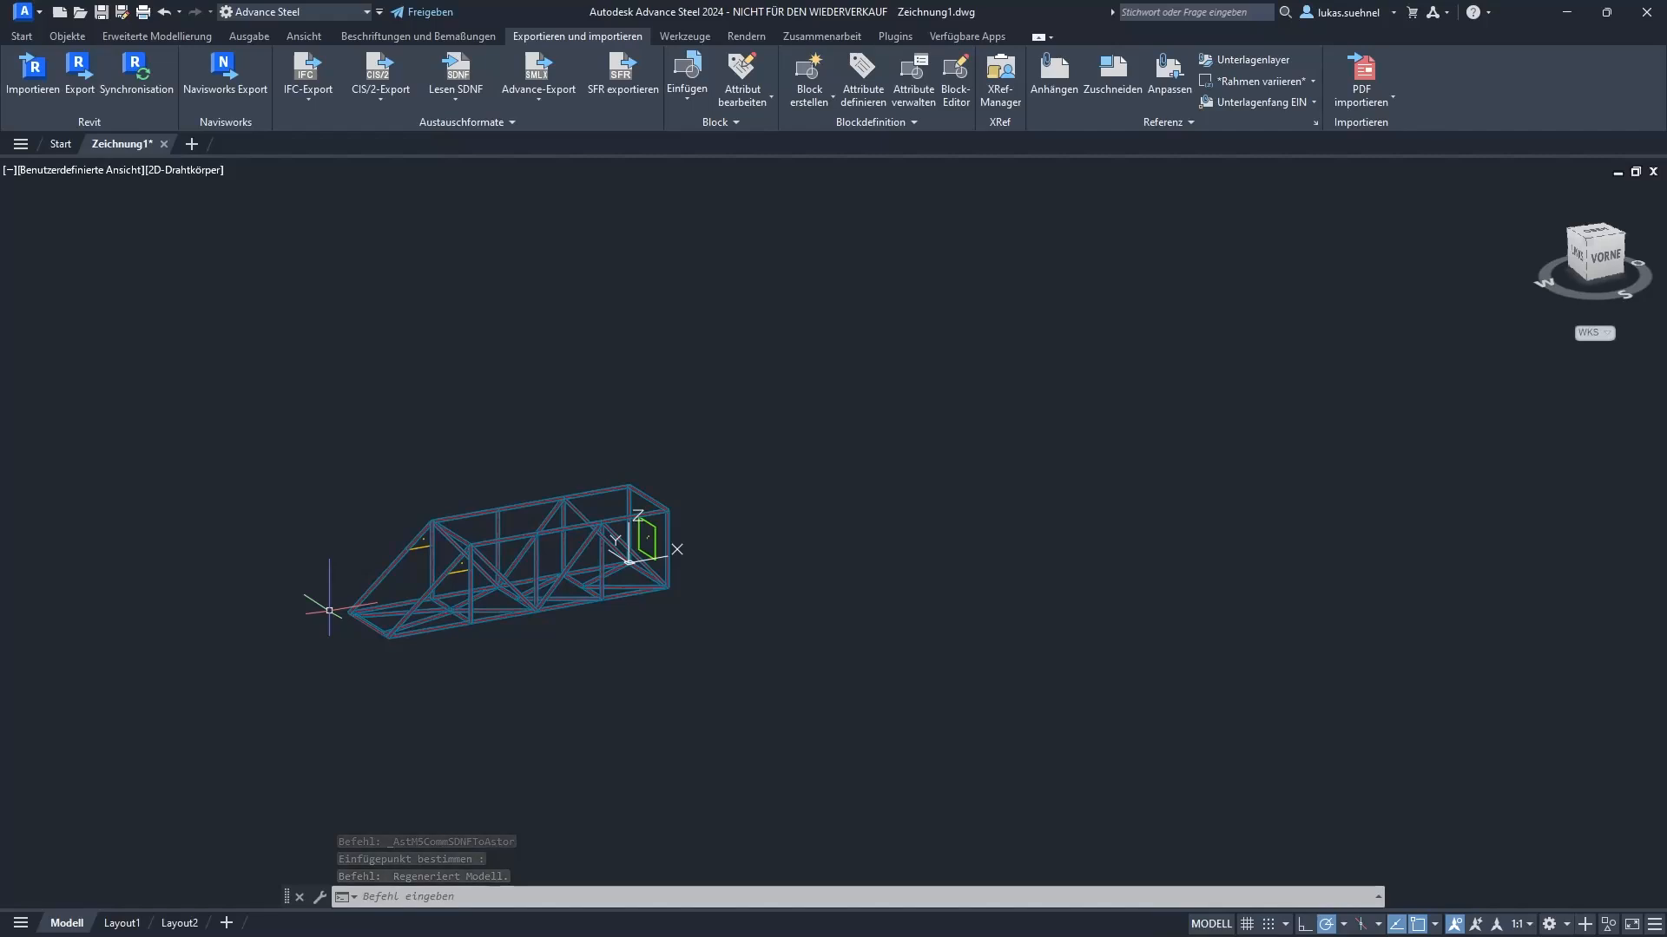
scroll(329, 610, up, 2)
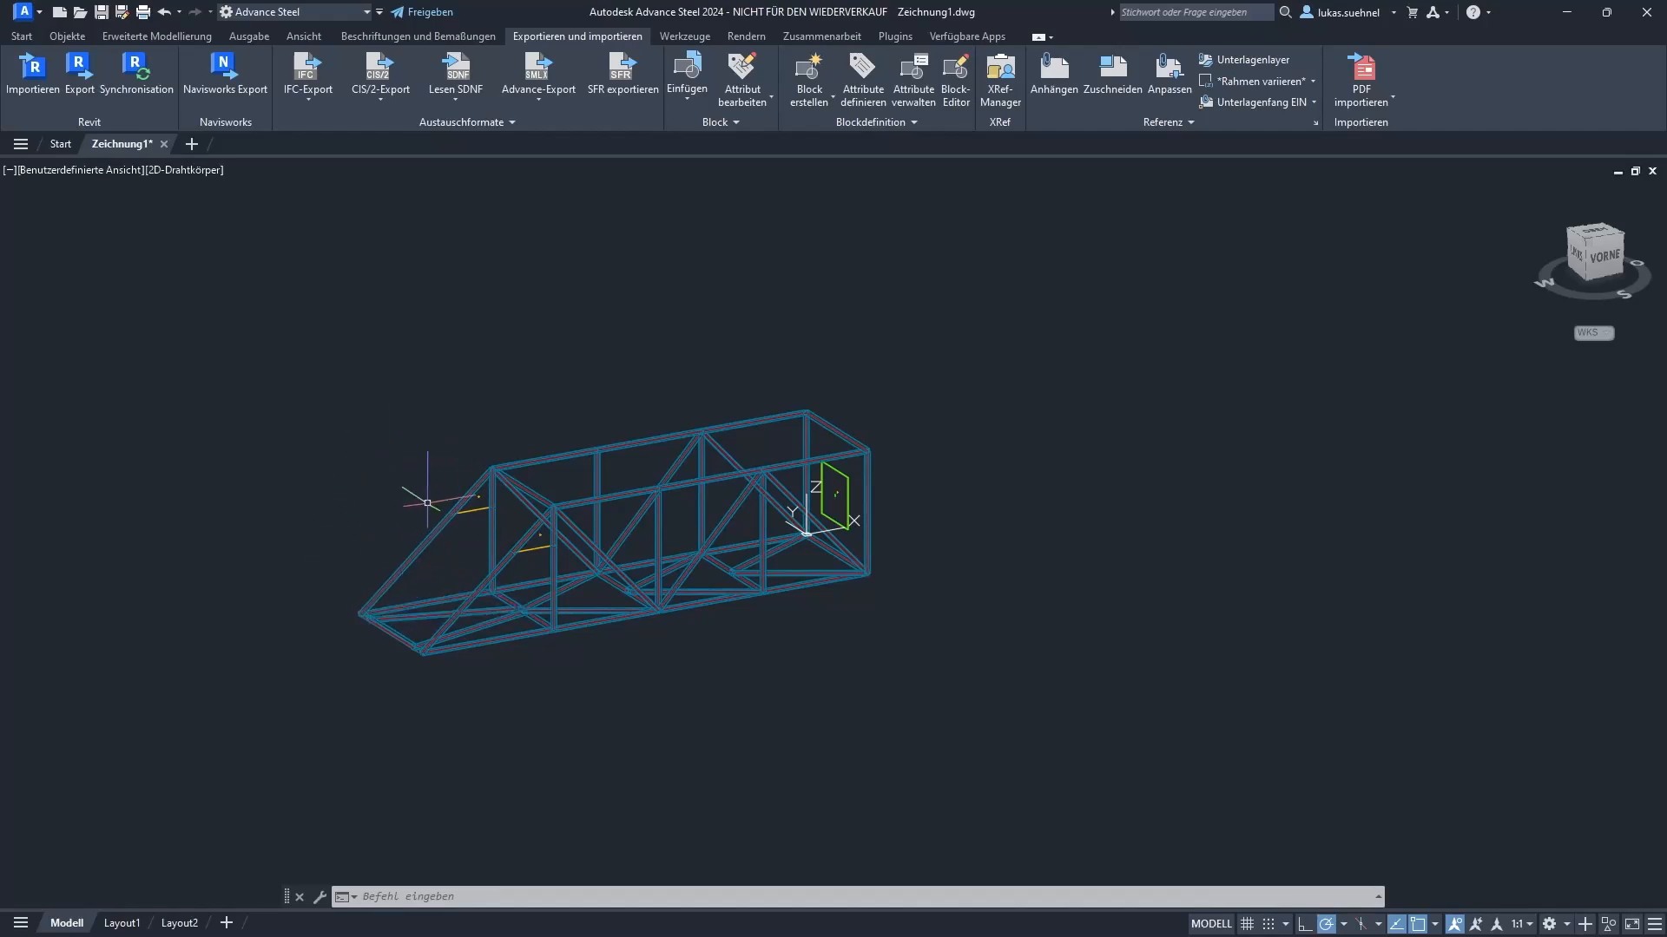
scroll(401, 572, up, 3)
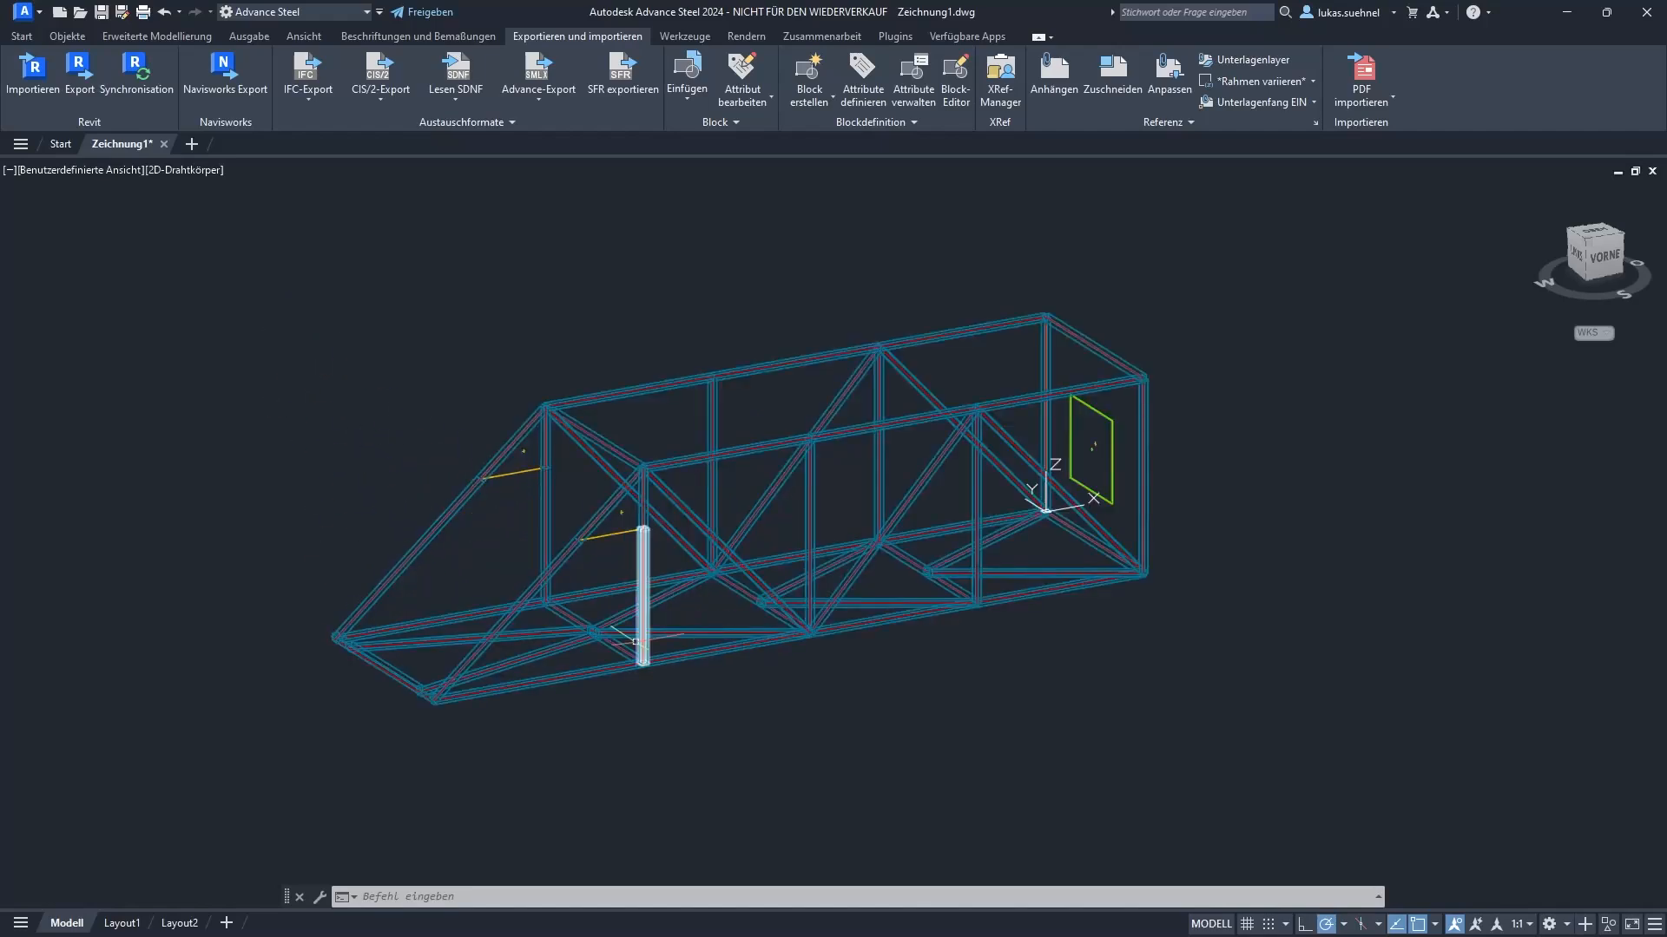
click(208, 174)
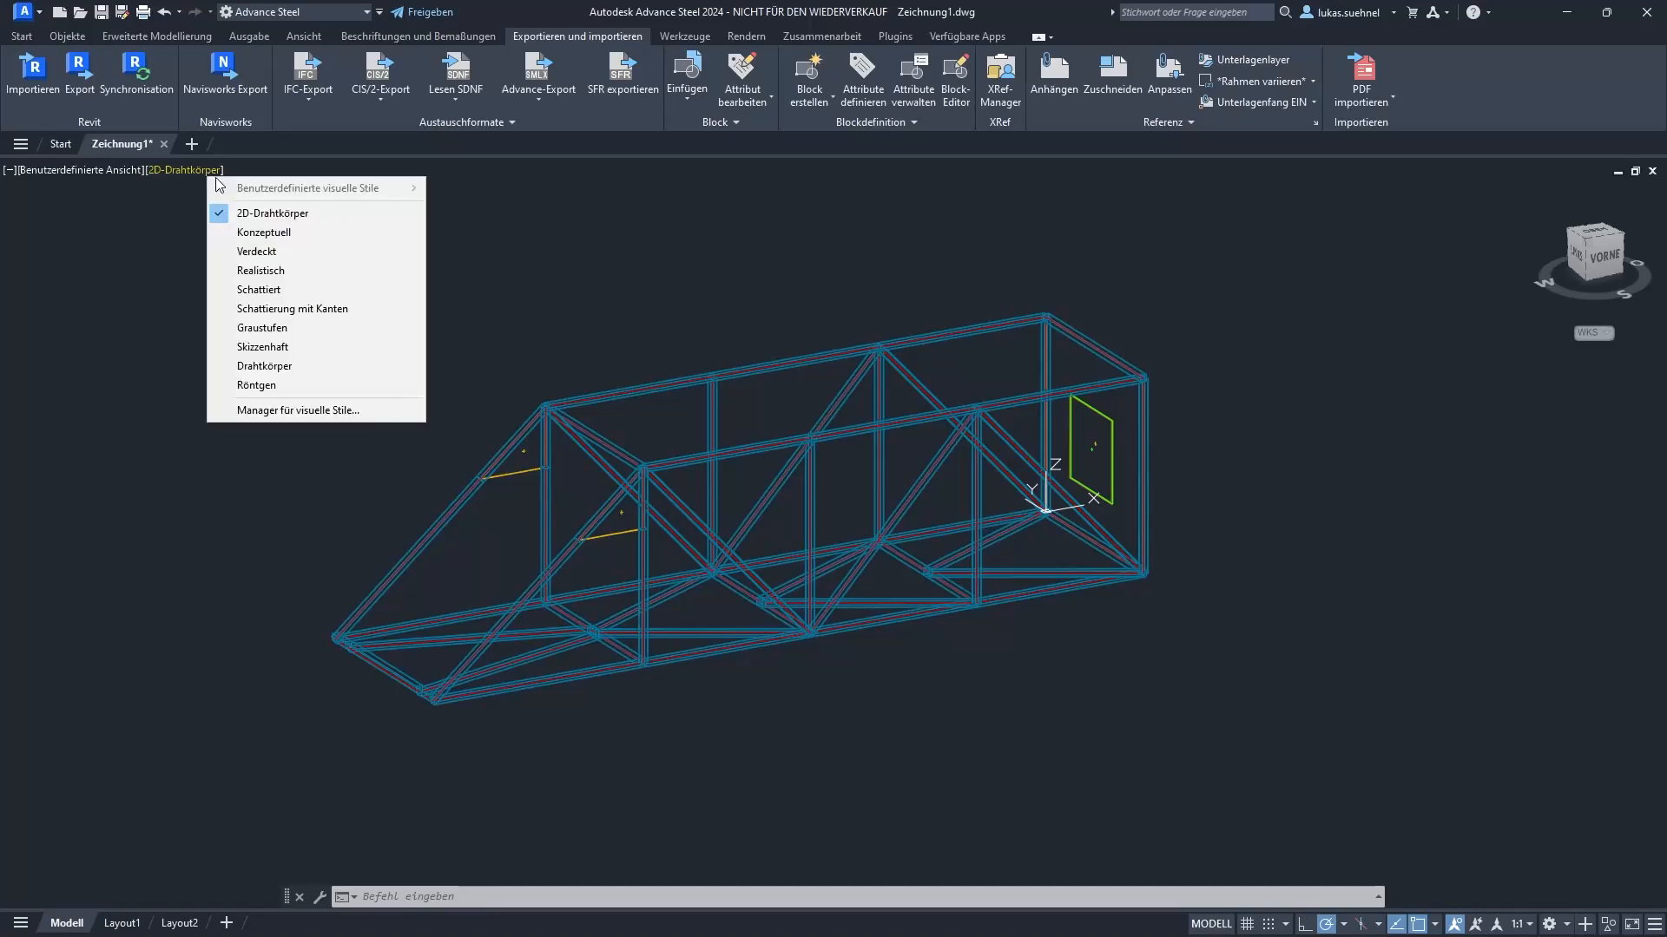
click(292, 294)
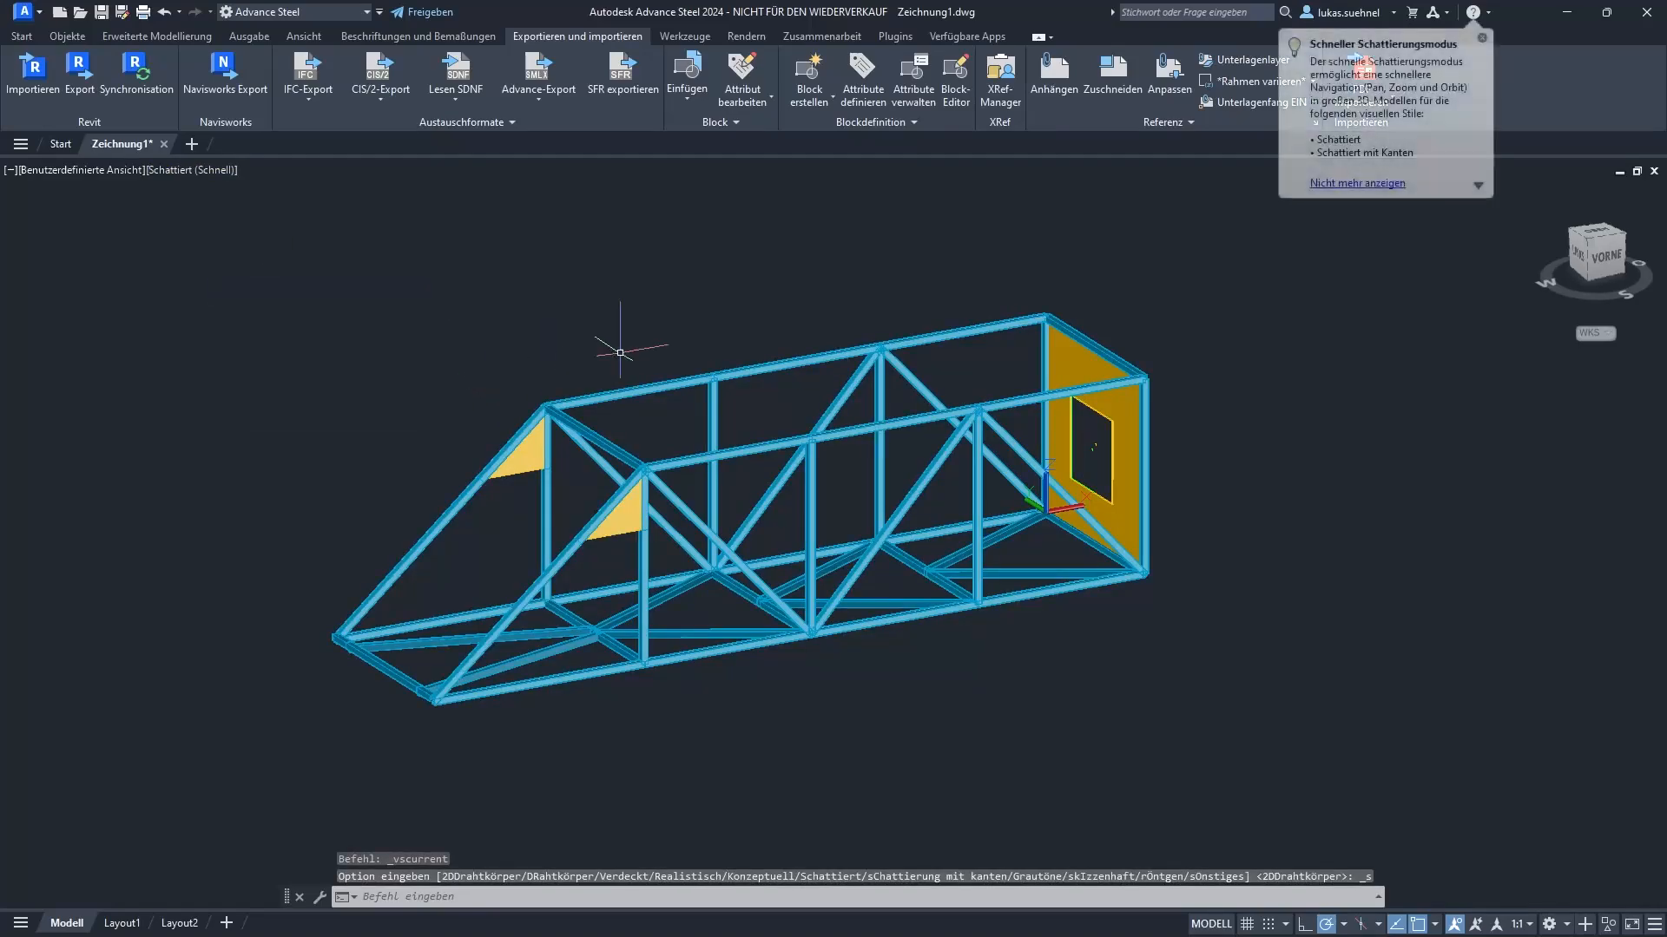
Check the thickness and material properties of the triangular plate on the front truss
shift+middle_drag(1012, 770, 967, 736)
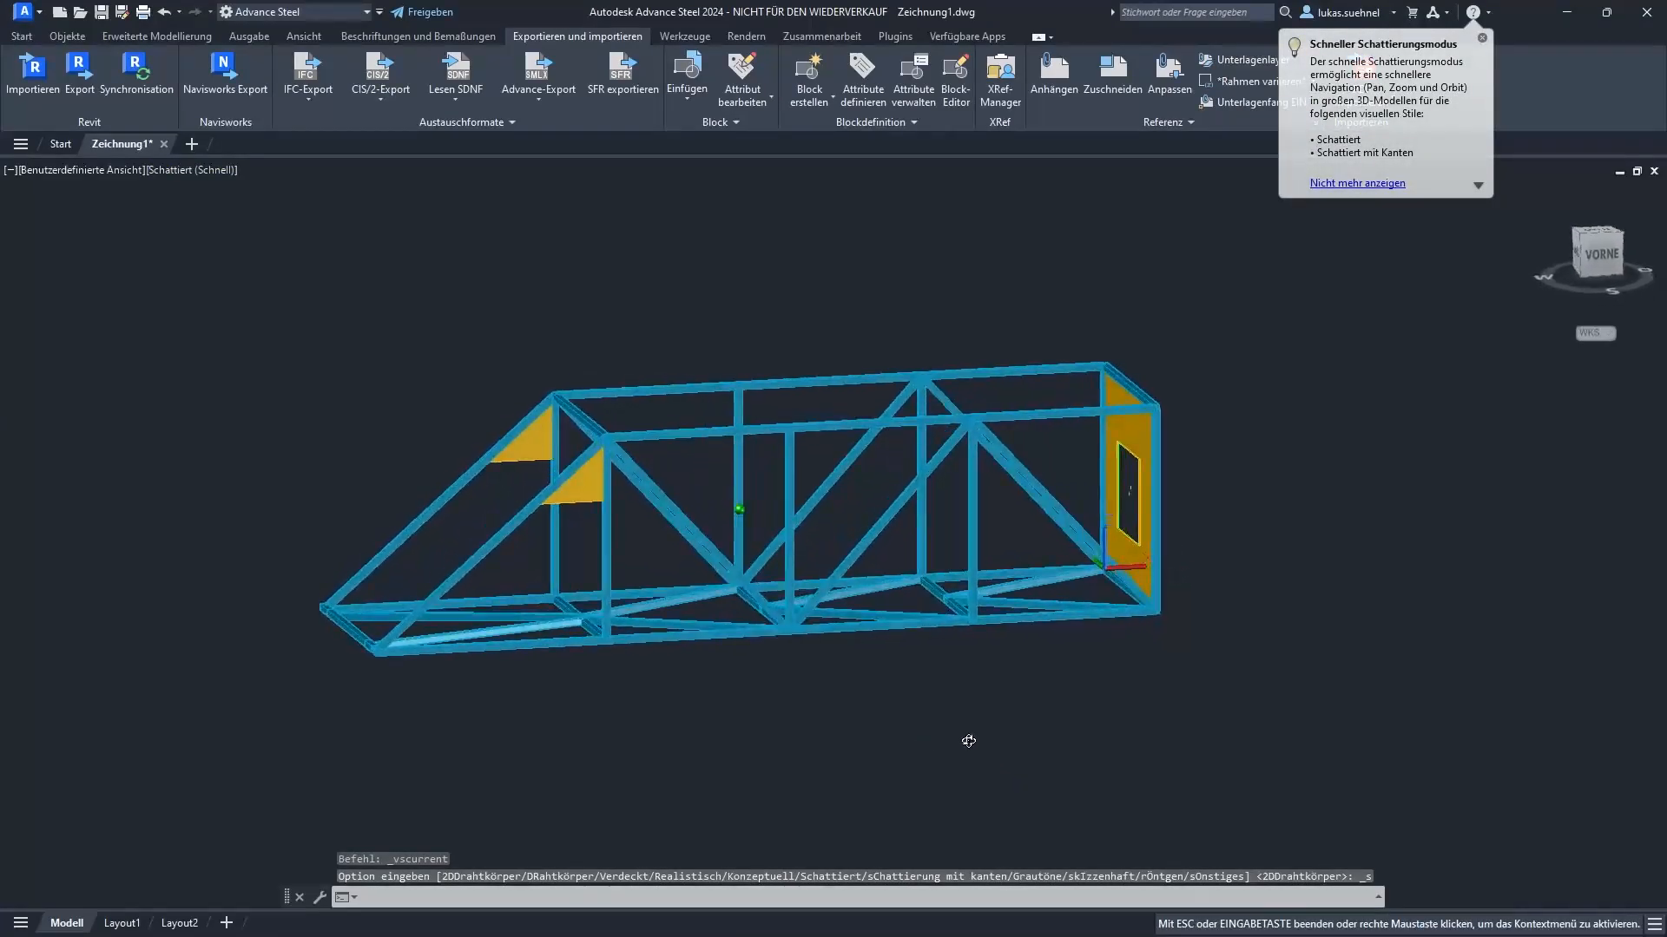
scroll(608, 486, up, 2)
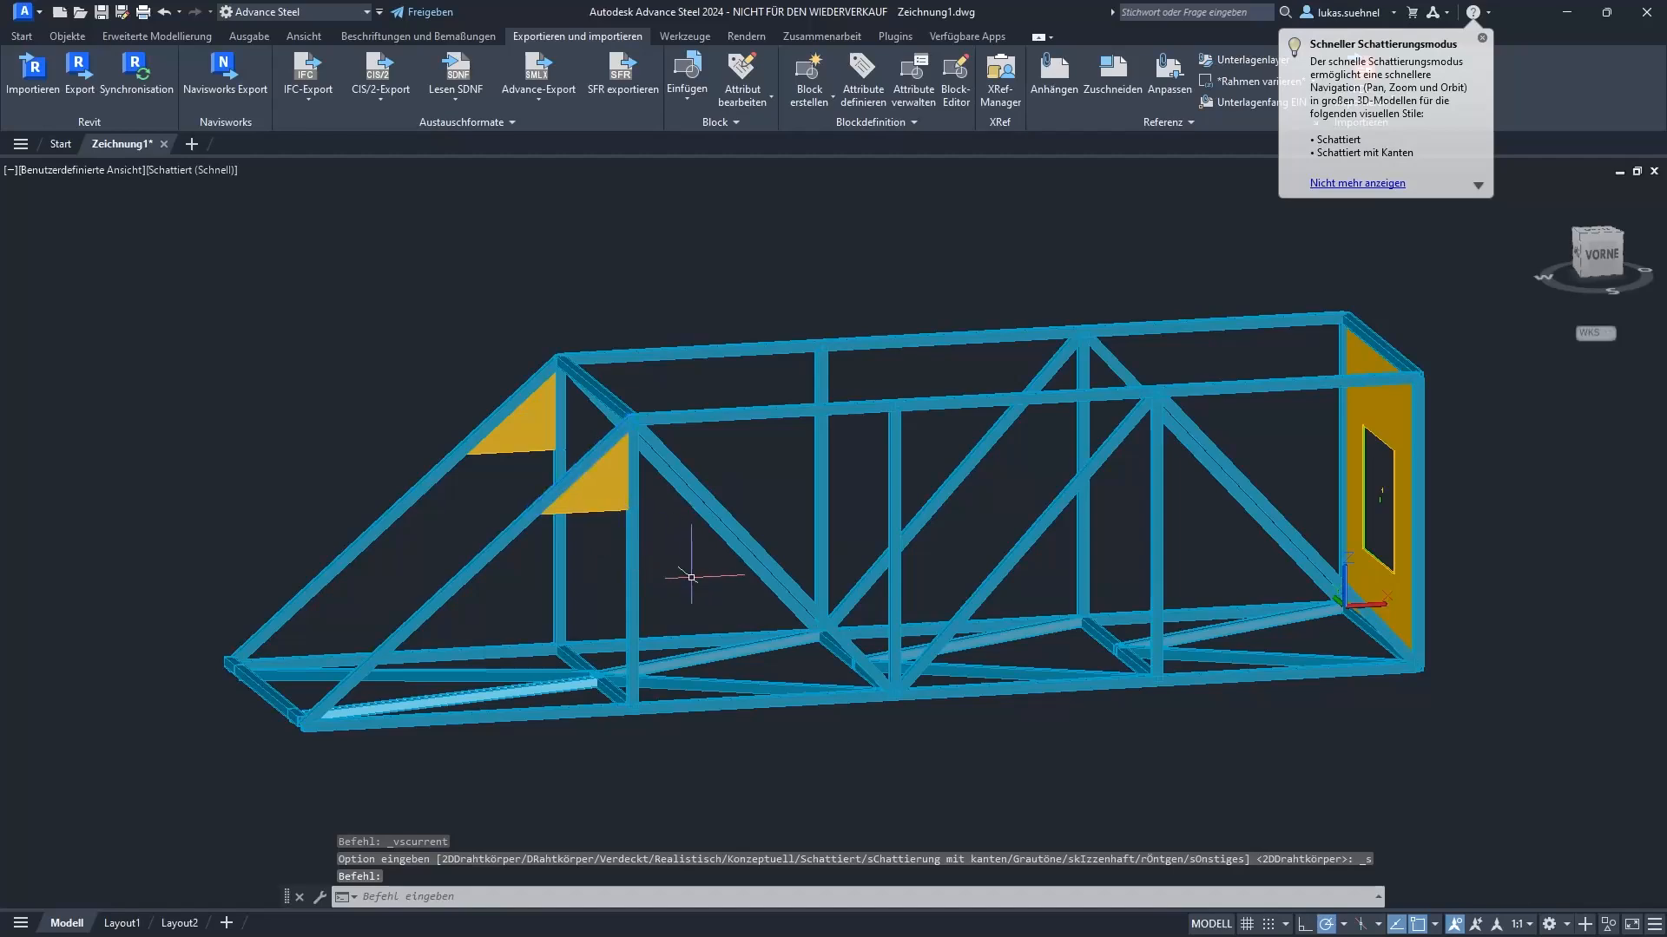
shift+middle_drag(688, 570, 554, 545)
scroll(556, 560, up, 3)
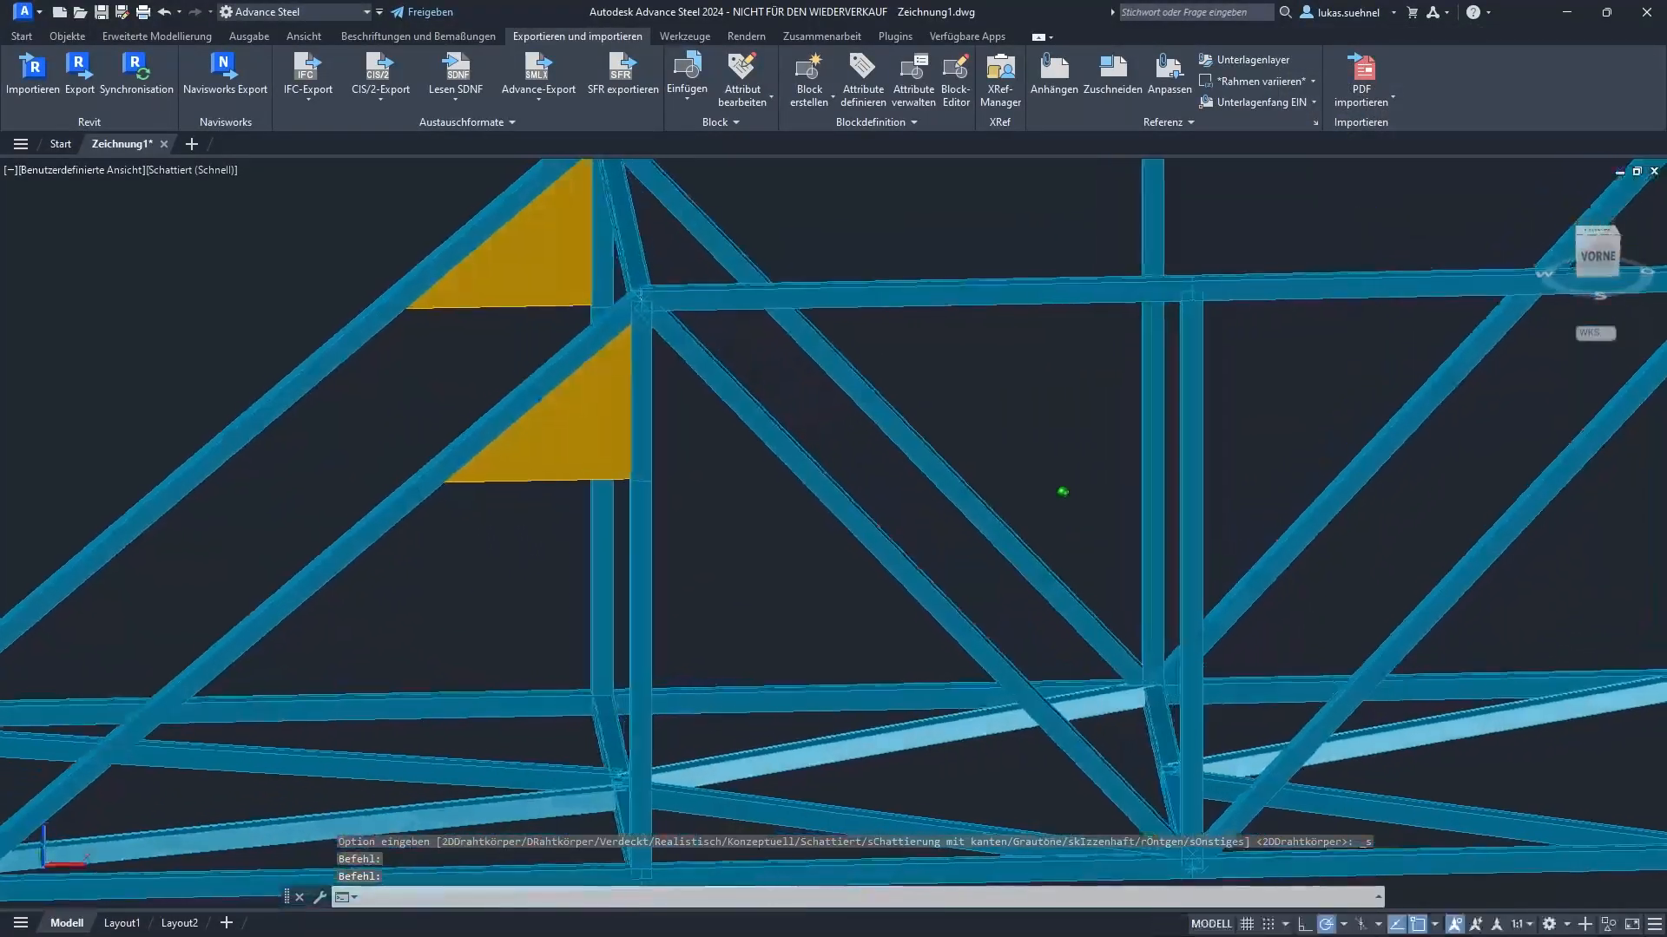
double_click(558, 462)
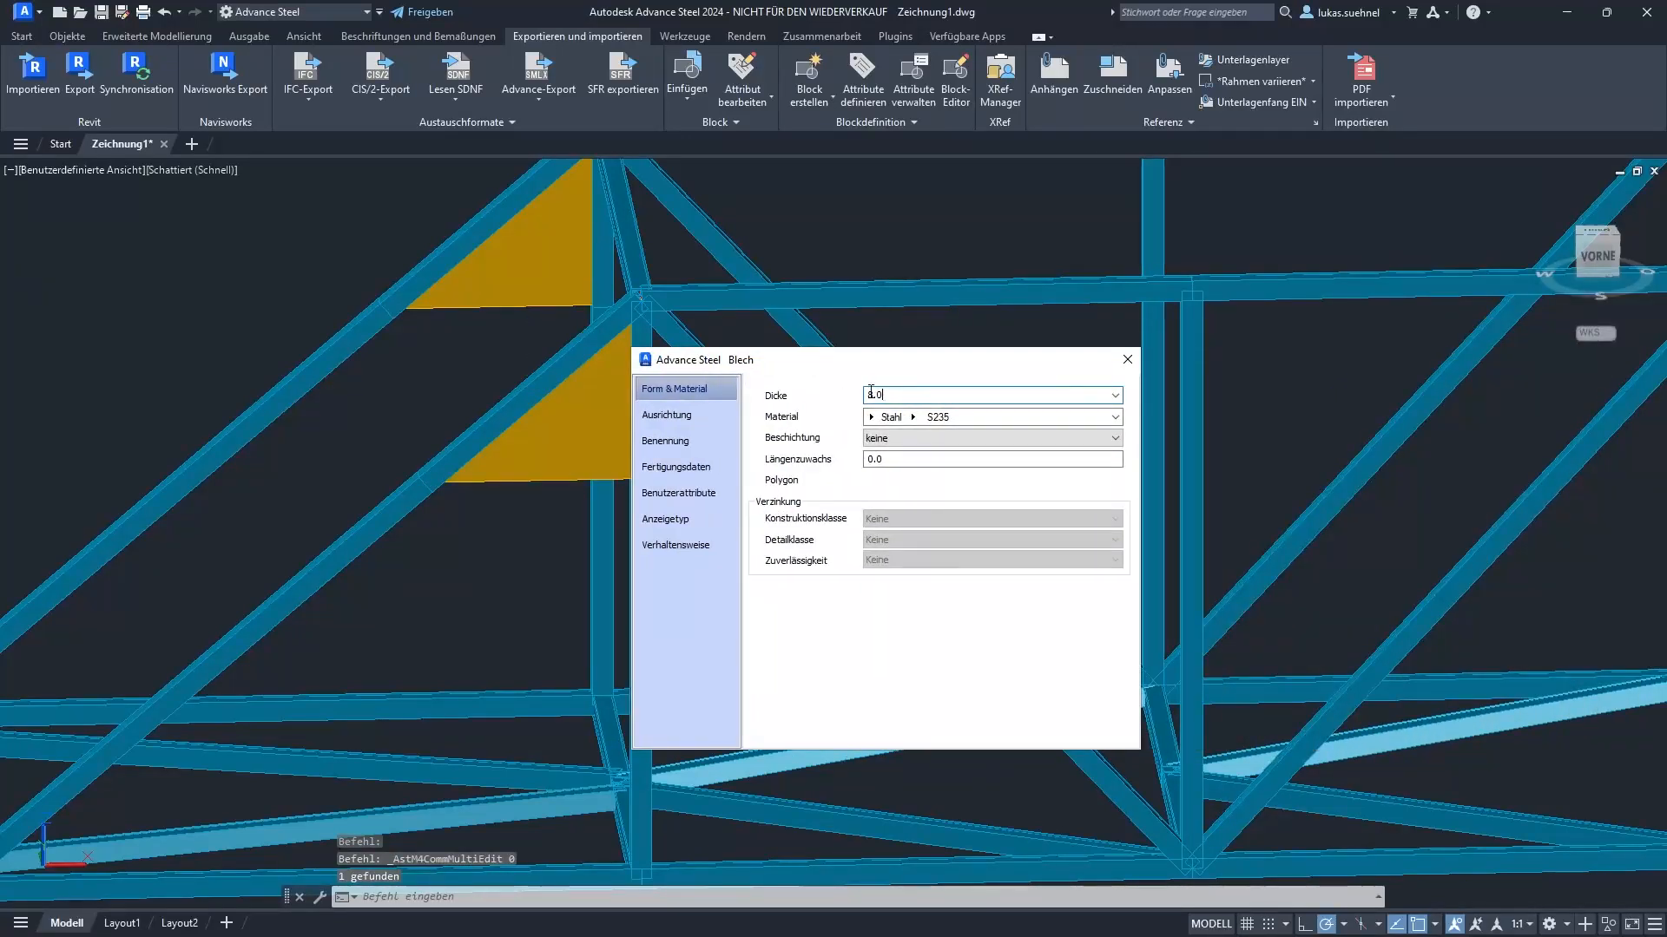
key(Escape)
Check the profile and material properties of the front top chord beam beside the triangular plate
click(778, 287)
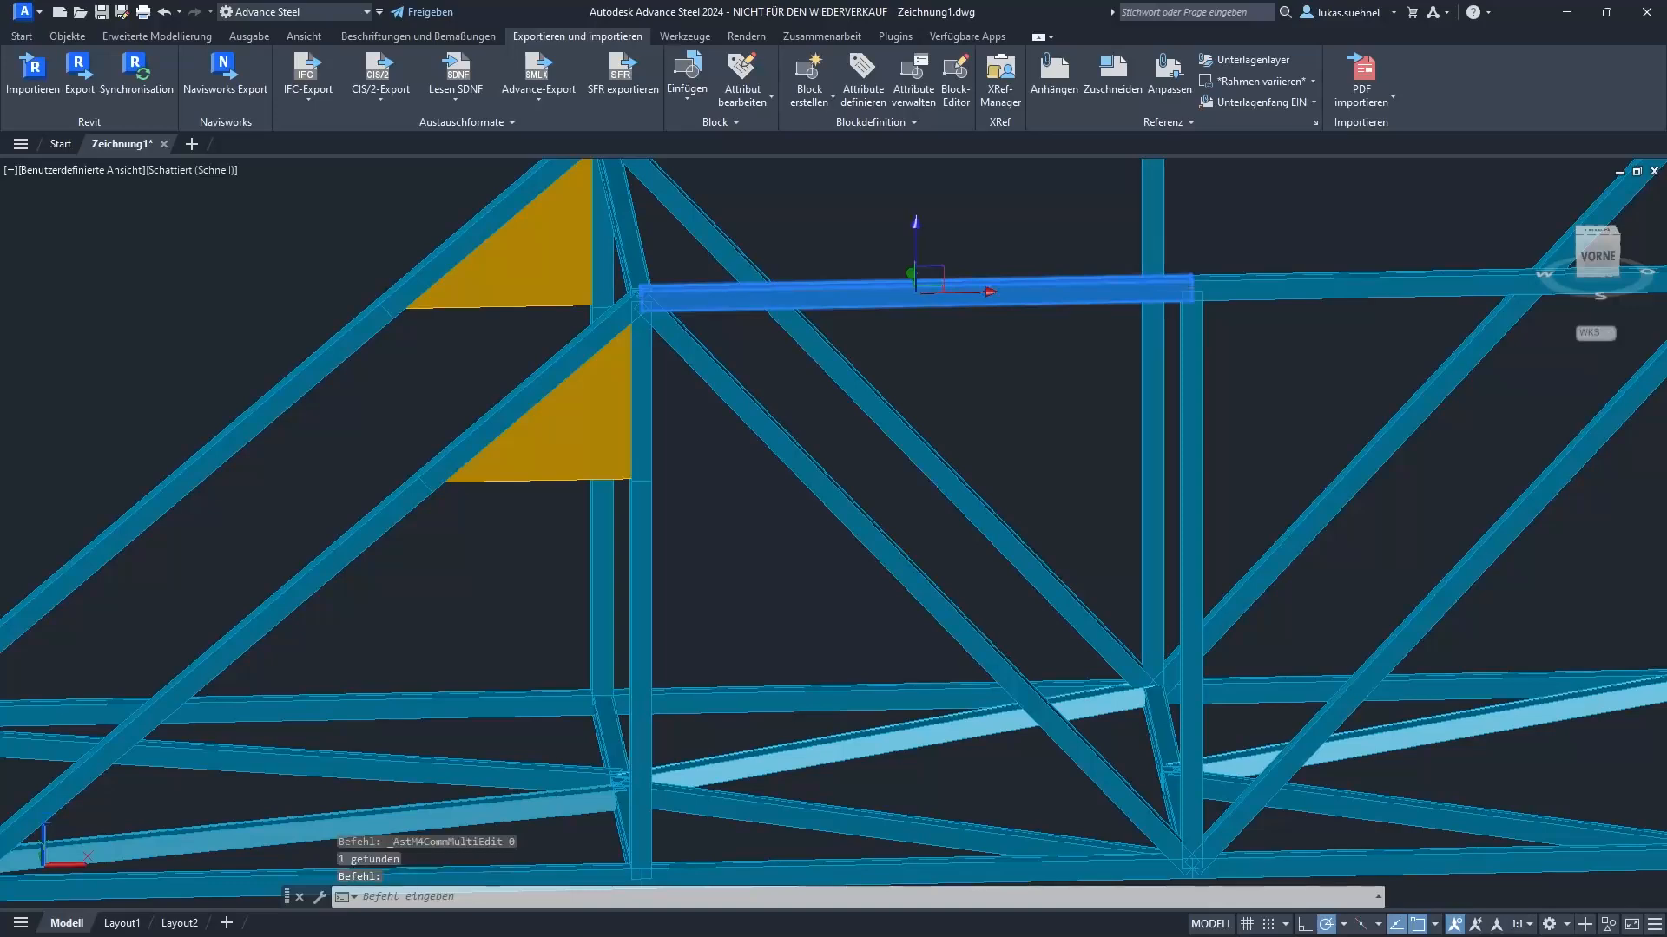
key(Escape)
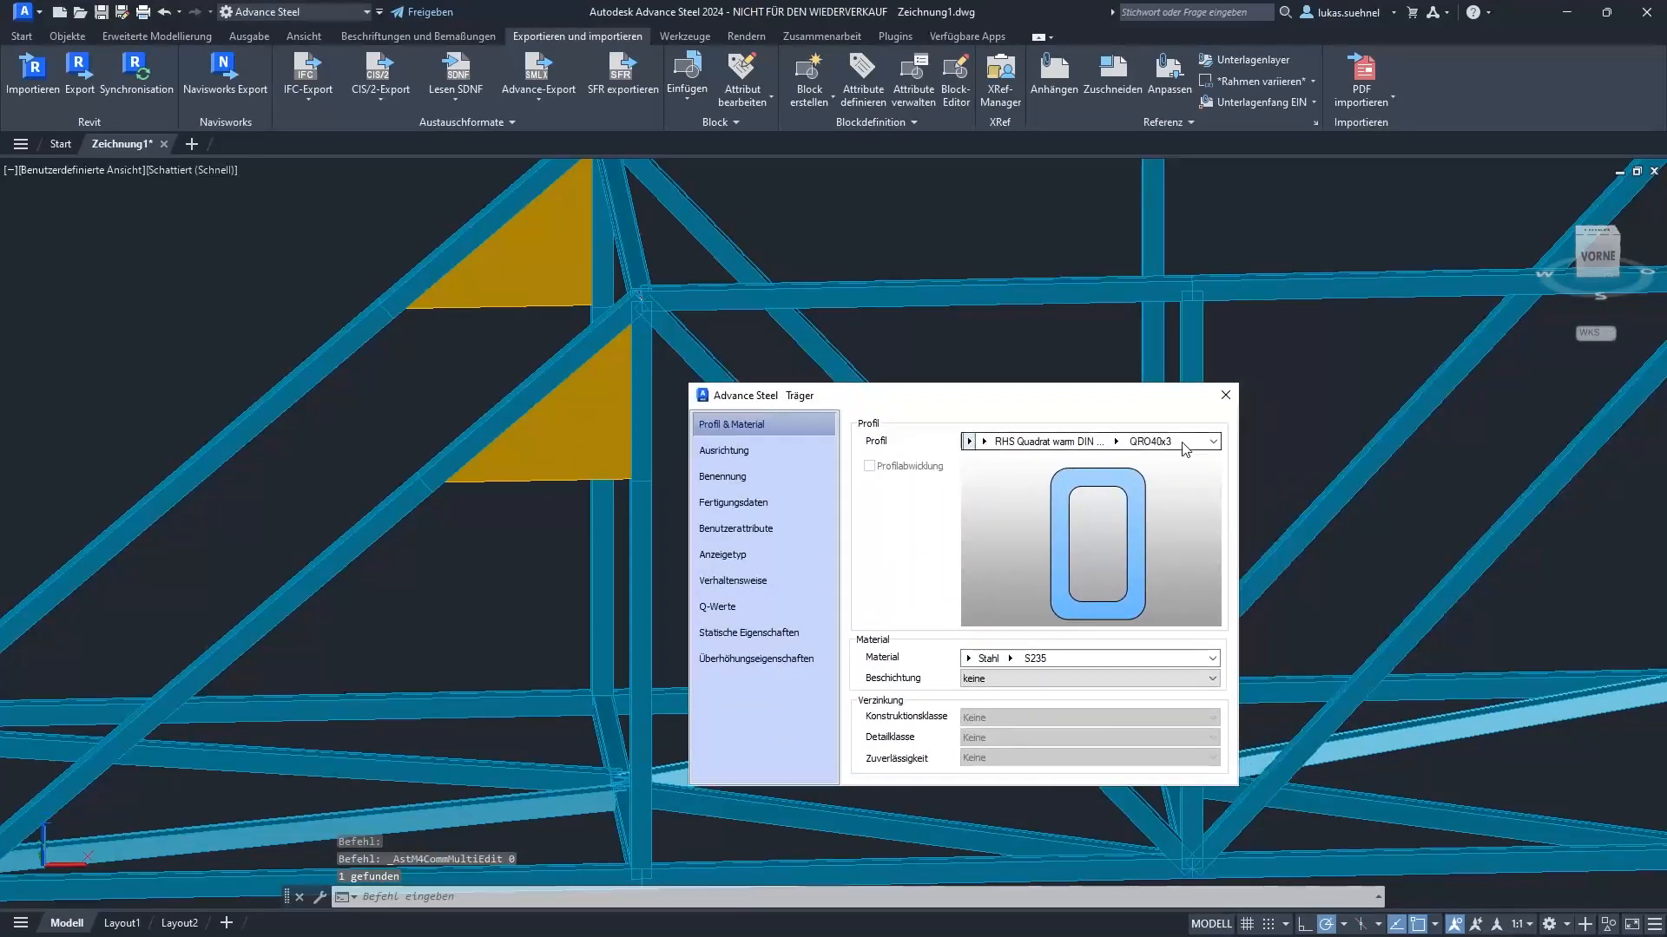
click(1226, 396)
Open the connection vault and display its general bracing connections for the rear top chord node
scroll(868, 426, down, 4)
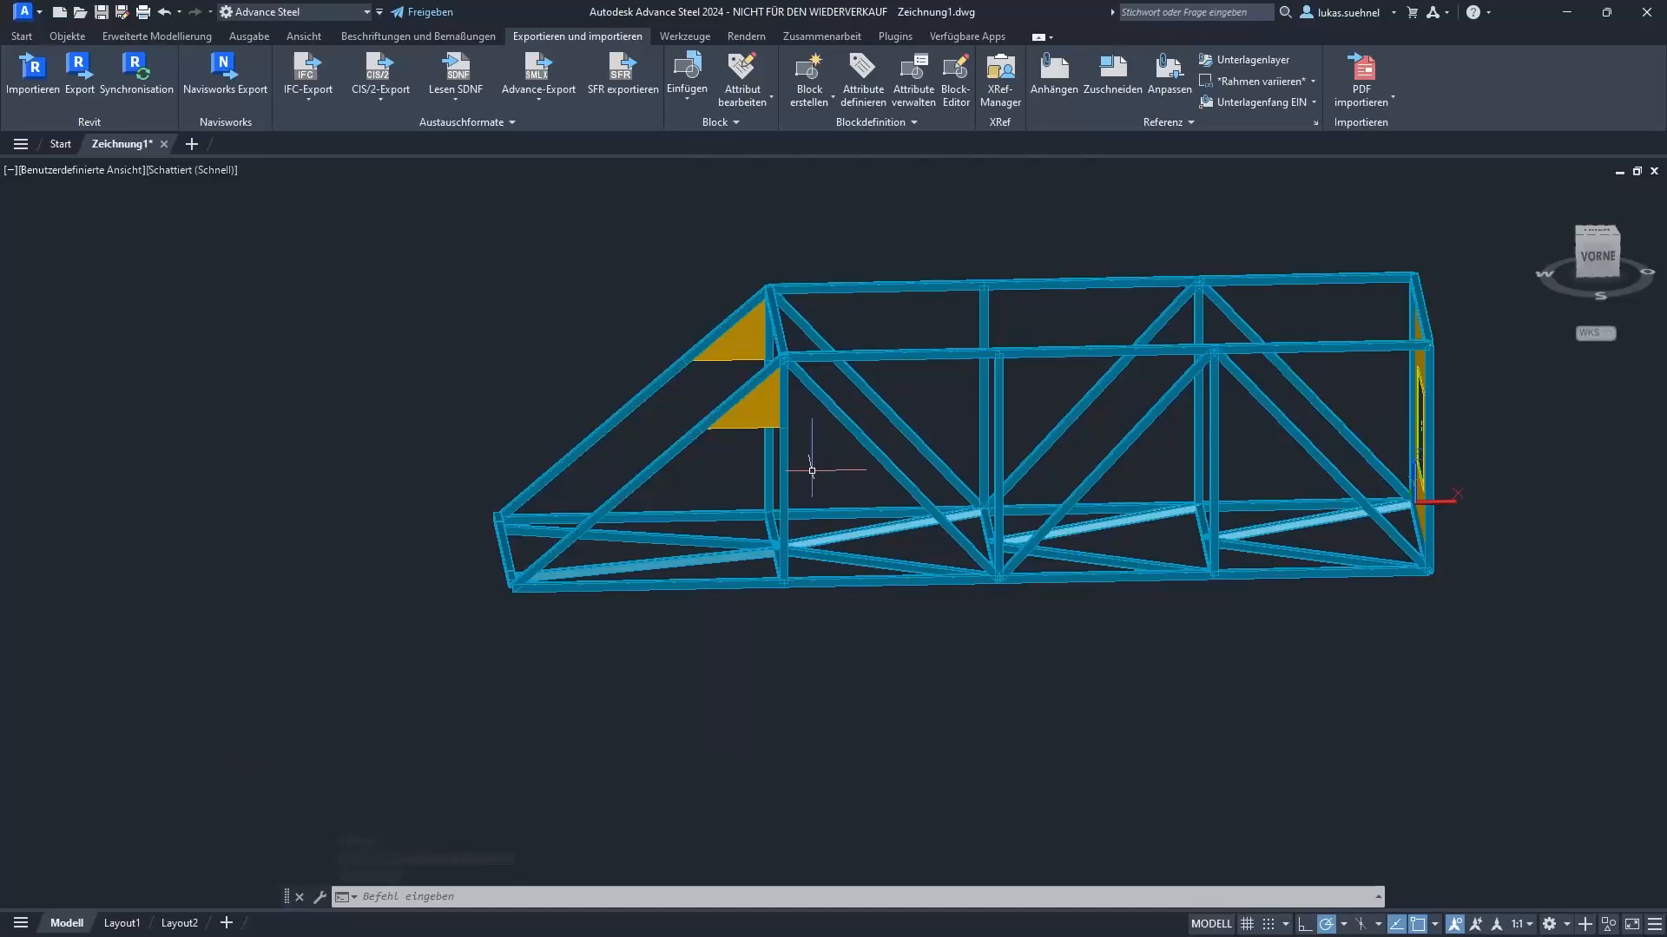
shift+middle_drag(841, 477, 521, 372)
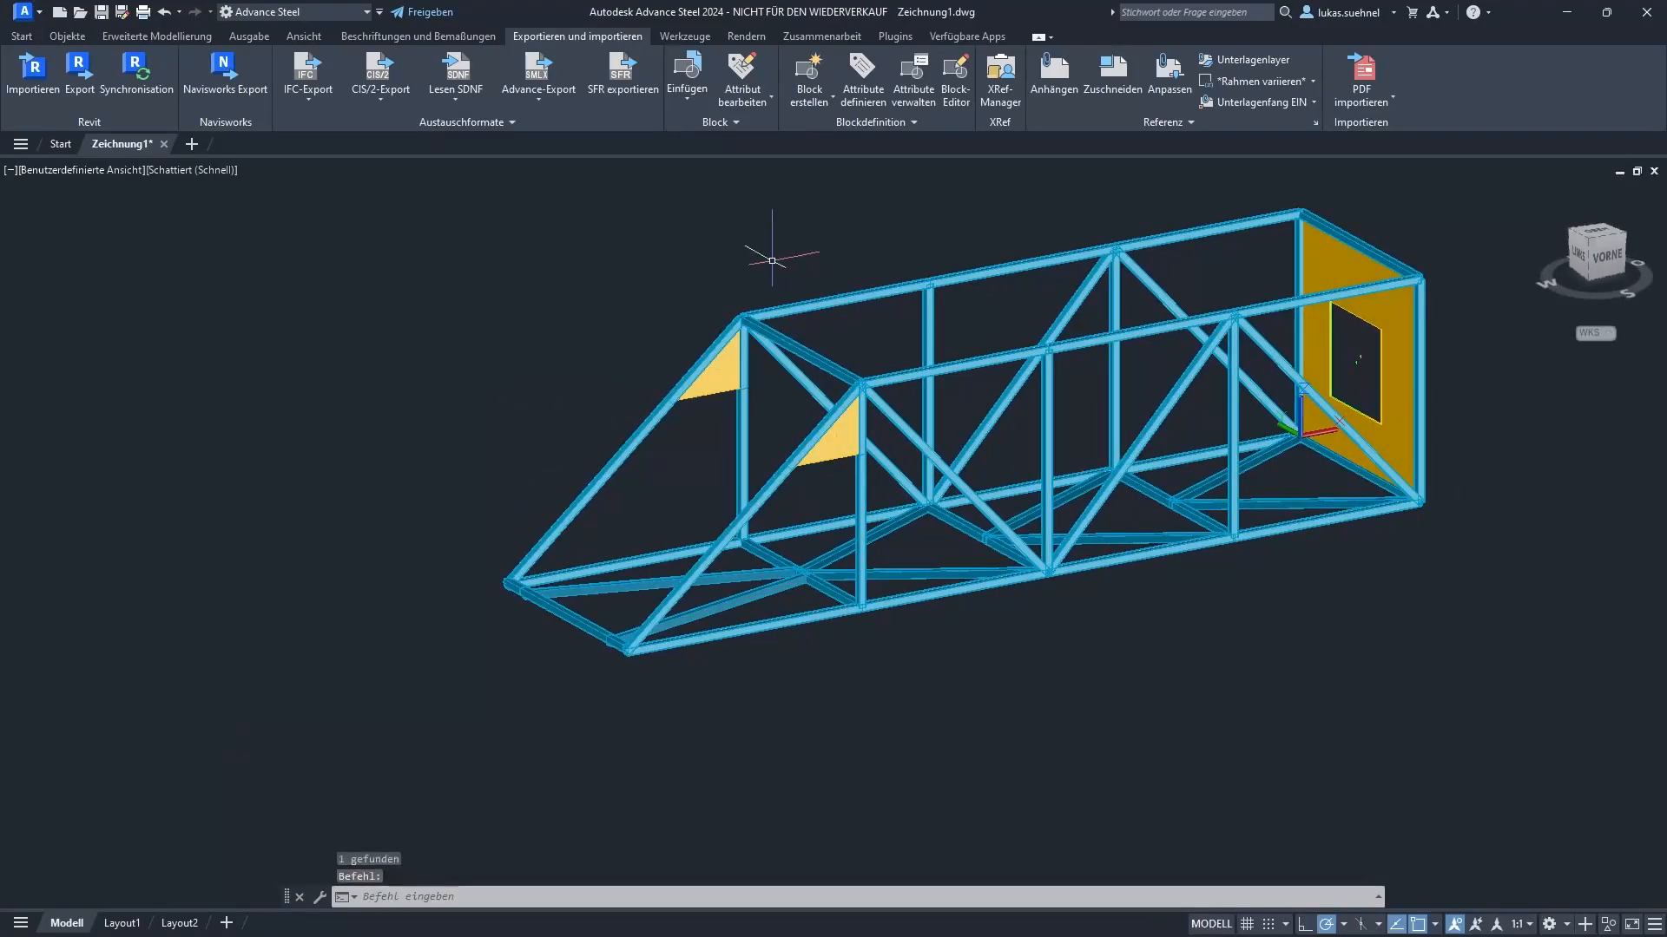
middle_drag(772, 260, 587, 275)
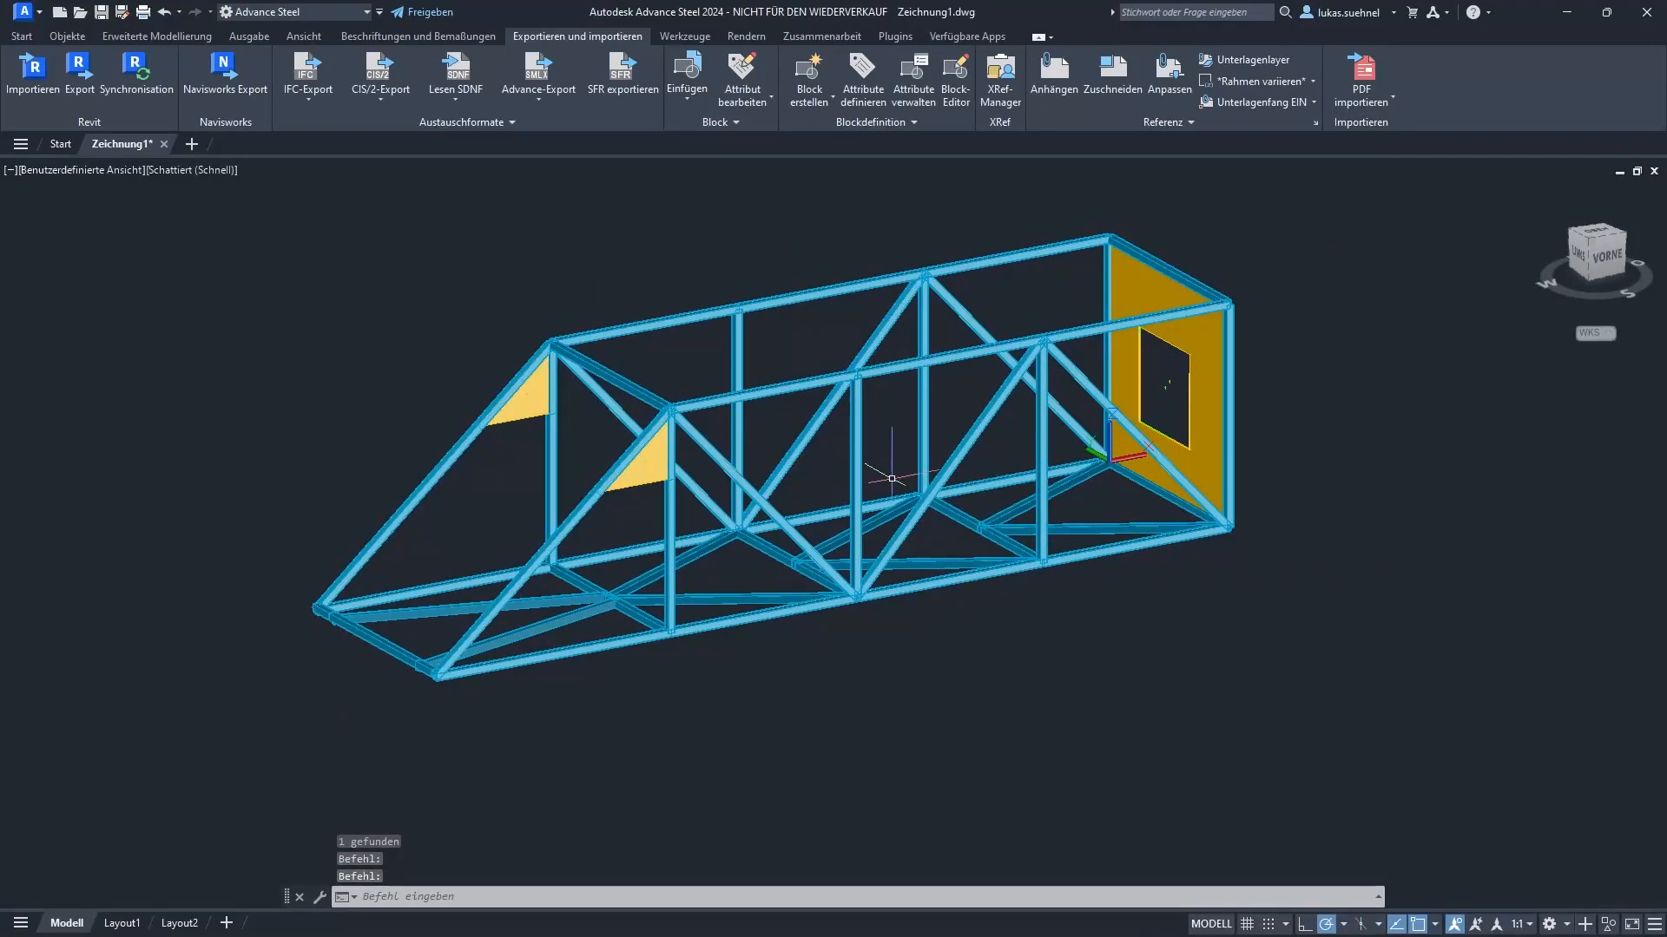
shift+middle_drag(885, 451, 929, 497)
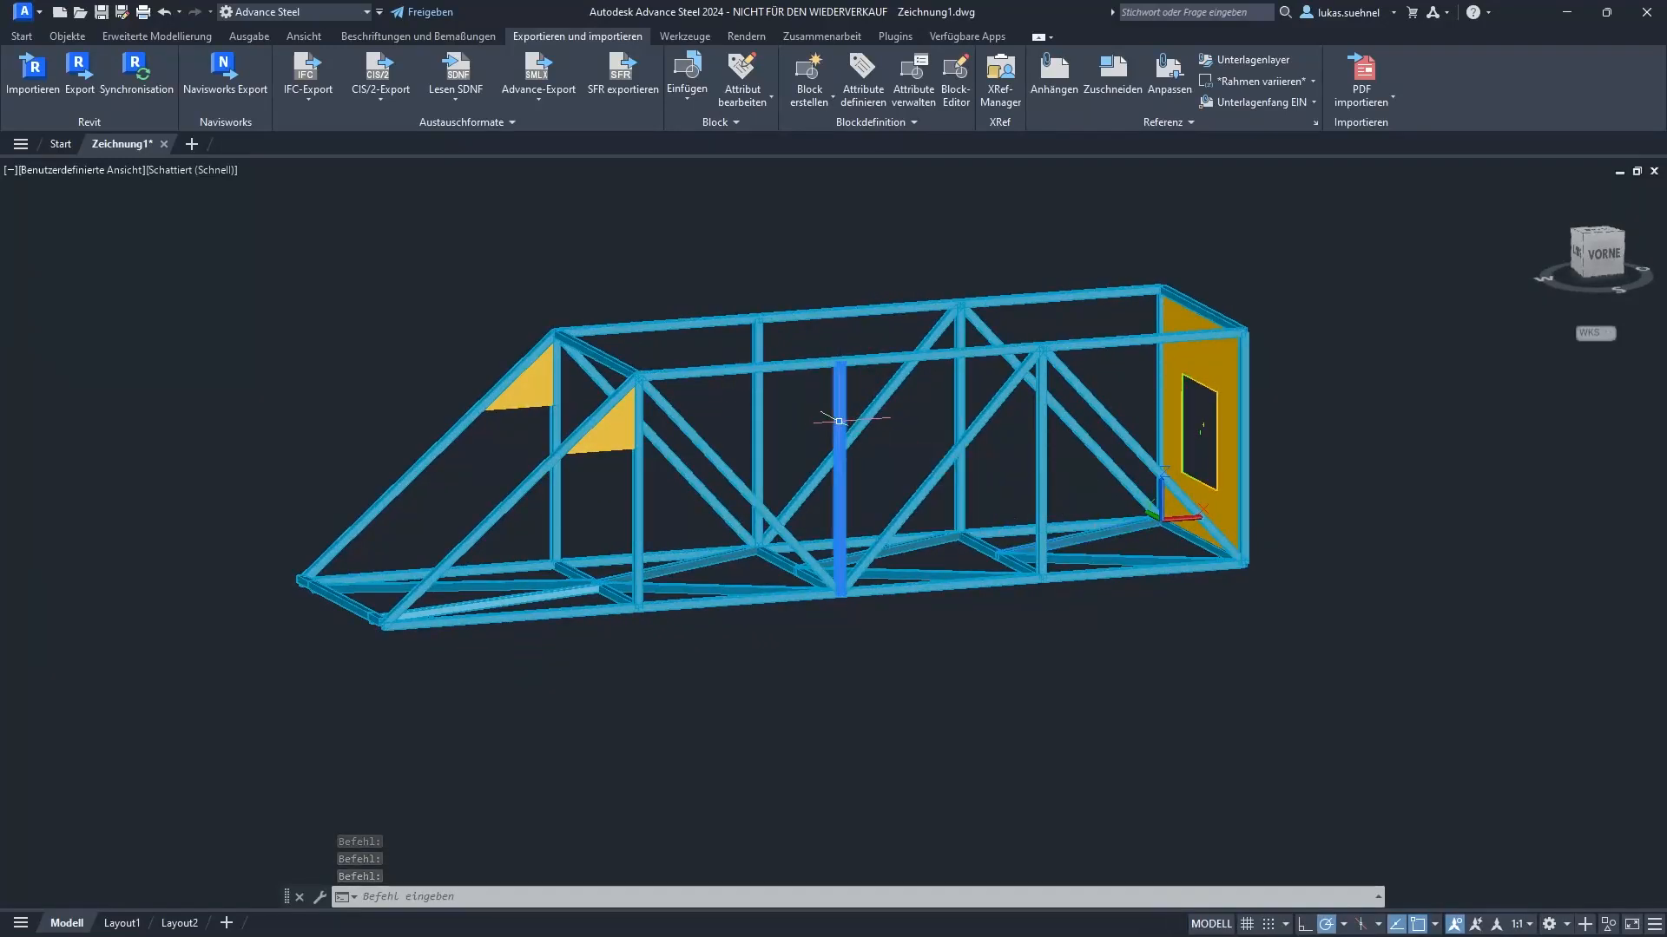
click(156, 36)
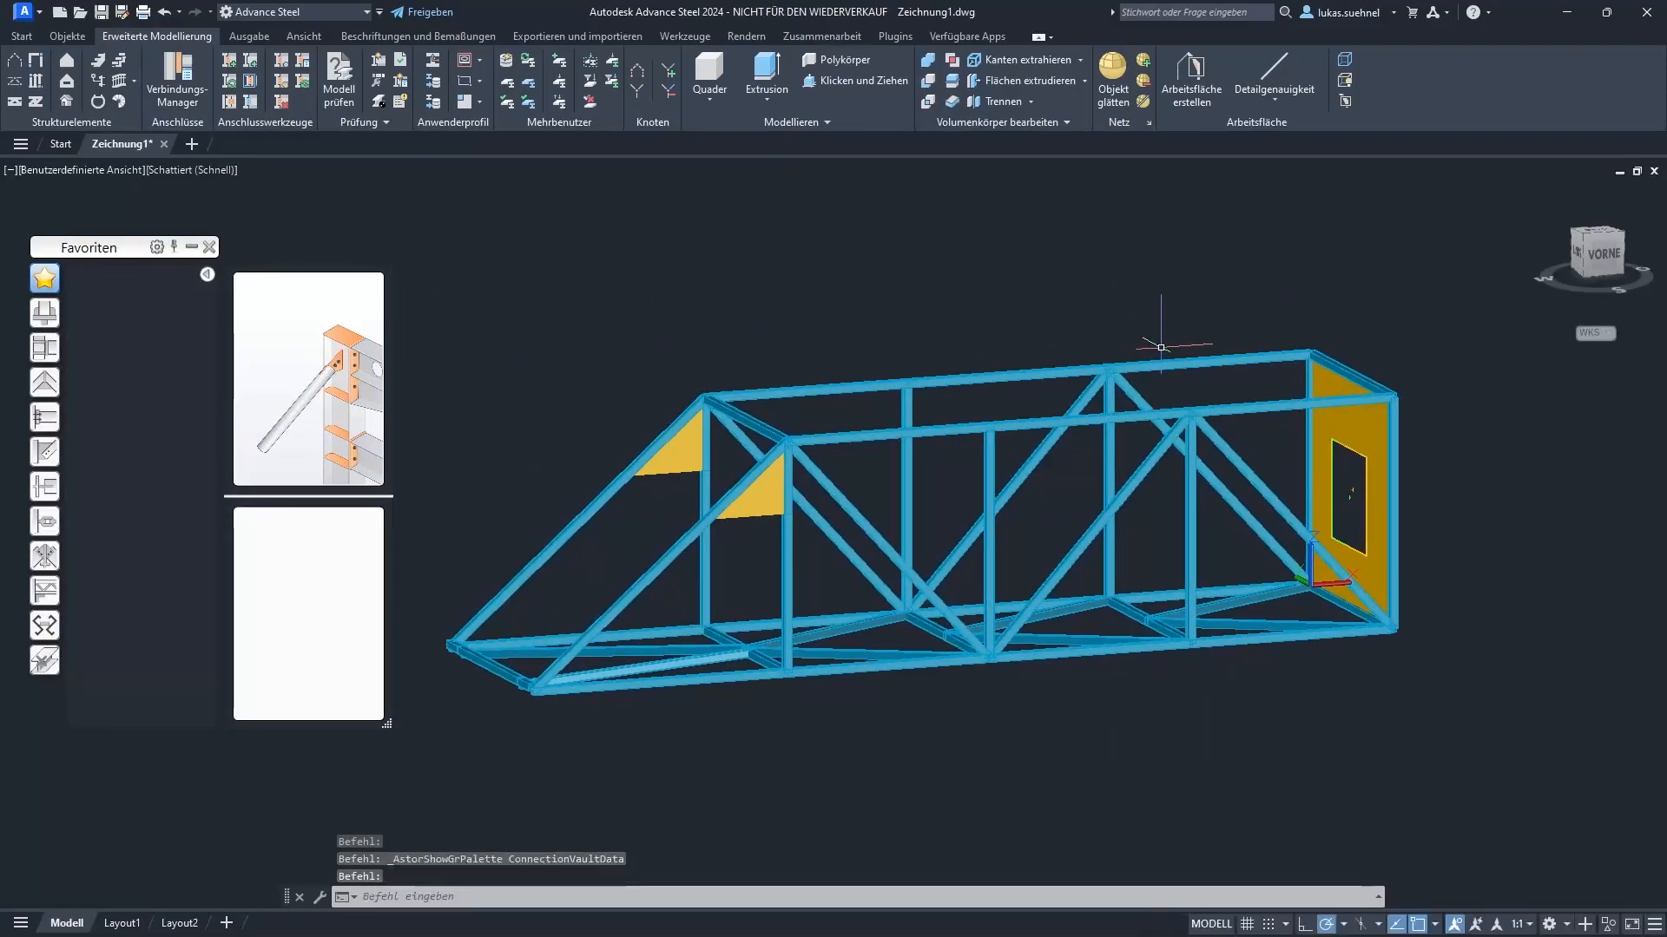
scroll(887, 362, up, 5)
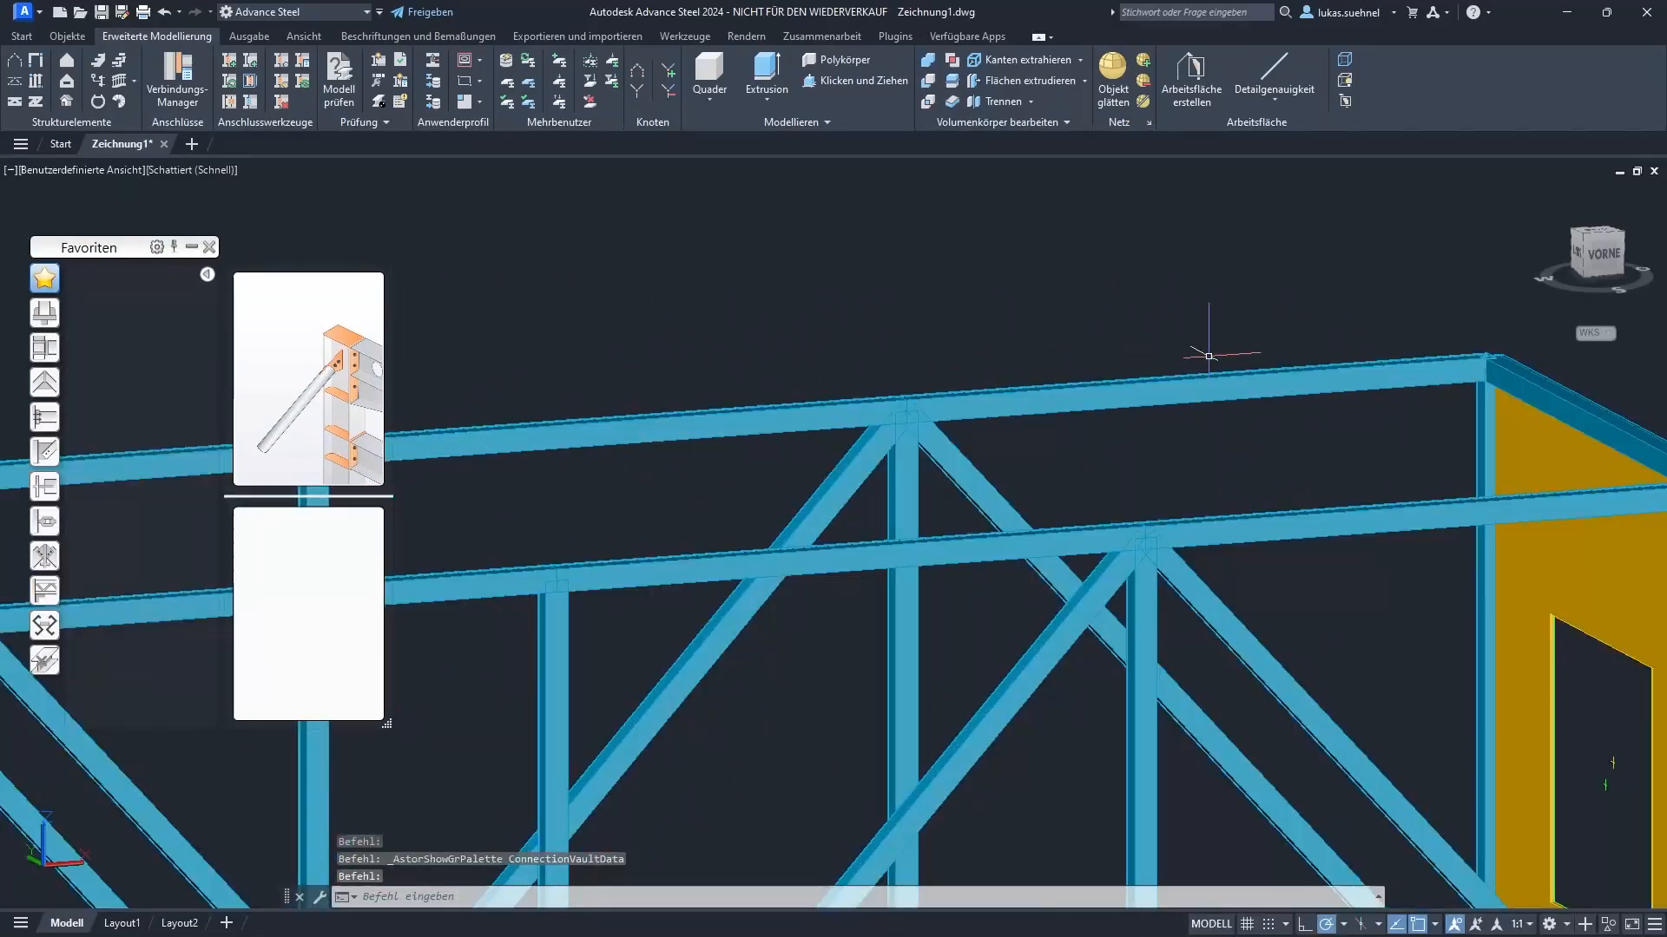
click(826, 422)
click(45, 458)
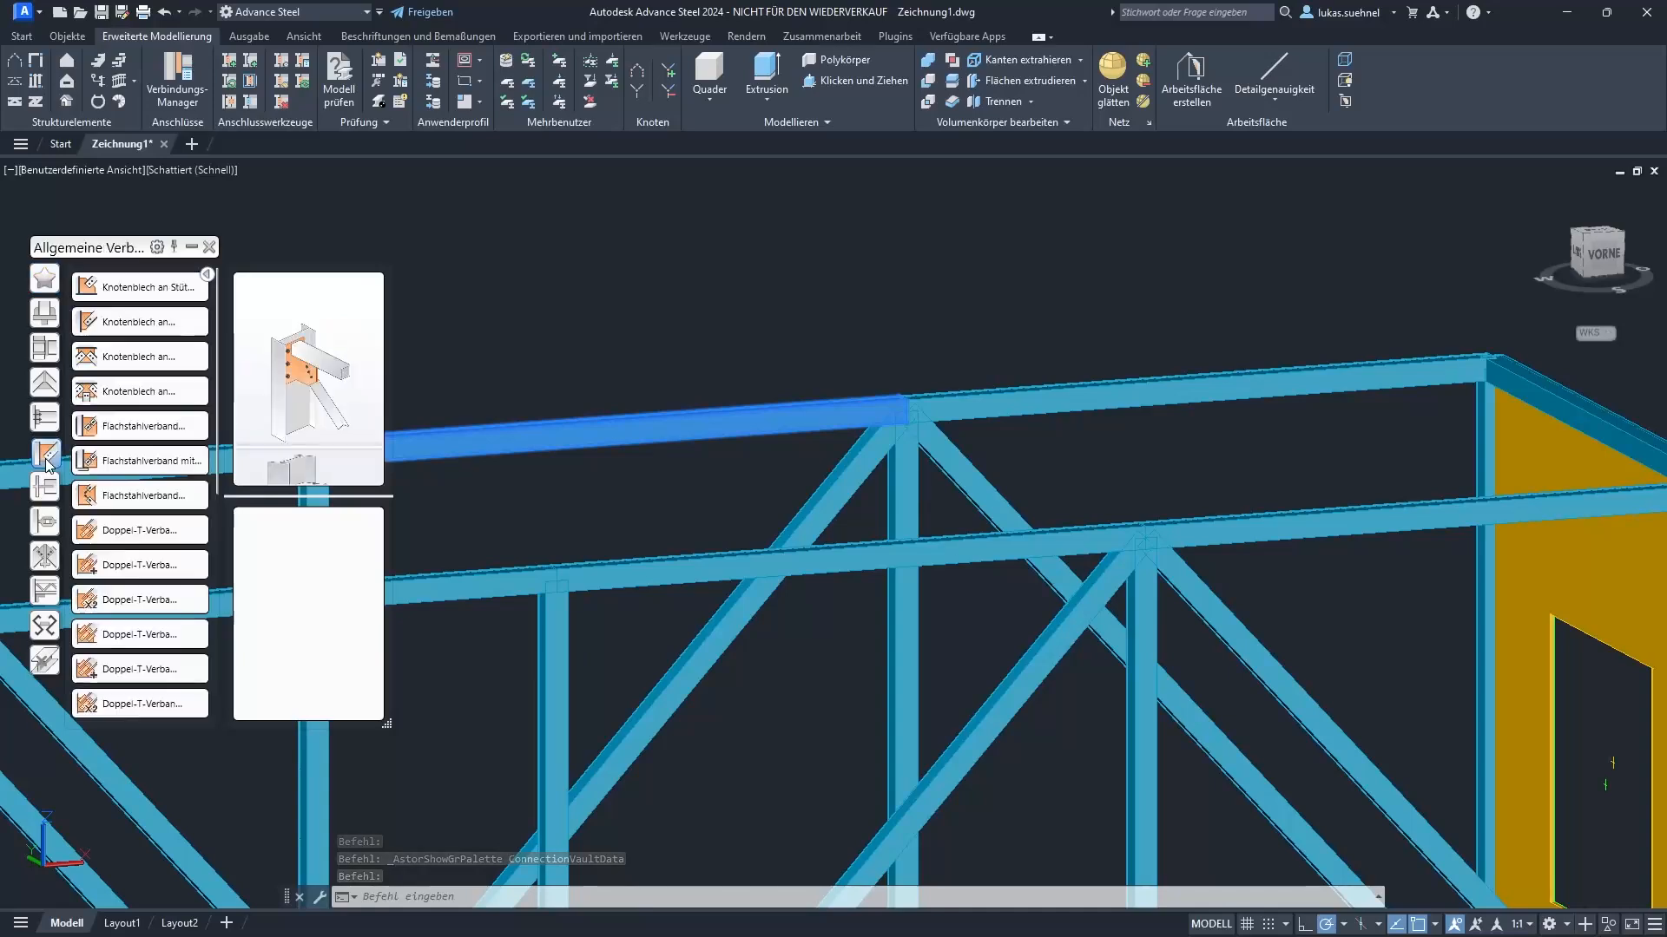
Create a Knotenblech an 3 Diagonalen connection at the rear top chord node, joining both chord beams with the two diagonals and the vertical post
click(131, 390)
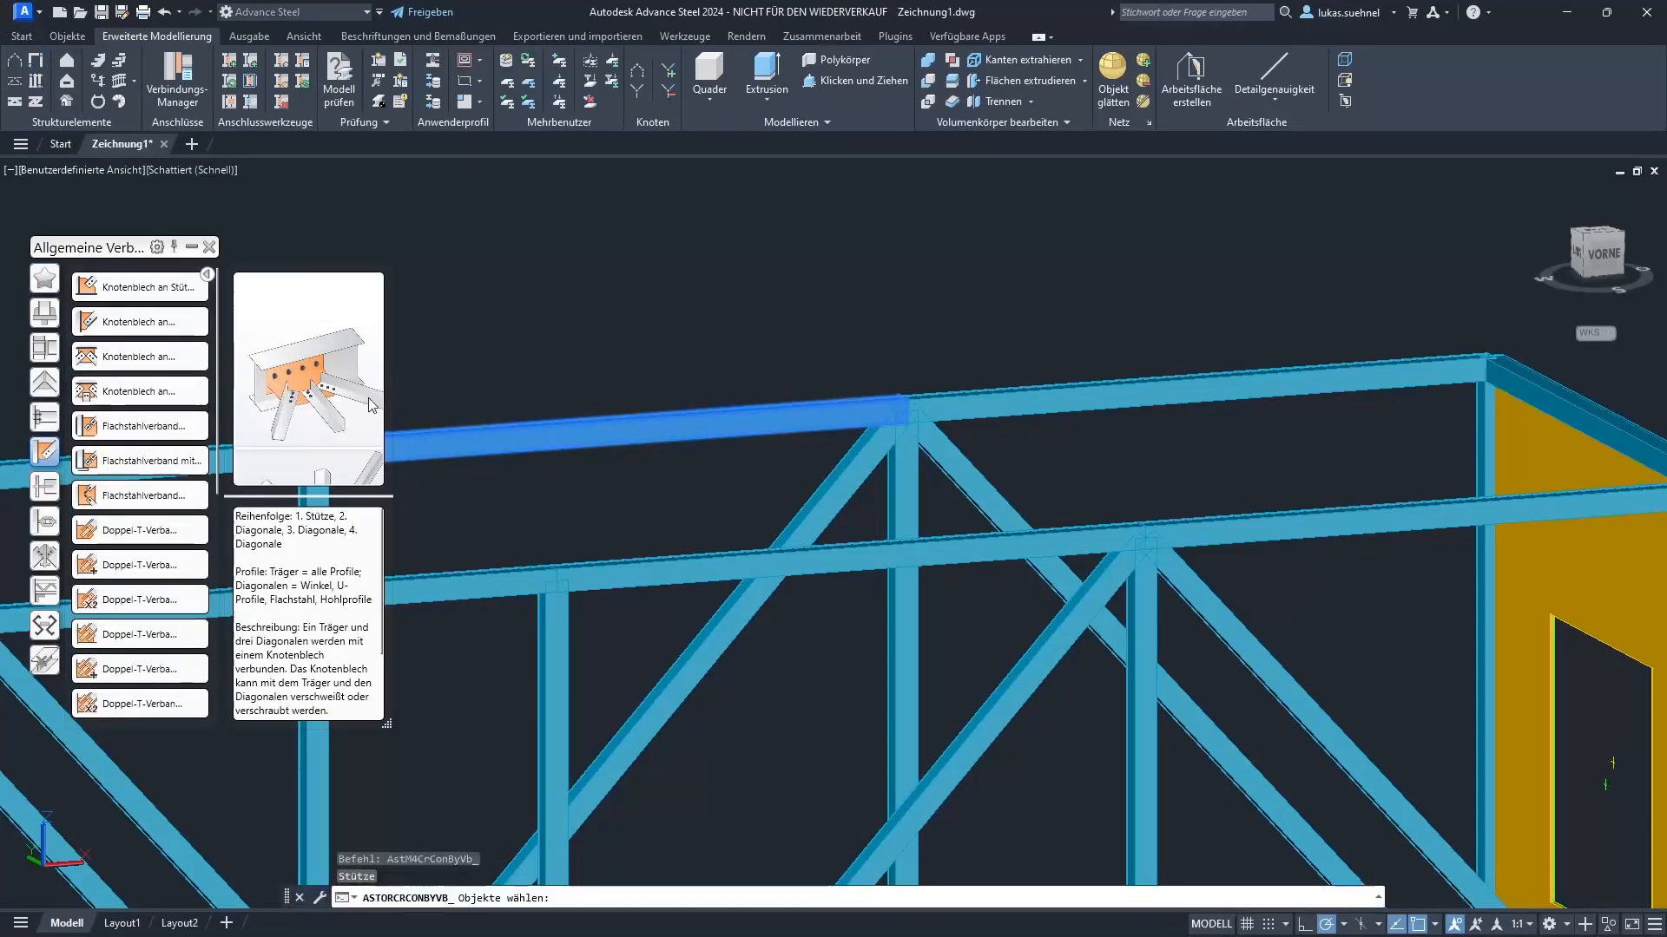
click(805, 423)
click(996, 404)
right_click(947, 494)
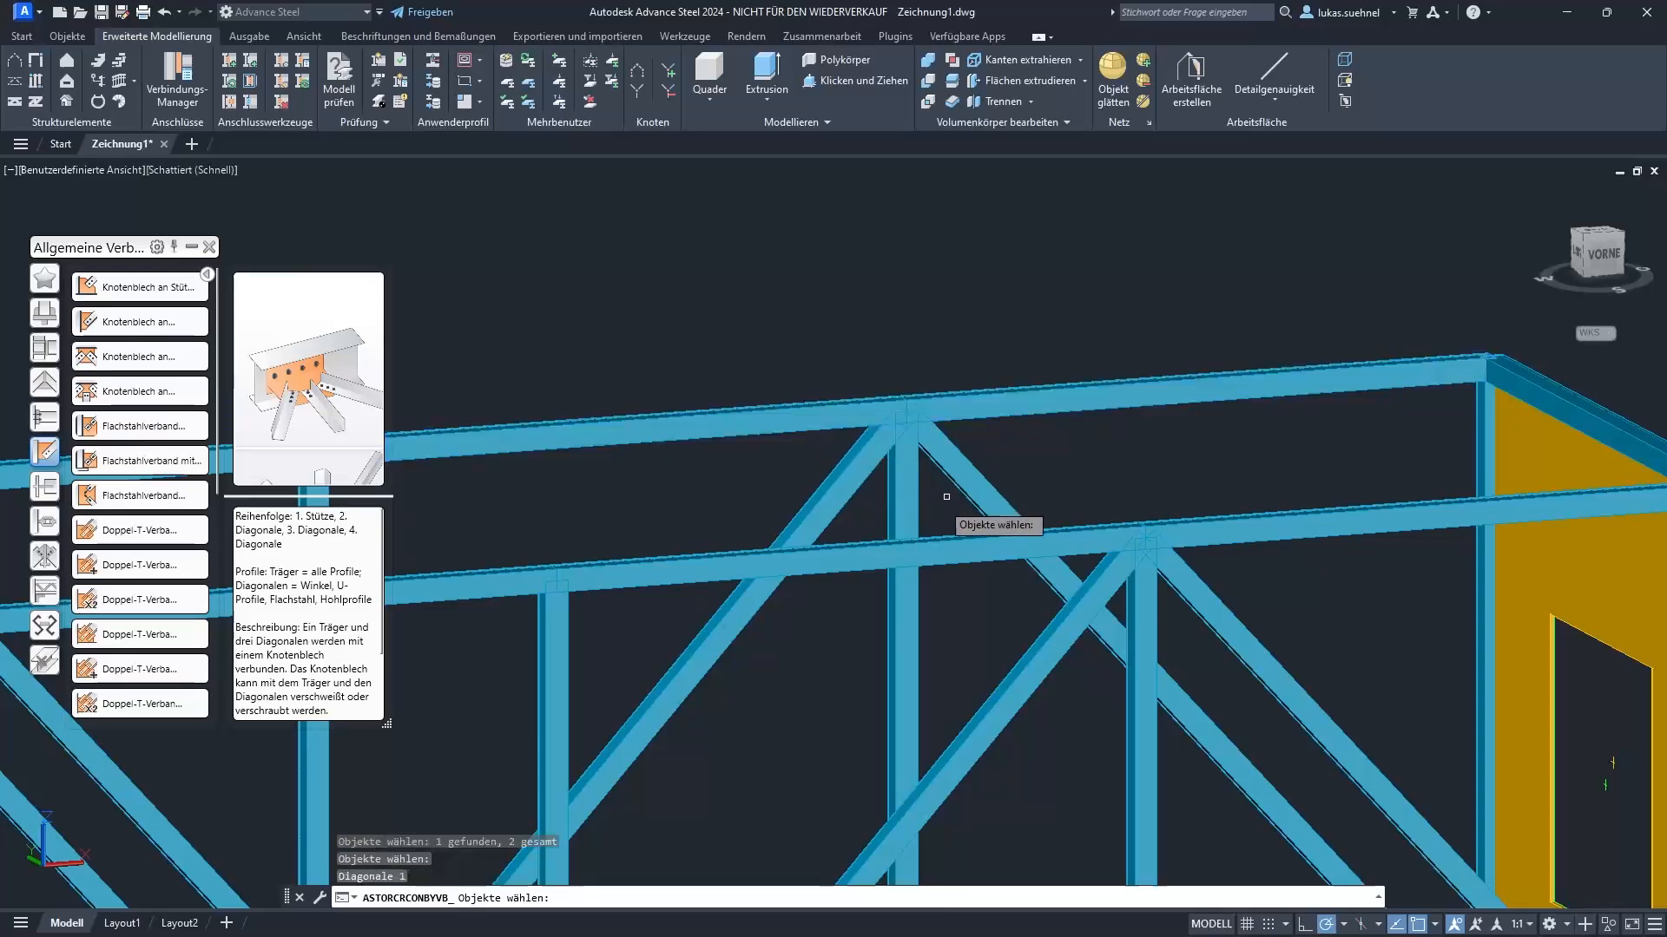
click(829, 508)
right_click(908, 497)
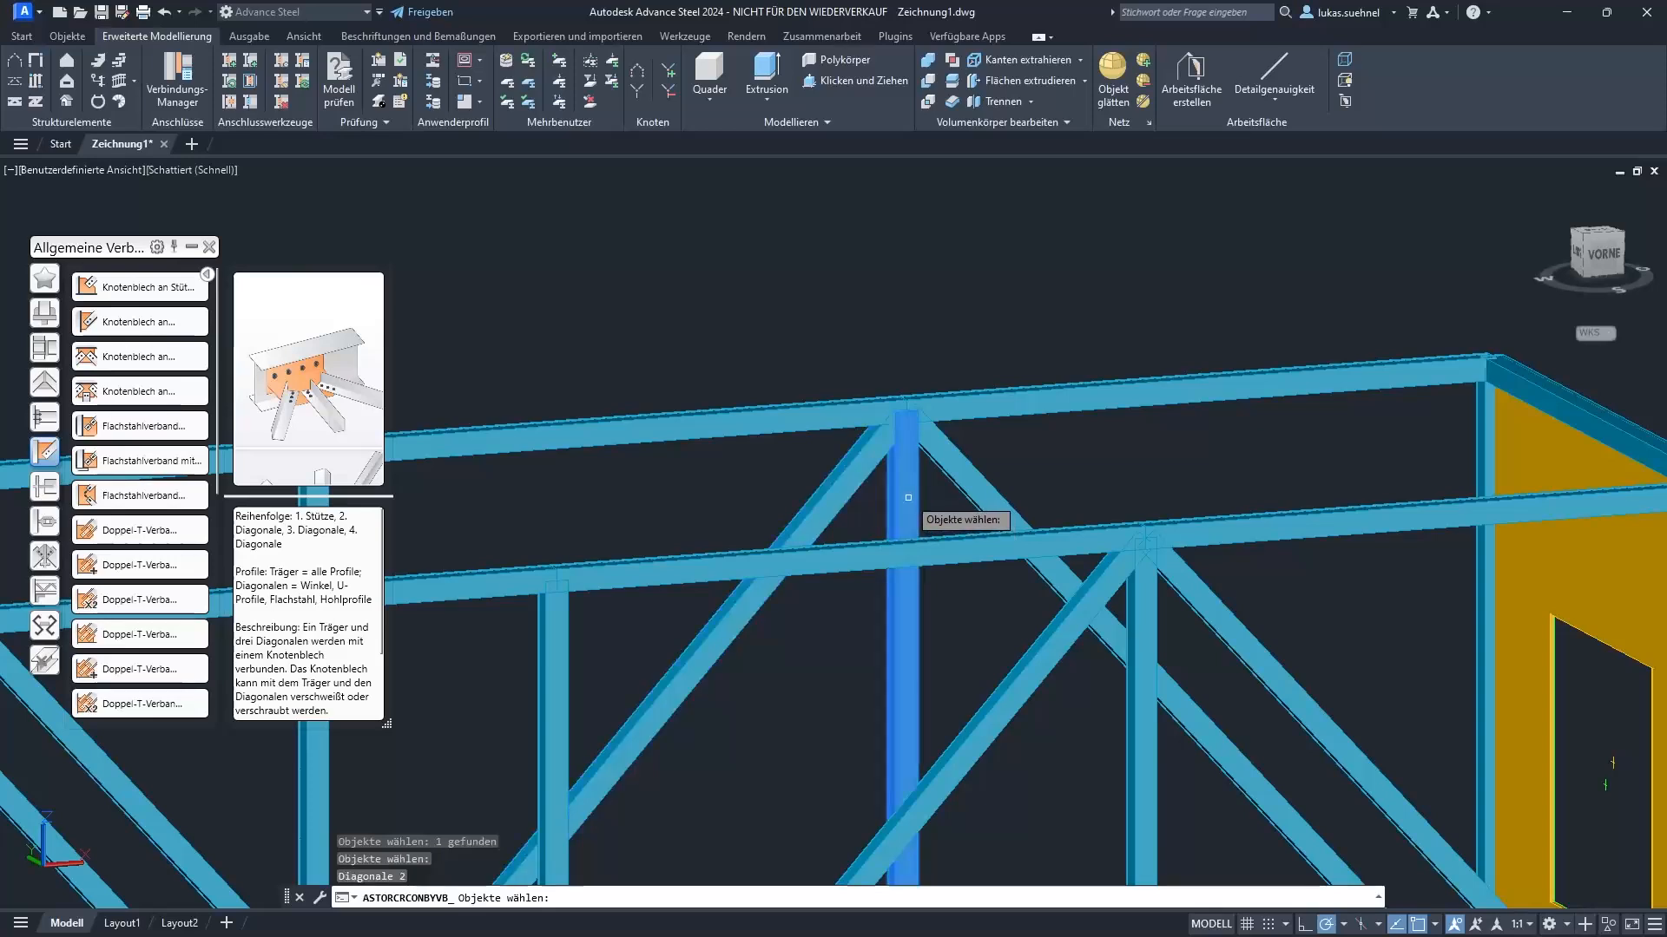
click(908, 497)
right_click(955, 490)
click(981, 496)
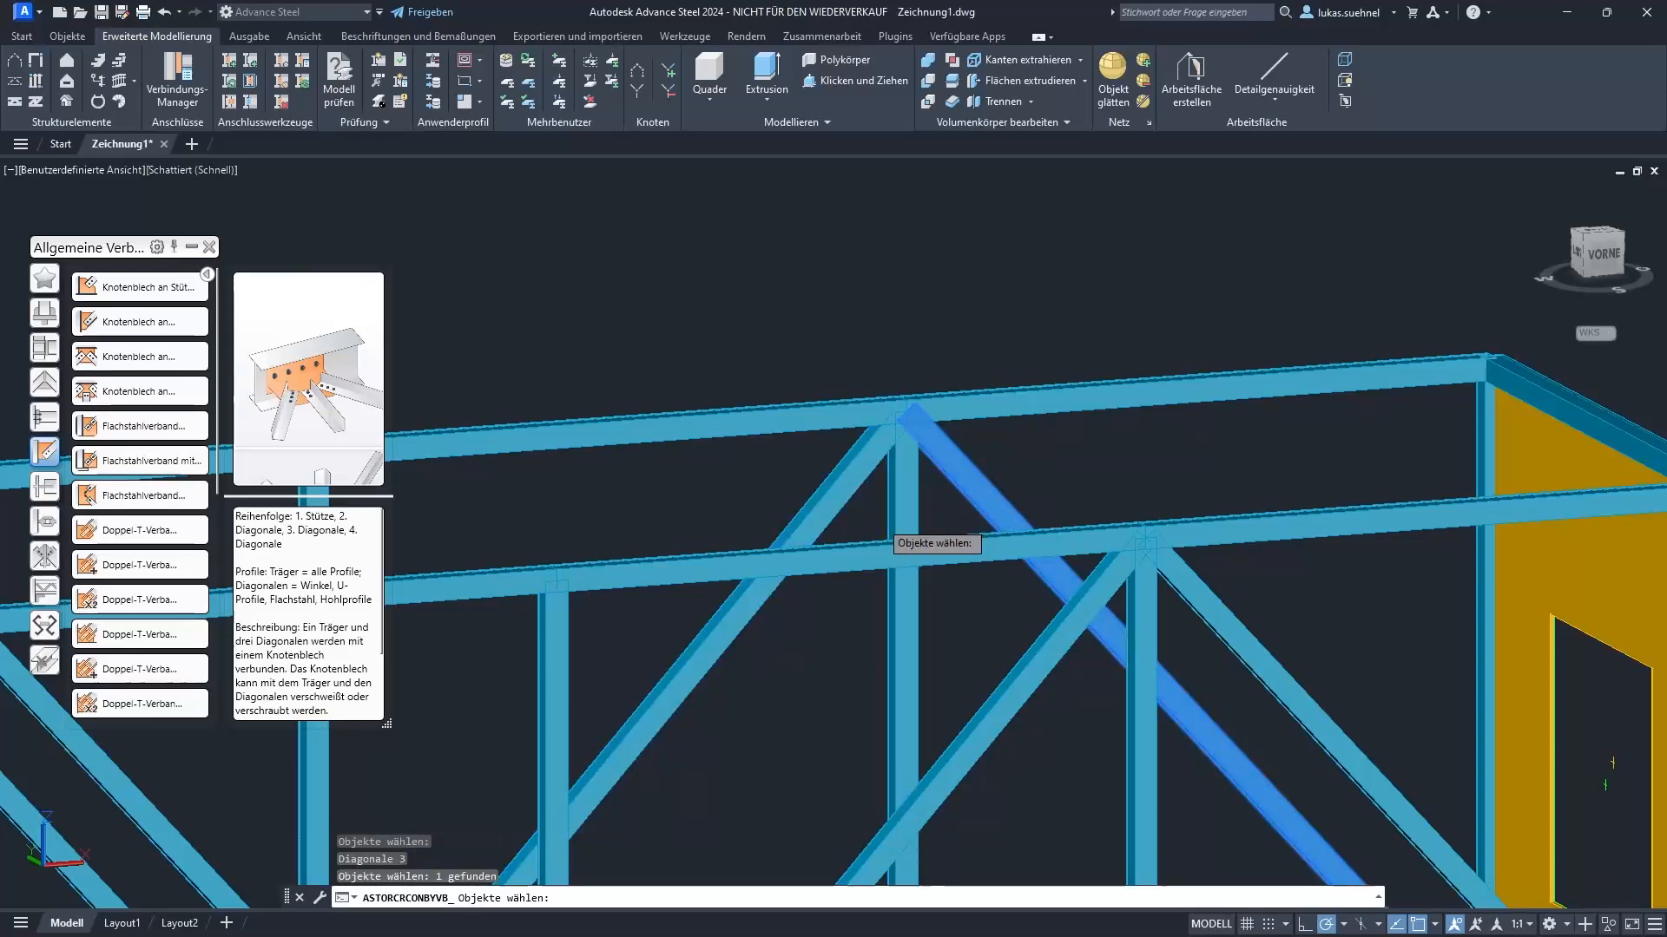
right_click(946, 432)
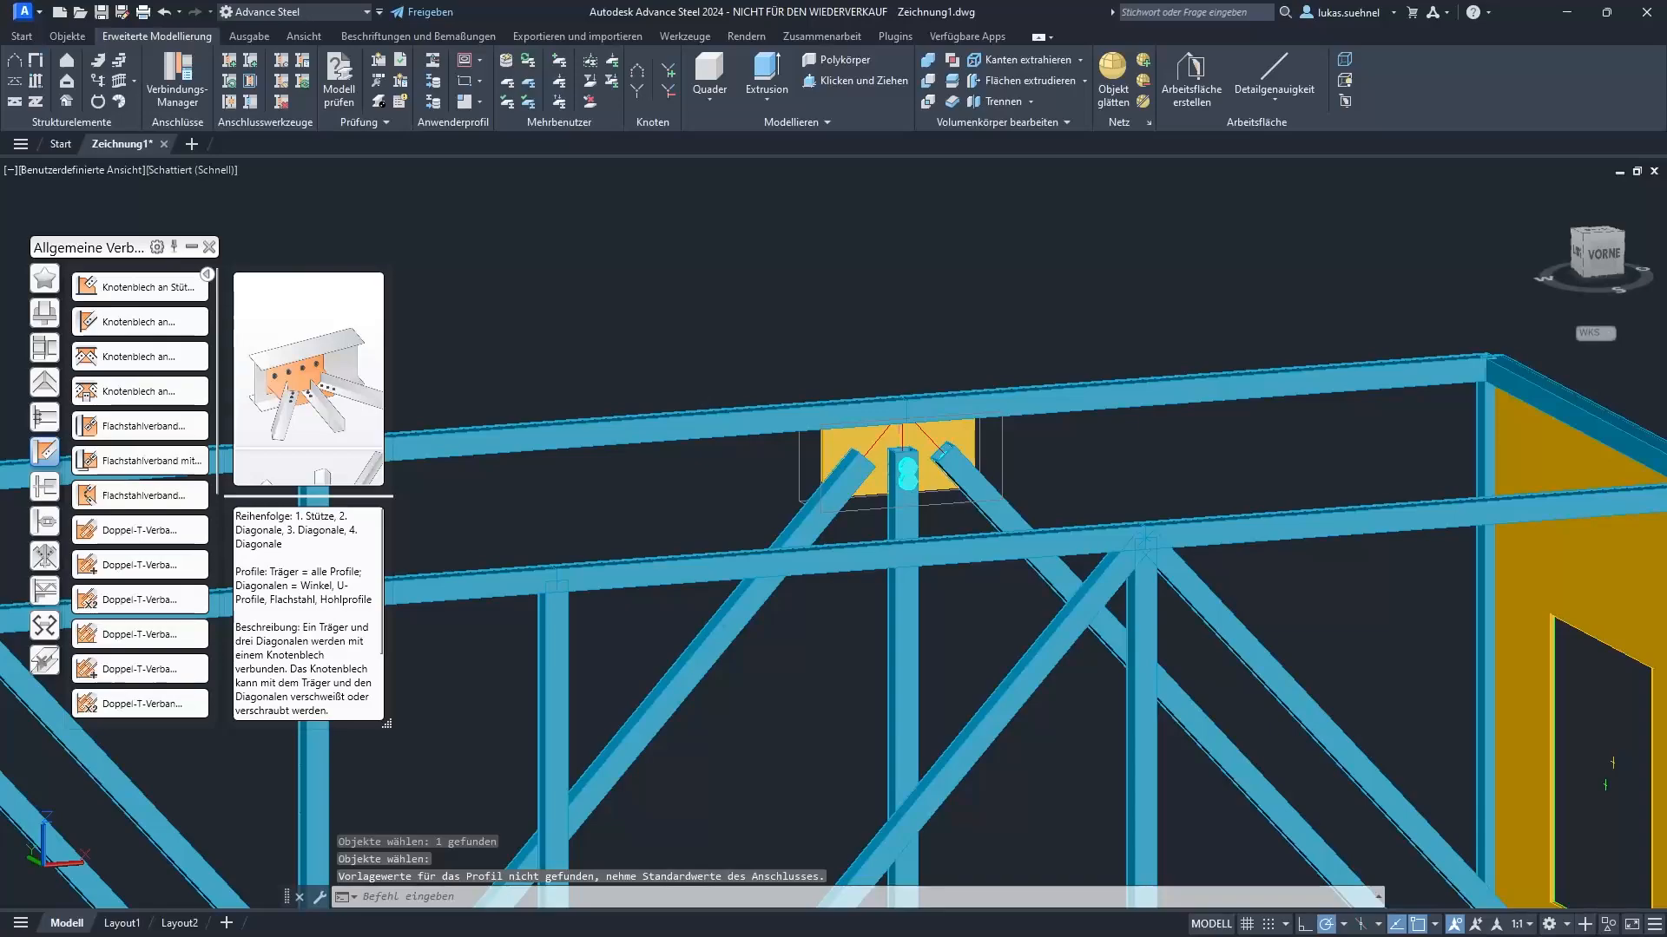
Review the gusset connection's plate settings and set its bolt diameter to 12 mm
shift+middle_drag(823, 413, 1354, 421)
drag(1666, 374, 252, 231)
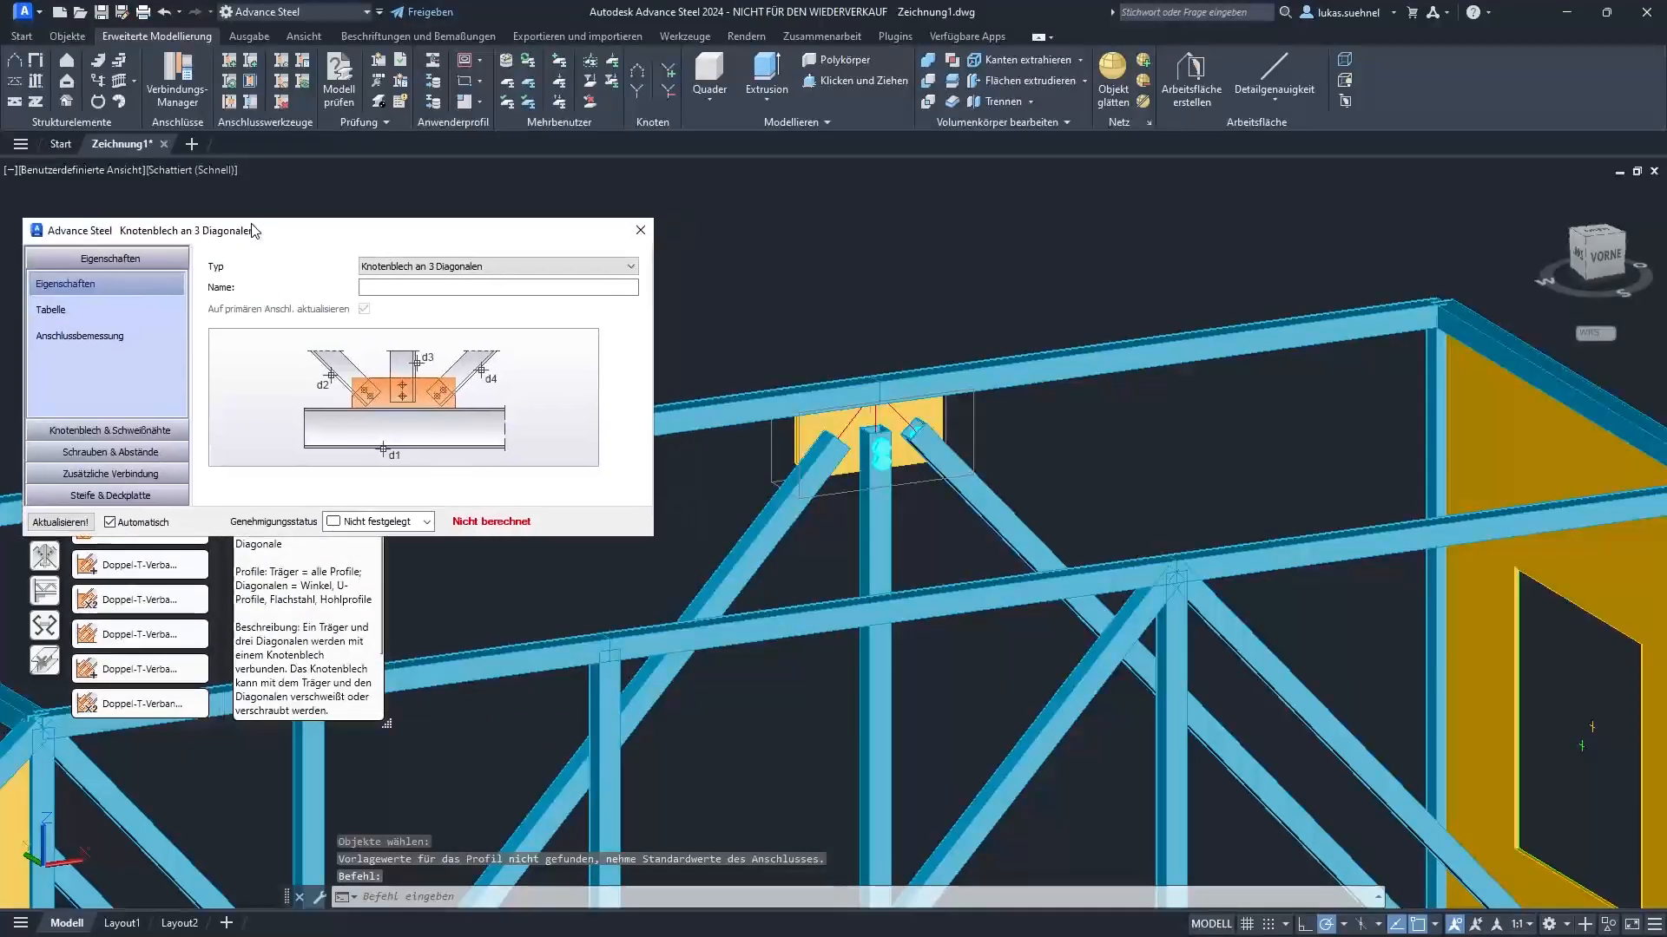
click(111, 431)
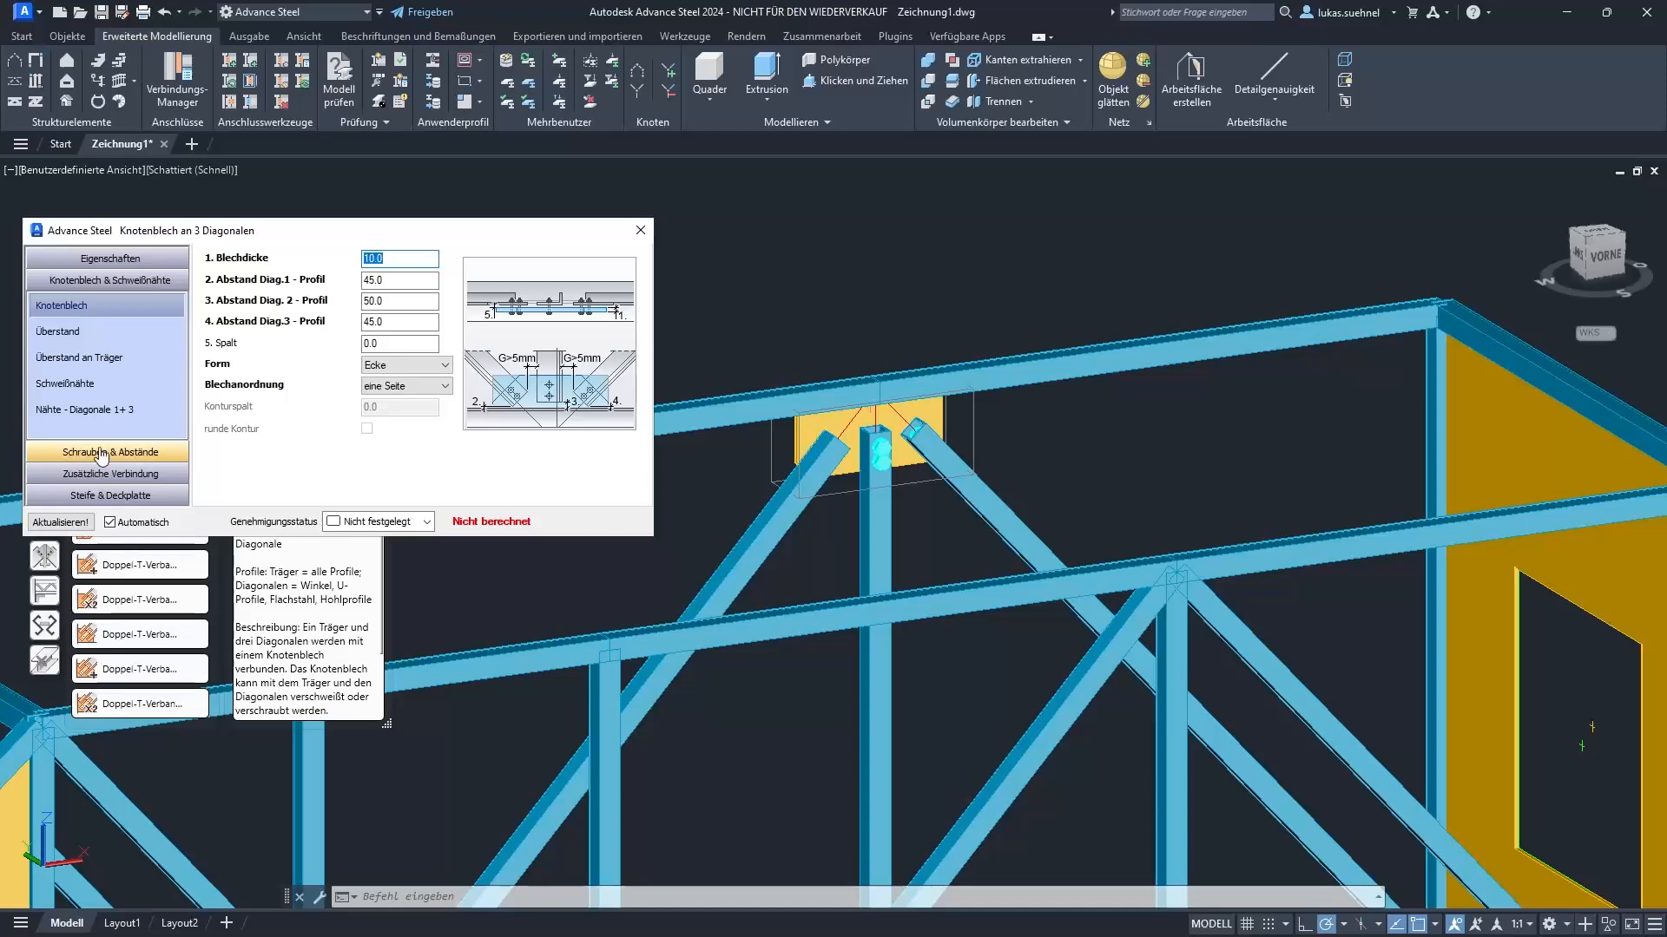
click(110, 258)
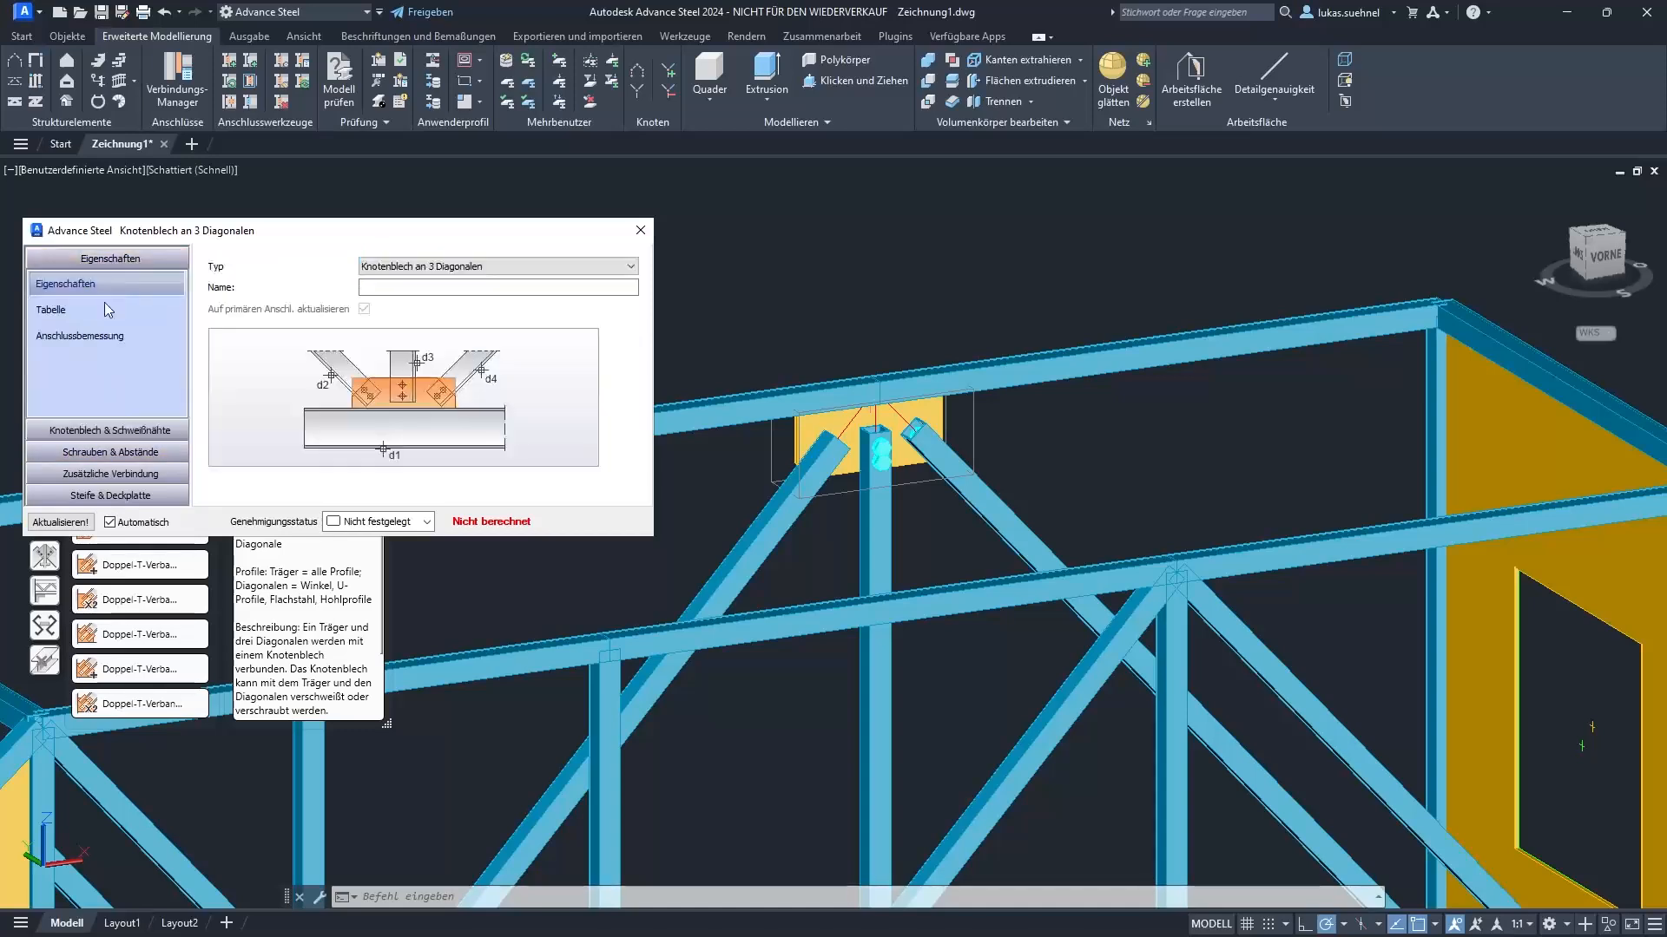
click(126, 452)
click(406, 258)
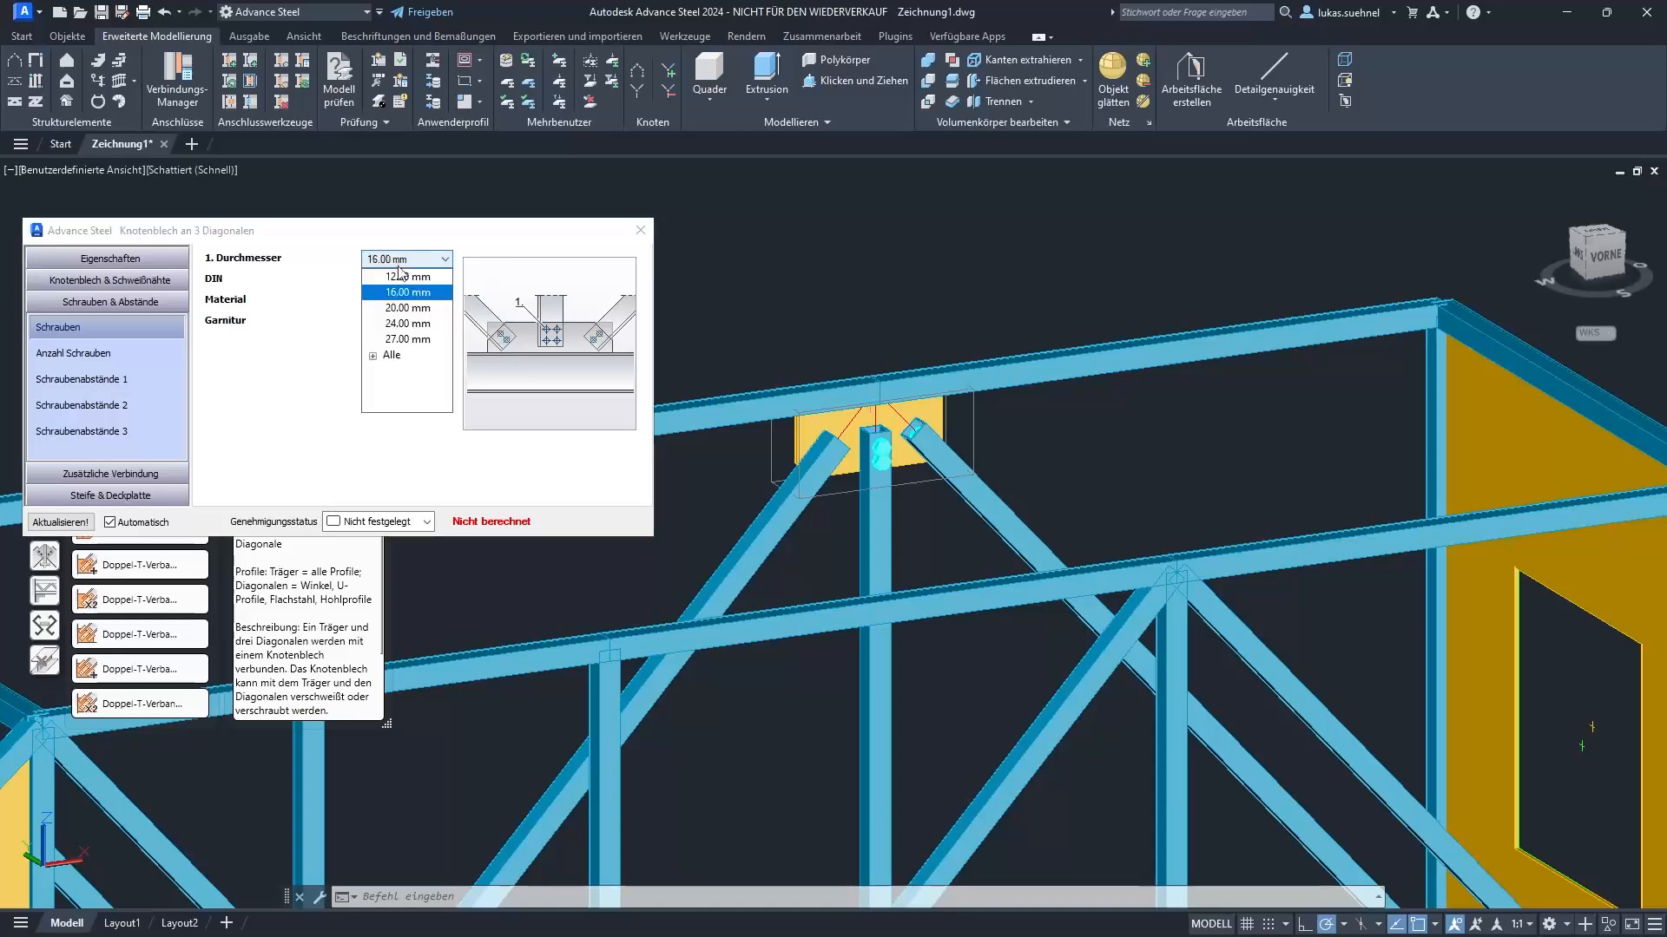
click(399, 285)
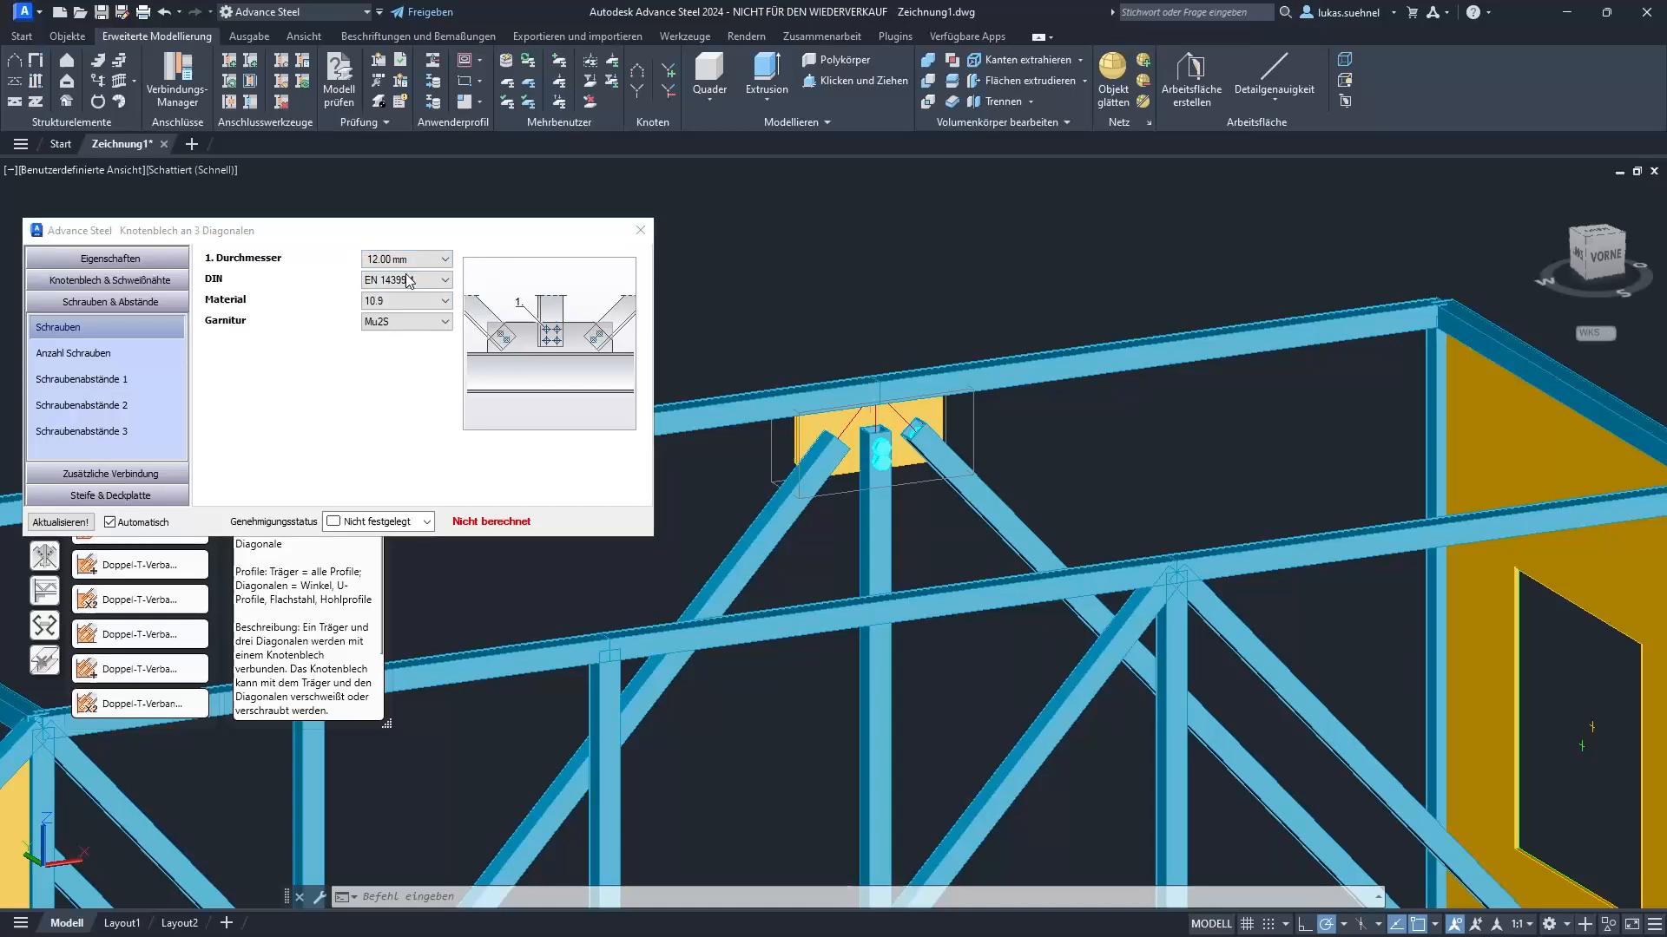
Set the number of bolt rows to 1 for all three diagonals and close the connection properties
click(90, 358)
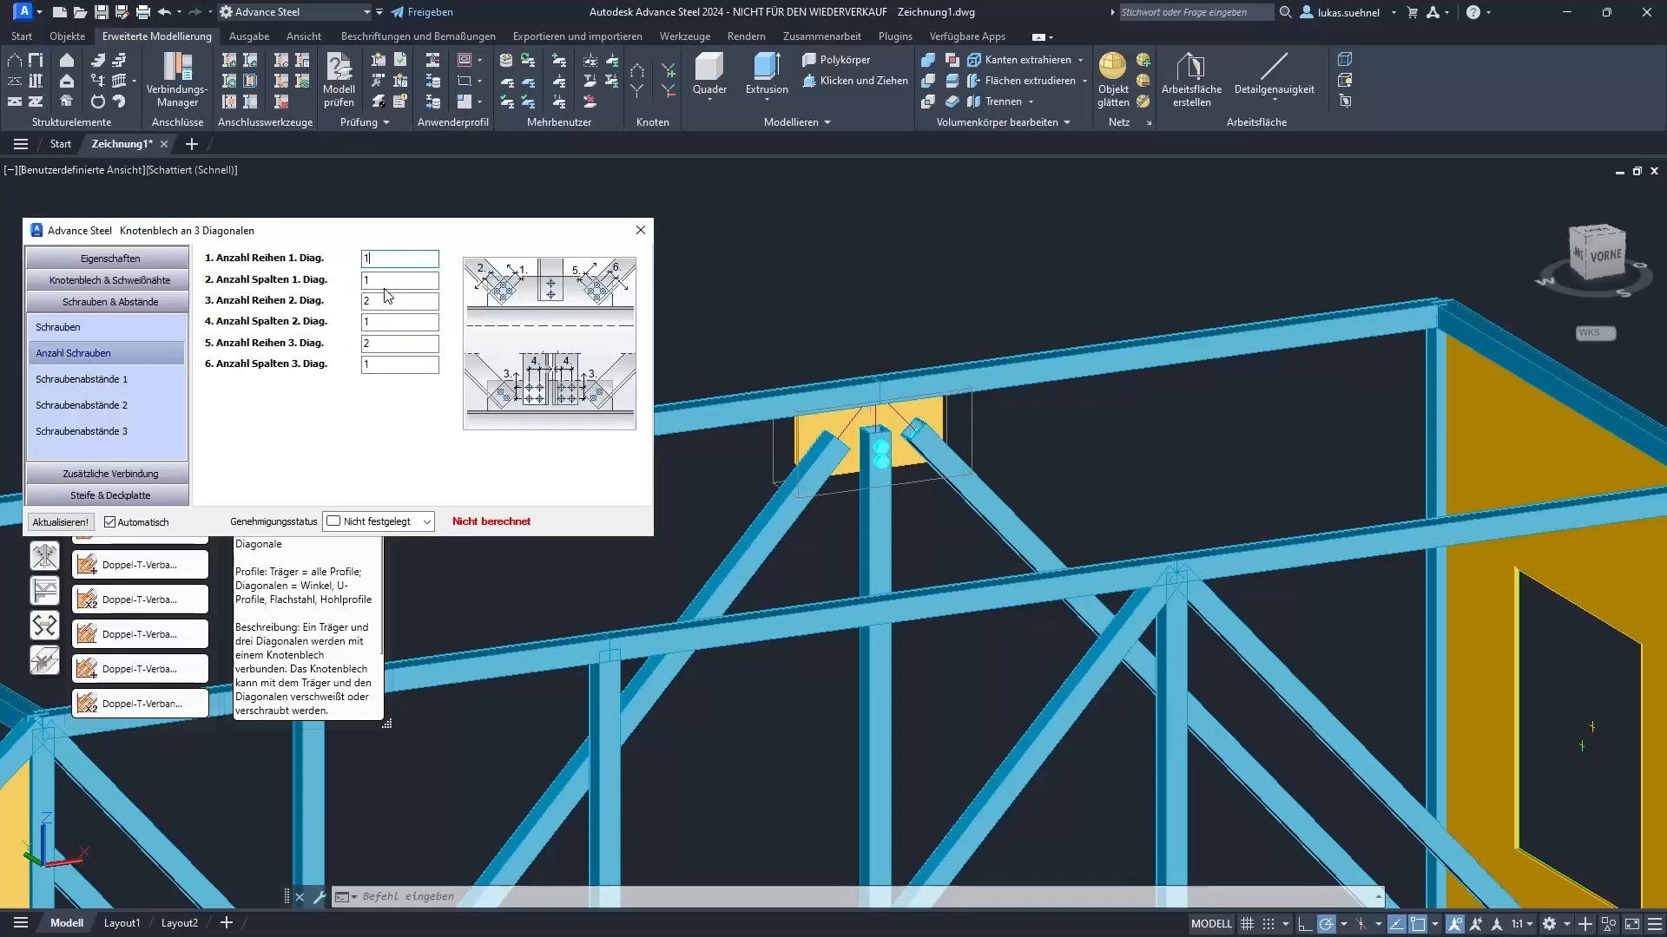
click(386, 297)
text(1)
click(379, 342)
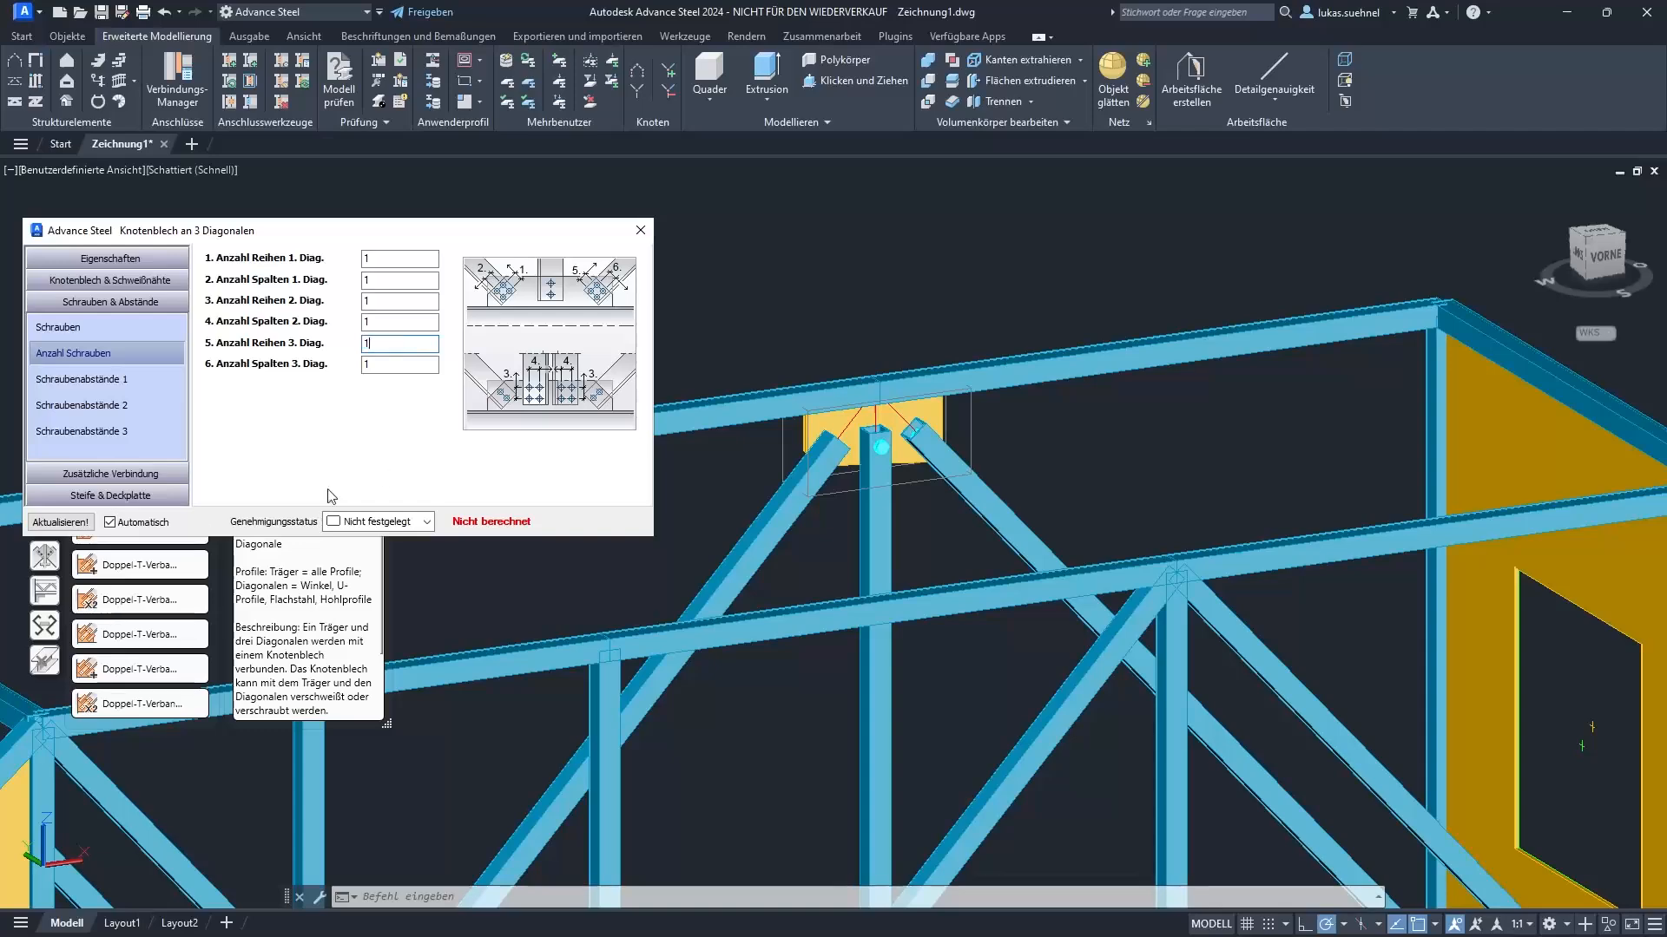
click(641, 230)
Examine the gusset plate connection on the rear top chord and the corresponding unconnected node on the front truss
scroll(859, 434, up, 5)
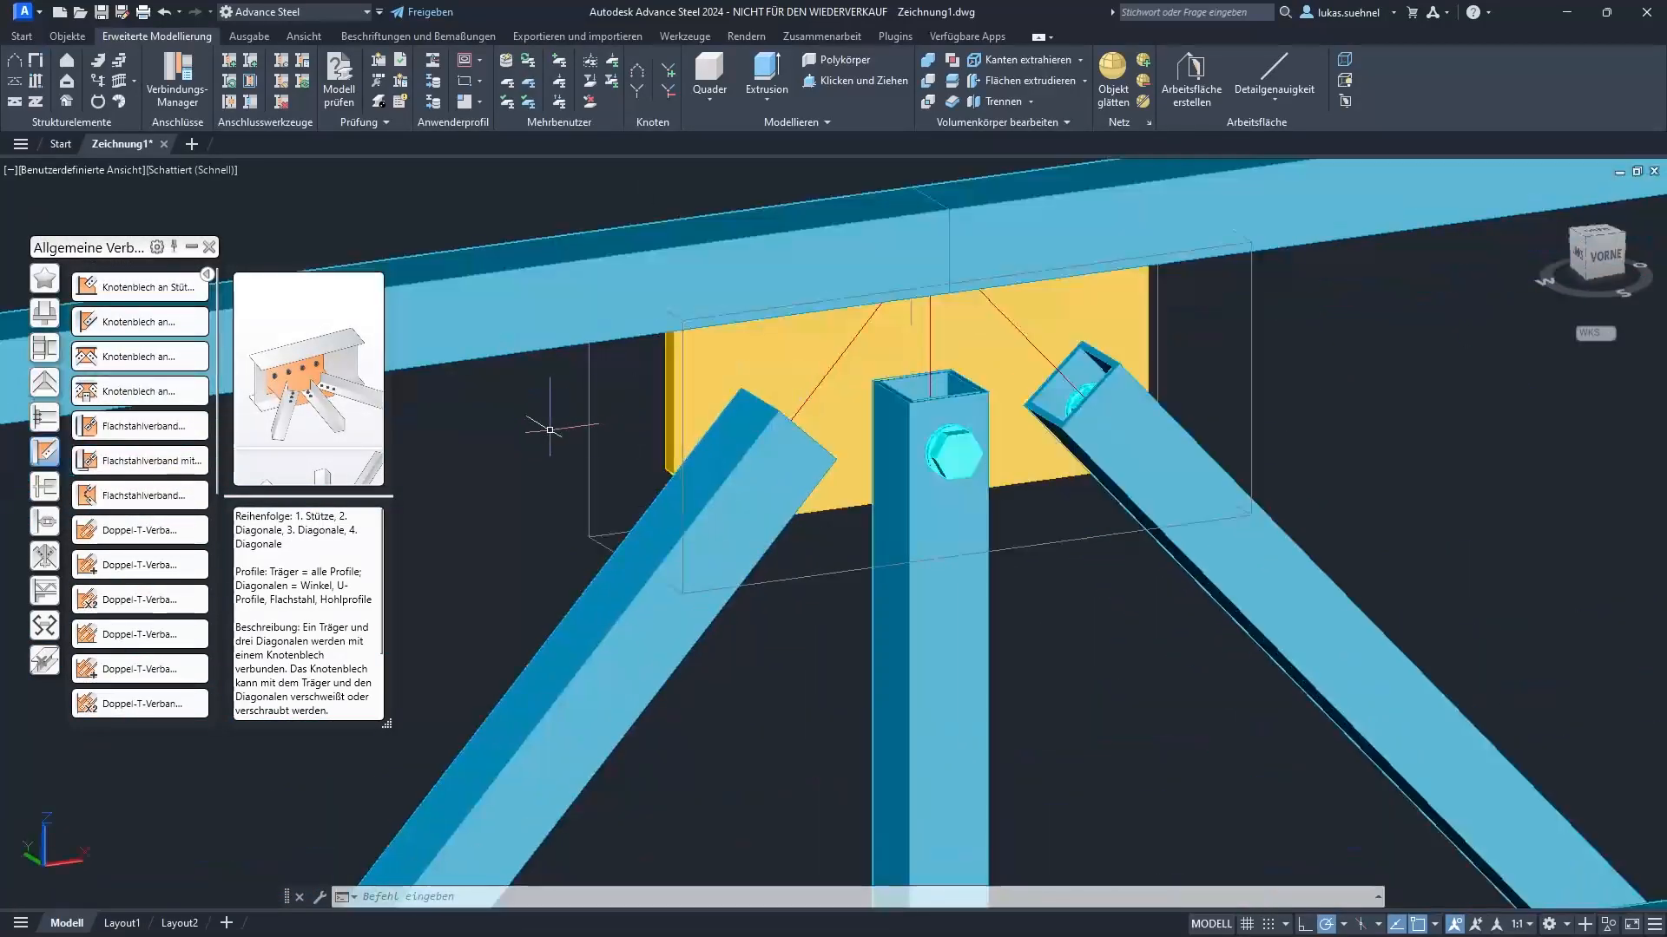
shift+middle_drag(550, 430, 517, 409)
scroll(629, 464, down, 6)
shift+middle_drag(644, 293, 681, 284)
scroll(1007, 590, up, 2)
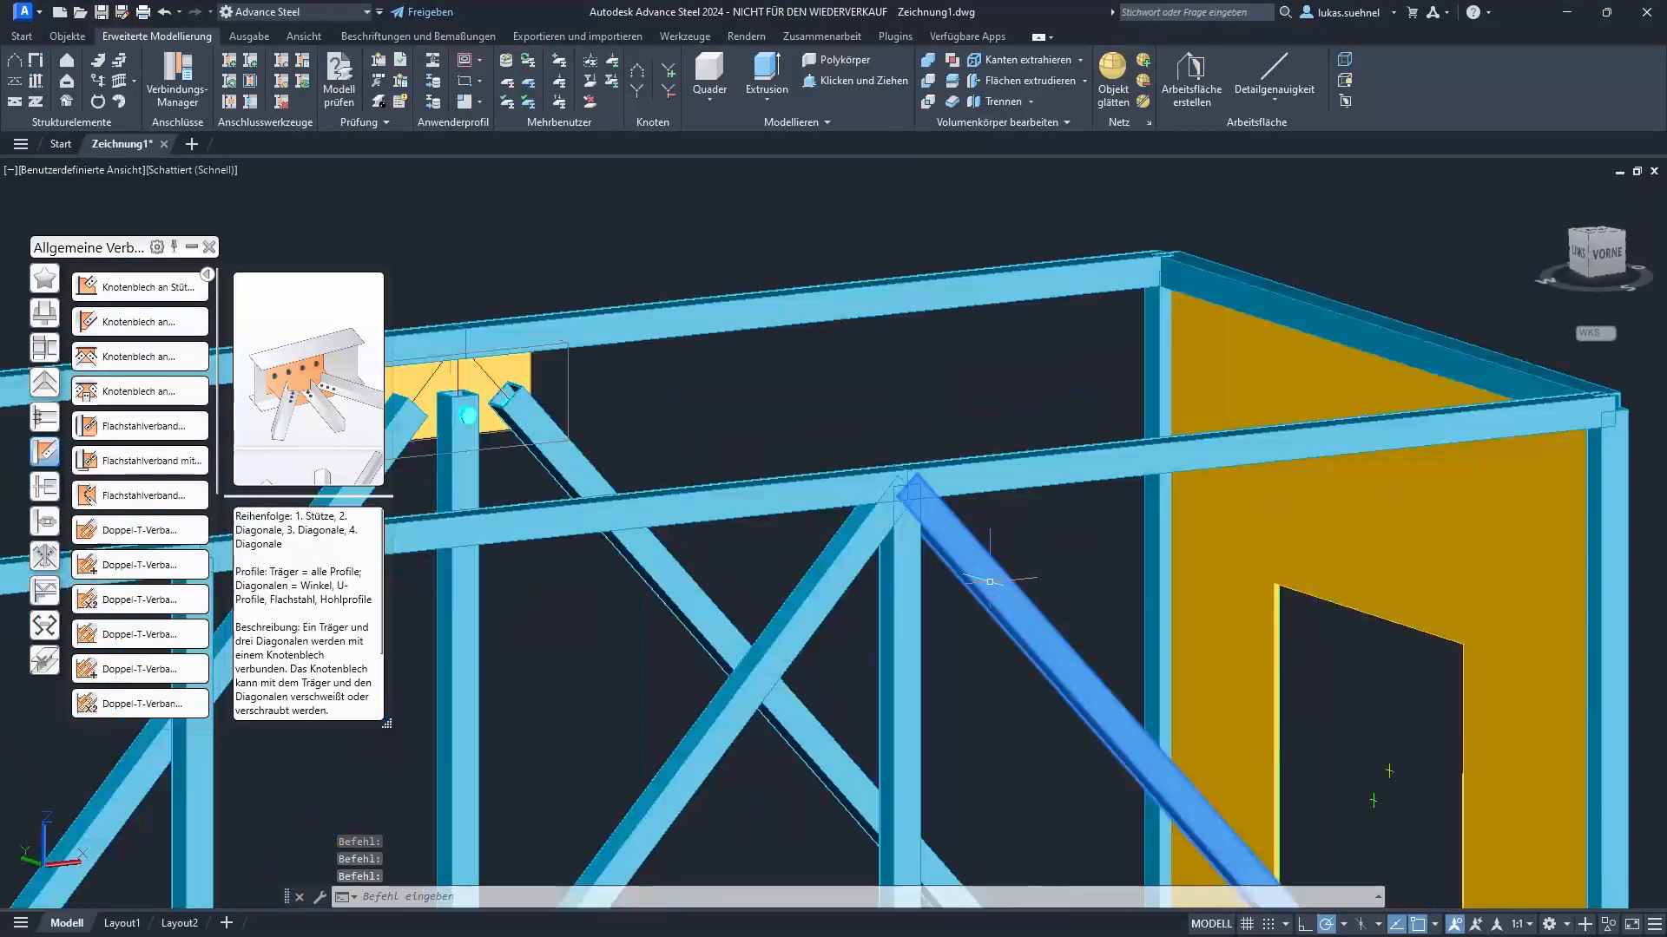
scroll(903, 499, up, 4)
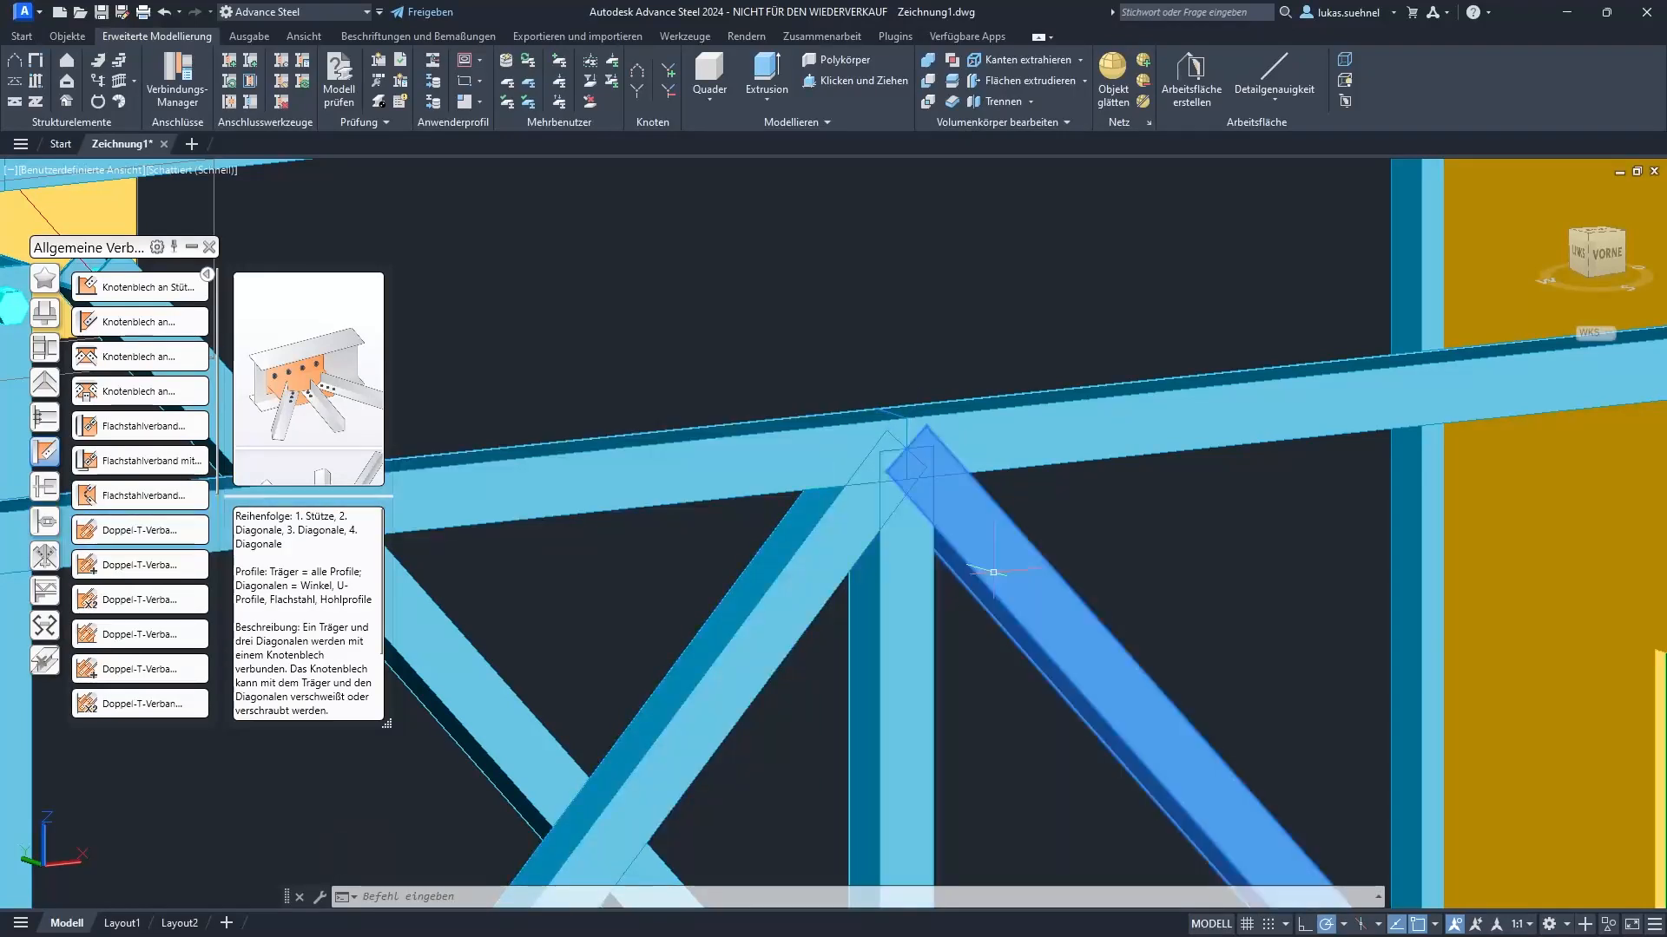
scroll(993, 572, down, 3)
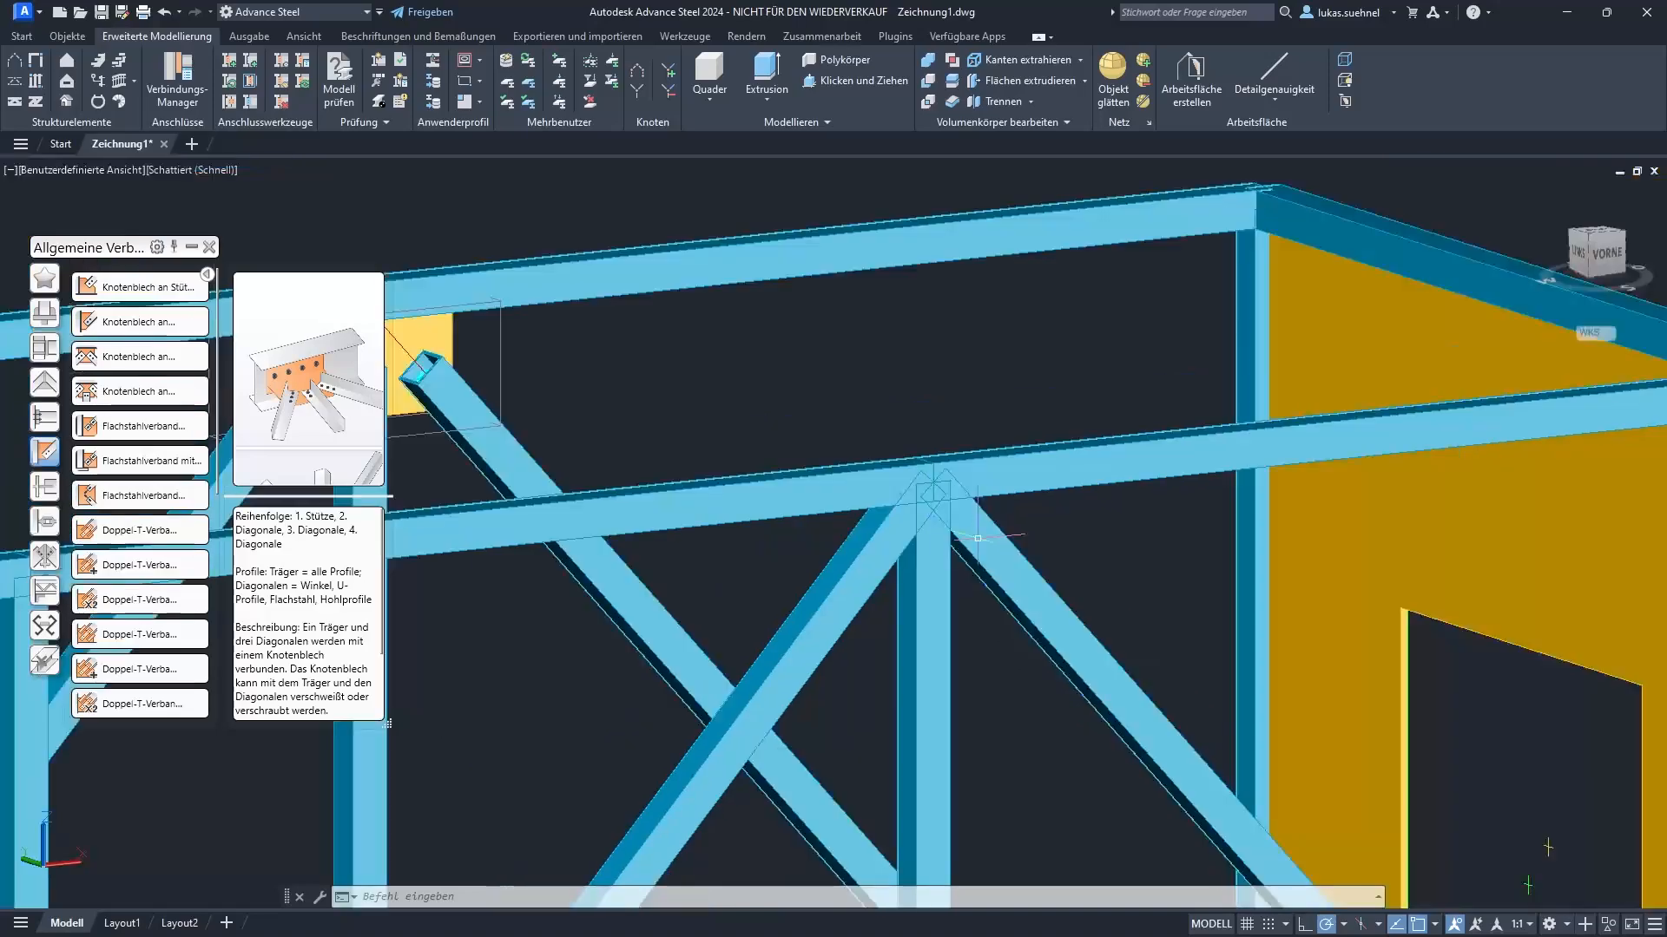
middle_drag(663, 373, 930, 372)
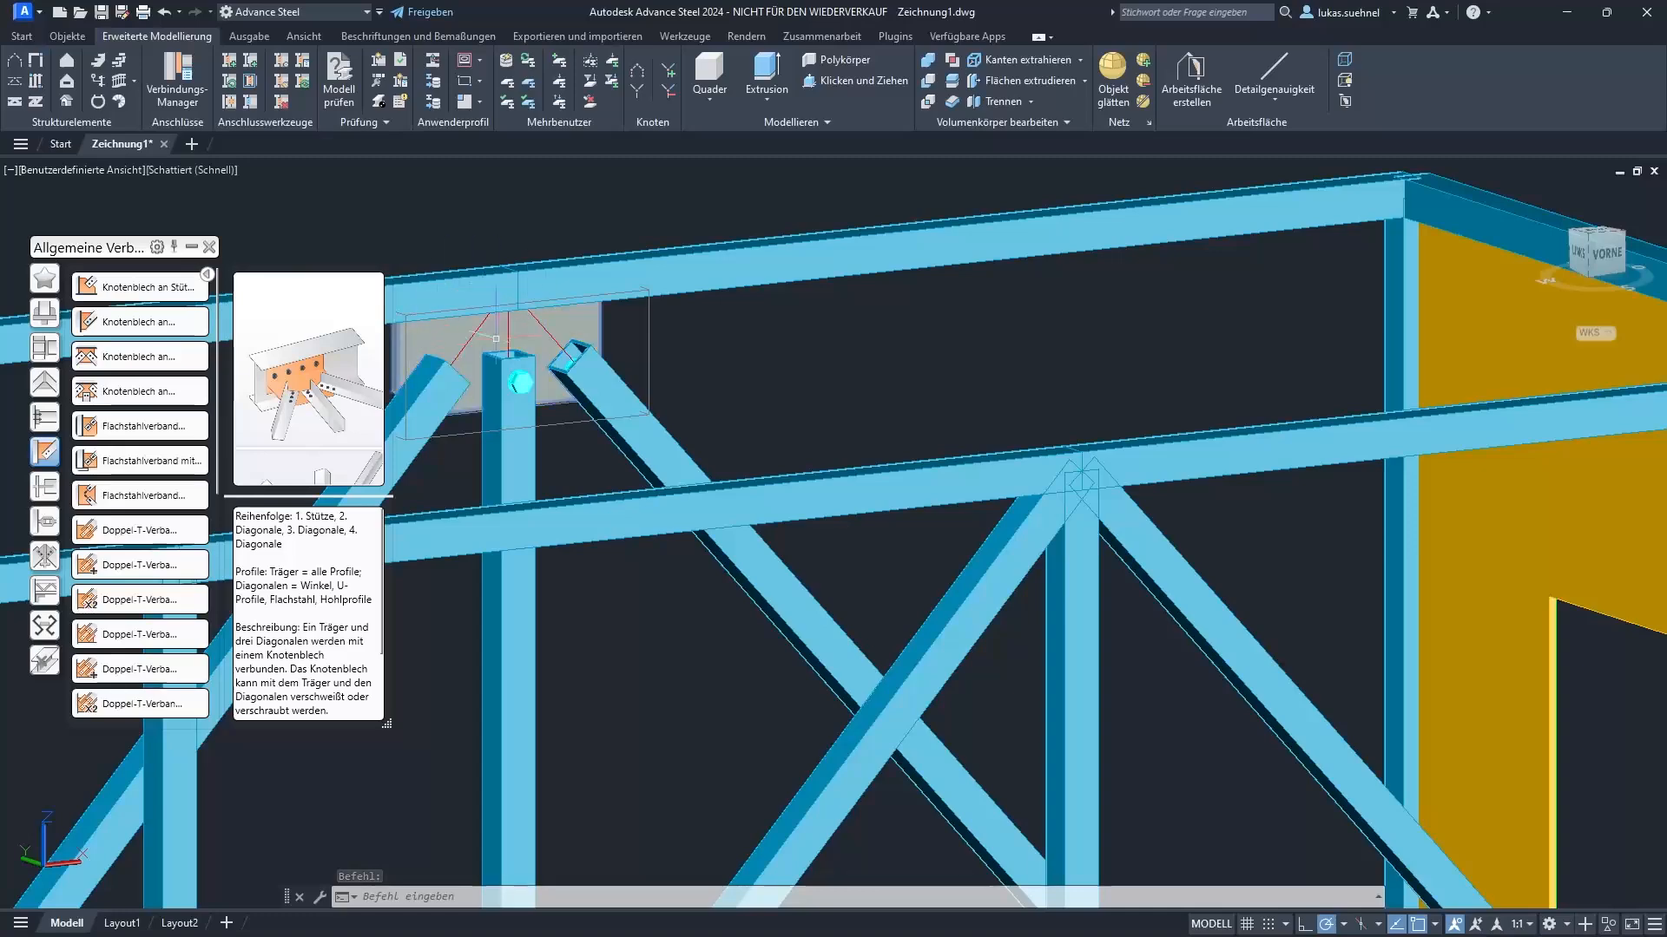
click(561, 321)
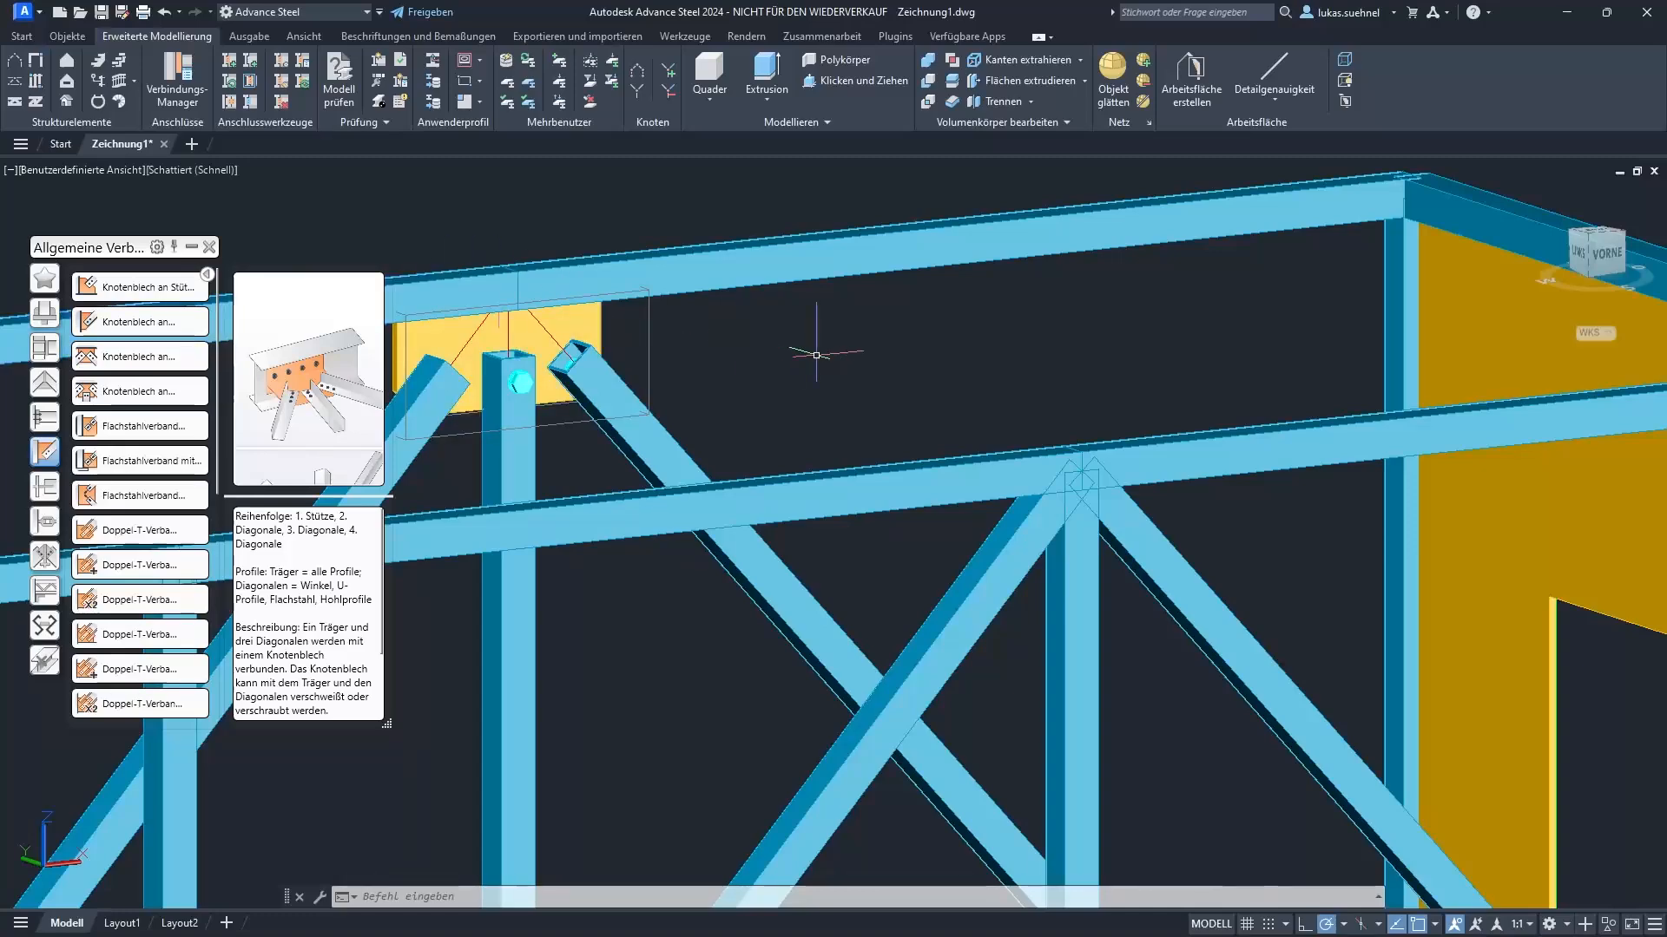
scroll(802, 367, down, 3)
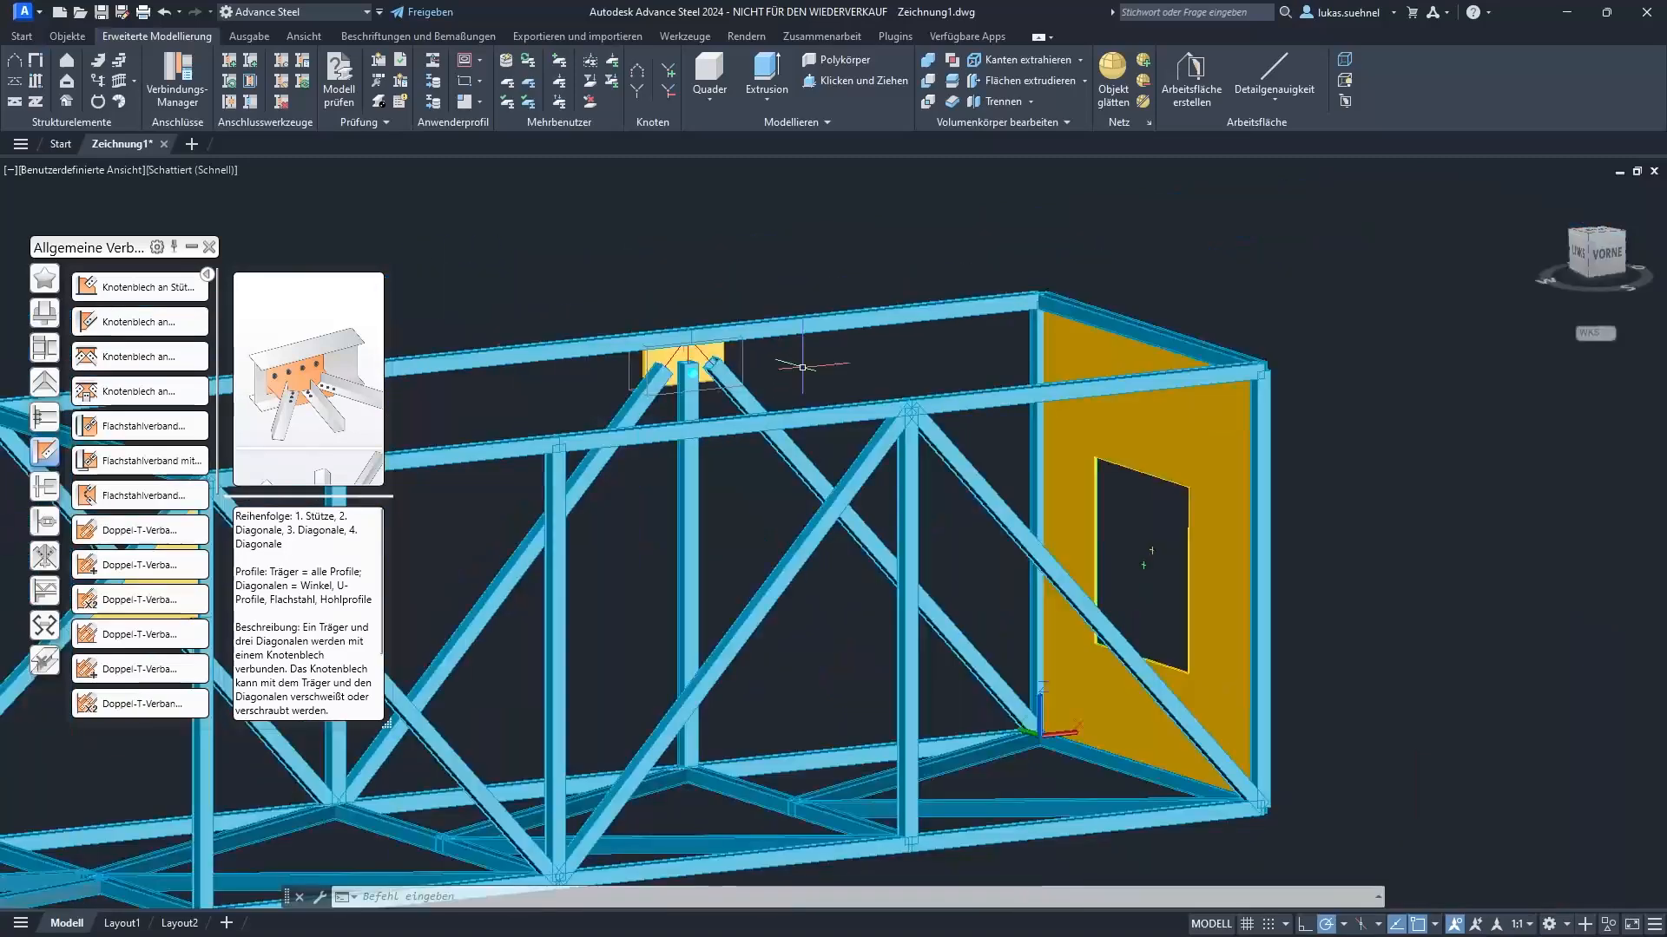
middle_drag(551, 260, 796, 252)
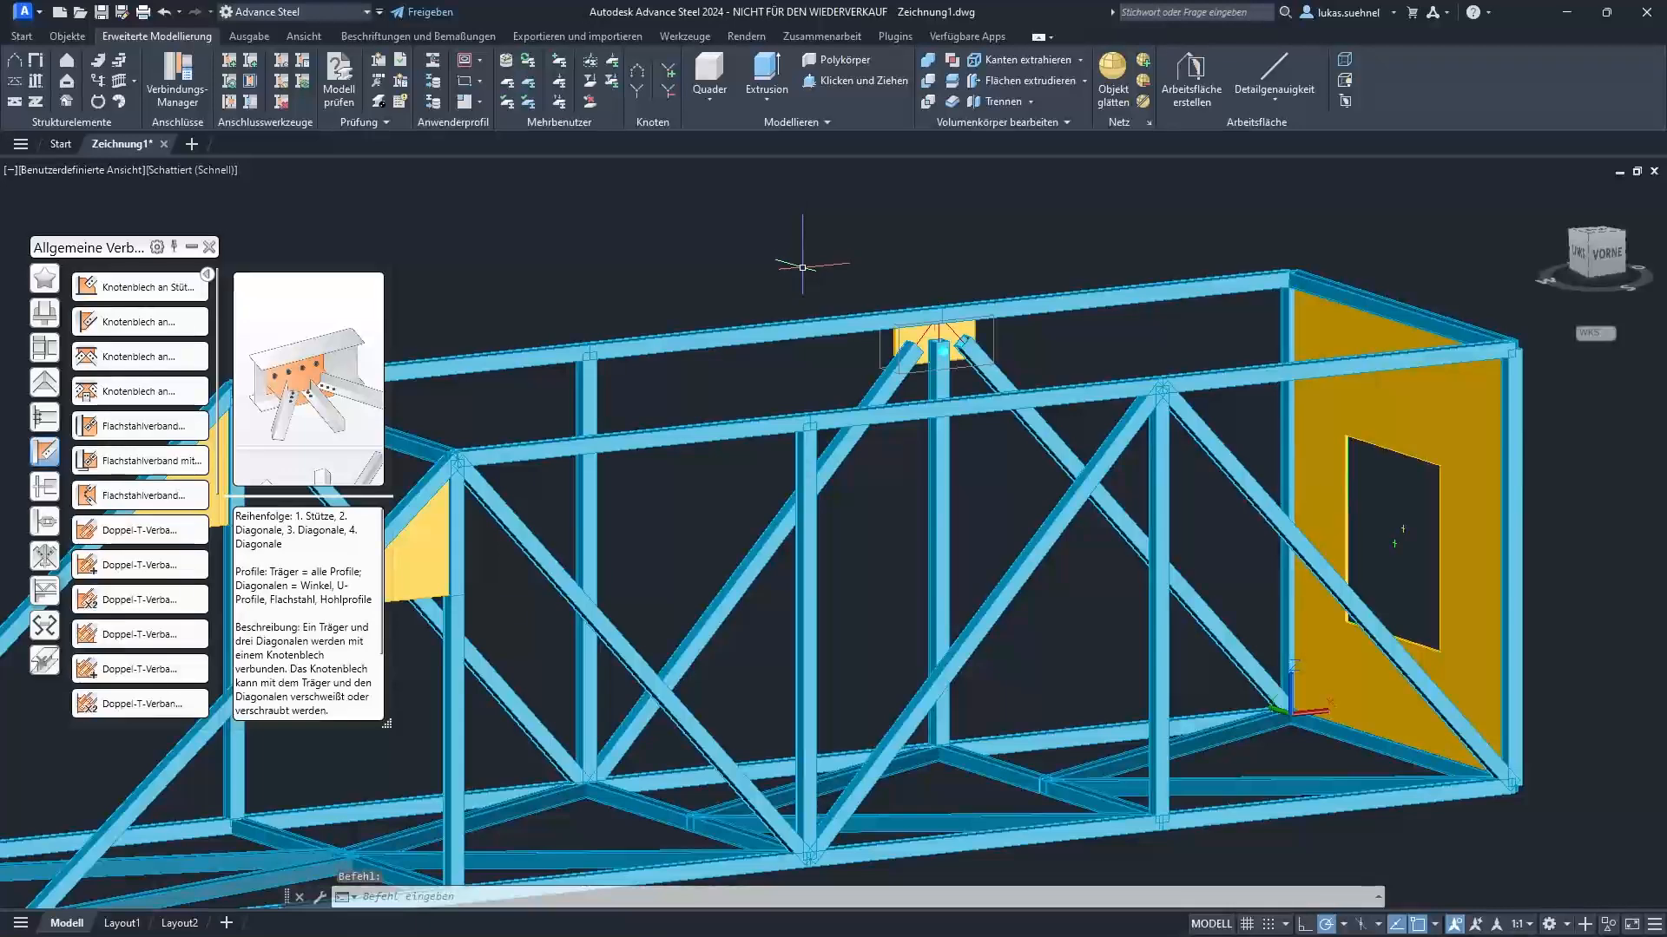
scroll(802, 268, down, 2)
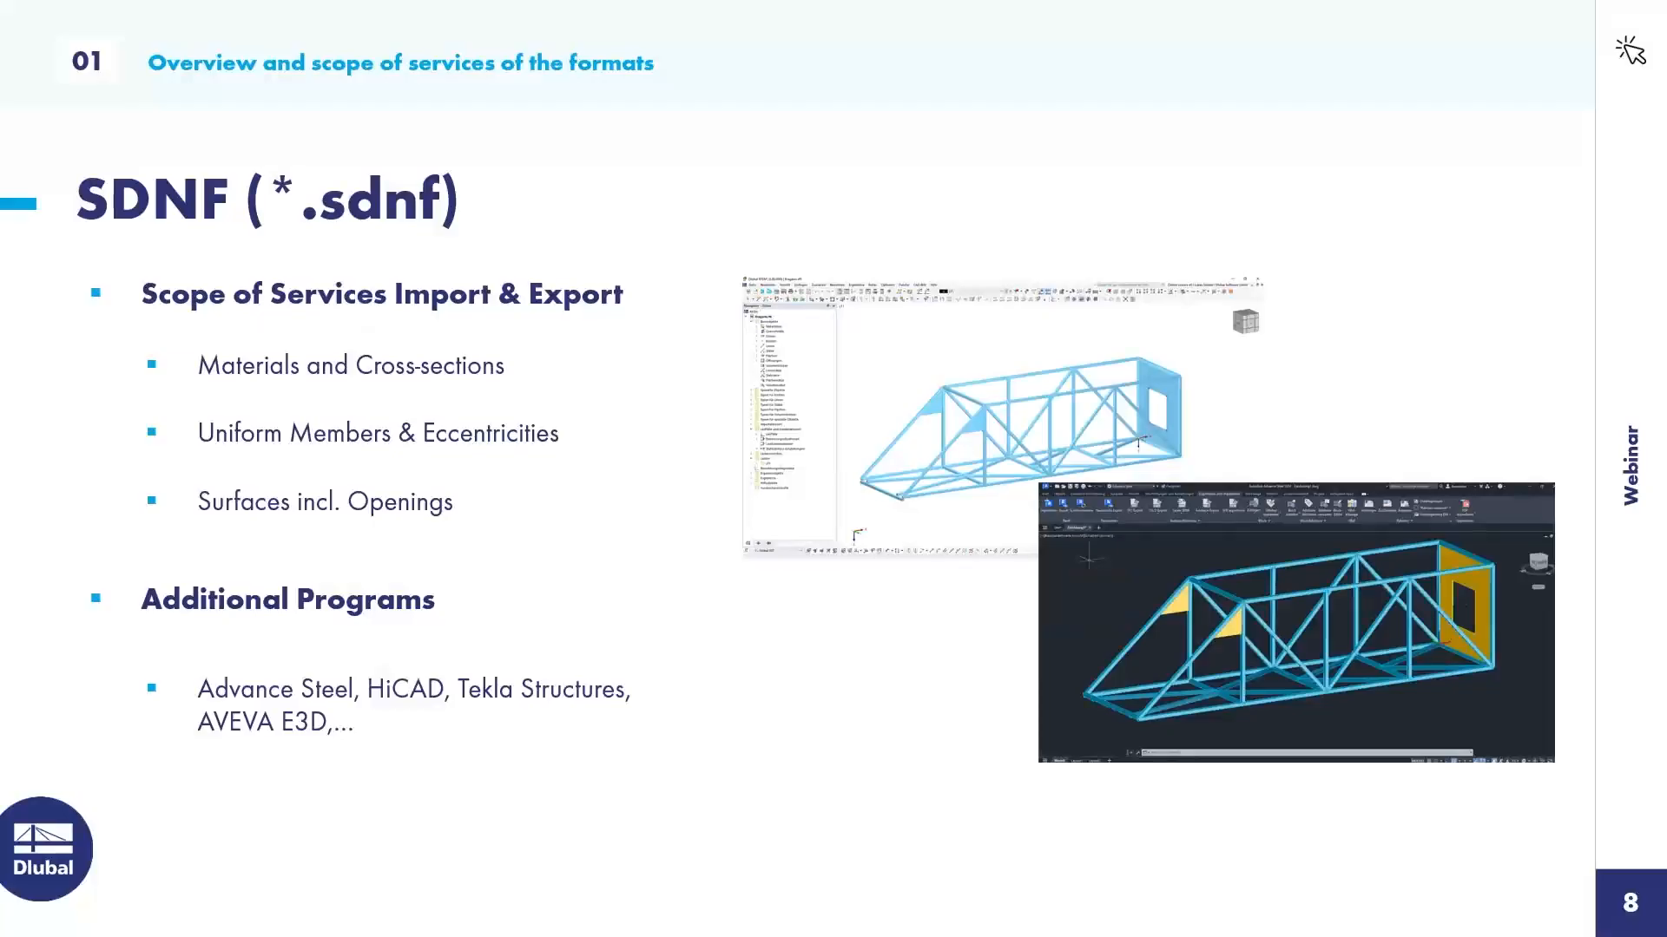
click(736, 515)
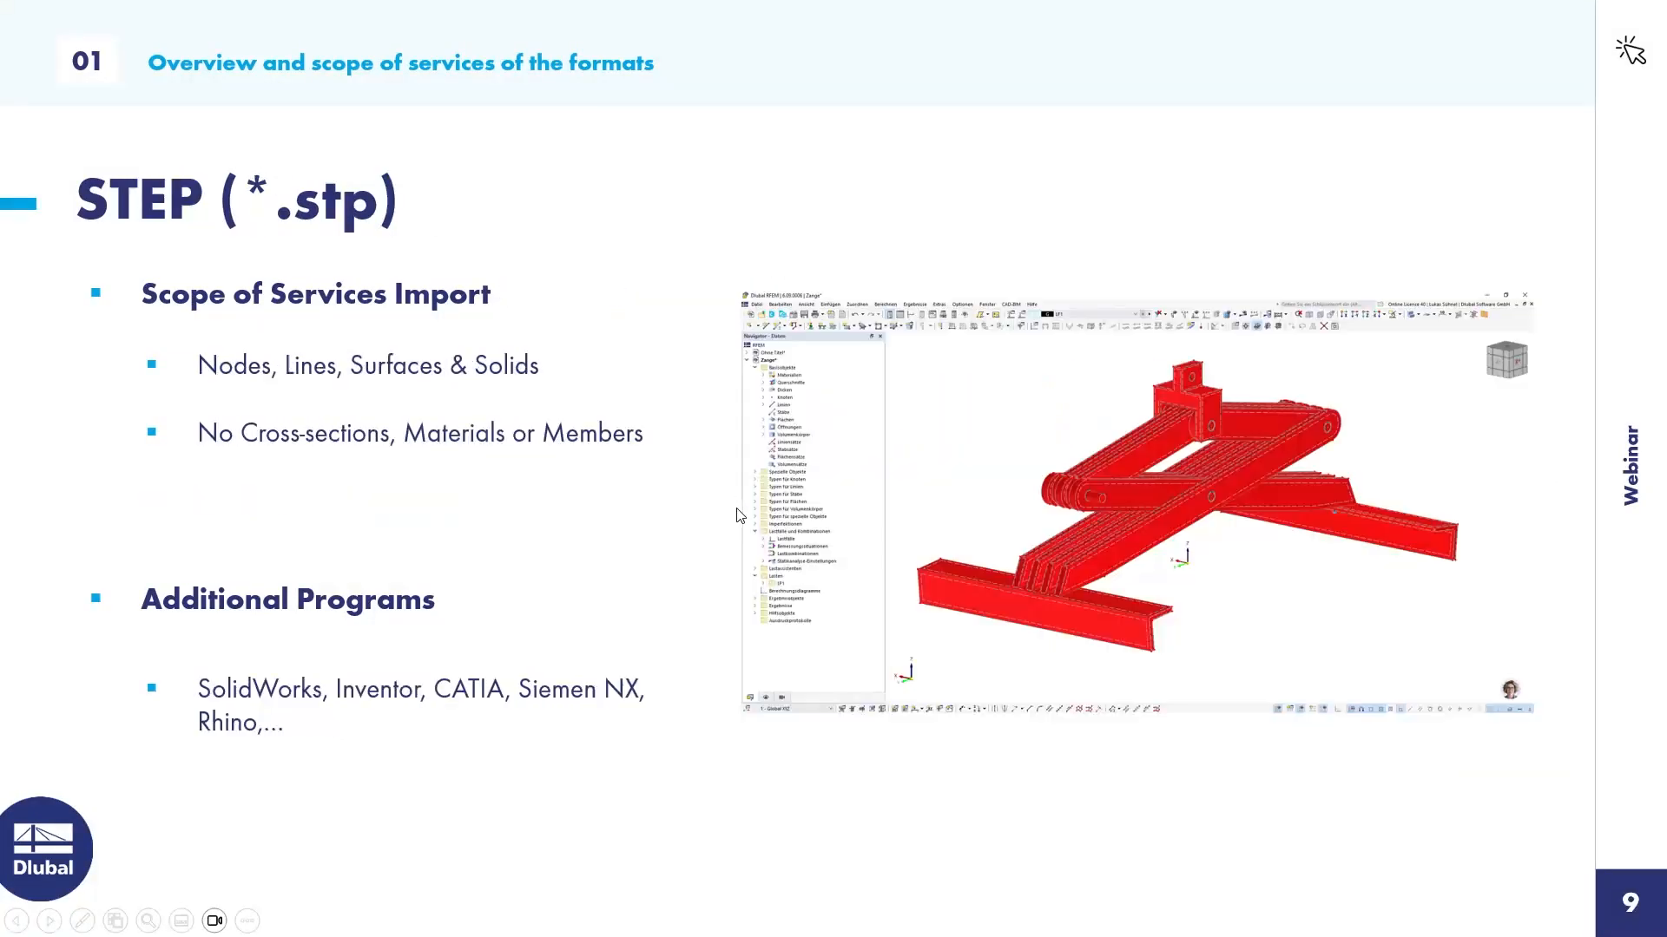
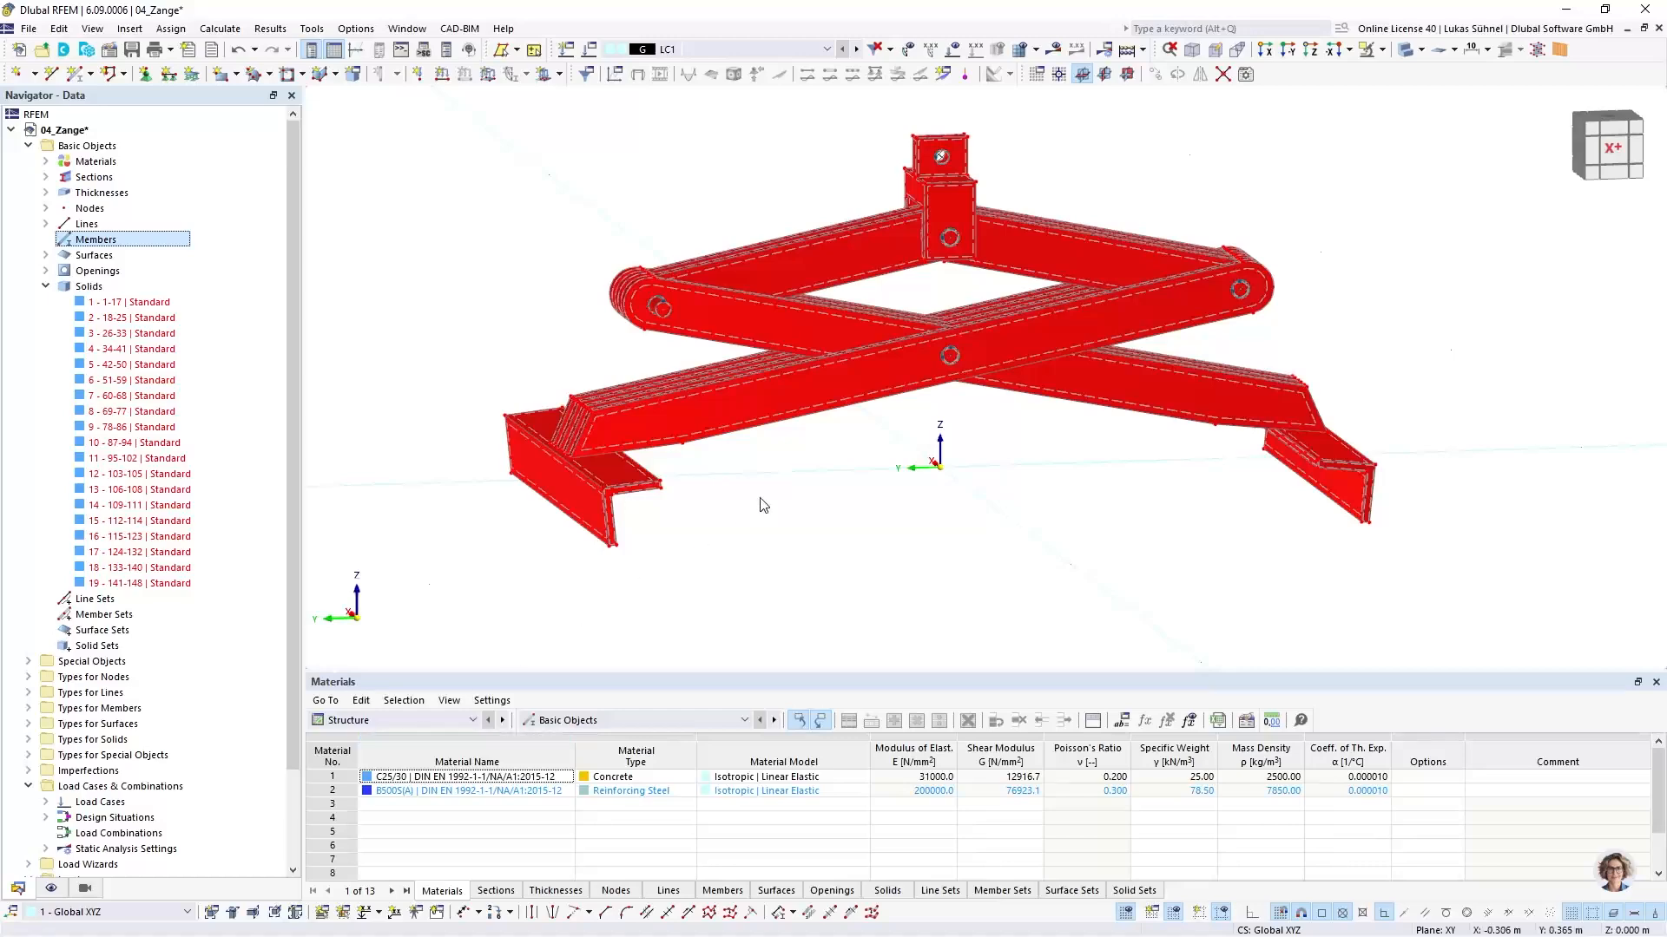
In RFEM's 04_Zange model, assign solid 5 the library material S235 of the European Union standard EN 1993-1-1:2005-05
ctrl+middle_drag(999, 564, 300, 521)
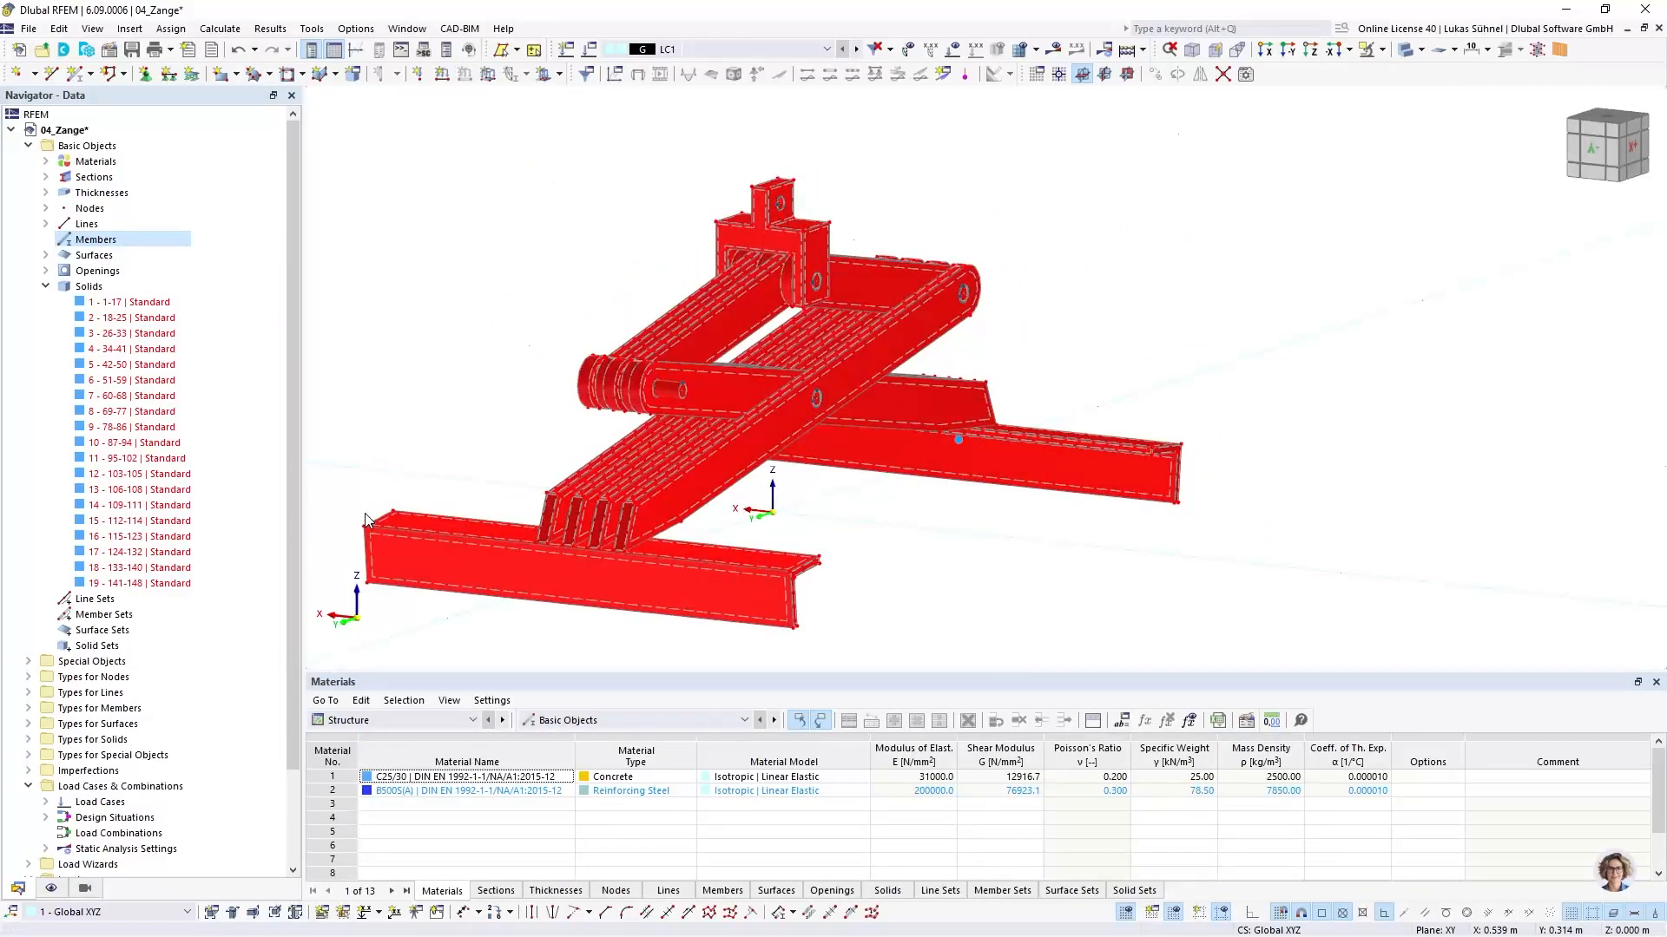
click(107, 365)
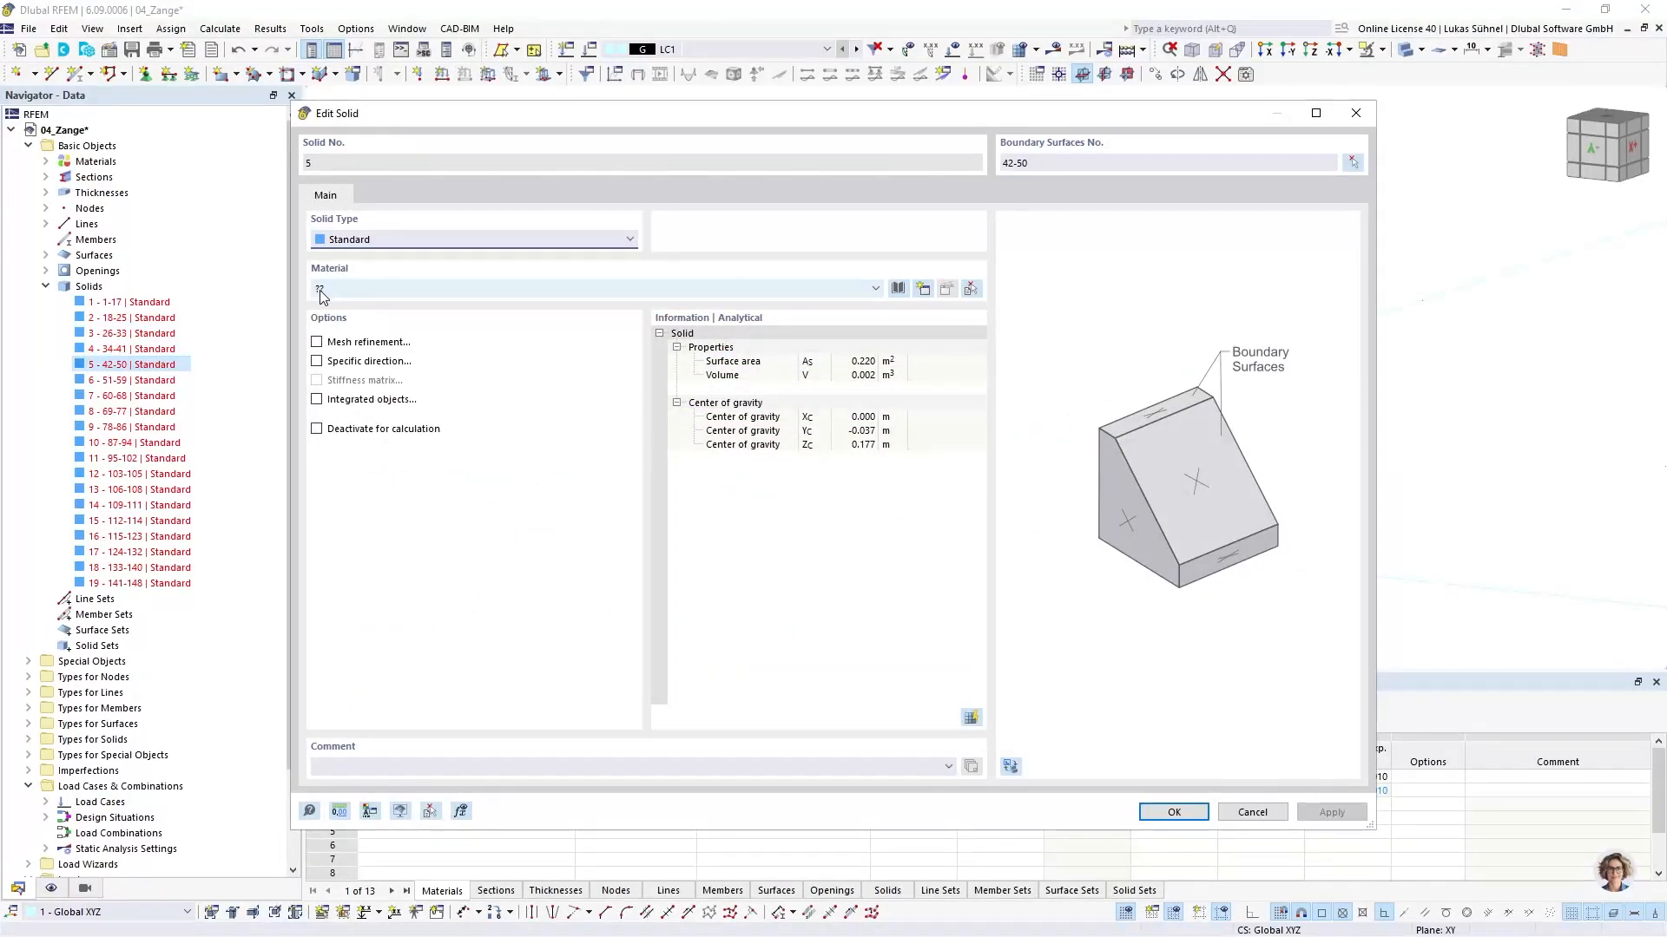
click(899, 289)
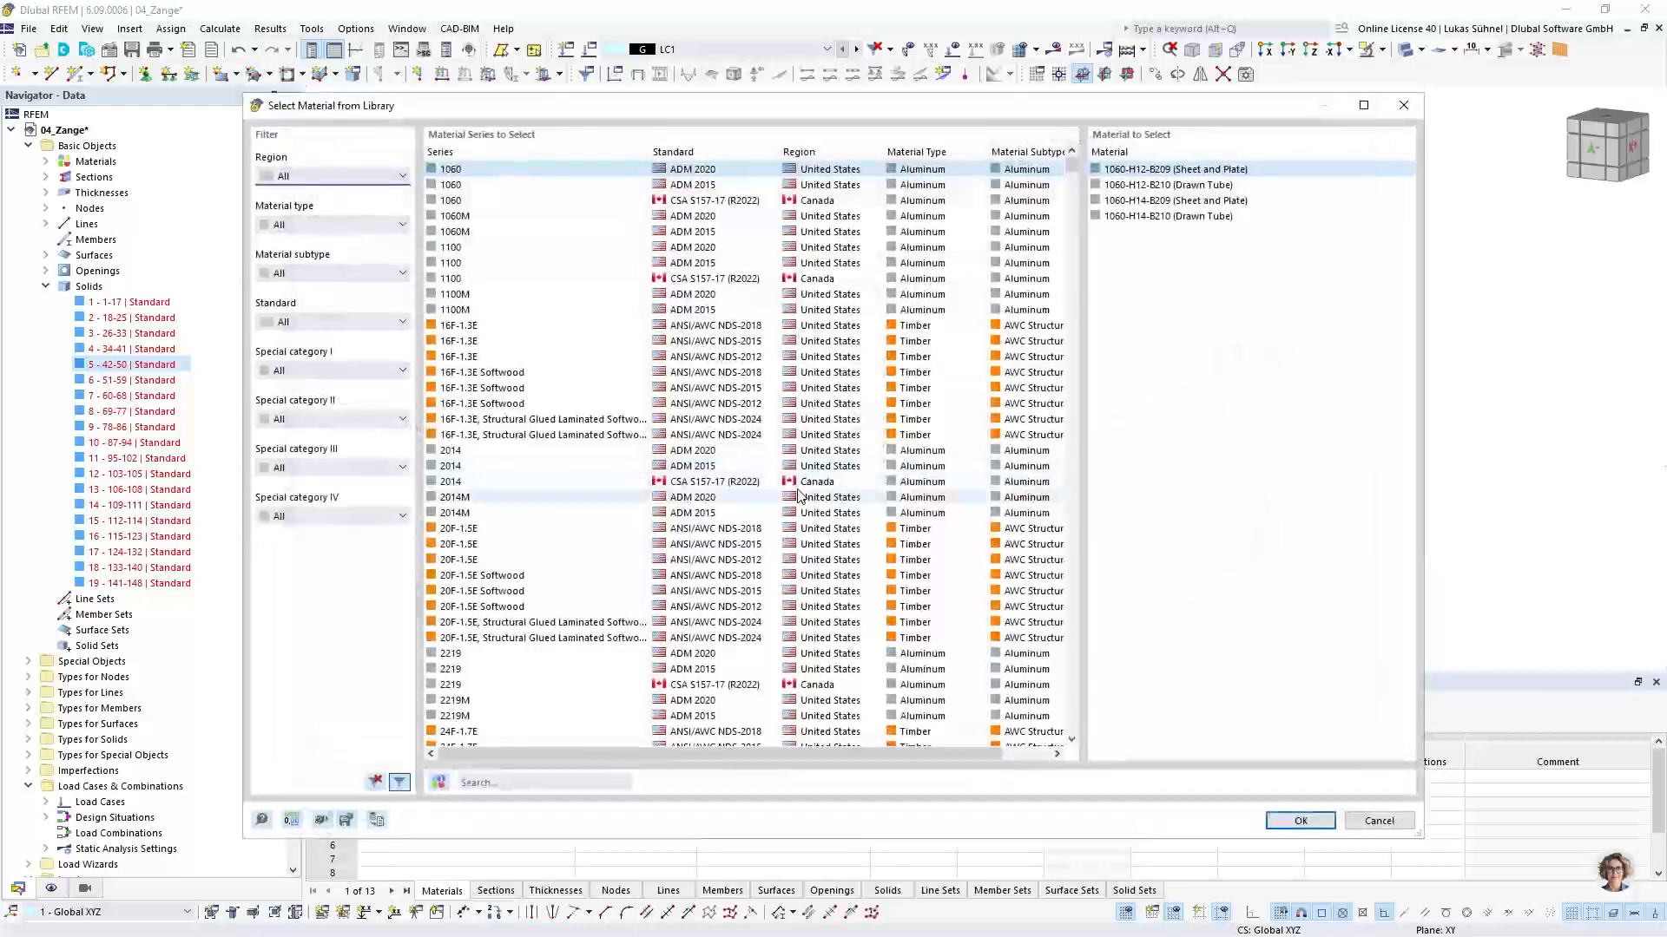
click(489, 782)
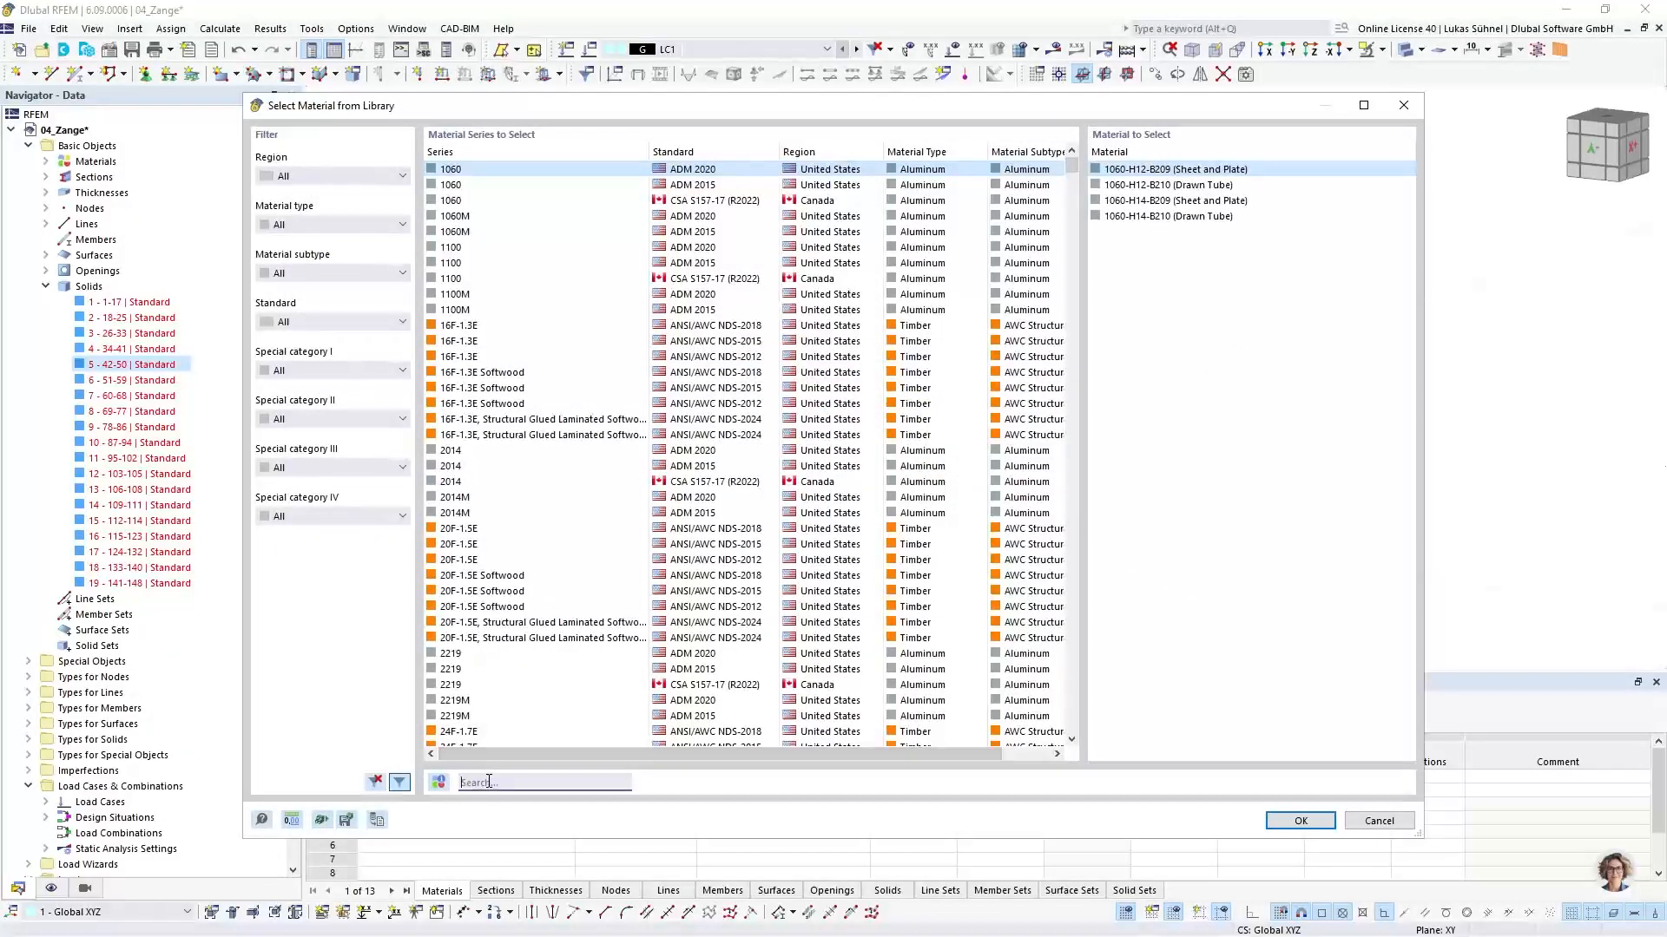
text(s235)
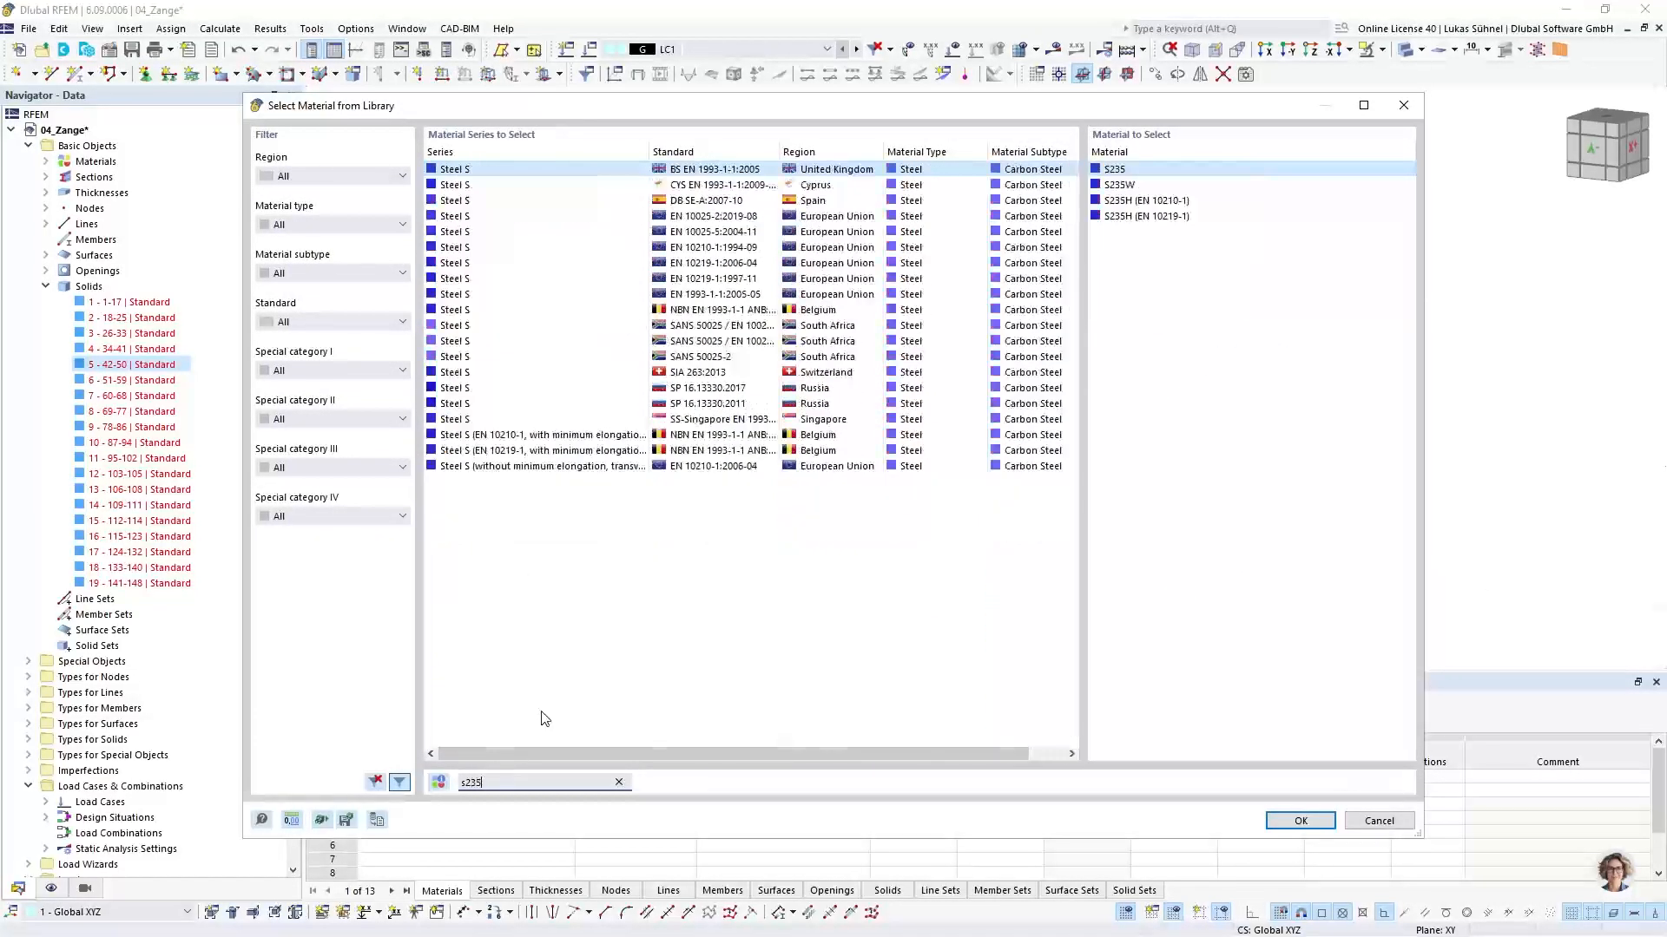
click(547, 295)
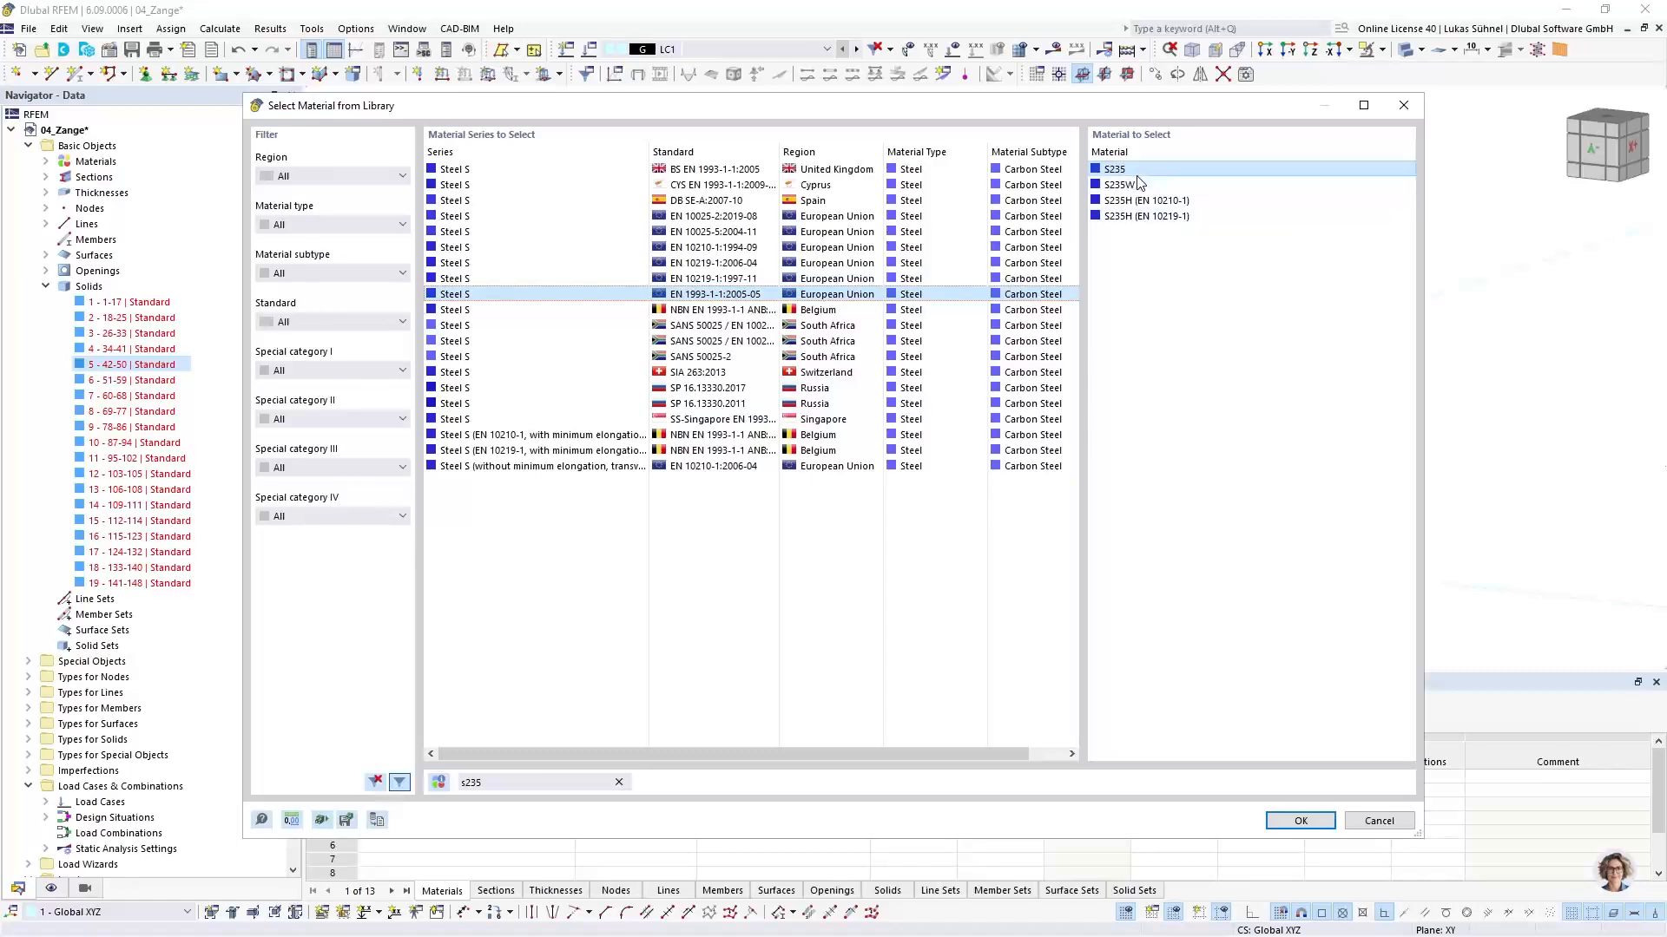
click(1302, 821)
click(1168, 807)
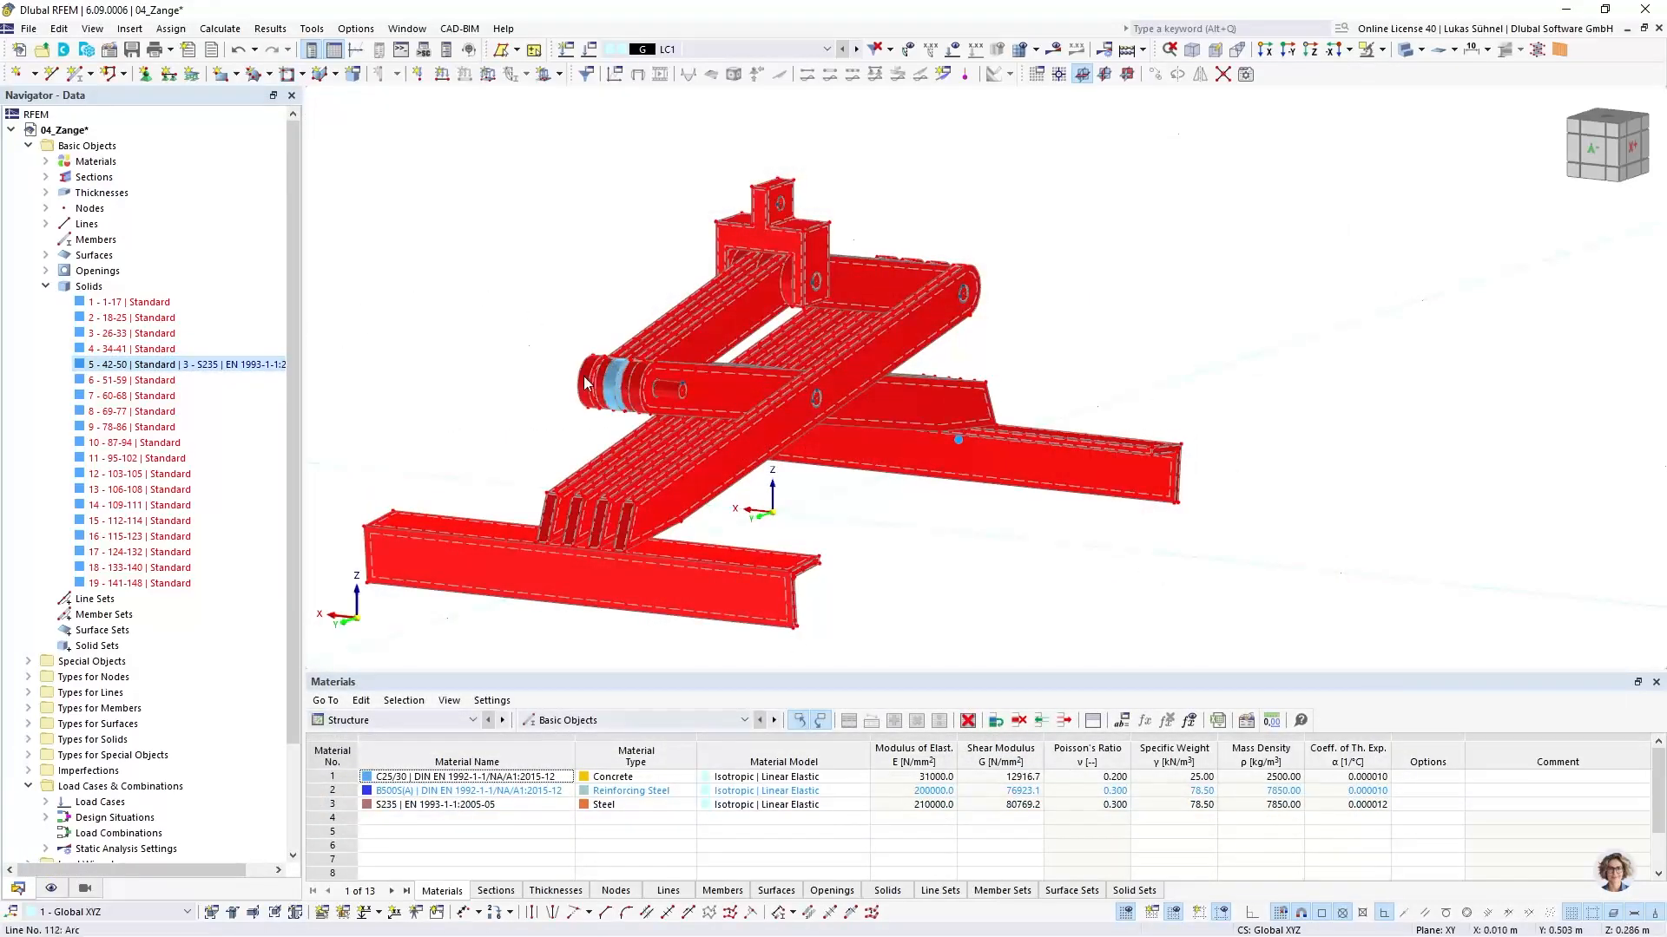
Assign the existing material 3 - S235 | EN 1993-1-1:2005-05 to solid 13, the pin through the arm's rounded end
scroll(547, 375, up, 3)
scroll(547, 374, down, 5)
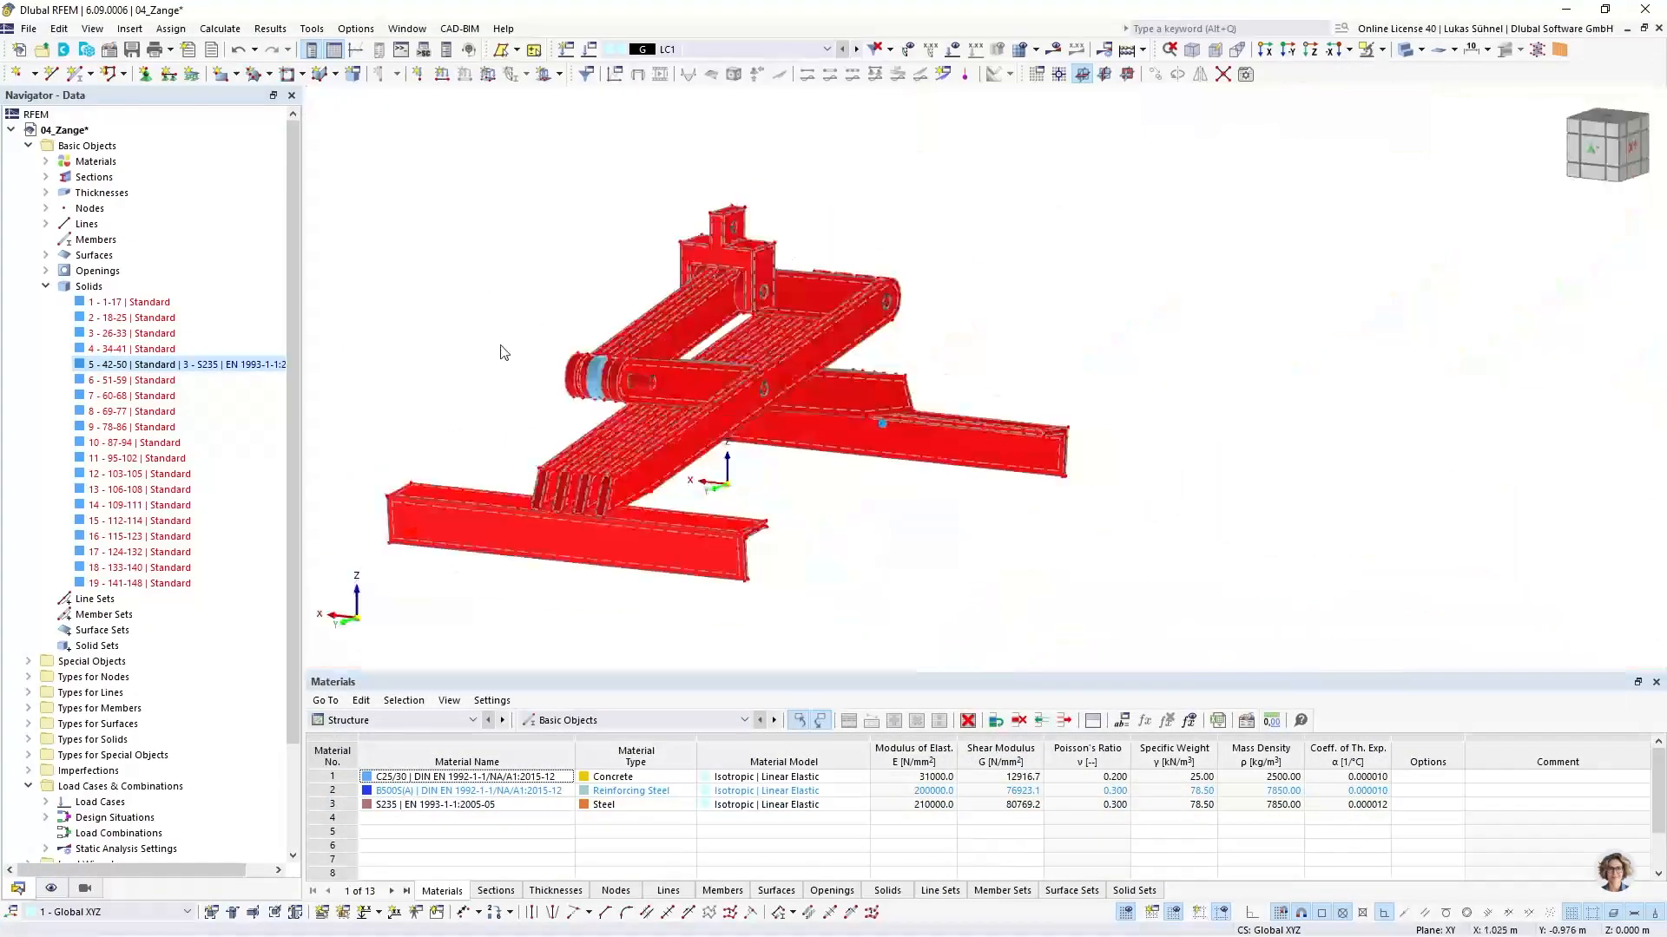
click(113, 473)
click(117, 489)
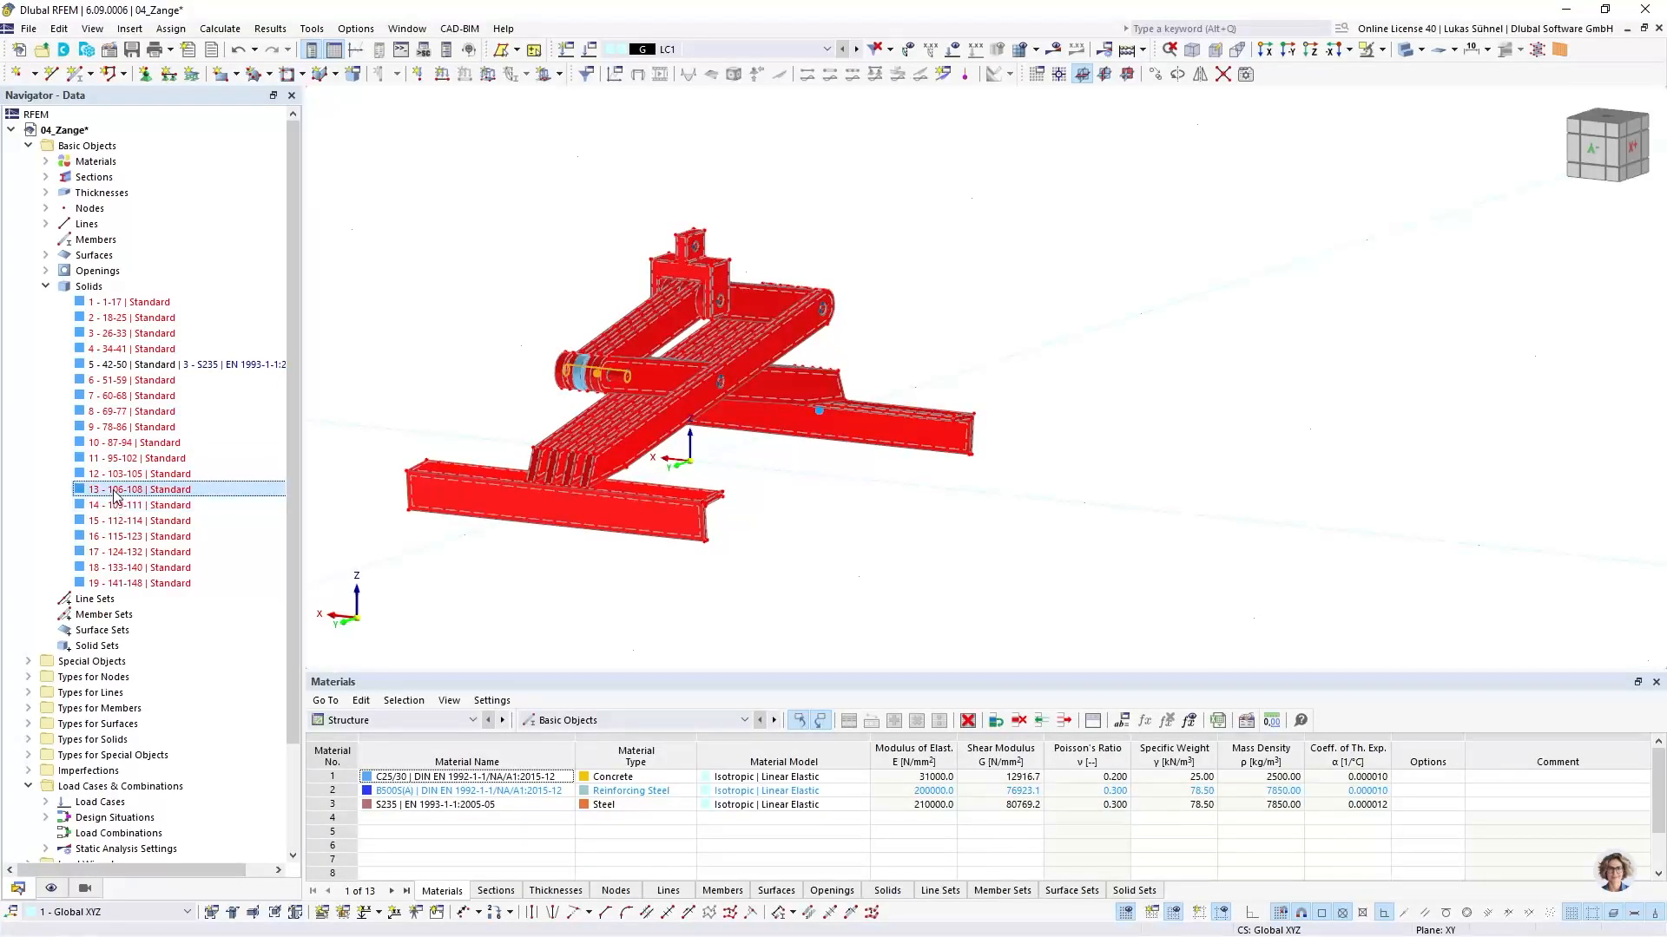
right_click(117, 495)
click(122, 500)
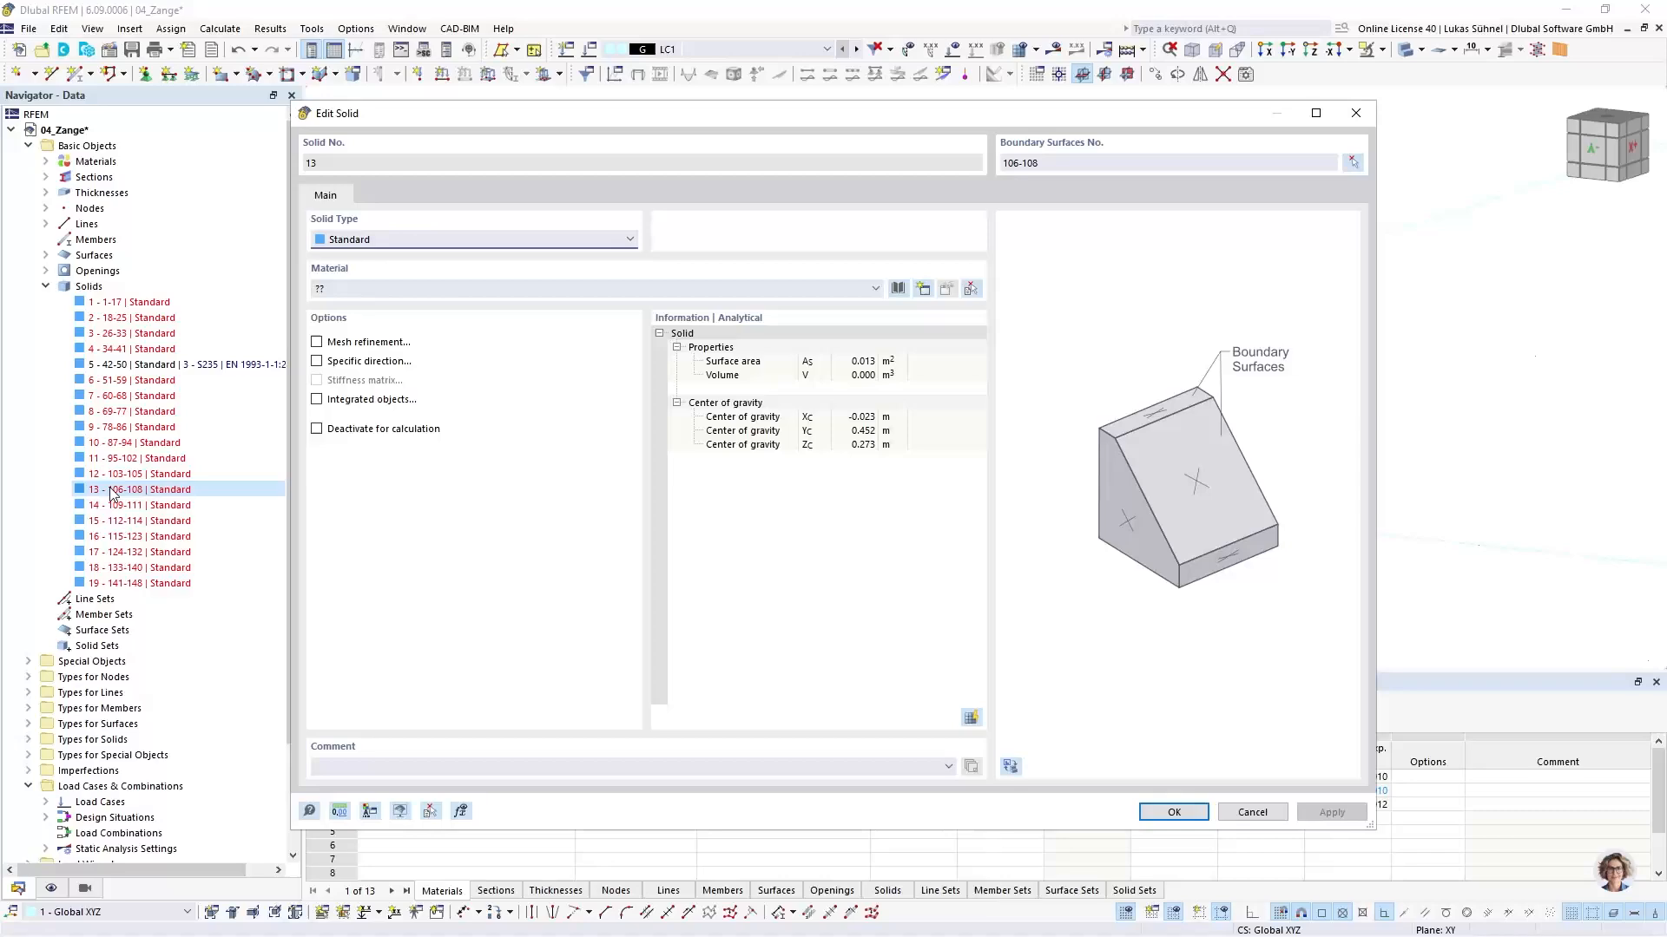
click(415, 289)
click(369, 347)
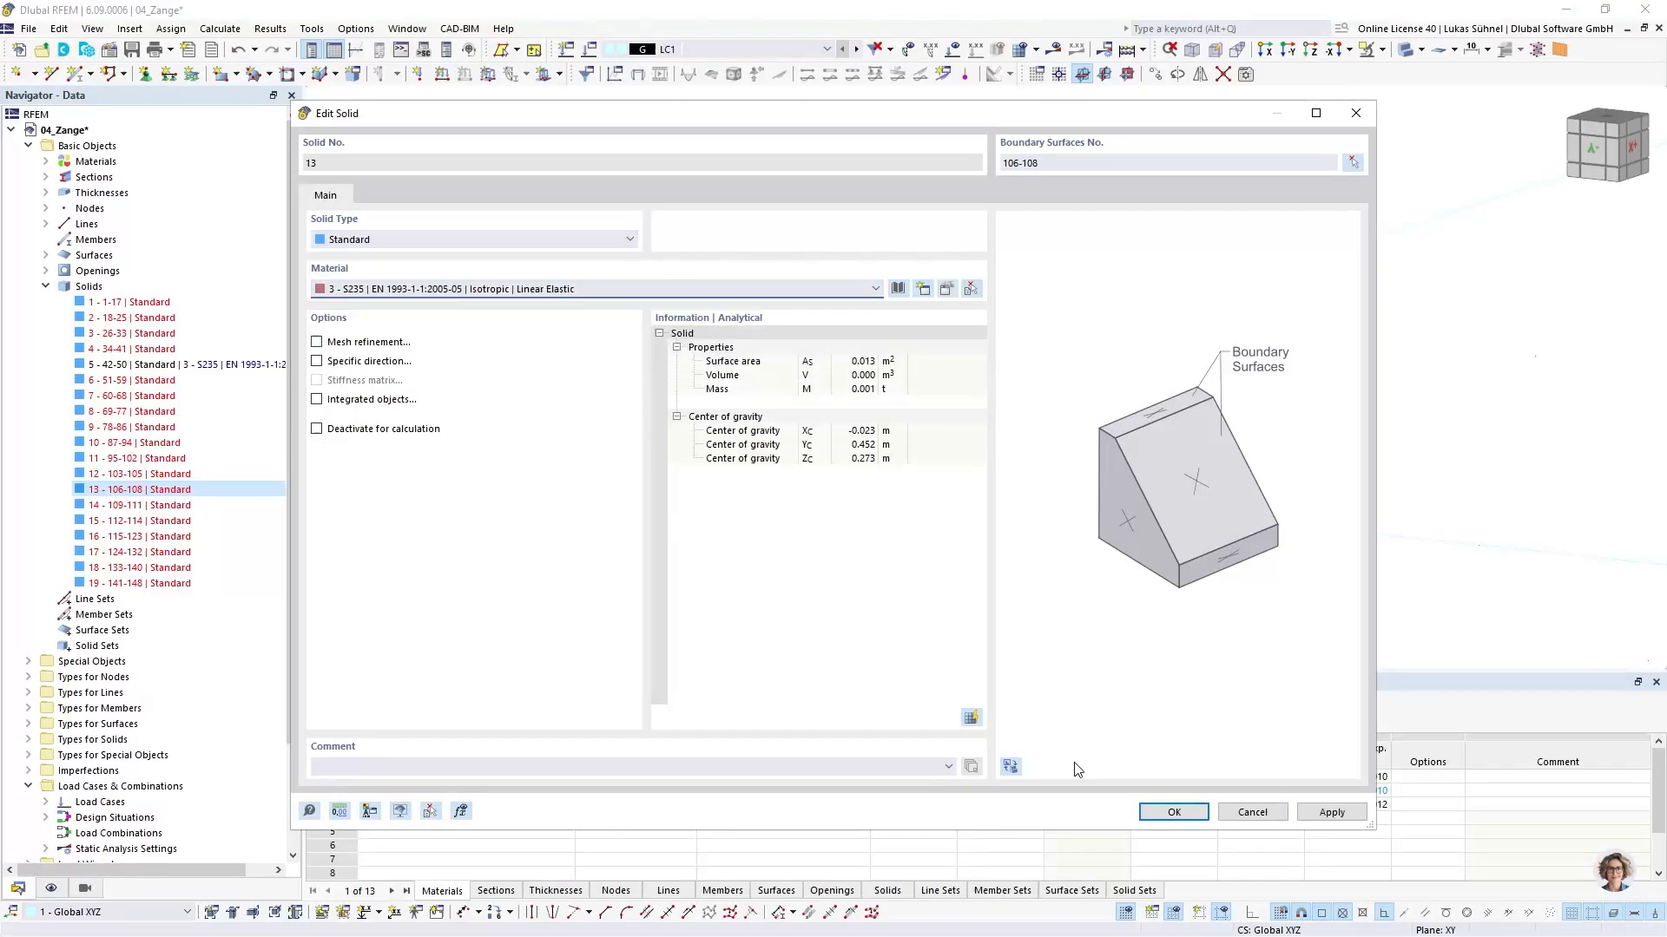
click(1173, 813)
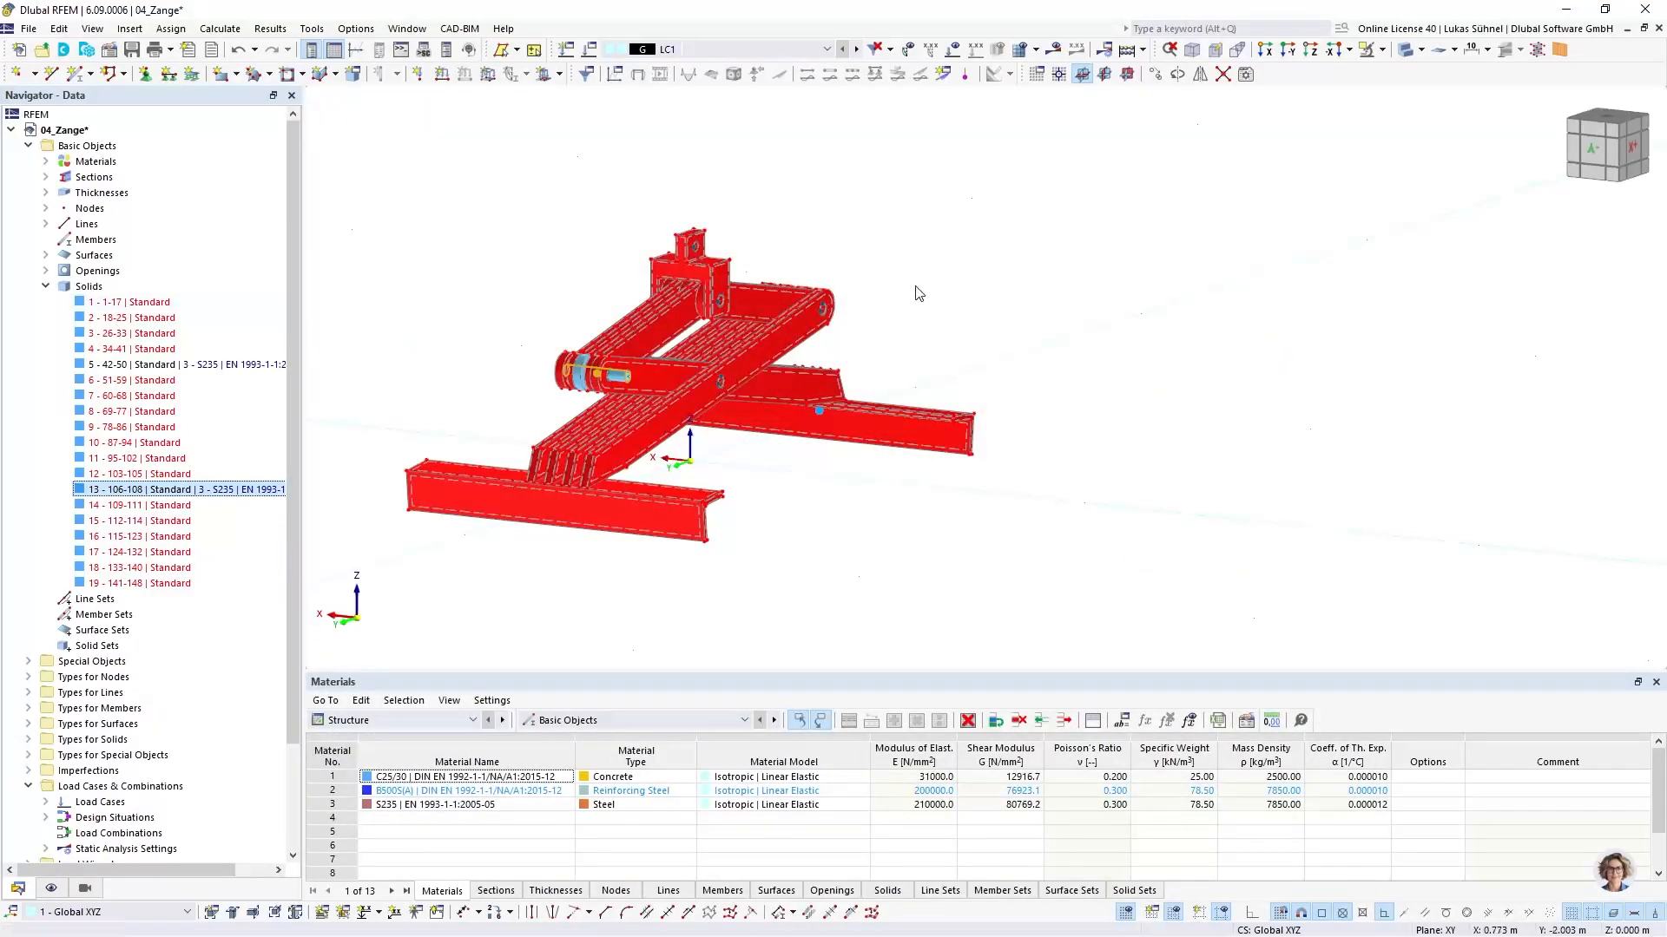
Select solids 5 and 13 together and restrict the model's visibility to these selected objects
middle_drag(1036, 337, 861, 375)
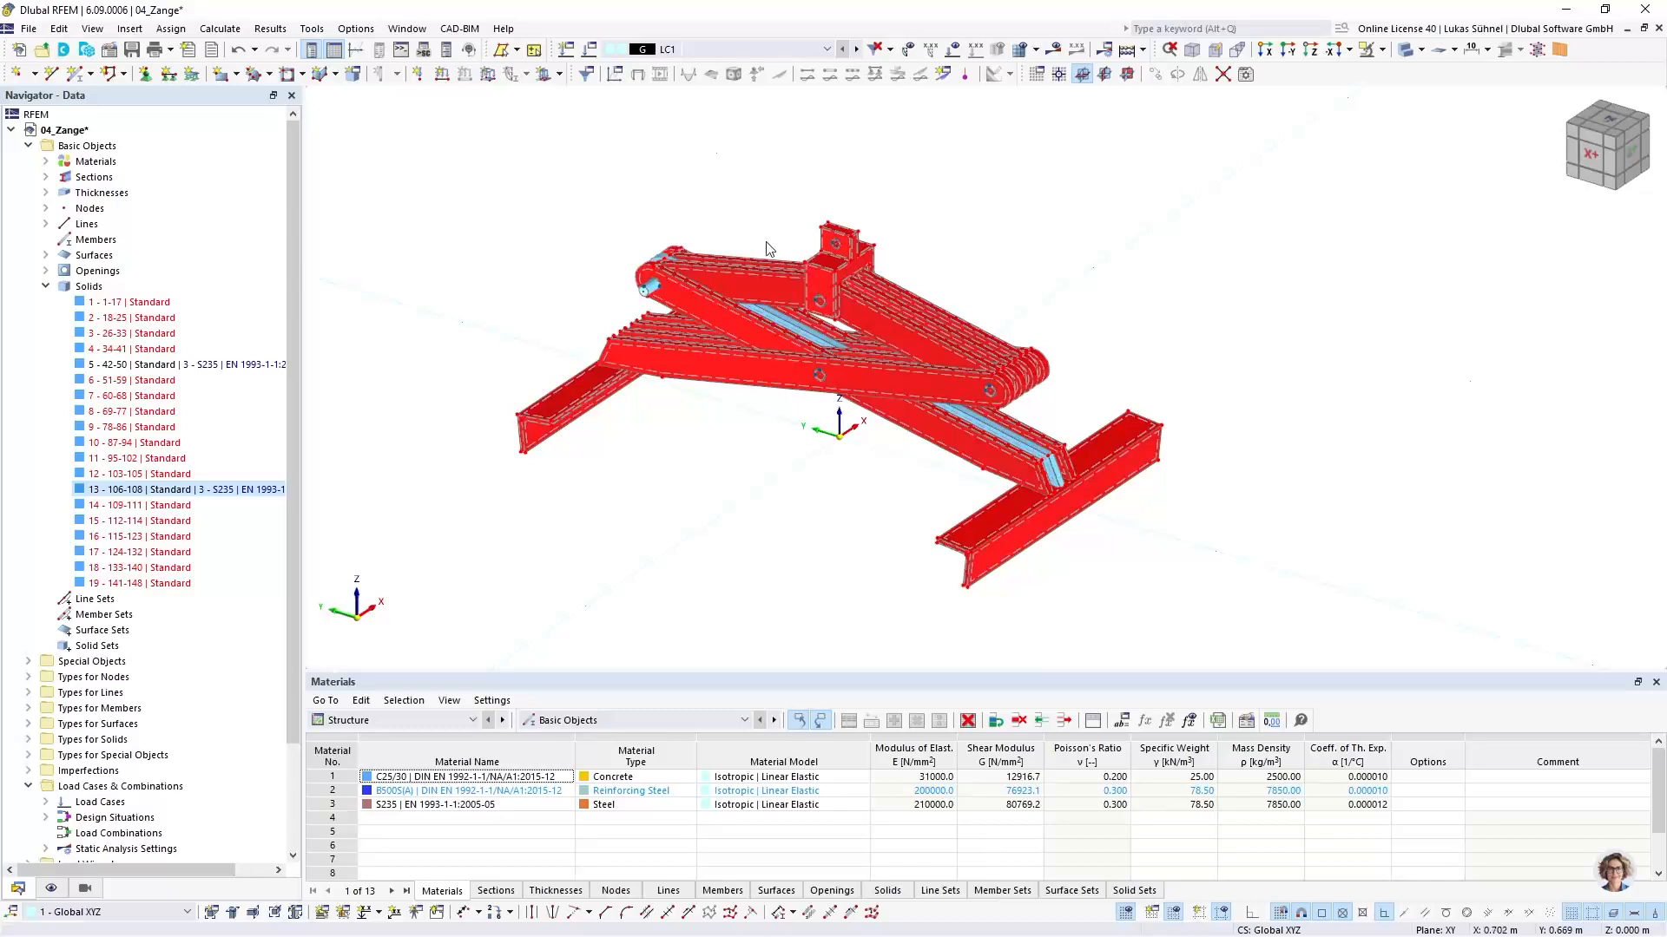
click(133, 373)
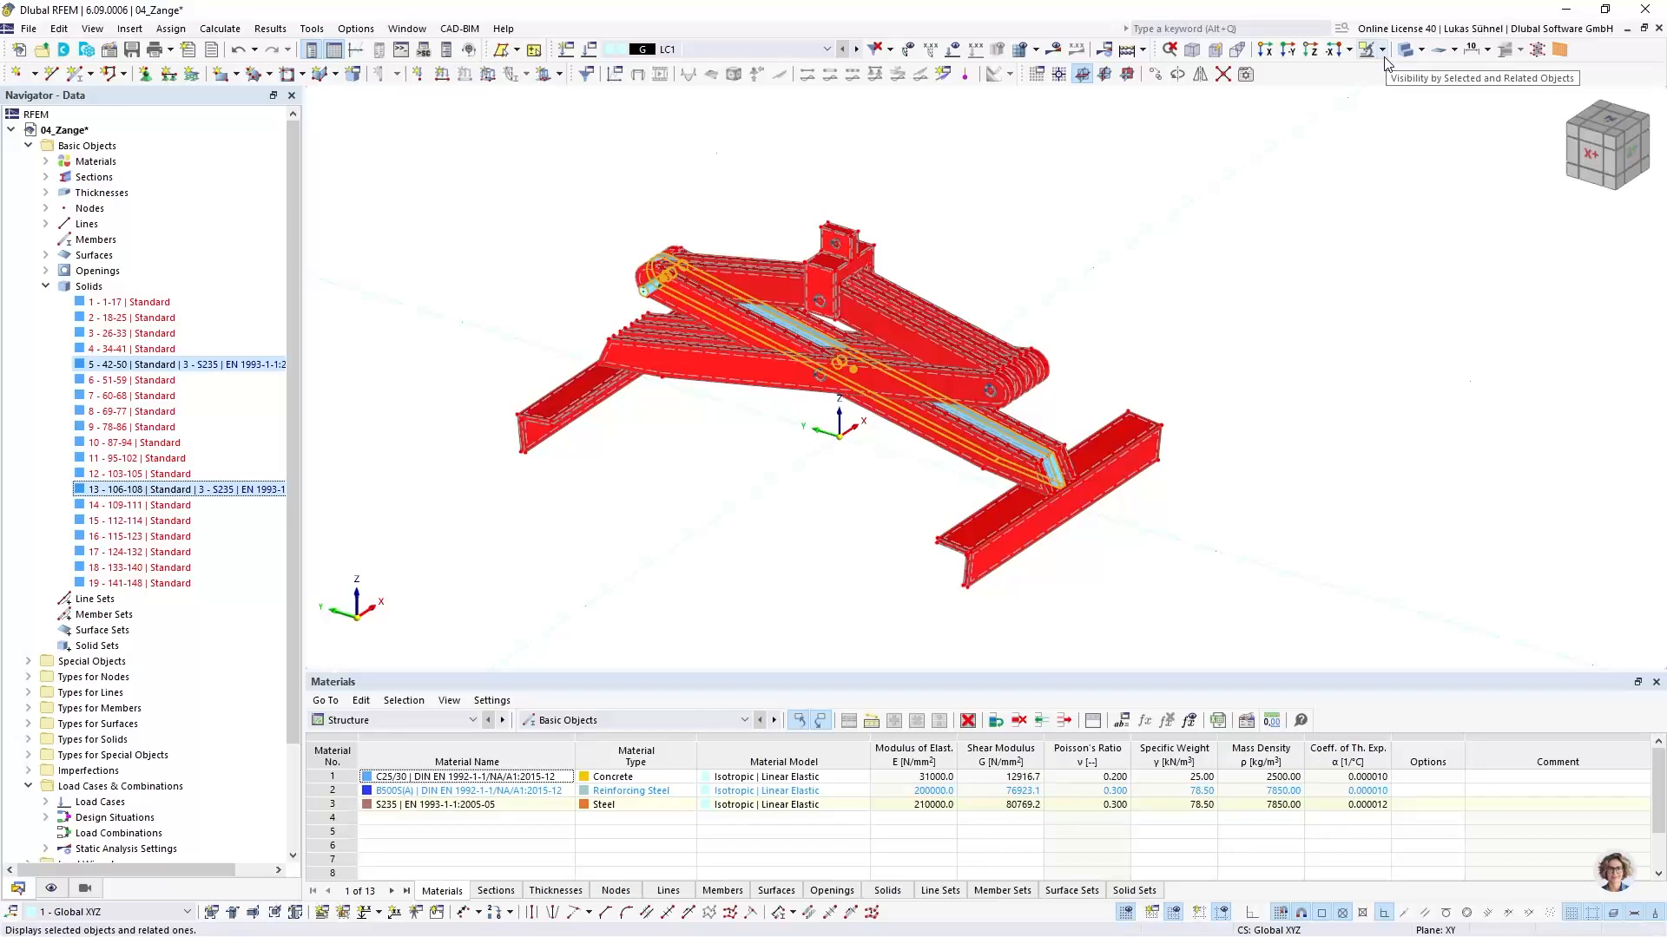
click(975, 231)
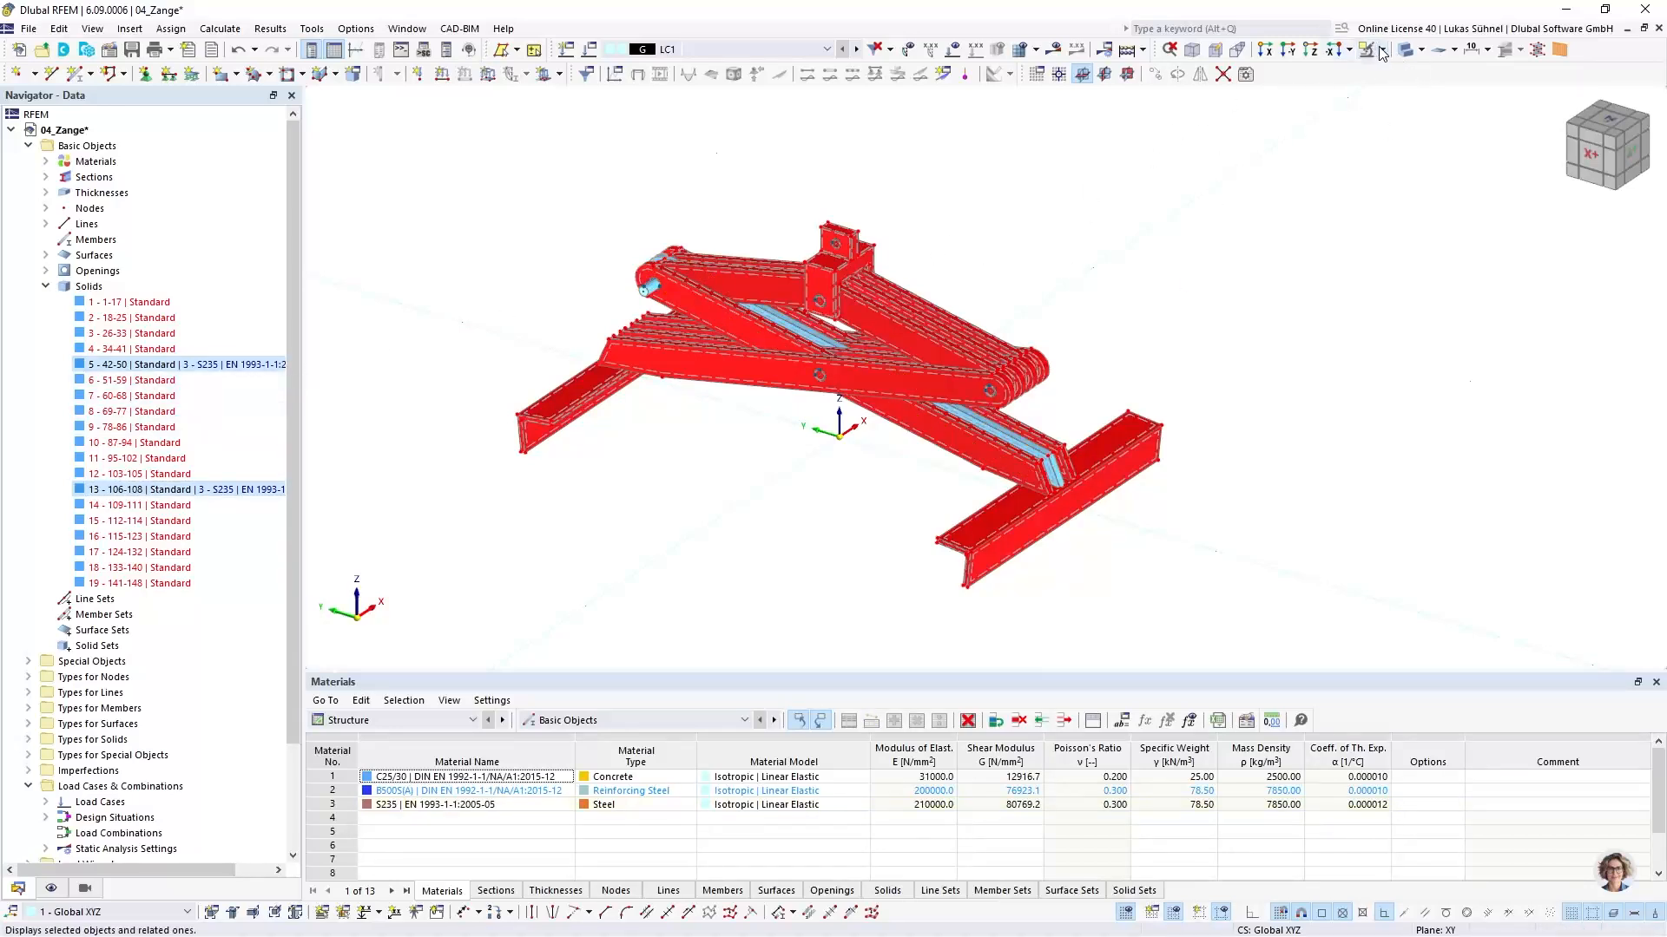
click(139, 490)
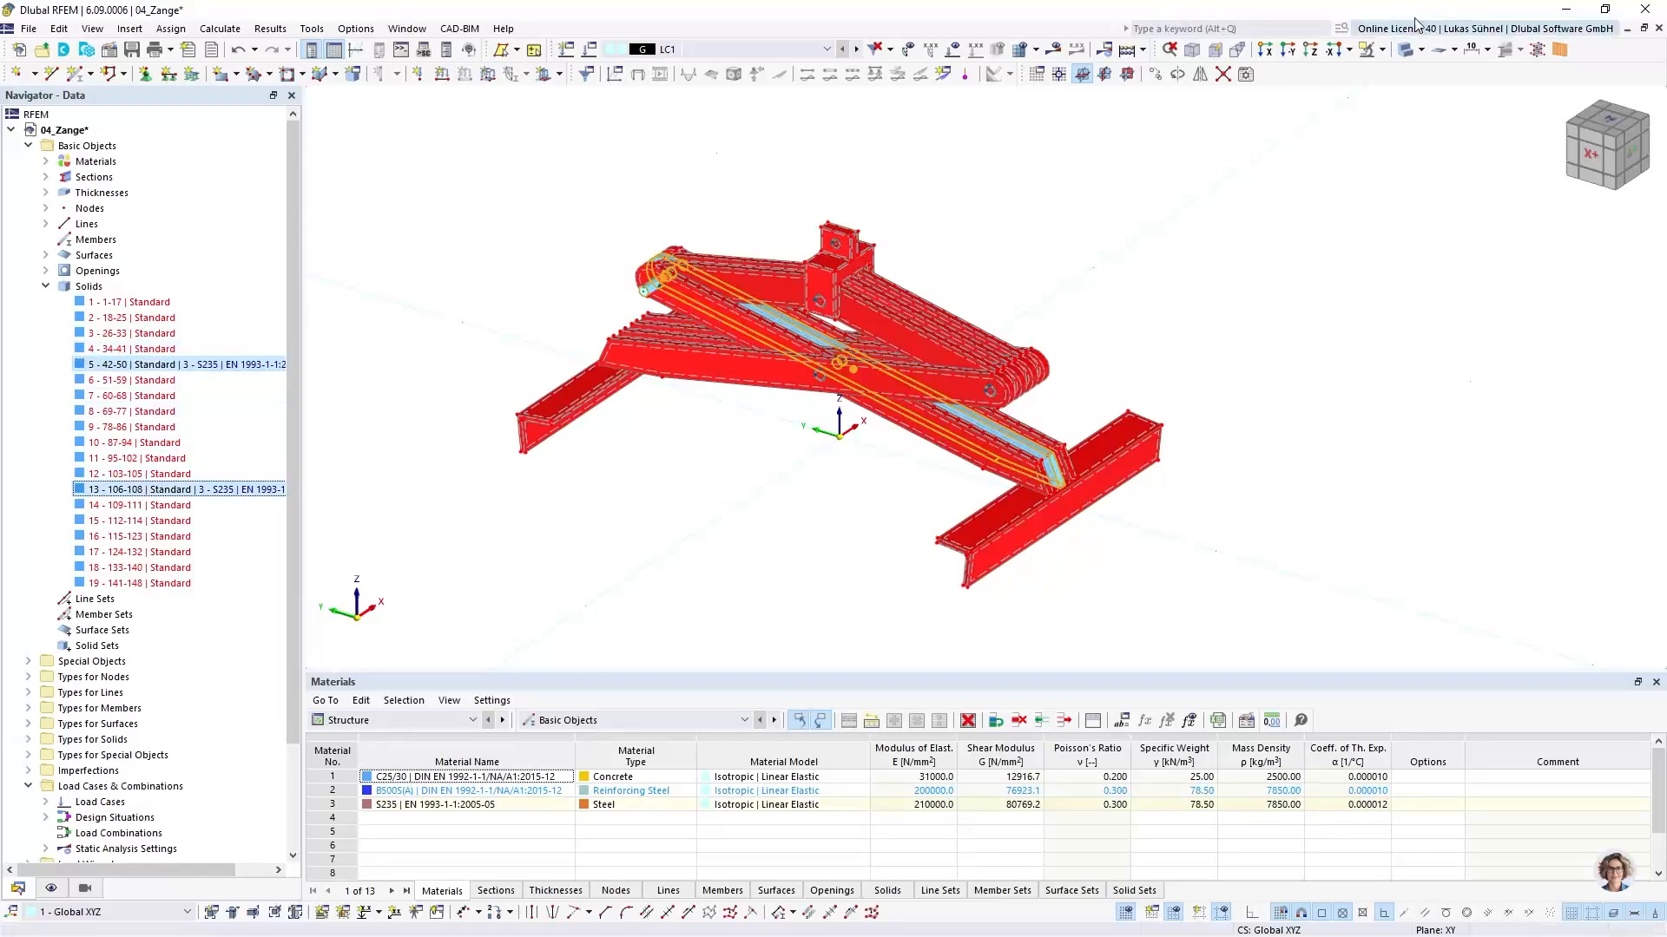
click(1381, 51)
click(1398, 75)
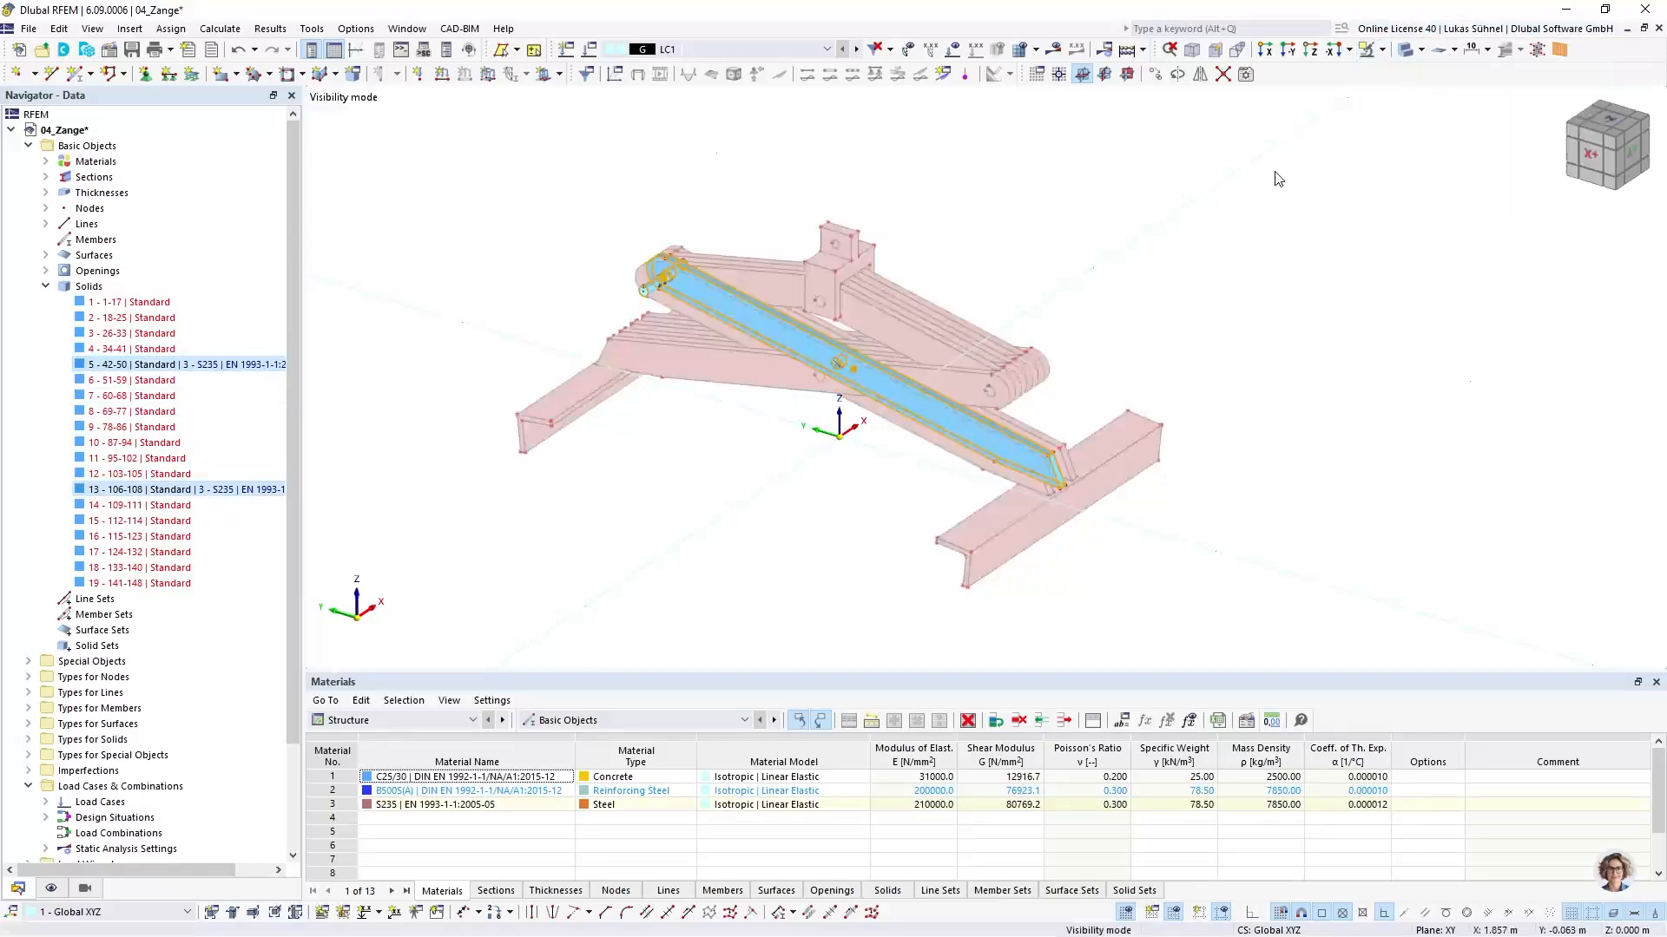
Switch off the faded background display of the remaining gripper parts around the two isolated solids
ctrl+middle_drag(1075, 259, 699, 258)
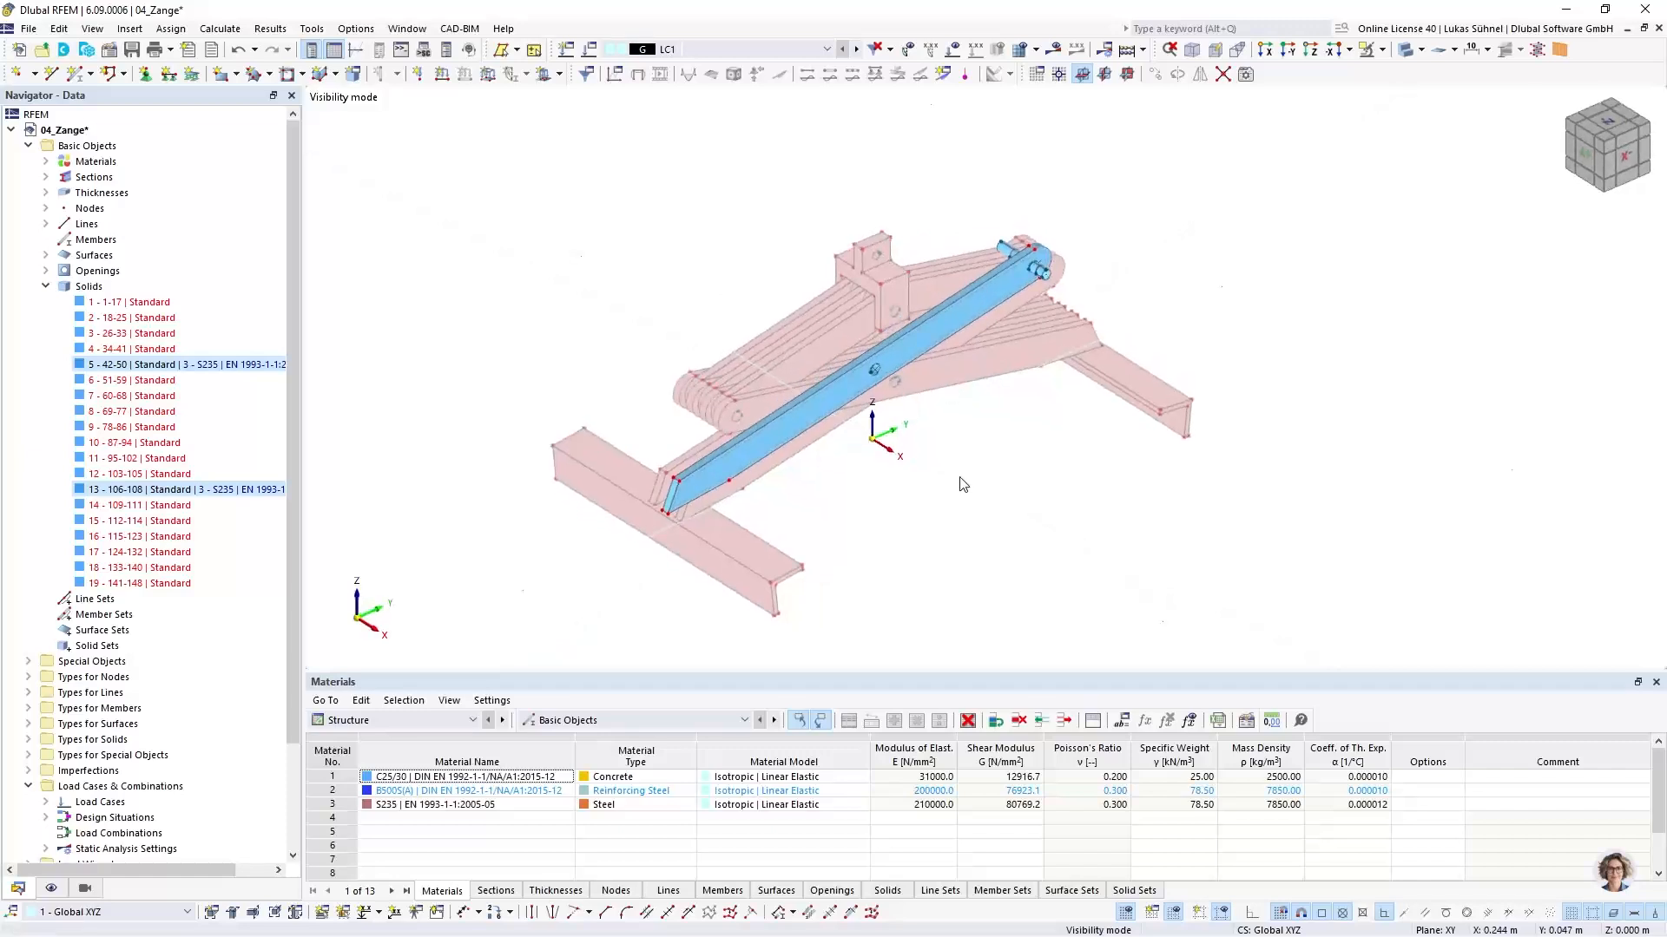
right_click(959, 476)
click(1031, 807)
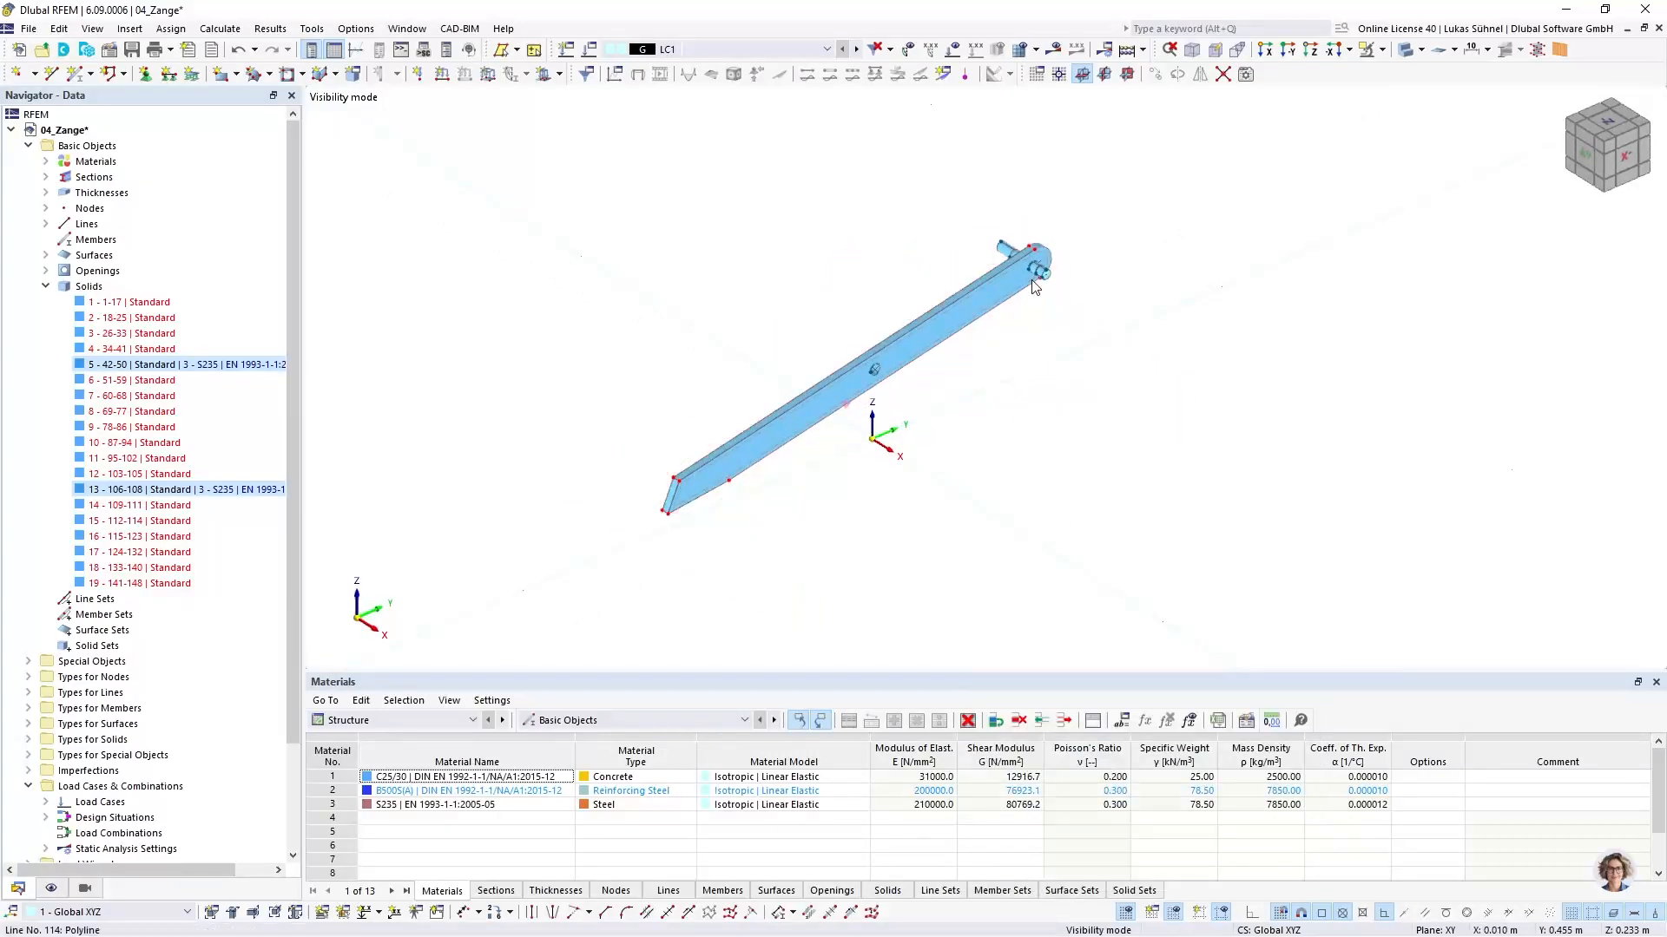
Examine the isolated arm and its pin from several sides, including the pin hole, the mid-length hole and the angled end
scroll(1057, 296, up, 3)
ctrl+middle_drag(1016, 435, 937, 383)
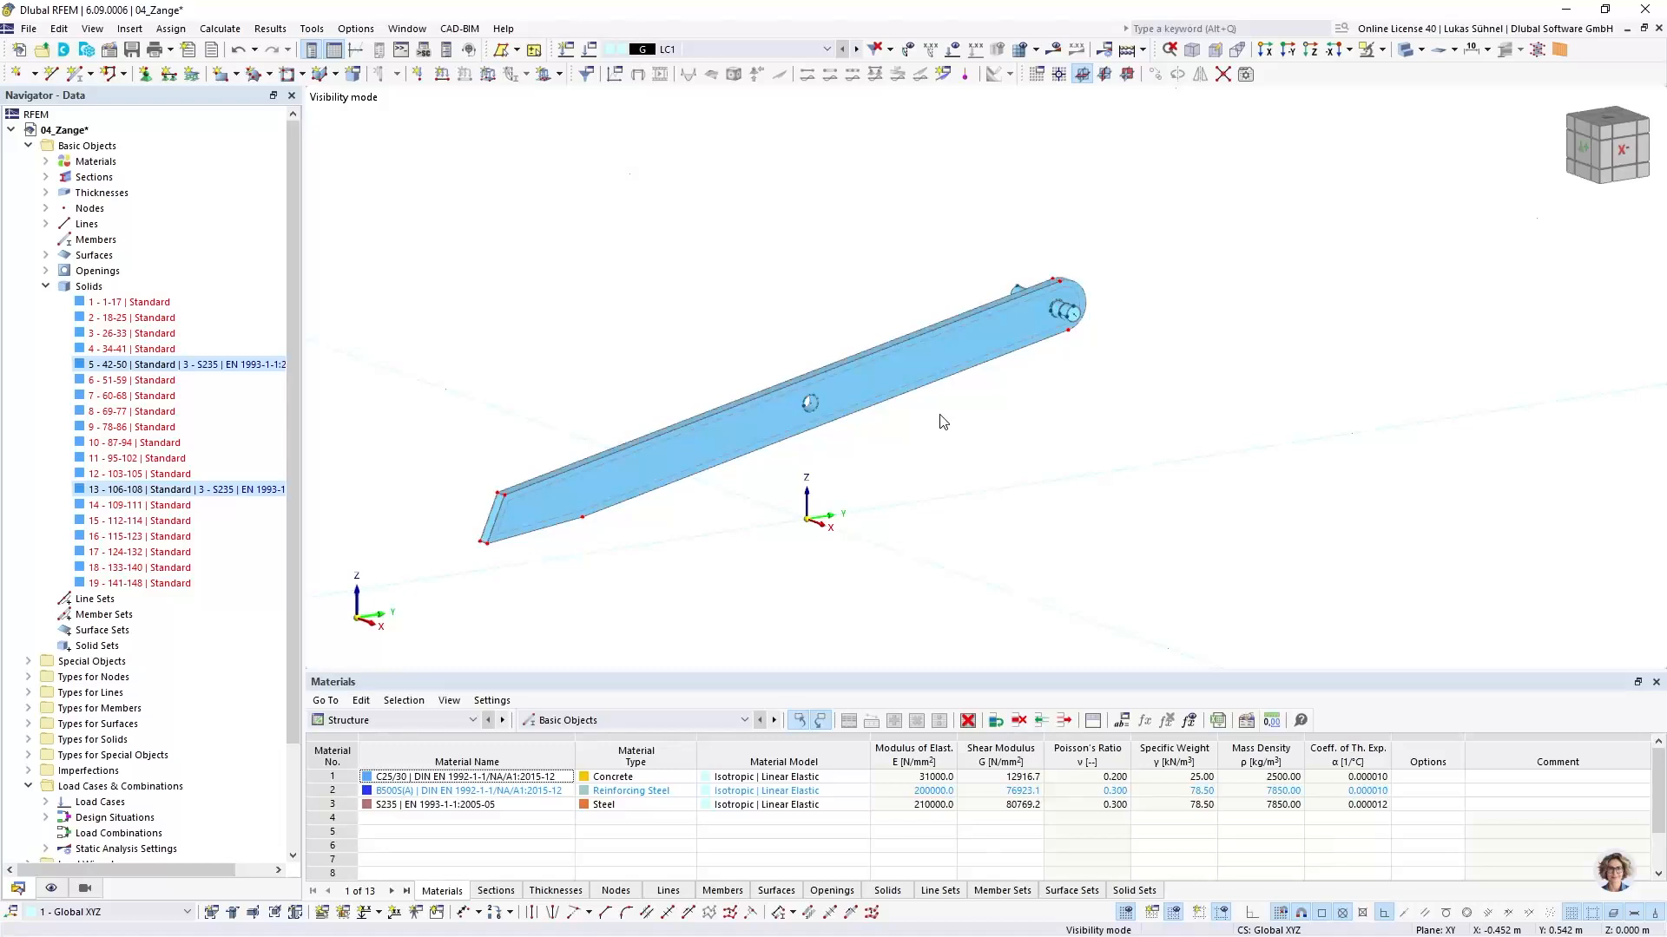
ctrl+middle_drag(654, 508, 726, 547)
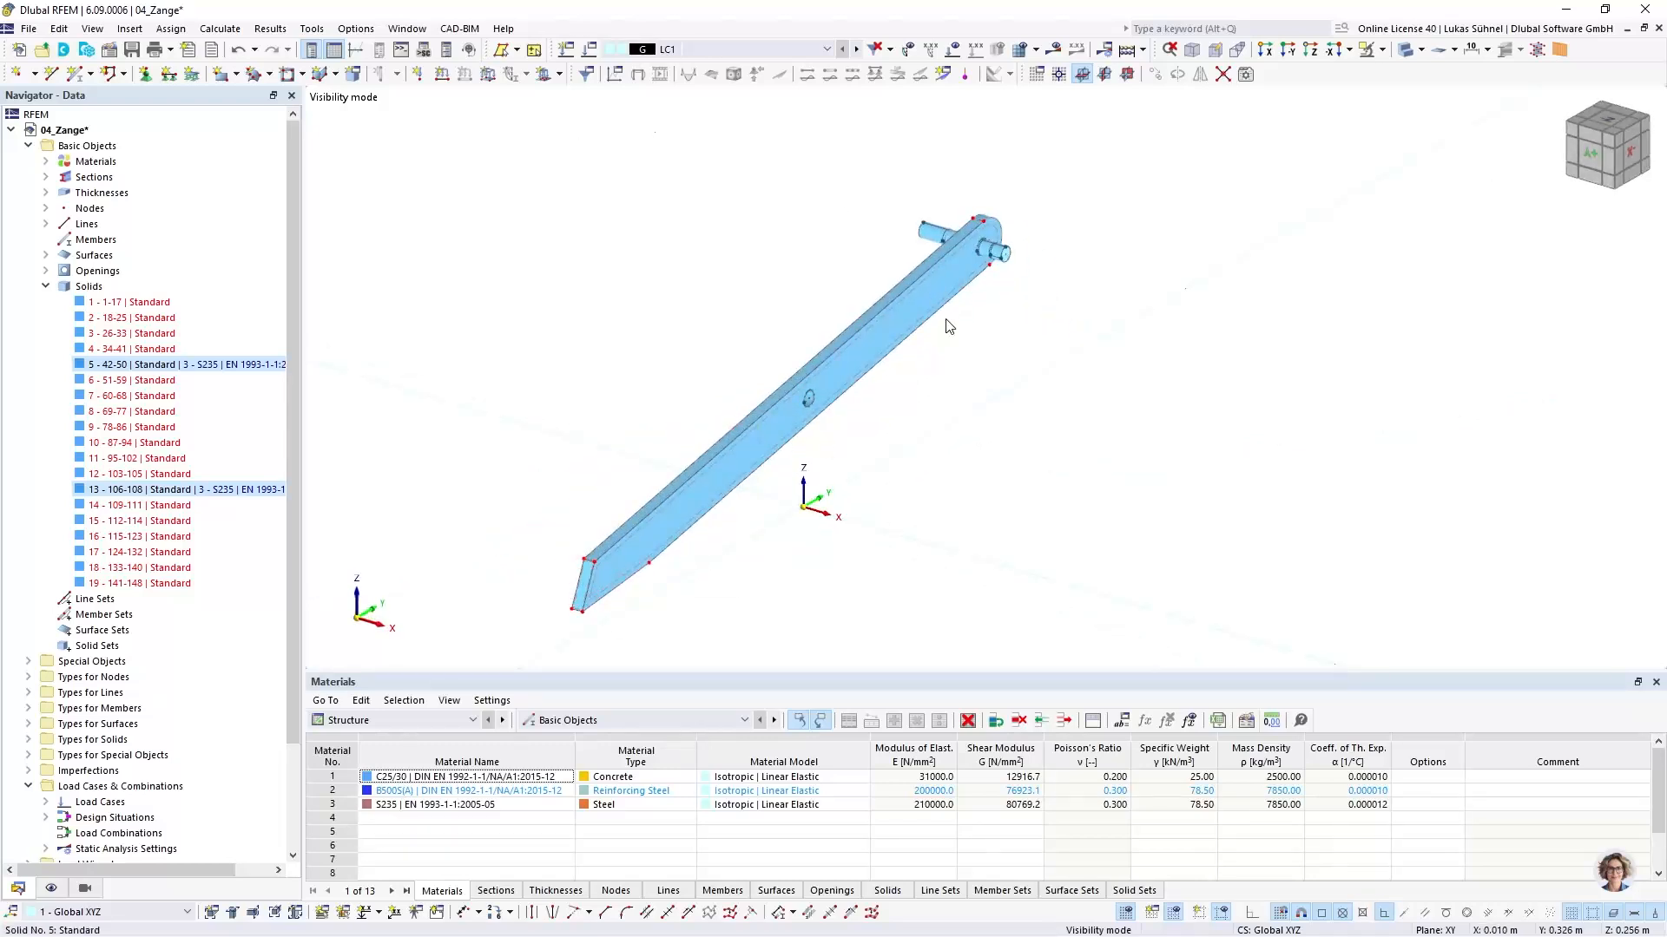
ctrl+middle_drag(949, 327, 878, 472)
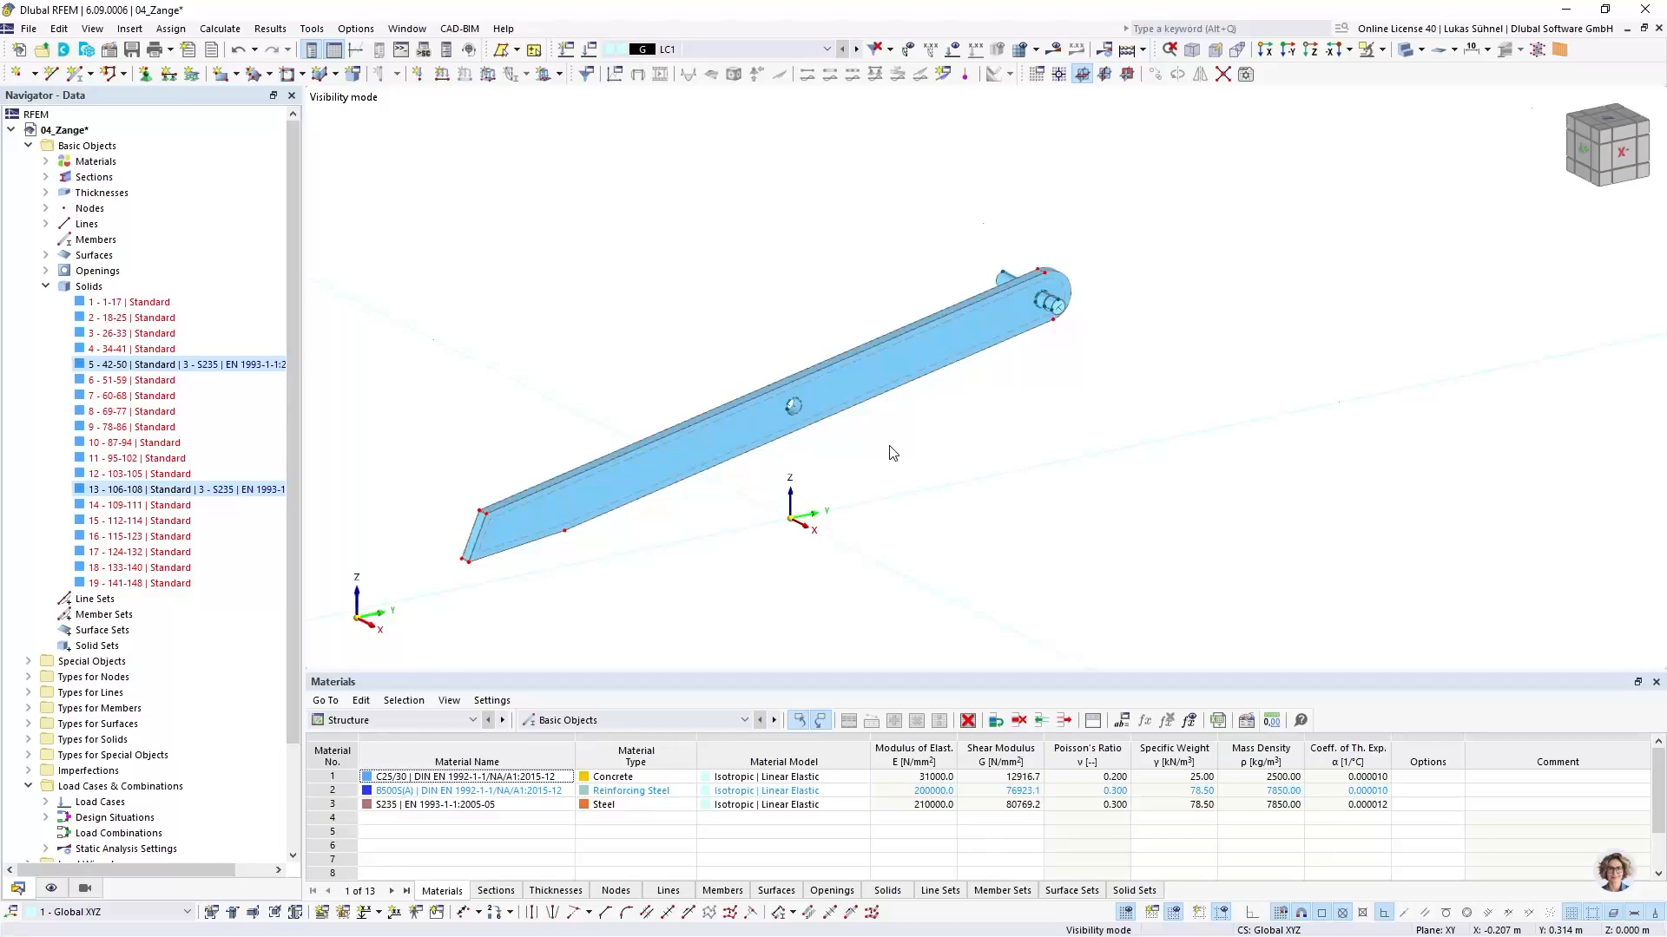
scroll(913, 419, up, 5)
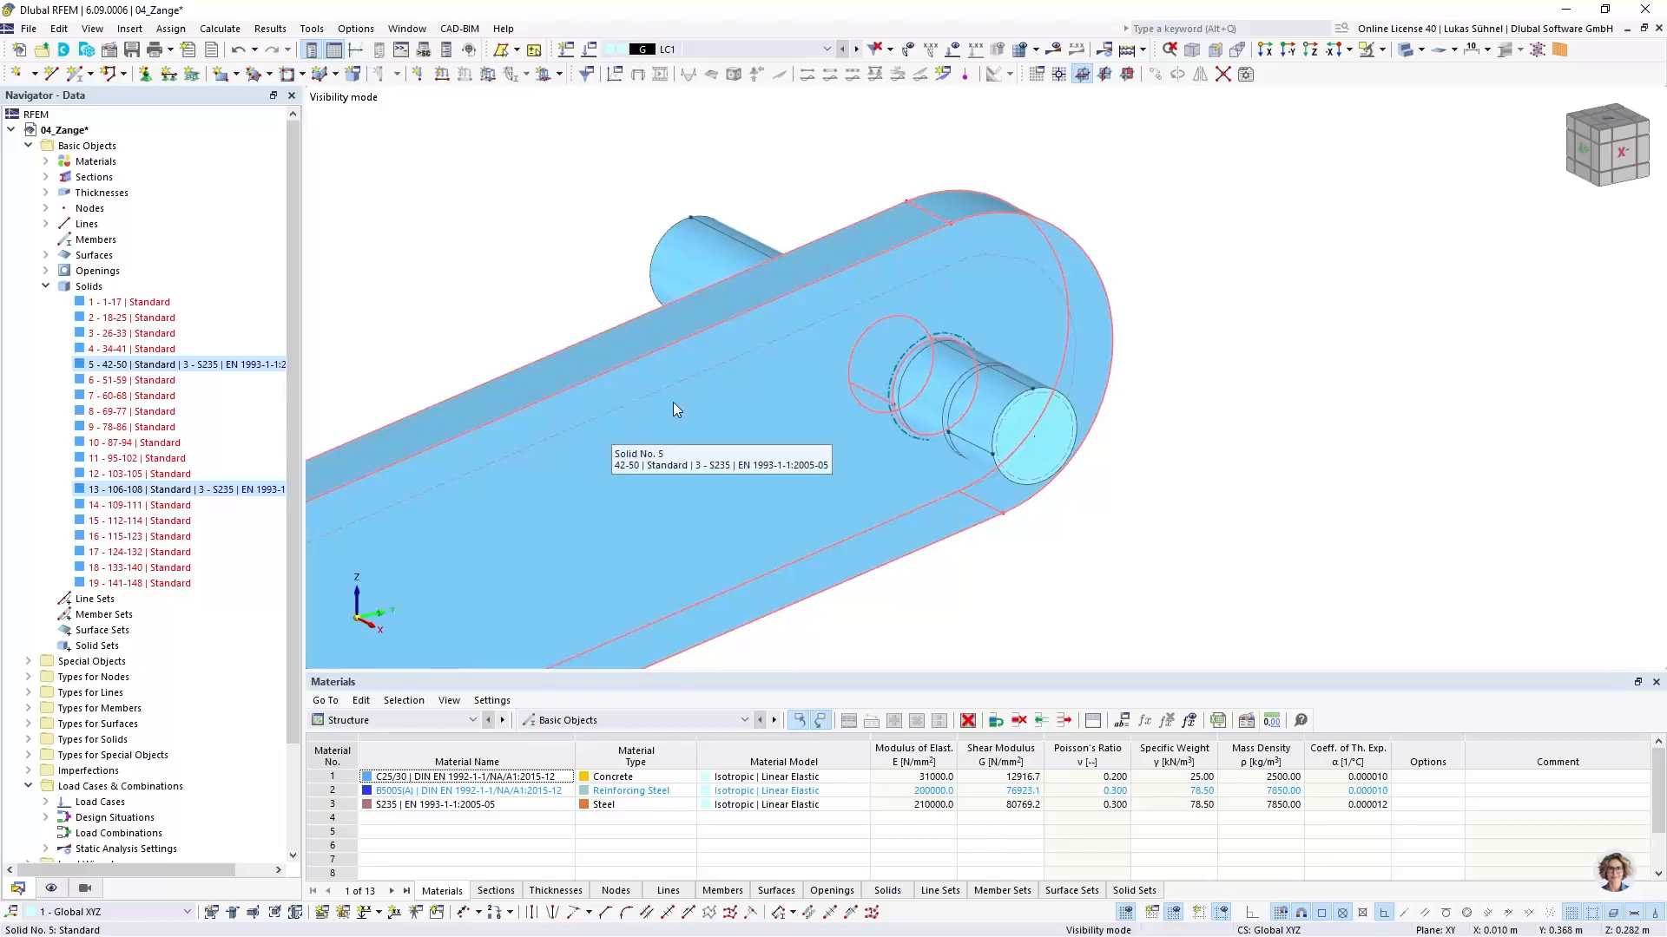
middle_drag(947, 557, 768, 404)
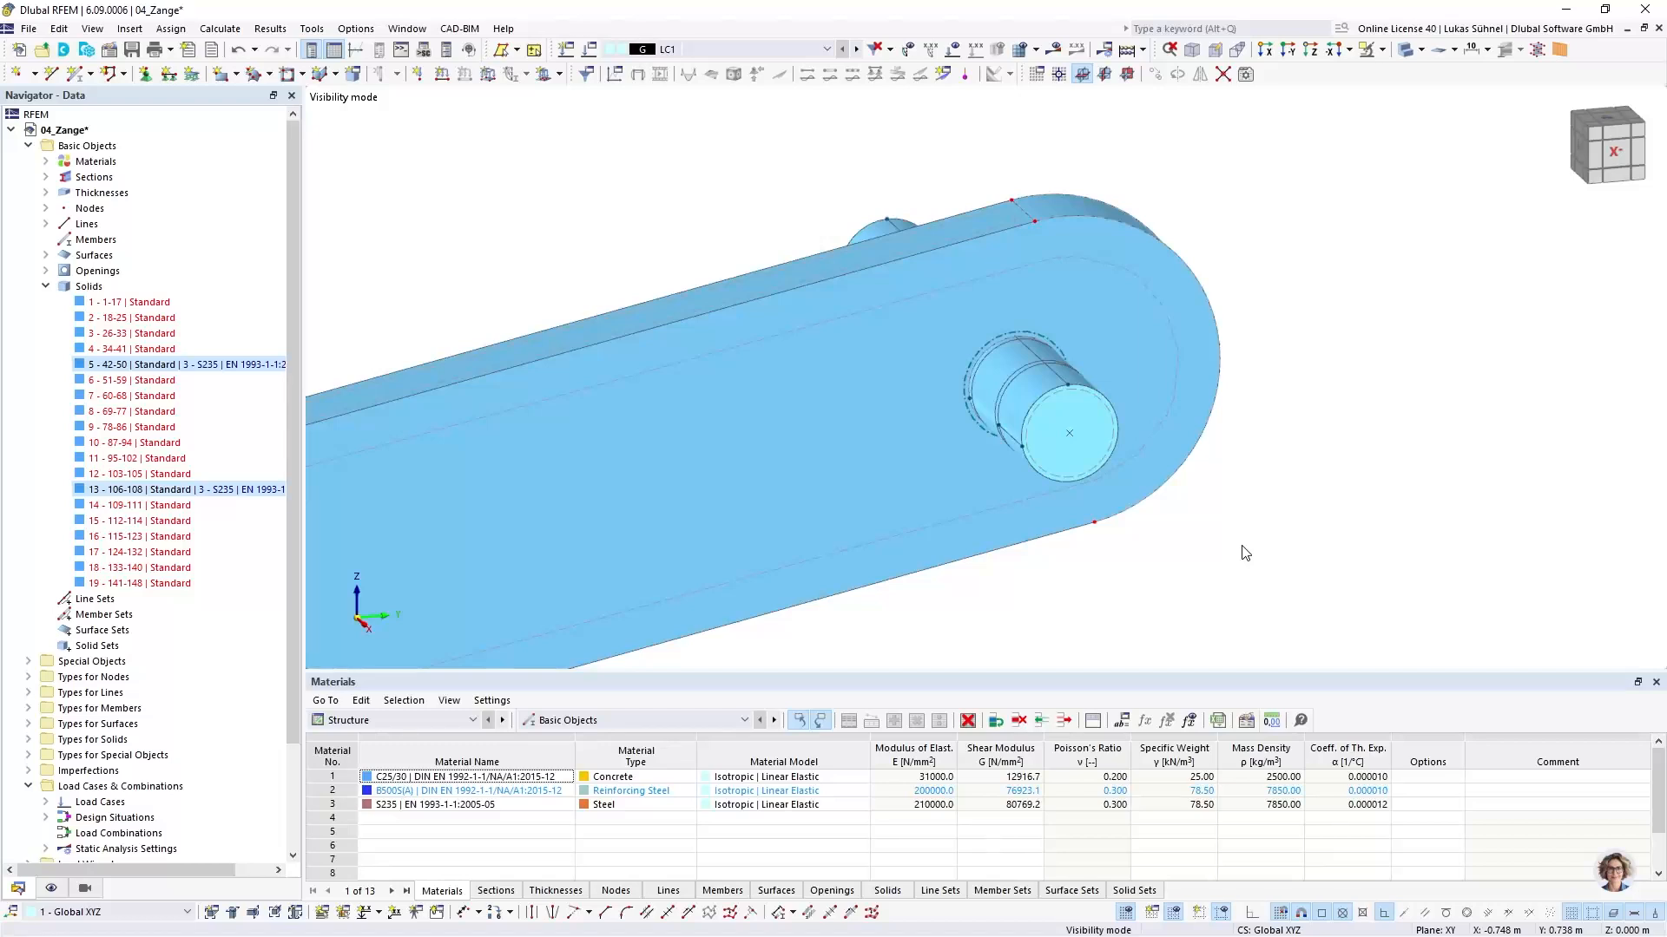
scroll(1265, 463, down, 1)
mouse_move(1250, 491)
ctrl+middle_down()
mouse_move(1238, 498)
mouse_move(1281, 495)
ctrl+middle_up()
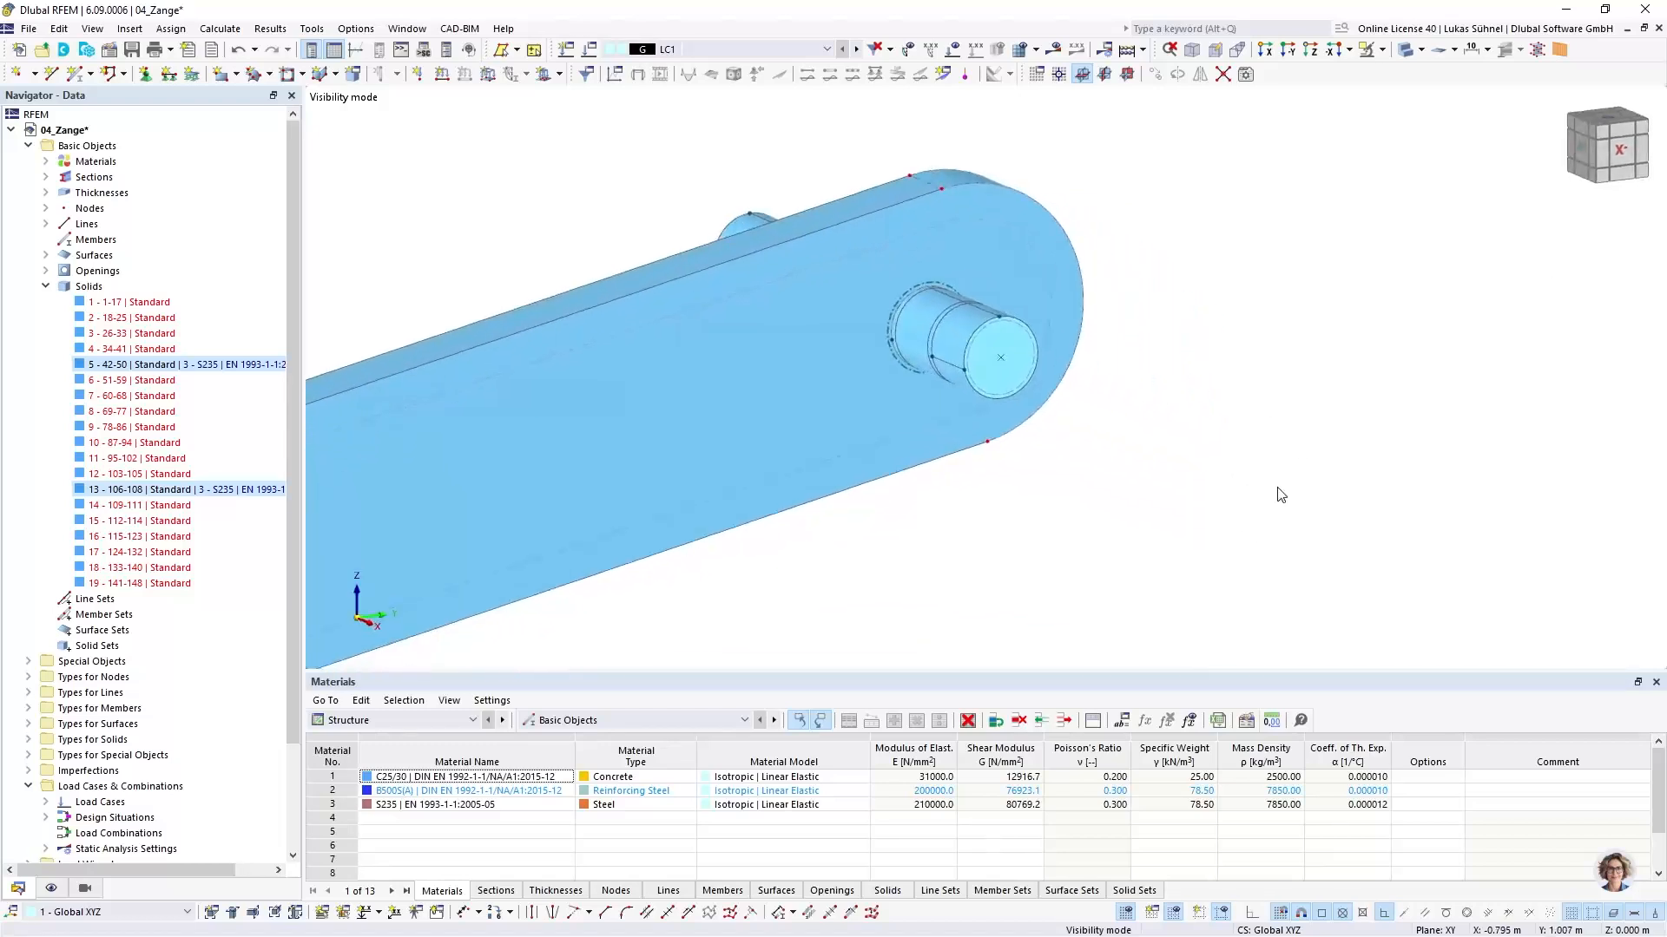
scroll(1276, 486, down, 2)
middle_drag(987, 556, 1021, 300)
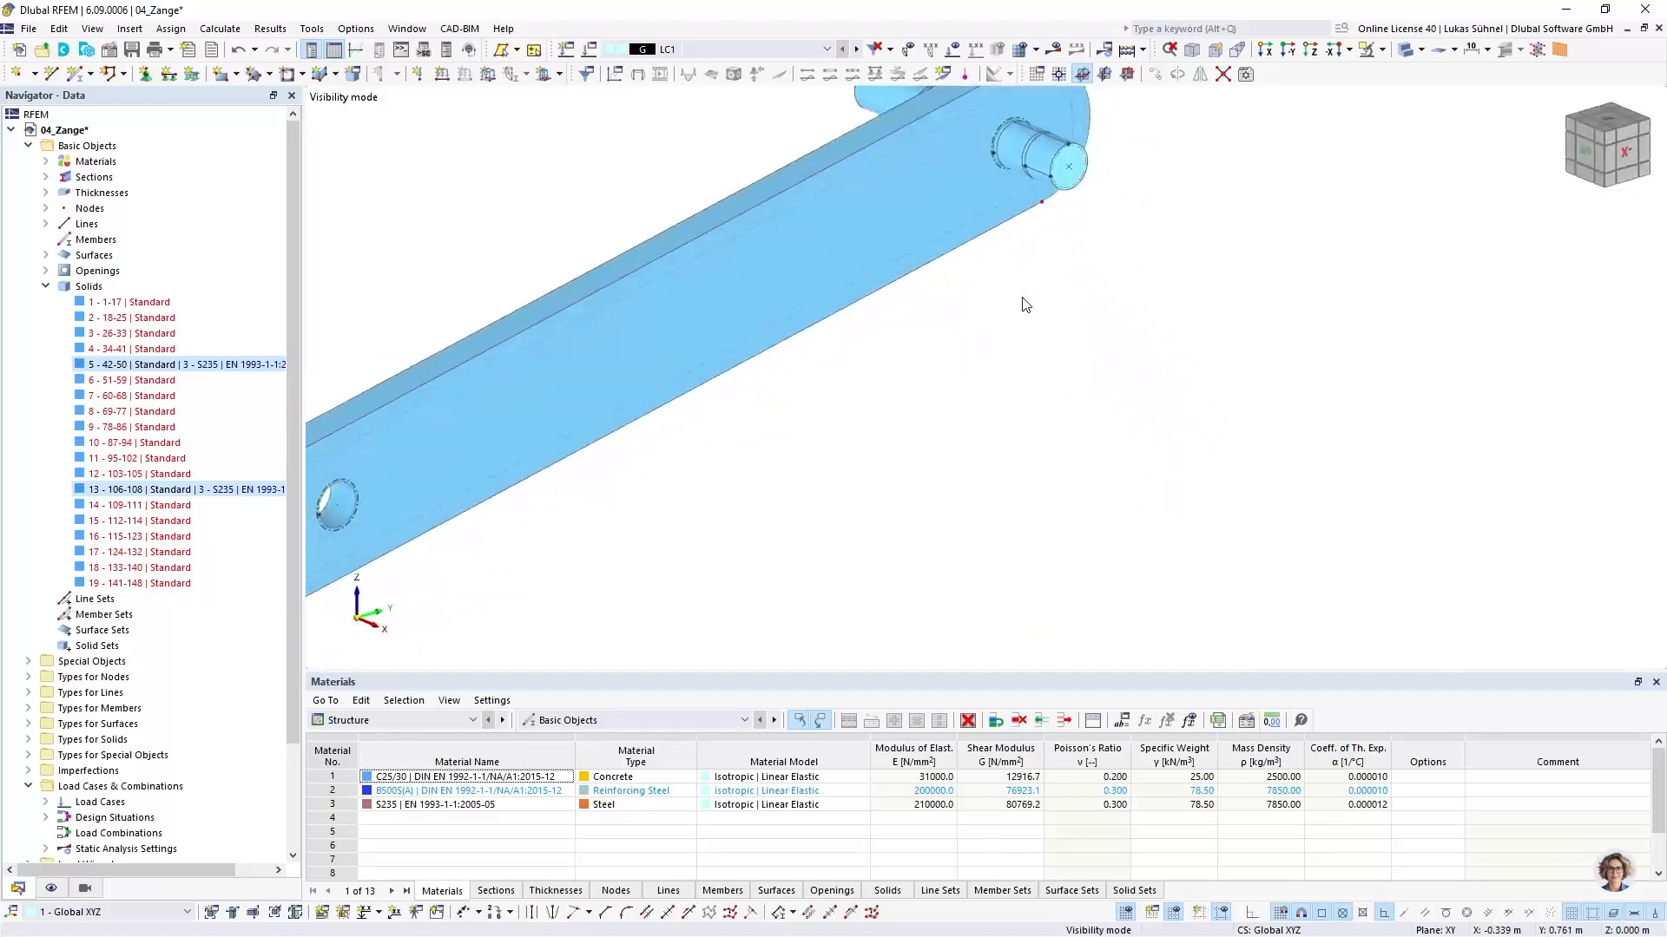
scroll(999, 458, down, 1)
scroll(859, 477, down, 2)
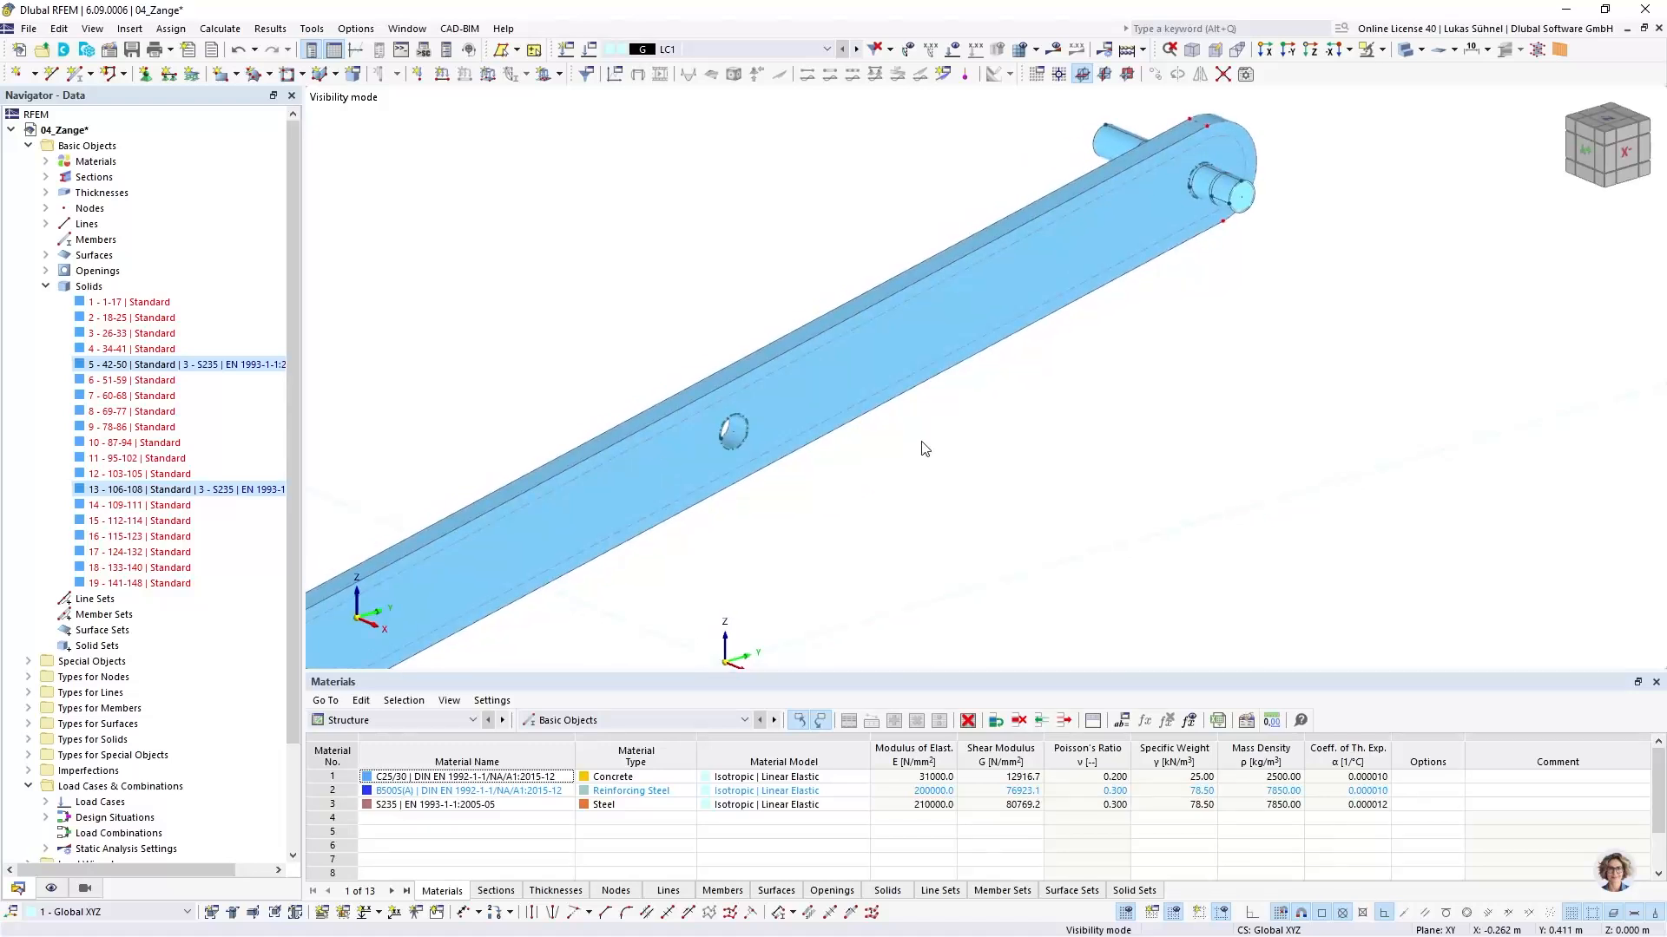
ctrl+middle_drag(904, 495, 810, 508)
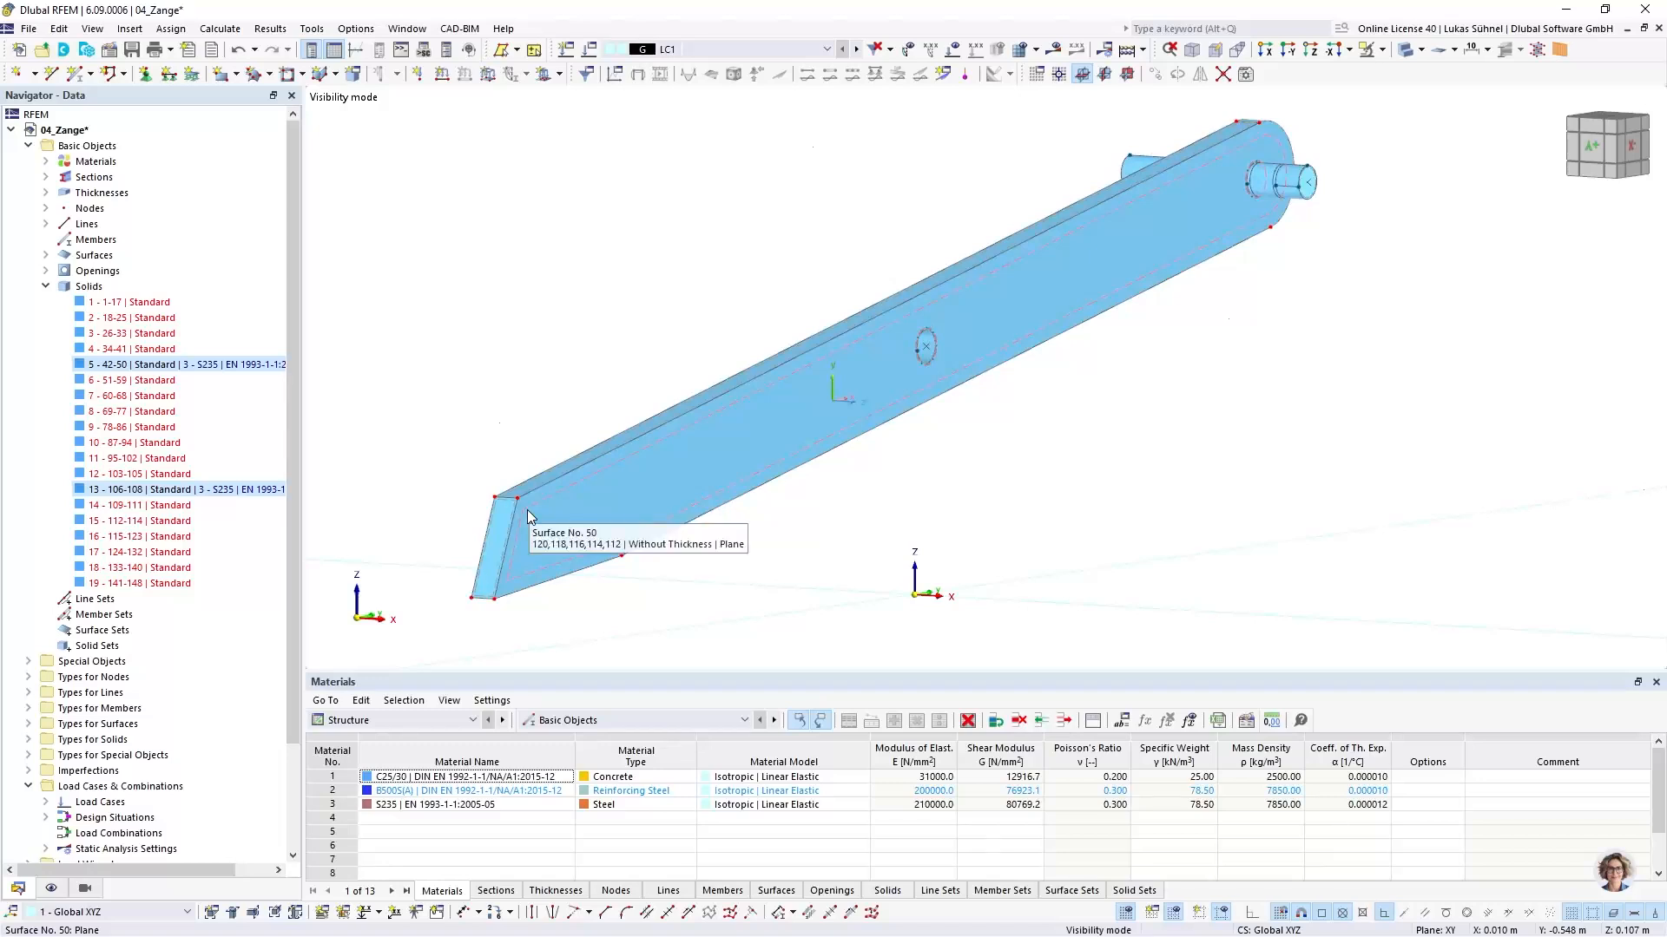
Select the broad side surface No. 50 of the arm together with all its related objects
ctrl+middle_drag(882, 458, 923, 459)
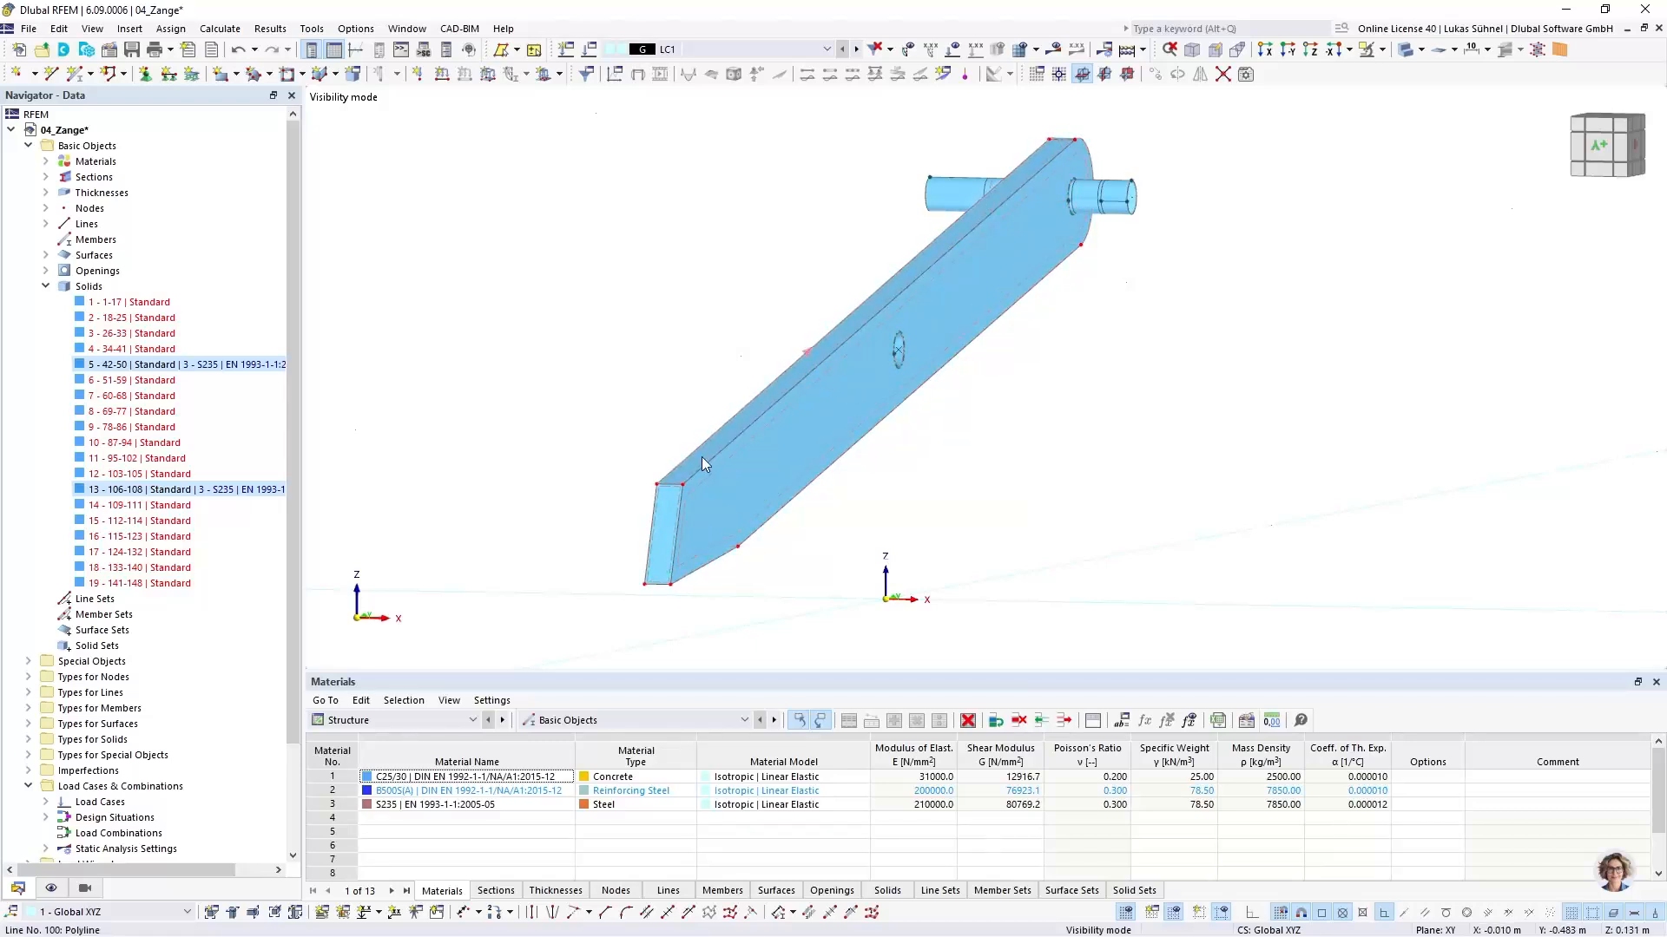
scroll(681, 486, up, 3)
click(705, 486)
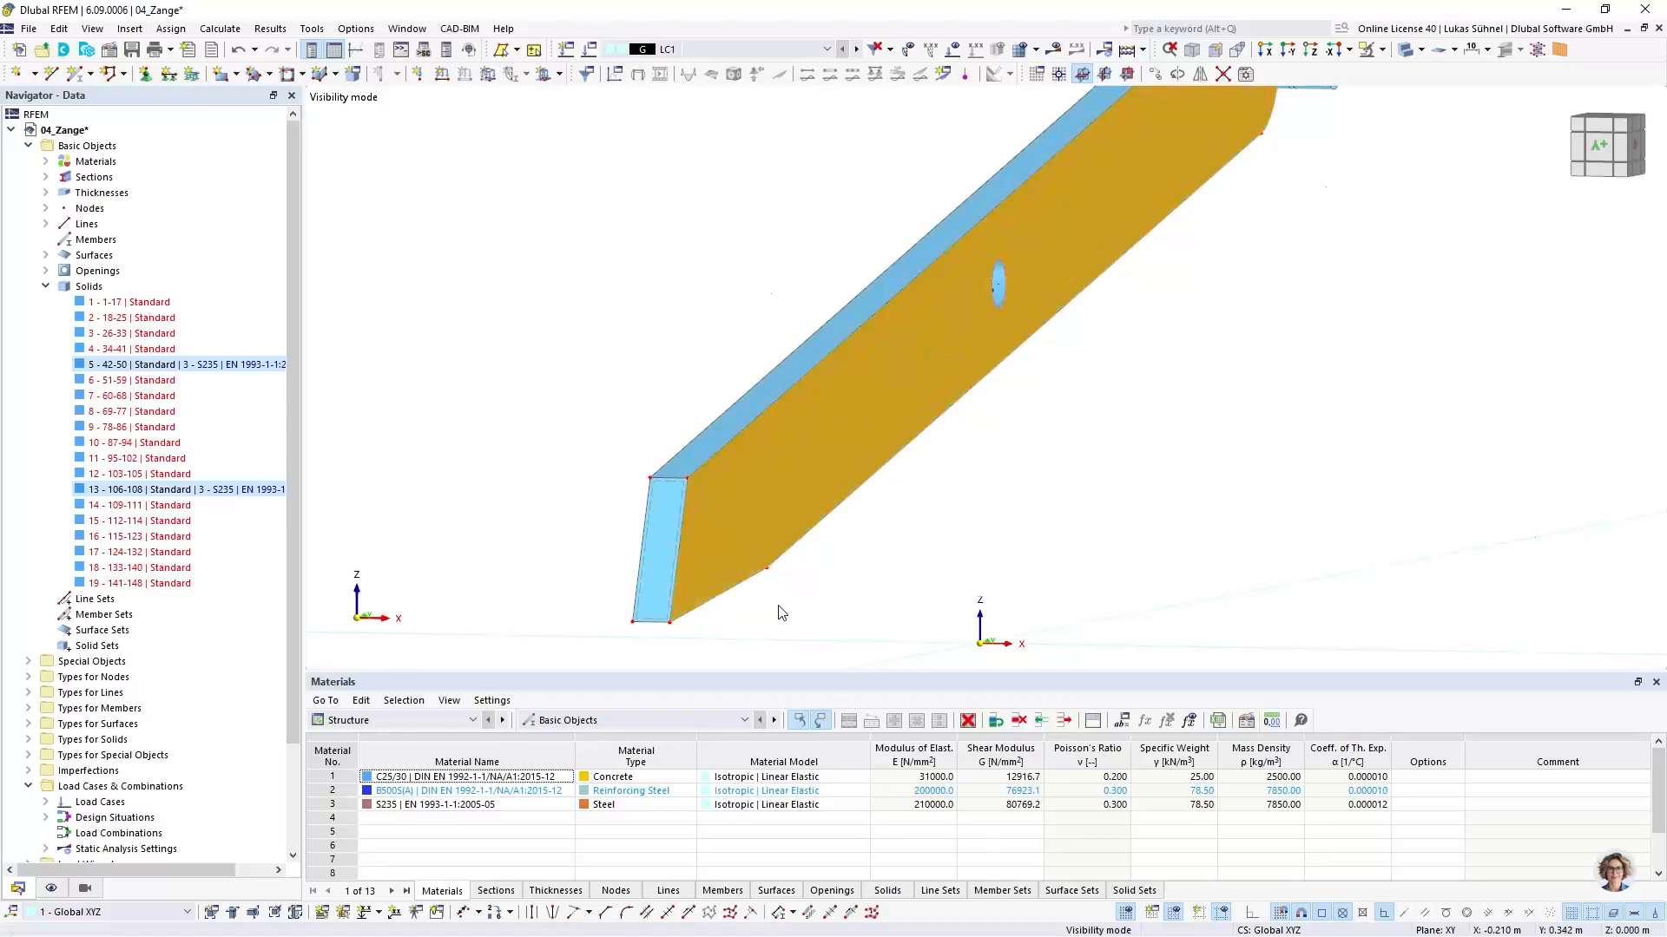
click(59, 28)
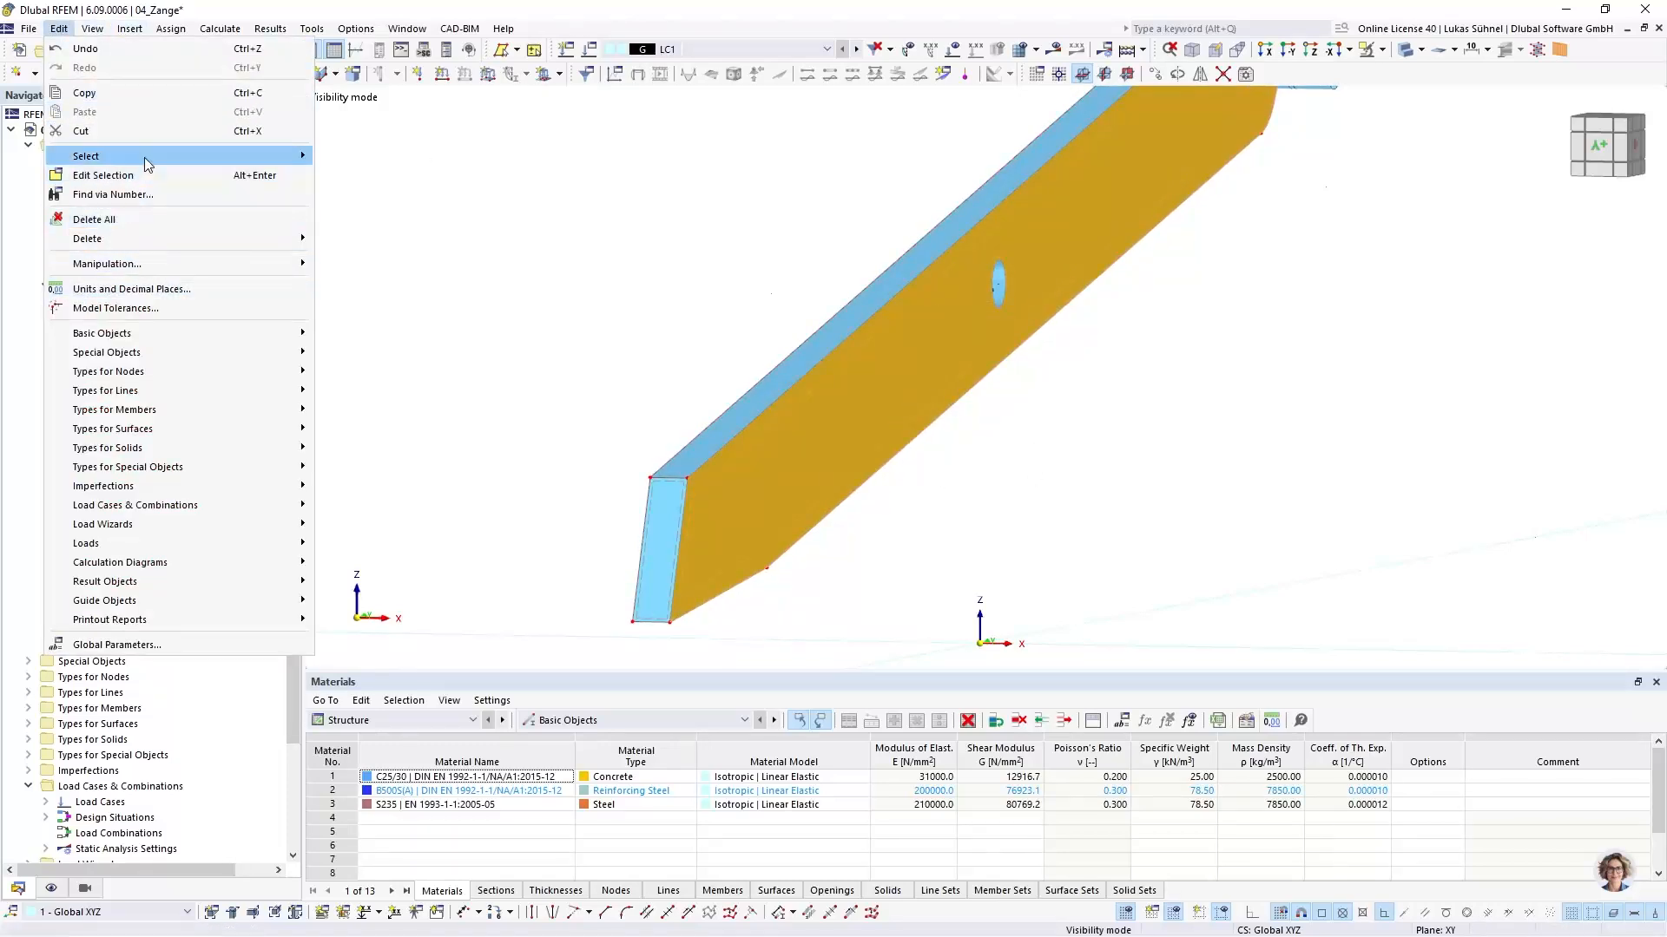
mouse_move(150, 158)
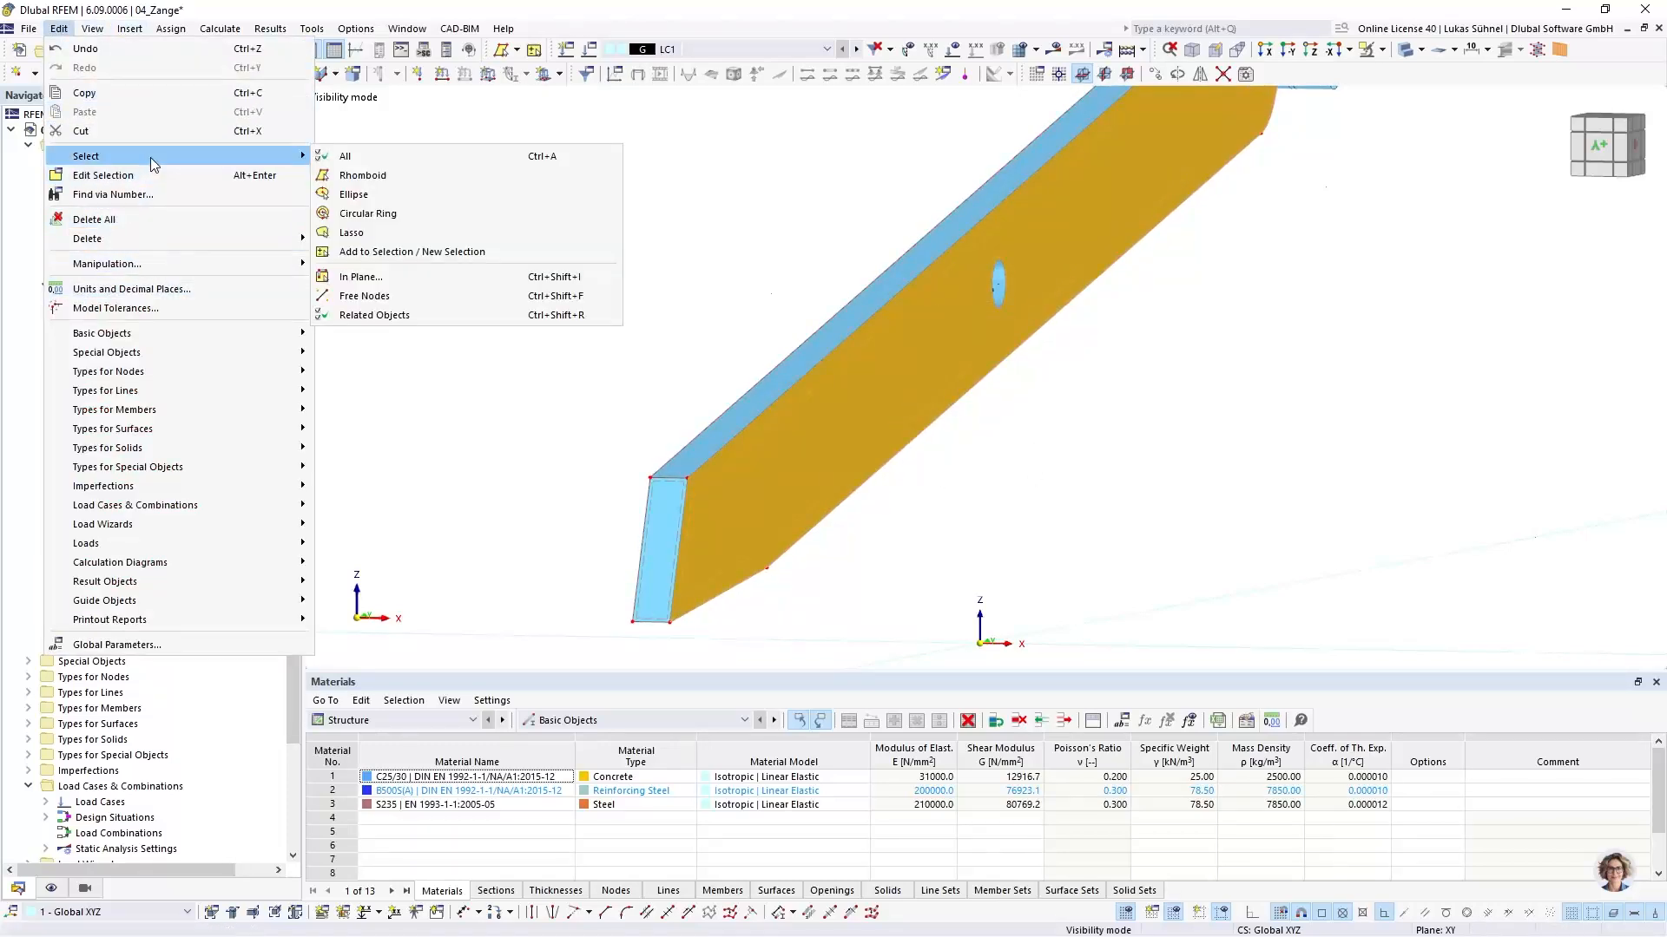
click(365, 313)
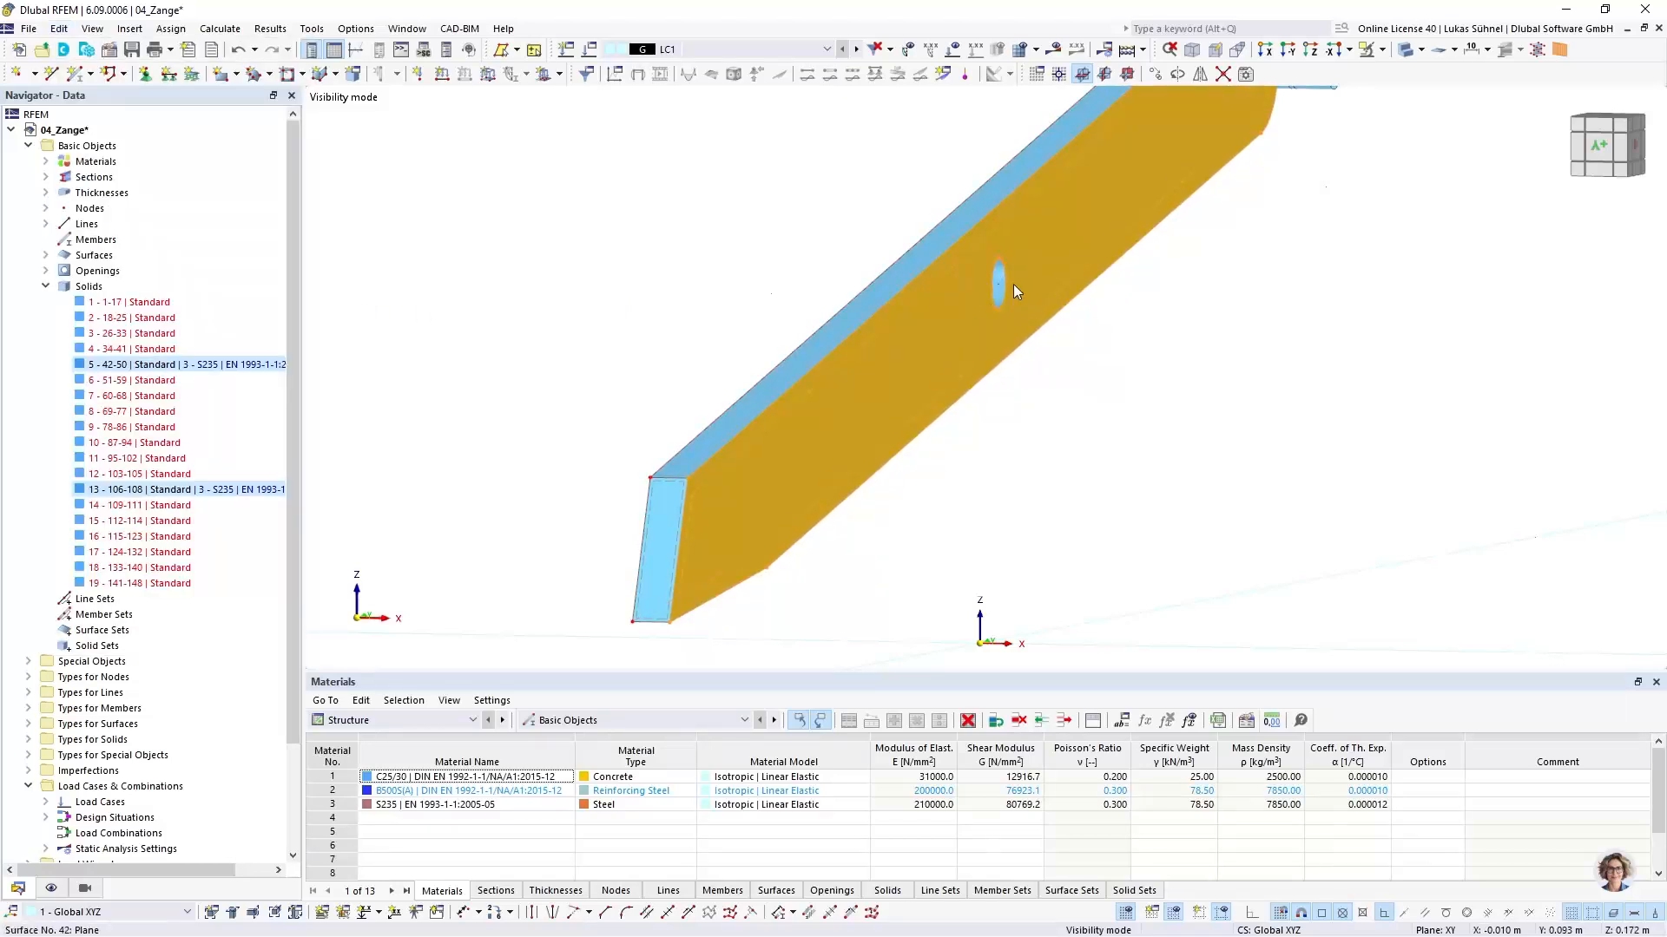
Copy the selected side surface by ΔX -0.010 m onto the arm's mid-plane, snapping to the midpoint of the end face's edge
scroll(955, 348, down, 3)
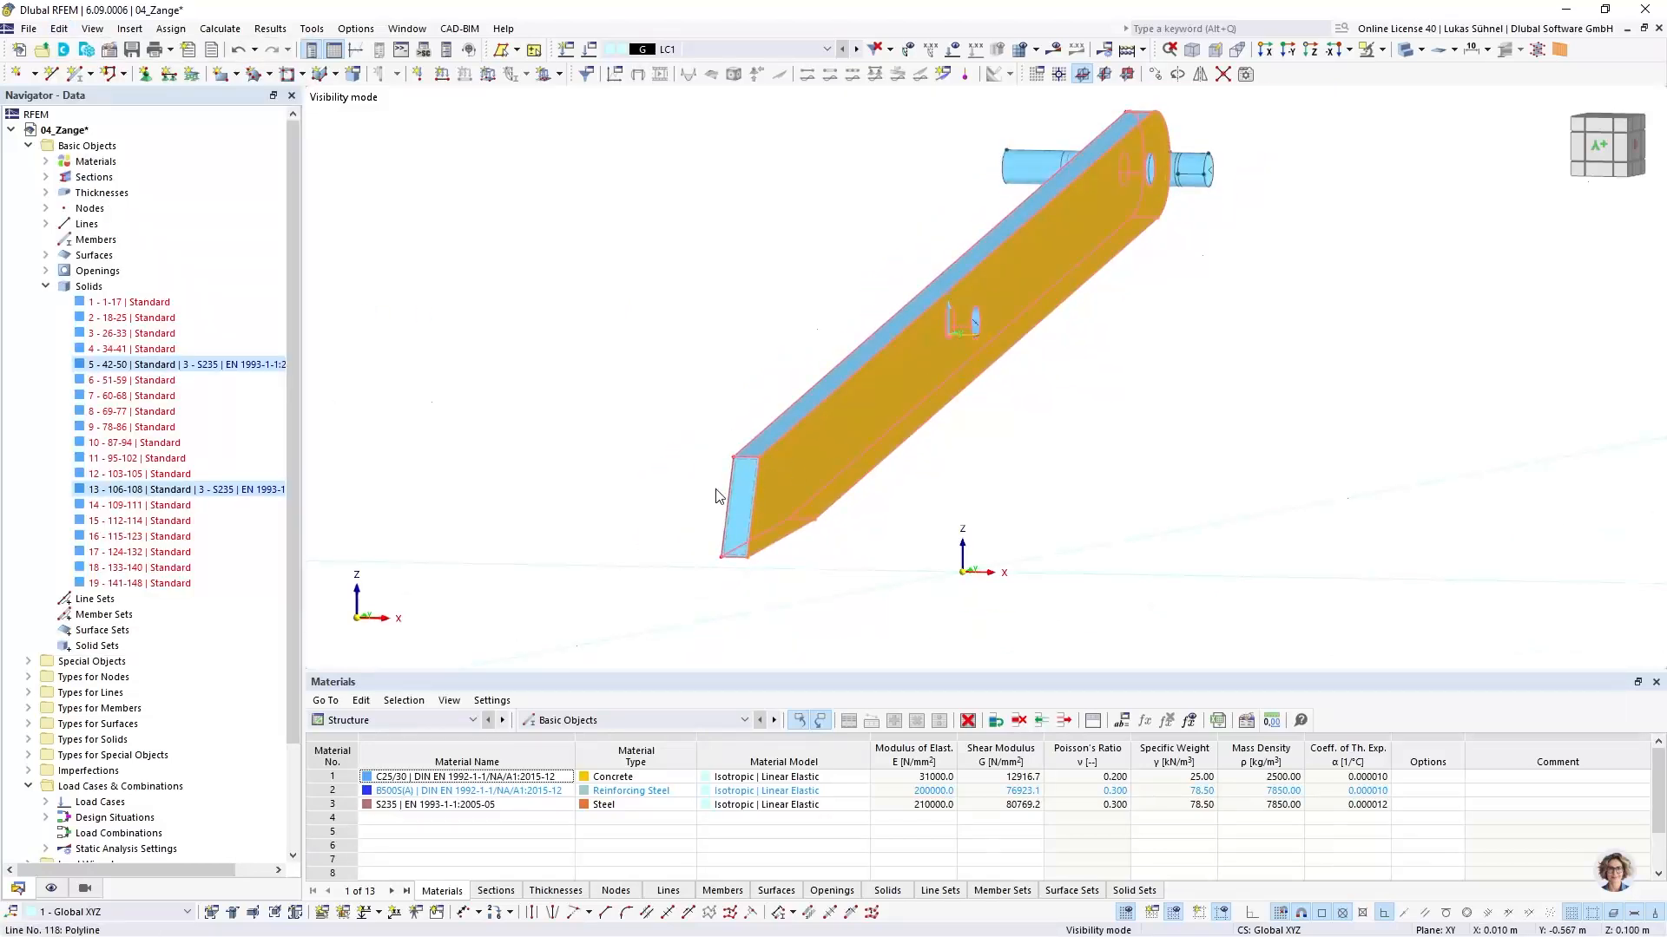
scroll(716, 497, up, 3)
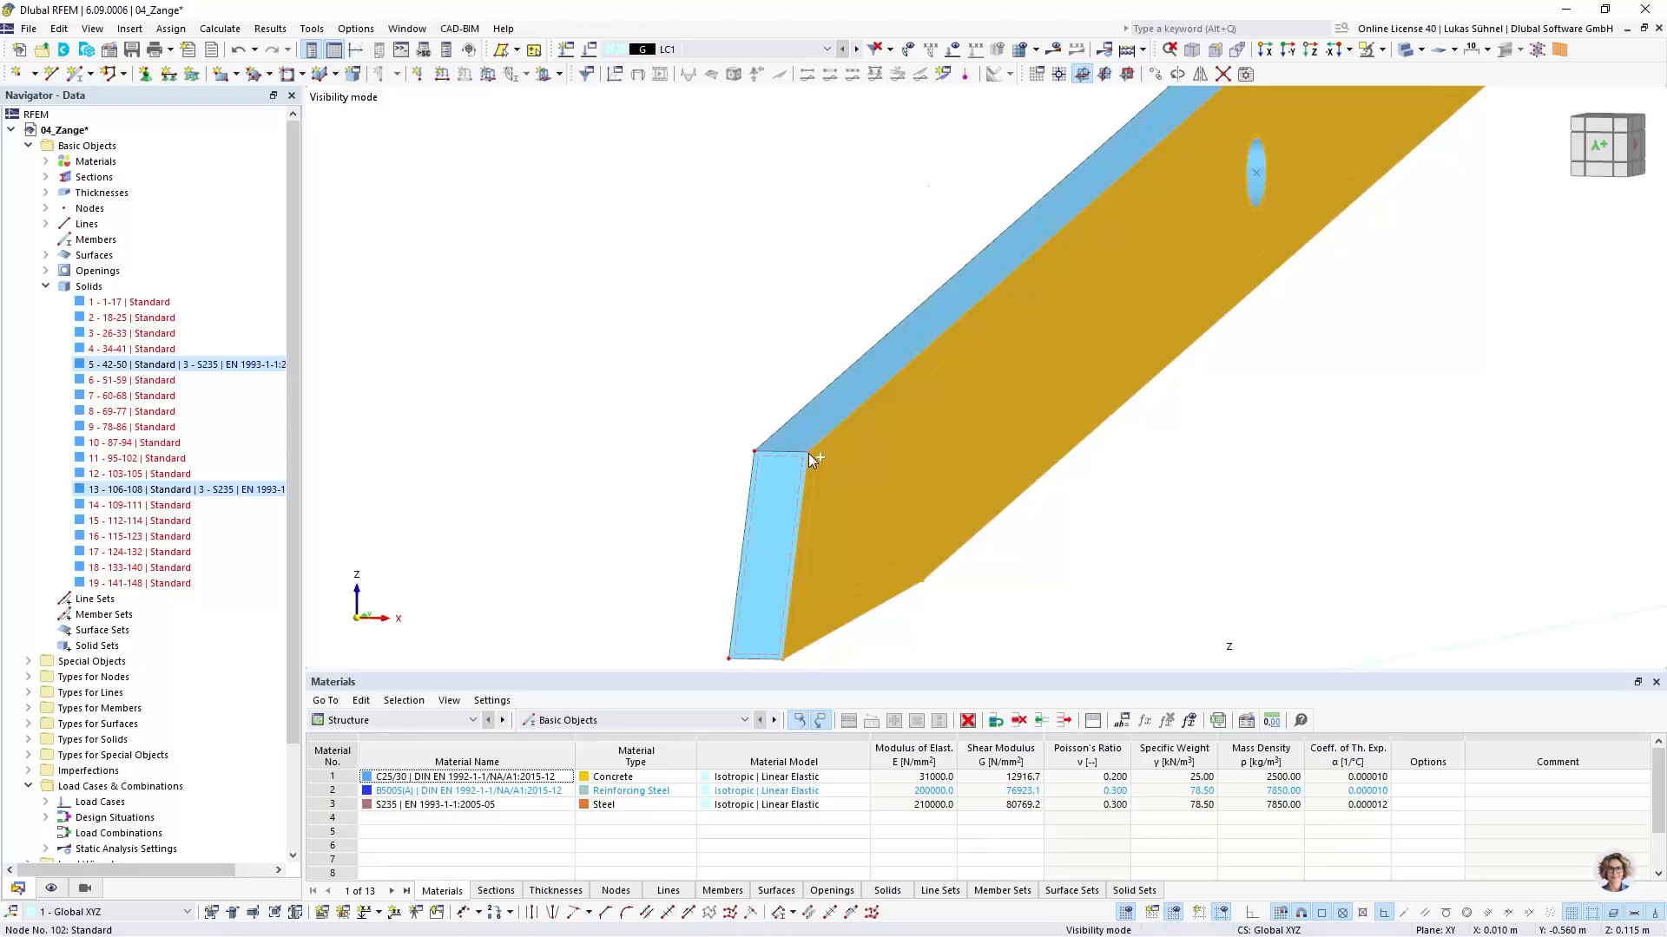
mouse_move(809, 453)
ctrl+mouse_down()
mouse_move(625, 417)
mouse_move(686, 443)
mouse_move(573, 458)
mouse_move(788, 472)
mouse_move(779, 455)
ctrl+mouse_up()
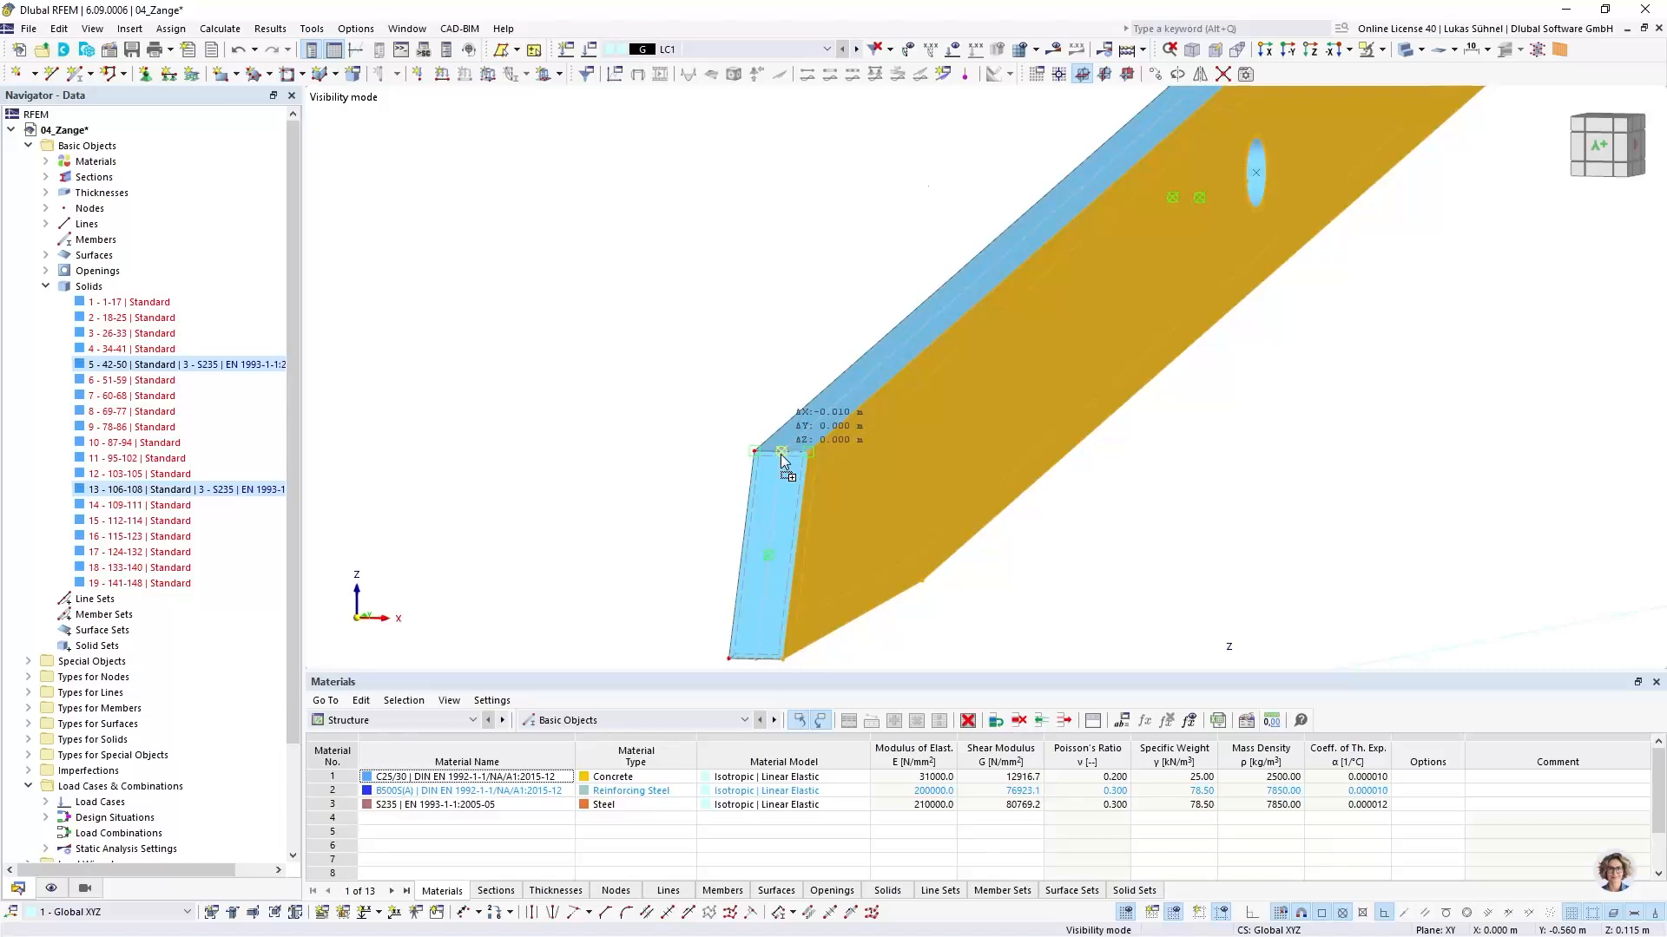
ctrl+drag(780, 455, 779, 455)
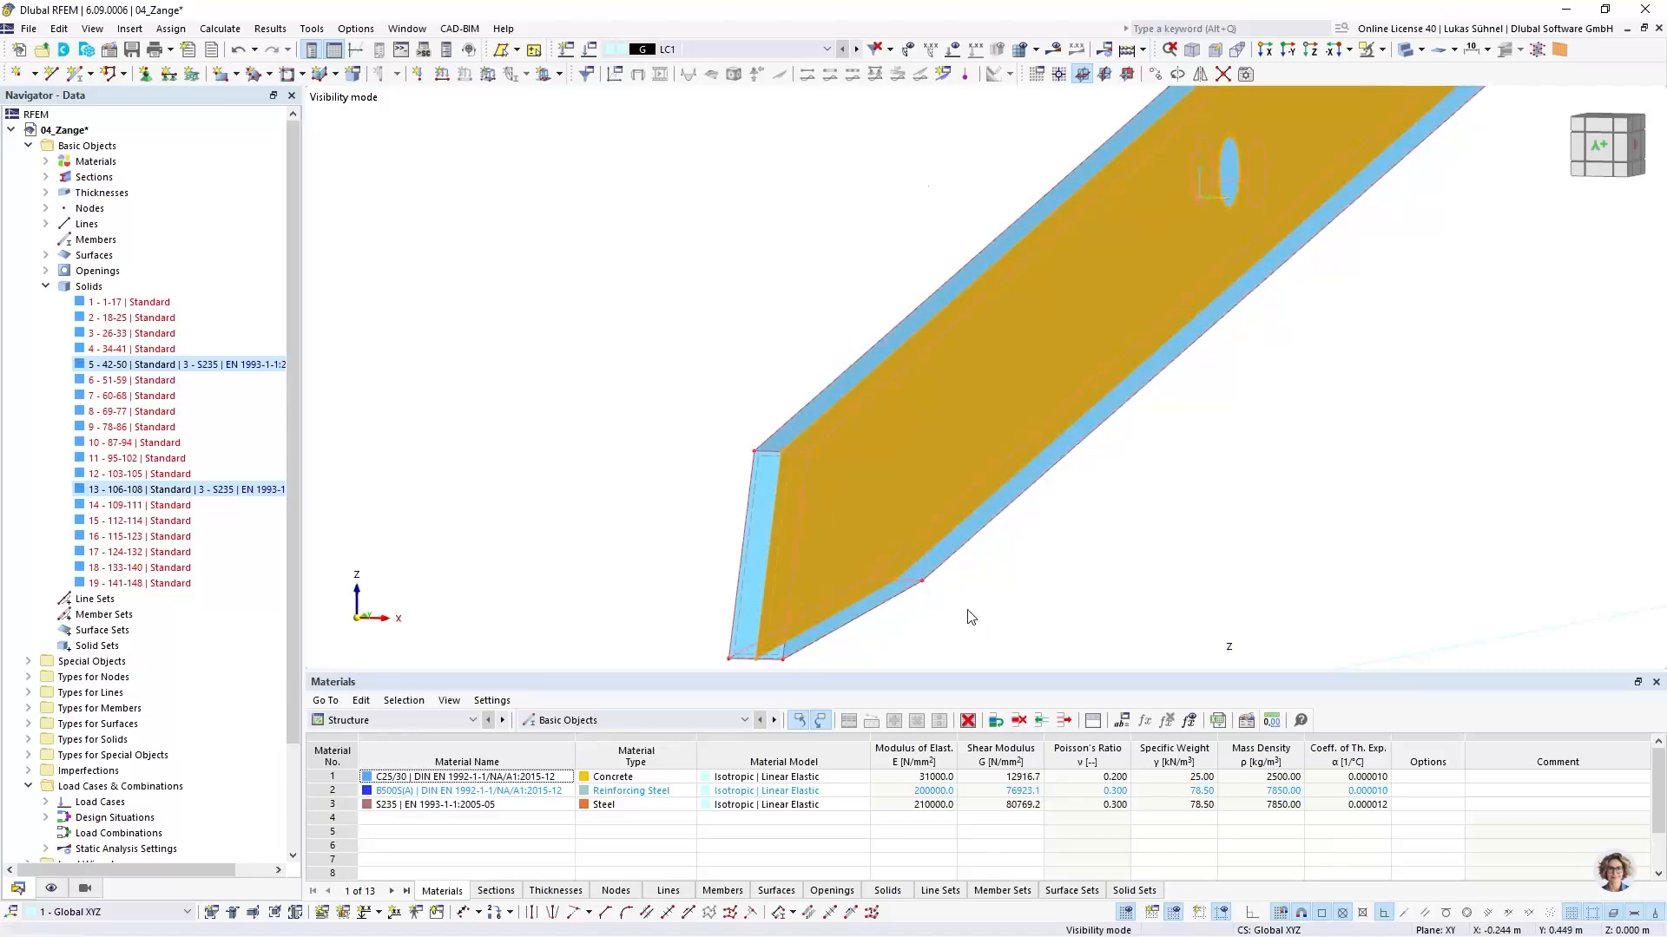
Delete solid 5, the arm, together with its boundary surfaces
scroll(971, 617, down, 4)
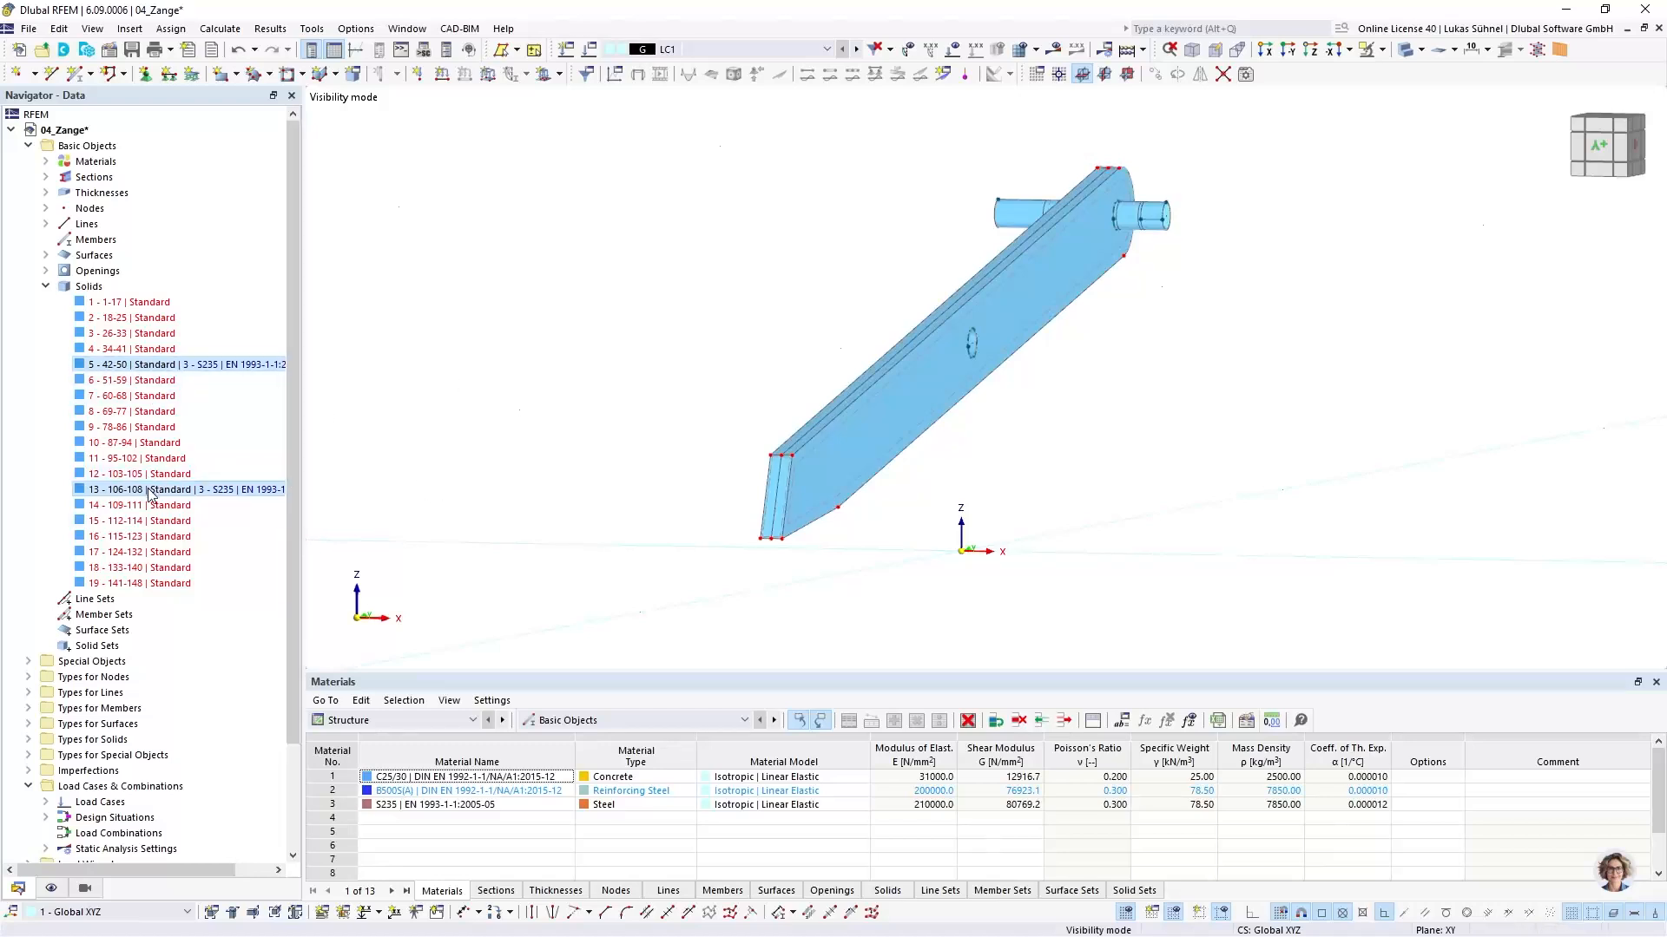
right_click(135, 365)
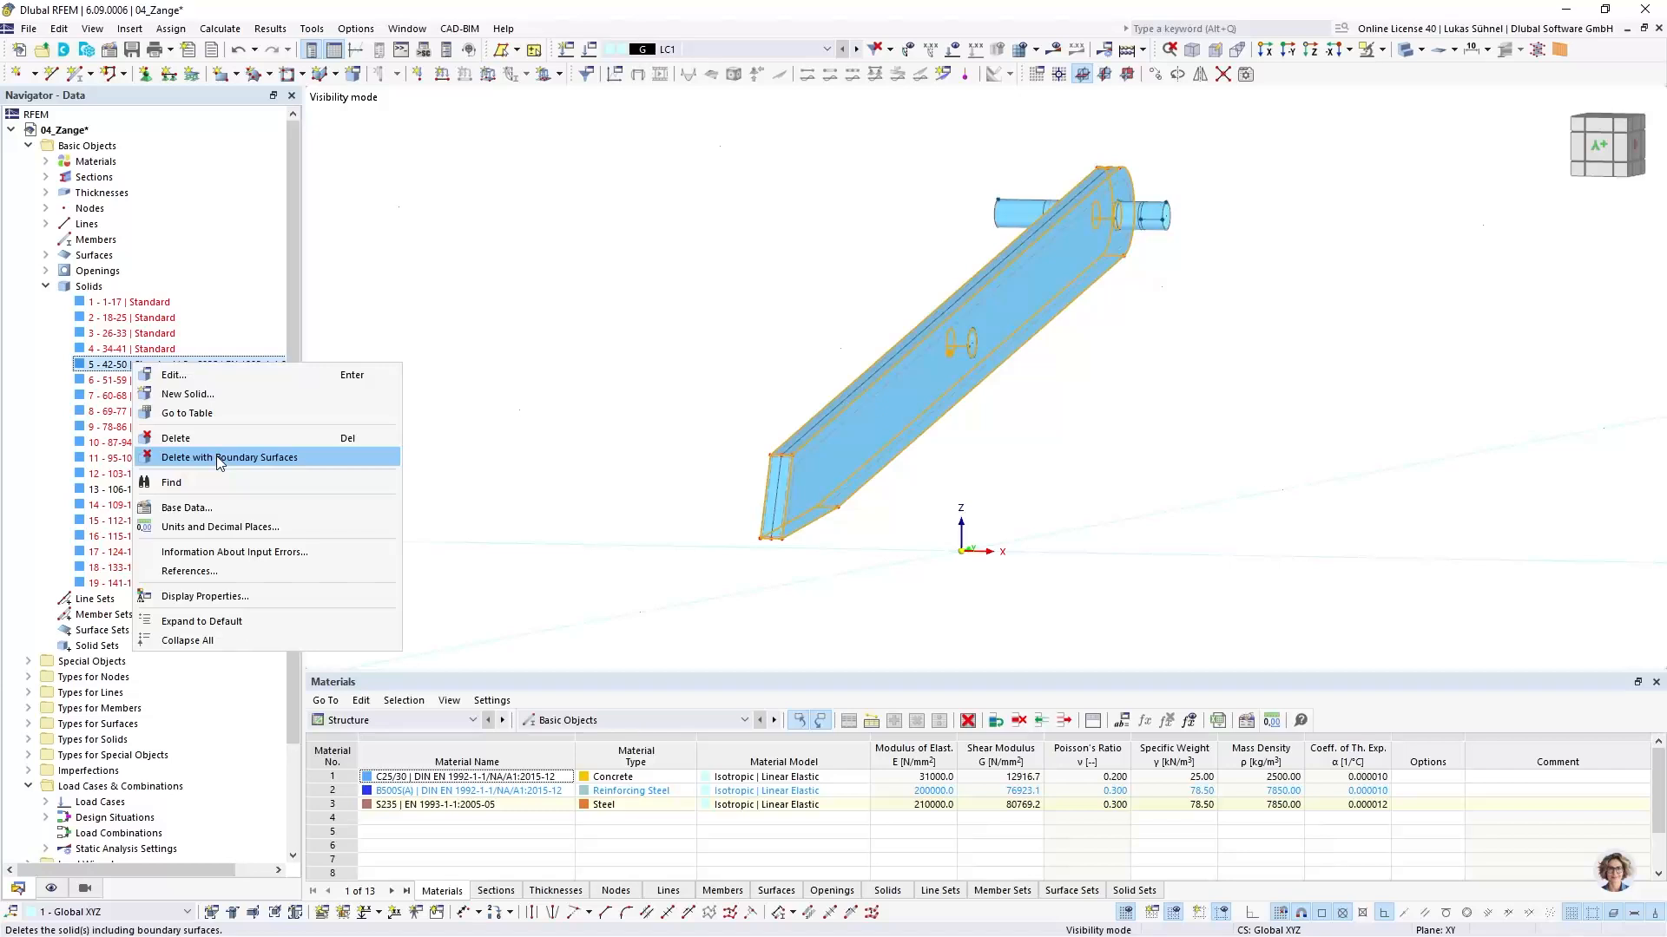
click(218, 459)
Set the arm's mid-plane surface to stiffness type Standard with material 3 - S235 | EN 1993-1-1:2005-05
ctrl+middle_drag(1034, 435, 872, 451)
double_click(855, 373)
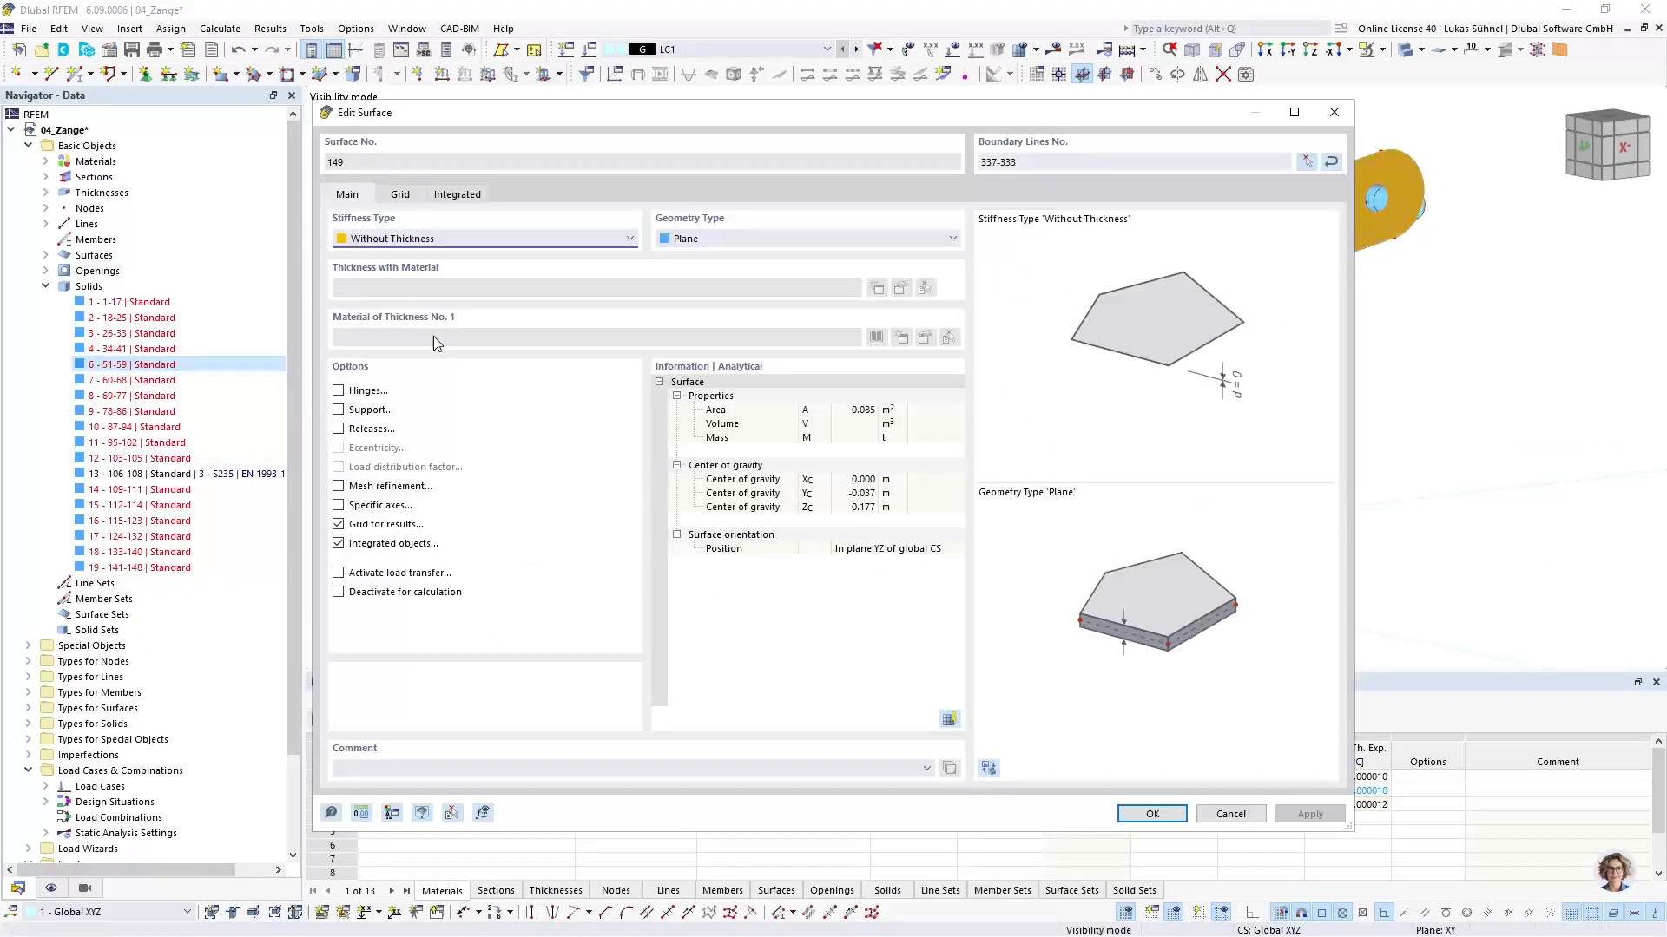
click(467, 240)
click(396, 267)
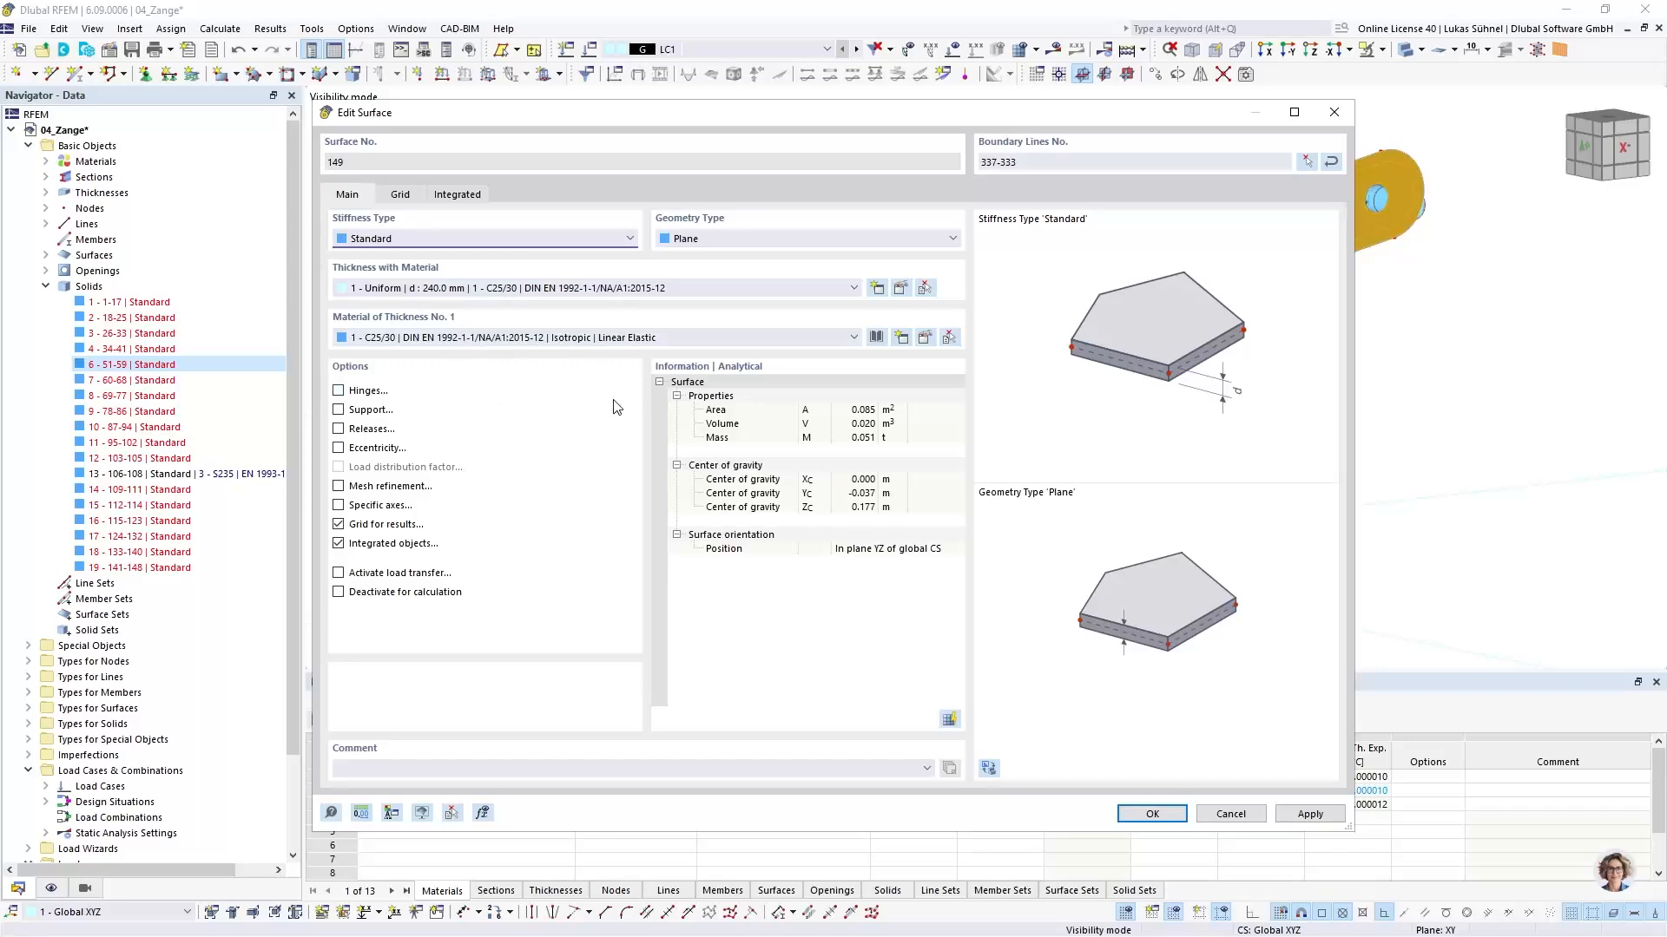
click(542, 338)
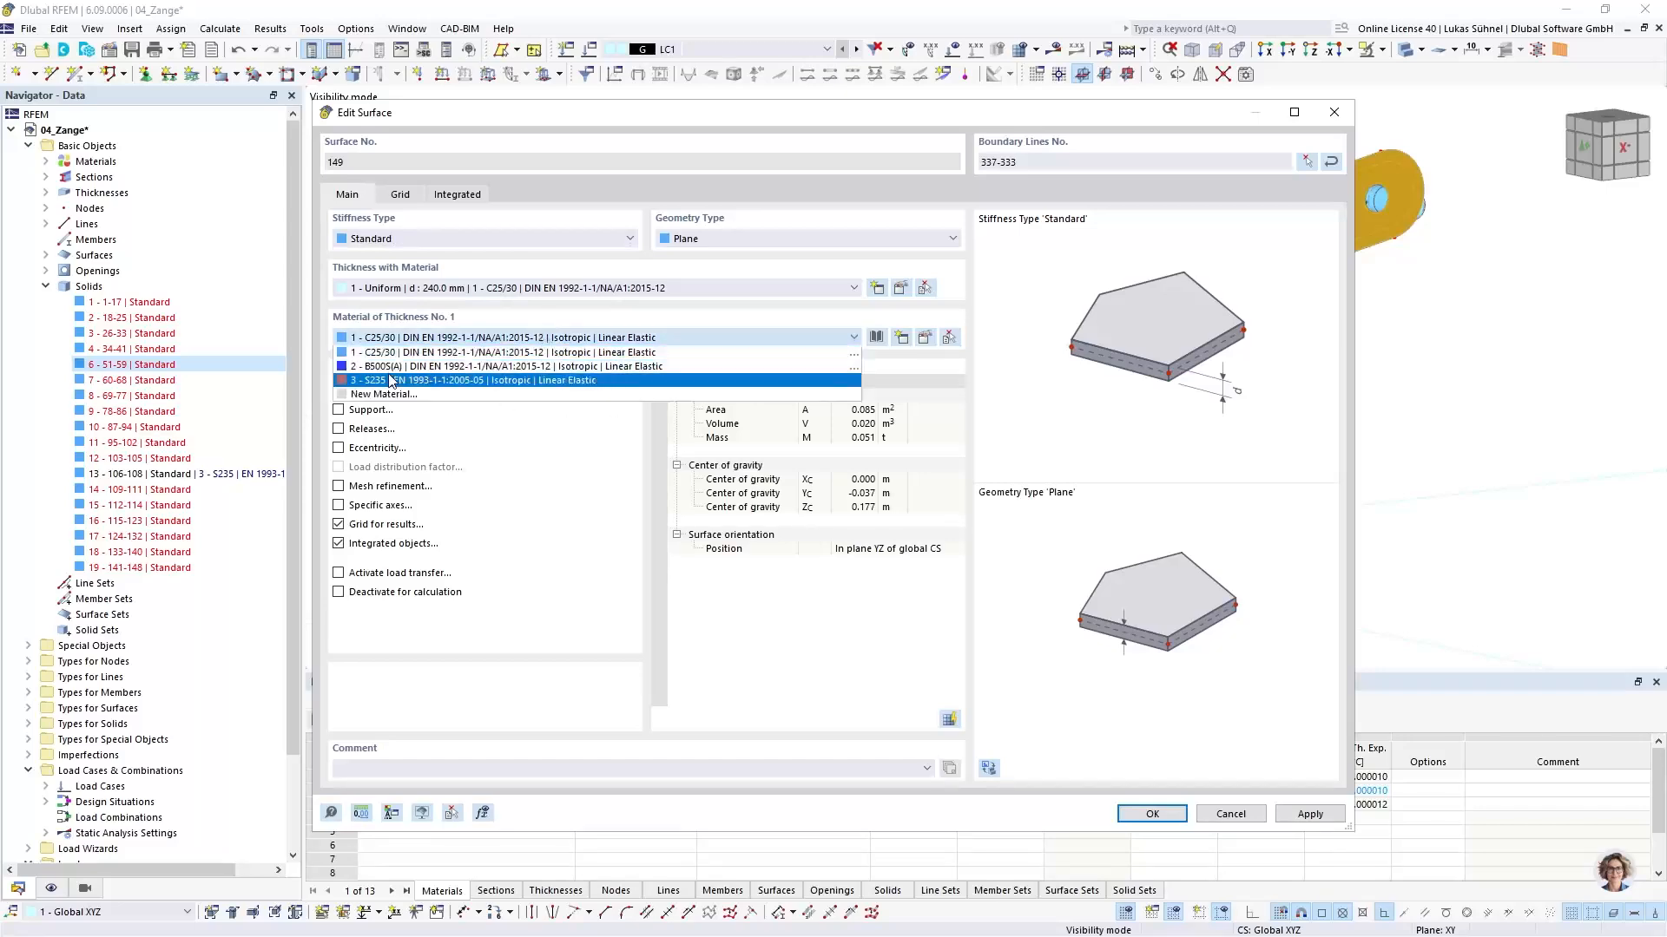
click(1148, 814)
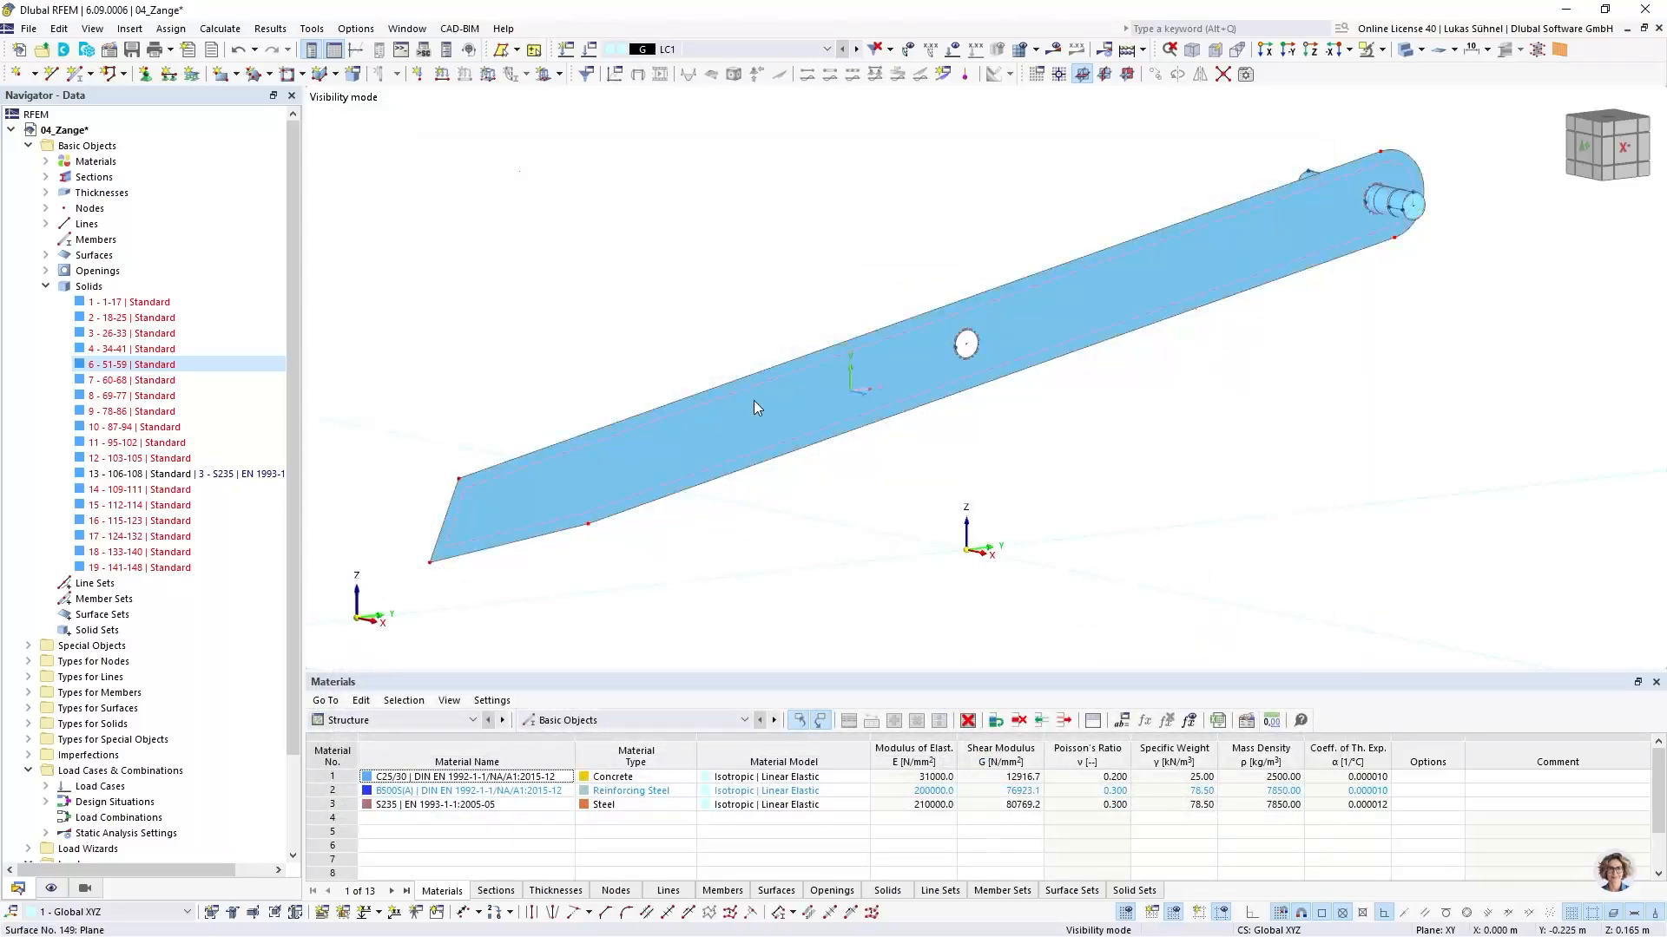
Start a new beam member and choose the solid round section R 25 from the standardized steel section library
middle_drag(1206, 372, 822, 528)
scroll(998, 373, up, 7)
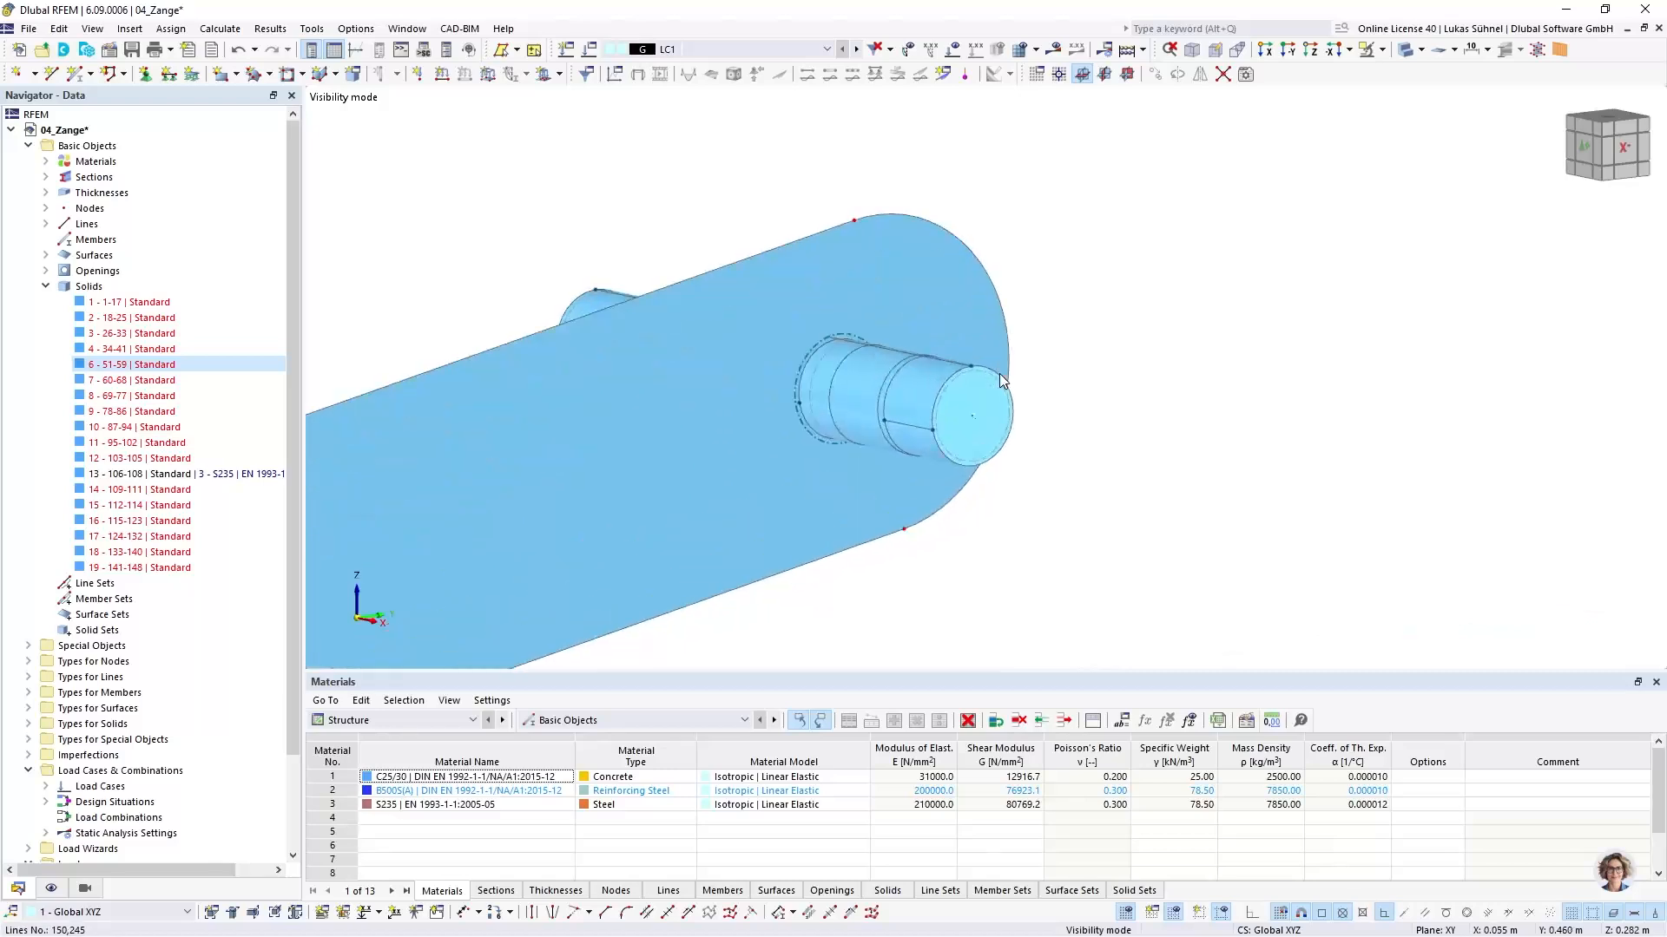
scroll(1041, 431, down, 3)
ctrl+middle_drag(1044, 416, 1075, 476)
scroll(1075, 483, down, 5)
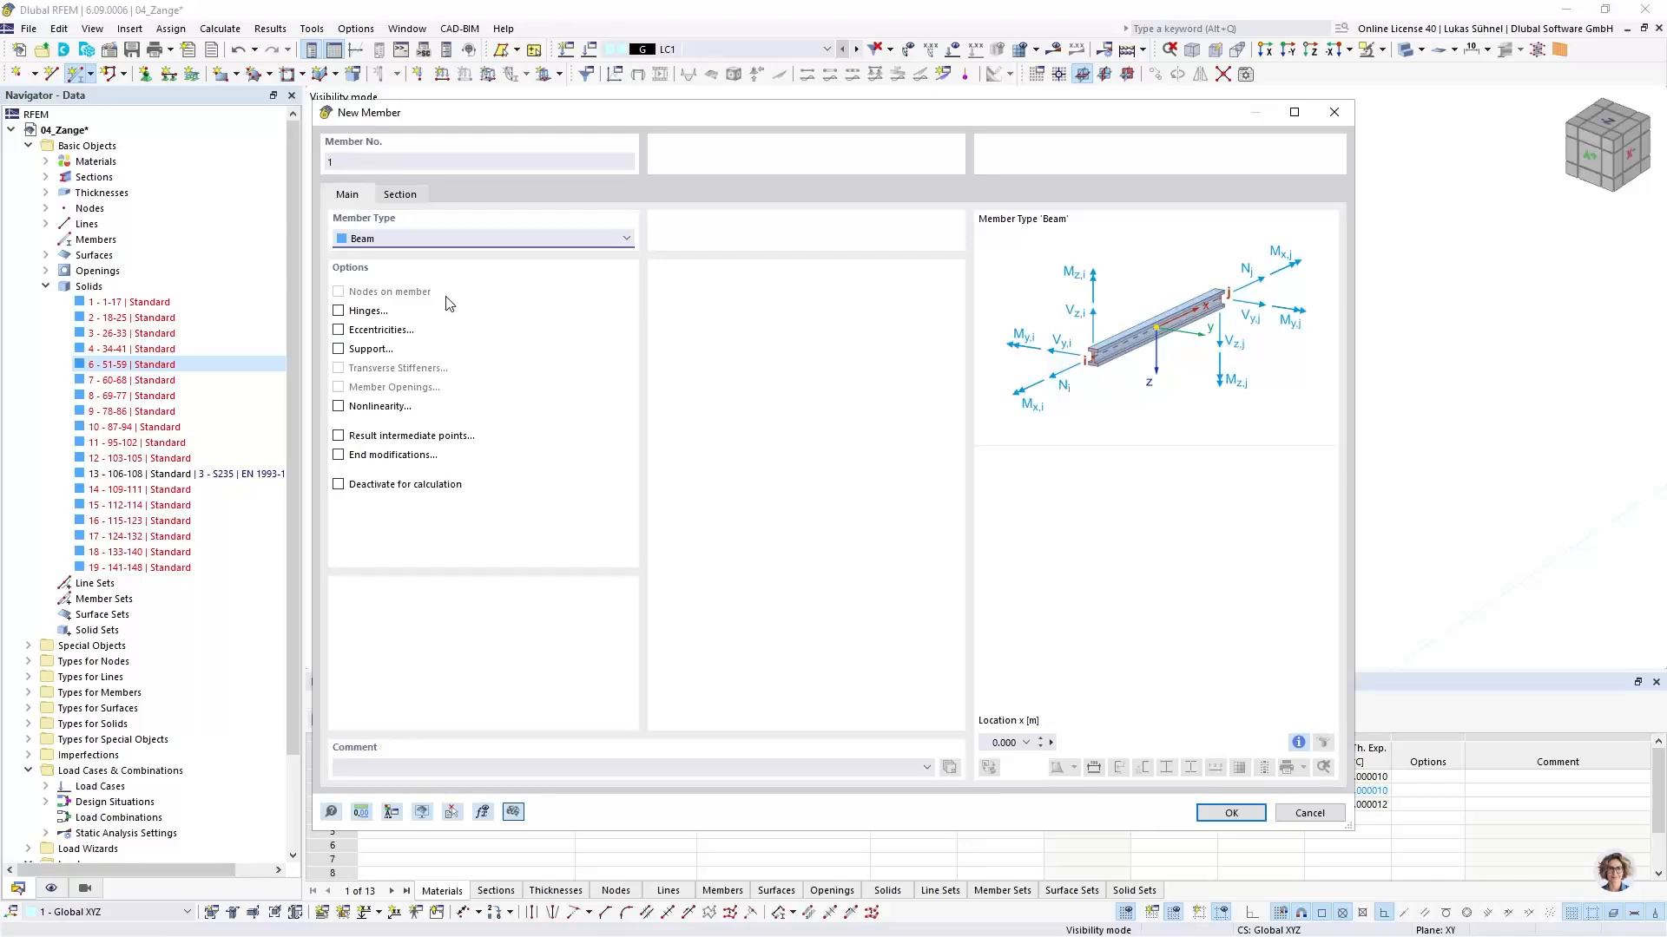
click(398, 196)
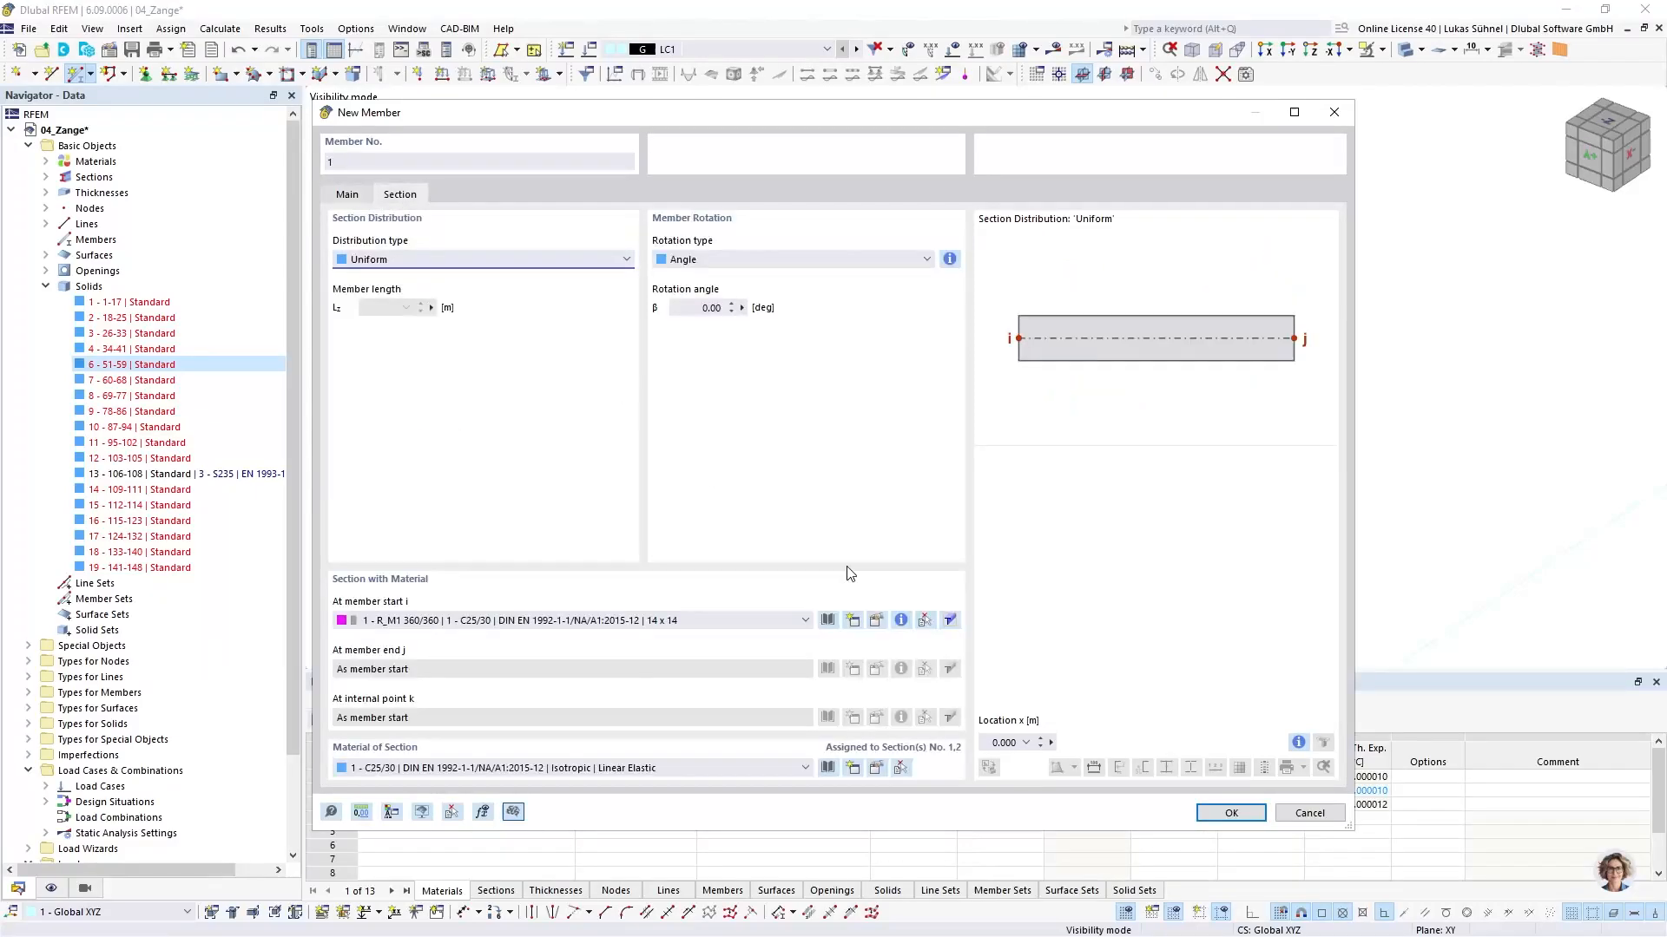
click(827, 619)
click(784, 446)
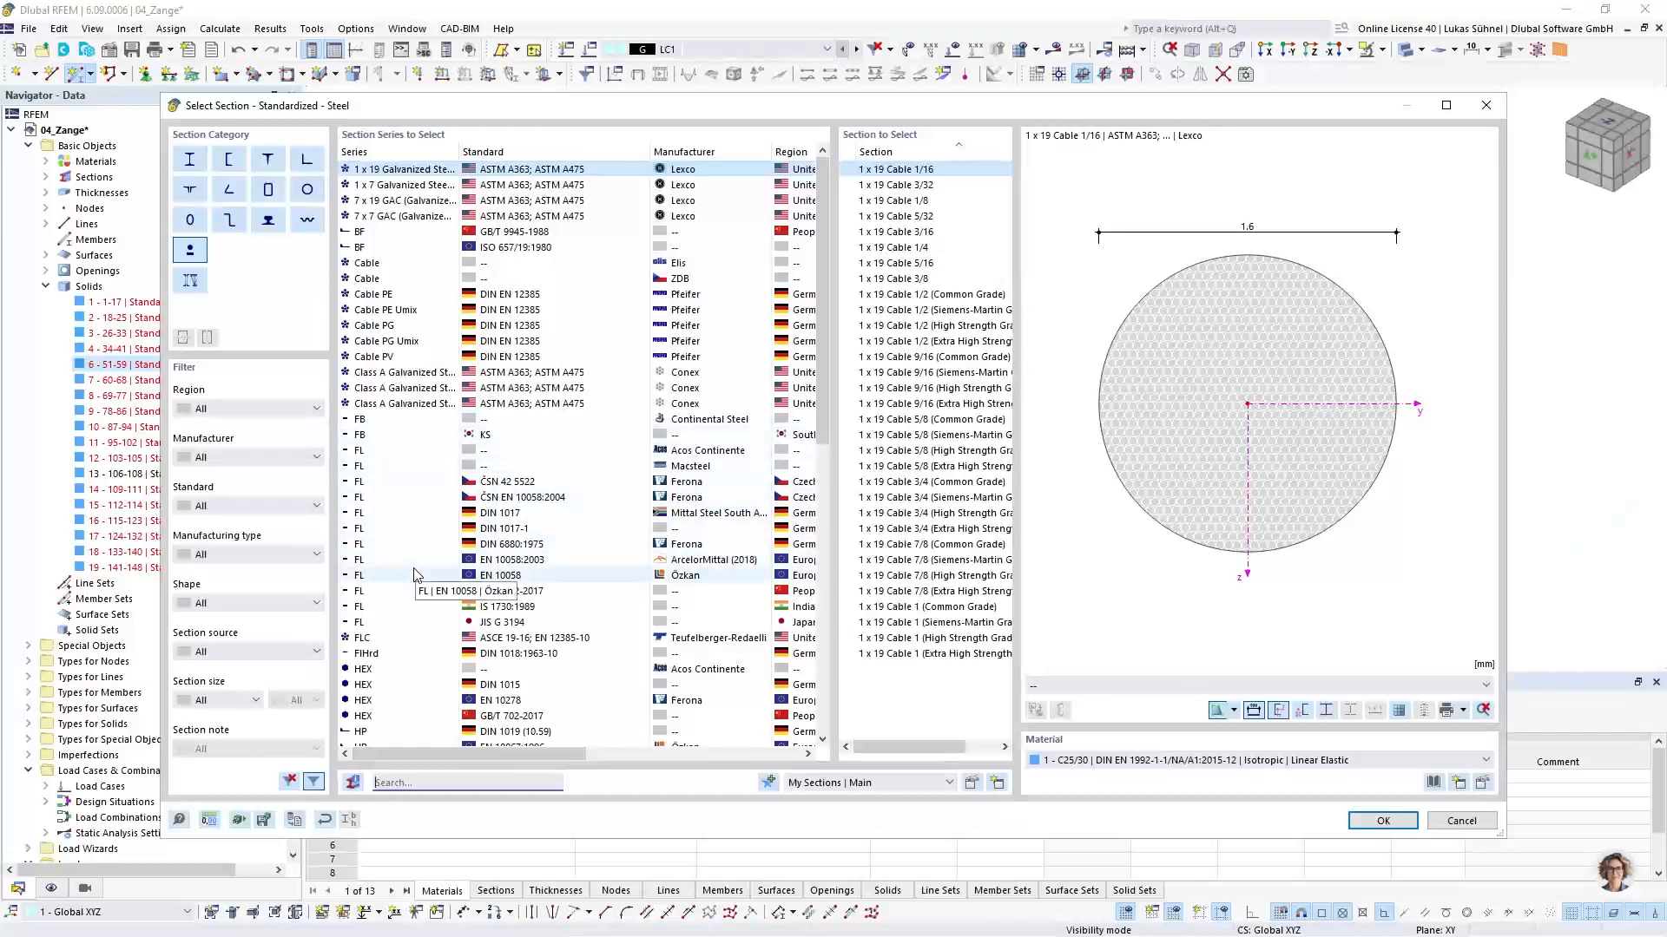
scroll(422, 580, down, 7)
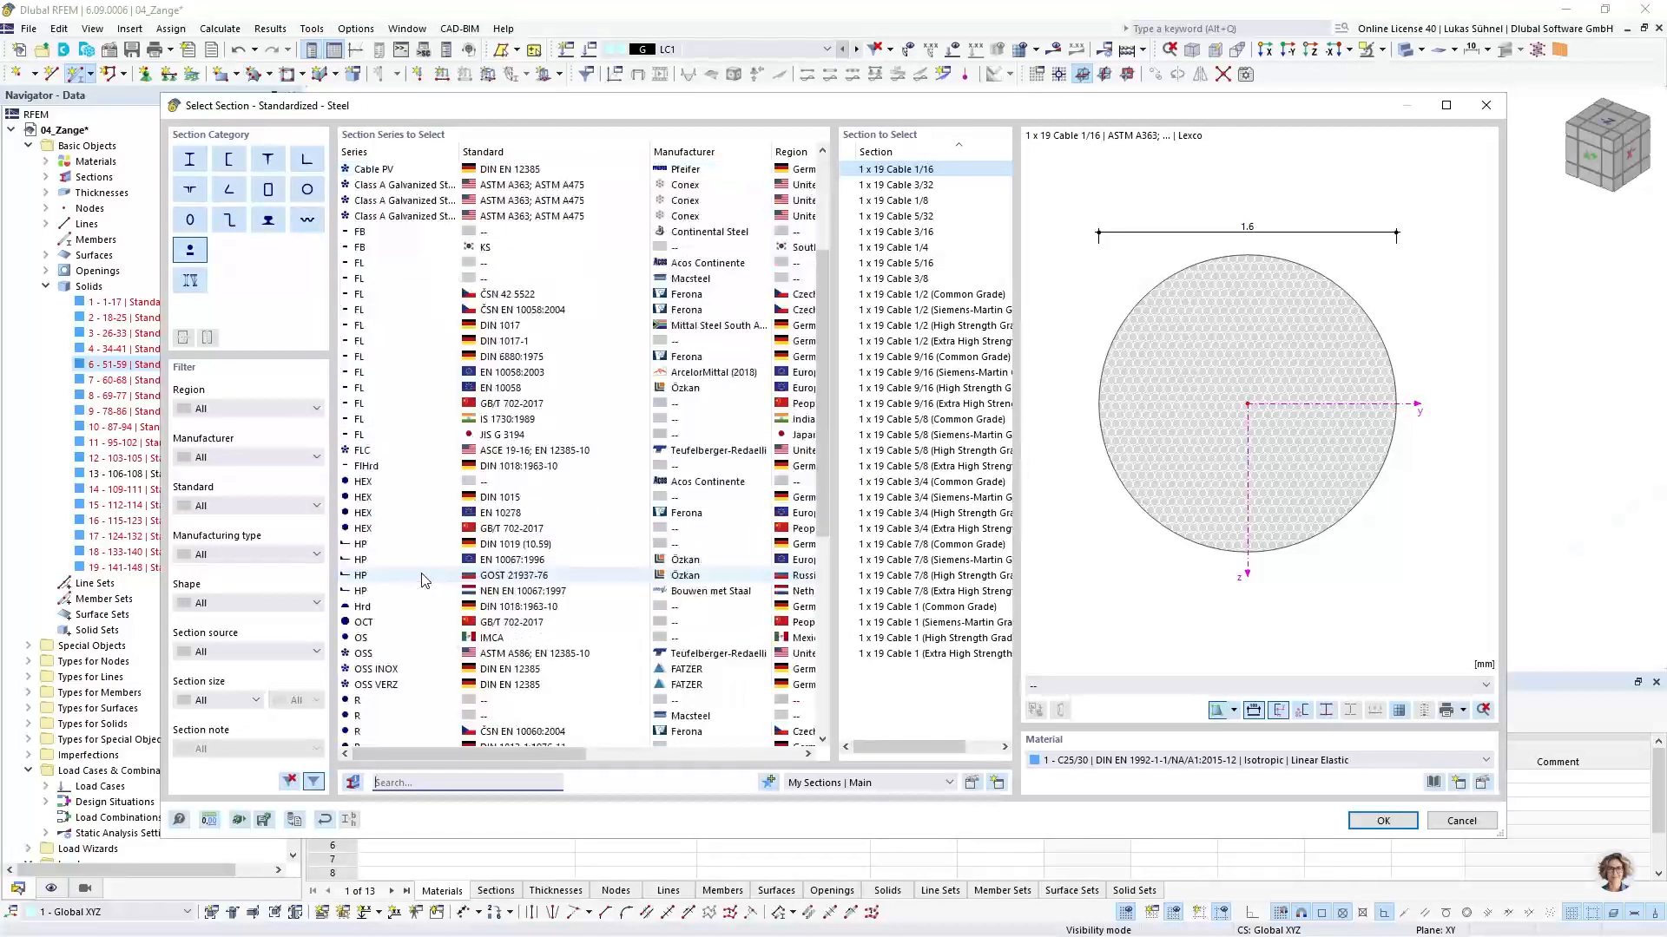
click(408, 560)
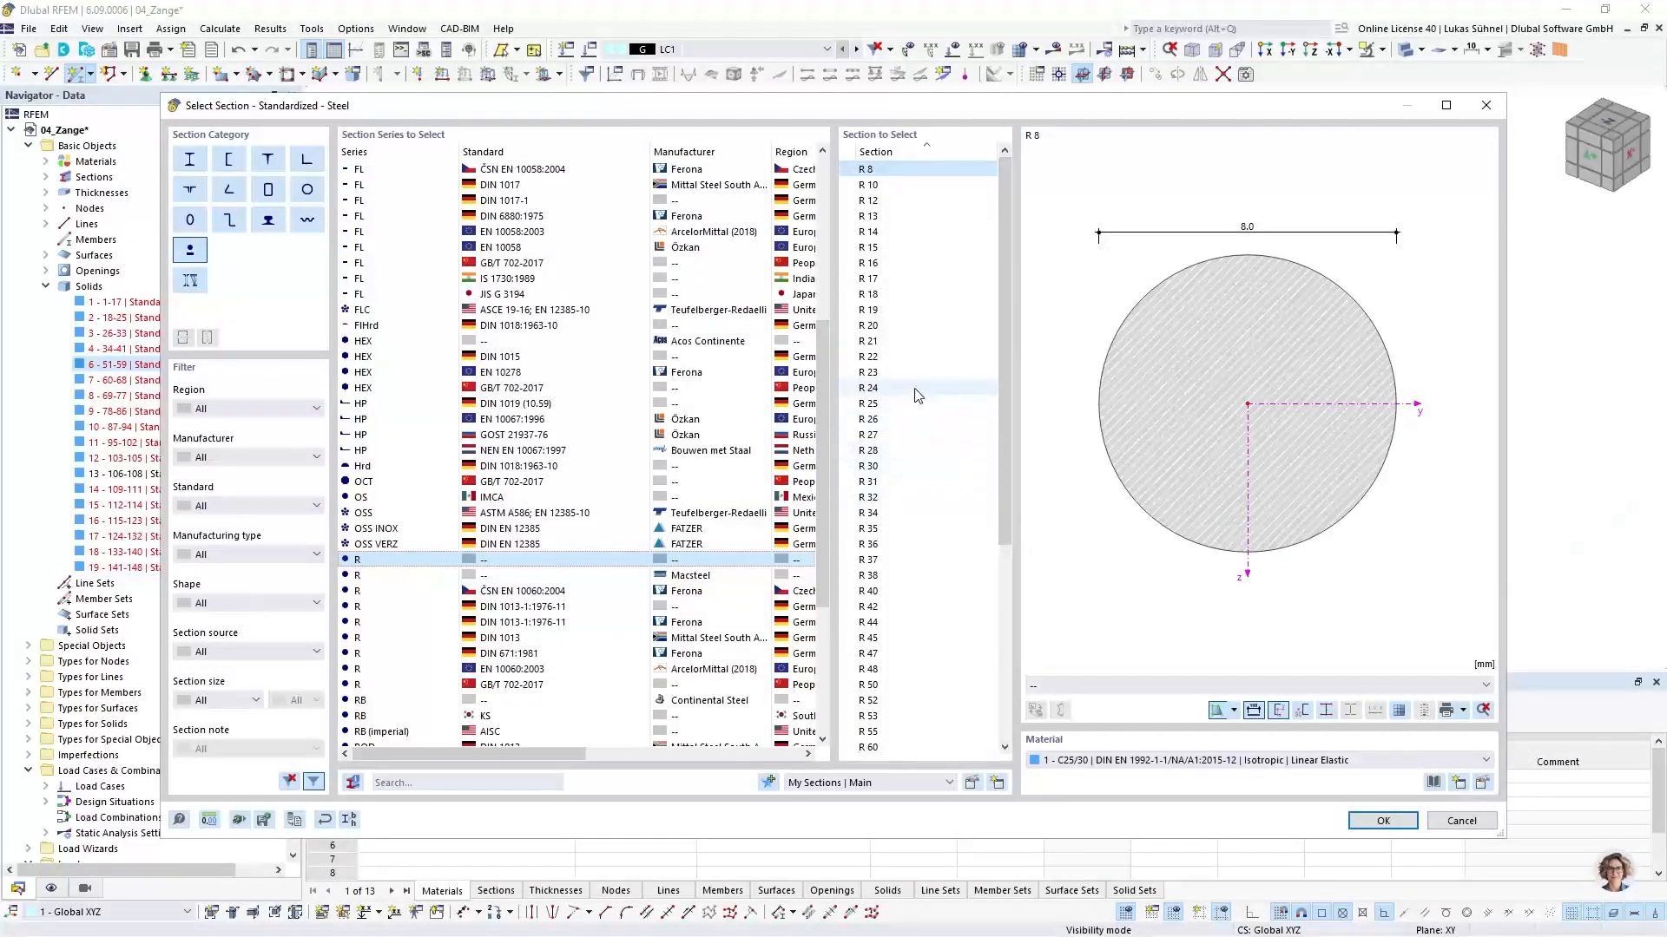
click(892, 404)
Assign material 3 - S235 | EN 1993-1-1:2005-05 to the R 25 section and accept the new member's properties
click(1220, 760)
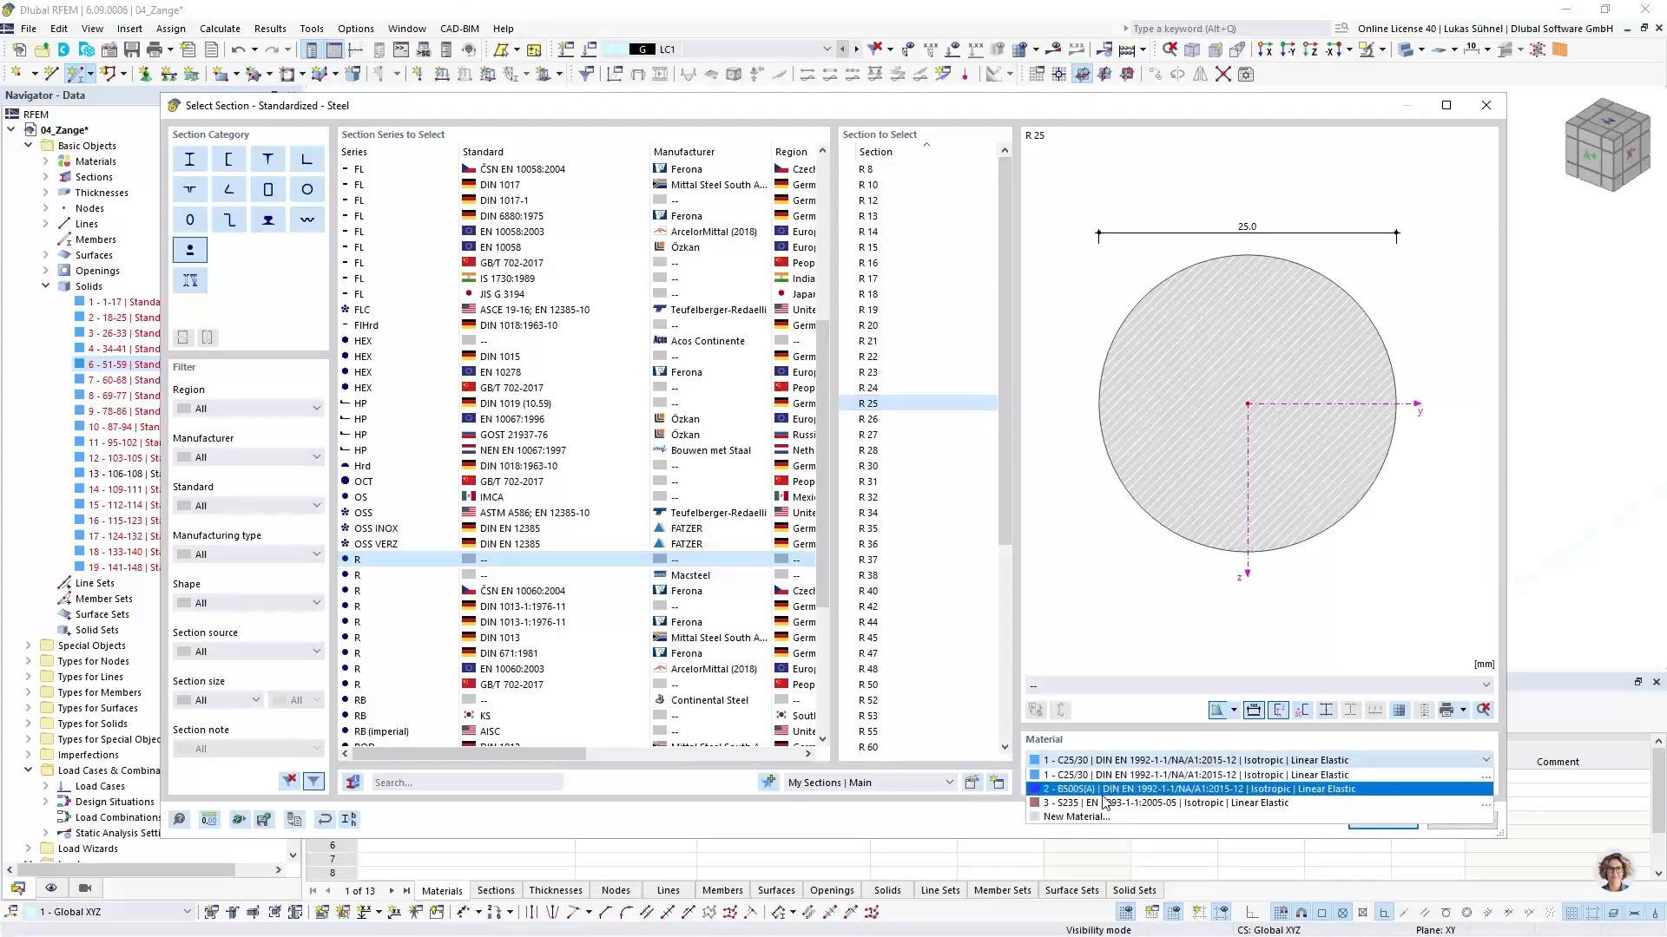
click(1128, 803)
click(1382, 821)
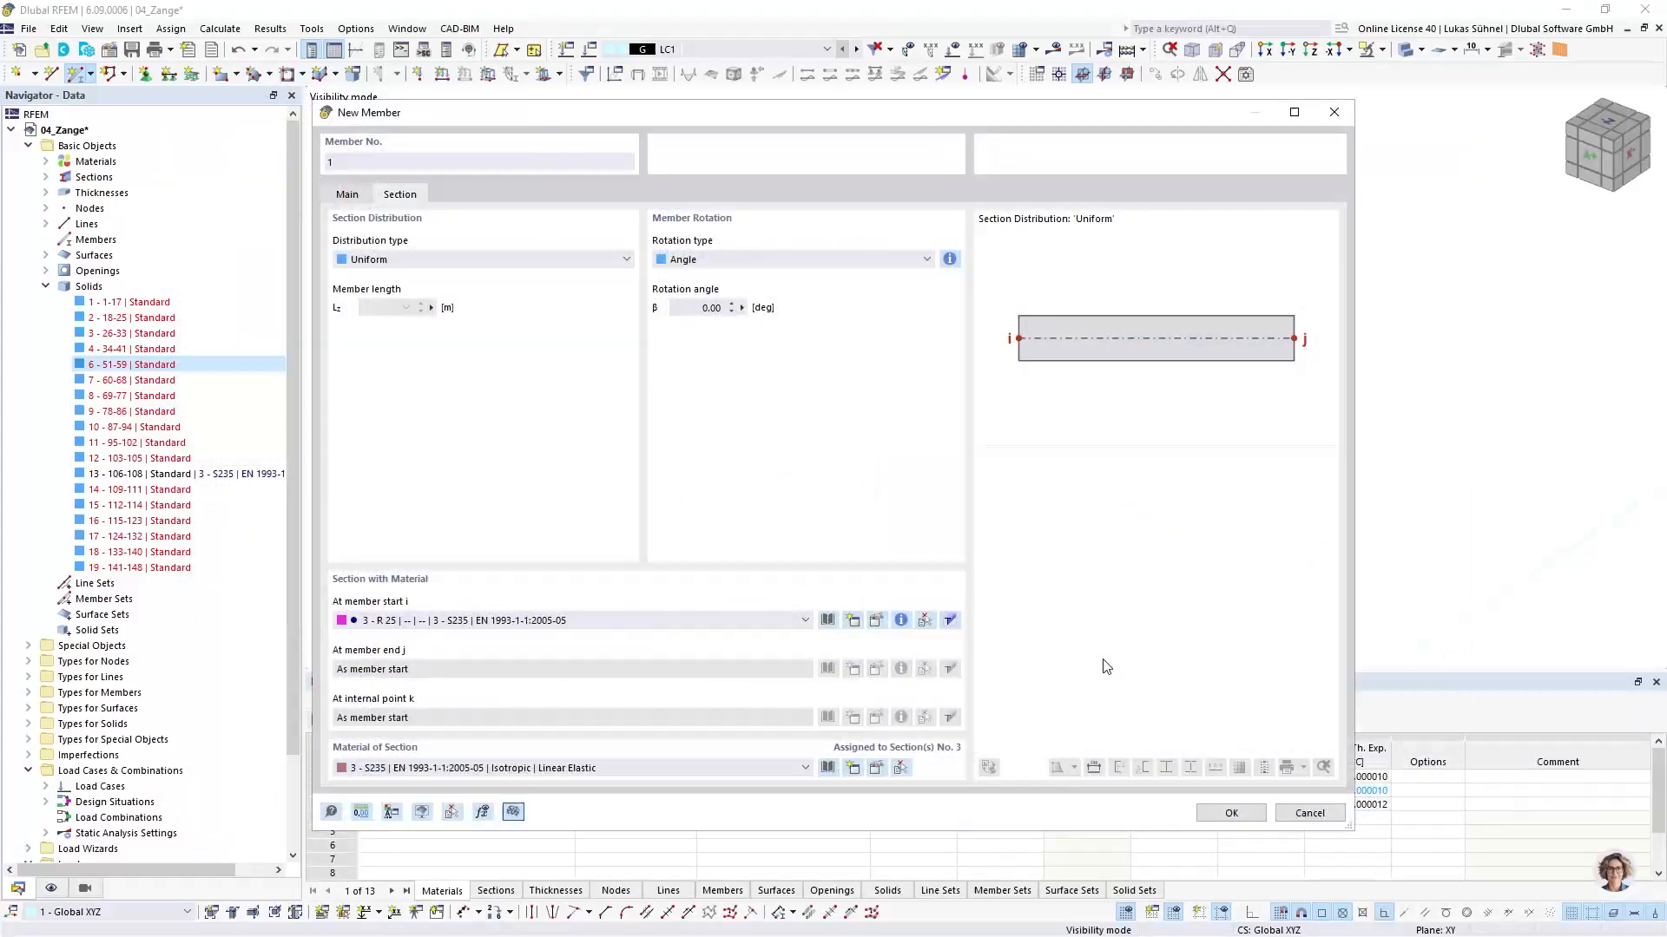
click(1229, 812)
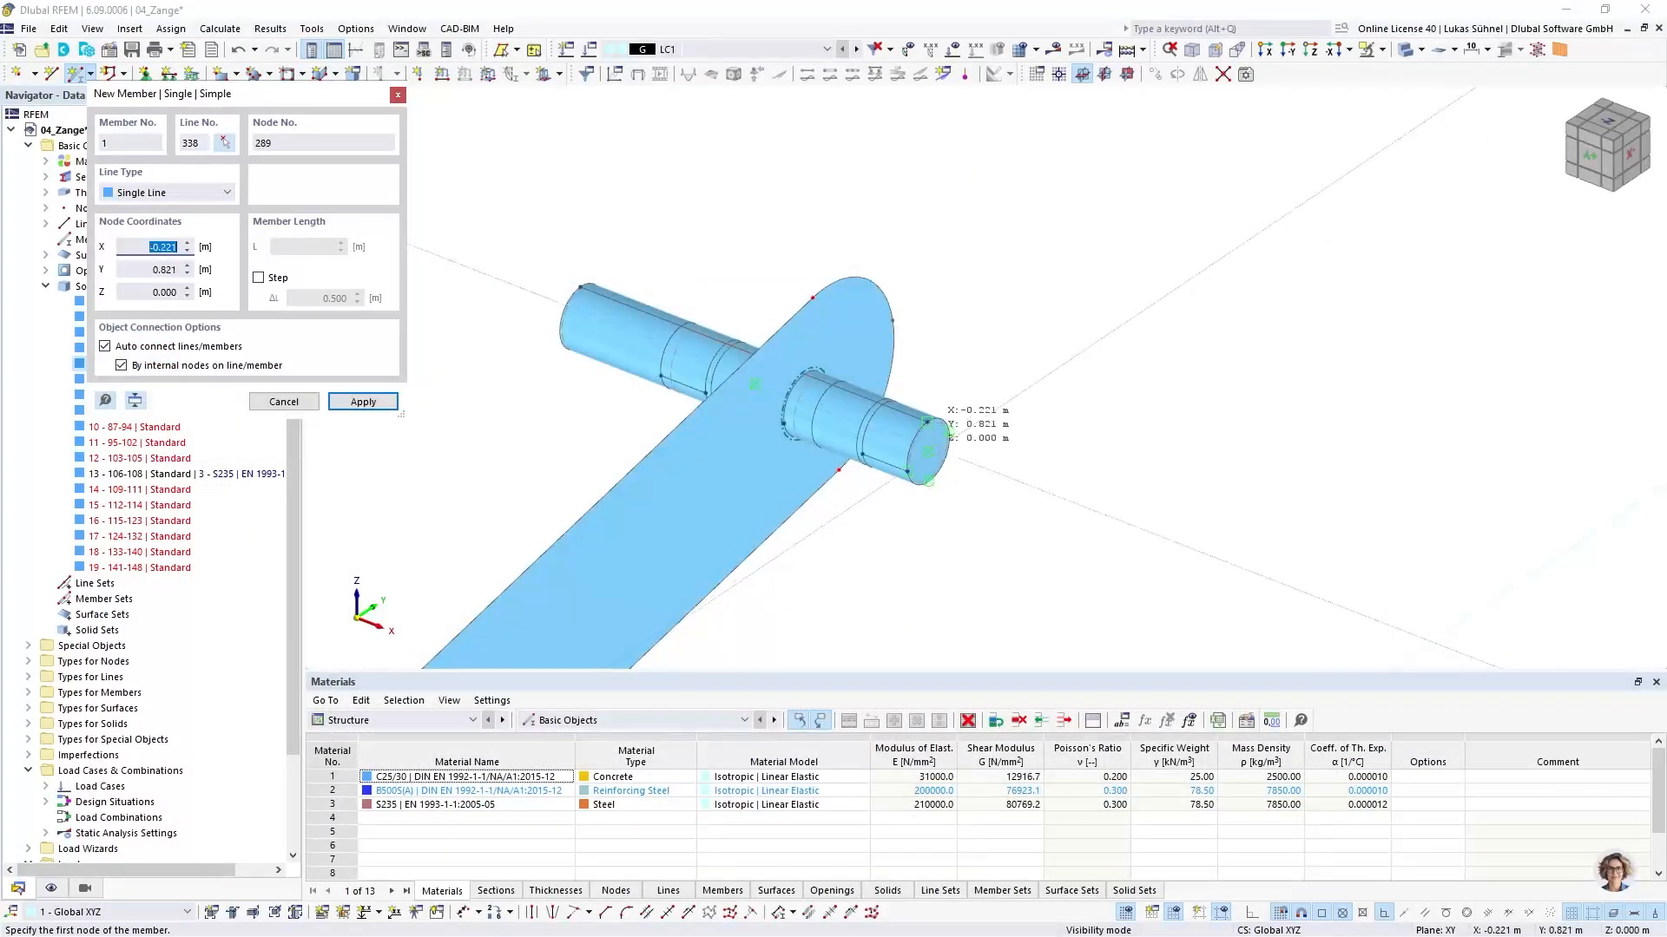
Place the member along the pin's axis between the centres of its two end faces
scroll(951, 432, up, 3)
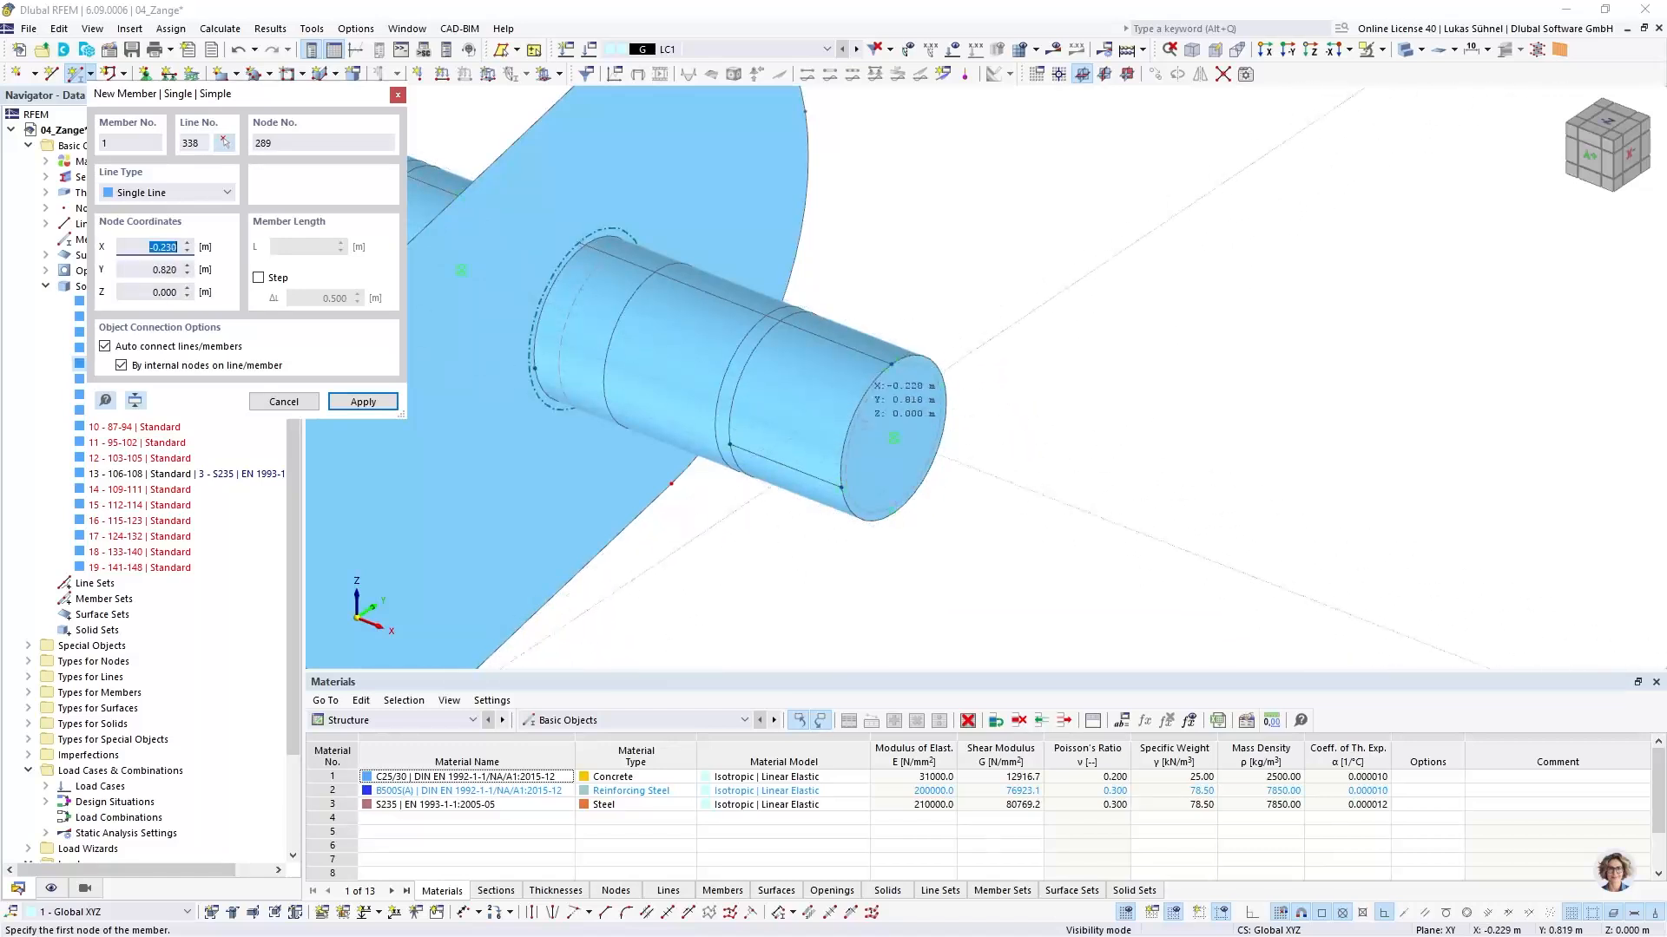
click(894, 438)
scroll(893, 438, down, 3)
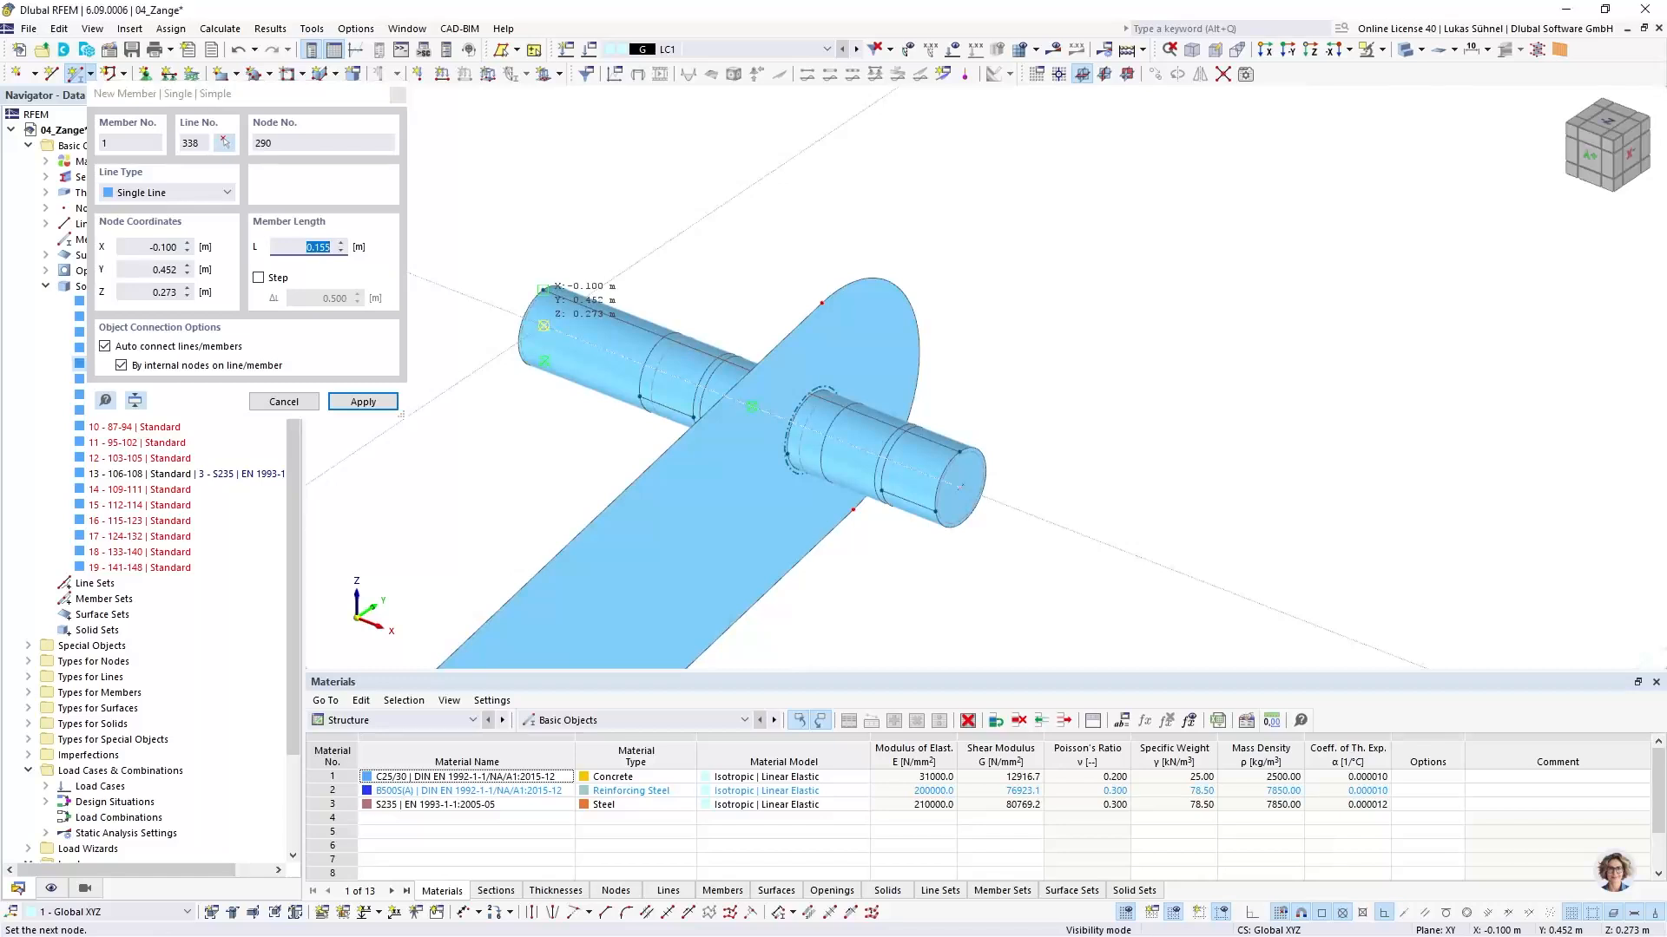
key(Escape)
Delete solid 13, the pin, together with its boundary surfaces
ctrl+middle_drag(909, 481, 745, 458)
click(148, 476)
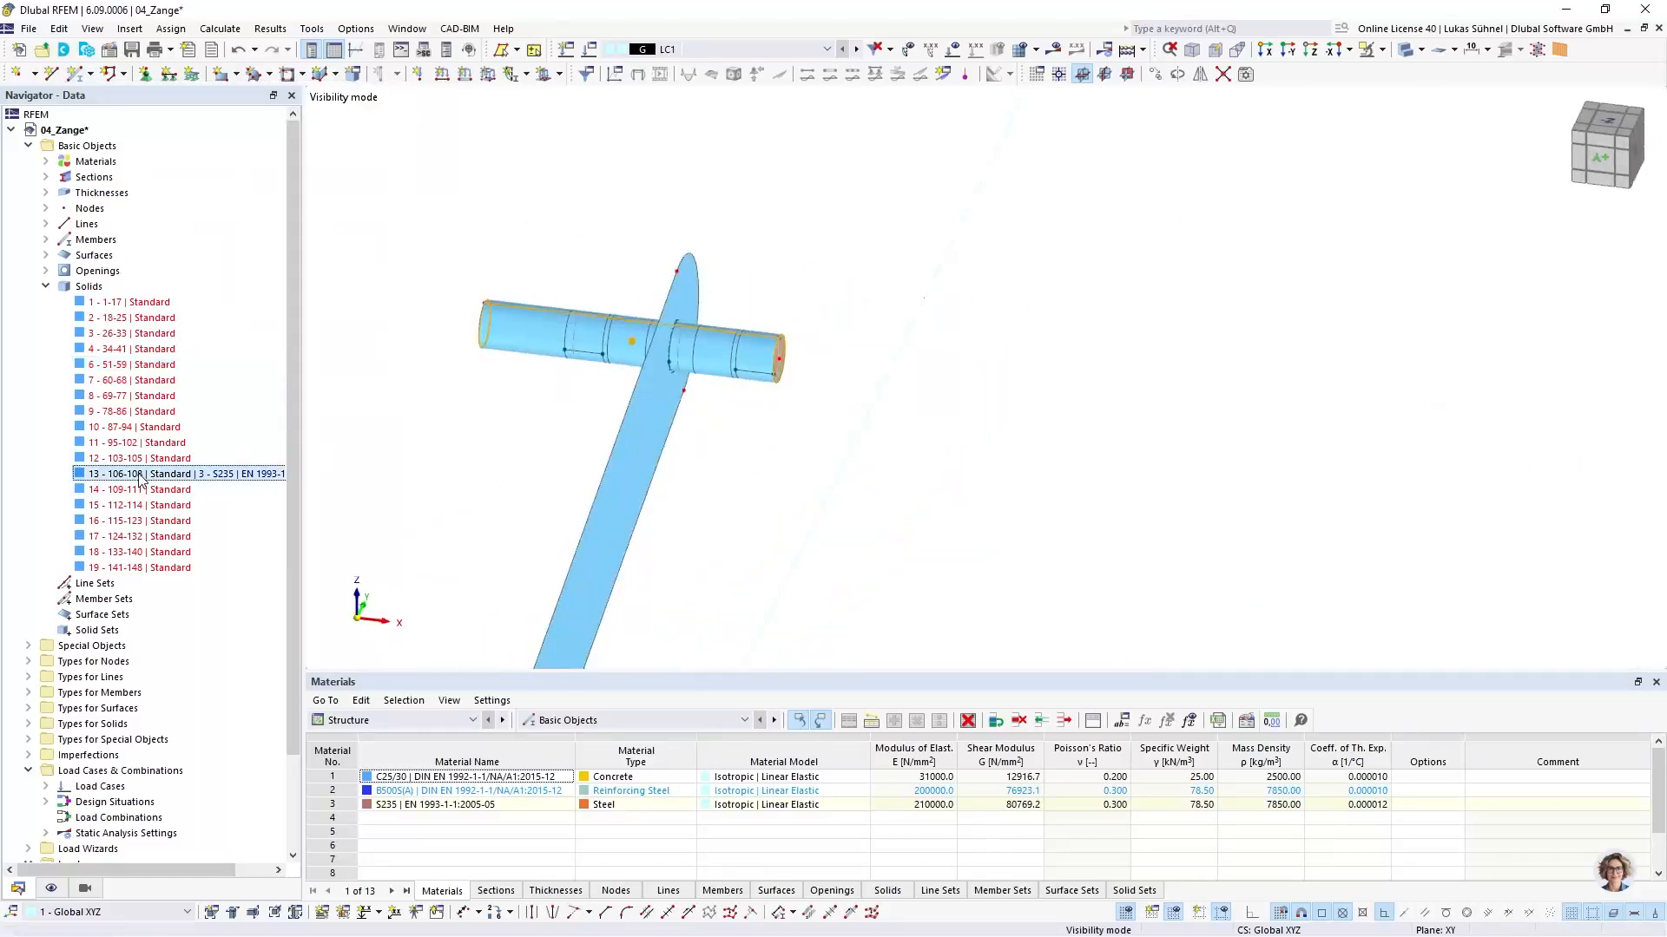
right_click(142, 475)
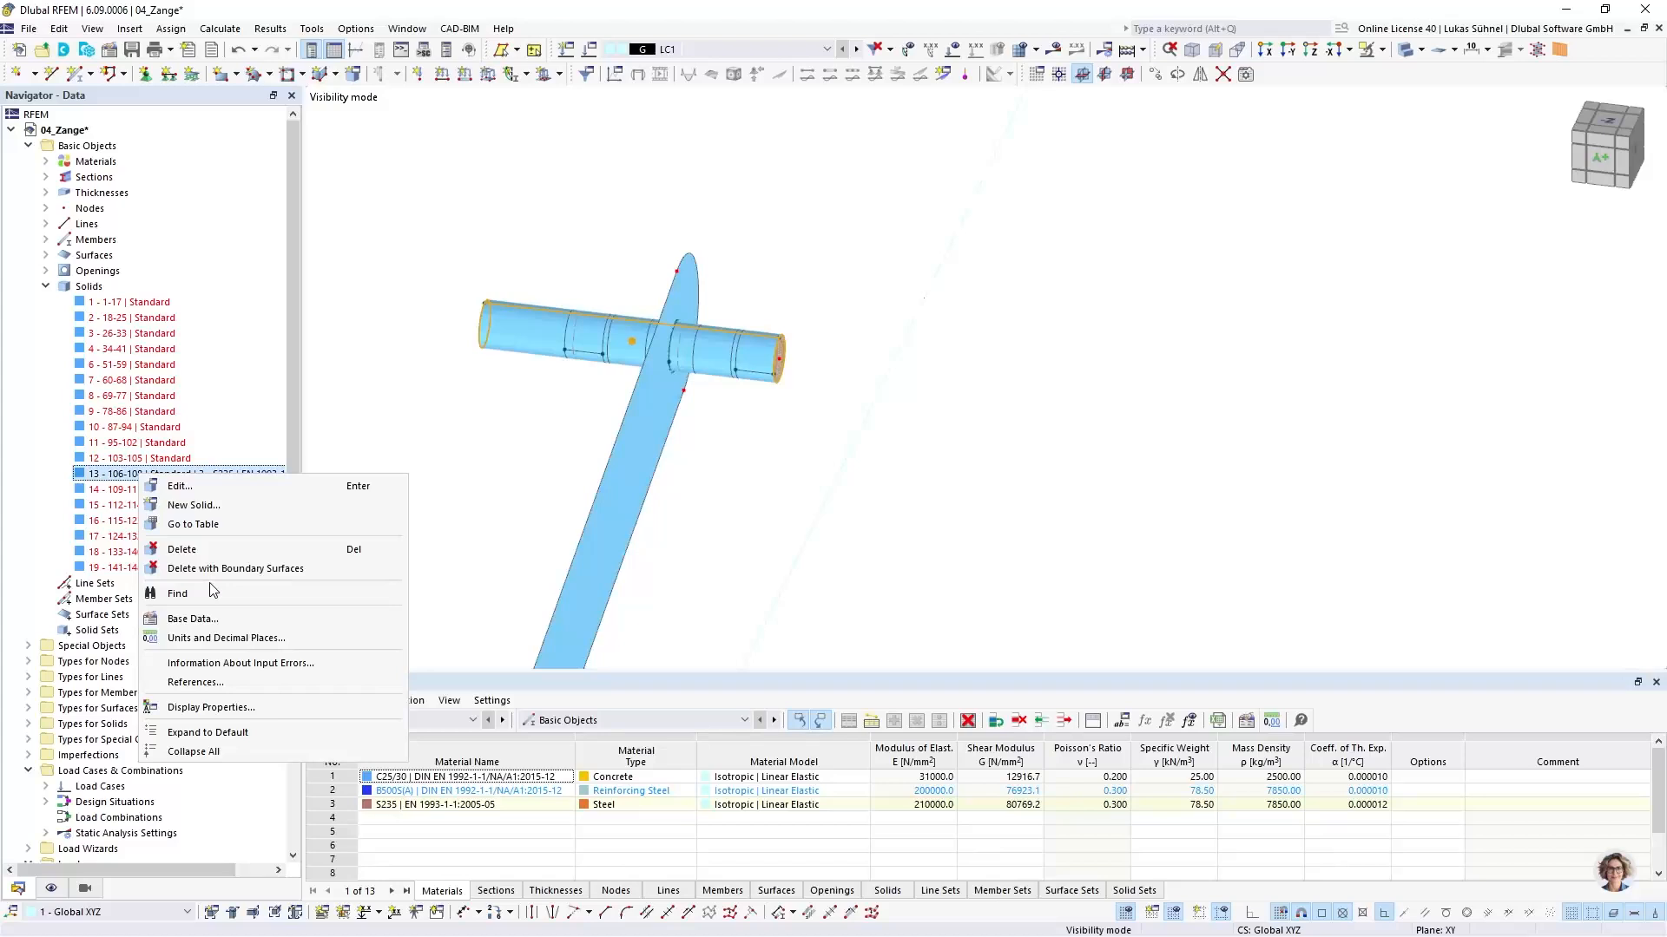
click(223, 569)
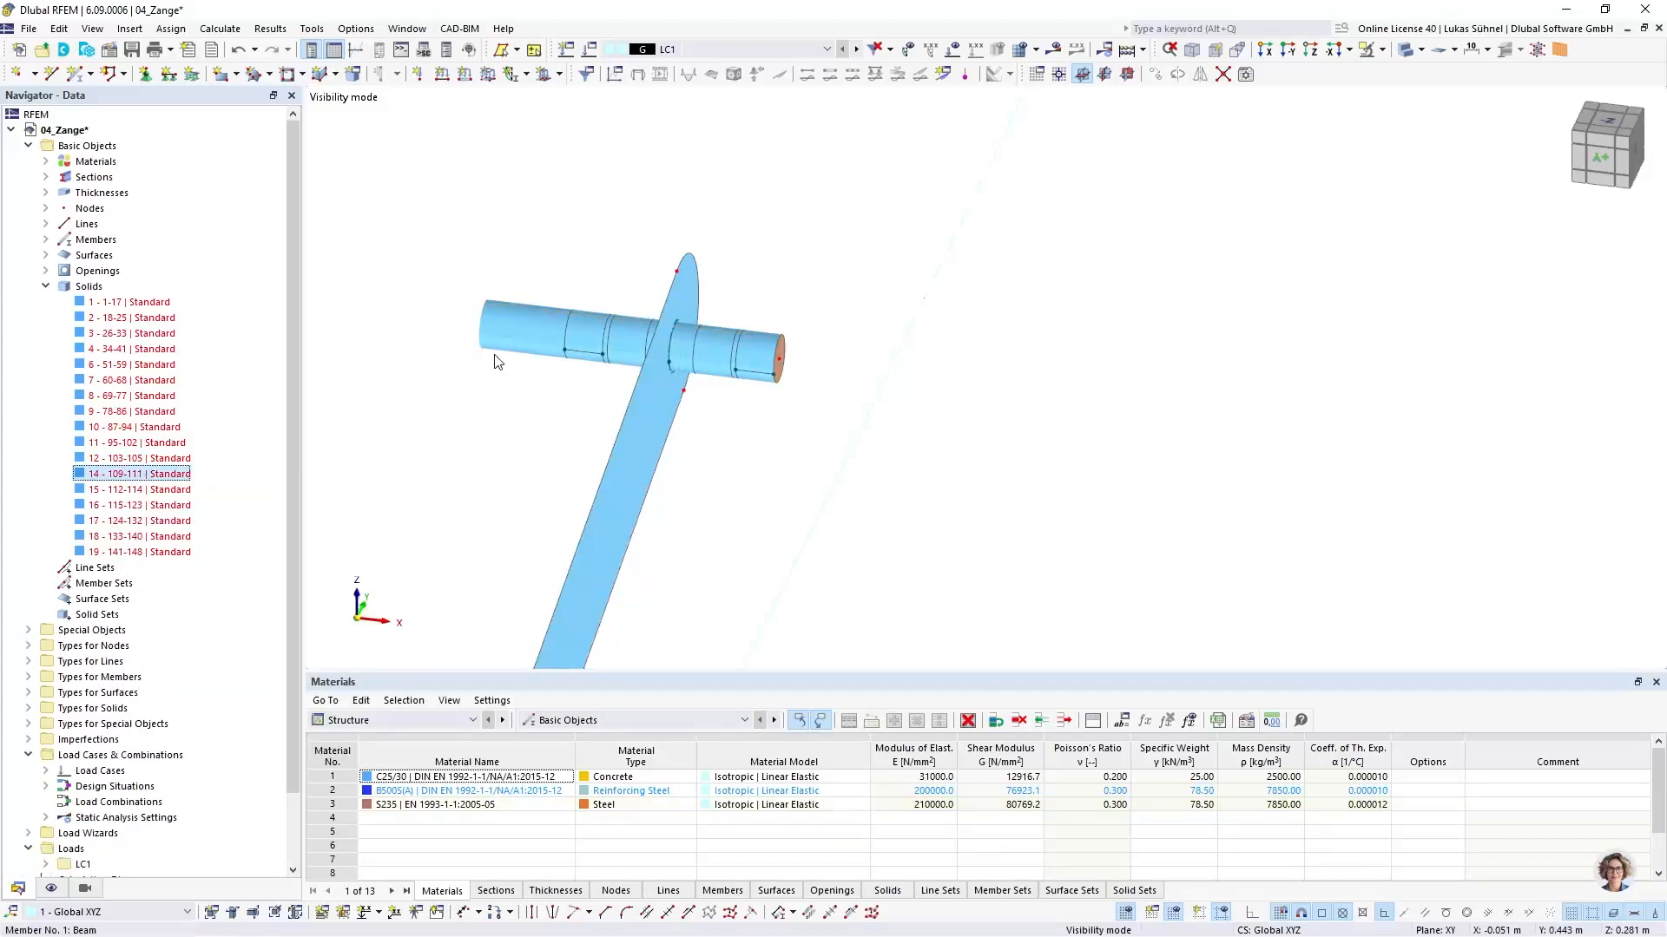
Show the model as wireframe and delete the leftover circles and lines around the member on both sides of the arm
middle_drag(554, 383, 656, 374)
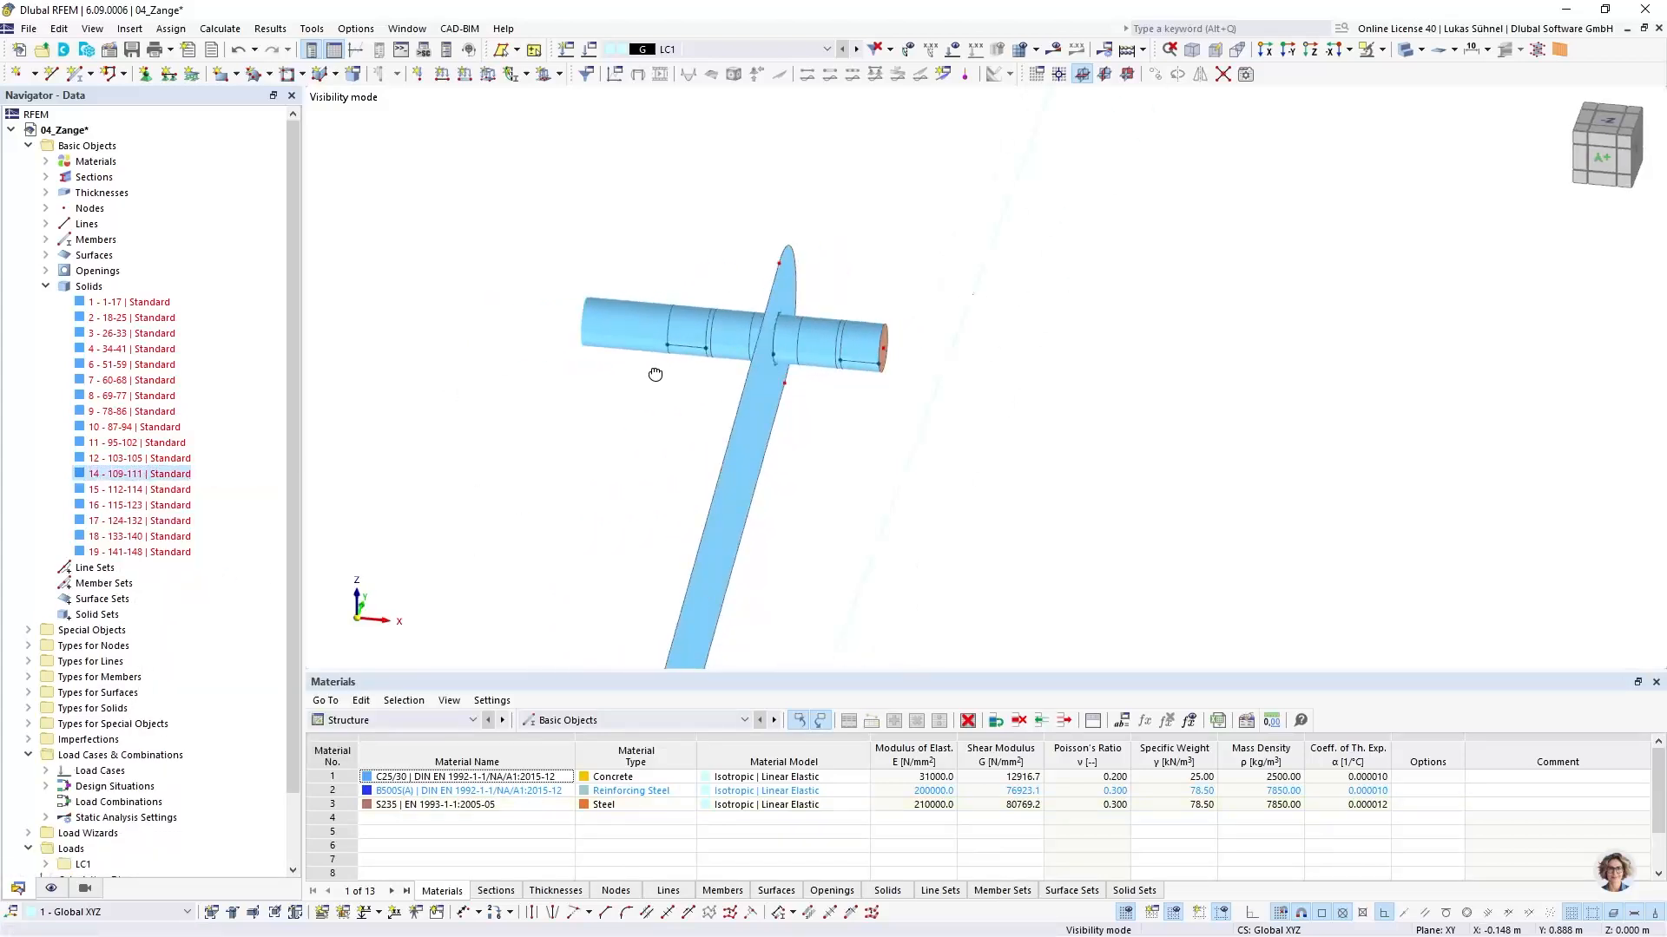
click(1405, 50)
click(1404, 50)
middle_drag(547, 357, 511, 347)
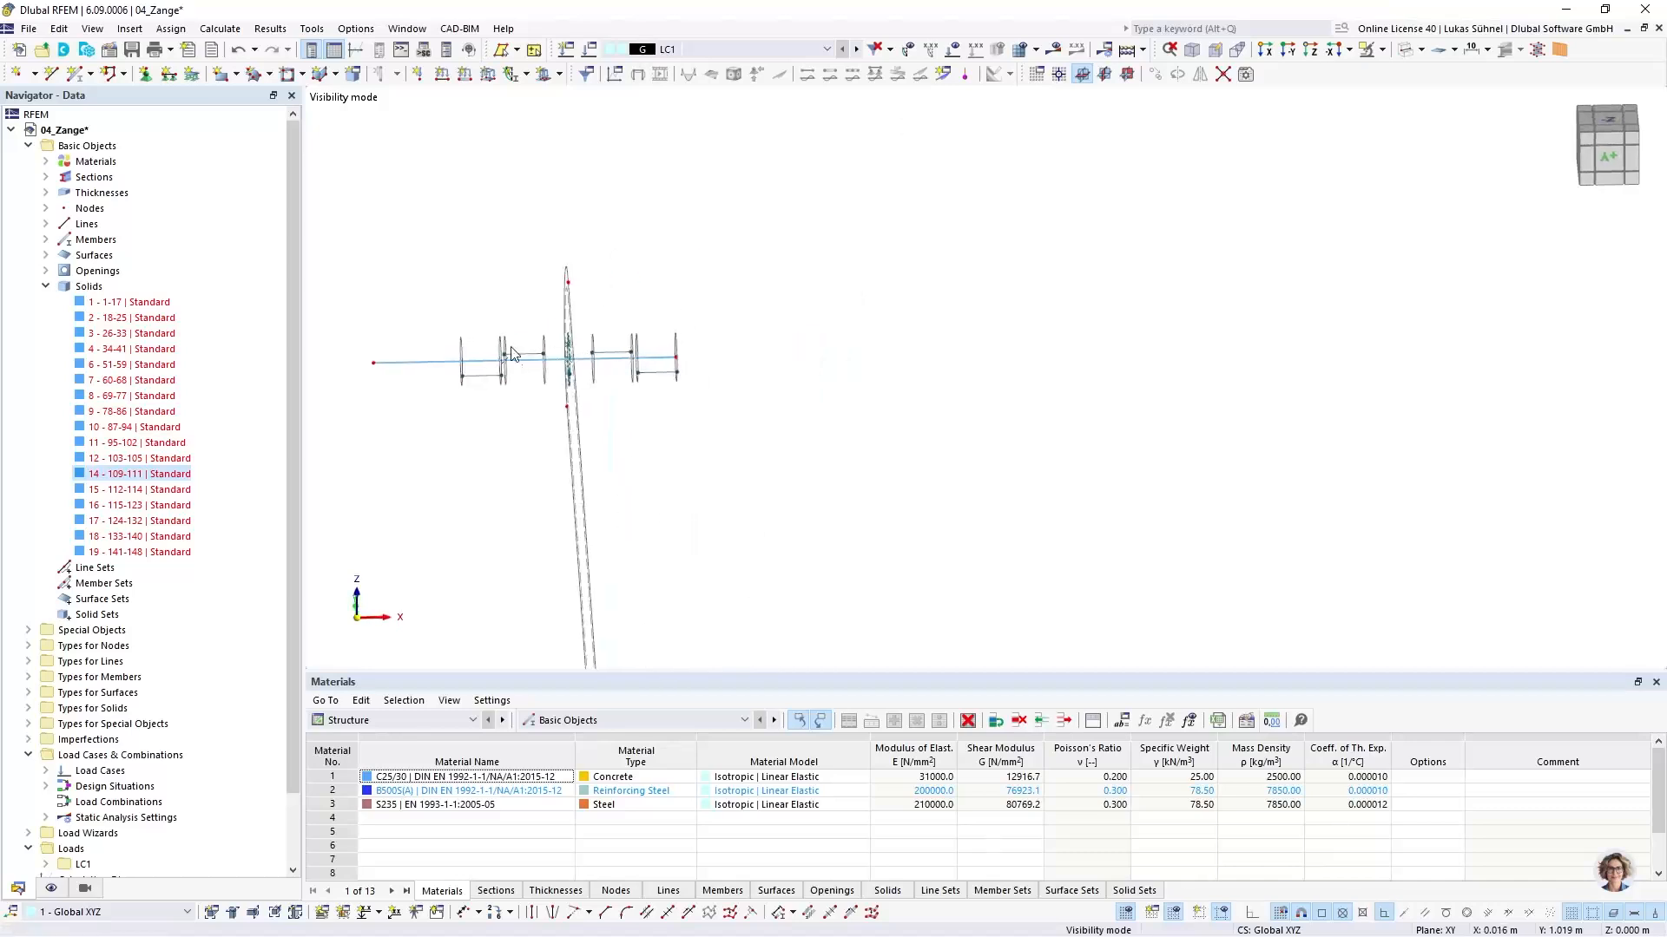
drag(450, 341, 552, 424)
key(Delete)
drag(590, 331, 661, 427)
key(Delete)
Delete the leftover circle at the member's end and return to the solid display
scroll(681, 359, up, 2)
click(679, 363)
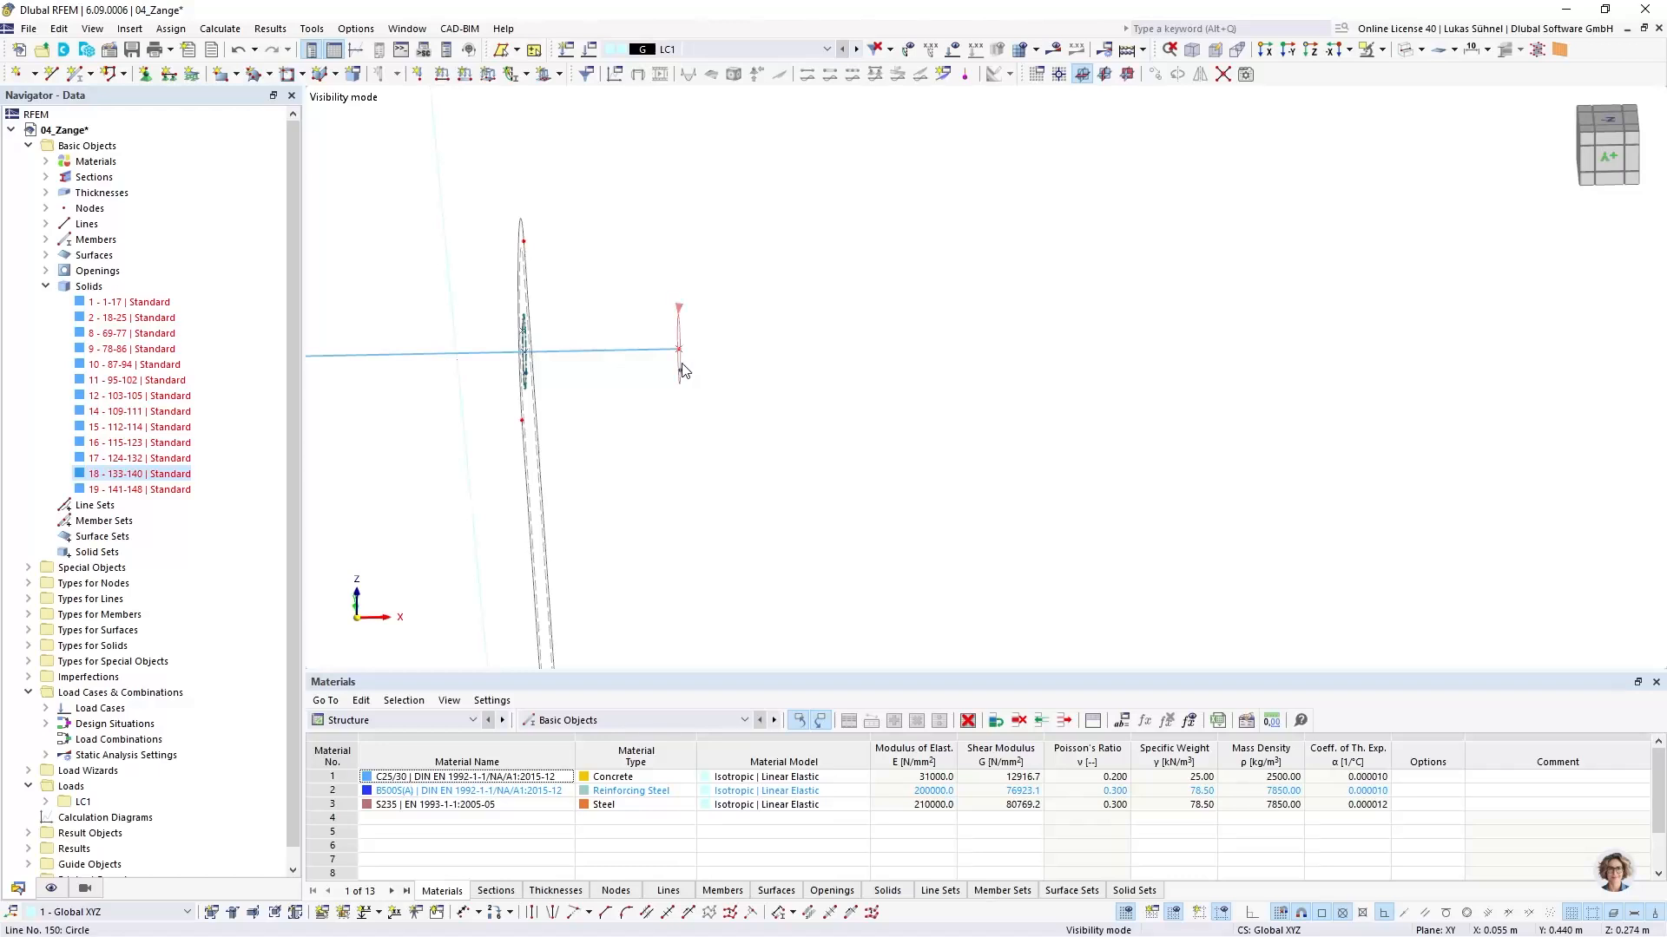
key(Delete)
middle_drag(818, 353, 901, 299)
click(1403, 50)
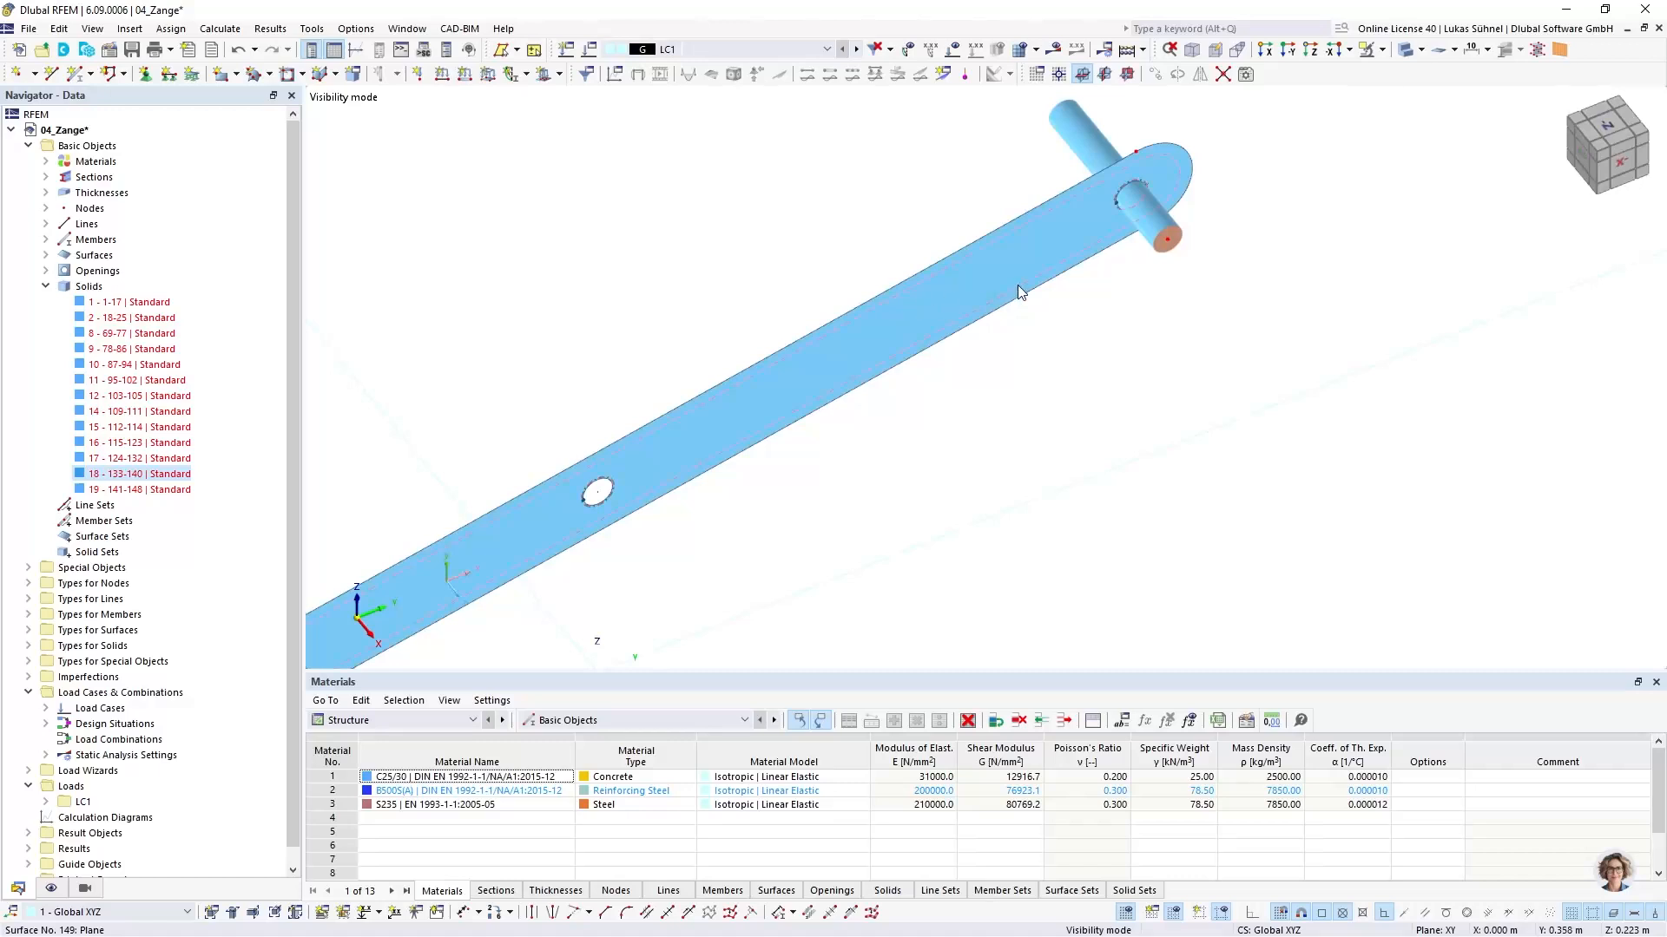
Display the isolated arm as wireframe and inspect the pin member running through the hole at the arm's rounded end
click(1412, 50)
click(1412, 54)
middle_drag(1293, 202, 1207, 404)
ctrl+middle_drag(1207, 403, 1134, 249)
middle_drag(1124, 411, 1079, 305)
scroll(1001, 380, up, 4)
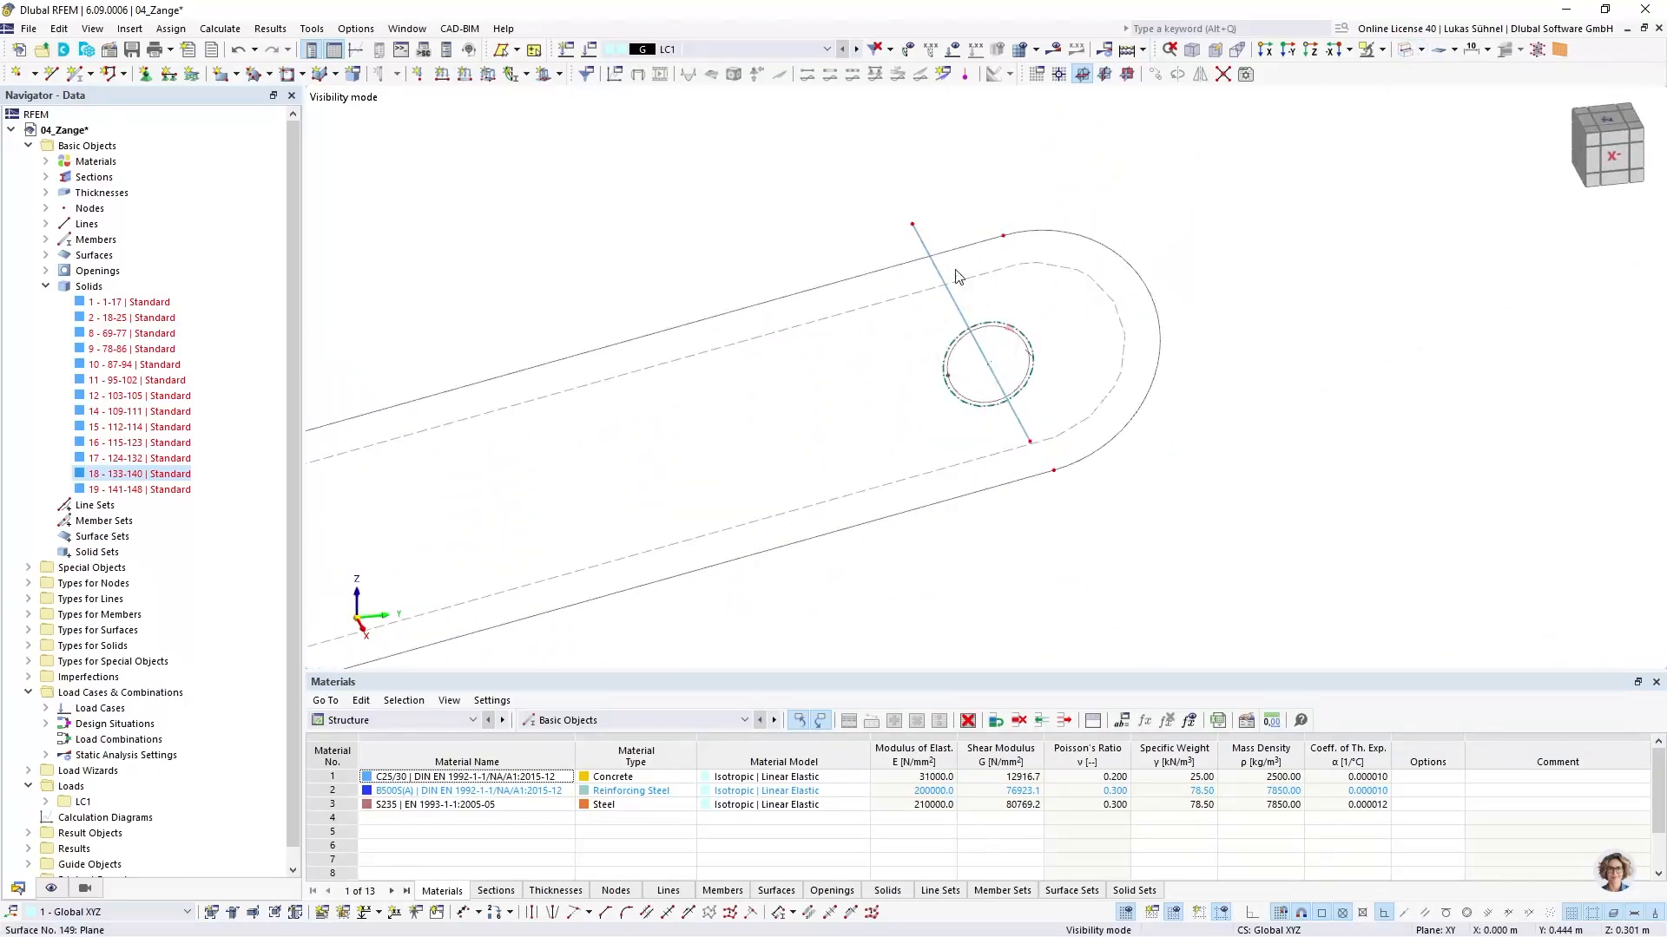
click(1007, 404)
scroll(1007, 407, up, 3)
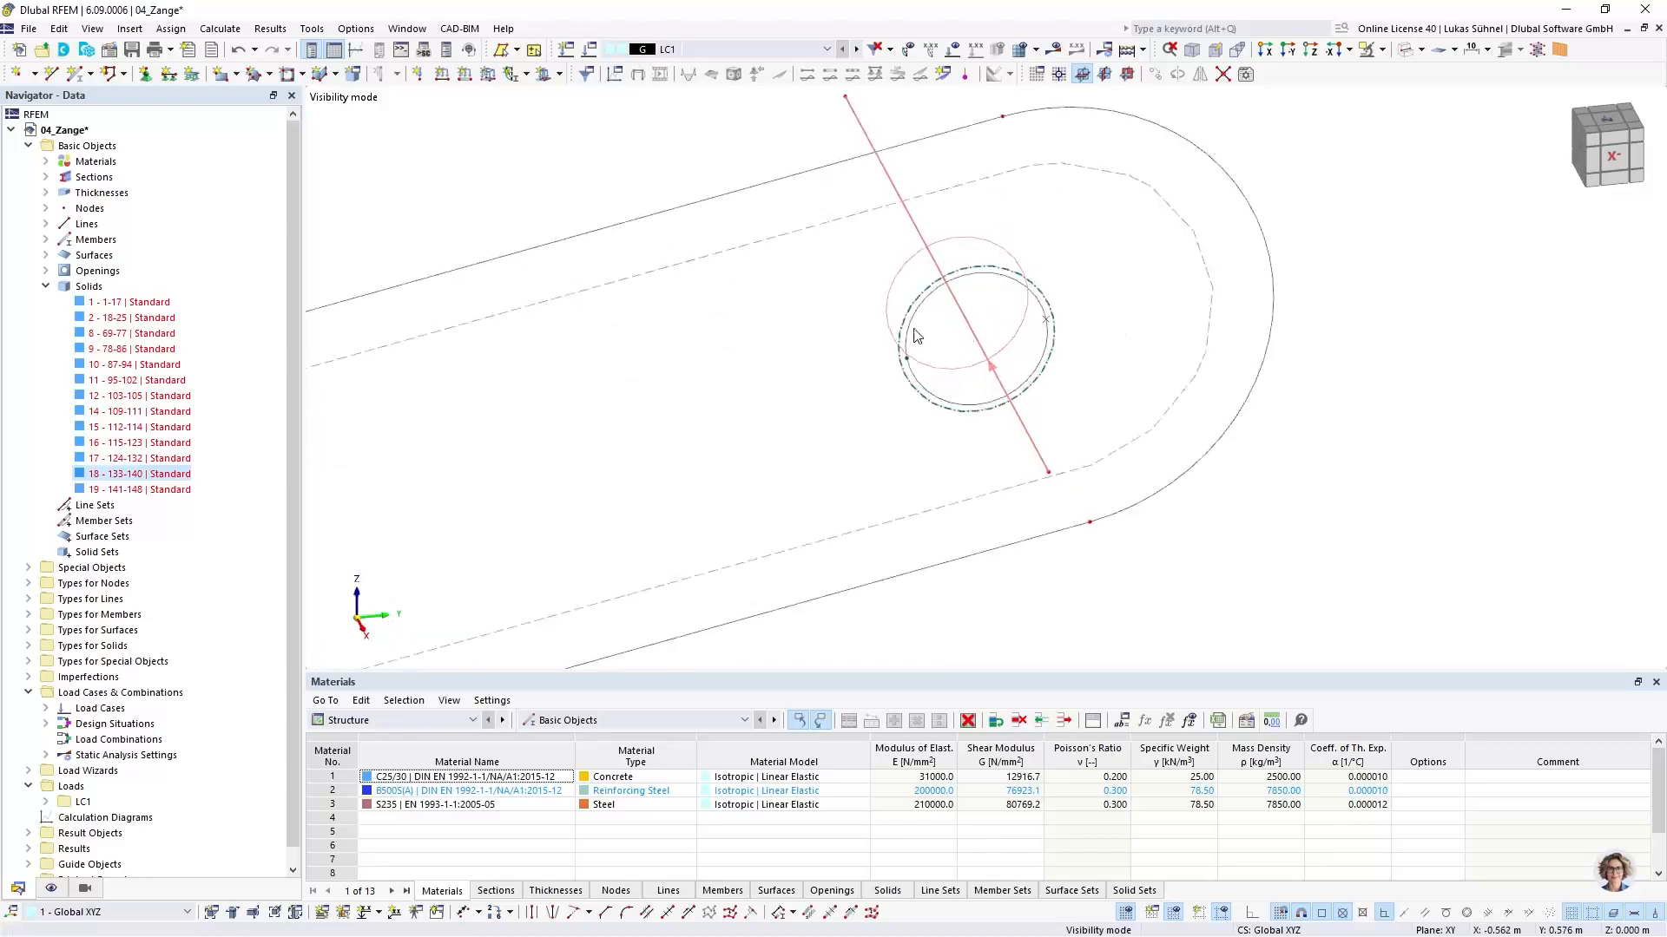
key(Escape)
click(983, 341)
scroll(1049, 417, down, 5)
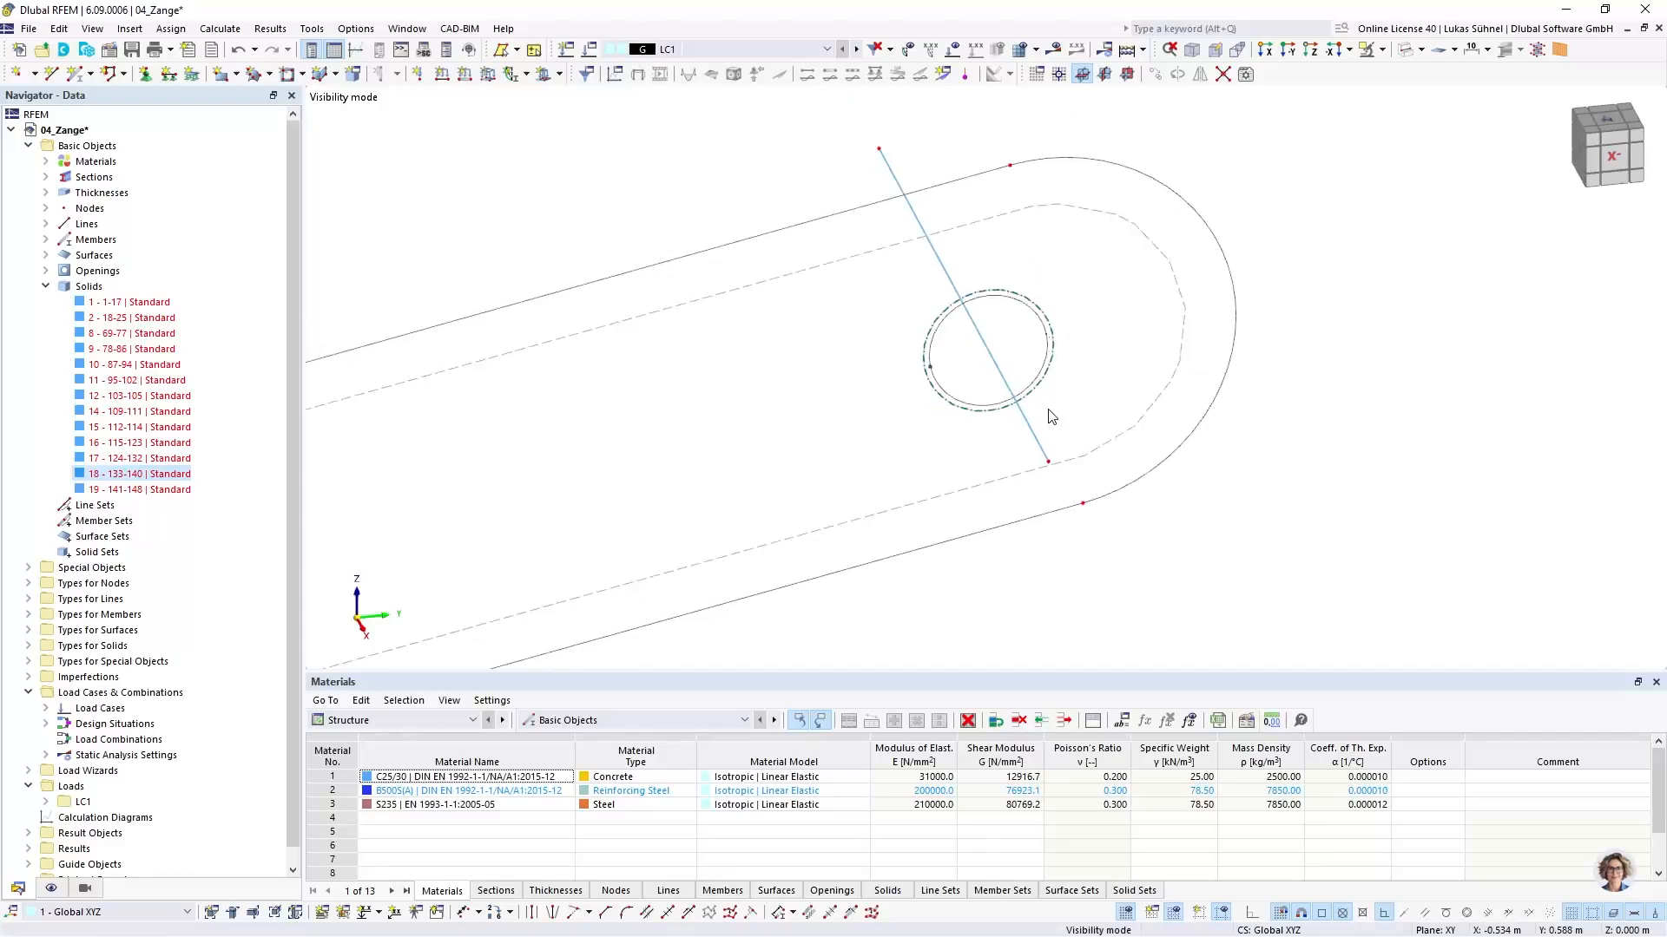
Show all objects of the gripper model again and return to the solid display
click(1383, 52)
click(1403, 209)
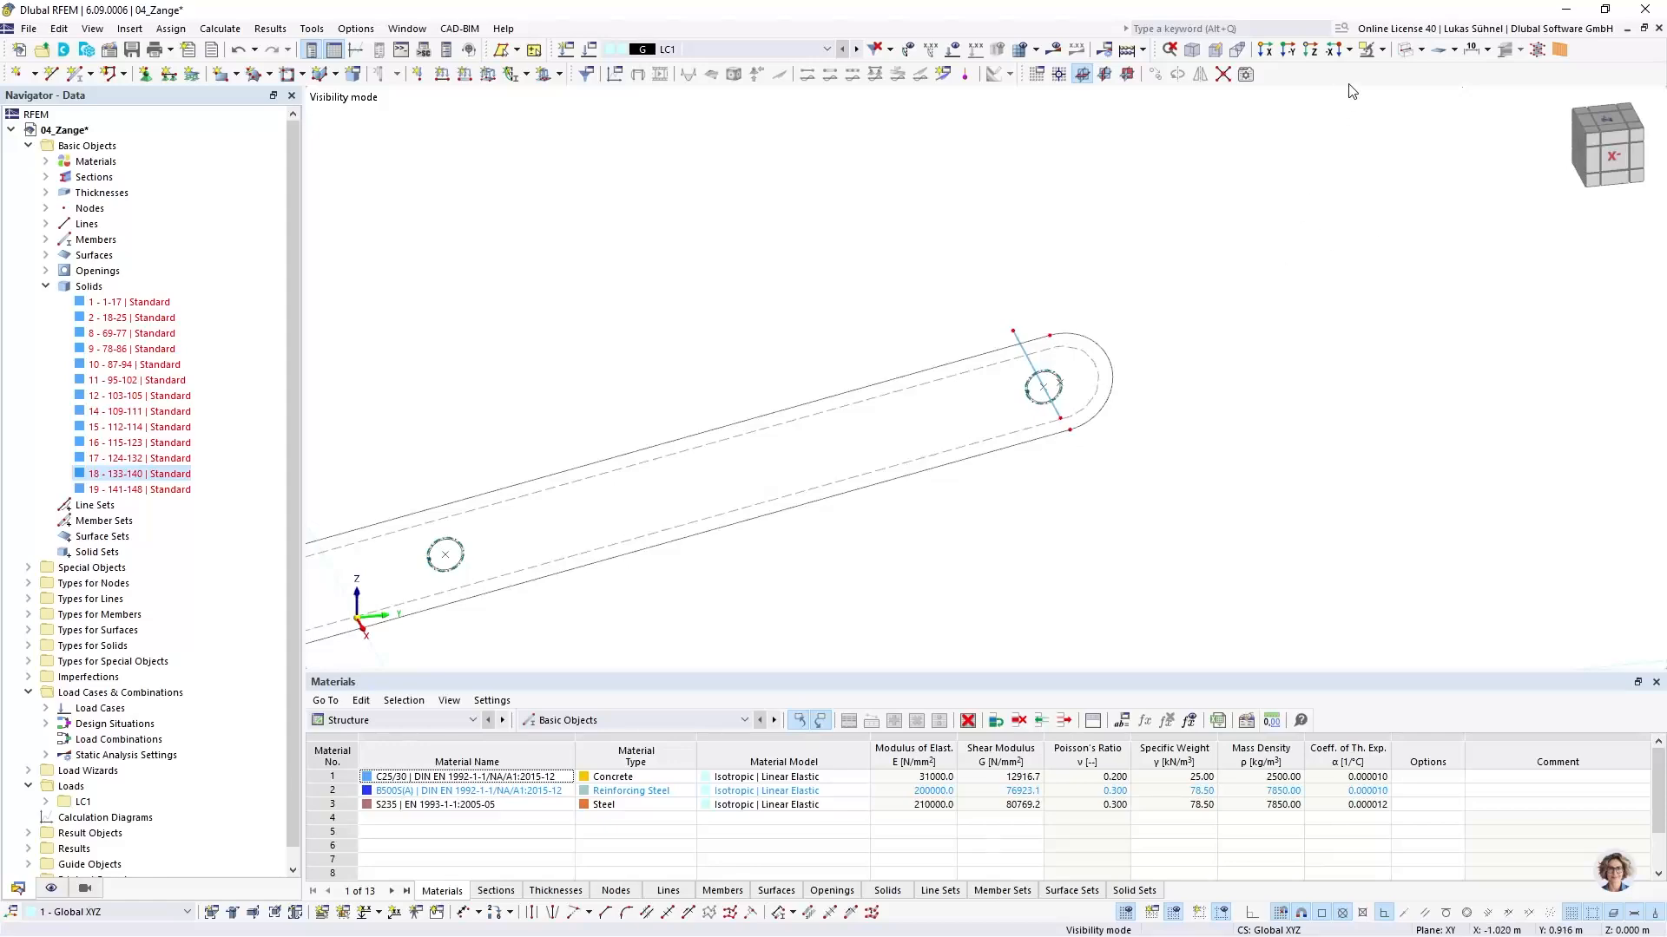
click(1384, 51)
click(1407, 211)
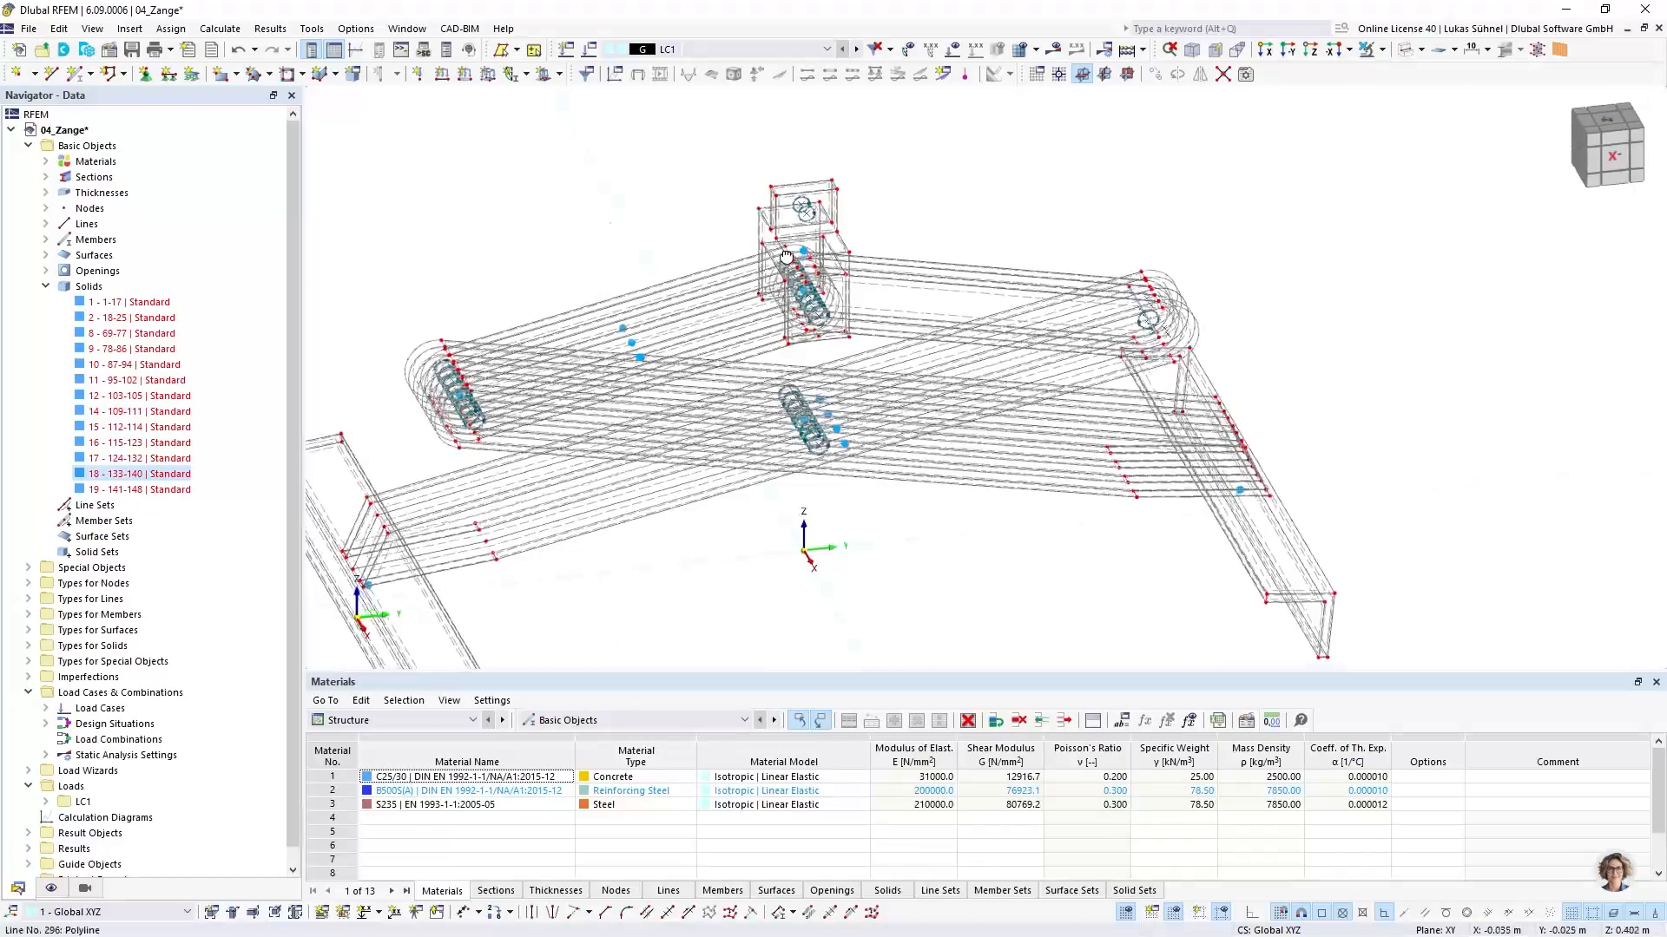
ctrl+middle_drag(786, 257, 981, 269)
click(1404, 51)
scroll(1059, 267, down, 3)
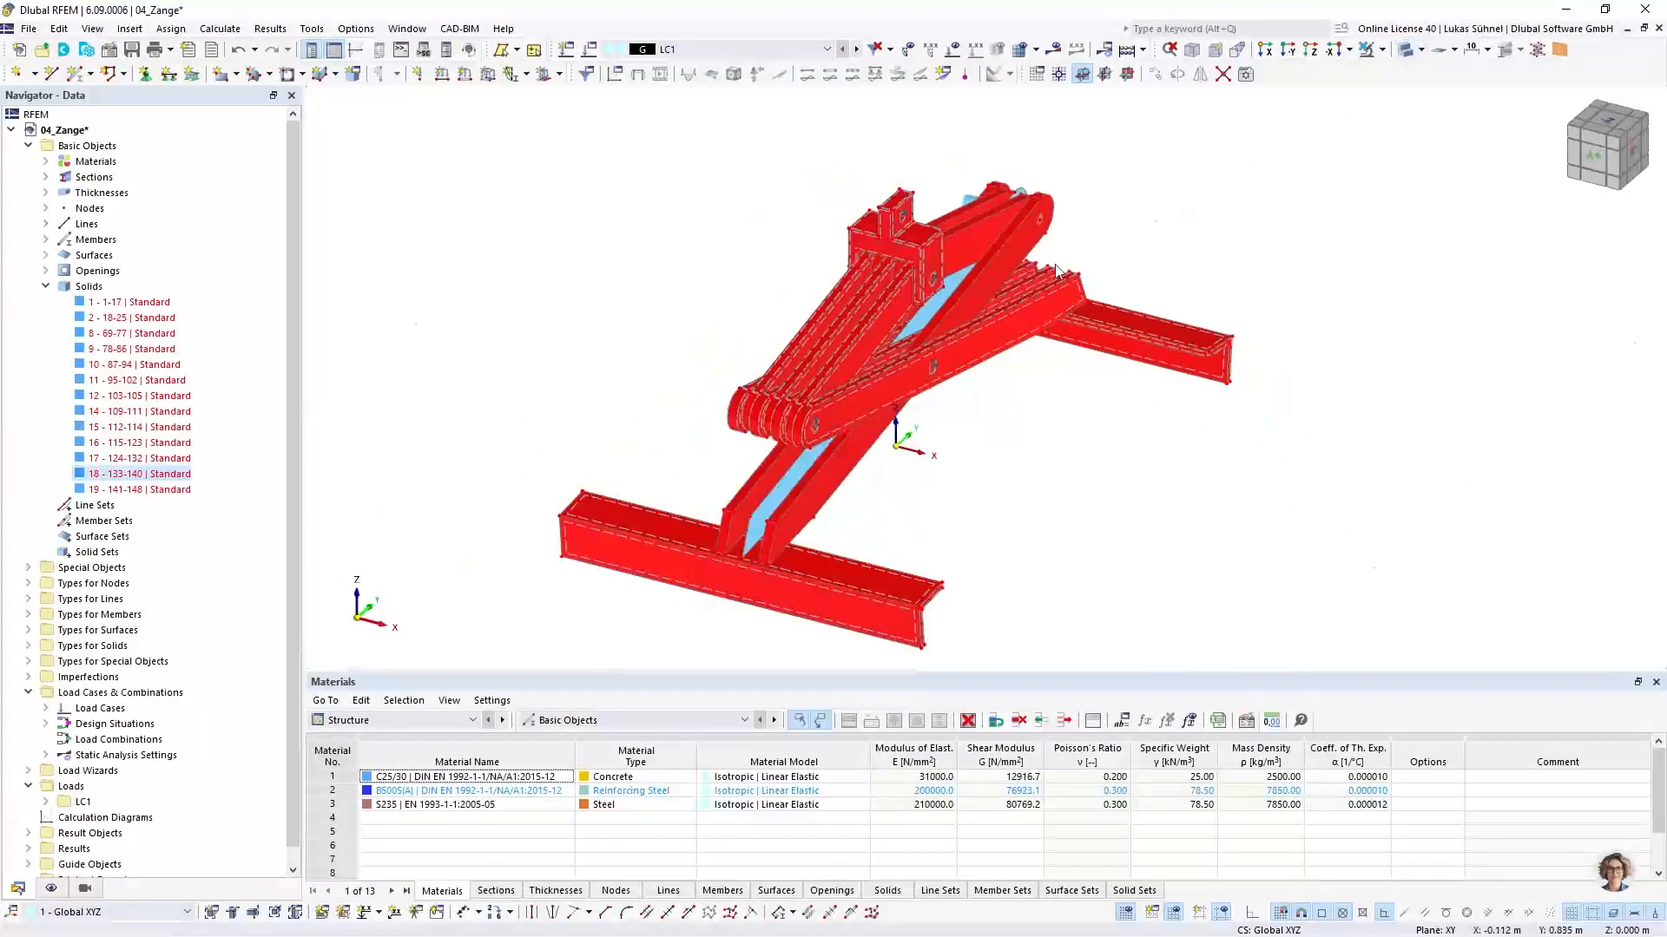
Examine the simplified arm surface lying between the solid arm plates of the gripper
ctrl+middle_drag(996, 385, 1060, 316)
scroll(785, 427, up, 4)
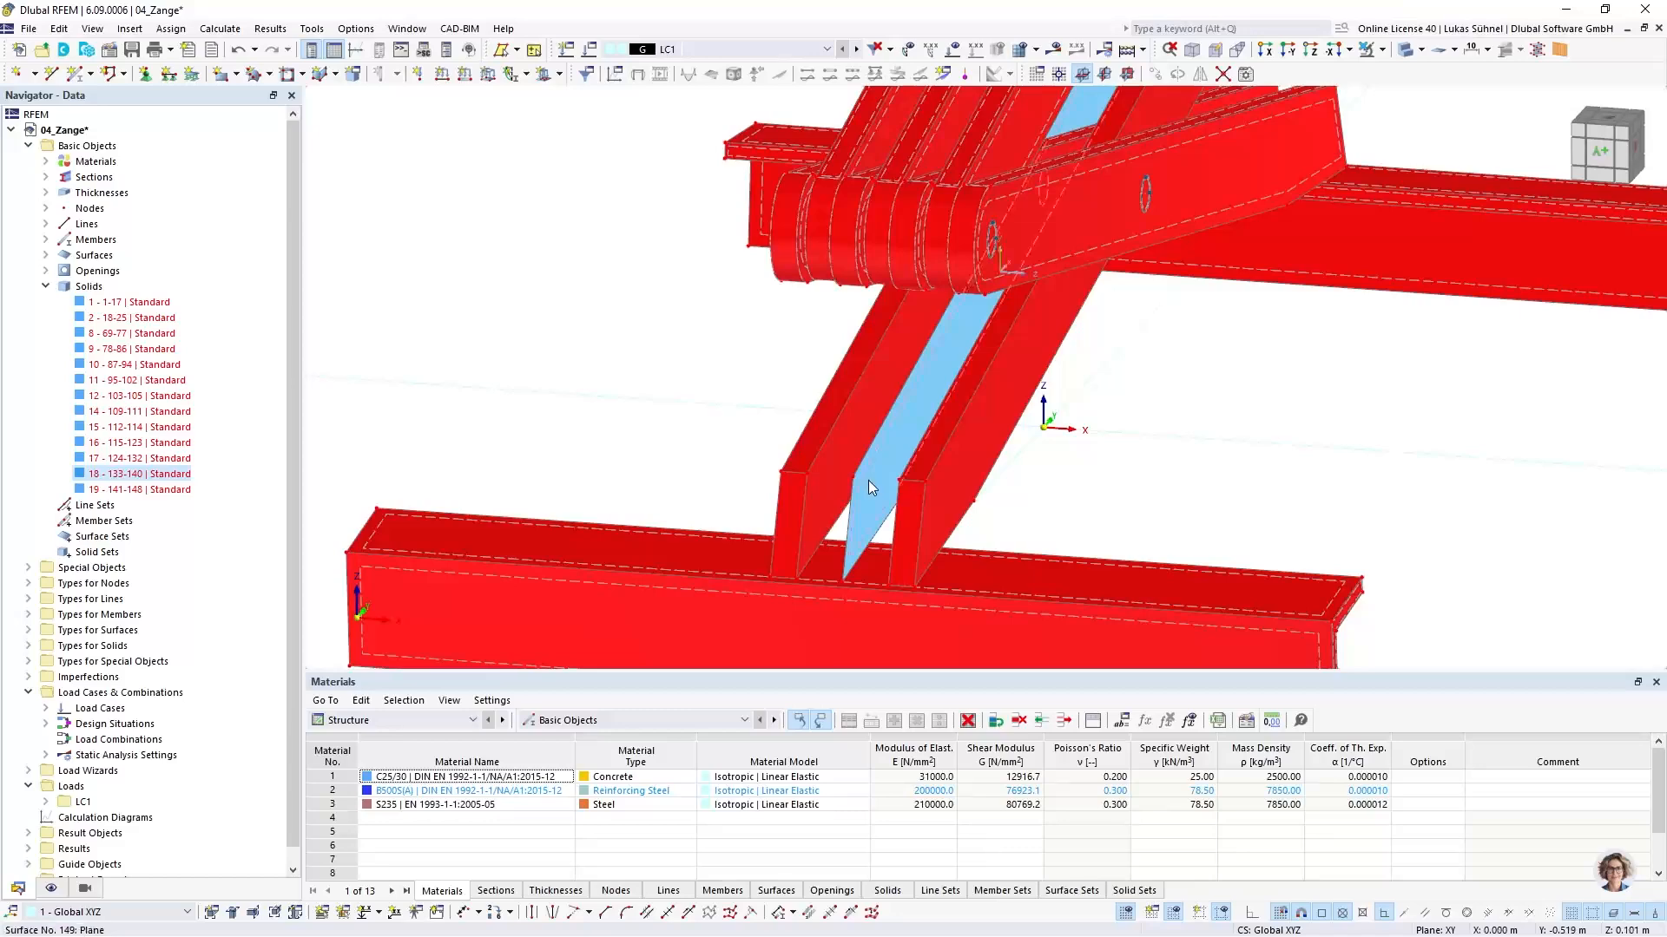
click(868, 481)
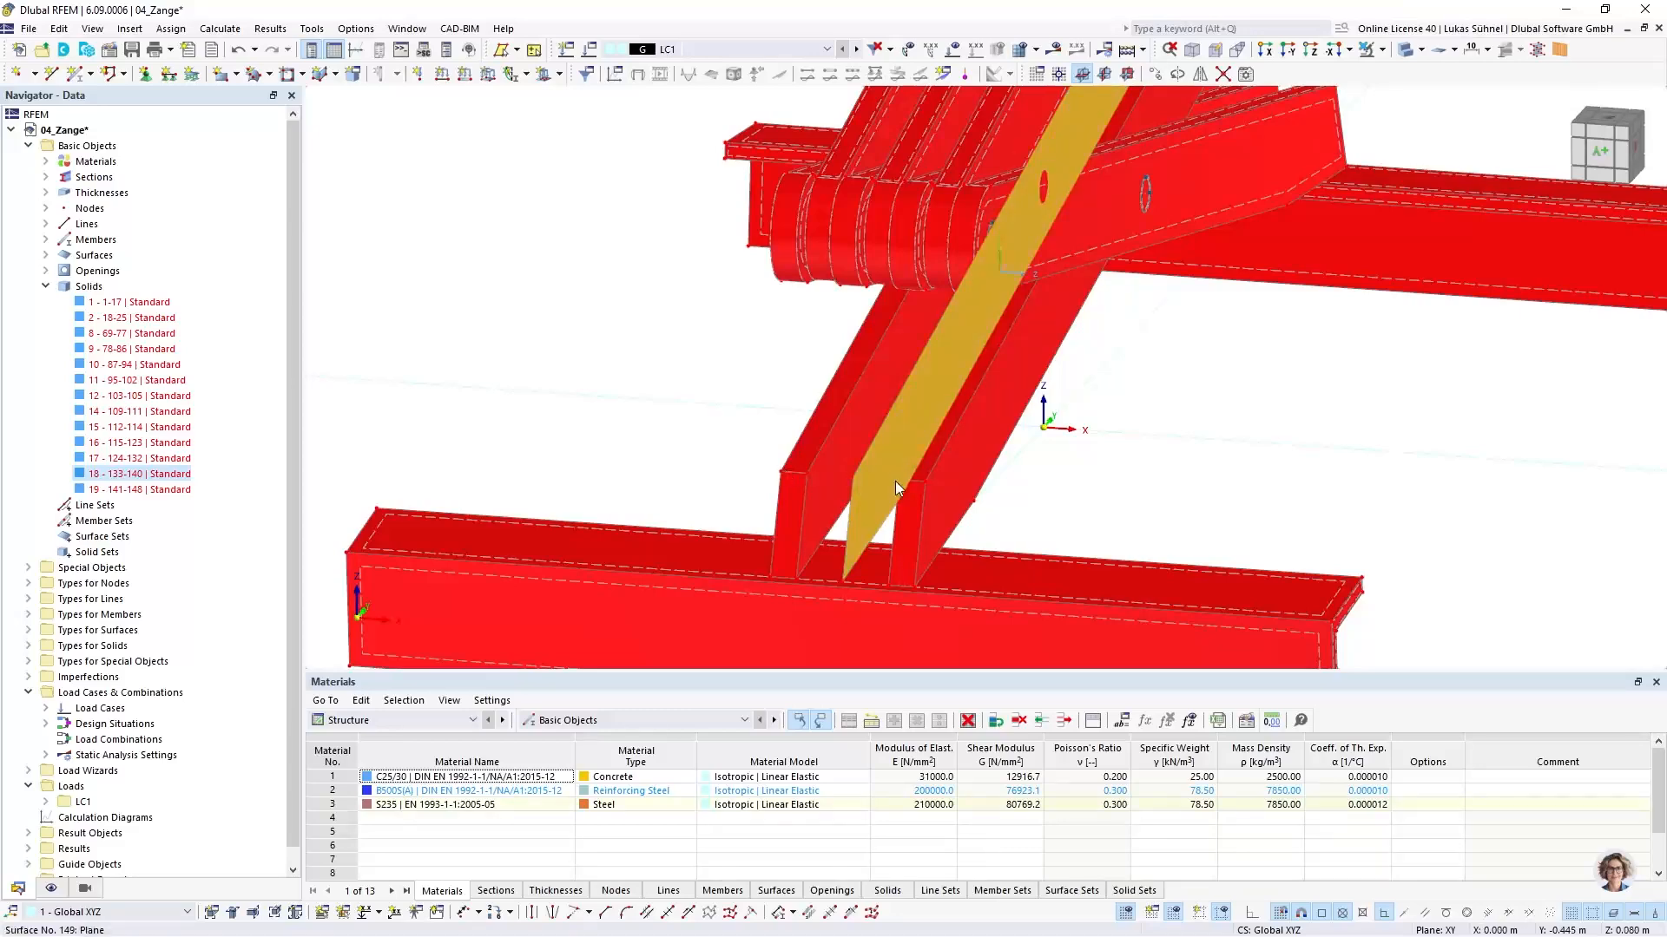
ctrl+middle_drag(1198, 484, 863, 528)
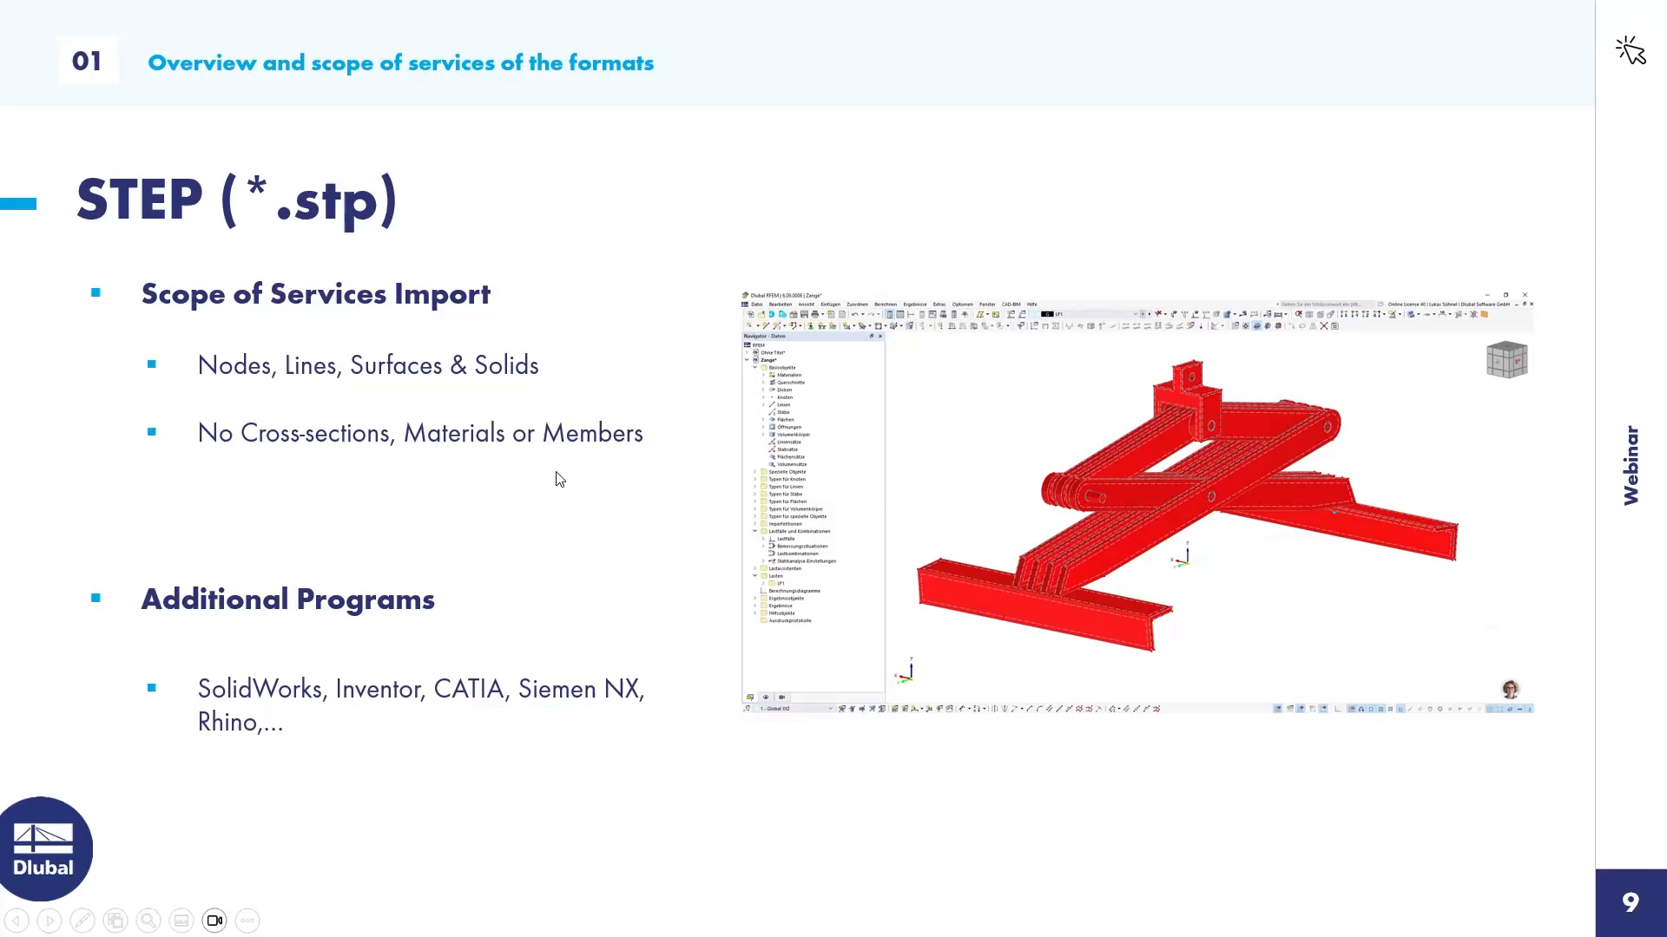
key(Right)
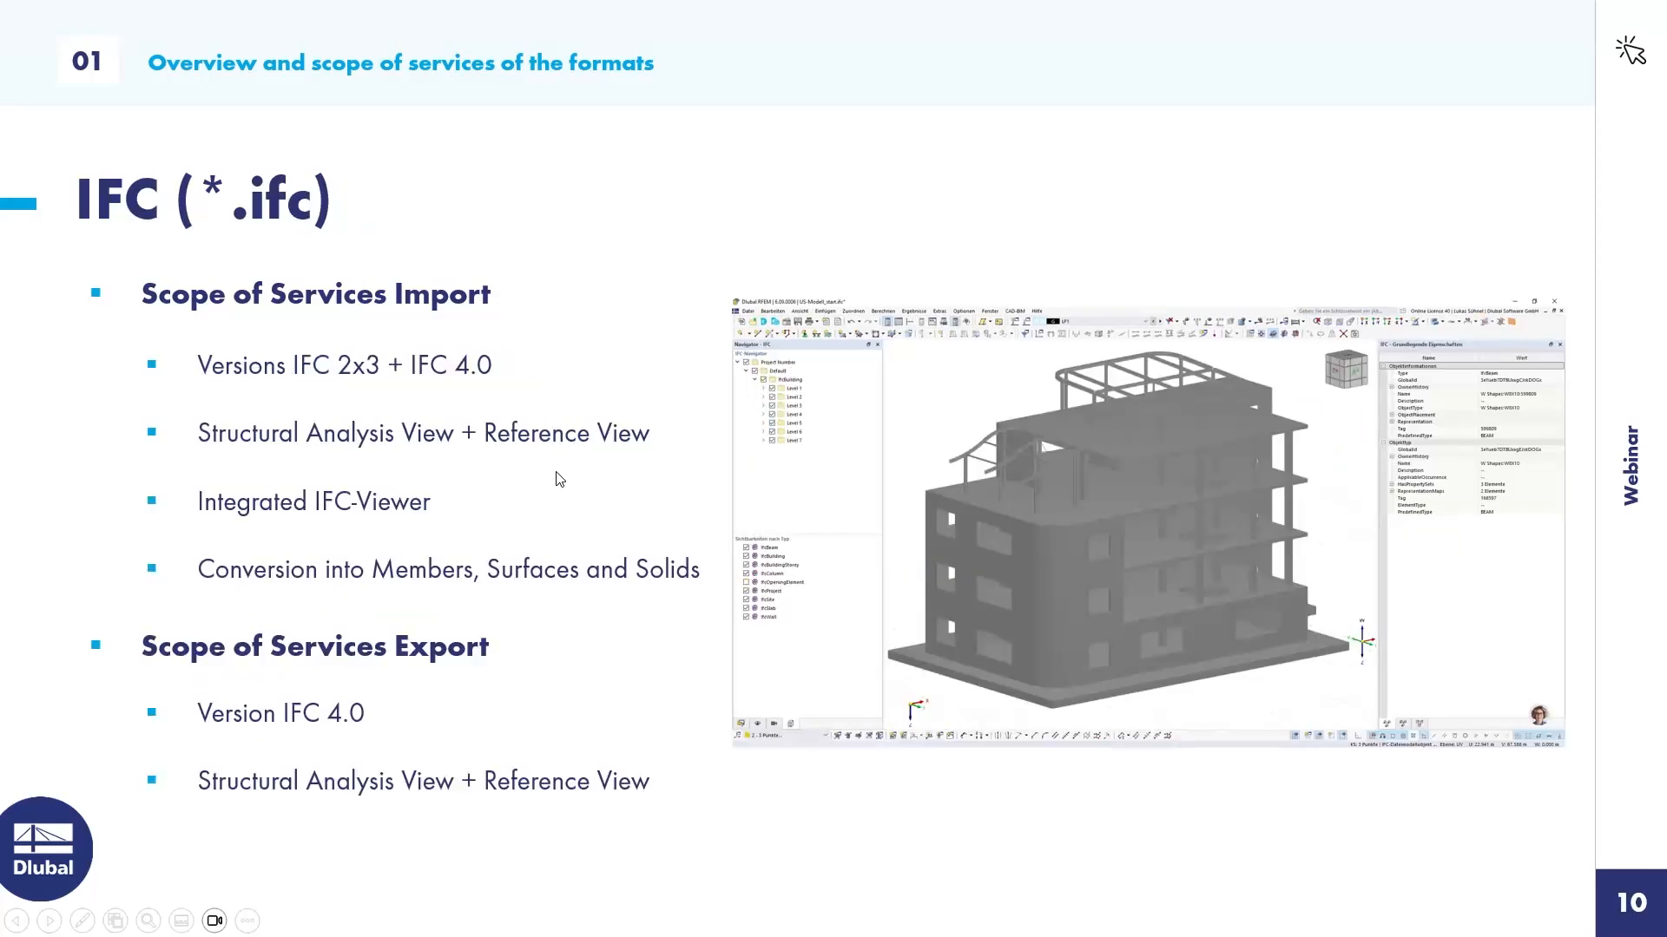
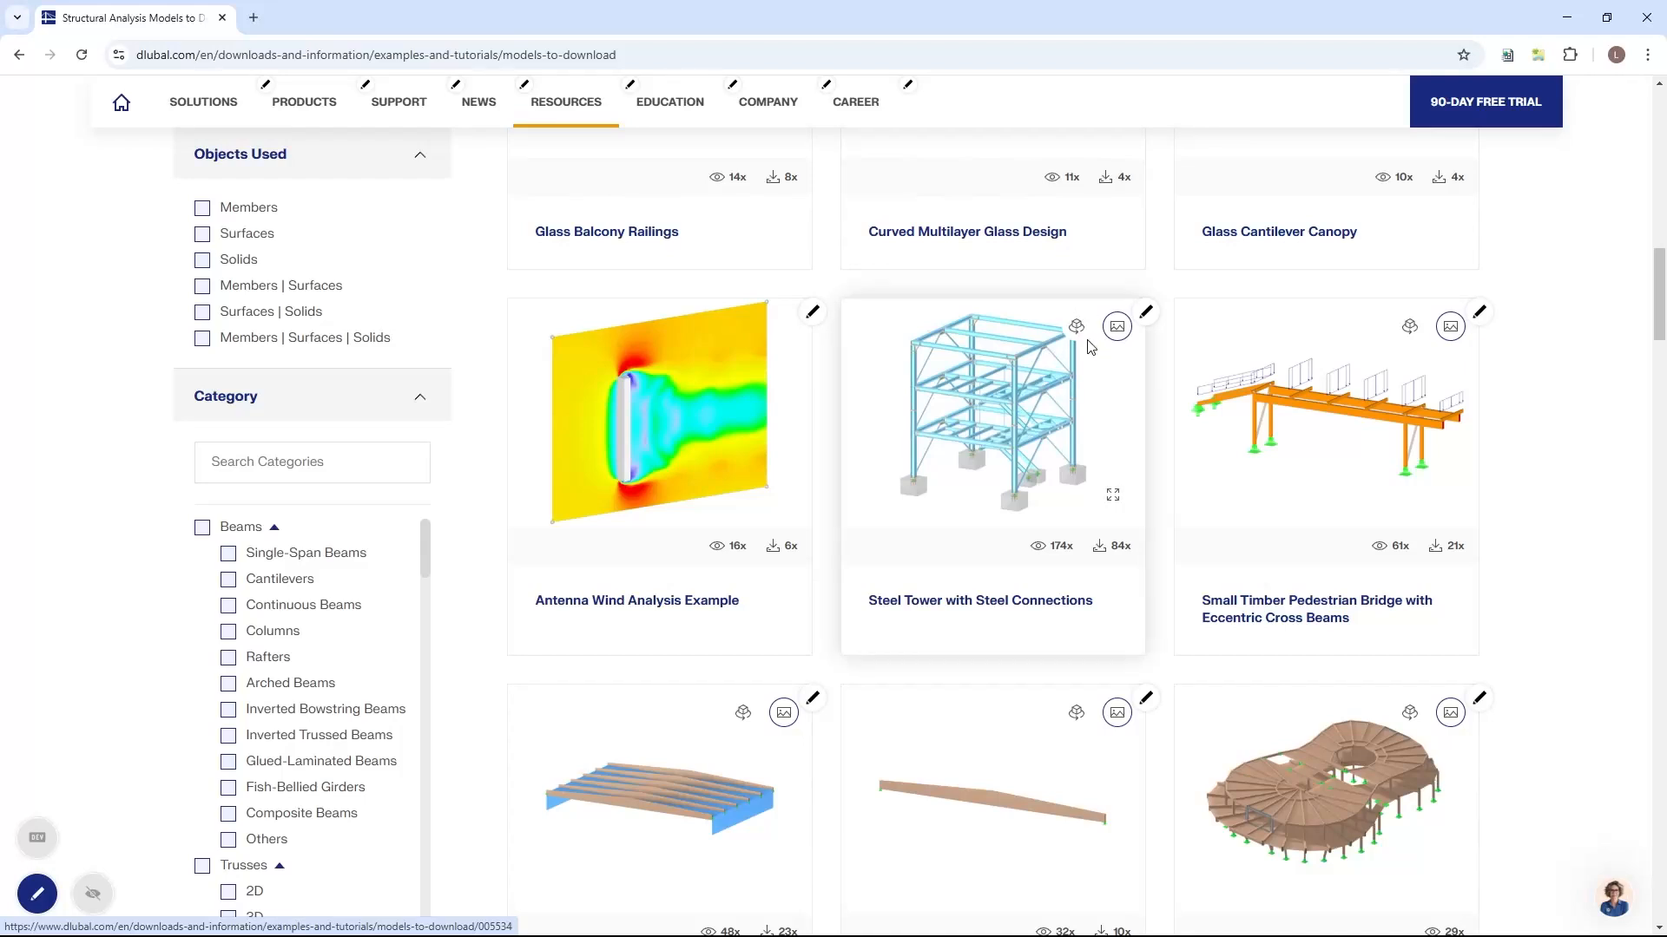
Preview the Steel Tower with Steel Connections model in 3D in the Dlubal online model library, restore its image, and minimize the browser
click(1077, 328)
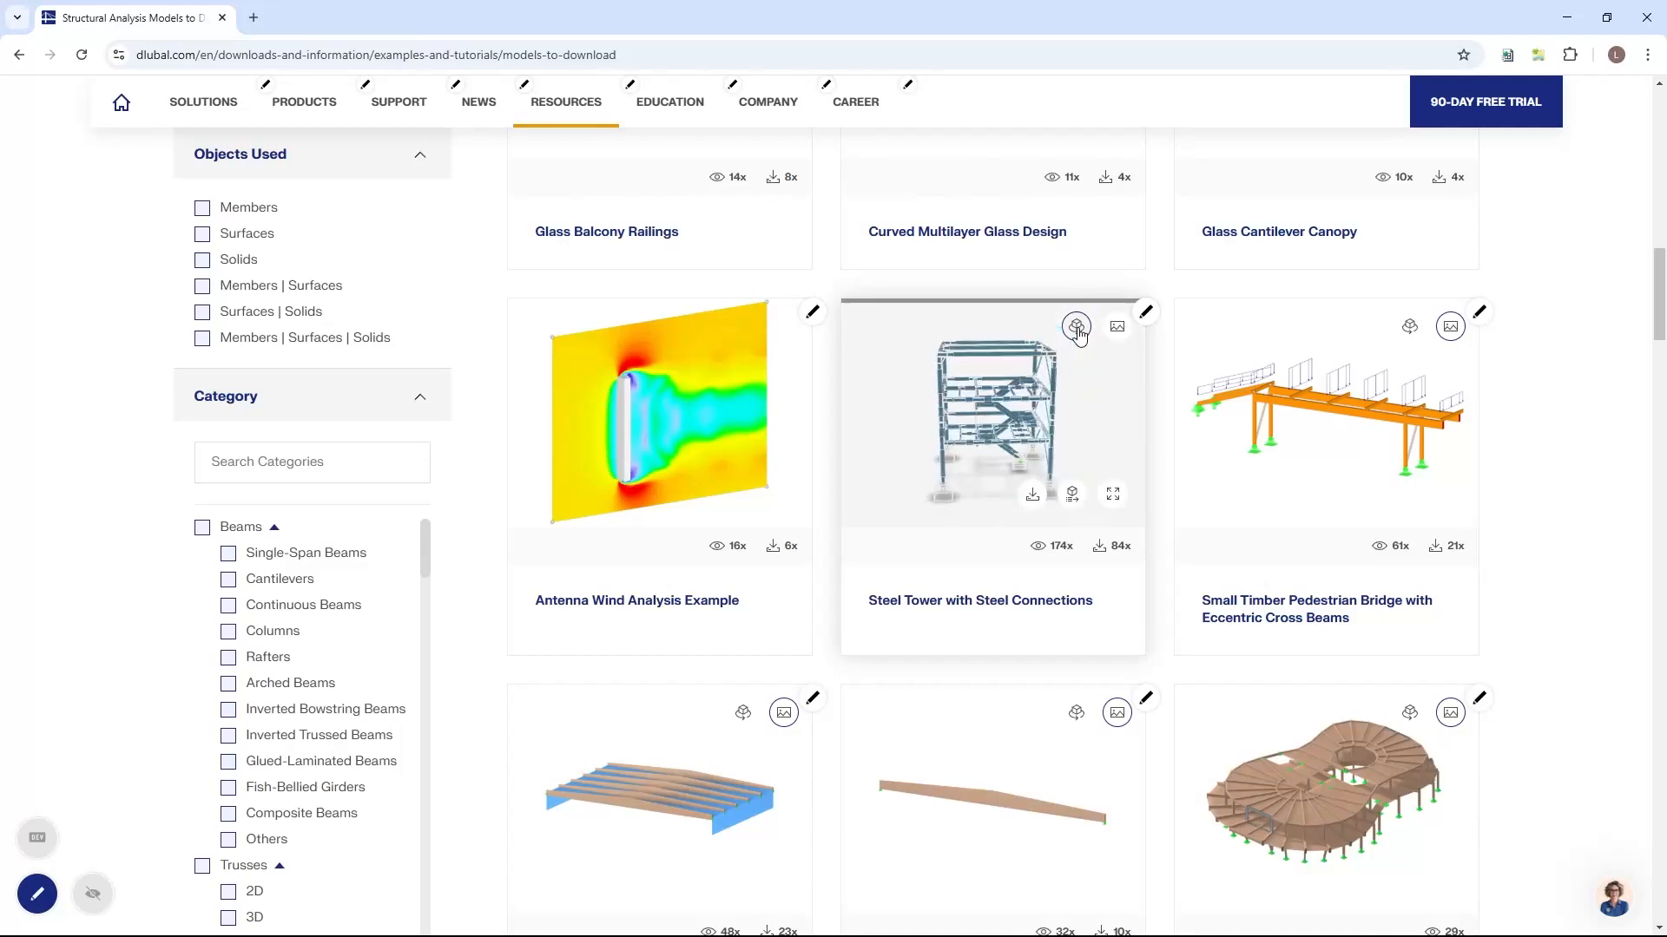
scroll(979, 412, up, 5)
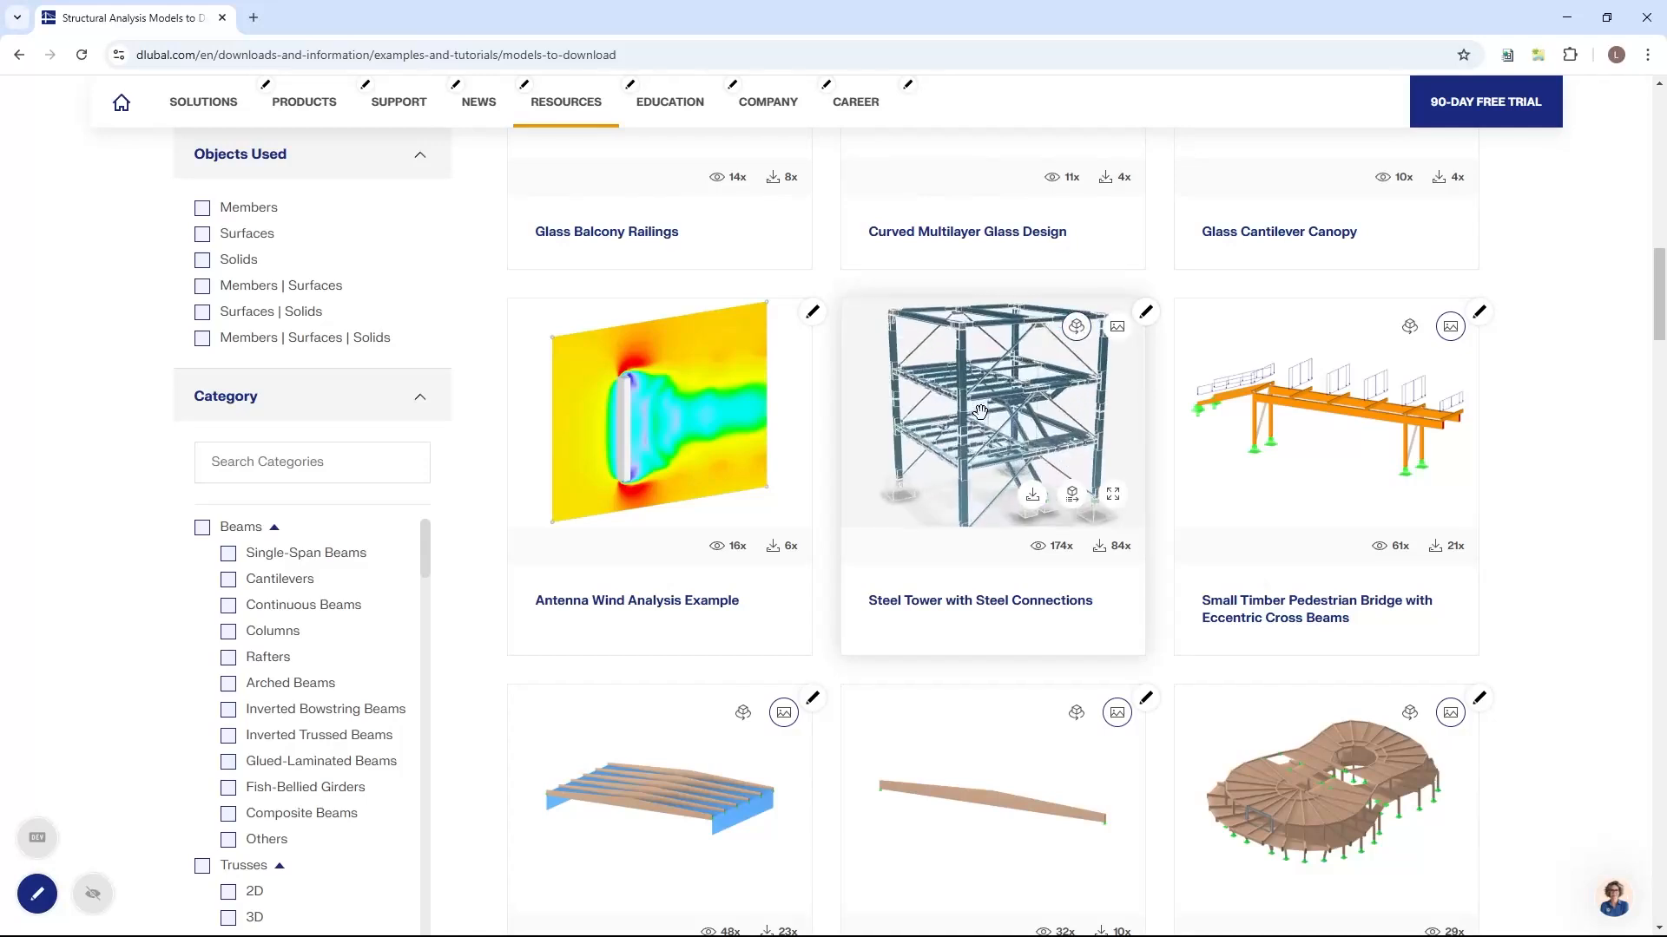
drag(970, 420, 946, 387)
scroll(946, 385, down, 5)
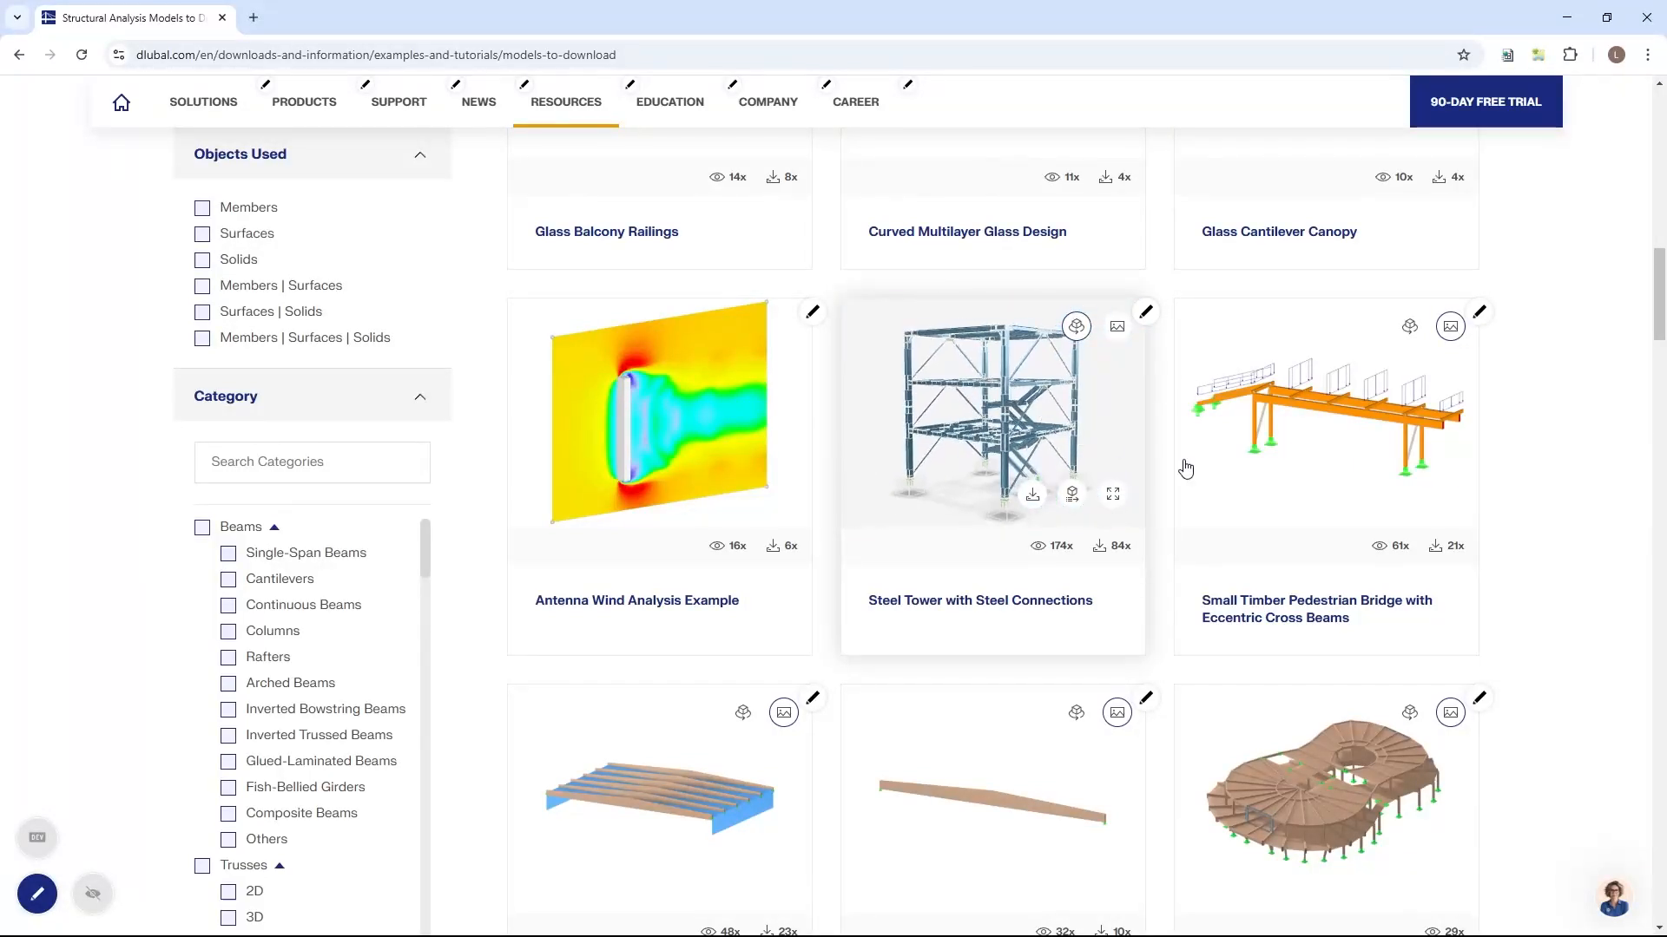
click(1121, 335)
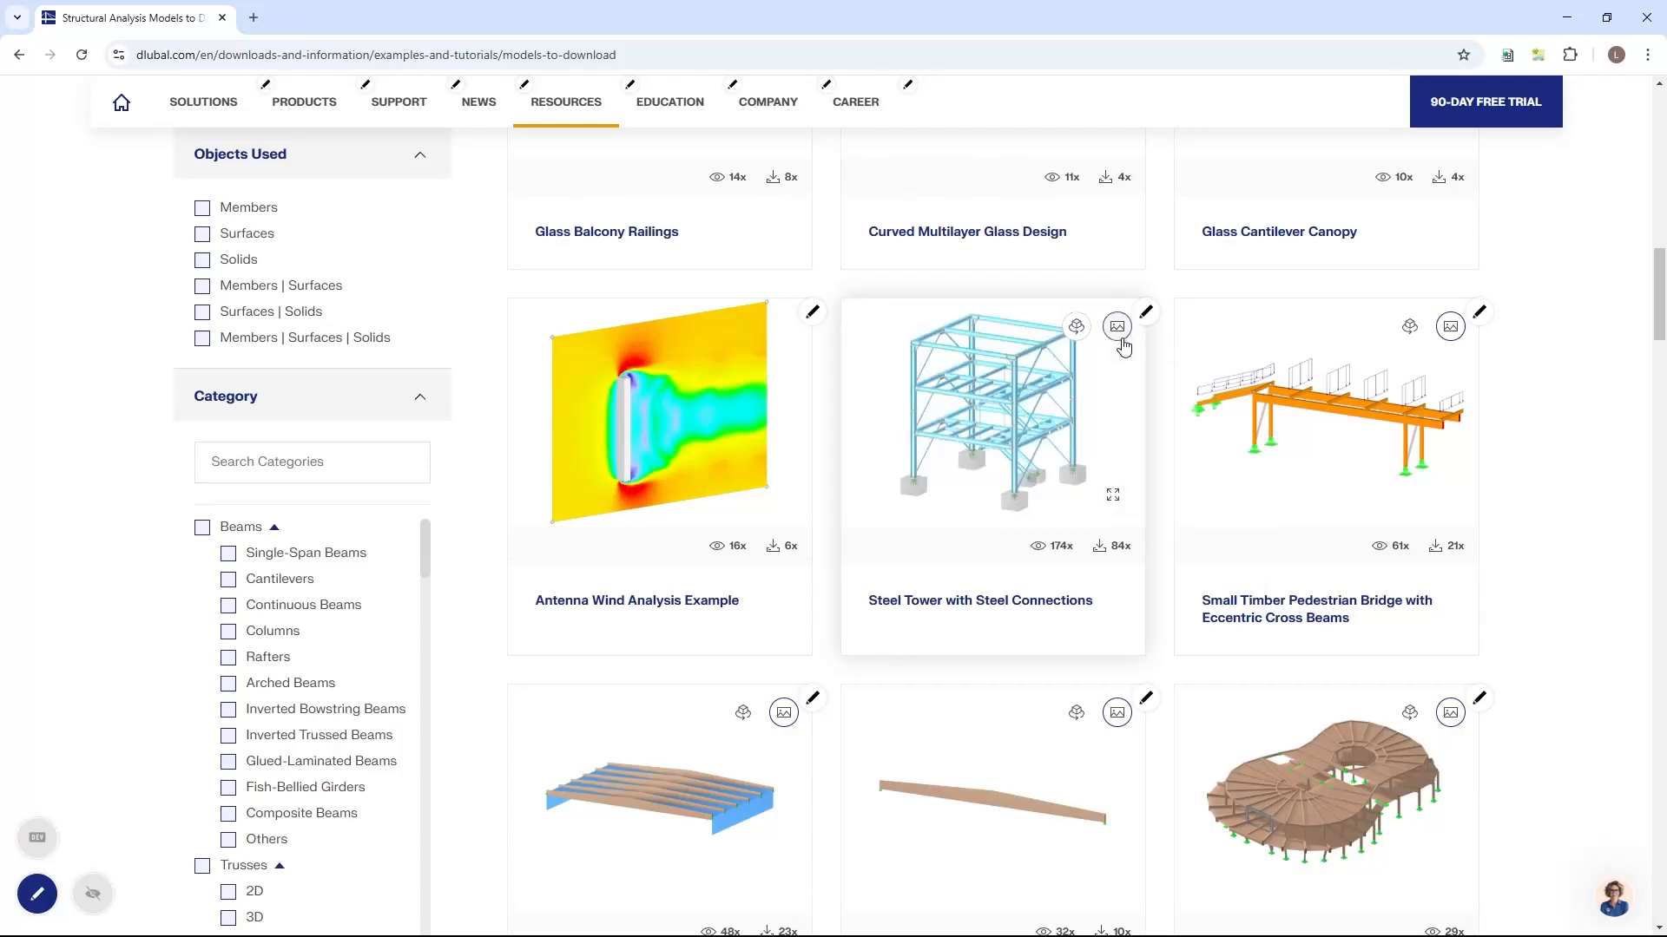
scroll(1490, 613, down, 3)
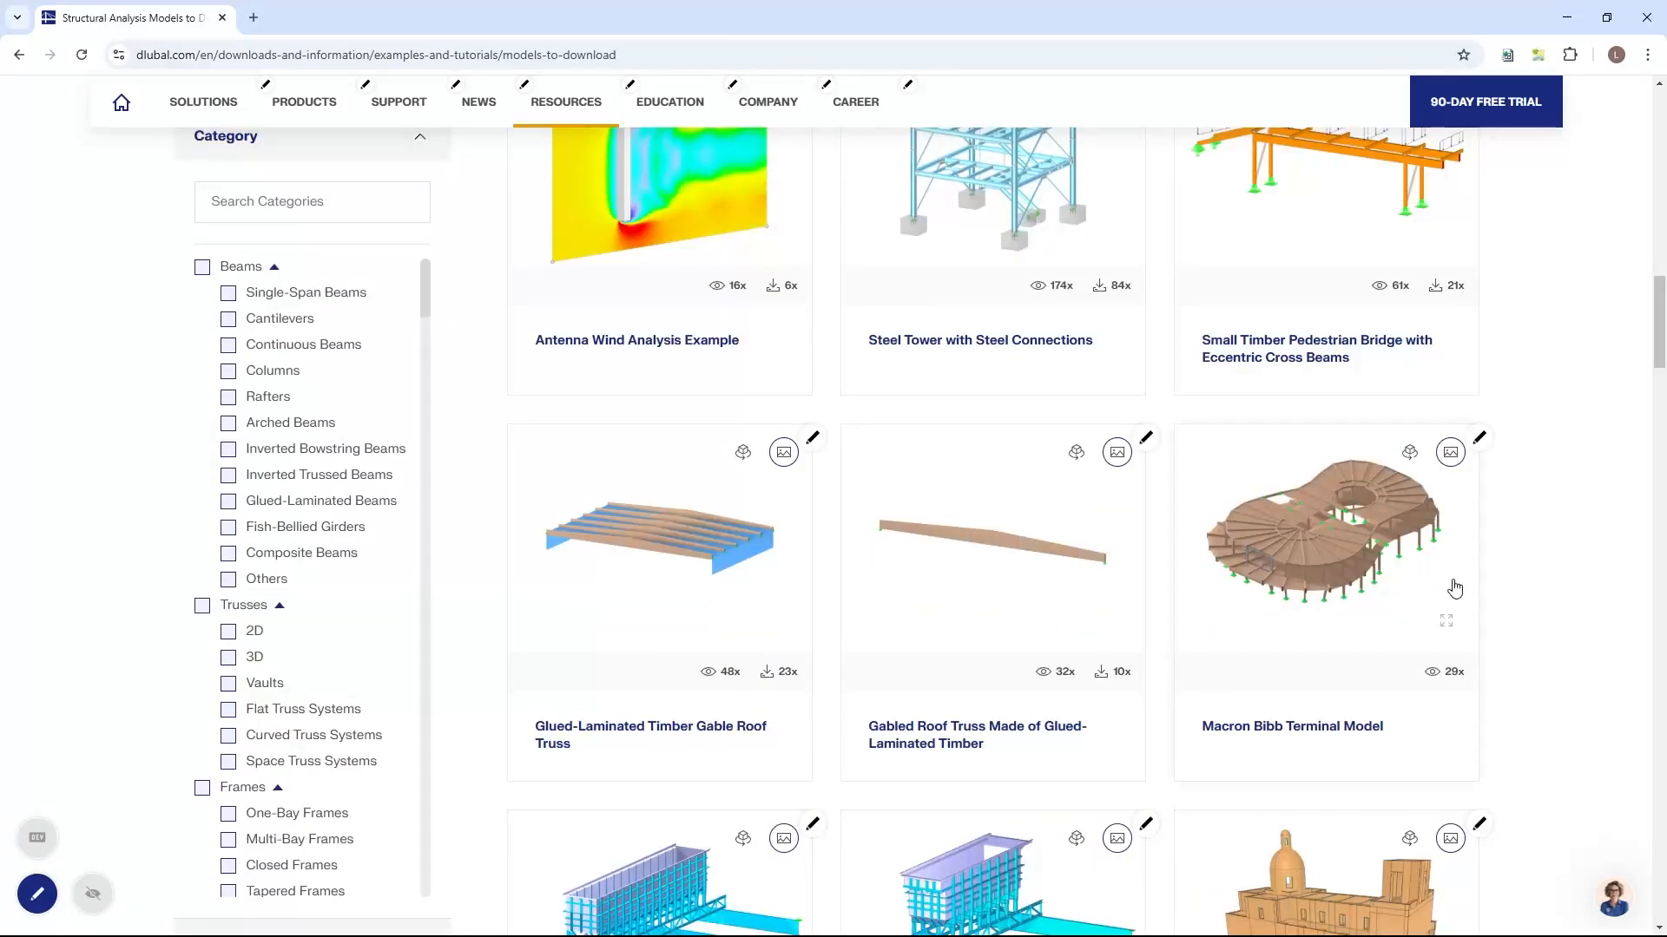
scroll(1454, 583, up, 5)
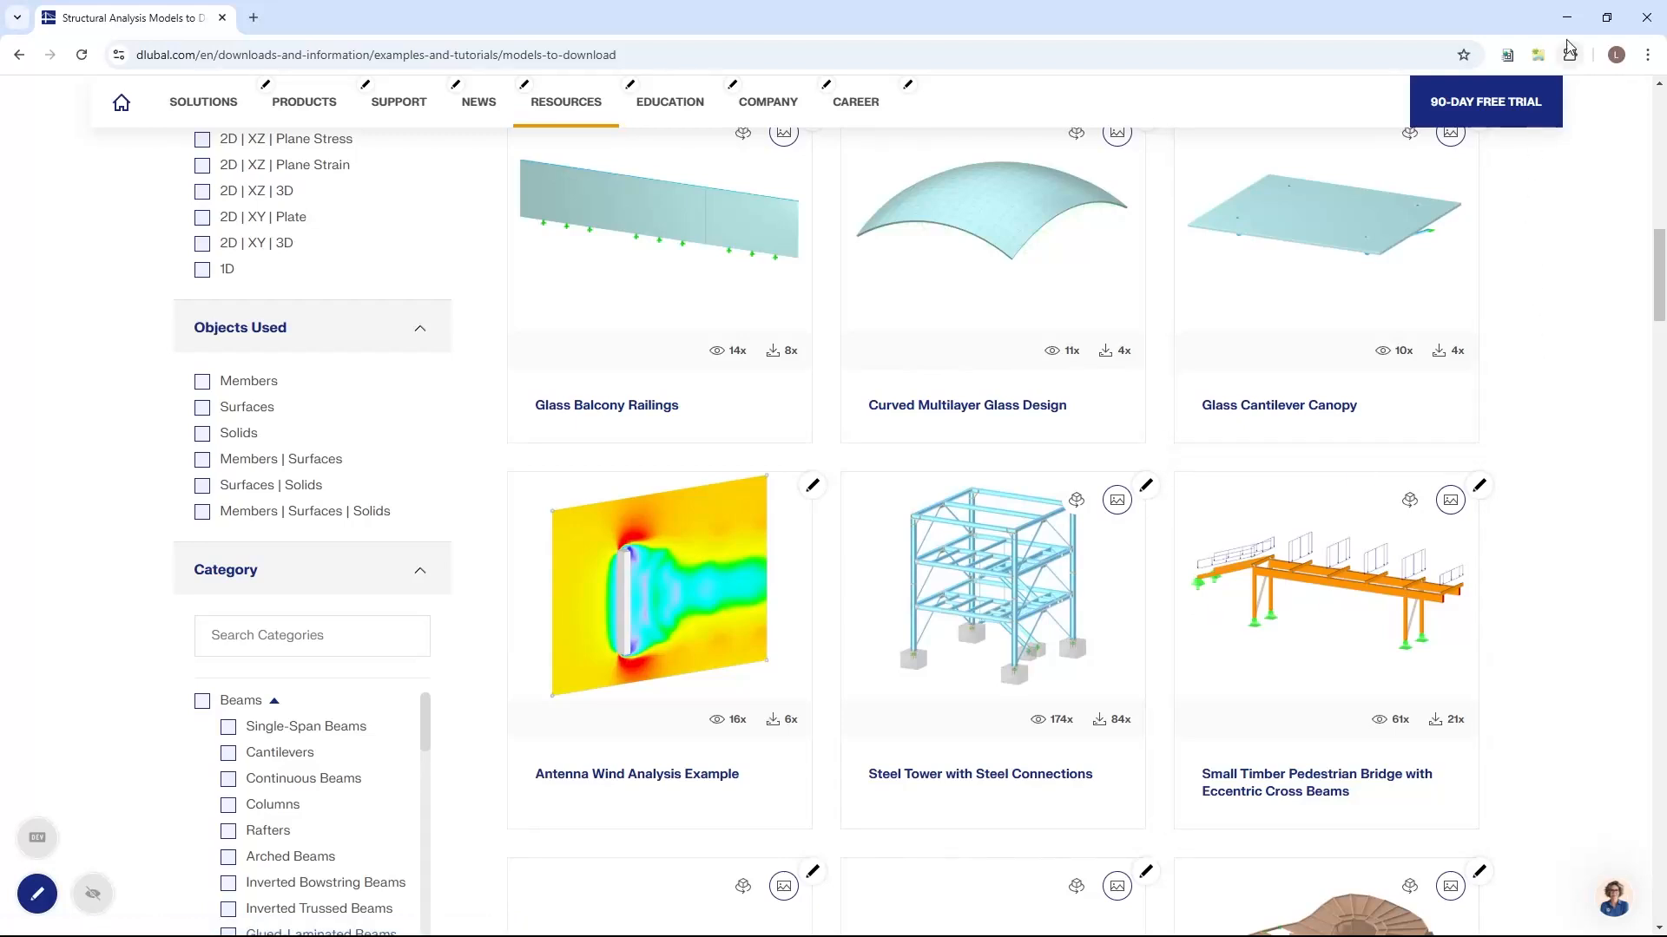
click(1570, 17)
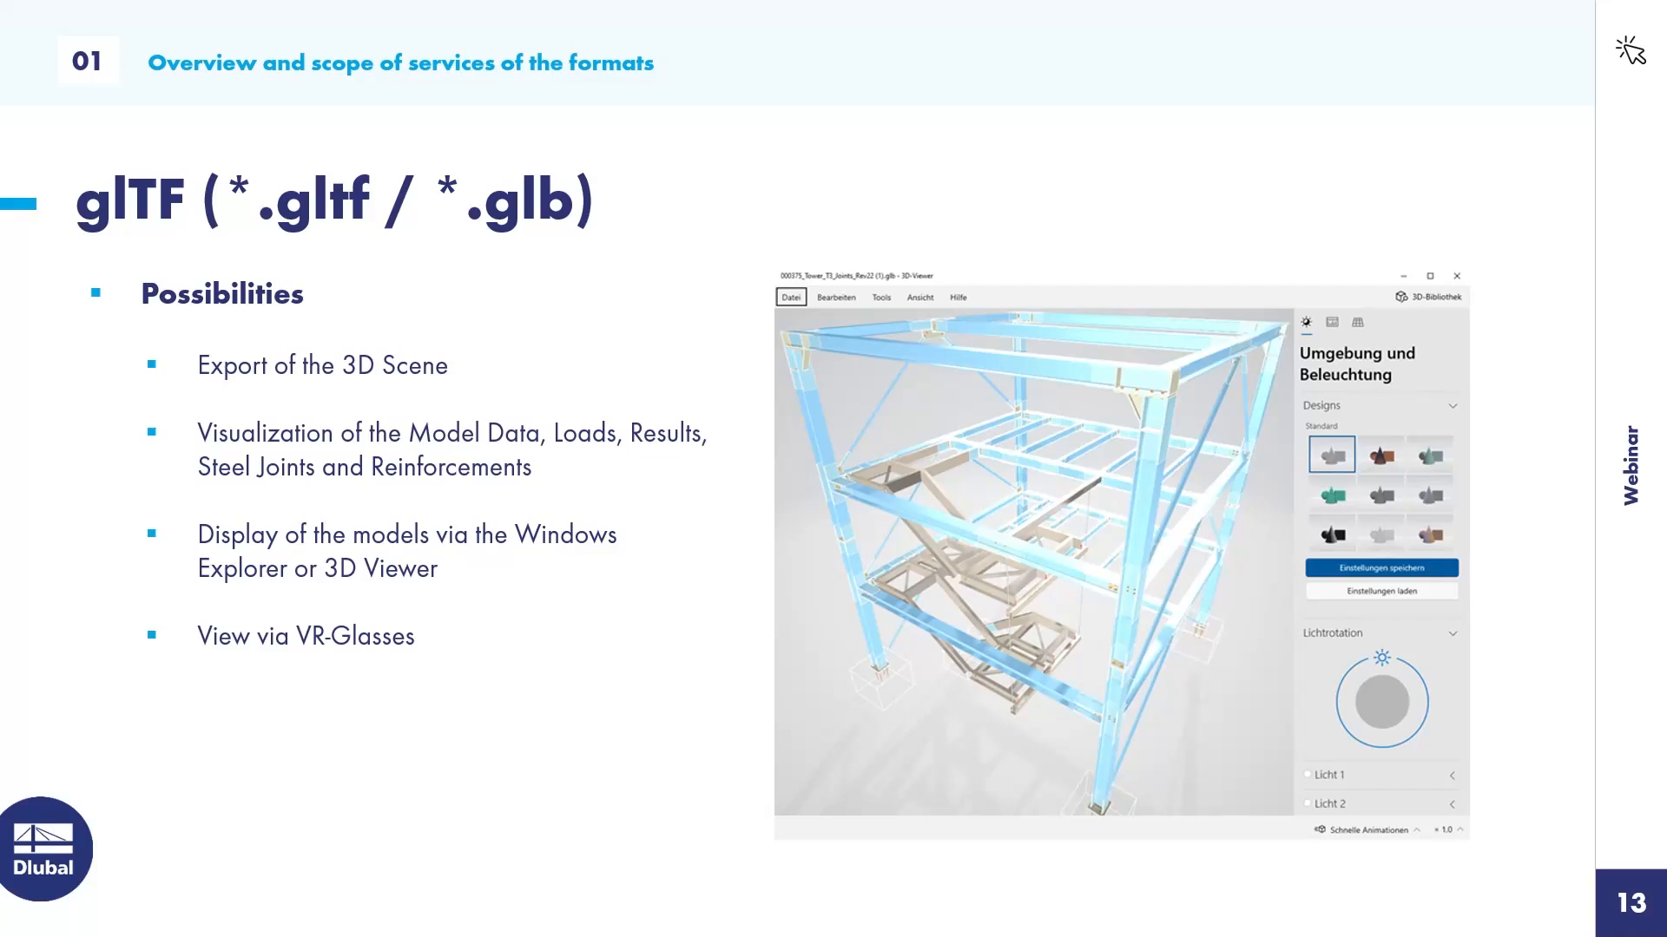
Switch to RFEM and close the 04_Zange model without saving its changes
key(alt+Tab)
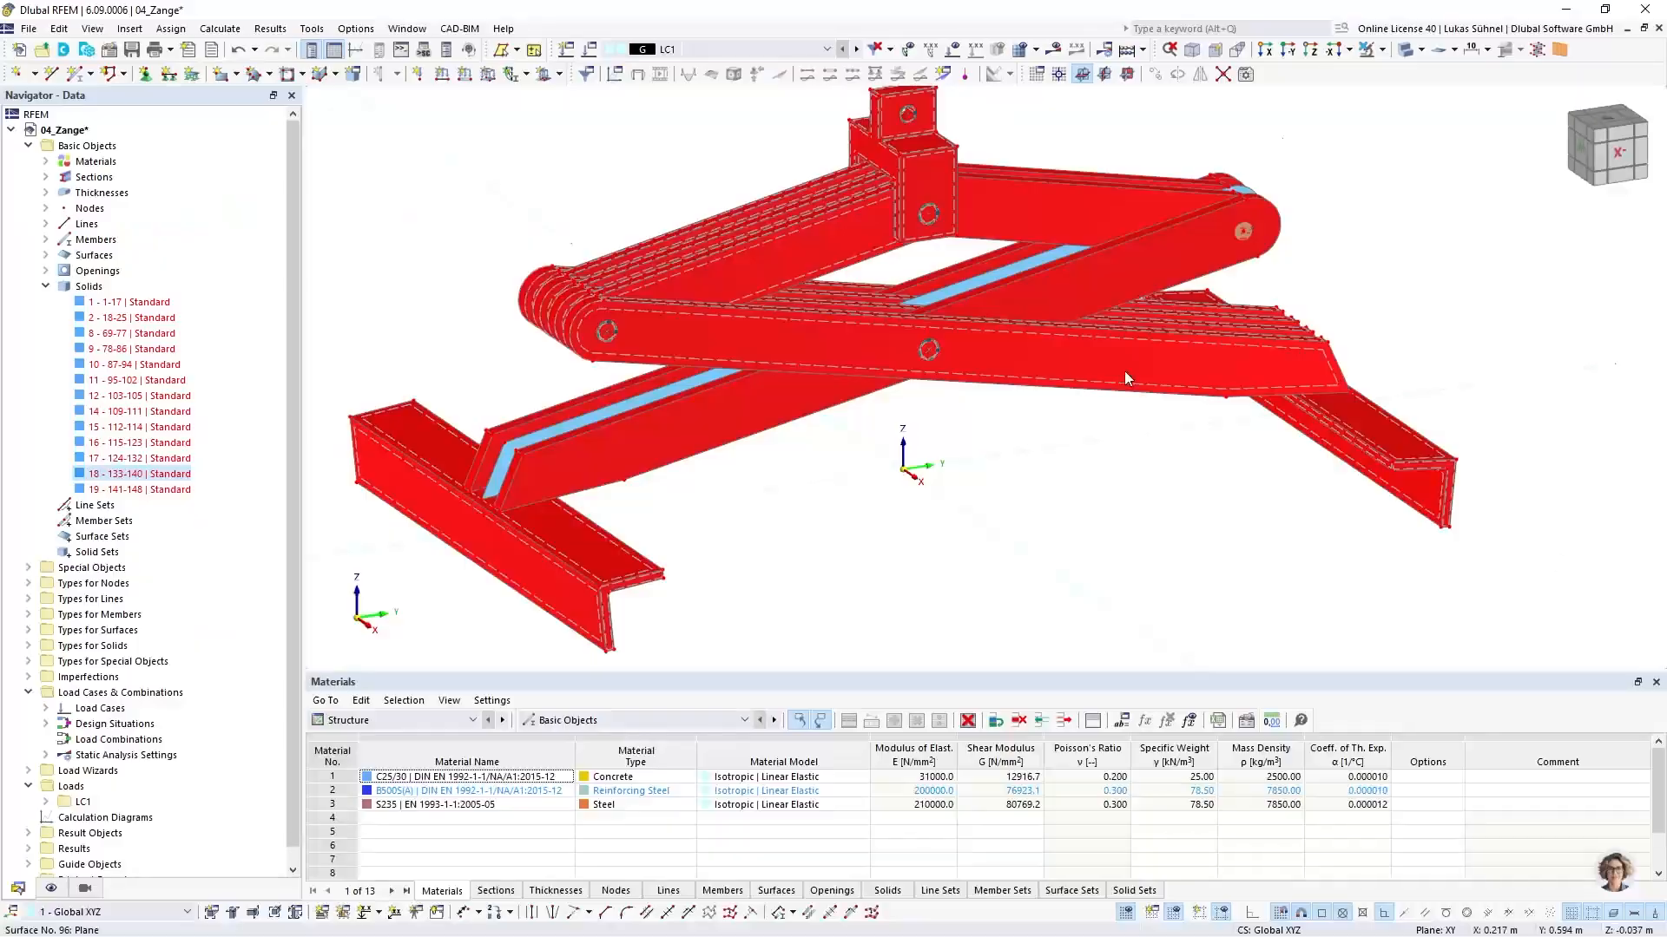
click(1657, 28)
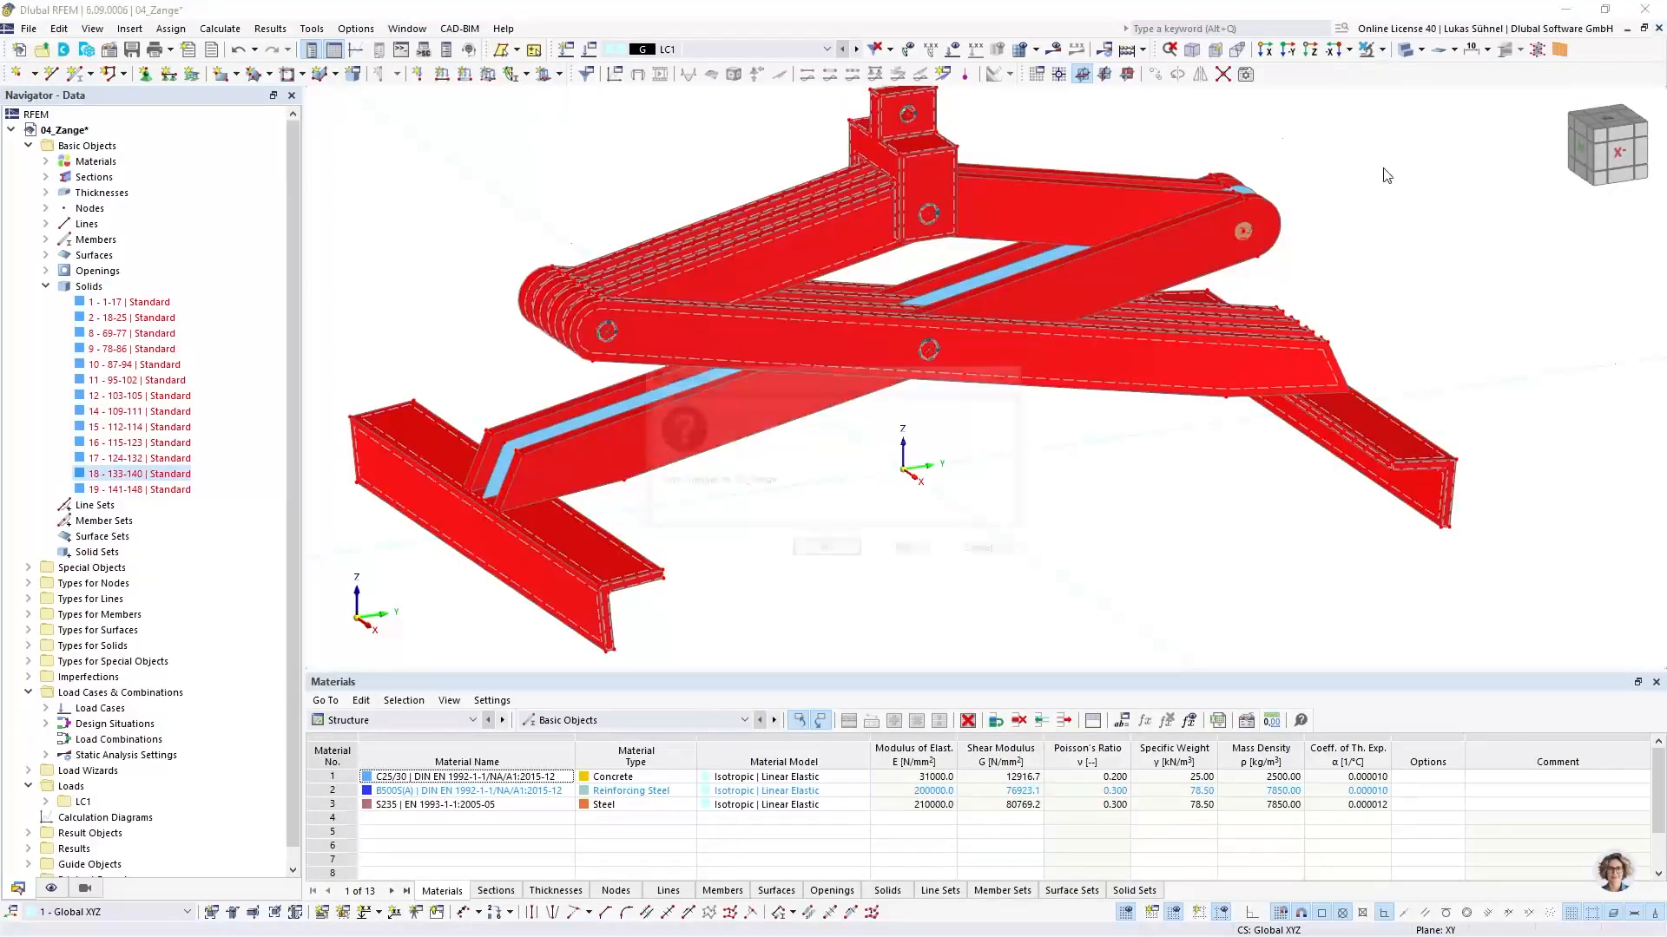
click(912, 547)
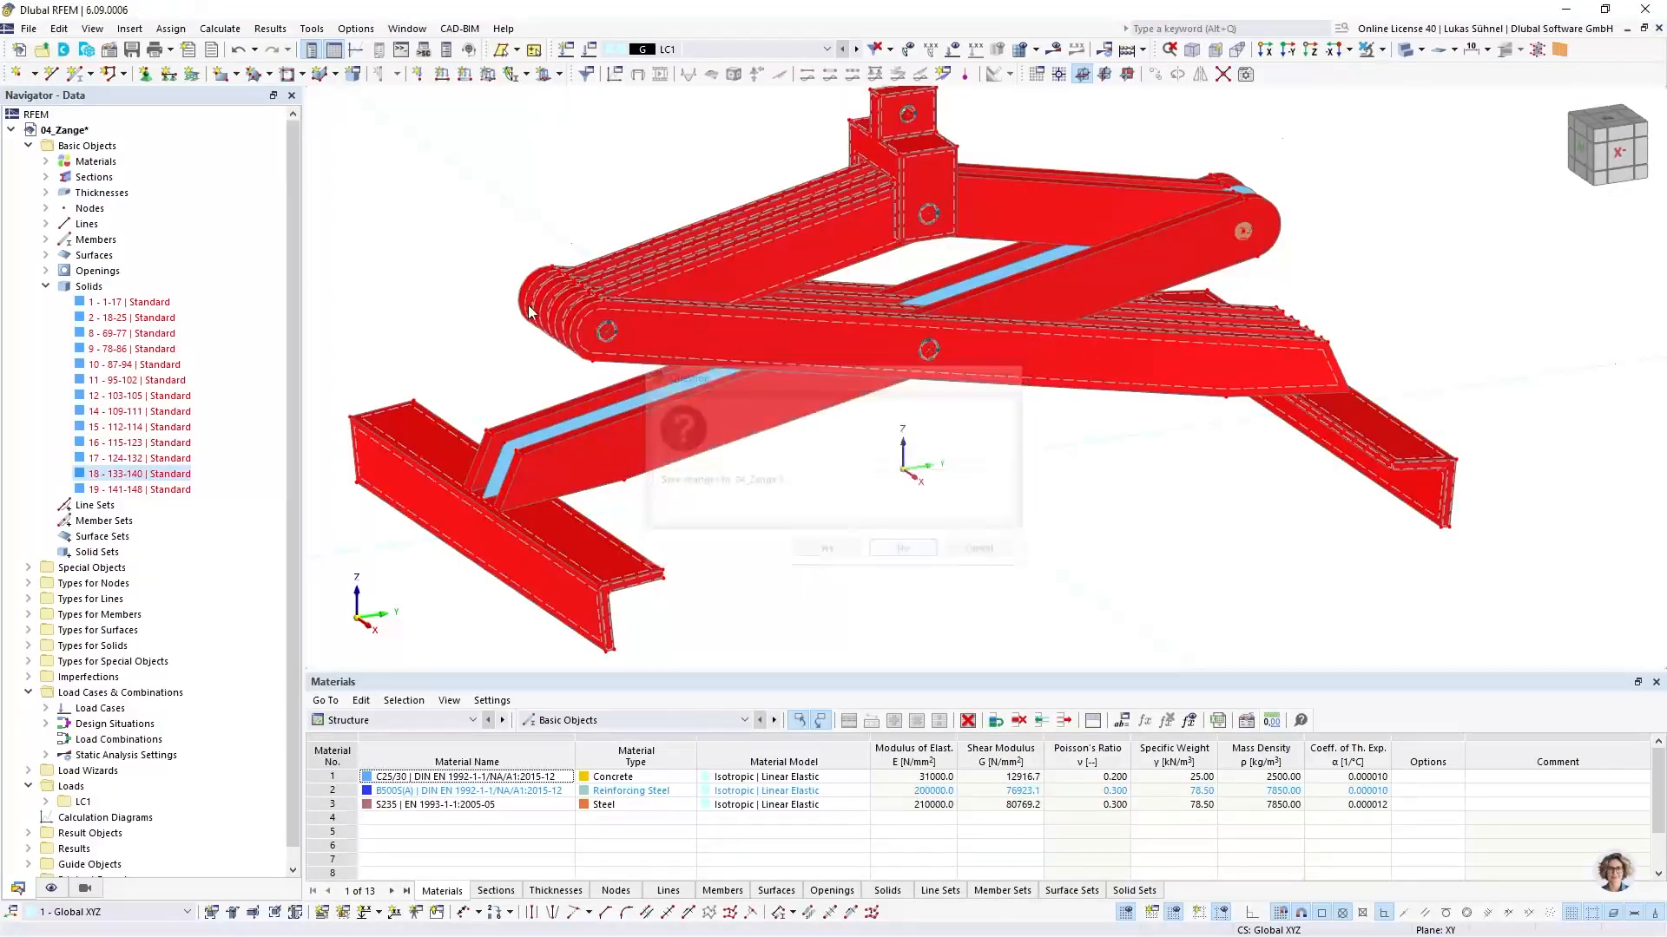
Open the model 05a_Stahlhalle_Anschlüsse.rf6 from the 2025_02 Übersicht Schnittstellen folder
click(27, 30)
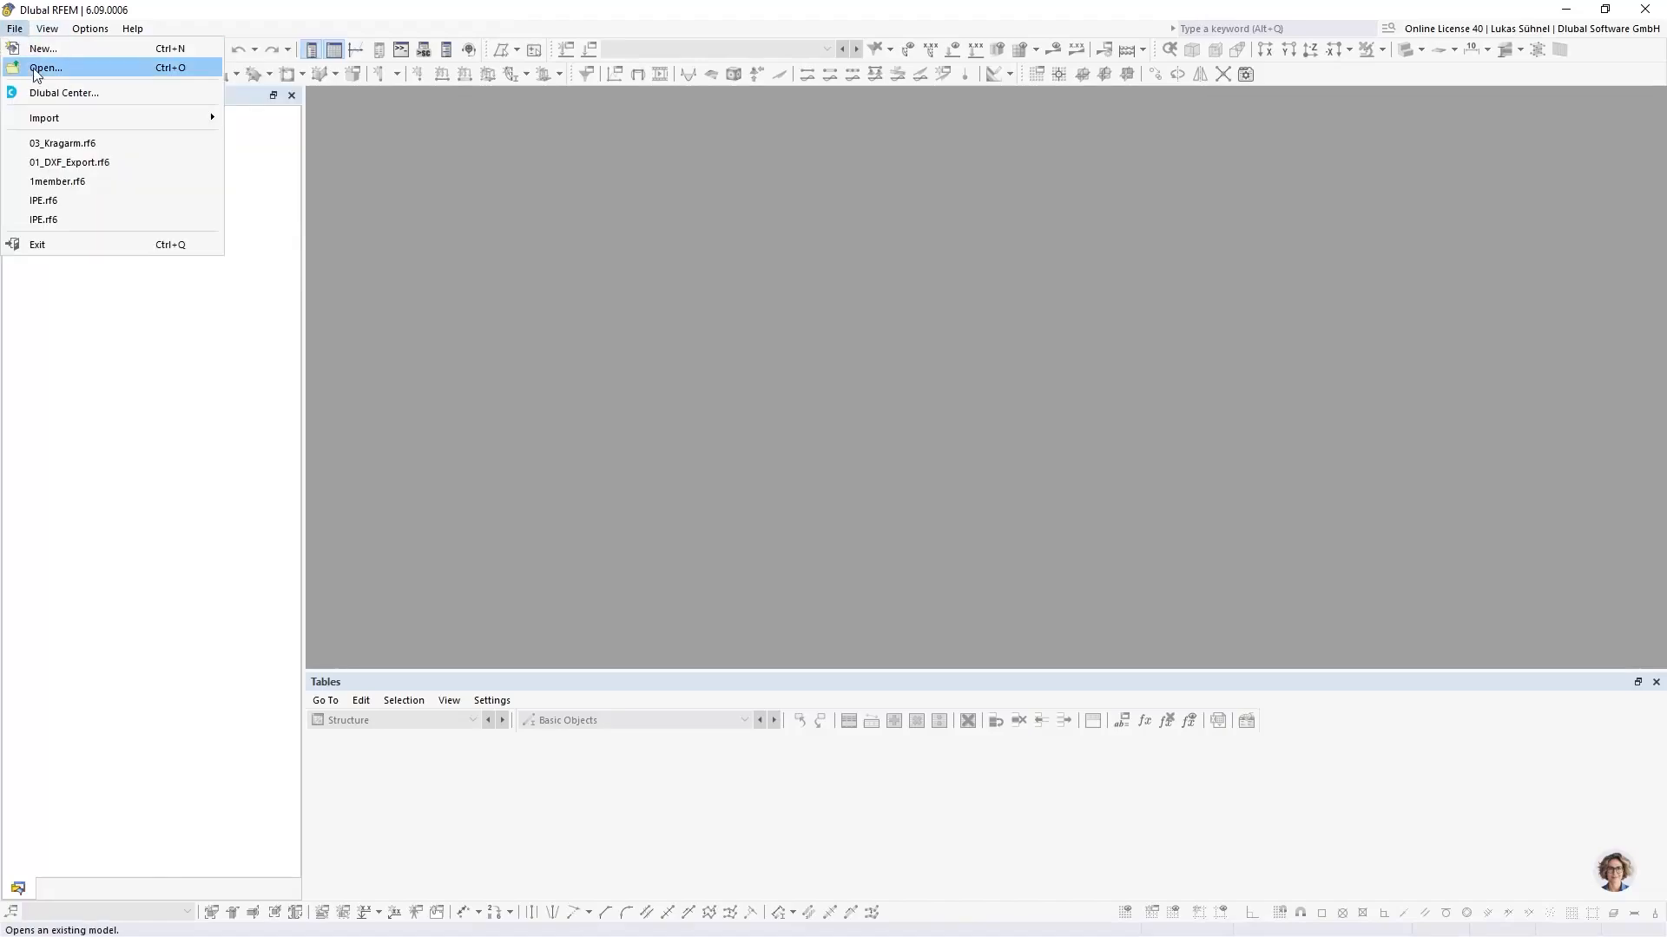
click(39, 68)
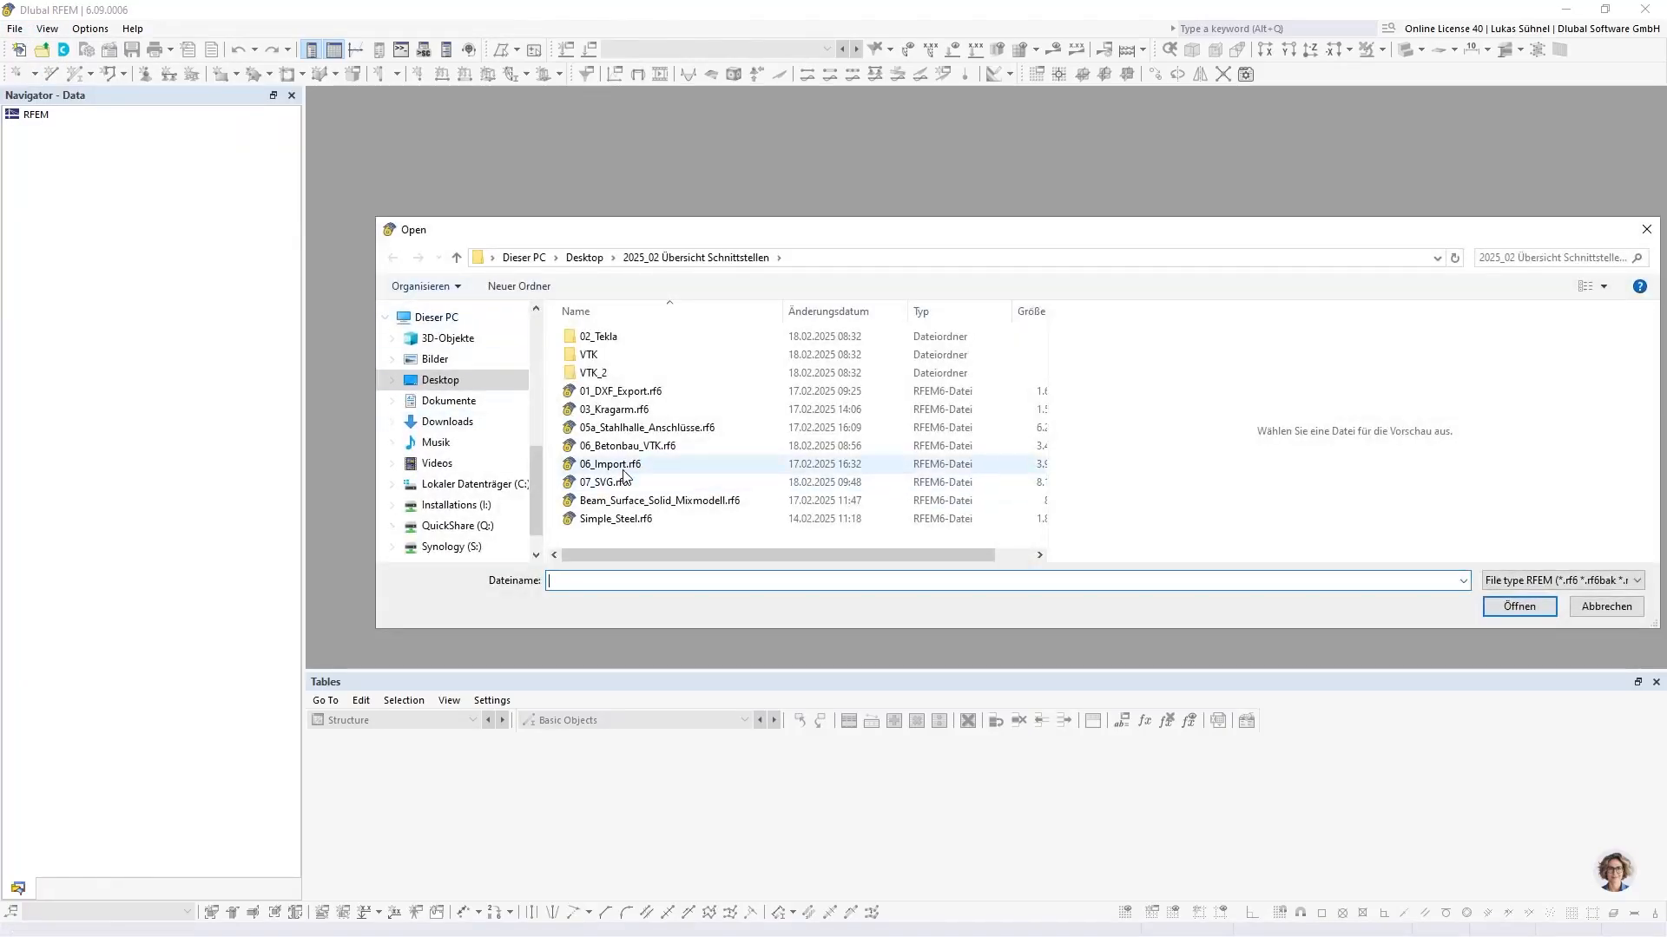
click(633, 428)
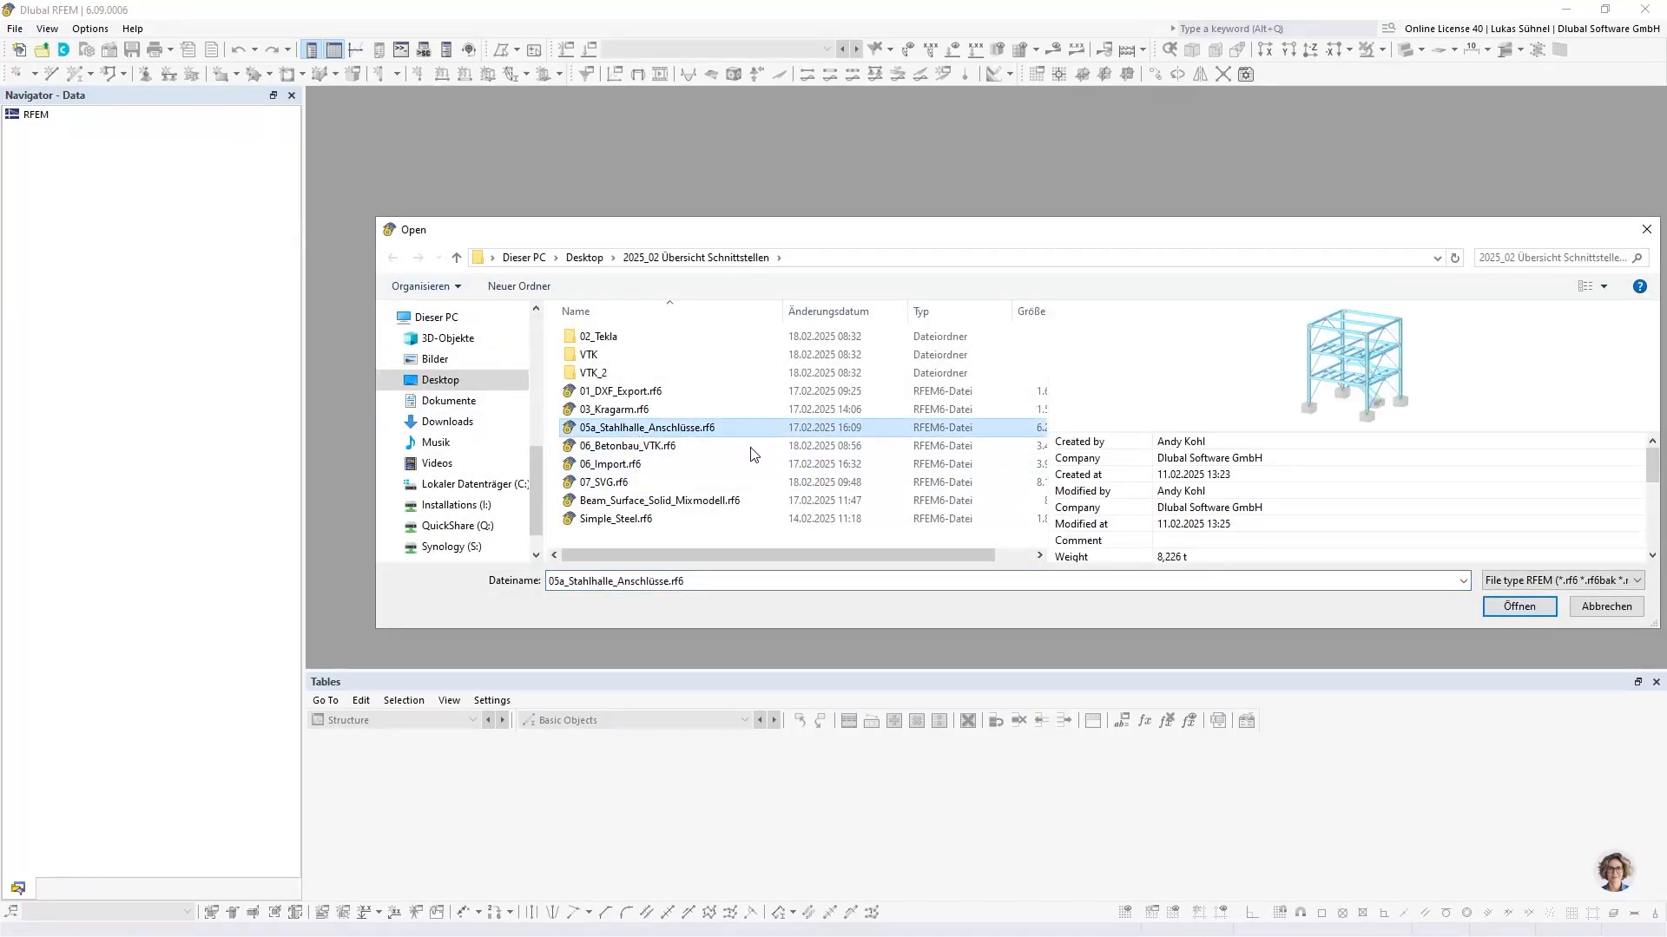
click(1513, 606)
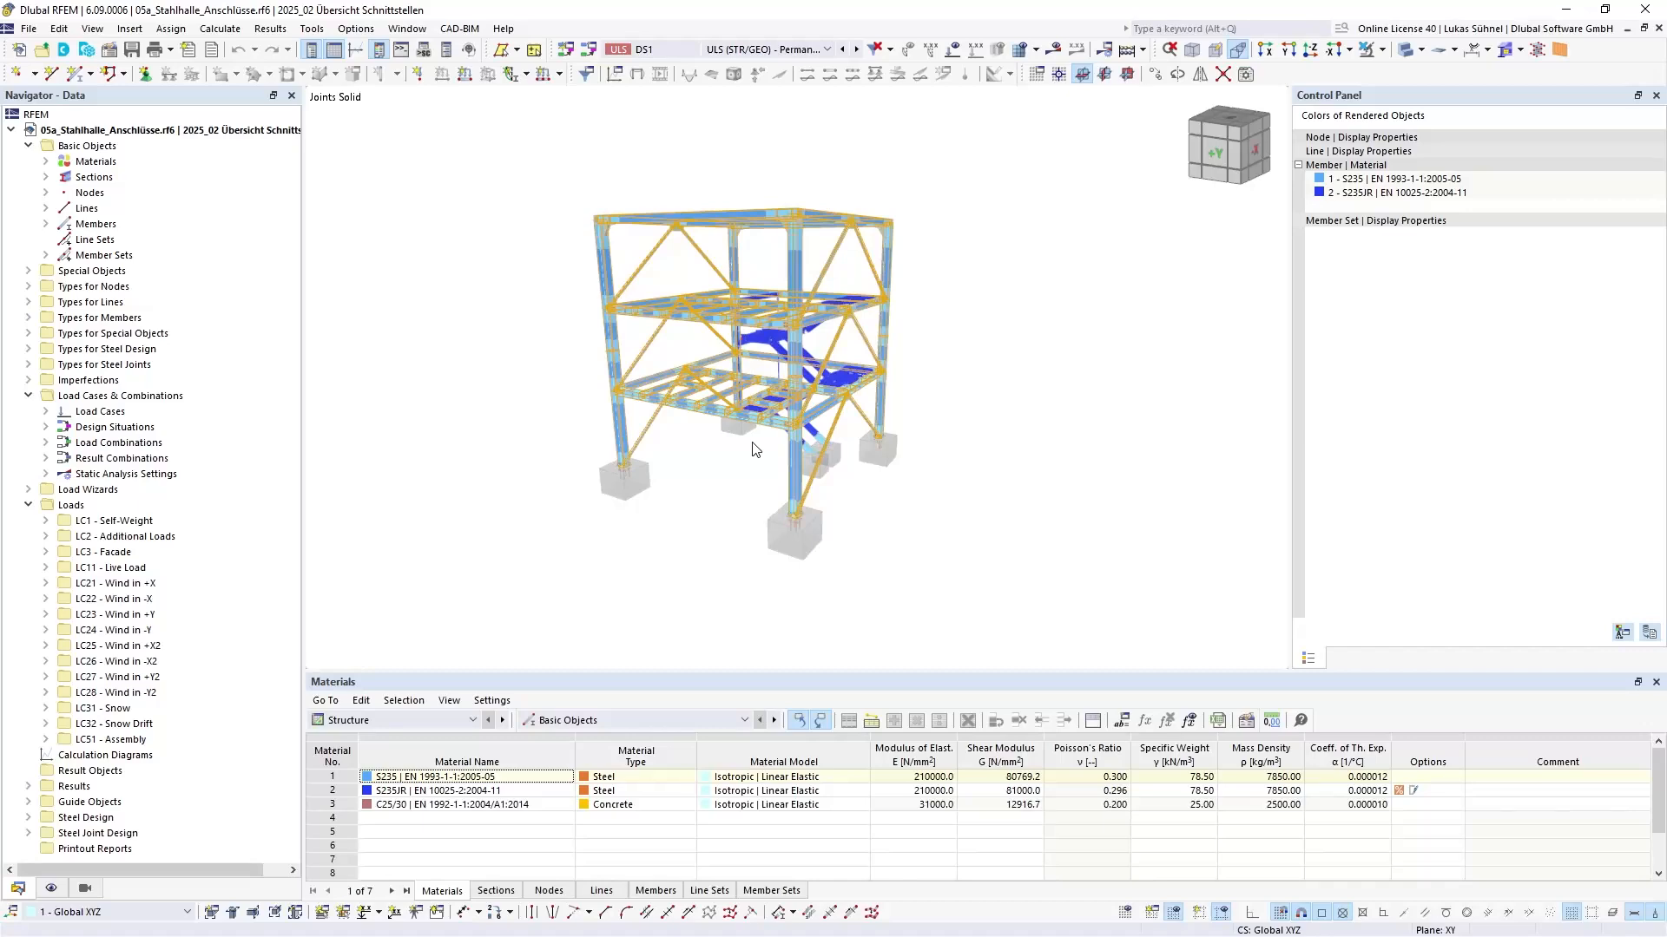
Examine the bolted steel joints between the tower's columns and floor beams from several angles
scroll(608, 395, up, 10)
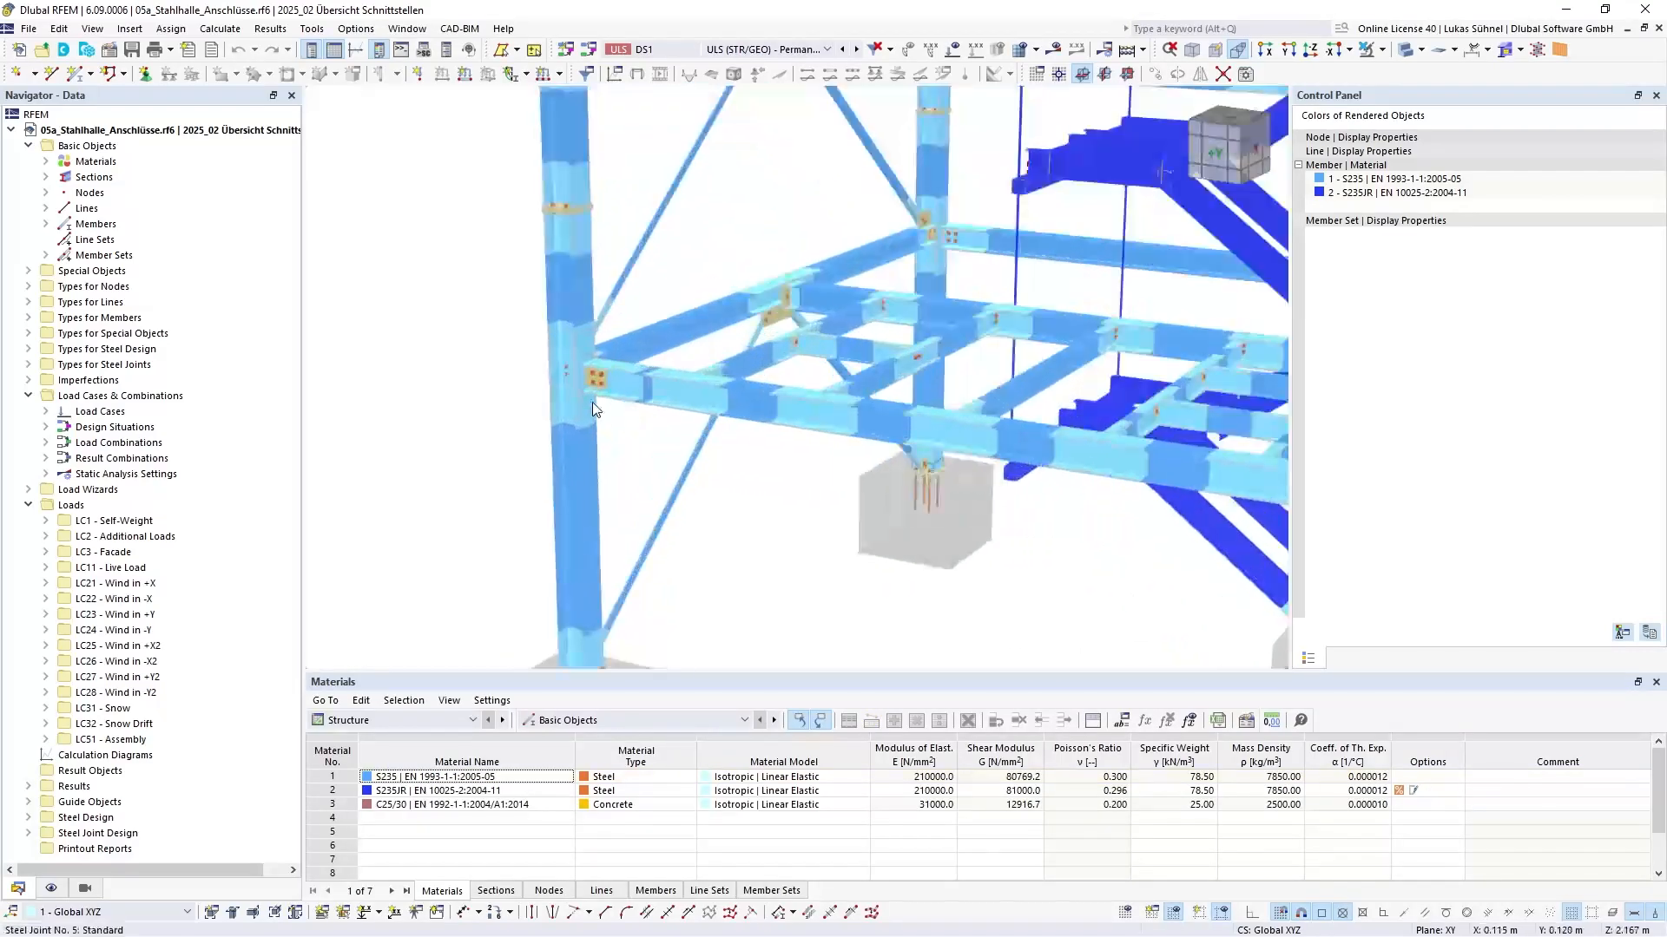
ctrl+middle_drag(592, 408, 659, 372)
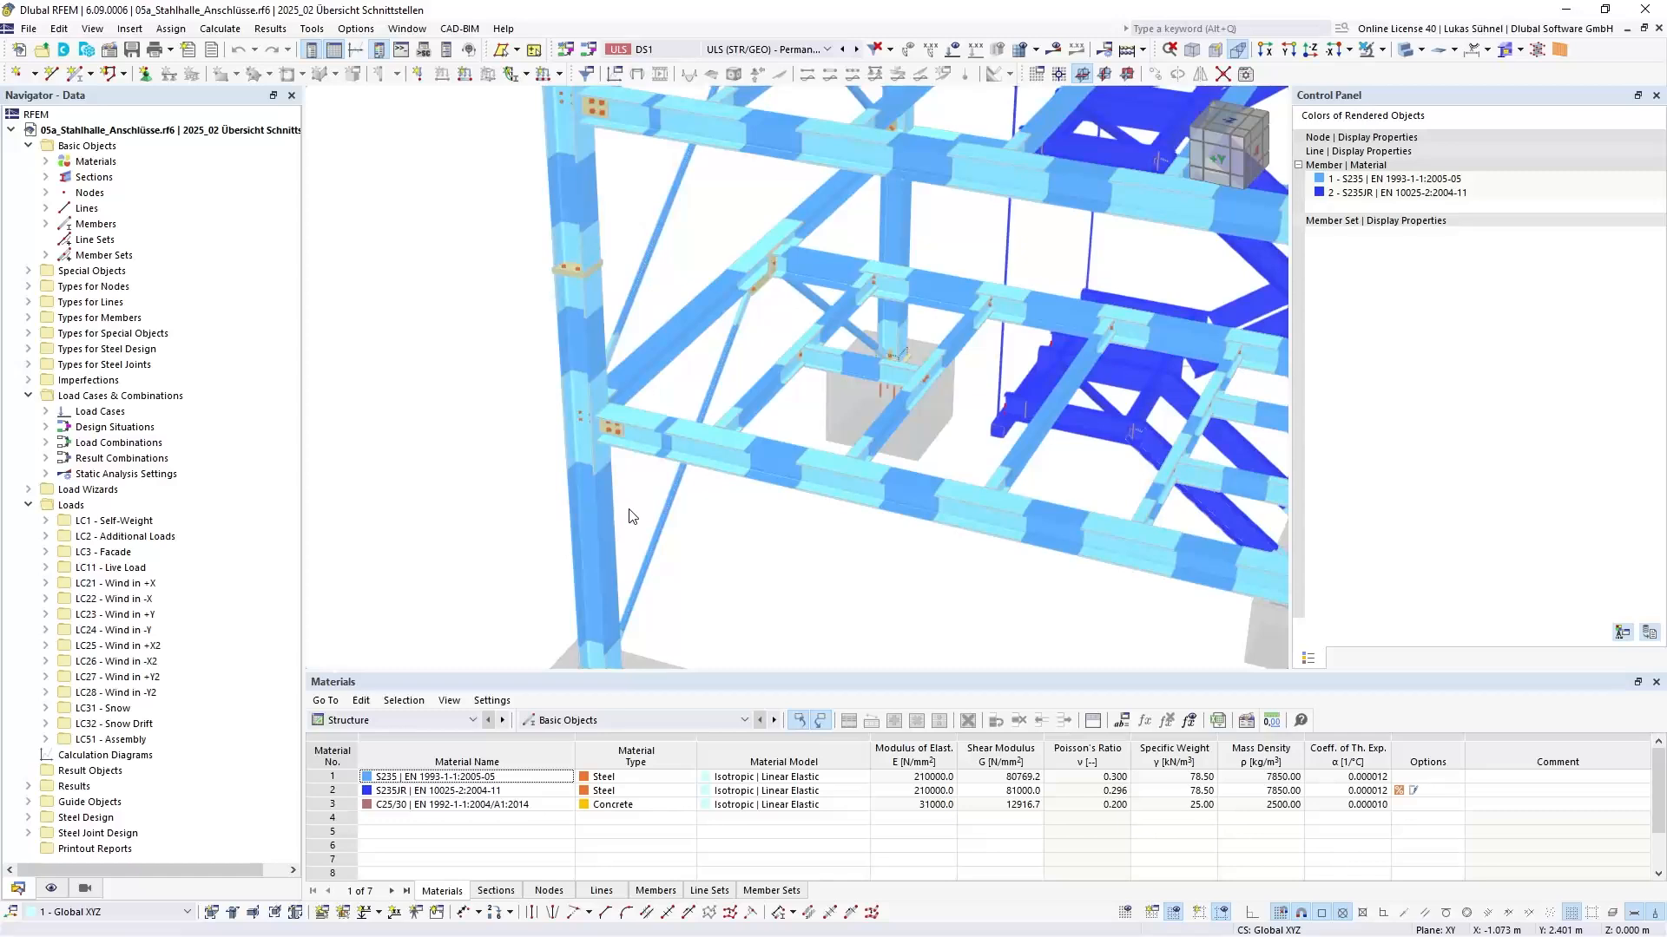
ctrl+middle_drag(631, 515, 674, 526)
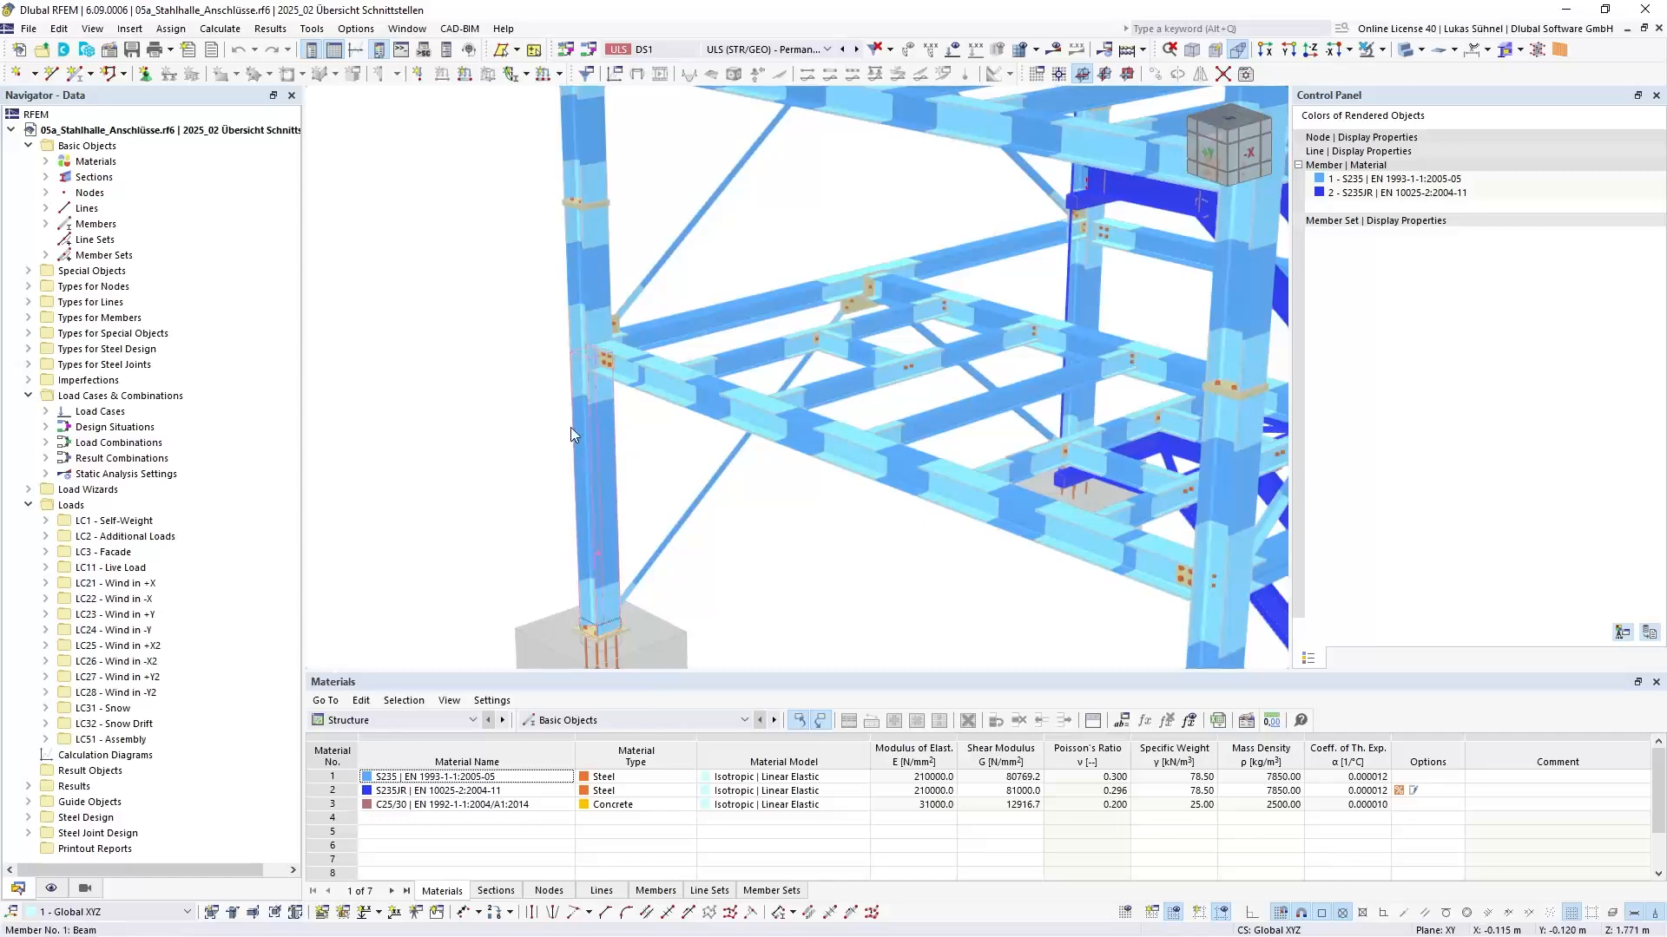
ctrl+middle_drag(676, 434, 634, 564)
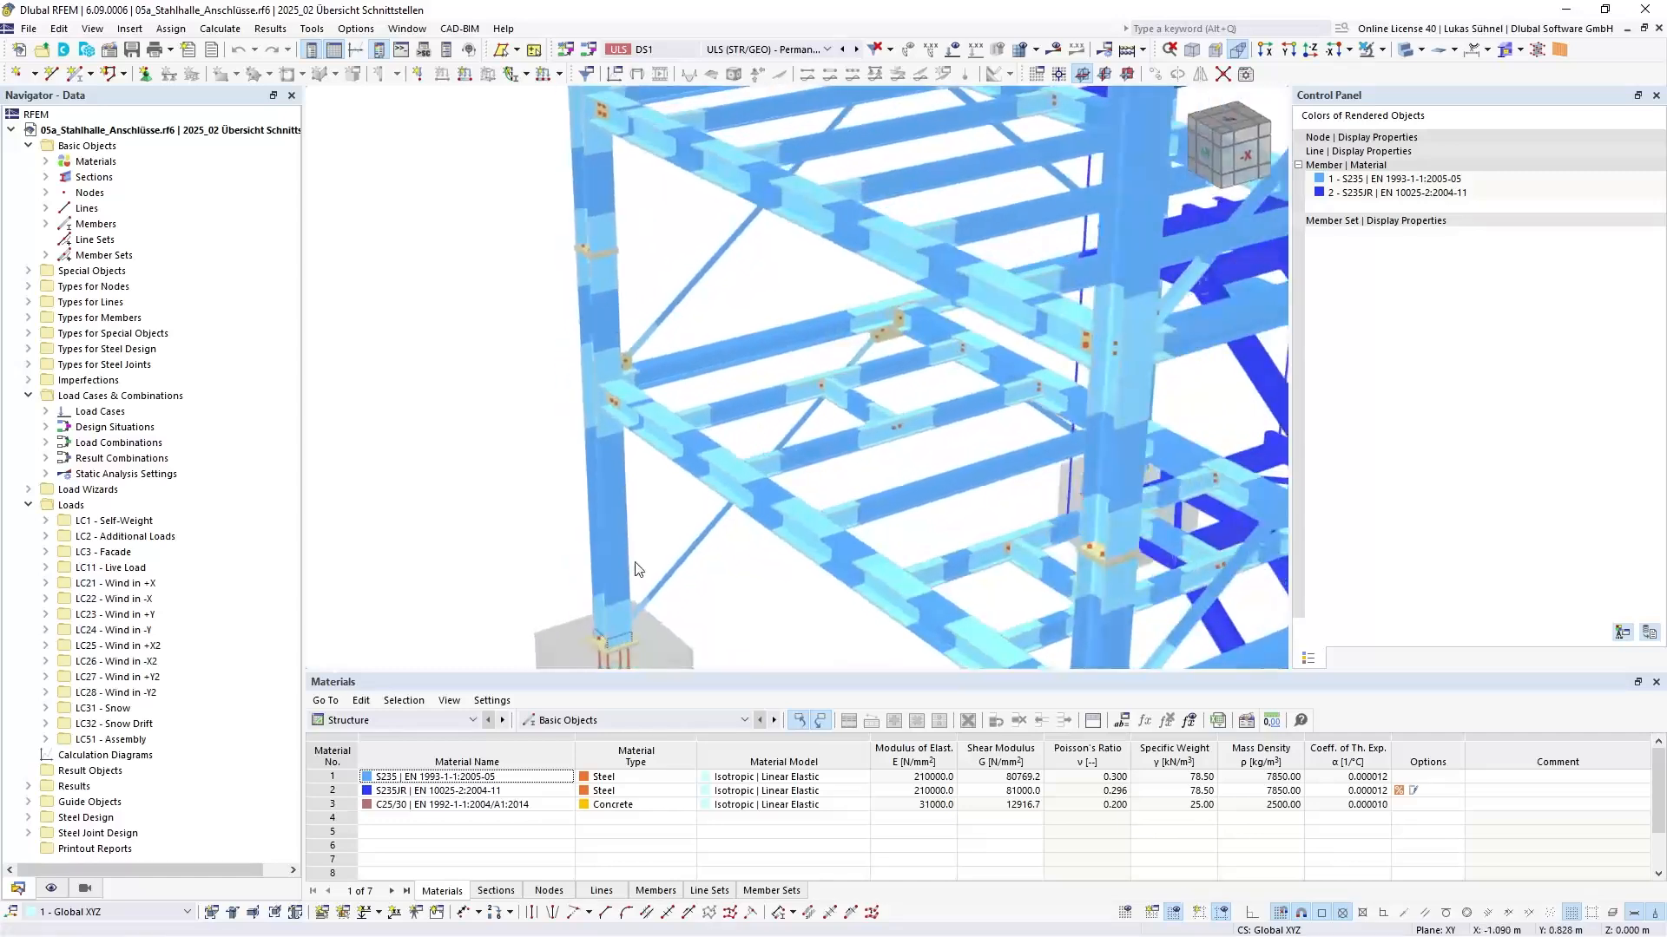
middle_drag(743, 309, 706, 404)
scroll(706, 405, down, 2)
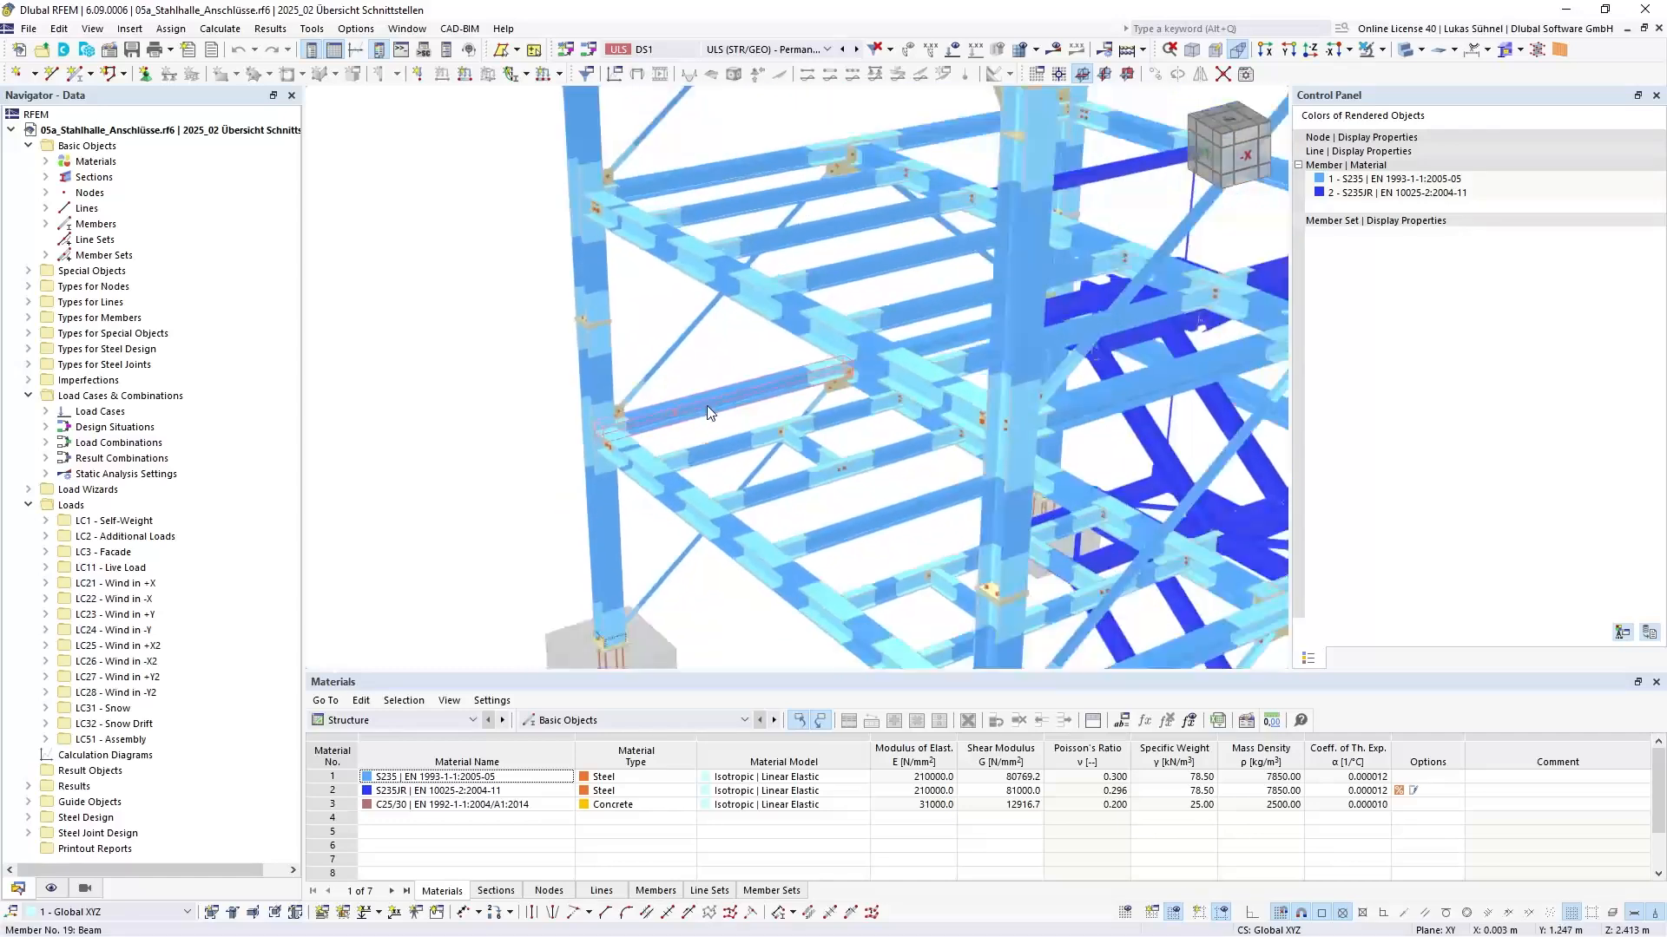
middle_drag(639, 324, 692, 327)
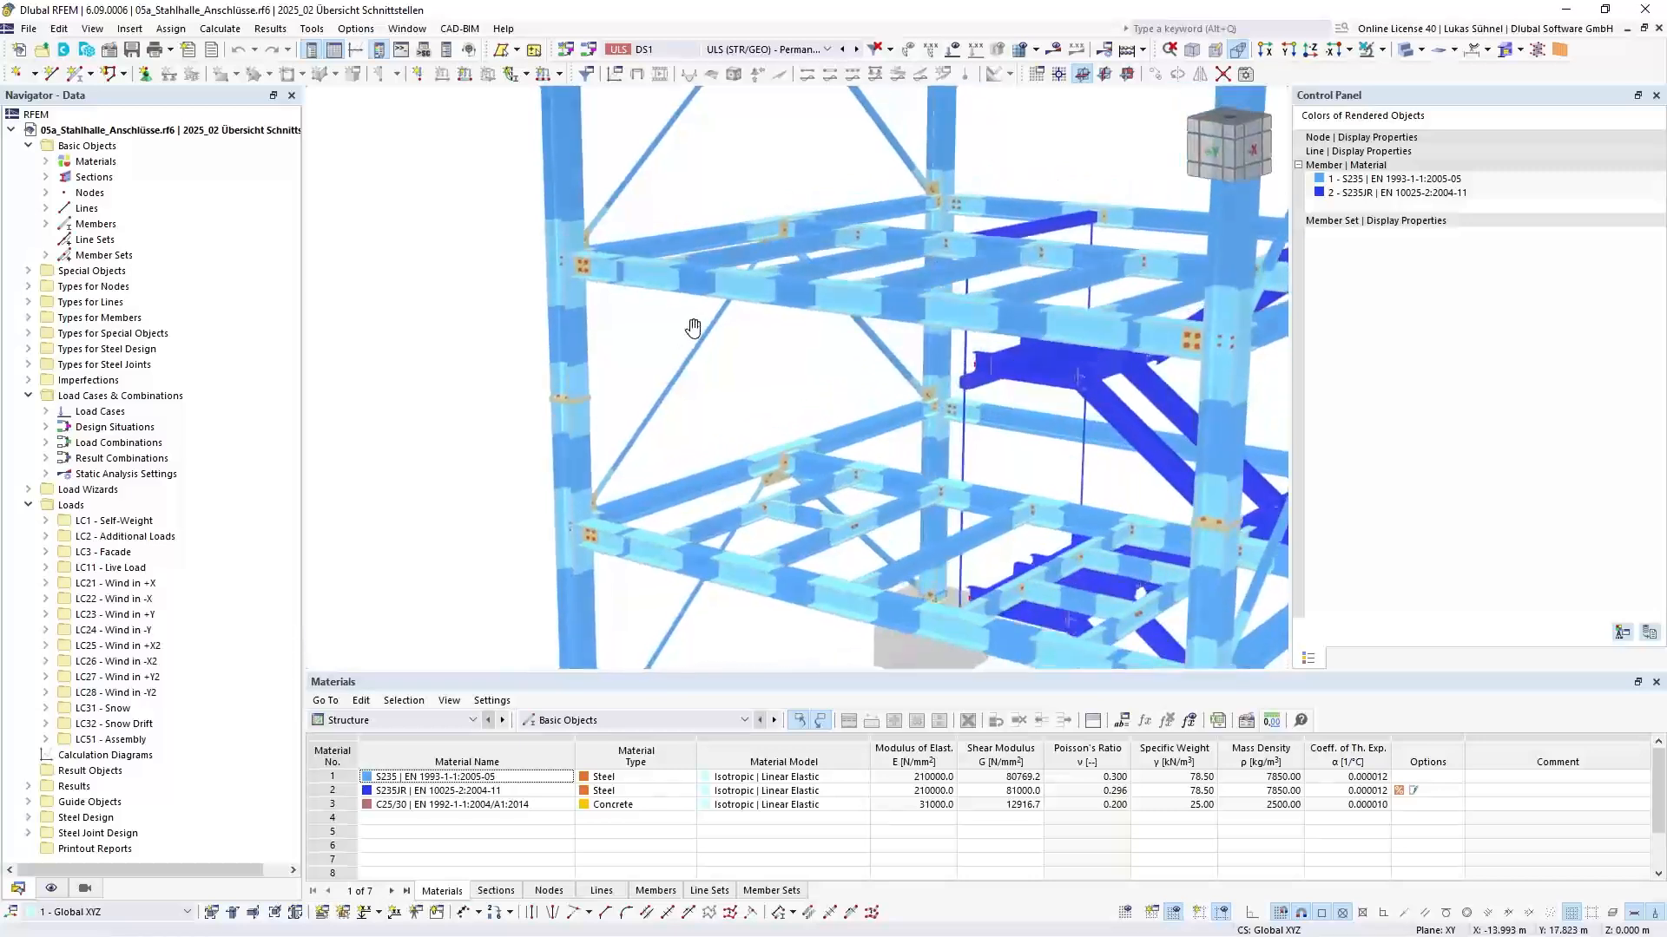
Examine the brace gusset plate joint under the floor beam up close, and view the whole steel tower
scroll(804, 471, up, 8)
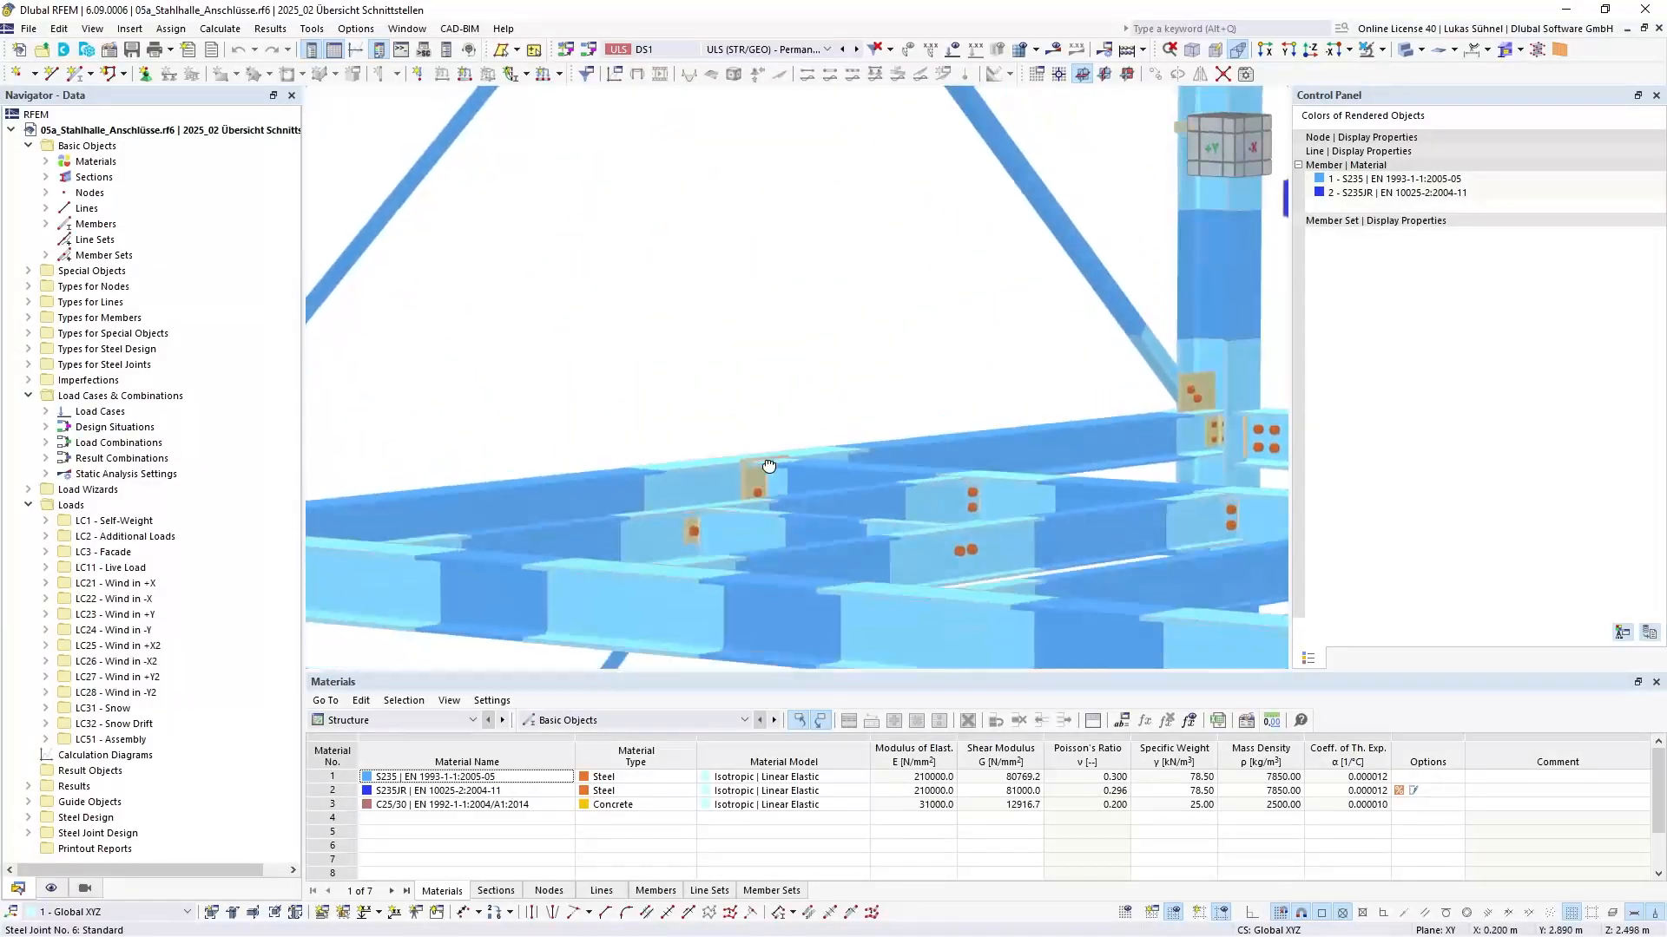
scroll(769, 513, down, 2)
scroll(758, 544, up, 3)
scroll(759, 544, down, 5)
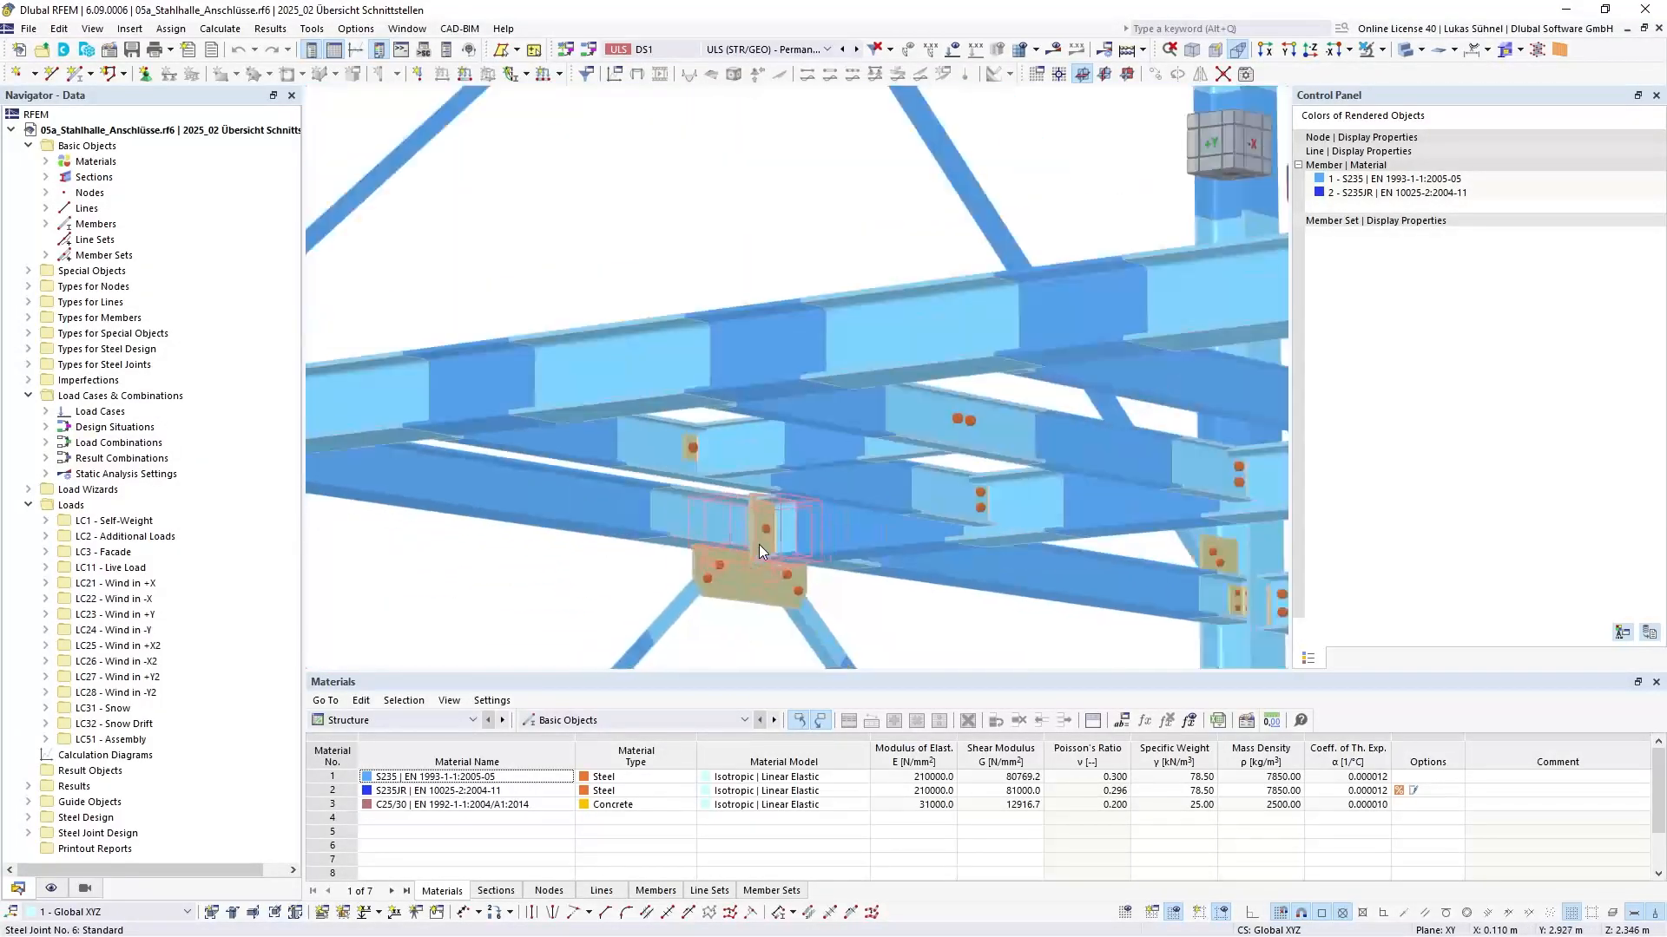
scroll(743, 521, down, 6)
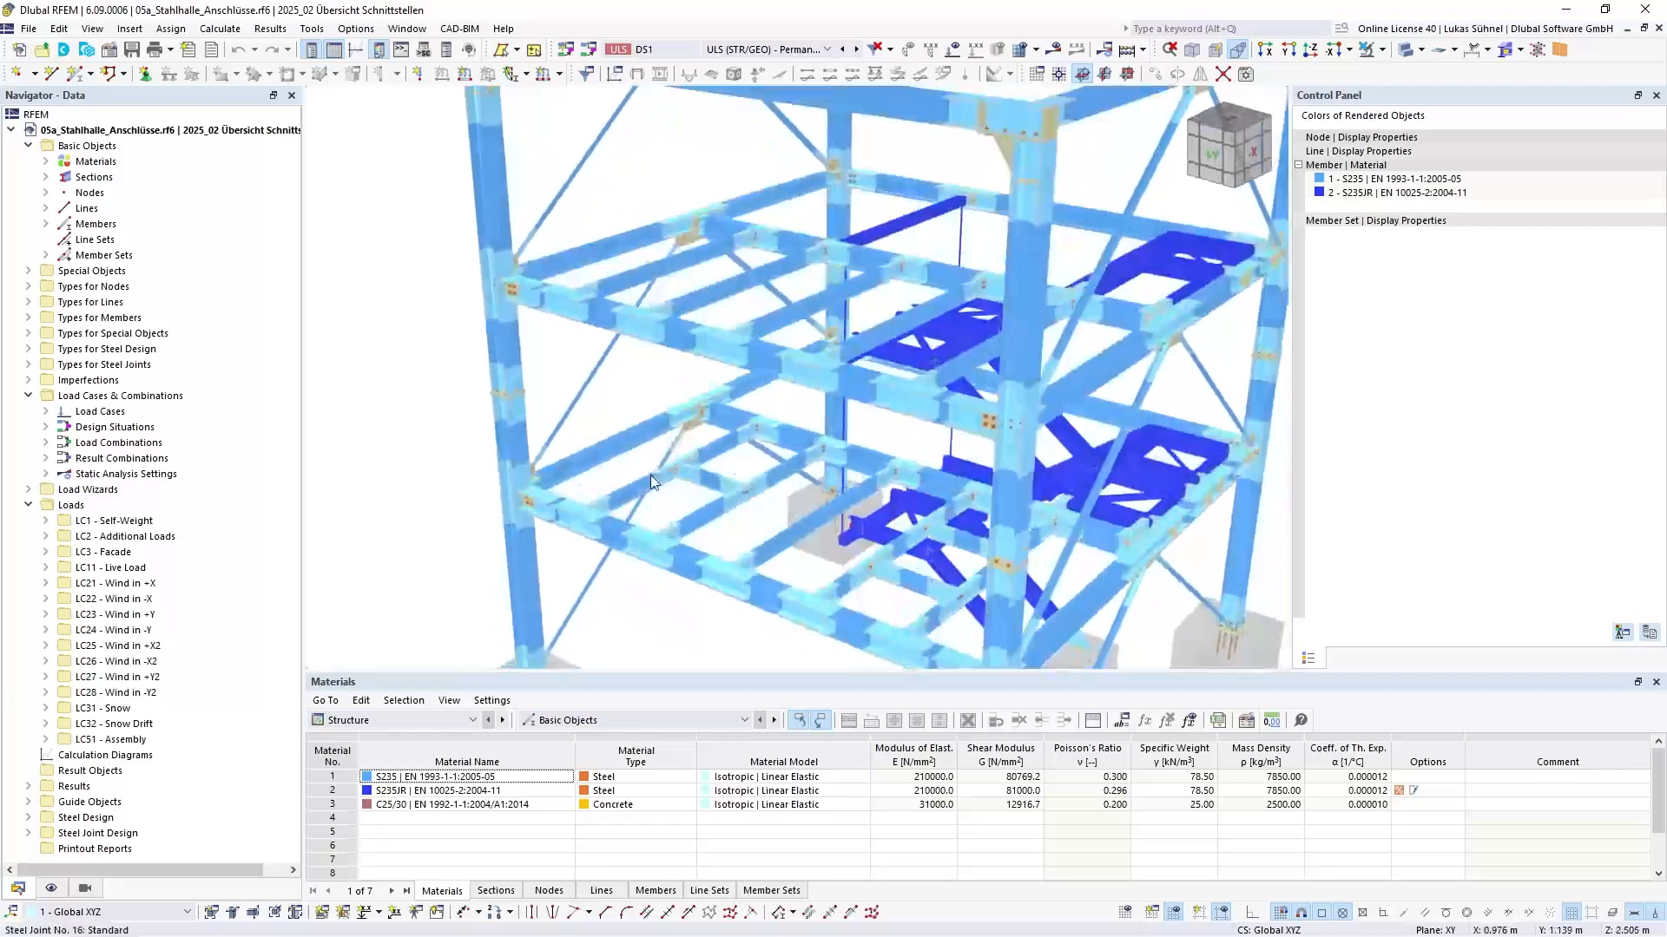
ctrl+middle_drag(786, 520, 893, 361)
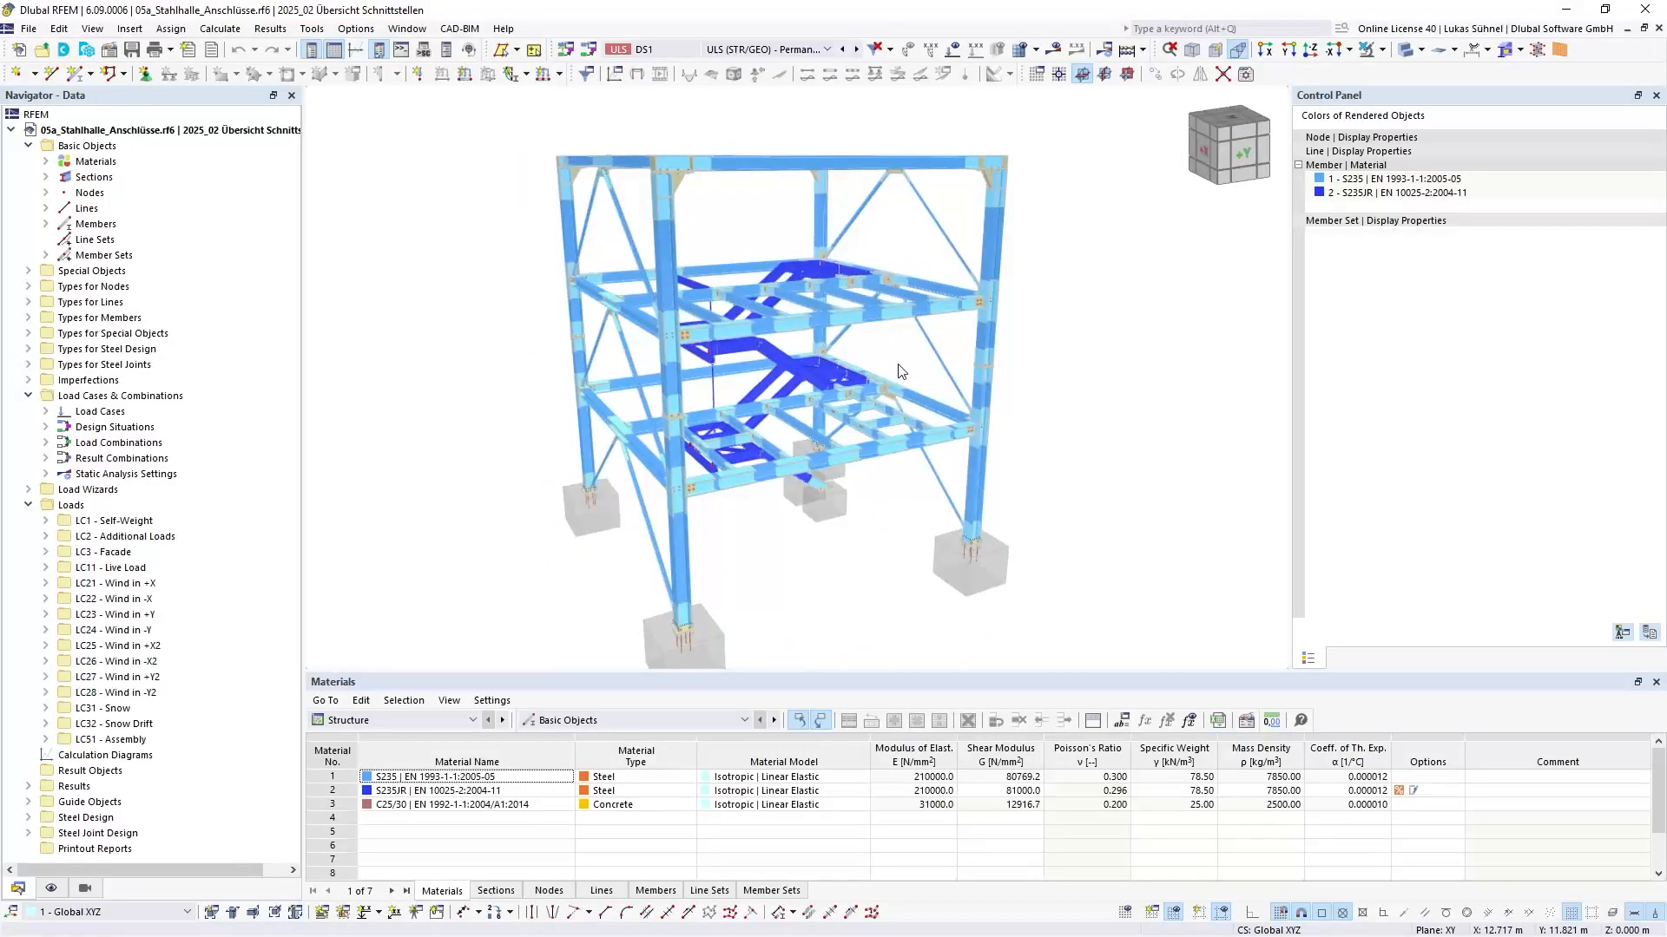
Export the steel tower to the Desktop as binary glTF 2.0, named 05a_Stahlhalle_Anschlüsse.glb
middle_drag(437, 396, 451, 364)
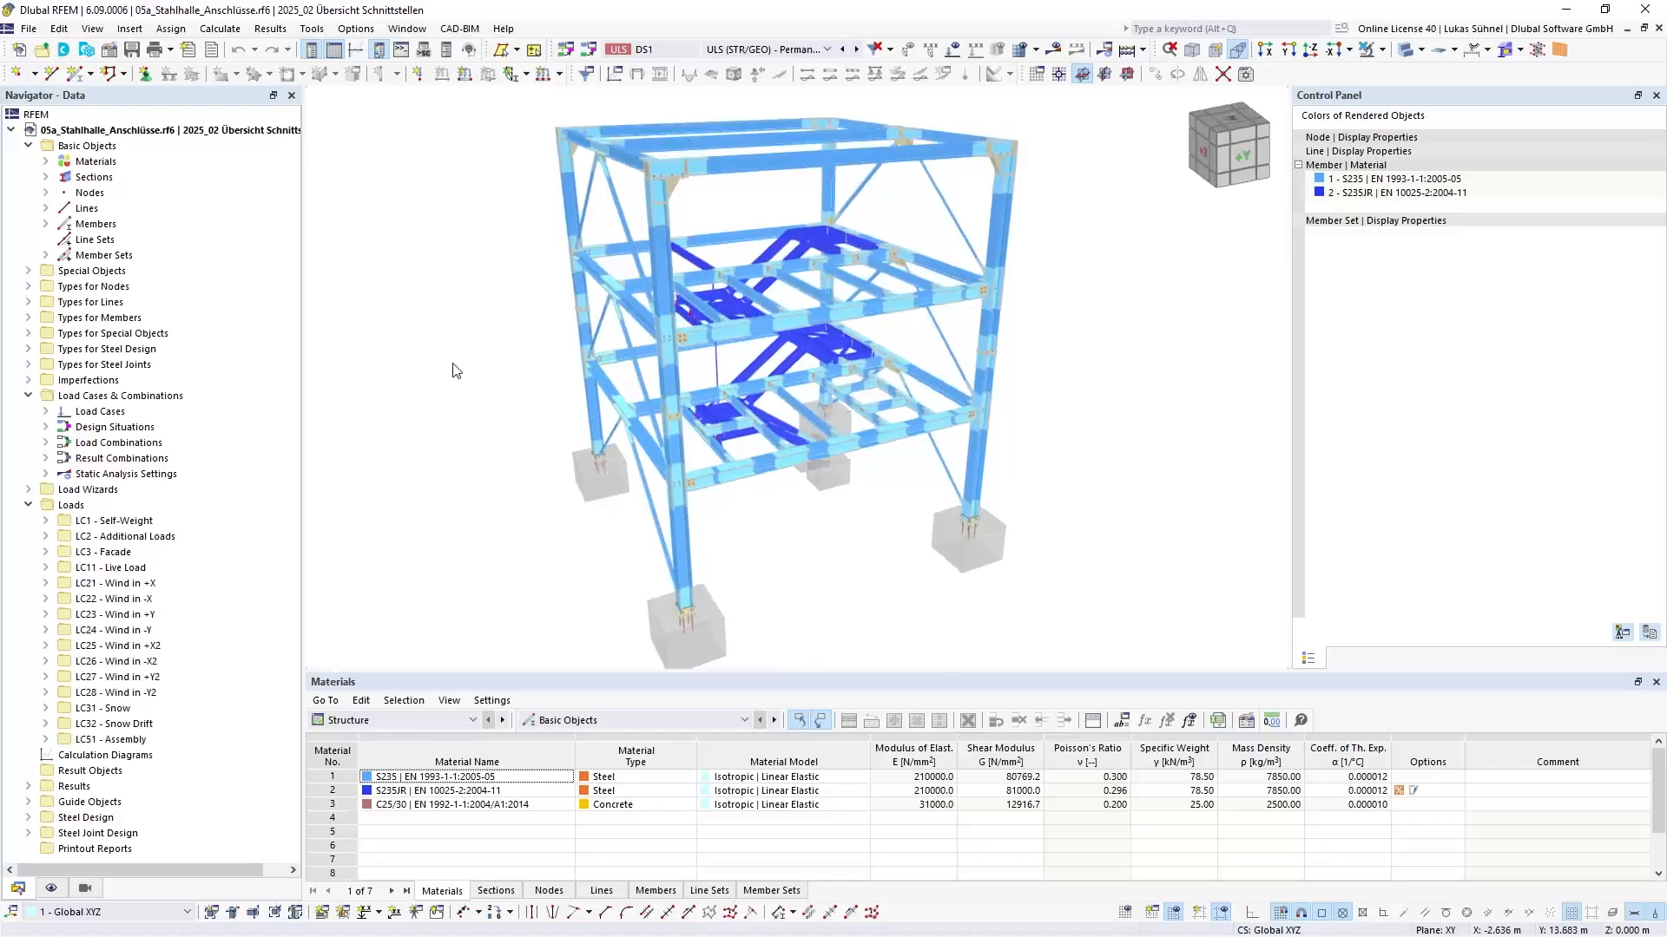
click(28, 28)
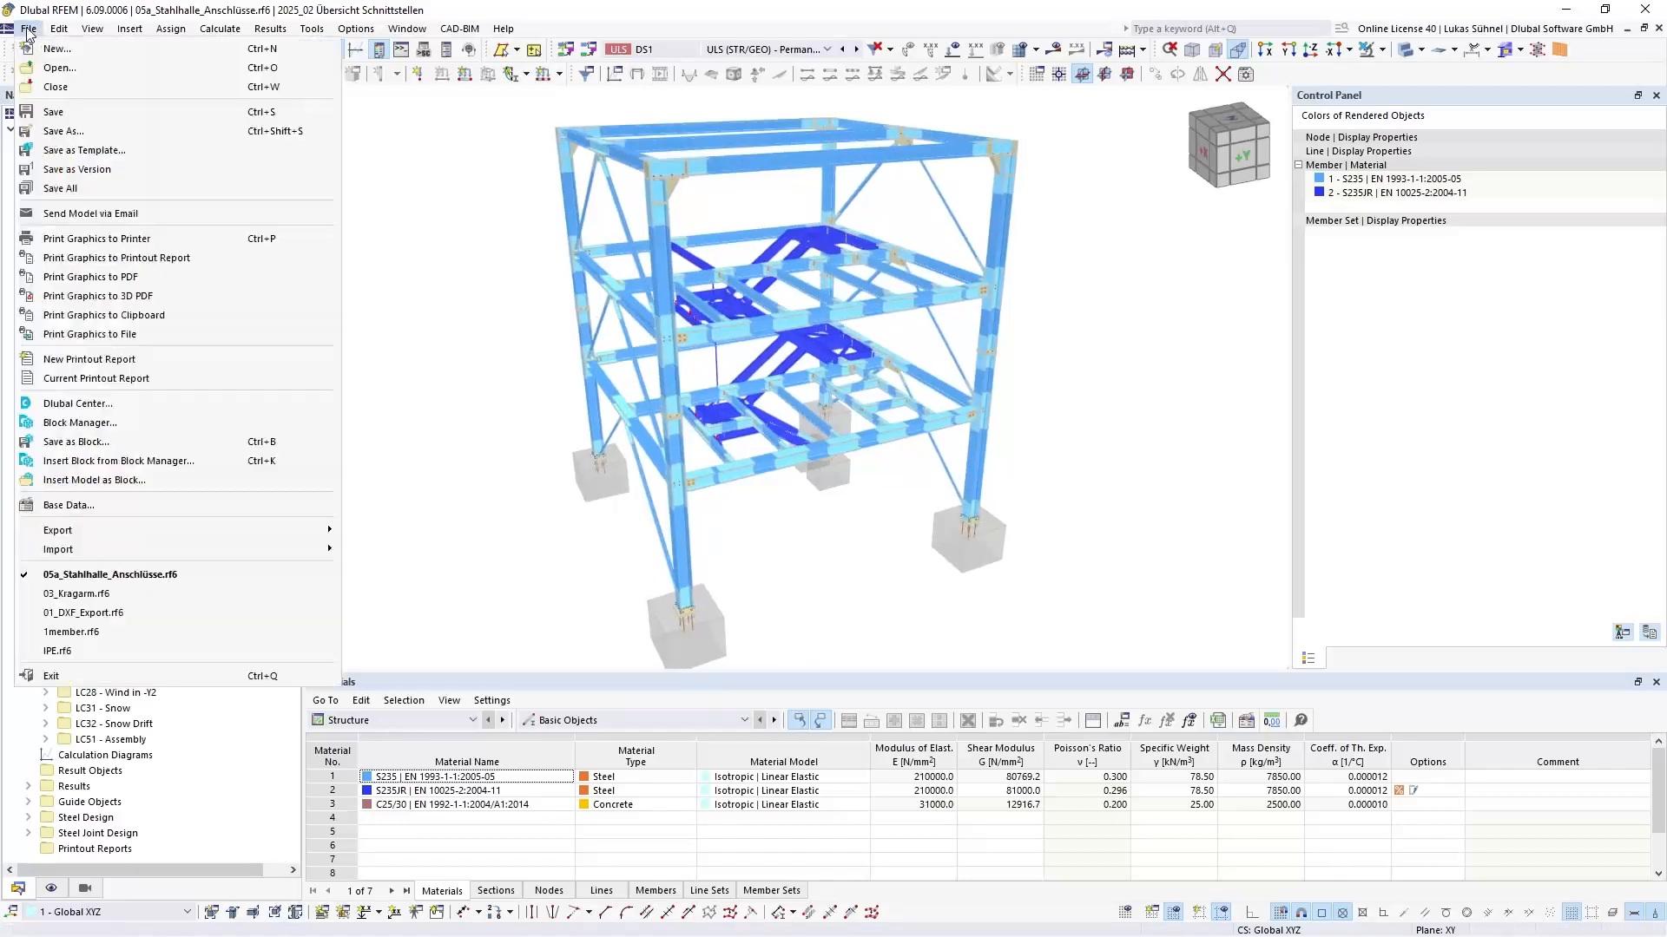
mouse_move(236, 530)
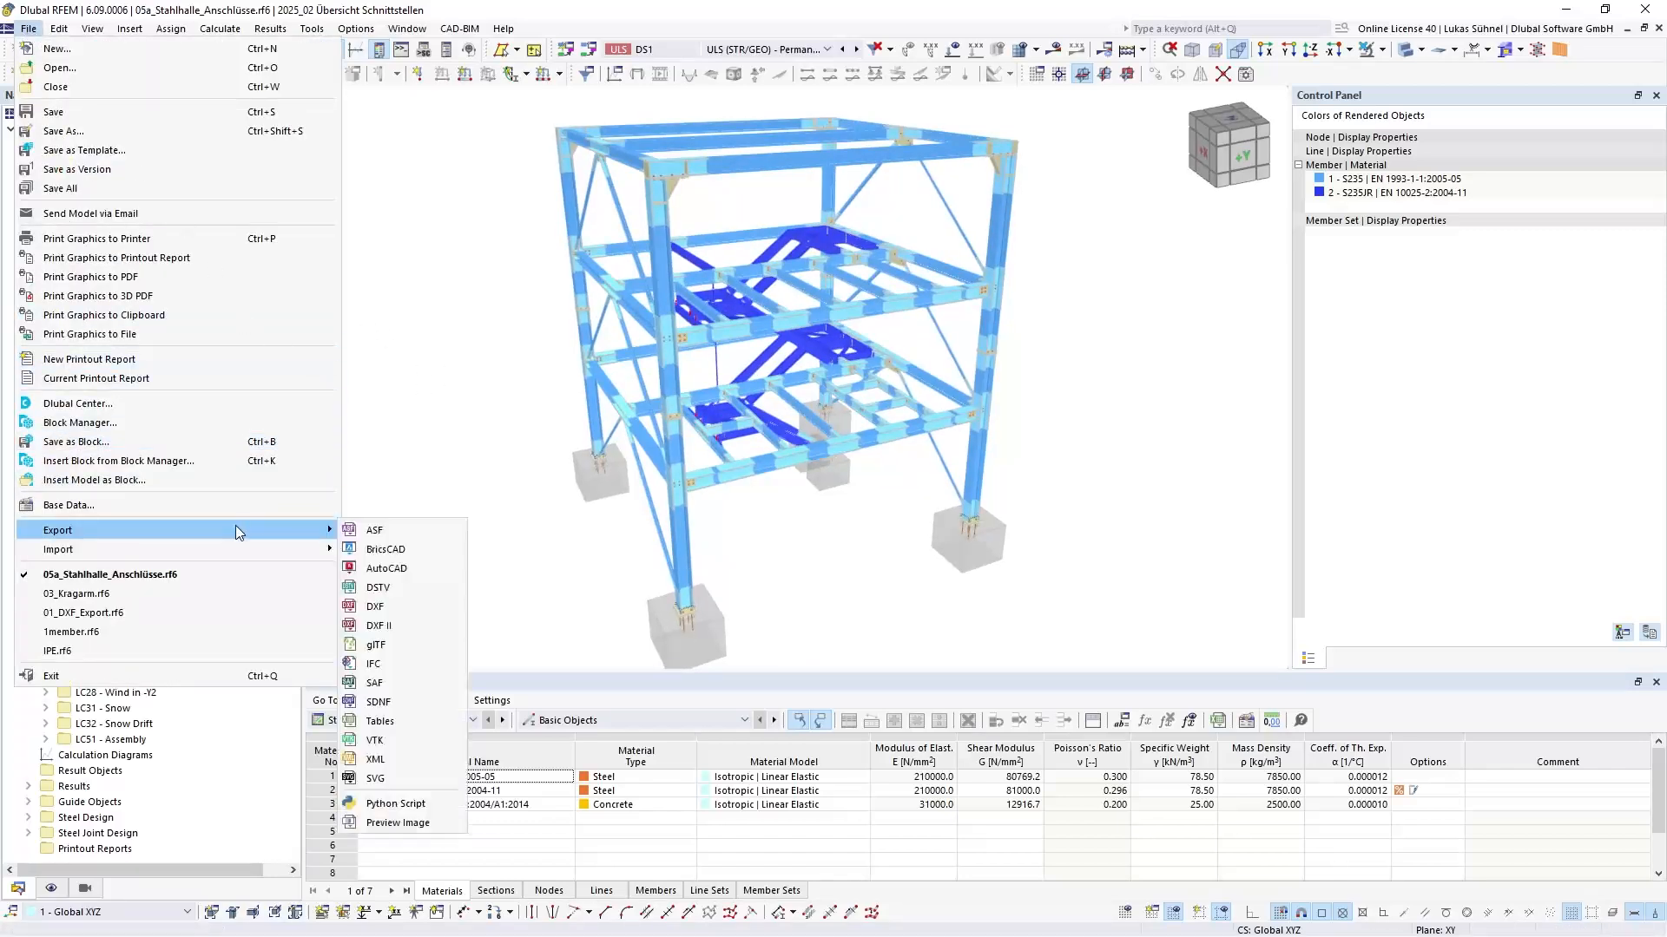
click(389, 644)
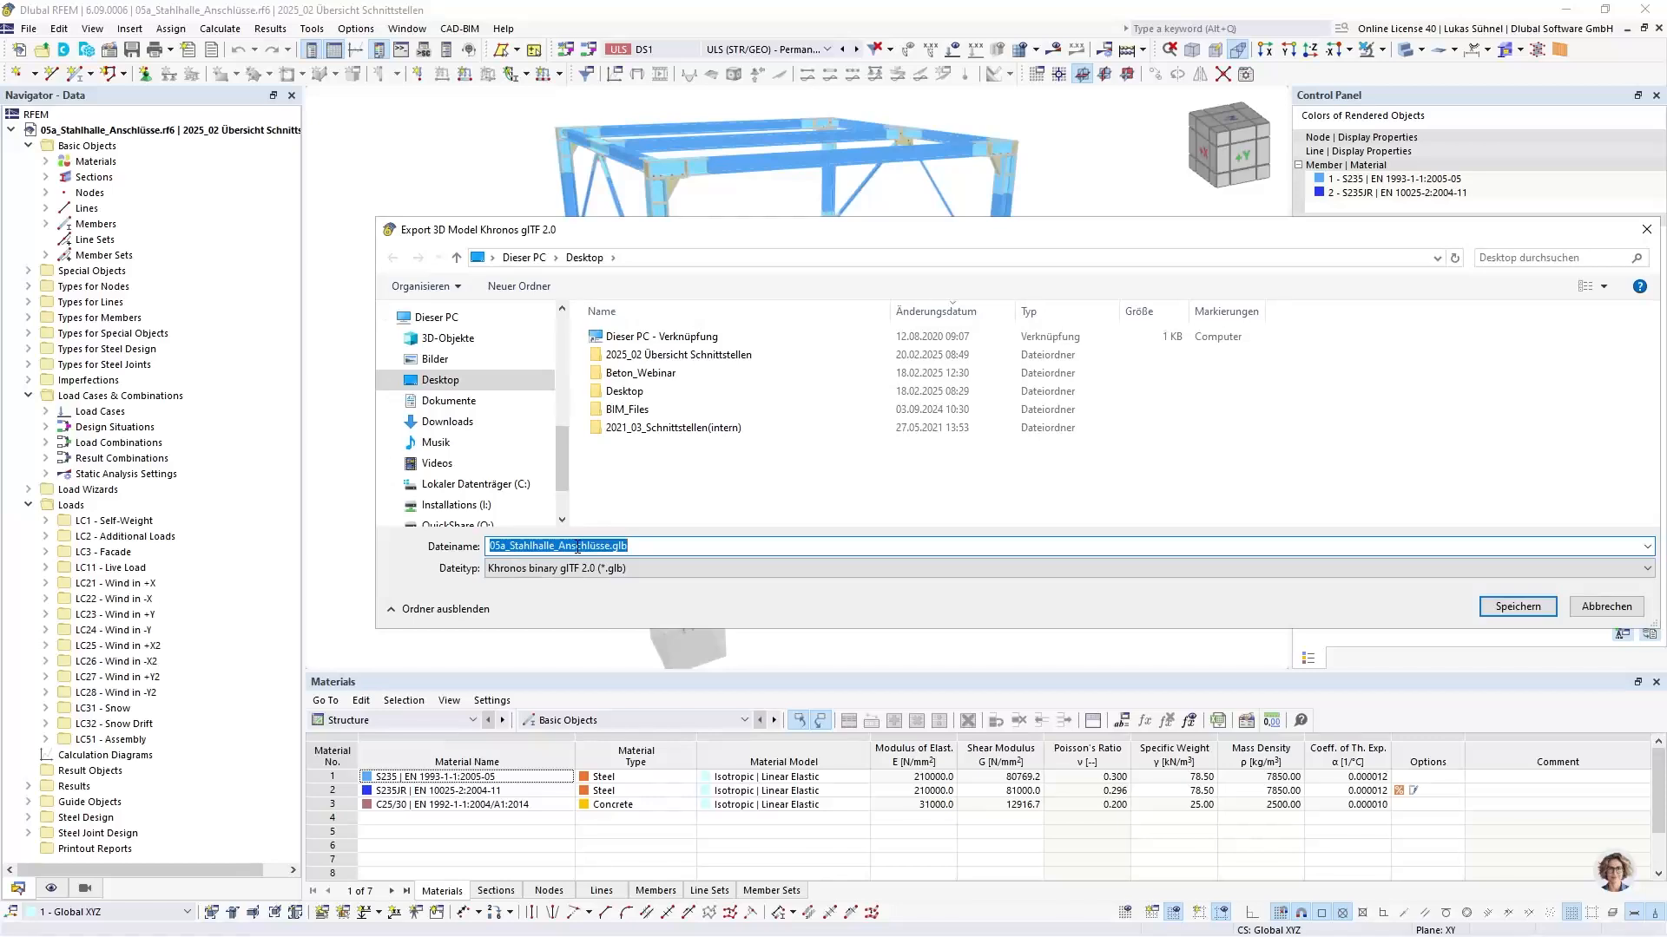
click(1494, 605)
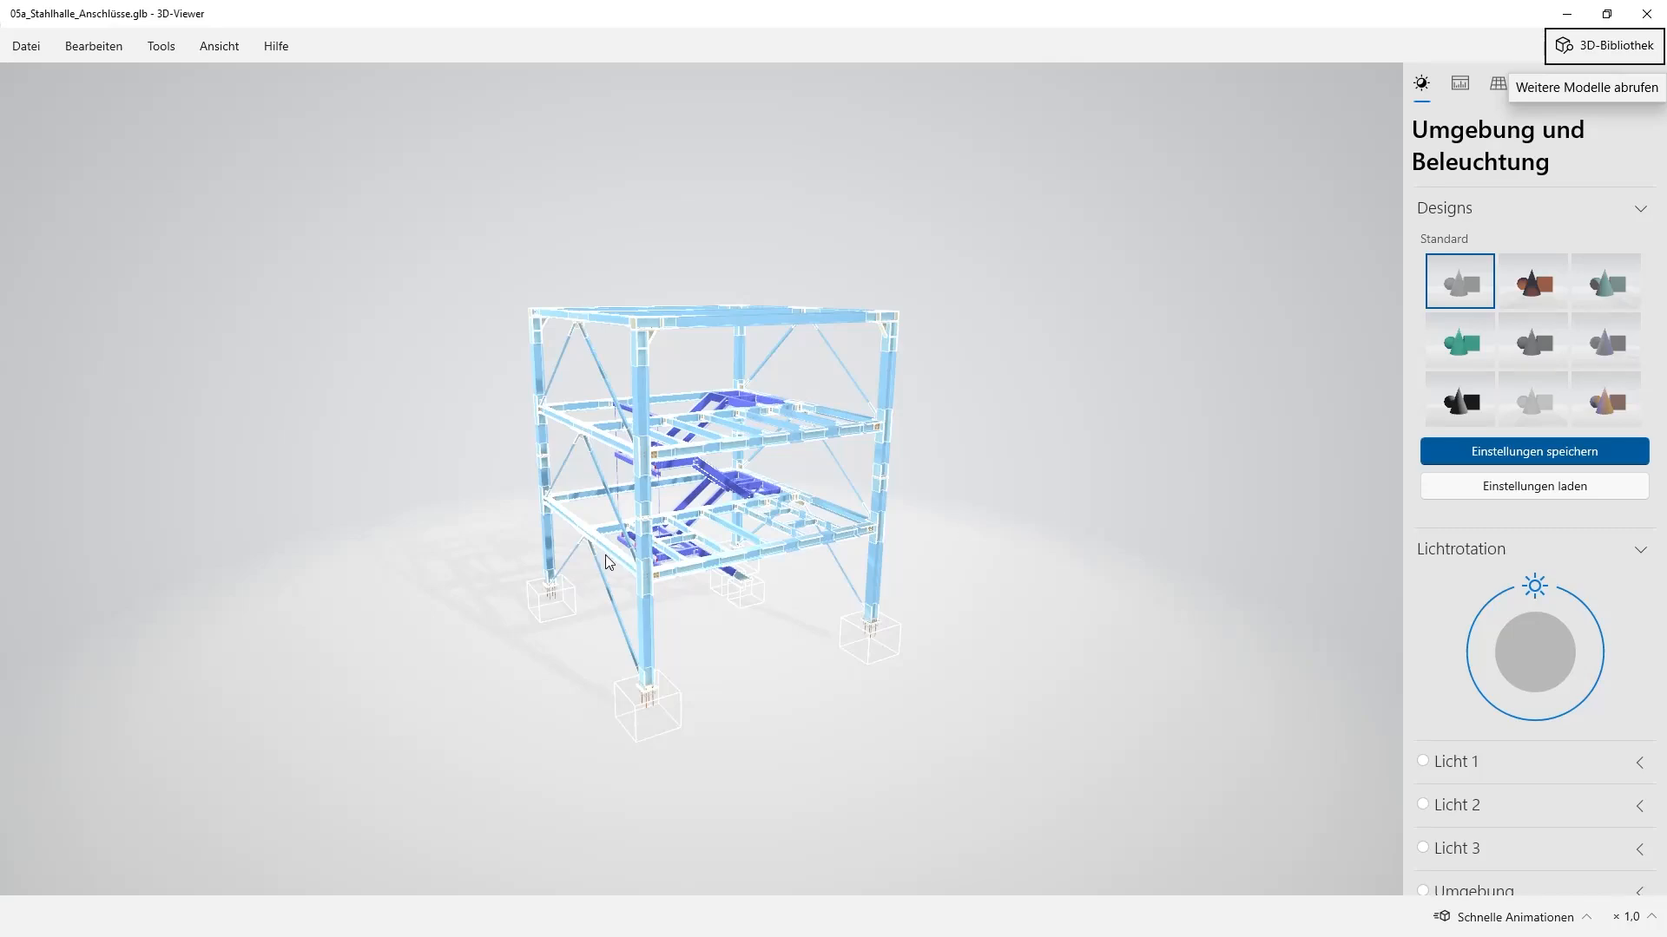
Examine the exported tower's stairs, floor beams and bolted joints up close from inside the structure in 3D-Viewer
scroll(753, 606, up, 5)
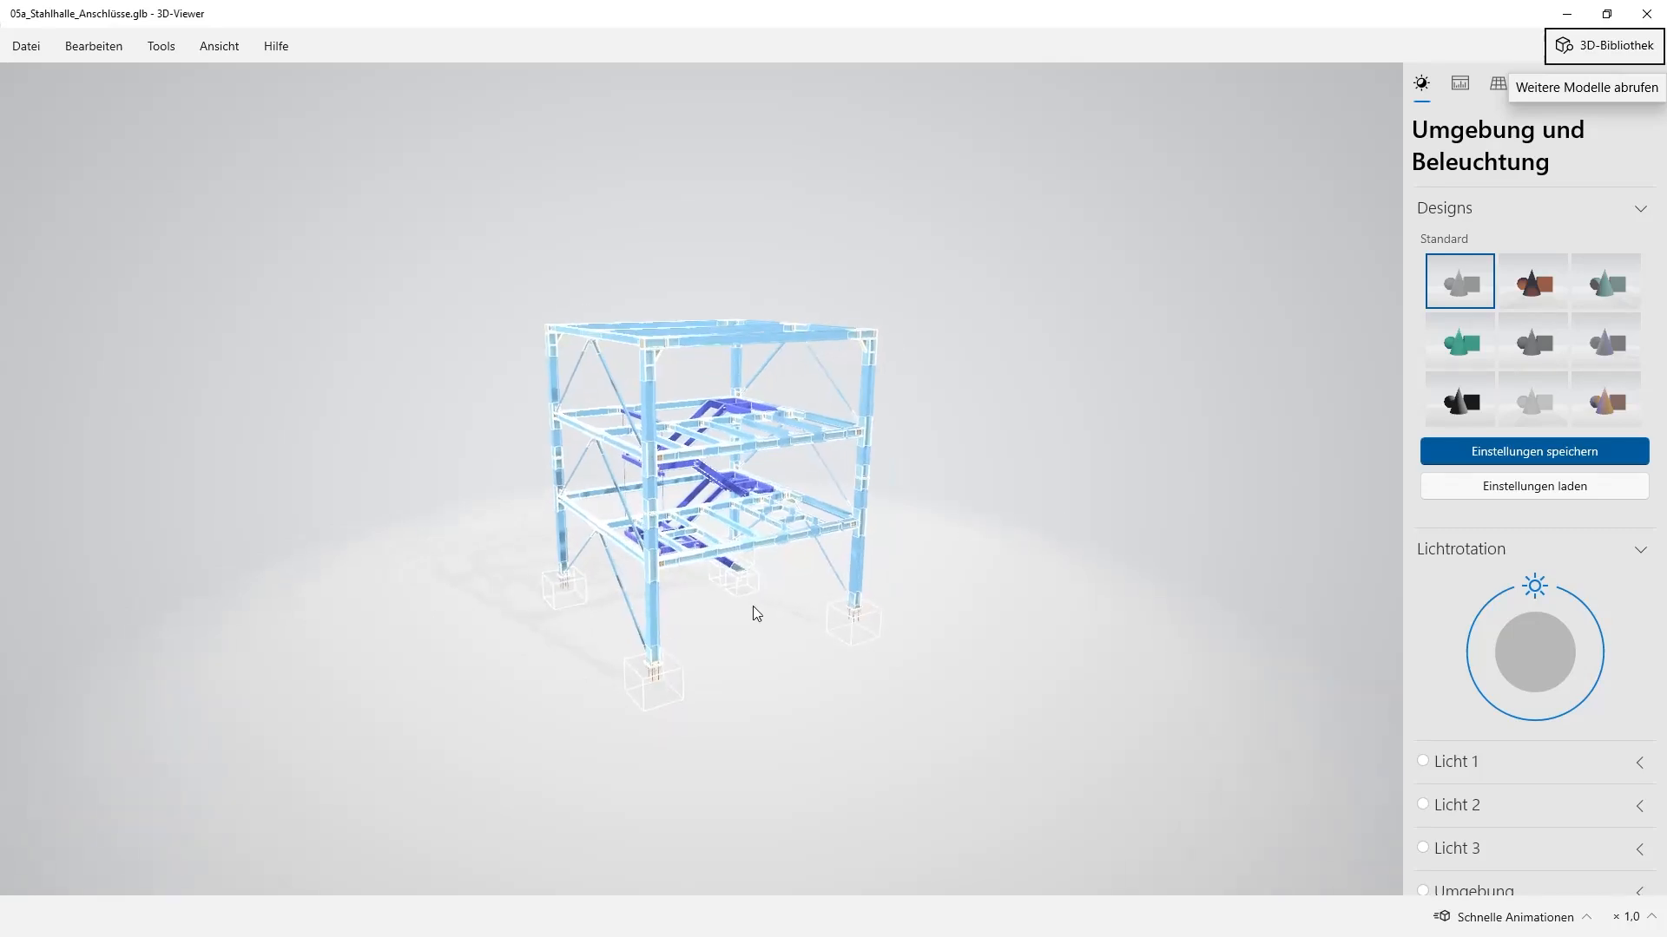
scroll(842, 715, up, 2)
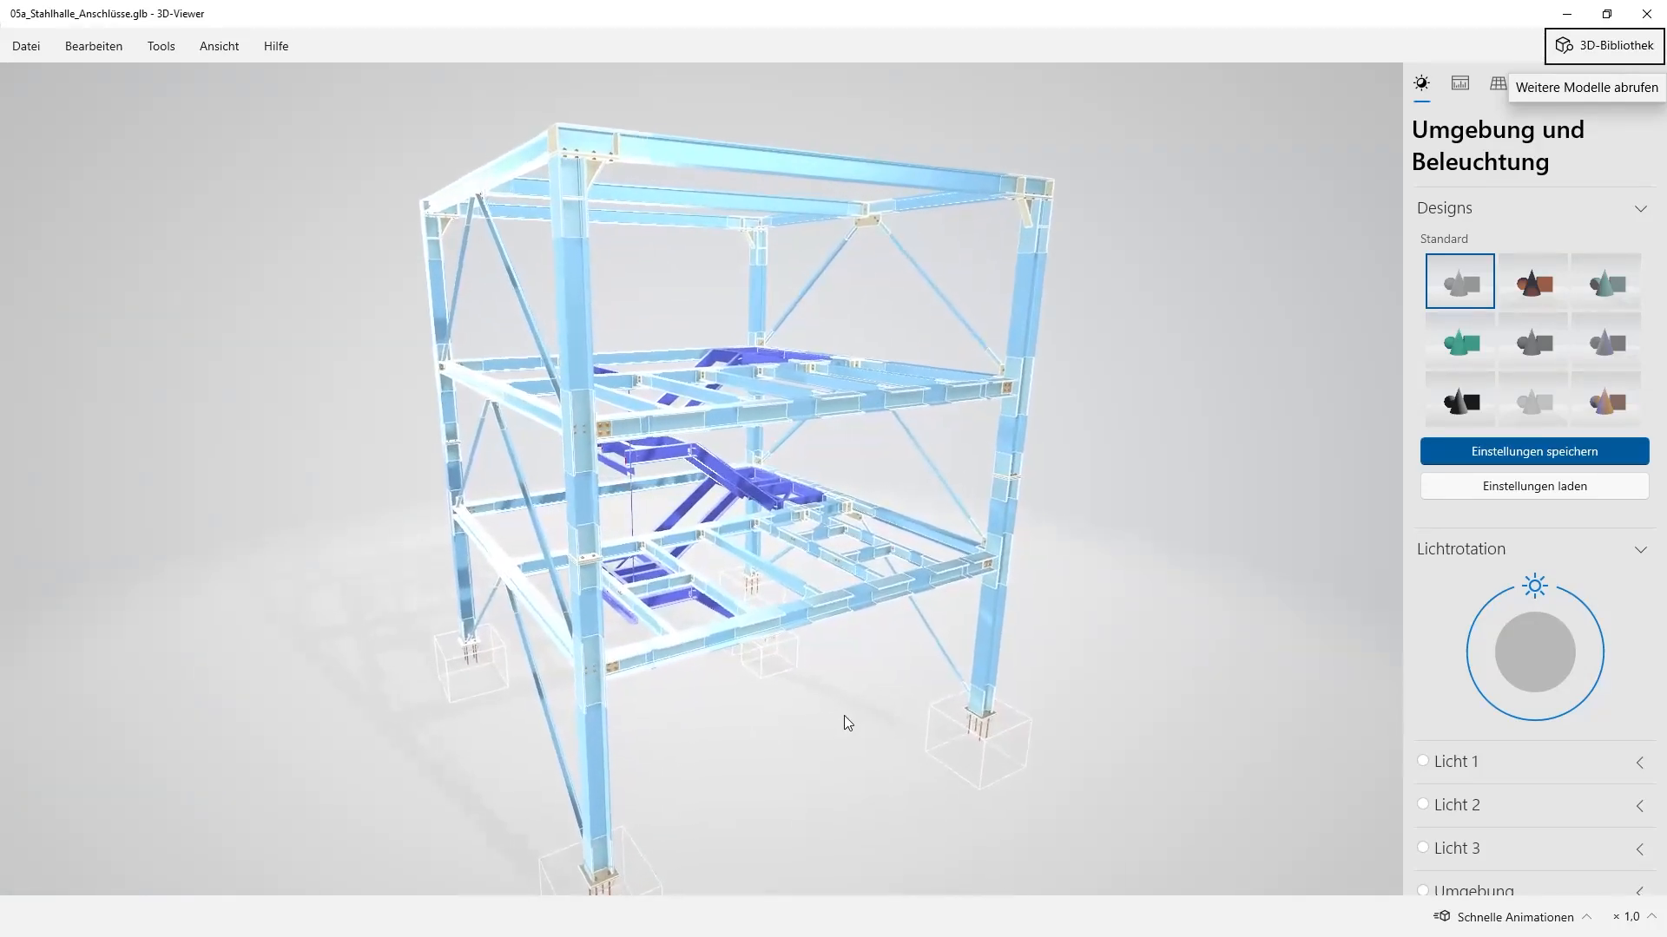
drag(847, 701, 738, 649)
scroll(698, 623, up, 8)
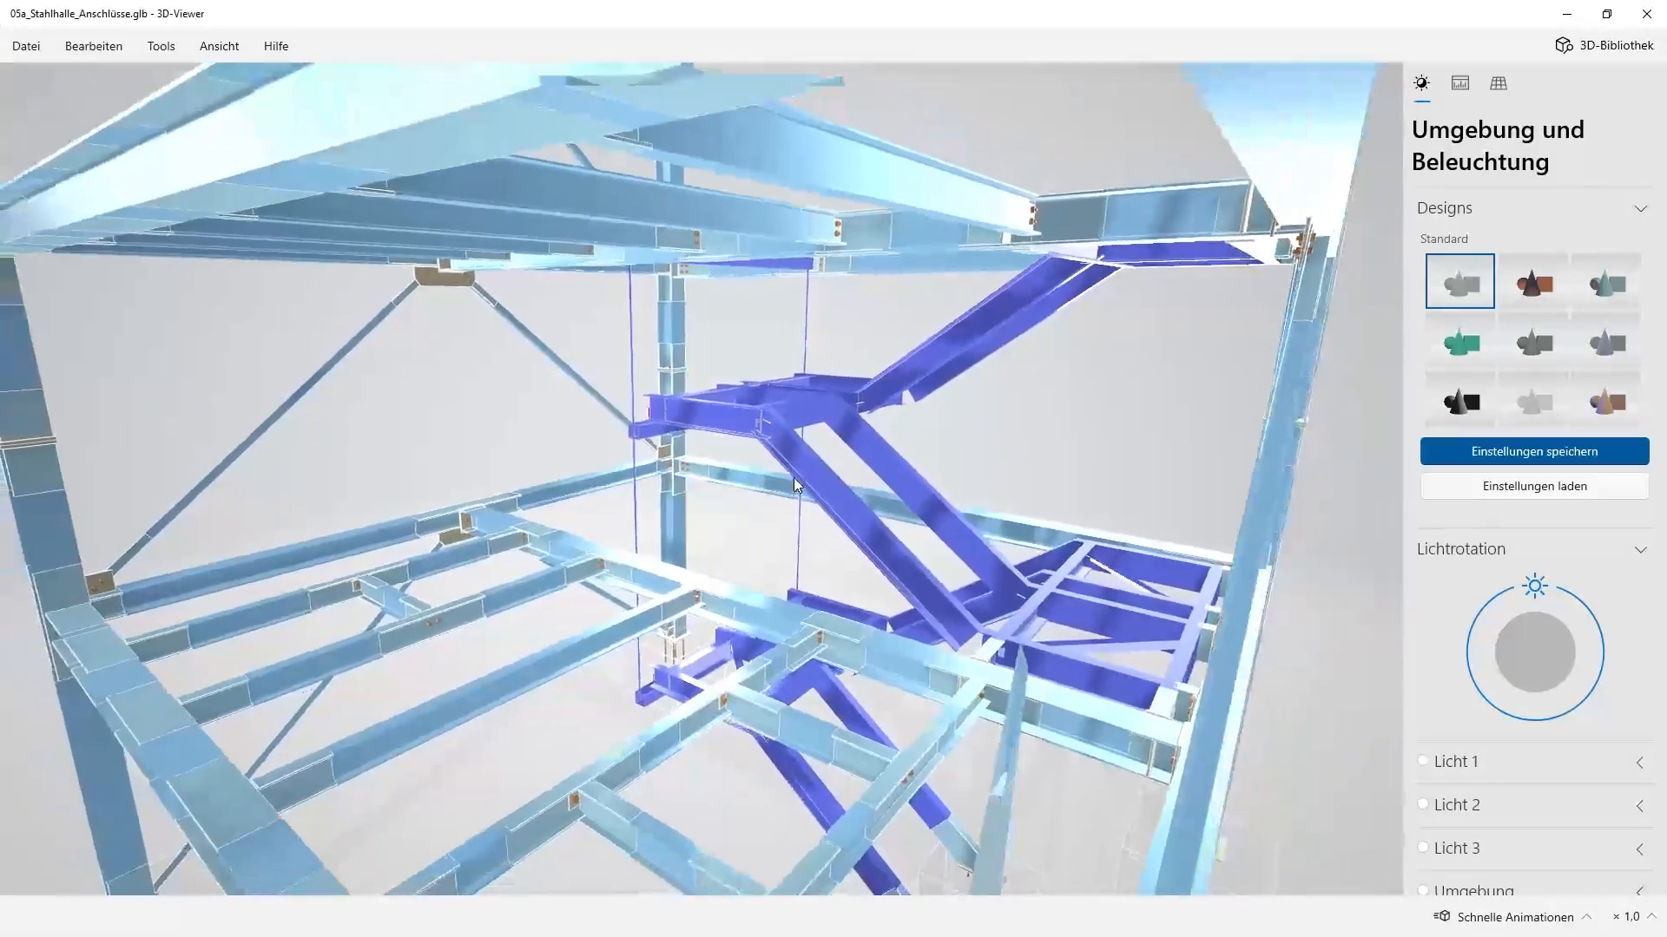
scroll(792, 482, up, 3)
scroll(787, 508, up, 3)
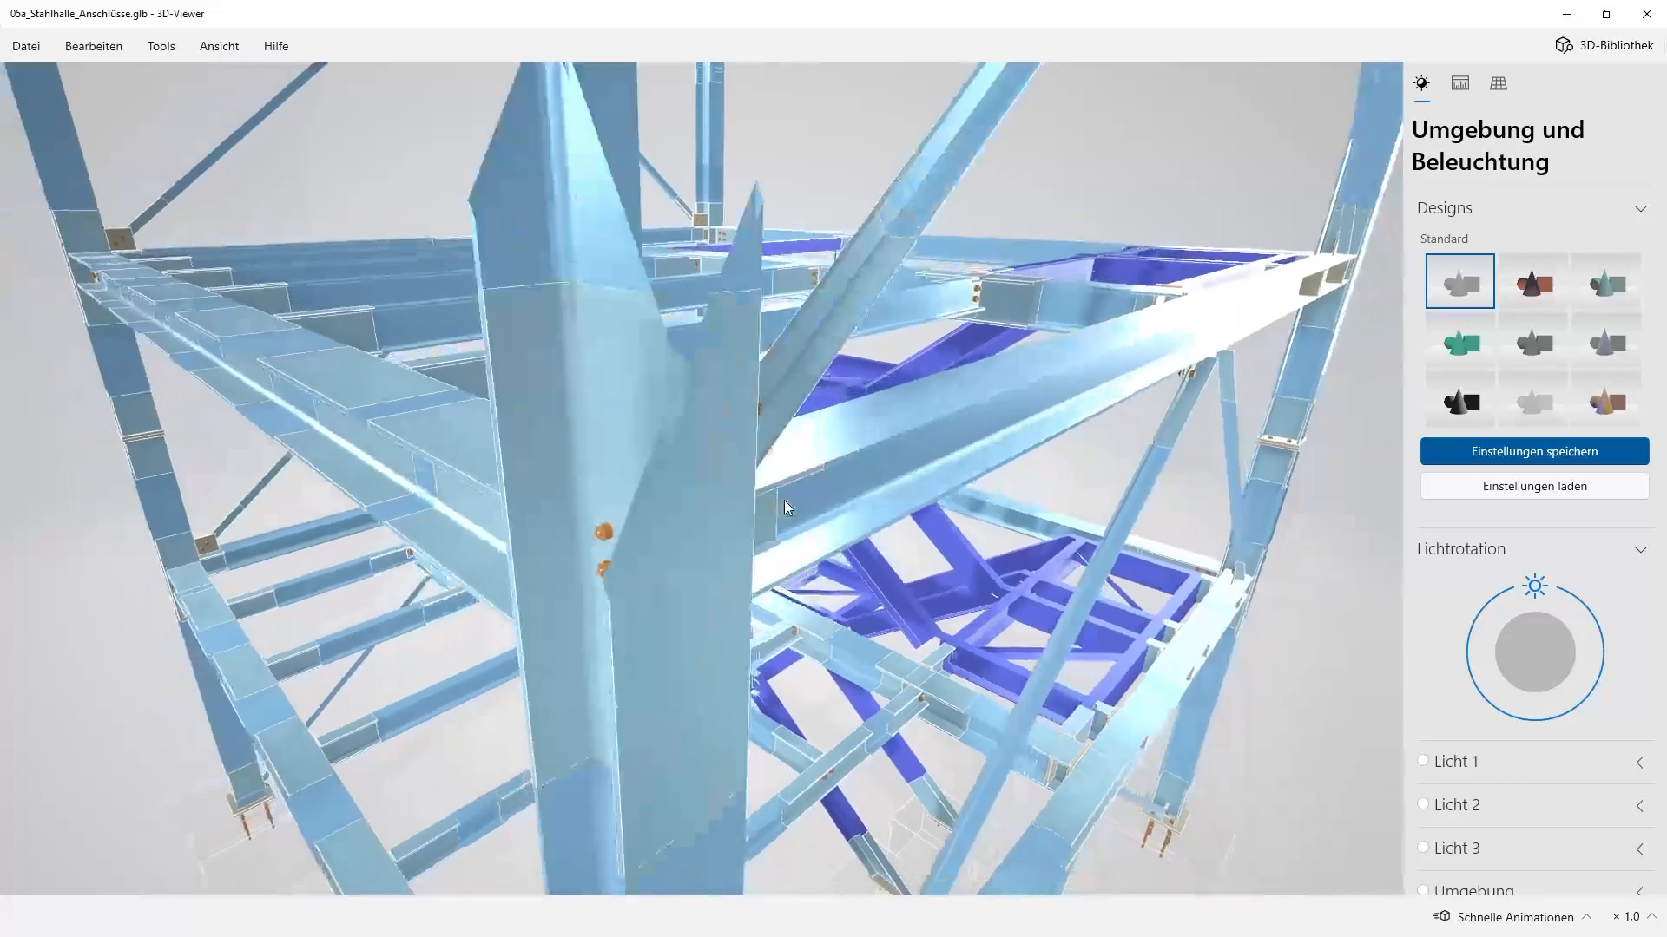
scroll(682, 519, down, 3)
scroll(679, 512, up, 6)
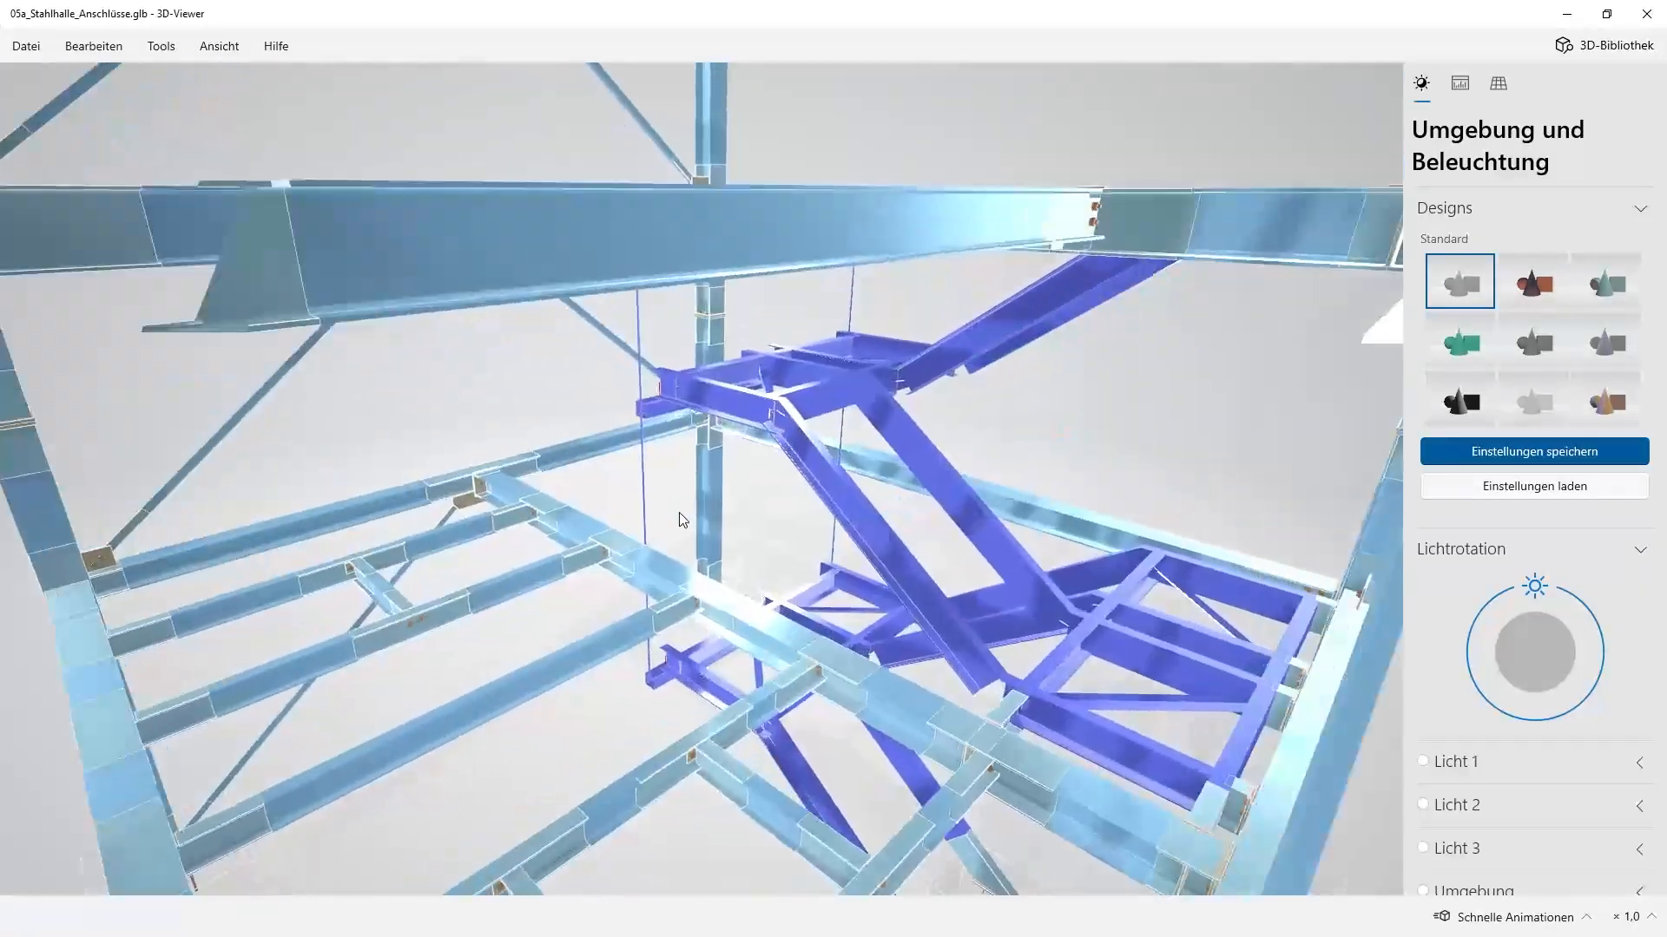
scroll(633, 521, down, 3)
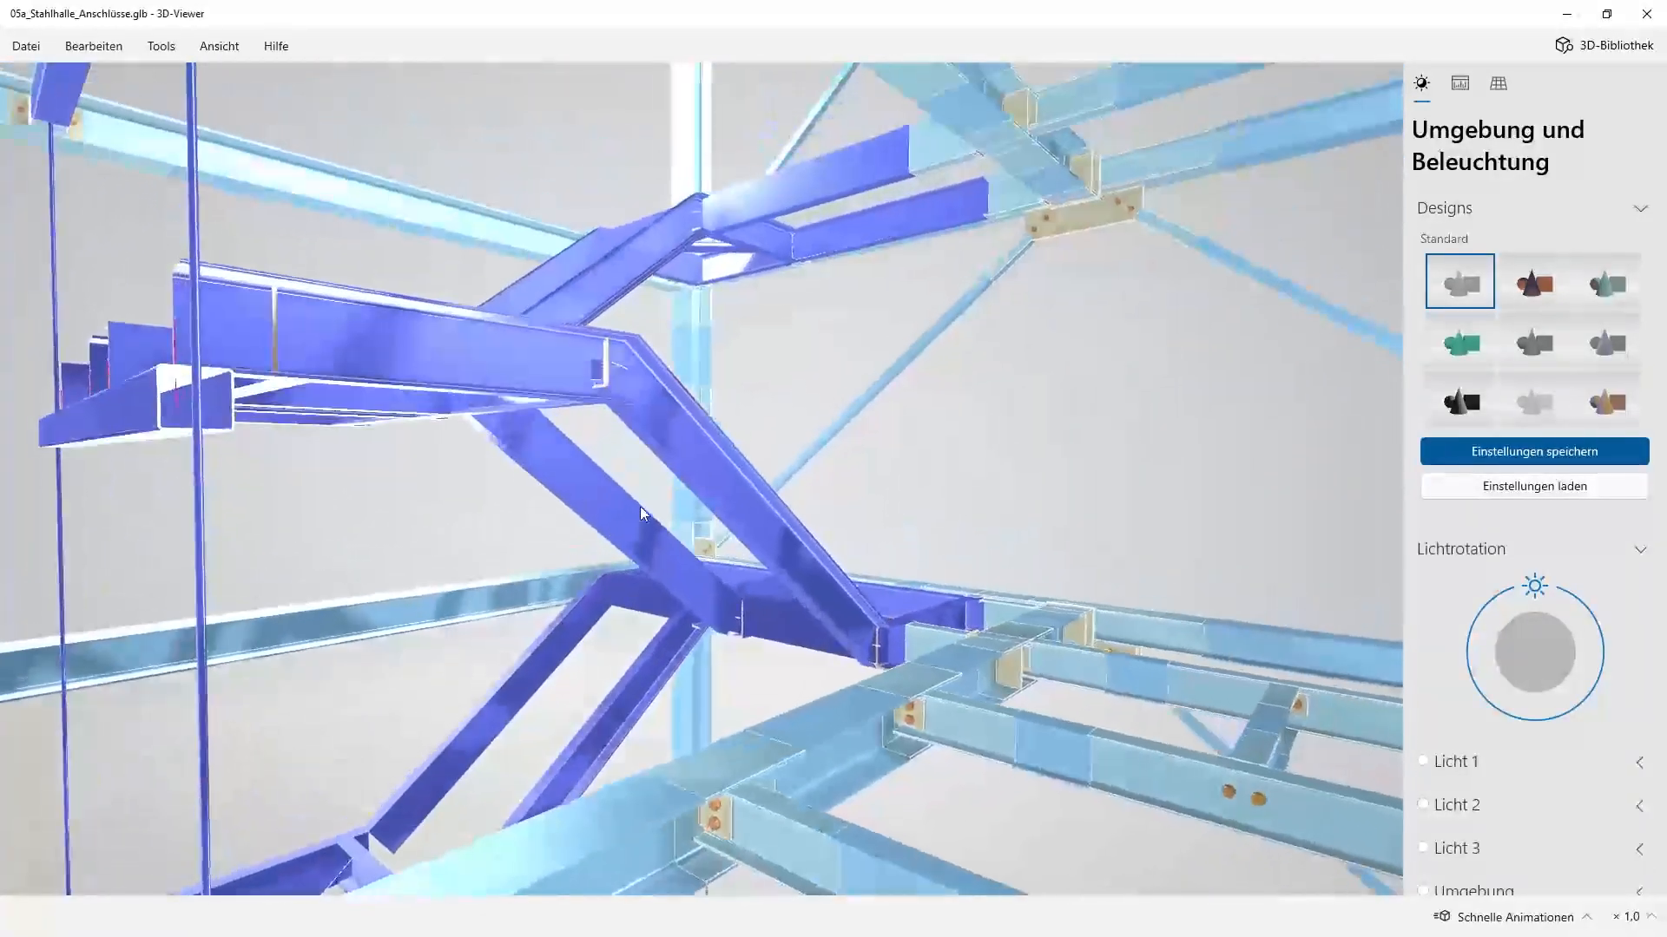
Examine the column splices and bracing from outside, and view the whole exported tower
scroll(646, 601, down, 3)
scroll(651, 599, down, 8)
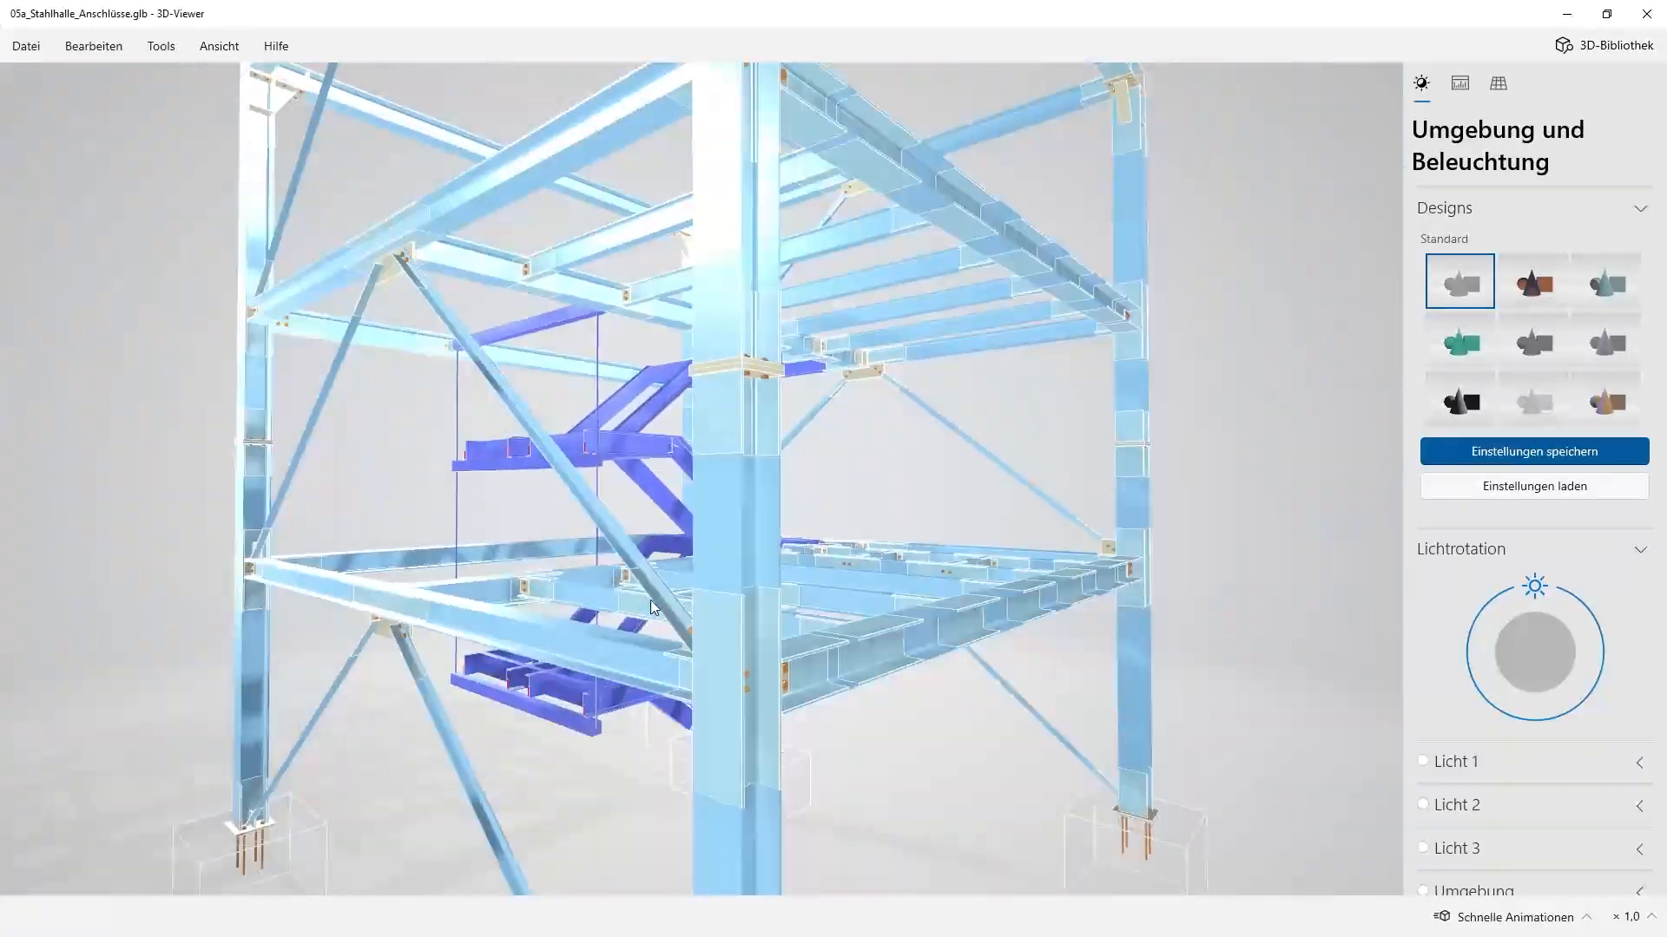
drag(650, 601, 708, 593)
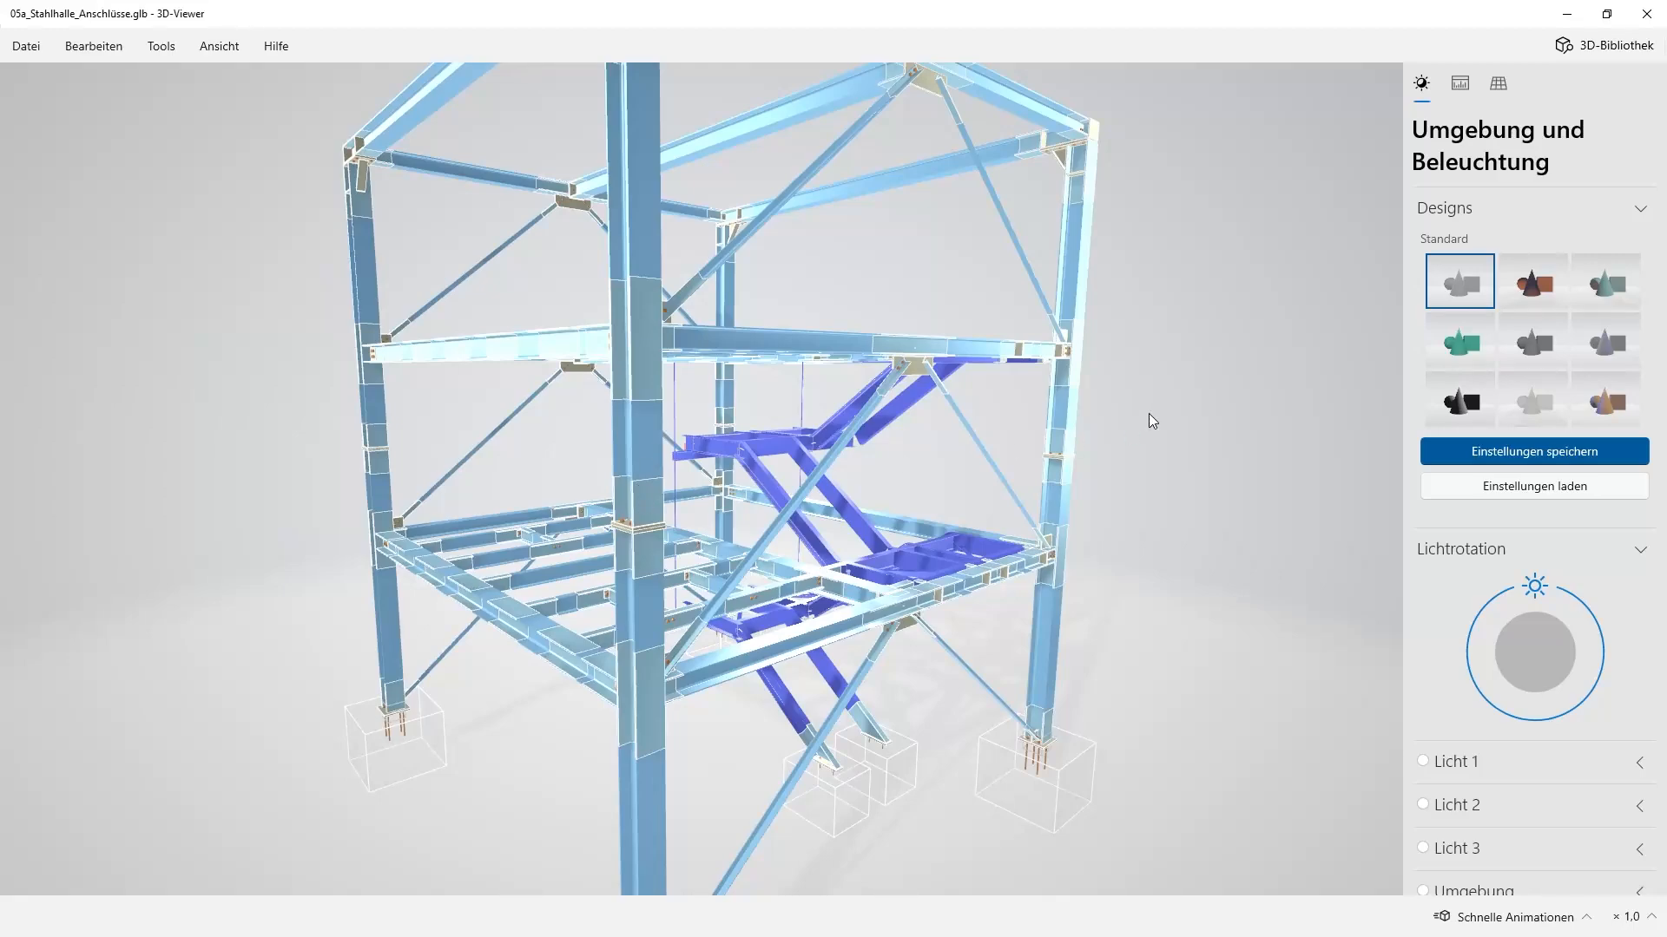
scroll(637, 517, down, 4)
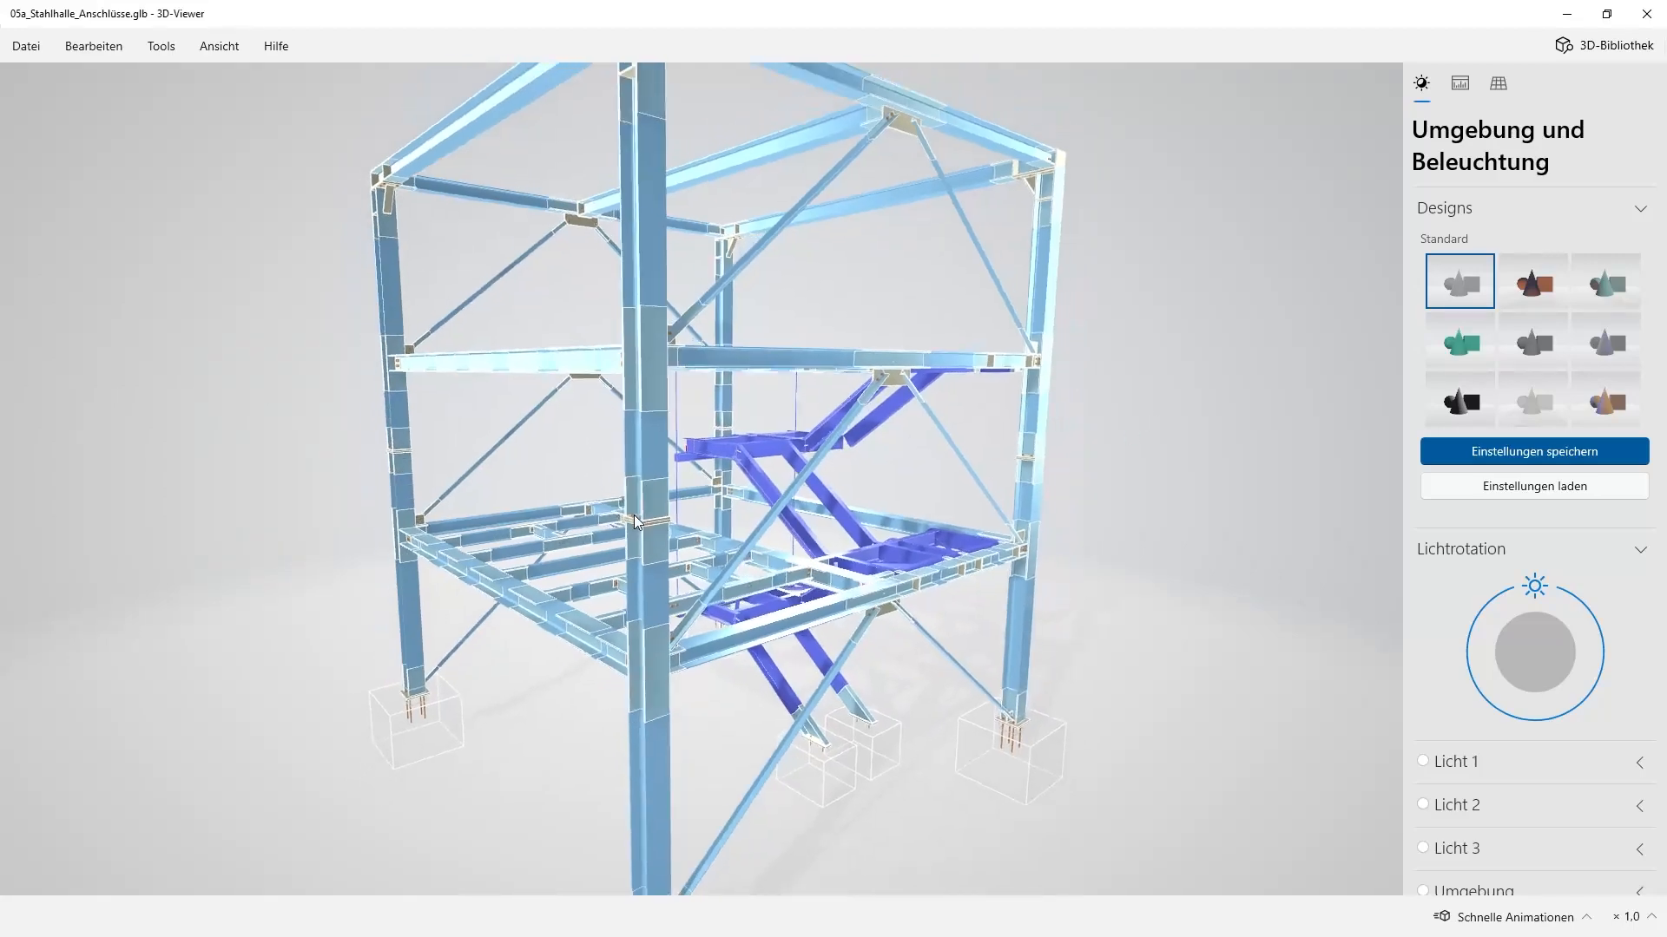
drag(778, 410, 784, 448)
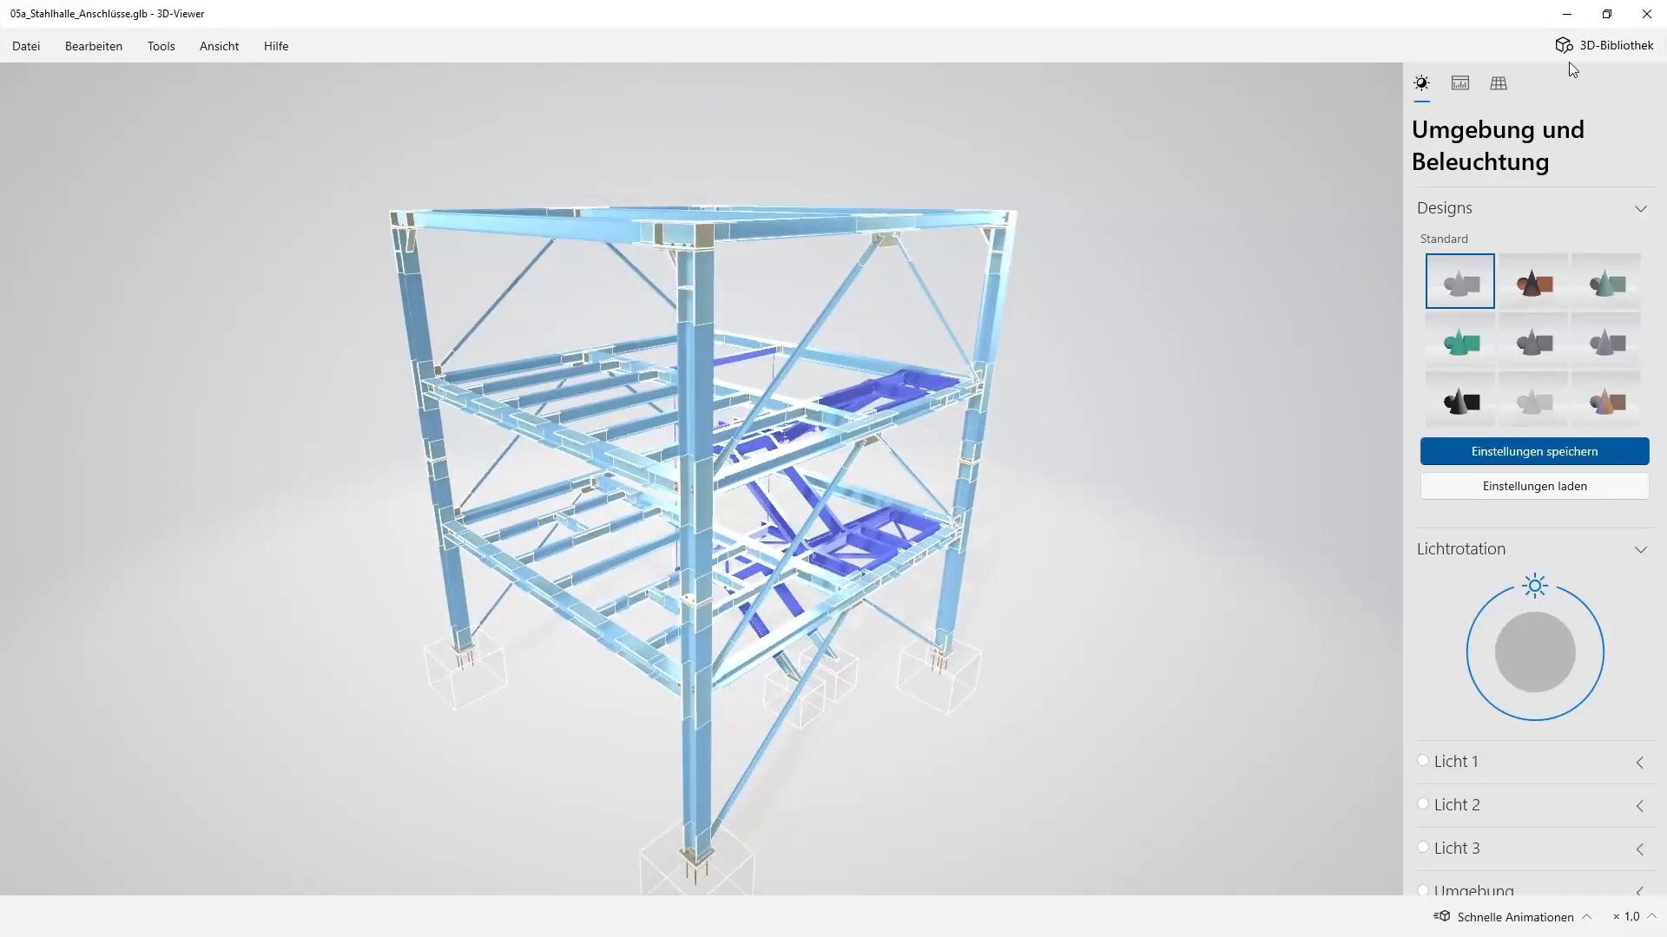
Minimise 3D-Viewer and switch to the presentation to show the VTK (*.vtm / *.vtp) slide
click(1566, 14)
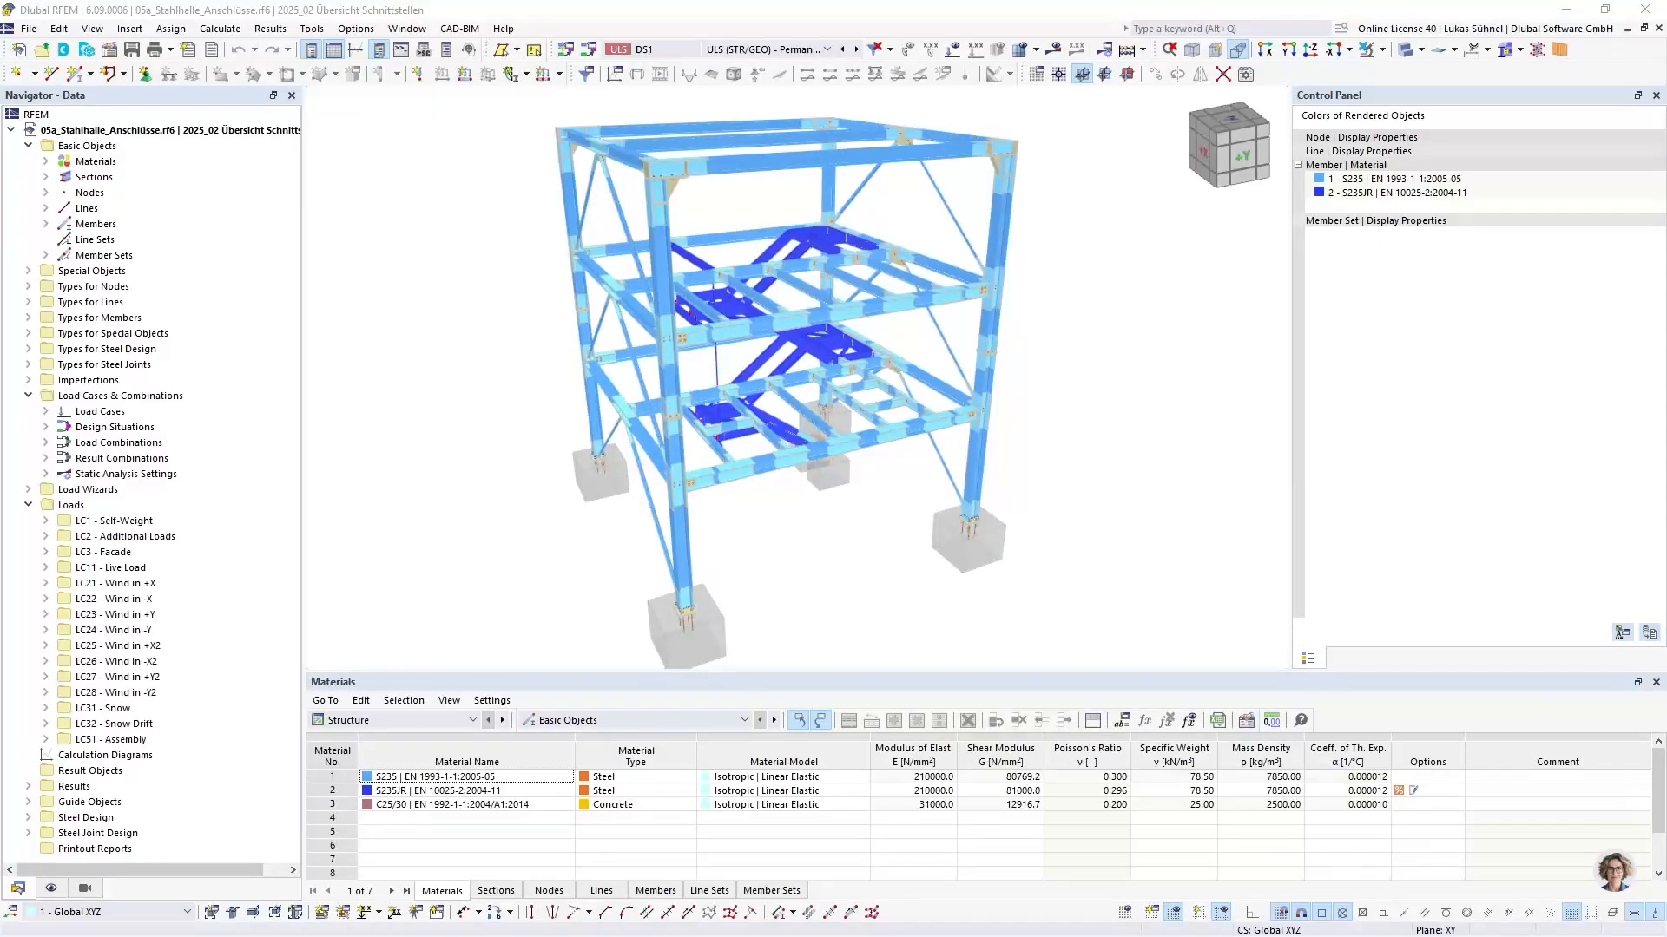
key(alt+Tab)
click(738, 503)
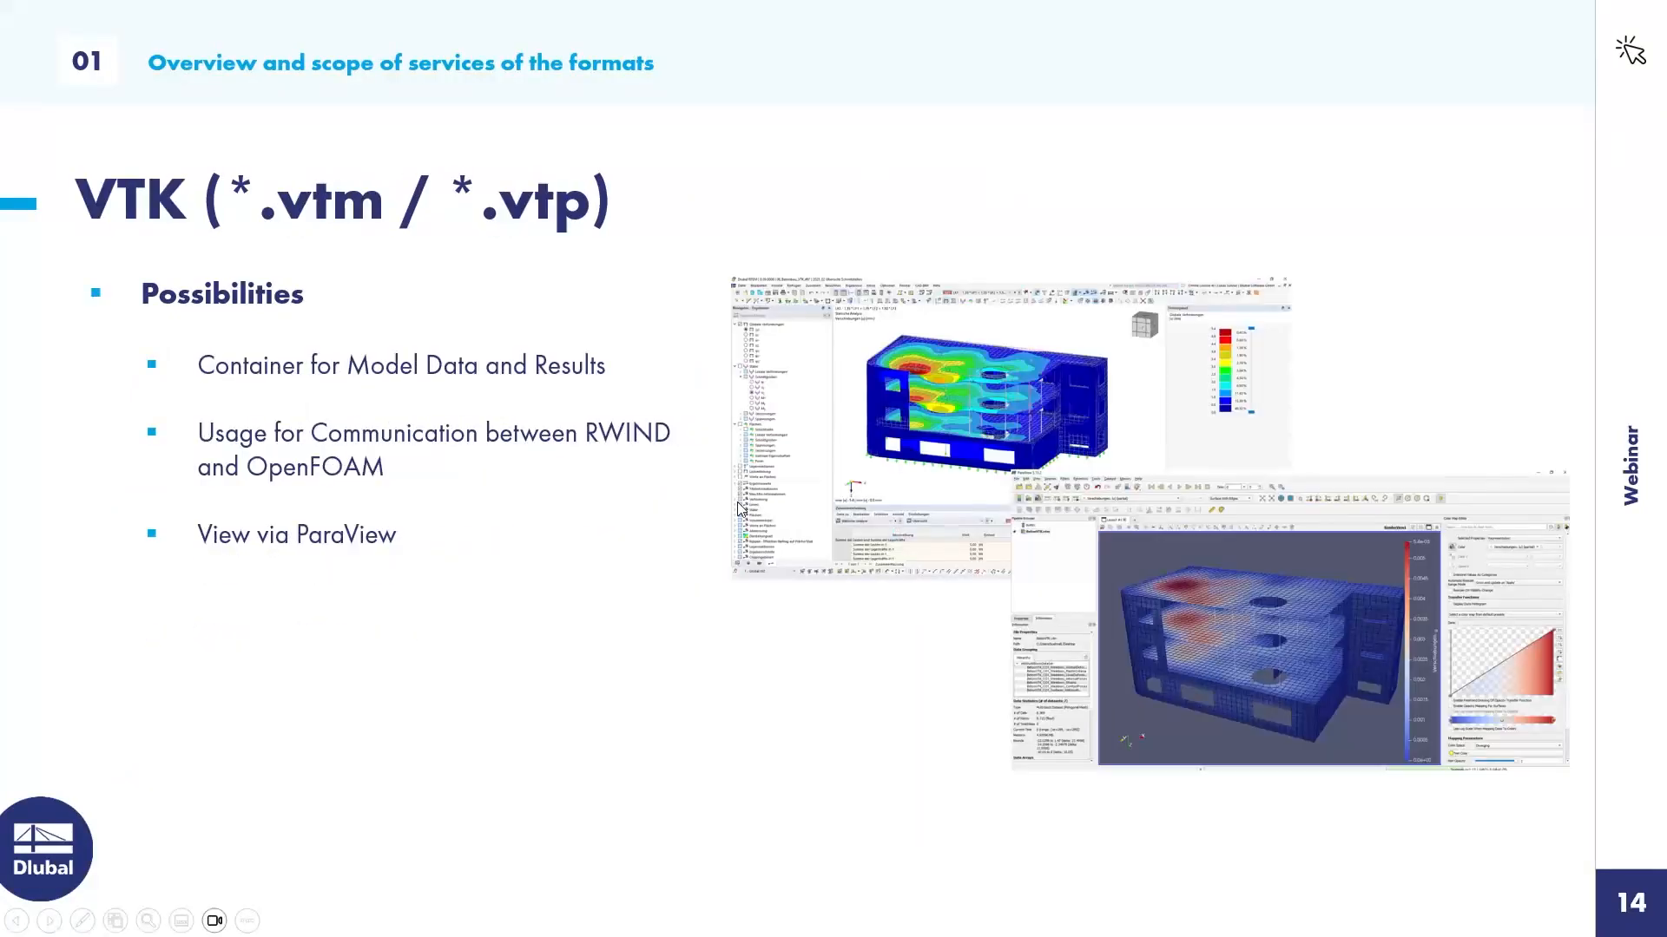
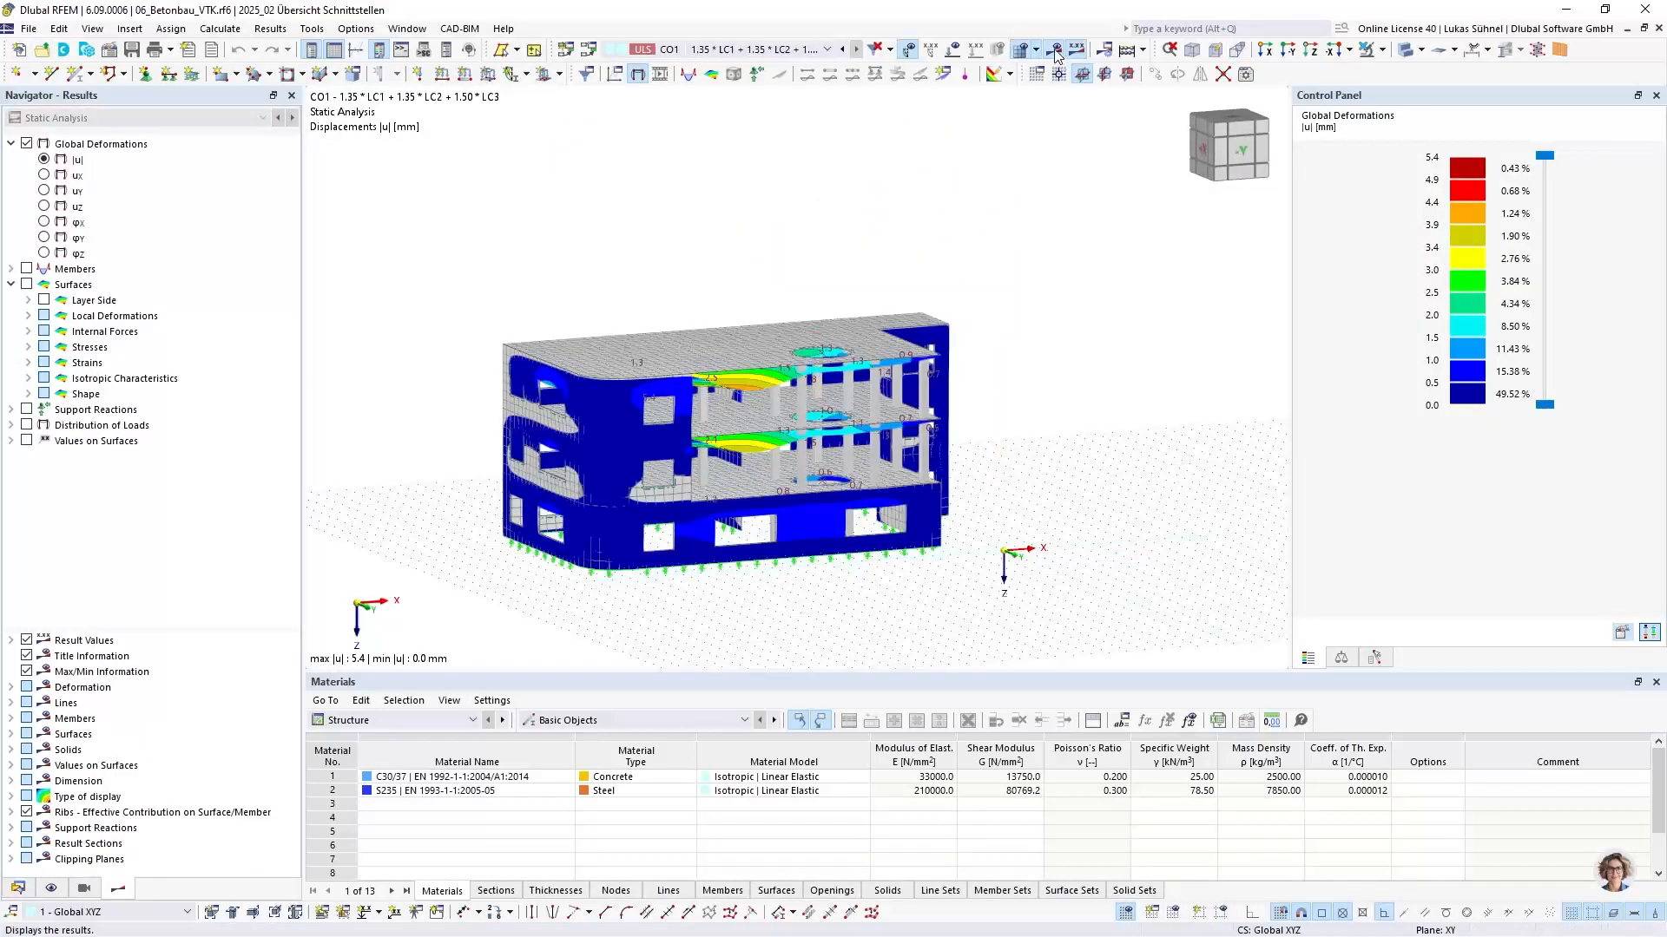
Display the CO1 displacements |u| on the 06_Betonbau_VTK building in RFEM, using a wireframe model display
middle_drag(901, 194, 1000, 292)
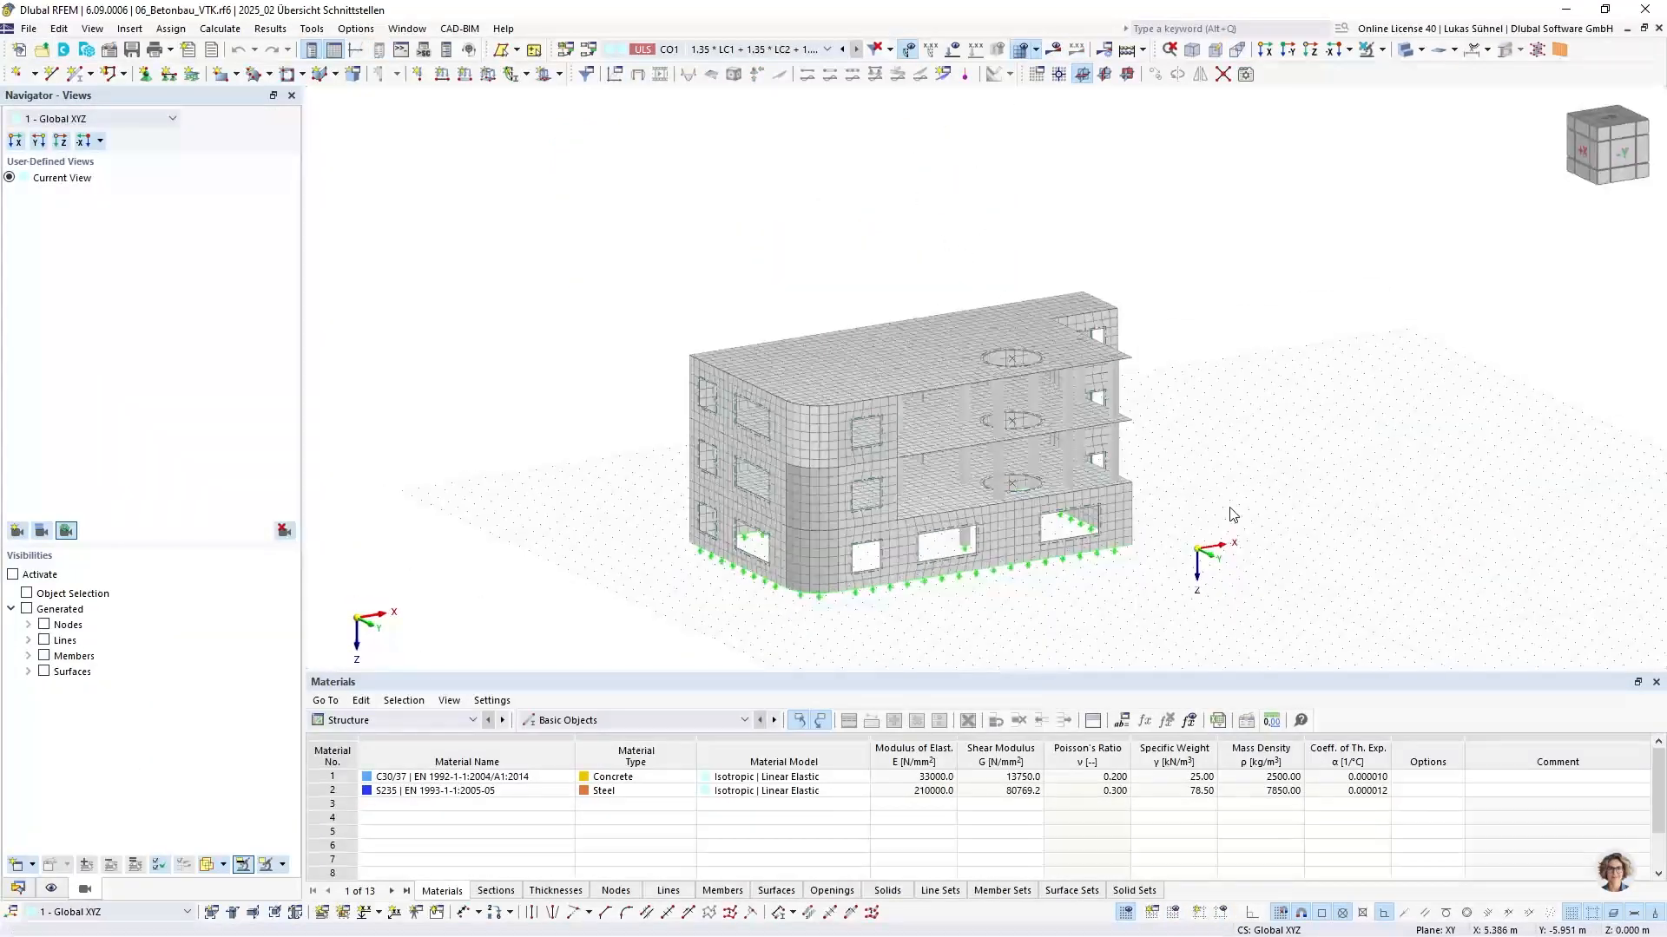
scroll(1232, 514, up, 2)
ctrl+middle_drag(1140, 497, 1087, 483)
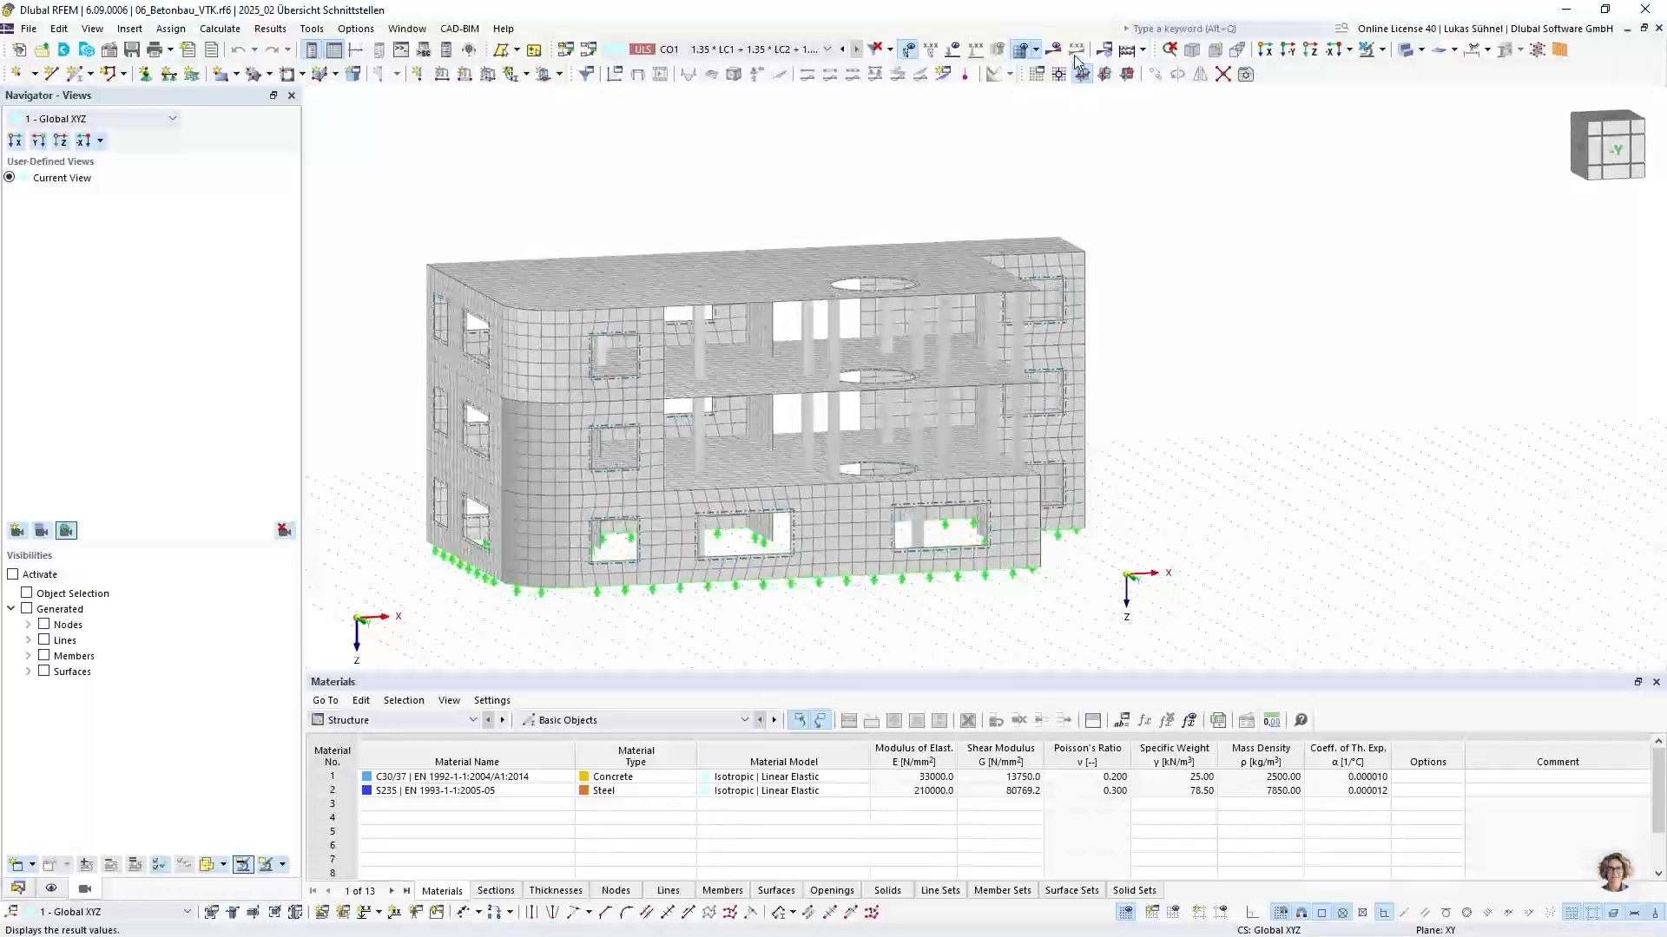
click(1053, 50)
middle_drag(633, 229, 954, 238)
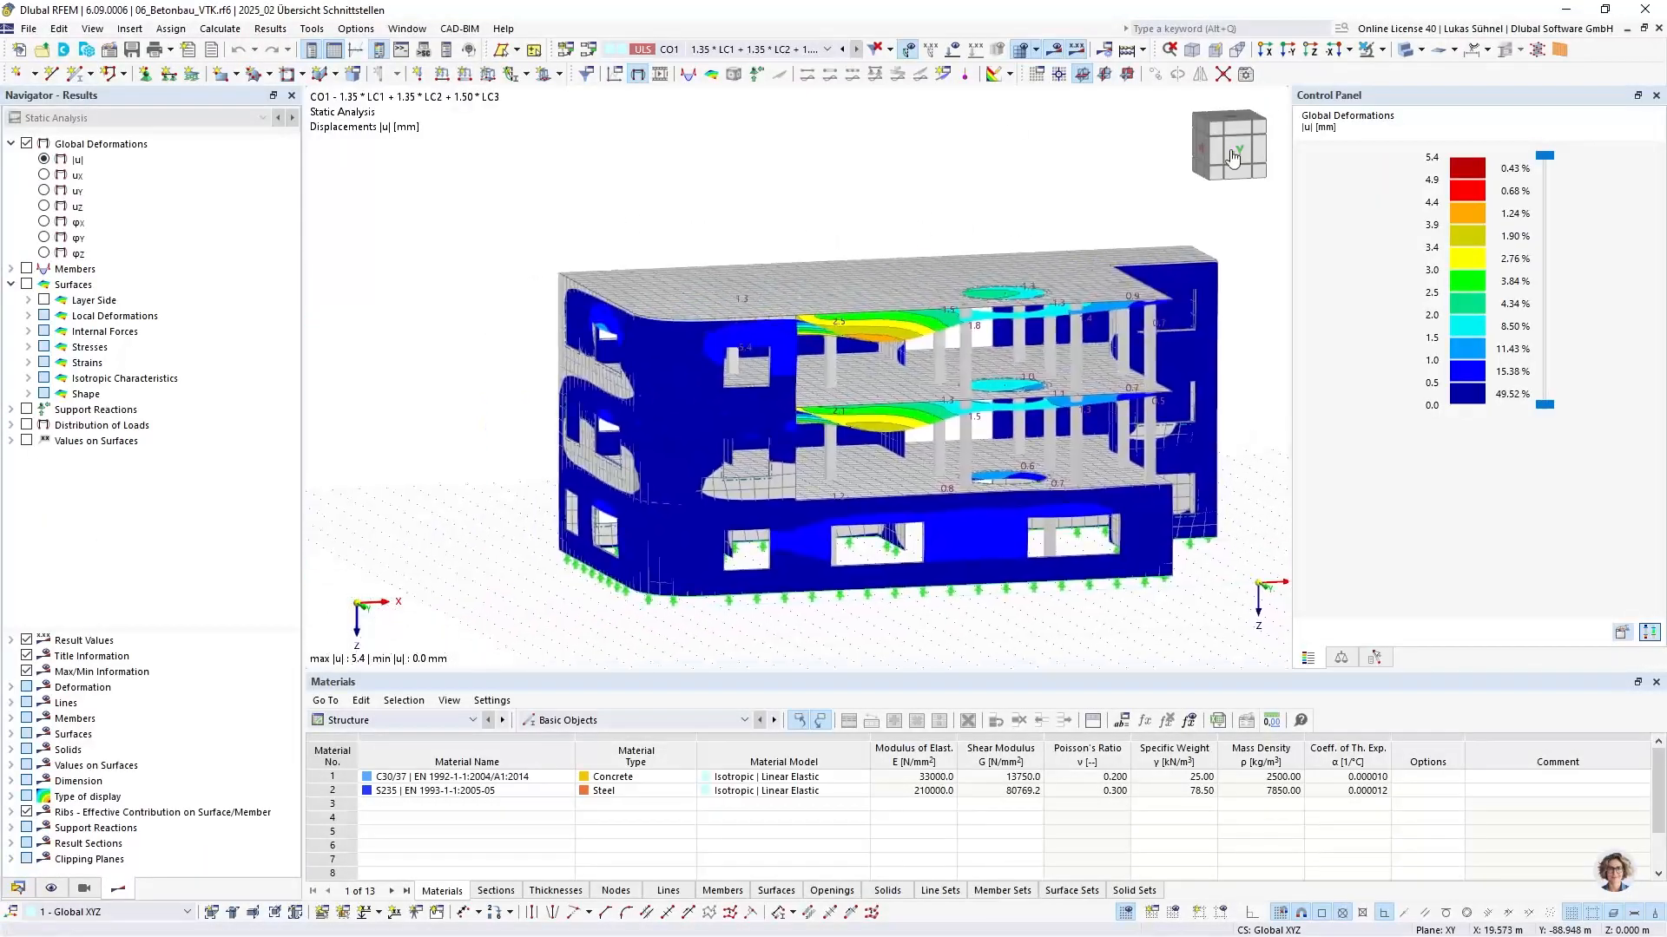
click(1401, 51)
middle_drag(922, 177, 744, 179)
ctrl+middle_drag(577, 175, 662, 211)
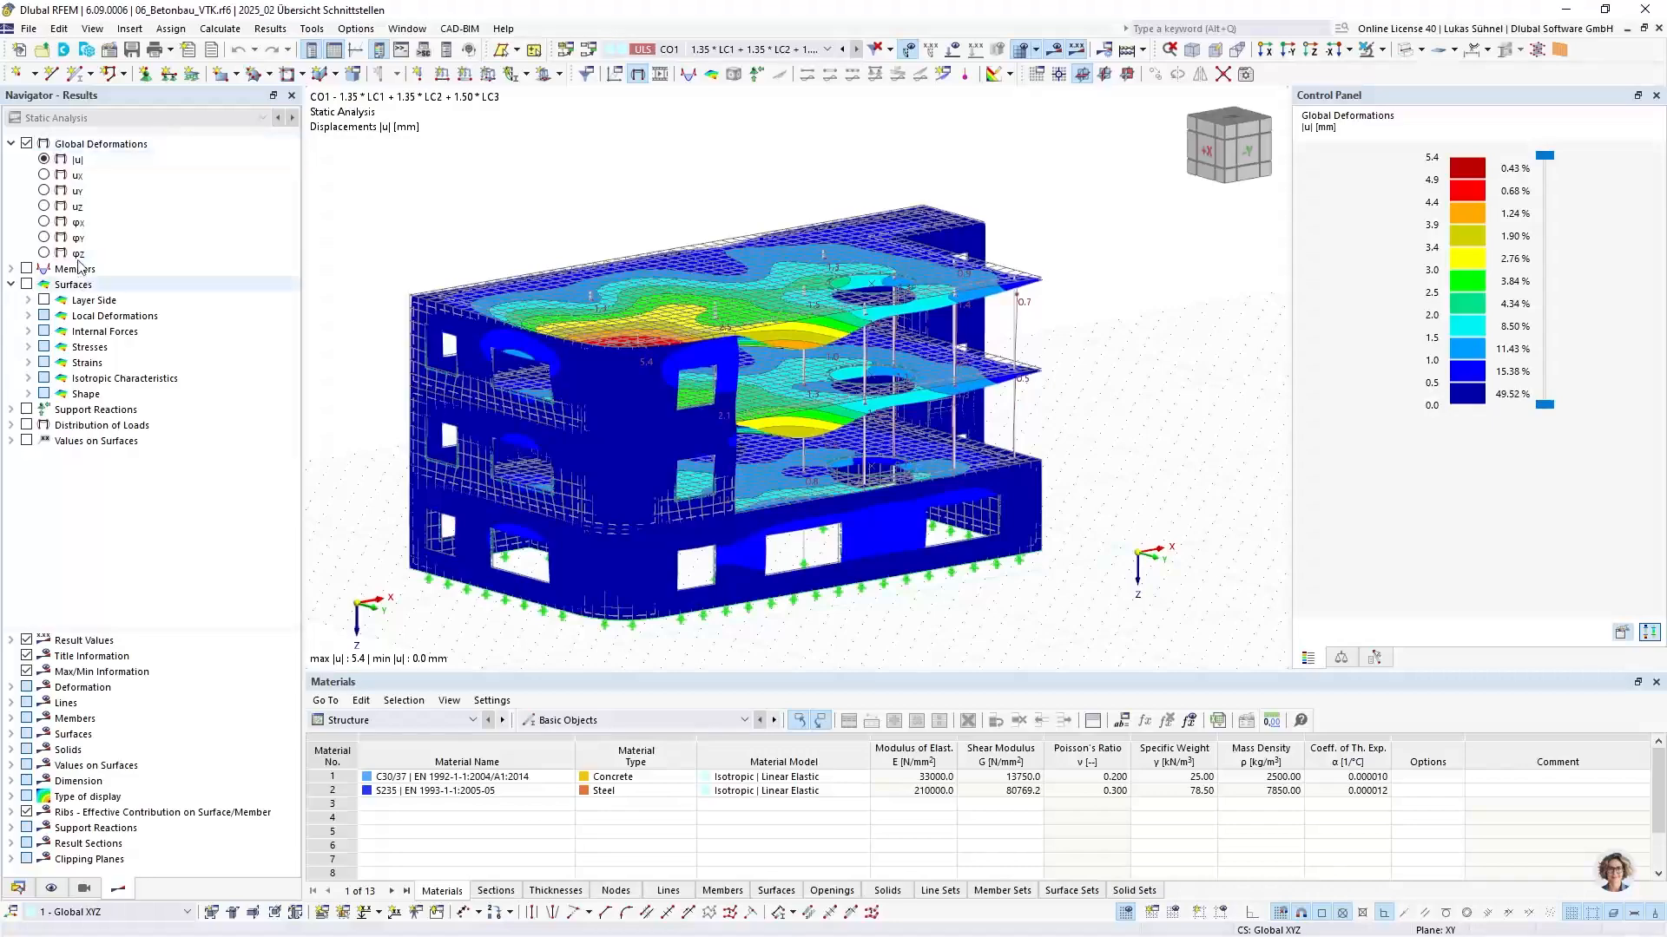
Display the axial forces N of the building's members and view them from another angle
click(11, 269)
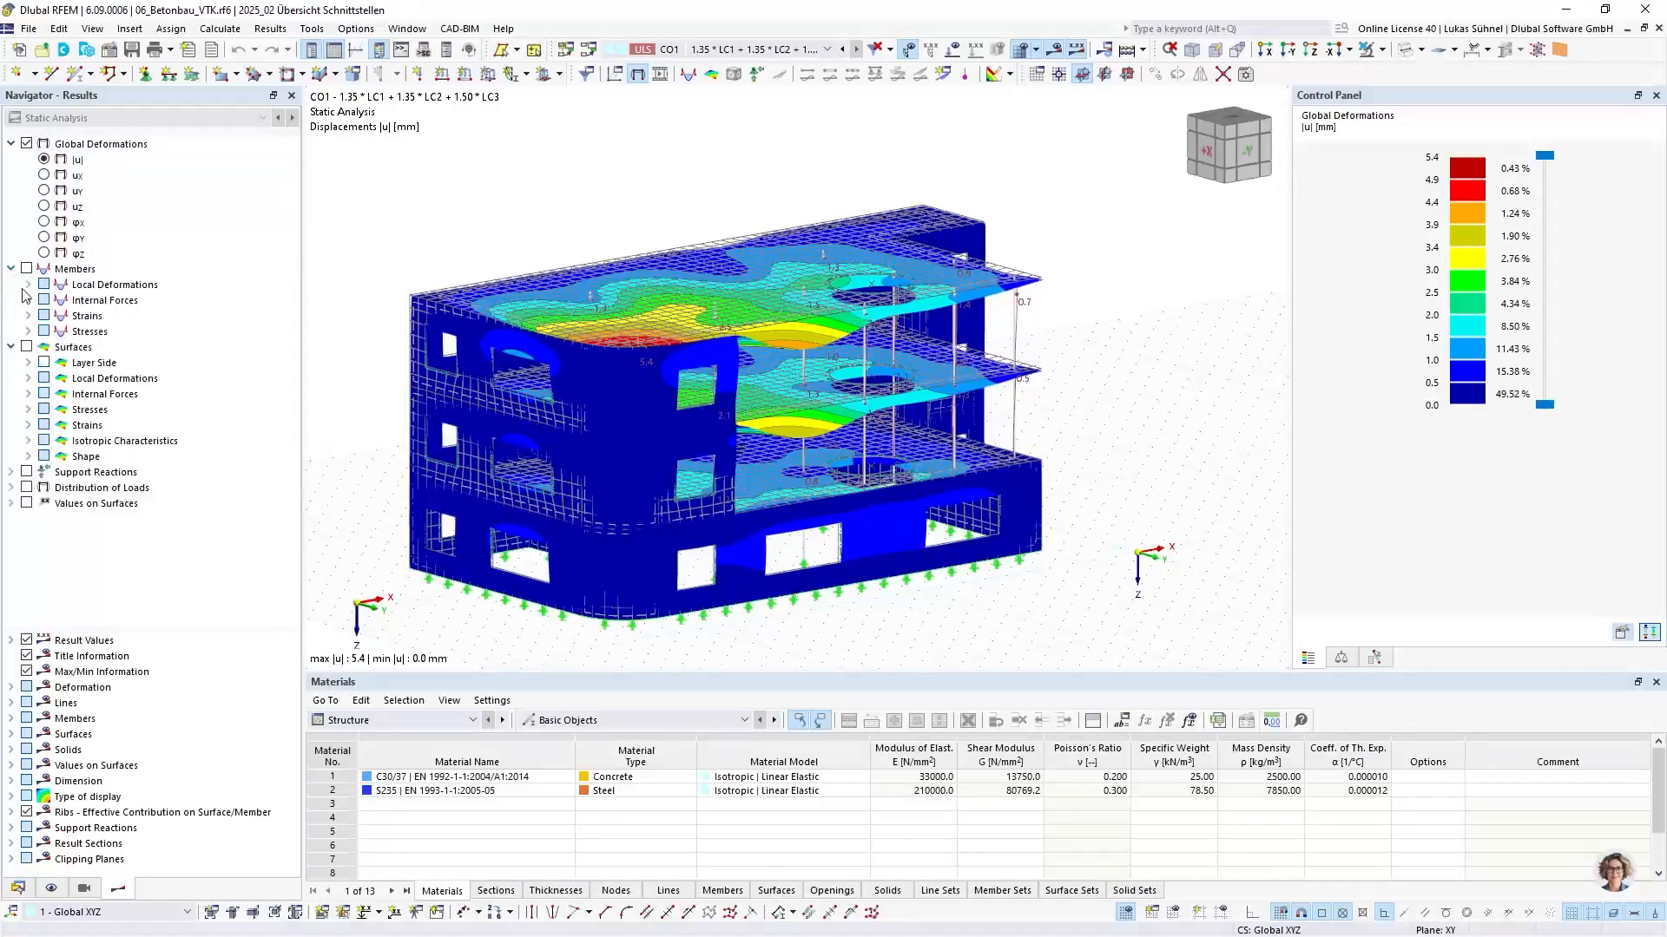
click(28, 300)
click(63, 316)
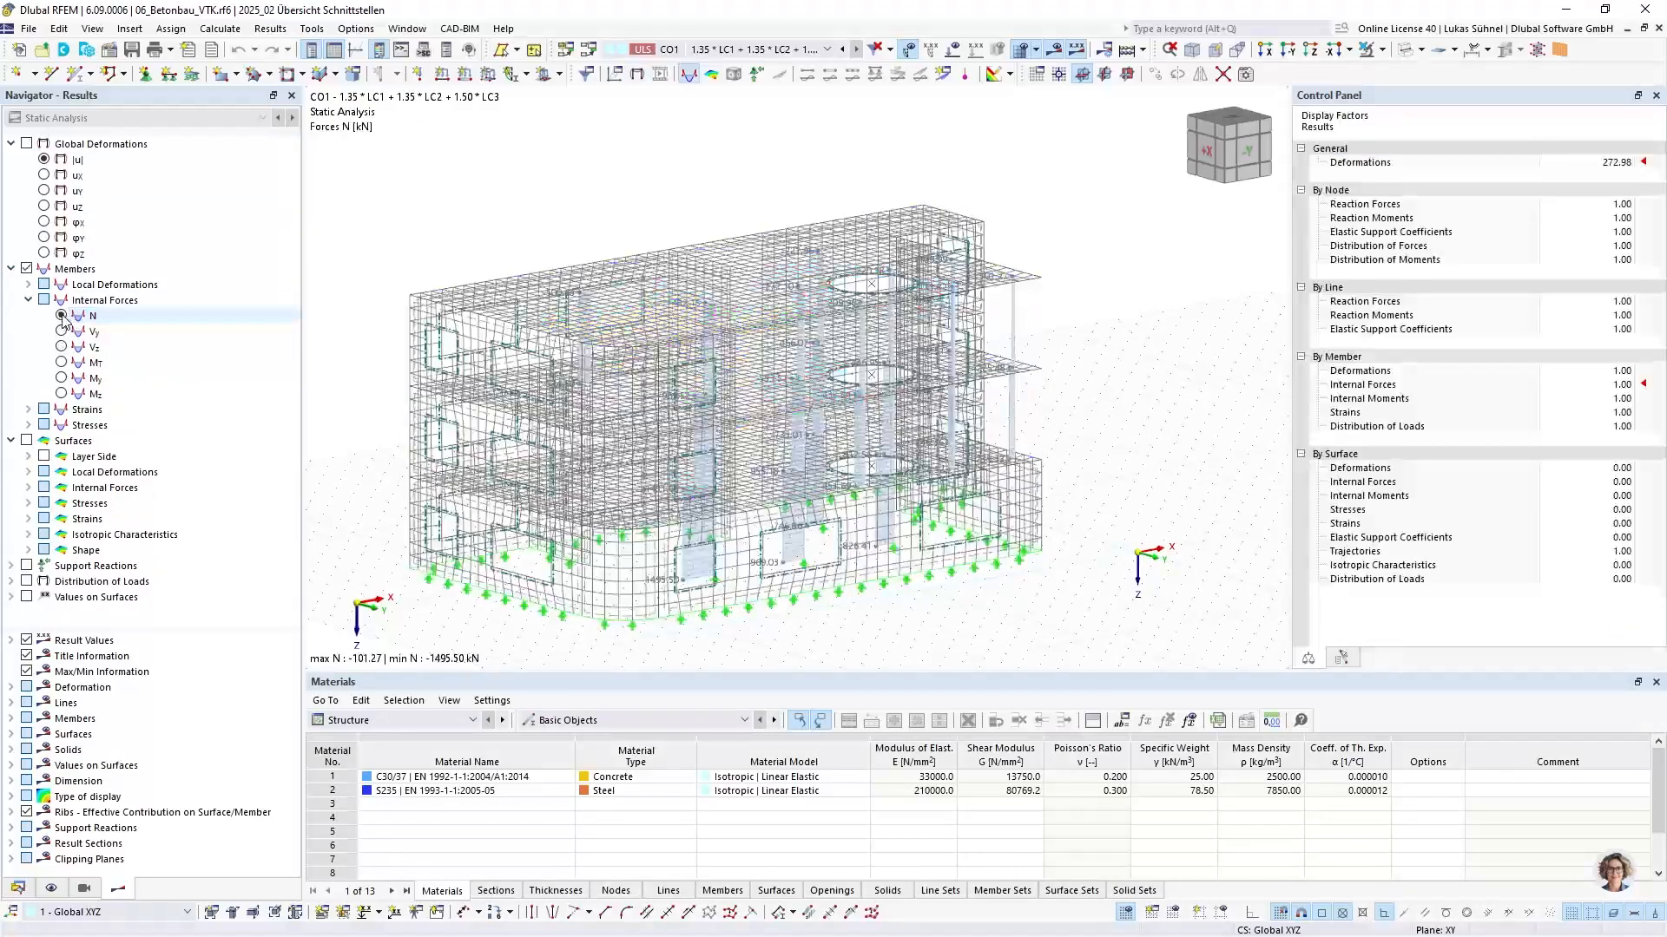
ctrl+middle_drag(534, 311, 456, 312)
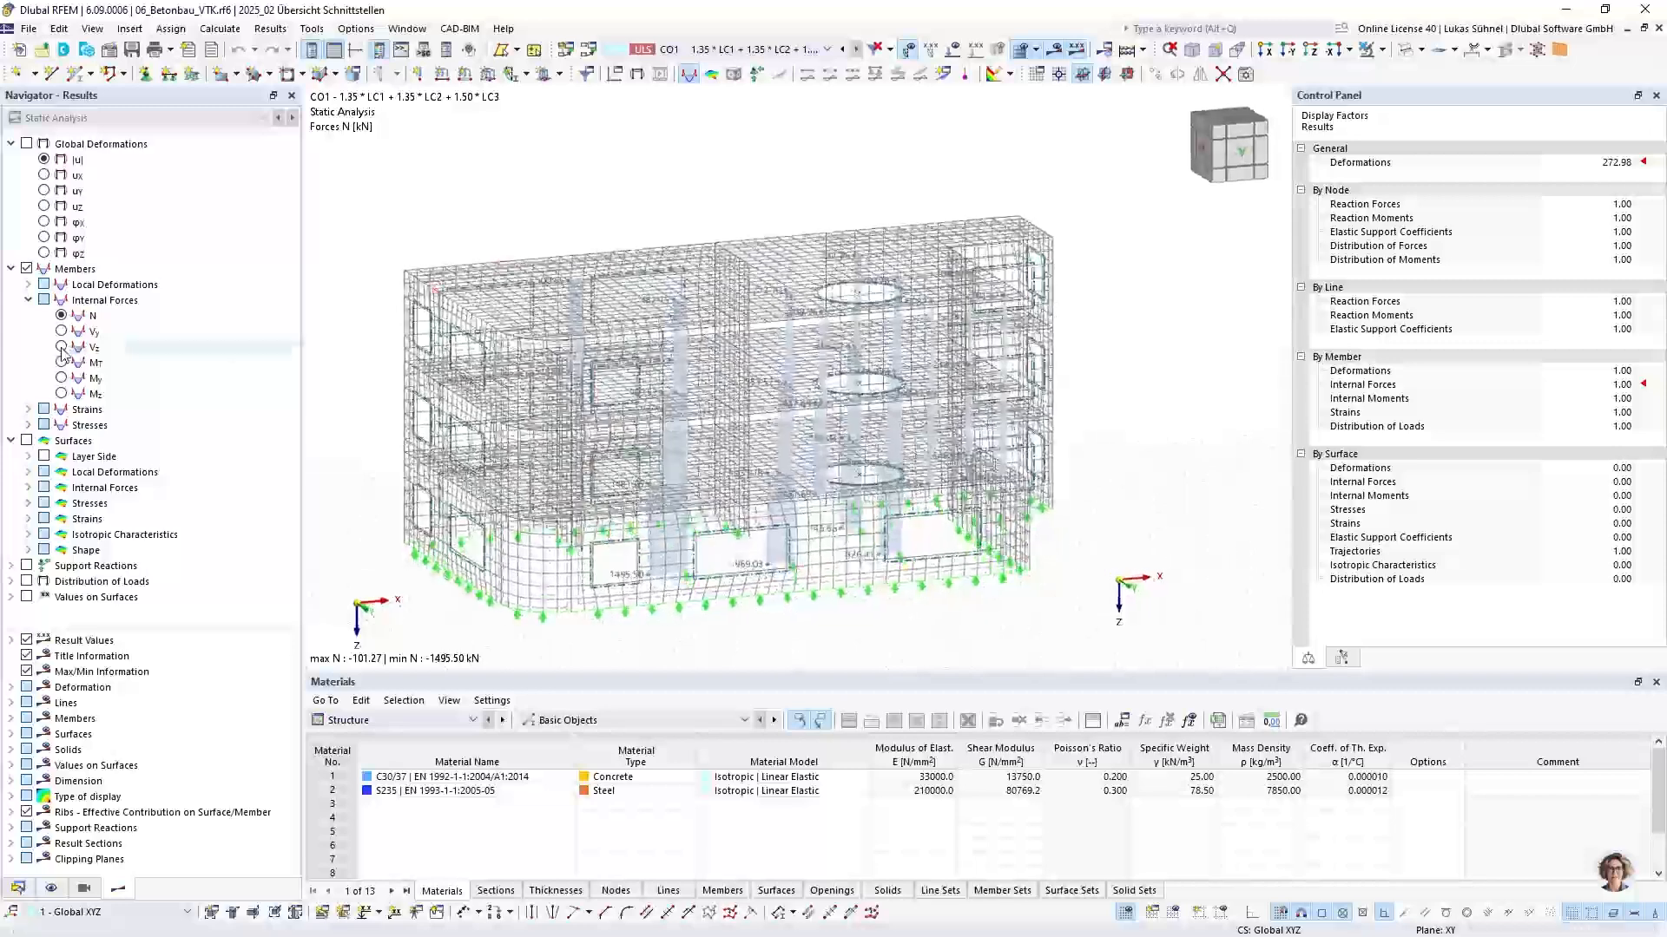
Replace the member results with the surfaces' basic stress σx,+ and examine its distribution over the building
click(27, 269)
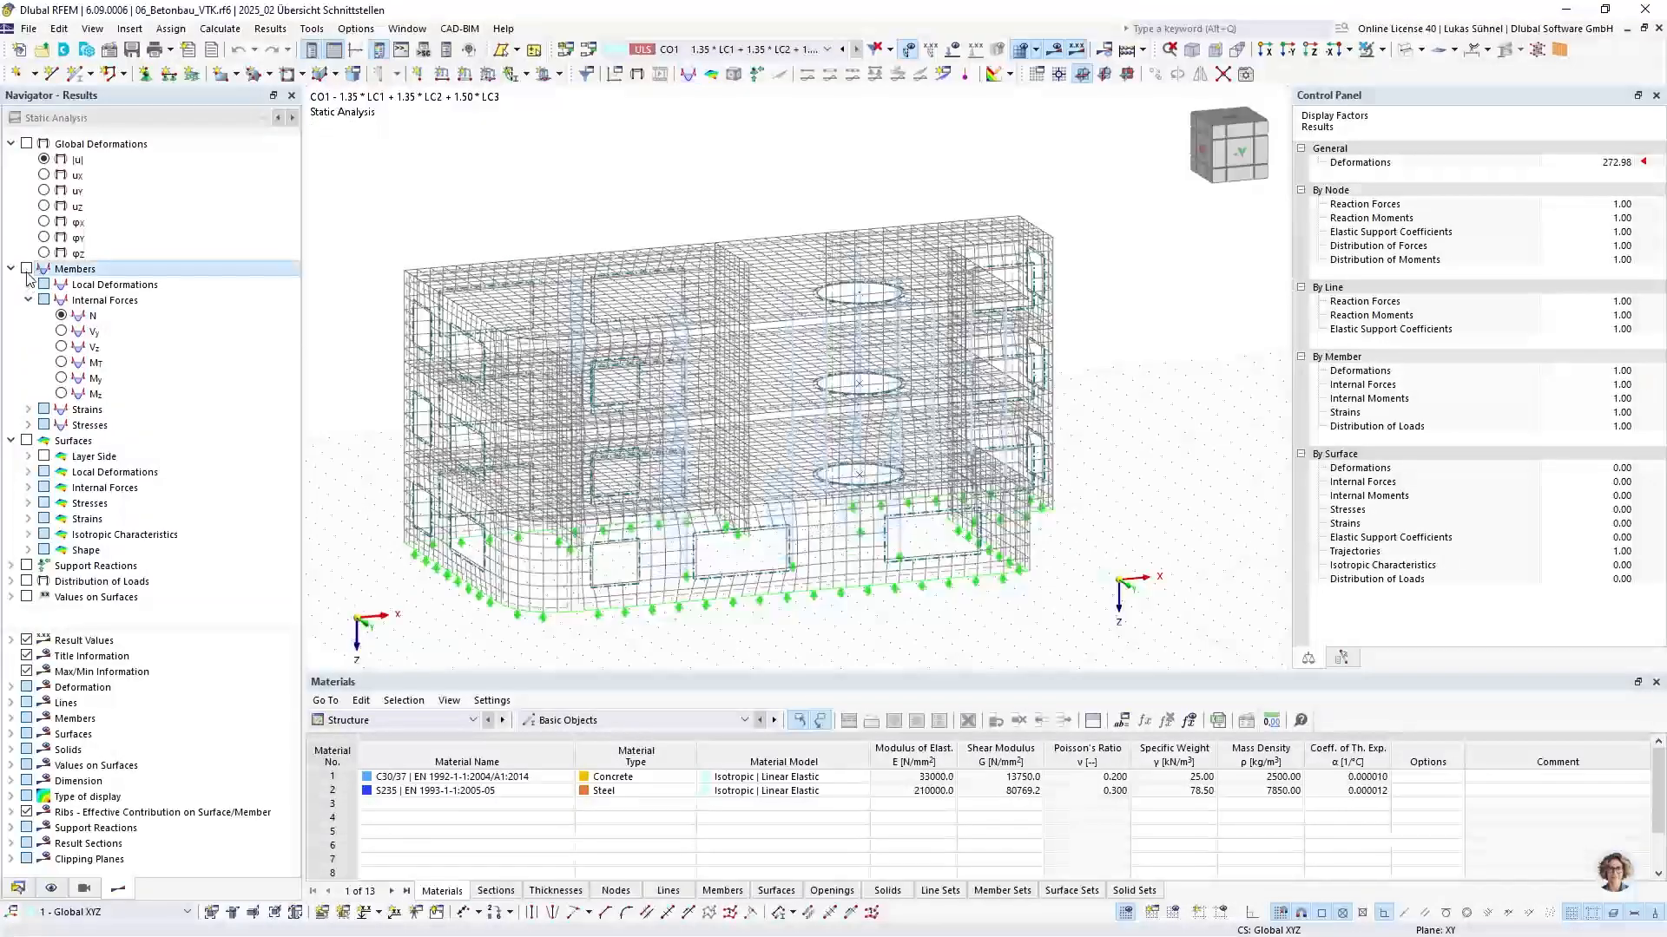
click(29, 503)
click(48, 519)
click(79, 535)
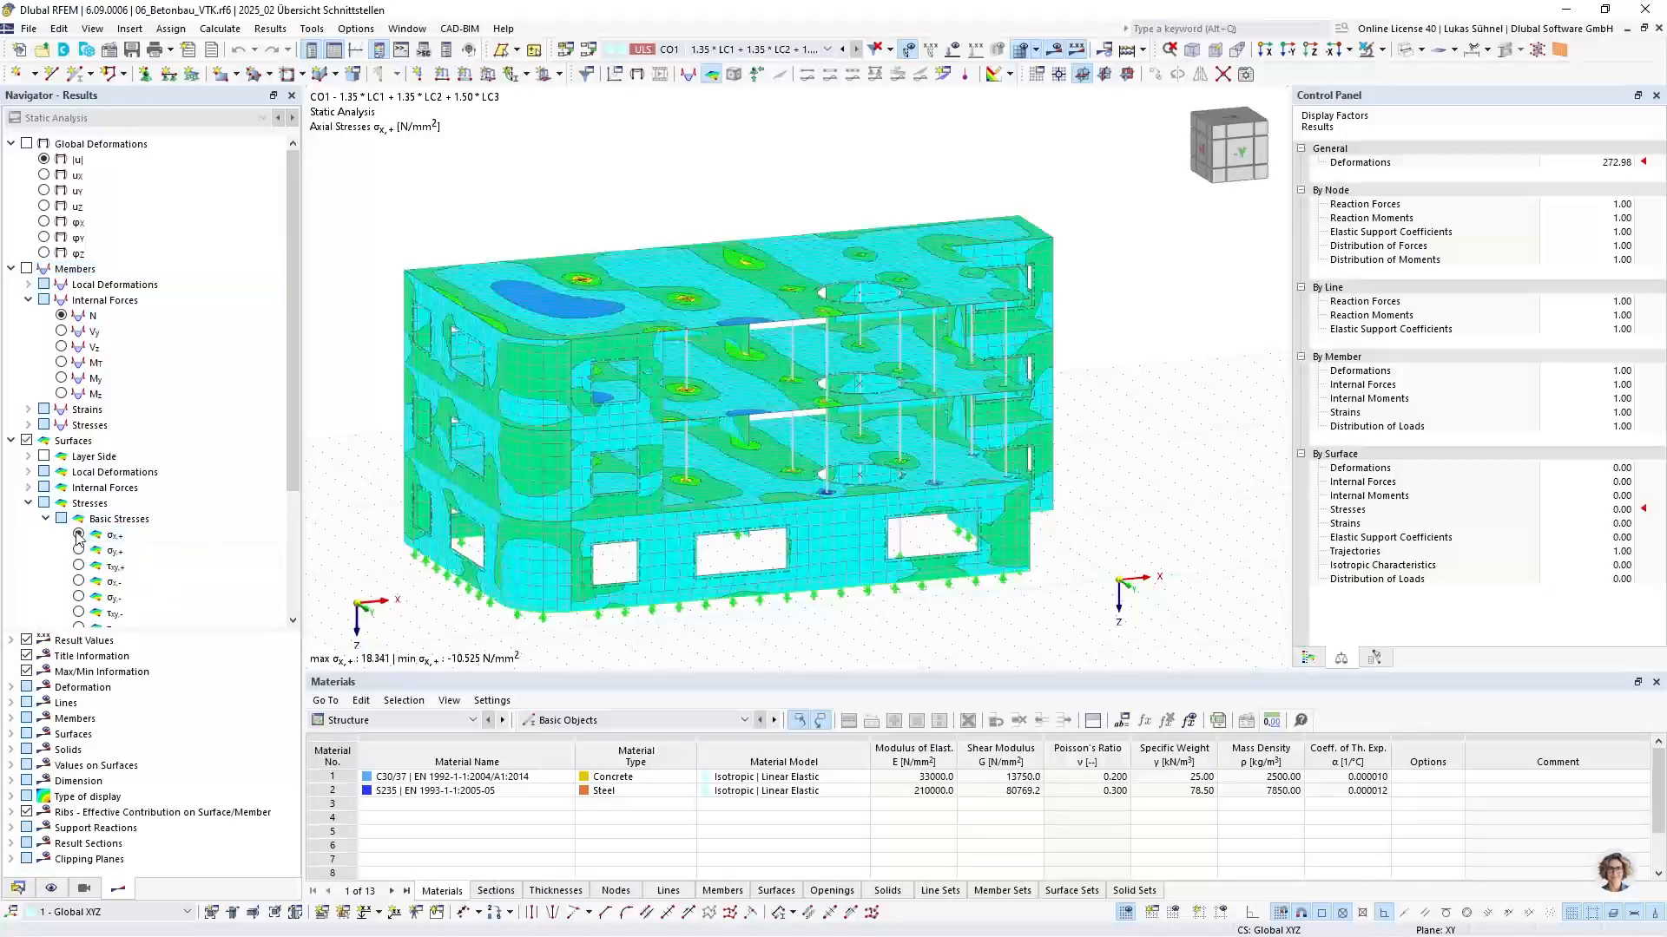
ctrl+middle_drag(480, 361, 528, 320)
scroll(98, 474, down, 4)
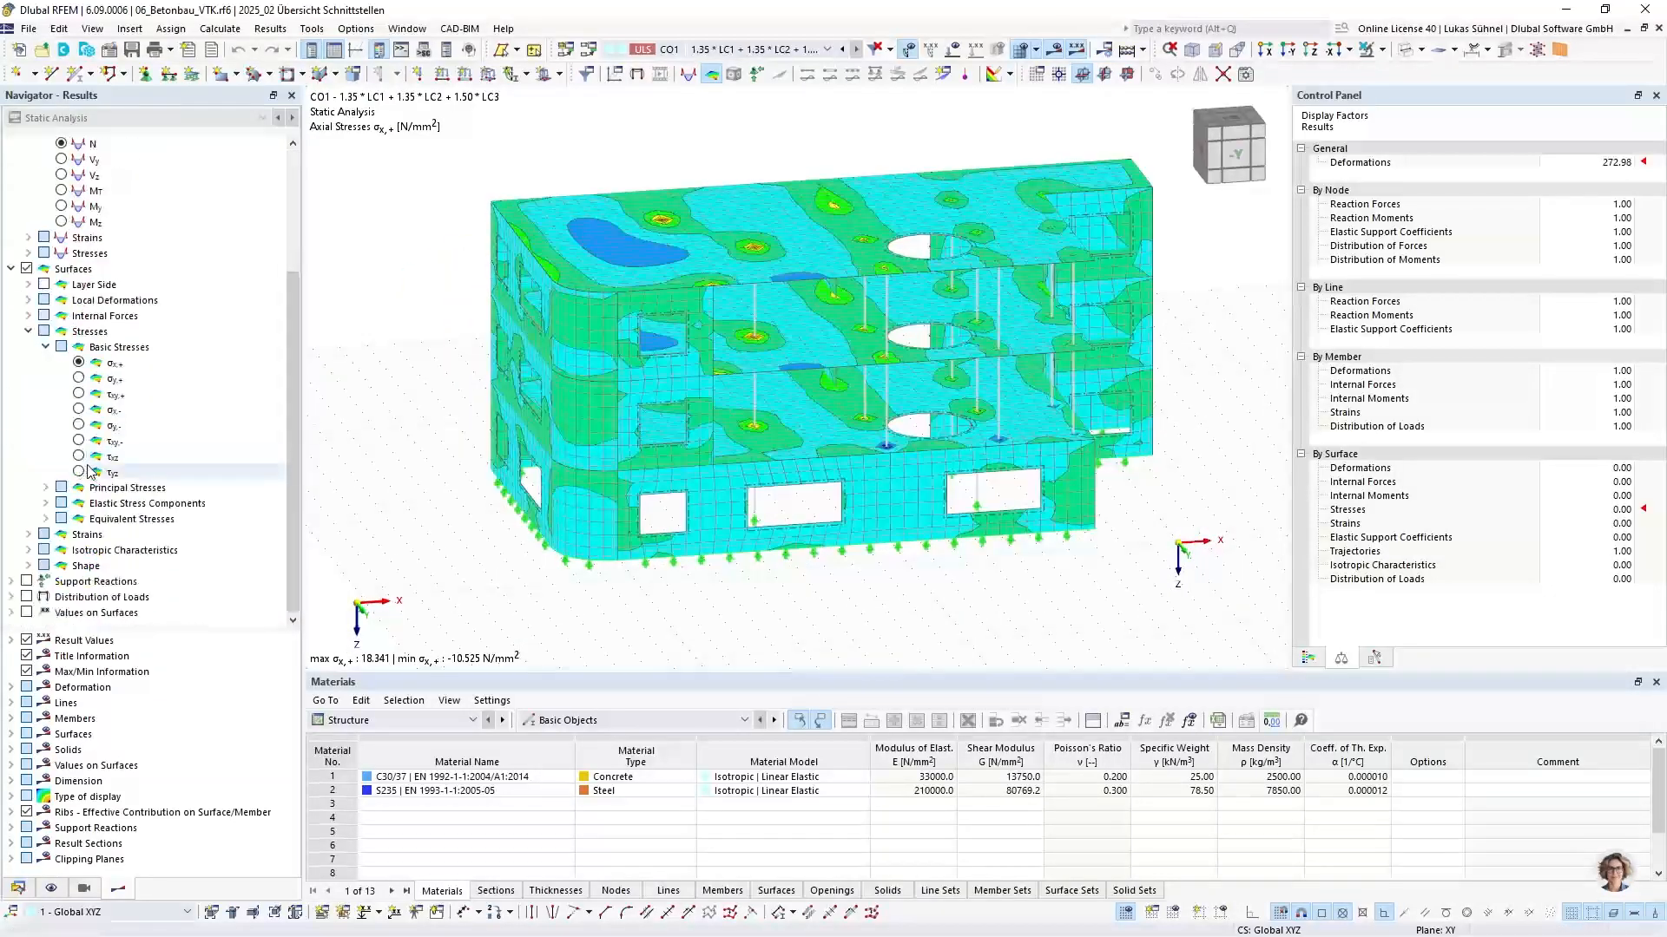
ctrl+middle_drag(560, 456, 482, 415)
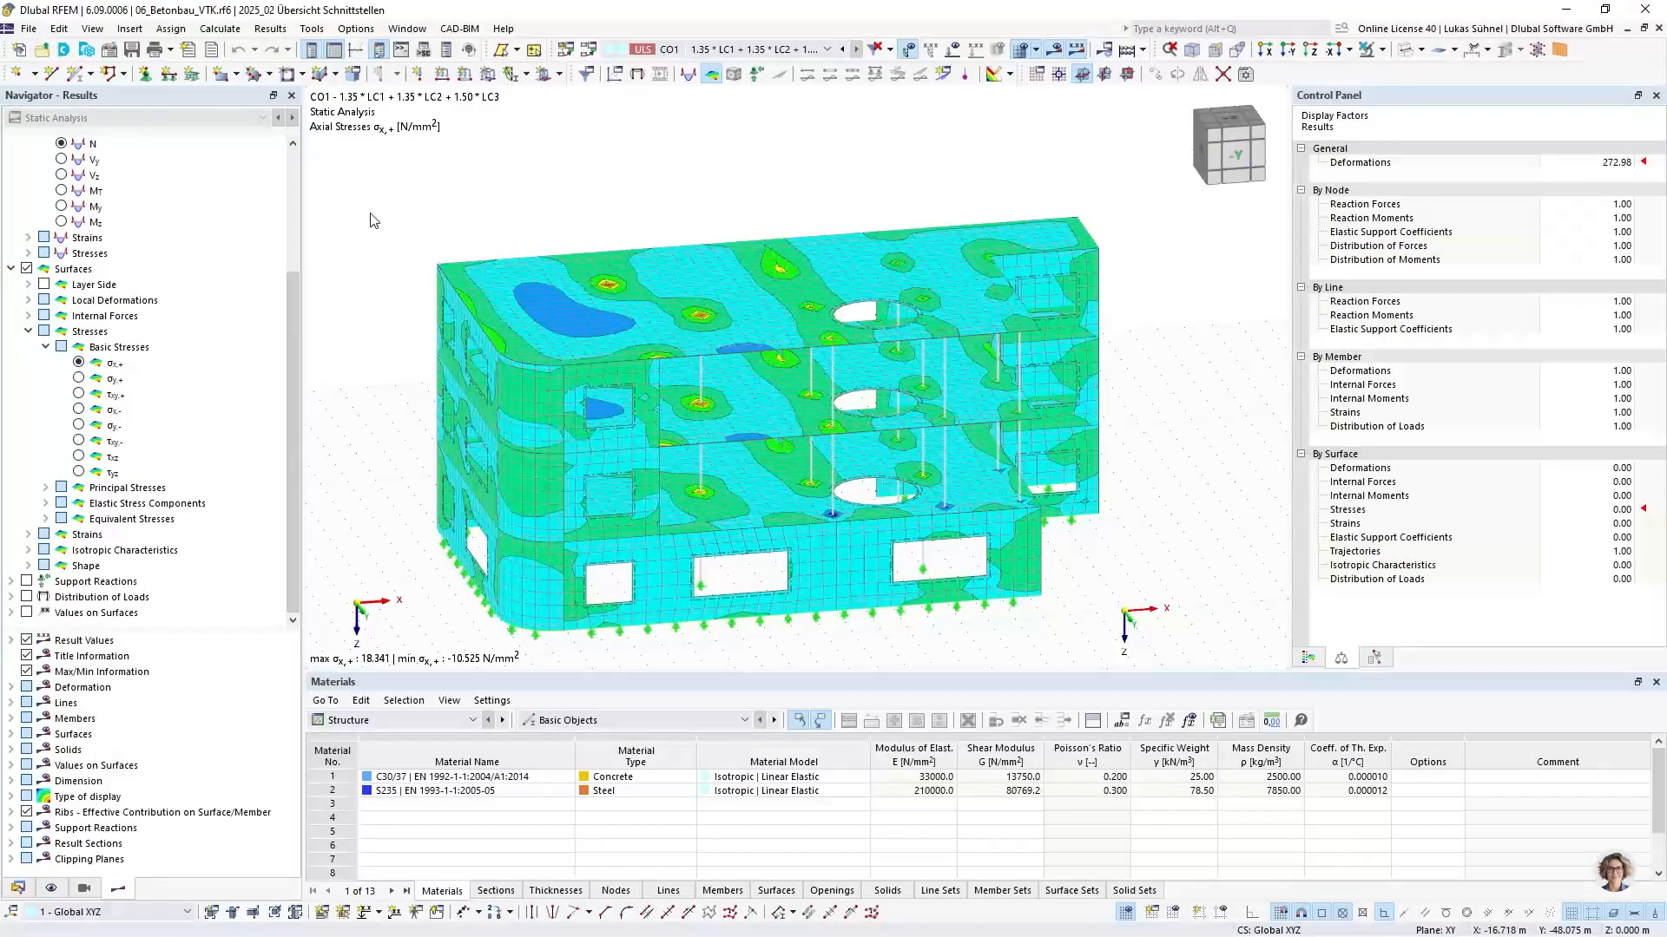
Export the results as a VTK multiblock container (*.vtm) named results to the Desktop
click(29, 28)
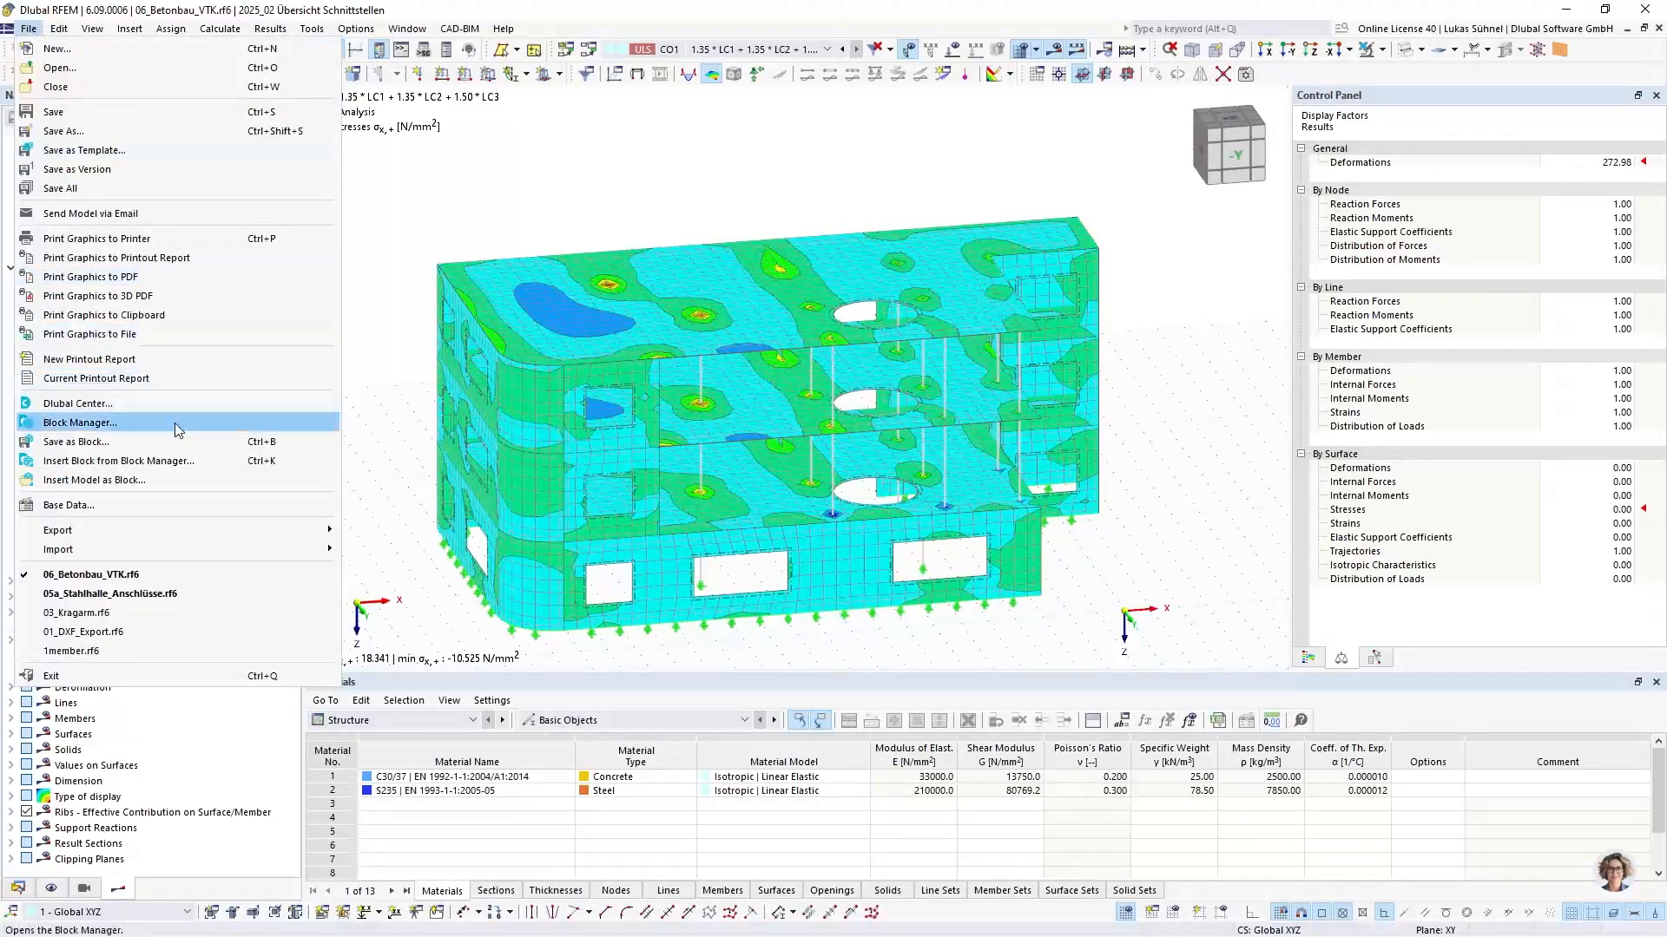
mouse_move(127, 530)
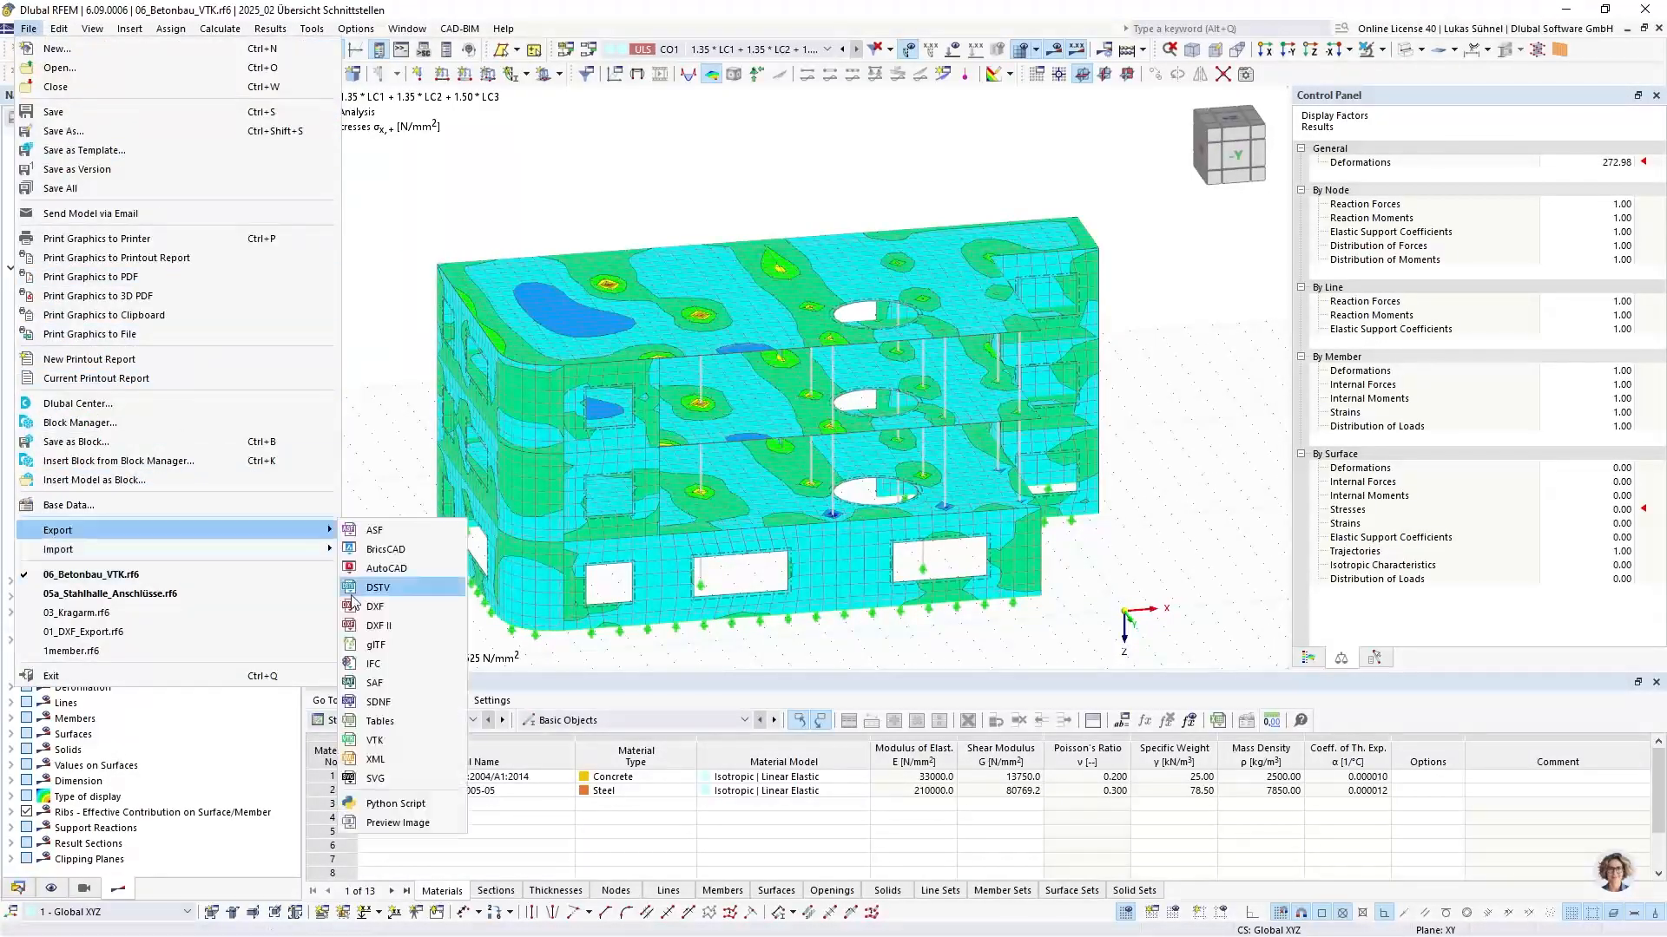
click(375, 741)
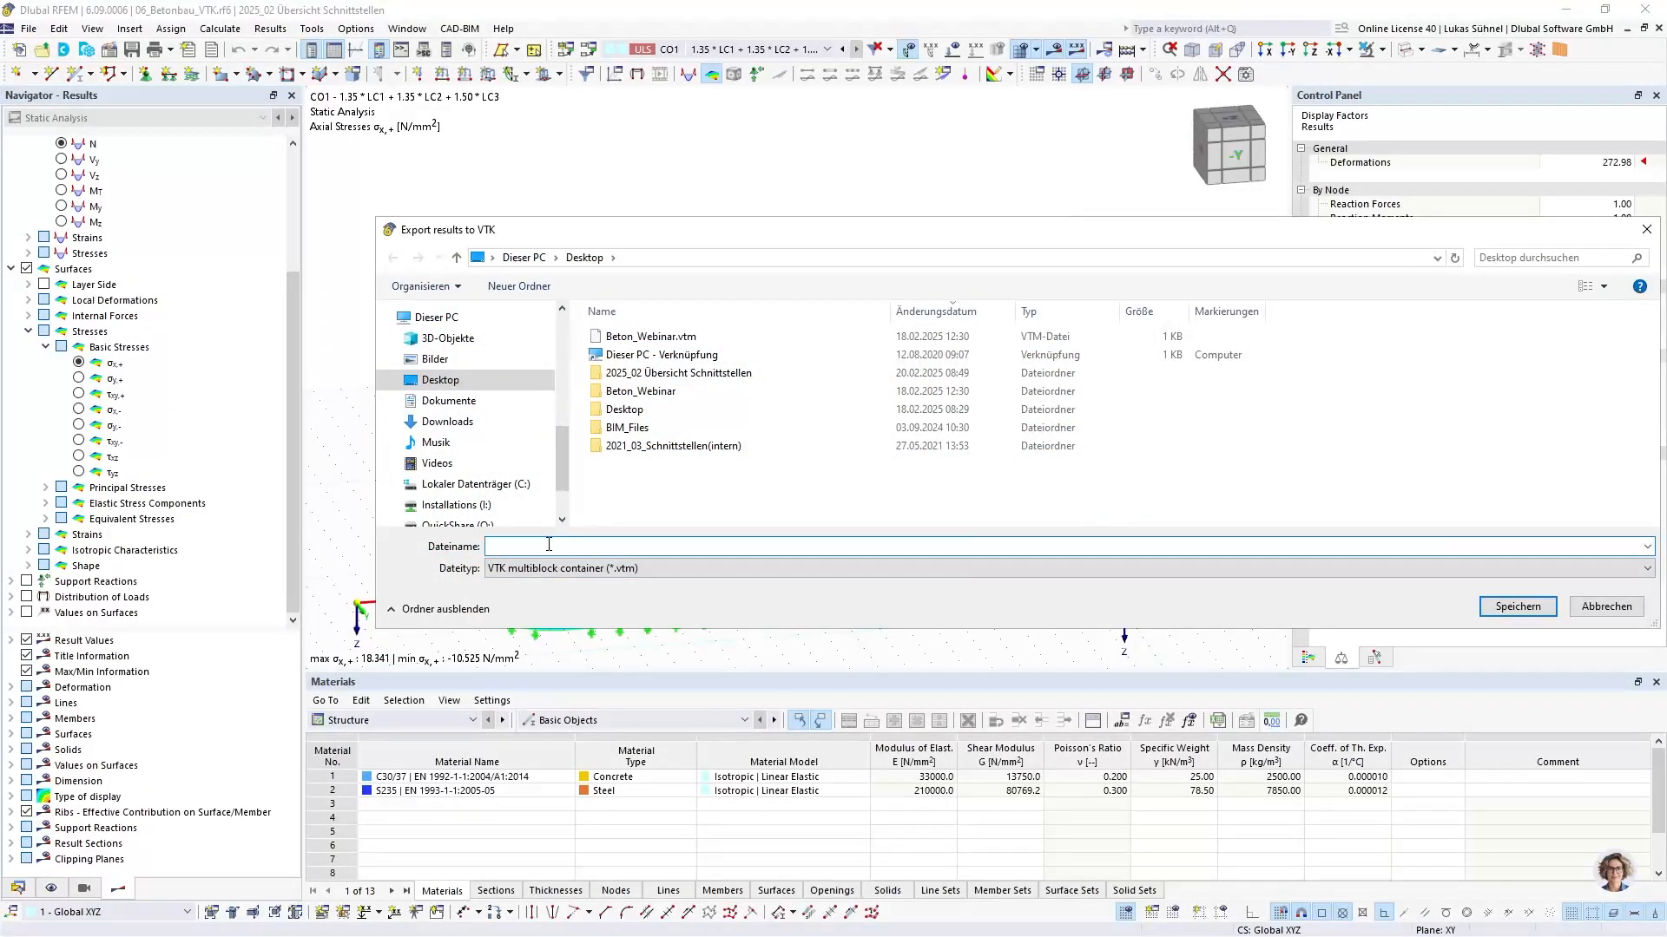
text(results)
click(1517, 605)
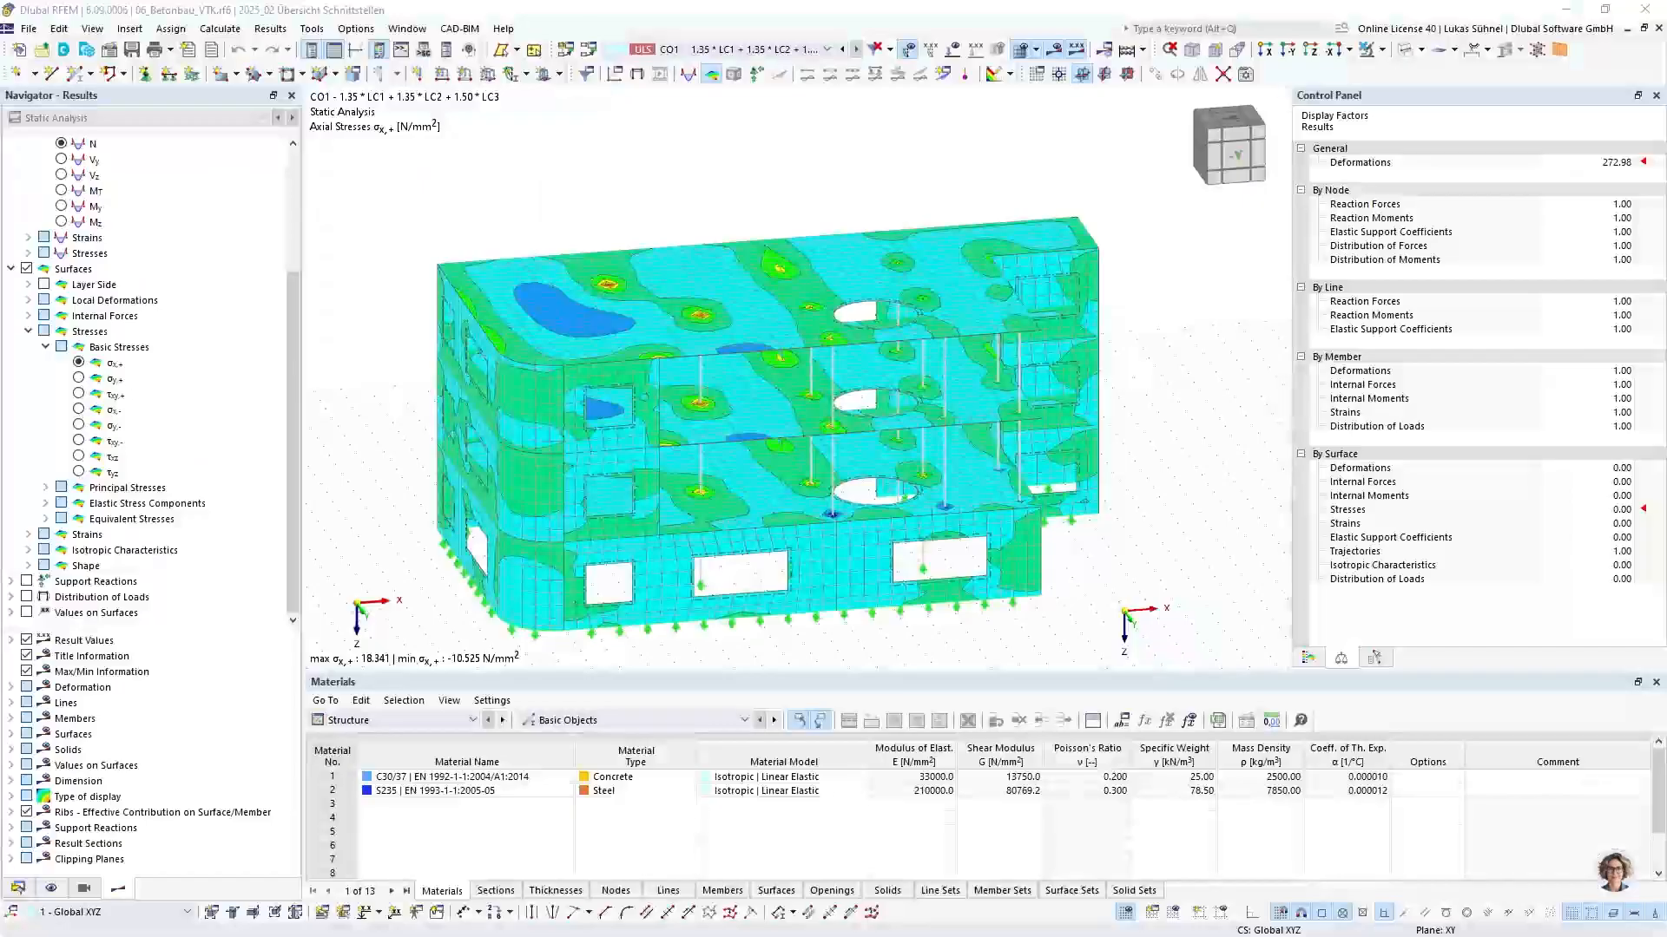
Check the exported results.vtm file and the contents of its results folder on the Desktop
drag(1666, 198, 1444, 201)
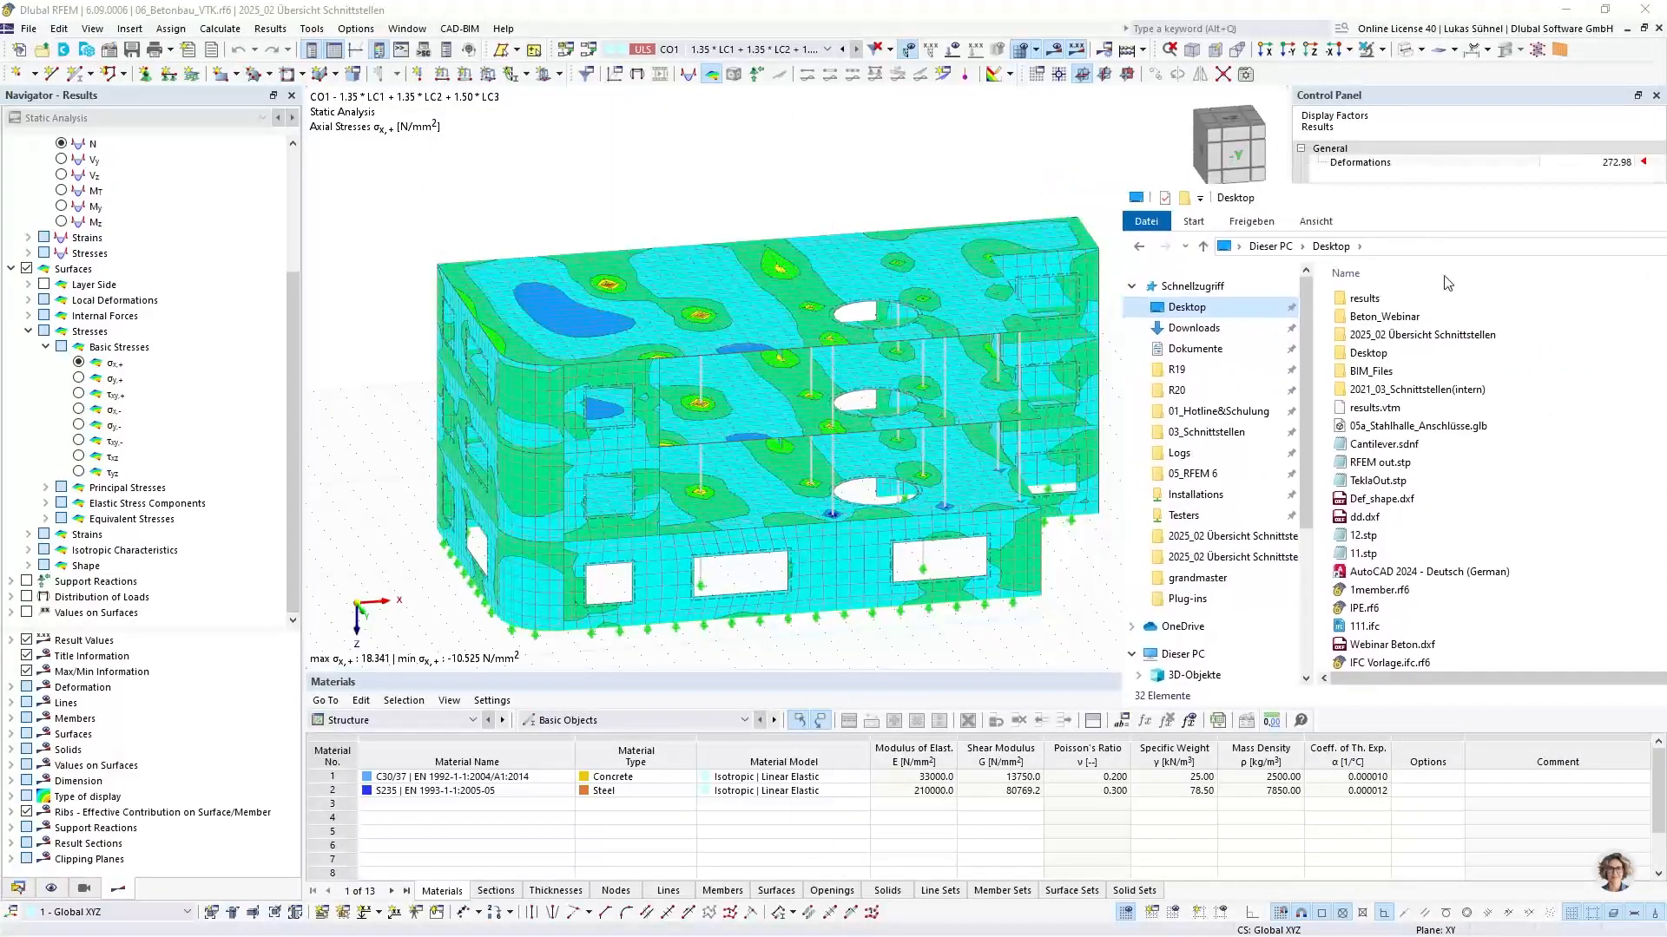
click(1396, 409)
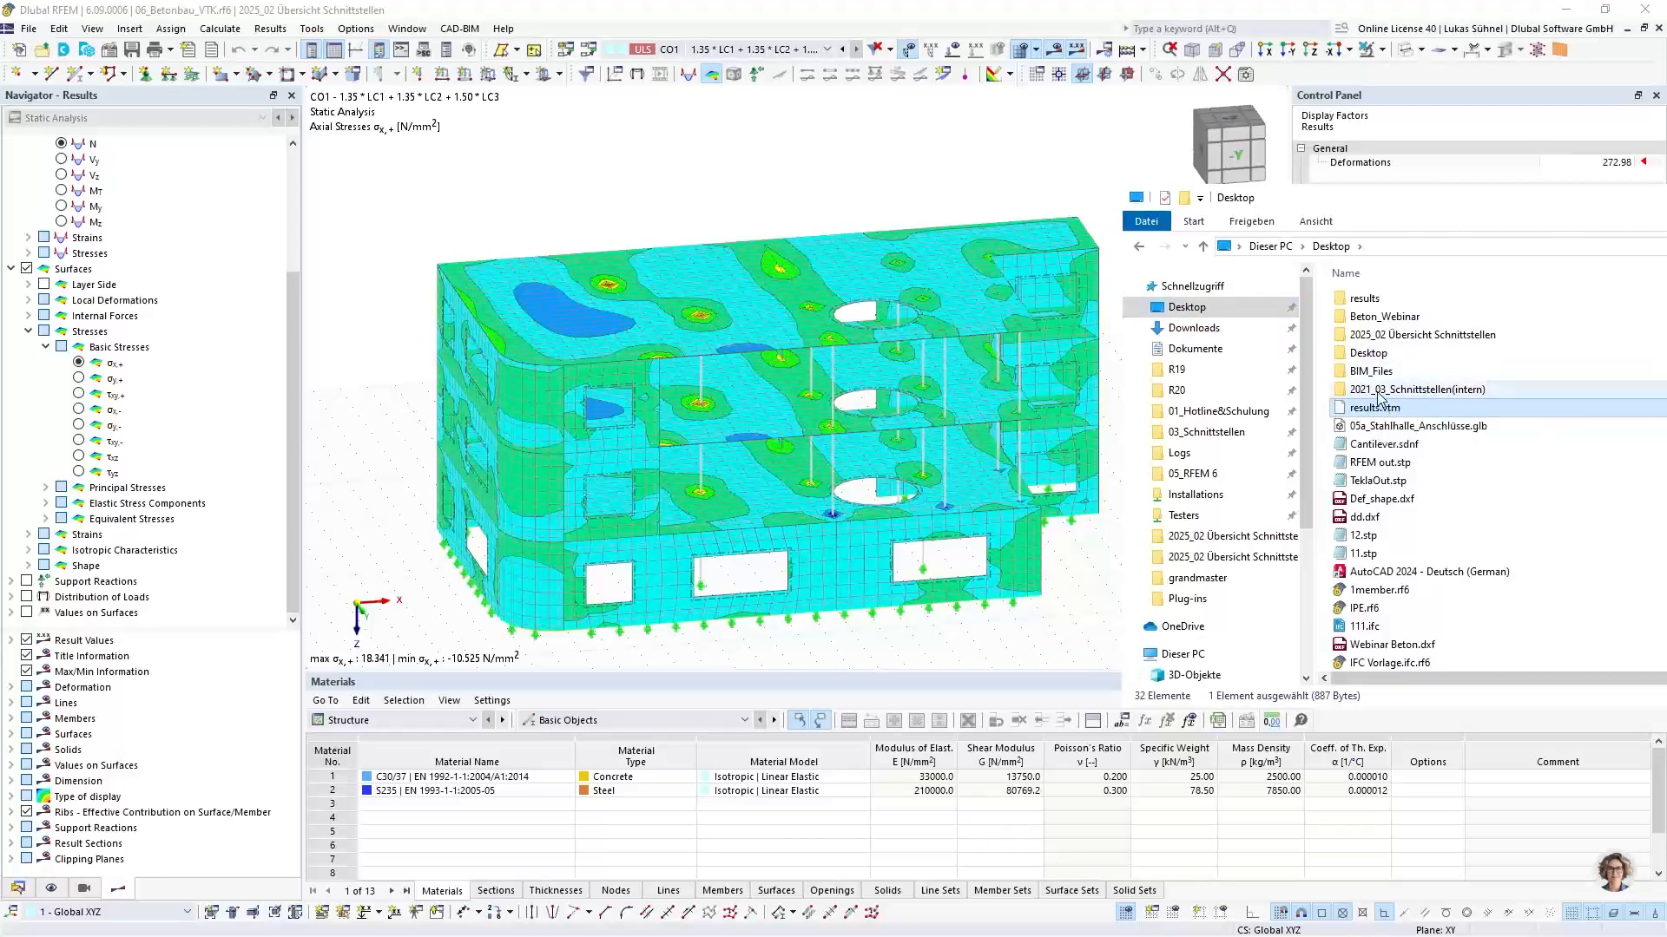
click(1437, 375)
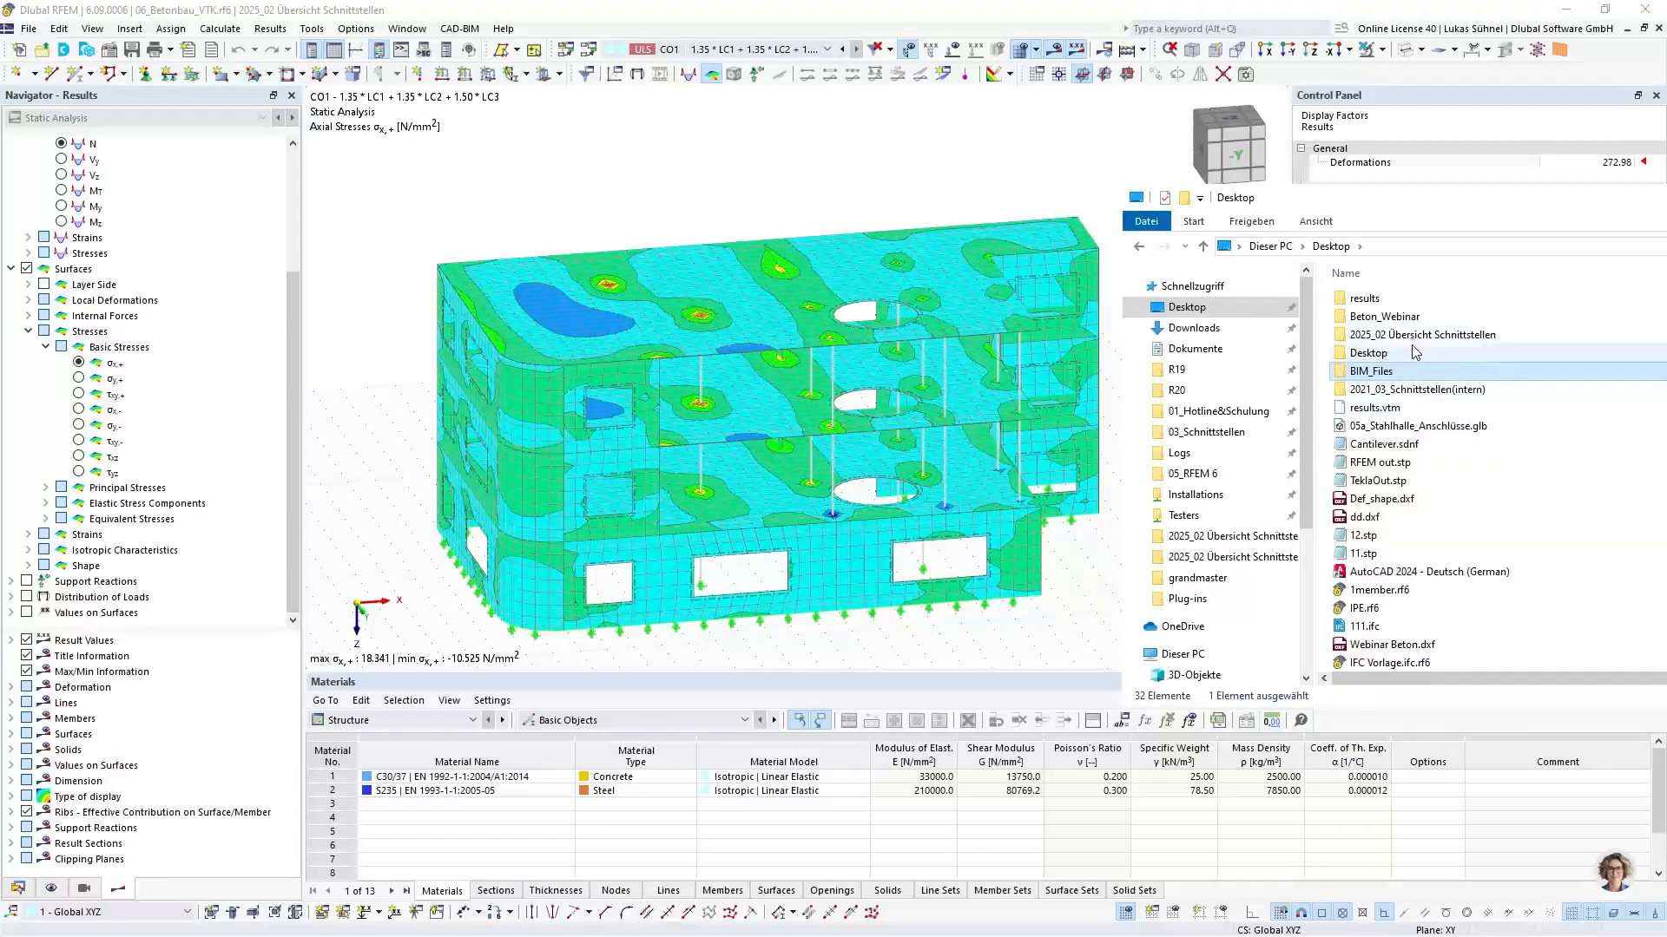
double_click(1387, 300)
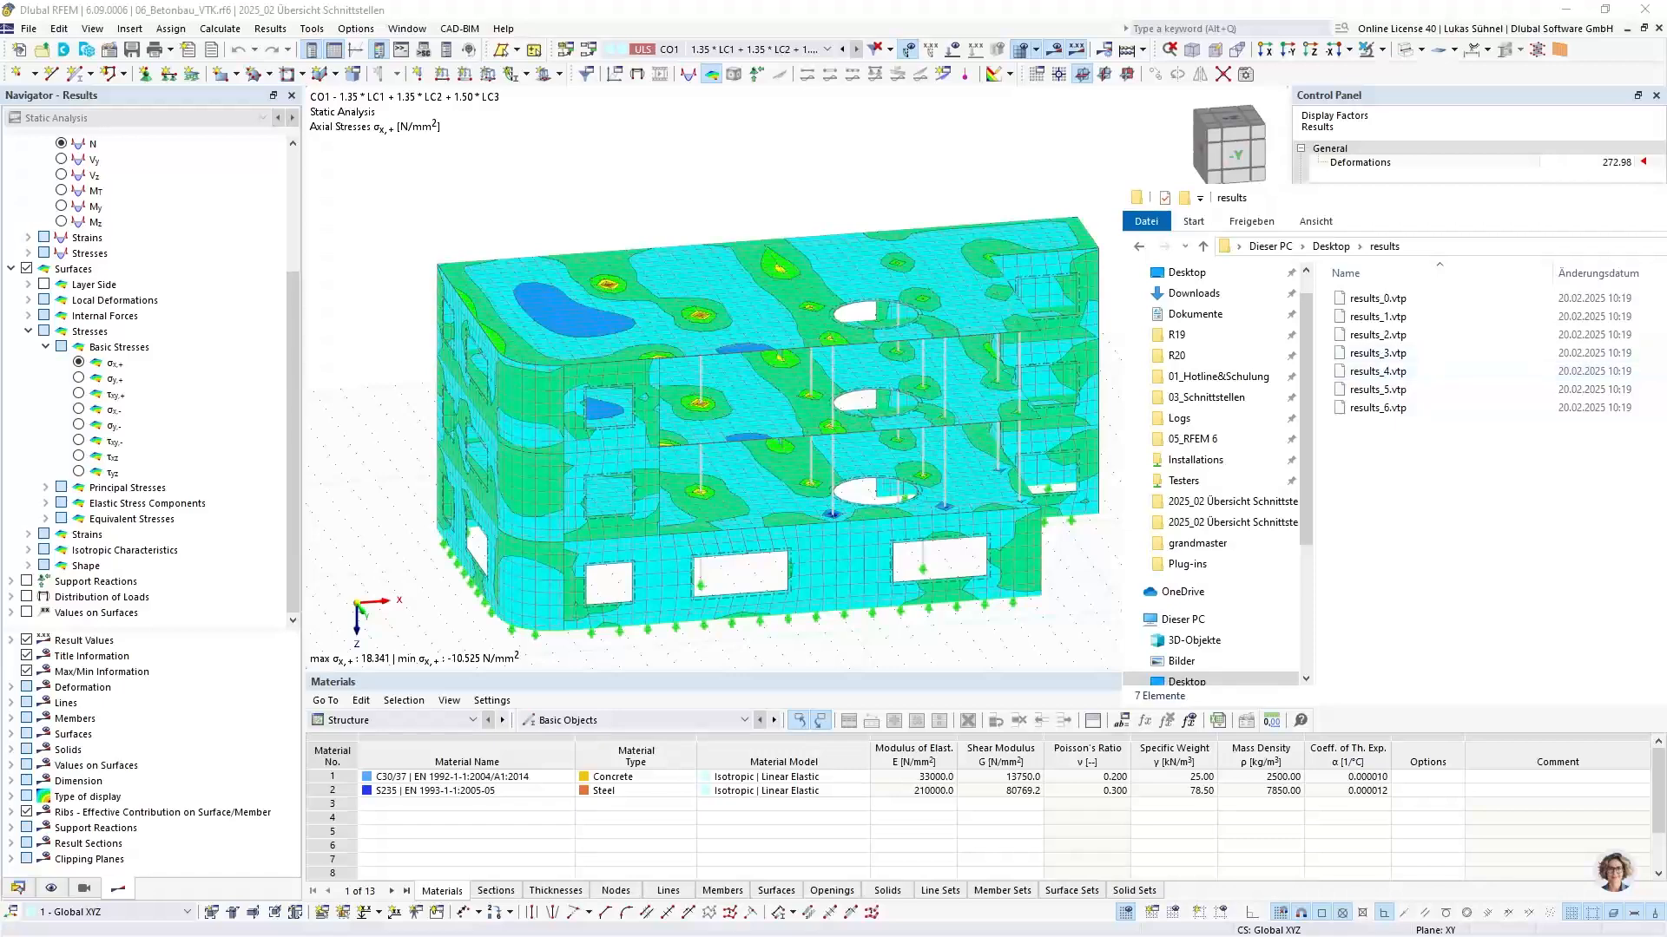
key(alt+Left)
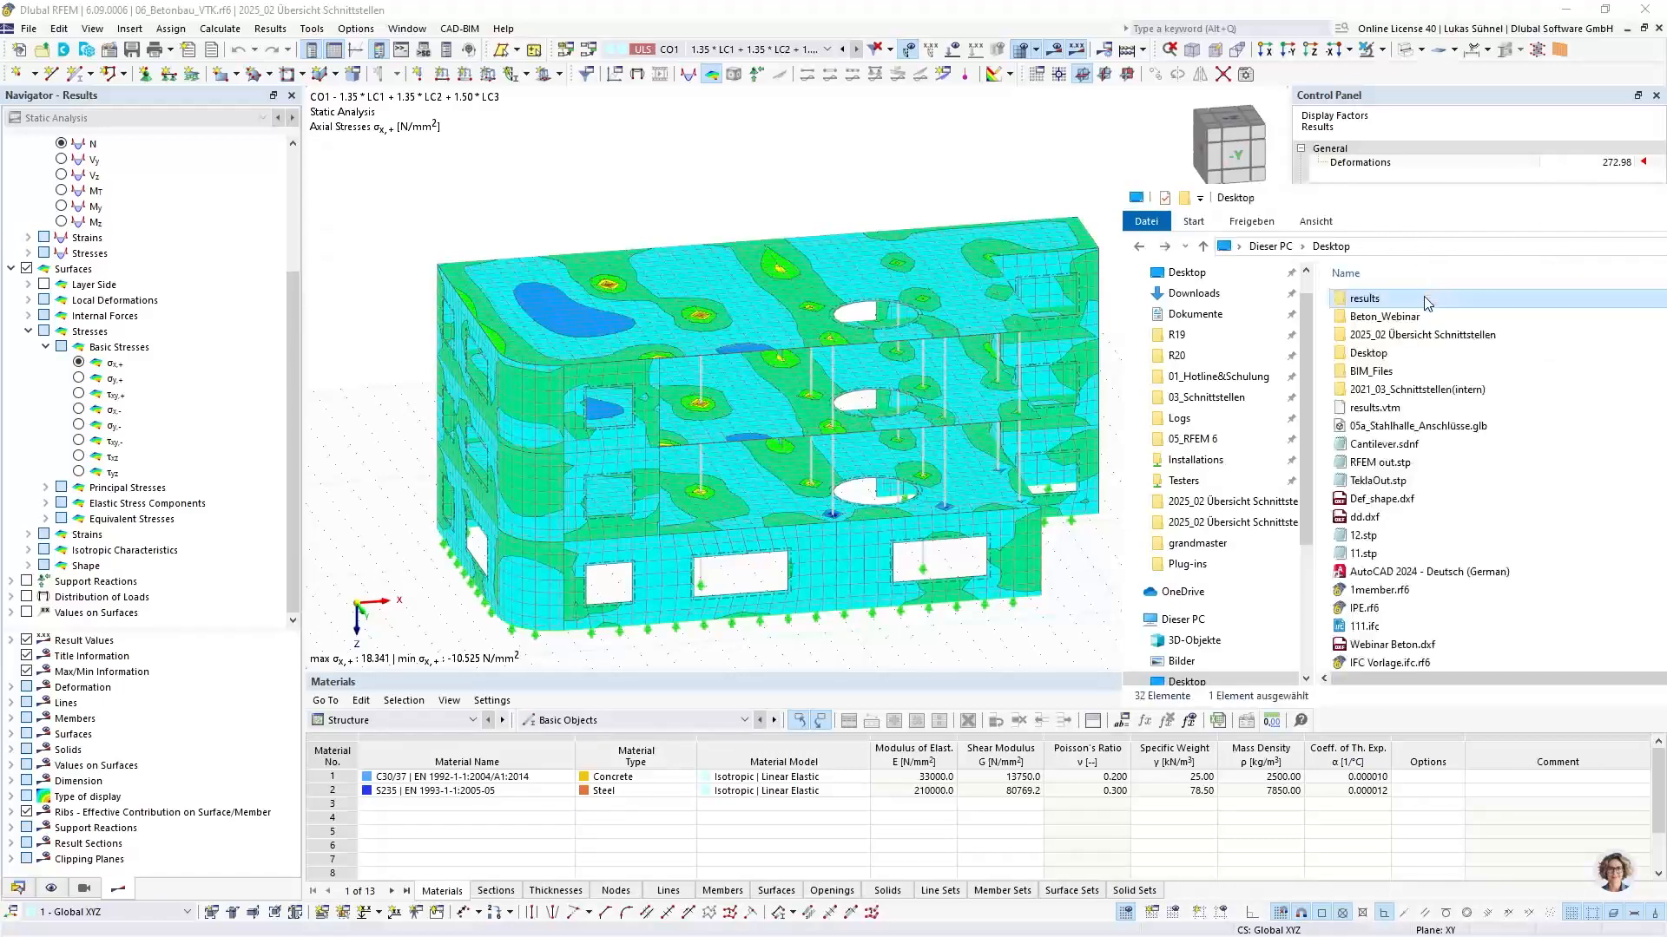
drag(1405, 197, 1666, 213)
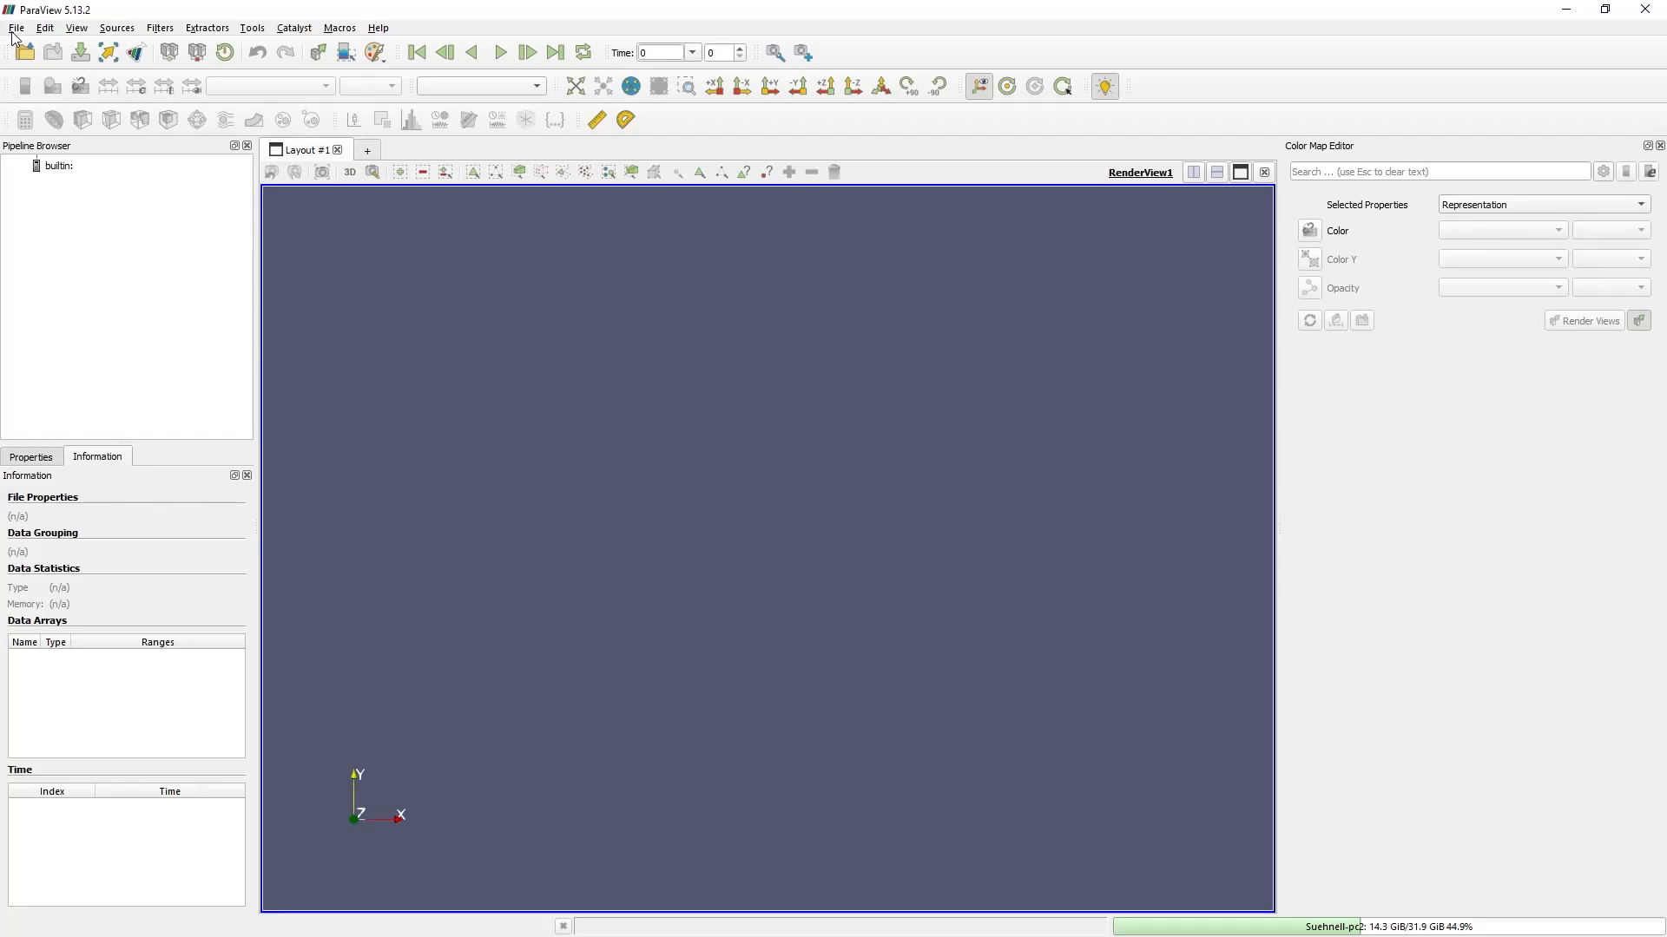
Switch to ParaView, open results.vtm from the Desktop and make the dataset visible in the render view
click(17, 33)
click(44, 46)
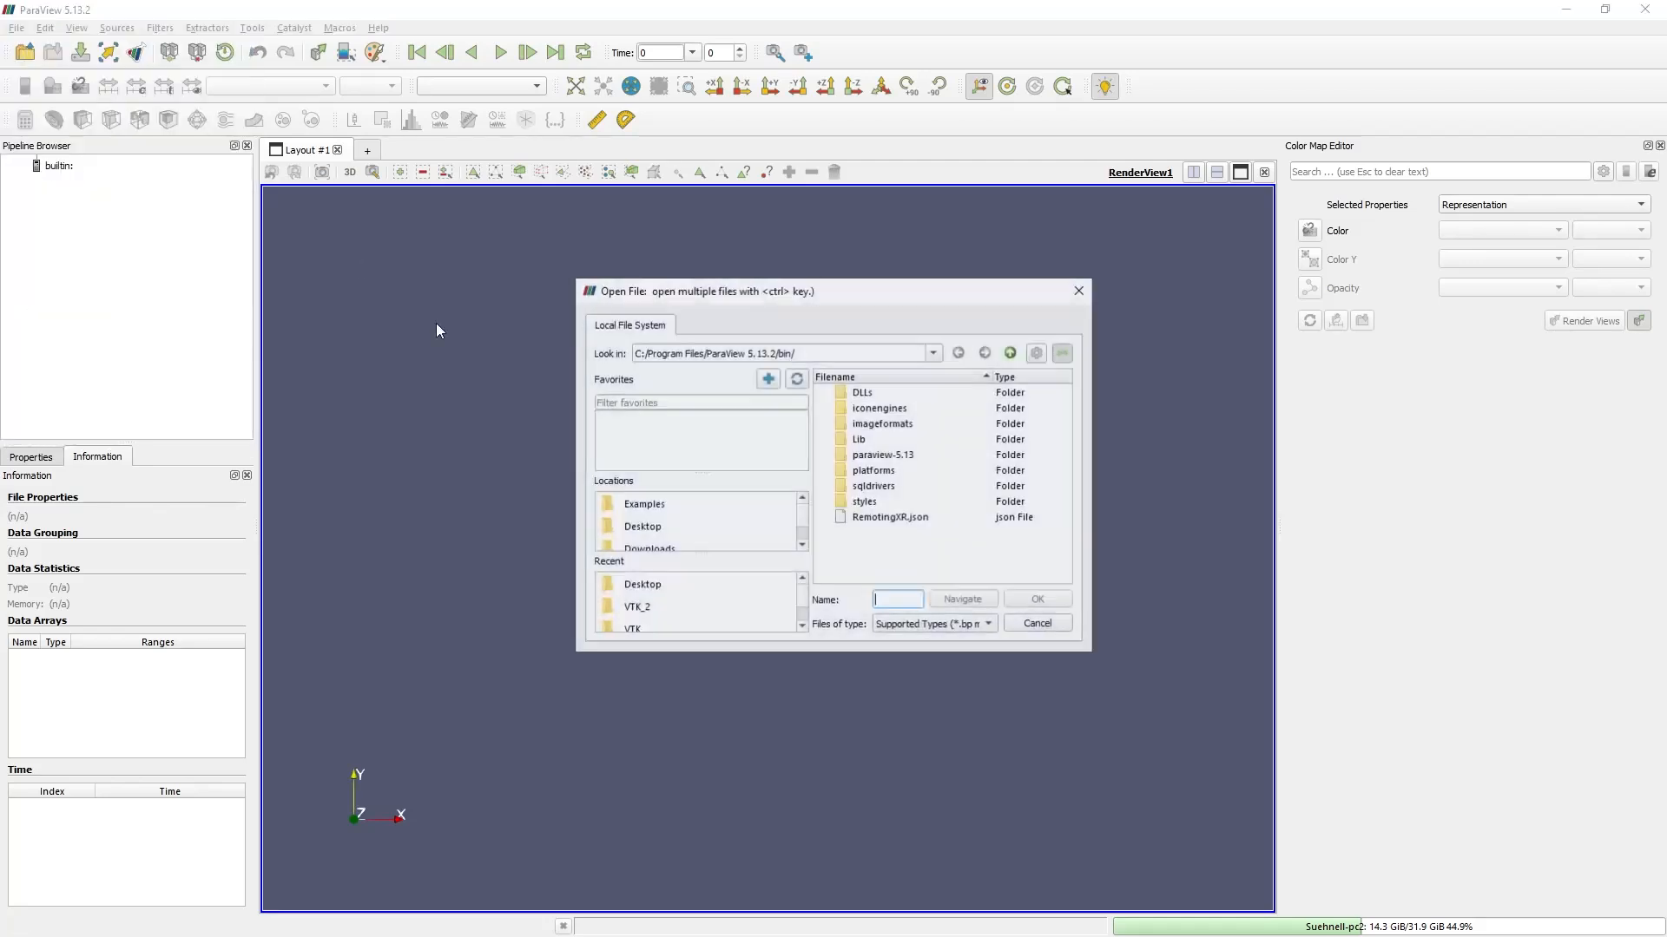
click(686, 527)
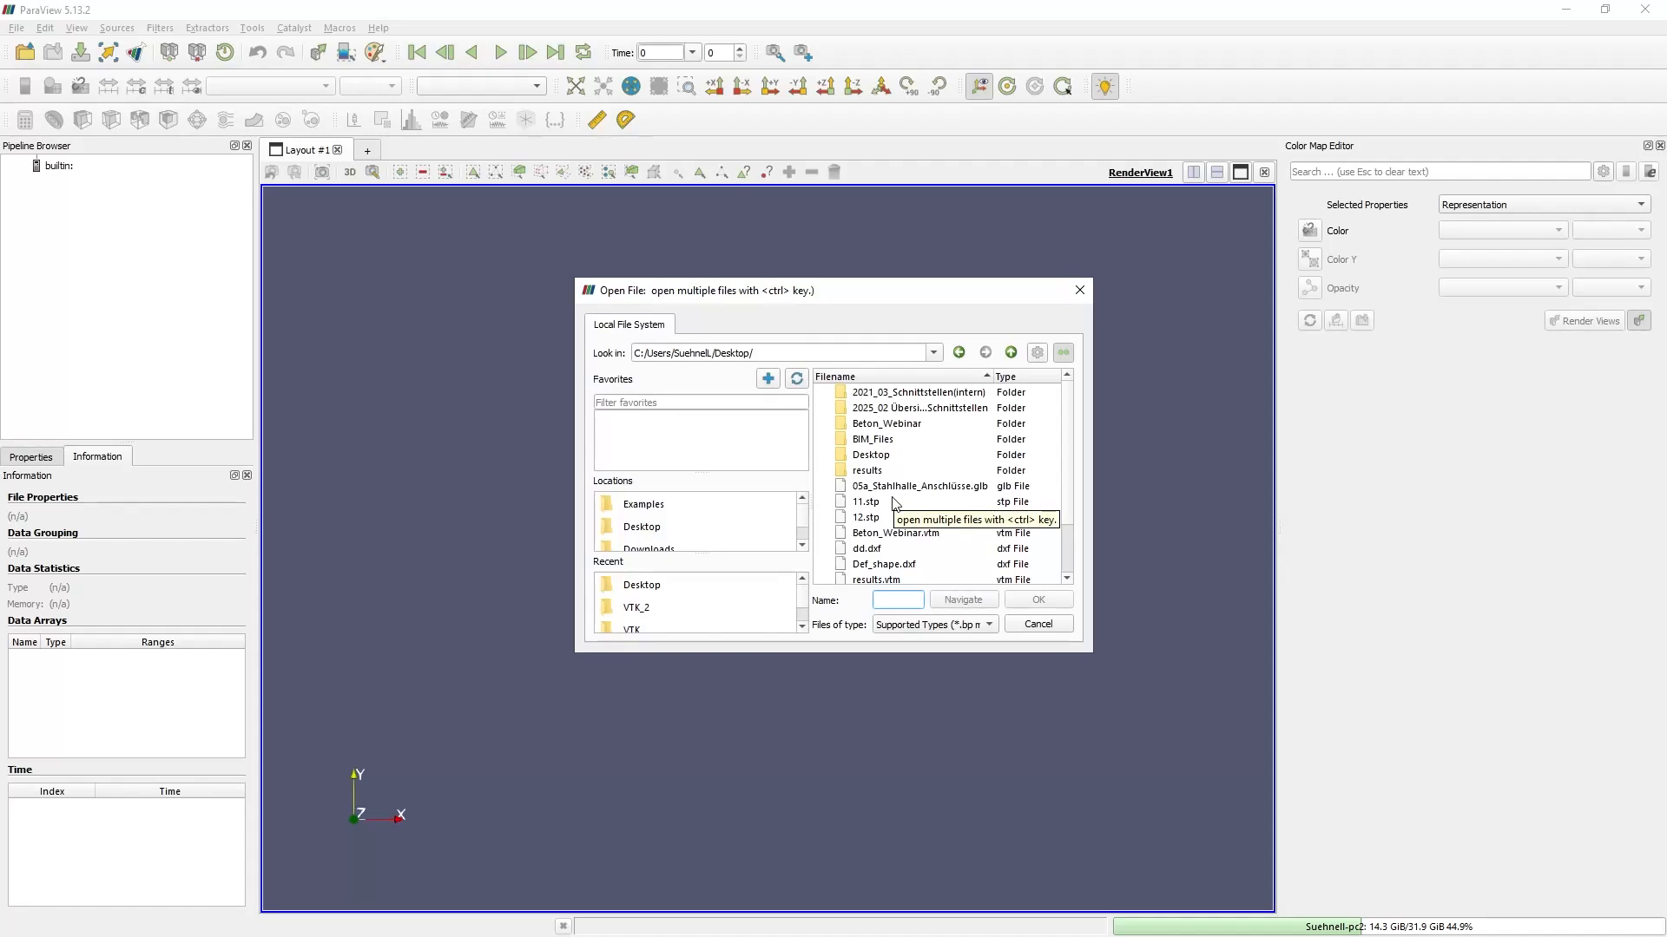
scroll(895, 552, down, 2)
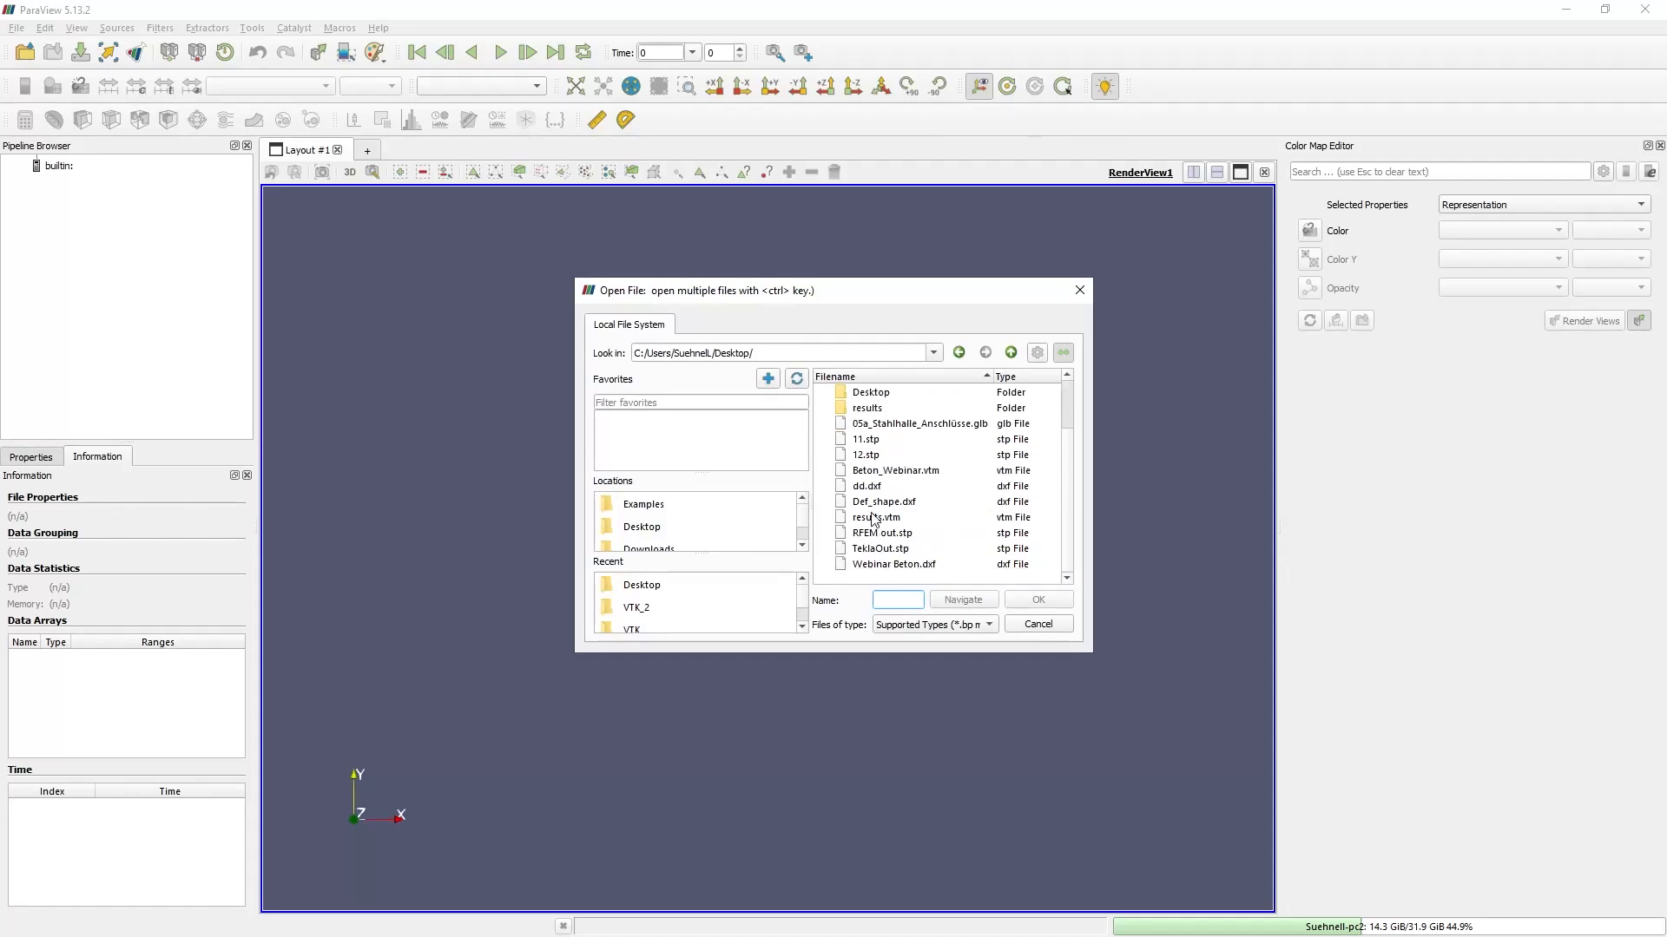
click(874, 517)
click(986, 630)
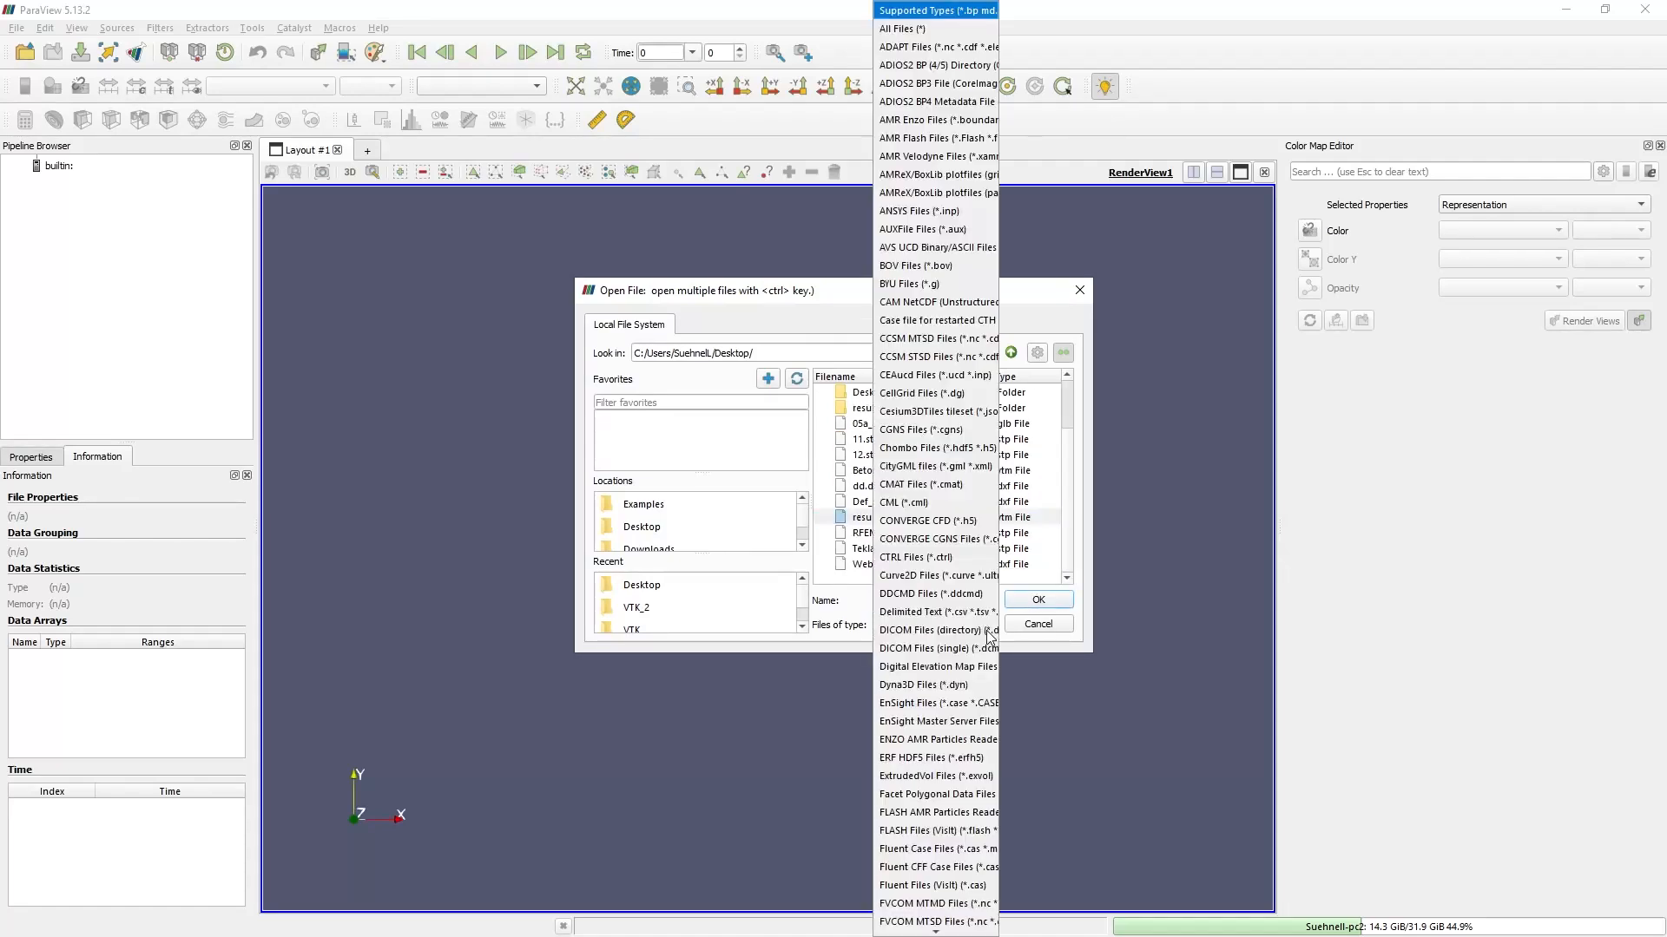
click(795, 649)
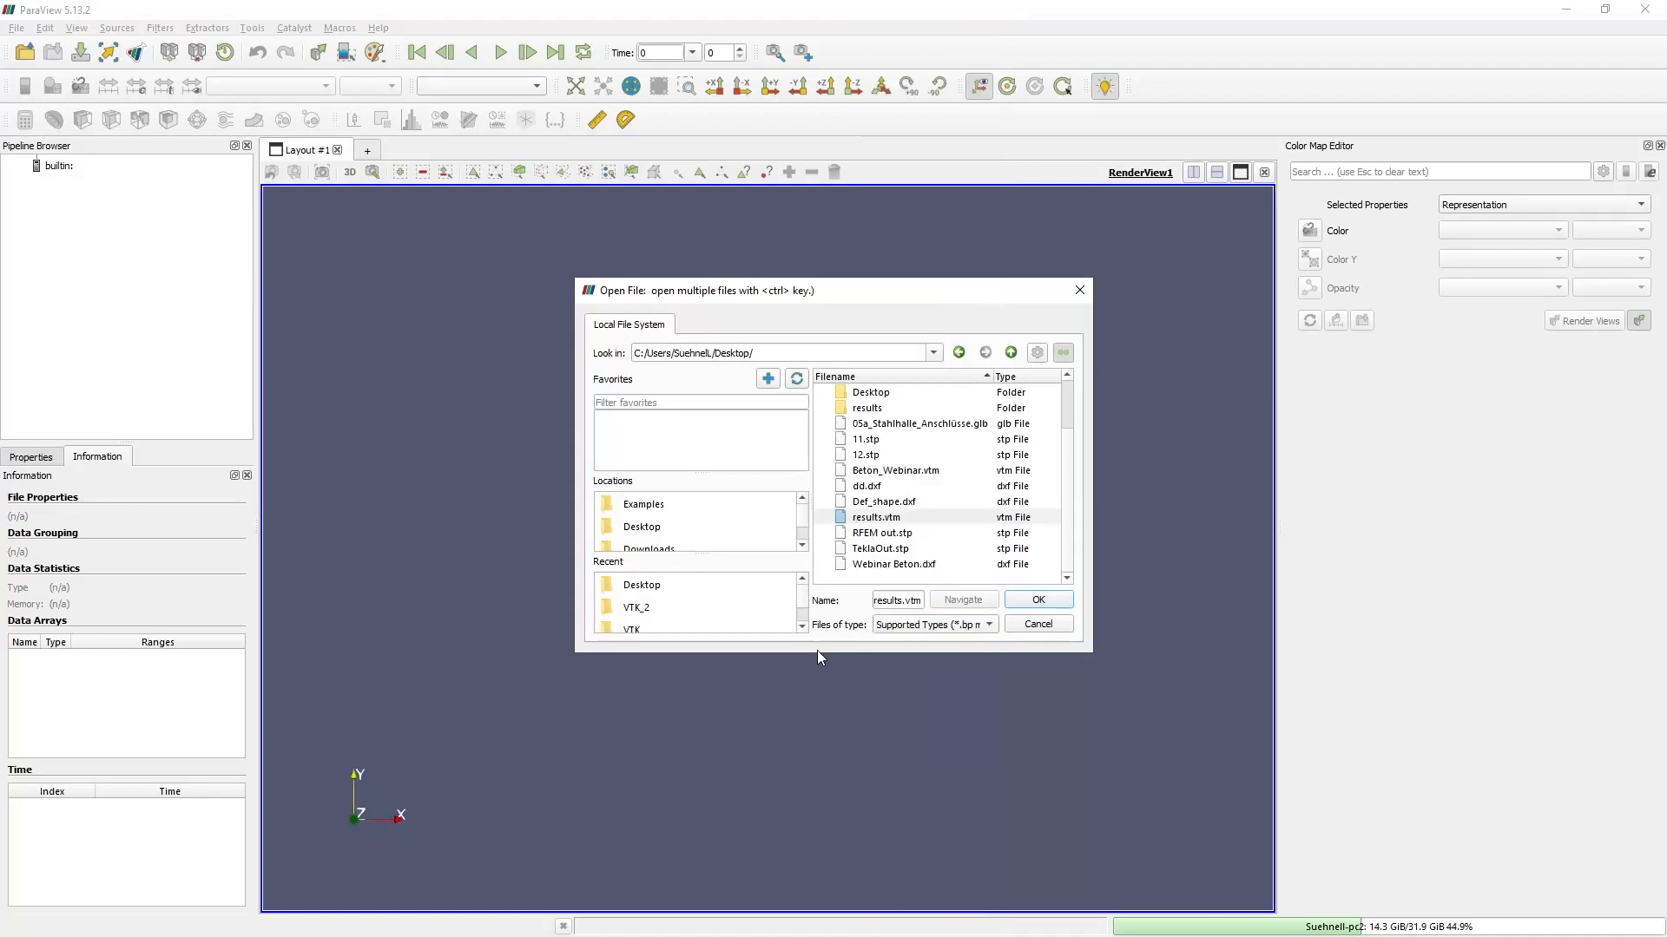
click(1038, 600)
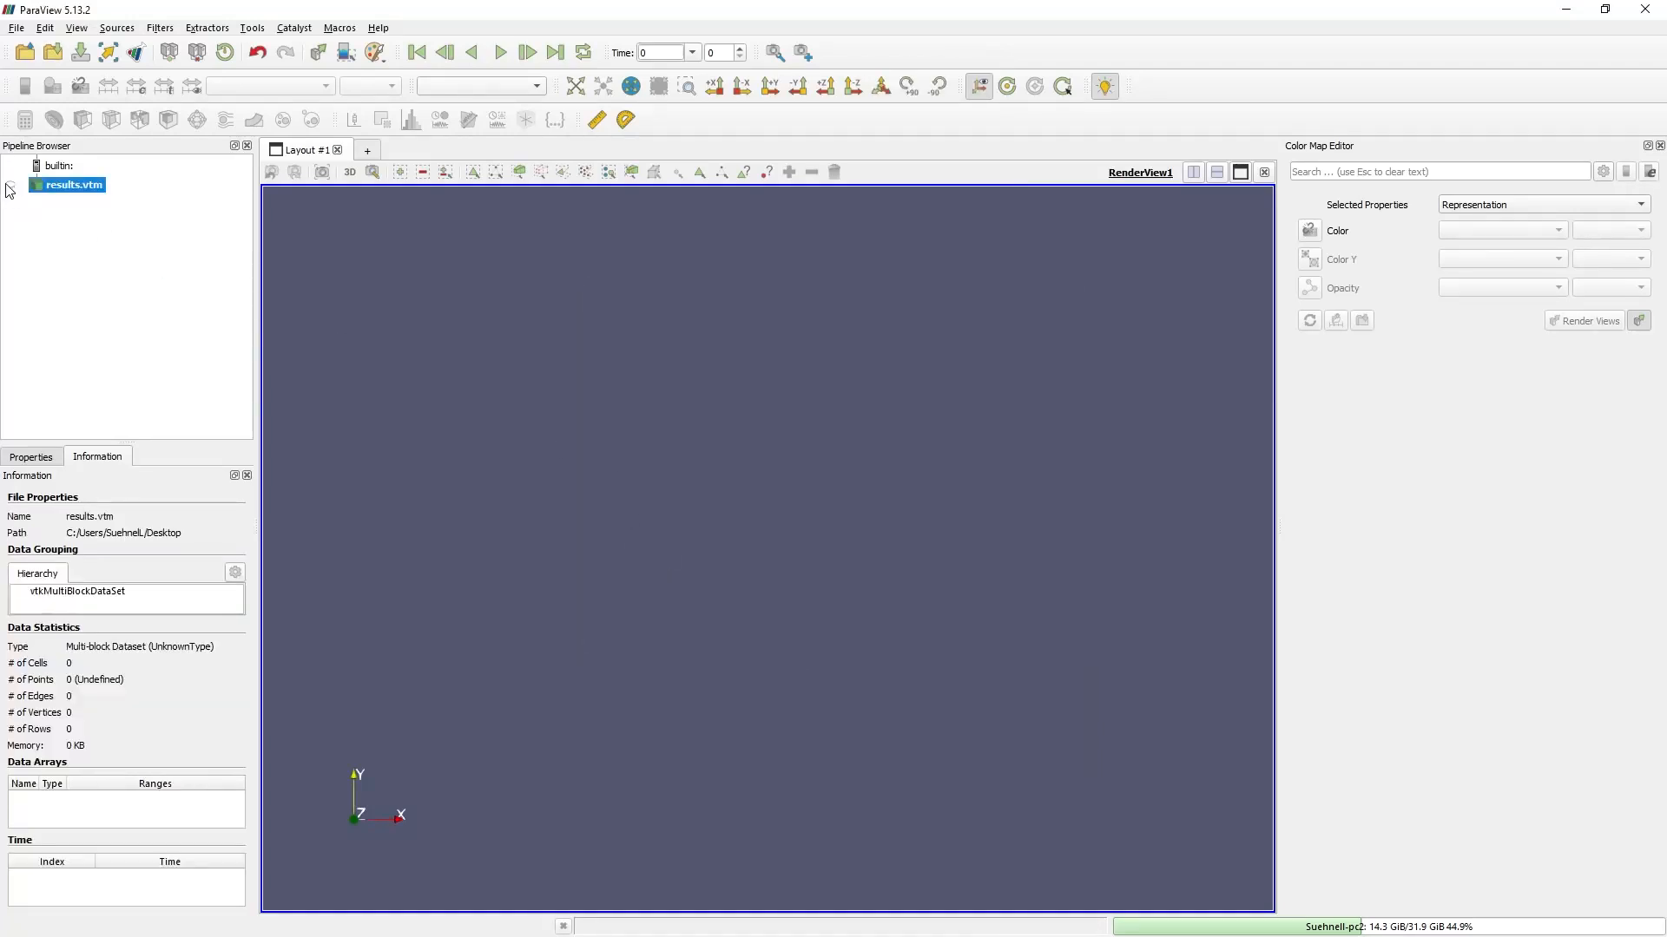
click(11, 187)
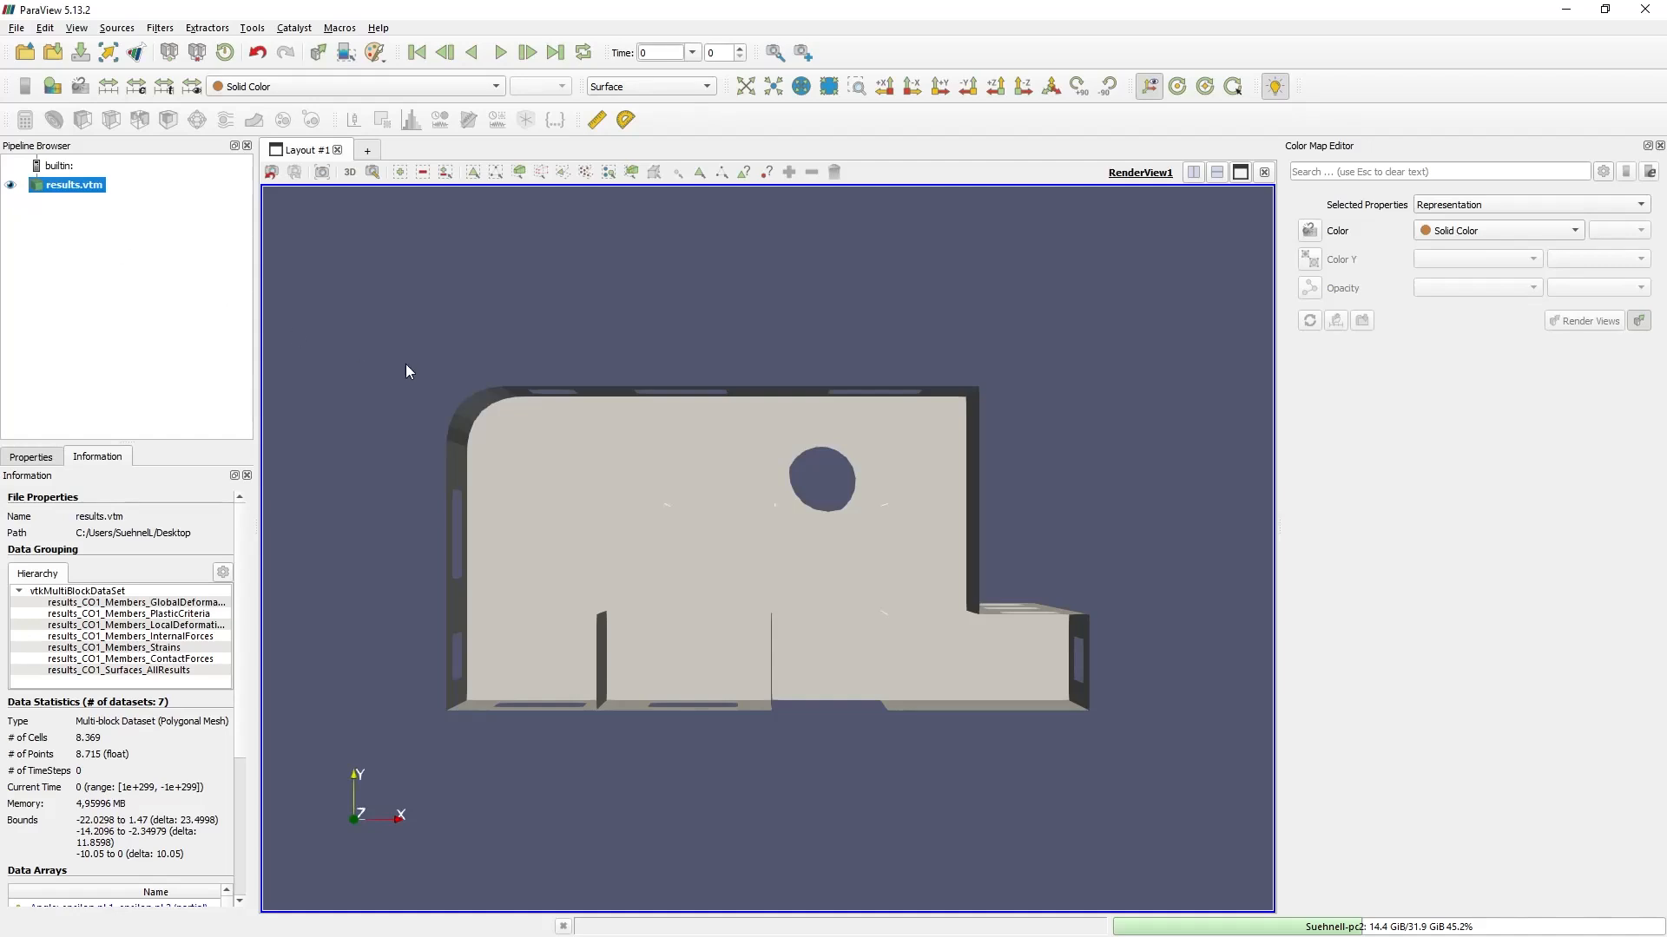
Look through the available result arrays and colour the building by Displacements: |u| (partial)
drag(666, 358, 569, 582)
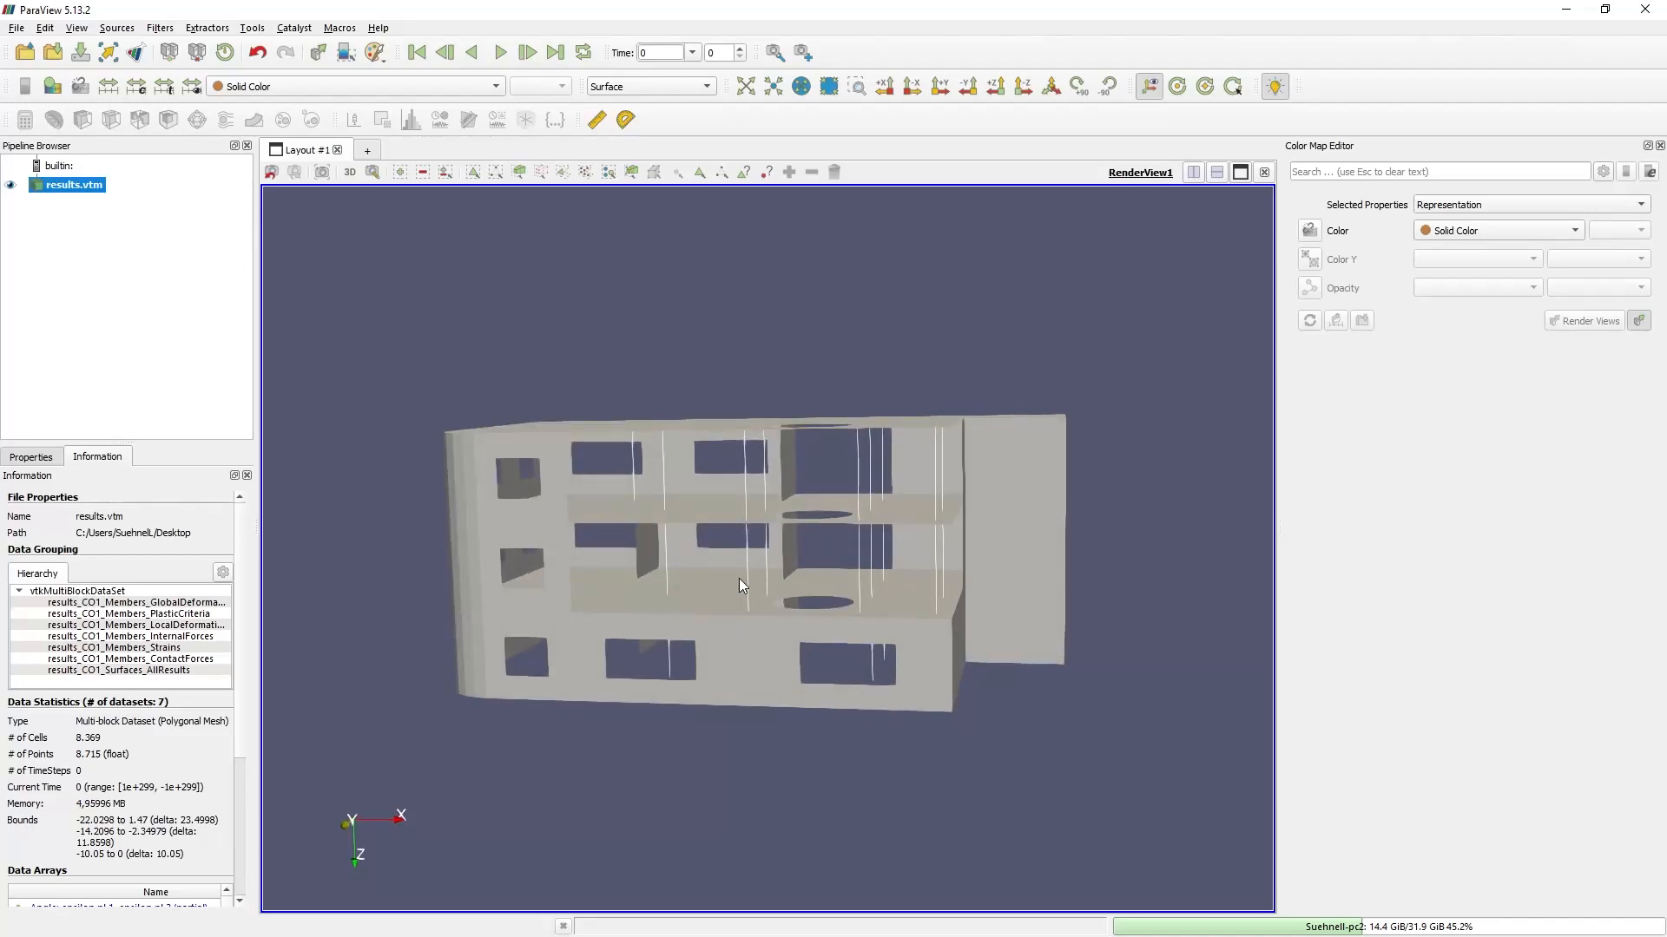
scroll(651, 619, up, 5)
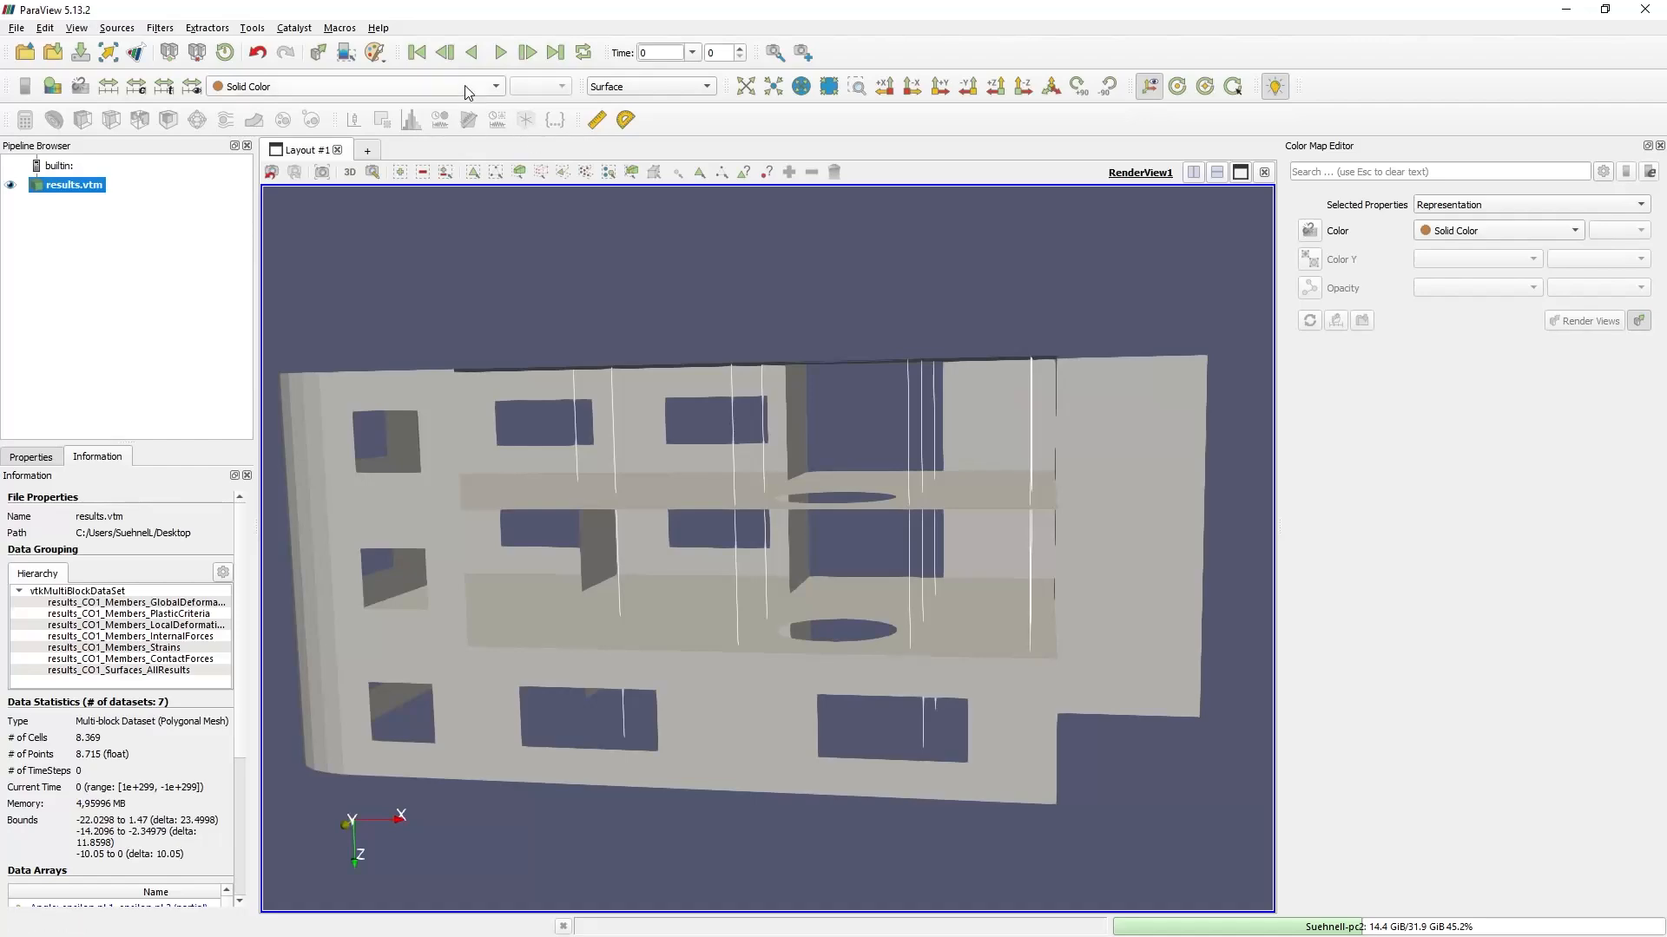
click(390, 86)
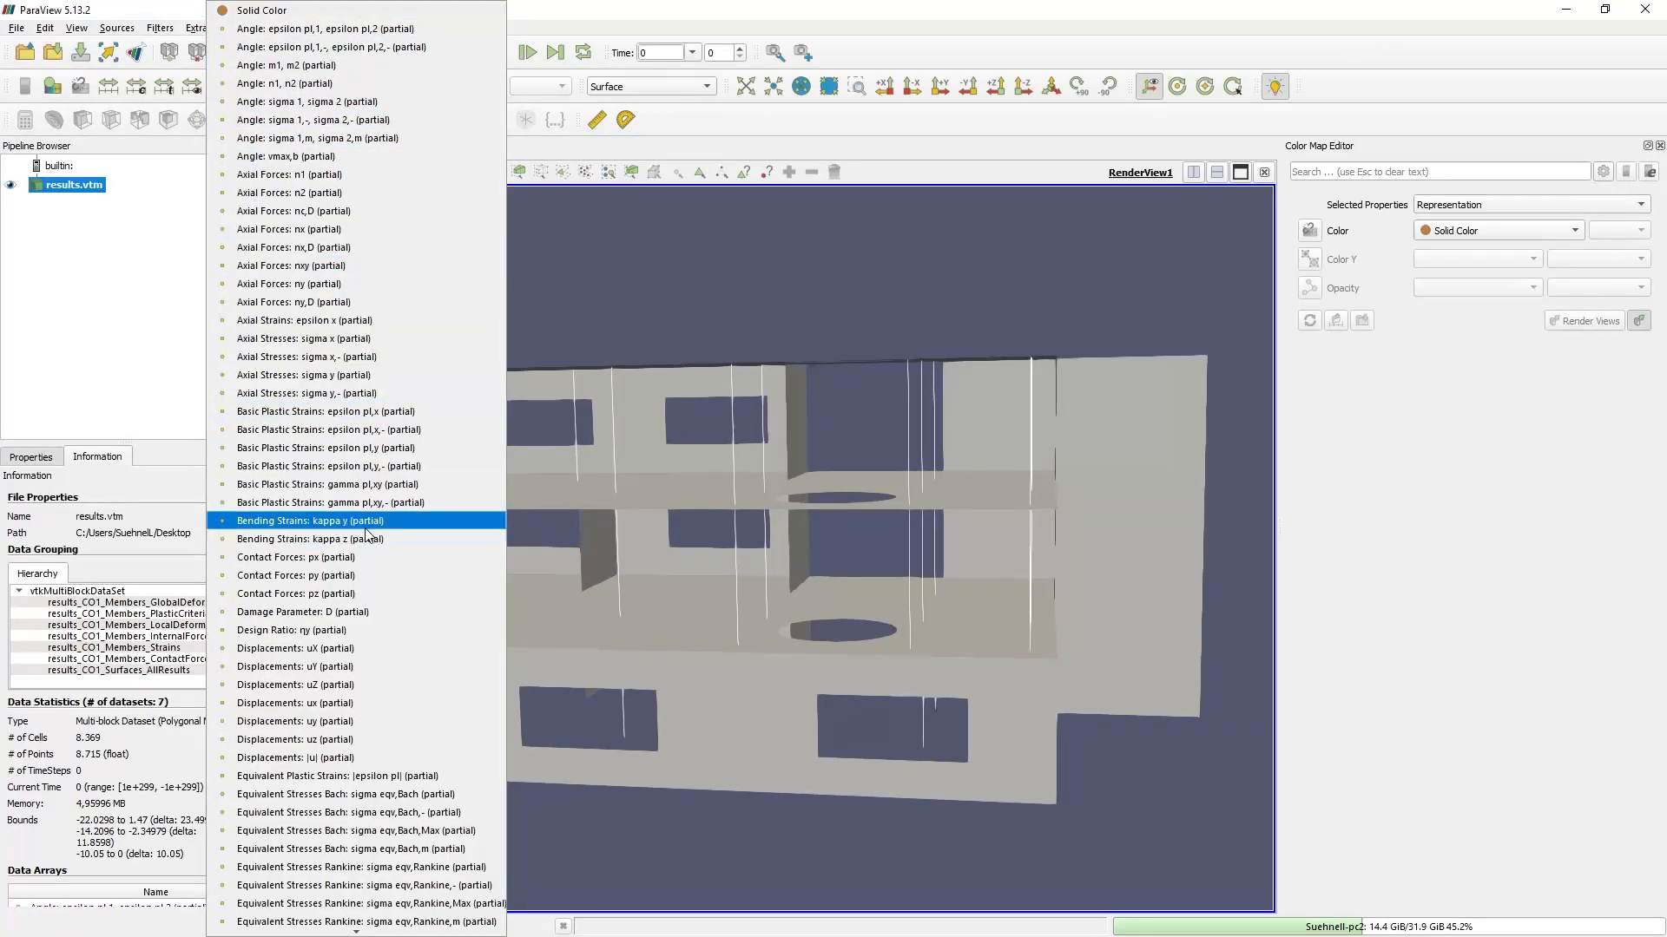
scroll(358, 534, down, 15)
scroll(358, 534, down, 13)
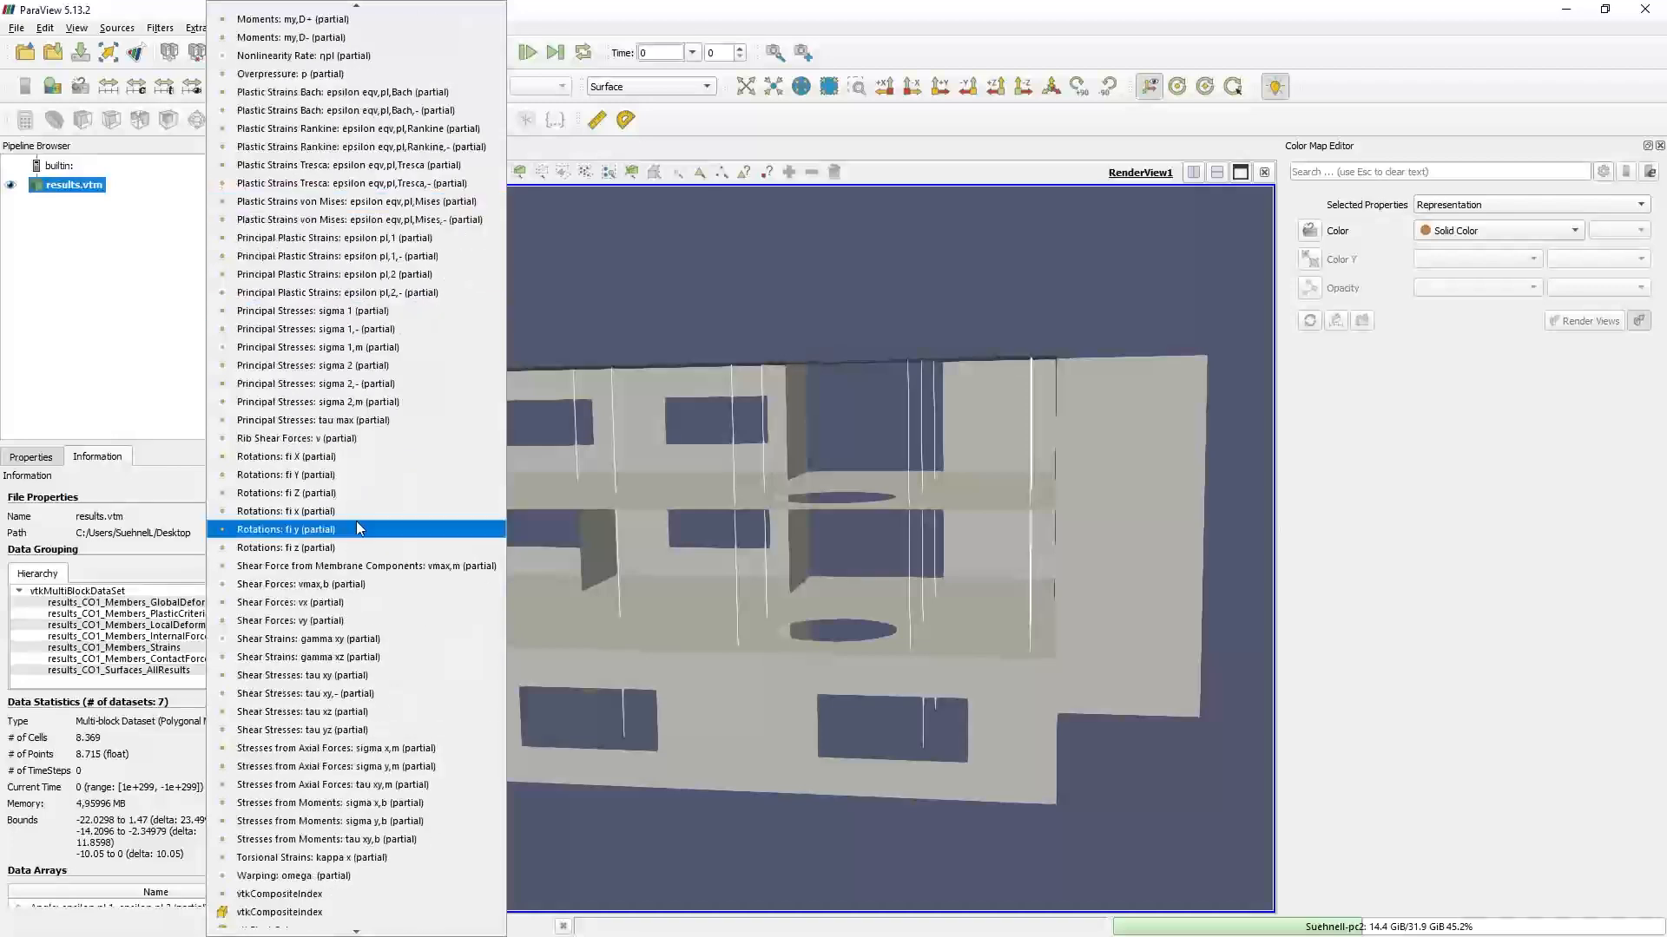
scroll(356, 527, down, 1)
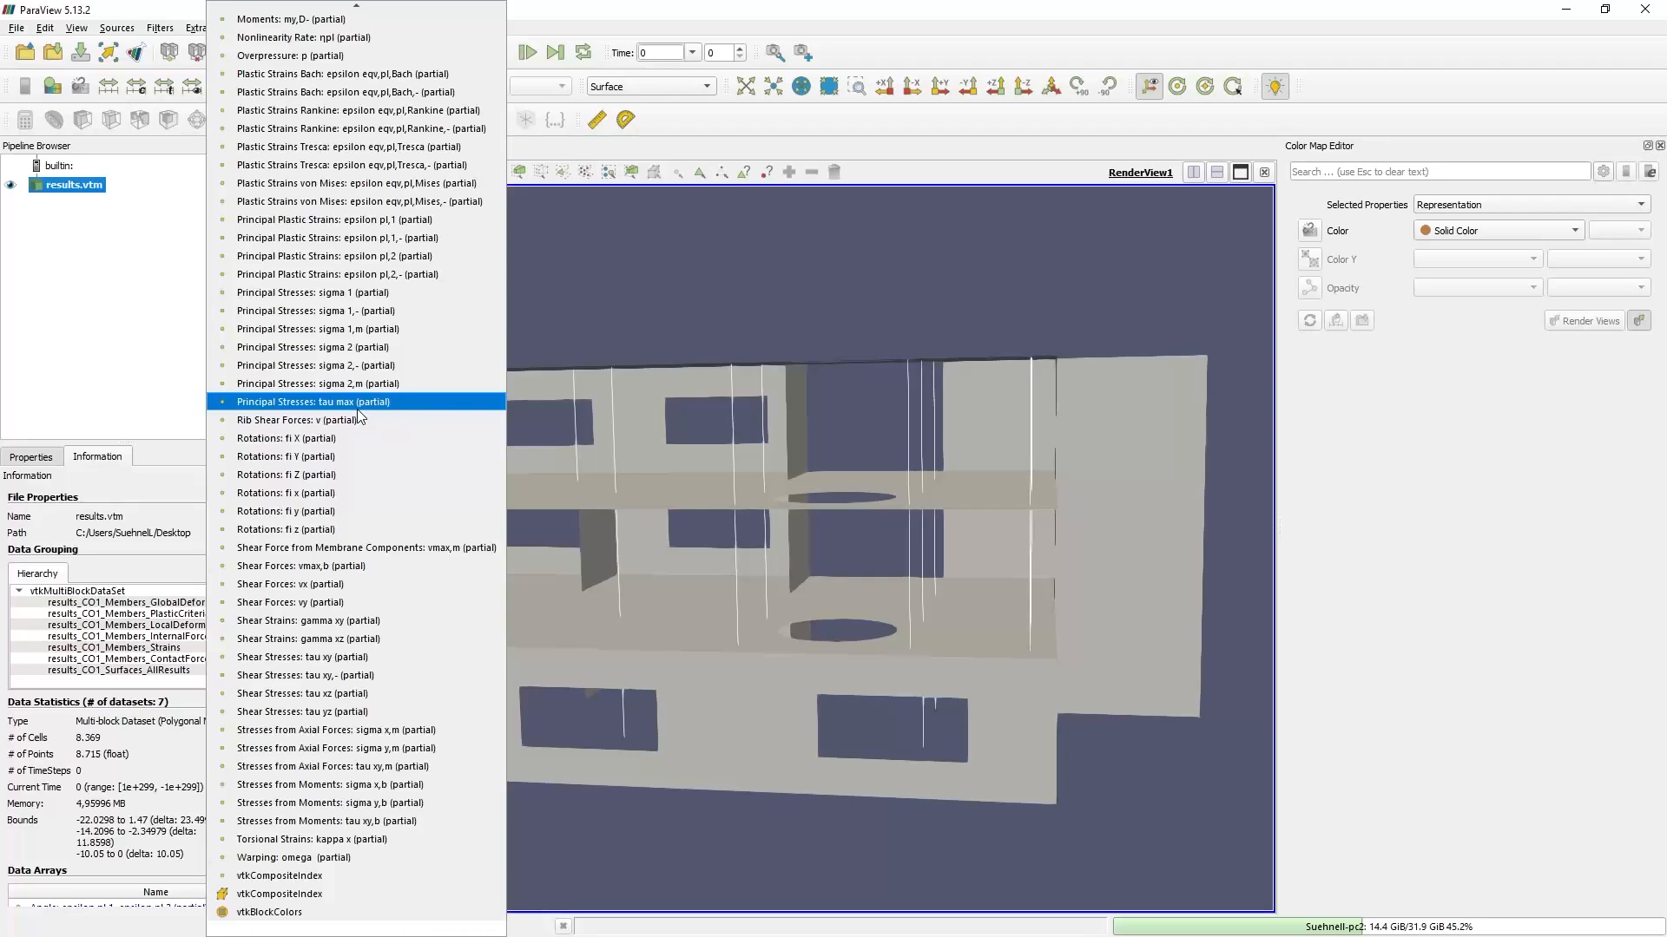
scroll(364, 490, up, 7)
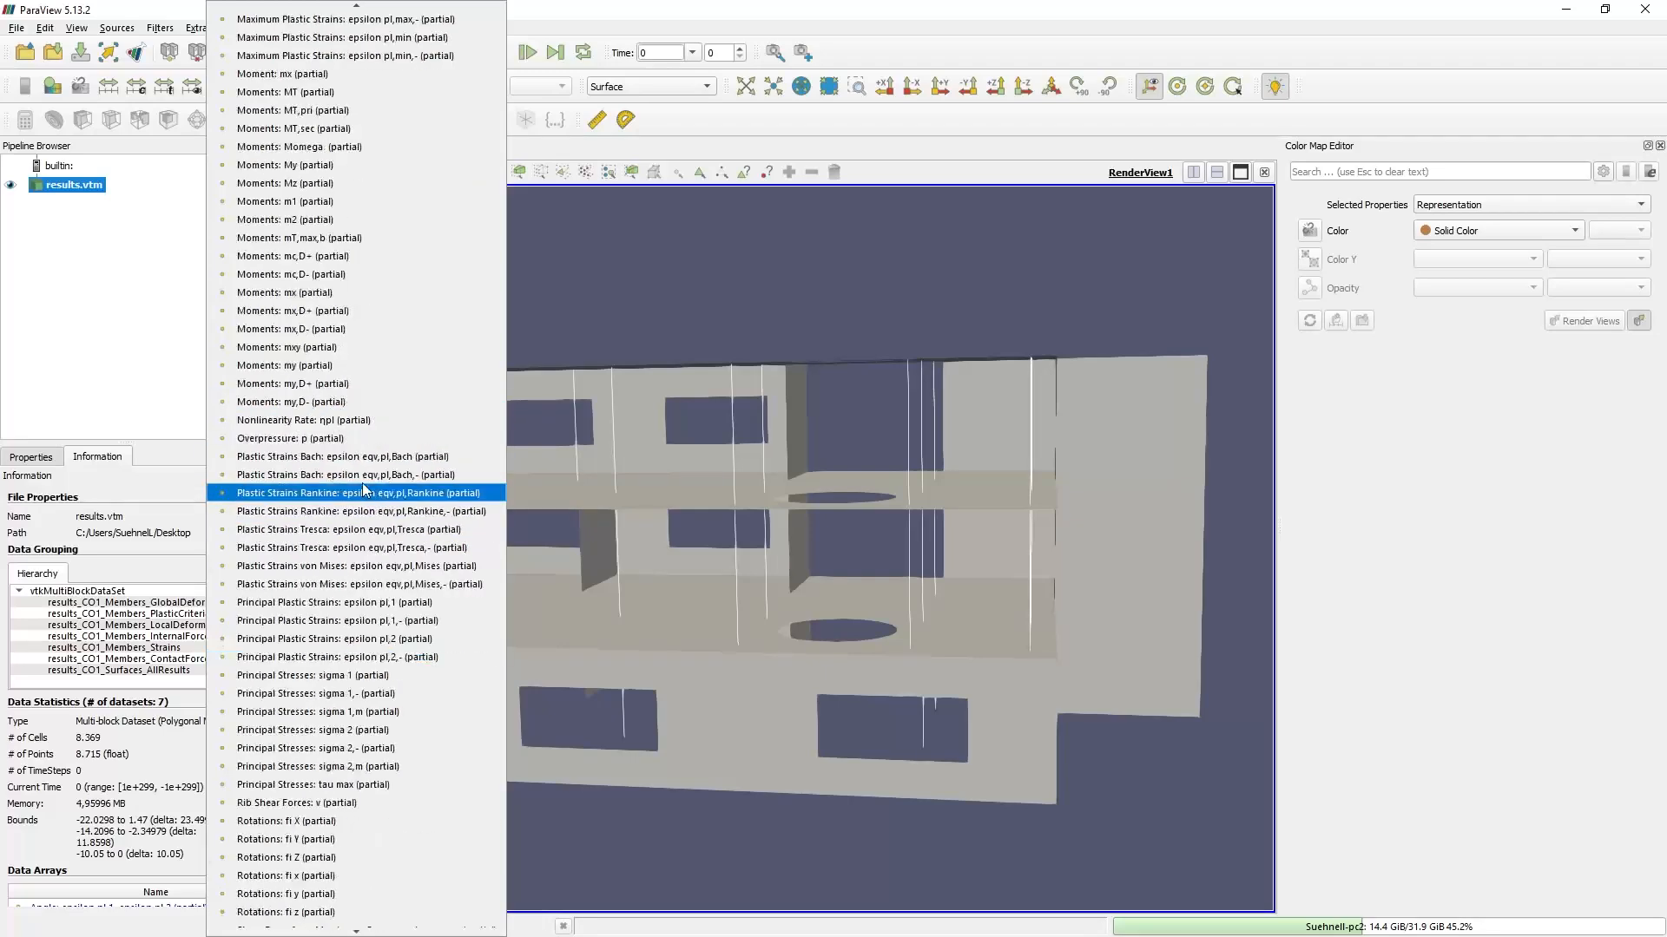
scroll(365, 491, up, 15)
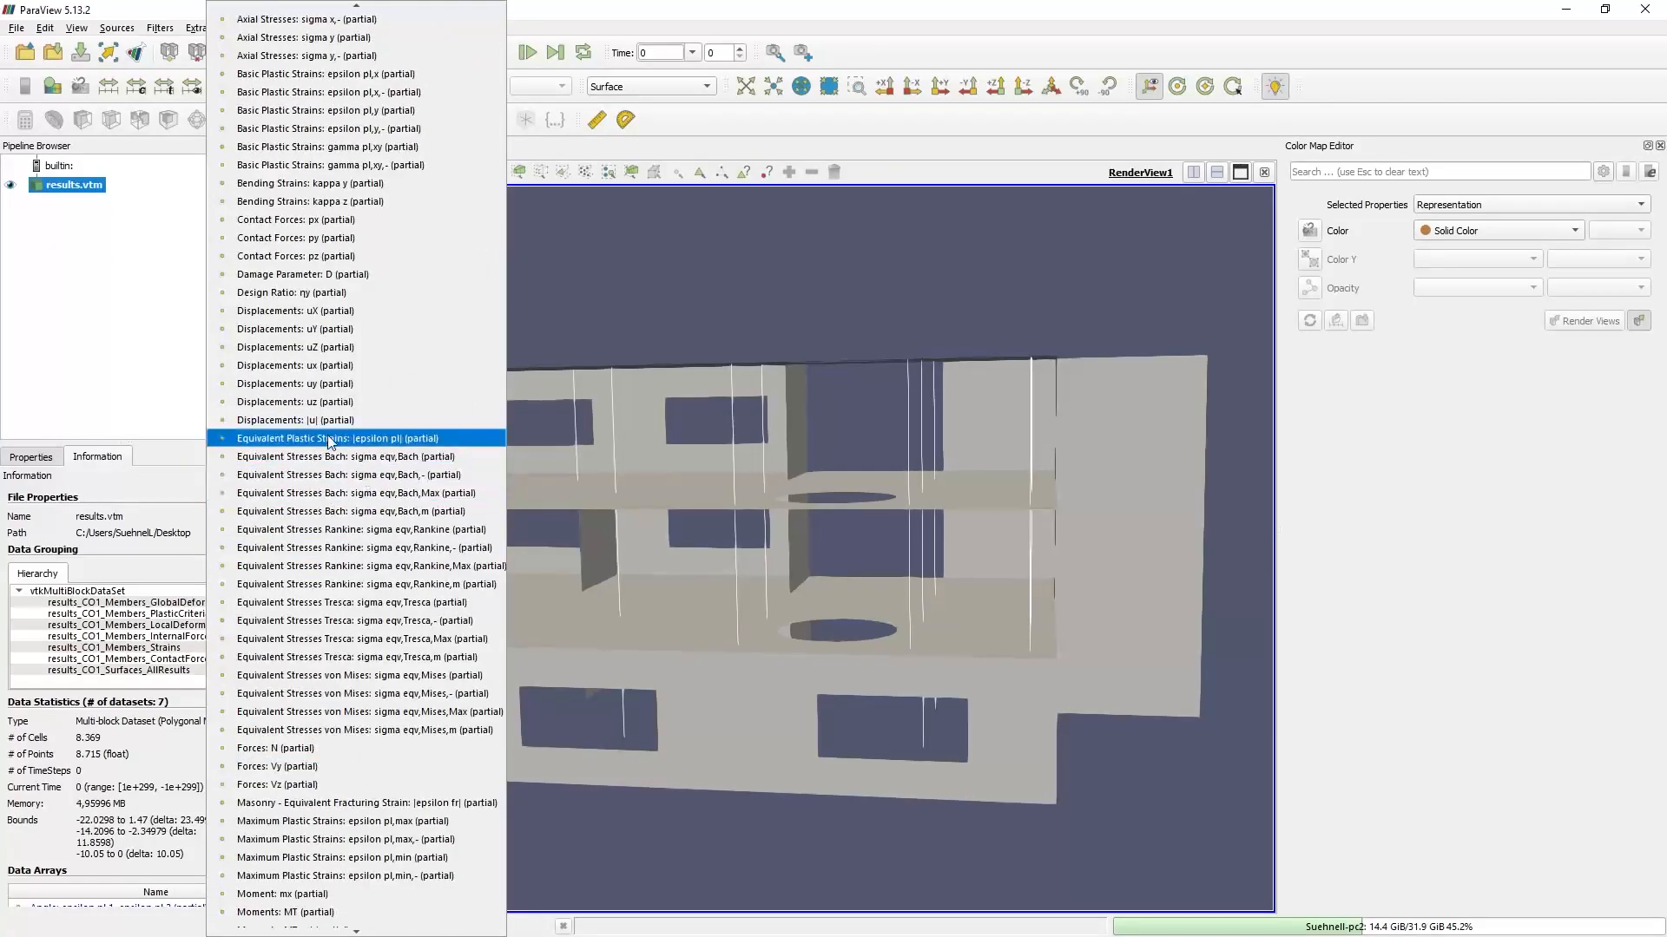
click(329, 421)
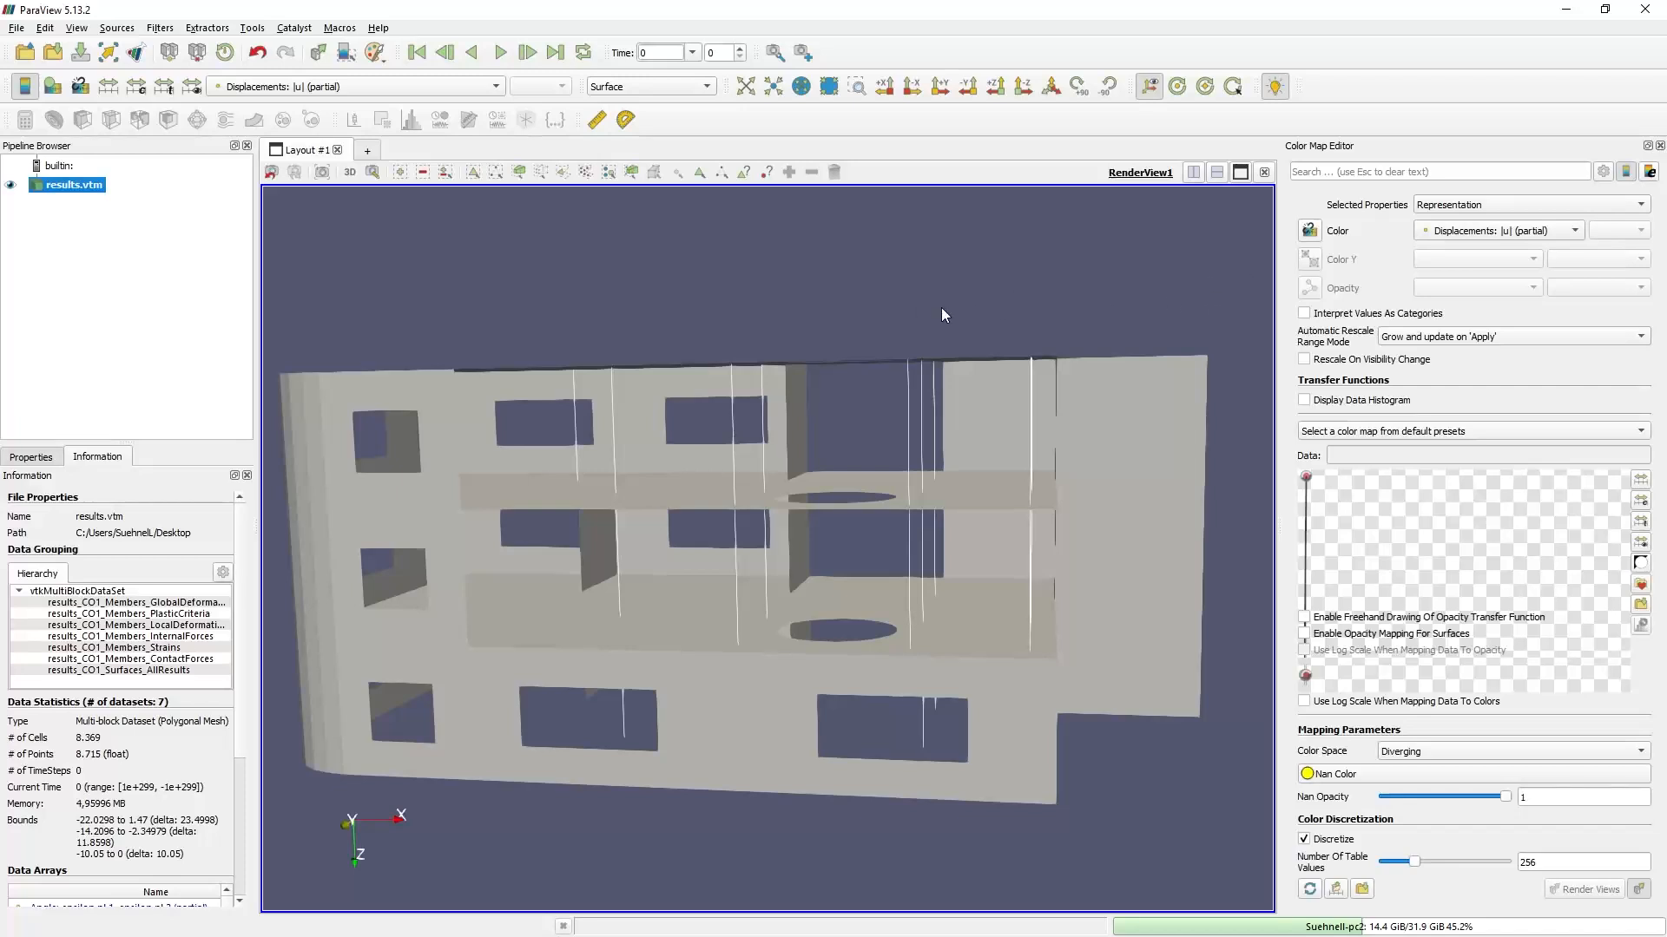
mouse_move(1018, 331)
mouse_down()
mouse_move(997, 353)
mouse_move(1019, 361)
mouse_up()
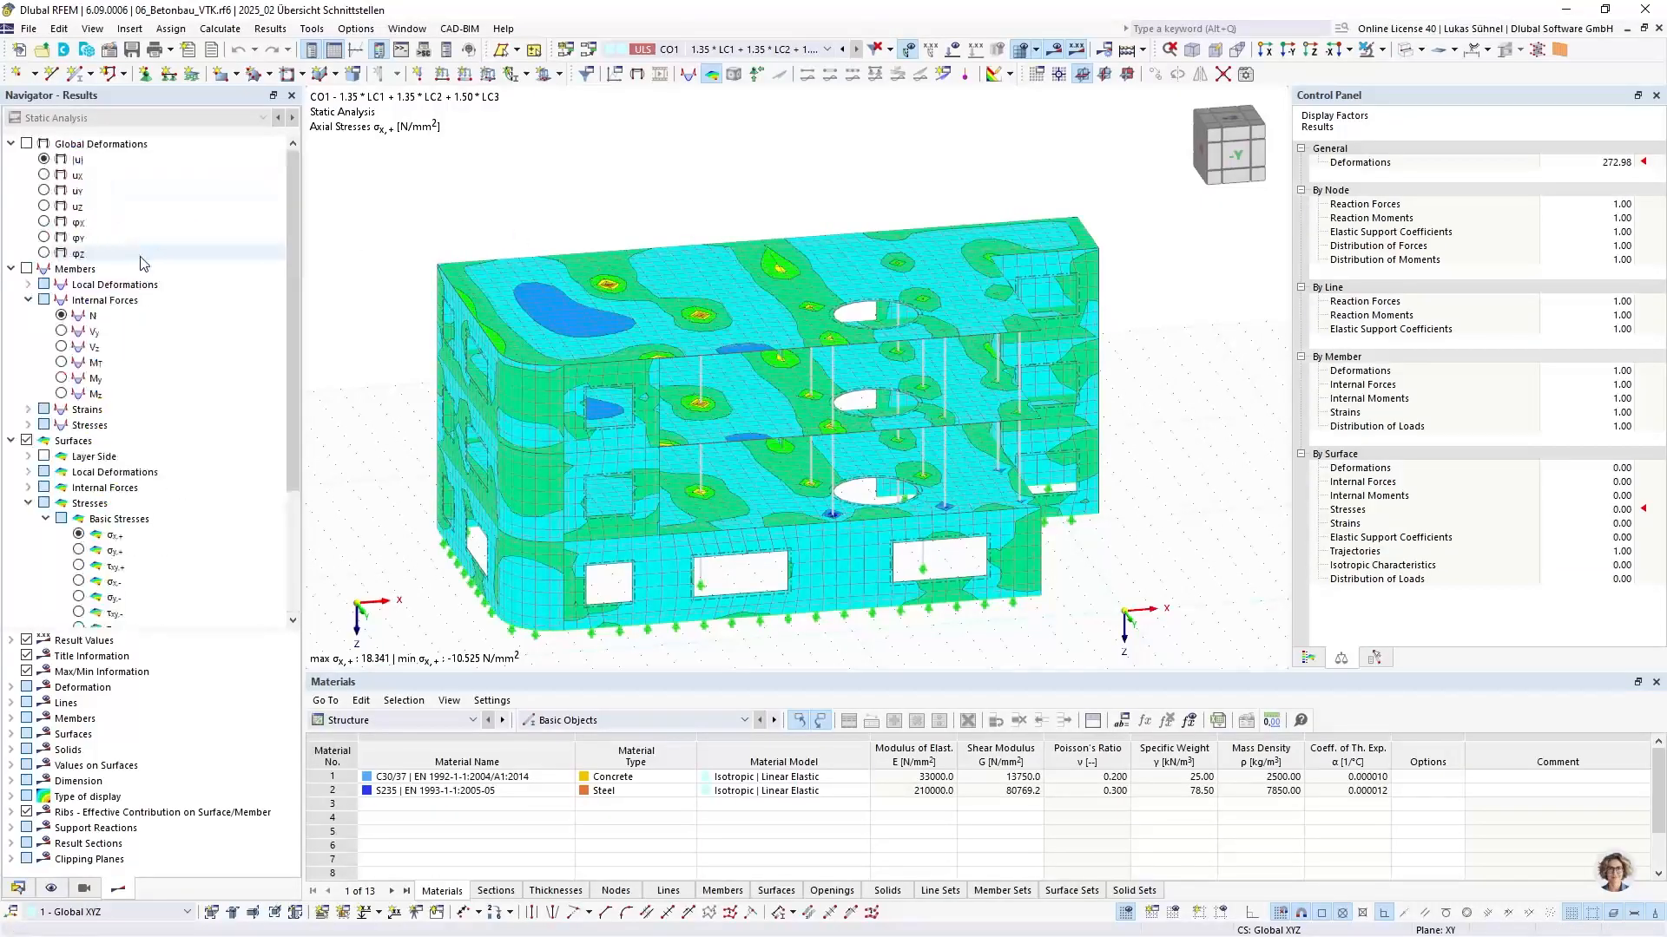
Switch back to RFEM and display the global deformations |u| of the building from a comparable angle
click(44, 159)
ctrl+middle_drag(983, 198, 601, 290)
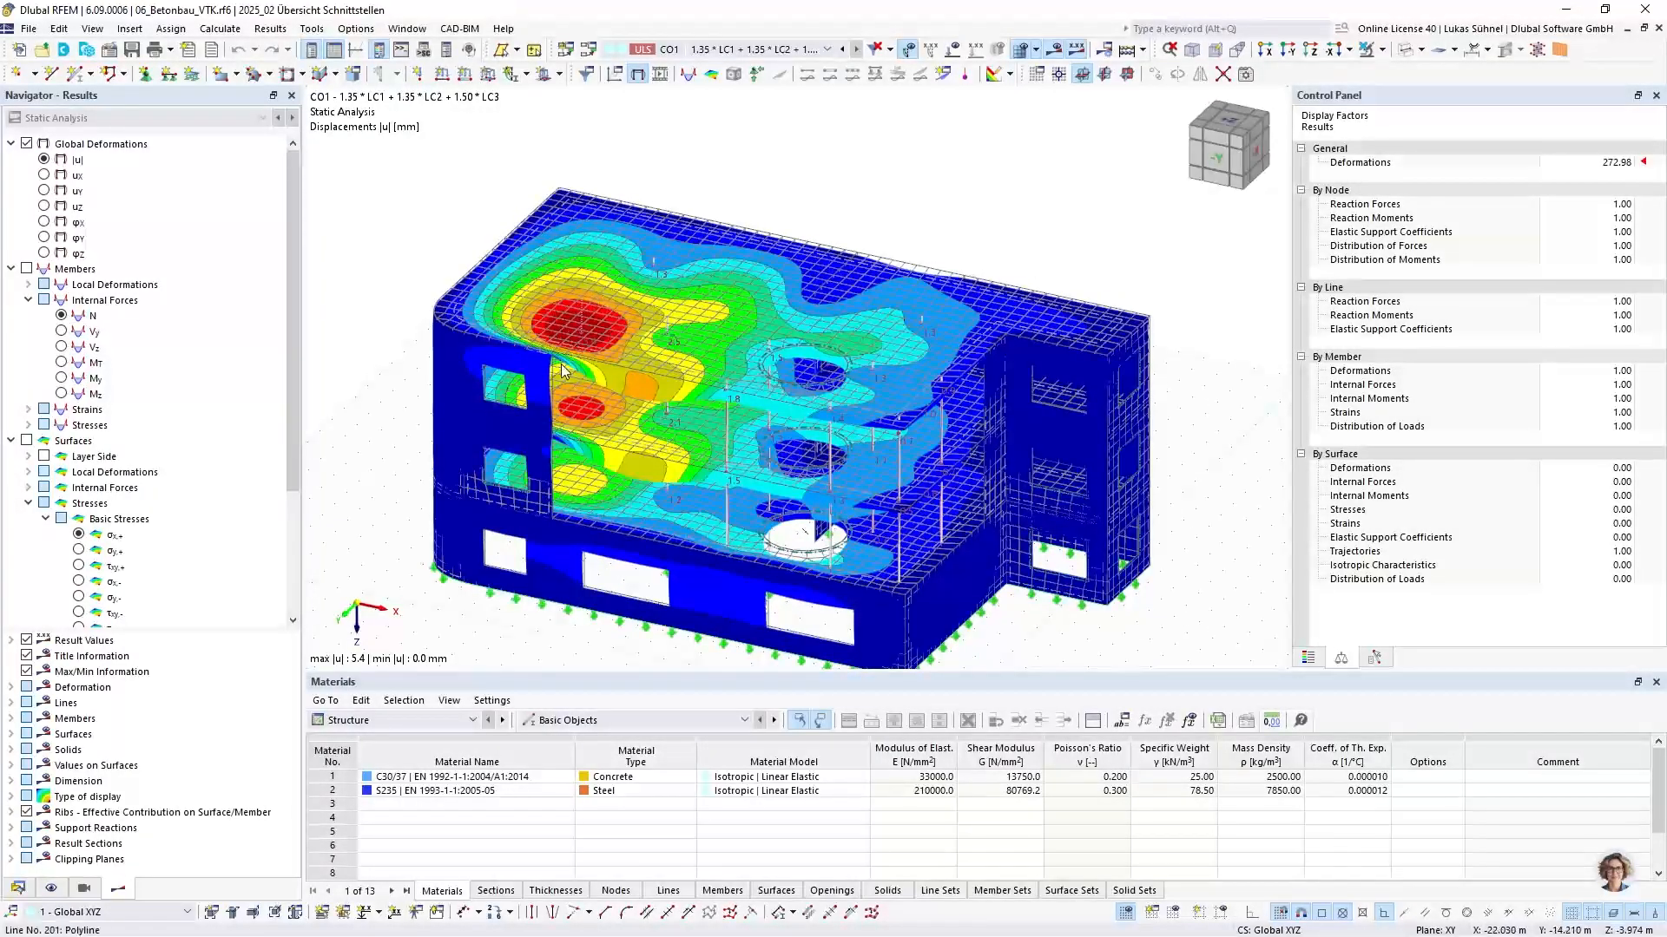
ctrl+middle_drag(558, 359, 609, 361)
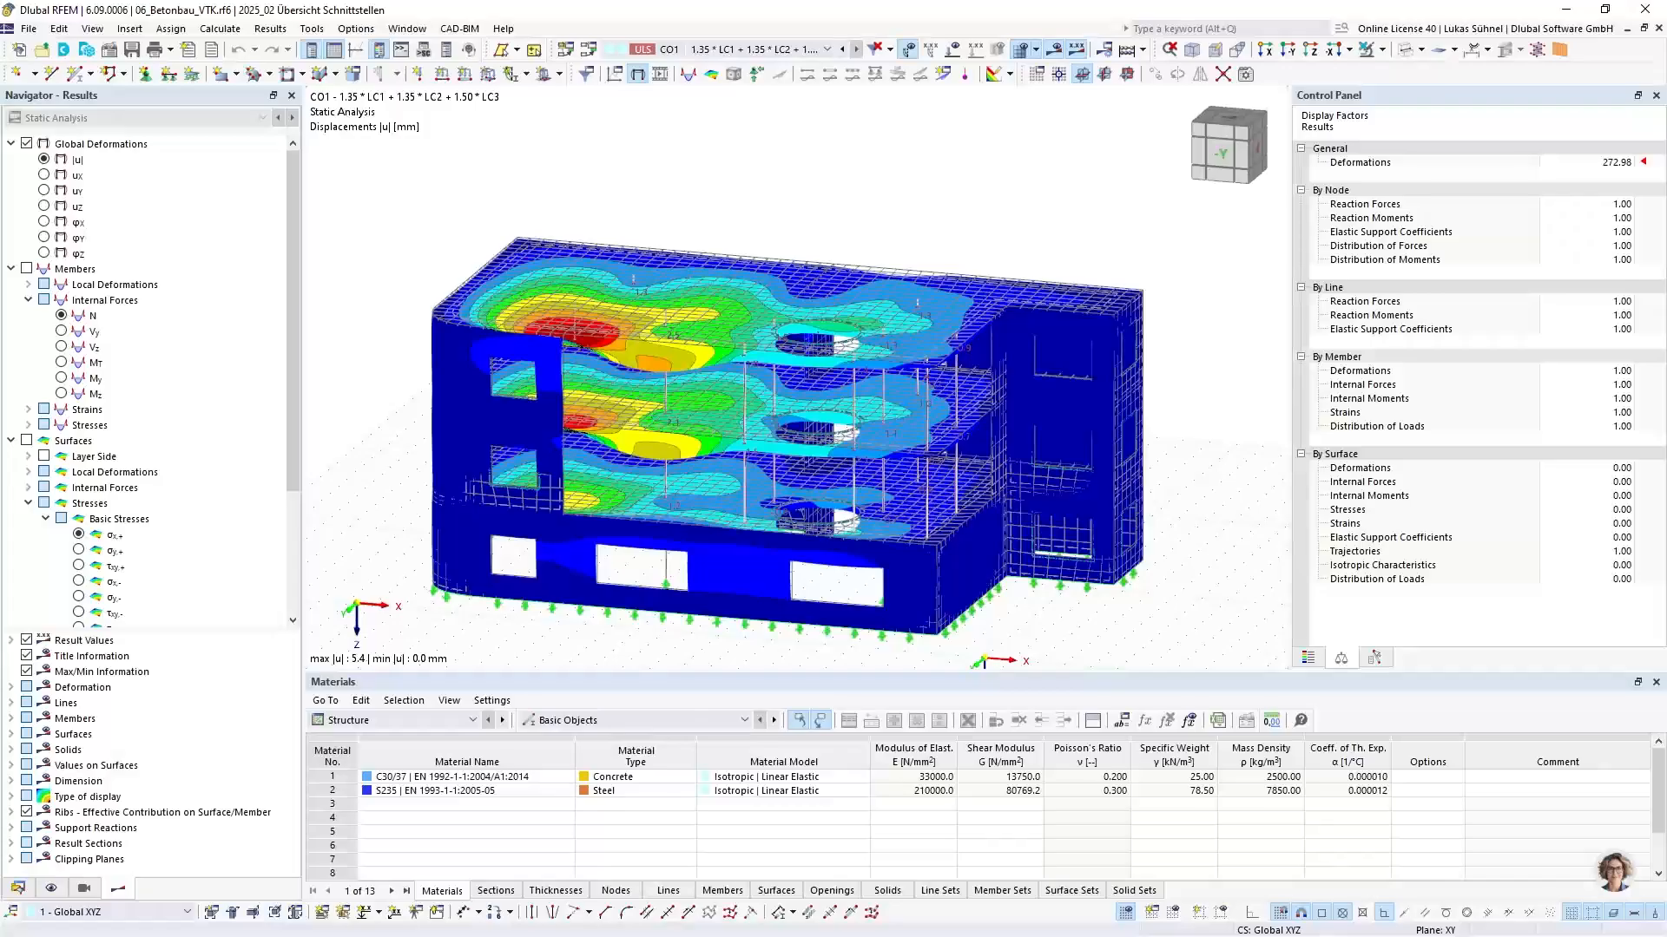
Return to ParaView and compare its displacement colouring with the RFEM result from a similar viewing angle
key(alt+Tab)
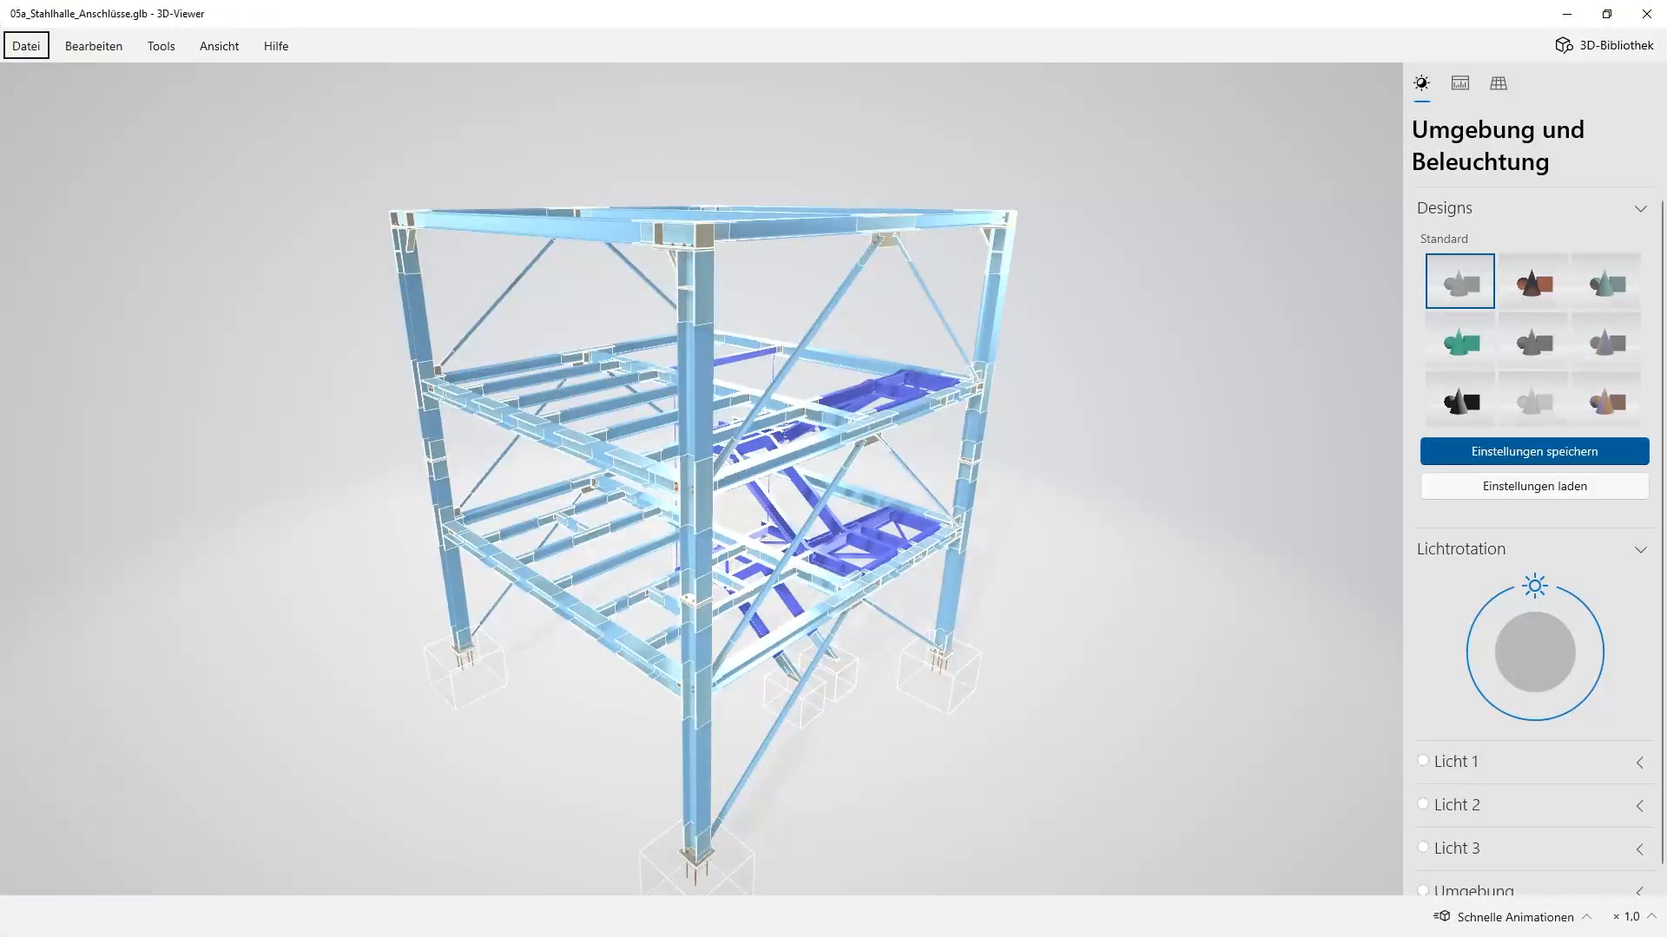
key(alt+Tab)
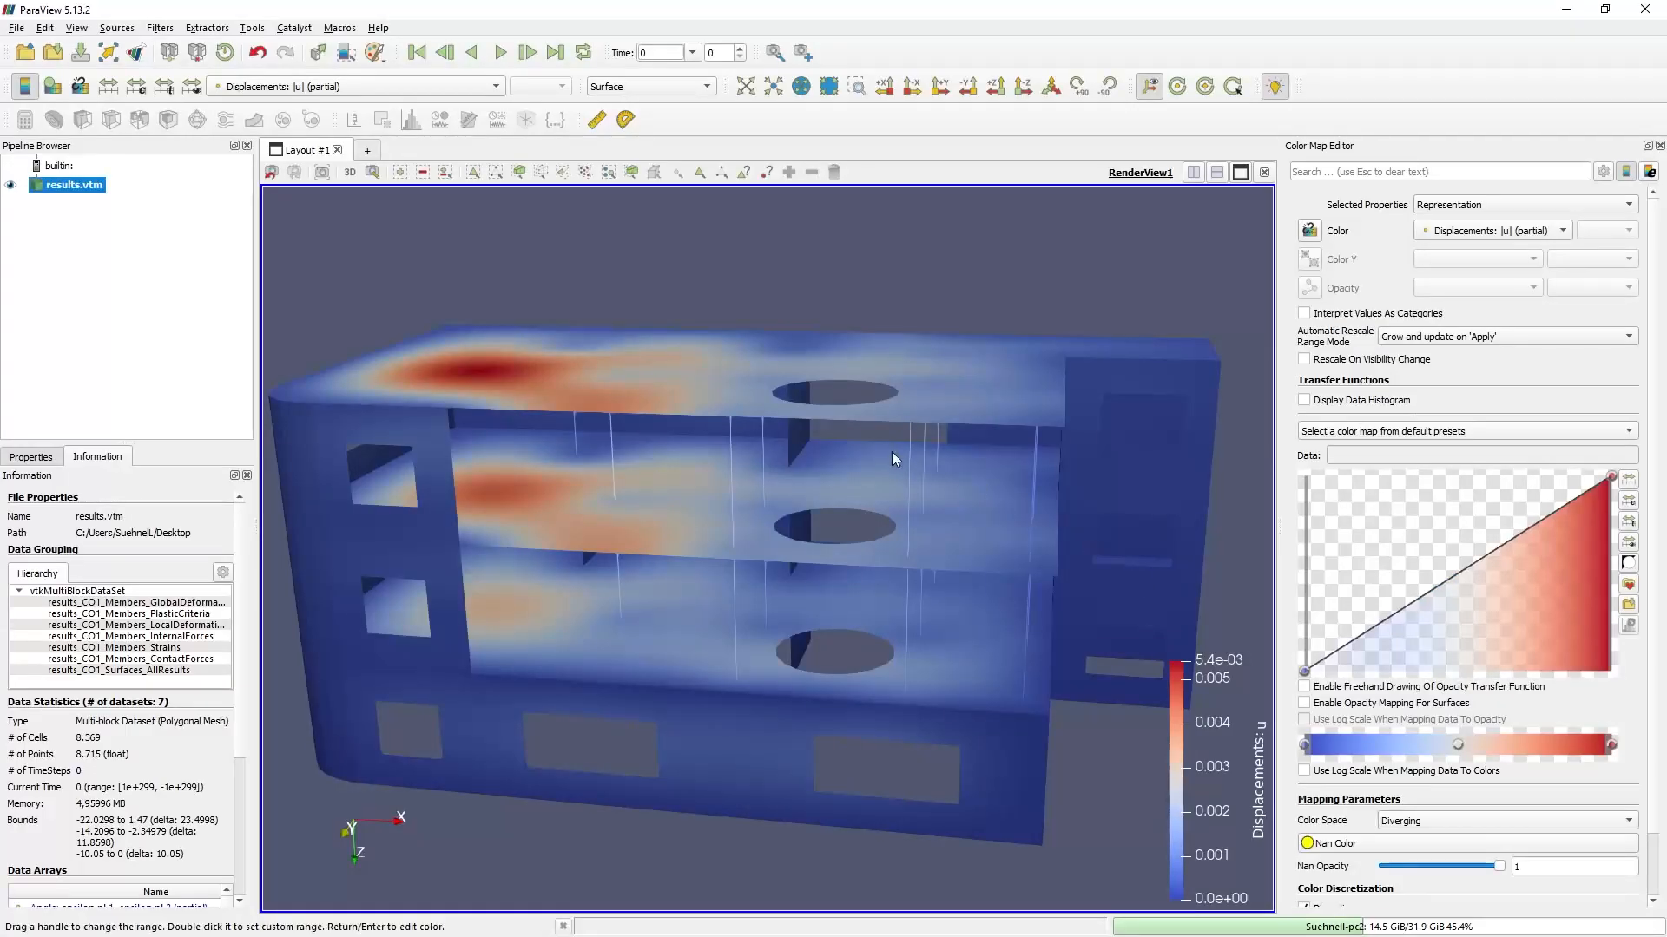
drag(545, 383, 651, 514)
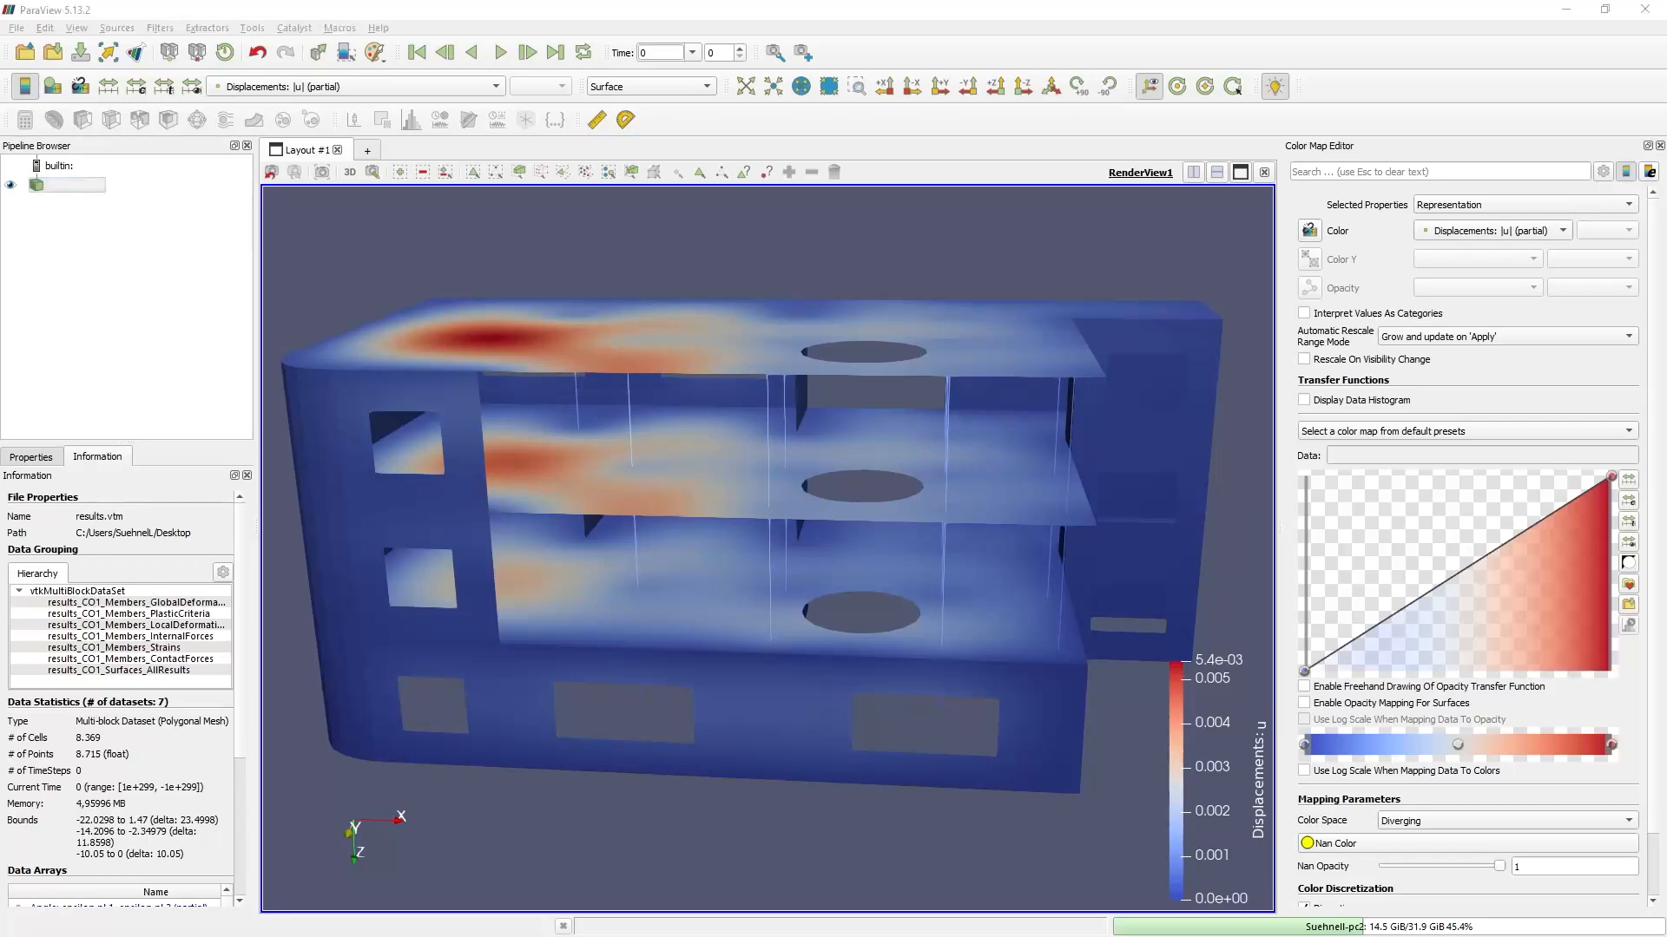
key(alt+Tab)
click(564, 563)
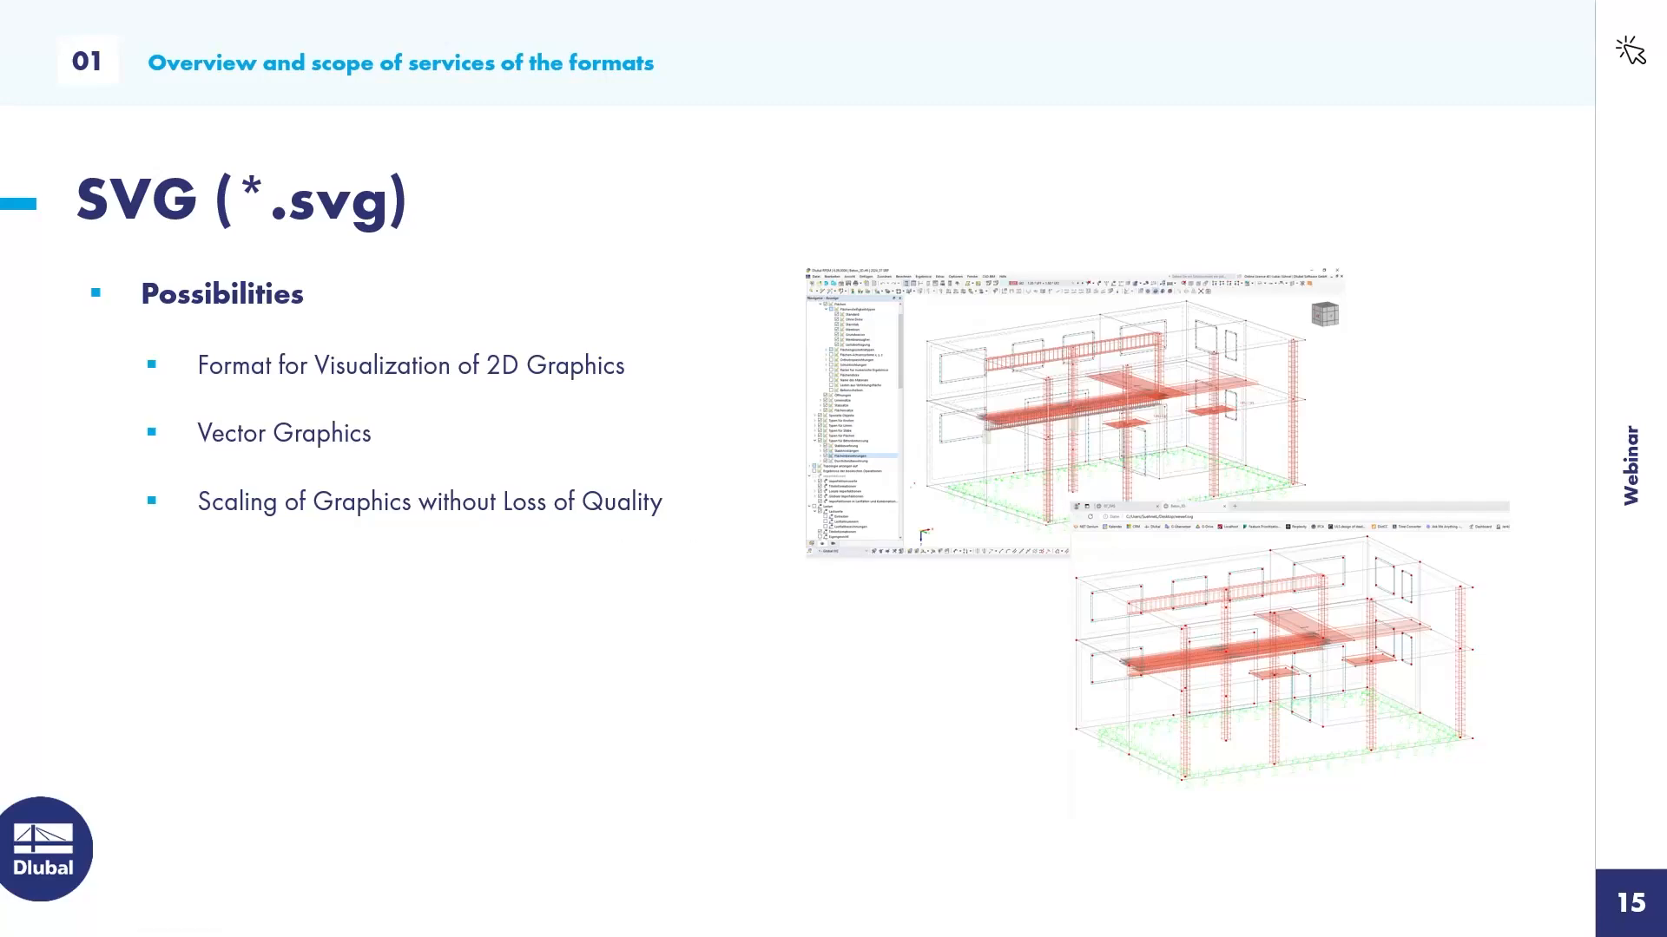
Switch to RFEM and open the model 07_SVG.rf6 from the 2025_02 Übersicht Schnittstellen folder
key(alt+Tab)
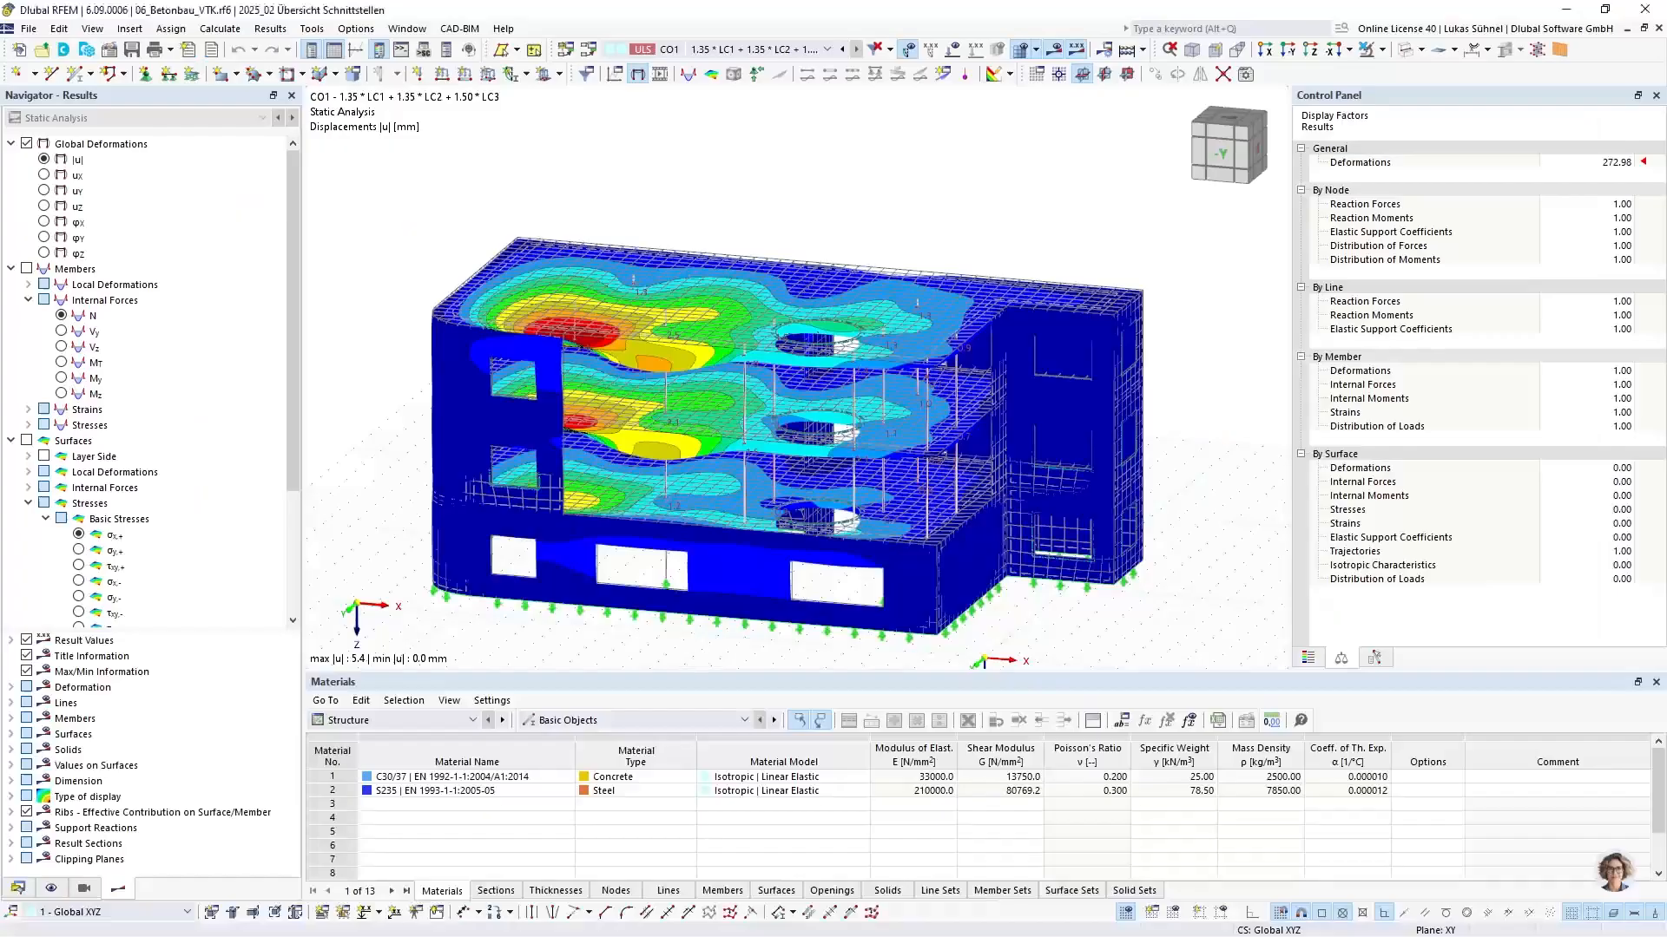
click(26, 29)
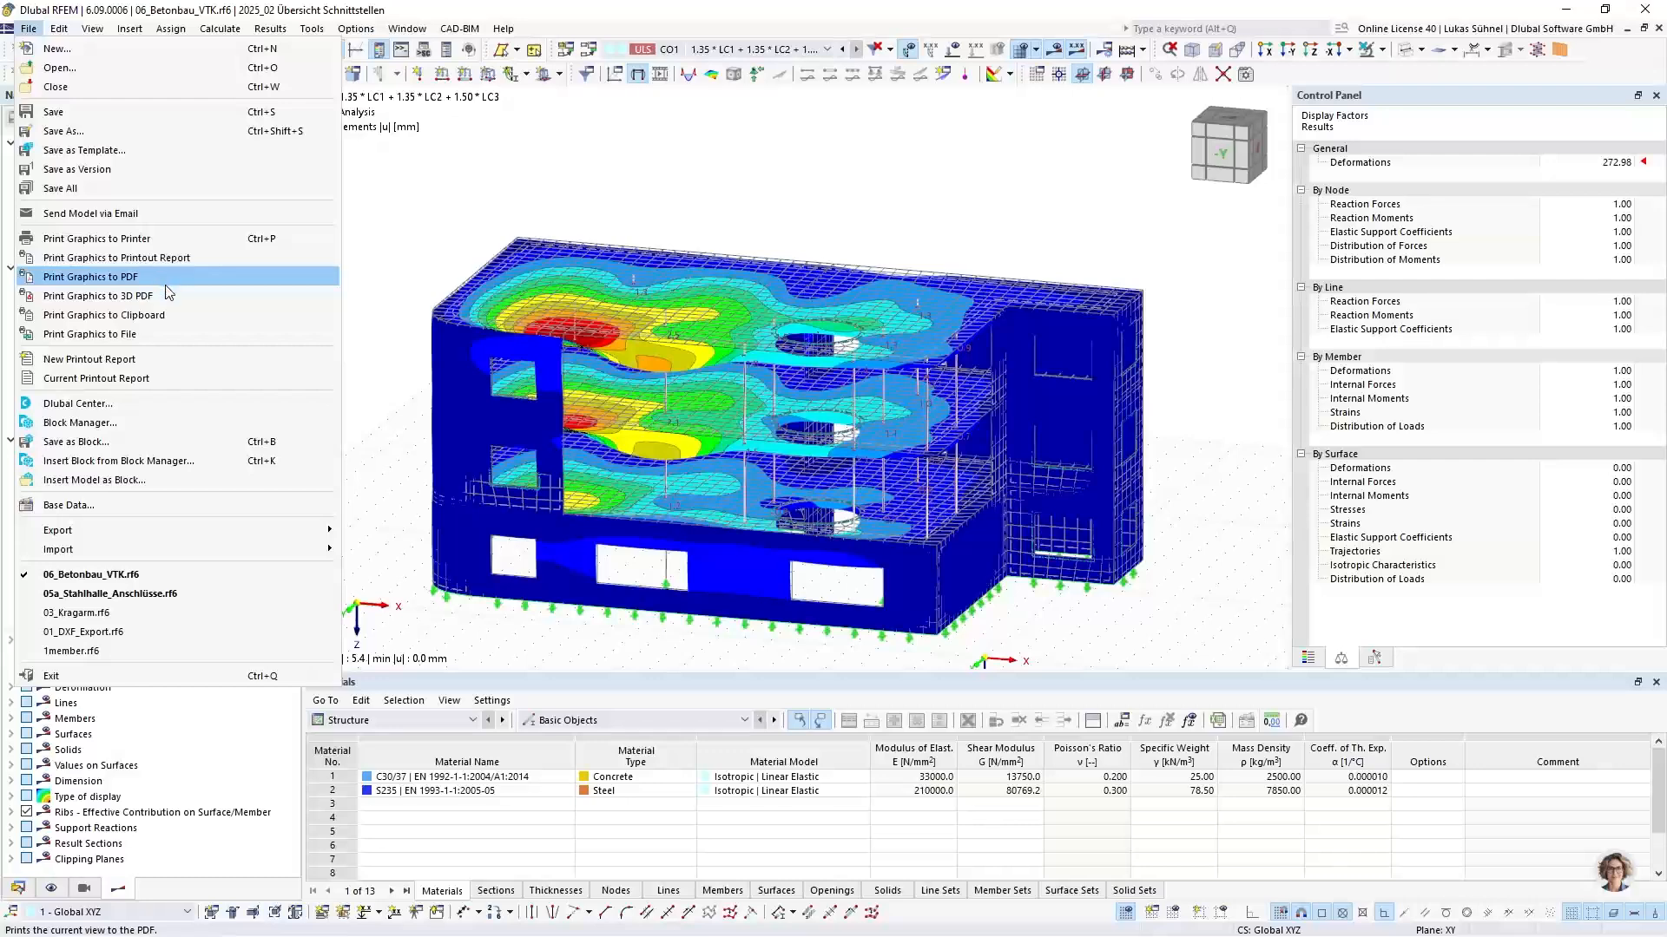
click(81, 62)
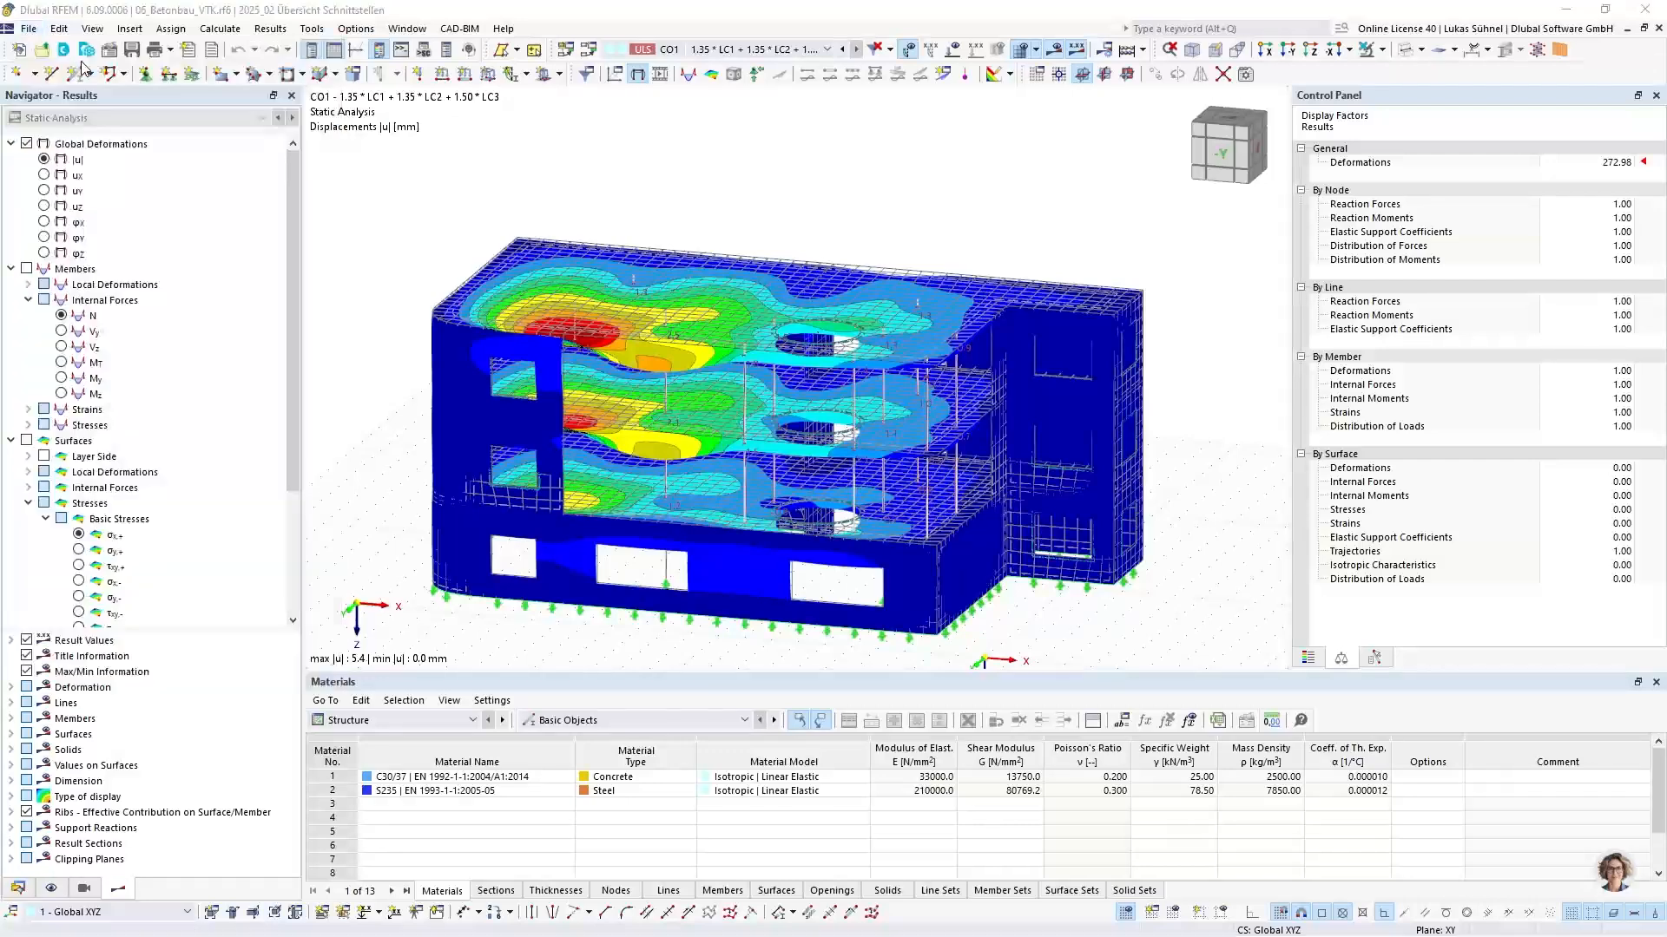
click(604, 481)
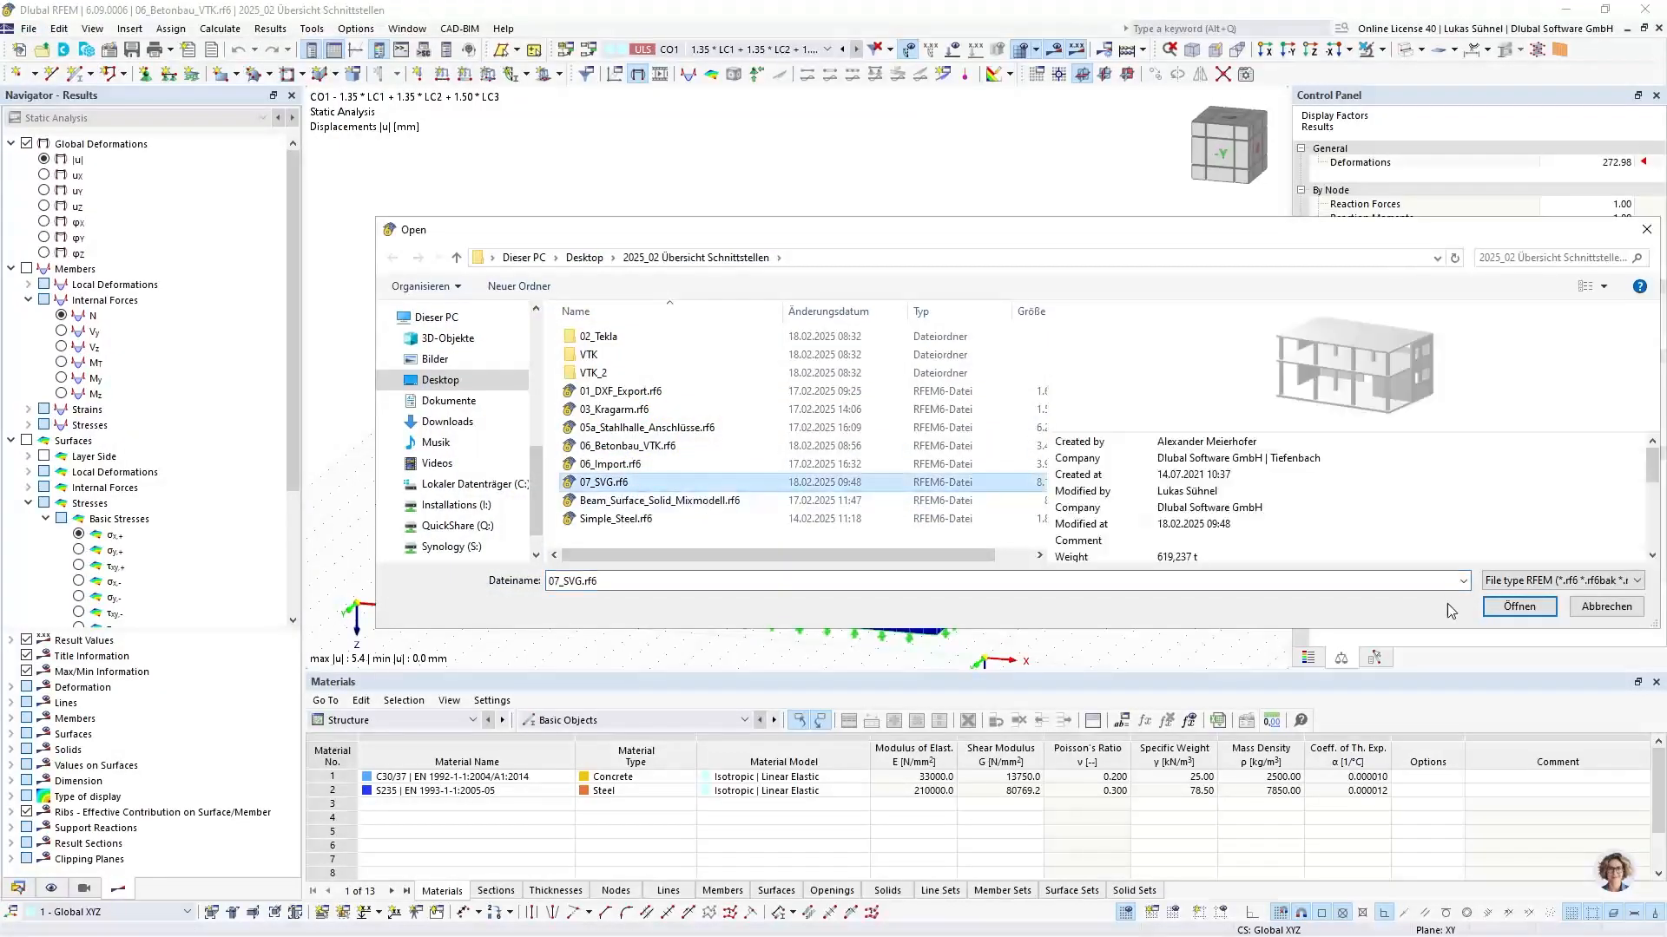
click(1517, 605)
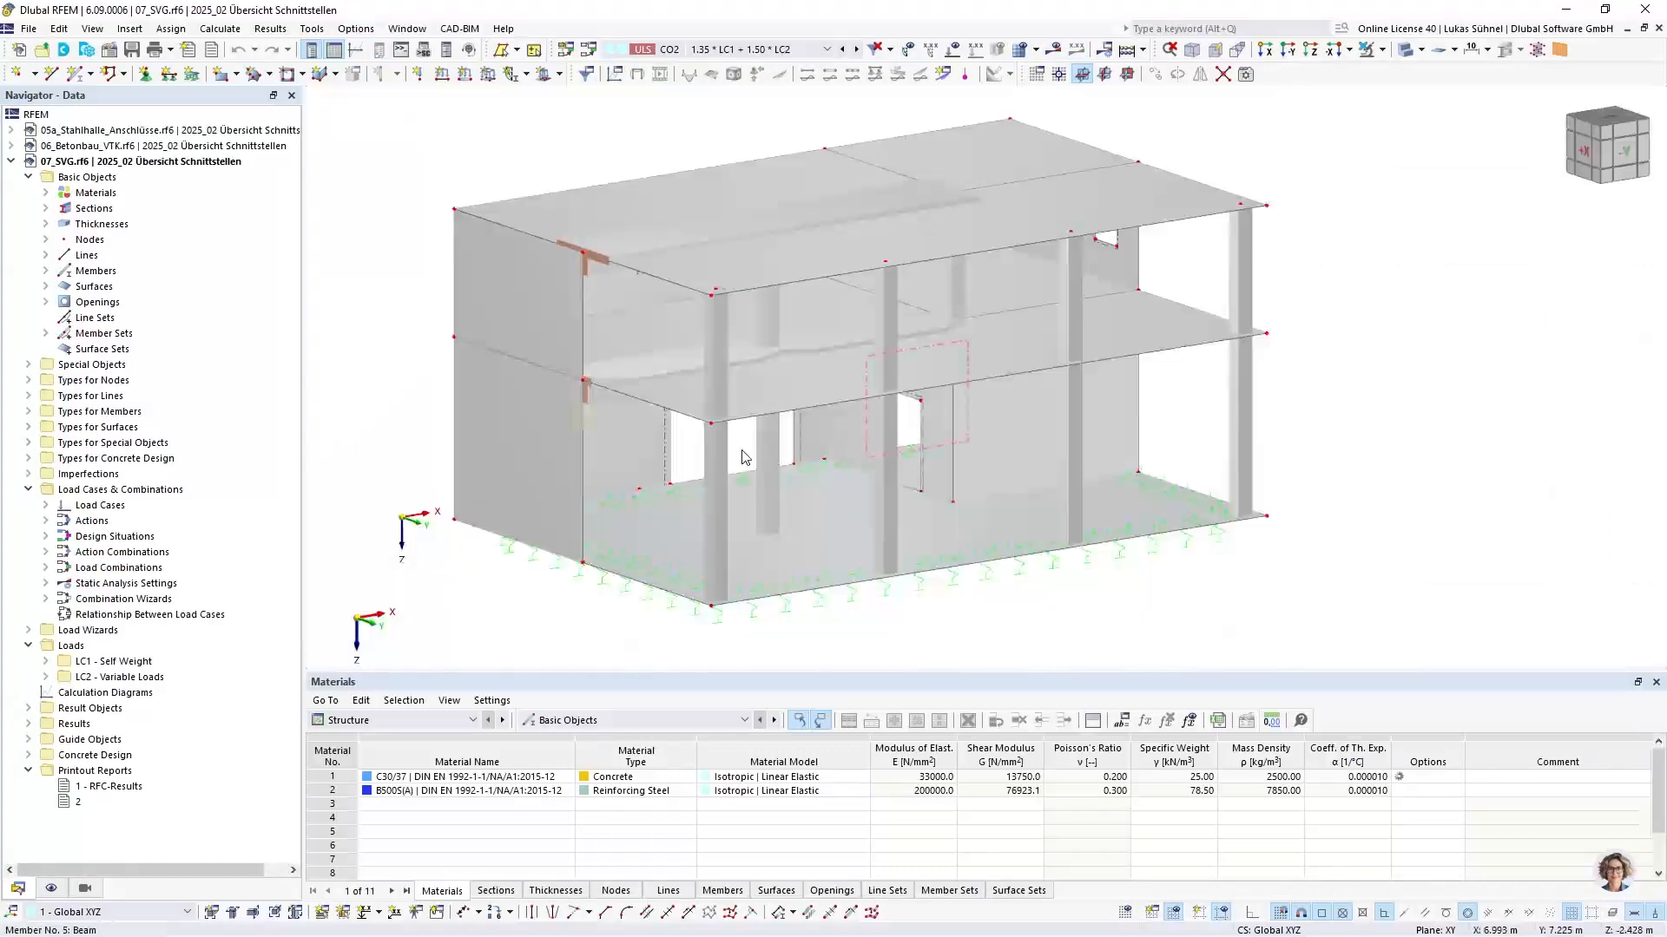
Show the 07_SVG model as wireframe and enable the display of the Types for Concrete Design with the member reinforcement
click(1405, 49)
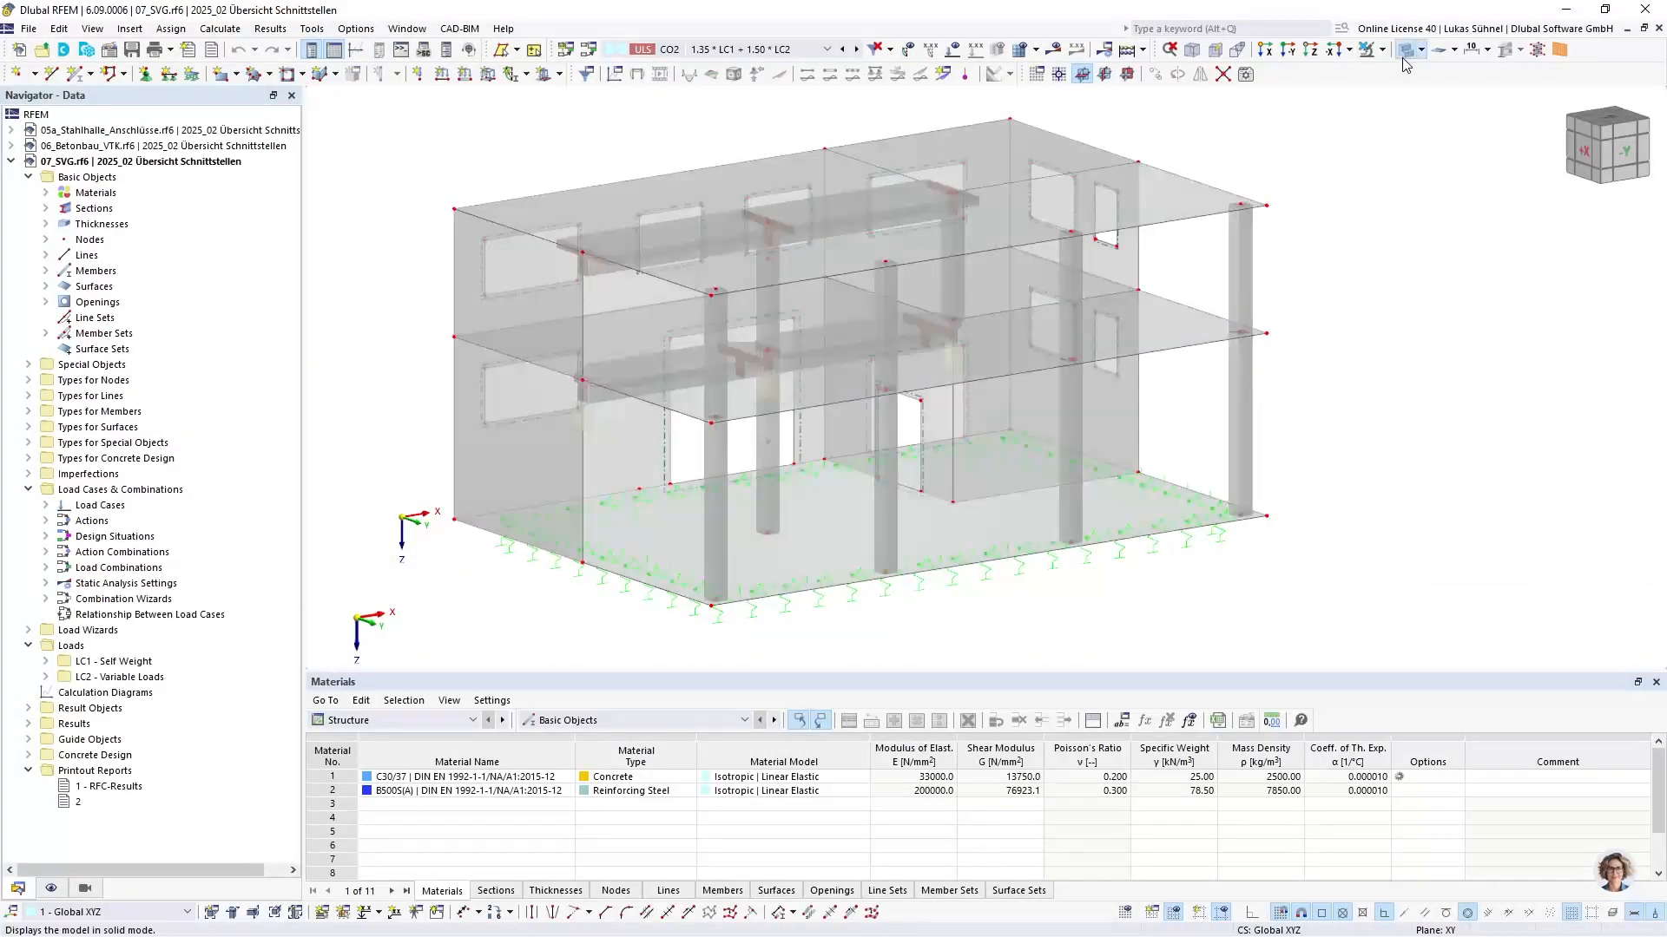
click(51, 888)
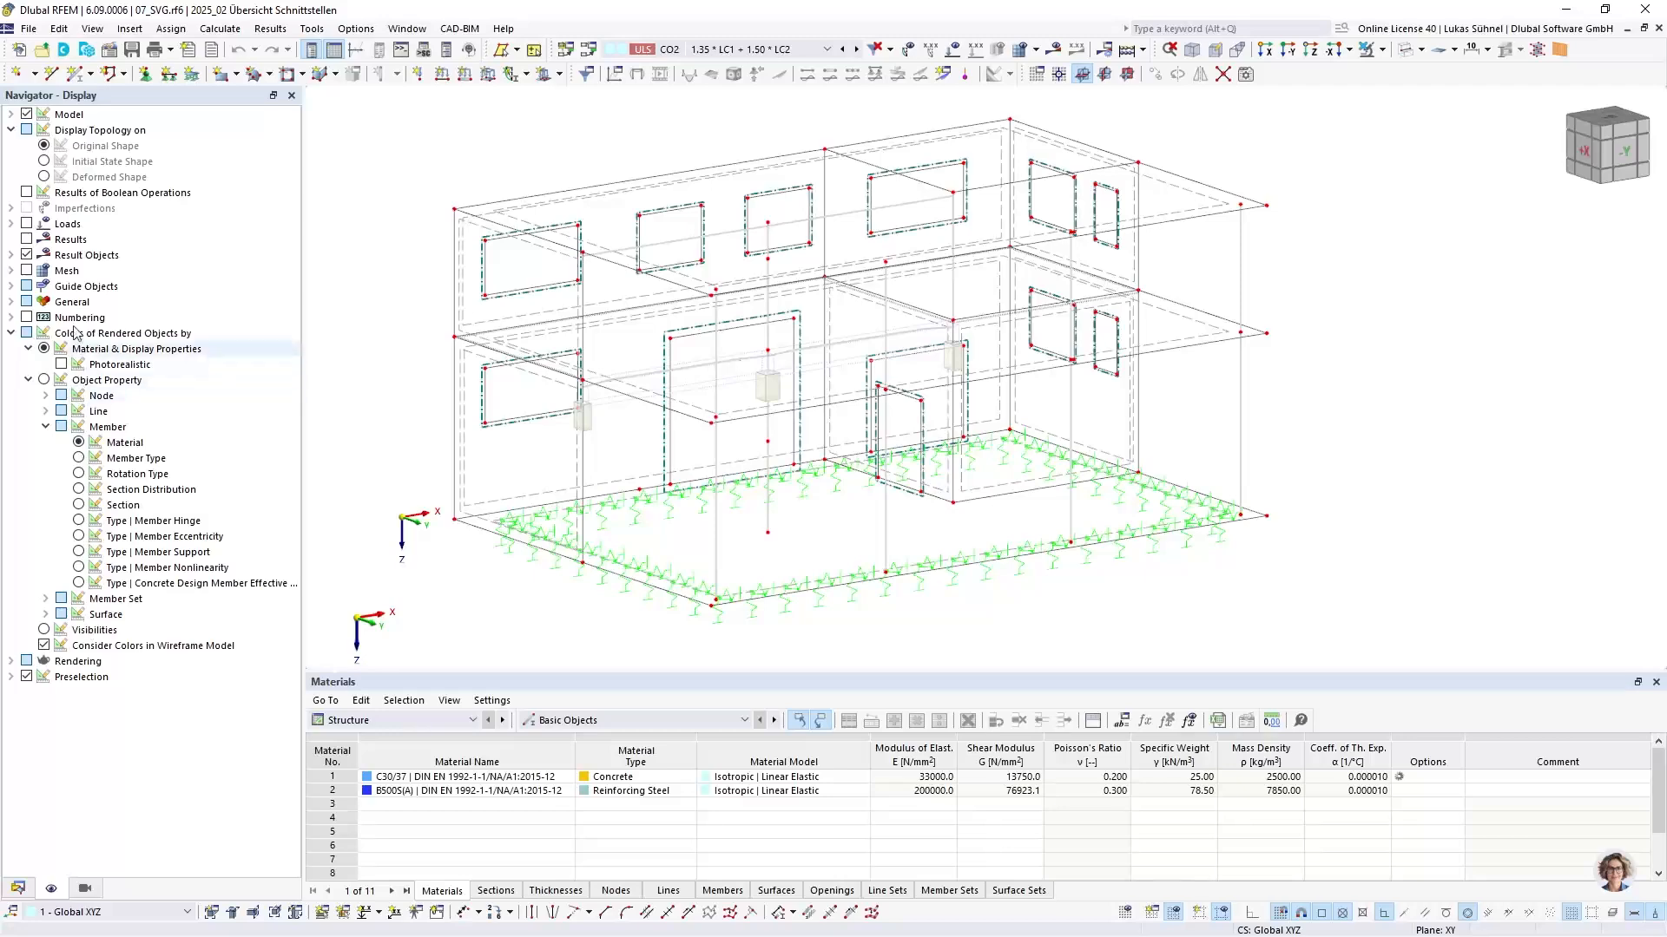
click(10, 113)
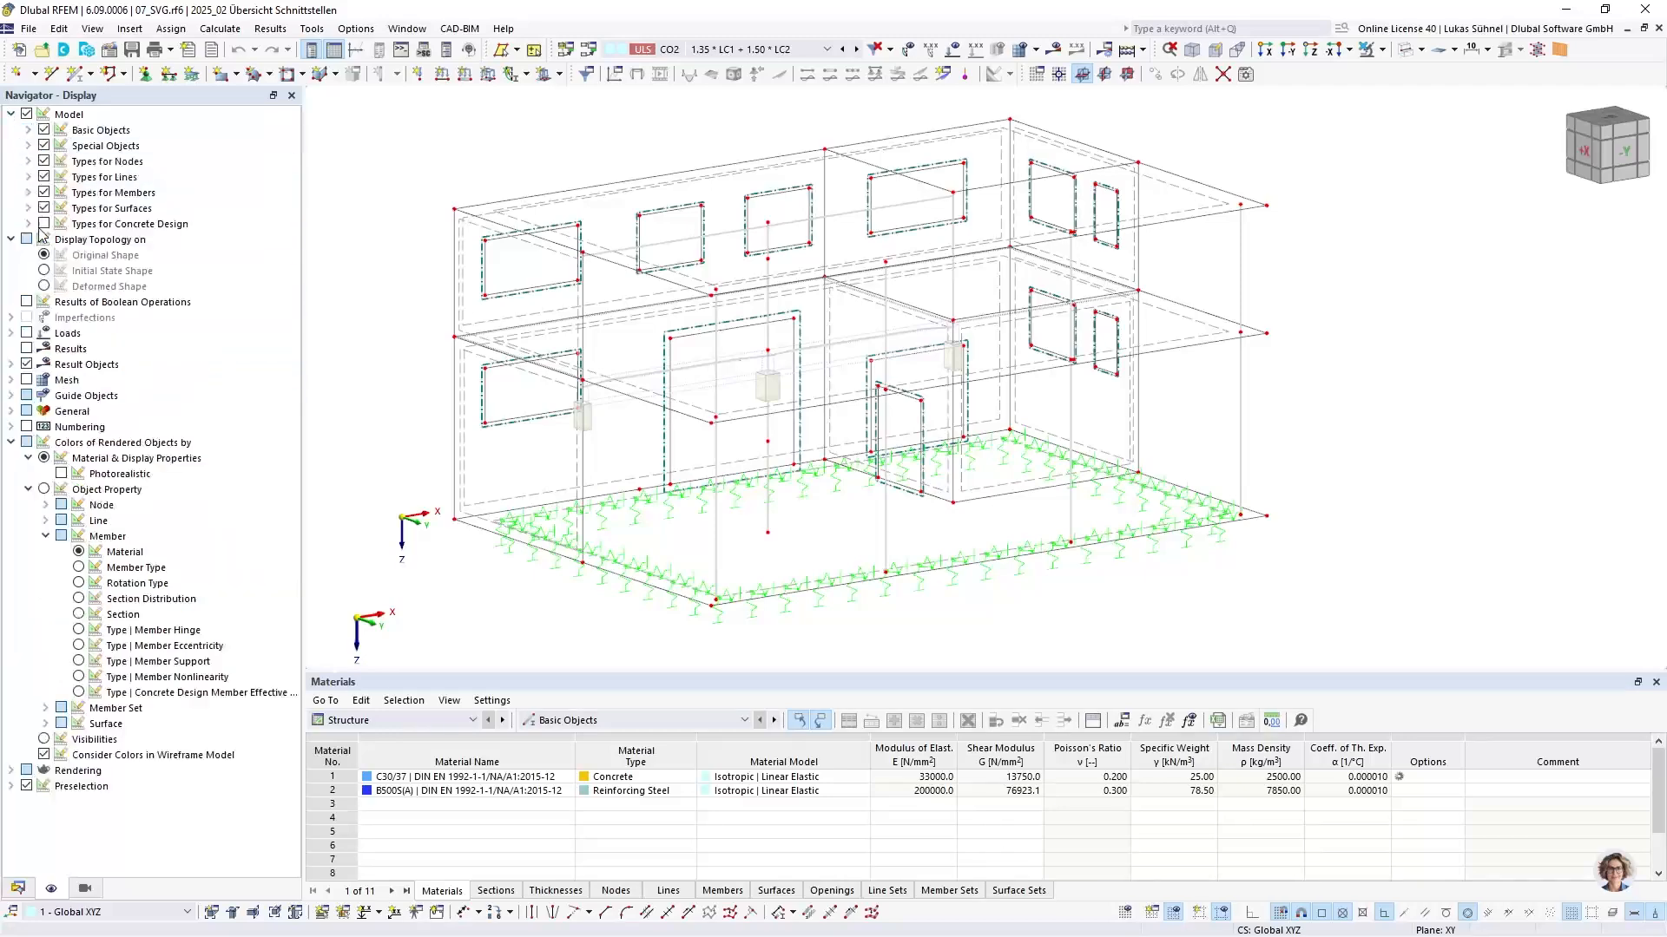
click(43, 224)
click(28, 224)
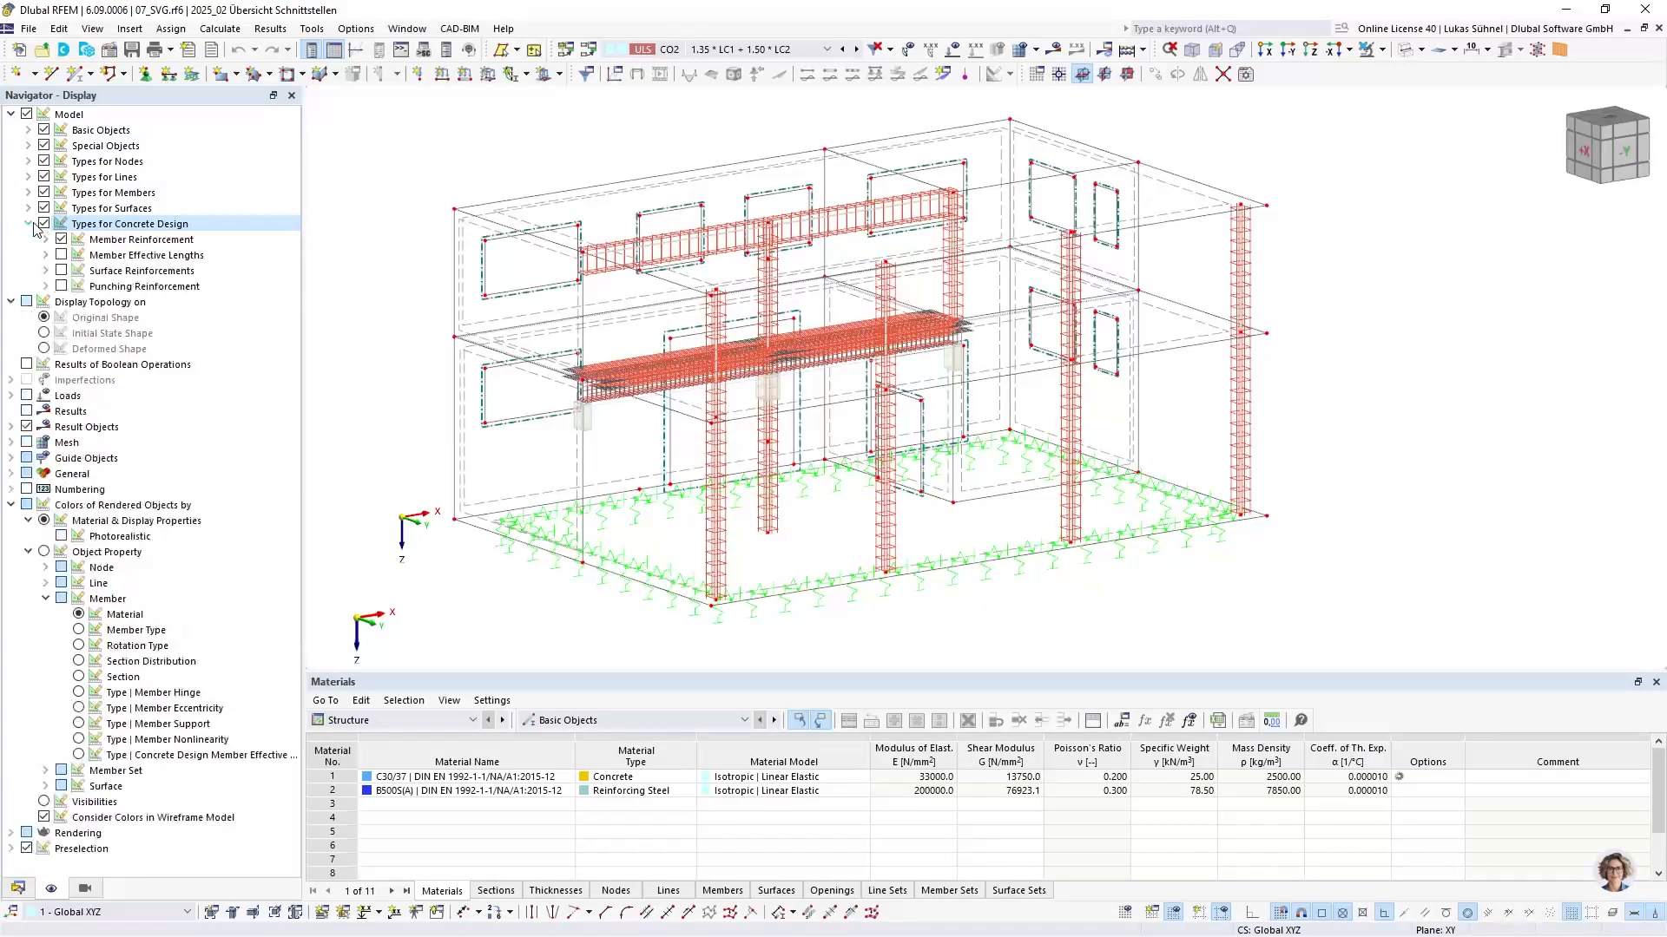
middle_drag(486, 408, 565, 427)
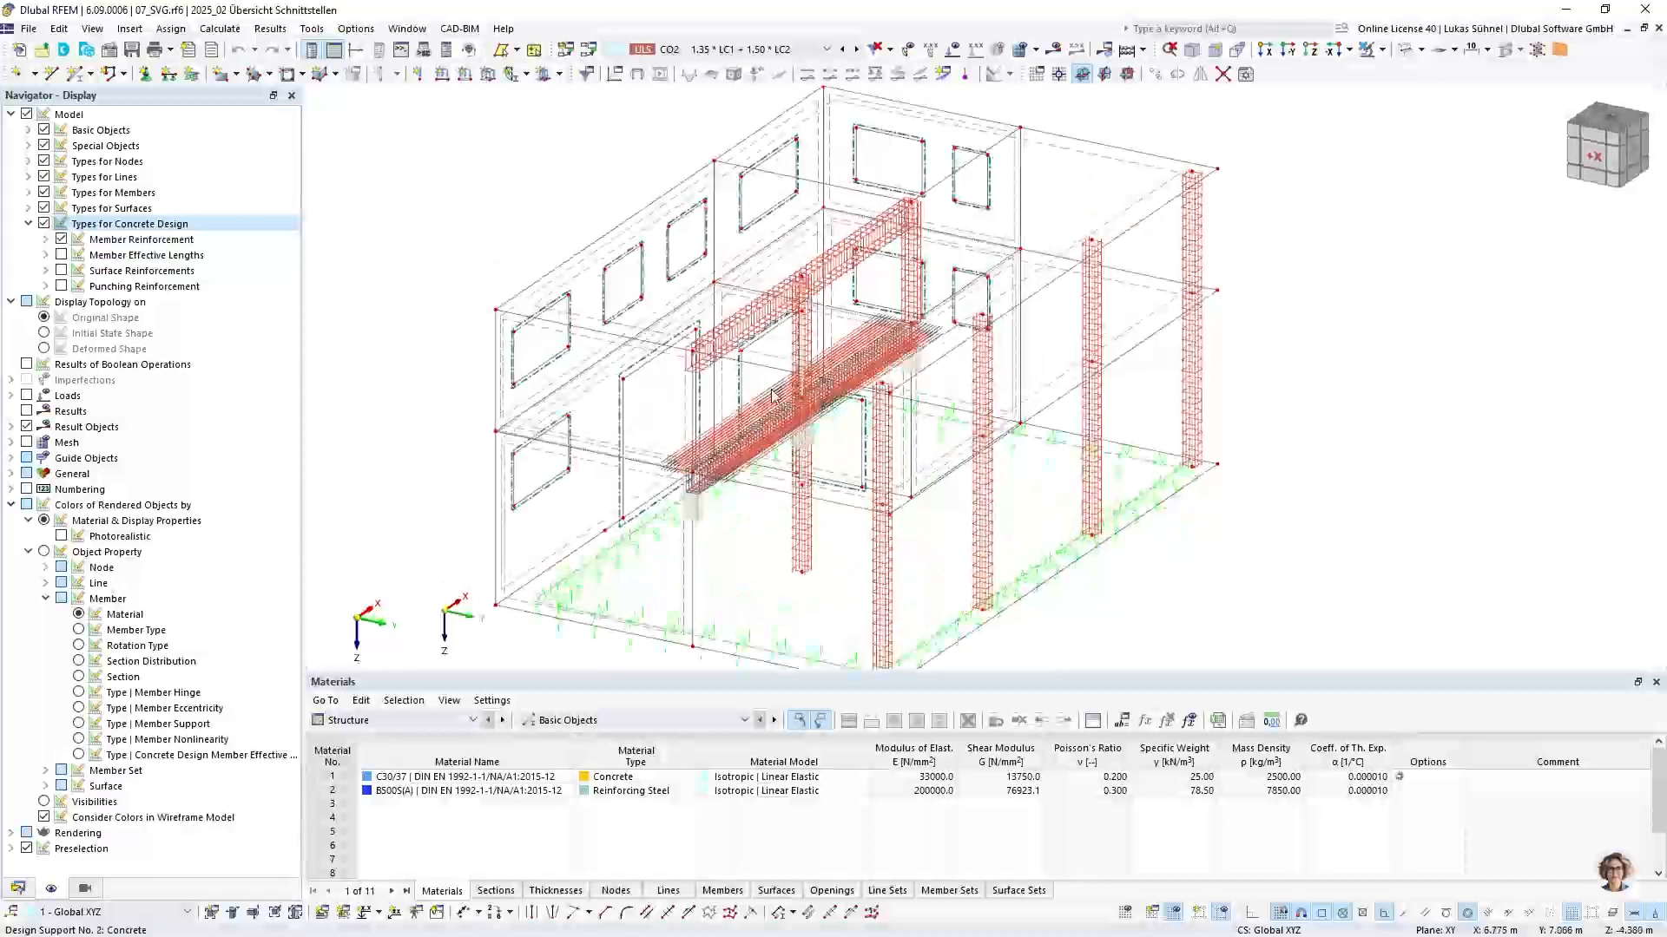
scroll(762, 518, up, 1)
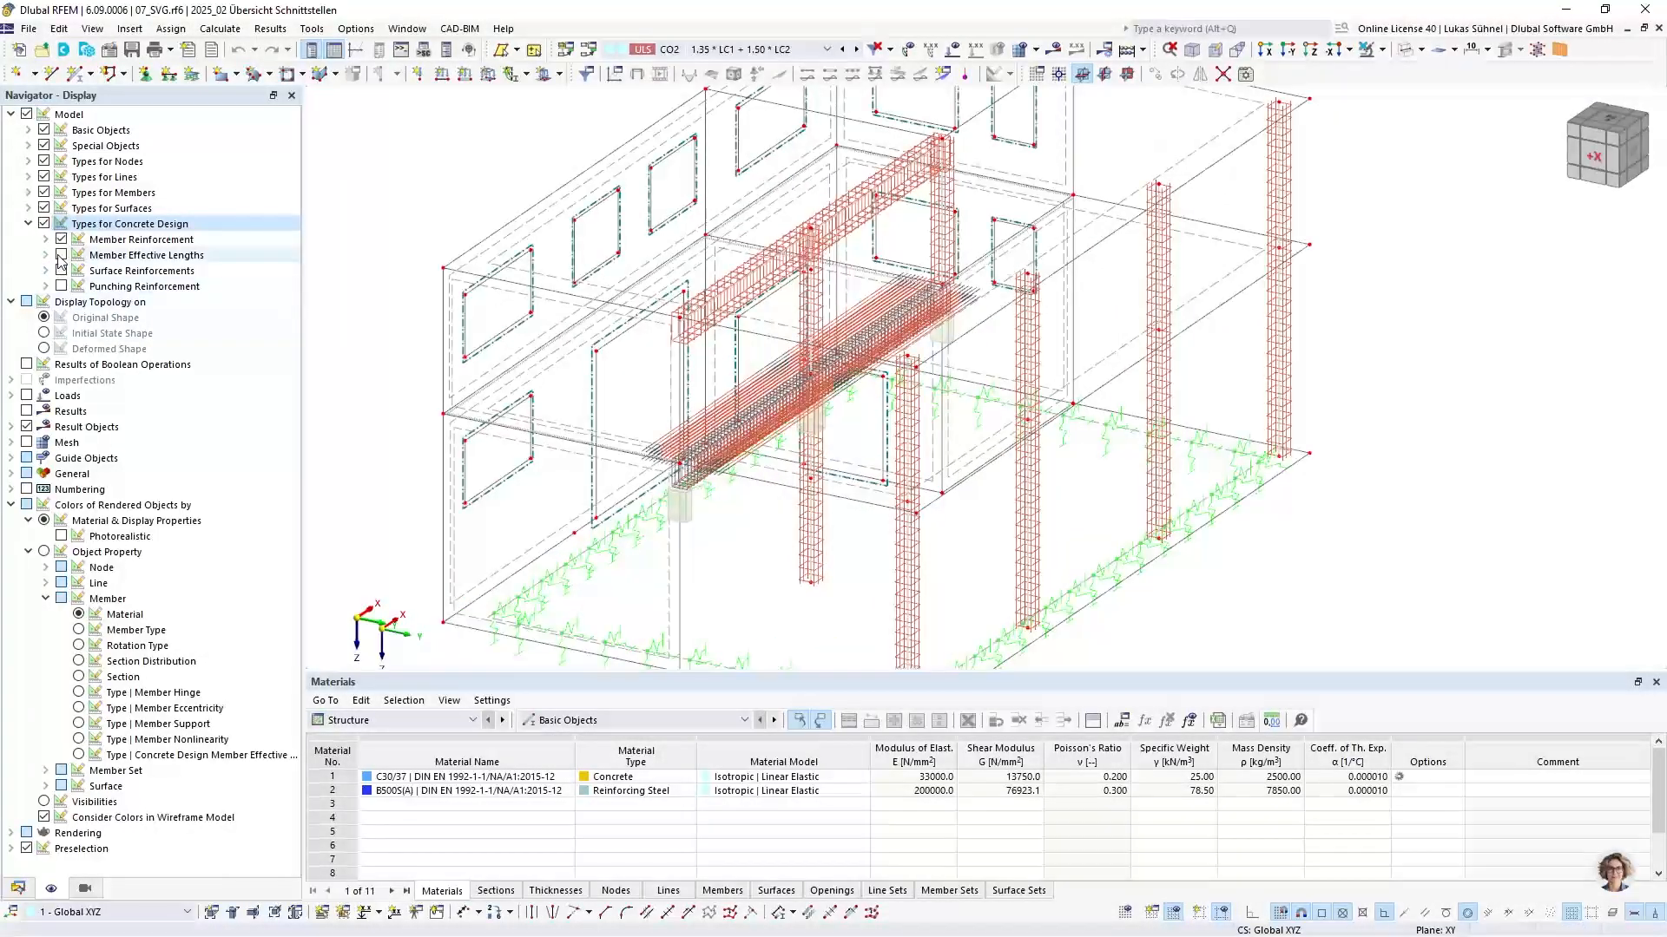
Briefly show the surface reinforcements in the model and hide them again
click(61, 270)
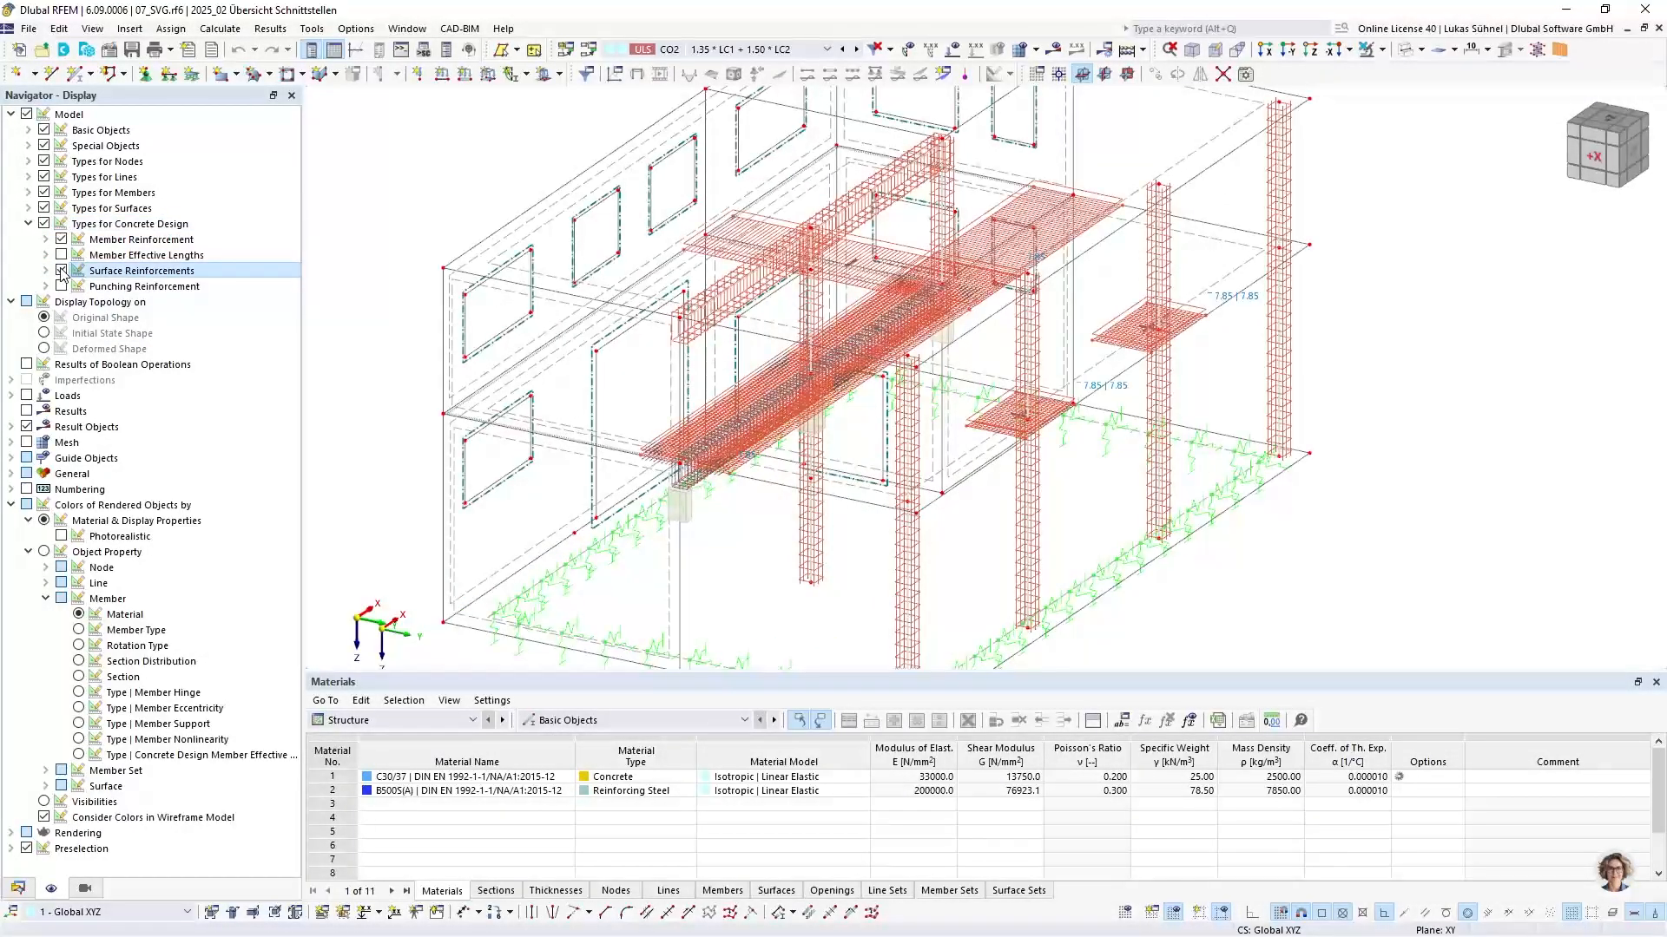
click(62, 271)
ctrl+middle_drag(824, 339, 787, 482)
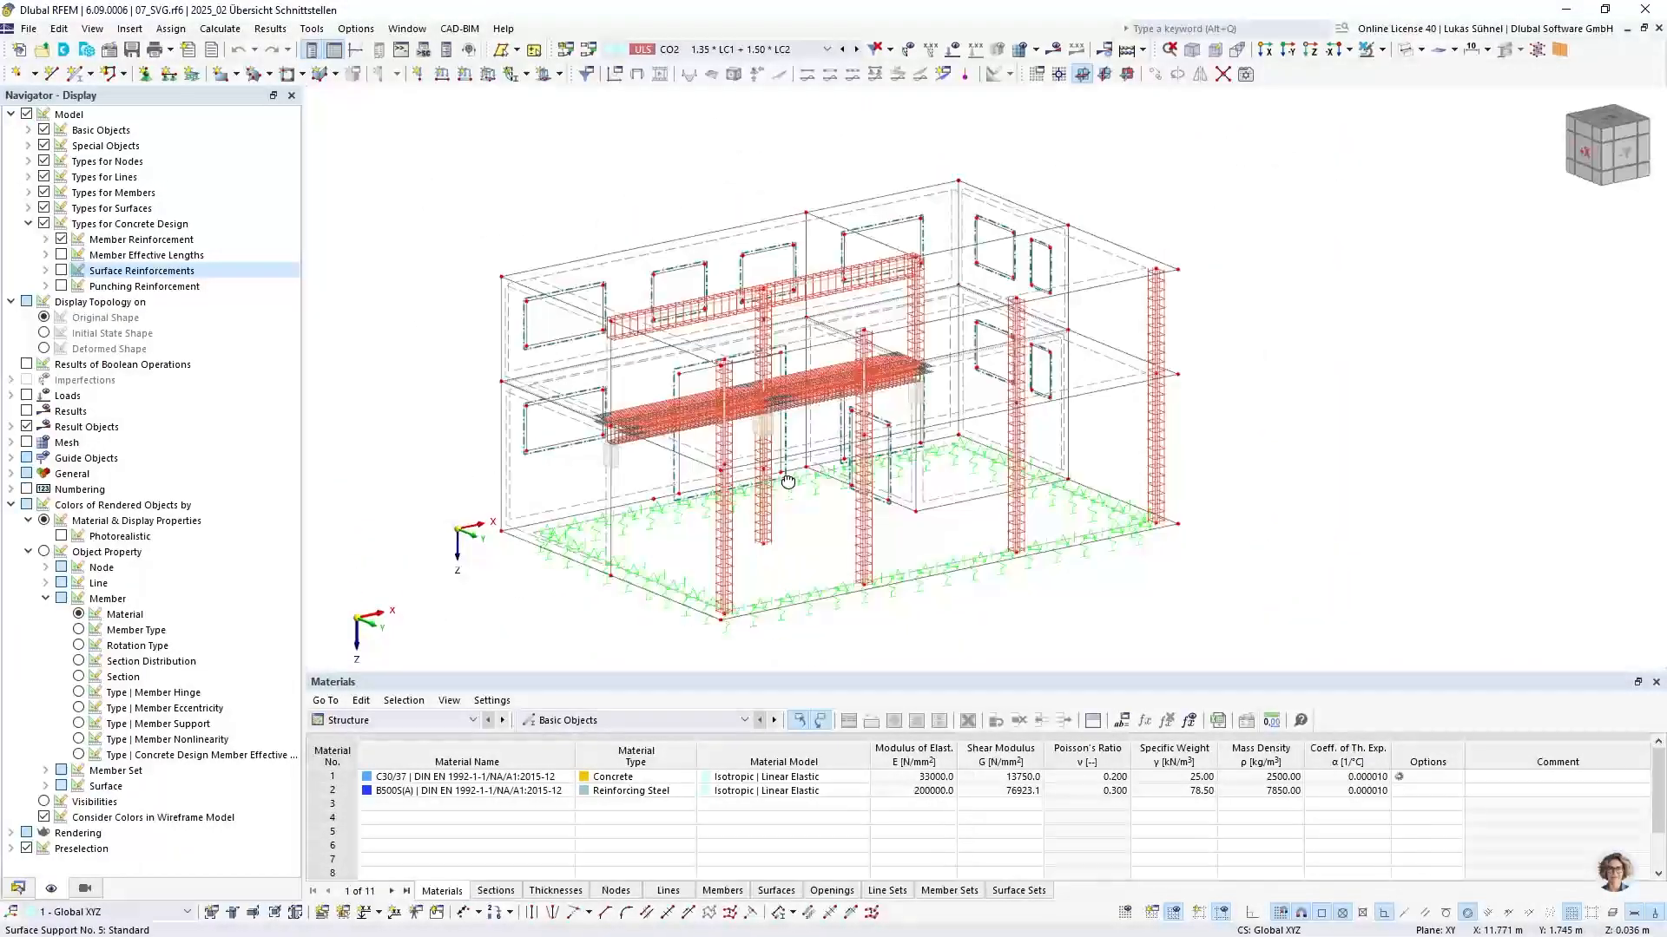
Display the longitudinal reinforcement descriptions on -z (top) and +z (bottom) and check them on a column
click(45, 239)
click(63, 256)
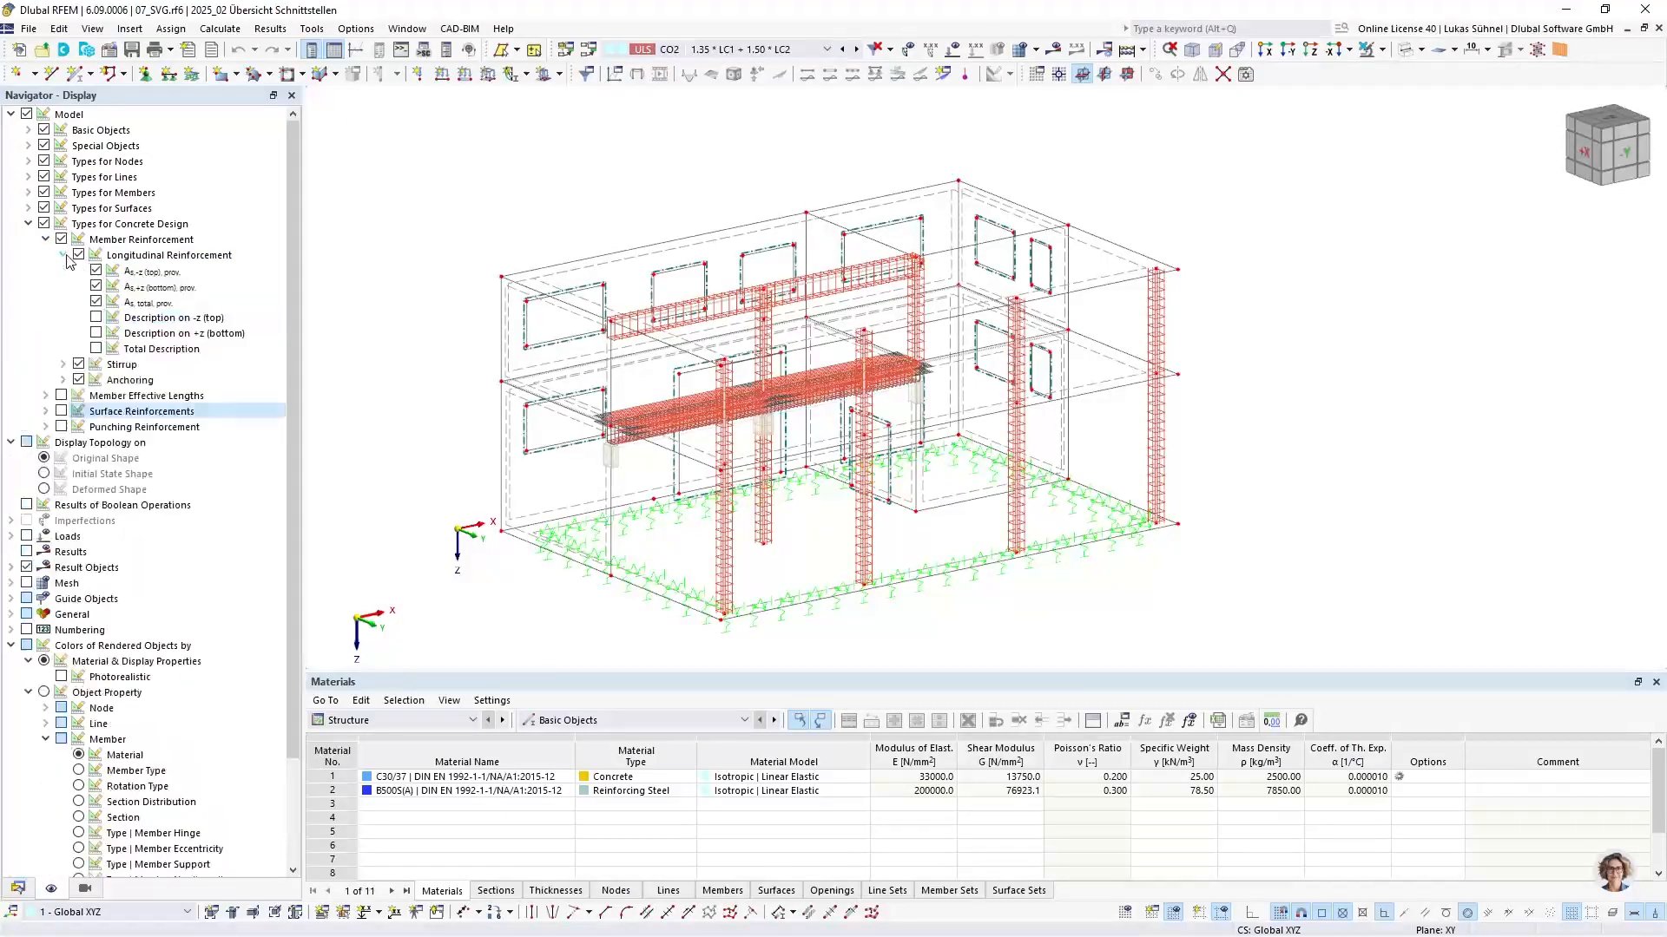
scroll(1014, 306, up, 6)
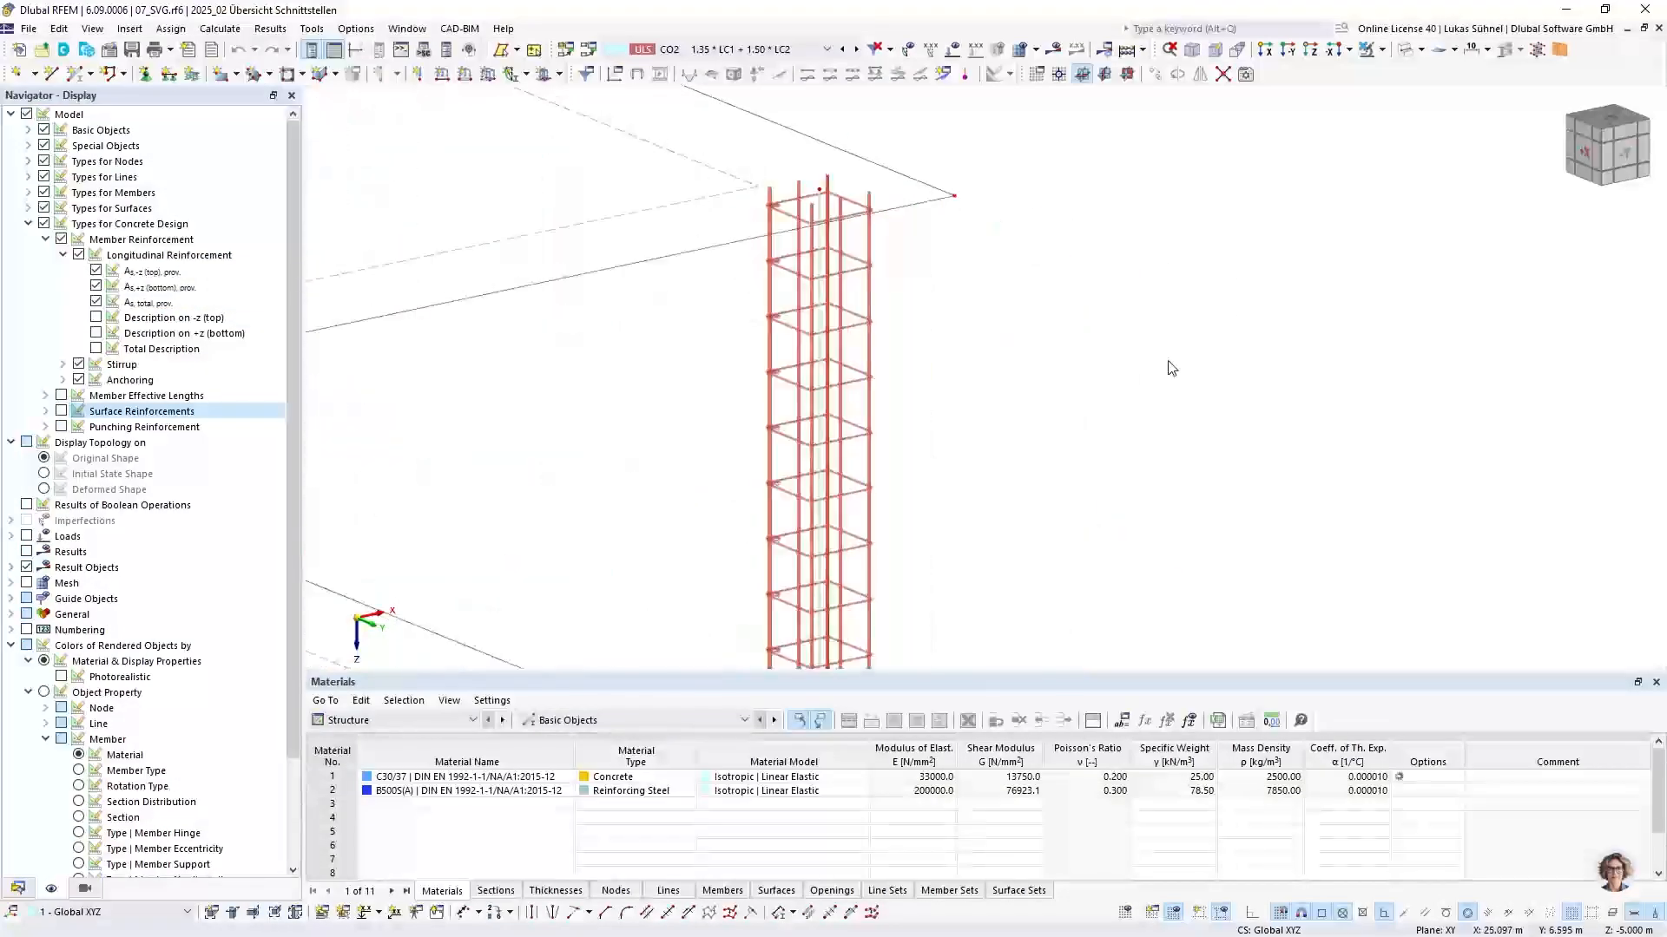
scroll(1013, 321, down, 2)
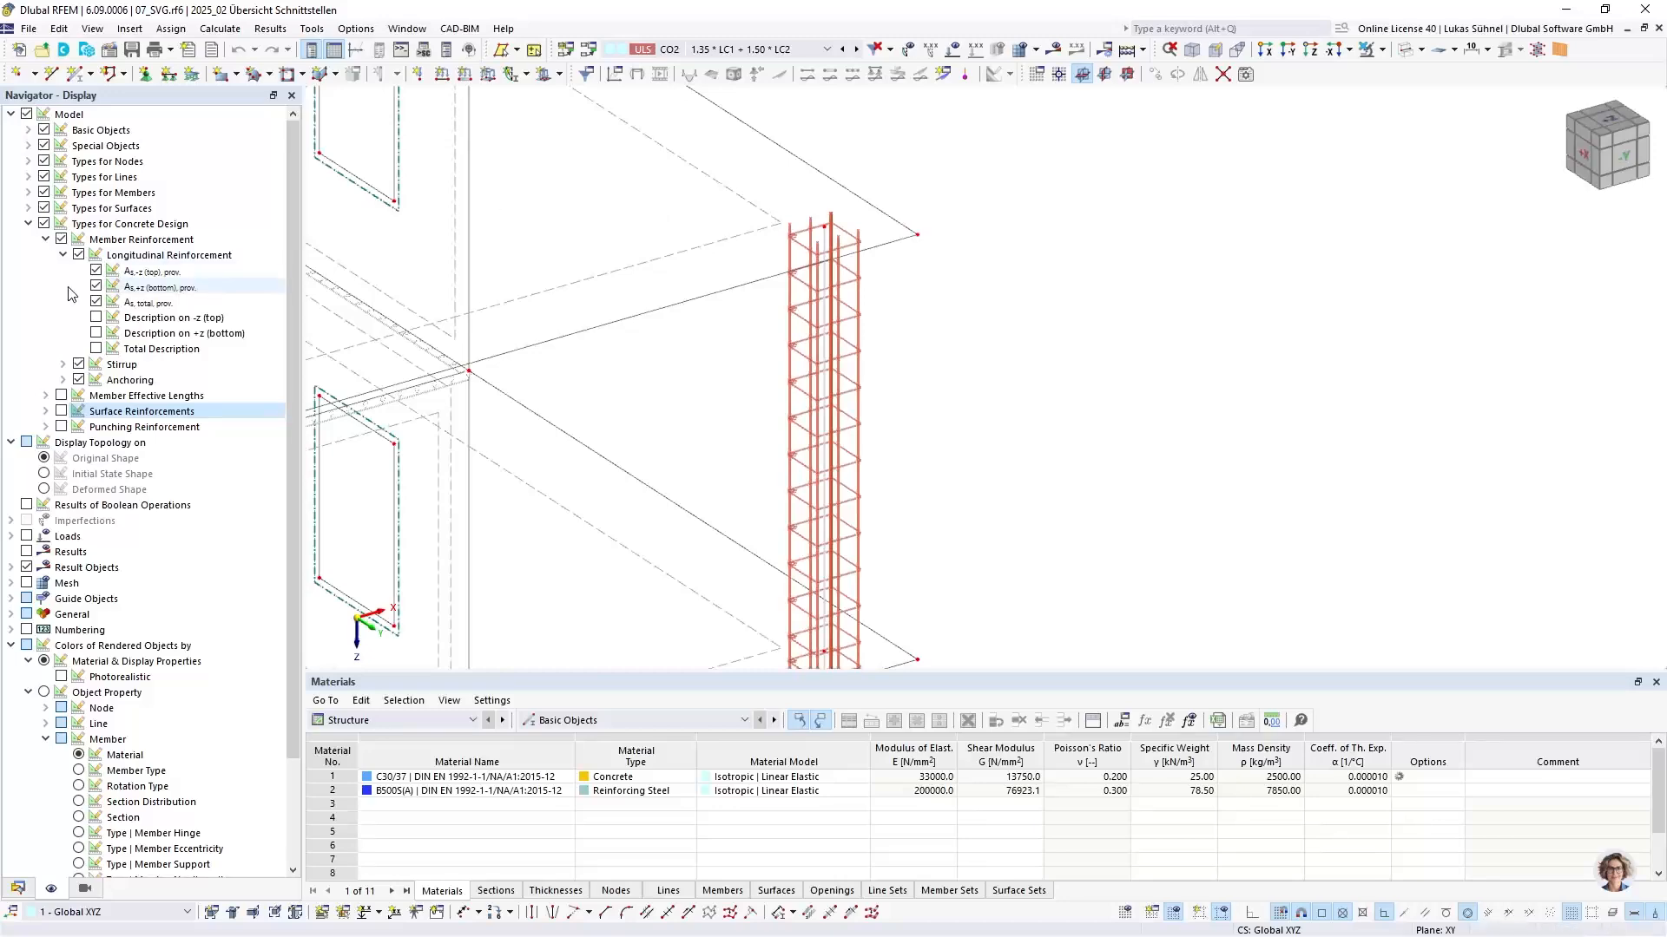
click(96, 317)
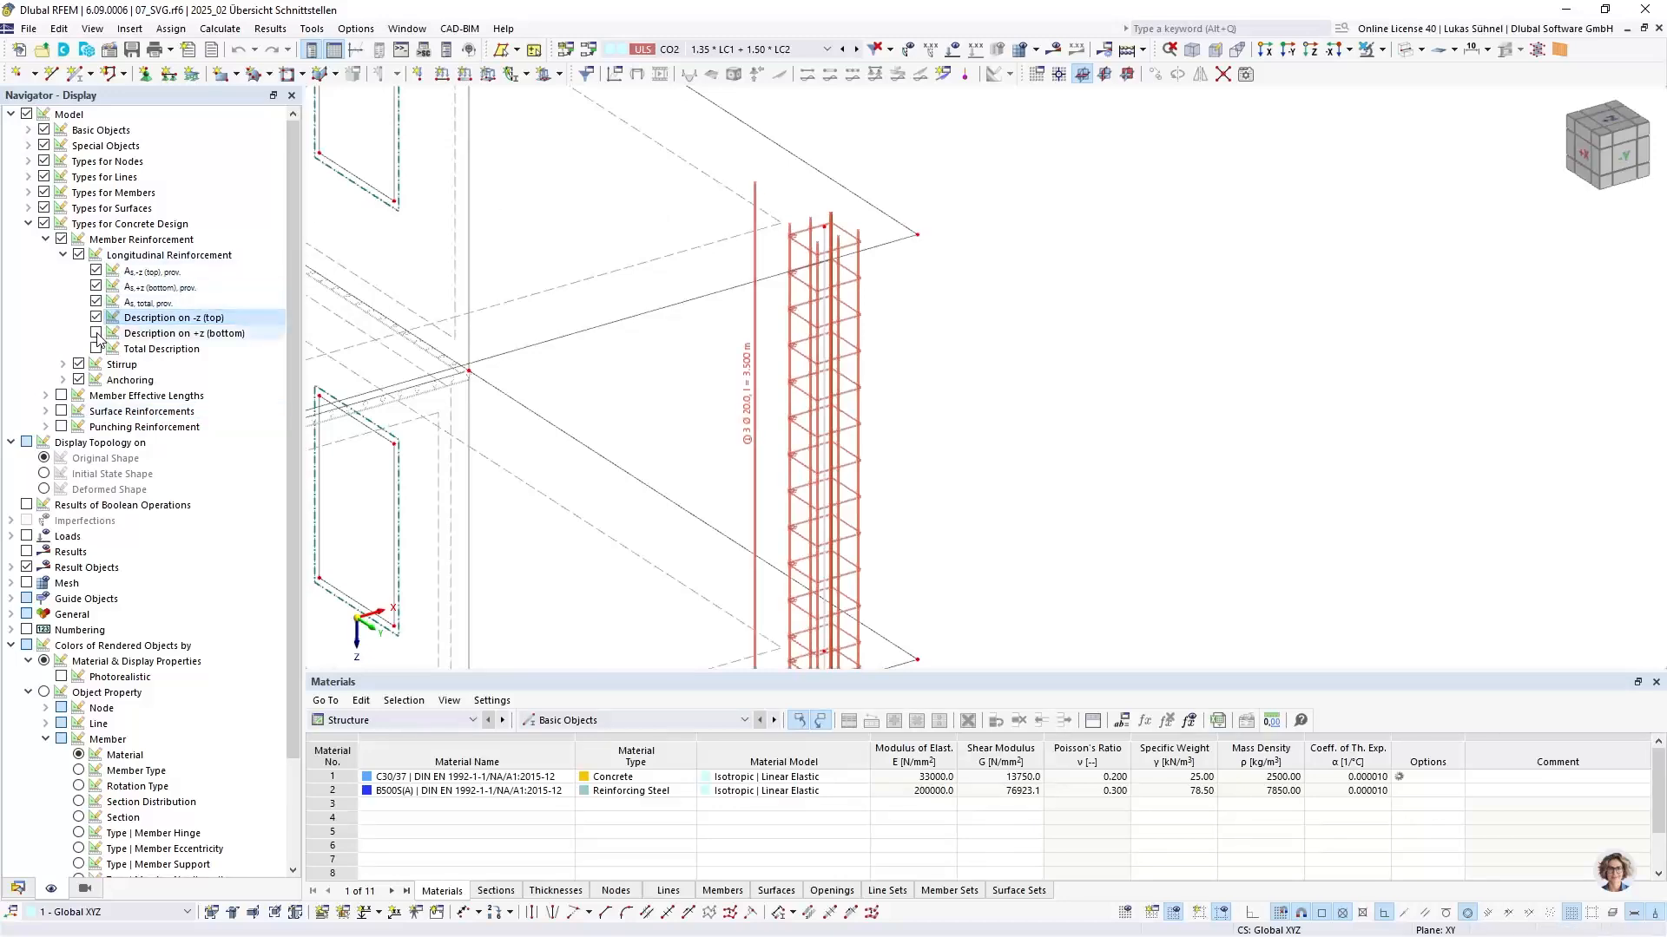
click(96, 333)
middle_drag(664, 448, 595, 368)
Display the stirrup descriptions as well and examine the reinforcement labels on the columns and beams
click(63, 364)
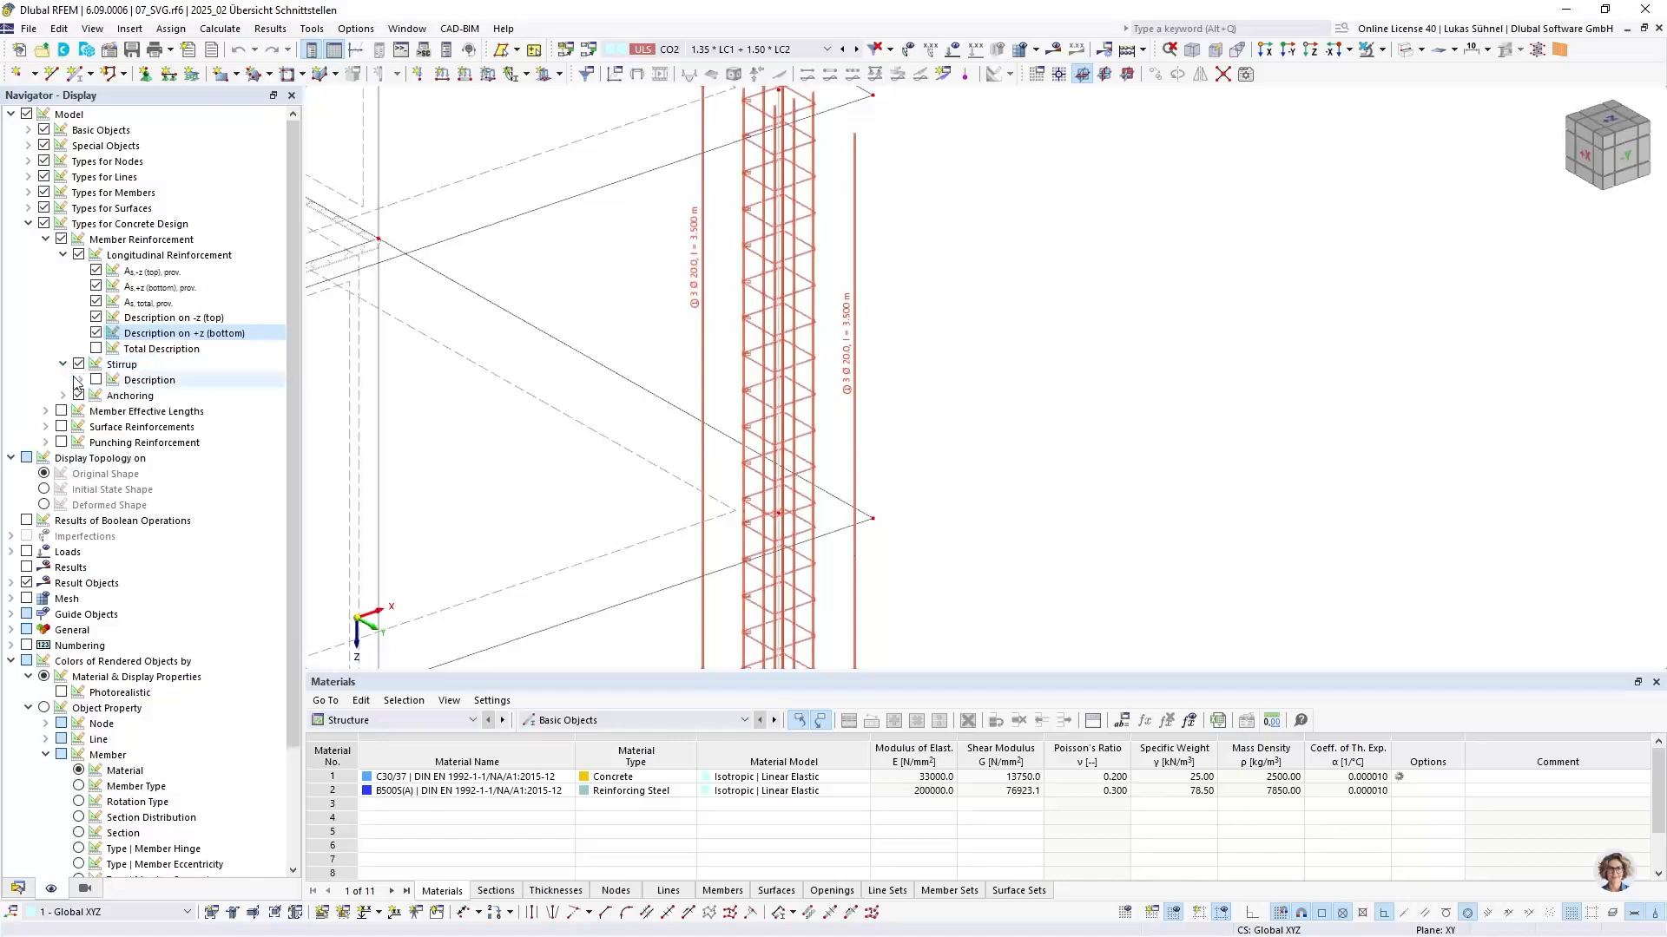
click(80, 380)
click(96, 380)
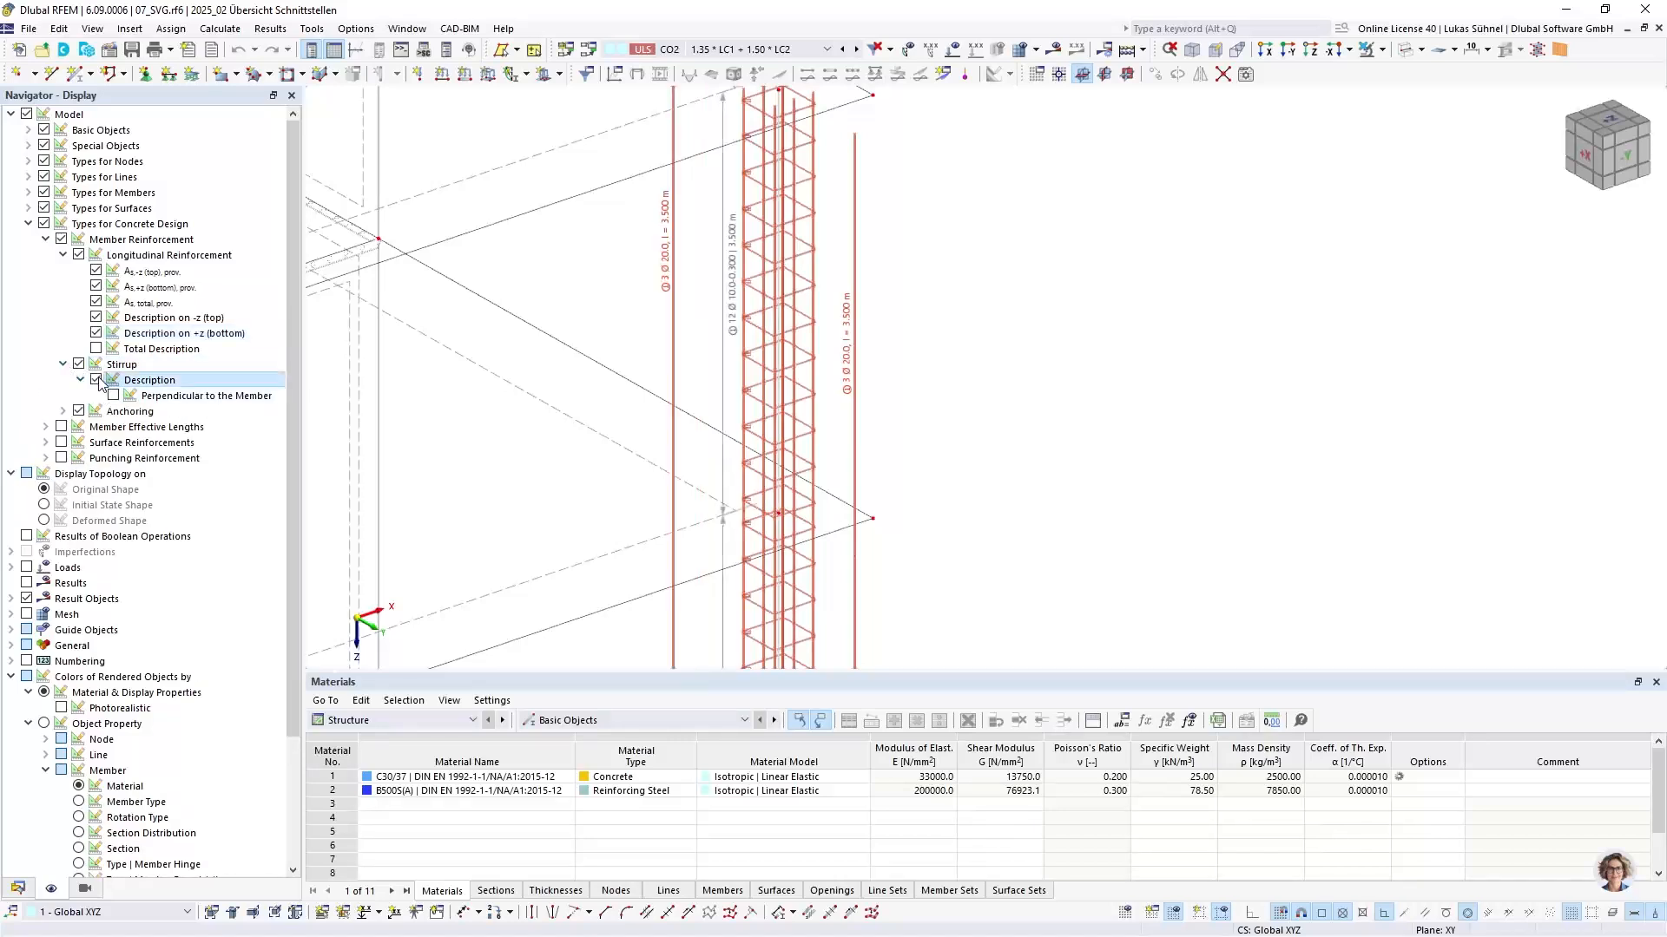
middle_drag(536, 396, 567, 451)
scroll(763, 387, up, 3)
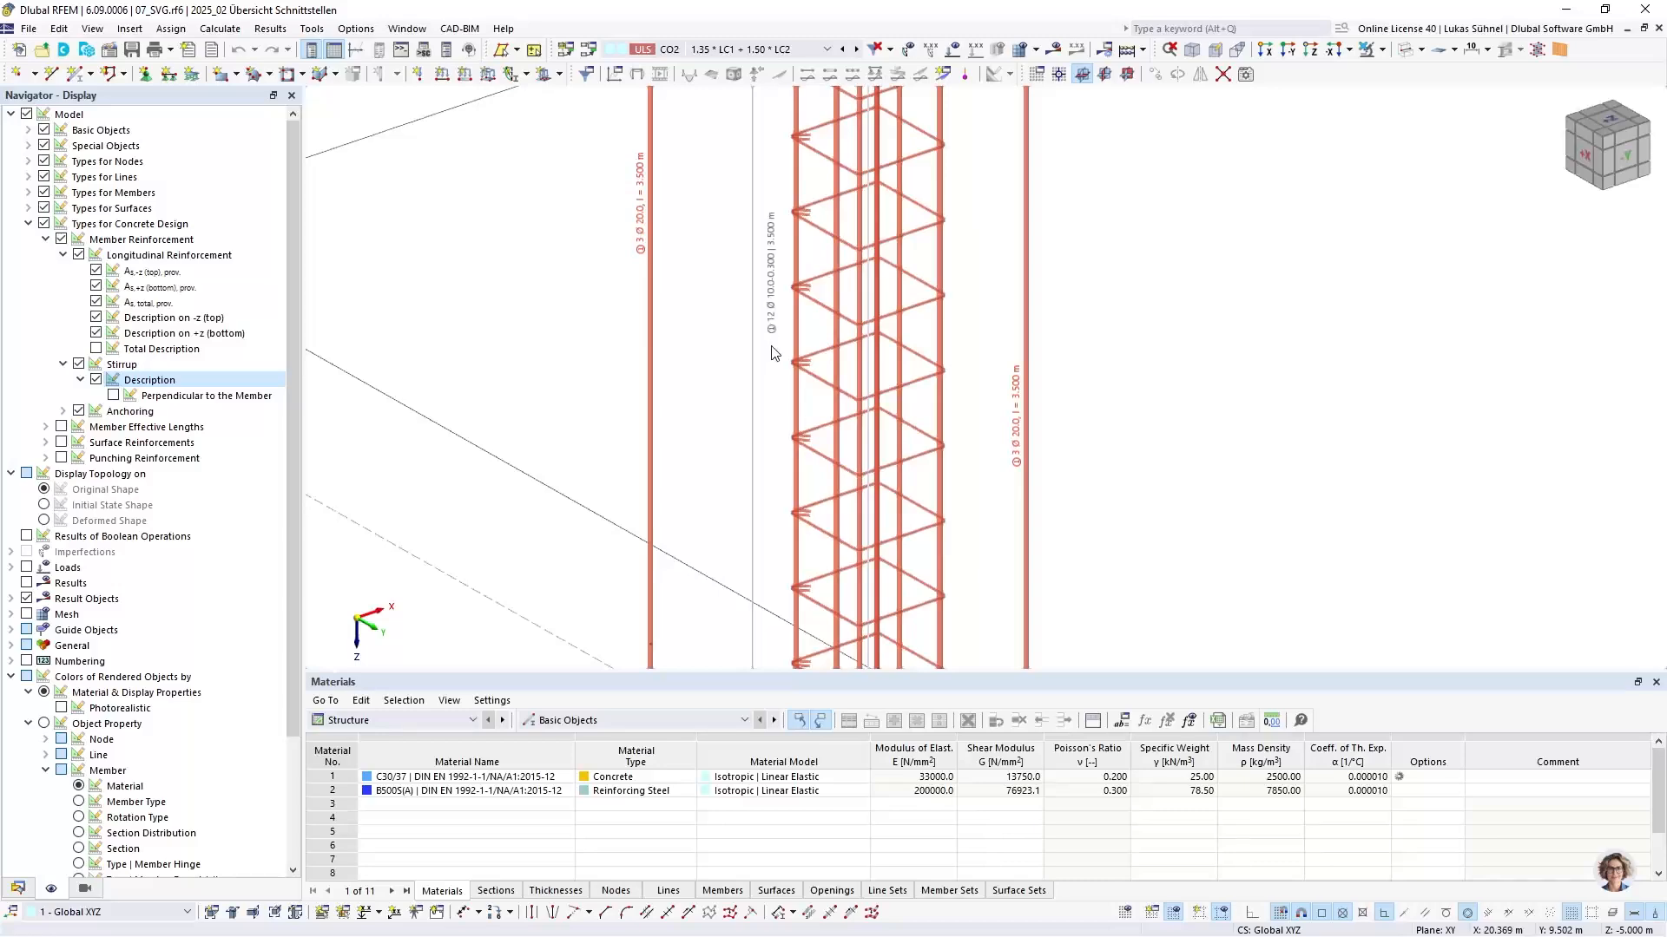
scroll(785, 455, down, 3)
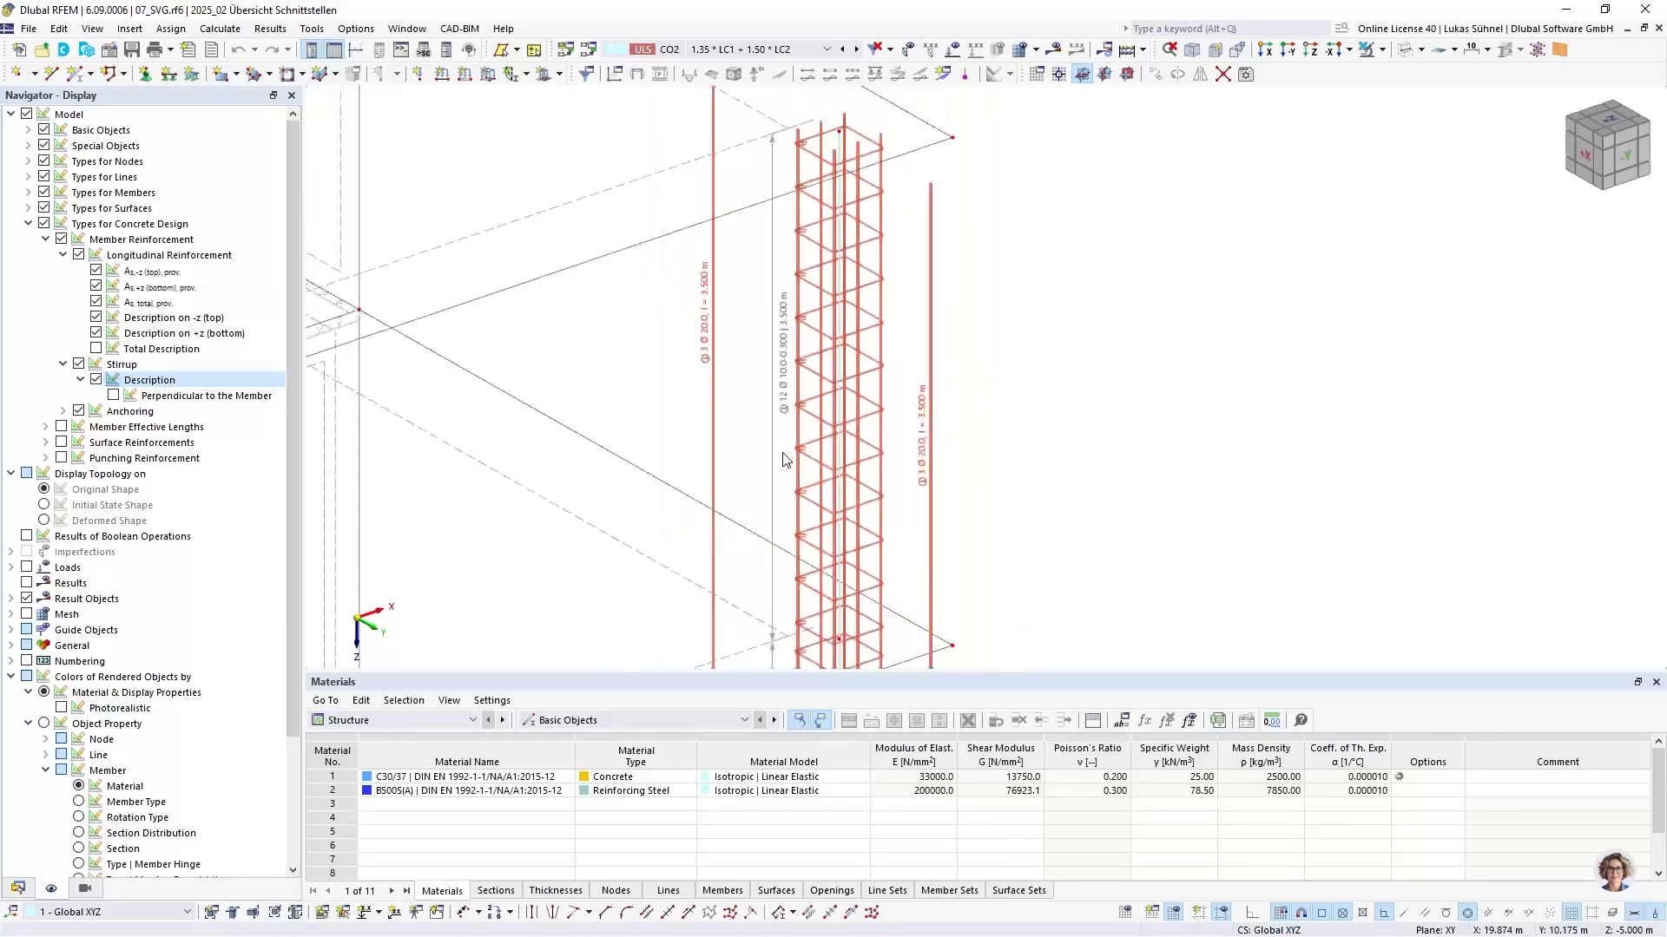
middle_drag(870, 404, 1033, 309)
scroll(1110, 310, down, 4)
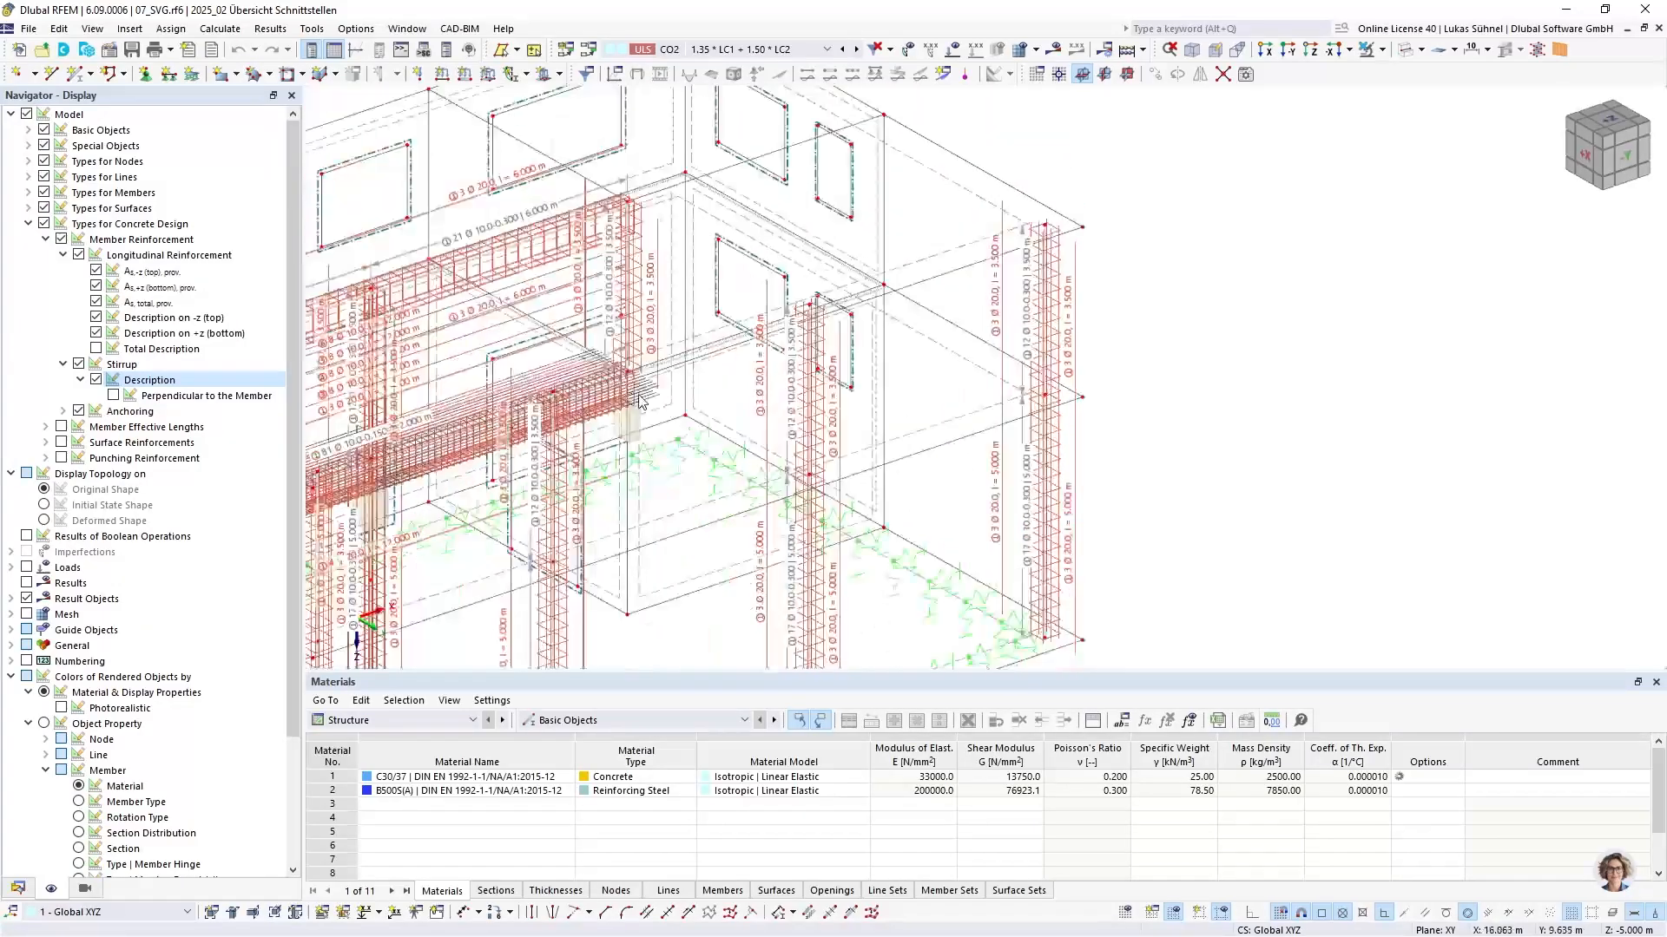
middle_drag(714, 330, 998, 254)
ctrl+middle_drag(840, 304, 954, 257)
Hide the stirrup descriptions and both longitudinal reinforcement descriptions
click(95, 380)
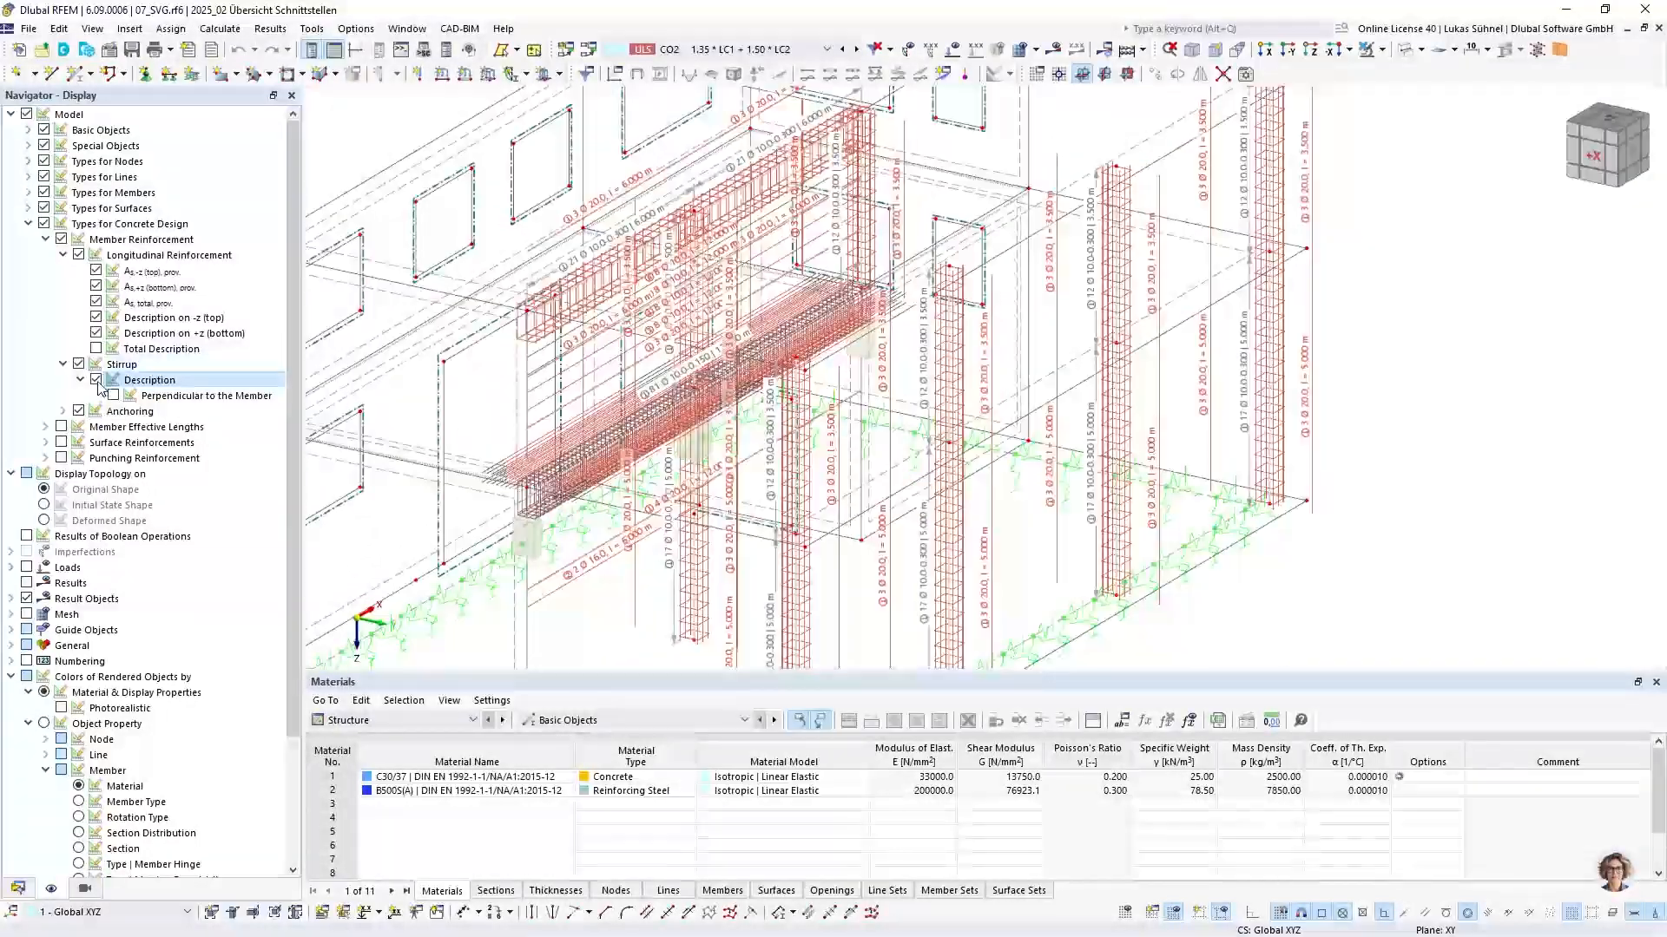
click(95, 332)
click(95, 317)
scroll(764, 417, down, 3)
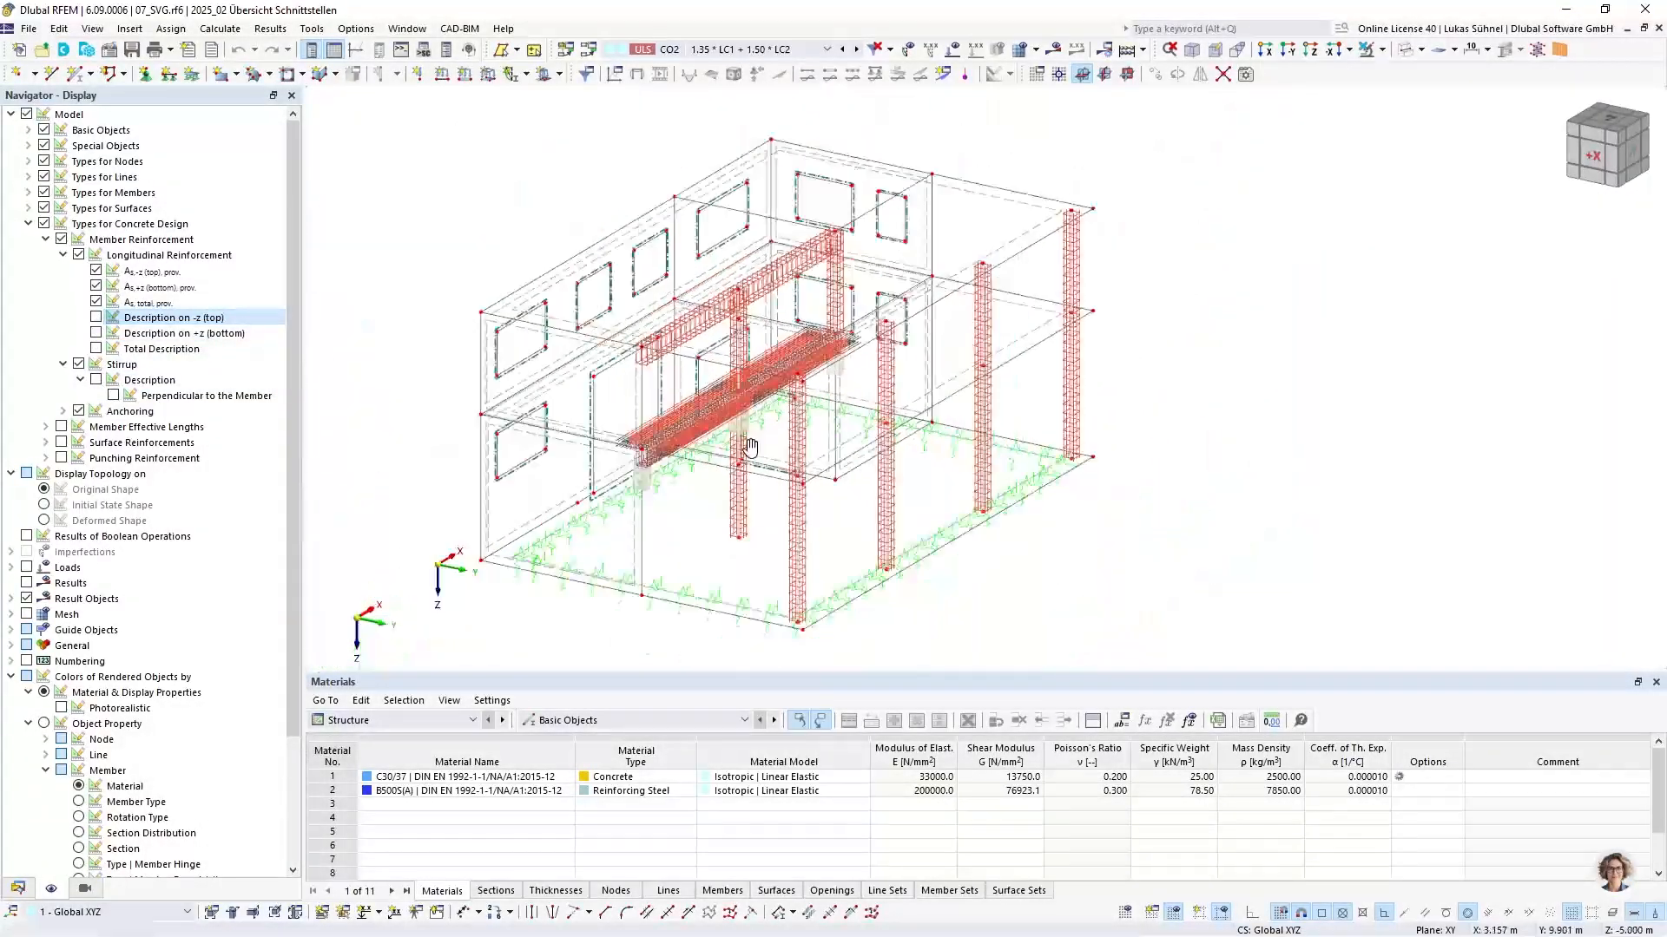
Export the lines and points of the current model view to the Desktop as 07_SVG.svg
ctrl+middle_drag(743, 445, 660, 473)
scroll(686, 450, up, 2)
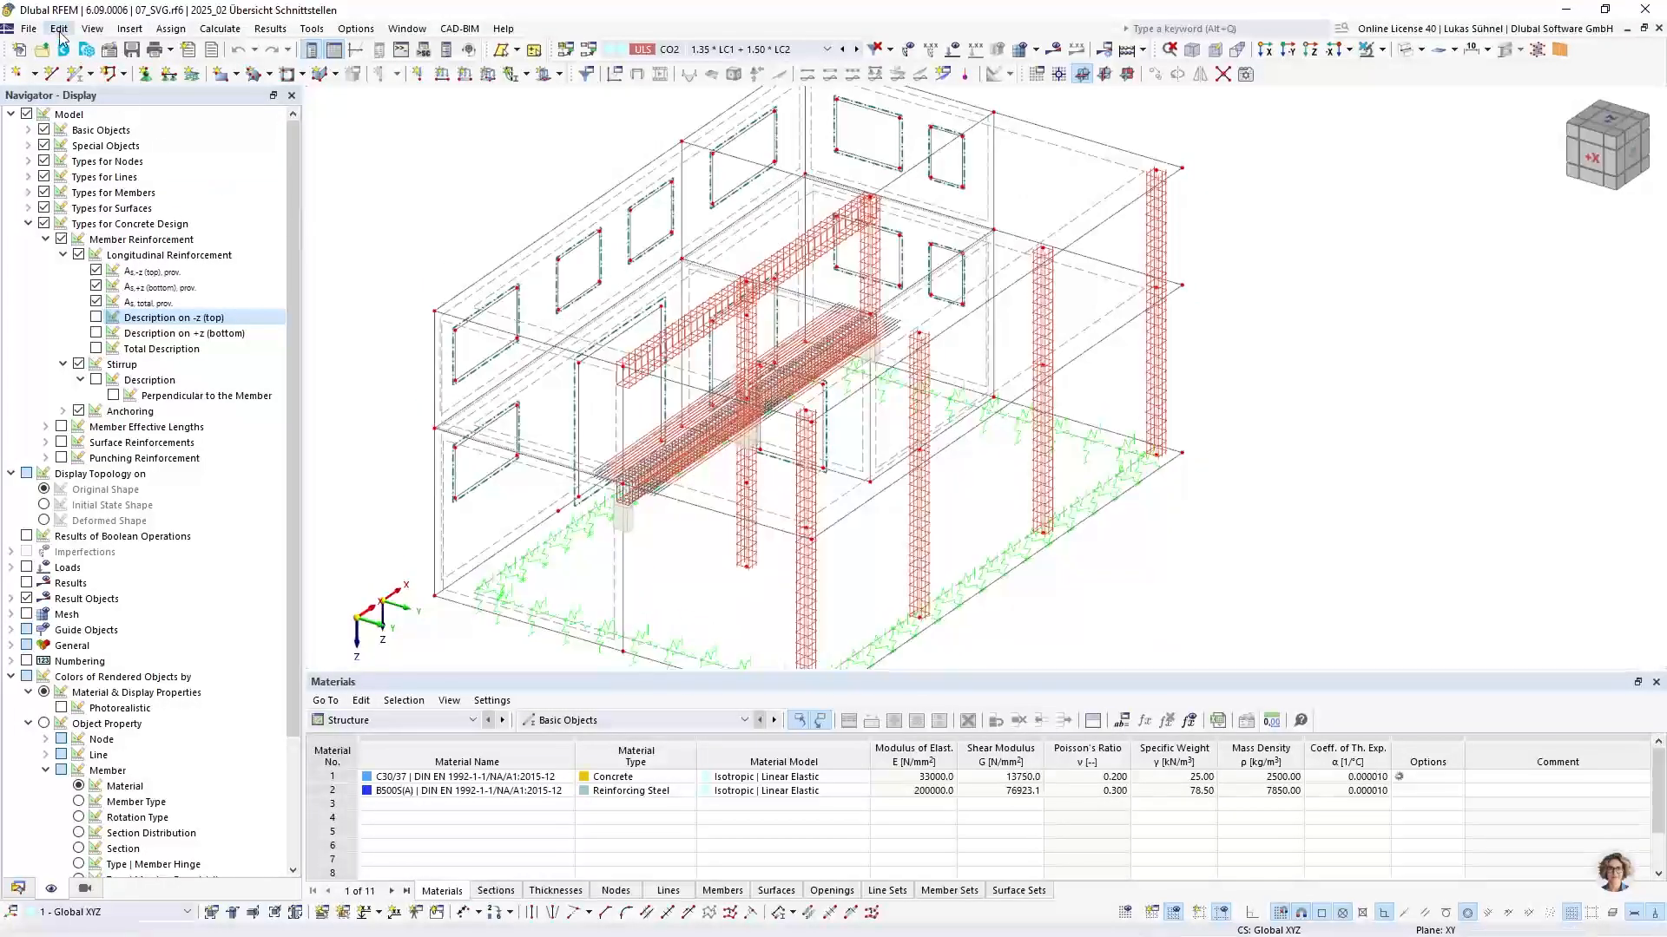
click(30, 29)
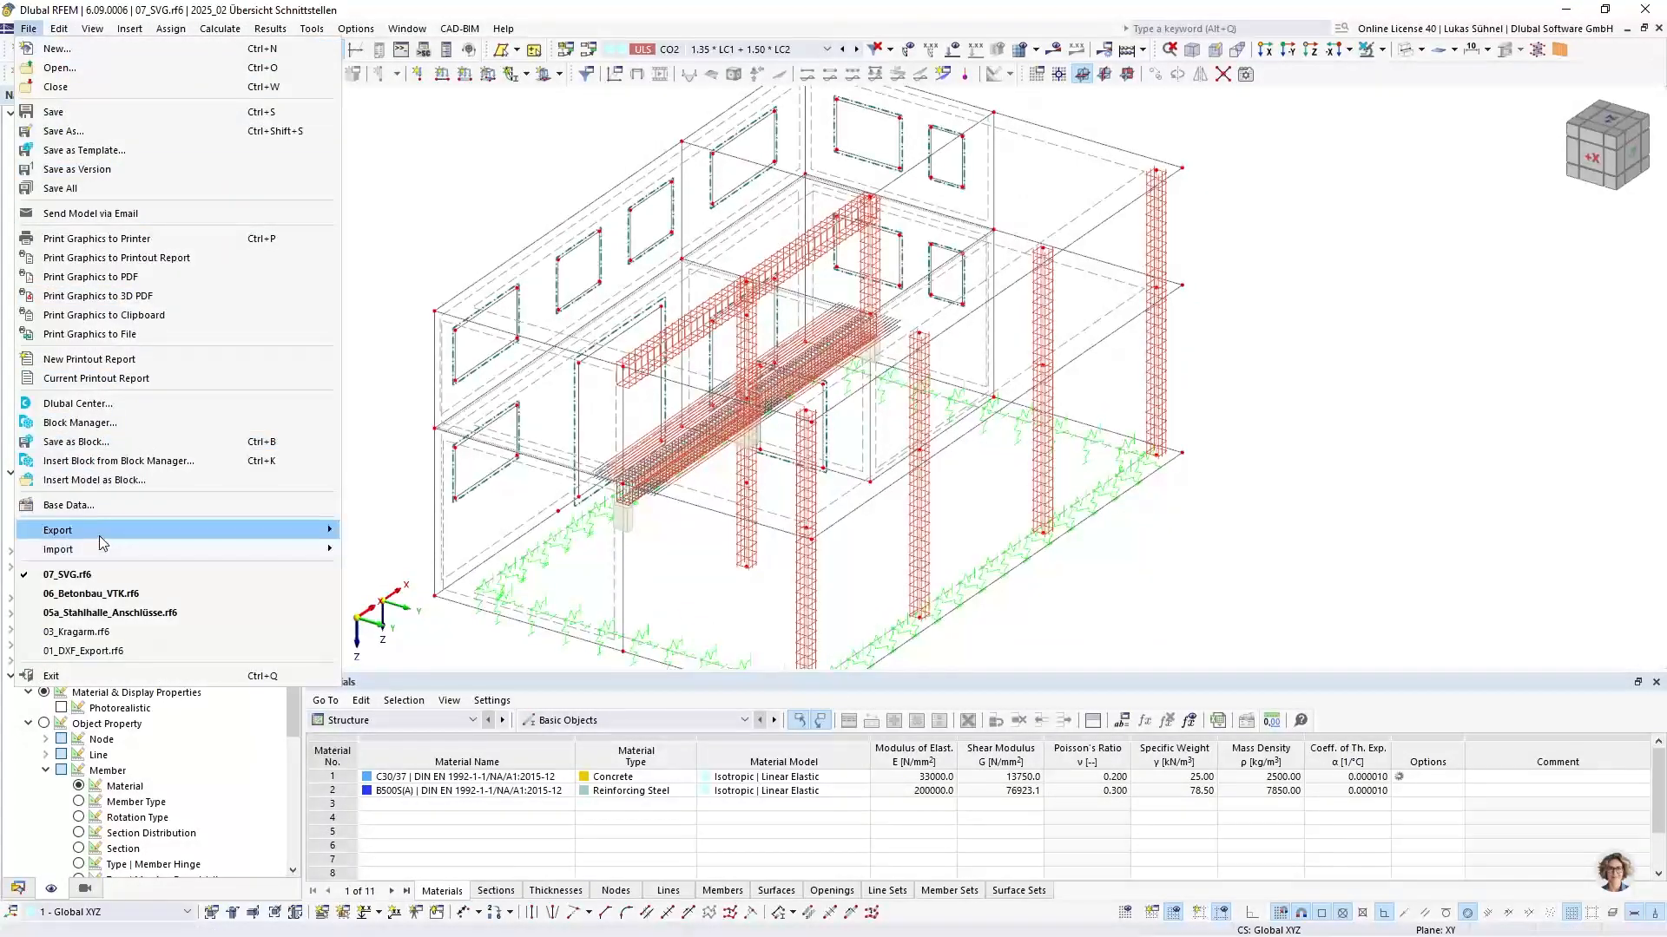
mouse_move(100, 538)
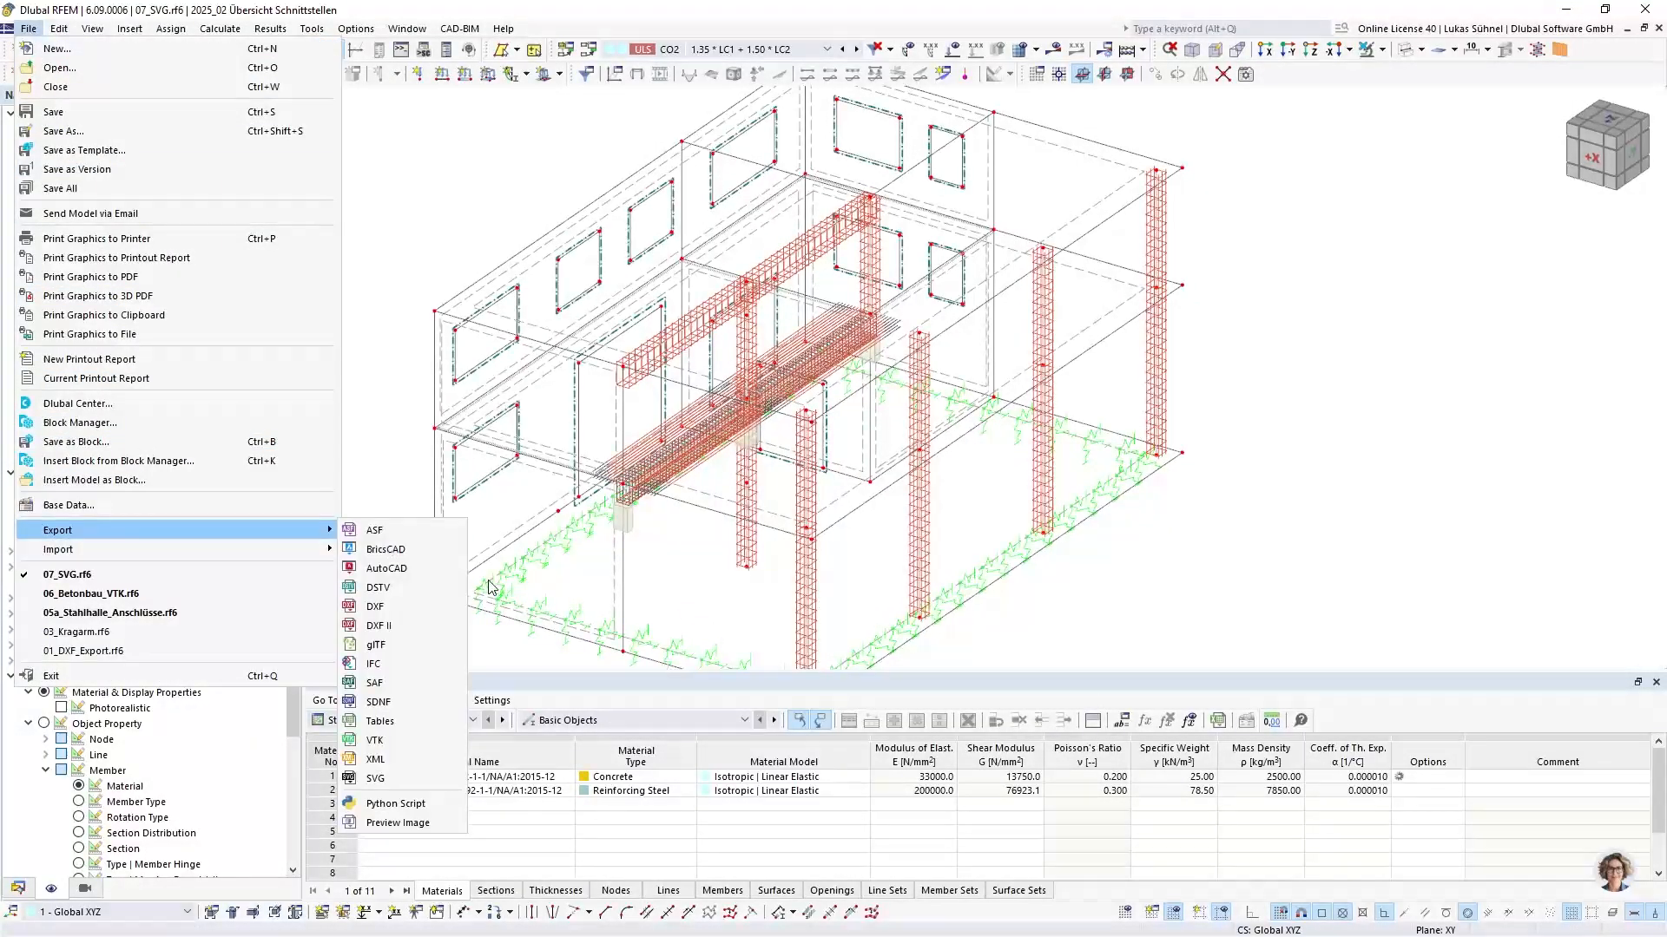
click(382, 779)
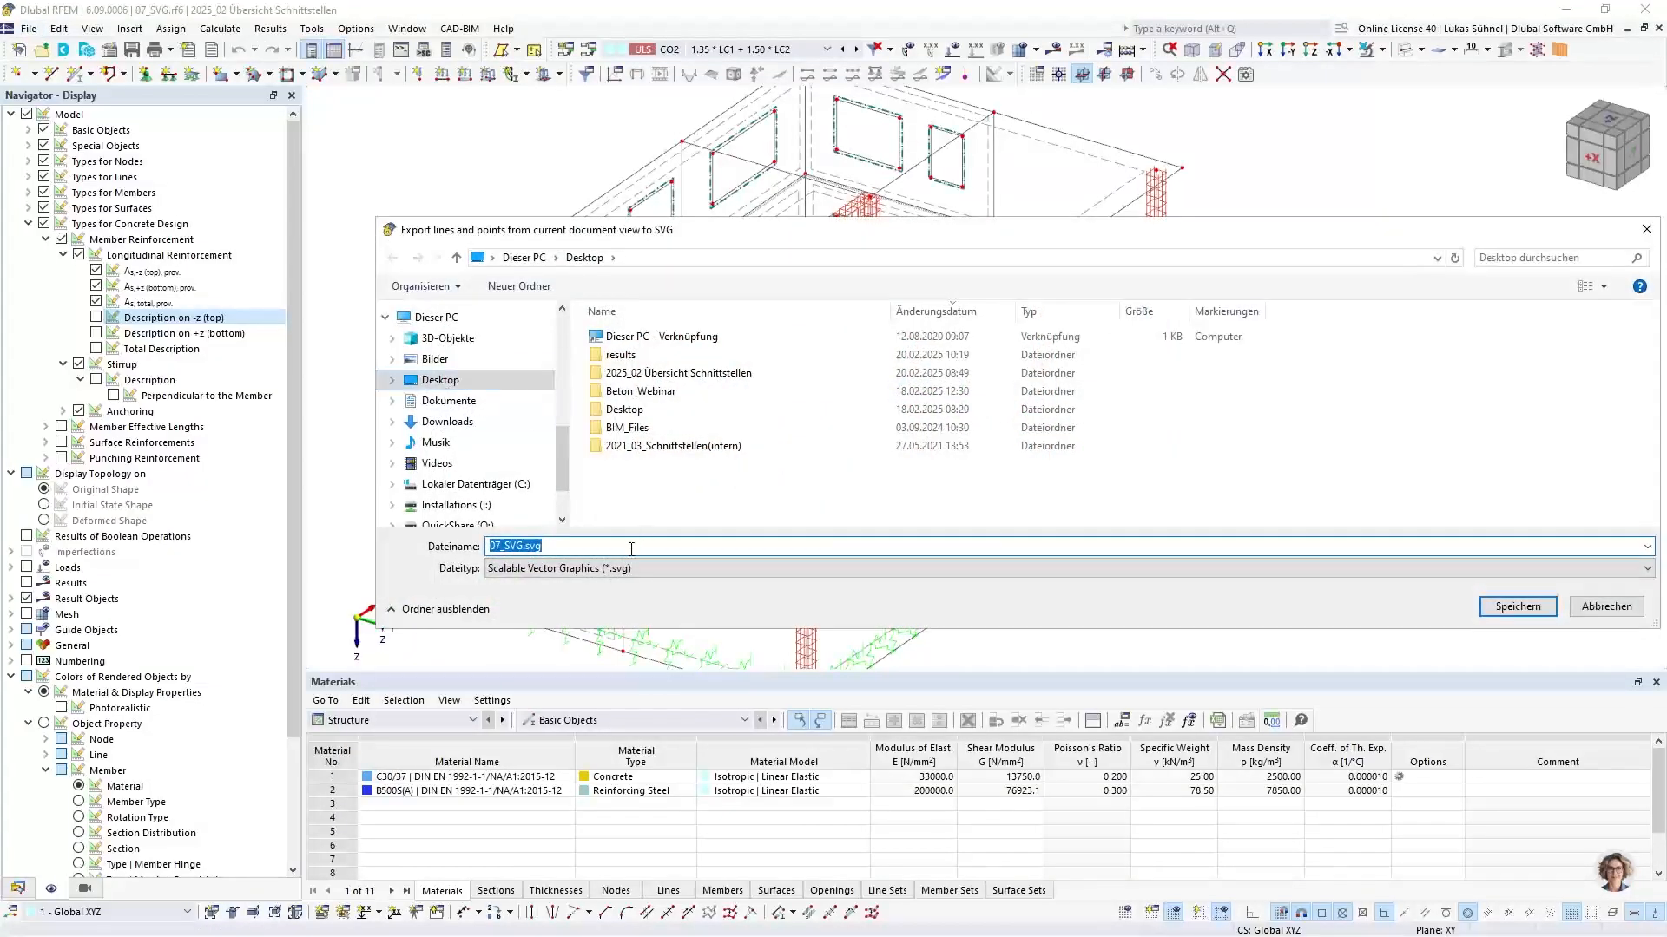
click(1510, 609)
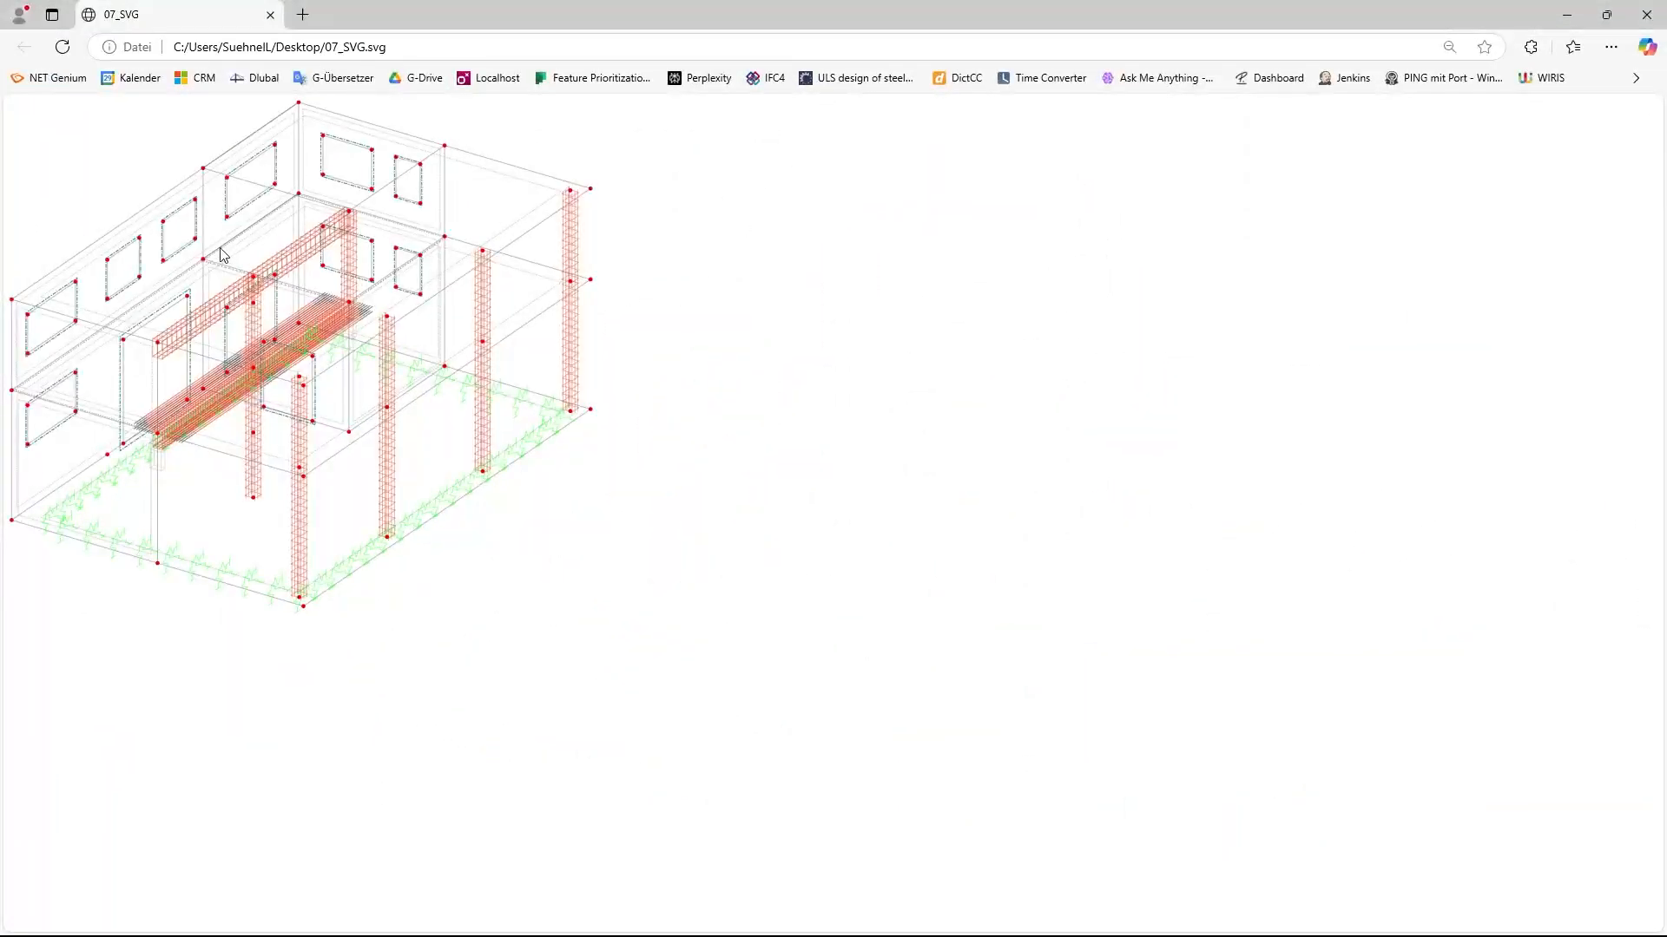
Hide the favourites button of the web browser in which 07_SVG.svg is open
right_click(130, 77)
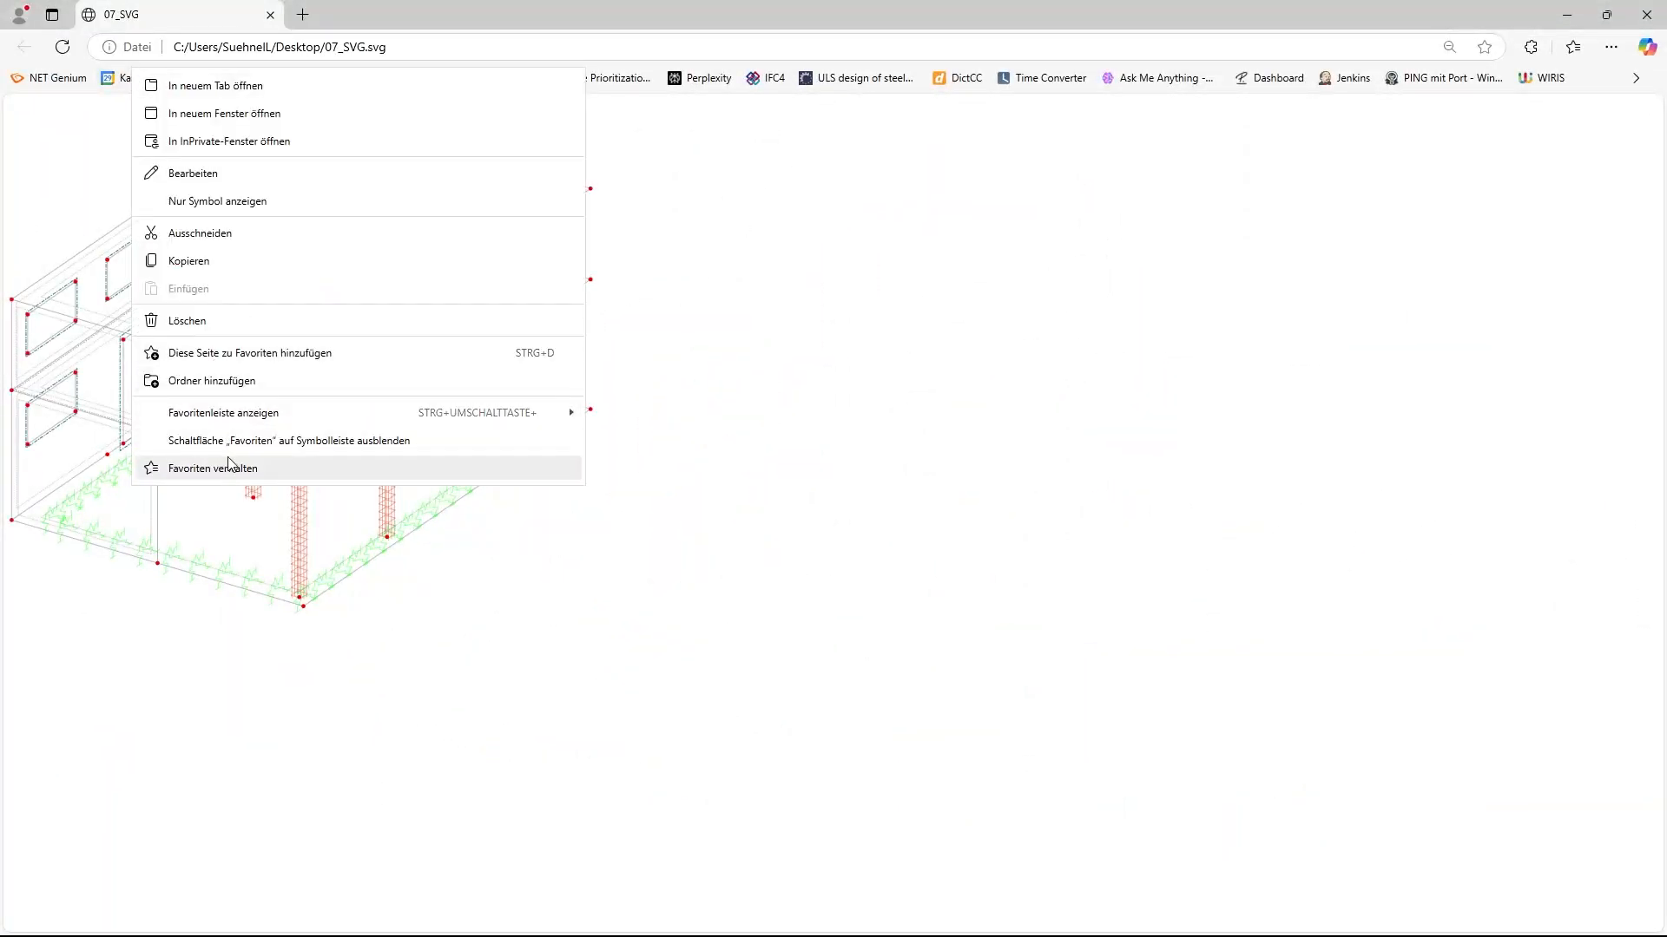
mouse_move(265, 423)
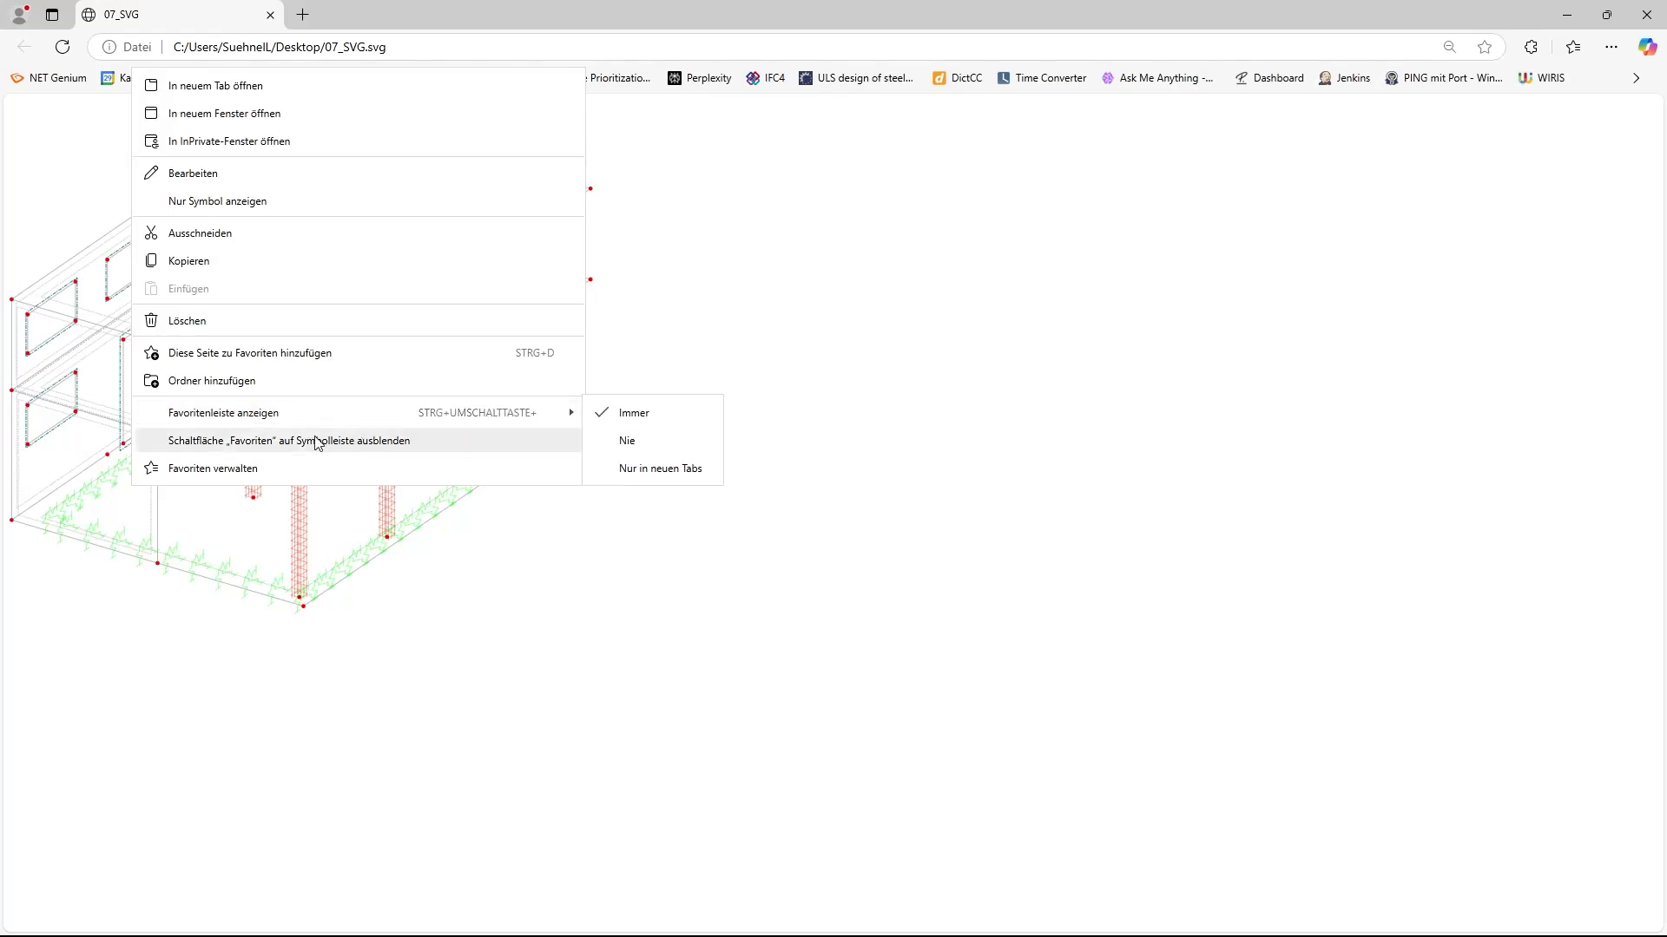
click(287, 445)
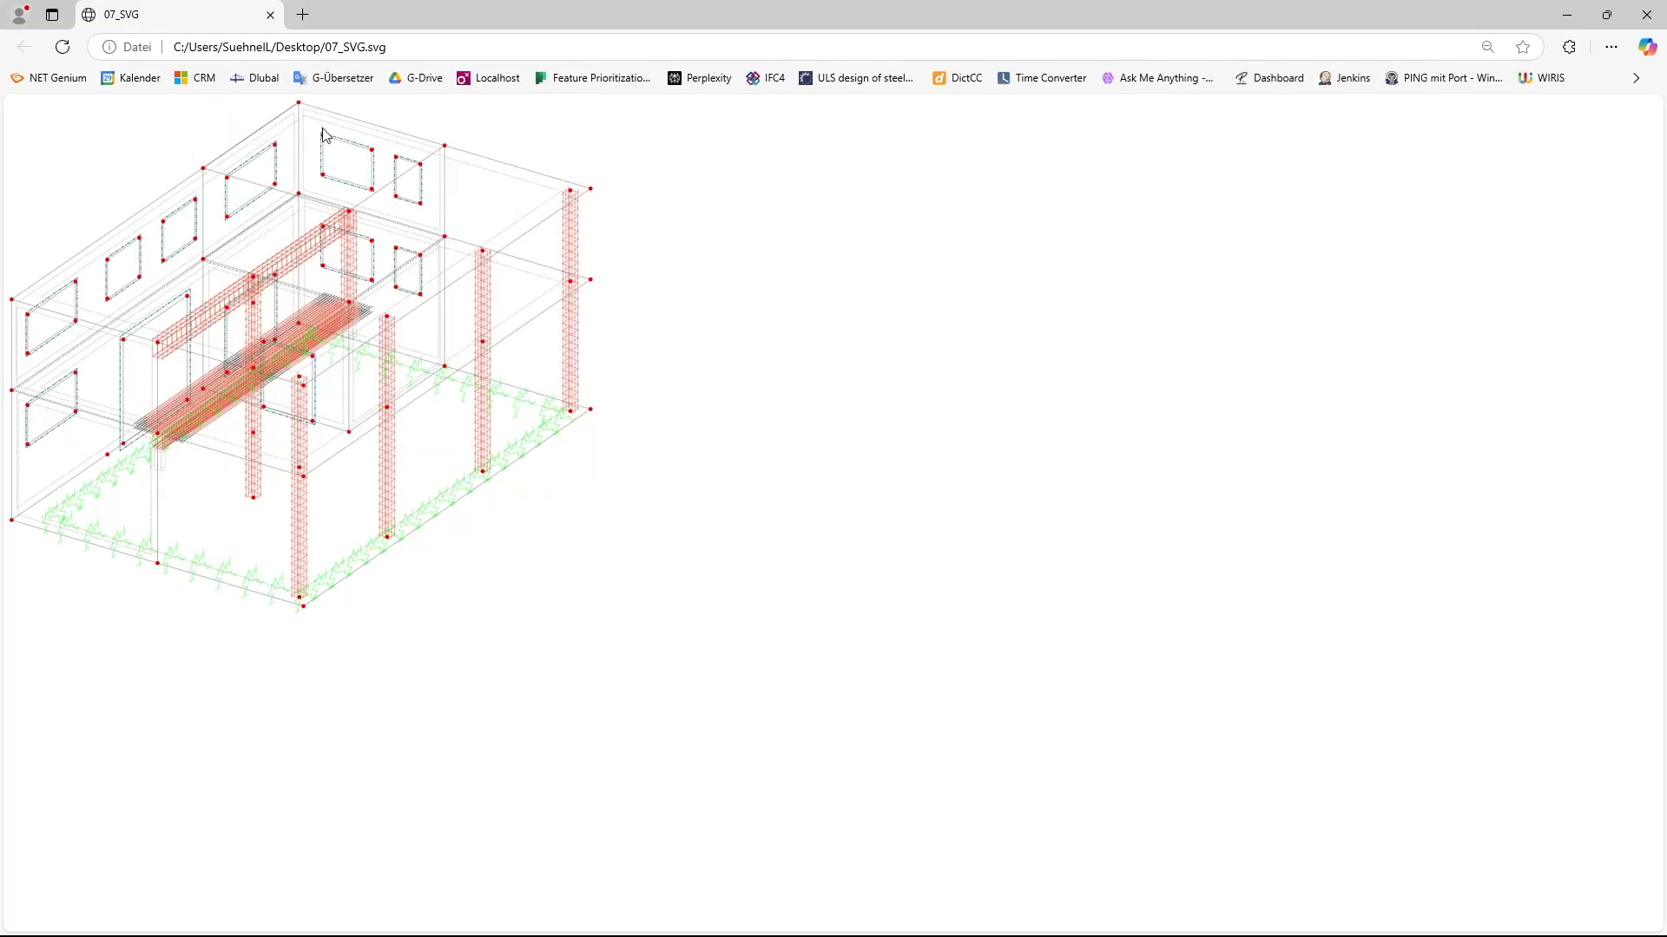
Inspect the lines and reinforcement of the exported SVG at high magnification, close the browser and return to RFEM
ctrl+scroll(206, 358, up, 2)
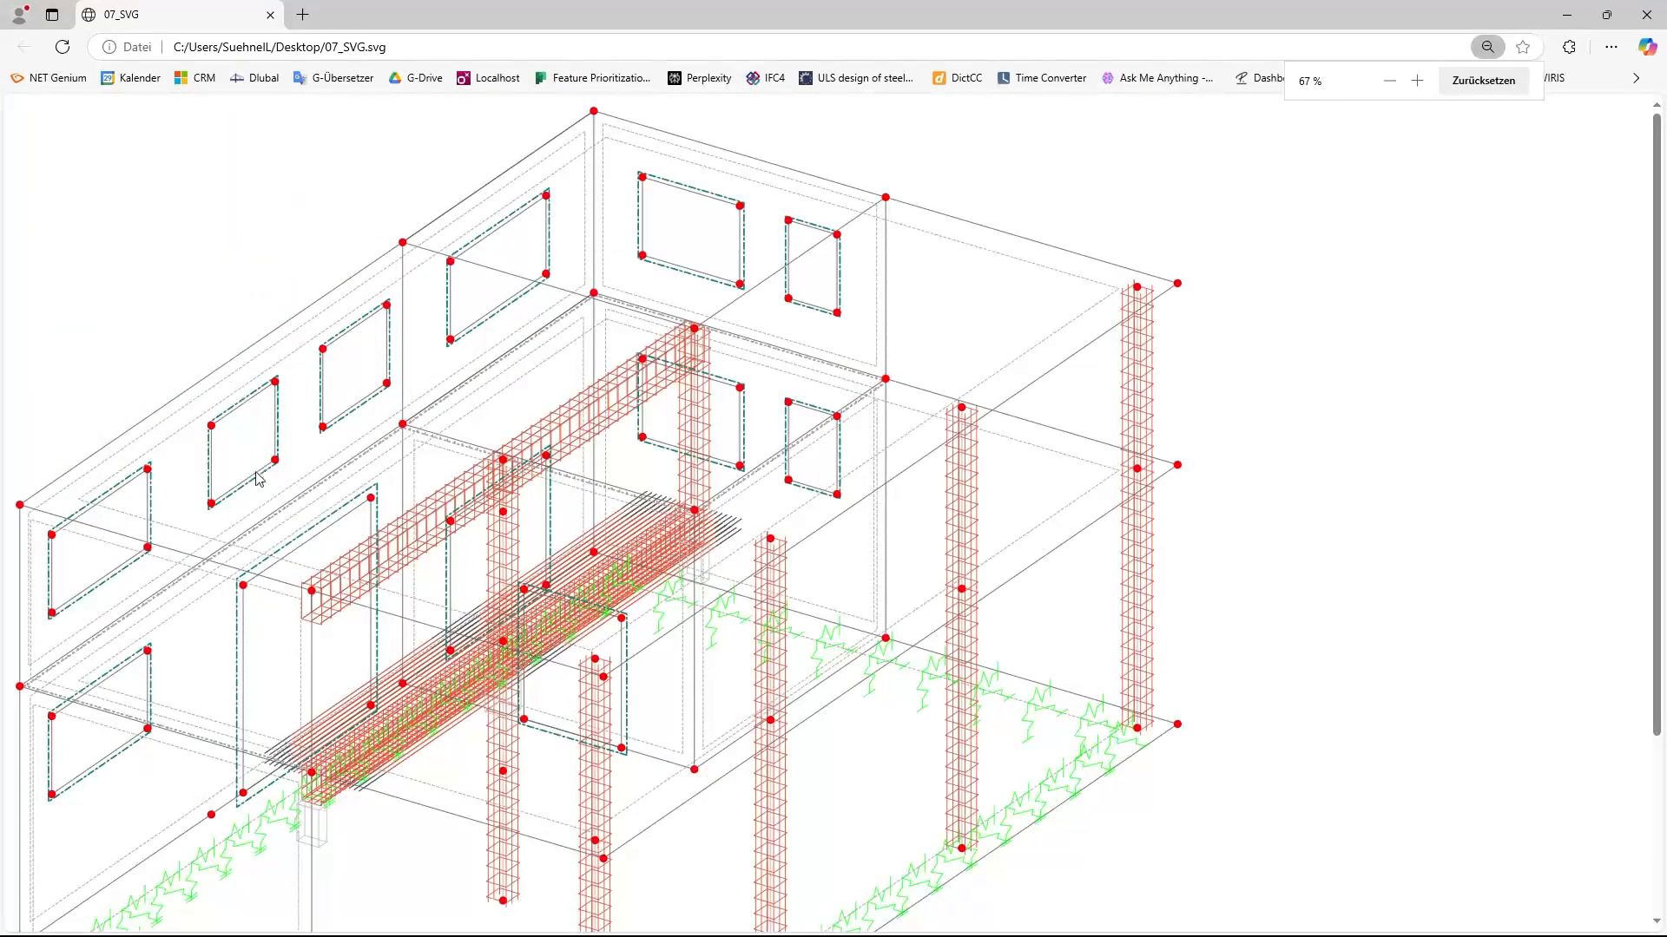
ctrl+scroll(260, 502, up, 1)
ctrl+scroll(825, 605, up, 5)
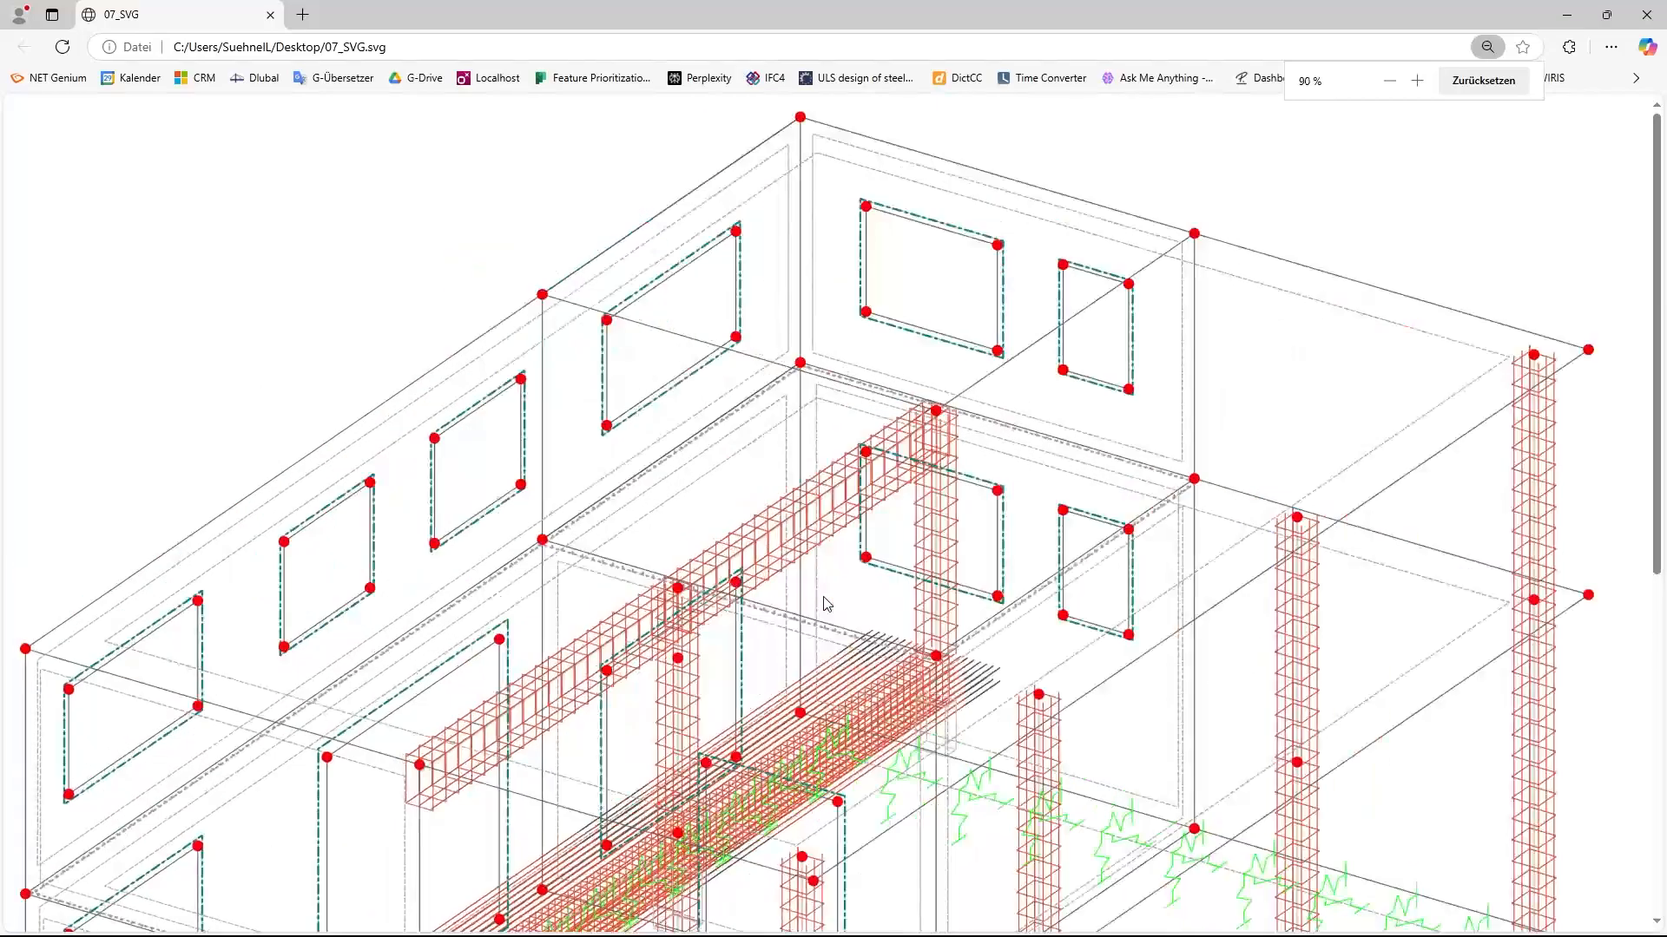
ctrl+scroll(1101, 665, up, 3)
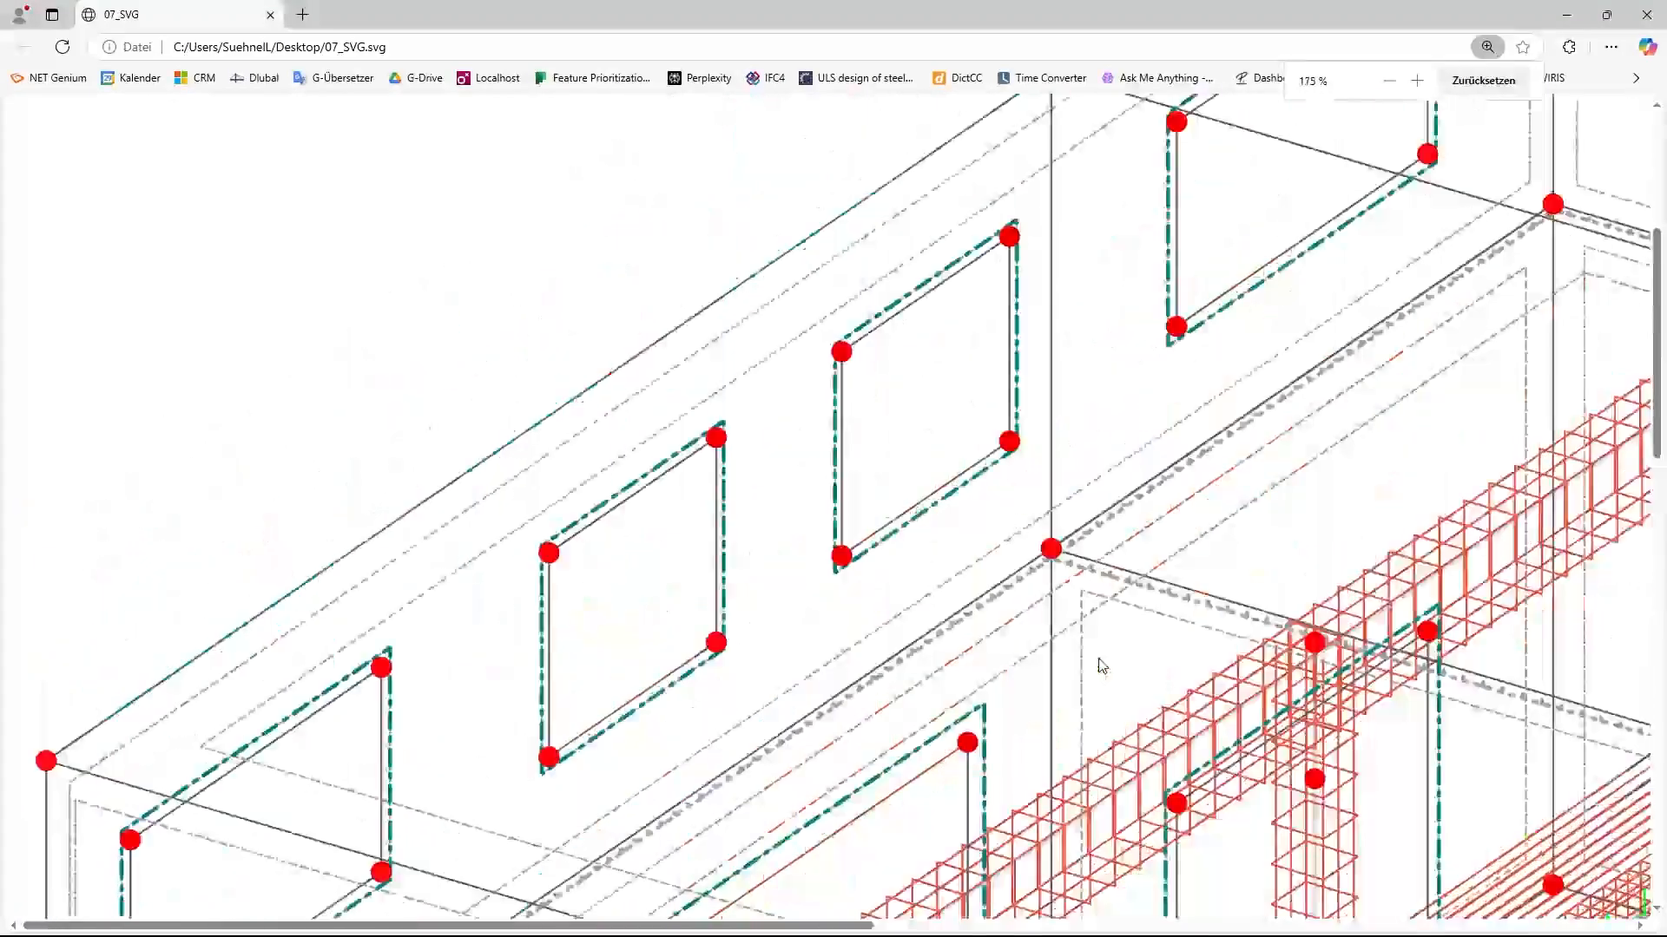
ctrl+scroll(837, 533, down, 10)
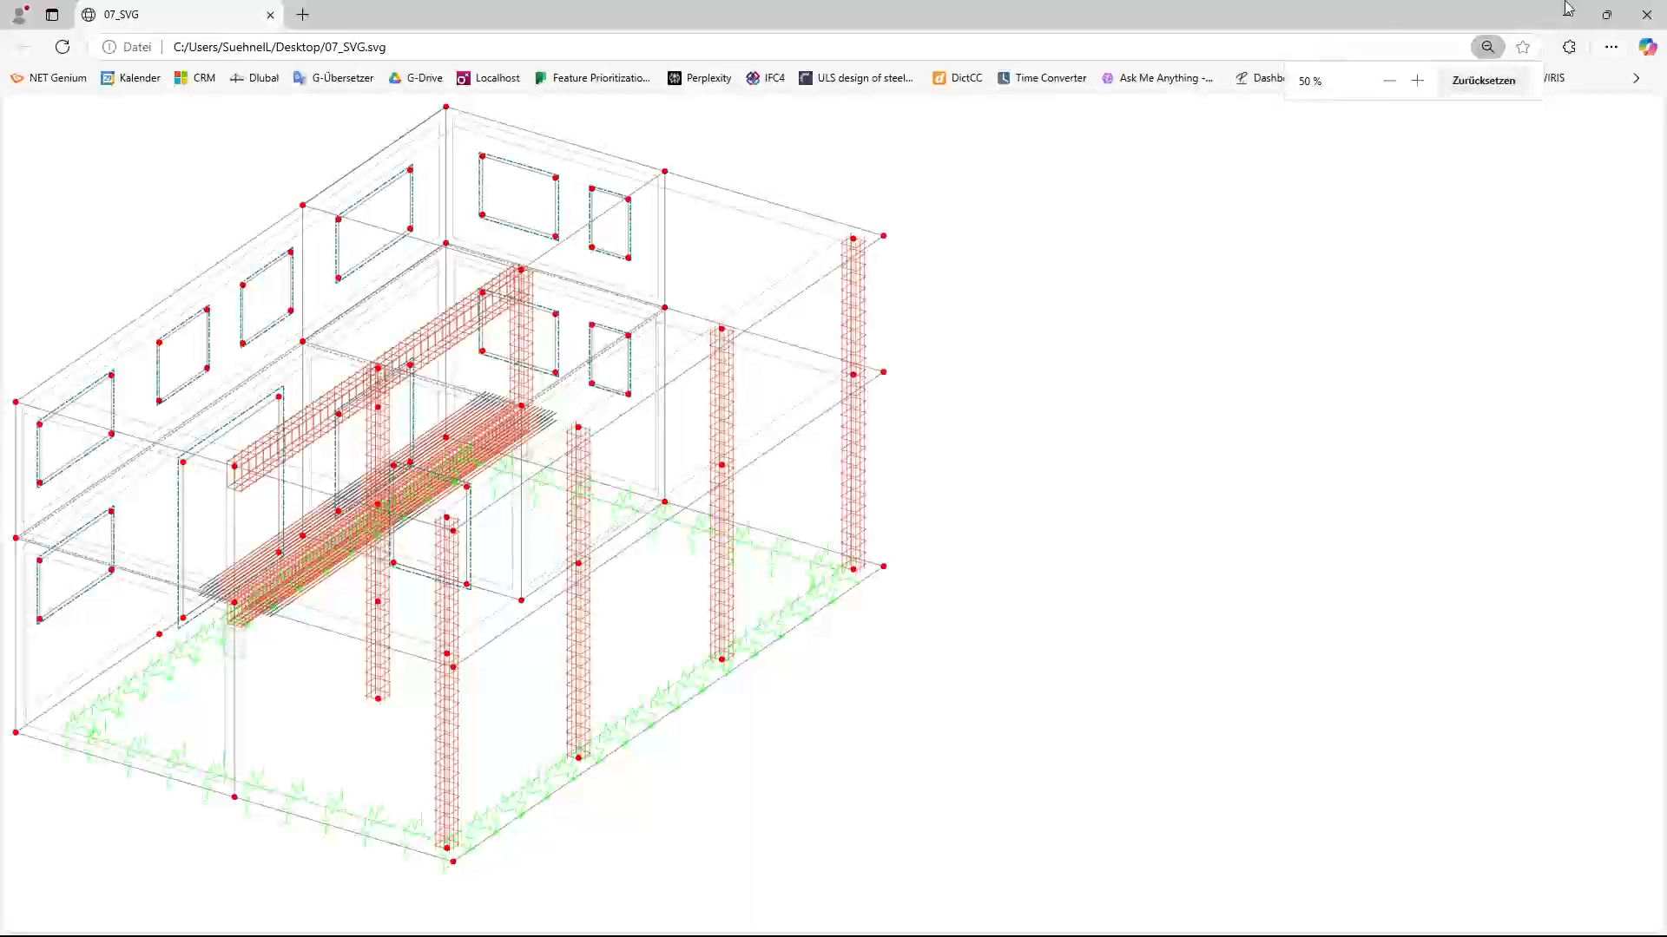
click(1648, 14)
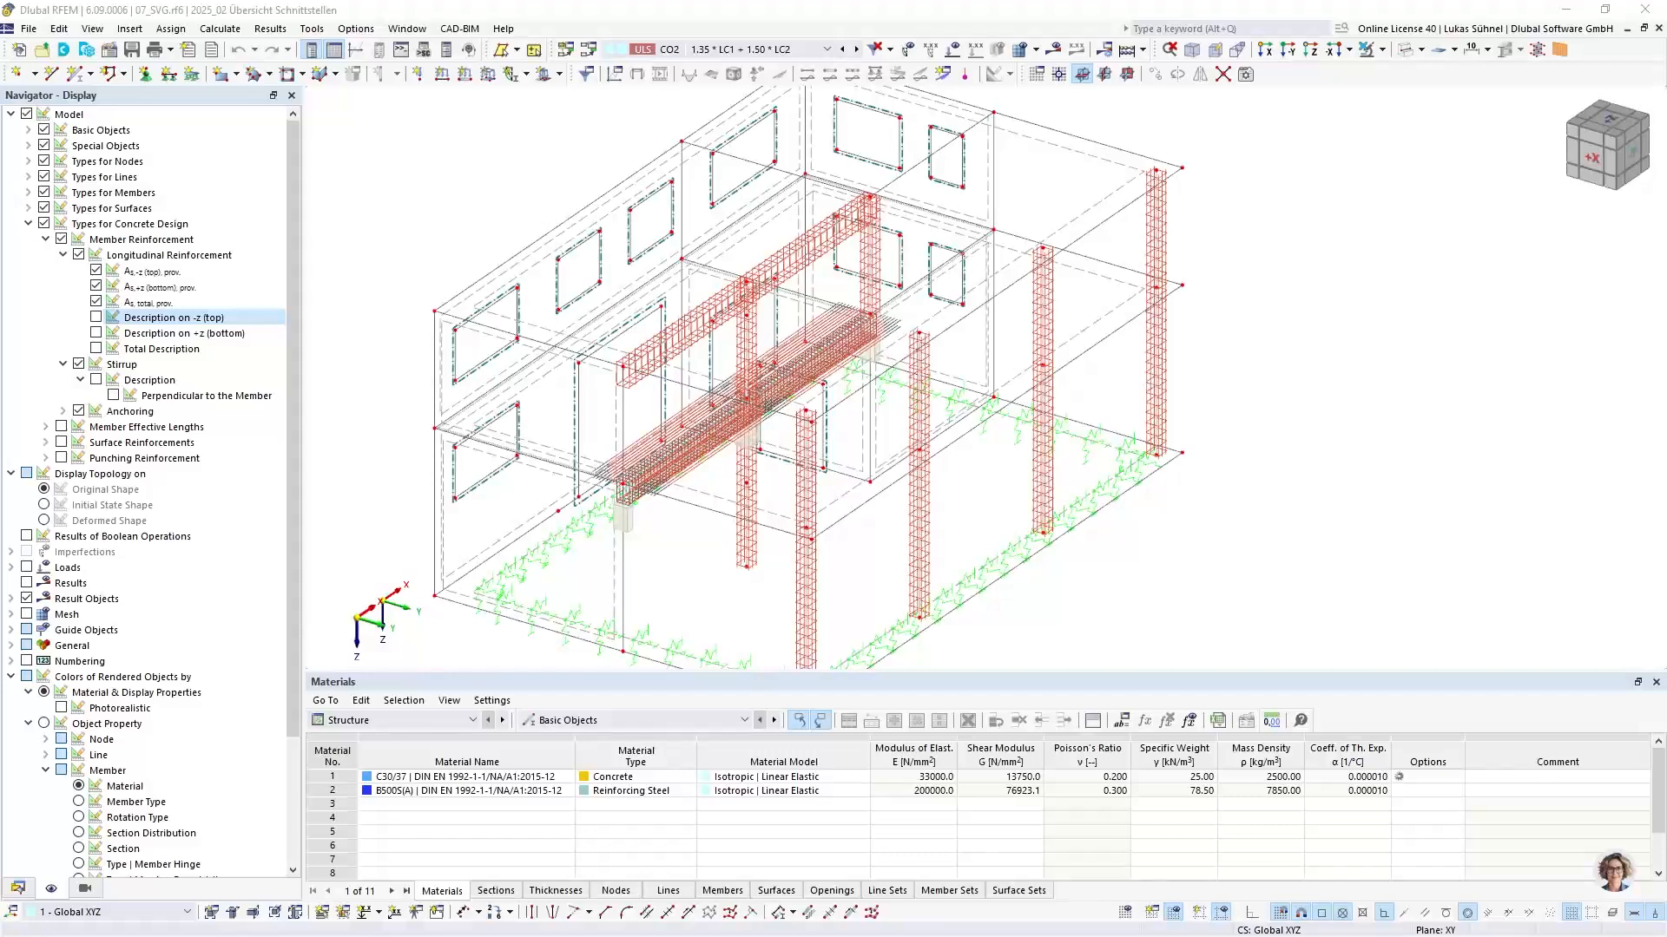
scroll(929, 438, down, 3)
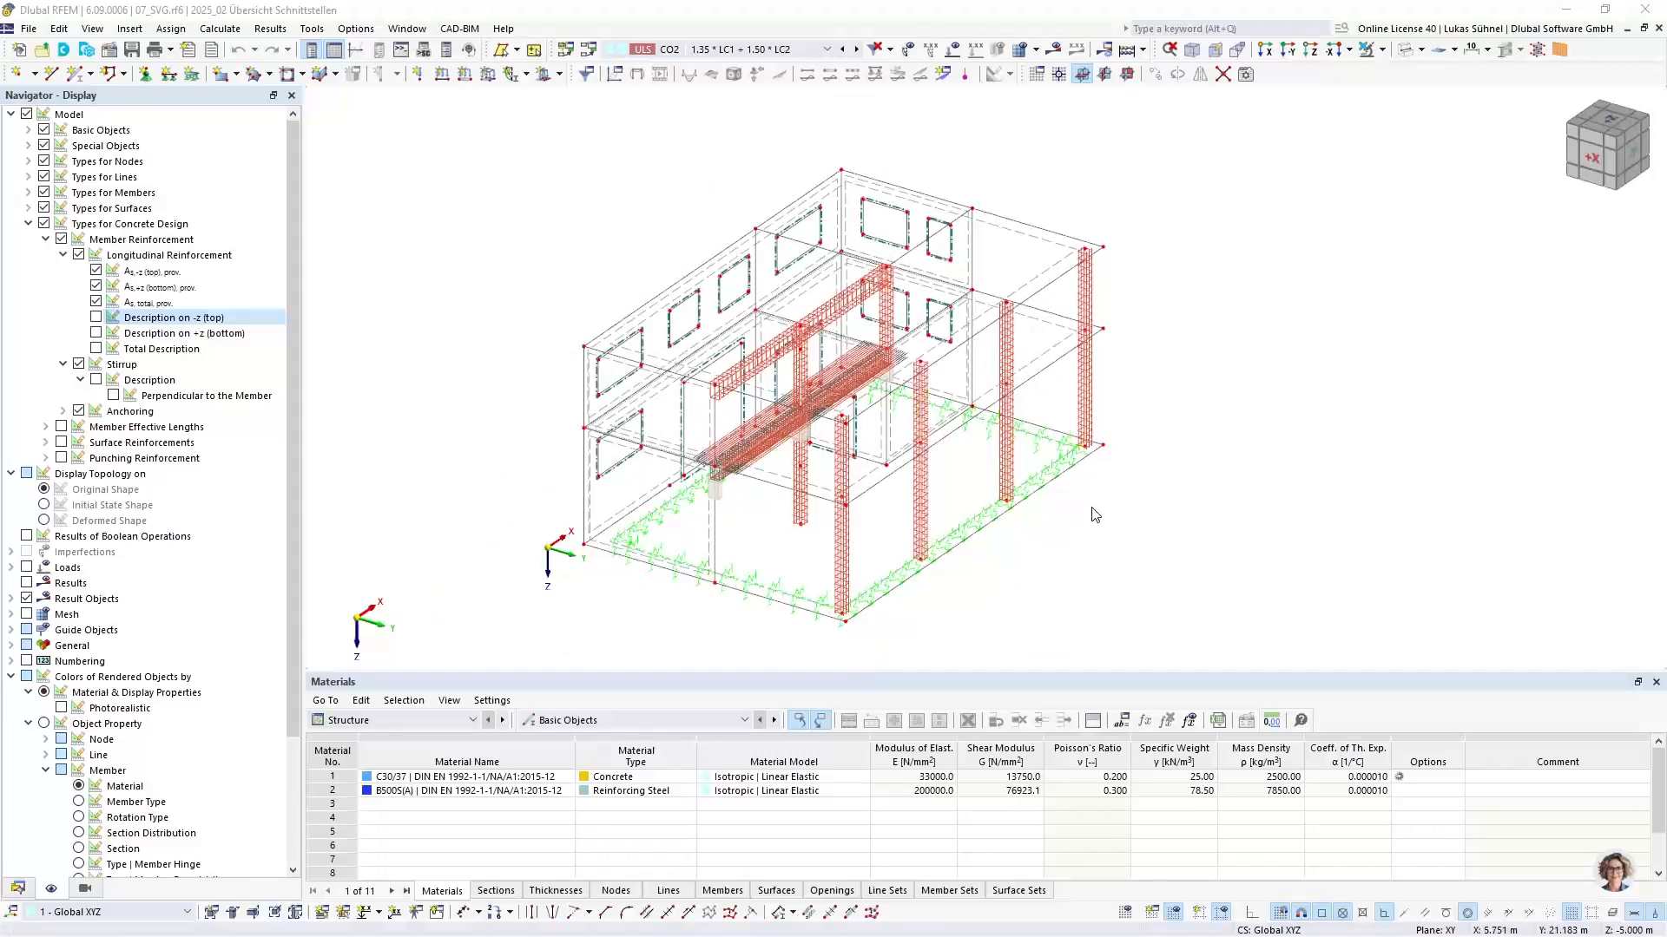